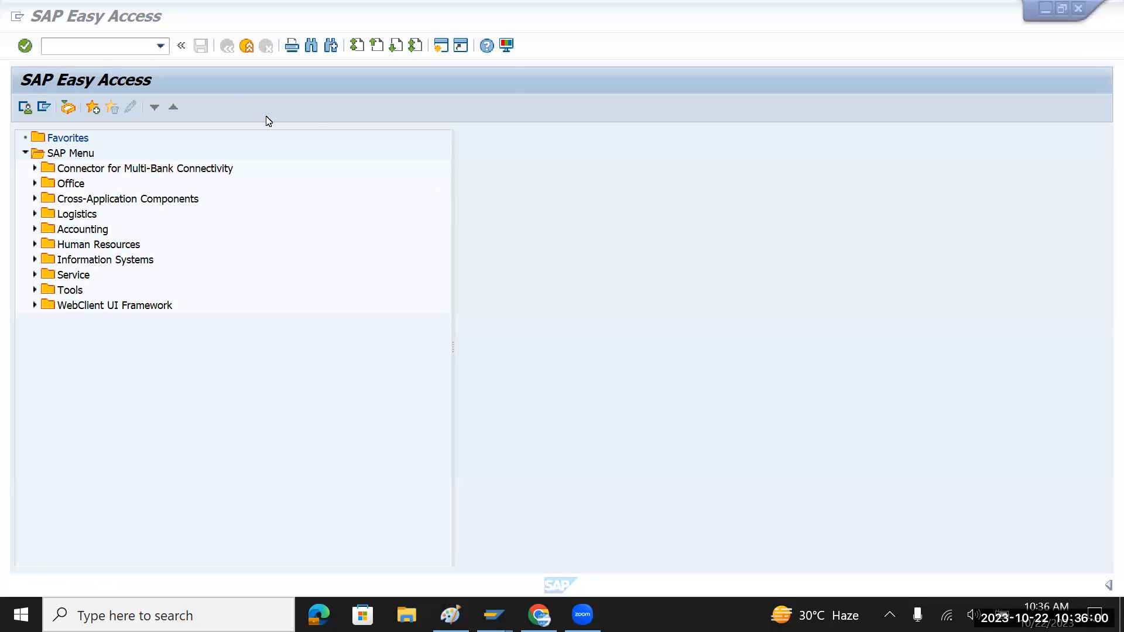
- Run transaction spro and display the SAP Reference IMG
left_click(100, 51)
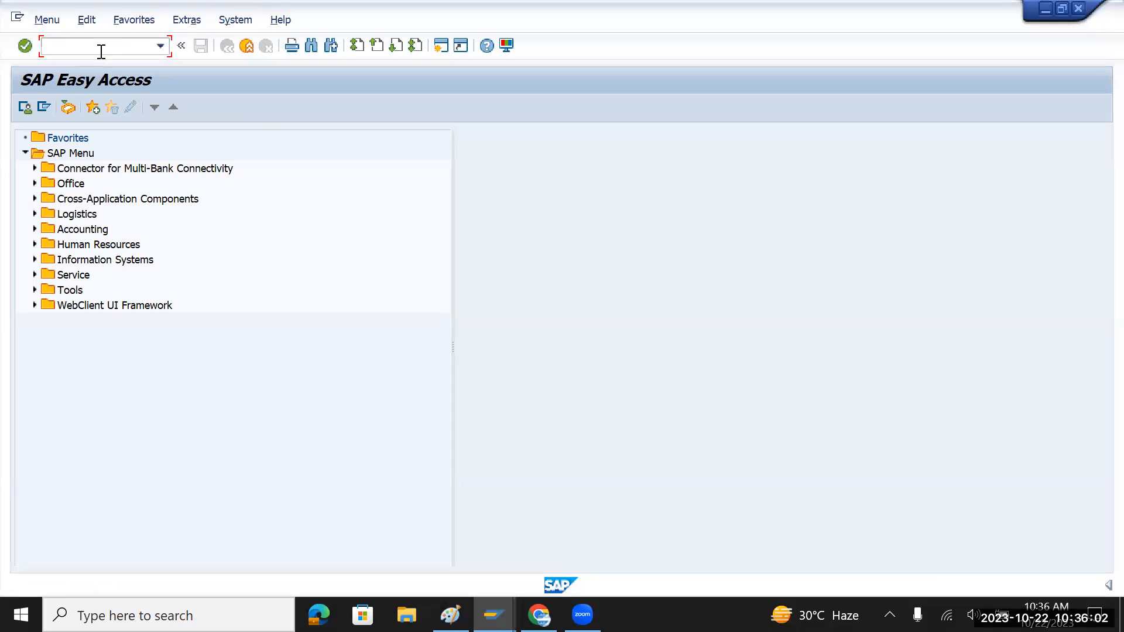
type("spro")
key("Return")
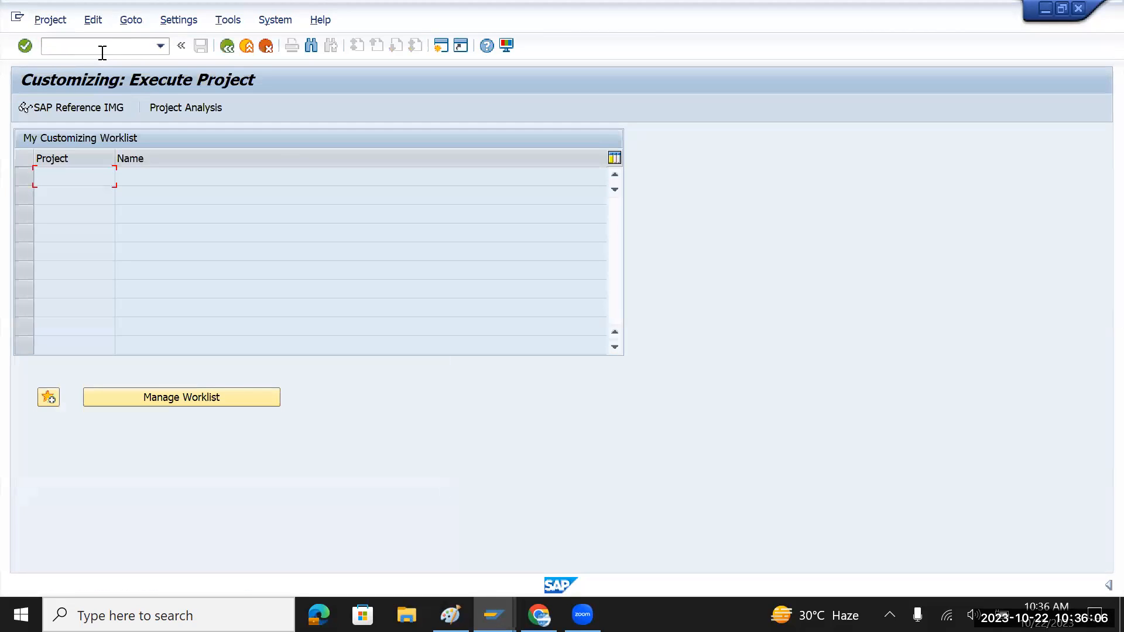
left_click(90, 109)
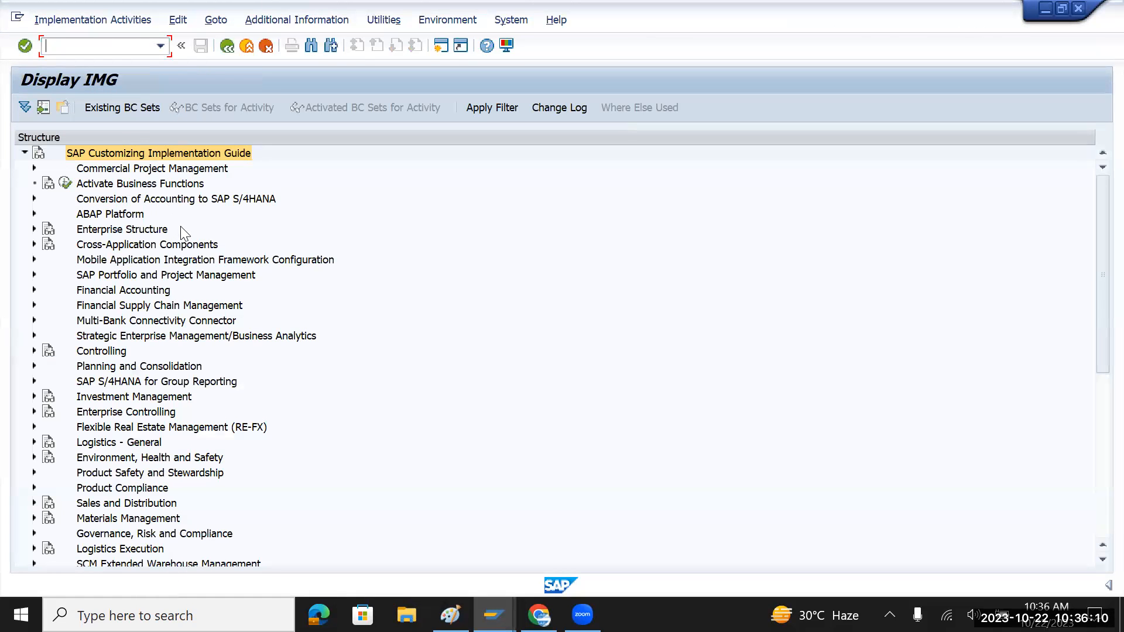
- Expand the IMG structure through Financial Accounting and Accounts Receivable and Accounts Payable down to Customer Accounts
left_click(32, 290)
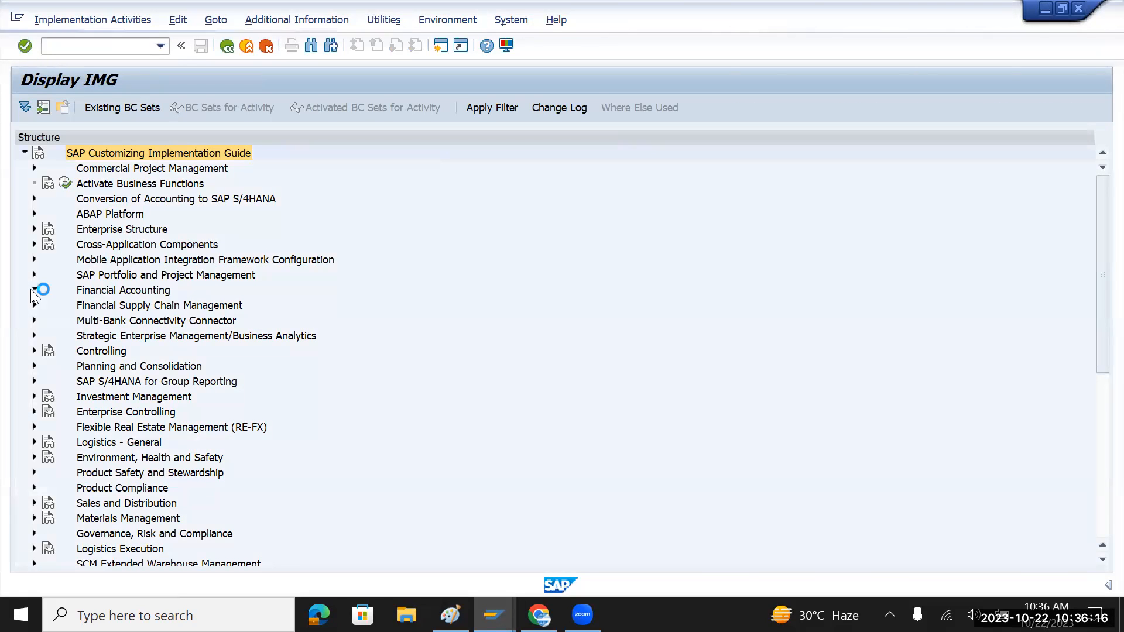
left_click(131, 339)
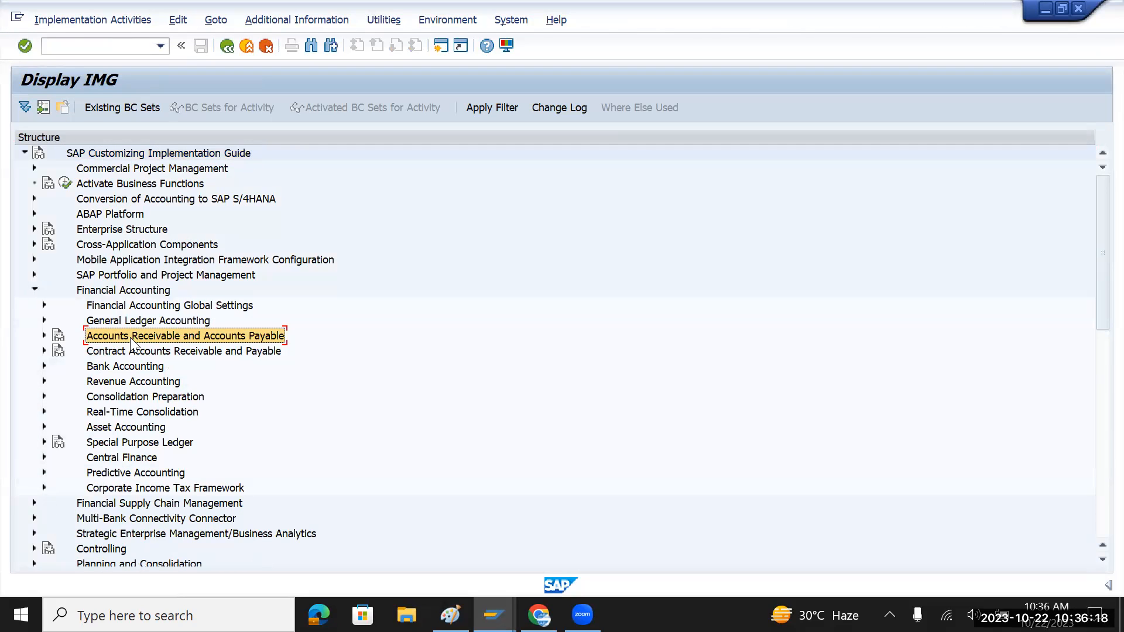
left_click(44, 335)
left_click(117, 350)
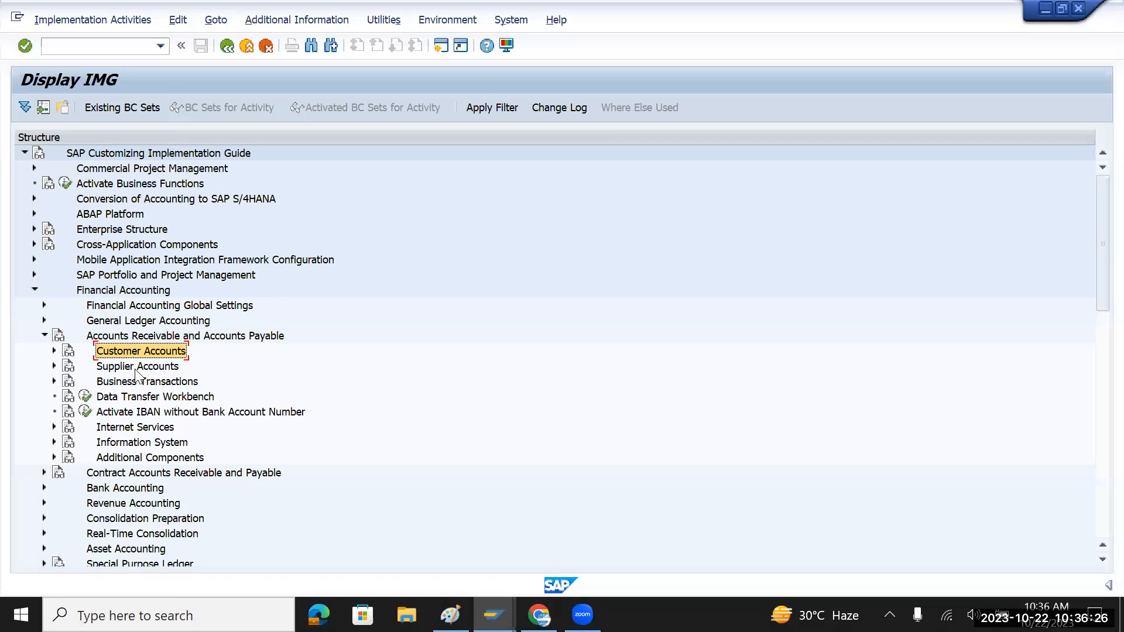
left_click(135, 371)
left_click(154, 350)
left_click(54, 350)
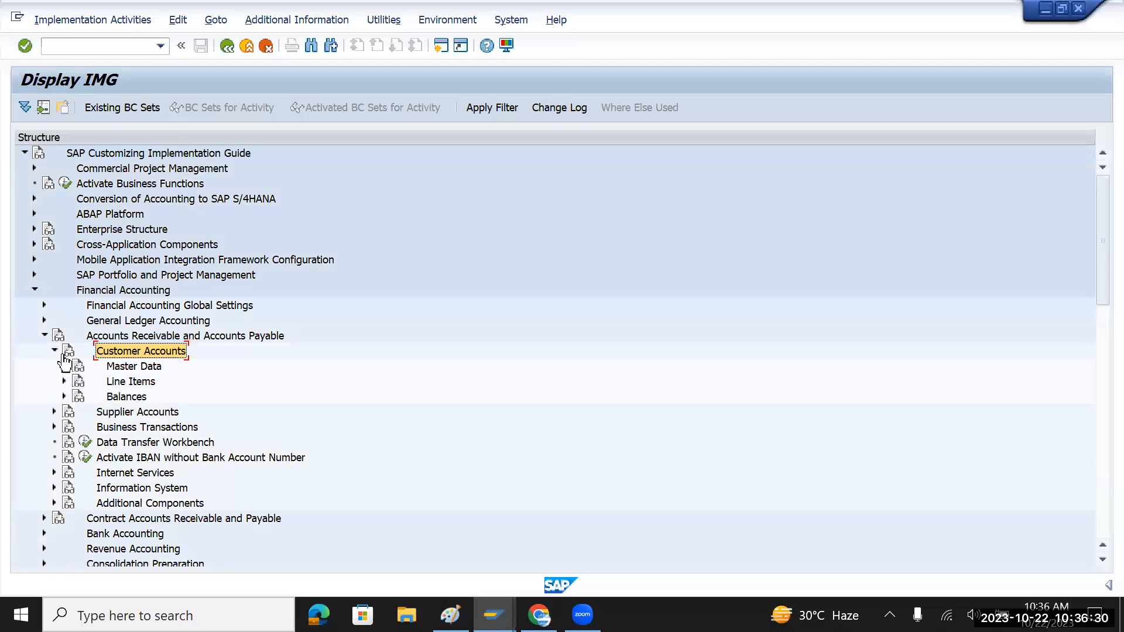
- Expand Master Data and Preparations for Creating Customer Master Data, and select Define Account Groups with Screen Layout (Customers)
left_click(130, 368)
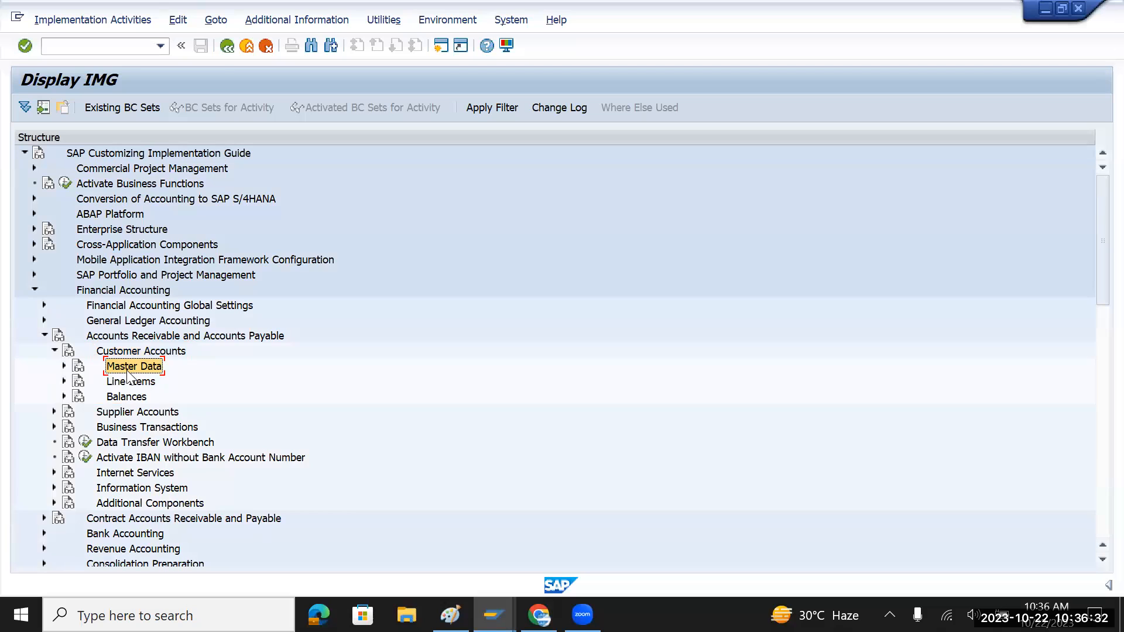
left_click(66, 366)
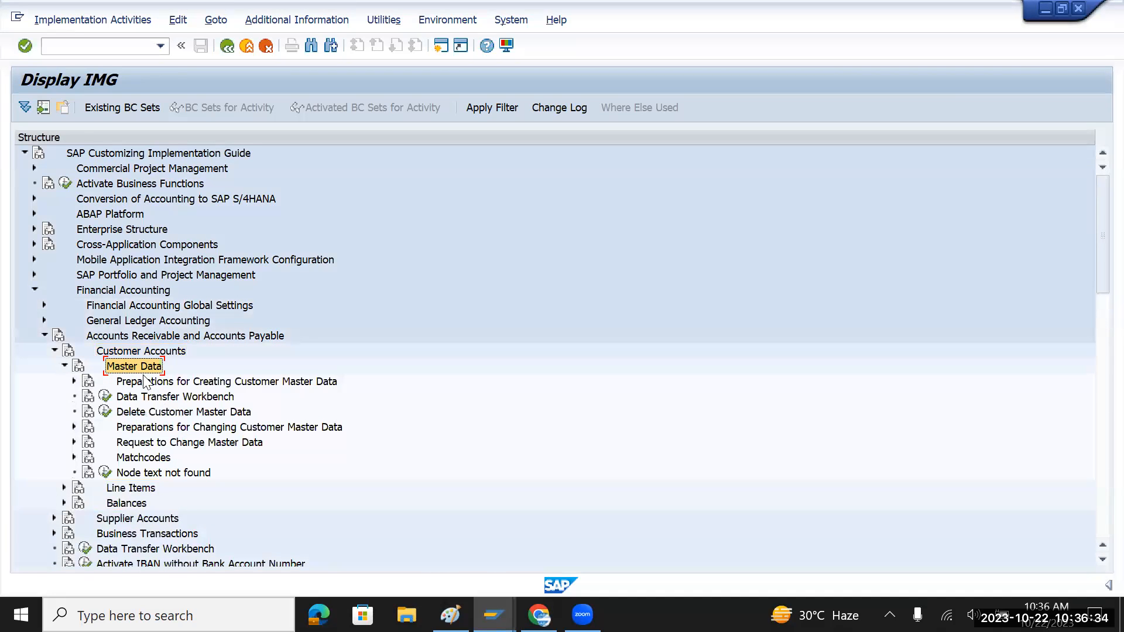
left_click(74, 381)
left_click(74, 382)
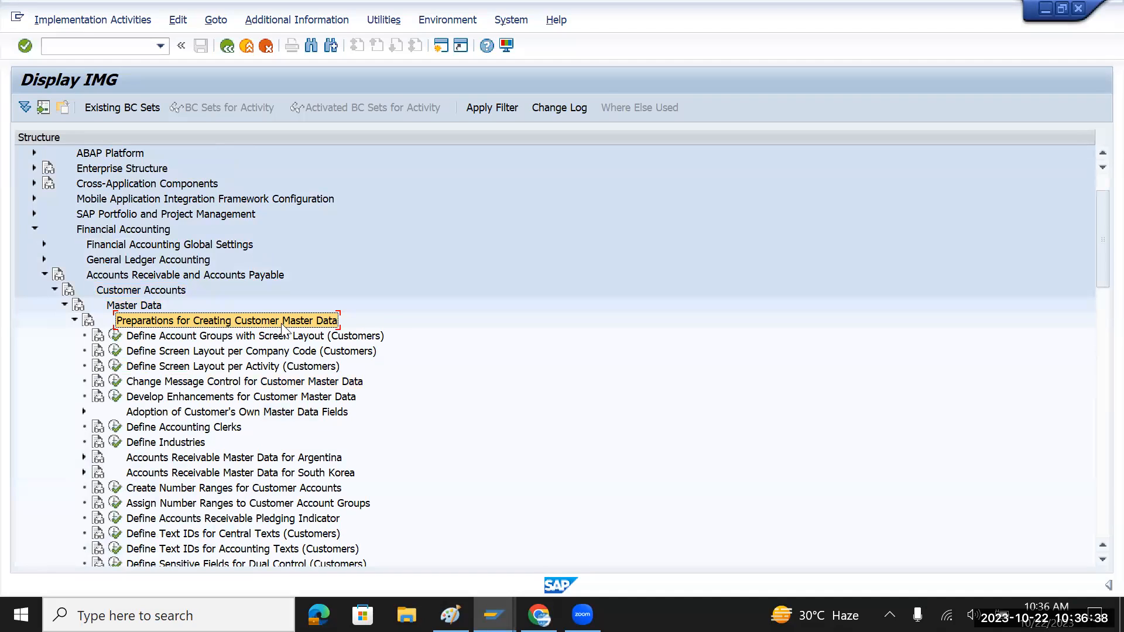
left_click(186, 337)
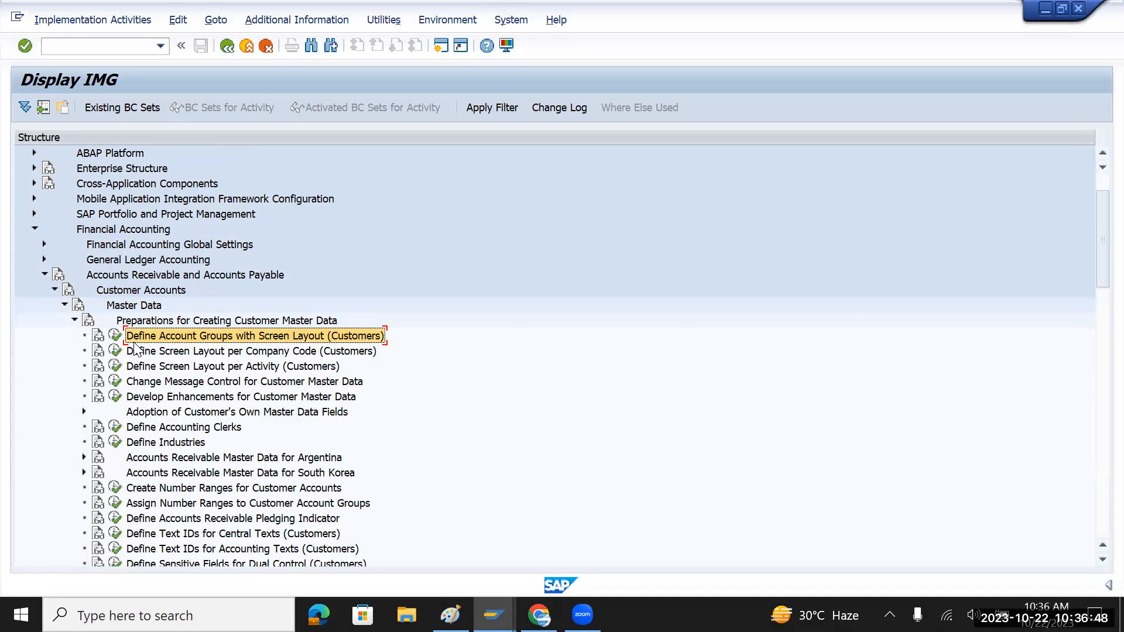
- Switch to Paint and write two text lines: "Domestic - TMDC" and "Internation - TMIC"
key("alt+Tab")
key("alt+Tab")
key("alt+Tab")
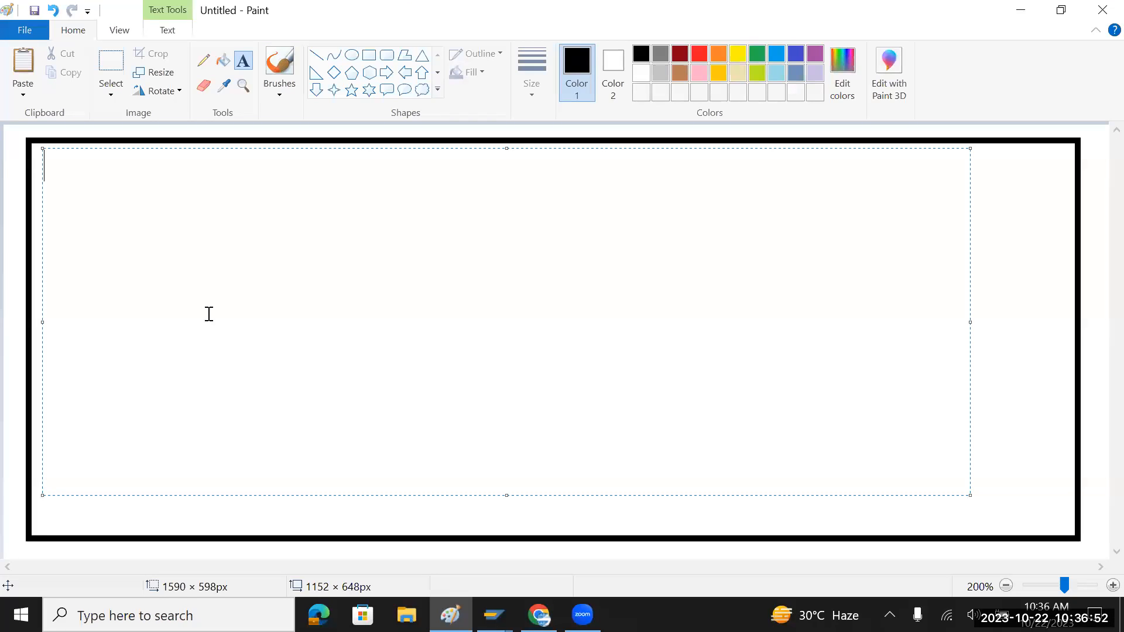
type("Domestic ")
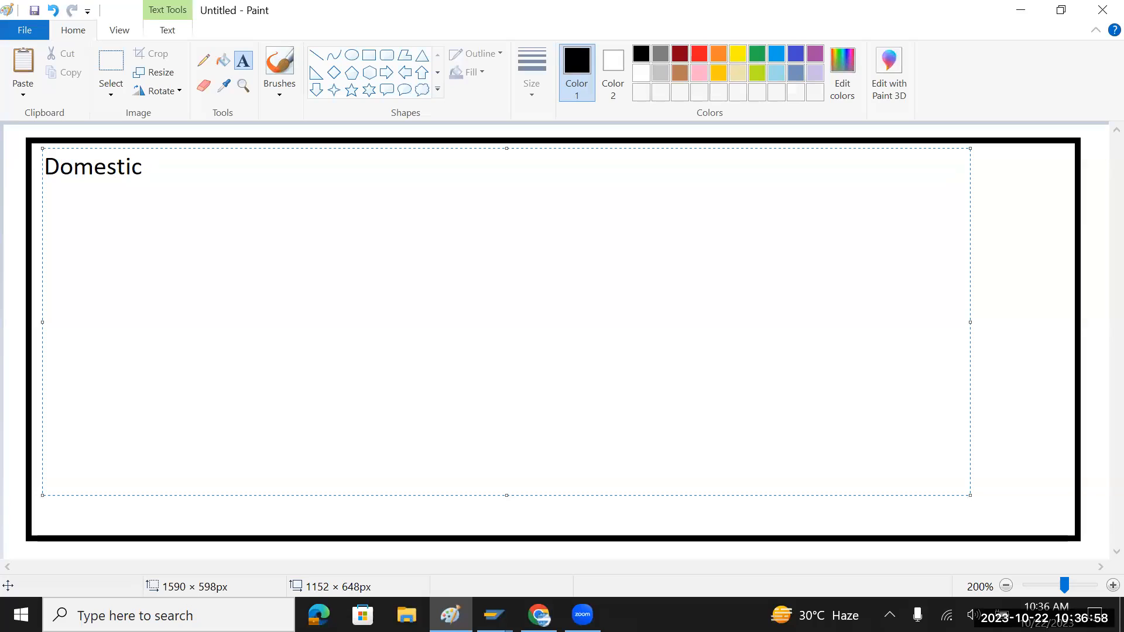
type("-")
key("Return")
type("Int")
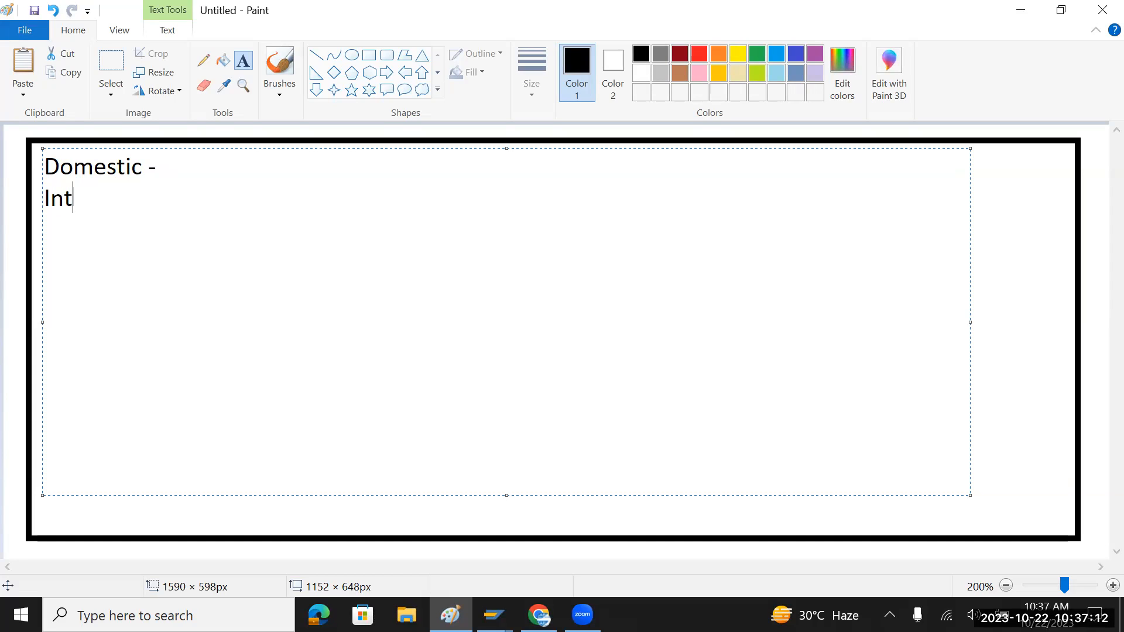
type("ernation")
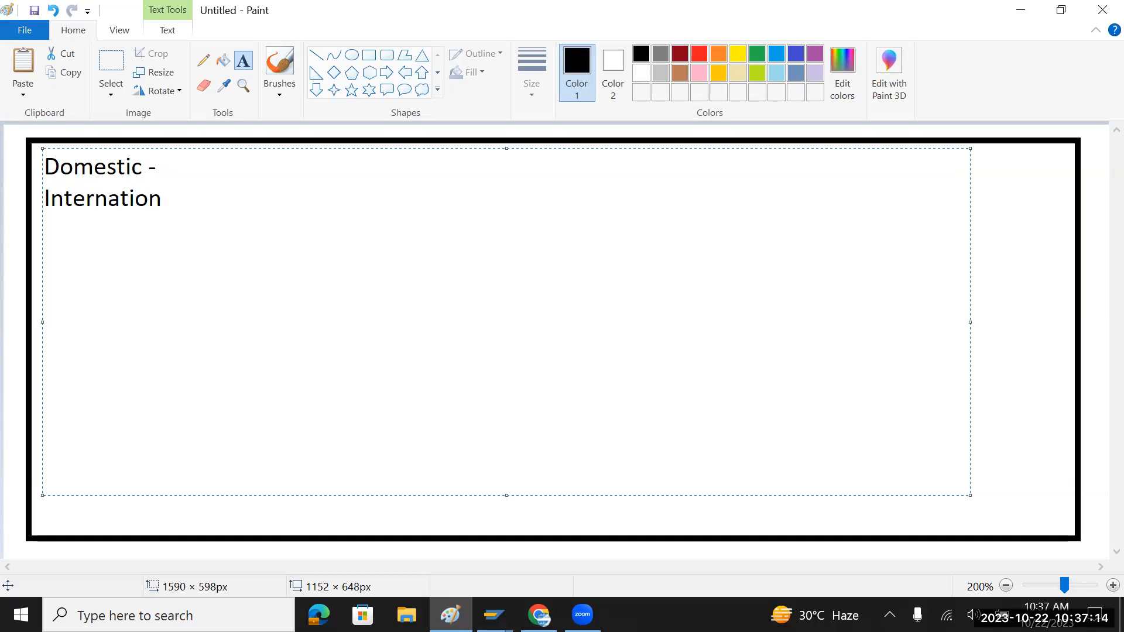
type(" - TMDC")
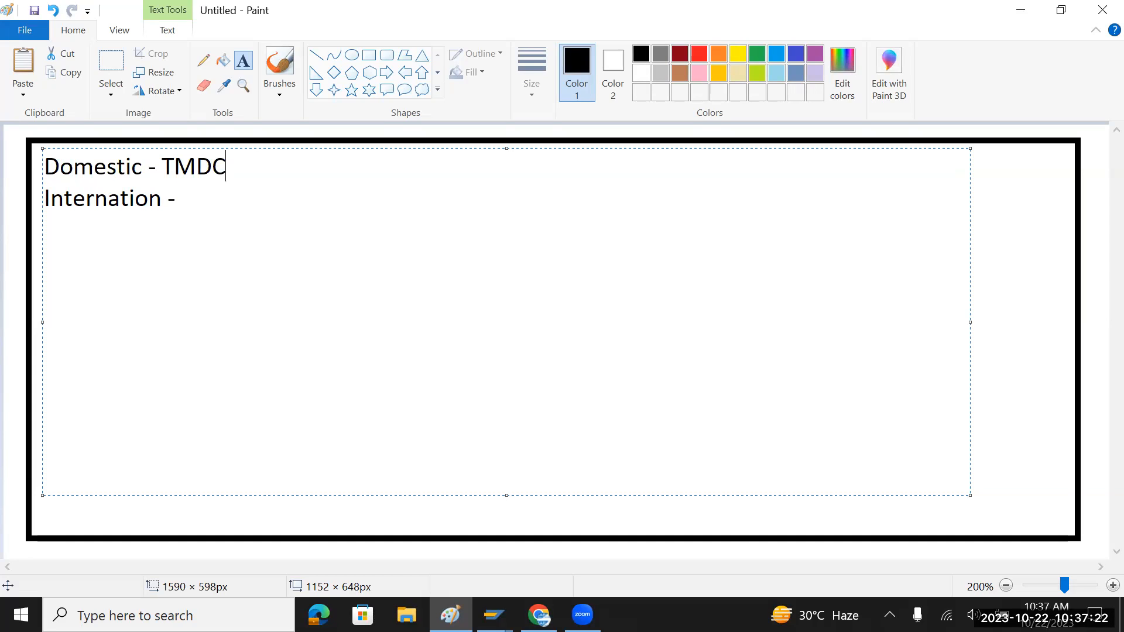
left_click(200, 196)
type("TMIC")
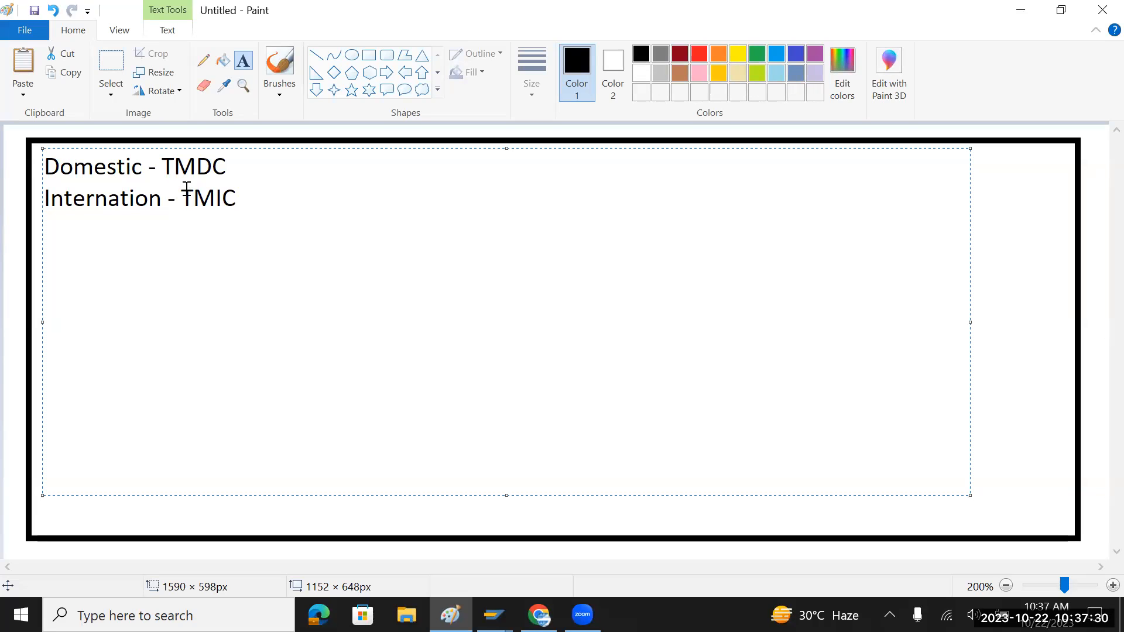
left_click_drag(248, 166, 43, 166)
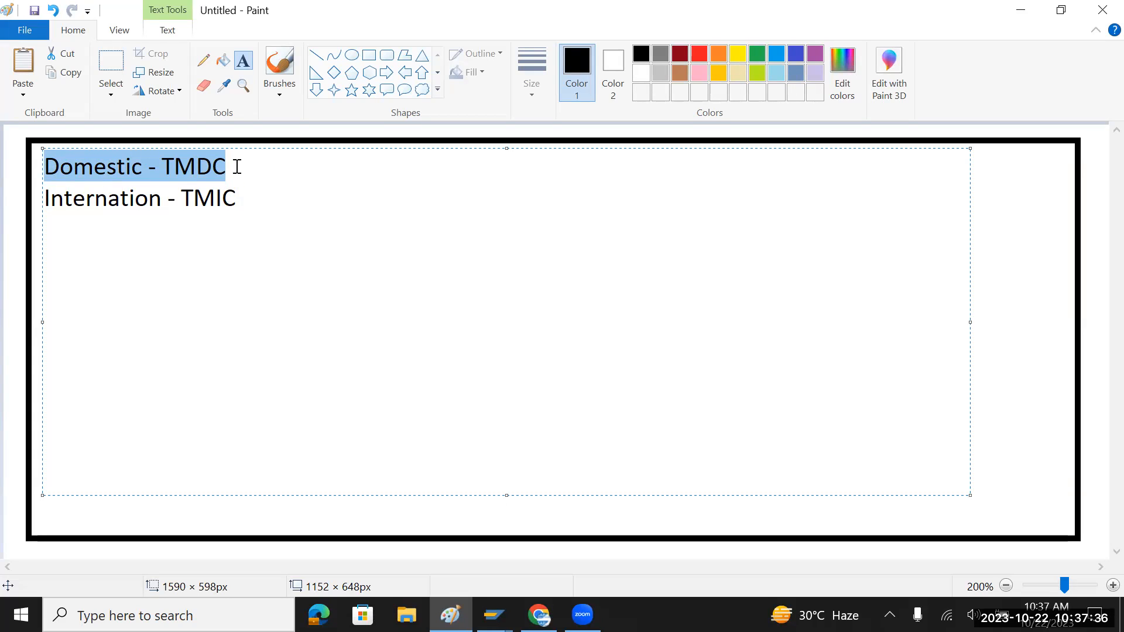
left_click_drag(236, 167, 46, 166)
left_click_drag(237, 198, 44, 197)
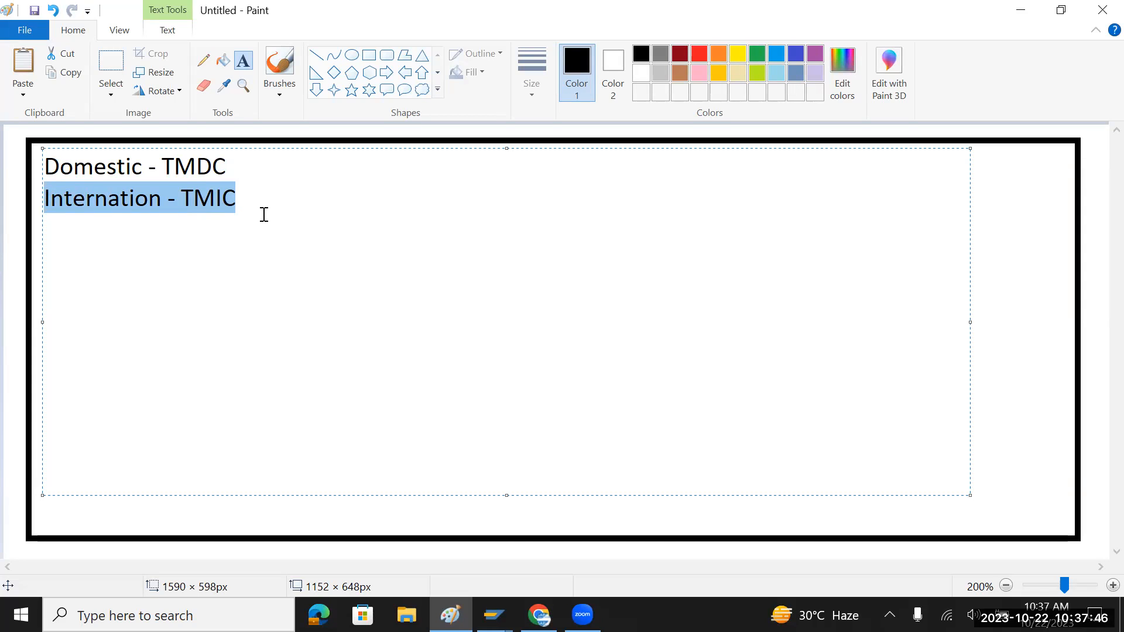
left_click(194, 203)
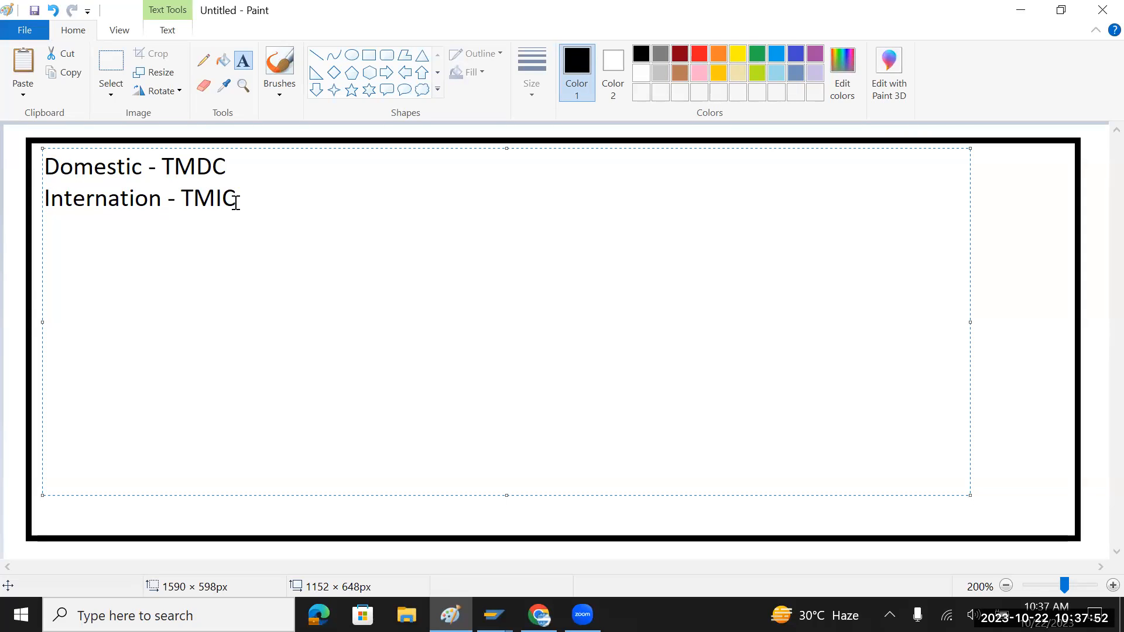
double_click(200, 173)
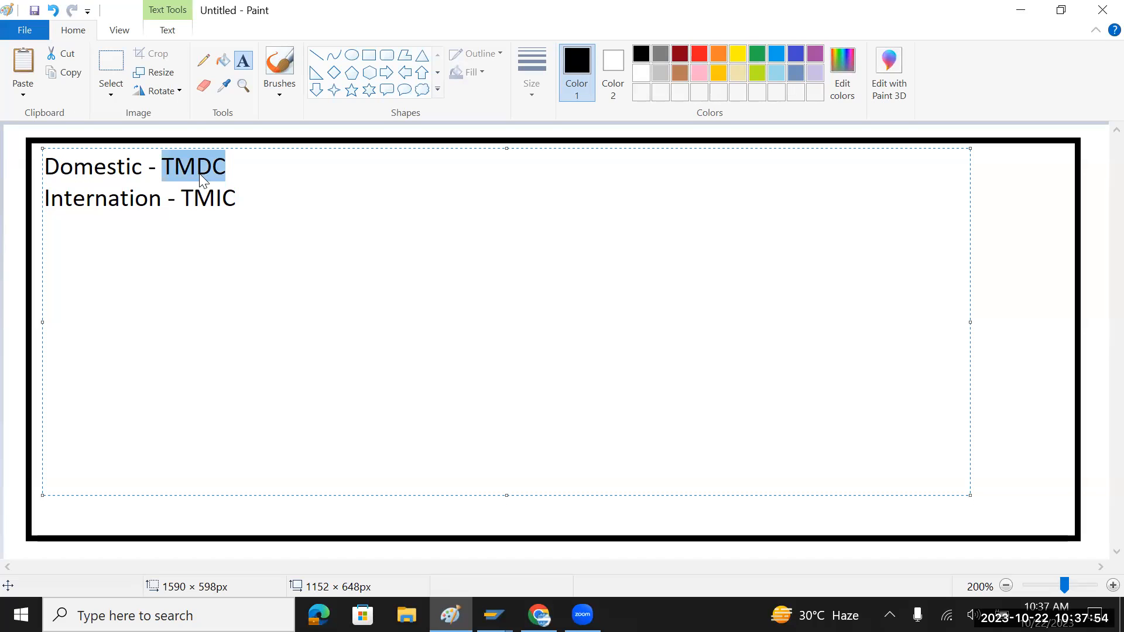
- Switch back to SAP and start a new entry in Define Account Groups with Screen Layout (Customers)
key("alt+Tab")
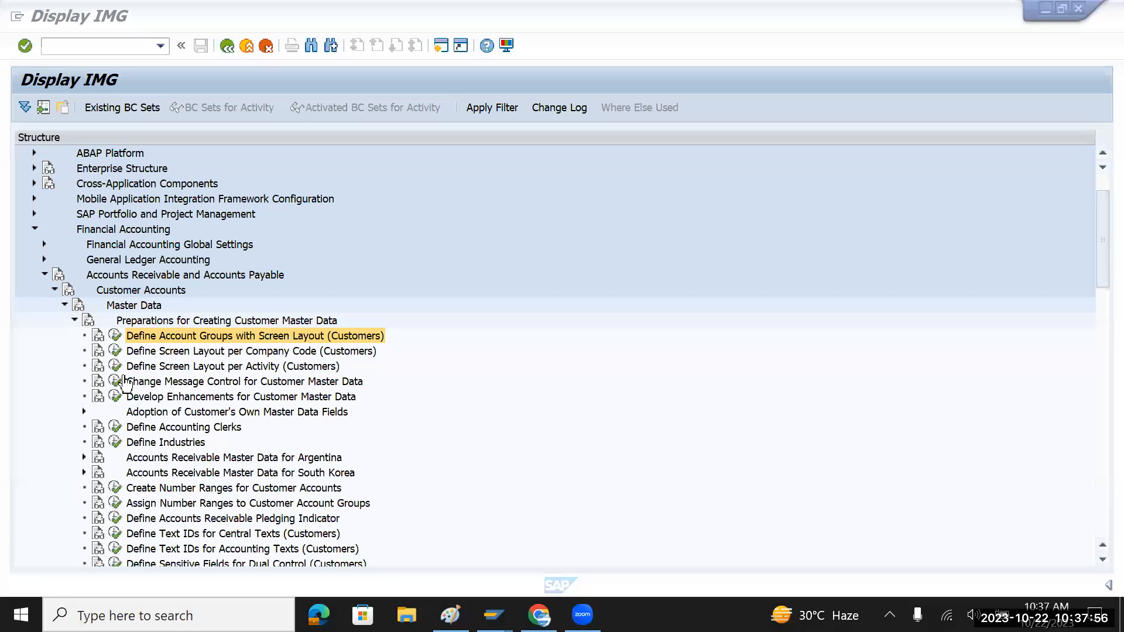
left_click(116, 335)
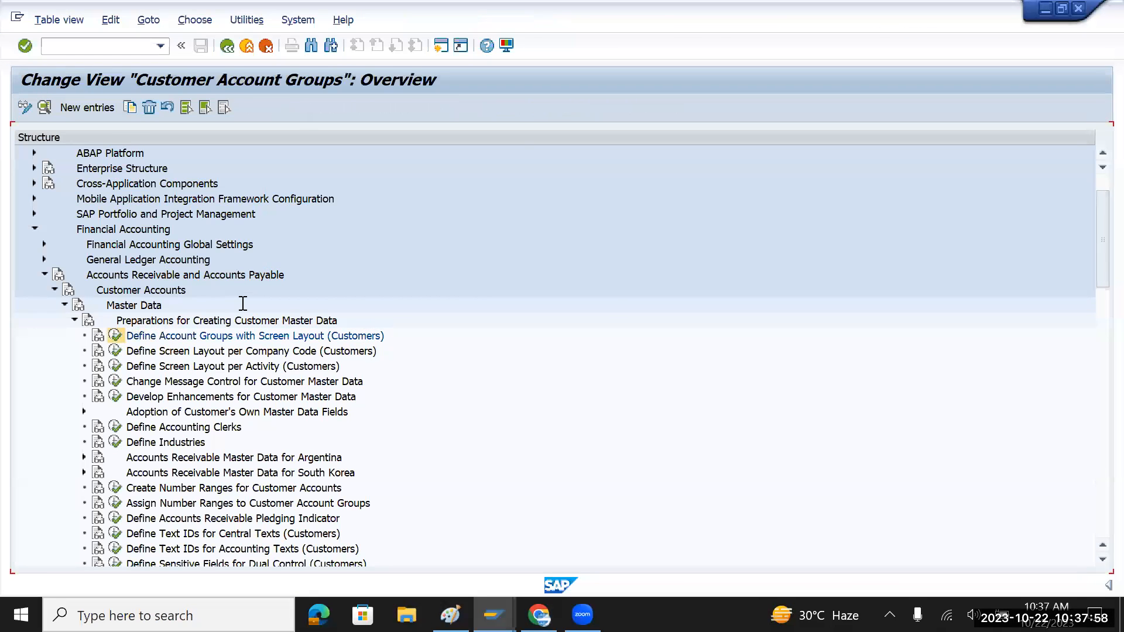
left_click(87, 108)
- Create account group TMDC with the meaning "Tata Motors Domestic Csutomers" and save it under the proposed customizing request
type("TMDC")
key("Tab")
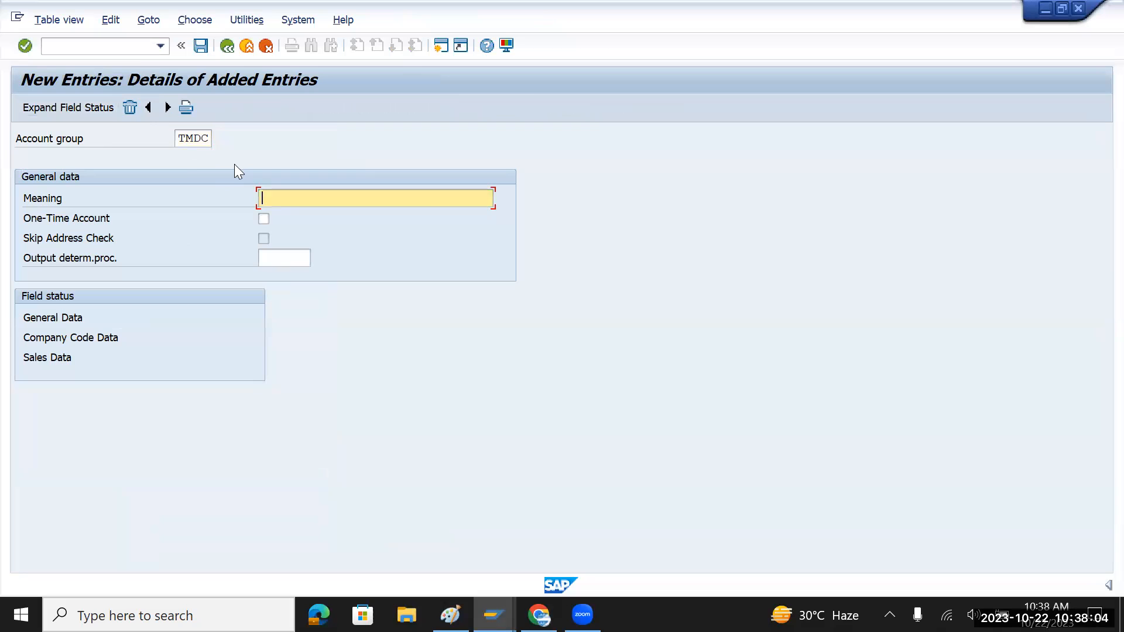
type("tm")
key("BackSpace")
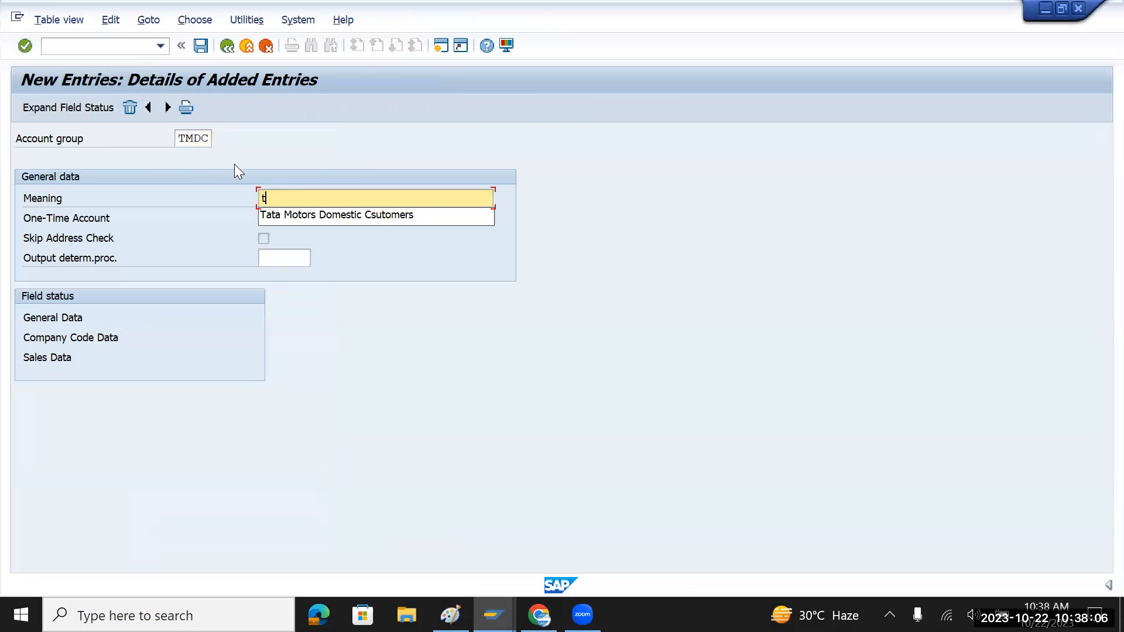
left_click(351, 215)
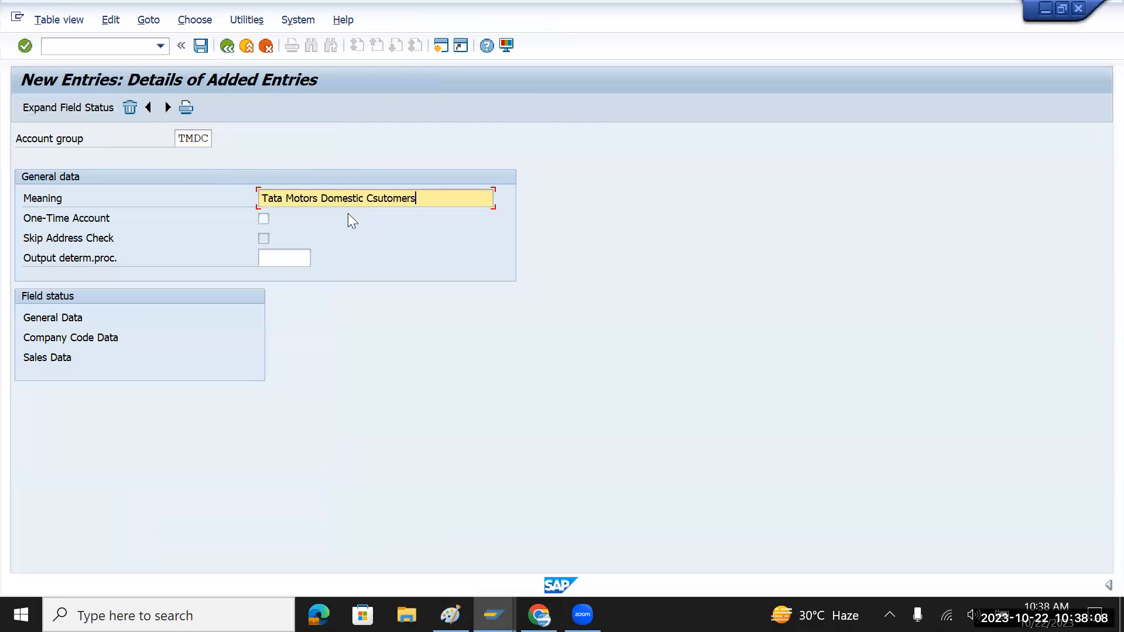
left_click(201, 49)
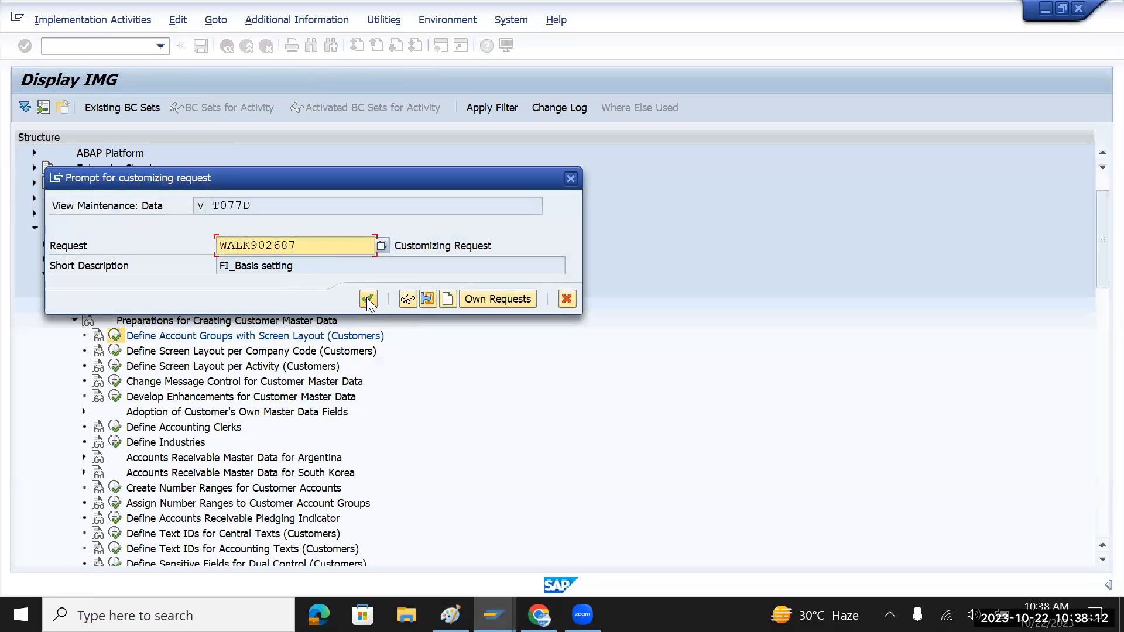
left_click(367, 299)
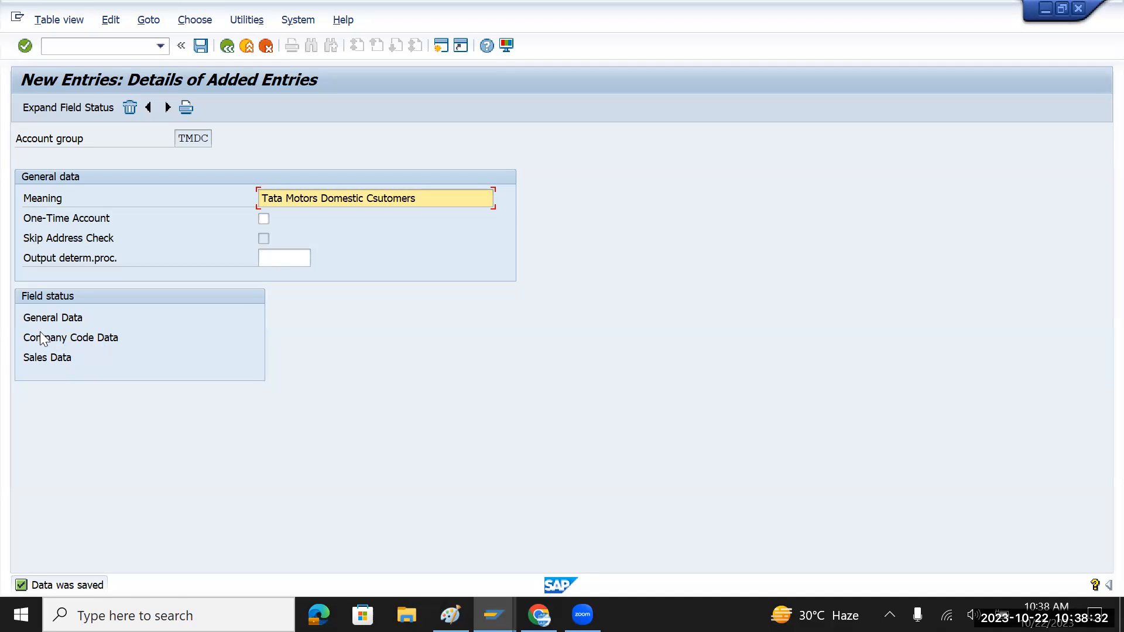
- Review the Address fields in account group TMDC's General Data field status, setting District back to optional entry
left_click(54, 319)
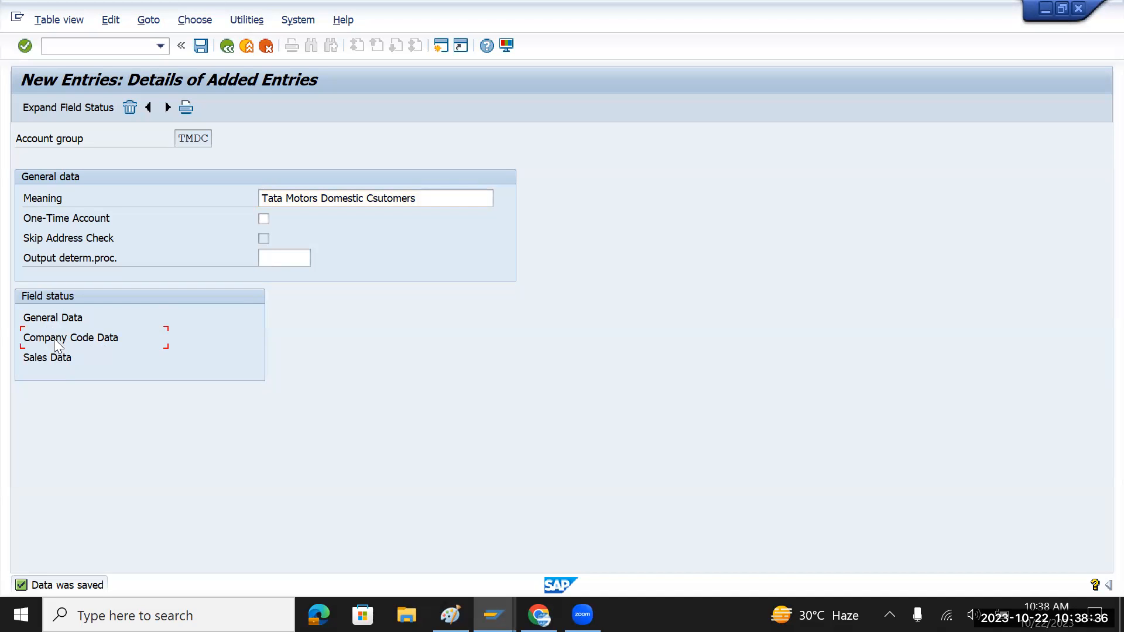
double_click(63, 319)
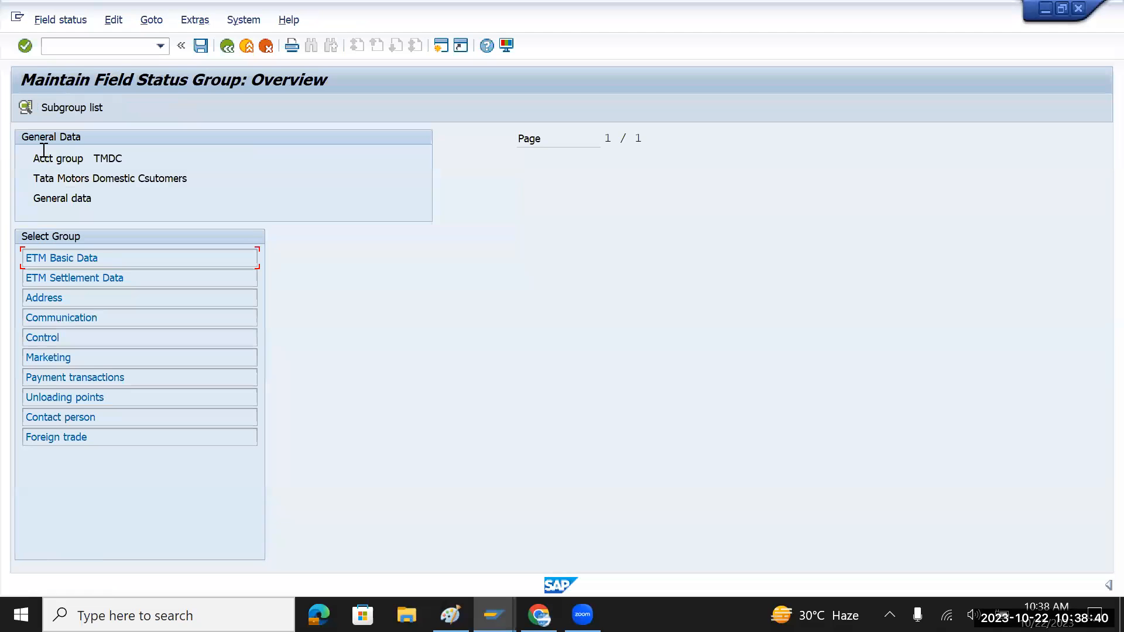
double_click(57, 299)
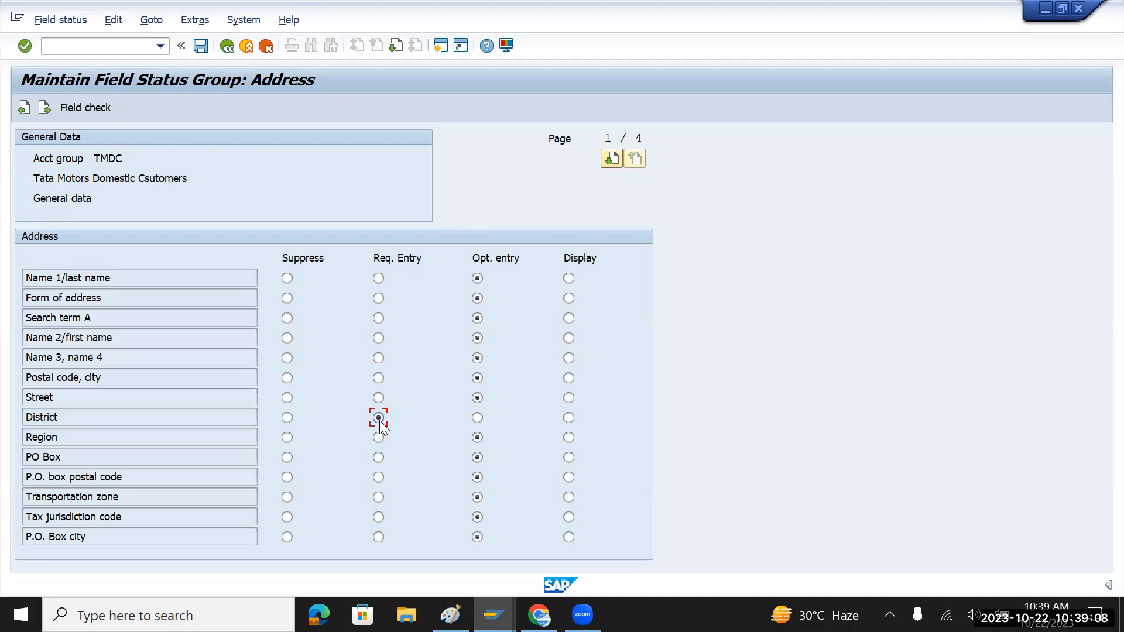
left_click(478, 418)
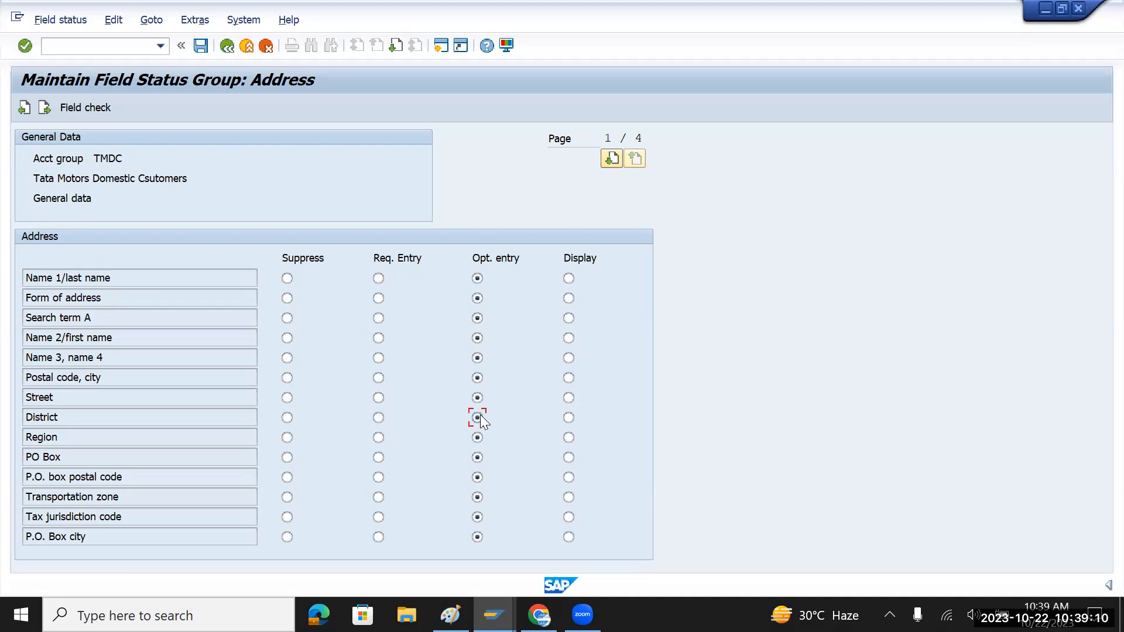
left_click(227, 47)
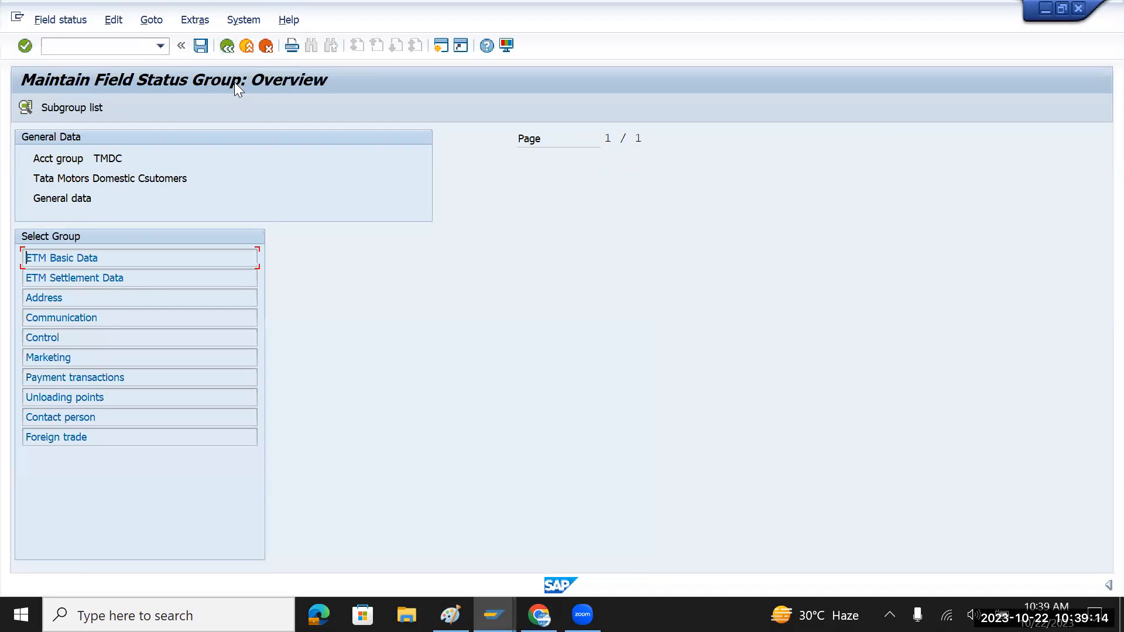
left_click(225, 46)
- Save the field status of account group TMDC and start a new account group entry with the key TMIC
left_click(201, 47)
left_click(228, 46)
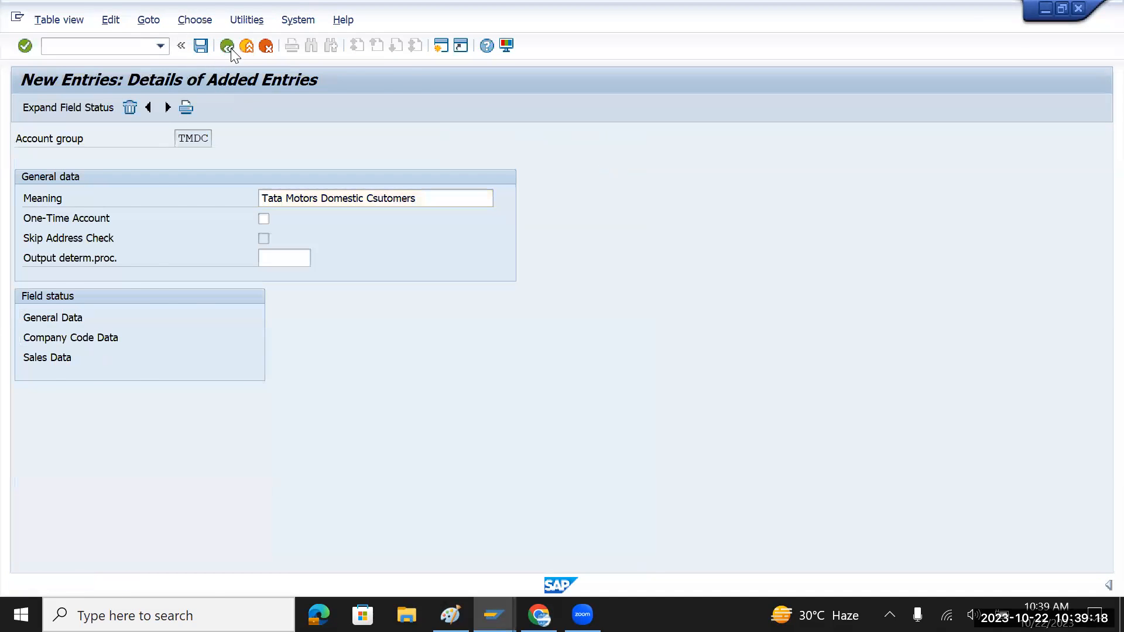
left_click(92, 110)
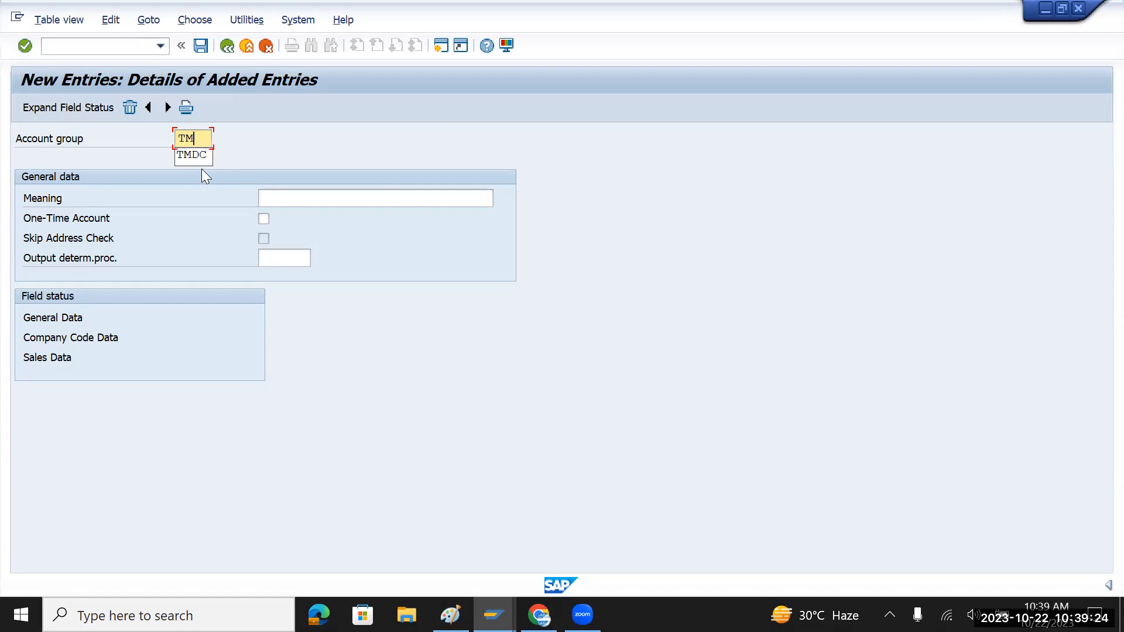
type("C")
key("Tab")
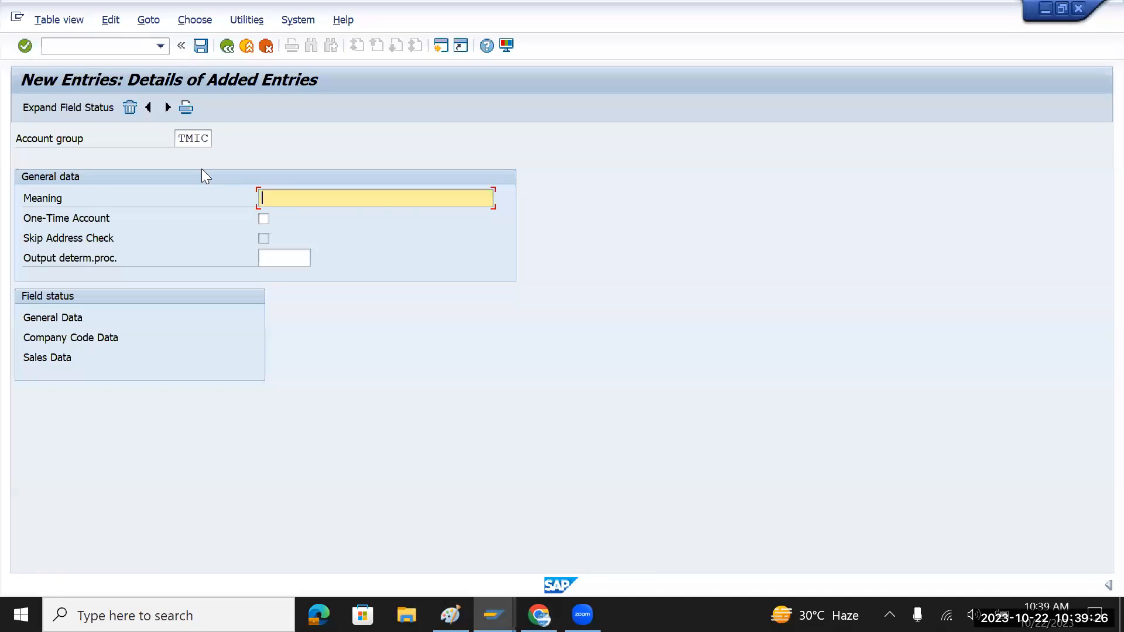
- Set the meaning of account group TMIC to "Tata Motors International cust" and save the entry
type("T")
key("Down")
key("Tab")
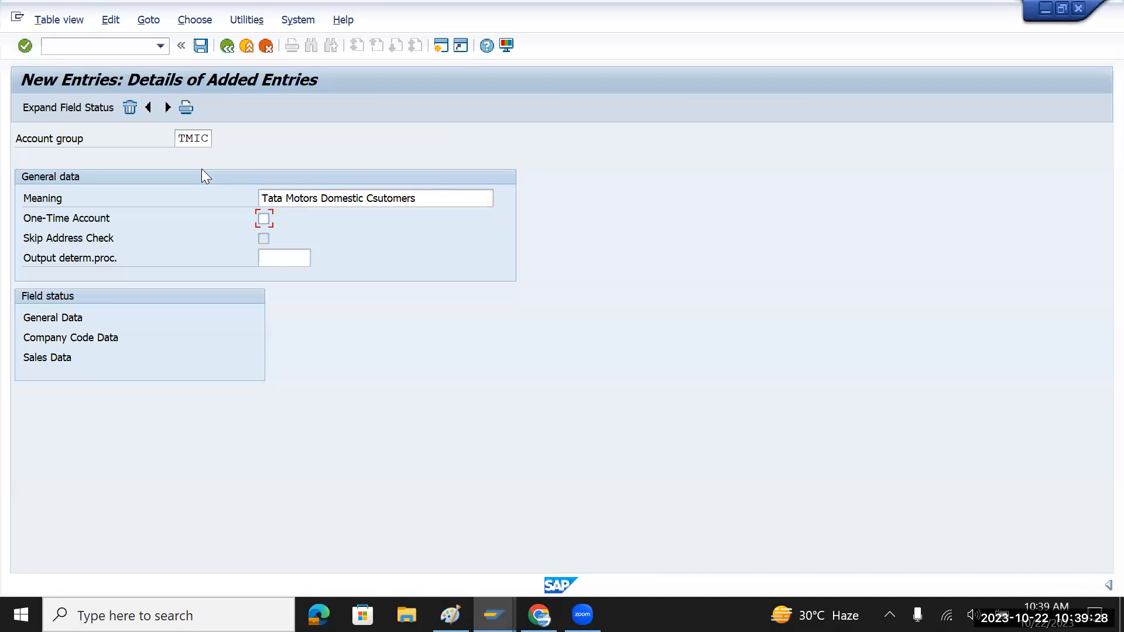
key("shift+Tab")
key("Left")
key("Left")
key("Left")
key("Left")
key("Left")
key("Left")
key("Left")
key("Left")
key("Left")
key("Left")
key("Left")
key("Left")
key("Left")
key("Left")
key("Left")
key("Left")
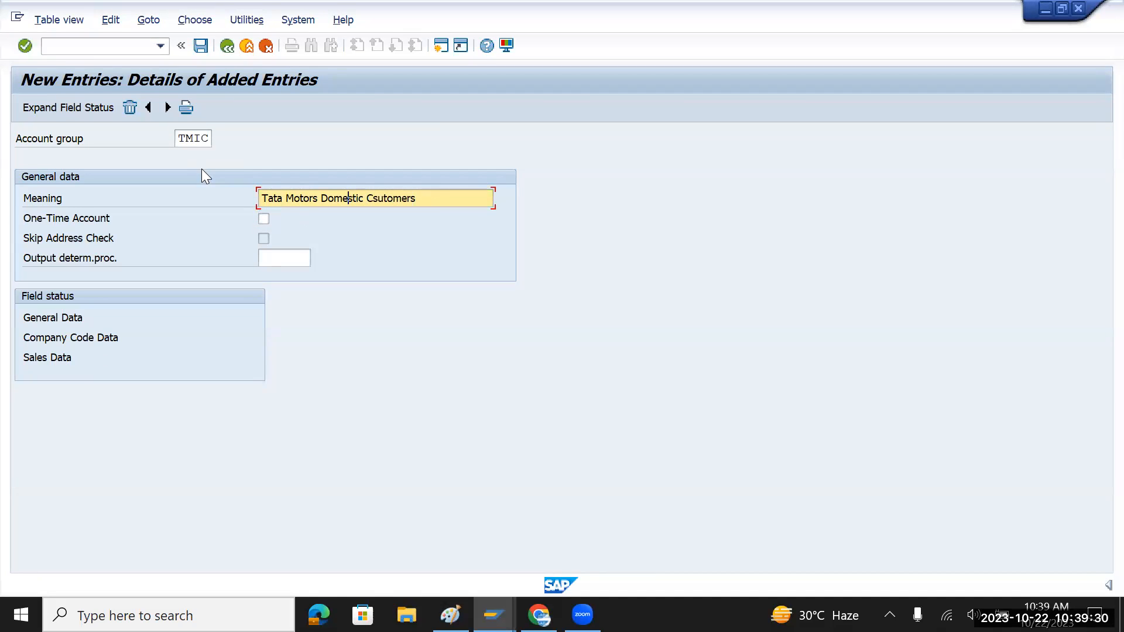
key("BackSpace")
key("BackSpace")
type("International ")
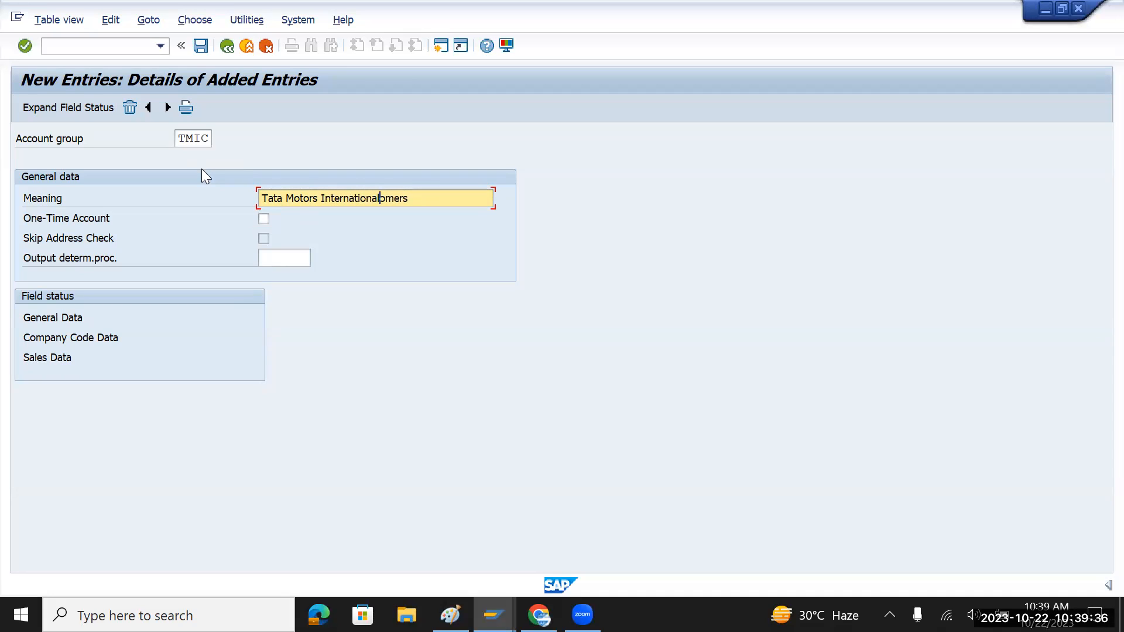
type("cust")
left_click(202, 50)
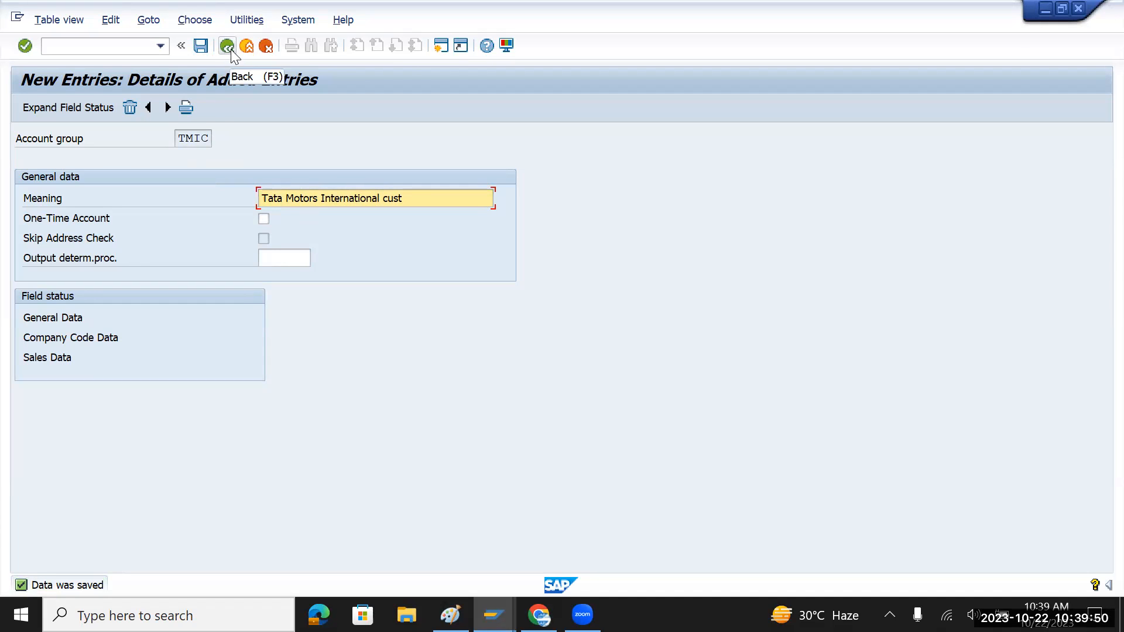
- Leave the account group maintenance and open Create Number Ranges for Customer Accounts from the IMG structure
left_click(230, 49)
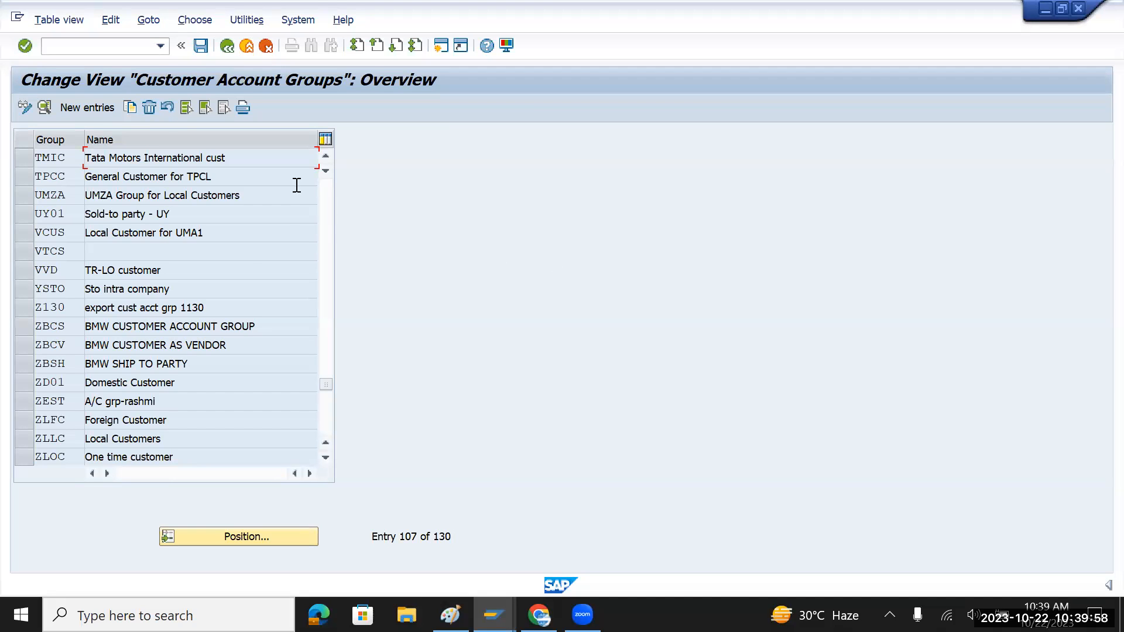
left_click(203, 51)
left_click(226, 47)
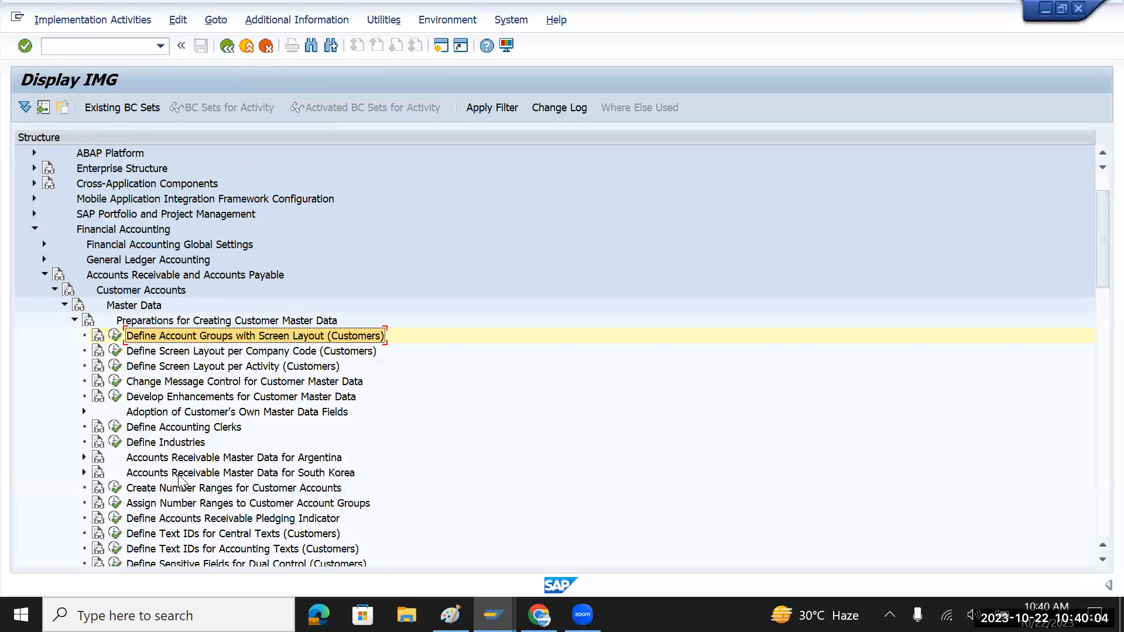
left_click(192, 503)
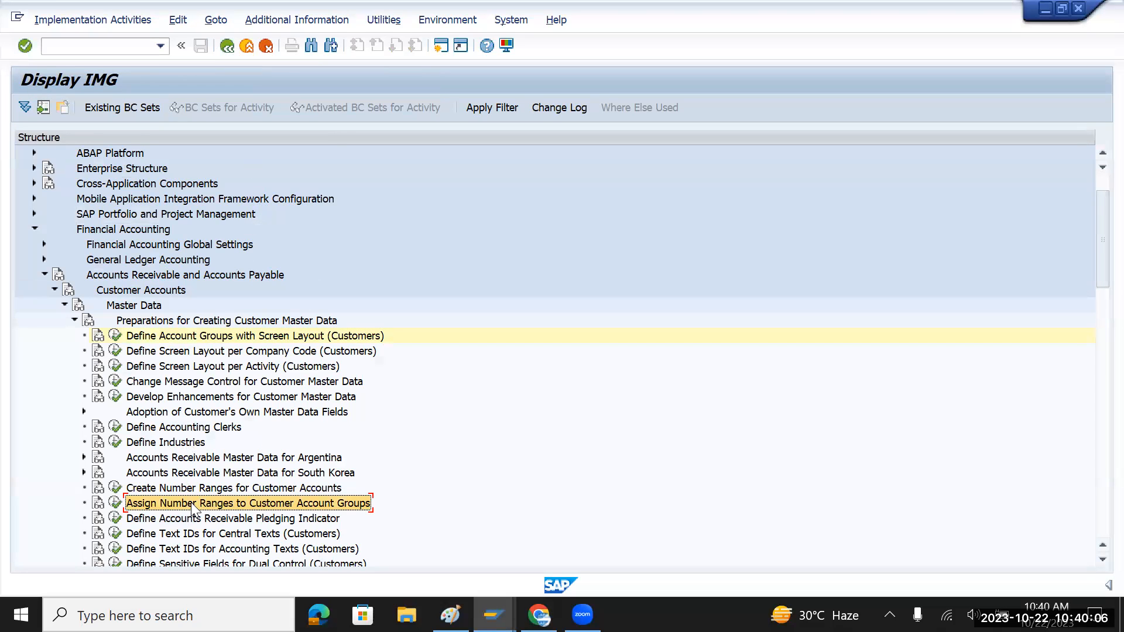
left_click(163, 488)
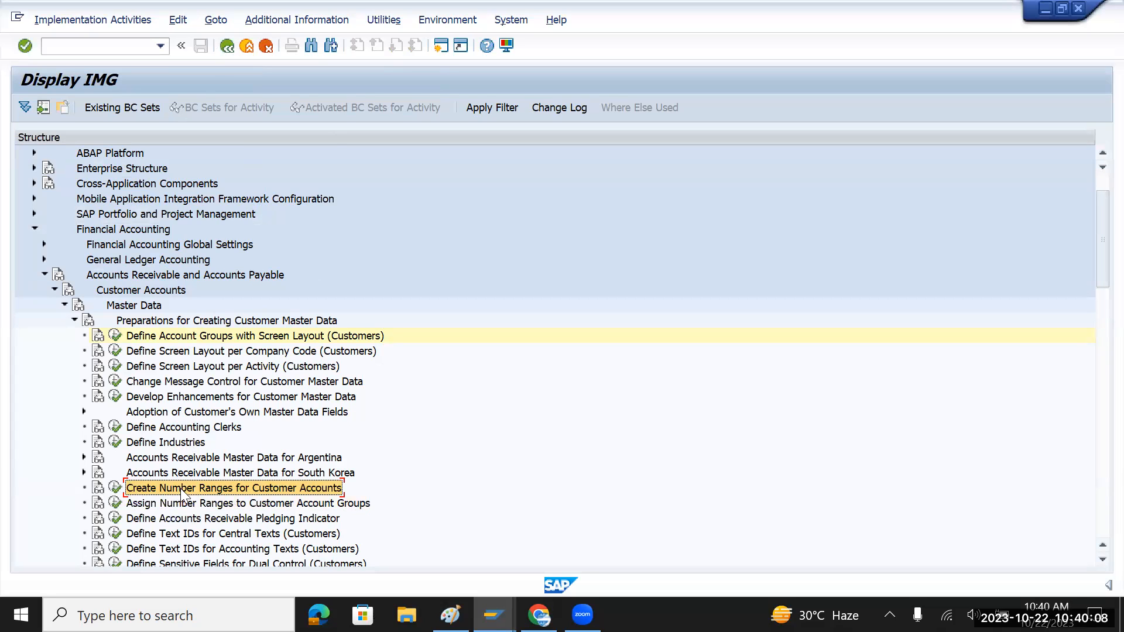
left_click(116, 491)
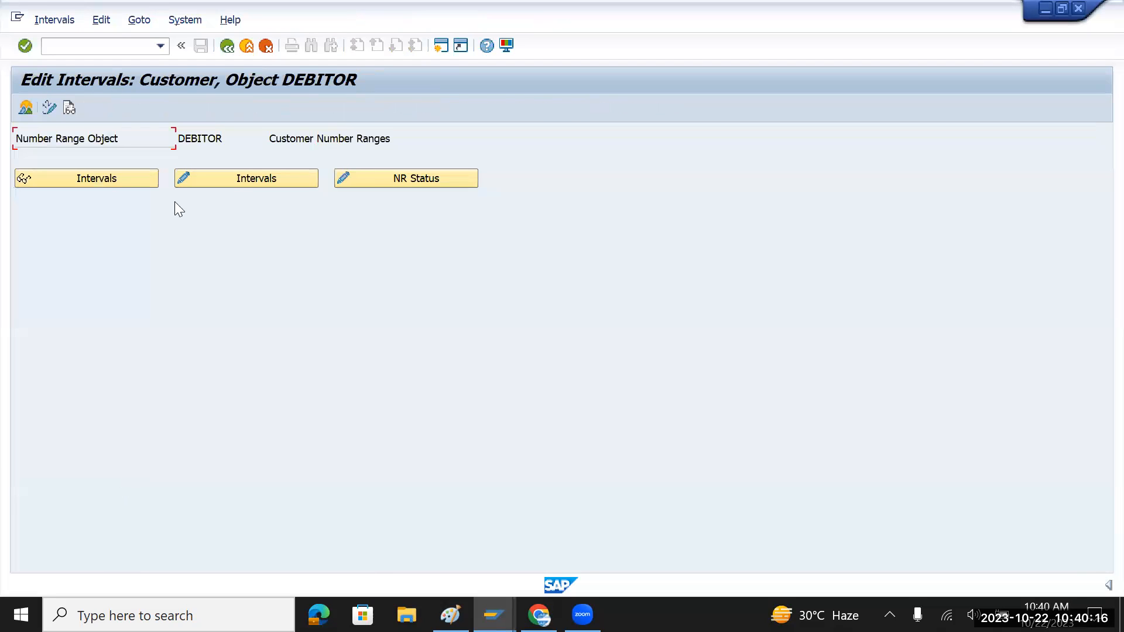
- Display the existing customer number range intervals and bring up the list of free intervals
left_click(94, 178)
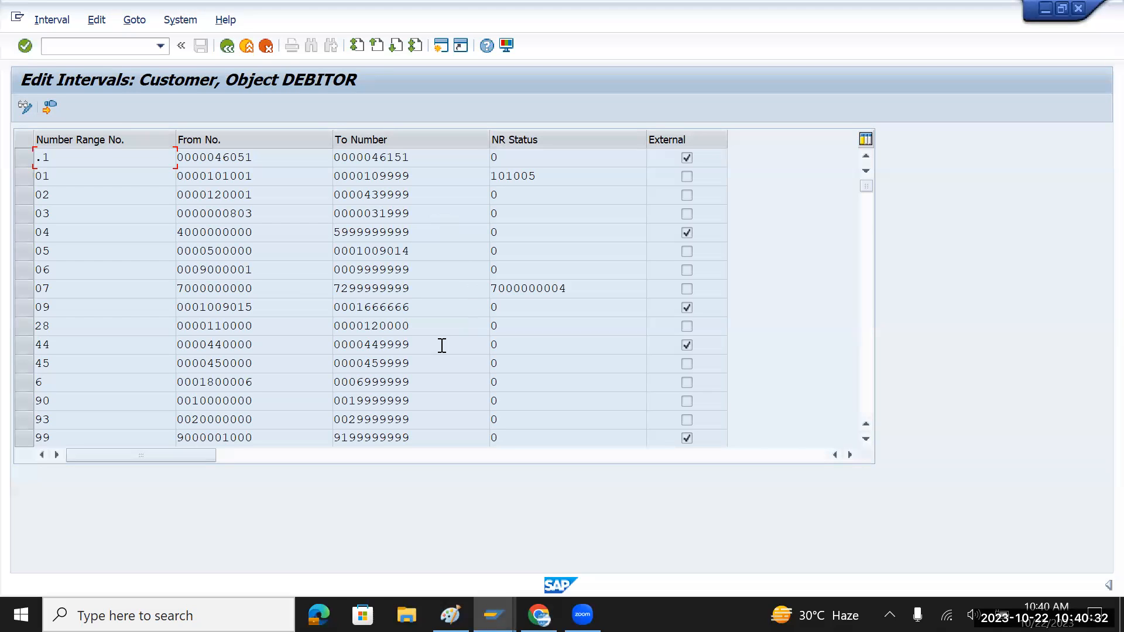
scroll(441, 345, "down", 9)
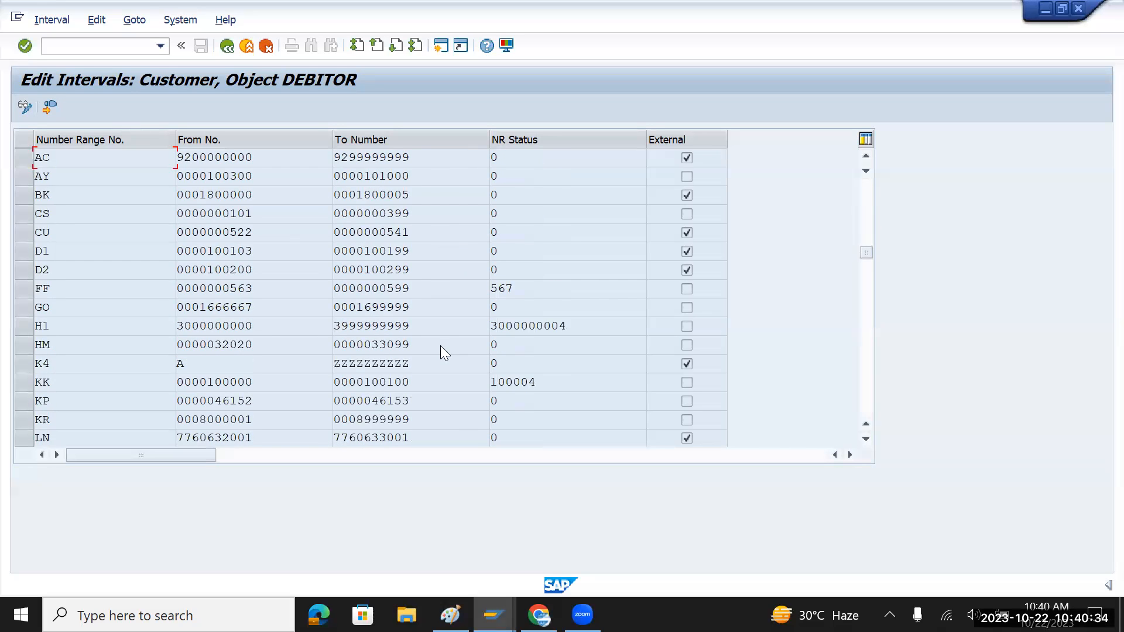
scroll(441, 346, "down", 2)
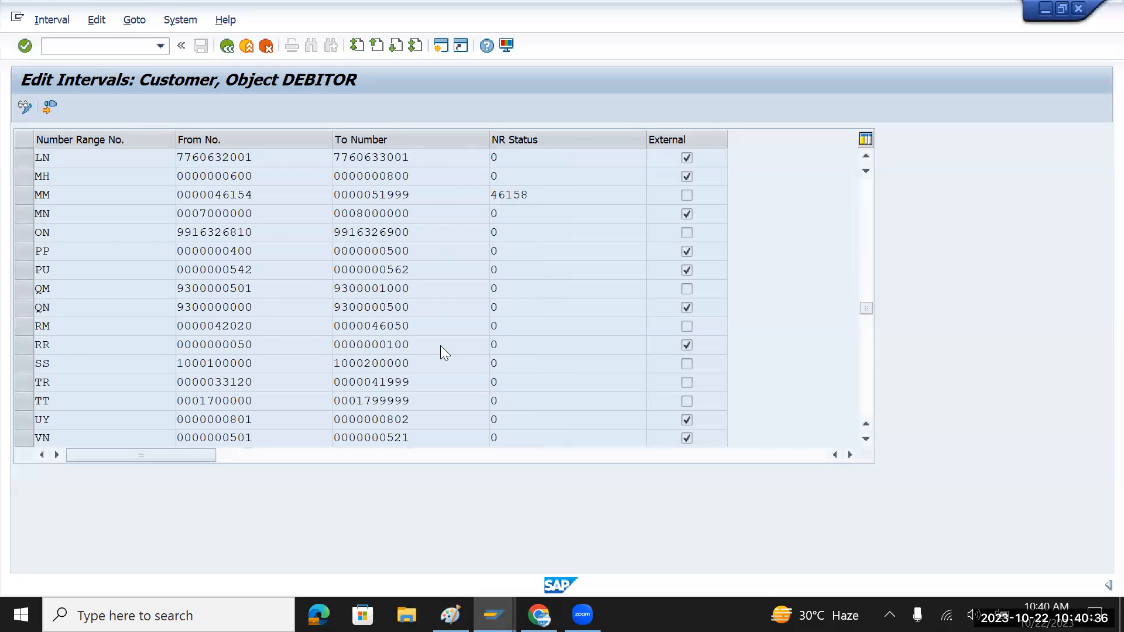
scroll(441, 345, "up", 1)
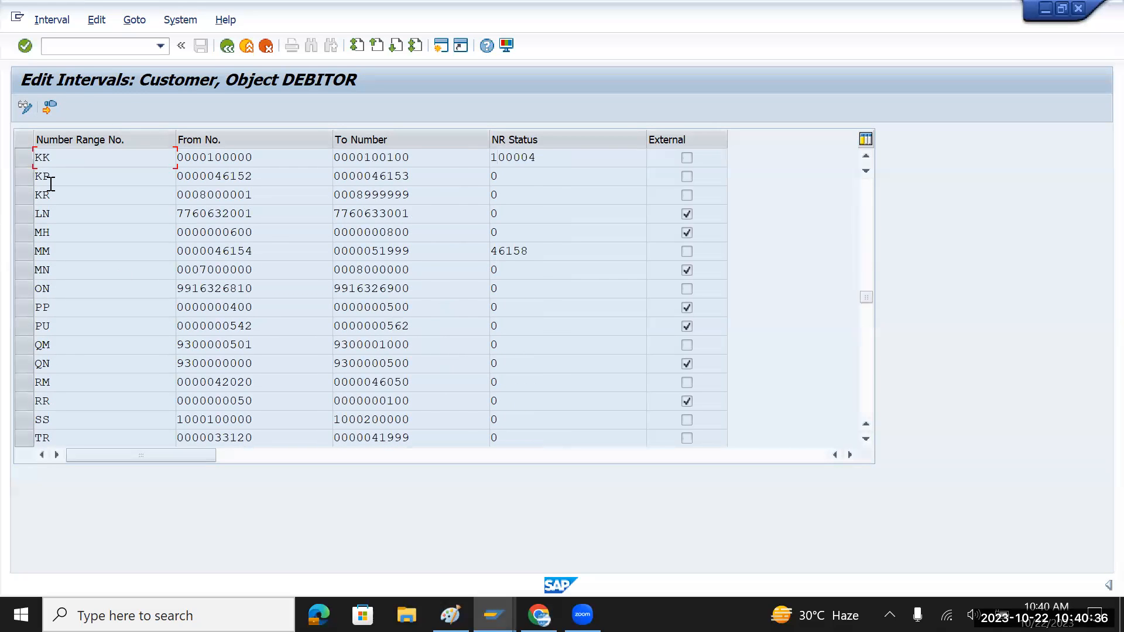
left_click(48, 109)
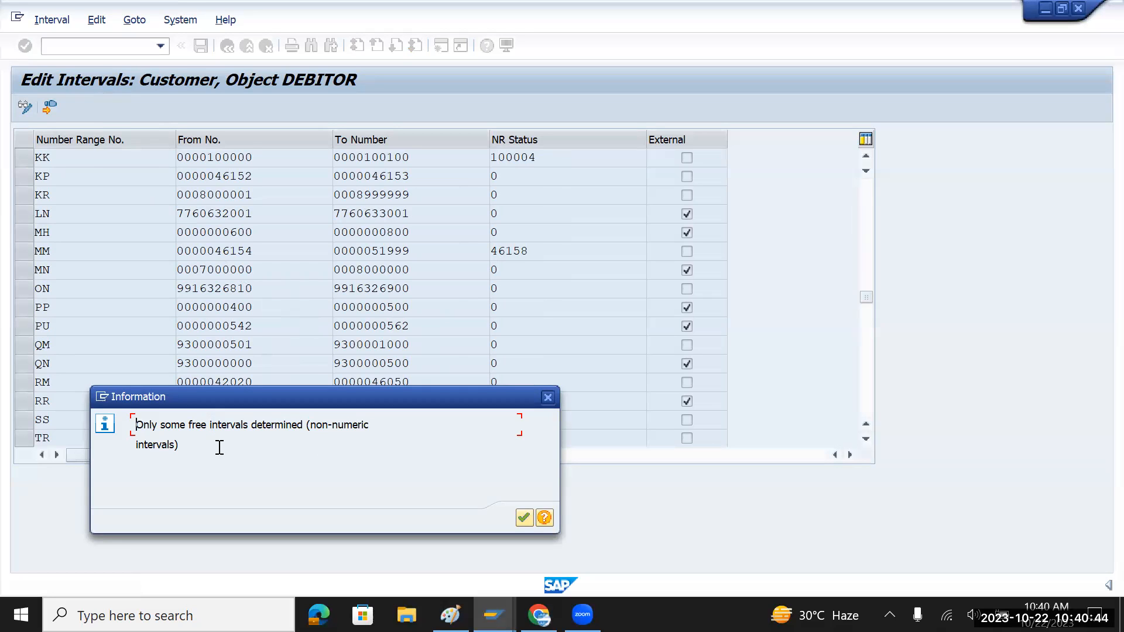
left_click(547, 396)
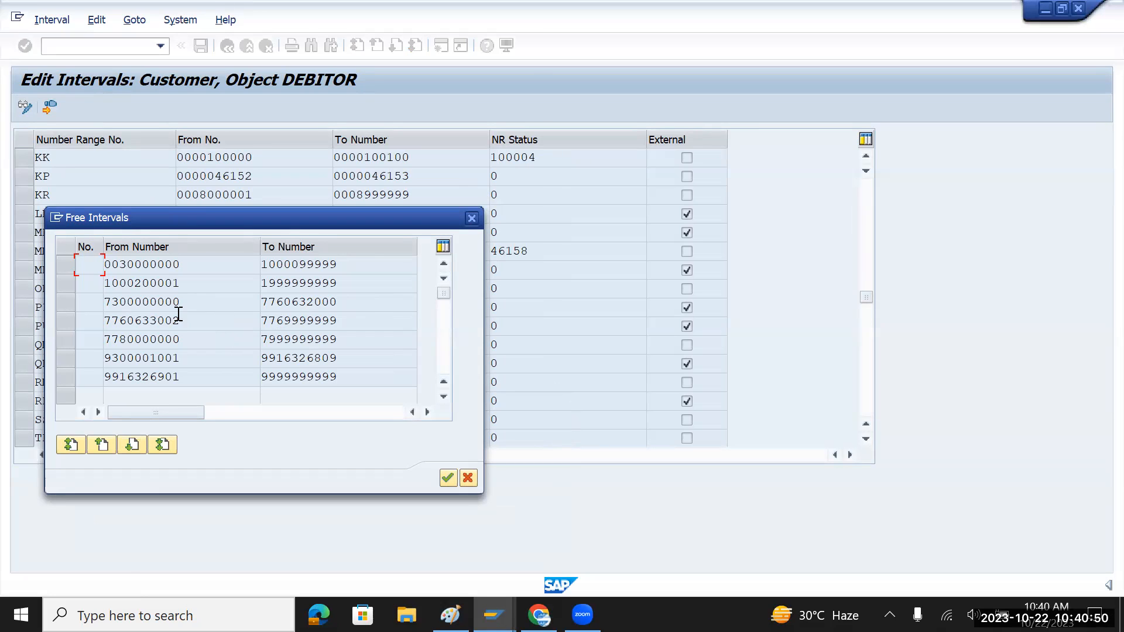
left_click_drag(191, 306, 86, 305)
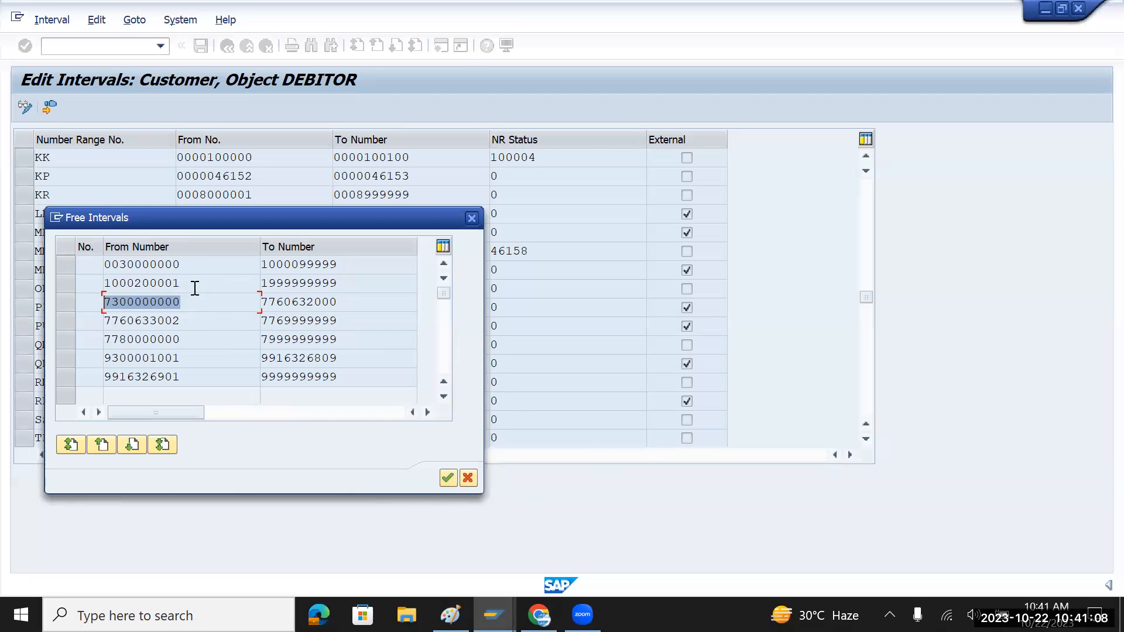
left_click_drag(195, 286, 80, 298)
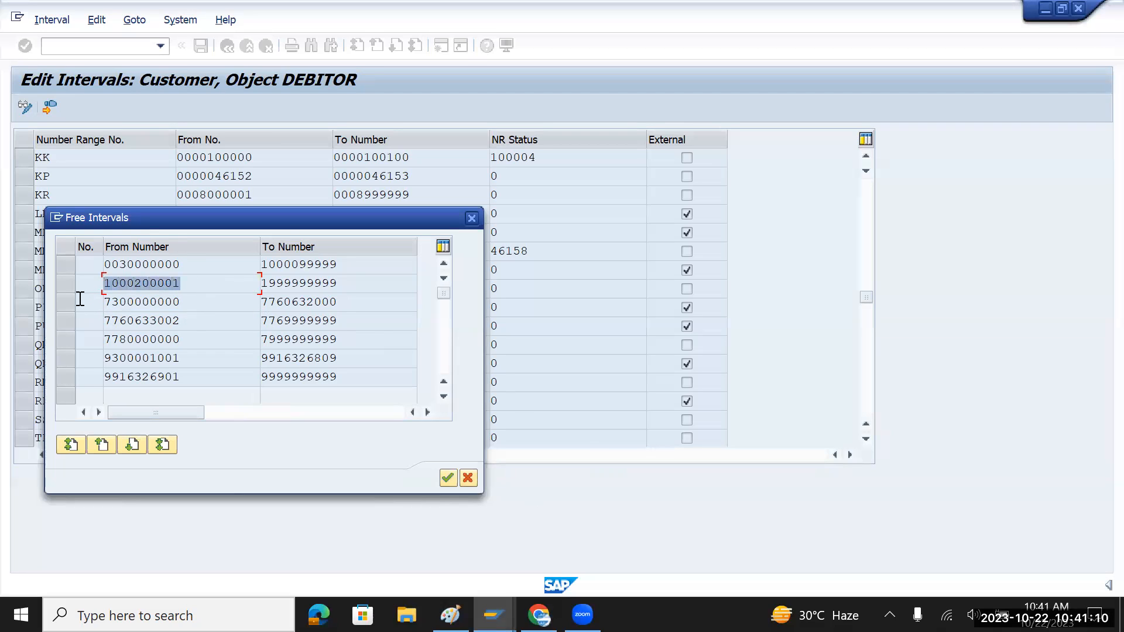
key("ctrl+c")
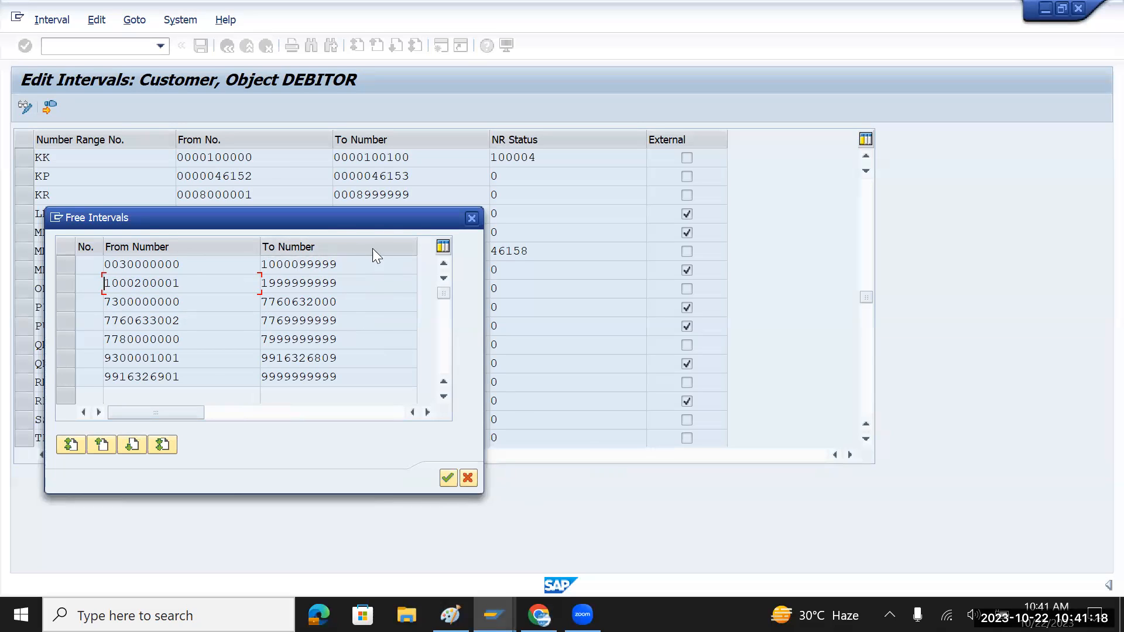
left_click_drag(427, 220, 656, 211)
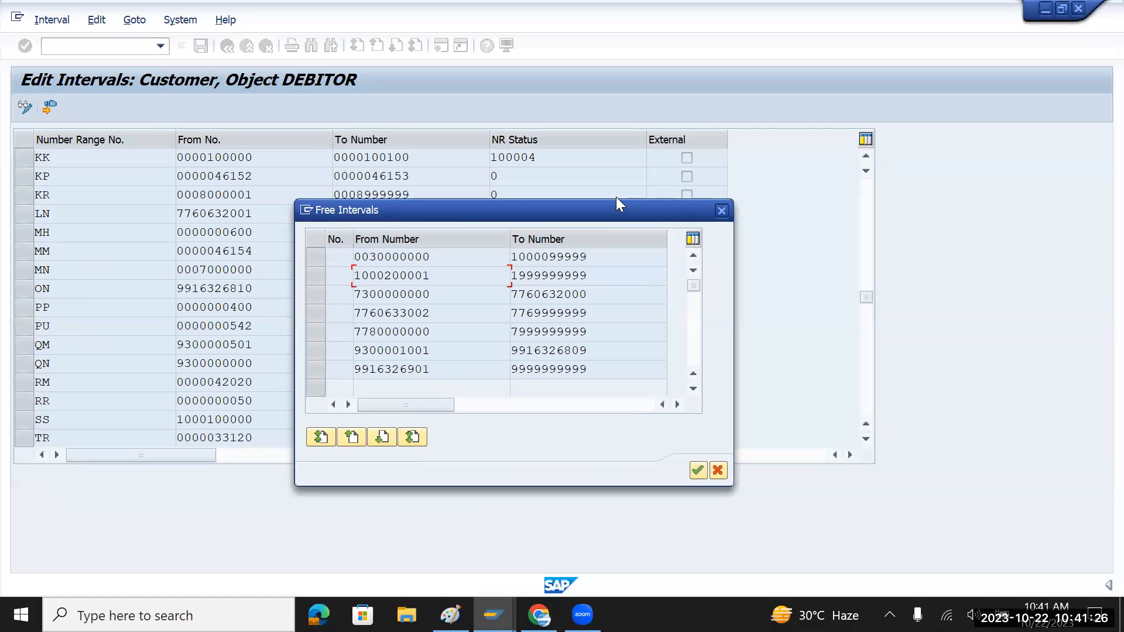
key("alt+Tab")
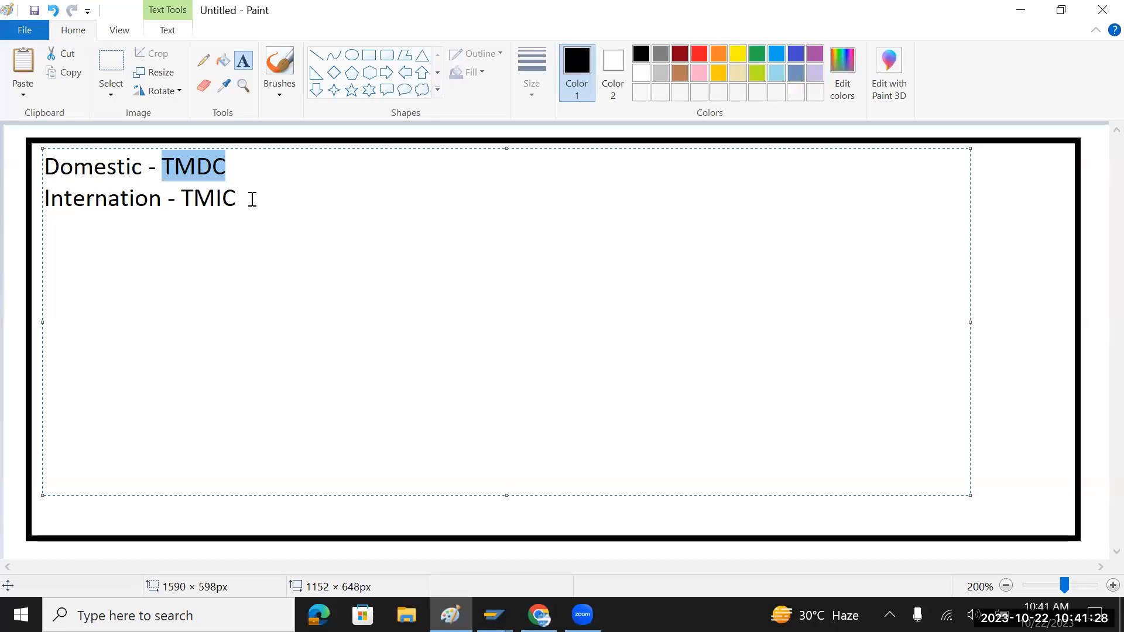
left_click(250, 198)
key("Return")
key("Return")
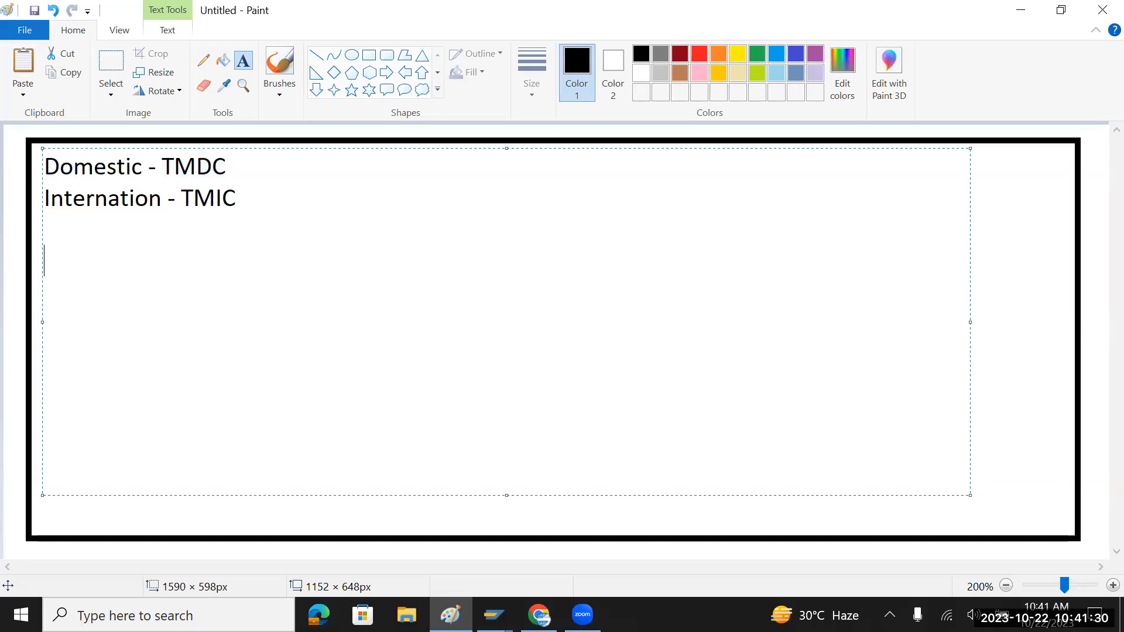
key("ctrl+v")
key("alt+Tab")
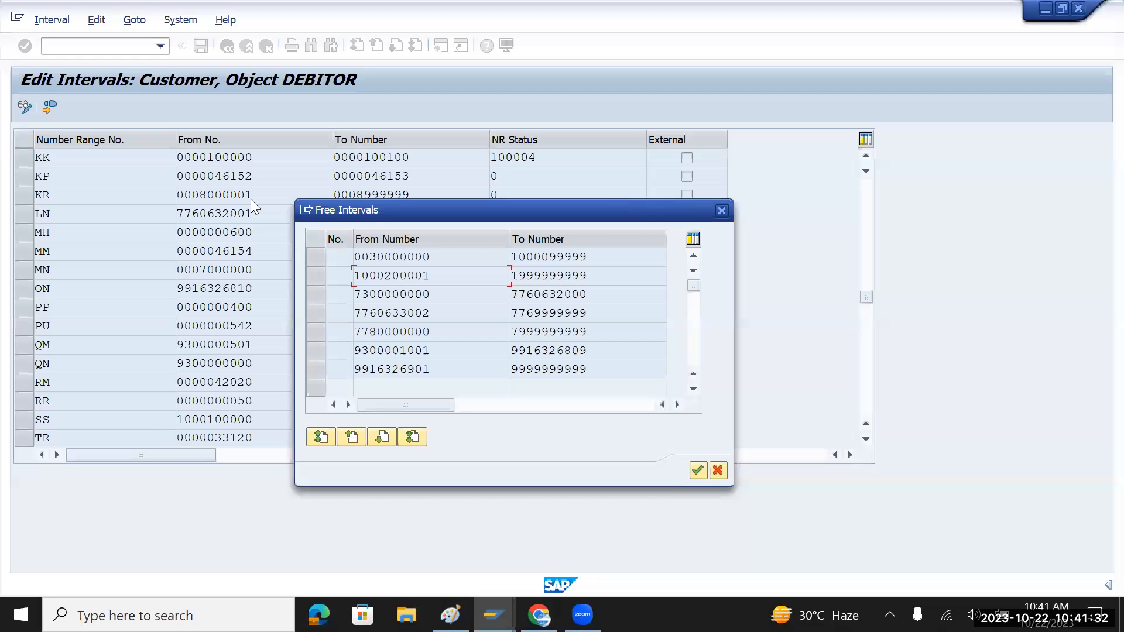
left_click_drag(468, 293, 326, 296)
key("ctrl+c")
key("alt+Tab")
left_click(188, 268)
key("Return")
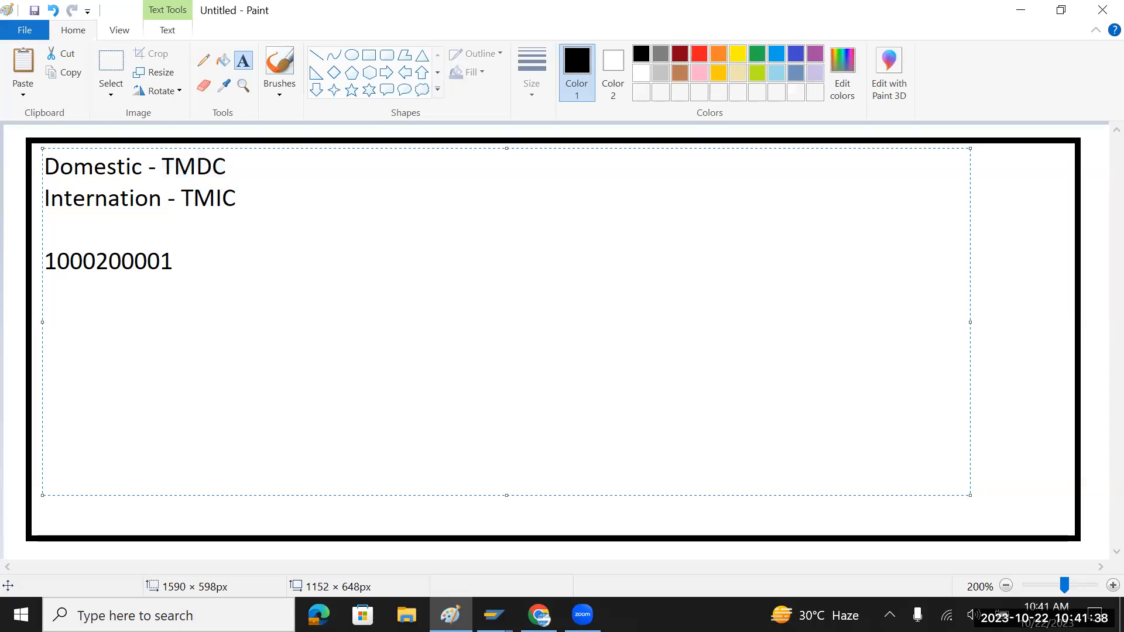
key("ctrl+v")
key("alt+Tab")
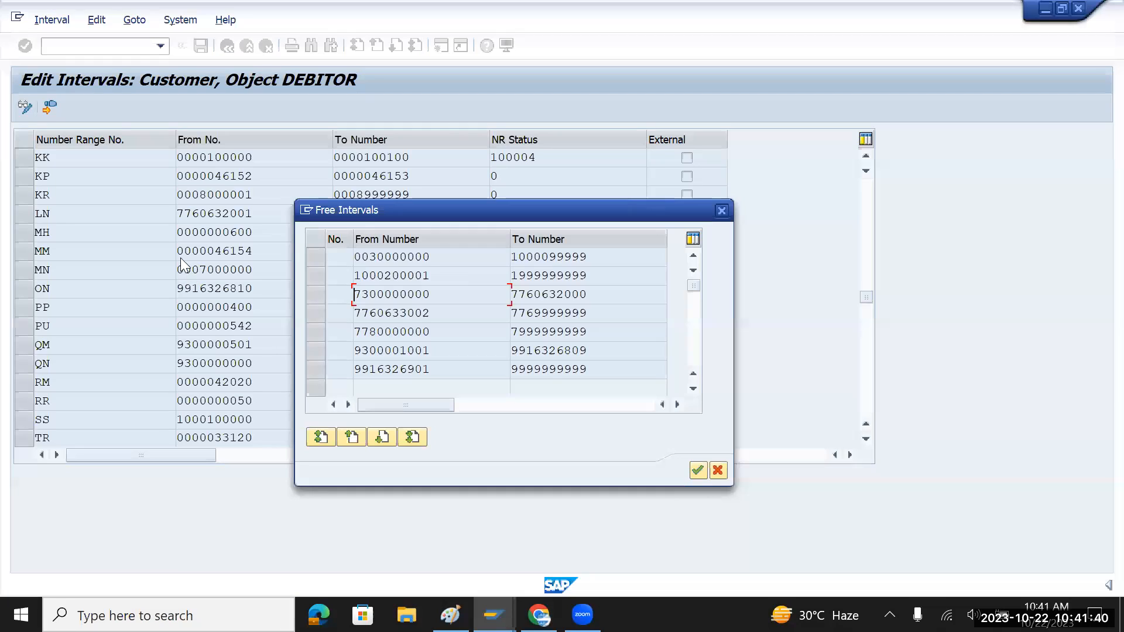
left_click_drag(616, 278, 471, 281)
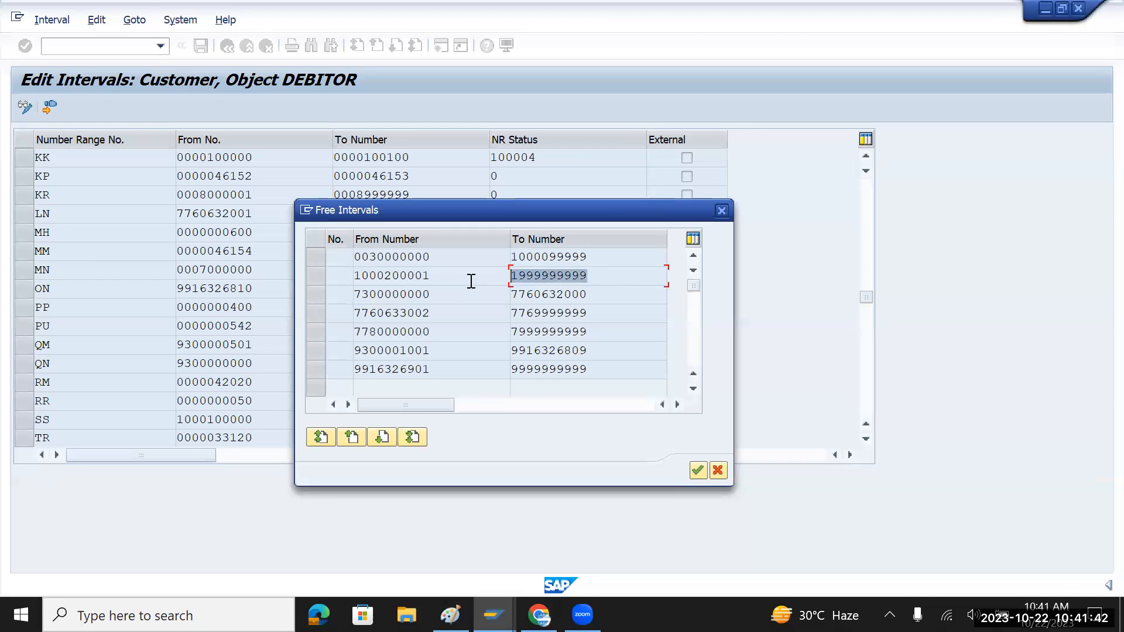
key("ctrl+c")
key("alt+Tab")
left_click(216, 261)
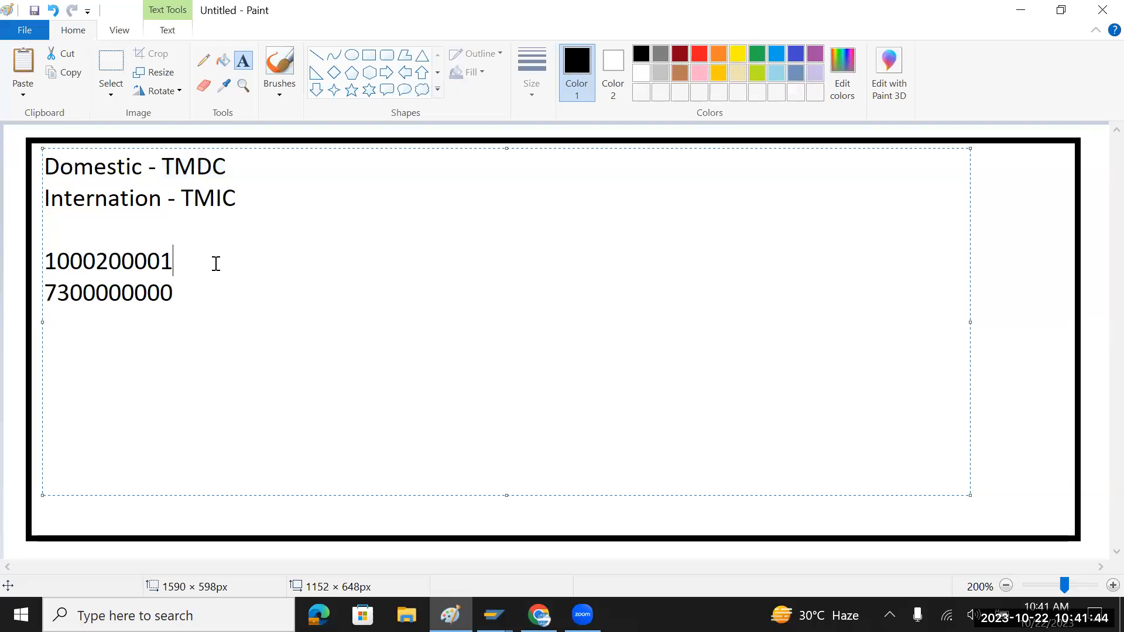
type("-")
key("ctrl+v")
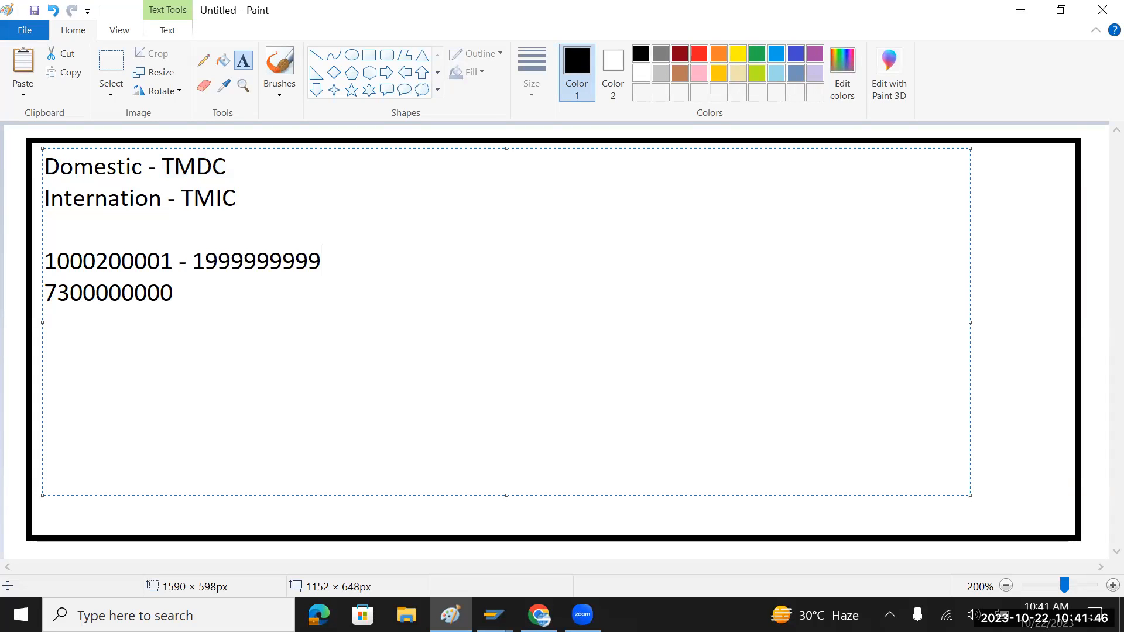
key("alt+Tab")
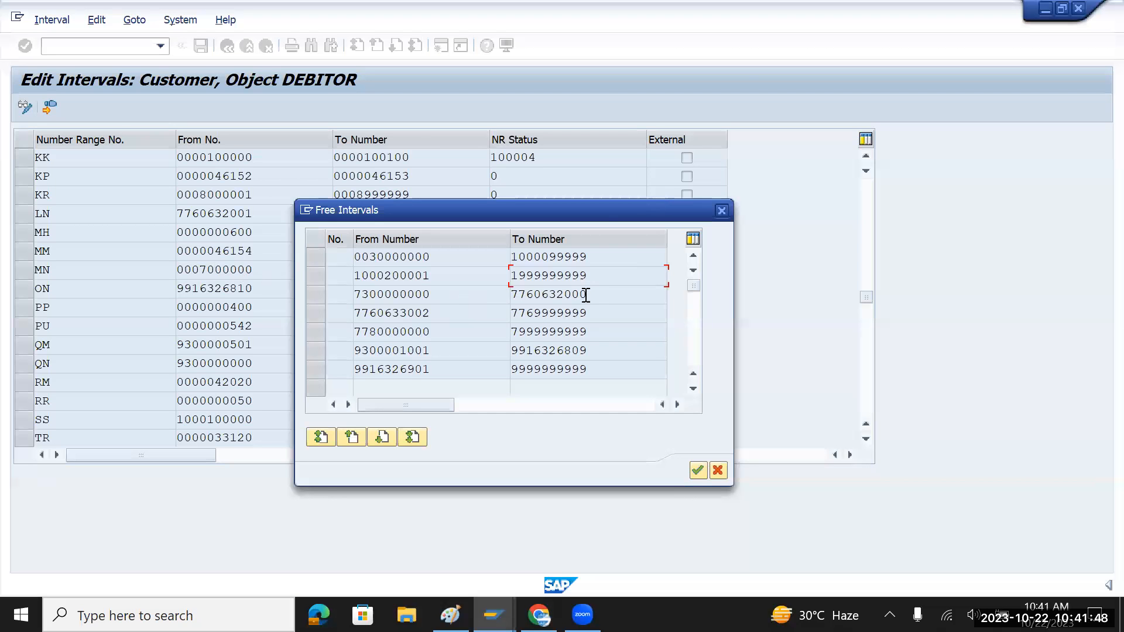
key("alt+Tab")
left_click(206, 299)
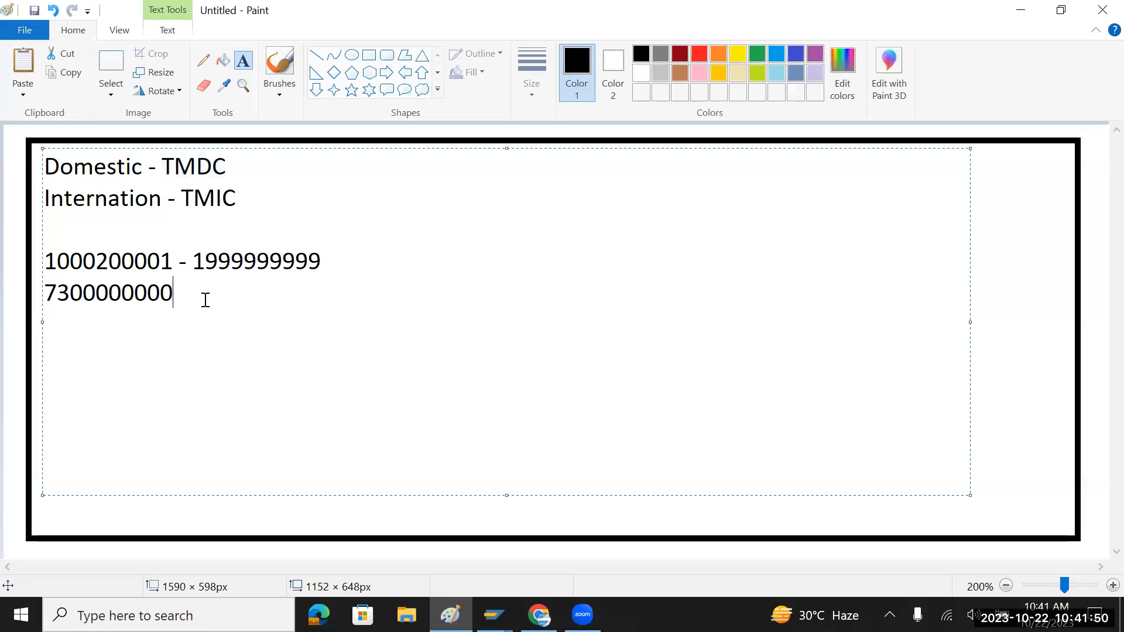
type("-")
key("alt+Tab")
double_click(552, 294)
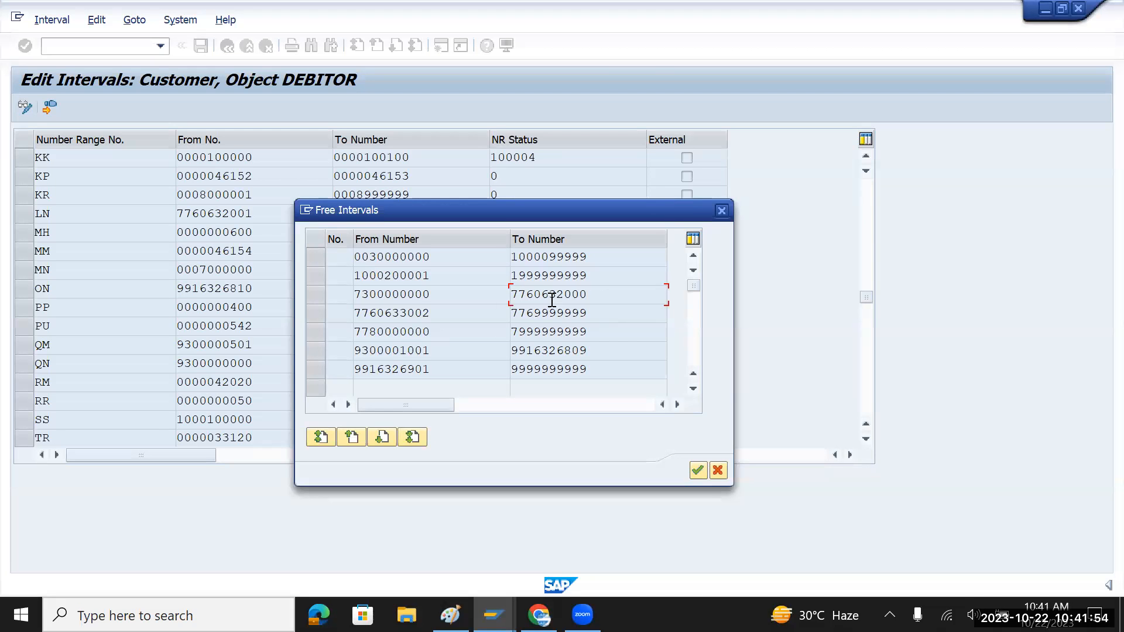
key("ctrl+c")
key("alt+Tab")
key("ctrl+v")
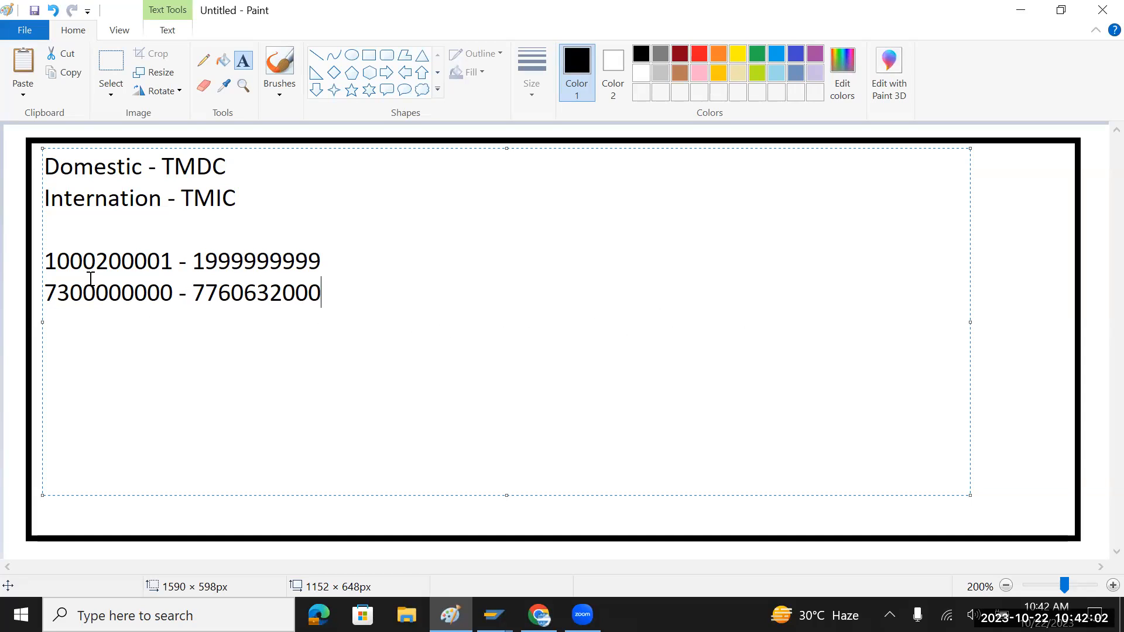
left_click_drag(349, 296, 49, 296)
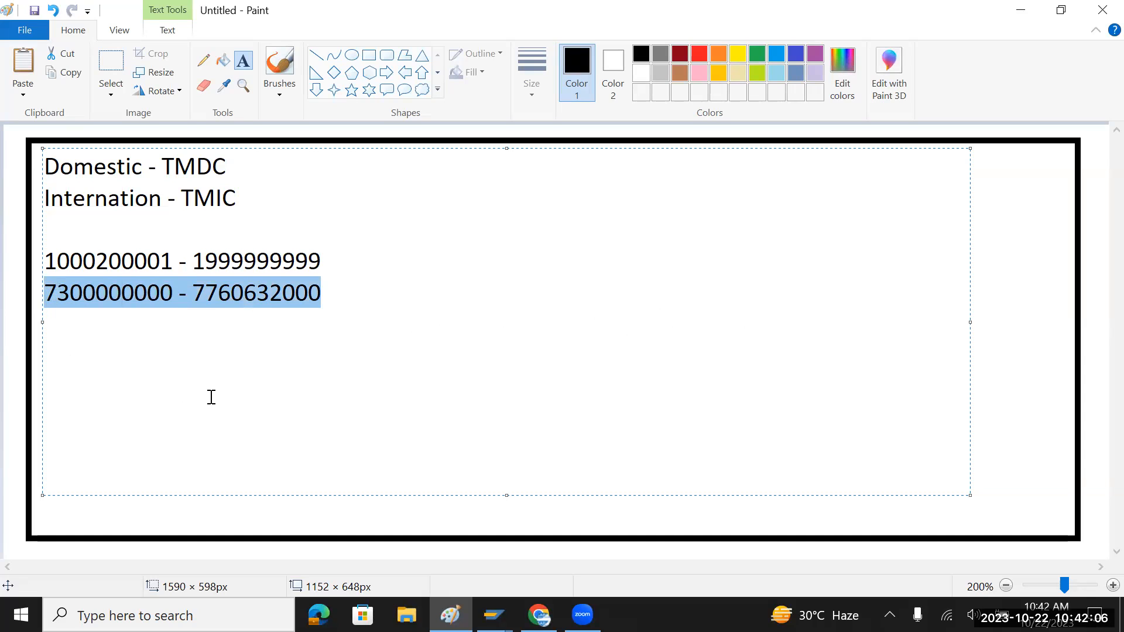
key("BackSpace")
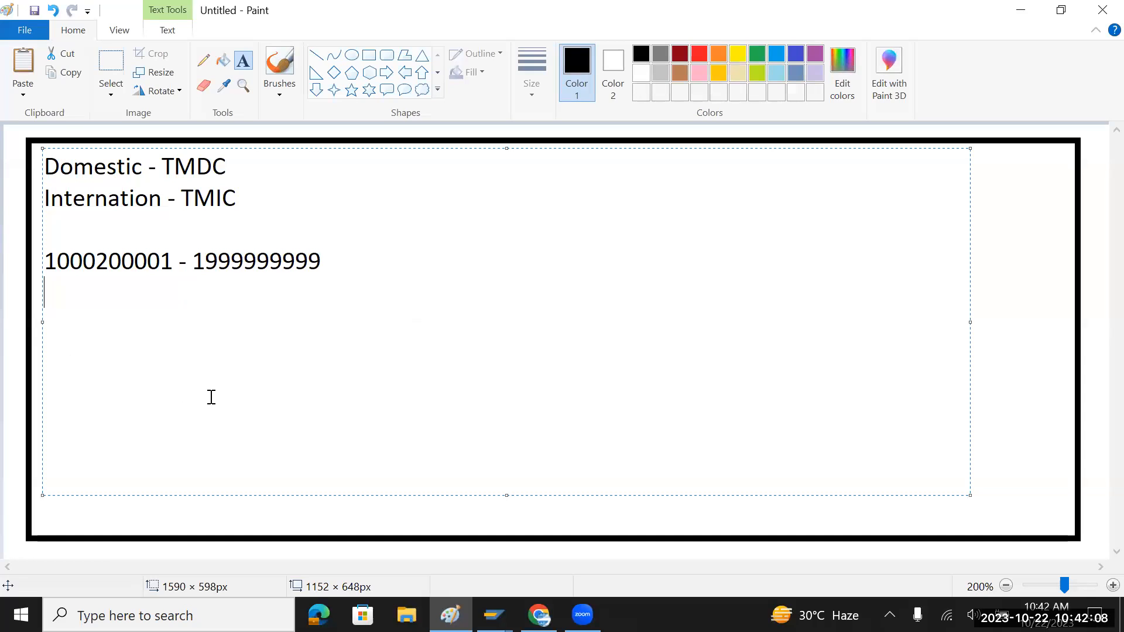
left_click_drag(193, 259, 353, 256)
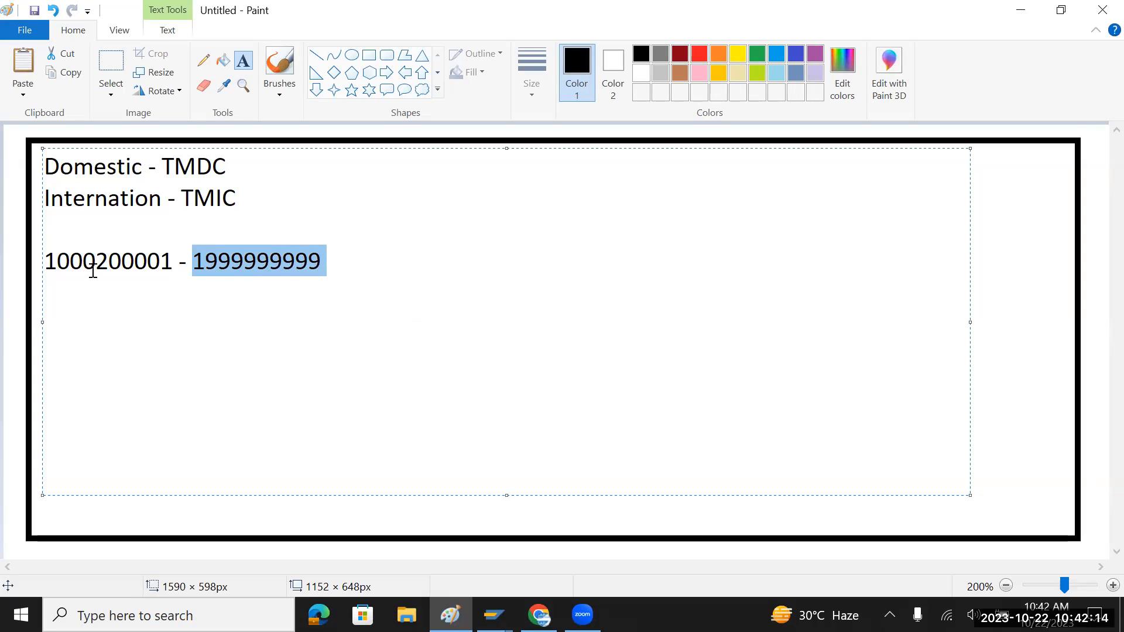
key("alt+Tab")
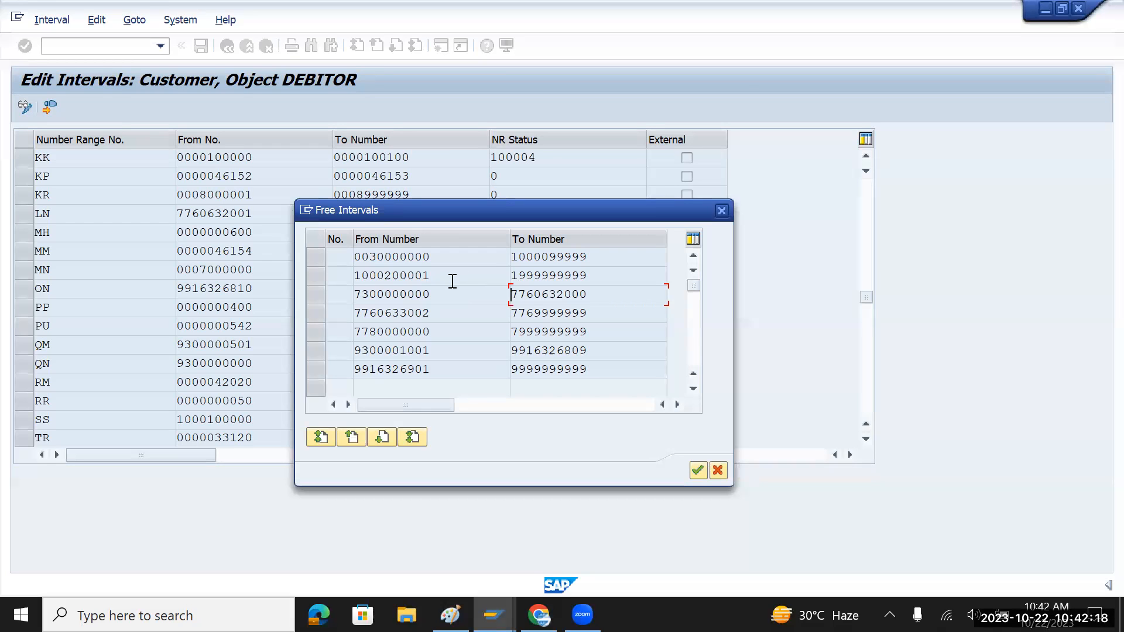
key("alt+Tab")
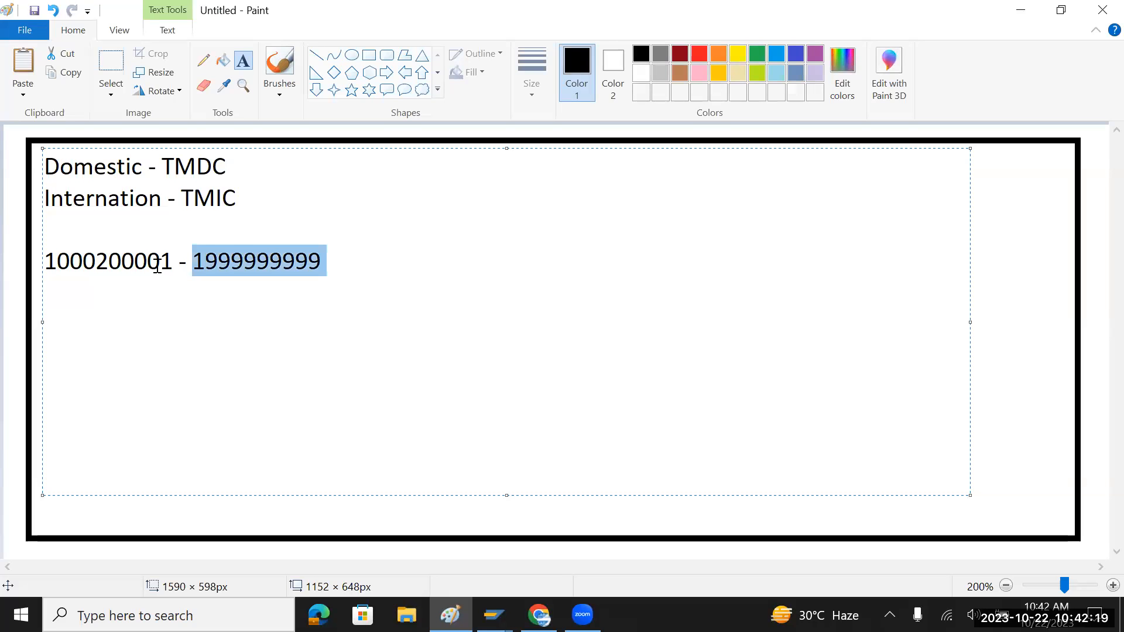
left_click(211, 260)
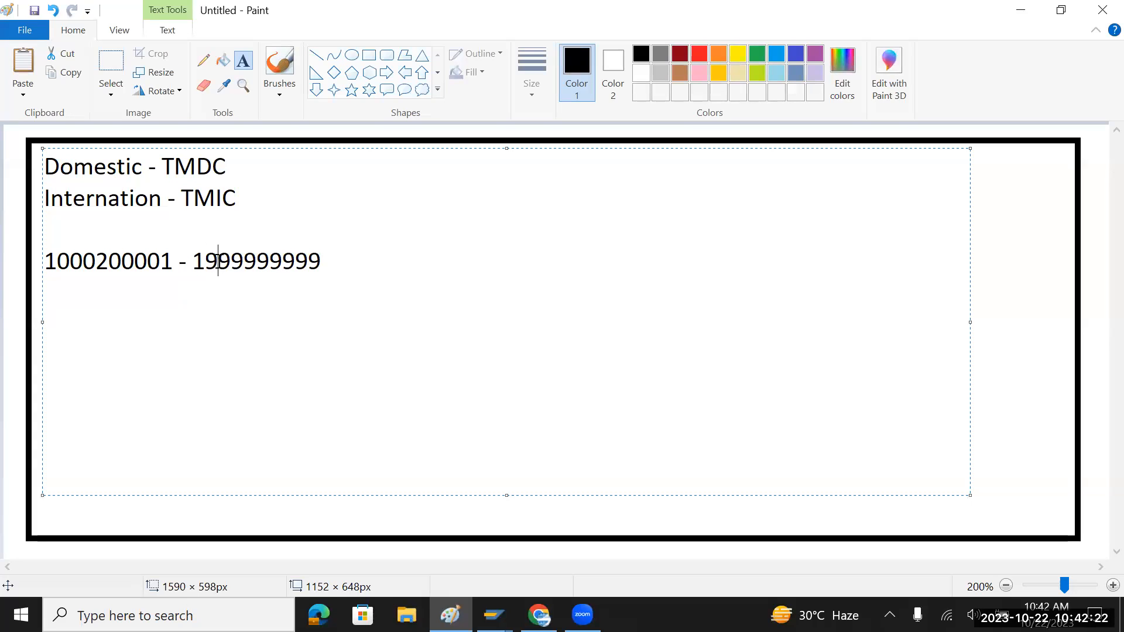
left_click_drag(217, 261, 370, 267)
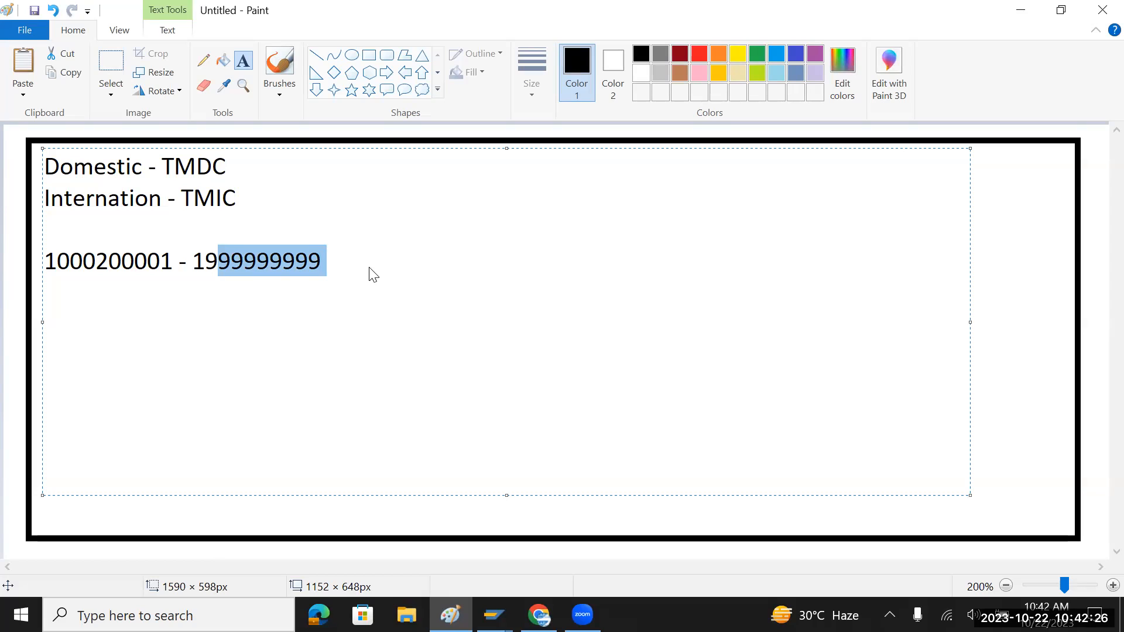
type("000")
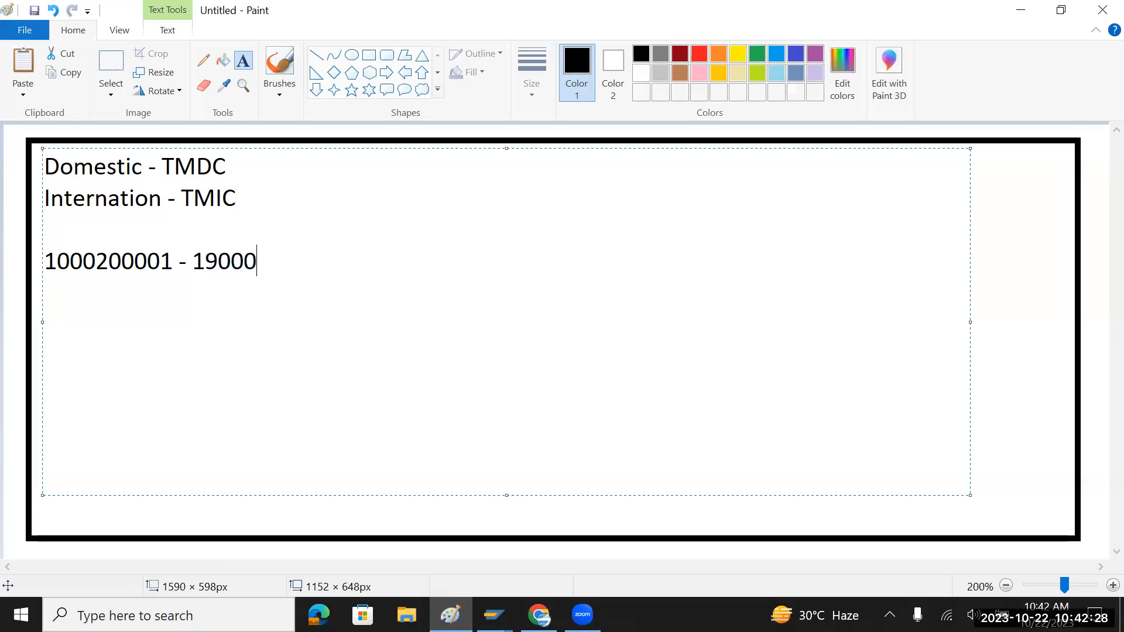
type("00000")
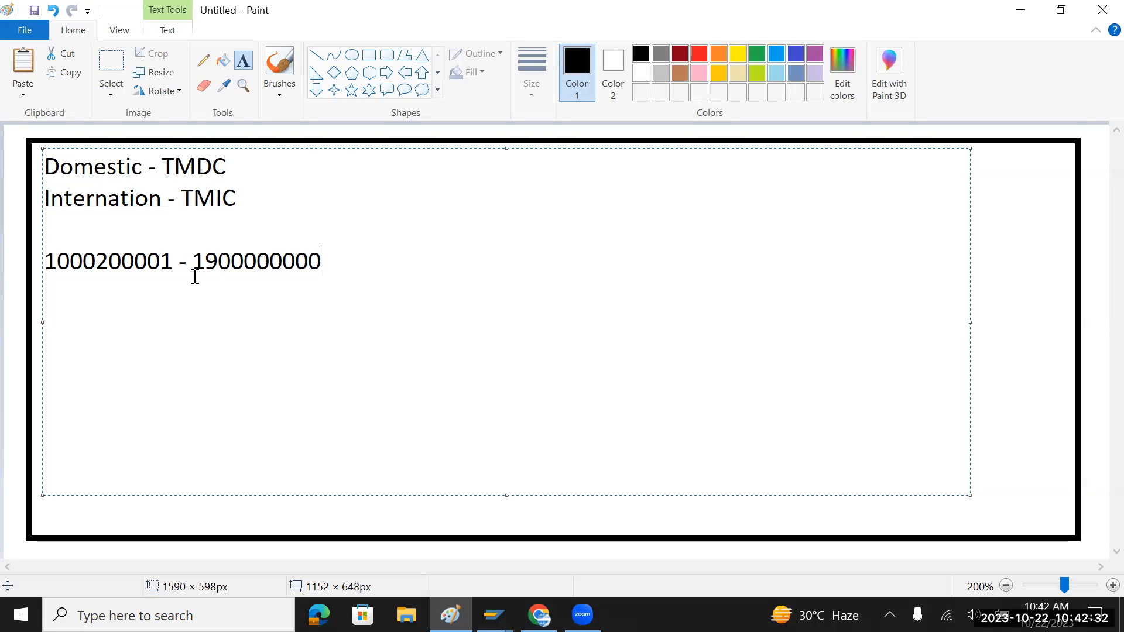
left_click_drag(195, 262, 26, 265)
key("BackSpace")
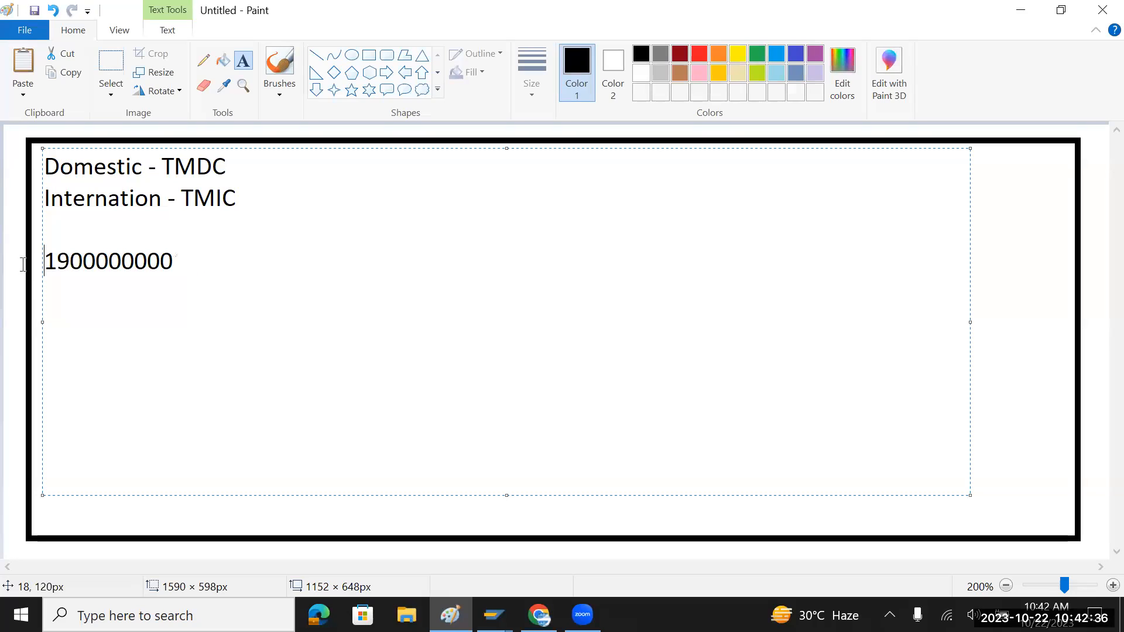
left_click(190, 261)
type("-")
left_click_drag(172, 261, 39, 260)
key("ctrl+c")
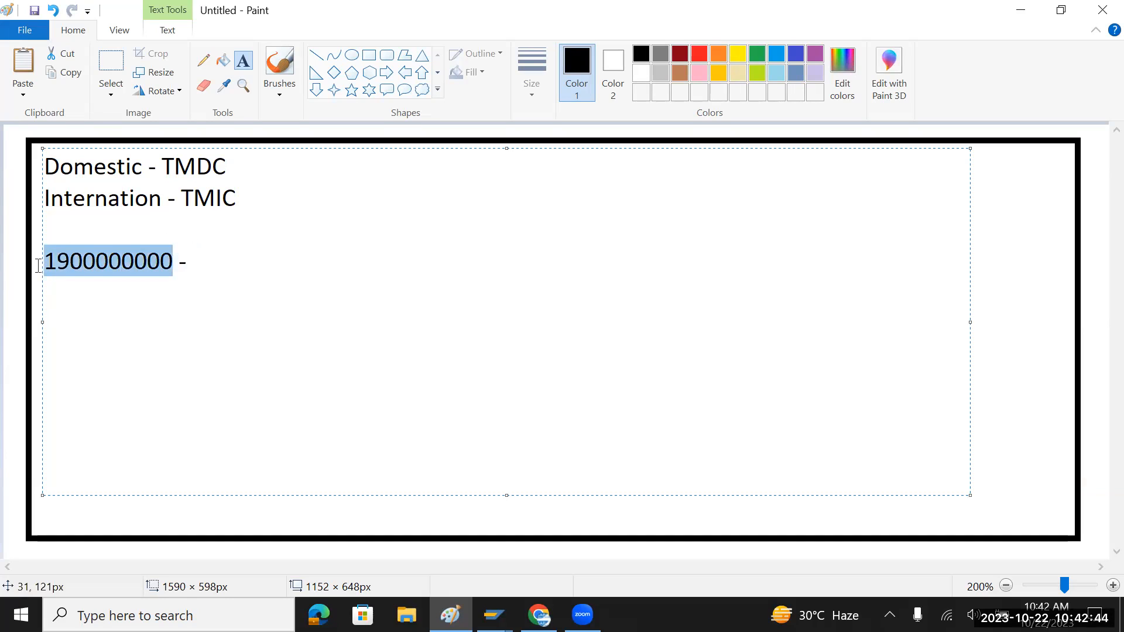
left_click(205, 252)
key("ctrl+v")
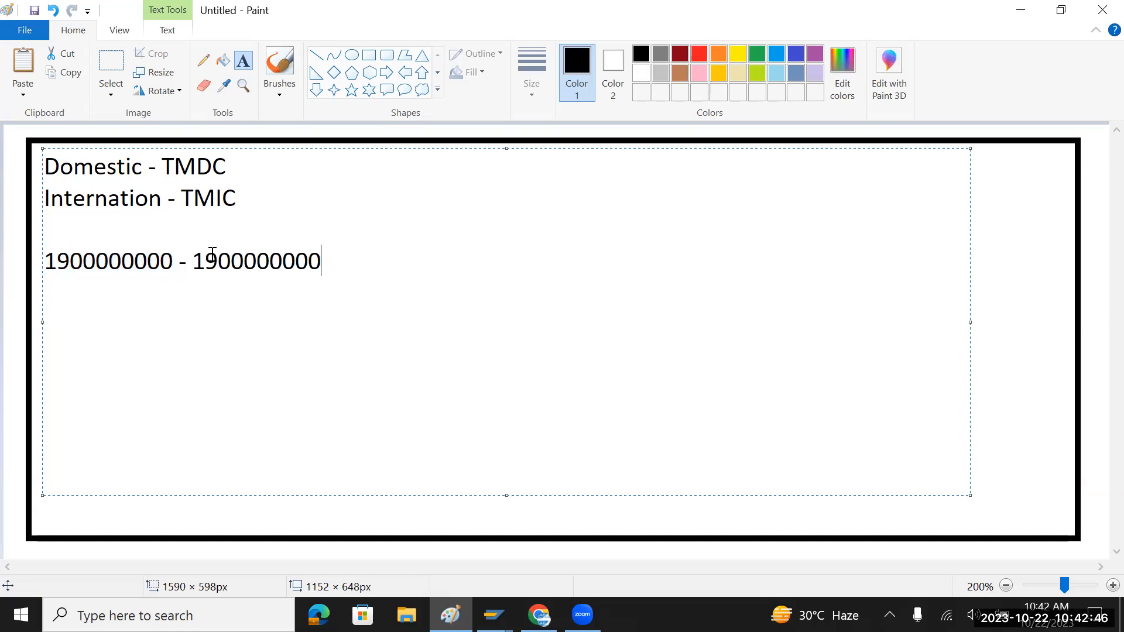
left_click(170, 262)
key("BackSpace")
key("BackSpace")
key("BackSpace")
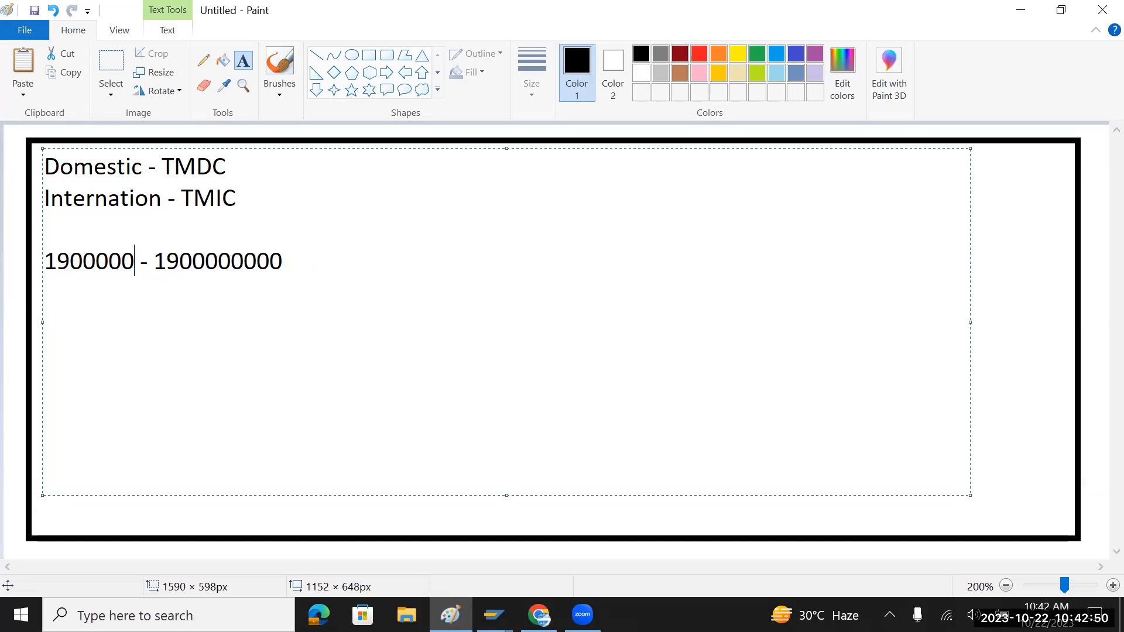
type("100")
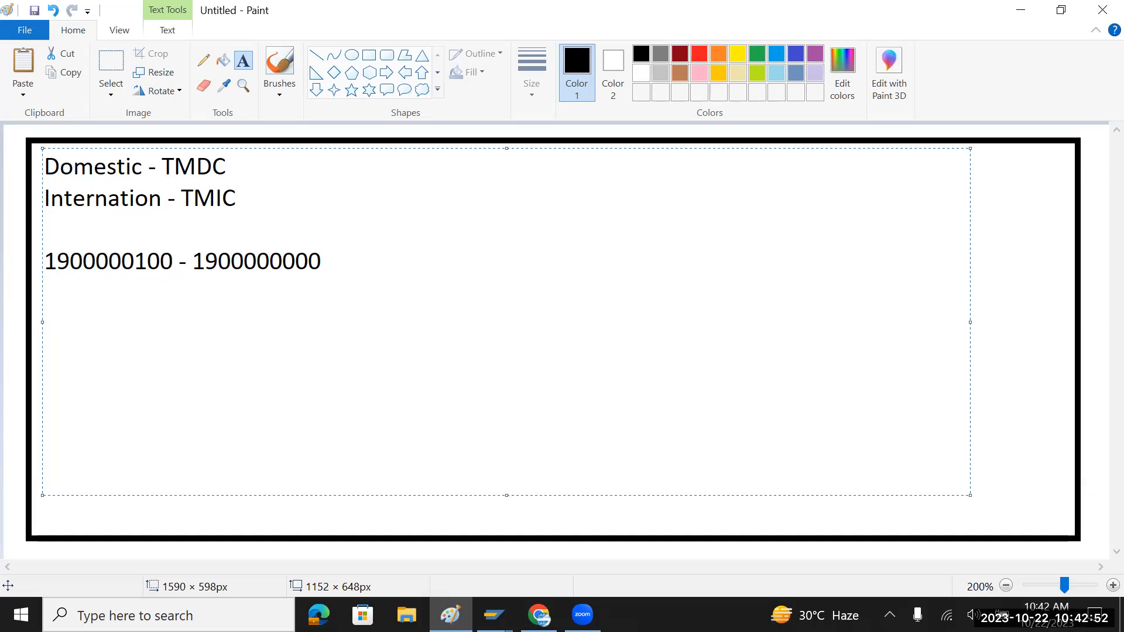
key("BackSpace")
key("BackSpace")
key("BackSpace")
type("199")
left_click_drag(321, 260, 35, 260)
key("ctrl+c")
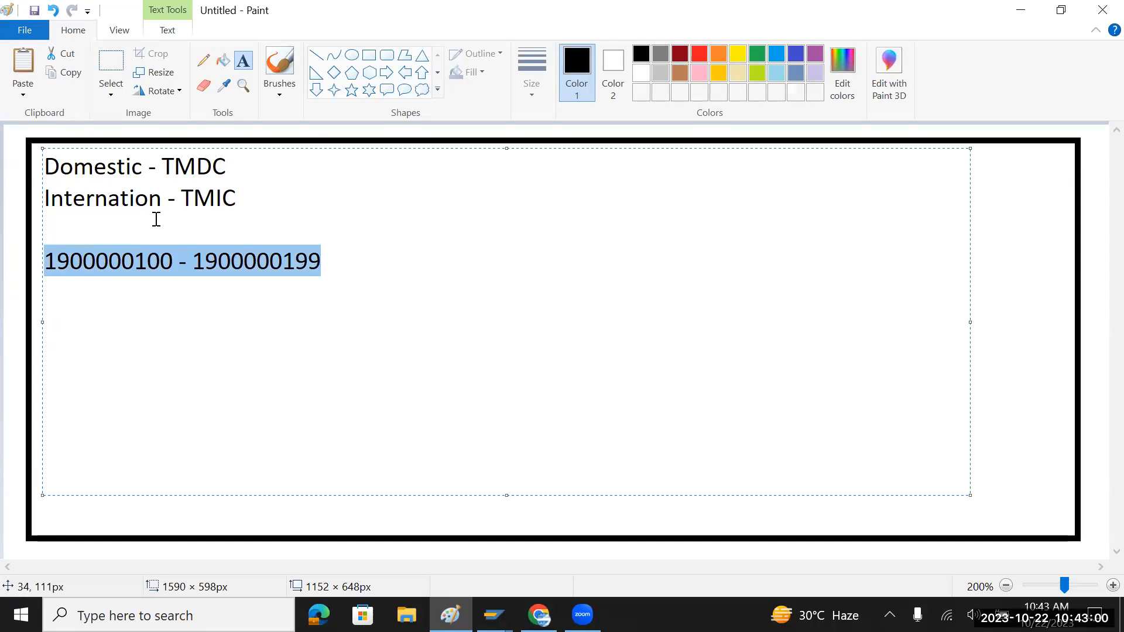
left_click(266, 160)
type("-")
key("ctrl+v")
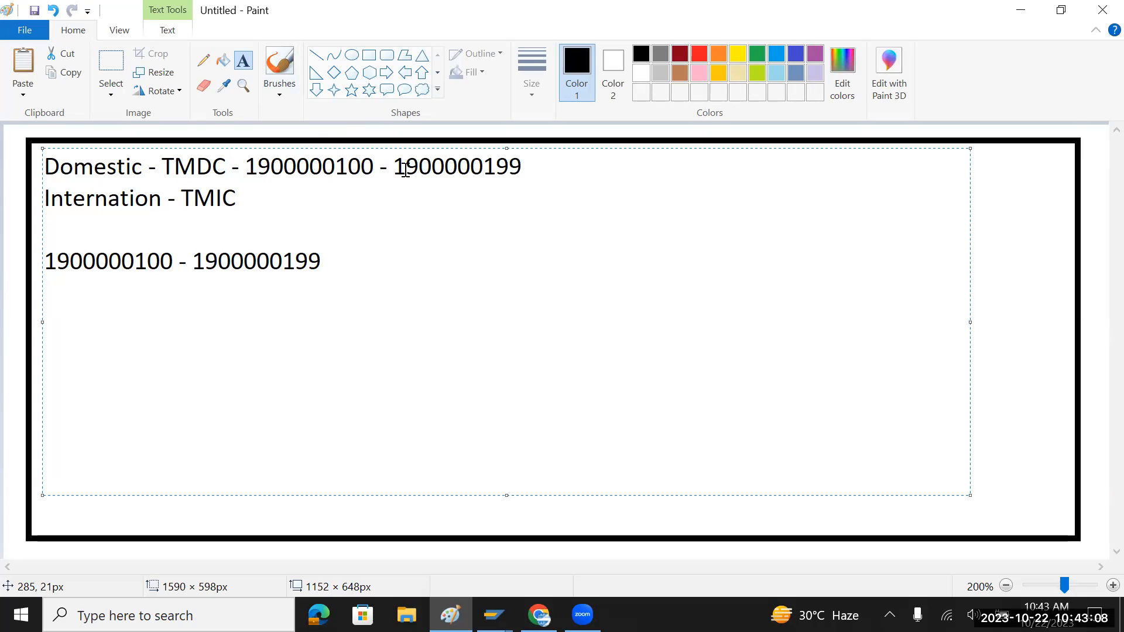
left_click(296, 191)
type("-")
key("ctrl+v")
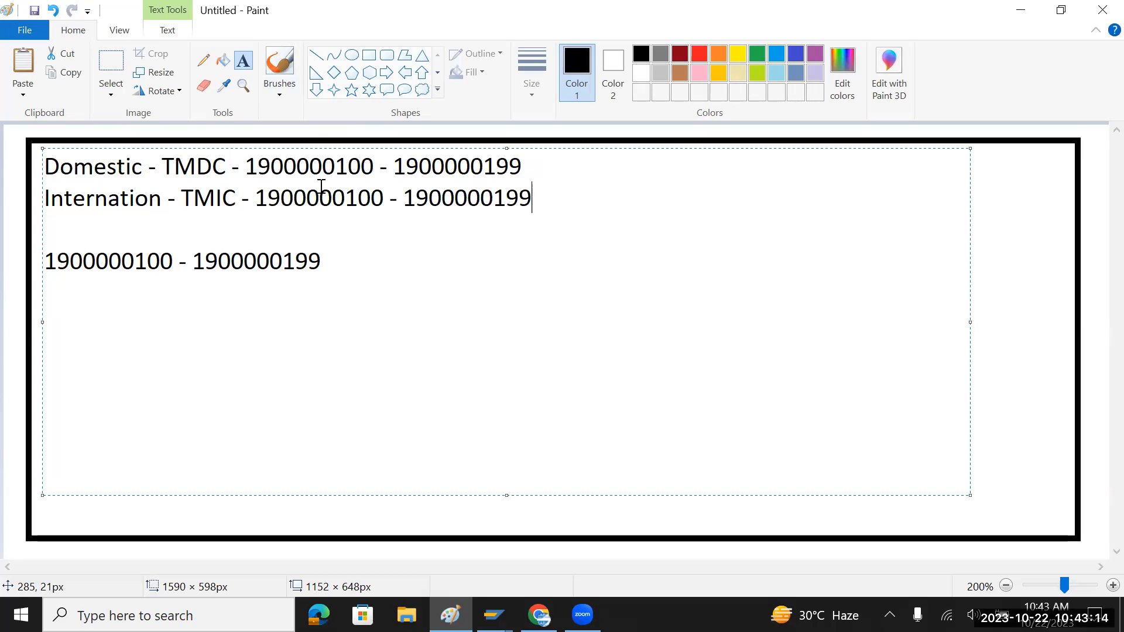
left_click(356, 198)
key("BackSpace")
type("2")
left_click(504, 198)
key("BackSpace")
type("2")
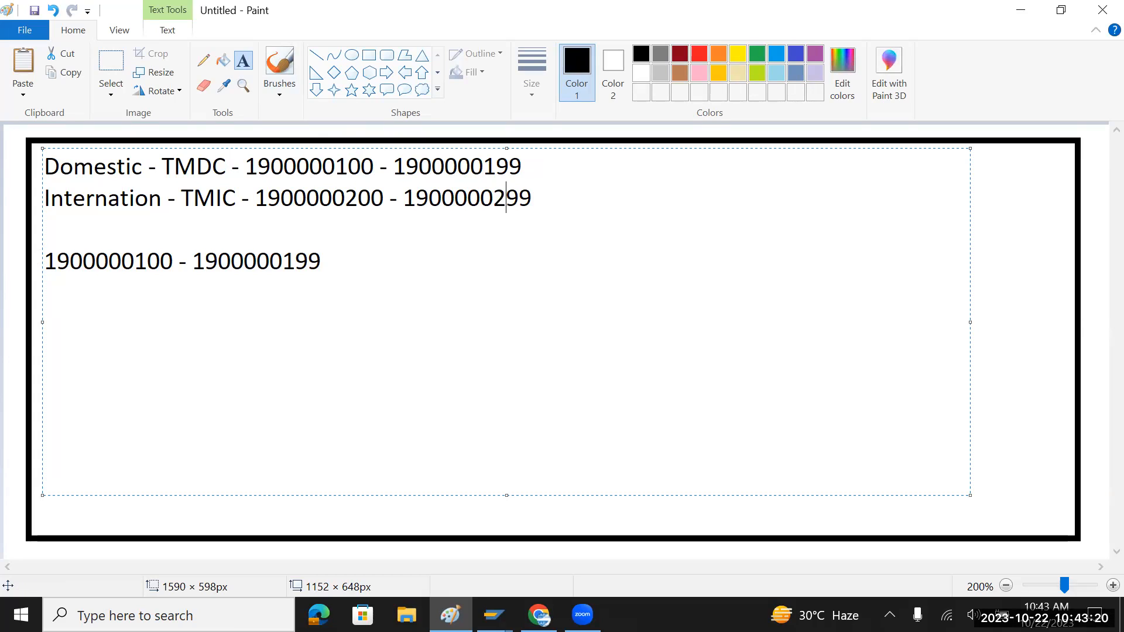
left_click_drag(381, 261, 42, 257)
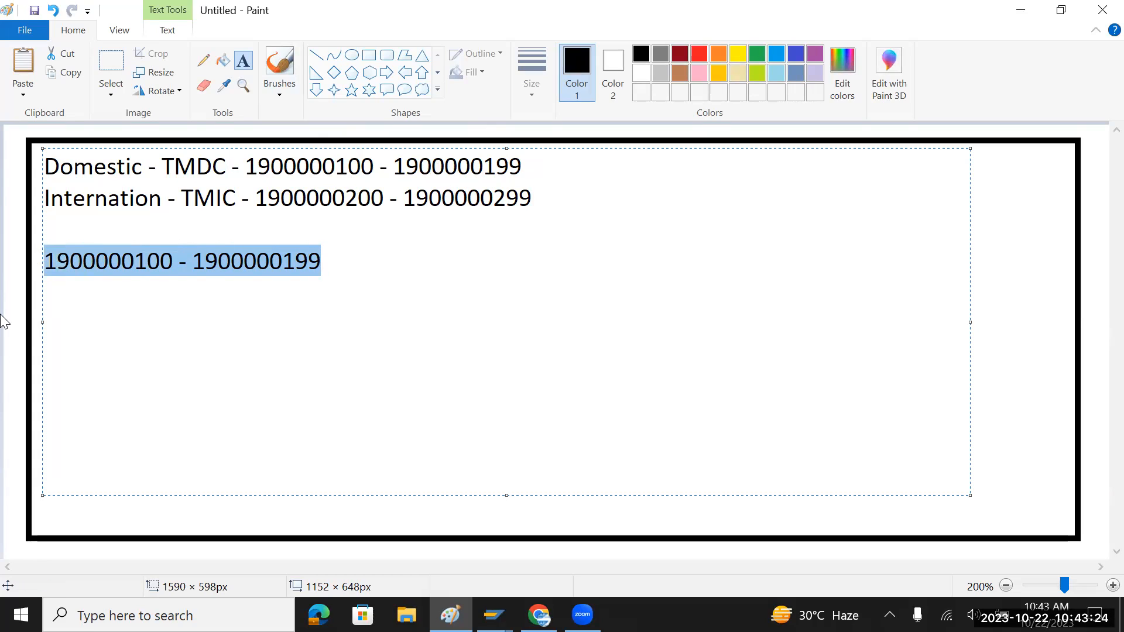
key("Delete")
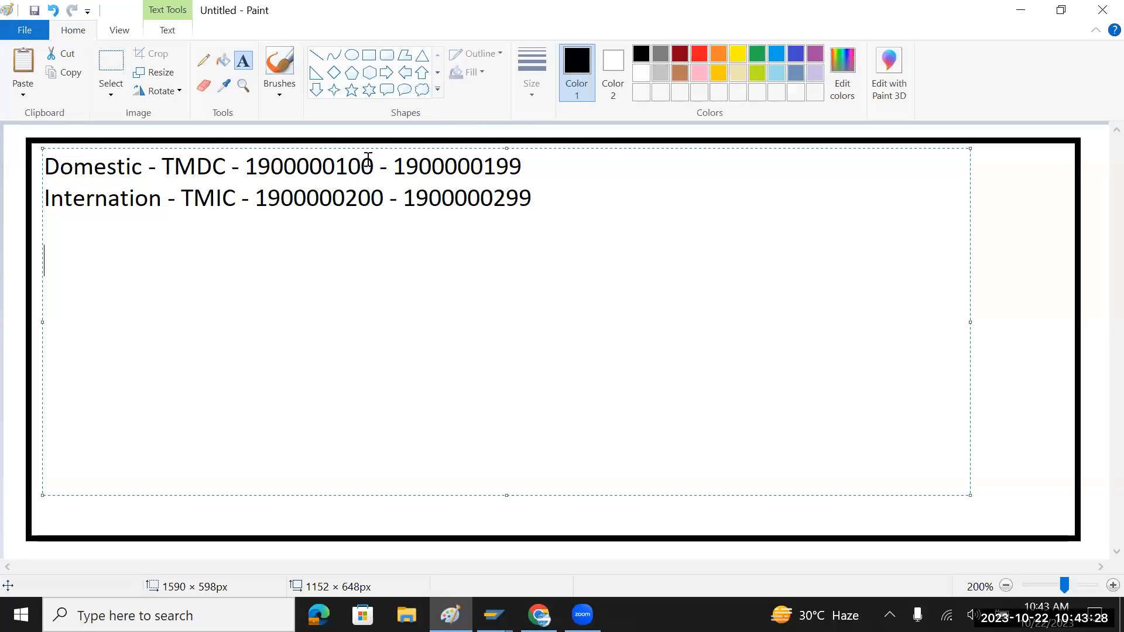
double_click(344, 165)
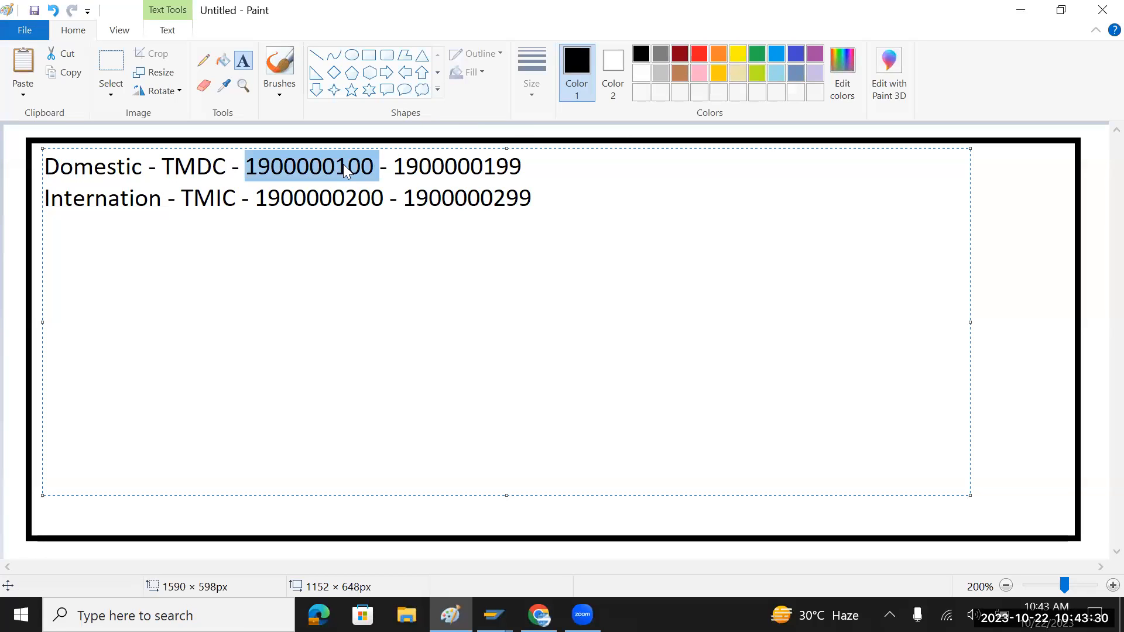
- Switch to SAP, leave the free intervals display, and insert a new interval row with the customer intervals open for editing
key("alt+Tab")
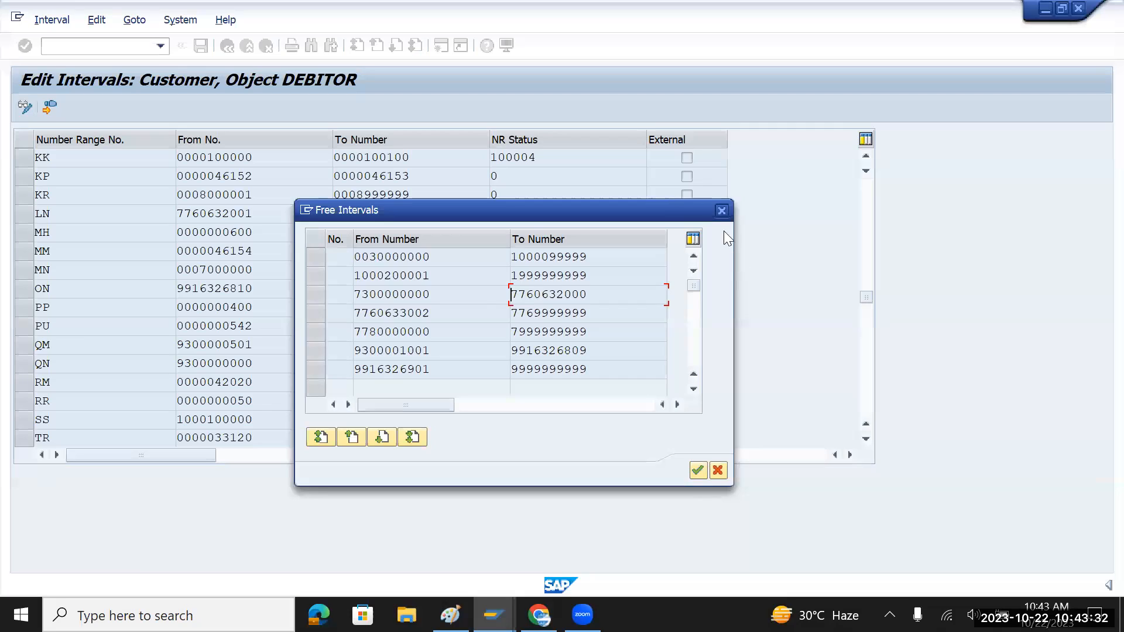
left_click(722, 211)
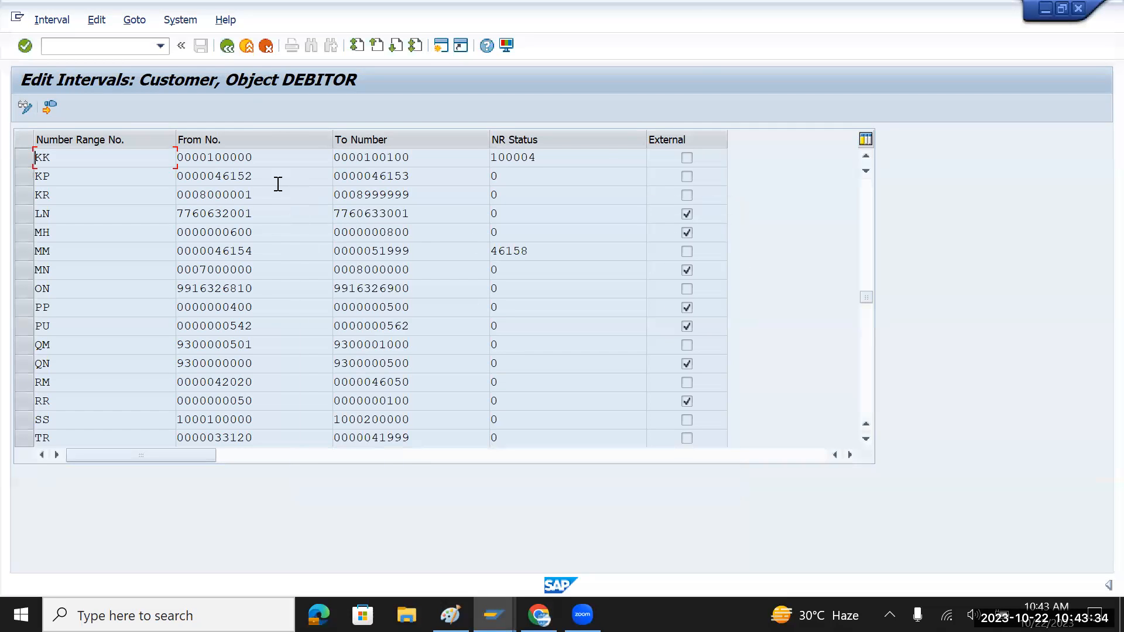
left_click(227, 45)
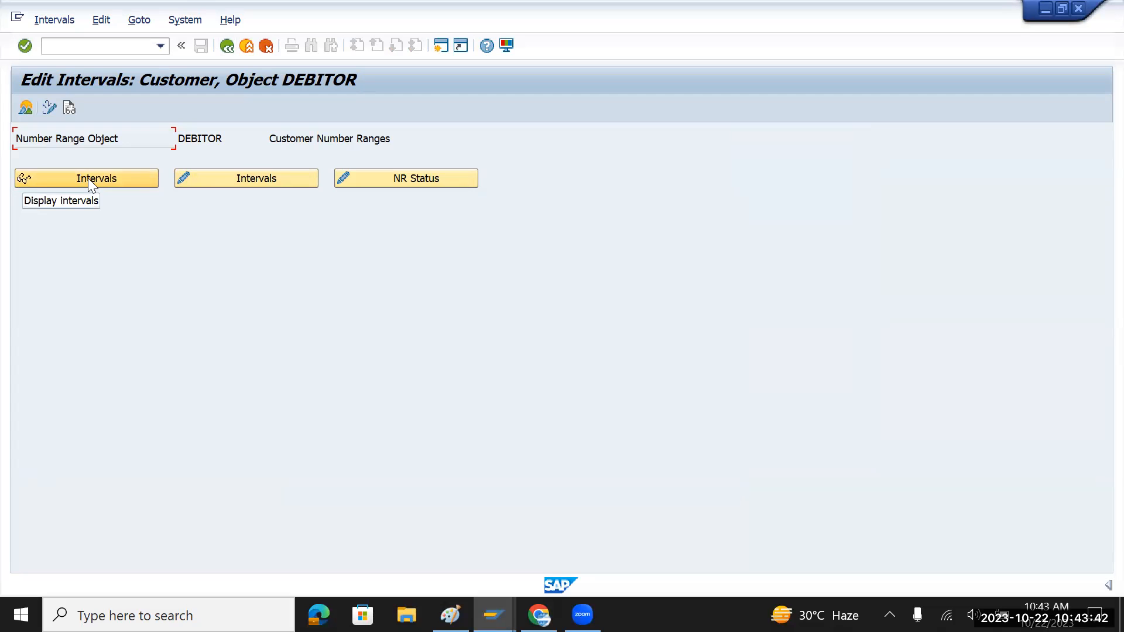
left_click(238, 185)
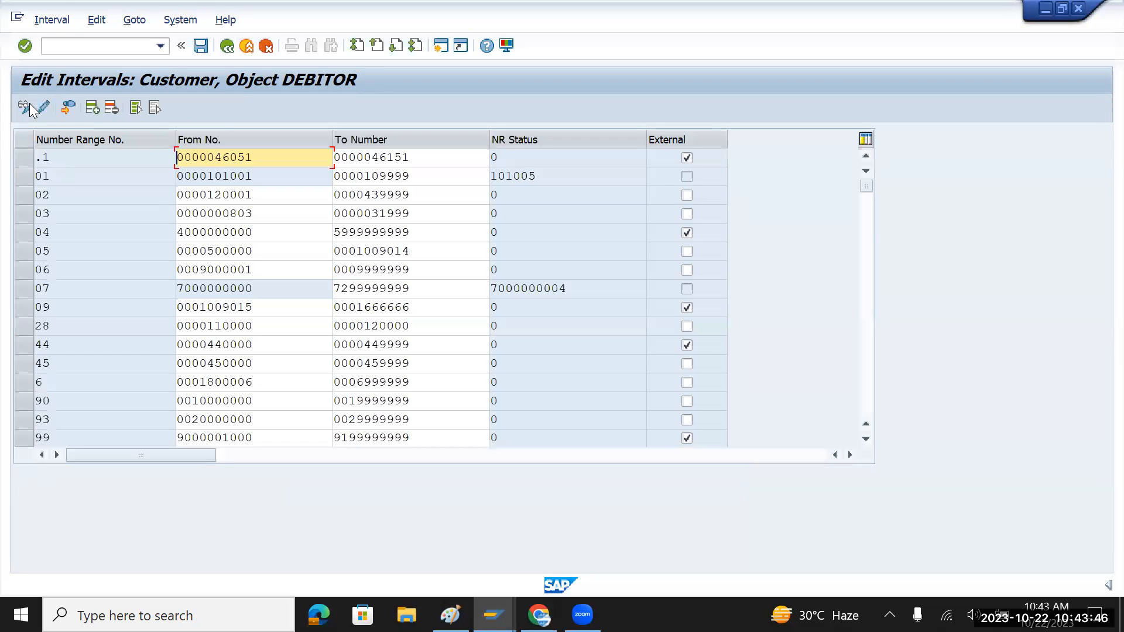
left_click(92, 107)
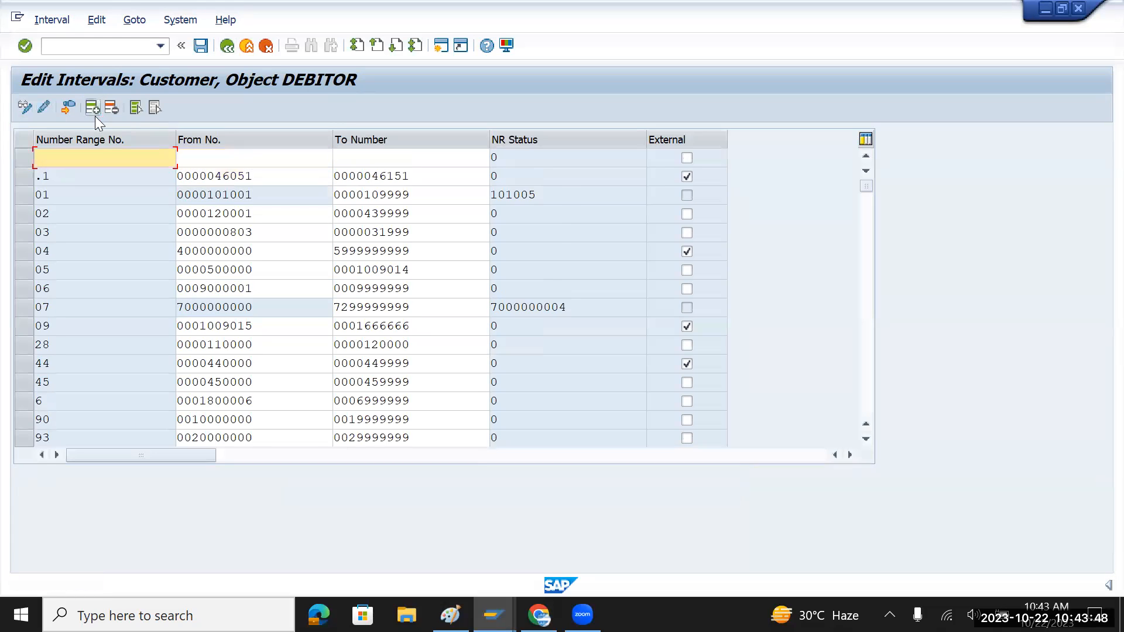
- Examine the existing number range identifiers in the customer intervals list for unused codes for the new ranges
left_click_drag(866, 189, 880, 397)
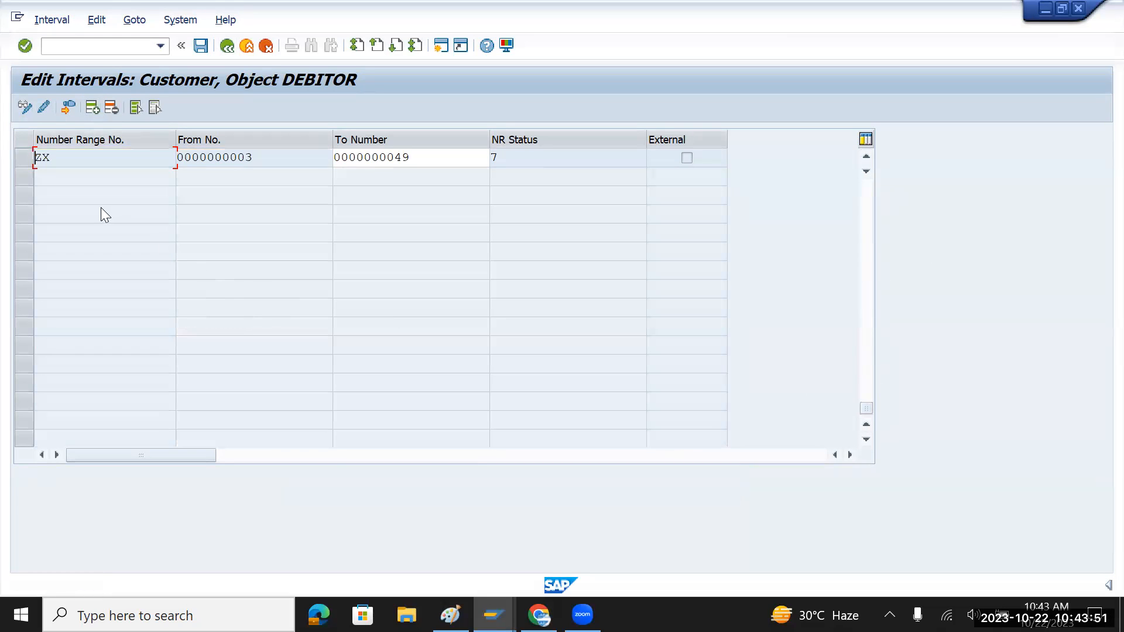
scroll(101, 207, "up", 7)
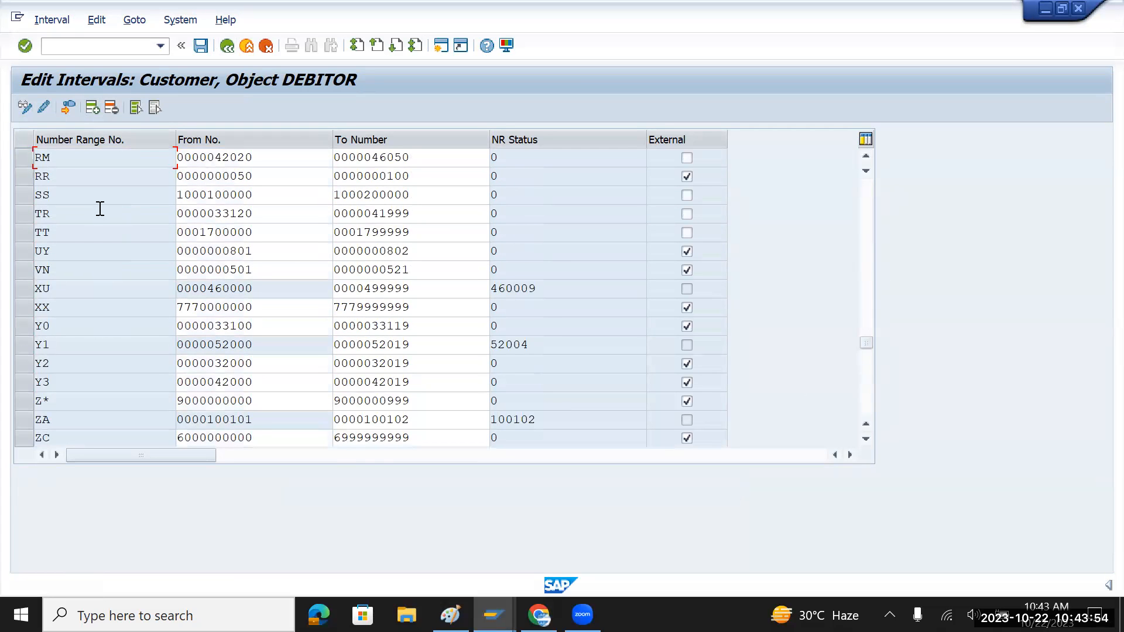
scroll(101, 208, "up", 1)
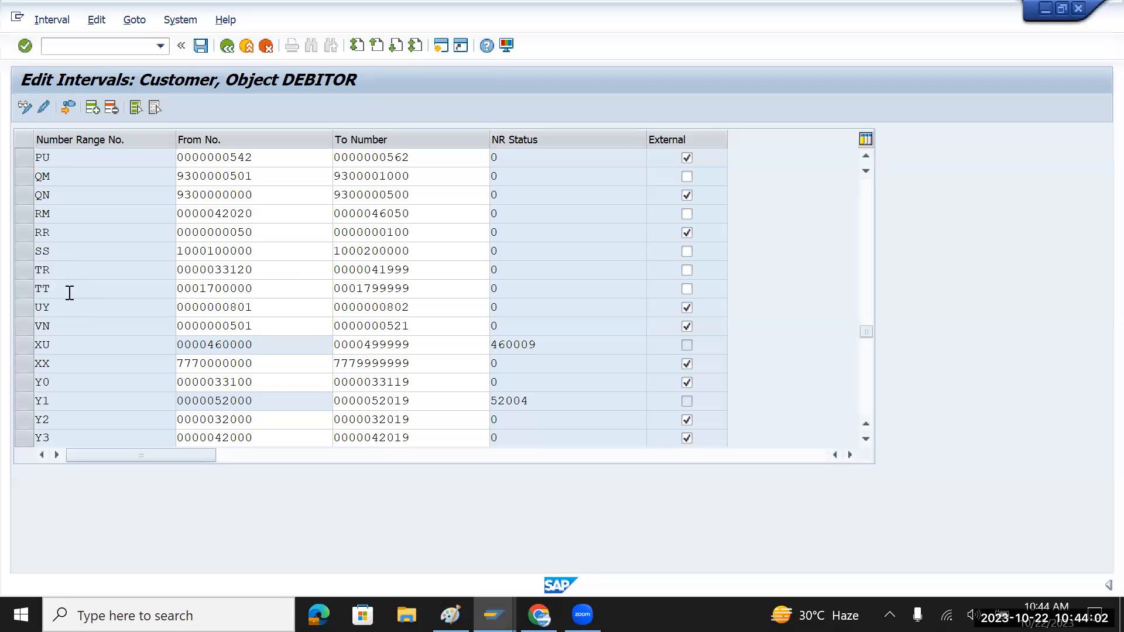
scroll(68, 291, "down", 4)
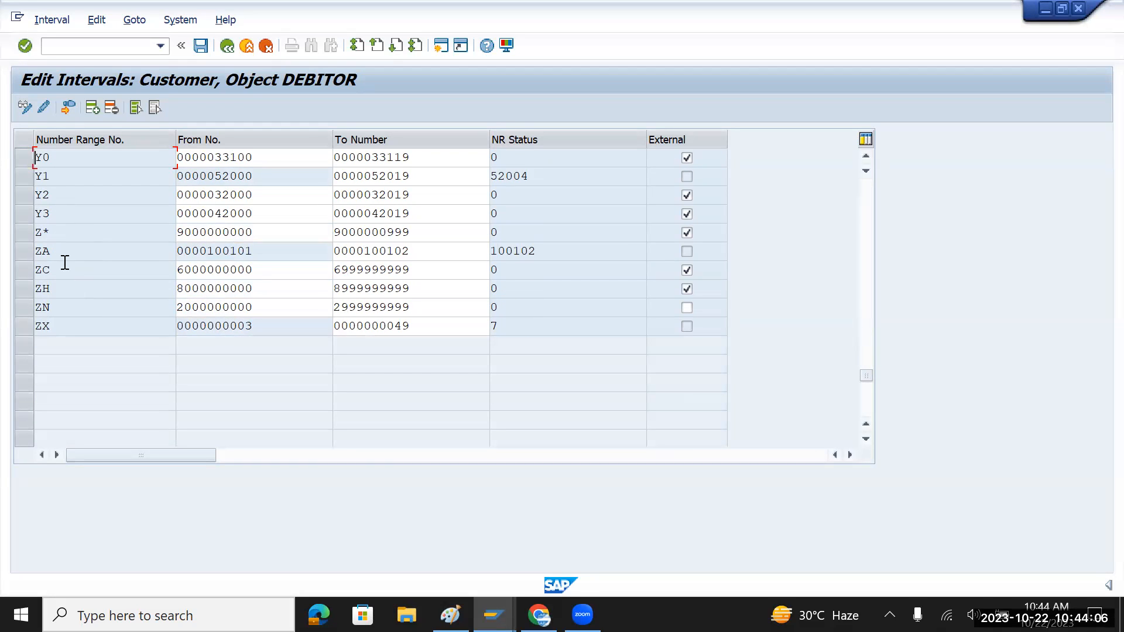
scroll(65, 262, "up", 1)
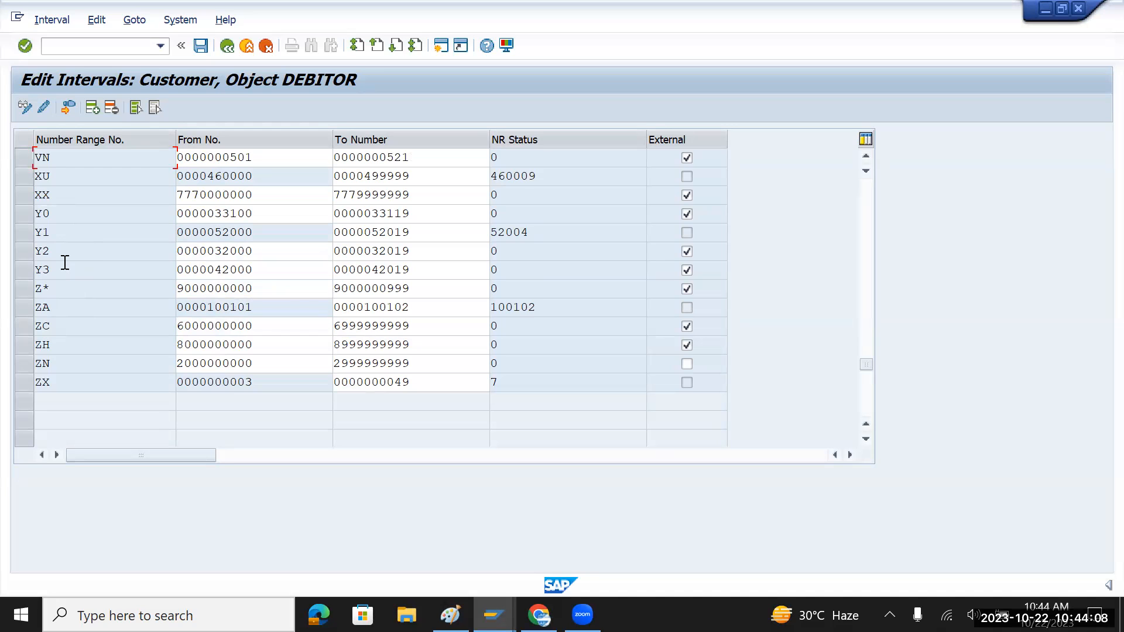
scroll(65, 262, "up", 3)
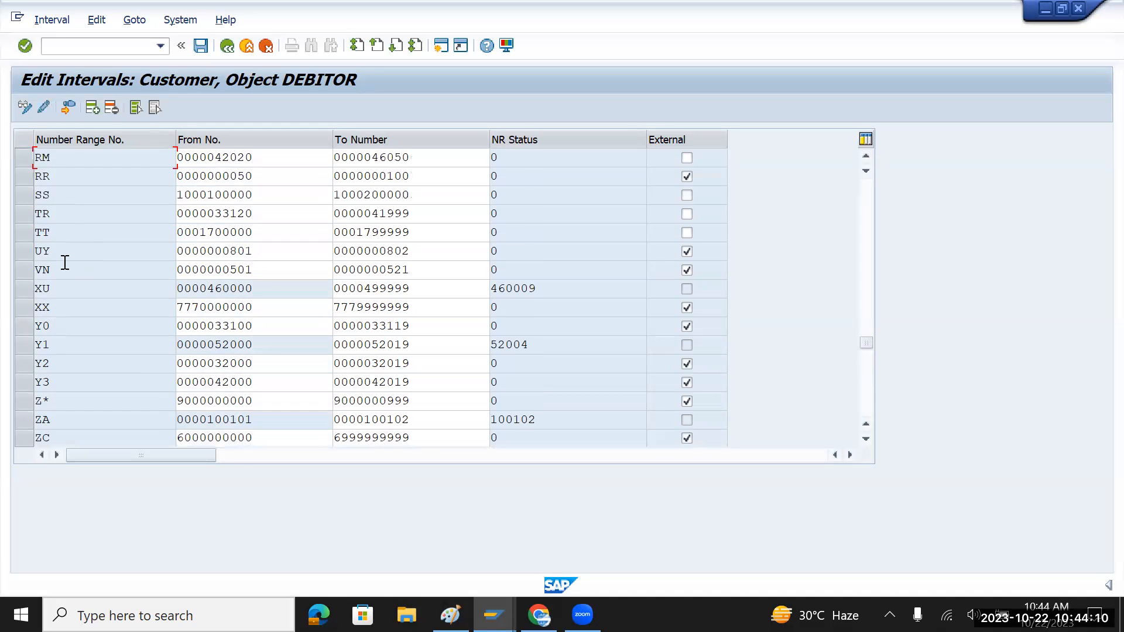
scroll(65, 263, "up", 2)
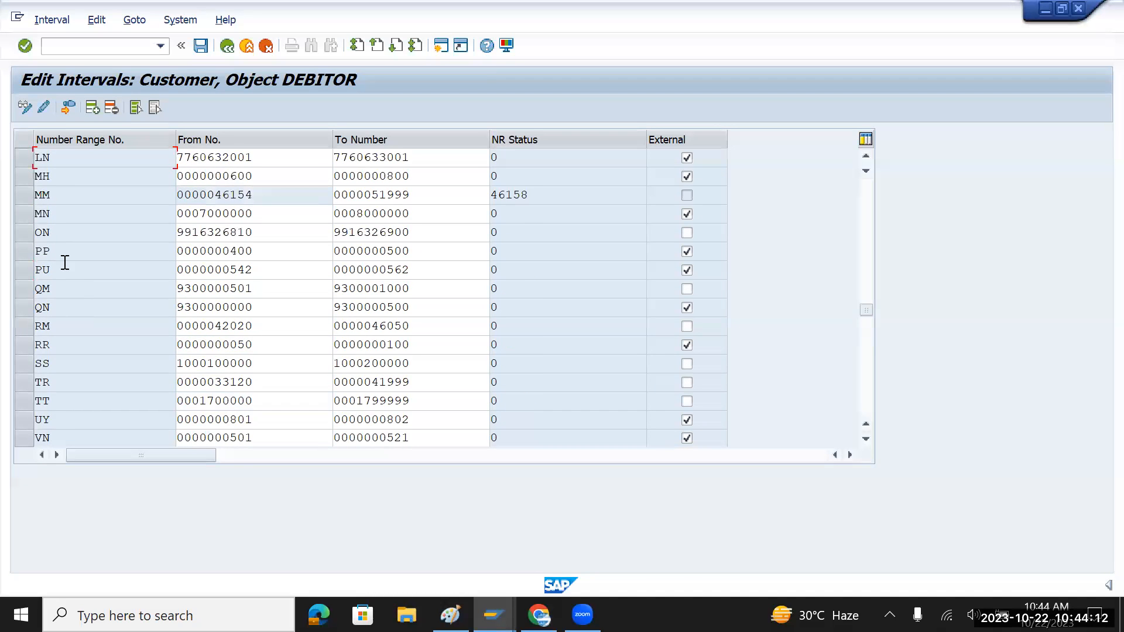
scroll(65, 262, "down", 2)
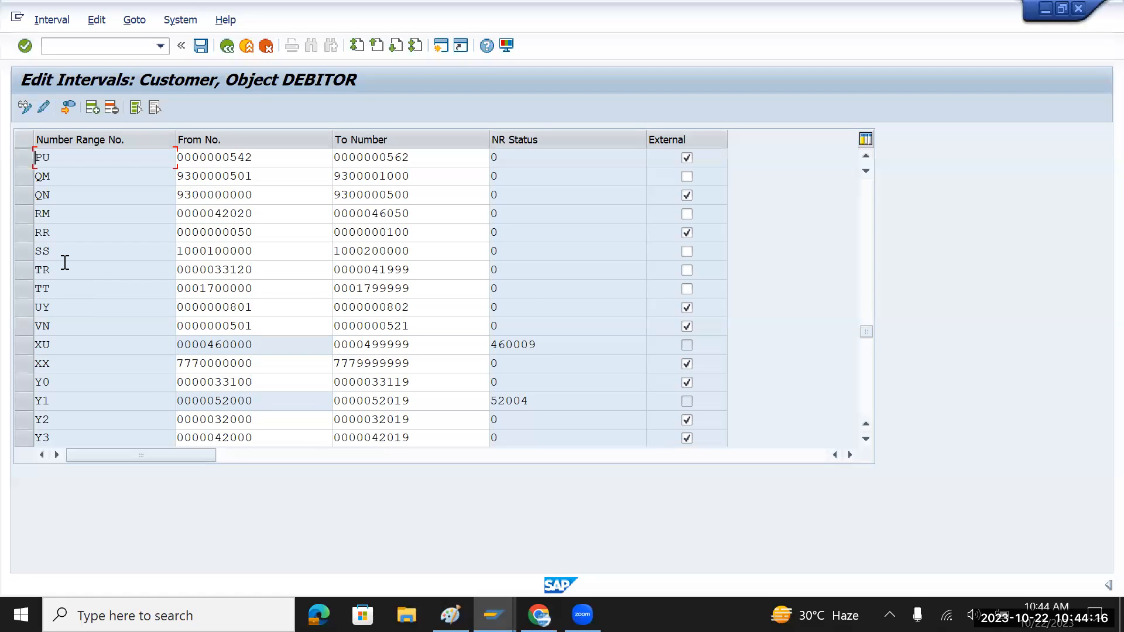
scroll(65, 262, "down", 1)
scroll(66, 265, "down", 1)
scroll(64, 261, "down", 1)
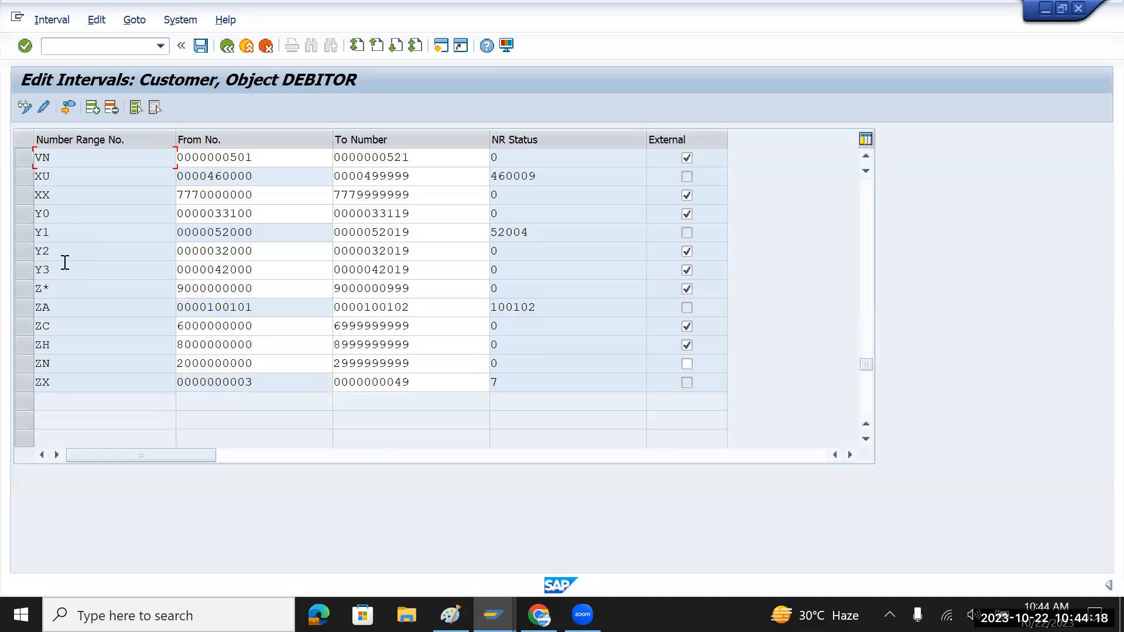
scroll(63, 261, "up", 2)
scroll(65, 262, "up", 1)
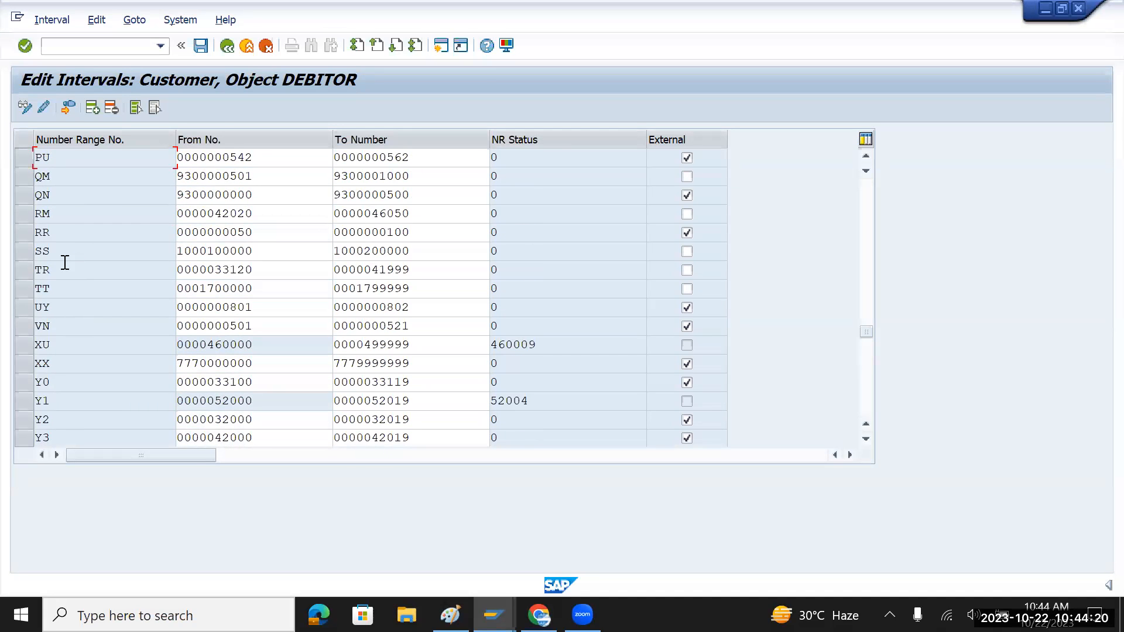
- Return to the start of the customer intervals list and insert a second empty interval row
scroll(65, 262, "up", 4)
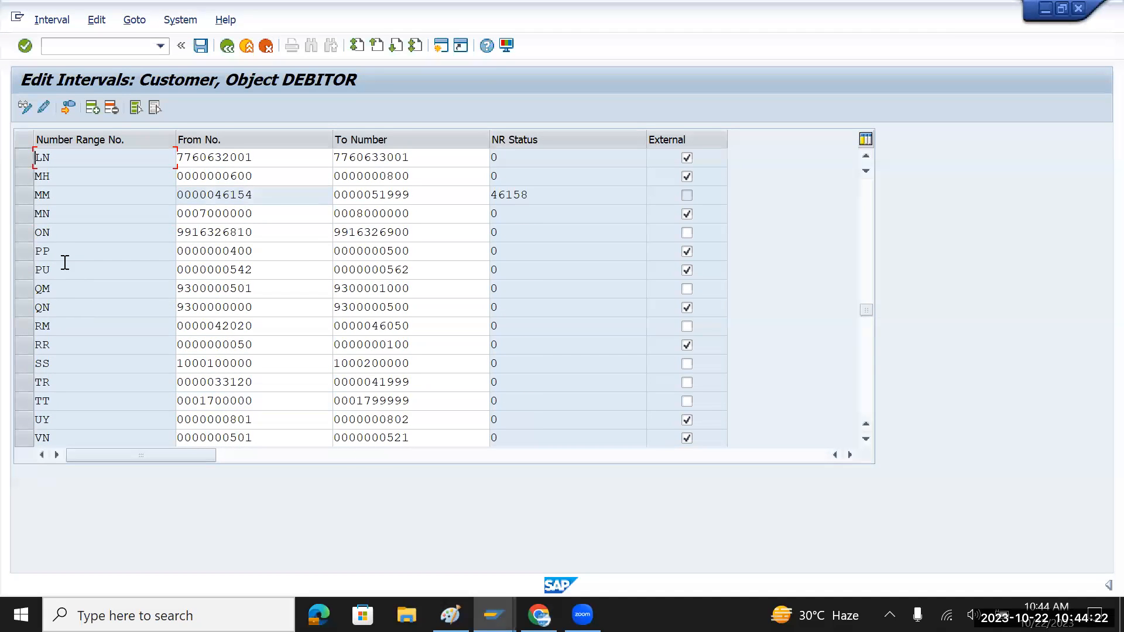
scroll(65, 262, "up", 7)
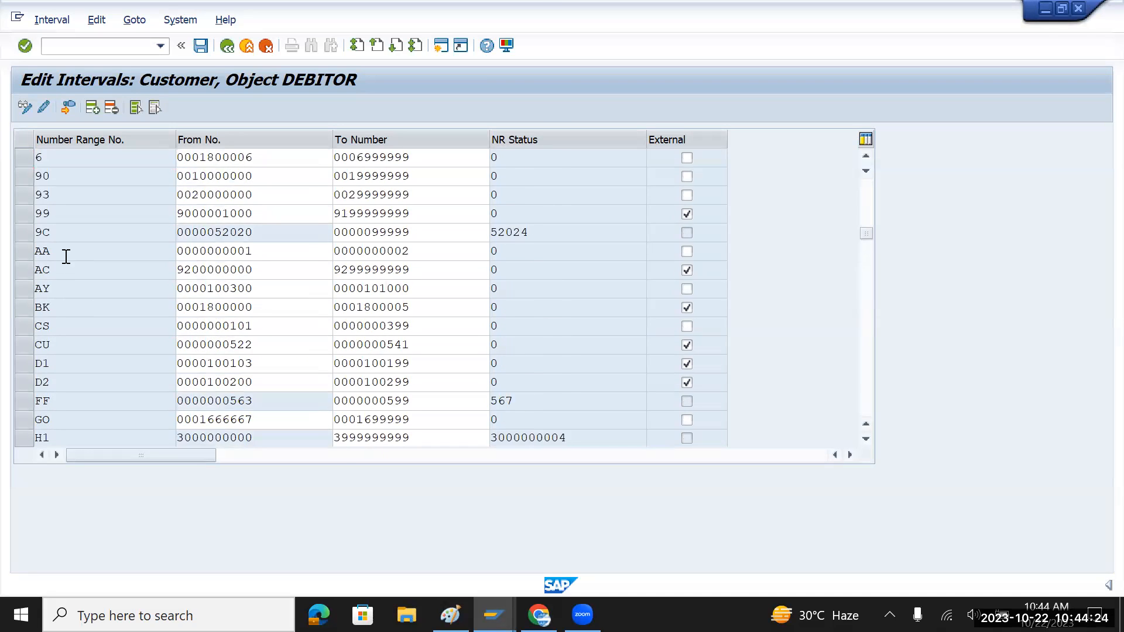
scroll(67, 256, "up", 3)
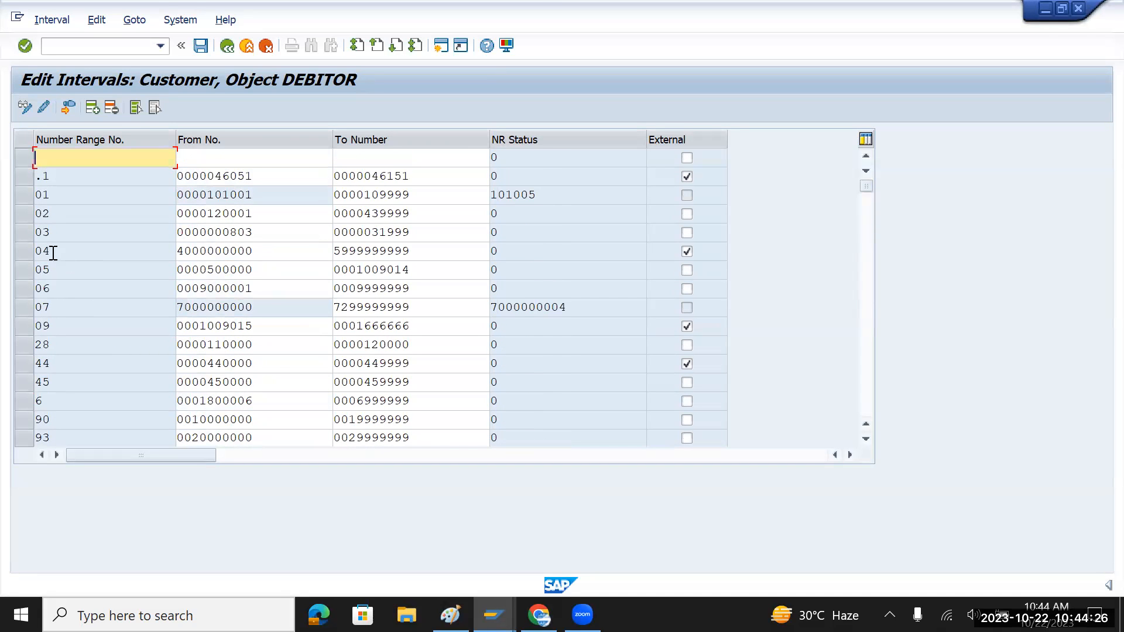
left_click(97, 109)
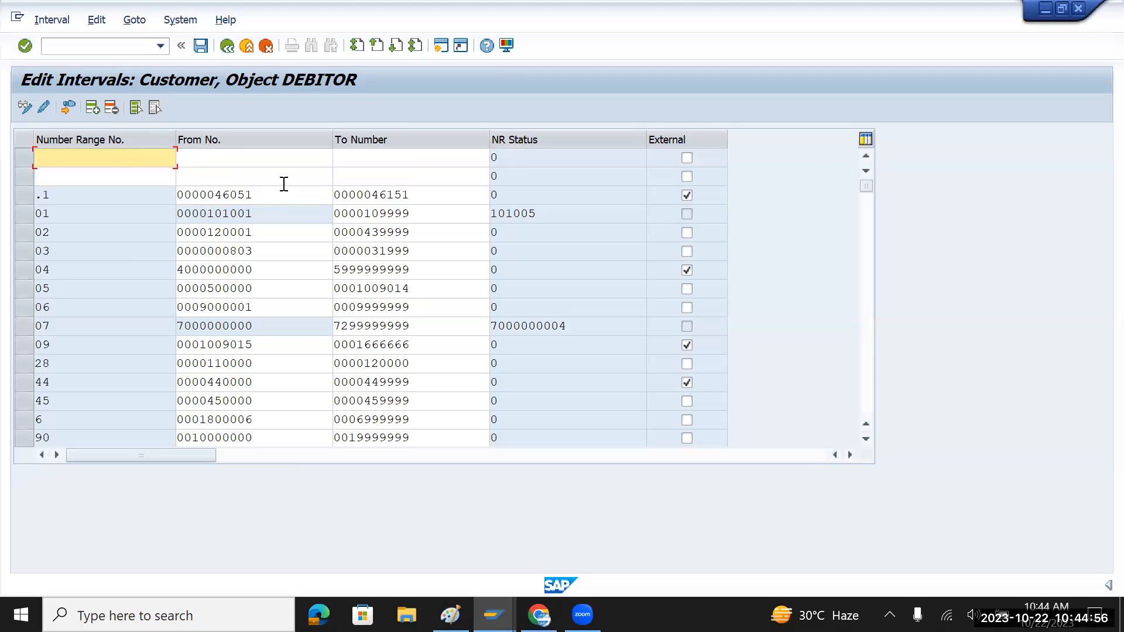
- Switch to Paint and review the number ranges noted for account groups TMDC and TMIC
key("alt+Tab")
key("alt+Tab")
key("alt+Tab")
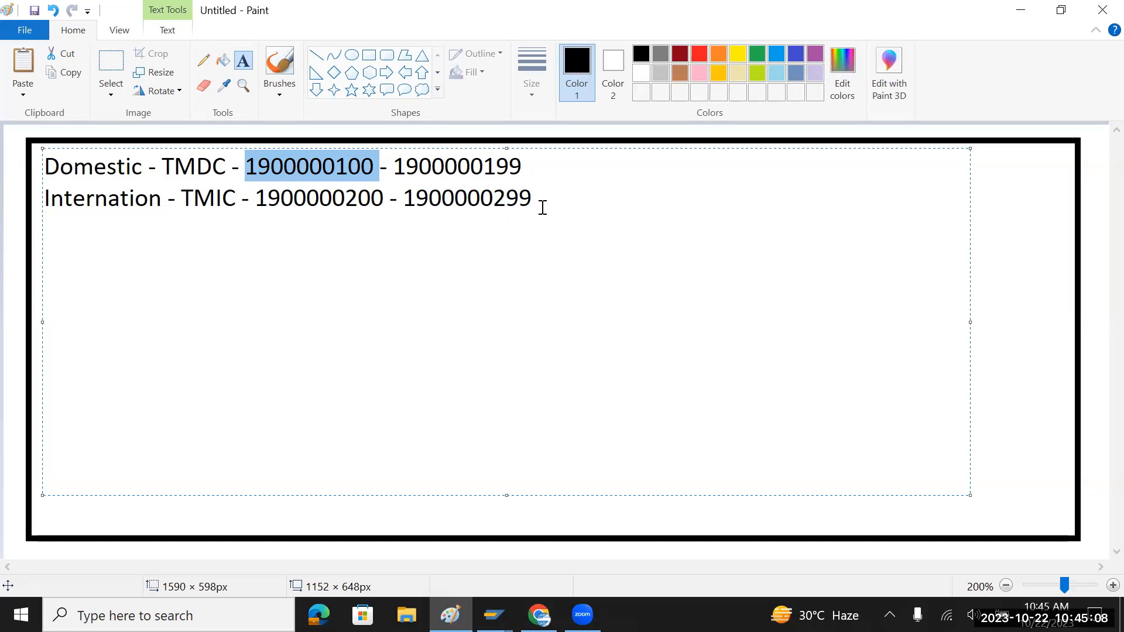
left_click(285, 166)
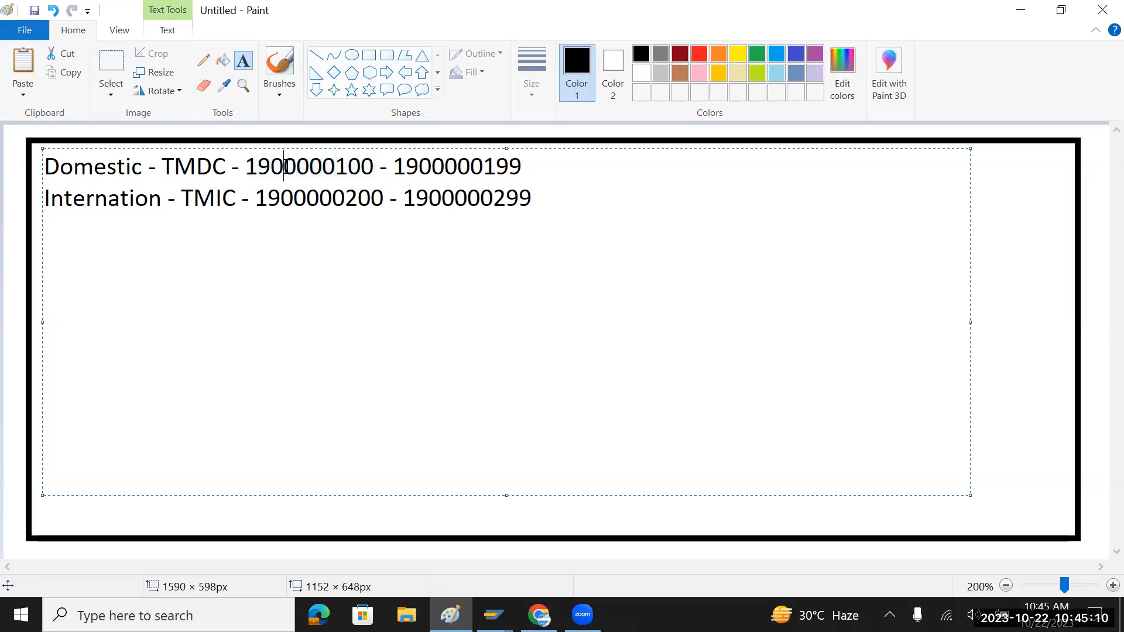
left_click_drag(334, 168, 371, 168)
left_click_drag(483, 168, 243, 155)
left_click_drag(531, 202, 250, 202)
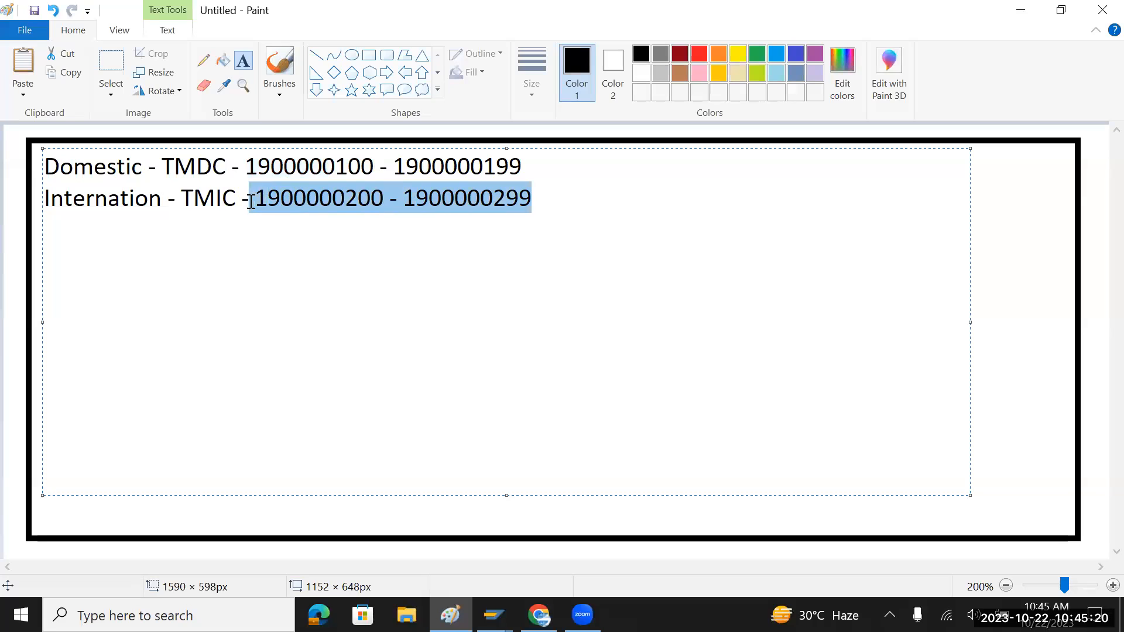
double_click(295, 169)
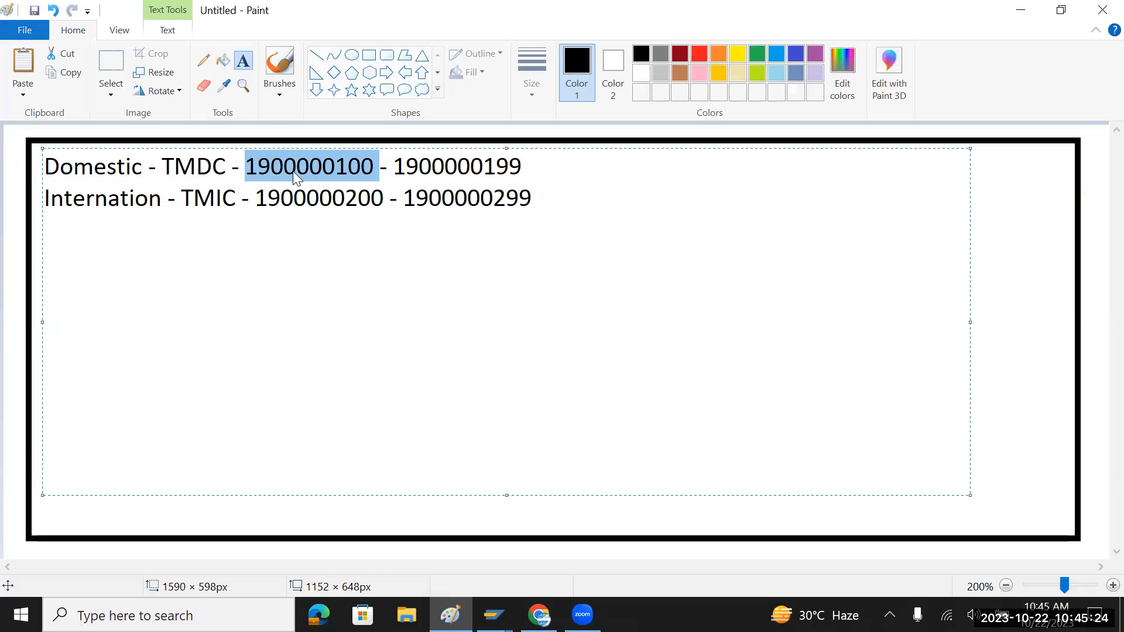
- Switch back to SAP, start a new session with transaction spro, and display the SAP Reference IMG
key("alt+Tab")
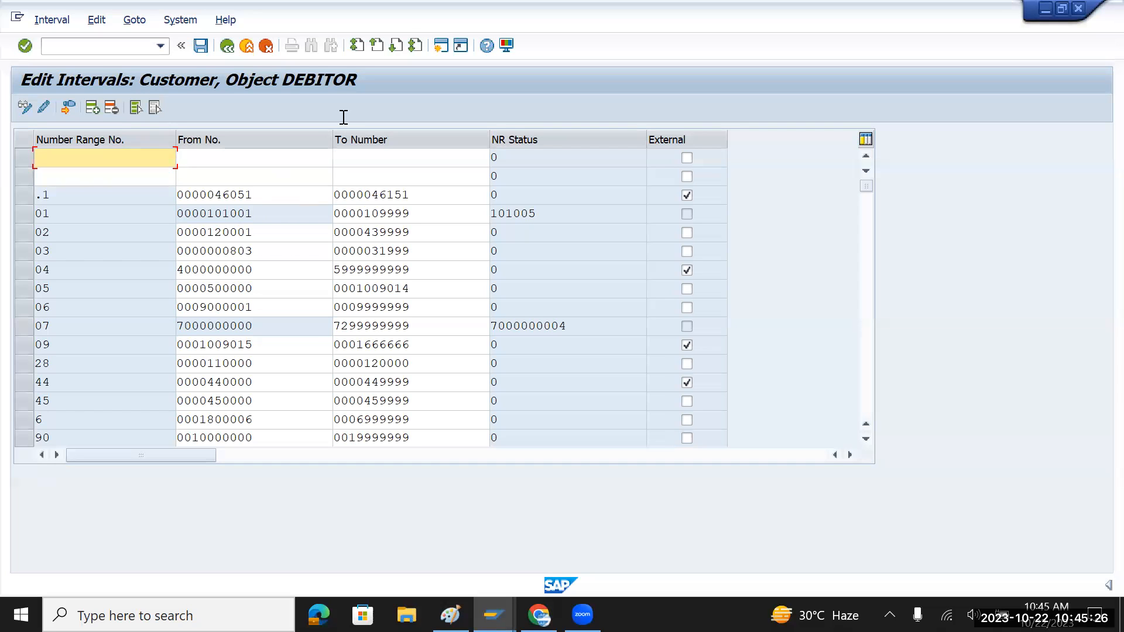
left_click(442, 46)
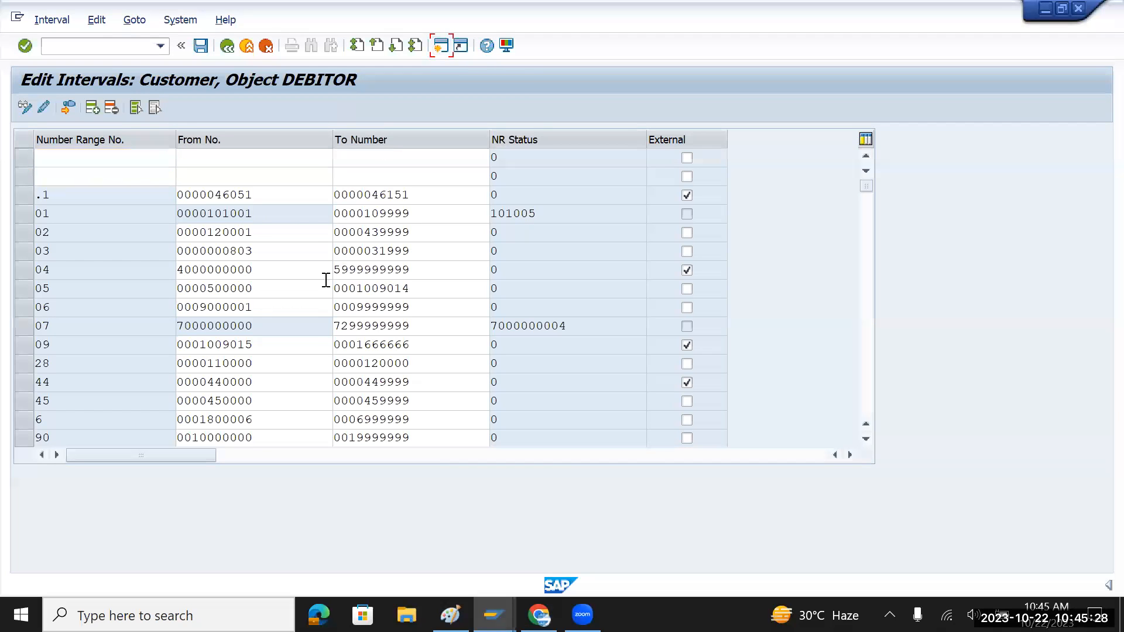
type("s")
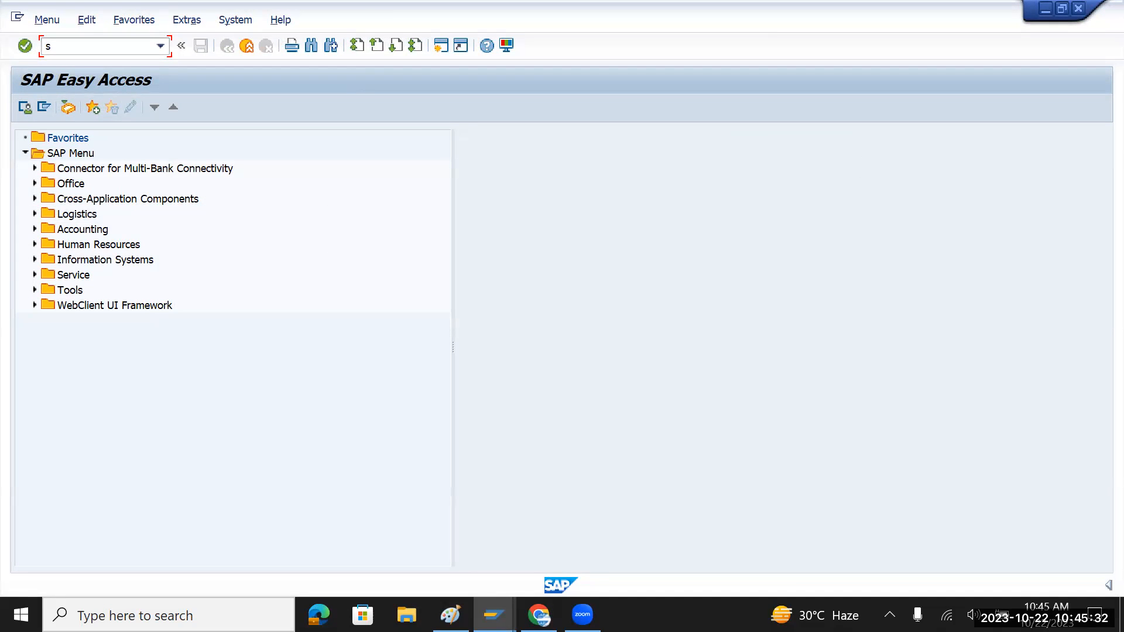
type("pro")
key("Return")
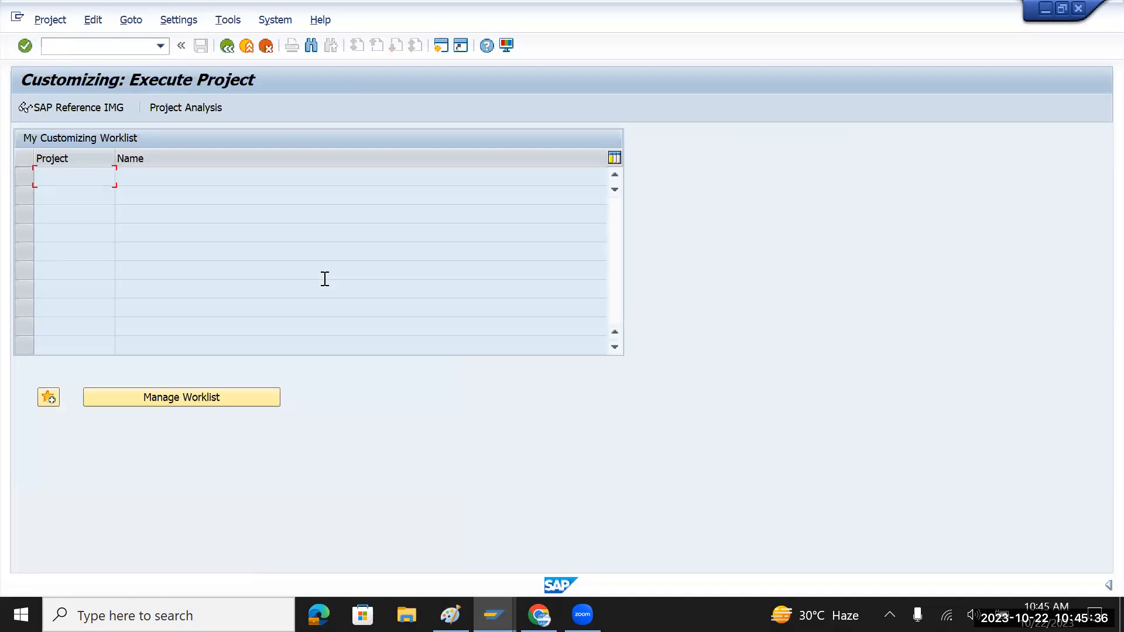
left_click(90, 107)
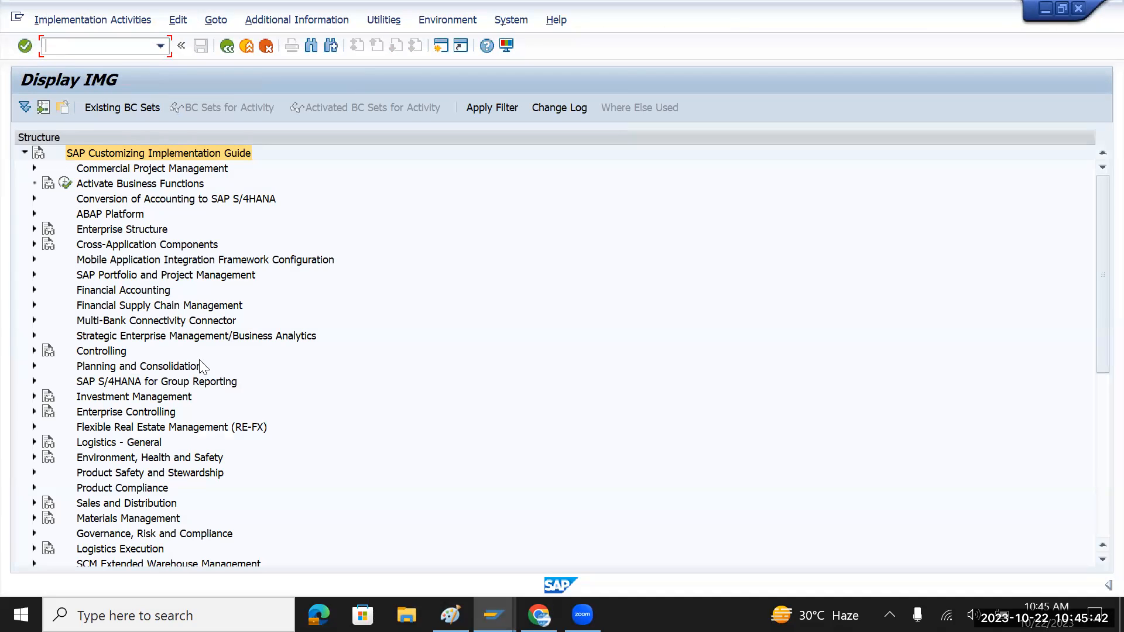
- Expand Cross-Application Components and its SAP Business Partner node in the IMG structure
scroll(202, 367, "down", 1)
scroll(202, 365, "down", 1)
scroll(201, 364, "up", 1)
scroll(201, 361, "up", 1)
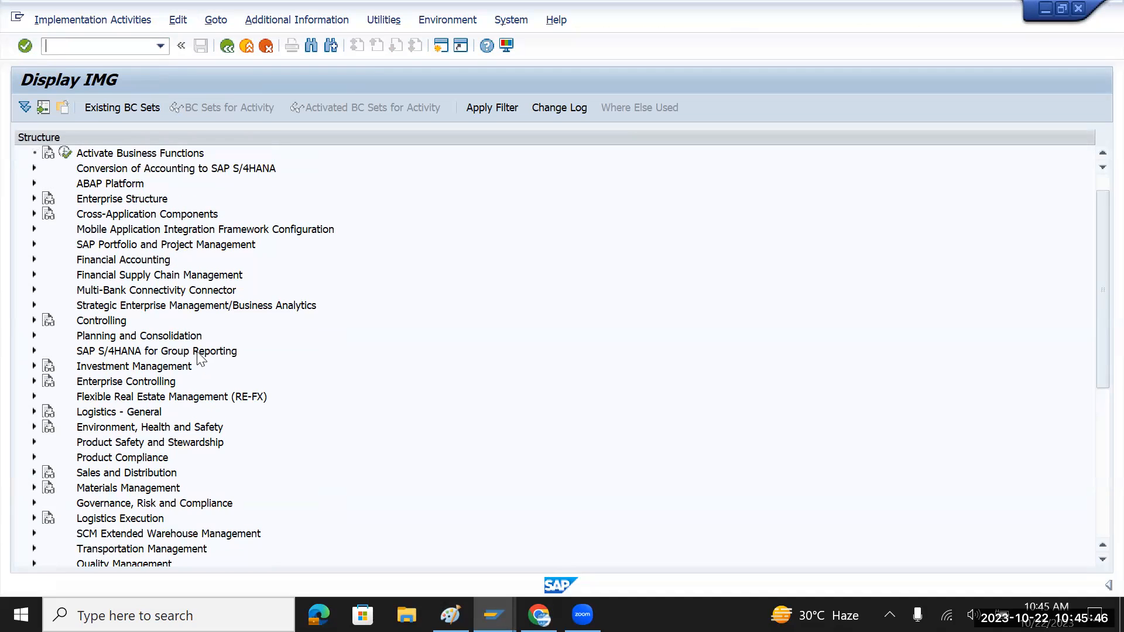
left_click(112, 217)
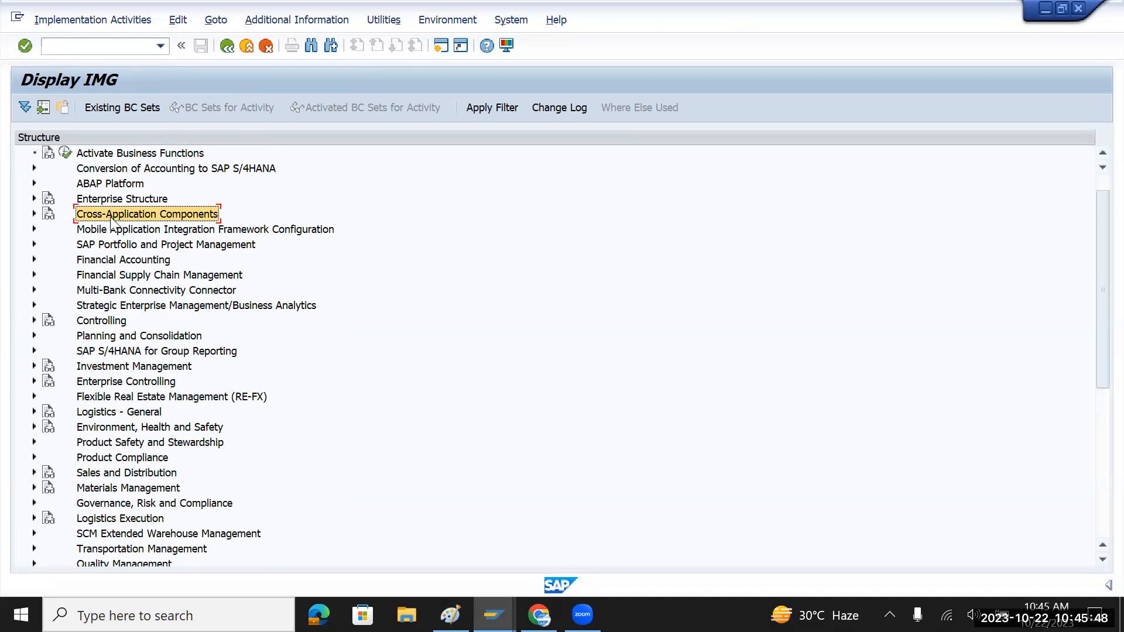
left_click(31, 214)
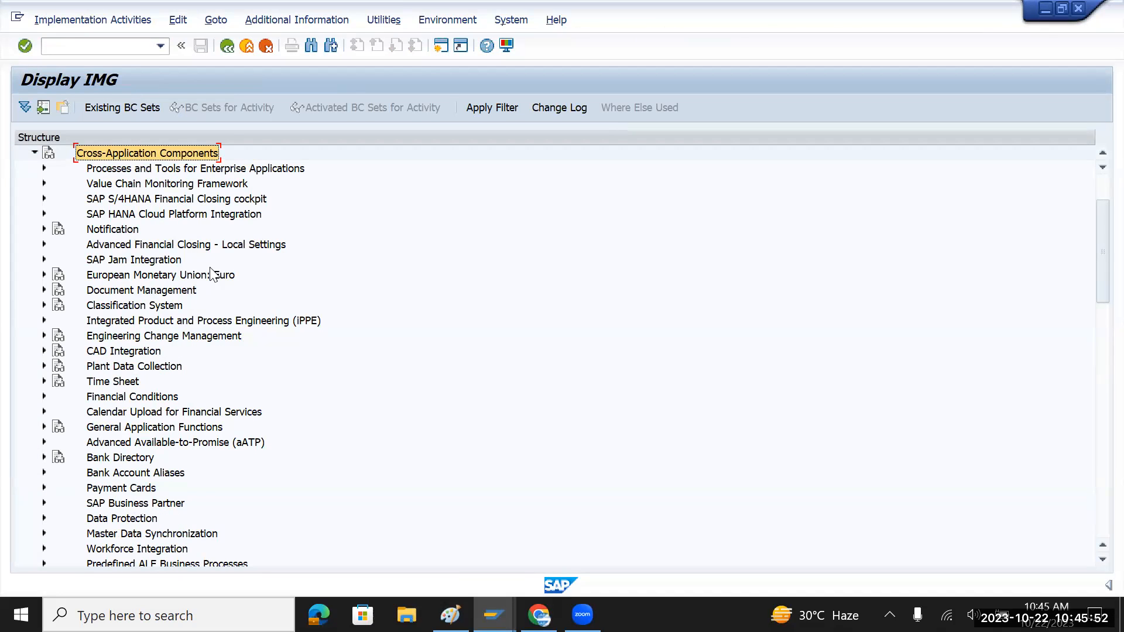
left_click(145, 504)
left_click(44, 503)
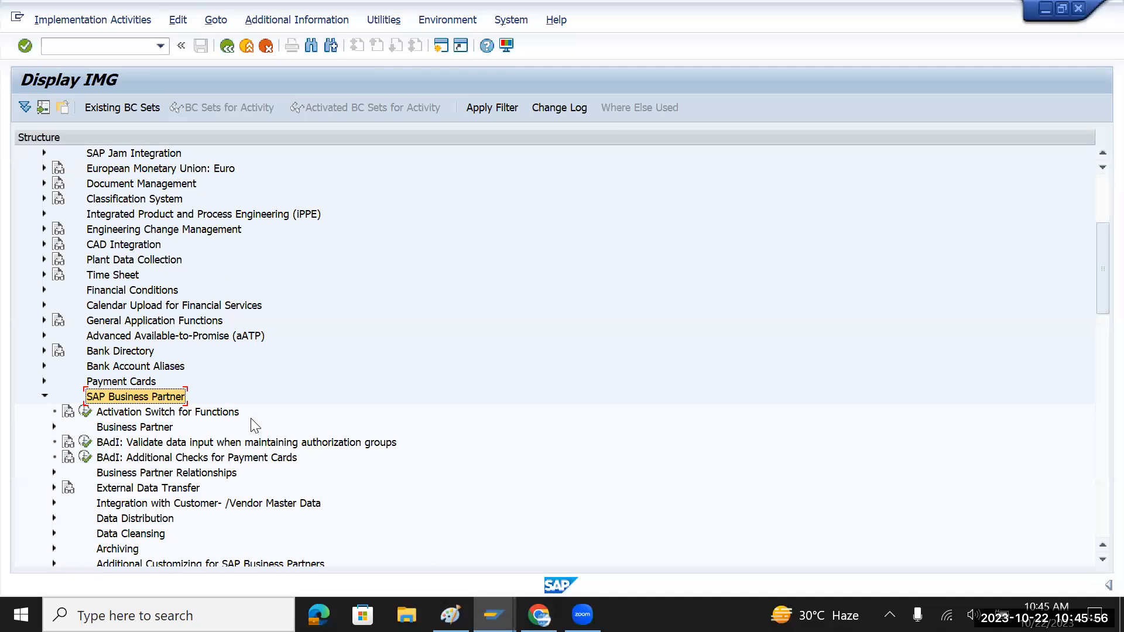
- Expand Business Partner, Basic Settings, and Number Ranges and Groupings under SAP Business Partner
left_click(89, 430)
left_click(54, 427)
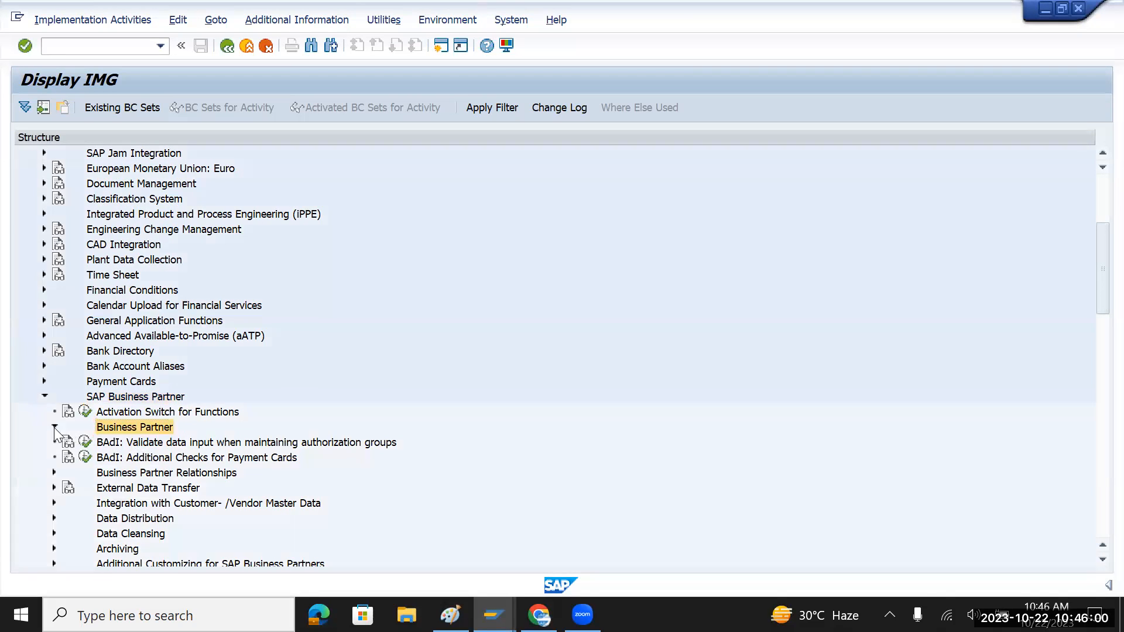
scroll(65, 430, "down", 2)
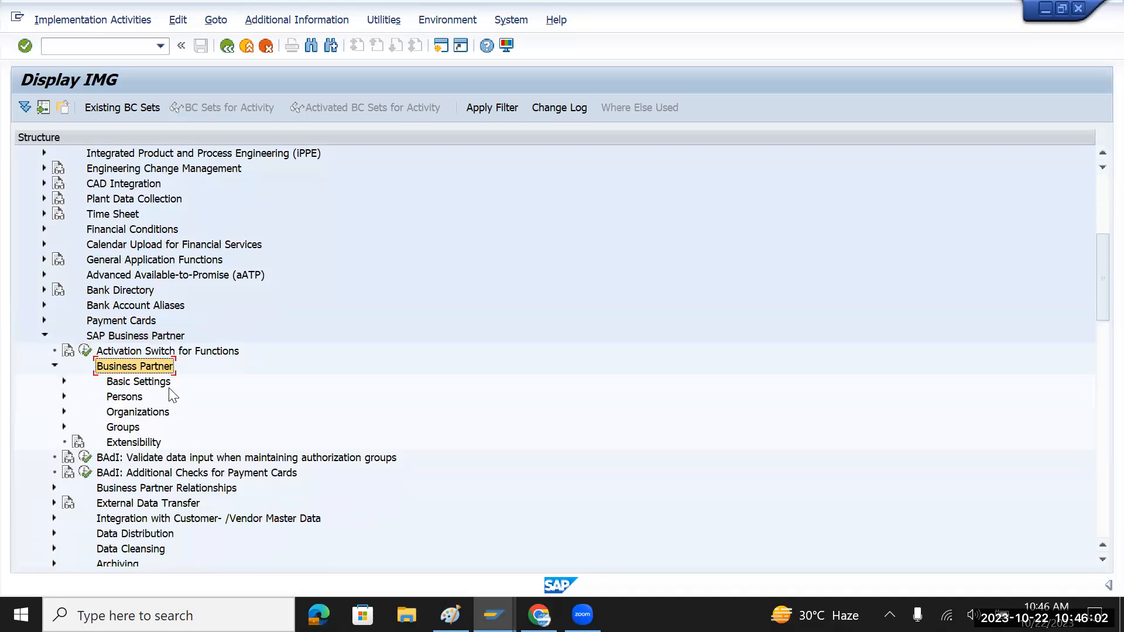
left_click(159, 384)
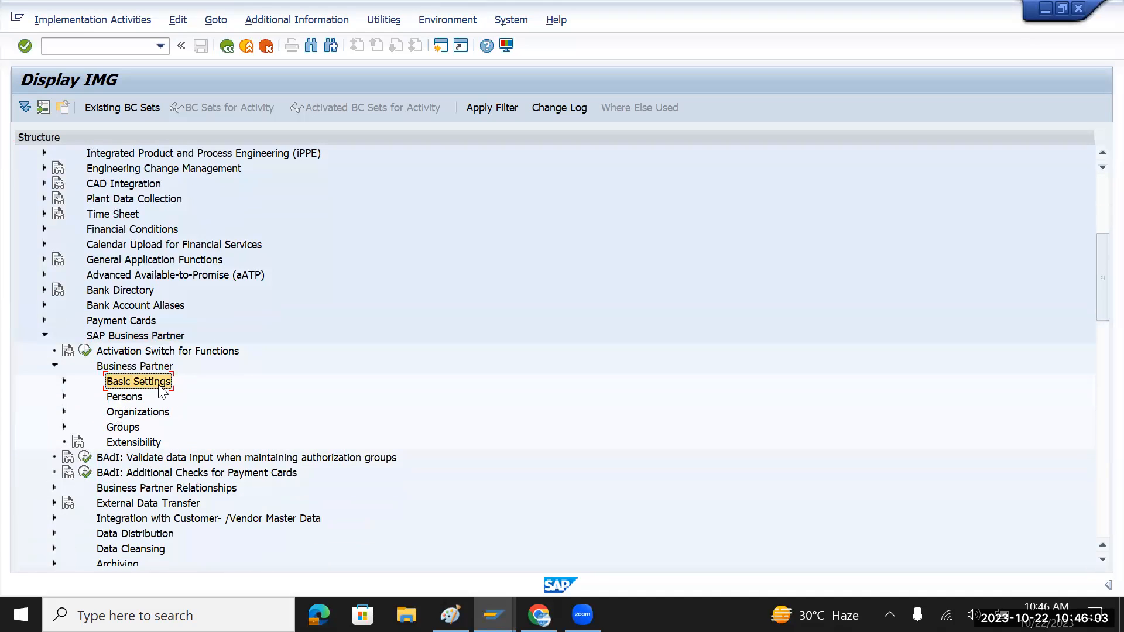
left_click(64, 382)
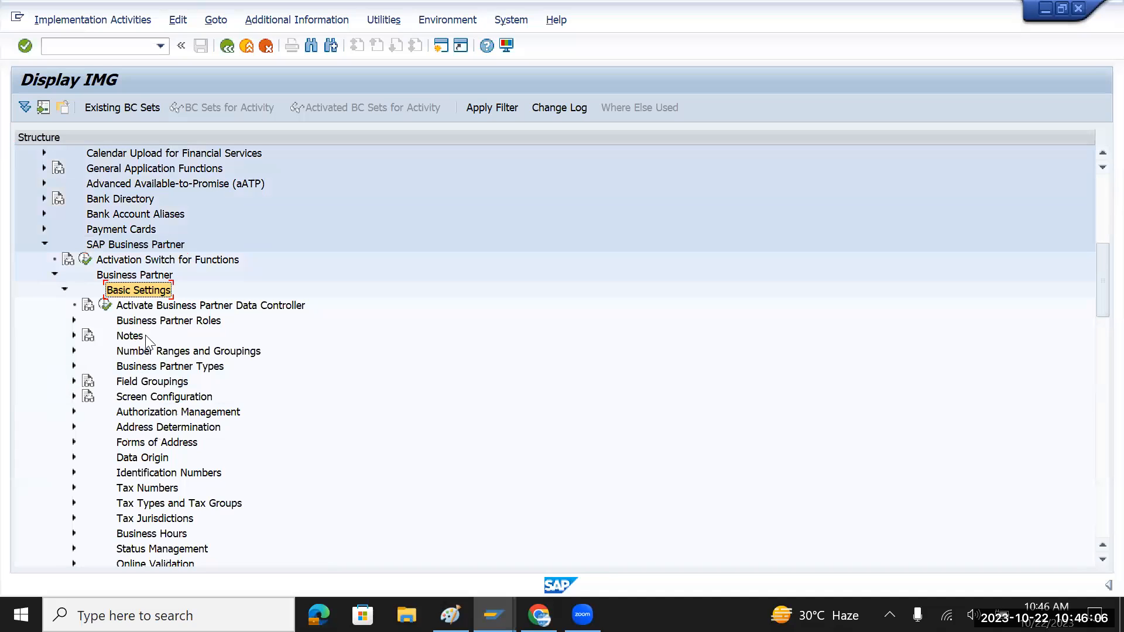
left_click(176, 352)
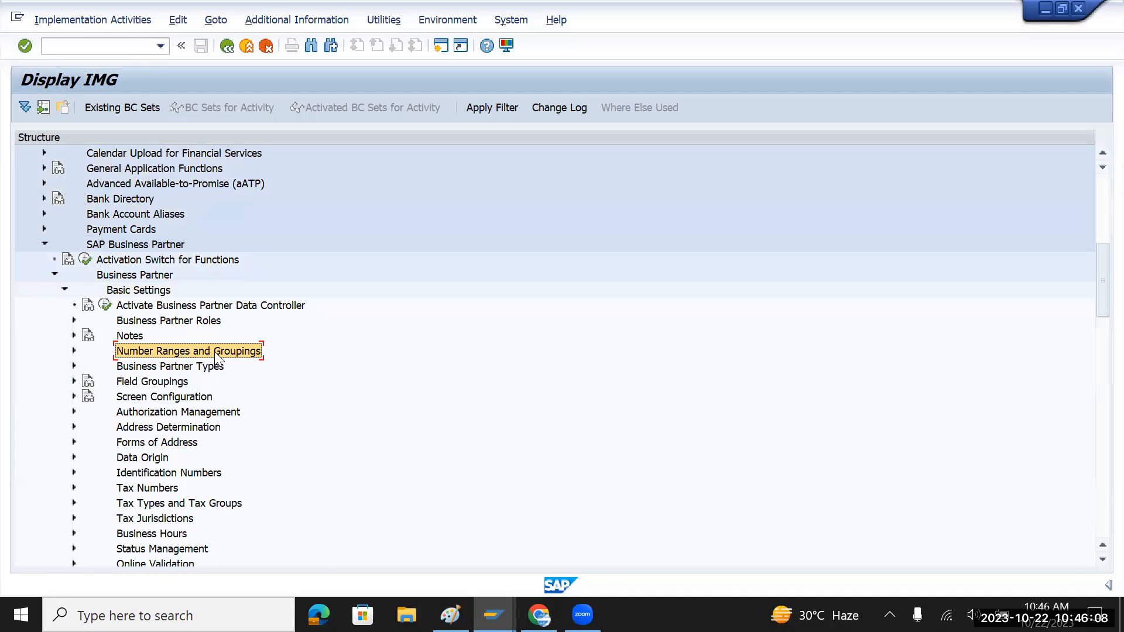
left_click(73, 351)
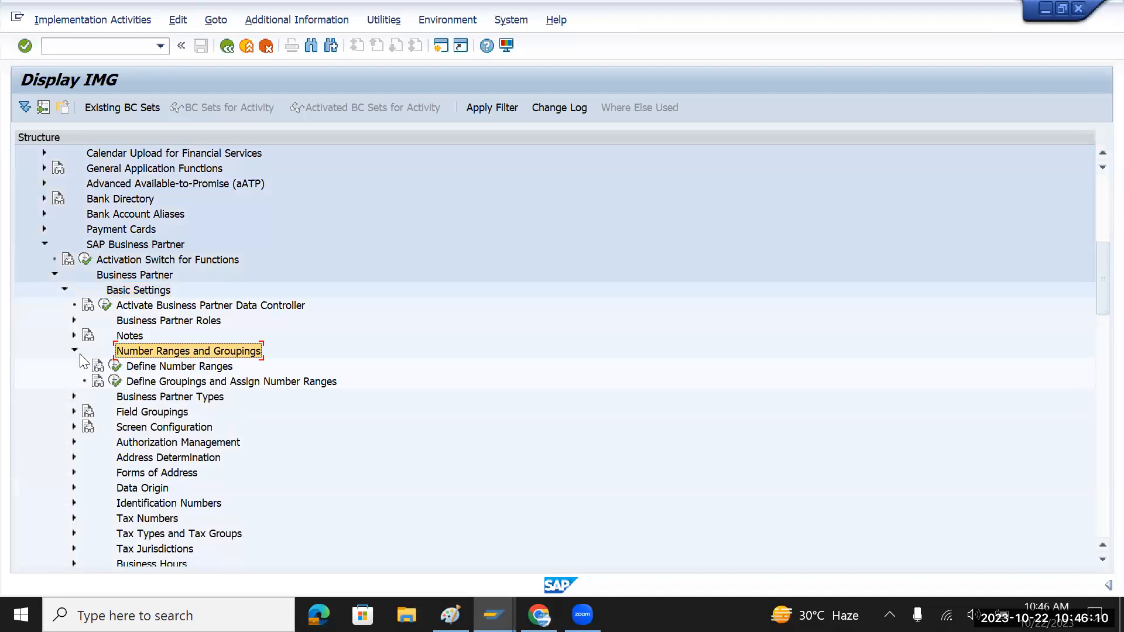
- Execute Define Number Ranges and open the BU_PARTNER intervals for editing
left_click(182, 368)
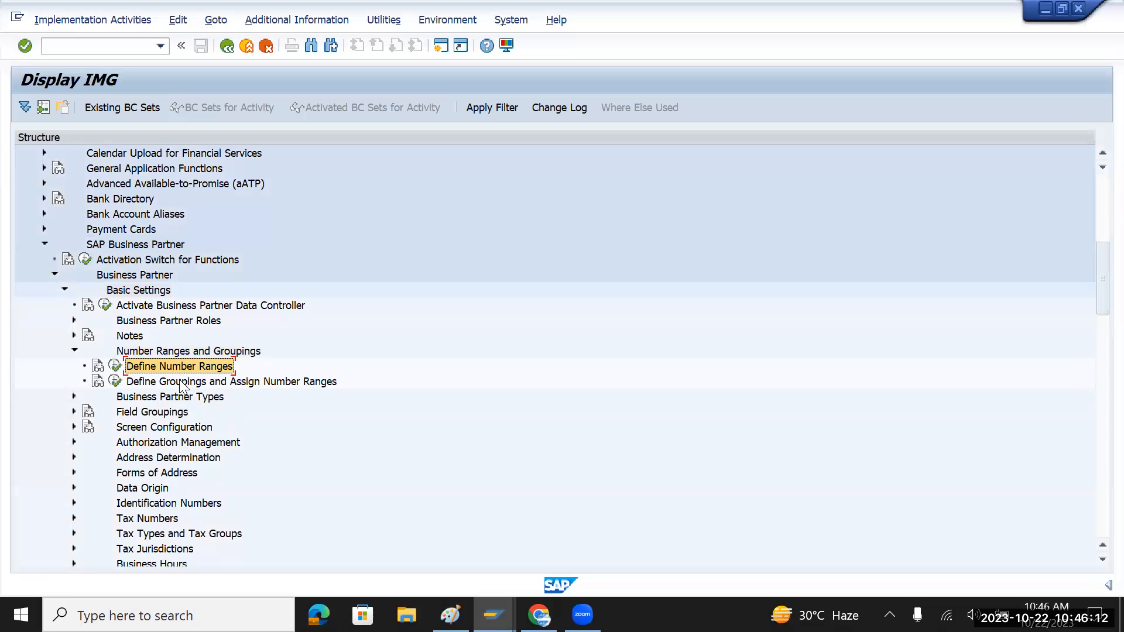
left_click(182, 383)
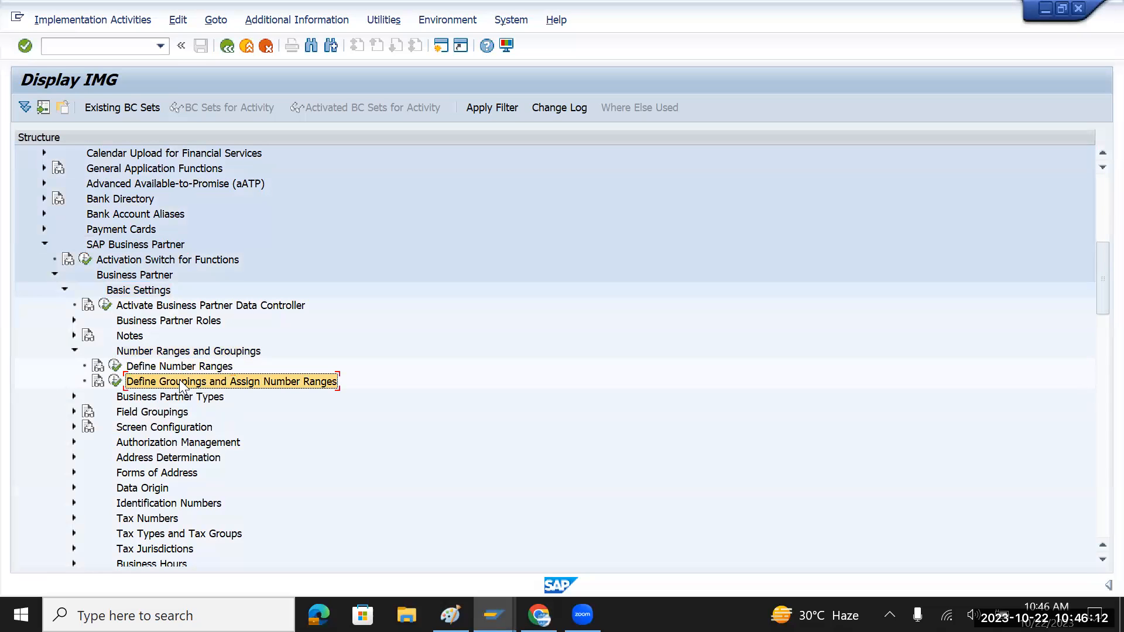
left_click(115, 367)
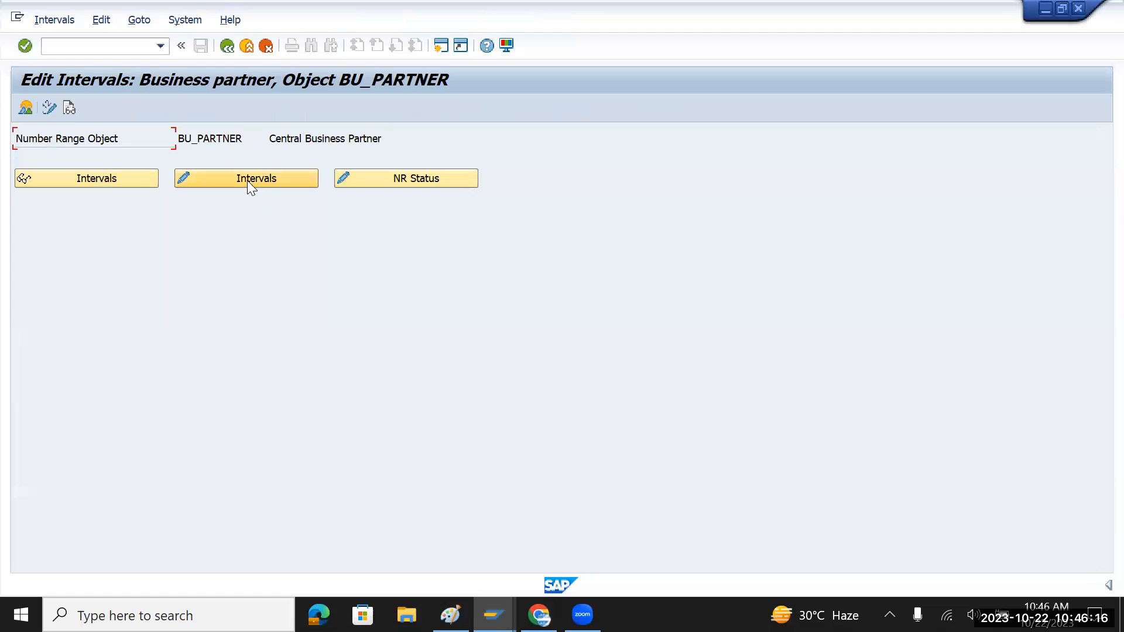
left_click(247, 180)
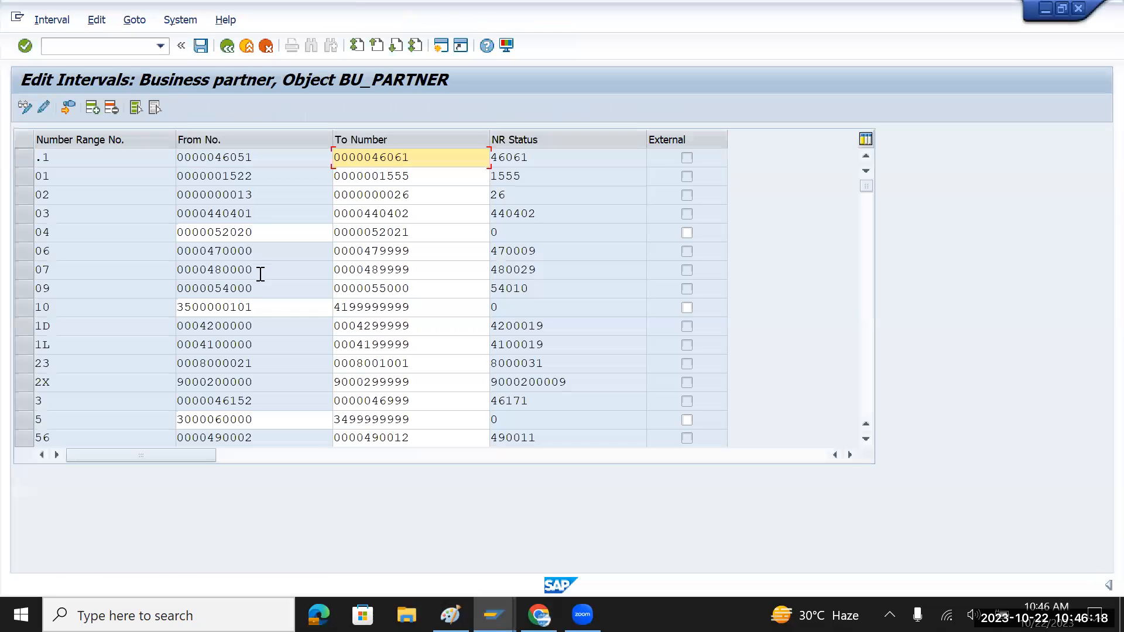
- Display the free intervals for the business partner number range object and look through them
left_click(67, 107)
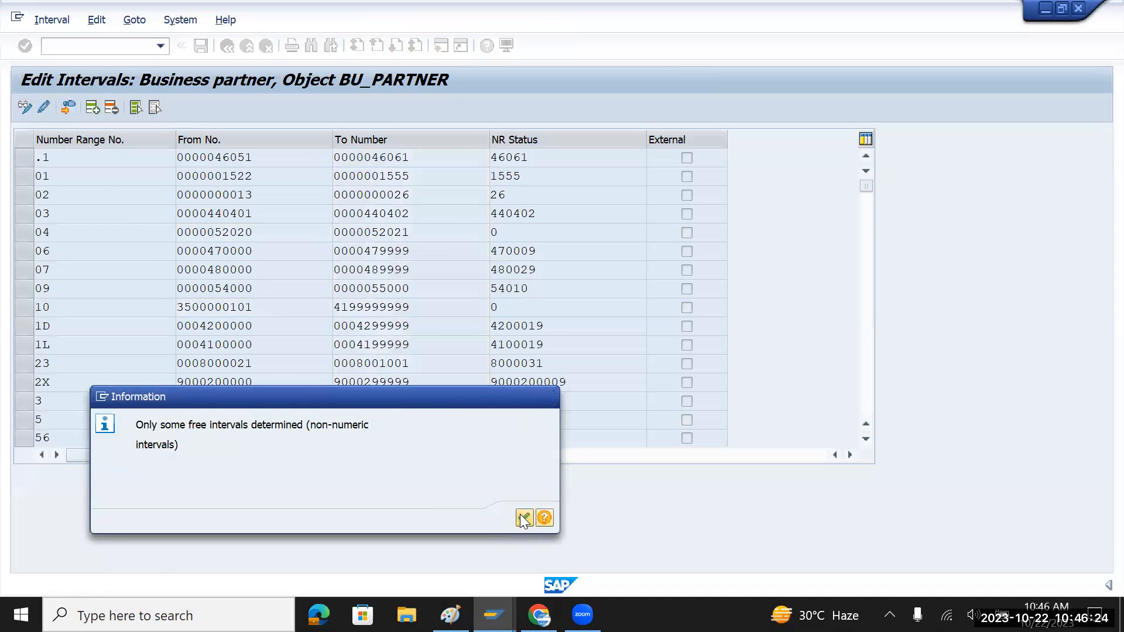
left_click(524, 517)
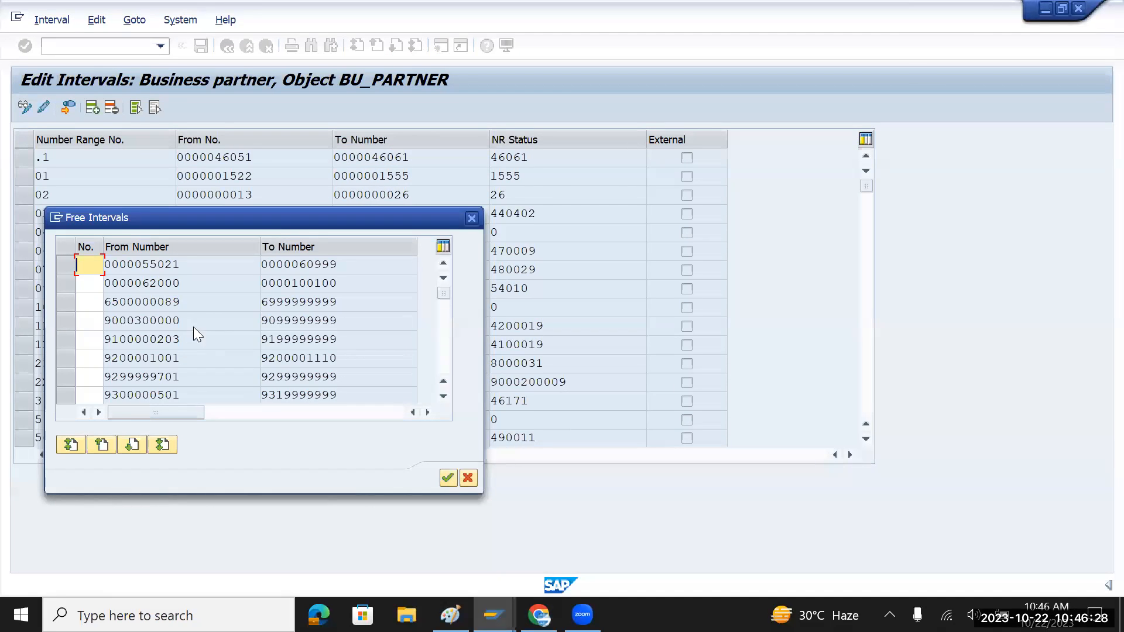
scroll(195, 328, "down", 2)
scroll(195, 328, "up", 2)
key("alt+Tab")
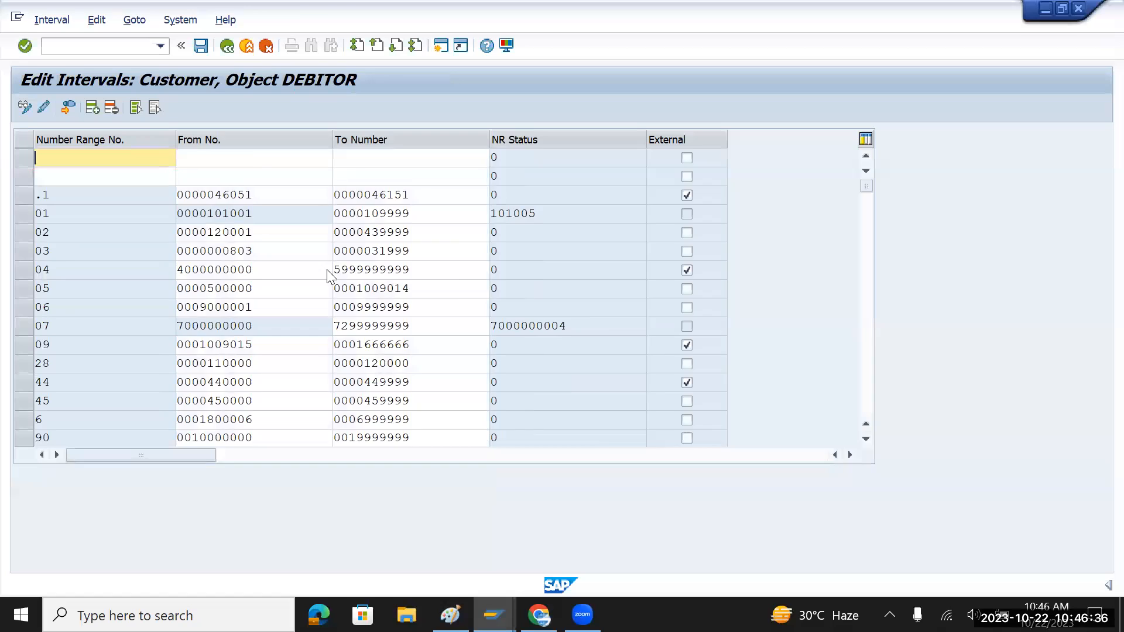
key("alt+Tab")
key("alt+Tab")
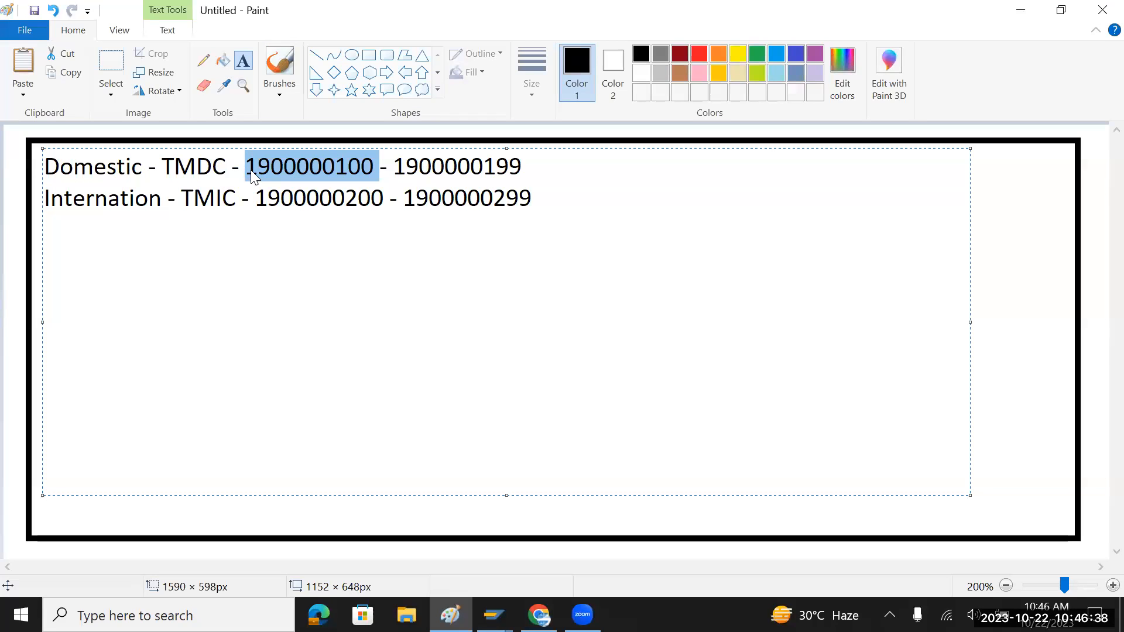
left_click(250, 170)
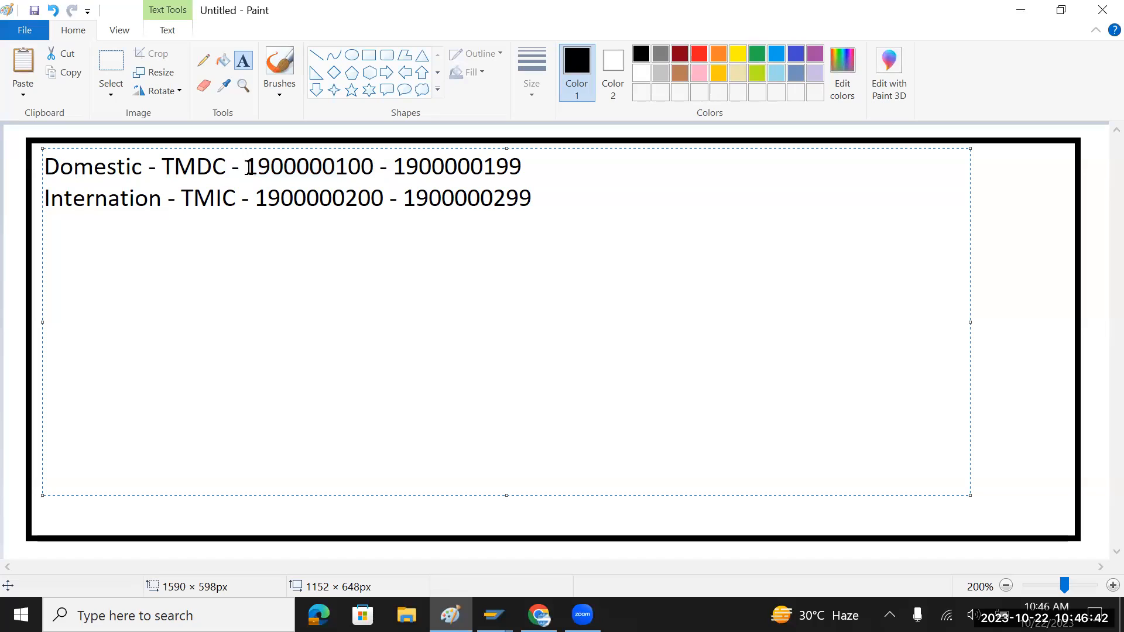
left_click(572, 172)
left_click_drag(373, 167, 244, 168)
key("ctrl+c")
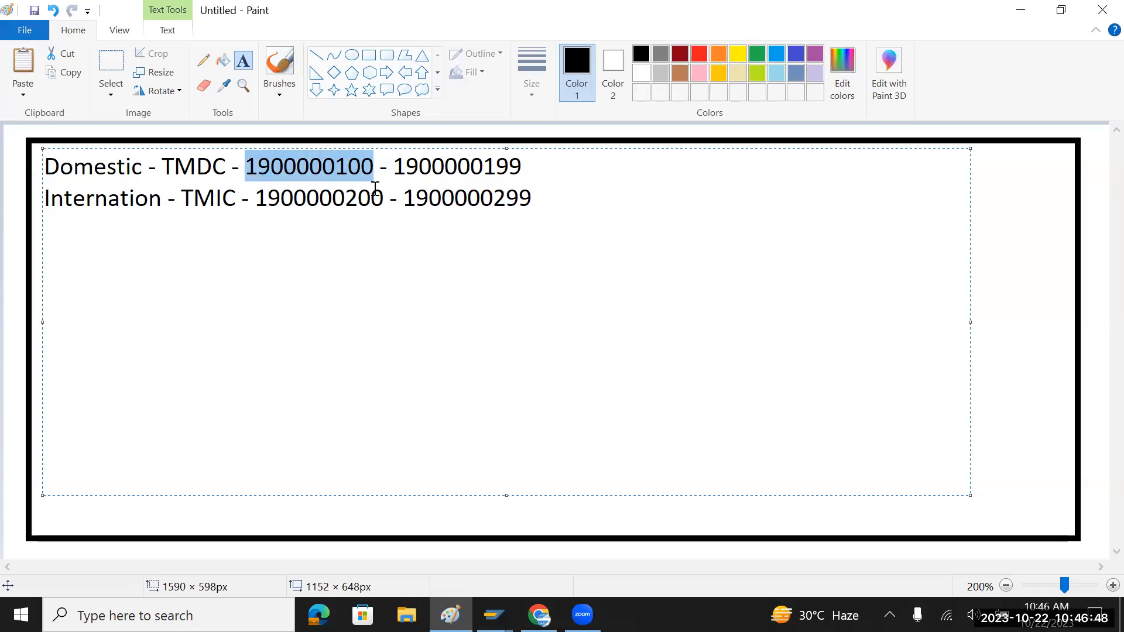
left_click(537, 205)
key("Return")
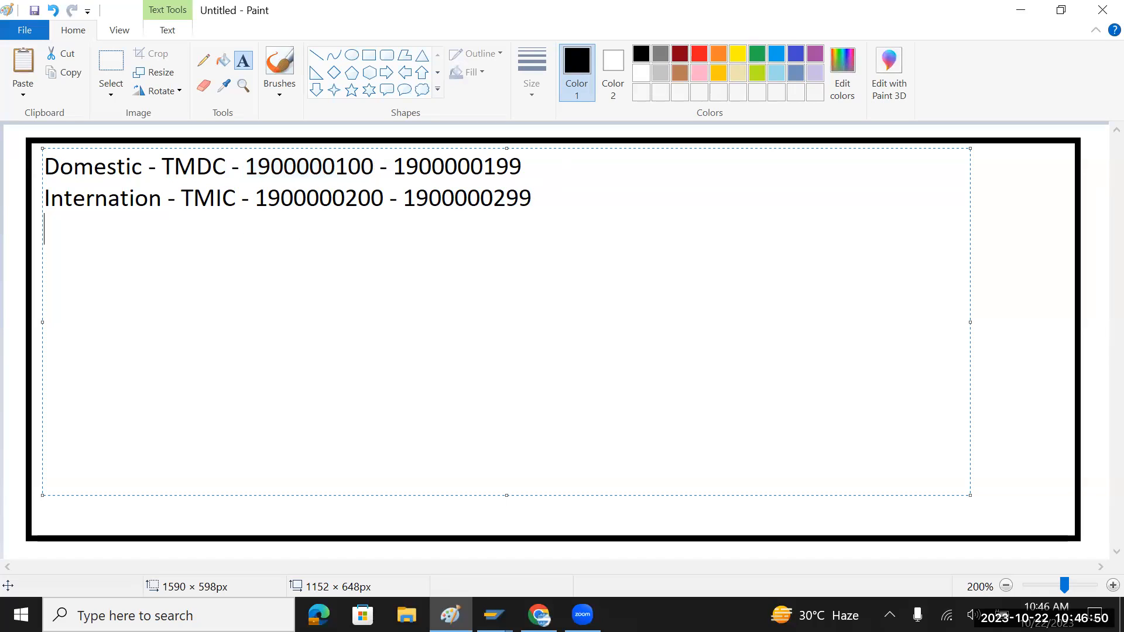
key("ctrl+v")
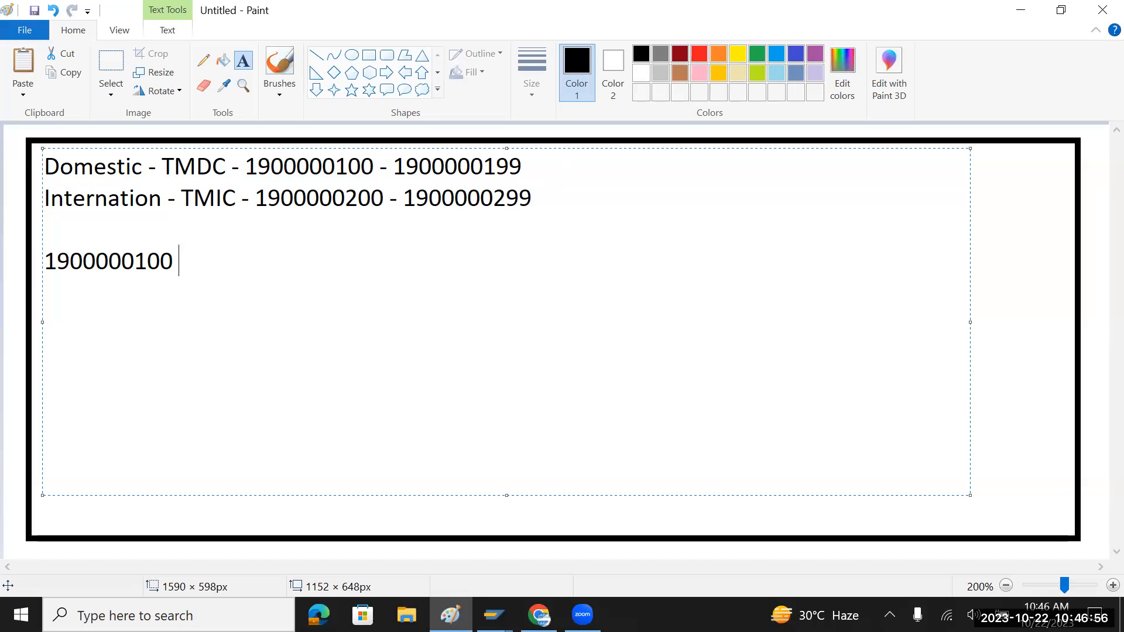
type("- BP")
left_click_drag(179, 261, 45, 261)
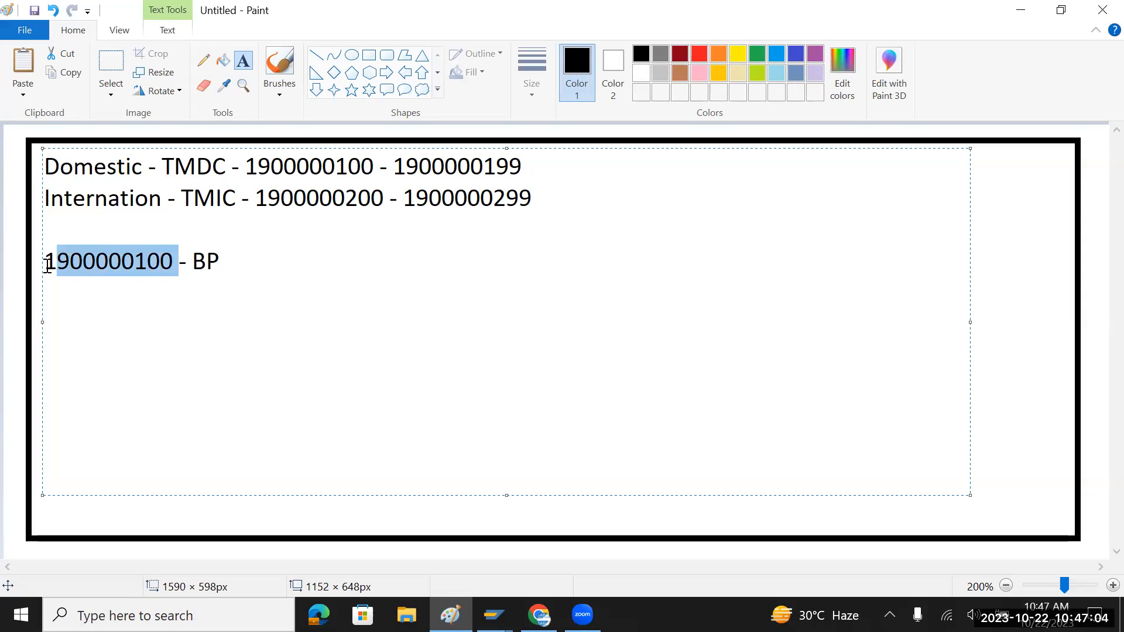
left_click(233, 260)
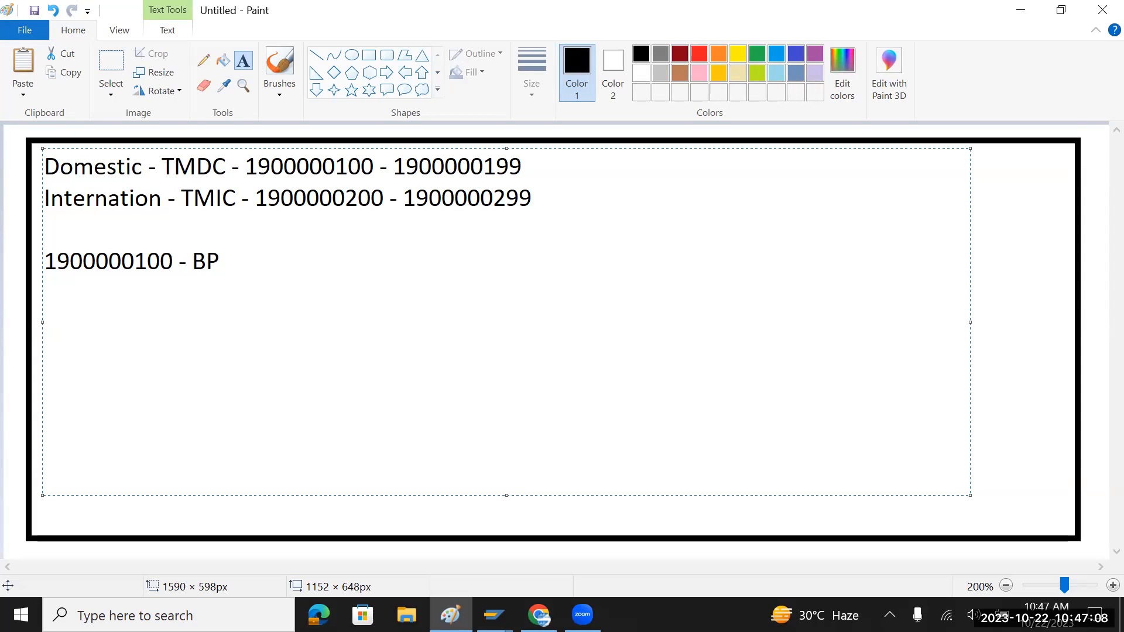
left_click_drag(174, 261, 51, 263)
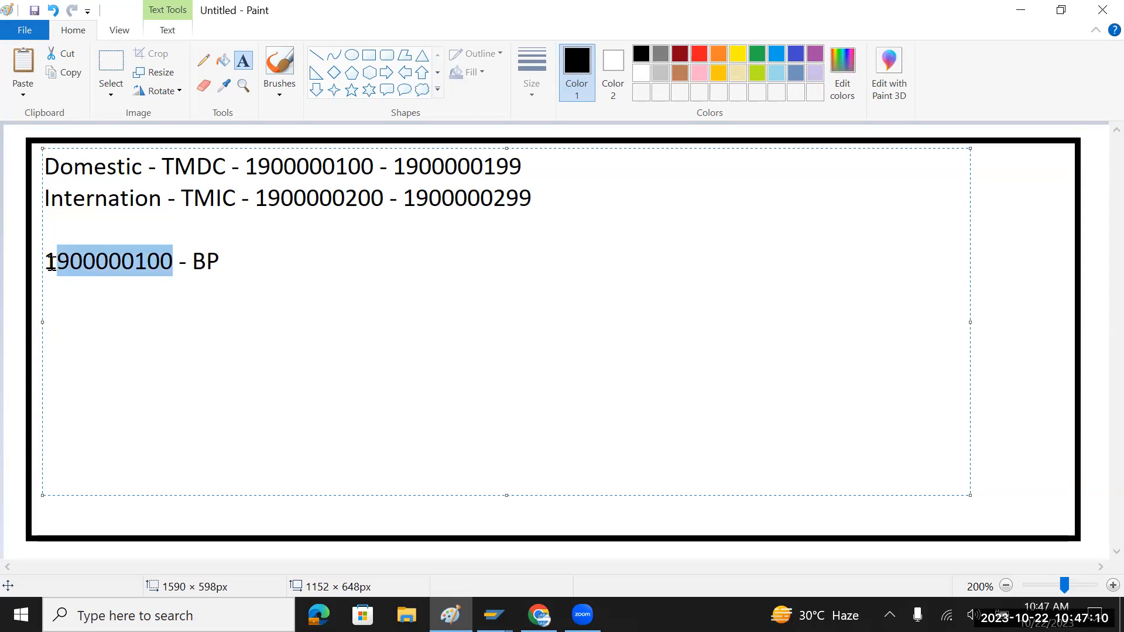
- Switch to the SAP business partner window and look through the remaining free intervals for BU_PARTNER
key("alt+Tab")
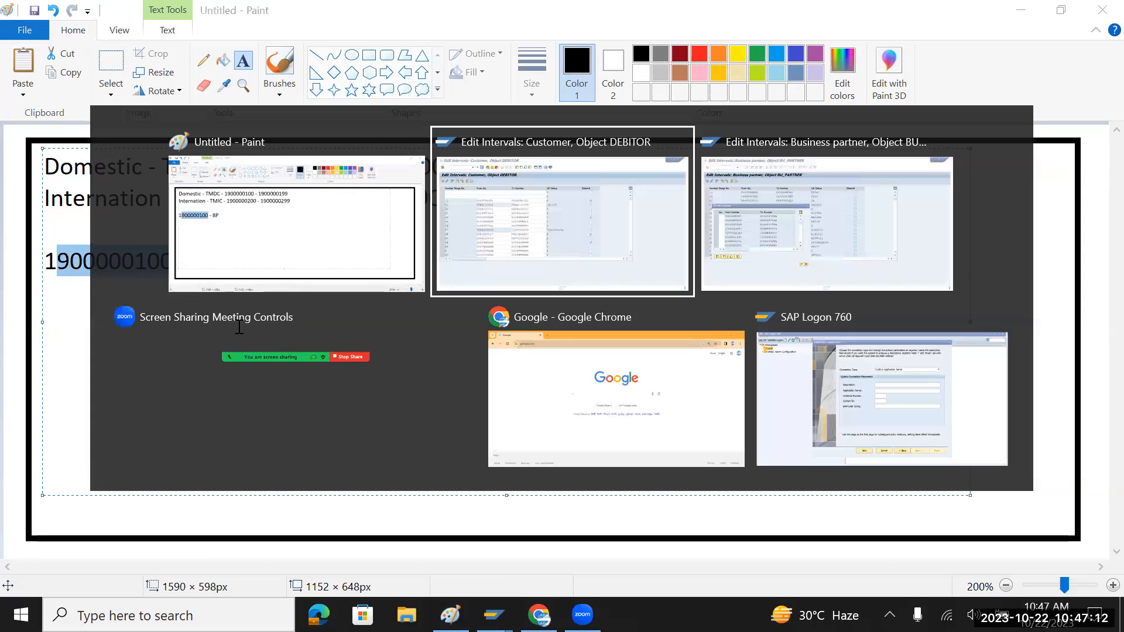
key("alt+Tab")
key("alt+Tab")
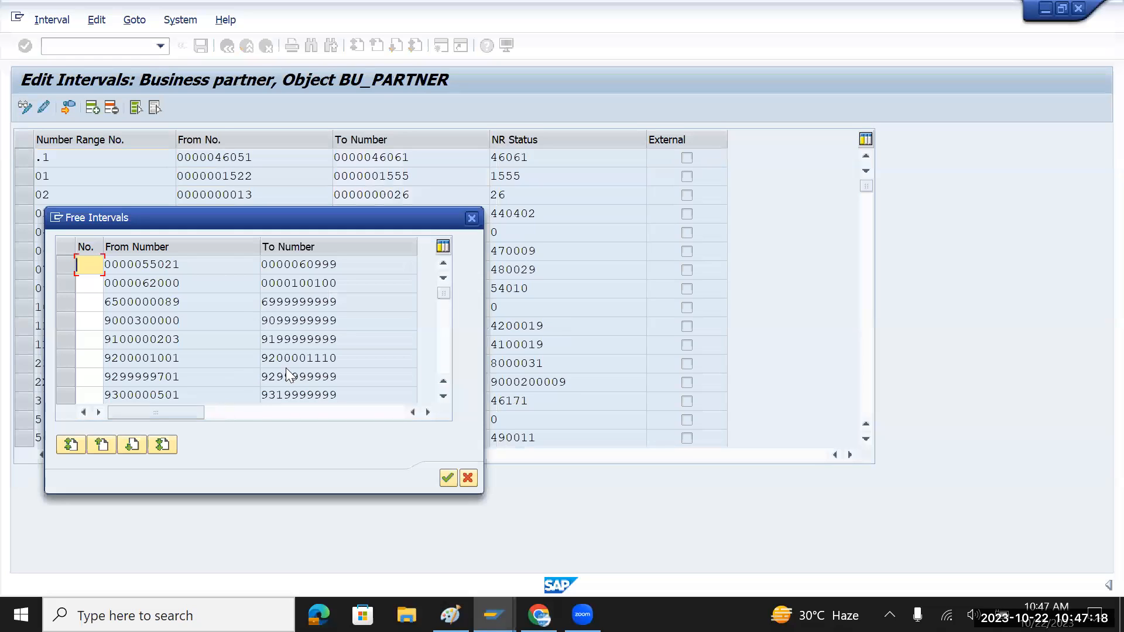
scroll(286, 368, "down", 2)
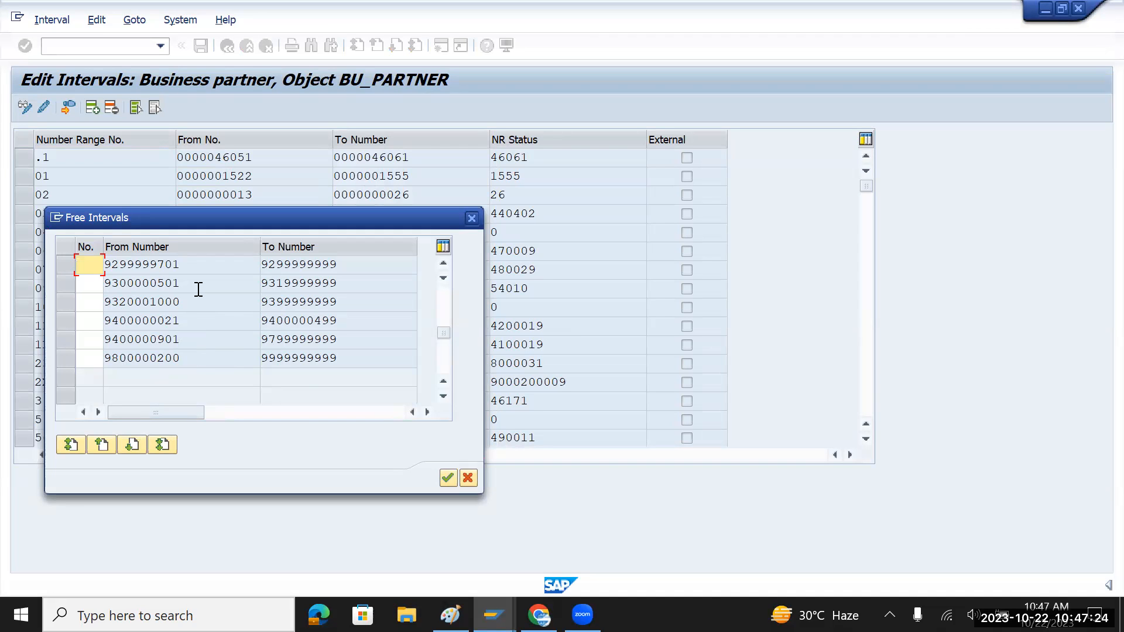
key("alt+Tab")
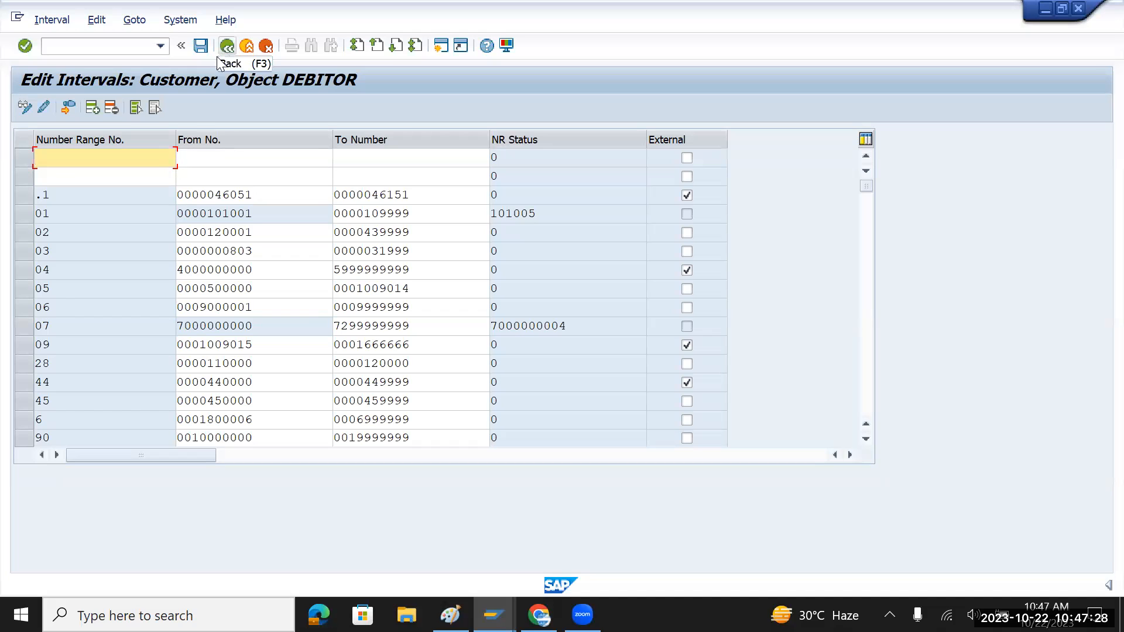
left_click(68, 106)
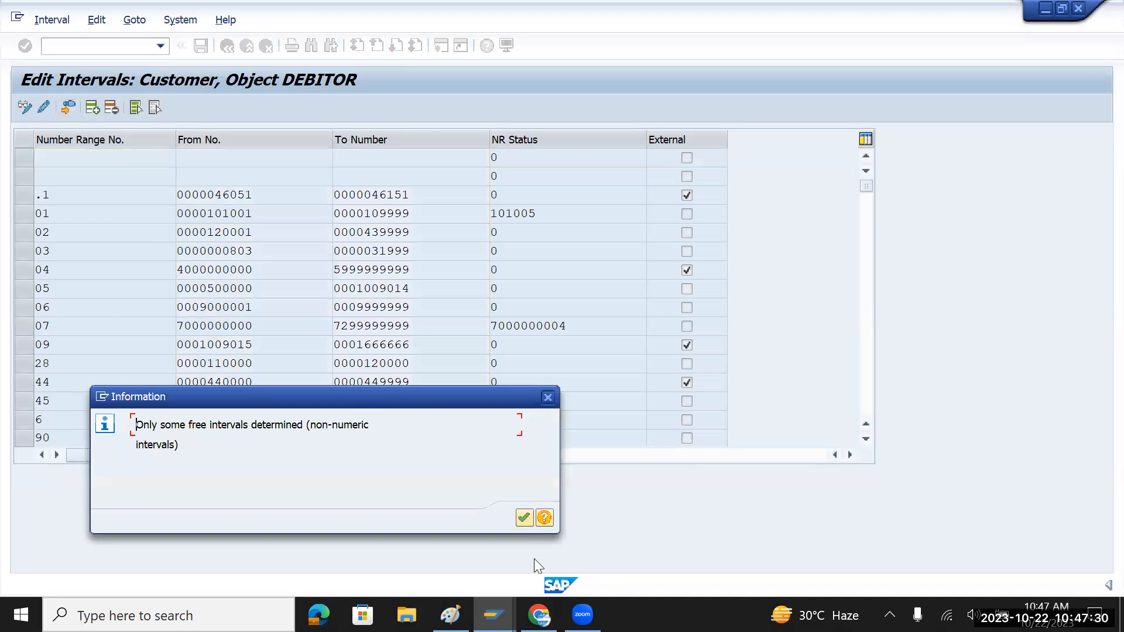
left_click(523, 518)
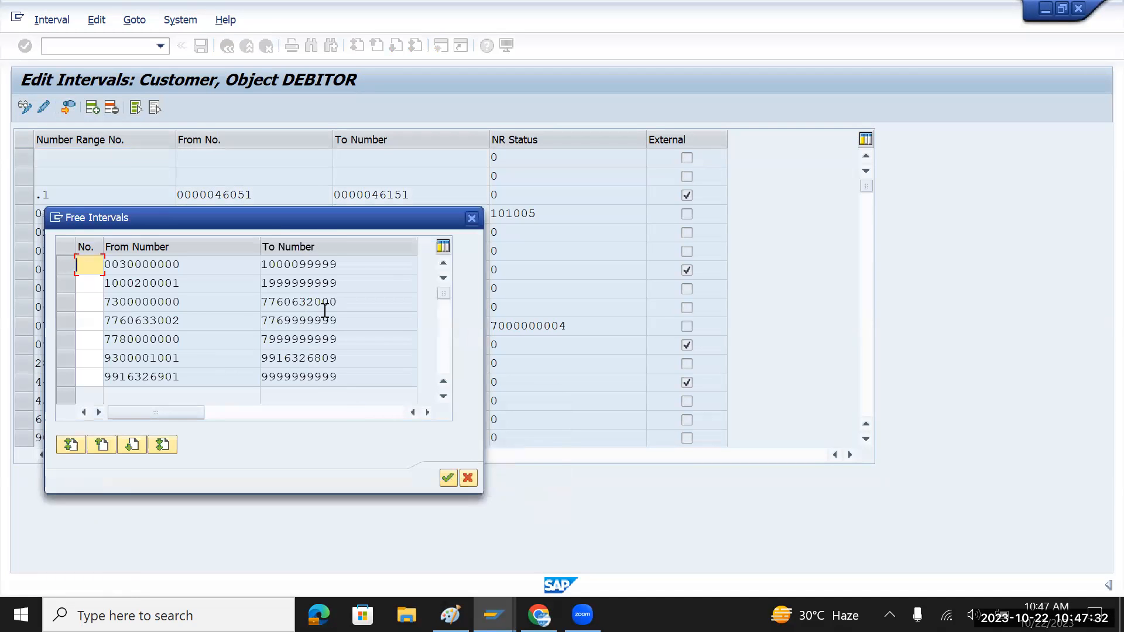
left_click_drag(193, 358, 104, 361)
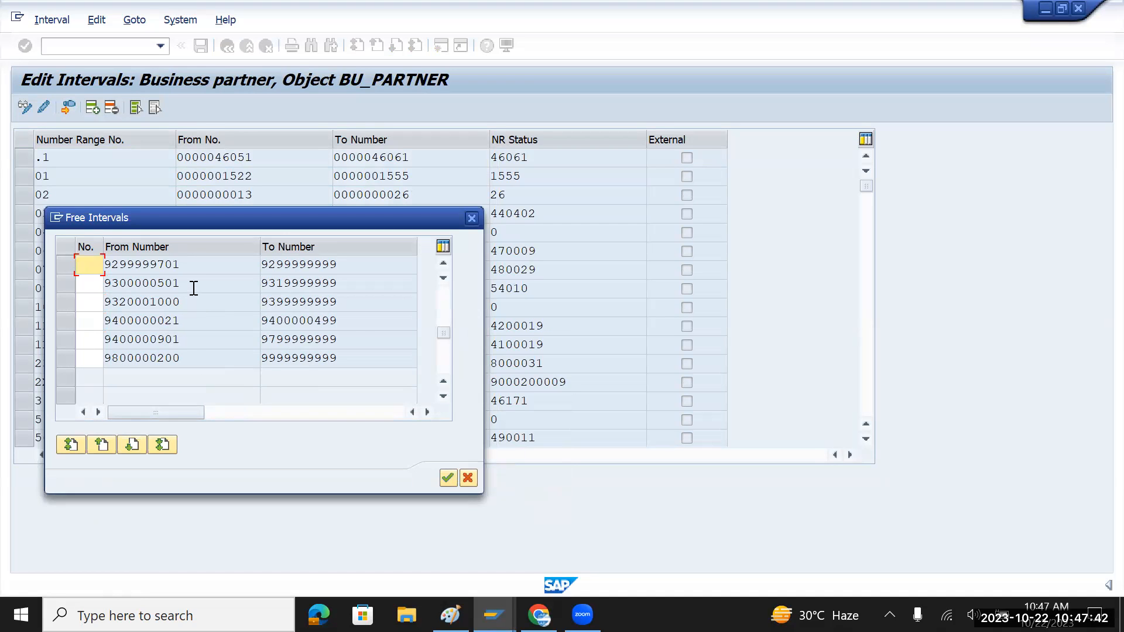
left_click_drag(194, 287, 99, 293)
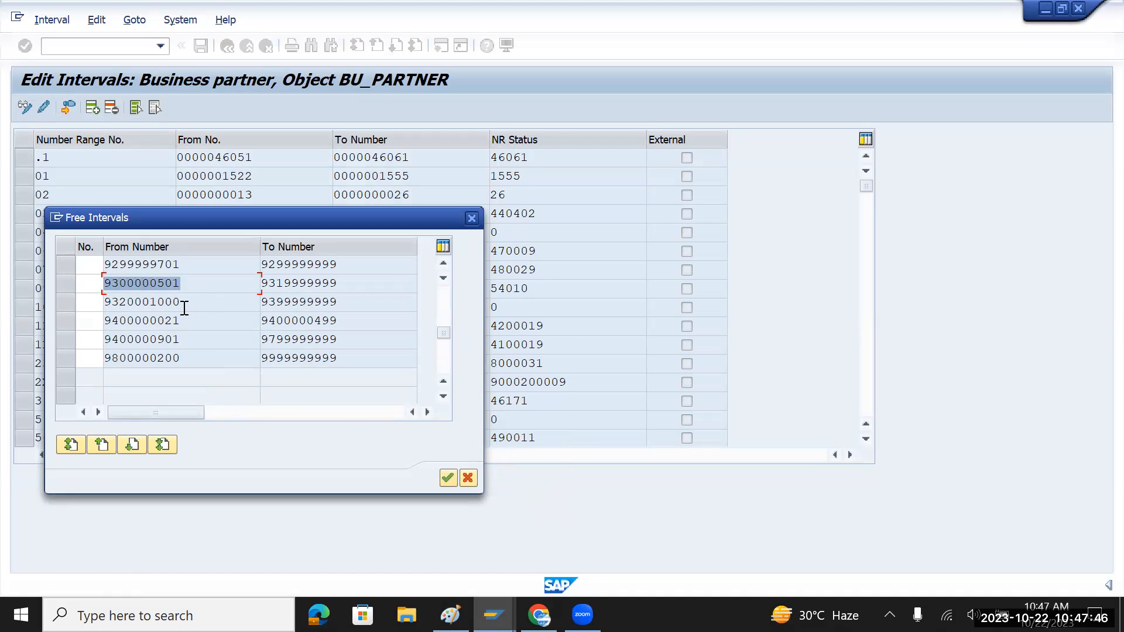
left_click_drag(198, 306, 104, 304)
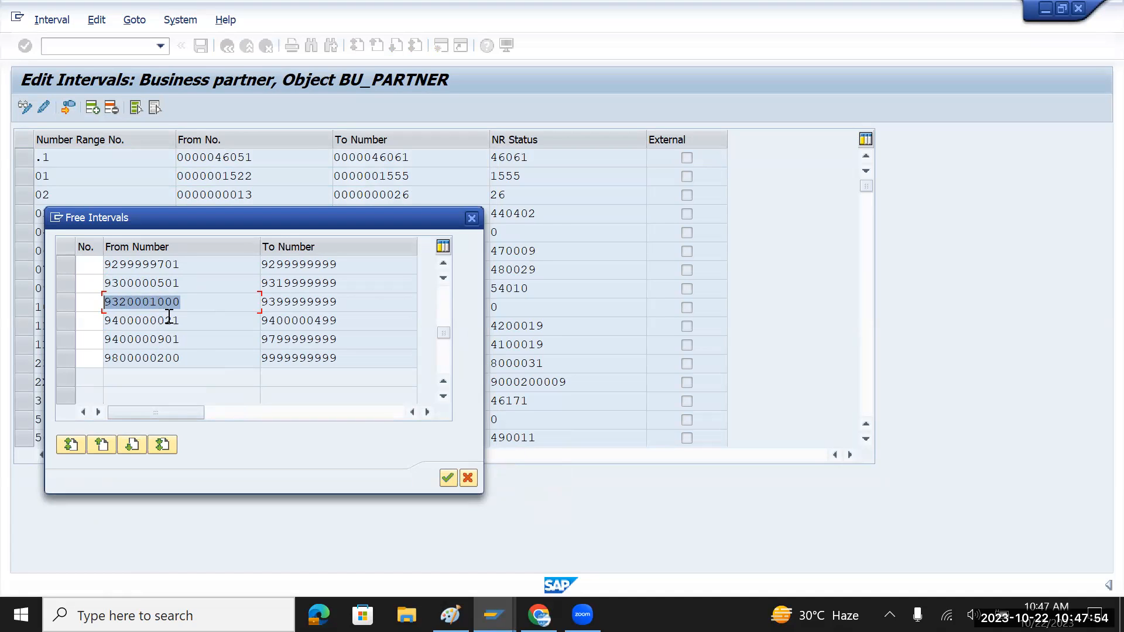
key("ctrl+c")
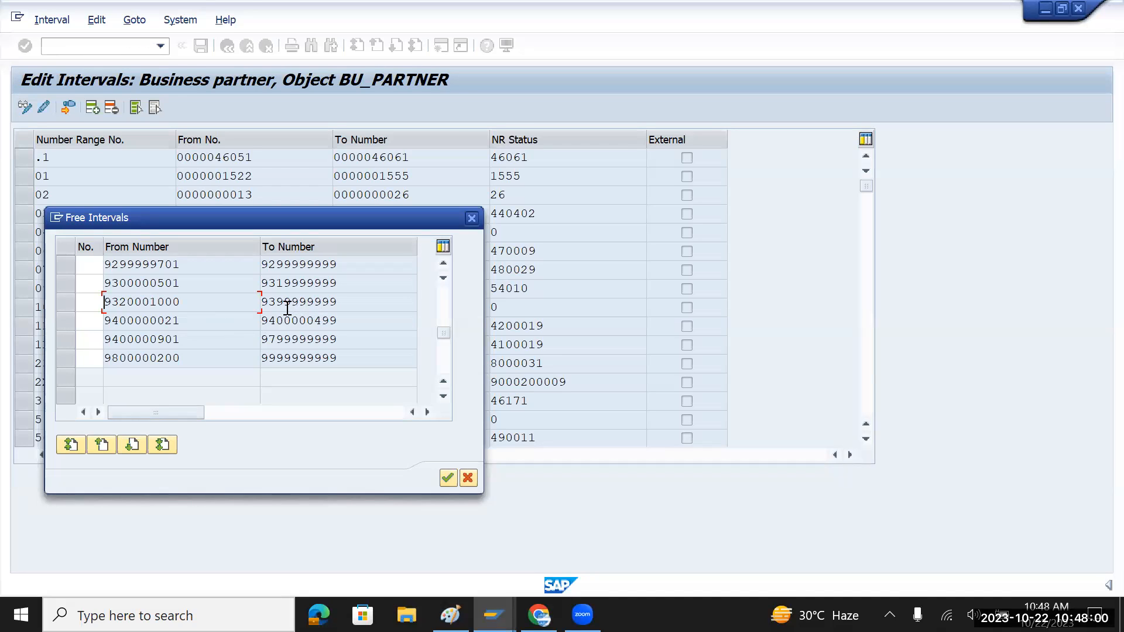
left_click_drag(352, 302, 248, 301)
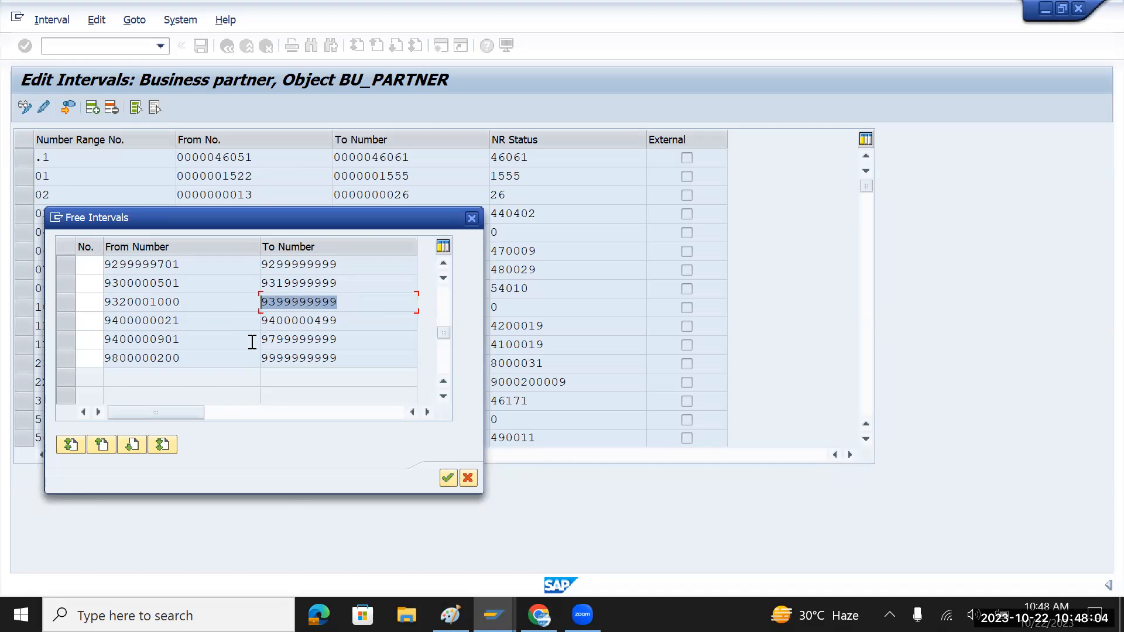
key("alt+Tab")
key("alt+Tab")
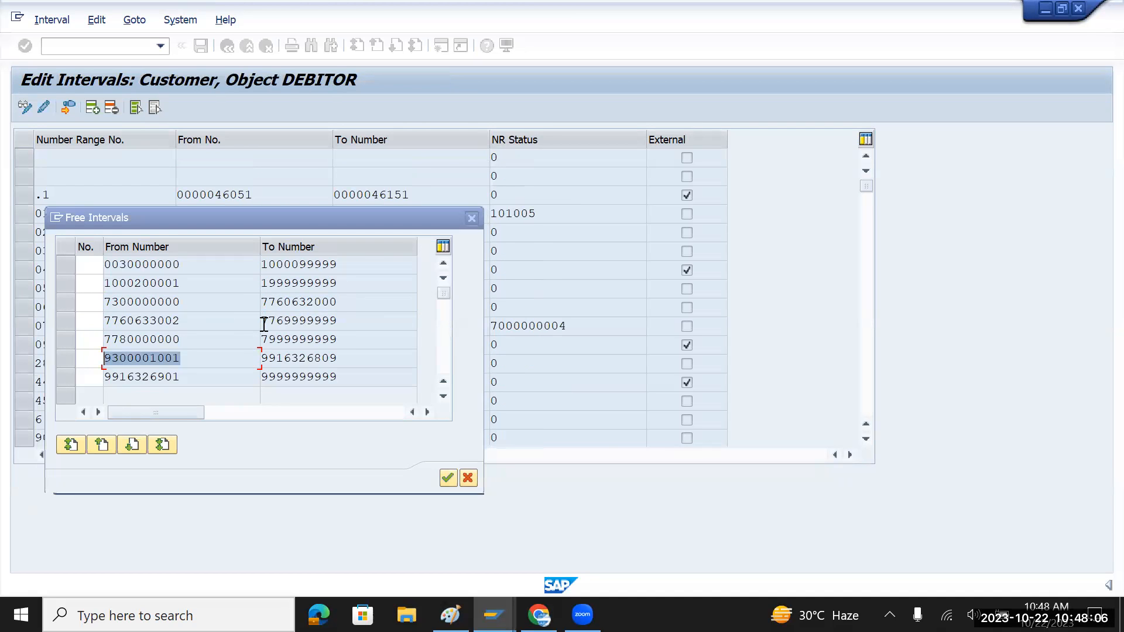
key("alt+Tab")
key("Tab")
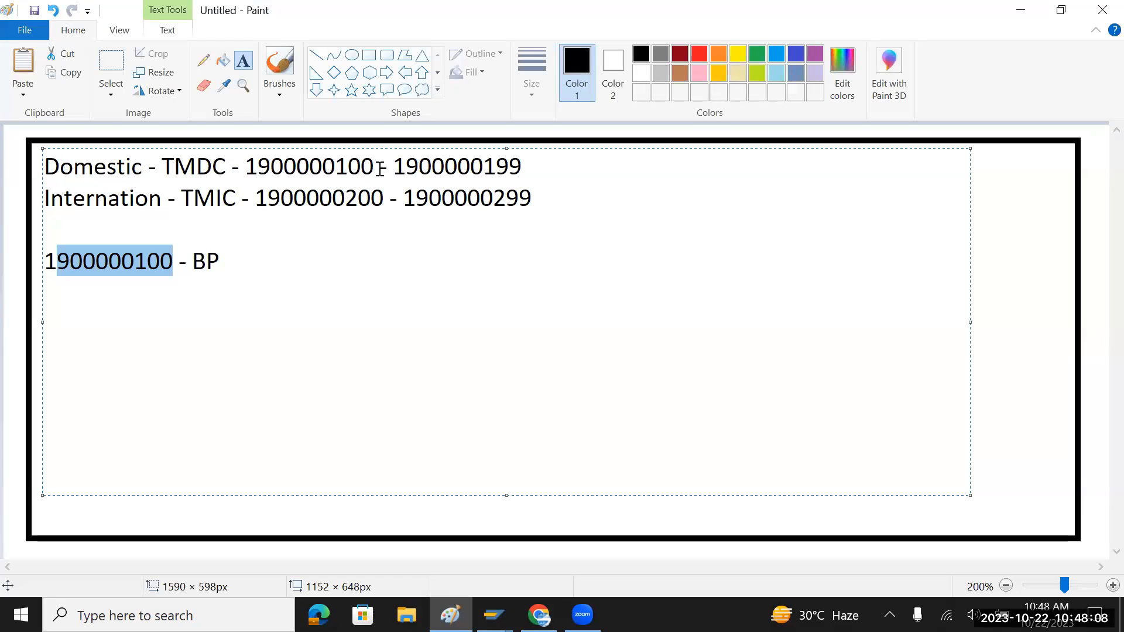
left_click_drag(374, 168, 249, 179)
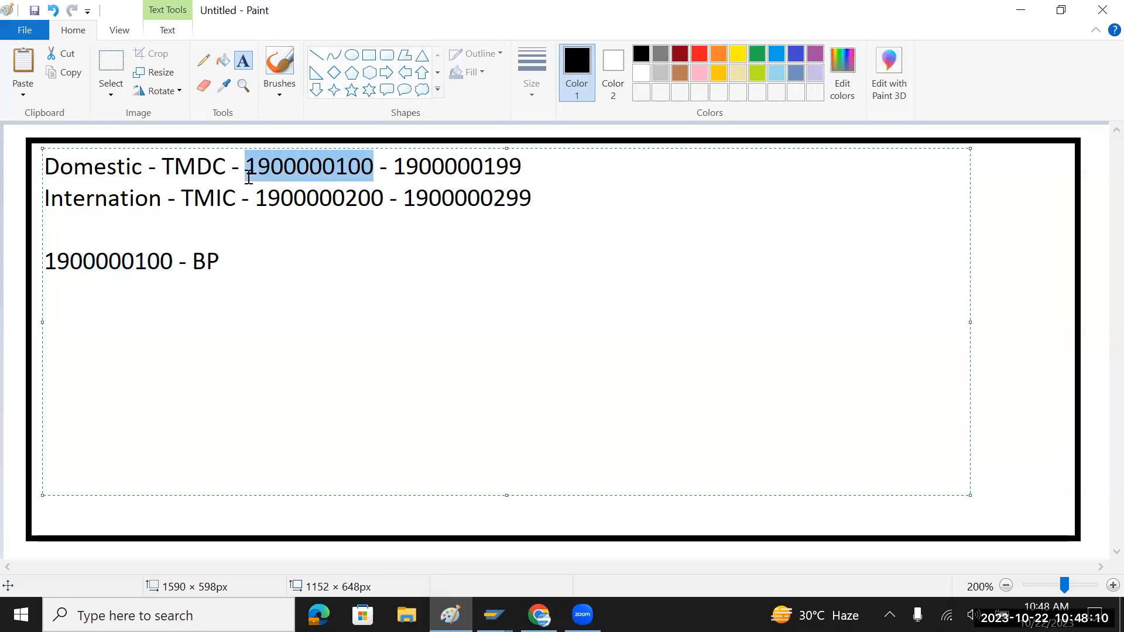
key("ctrl+v")
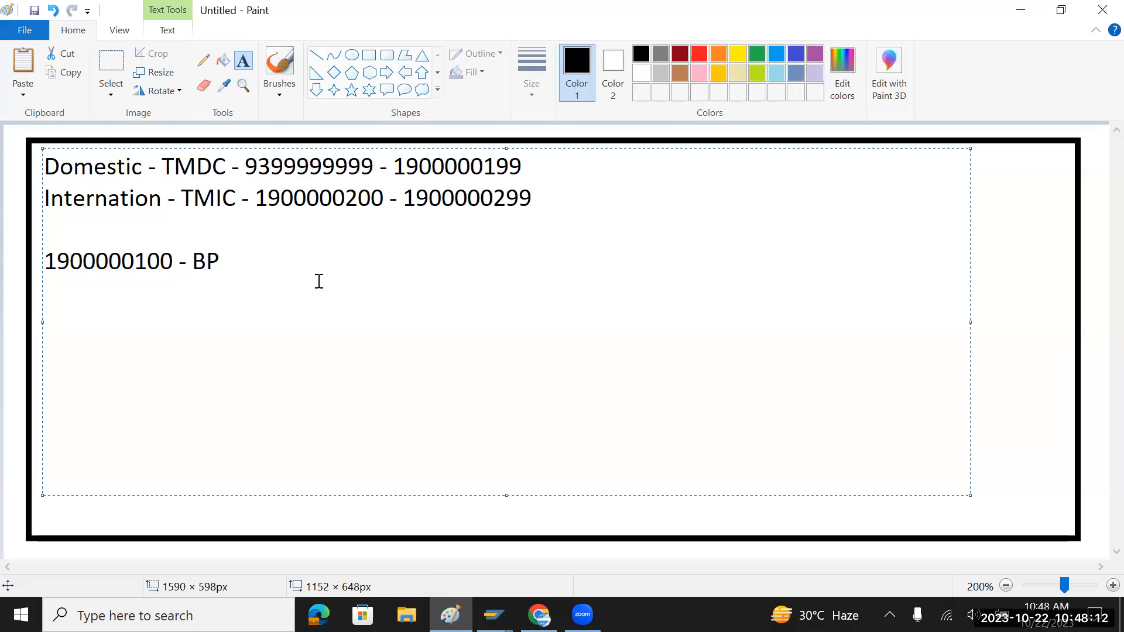
- Compare the TMDC start number's leading digits with the free intervals of the customer and business partner objects in SAP
key("alt+Tab")
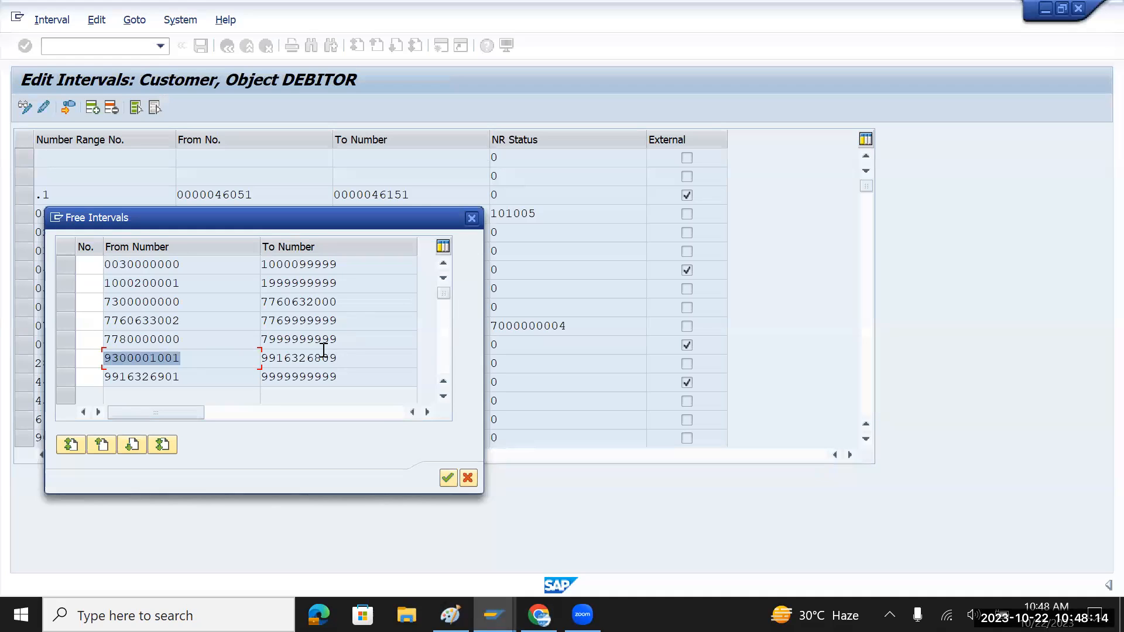
key("alt+Tab")
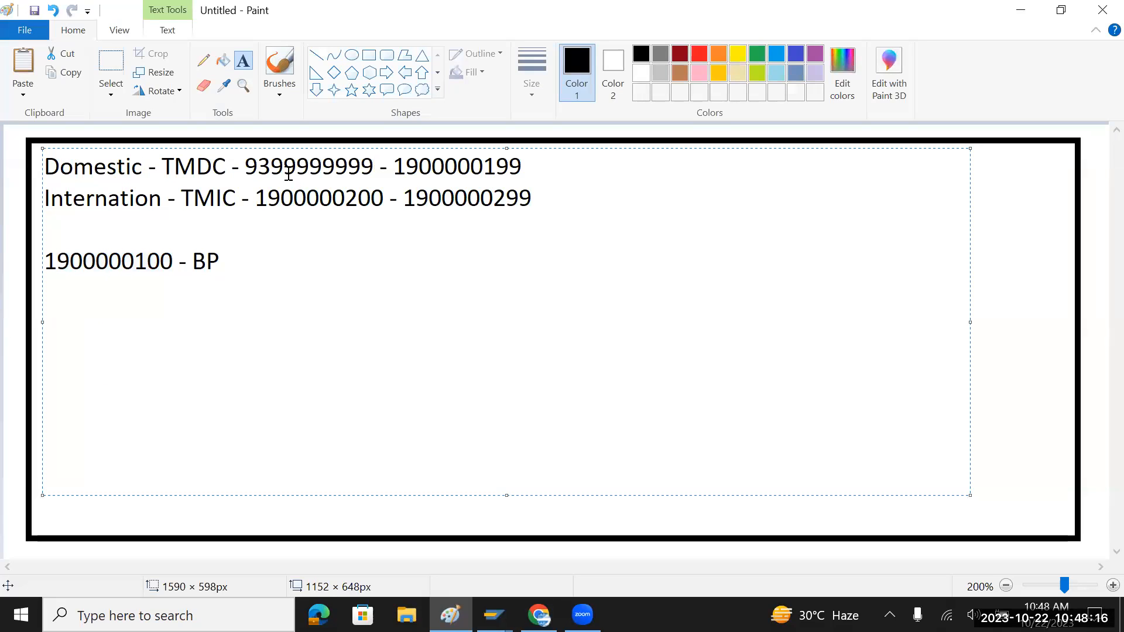
left_click_drag(297, 166, 244, 166)
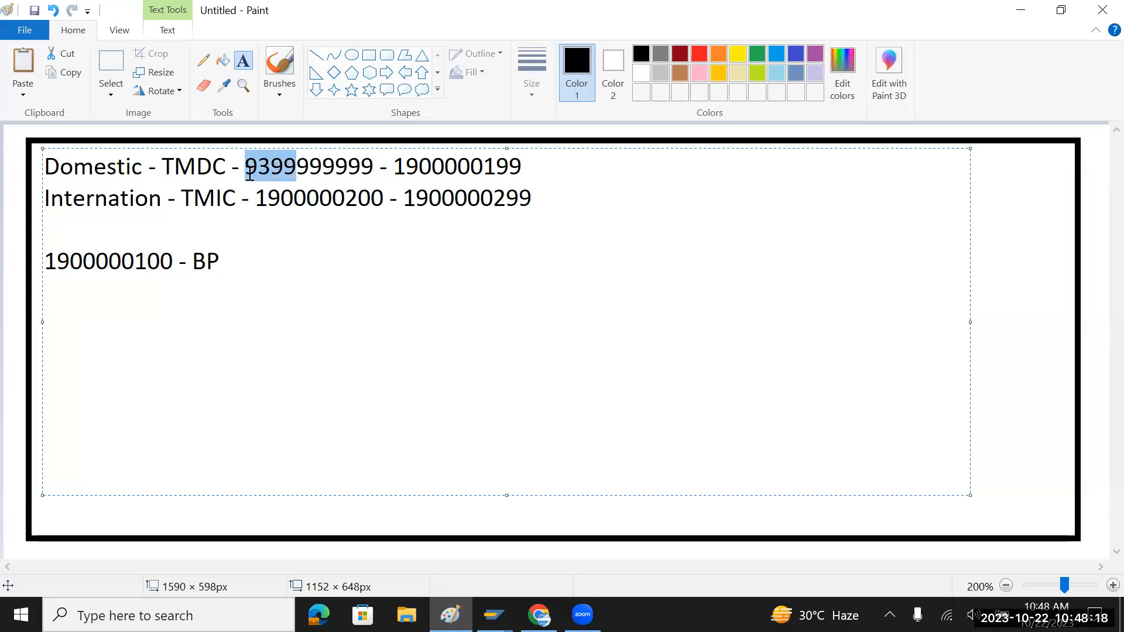
key("alt+Tab")
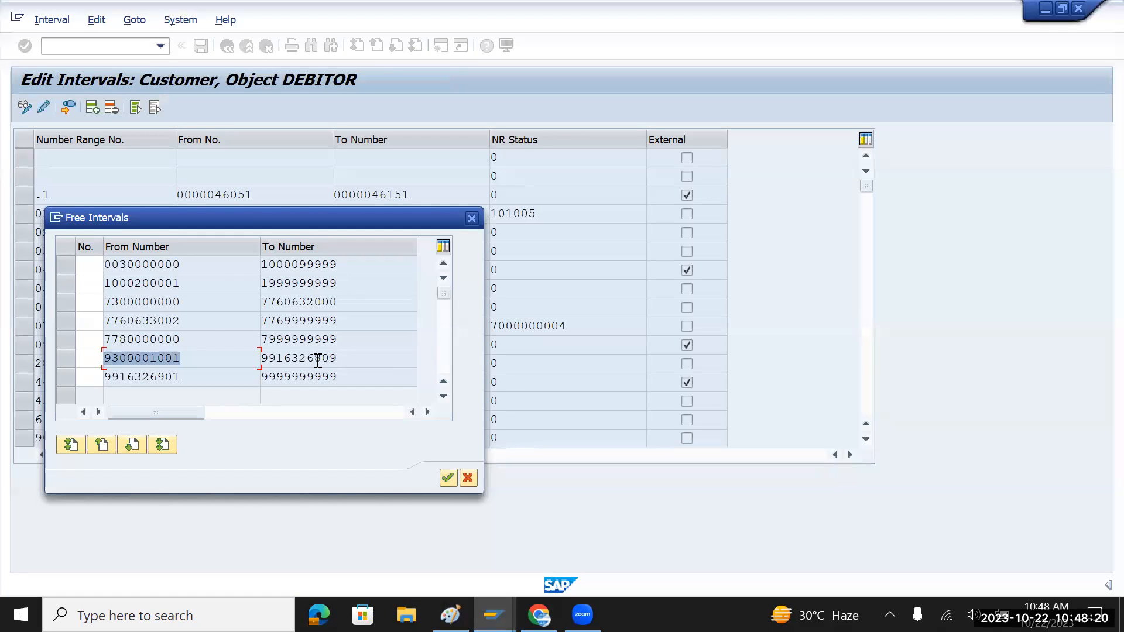
key("alt+Tab")
key("Tab")
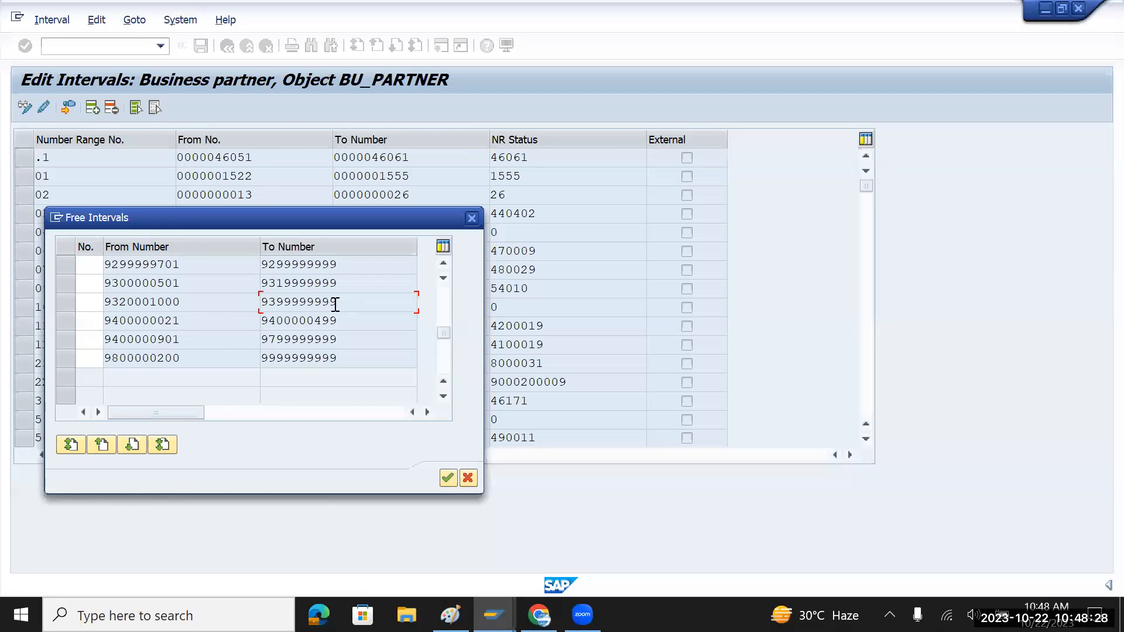
left_click(493, 614)
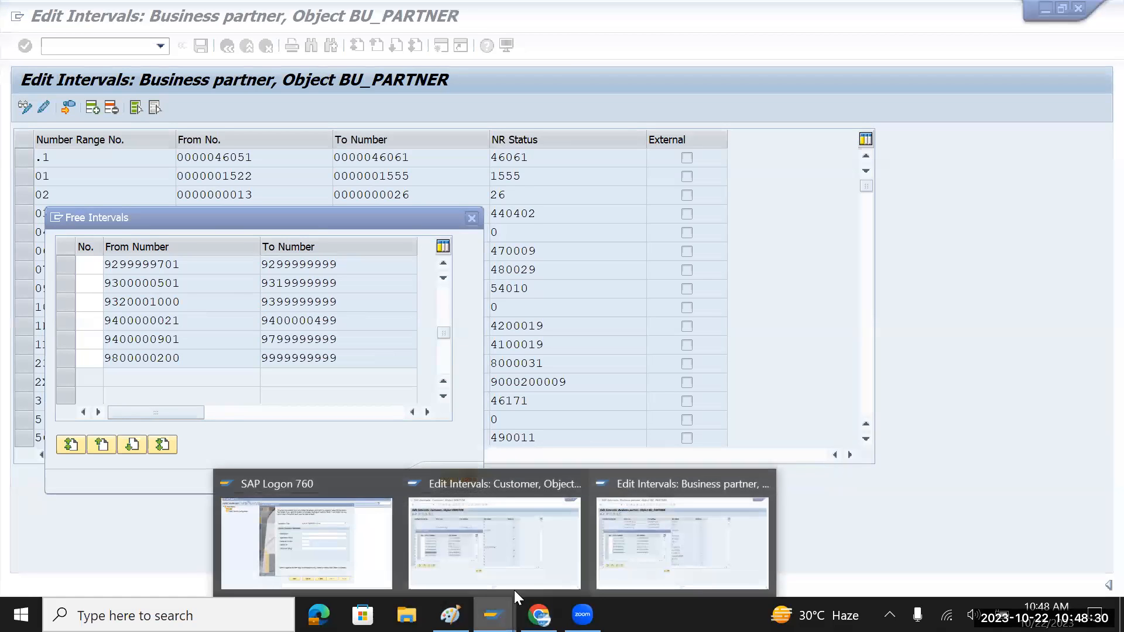
left_click(526, 565)
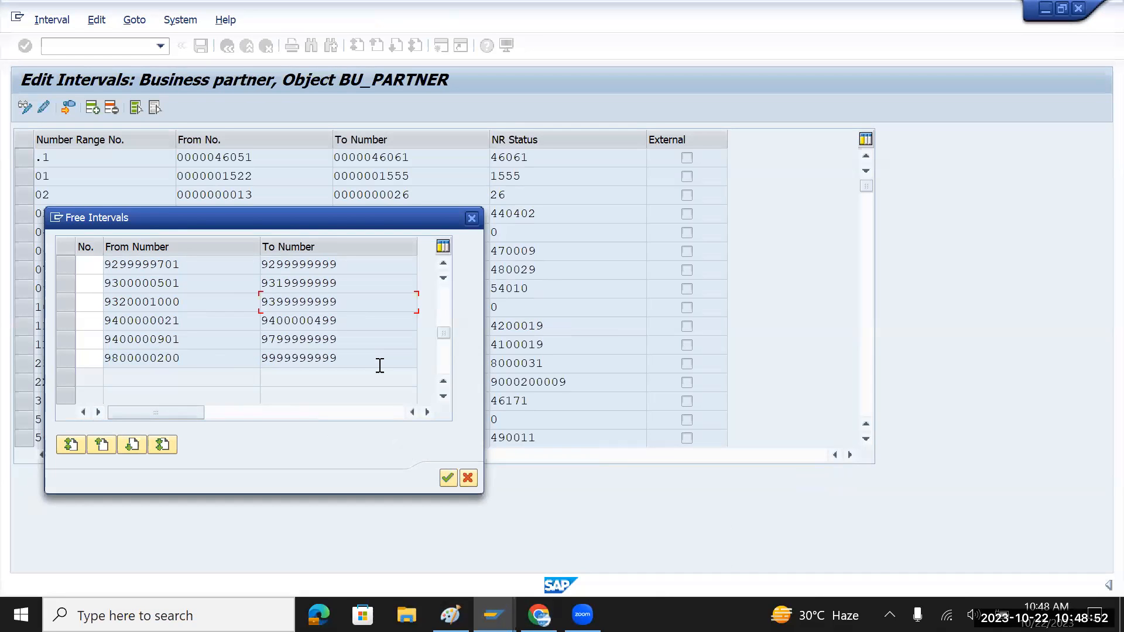
- Switch back to Paint and change the TMDC start number to 939000100
key("alt+Tab")
key("alt+Tab")
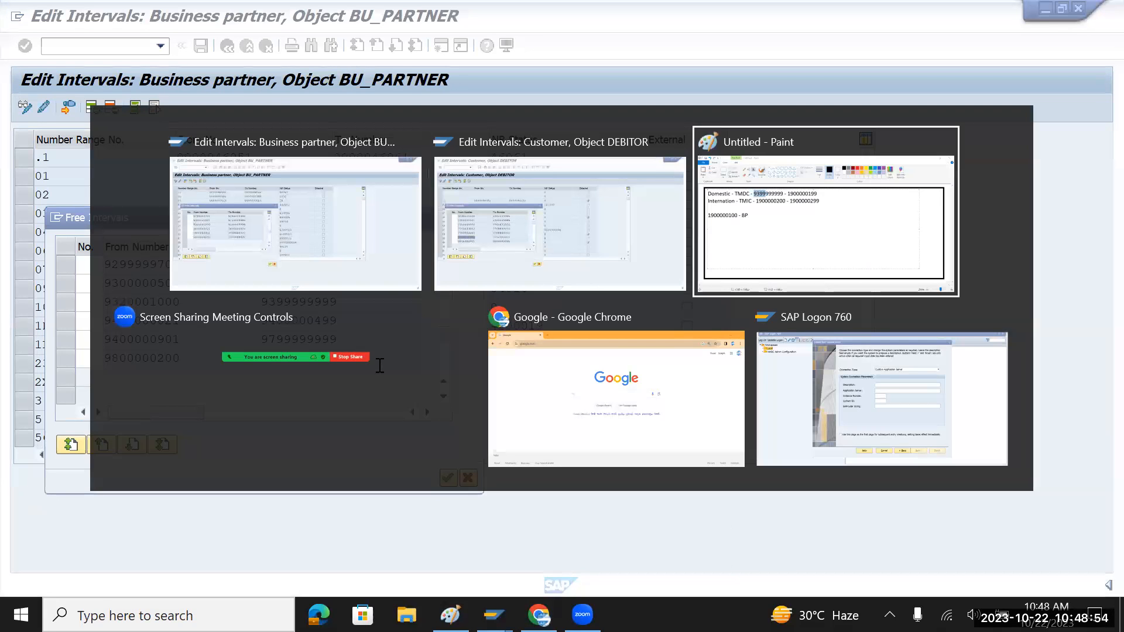
left_click_drag(296, 167, 375, 168)
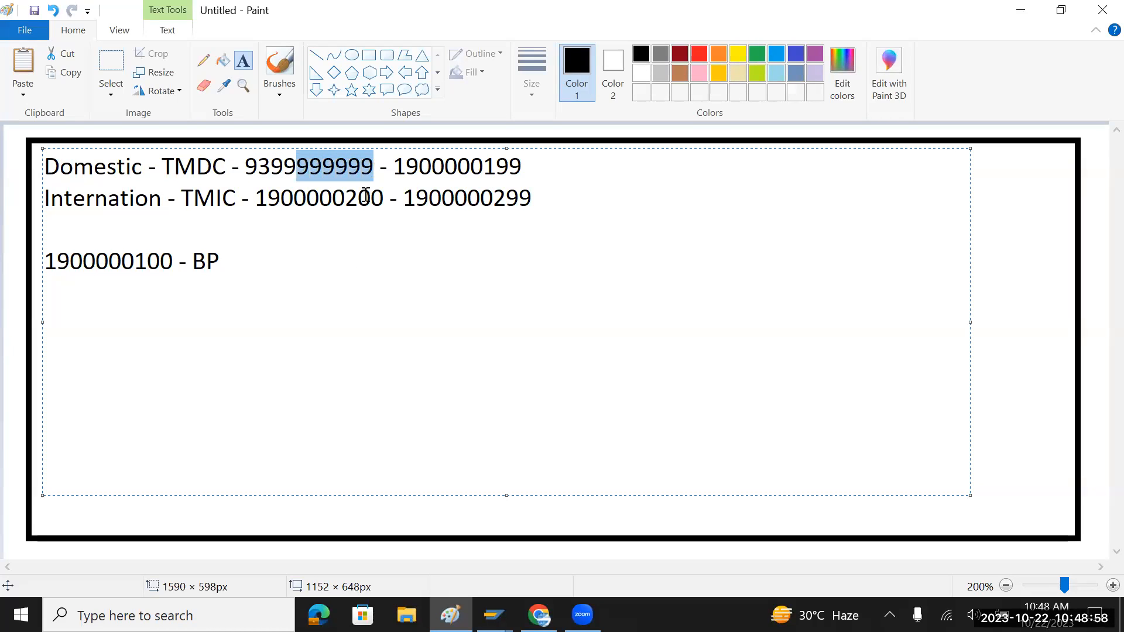
key("Left")
key("Right")
key("Right")
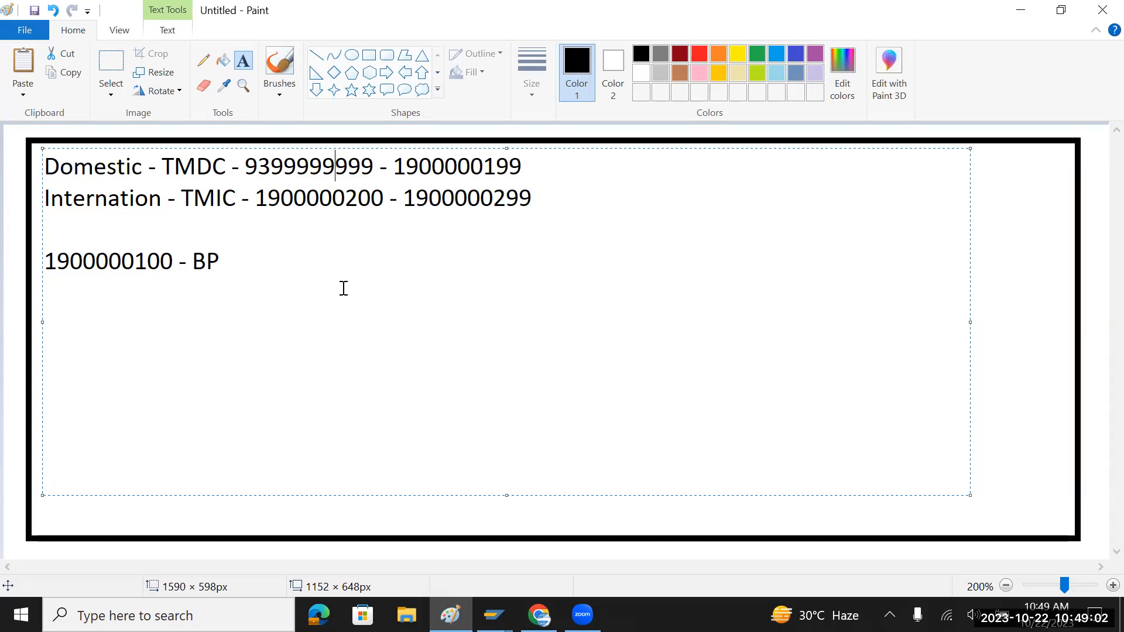
key("shift+Left")
key("shift+Left")
key("shift+Left")
key("shift+Left")
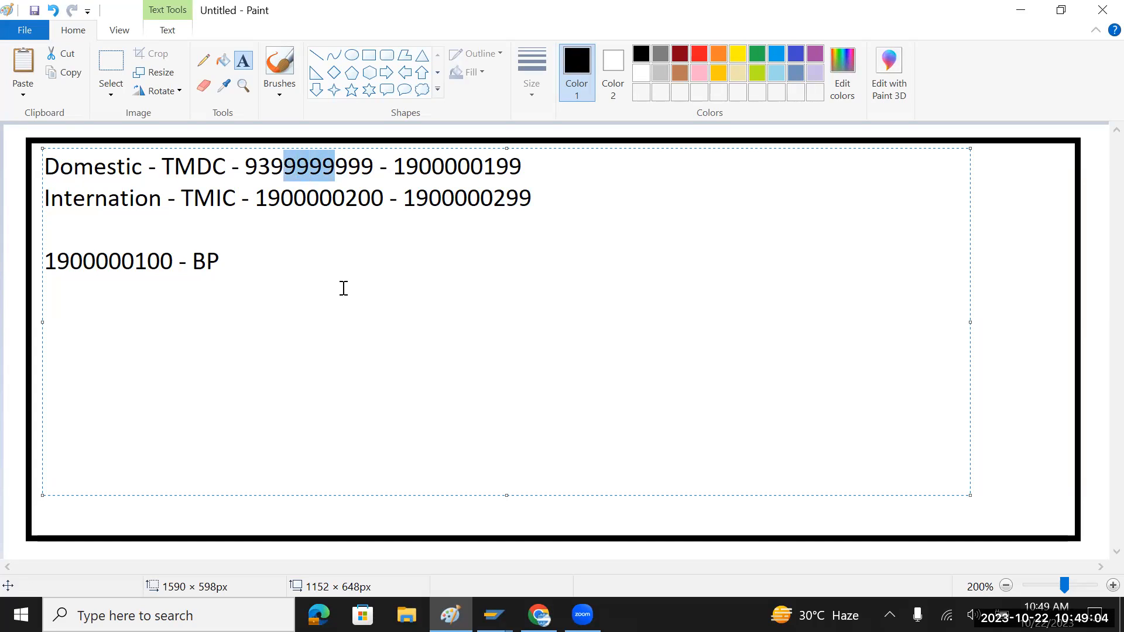
type("000")
key("Right")
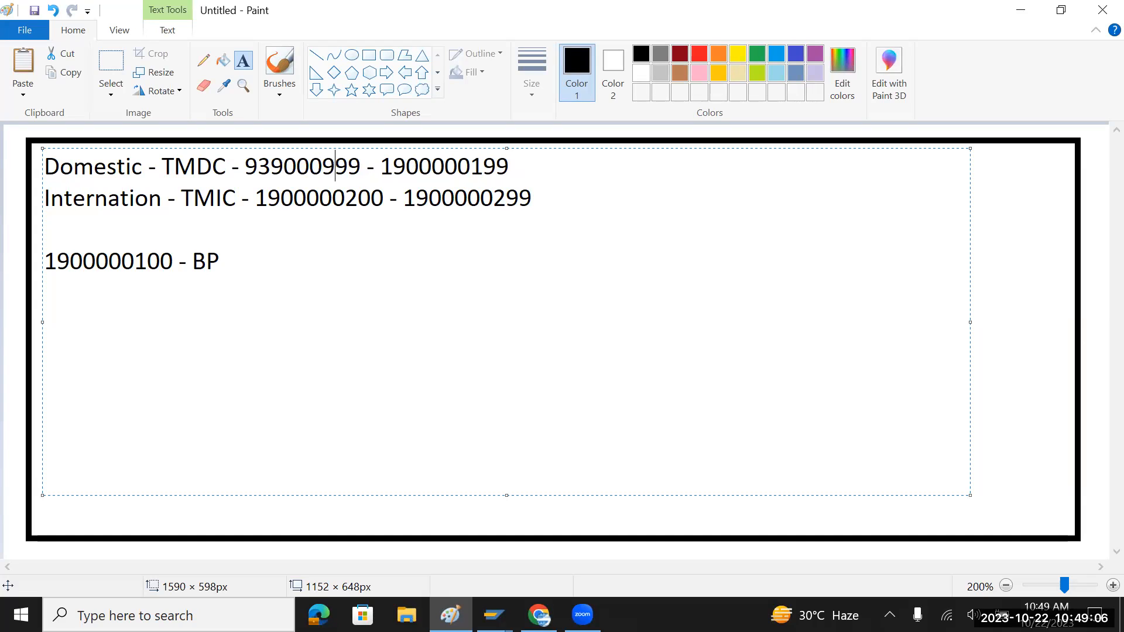
key("BackSpace")
type("1")
key("Right")
key("Right")
key("BackSpace")
key("BackSpace")
type("00")
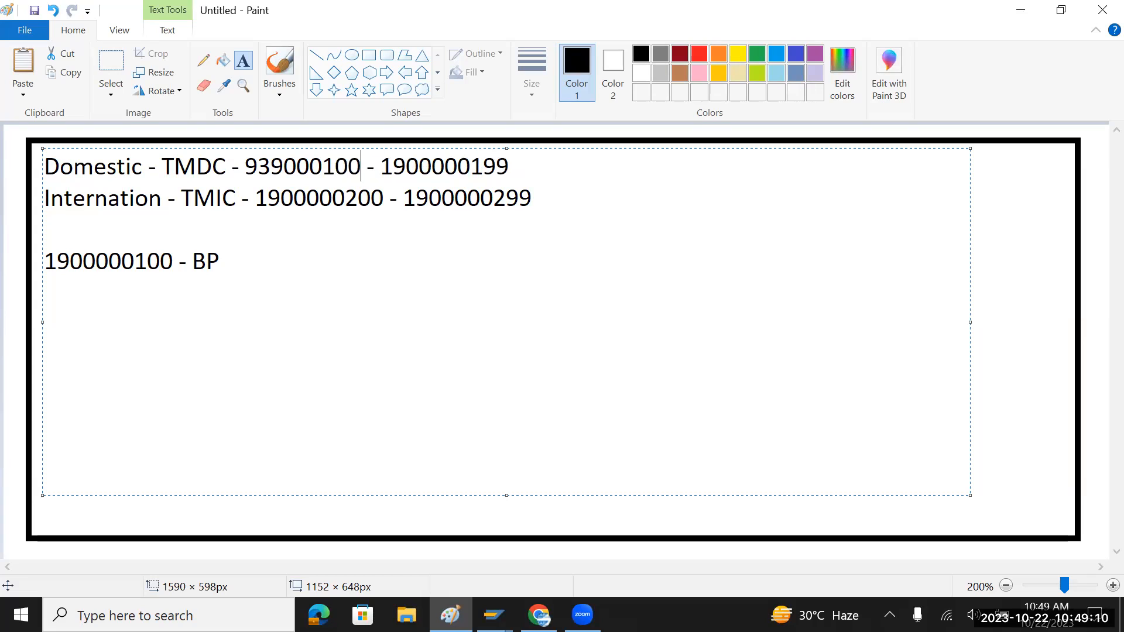
- Replace the TMDC end number with a copy of the TMDC start number 939000100
key("shift+Left")
key("shift+Left")
key("shift+Left")
key("shift+Left")
key("shift+Left")
key("shift+Left")
key("shift+Left")
key("shift+Left")
key("shift+Left")
key("ctrl+c")
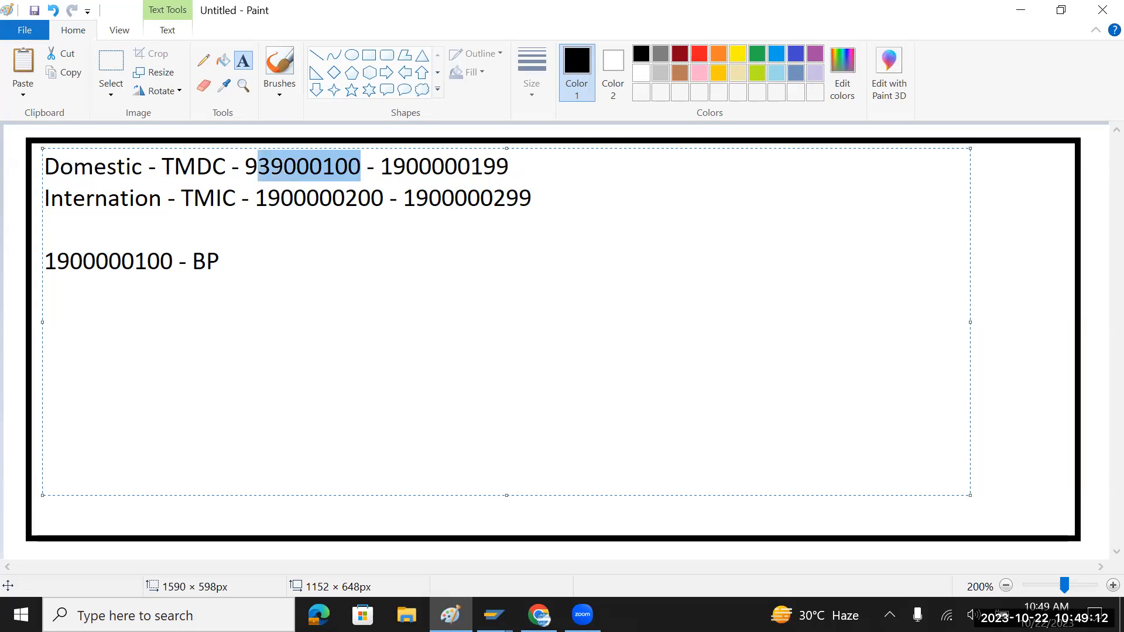
key("Right")
key("Right")
key("Right")
key("Right")
key("Right")
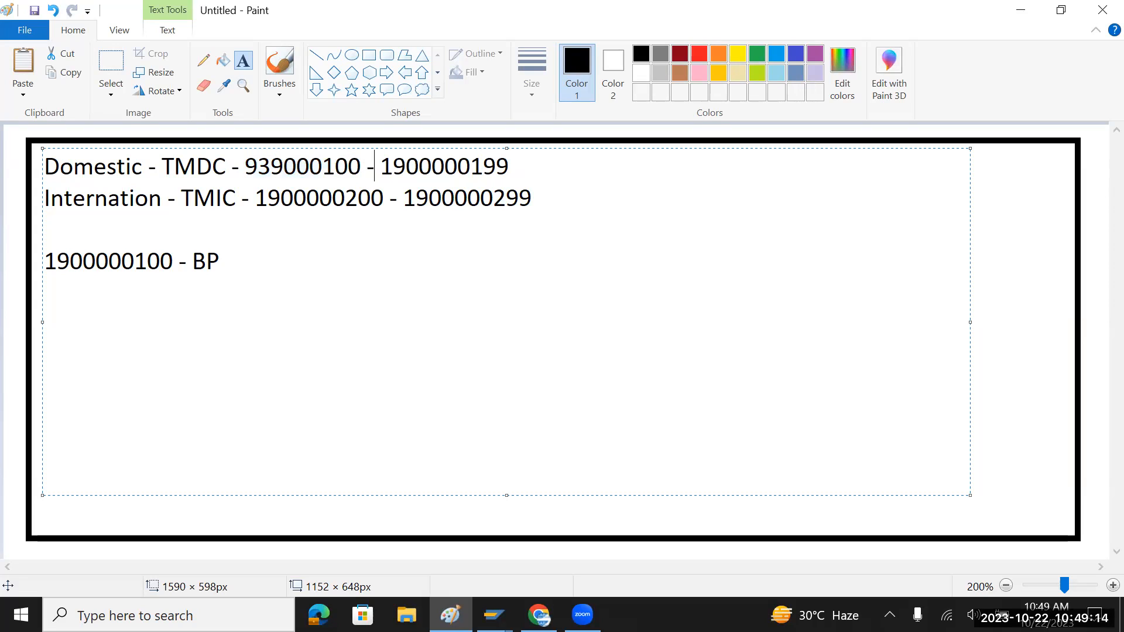
key("Left")
key("shift+Right")
key("shift+Right")
key("shift+Right")
key("shift+Right")
key("shift+Right")
key("shift+Right")
key("shift+Right")
key("shift+Right")
key("shift+Right")
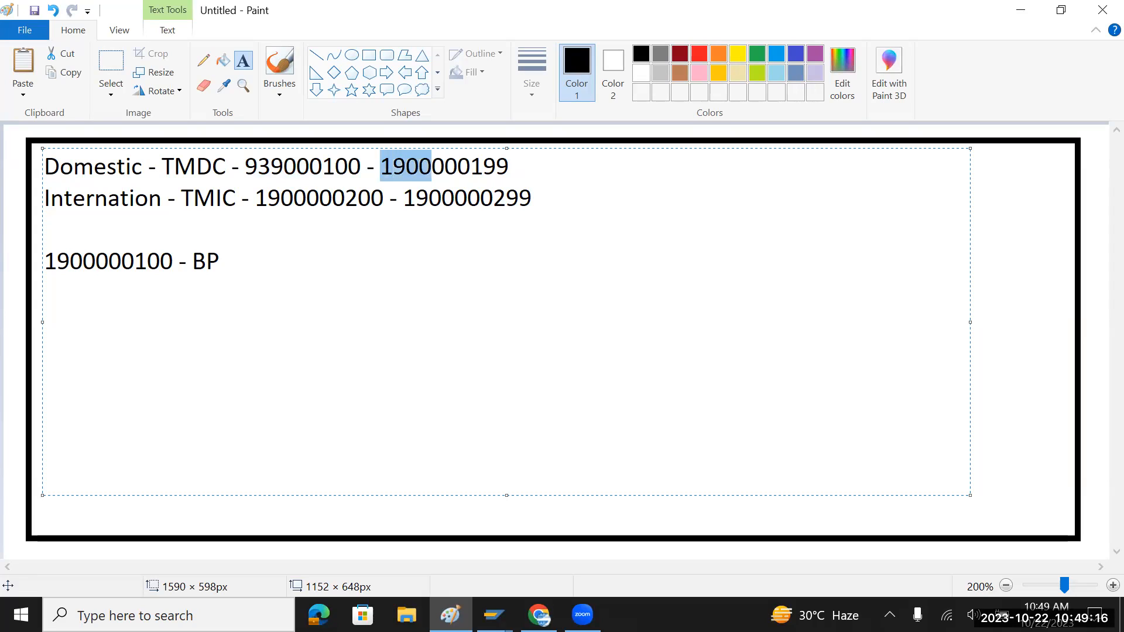
key("shift+Right")
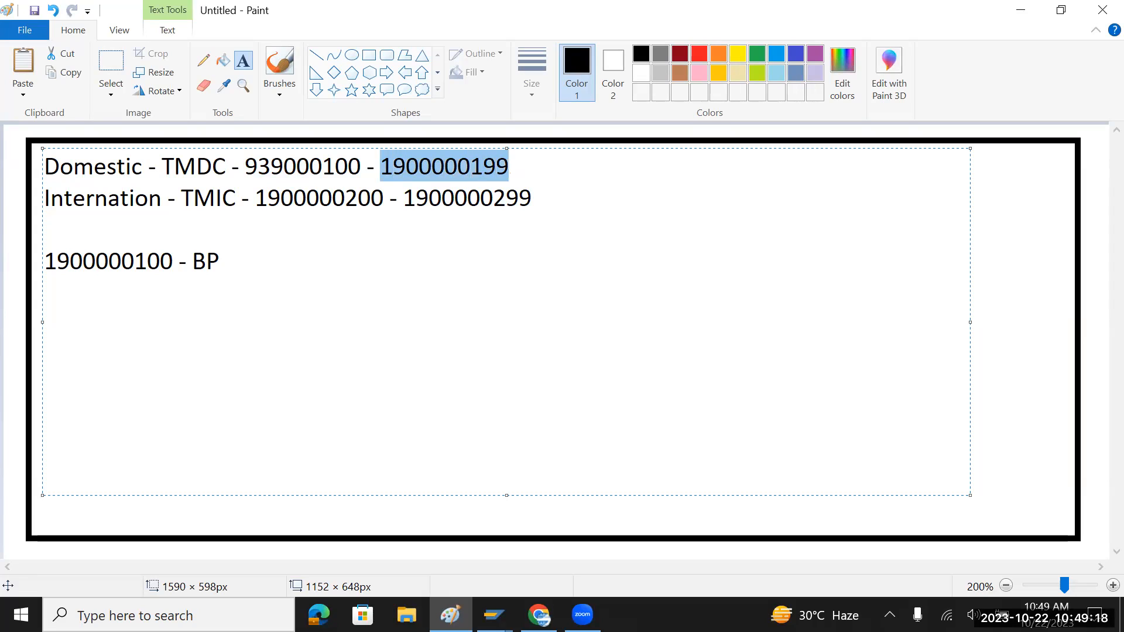
key("ctrl+v")
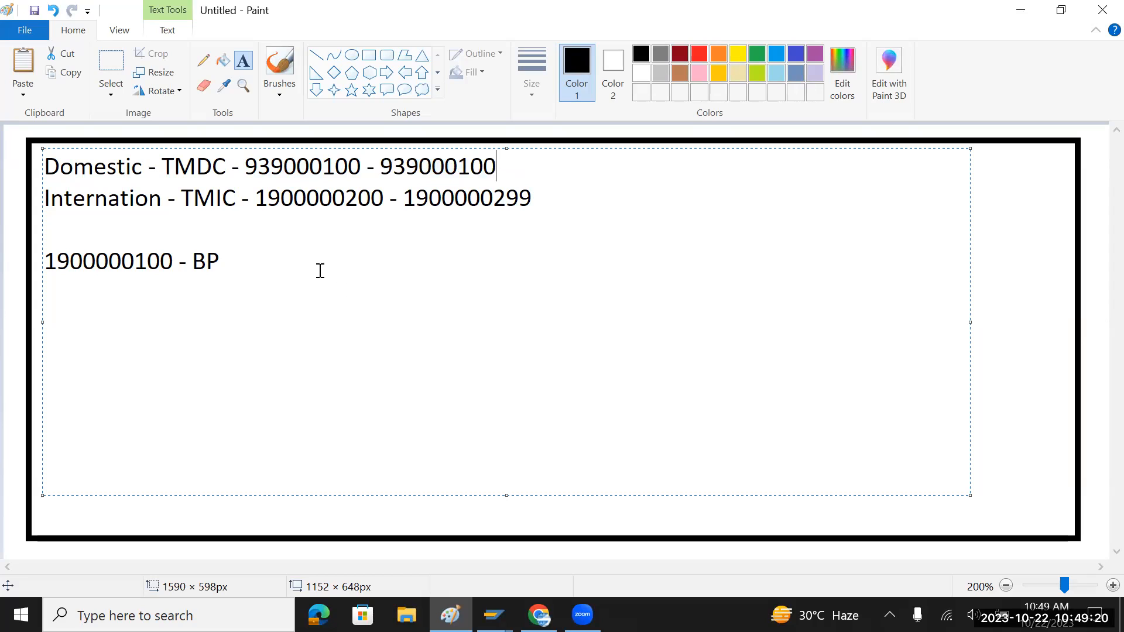
- Copy the TMDC start number 939000100 over both the TMIC start and end numbers, removing the trailing space
double_click(310, 165)
key("ctrl+c")
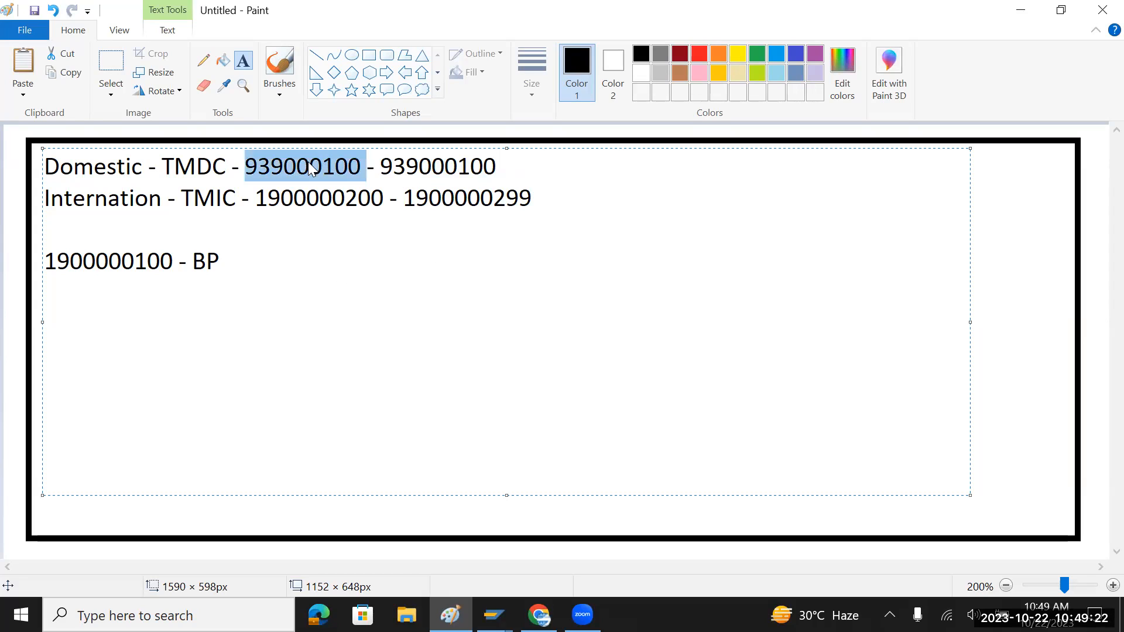
left_click_drag(383, 198, 256, 195)
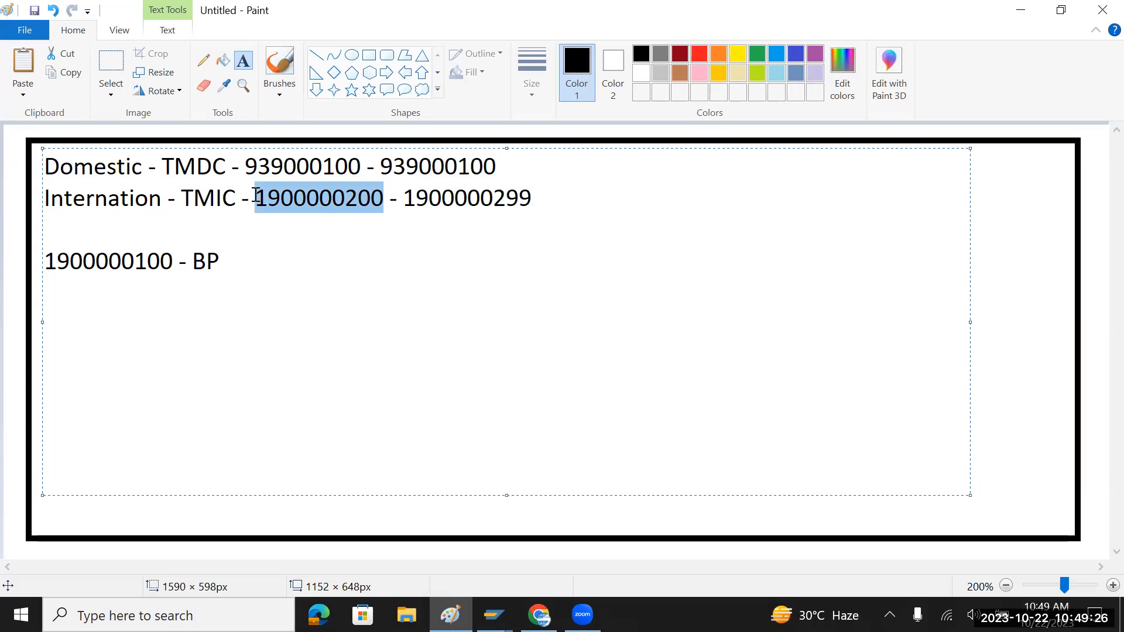
key("ctrl+v")
left_click(412, 196)
left_click_drag(411, 196, 522, 202)
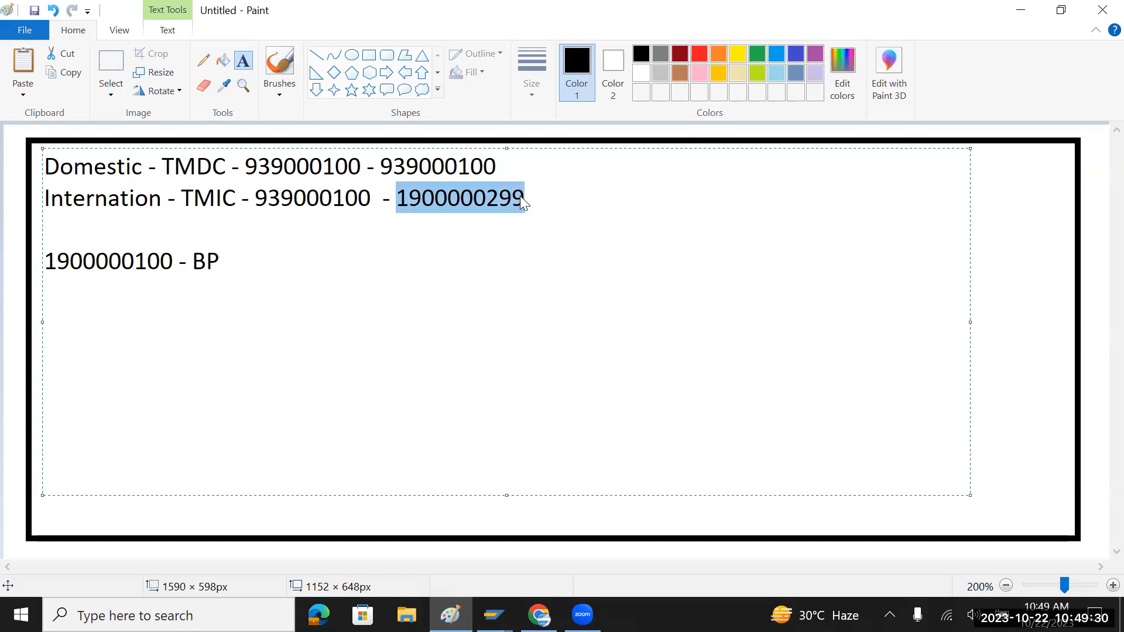
key("ctrl+v")
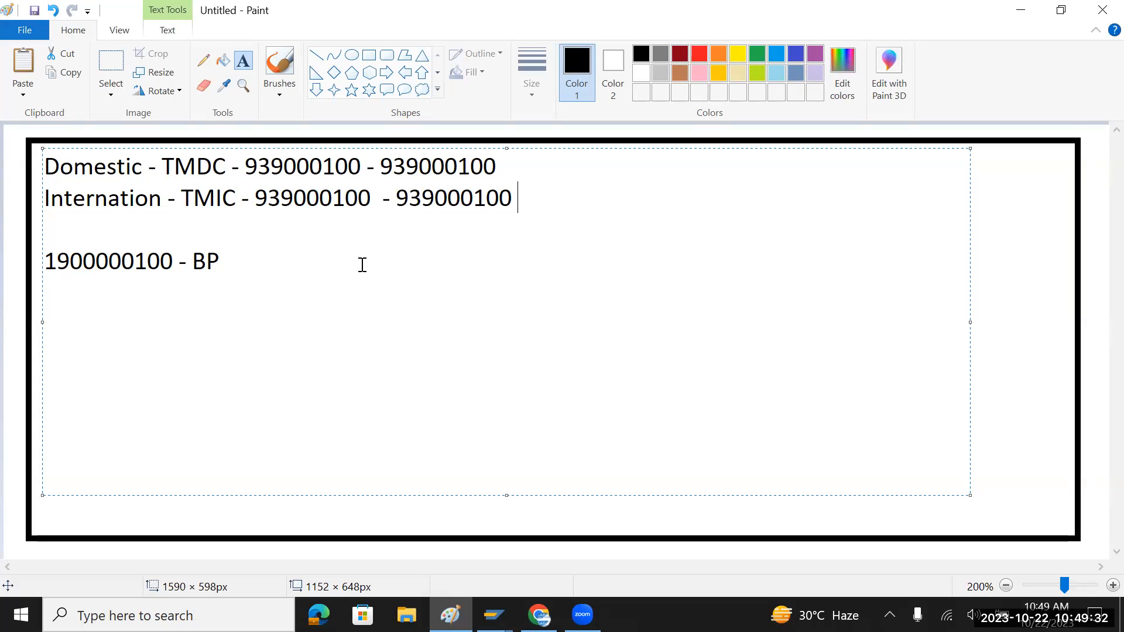
key("BackSpace")
- Switch to SAP, close the free interval lists of DEBITOR and BU_PARTNER, and leave the BU_PARTNER interval table
key("alt+Tab")
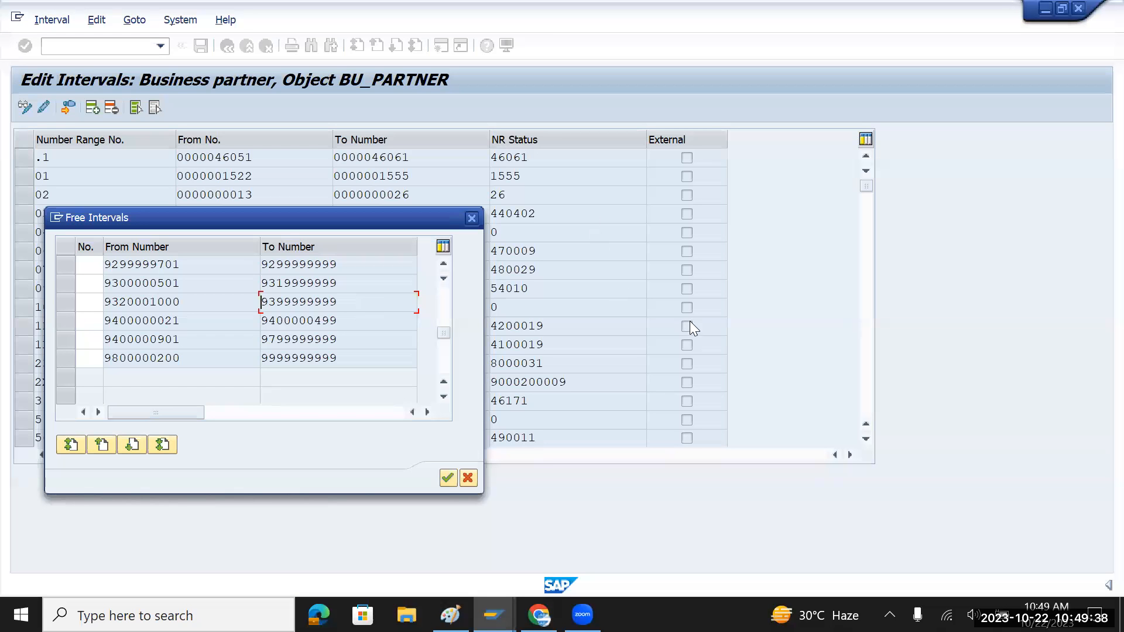
key("alt+Tab")
key("Tab")
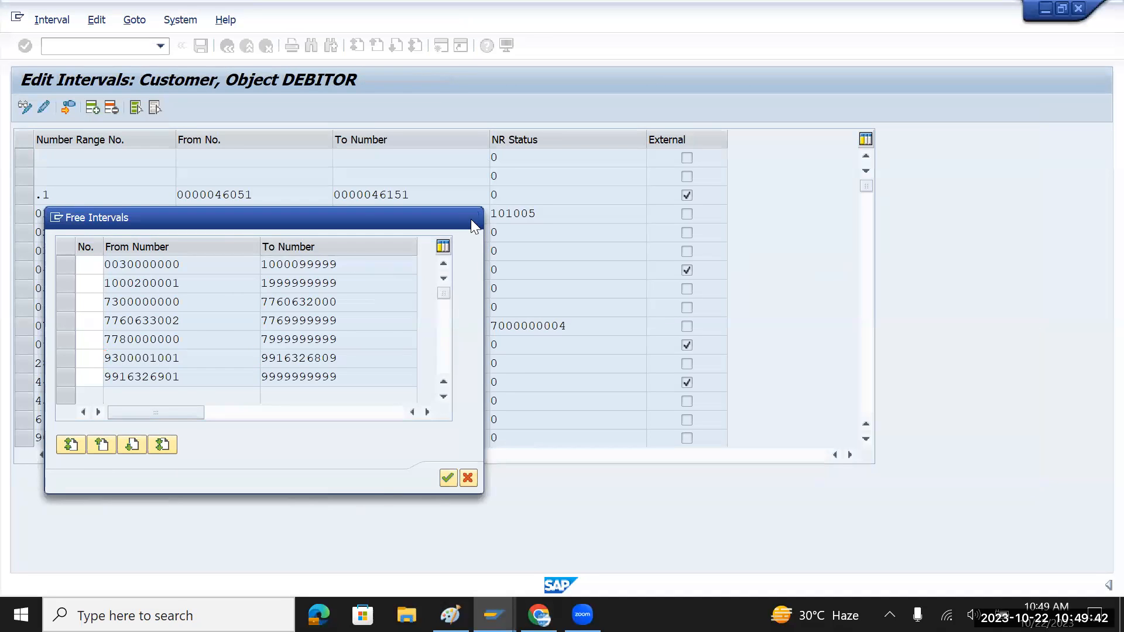
left_click(471, 218)
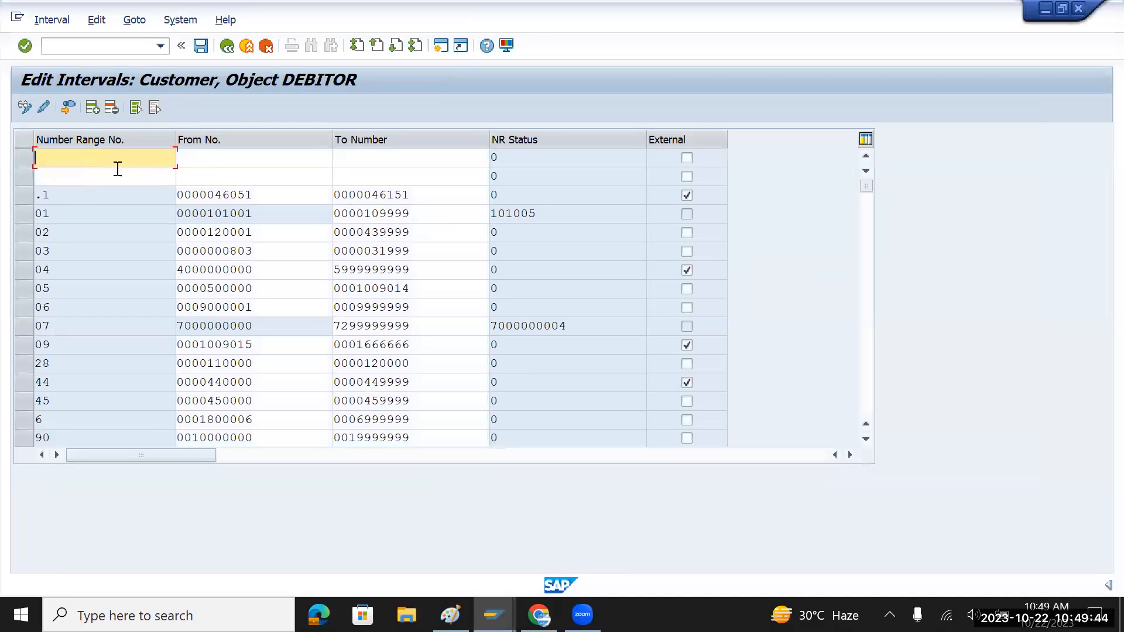
key("alt+Tab")
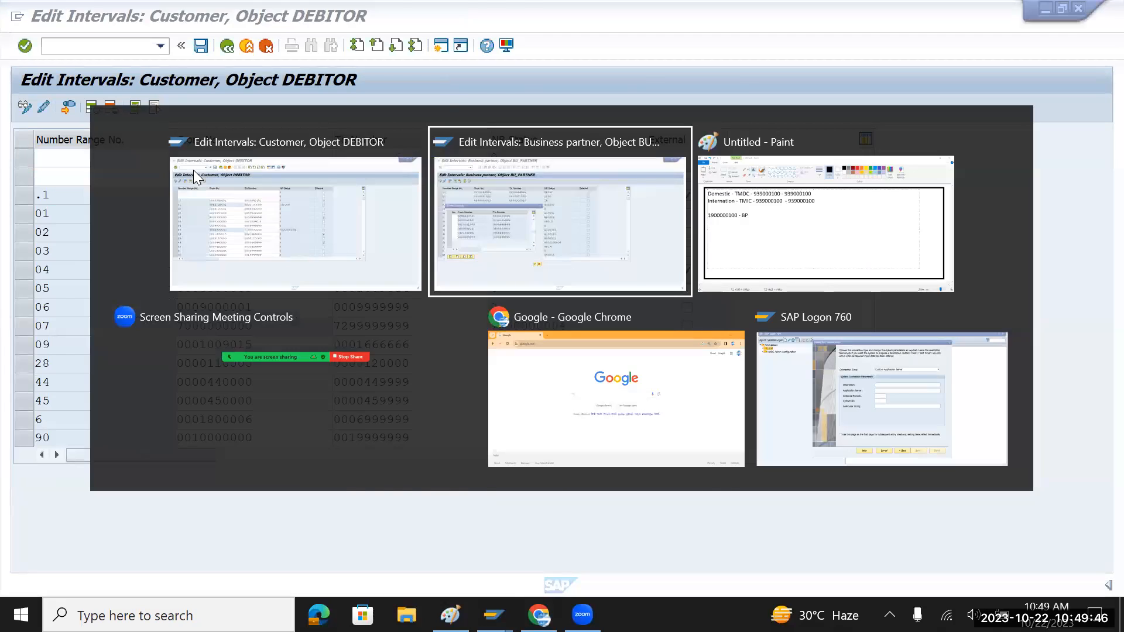
key("alt+Tab")
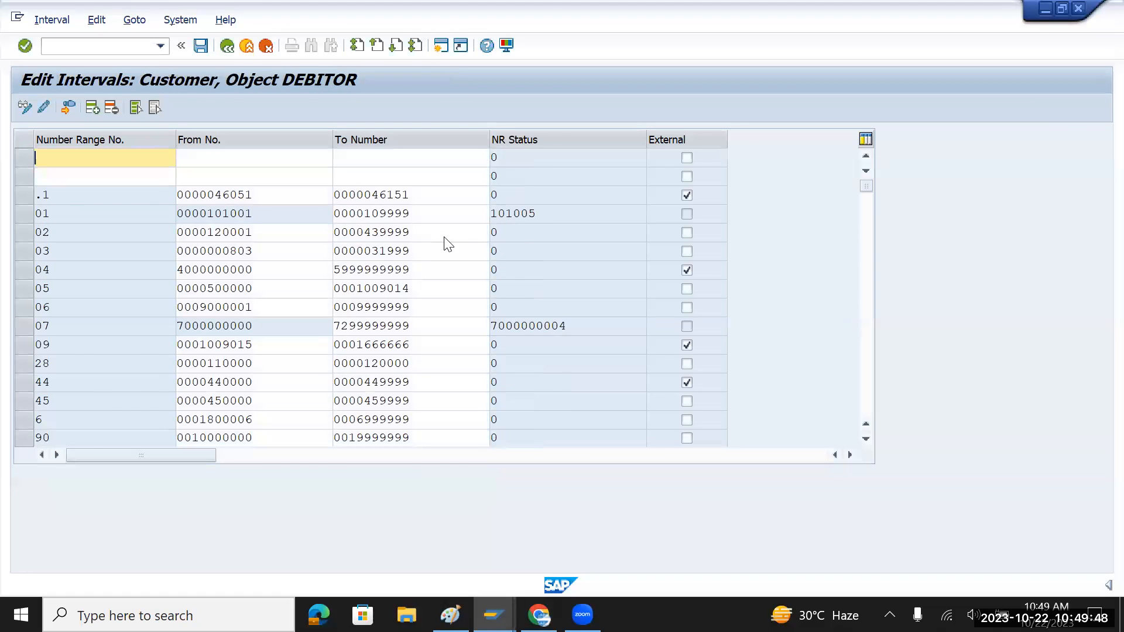
key("alt+Tab")
left_click(472, 218)
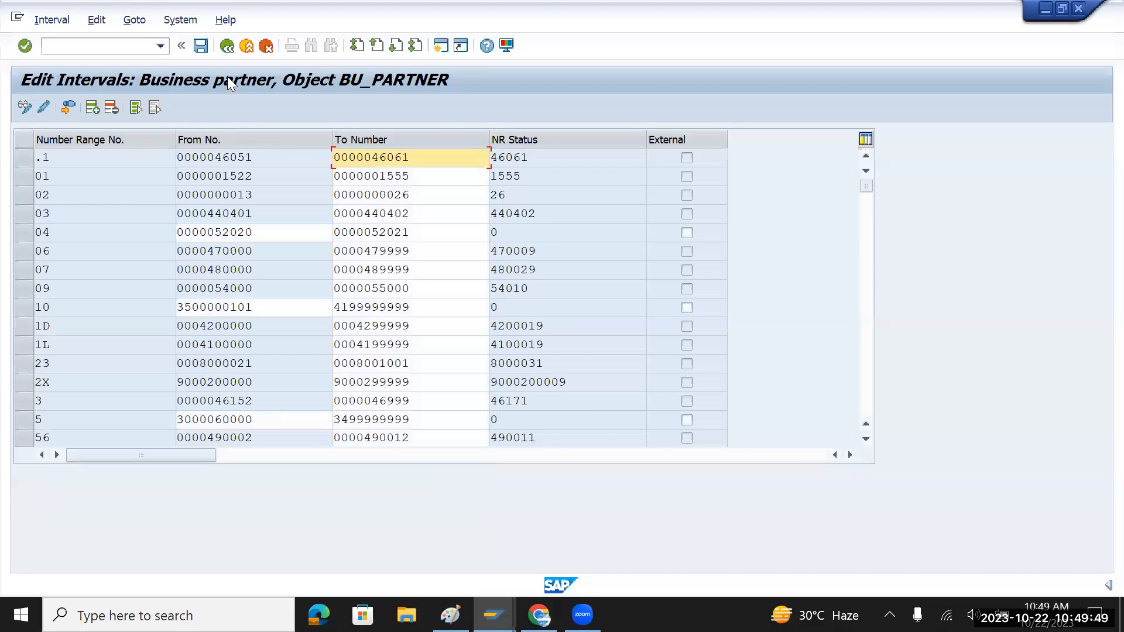
left_click(226, 46)
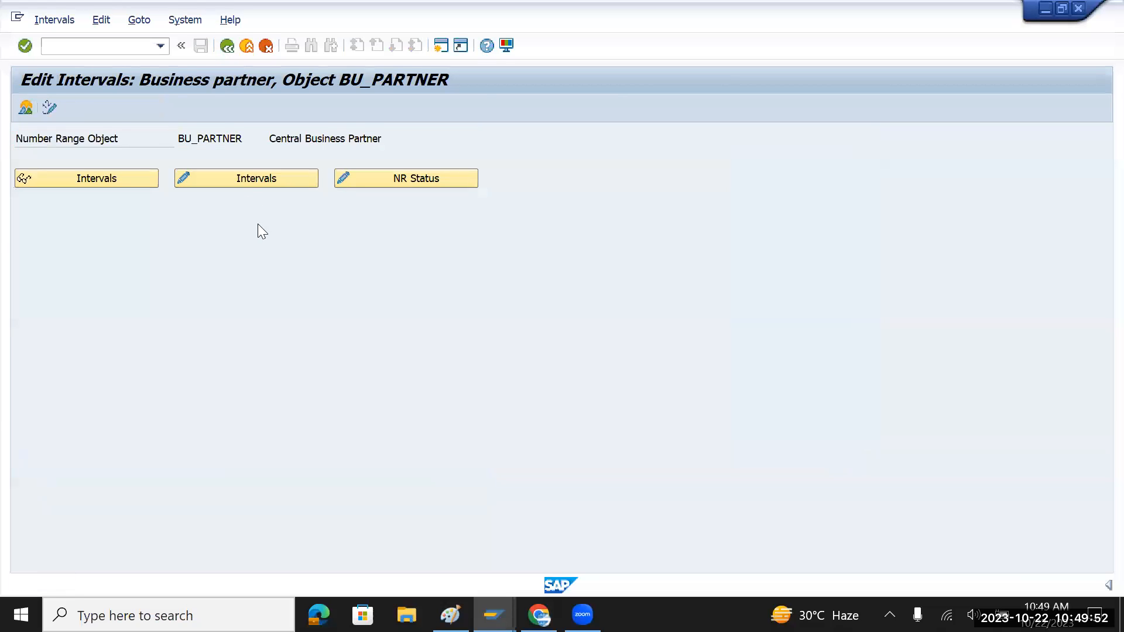
- In the DEBITOR intervals, enter number range T1 with From No. 939000100 copied from the TMDC start number in Paint
key("alt+Tab")
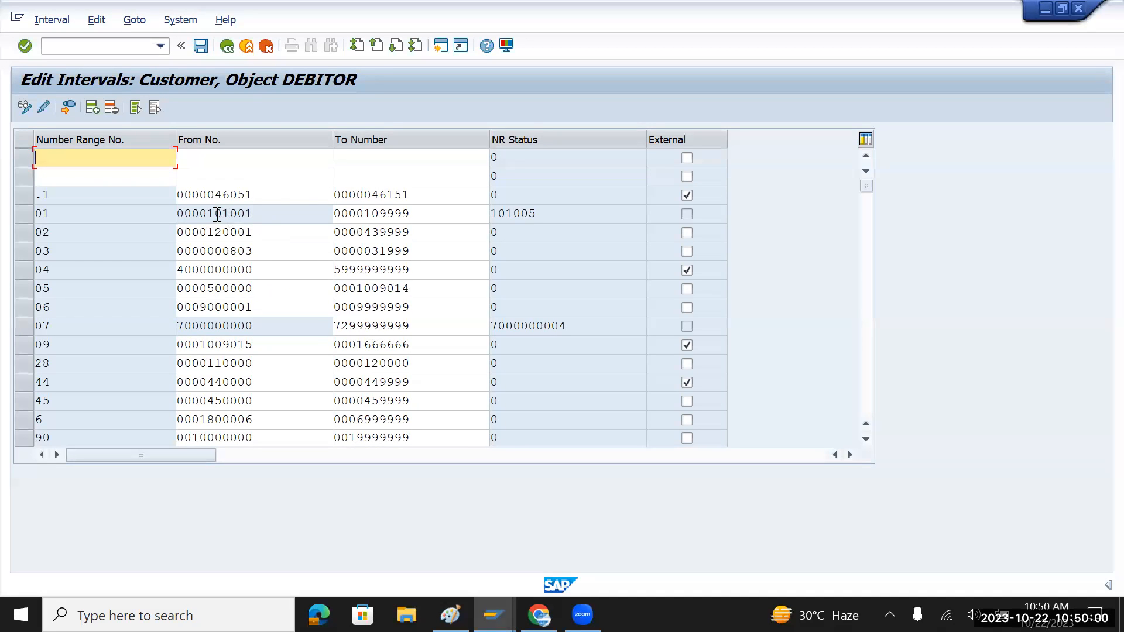
type("T1")
key("Tab")
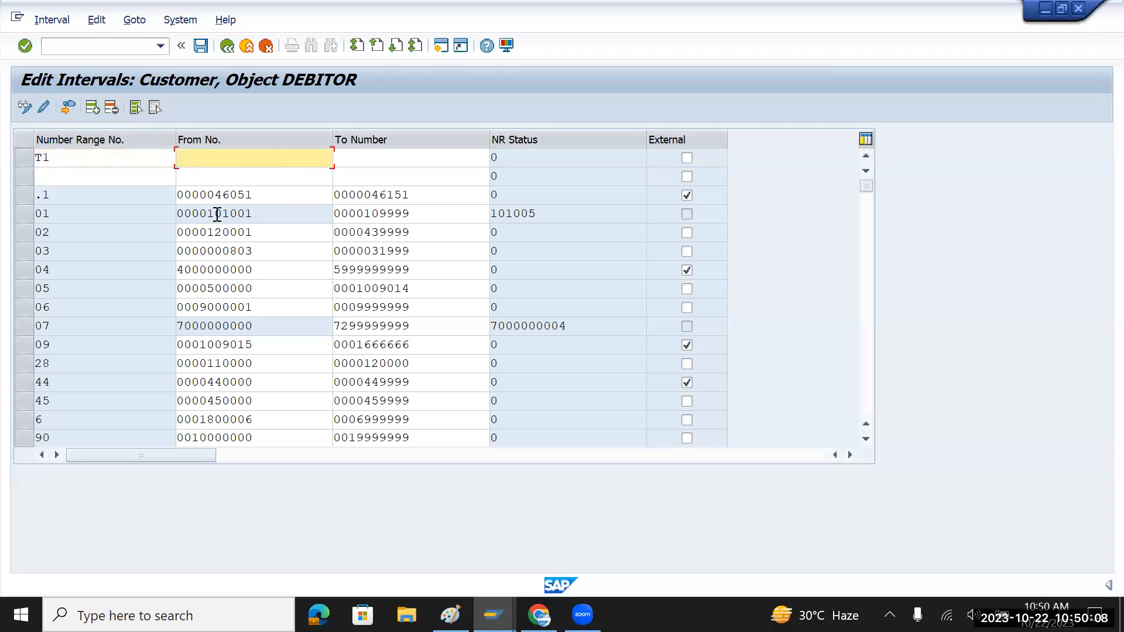
key("alt+Tab")
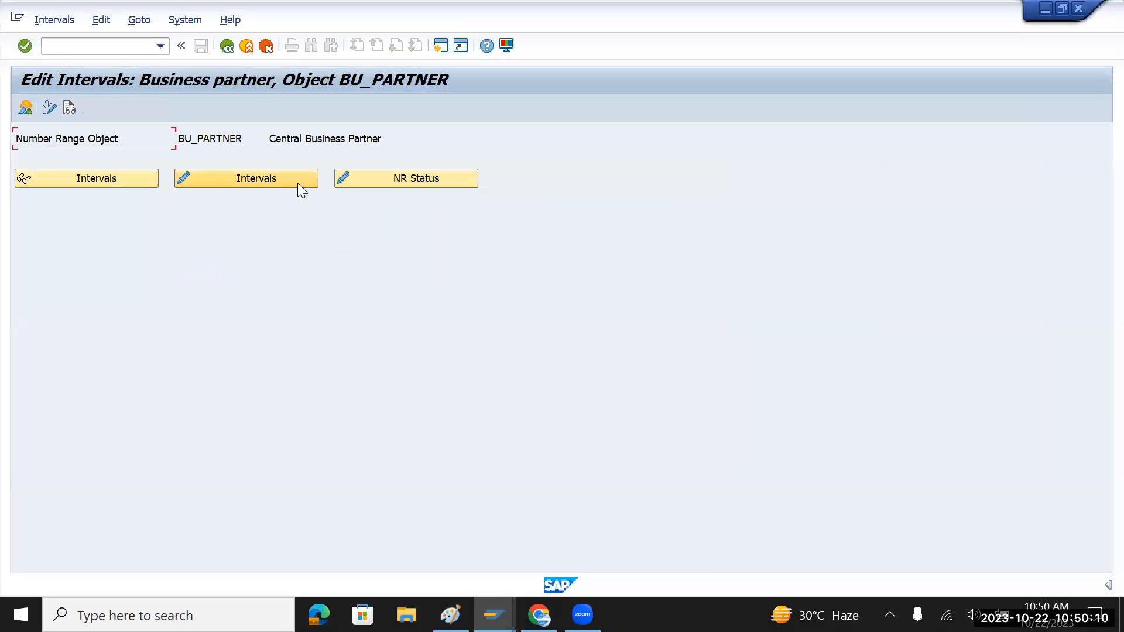
key("alt+Tab")
key("alt+Tab")
key("Tab")
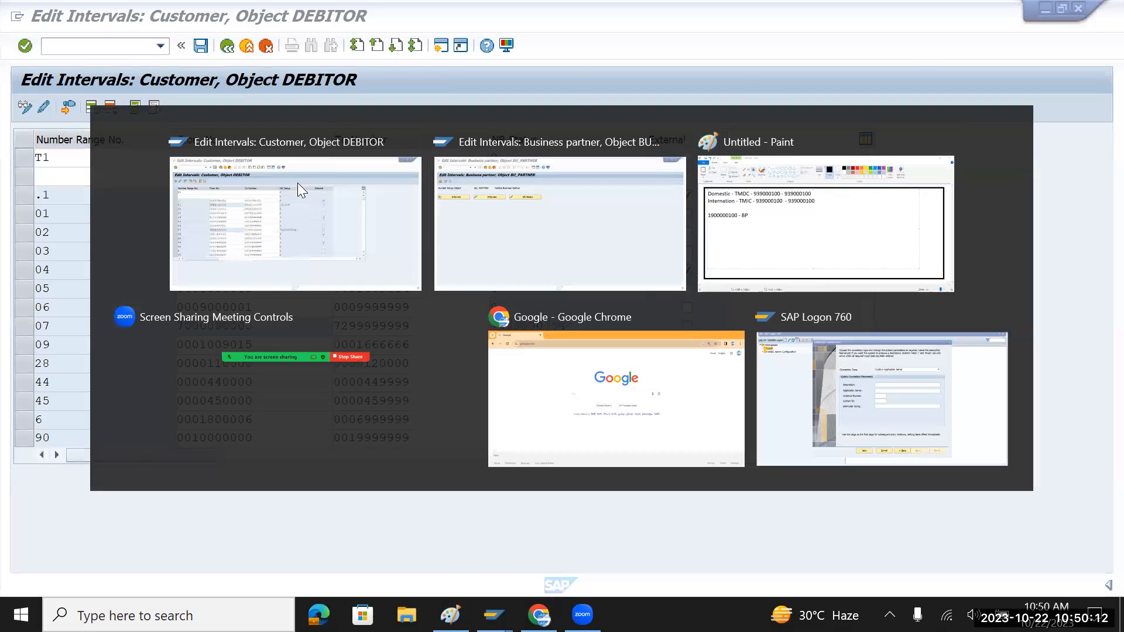
double_click(282, 170)
key("ctrl+c")
key("alt+Tab")
key("ctrl+v")
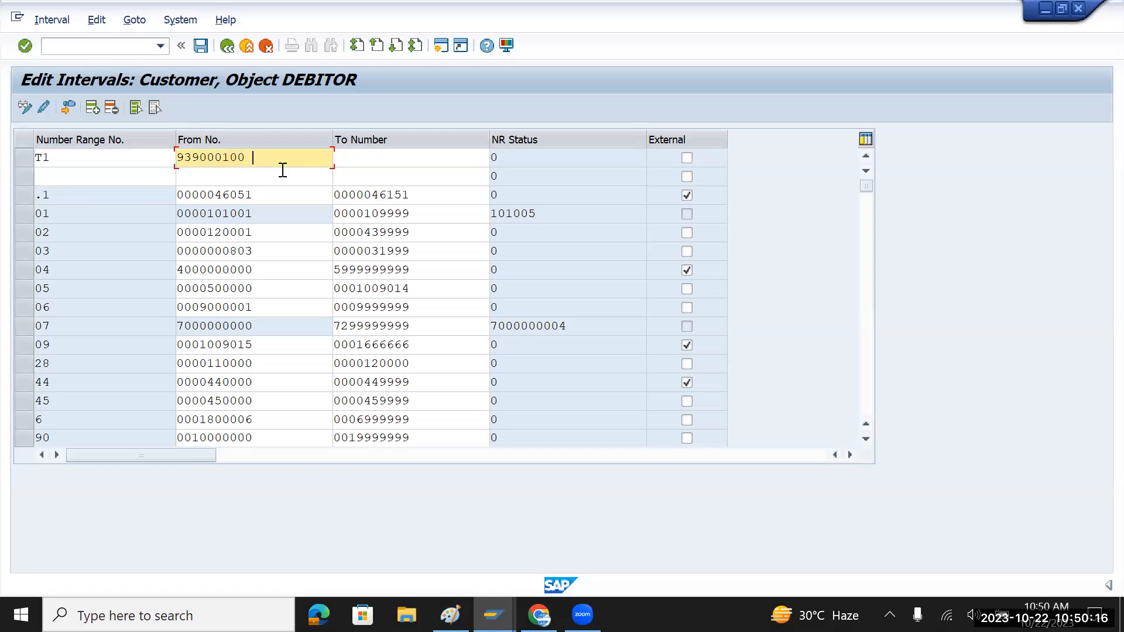
- Copy the TMDC end number 939000100 from Paint into the To Number of DEBITOR range T1
key("Tab")
key("alt+Tab")
double_click(412, 168)
key("ctrl+c")
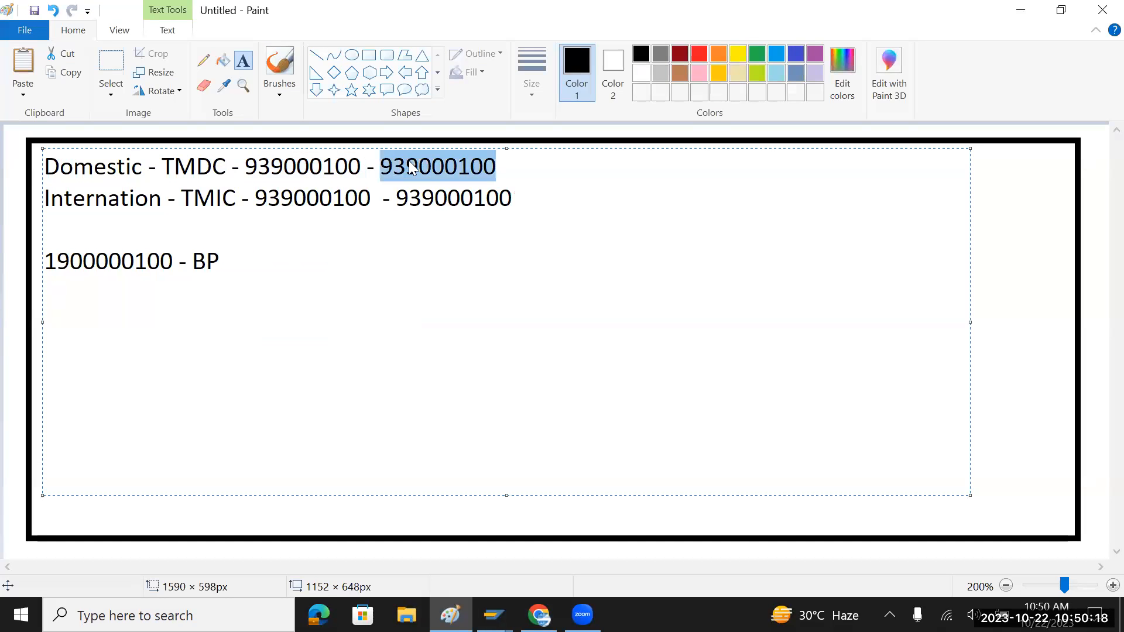
key("alt+Tab")
key("ctrl+v")
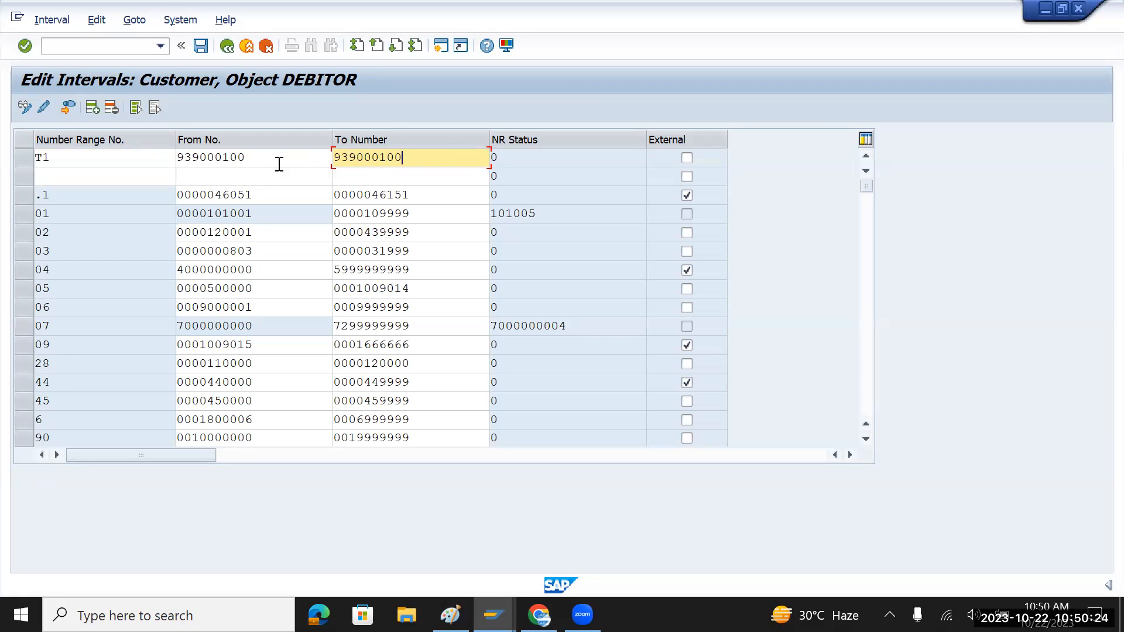
- Change both limits of range T1 to 939900100, mark it as external and try to save the intervals
left_click(206, 158)
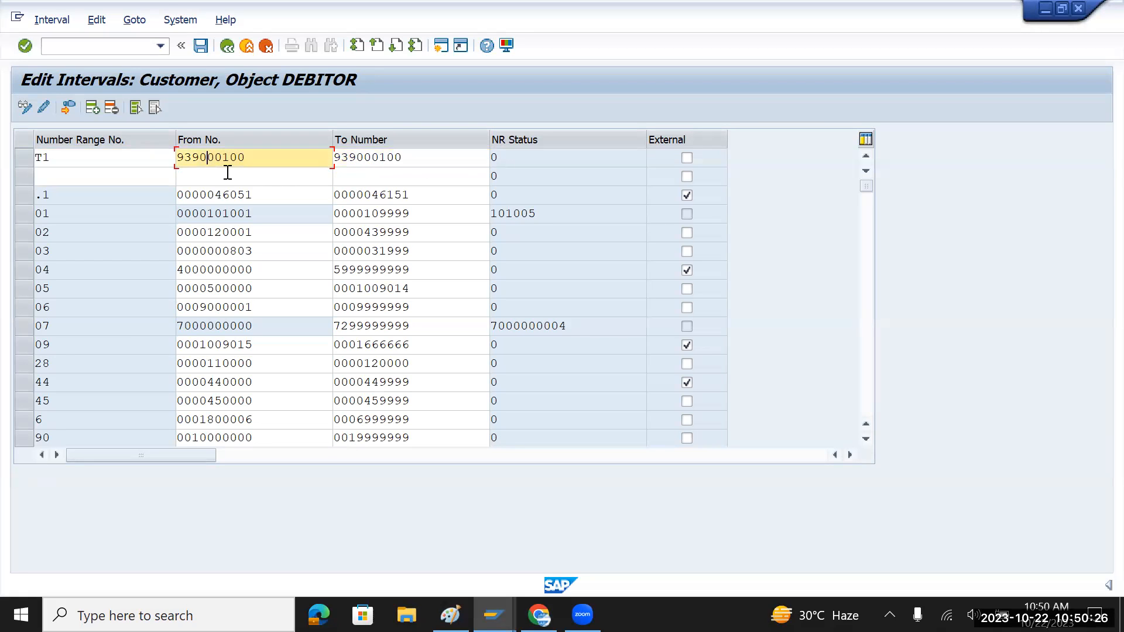
type("9")
left_click(357, 157)
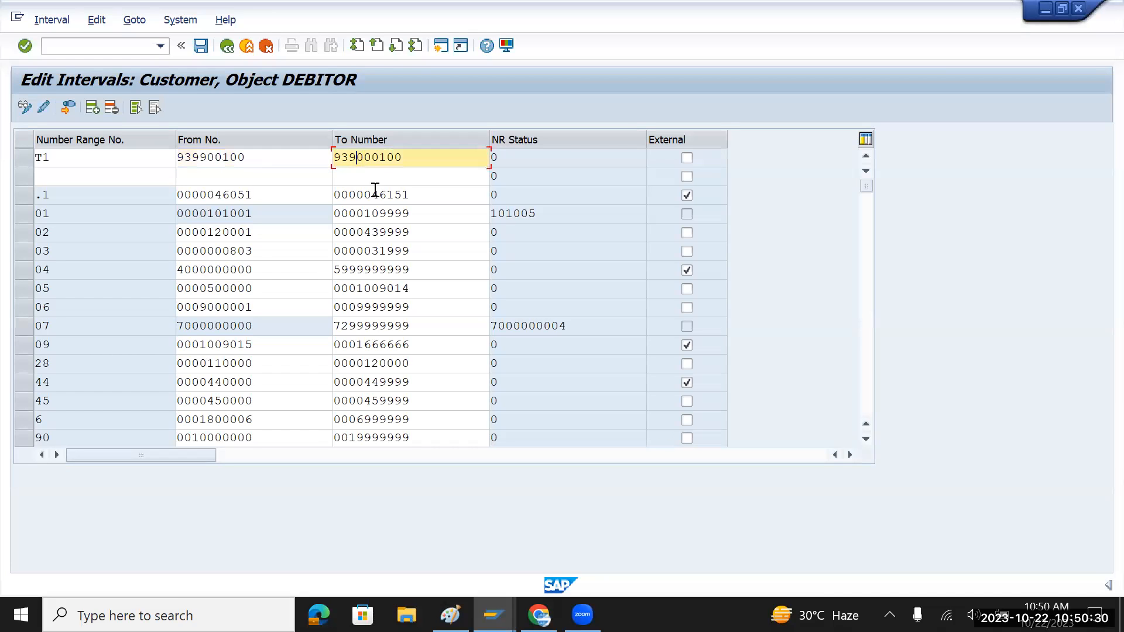
type("9")
left_click(687, 158)
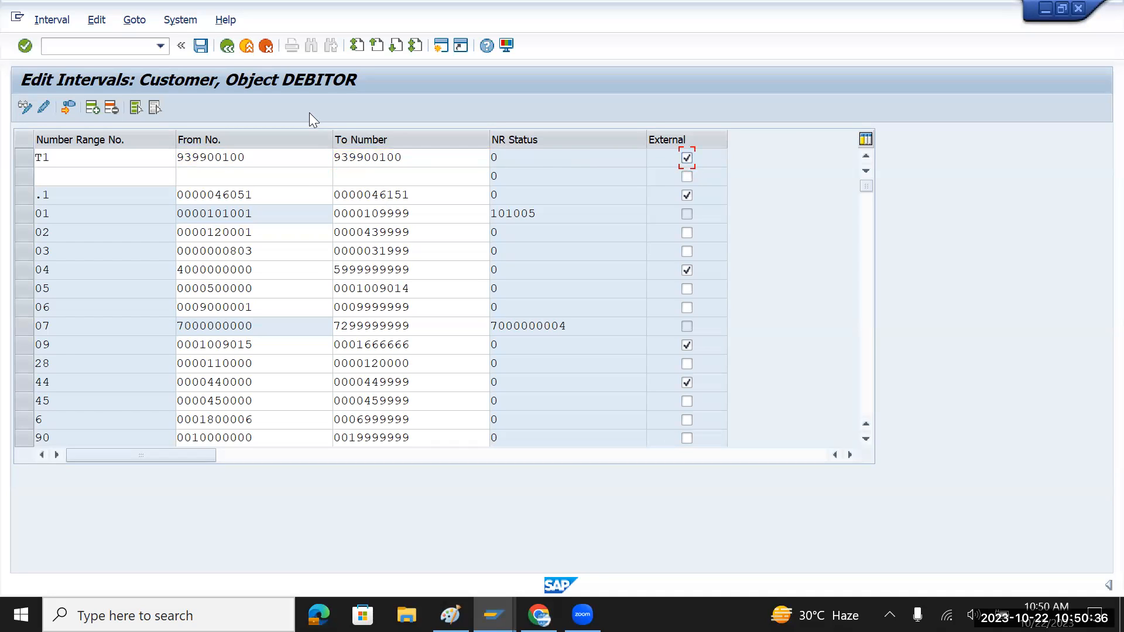
left_click(201, 47)
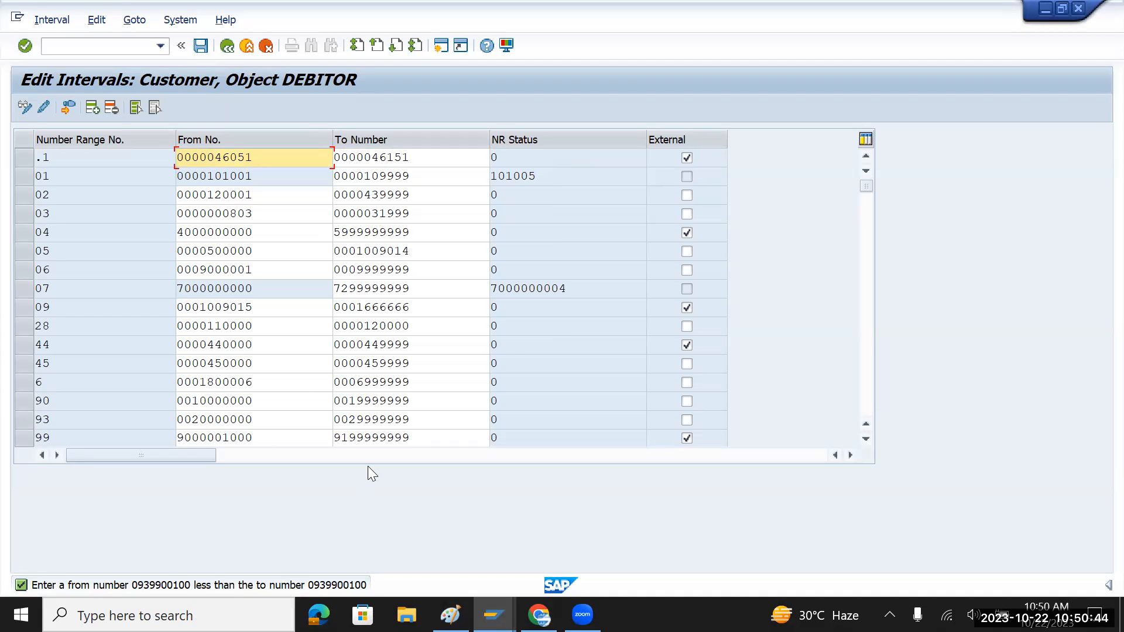
- Find range T1 in the DEBITOR intervals and replace the last two digits of its To Number with 99
scroll(368, 466, "down", 8)
scroll(368, 465, "down", 7)
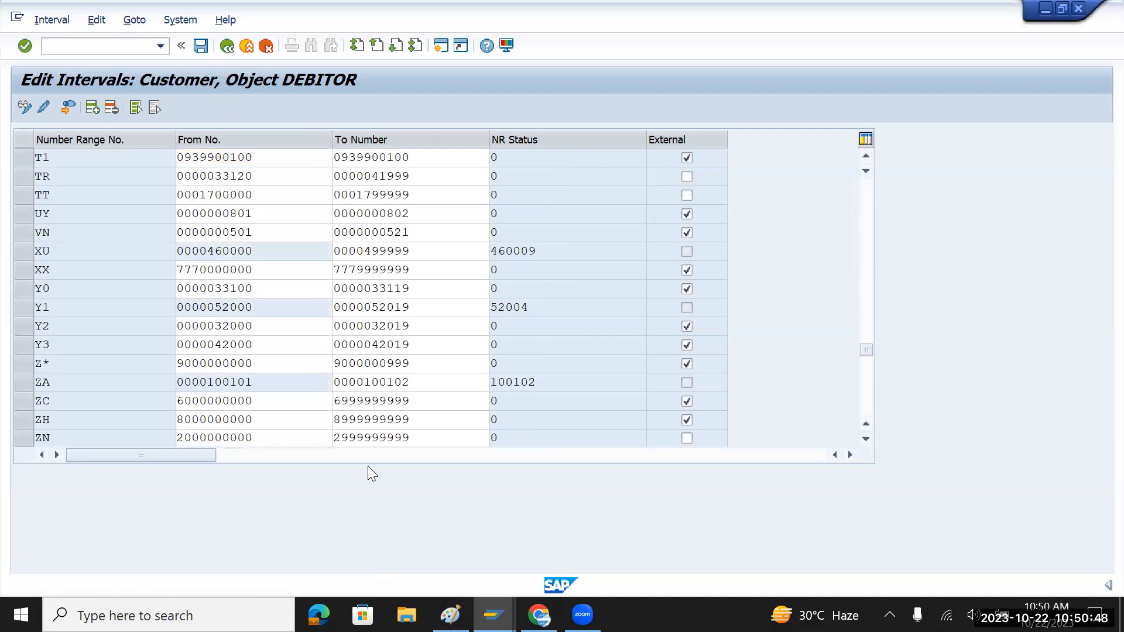
scroll(367, 466, "down", 1)
scroll(368, 466, "up", 1)
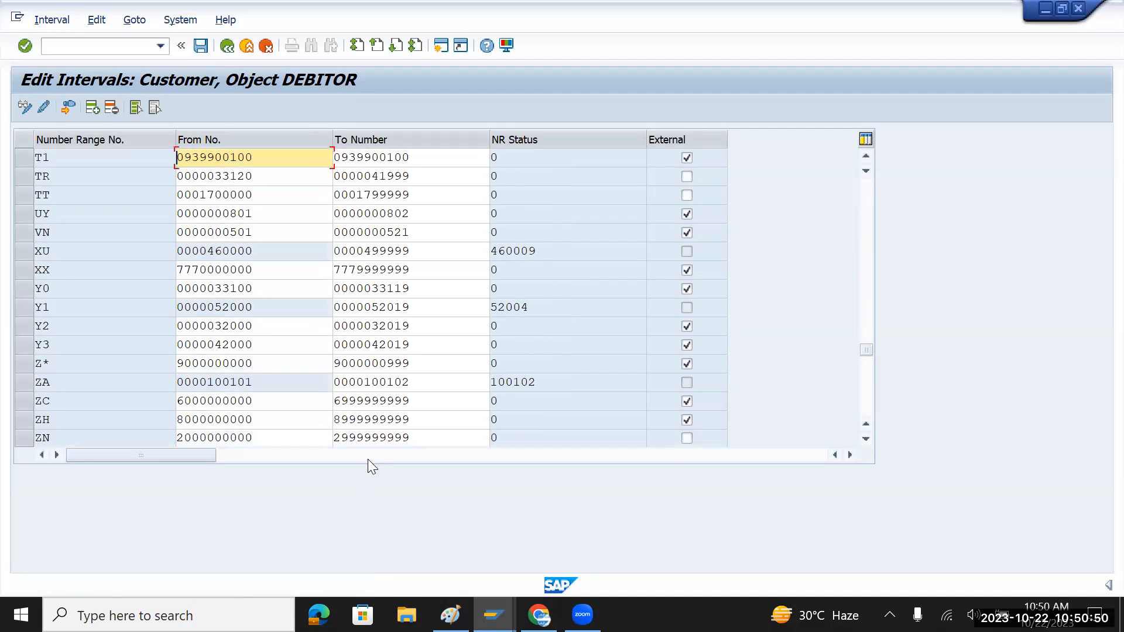
scroll(373, 415, "up", 1)
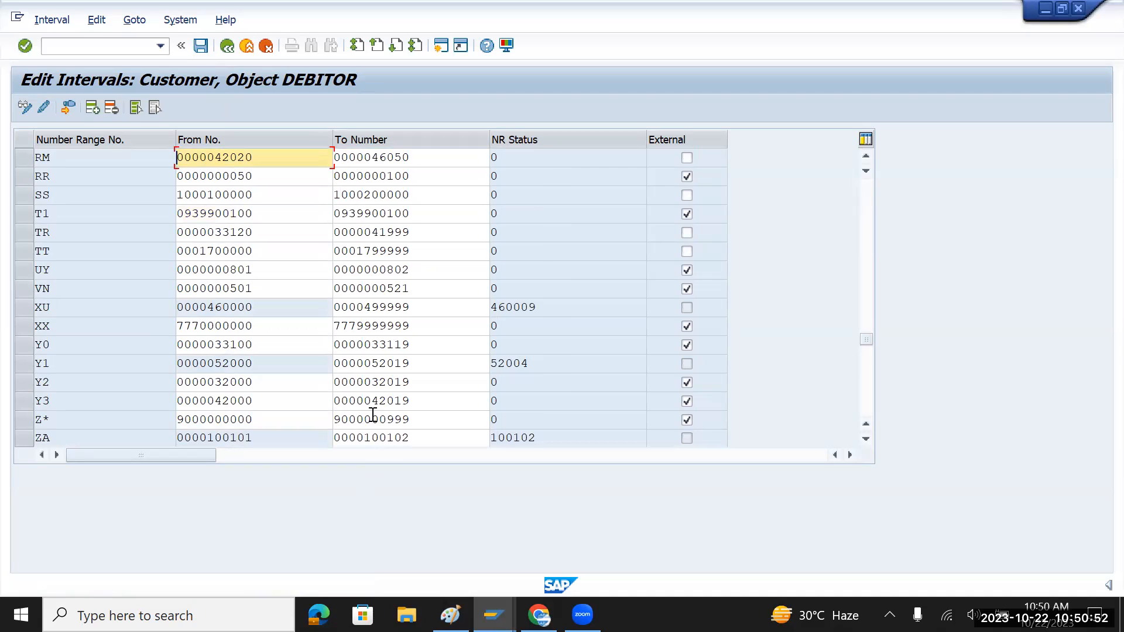
left_click(282, 213)
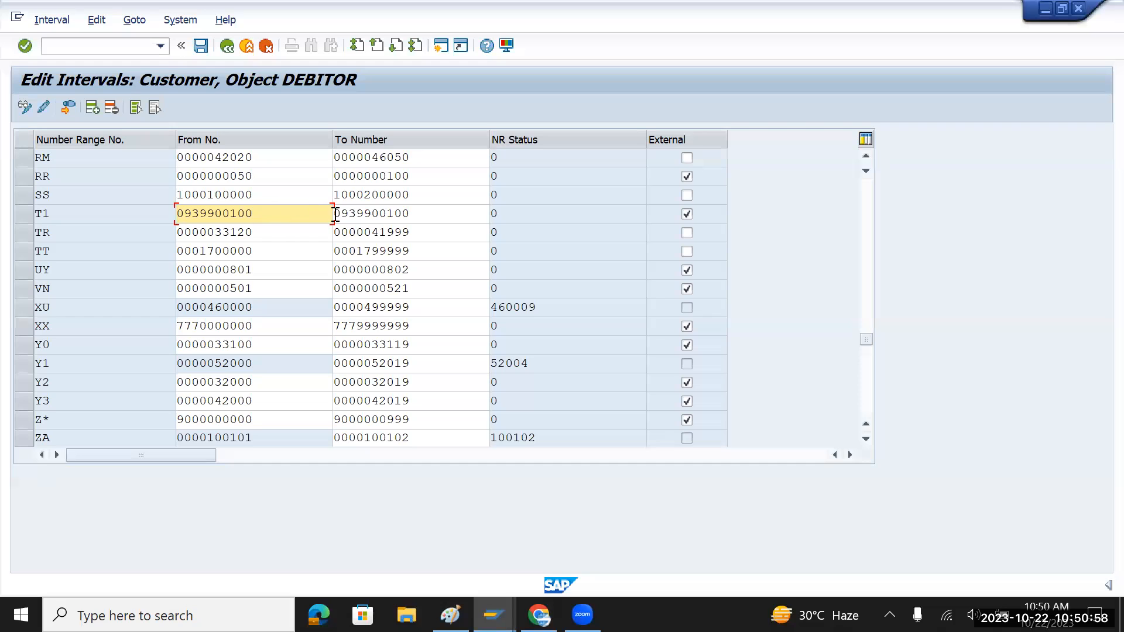
left_click(357, 214)
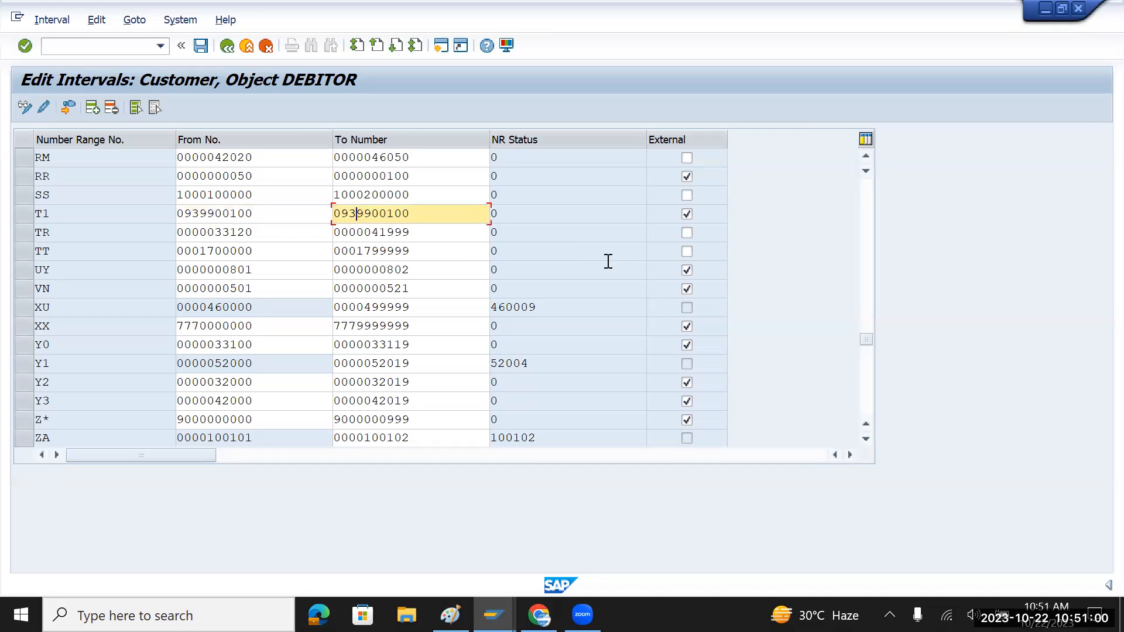
left_click(395, 214)
type("99")
- Switch to the BU_PARTNER number range object and open its intervals for editing
key("alt+Tab")
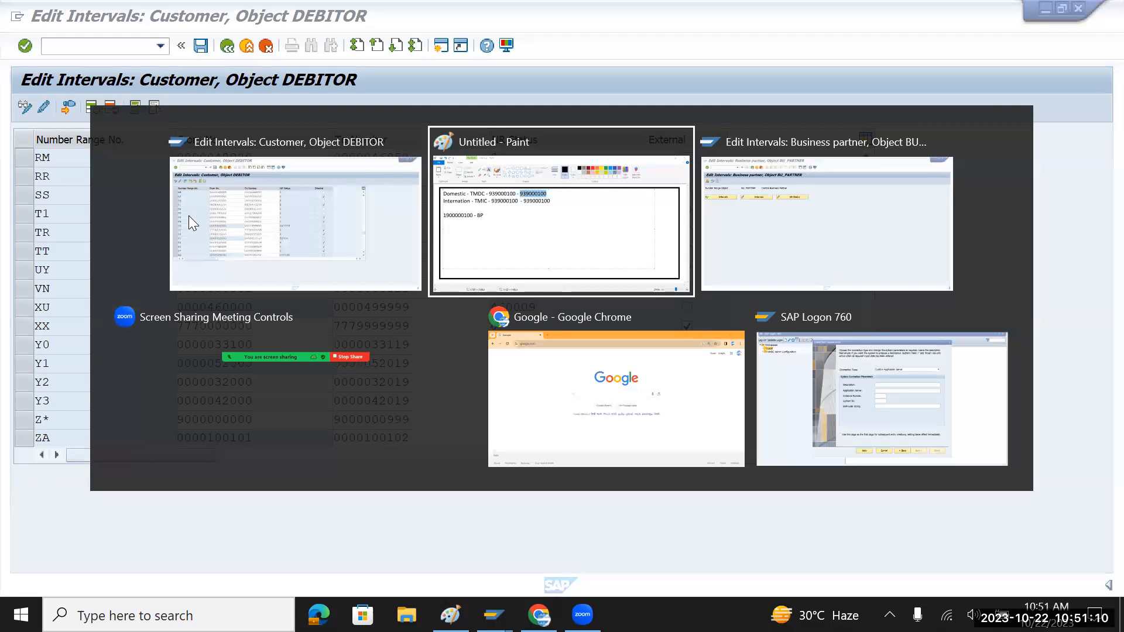
key("alt+Tab")
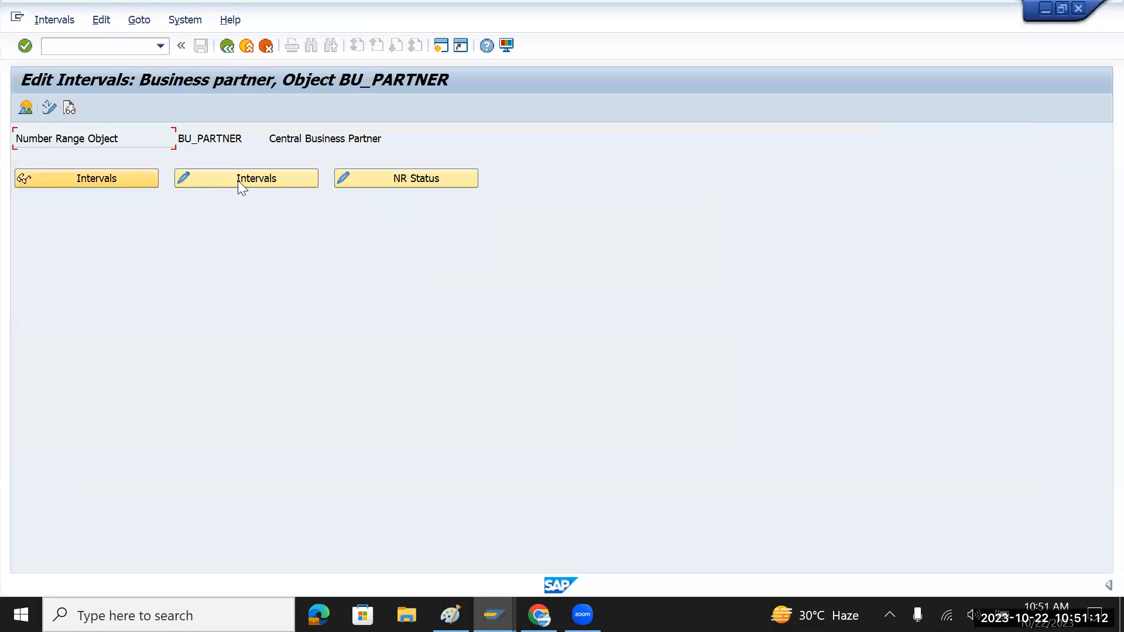
left_click(242, 178)
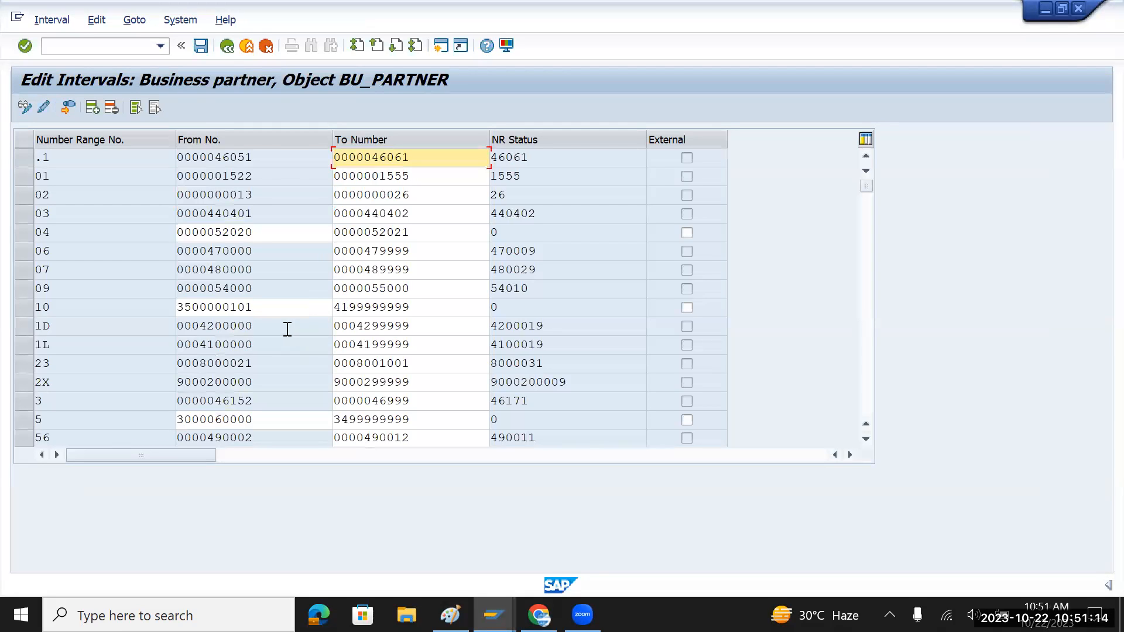
left_click(66, 107)
left_click(524, 517)
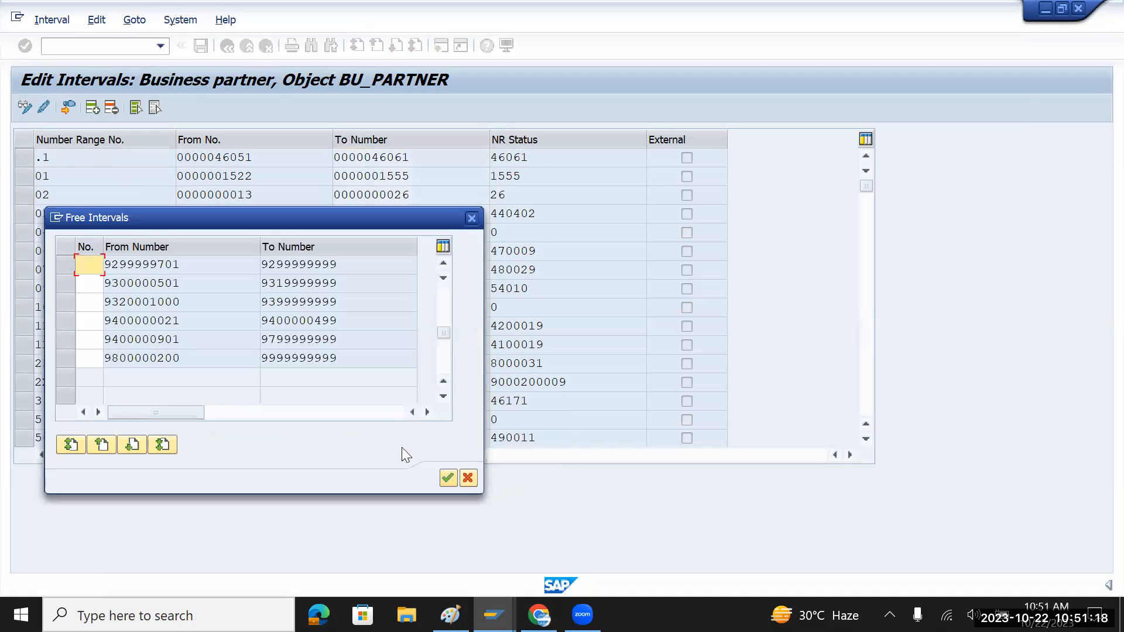
left_click_drag(193, 303, 48, 309)
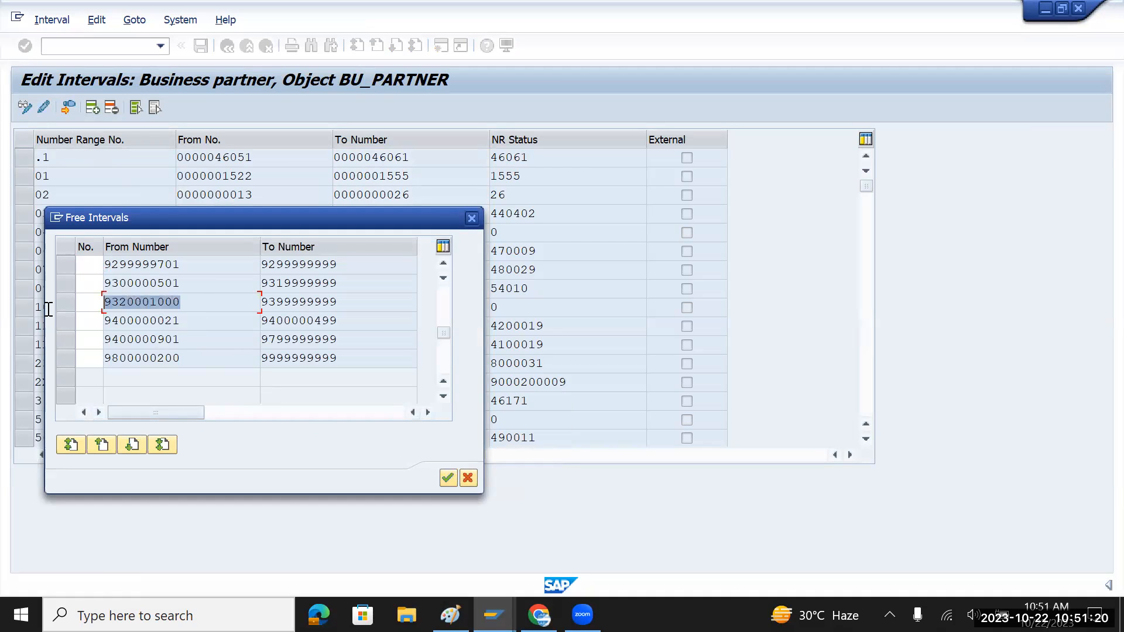
key("ctrl+c")
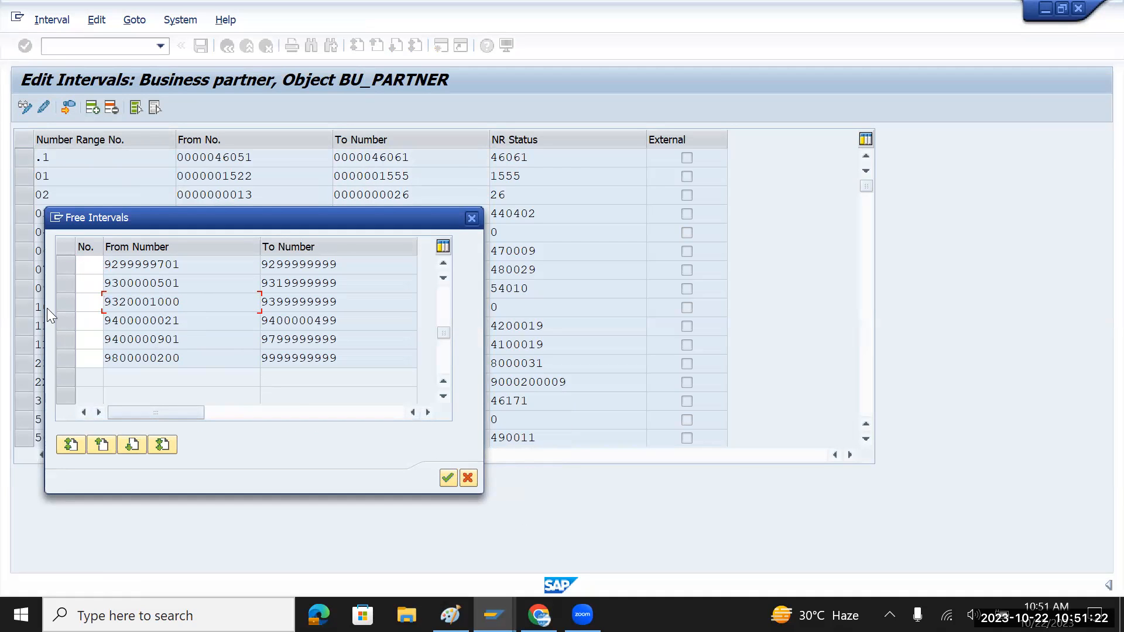
key("alt+Tab")
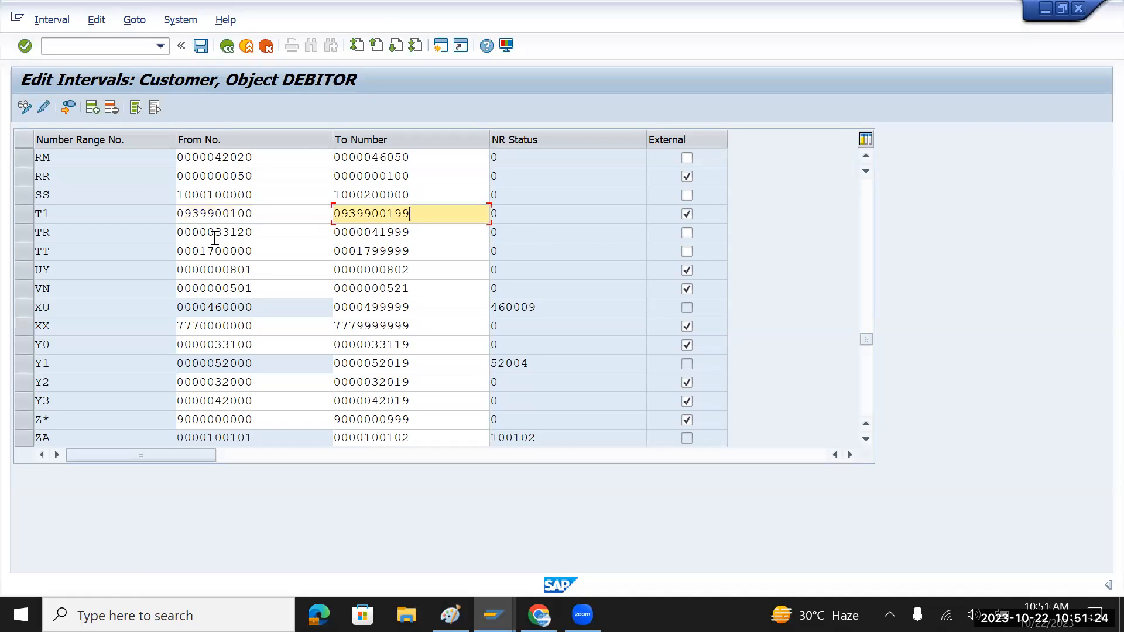
left_click(183, 214)
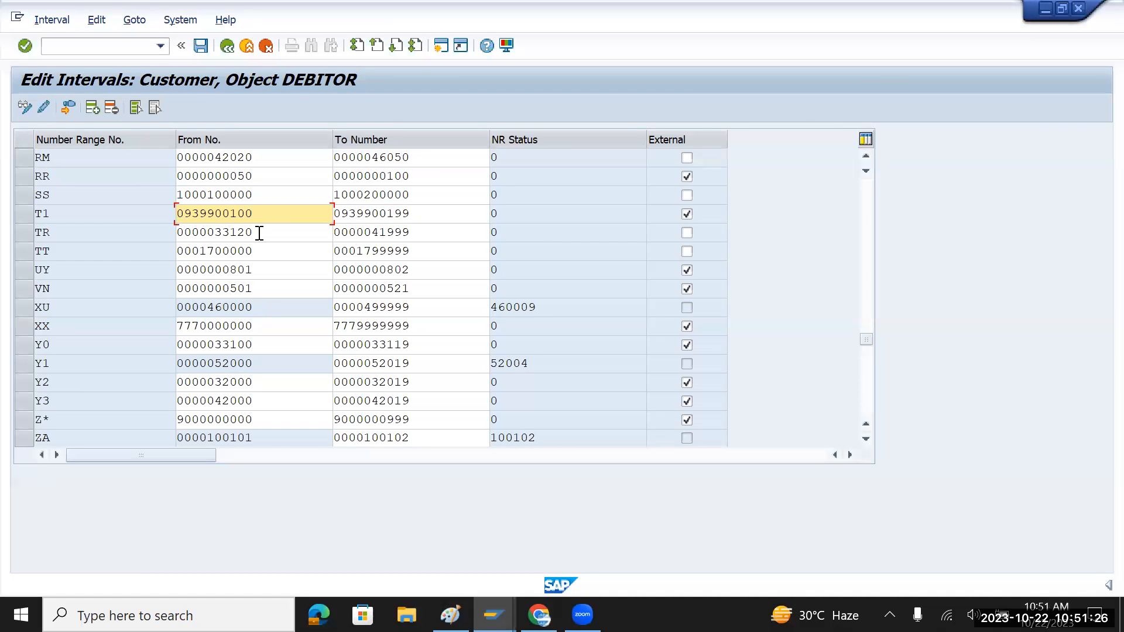
key("ctrl+v")
key("Left")
key("Left")
key("Left")
key("Left")
type("9900")
type("10")
key("BackSpace")
type("0100")
key("shift+Left")
key("shift+Left")
key("shift+Left")
key("shift+Left")
key("shift+Left")
key("shift+Left")
key("shift+Left")
key("shift+Left")
key("shift+Left")
key("shift+Left")
key("Left")
key("Tab")
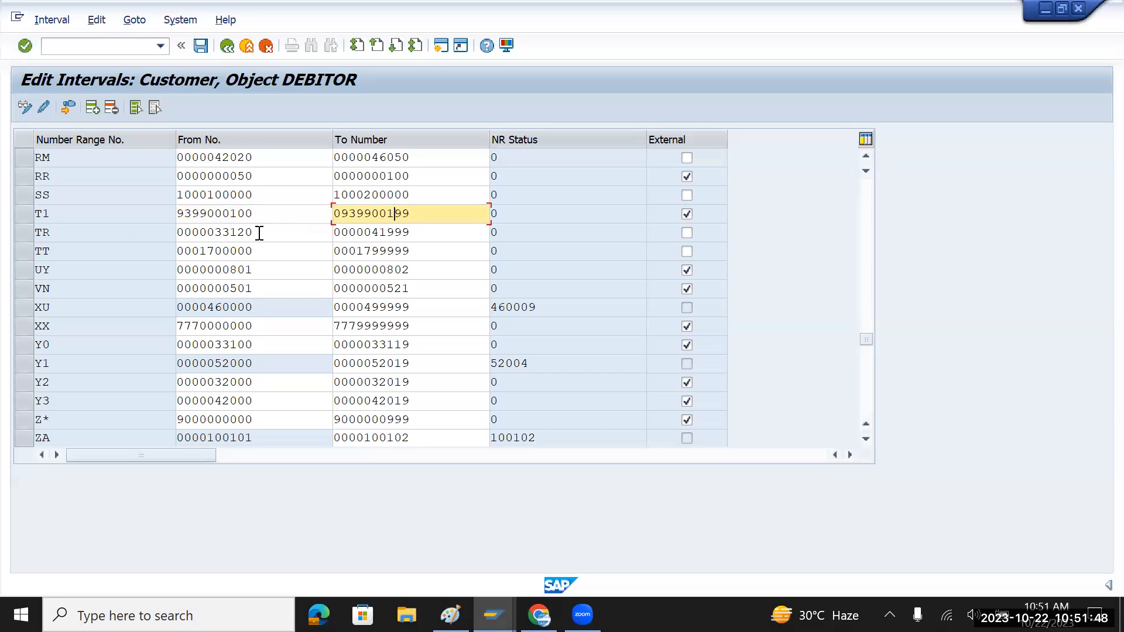
key("ctrl+v")
key("BackSpace")
key("BackSpace")
type("99")
left_click(204, 48)
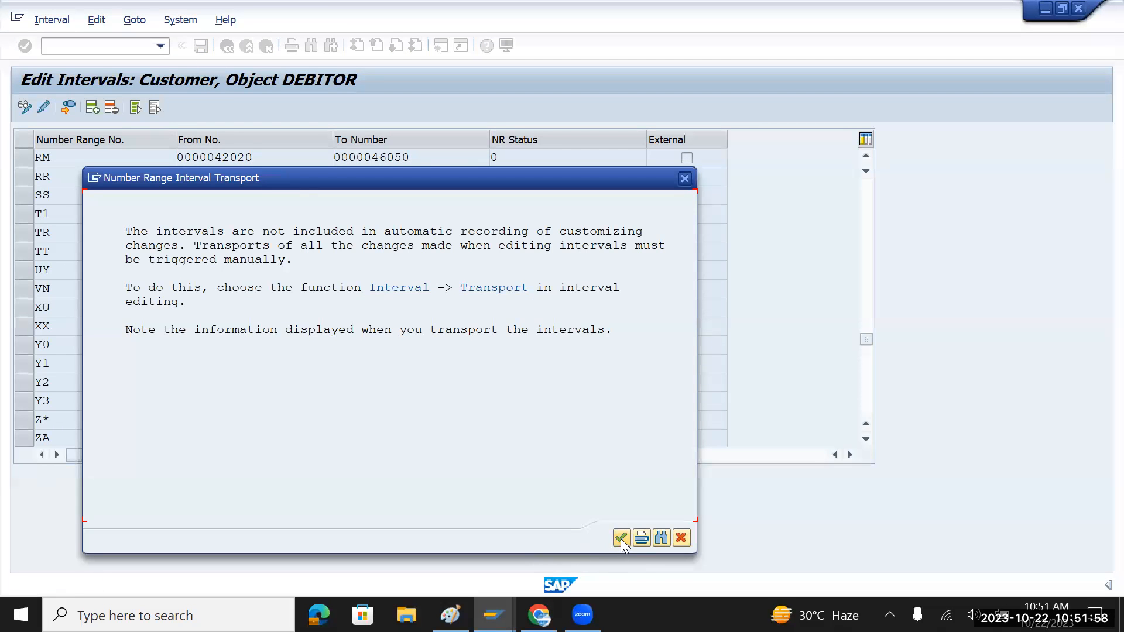
left_click(620, 537)
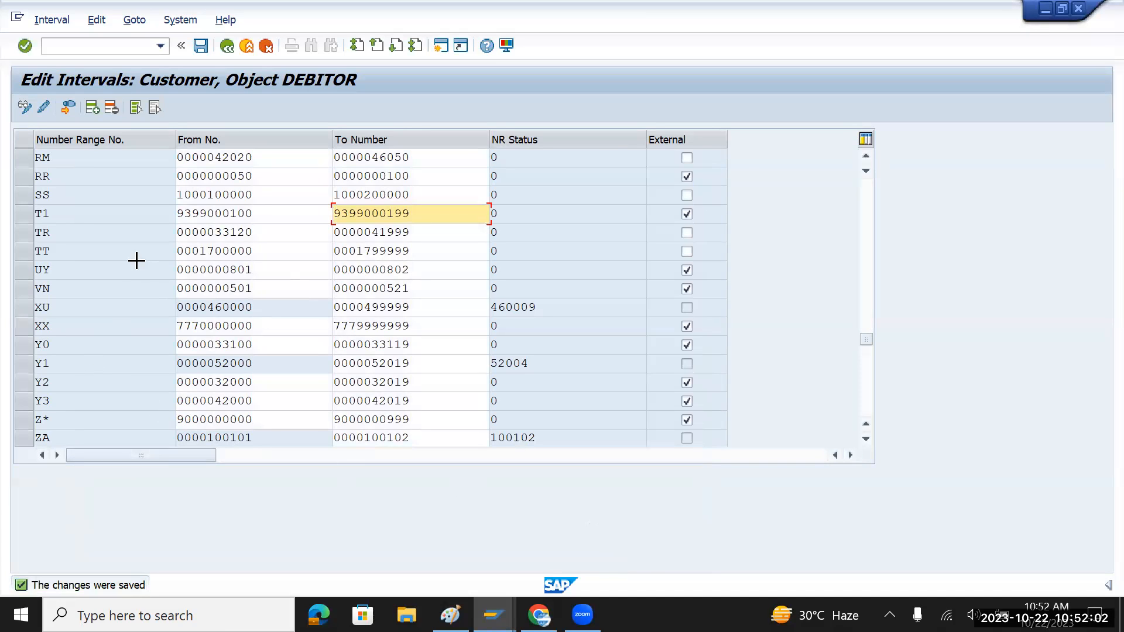
- Insert a new DEBITOR interval, paste the copied T1 row into it and rename the range T2
left_click_drag(36, 208, 423, 213)
key("ctrl+c")
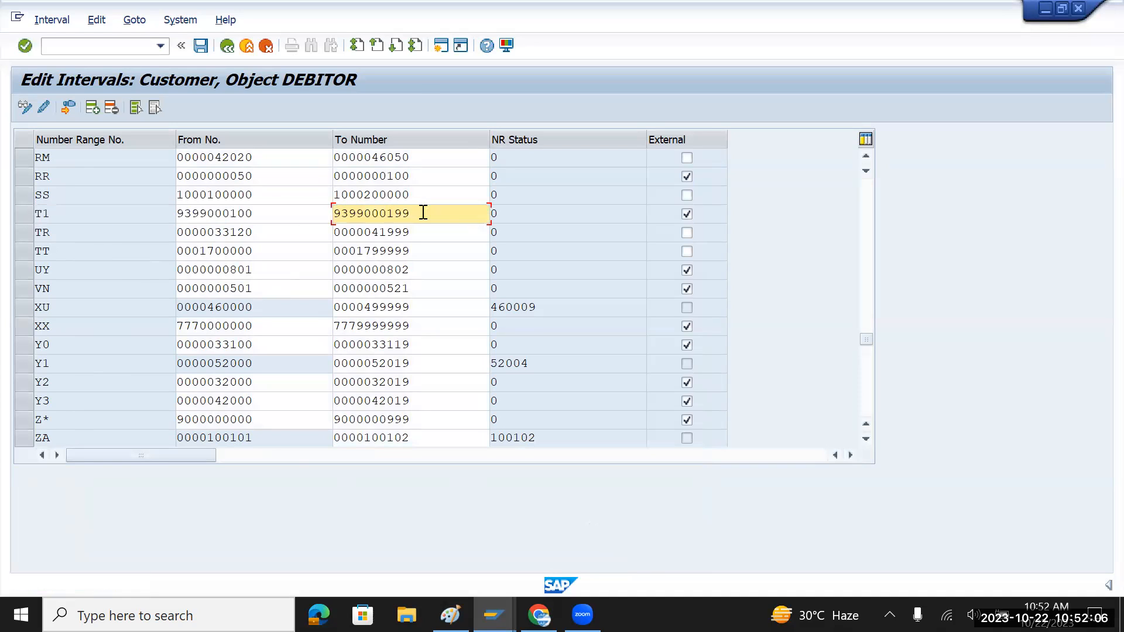
left_click(93, 113)
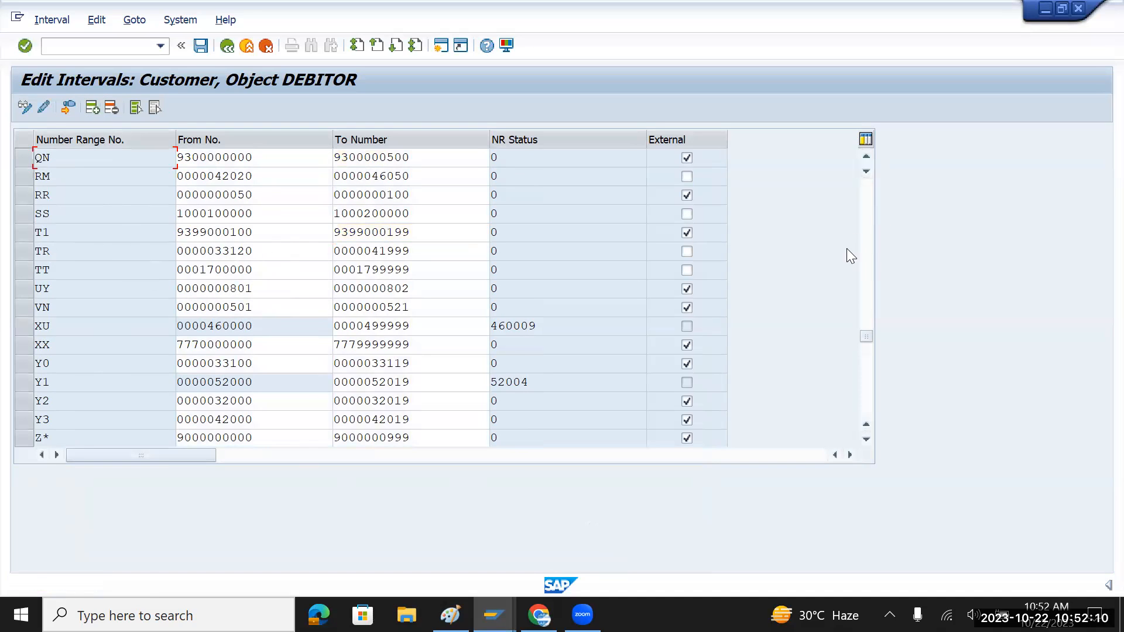
left_click_drag(870, 338, 852, 156)
key("ctrl+v")
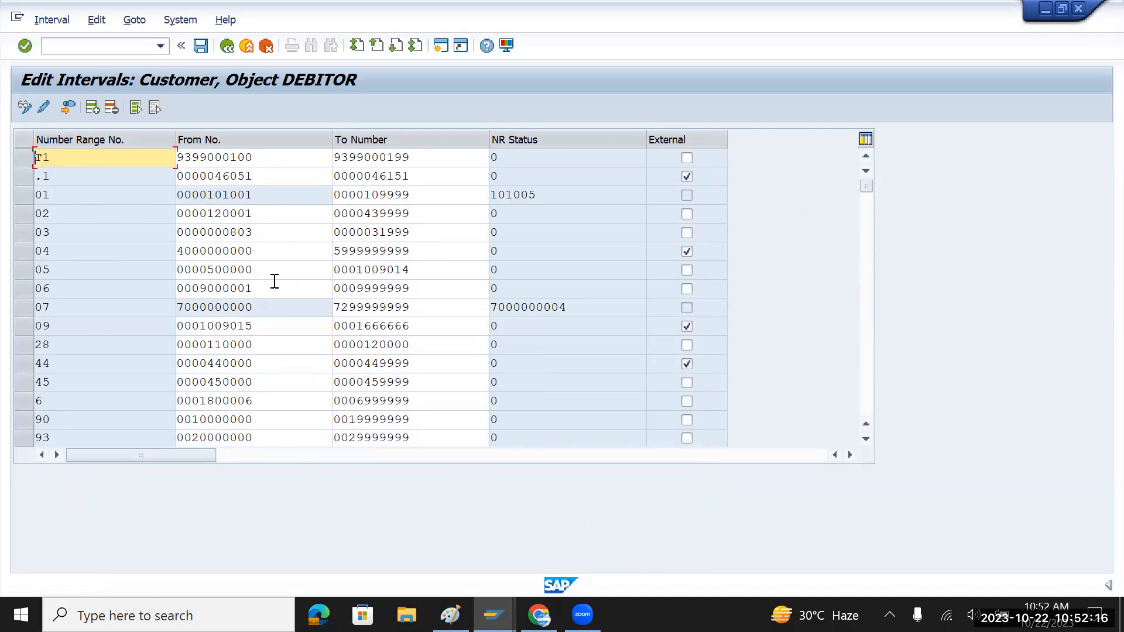
key("BackSpace")
type("2")
key("Tab")
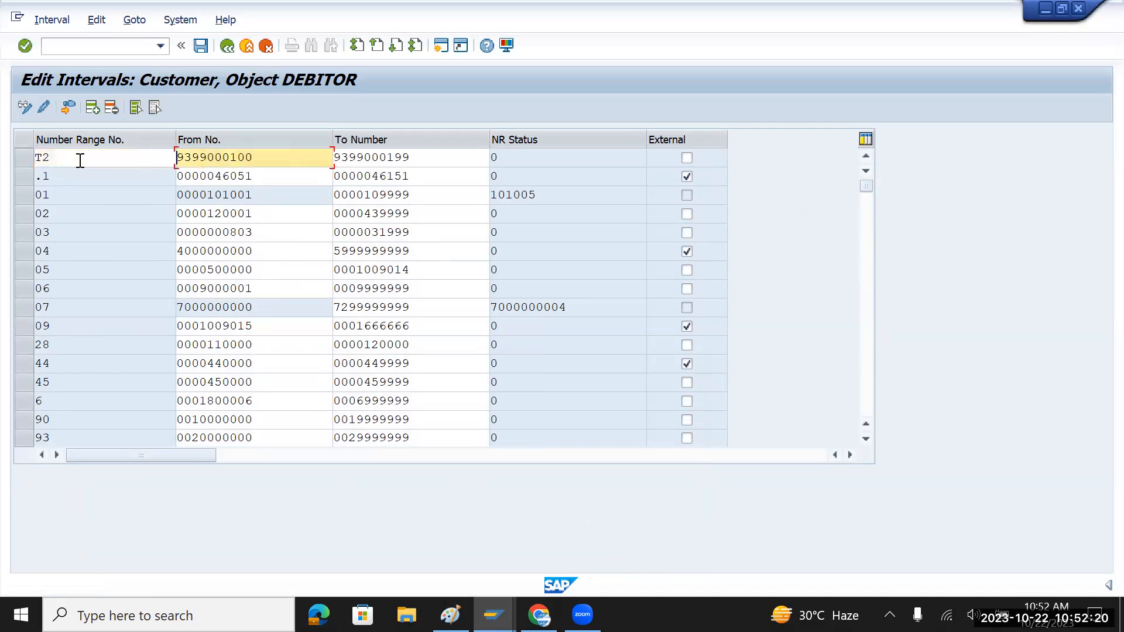
left_click(230, 157)
type("2")
left_click(387, 156)
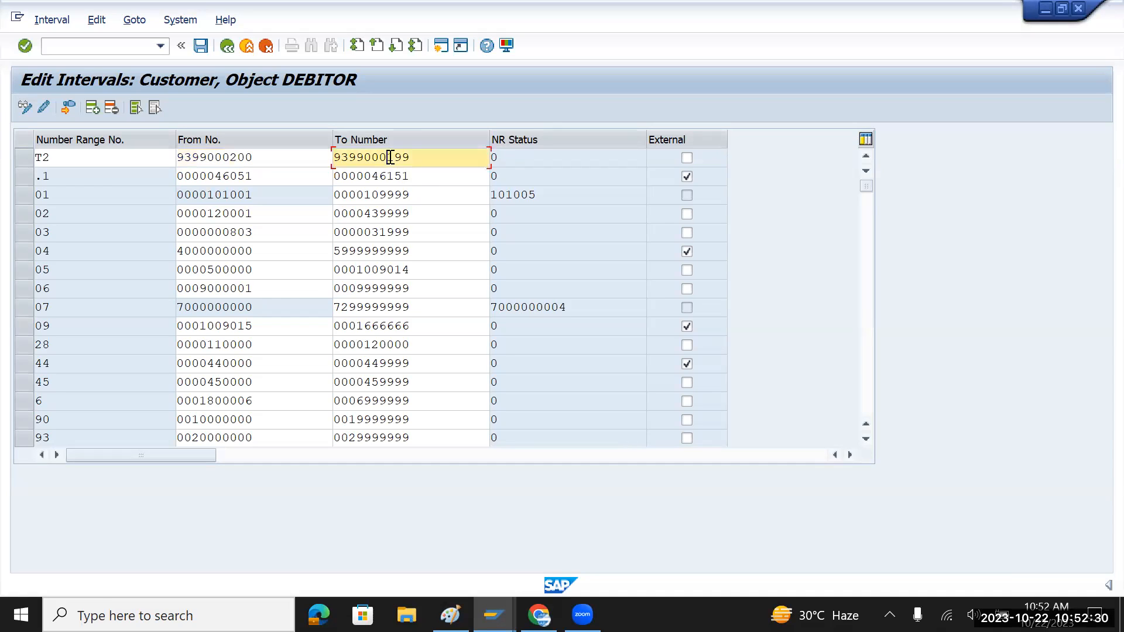
type("2")
left_click(688, 158)
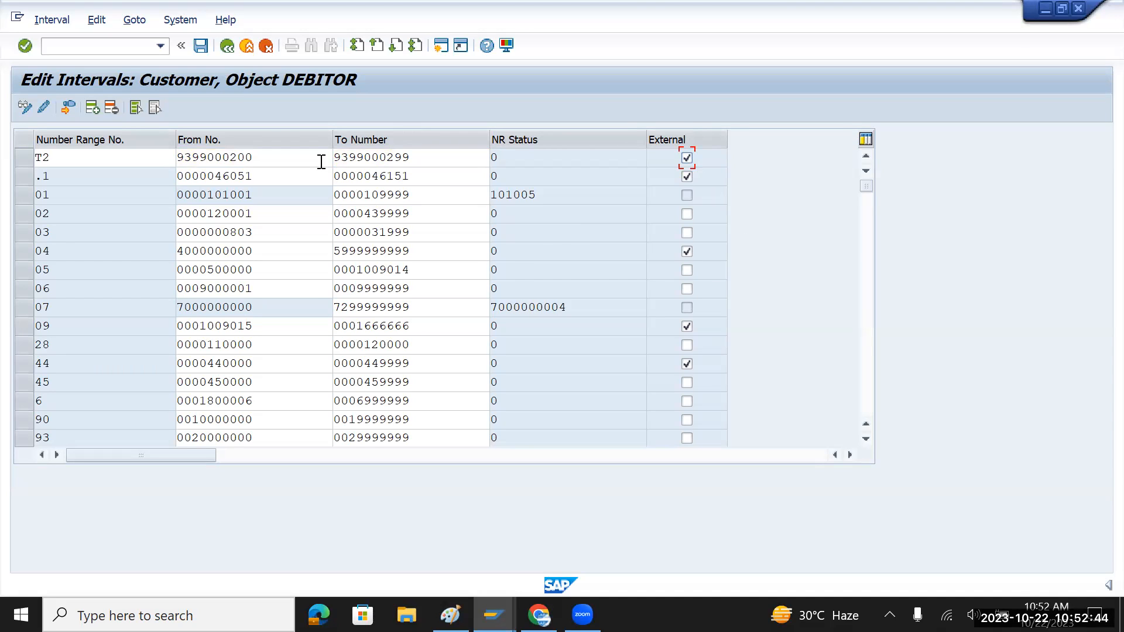
left_click(258, 158)
left_click_drag(258, 158, 179, 159)
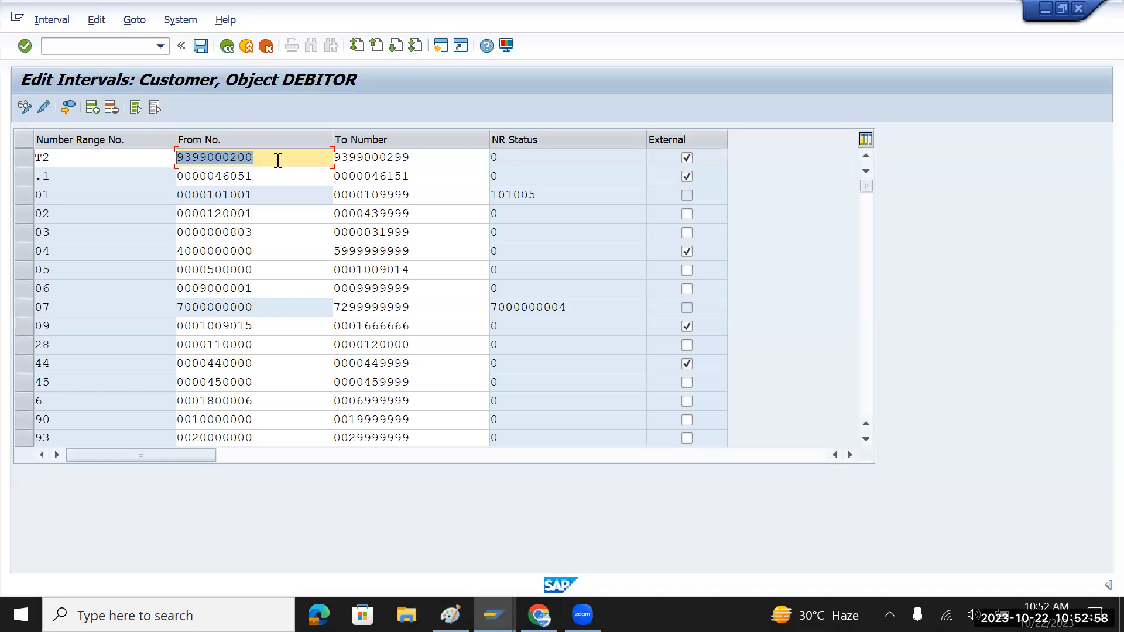
left_click(201, 46)
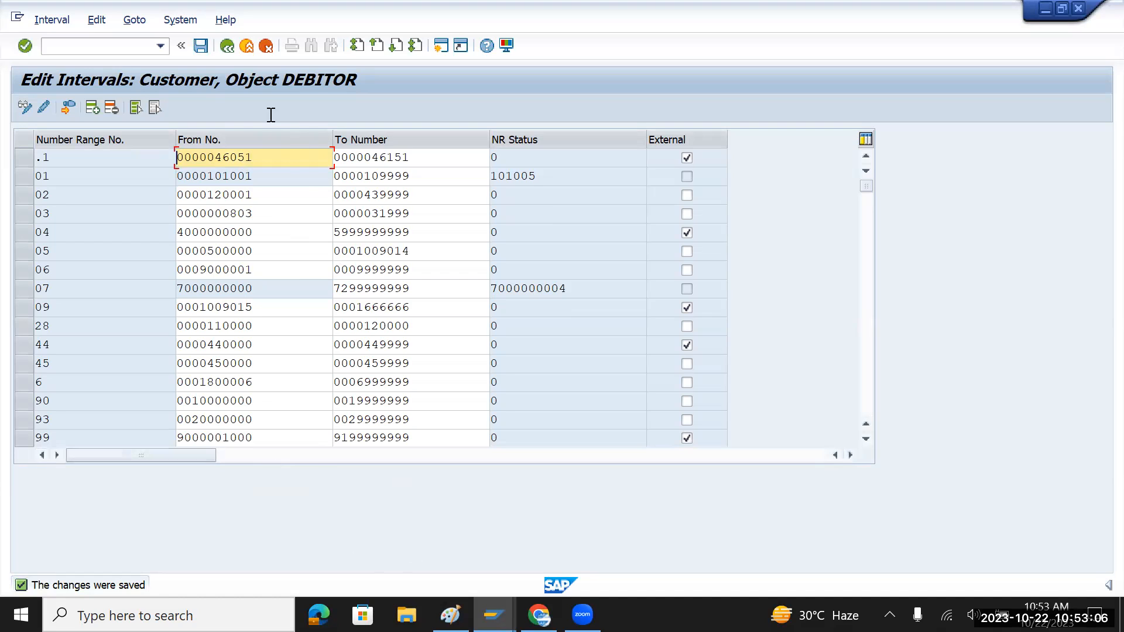
- Leave the DEBITOR number ranges and open the Assign Number Ranges to Customer Account Groups activity in the IMG
left_click(228, 46)
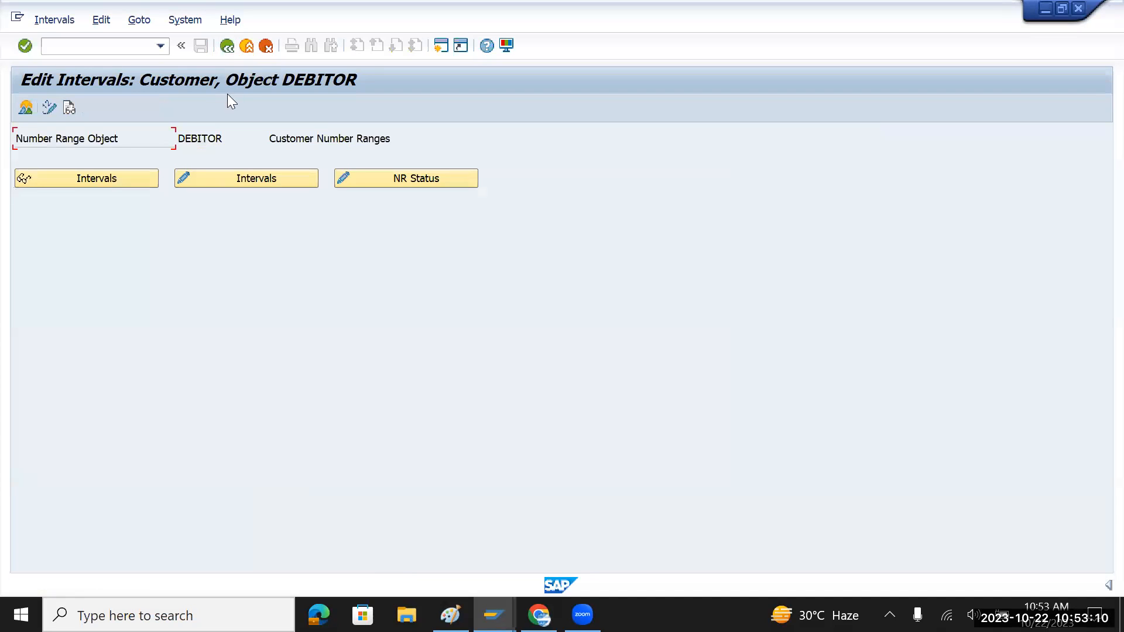
left_click(228, 49)
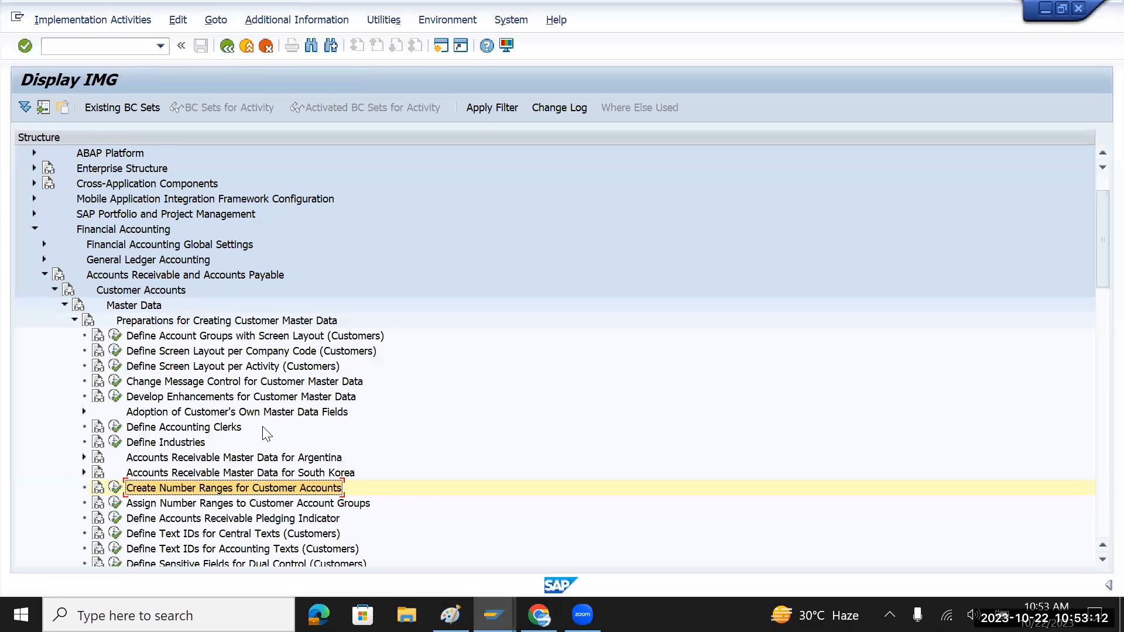
left_click(274, 488)
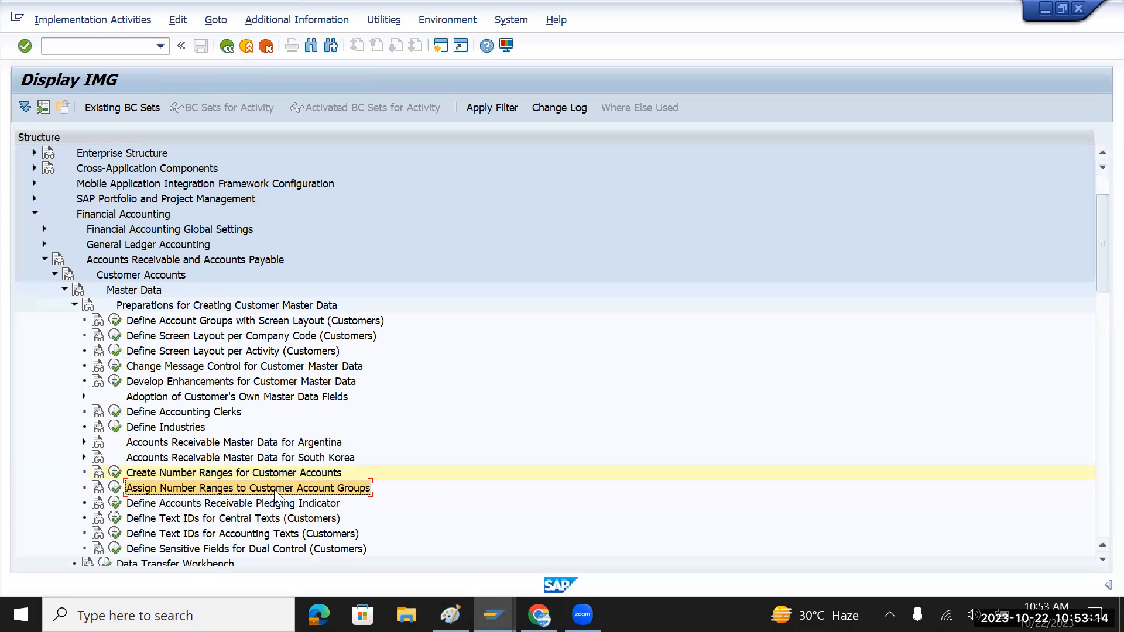
left_click(115, 488)
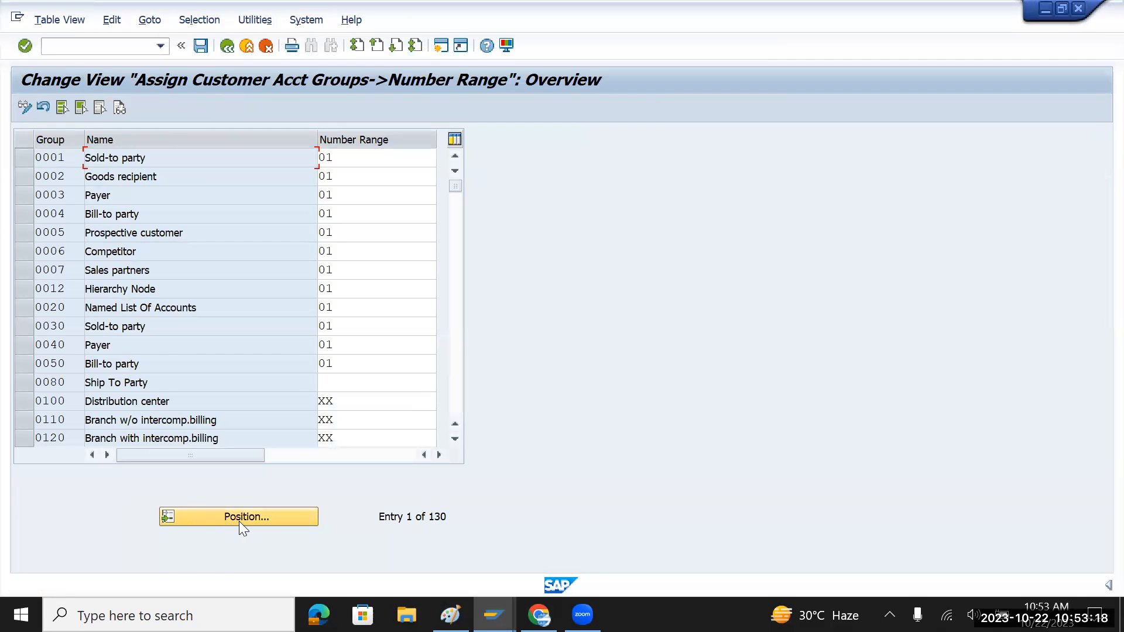
- Position the account group list at TMDC and assign number range T1 to that group
left_click(239, 521)
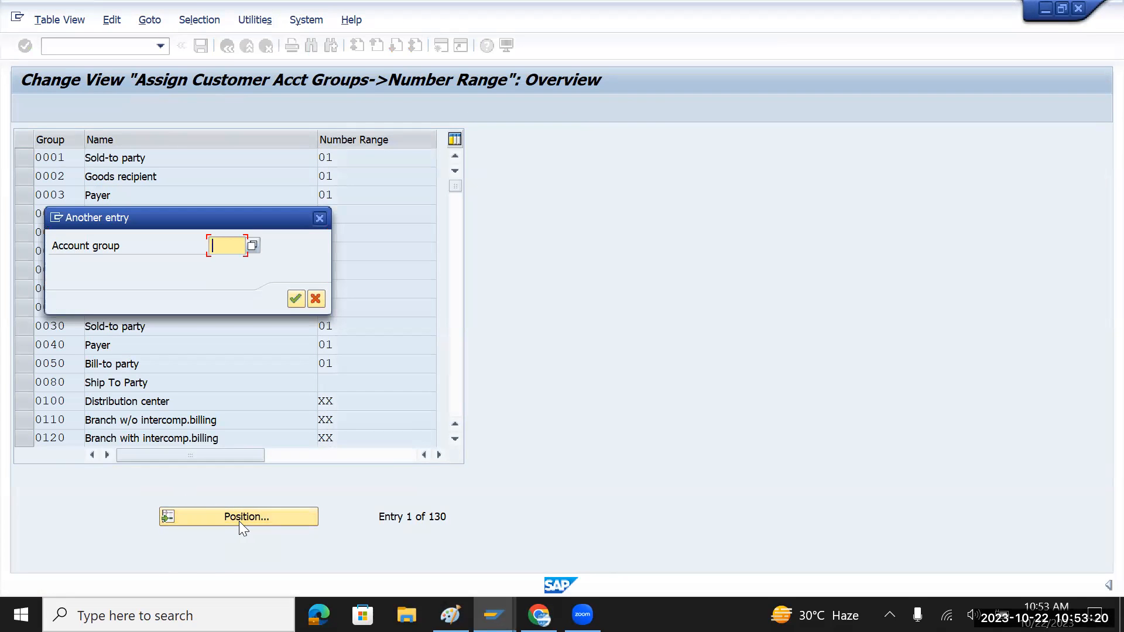
type("tm")
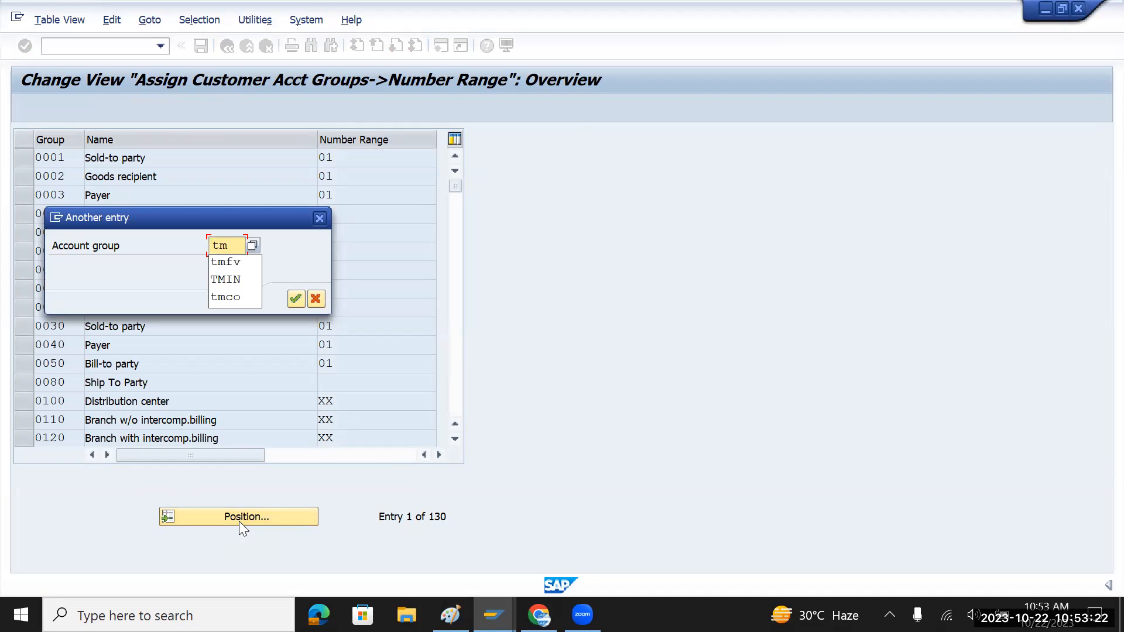
type("d")
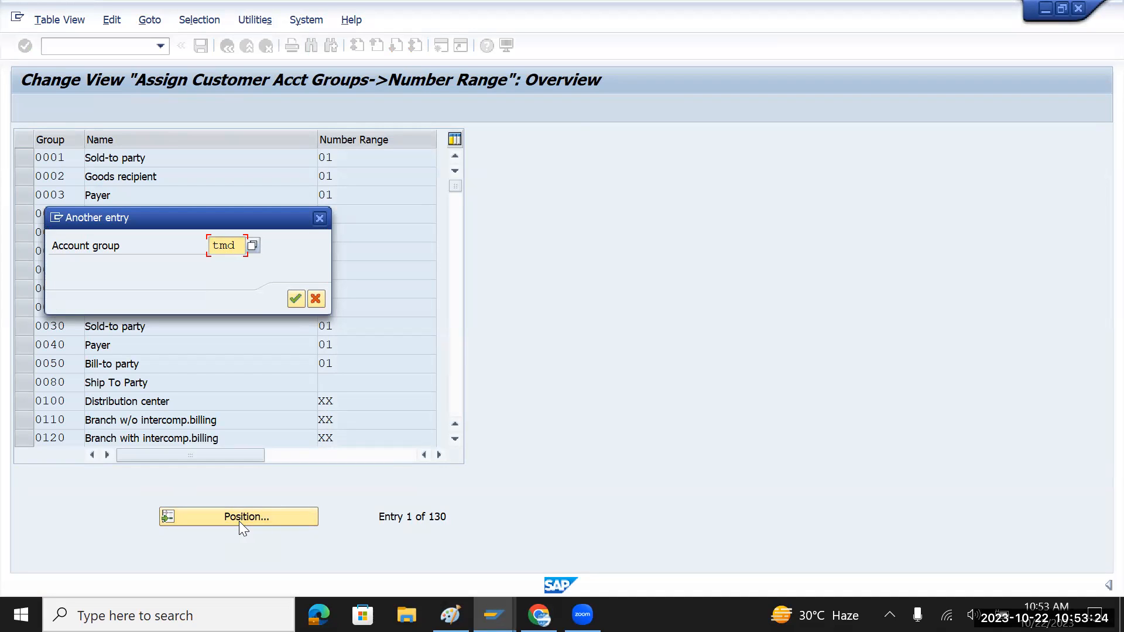
type("c")
key("Return")
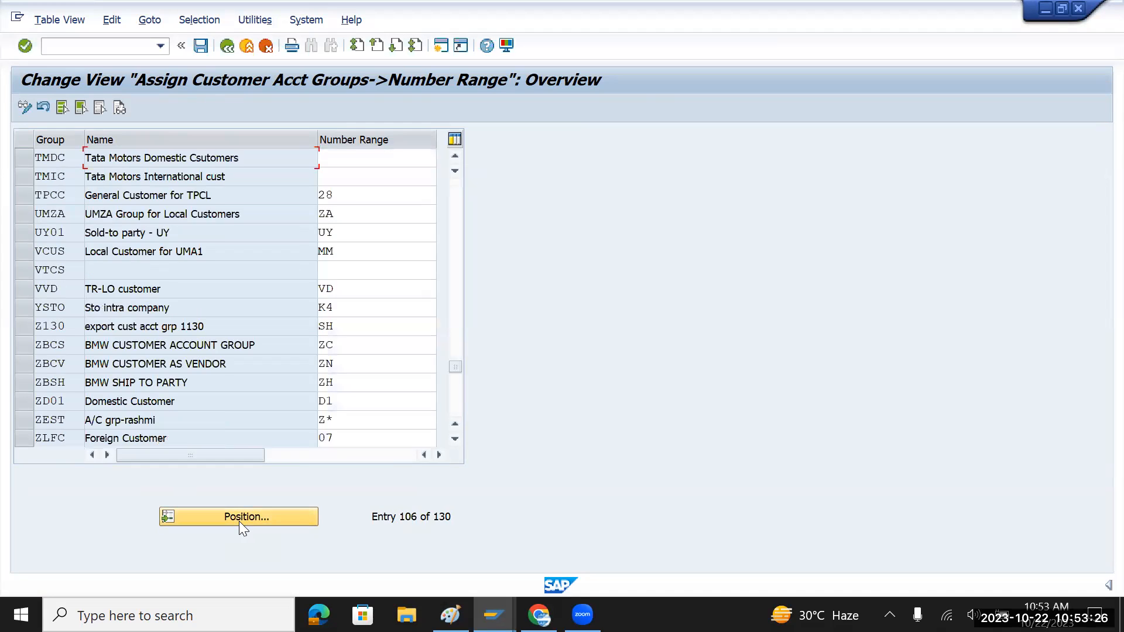
left_click(340, 160)
left_click(331, 176)
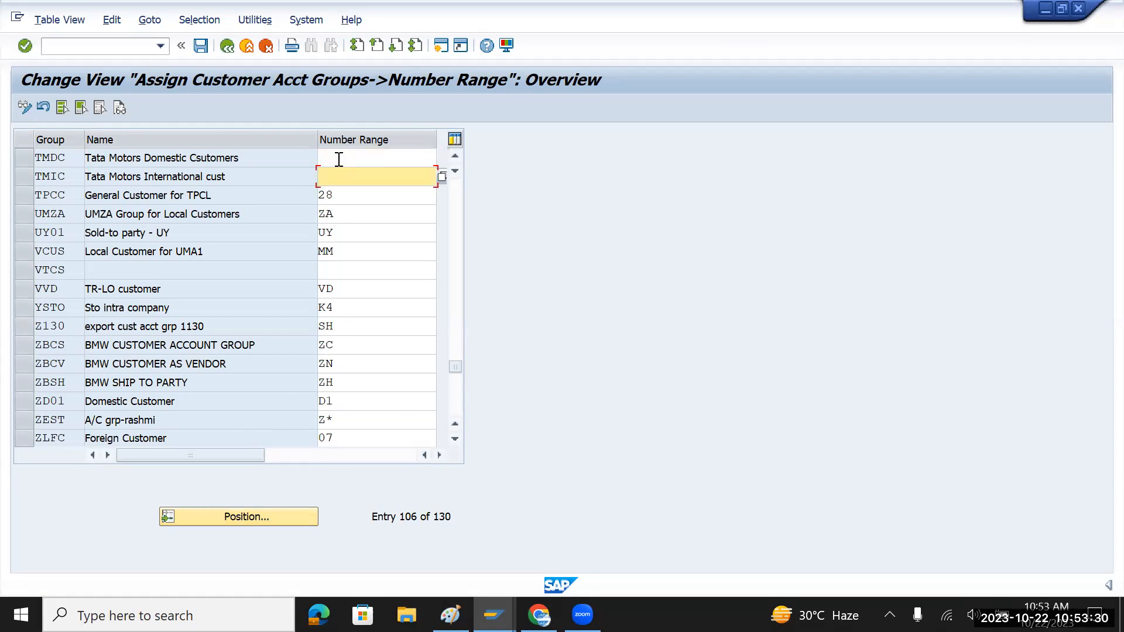
left_click(339, 159)
type("T1")
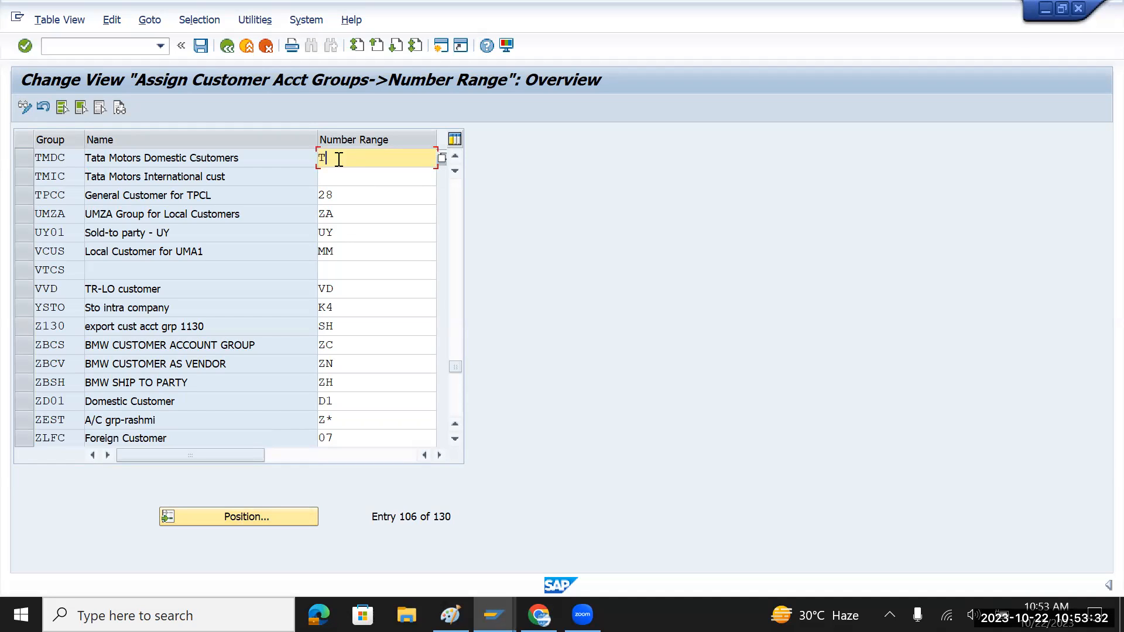
- Assign number range T2 to account group TMIC and save the assignments under customizing request WALK902687
left_click(332, 177)
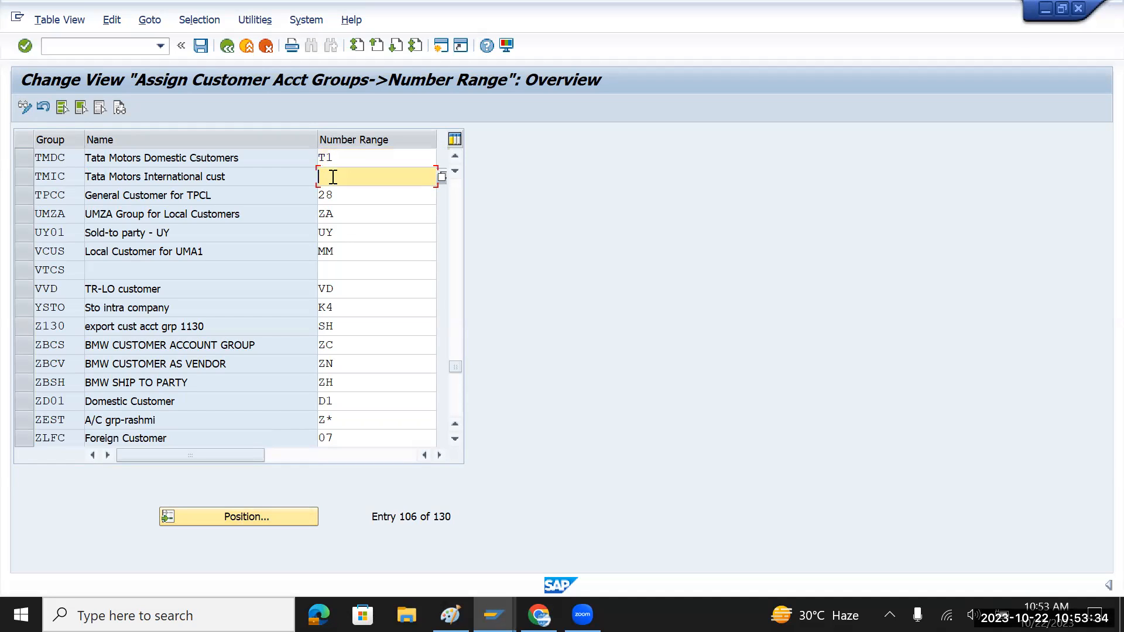
type("T2")
left_click(199, 46)
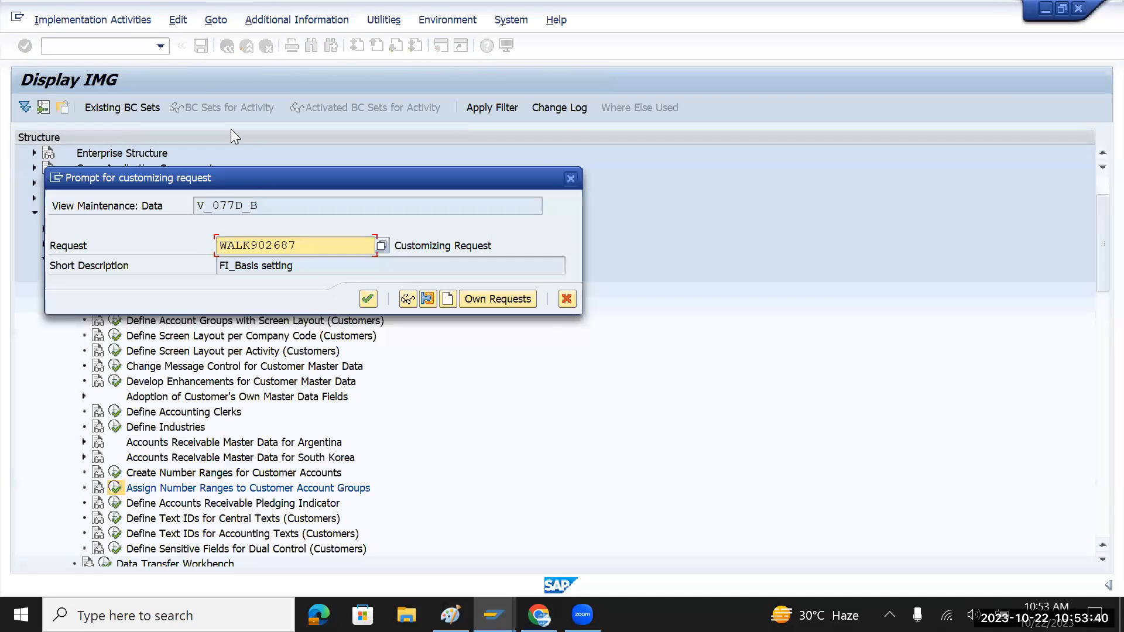
left_click(367, 299)
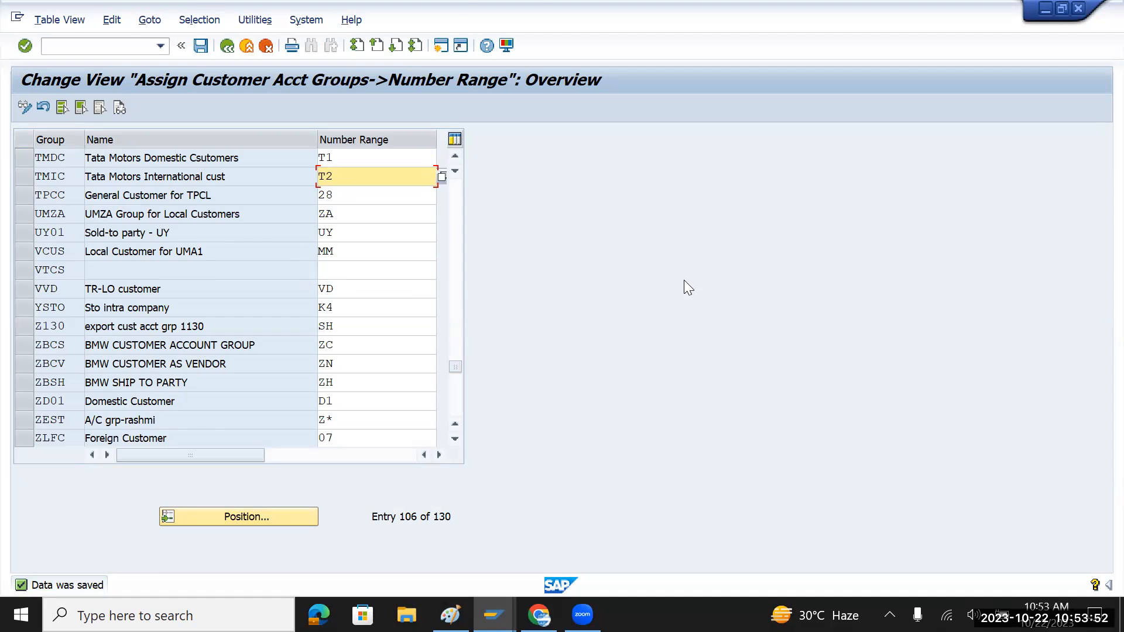
- Switch to the SAP session editing the BU_PARTNER intervals and close the Free Intervals list
key("alt+Tab")
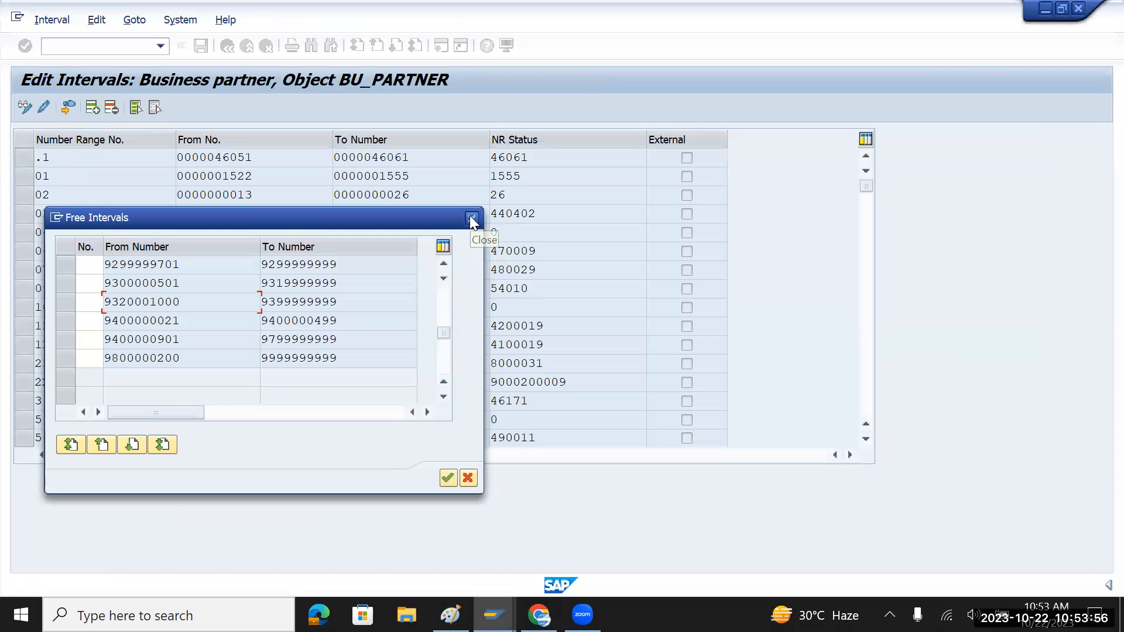
key("alt+Tab")
key("alt+Tab")
left_click(472, 218)
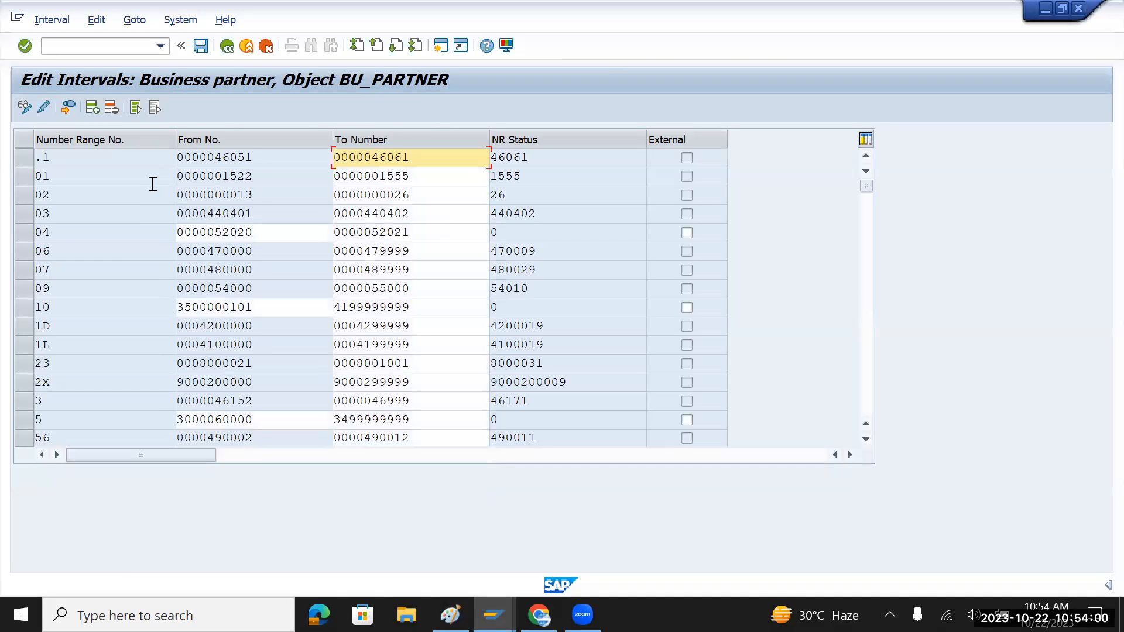
scroll(137, 222, "down", 2)
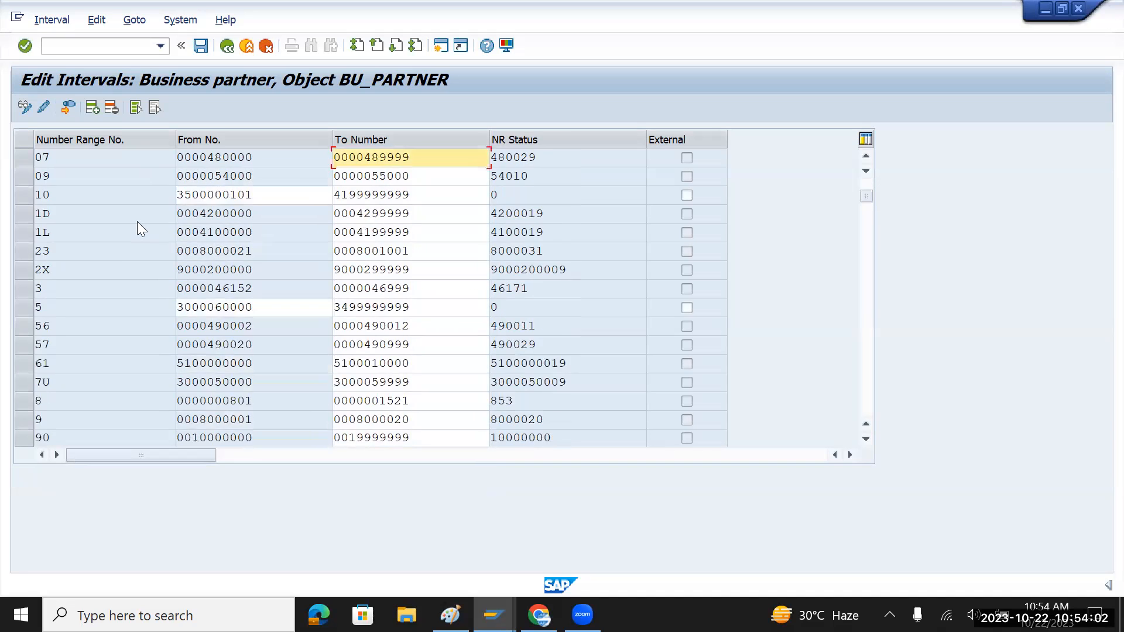
scroll(137, 222, "down", 5)
scroll(137, 223, "down", 4)
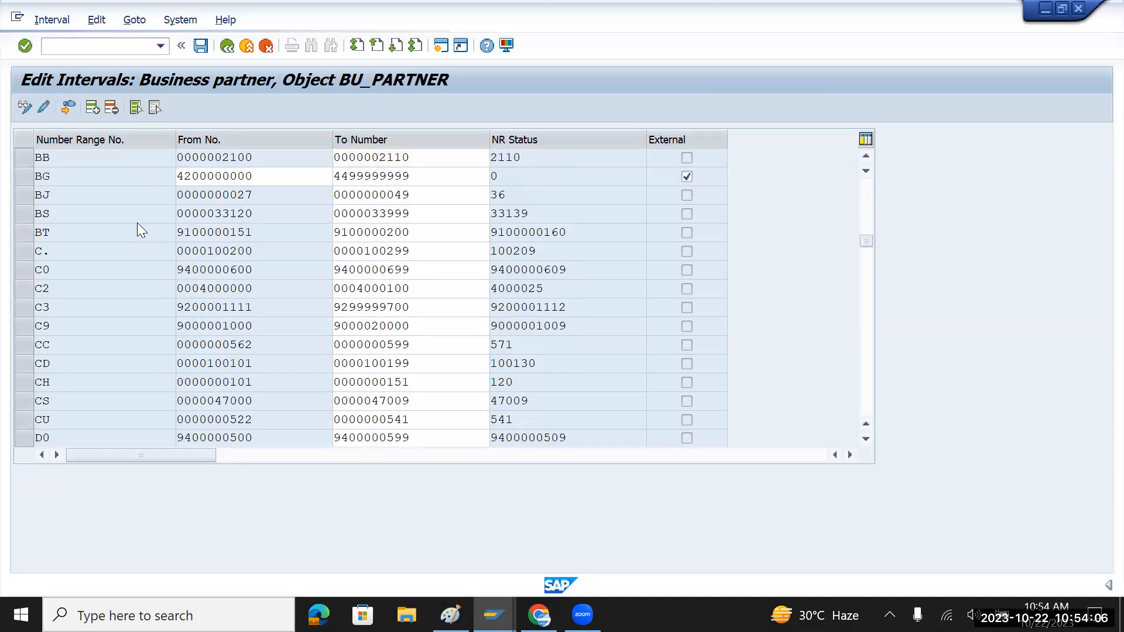
scroll(137, 222, "down", 7)
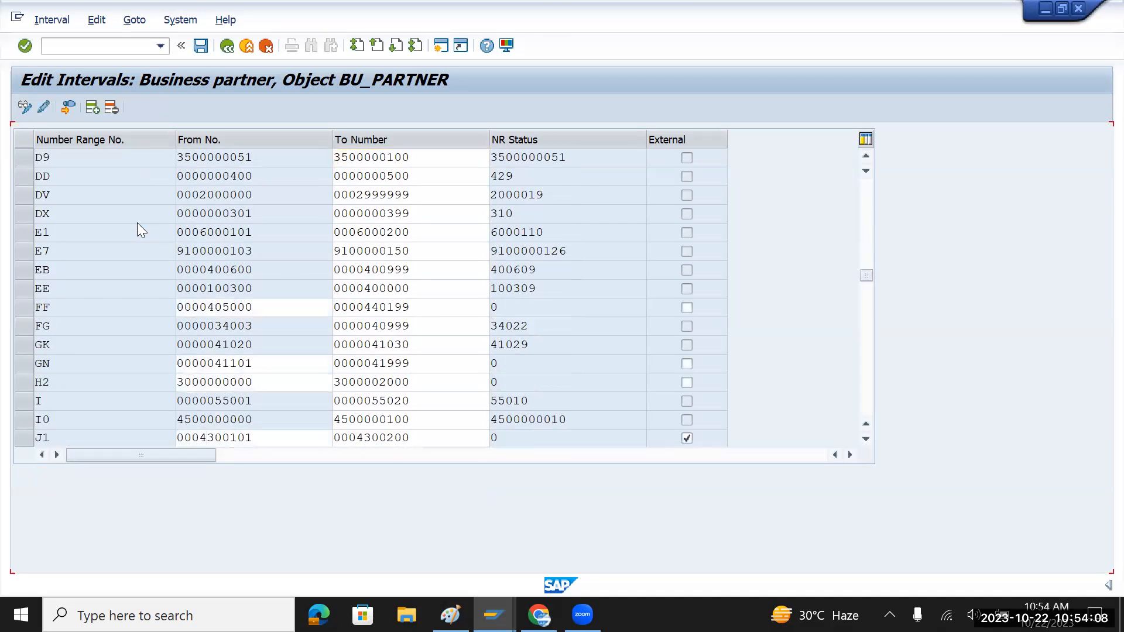
scroll(137, 223, "down", 8)
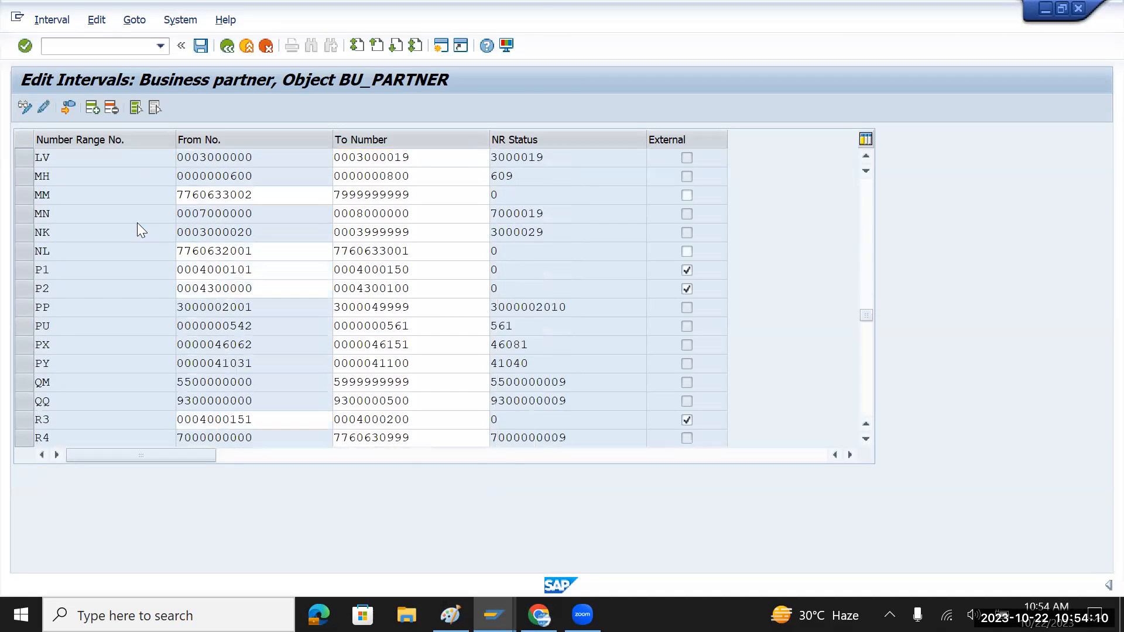
scroll(137, 223, "down", 6)
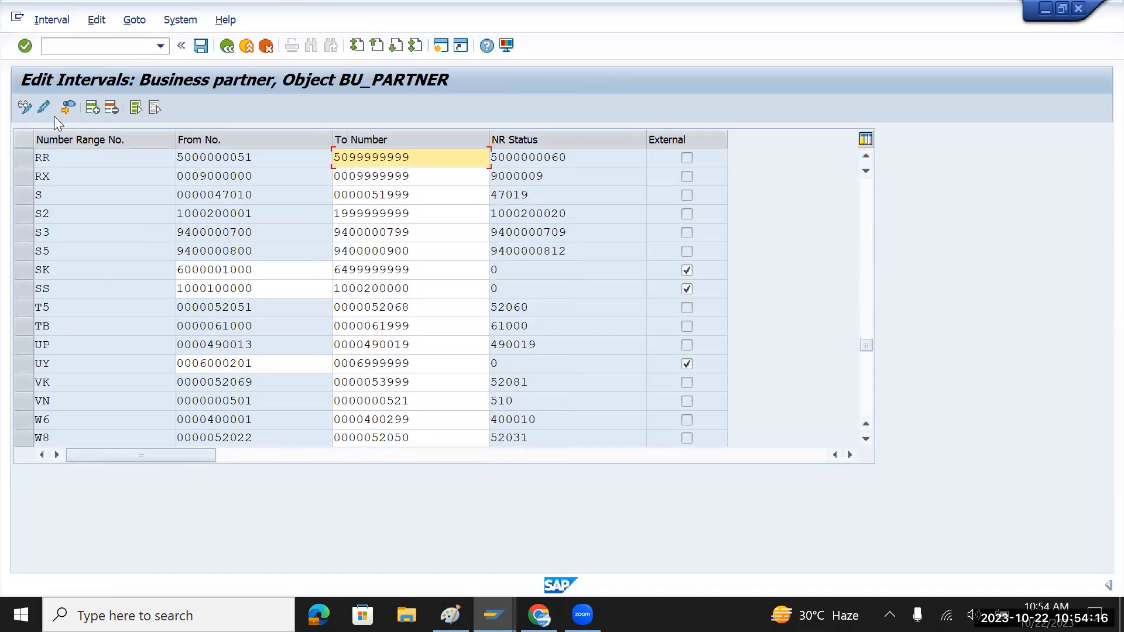
left_click(94, 109)
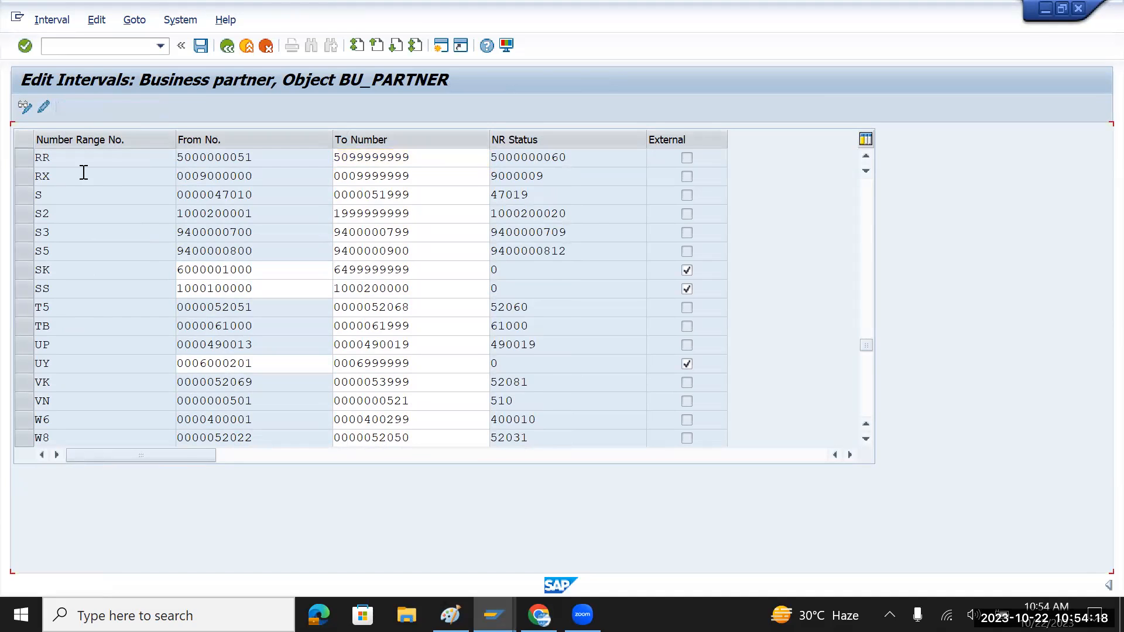
left_click_drag(865, 345, 866, 186)
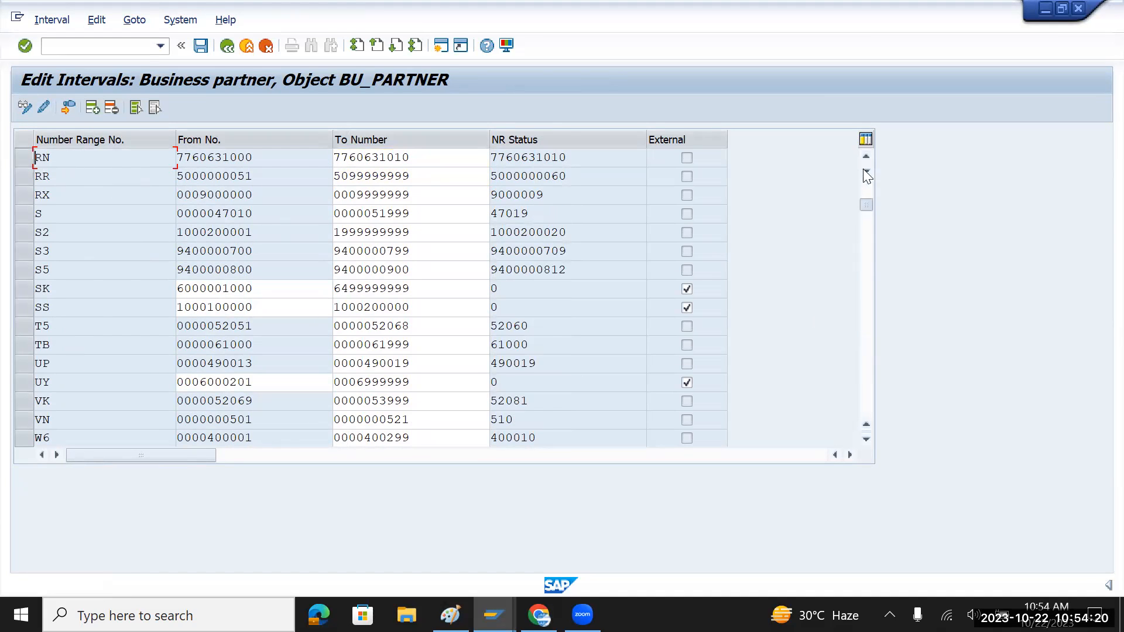
left_click(60, 154)
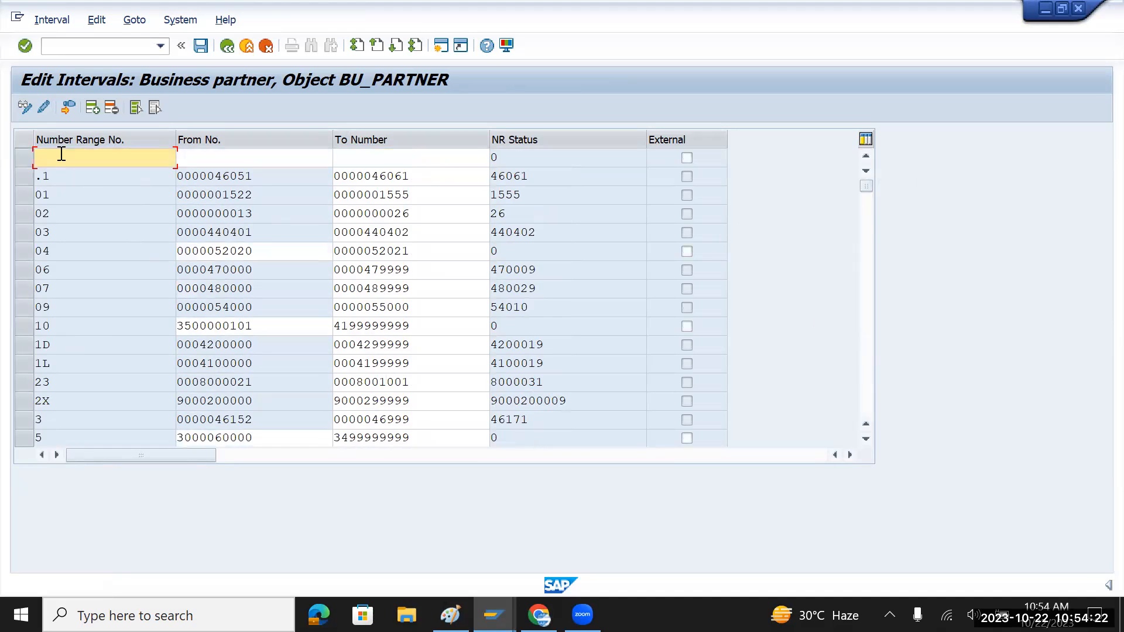
type("T1")
key("Tab")
key("Down")
key("Down")
key("Tab")
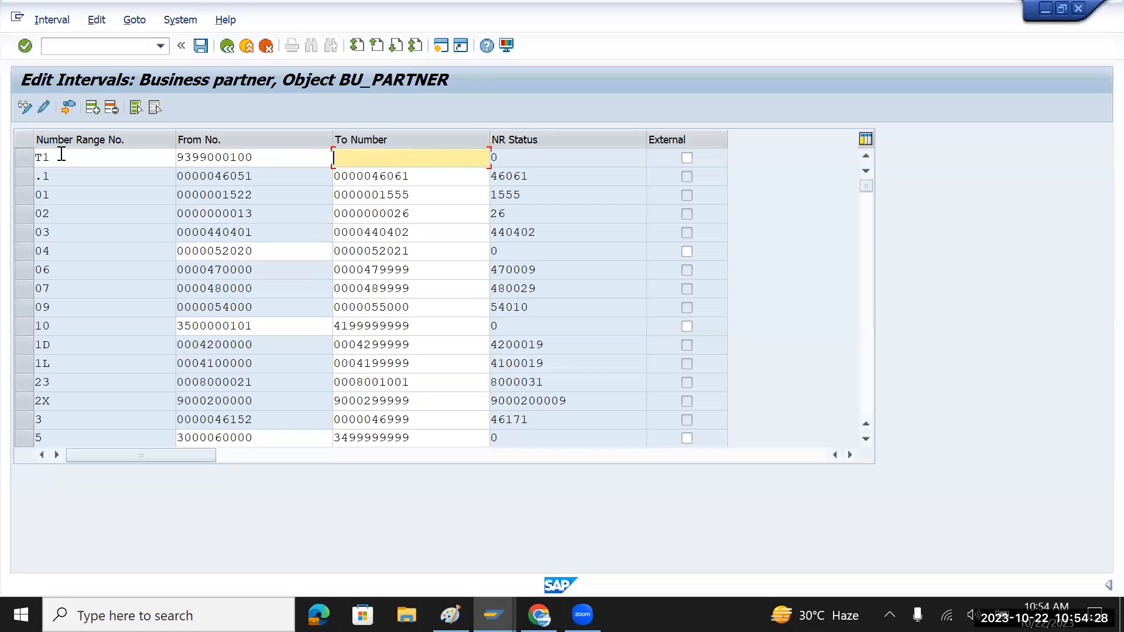
key("Down")
key("Down")
key("Tab")
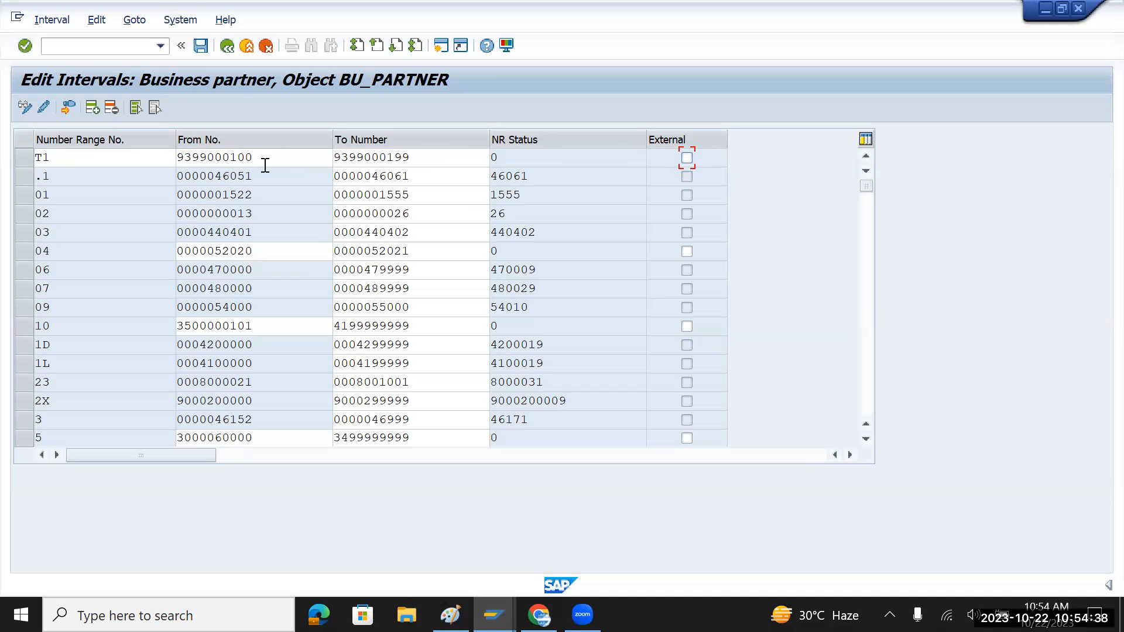
left_click_drag(258, 158, 239, 162)
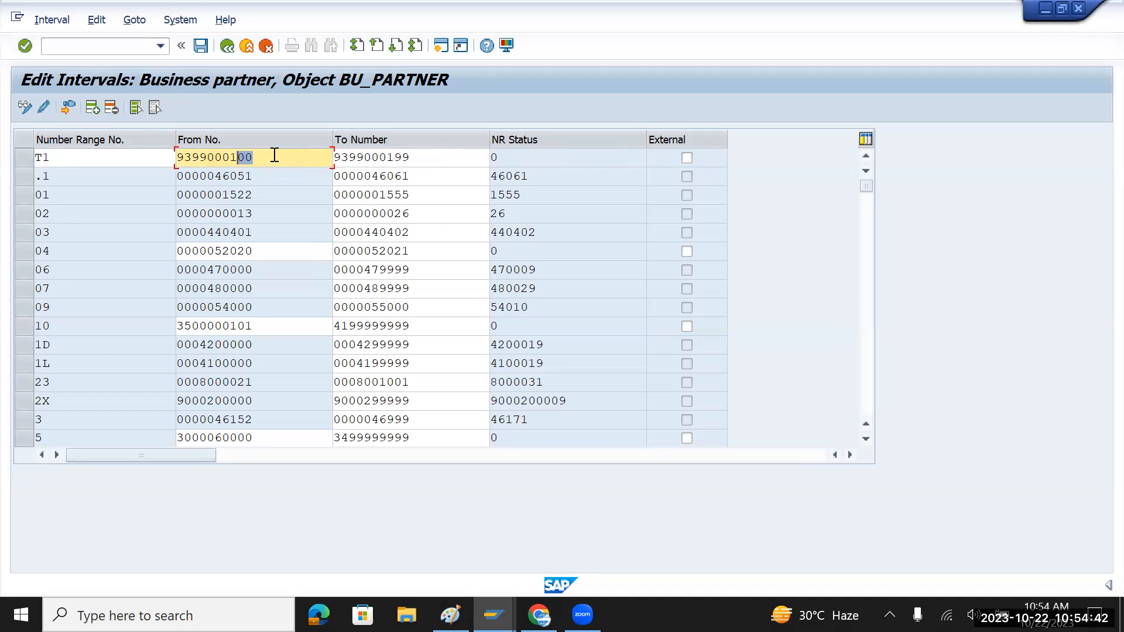
left_click(202, 47)
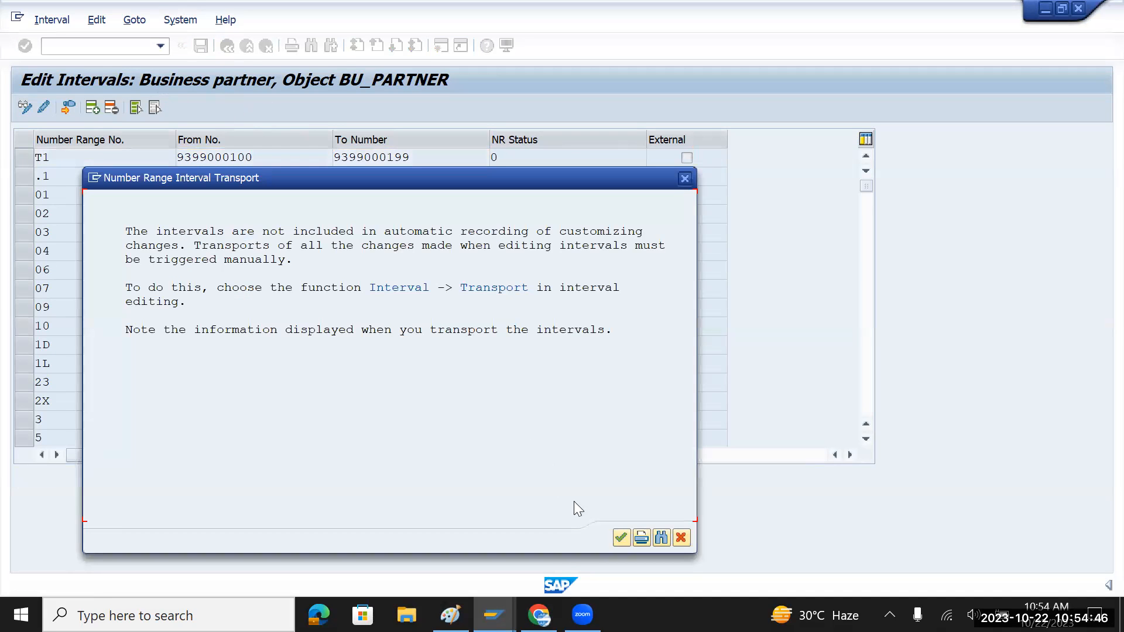
left_click(617, 536)
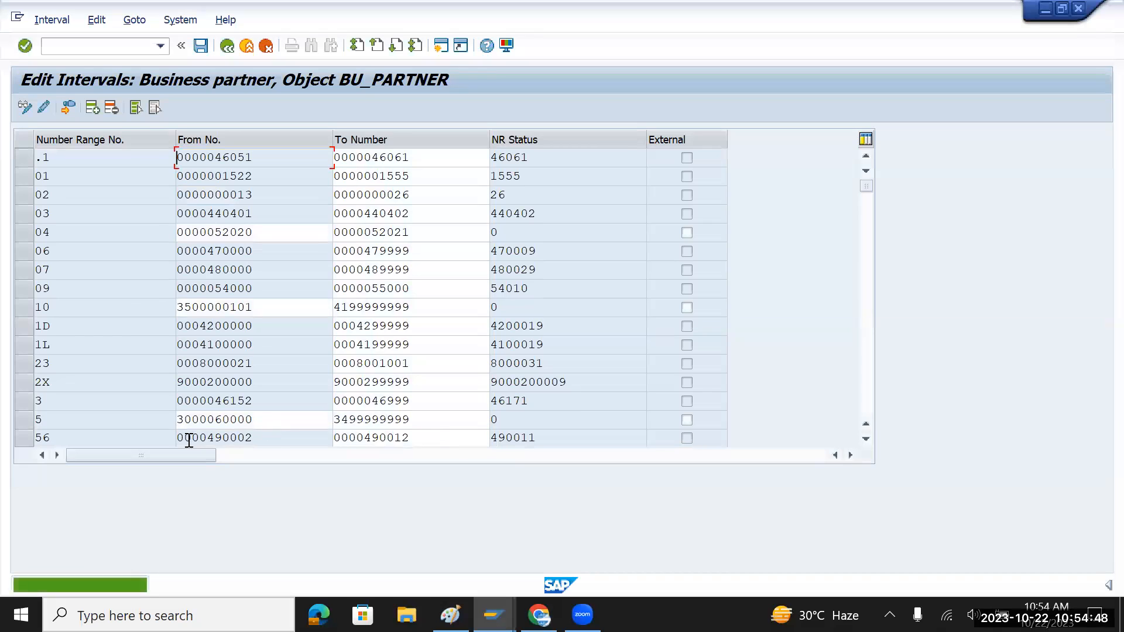
left_click(93, 107)
type("T")
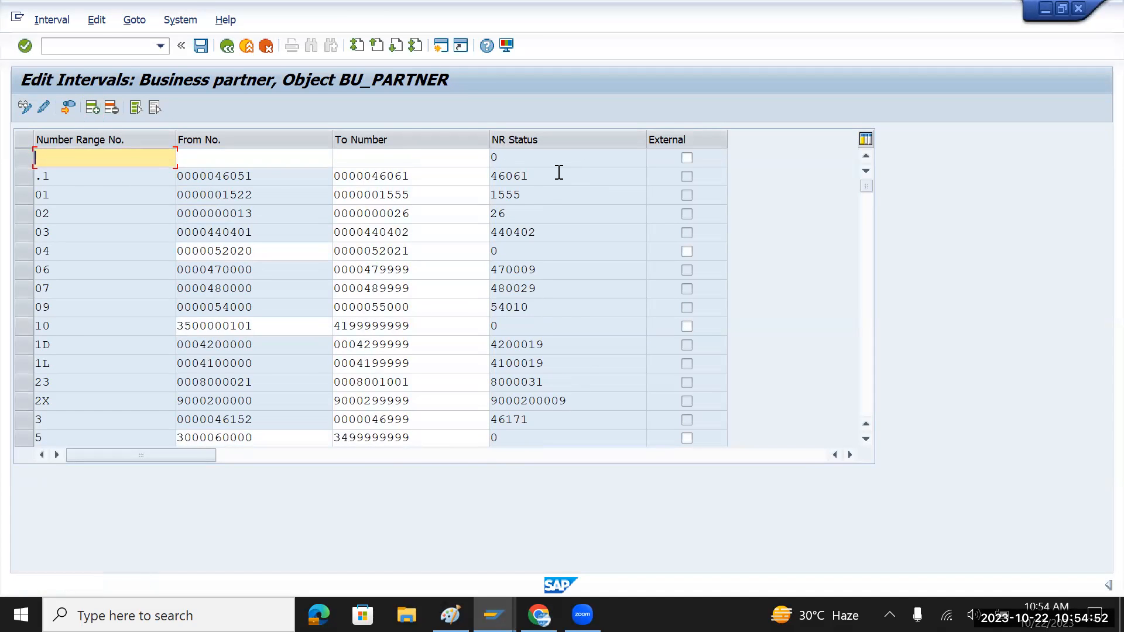
key("Down")
key("Down")
key("Tab")
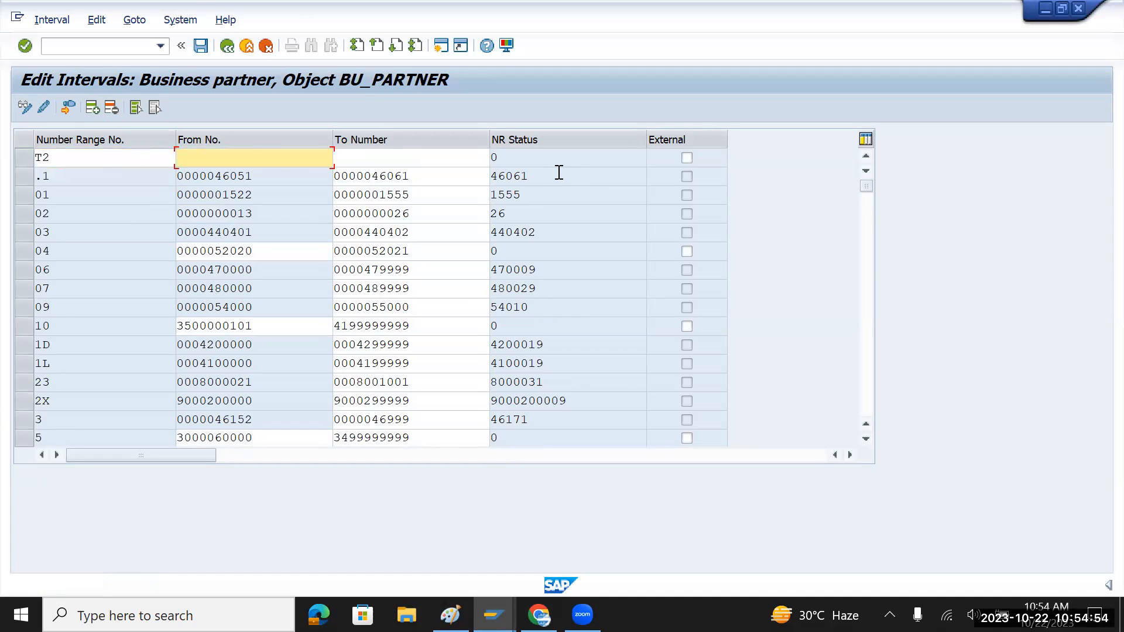
key("space")
key("Down")
key("Down")
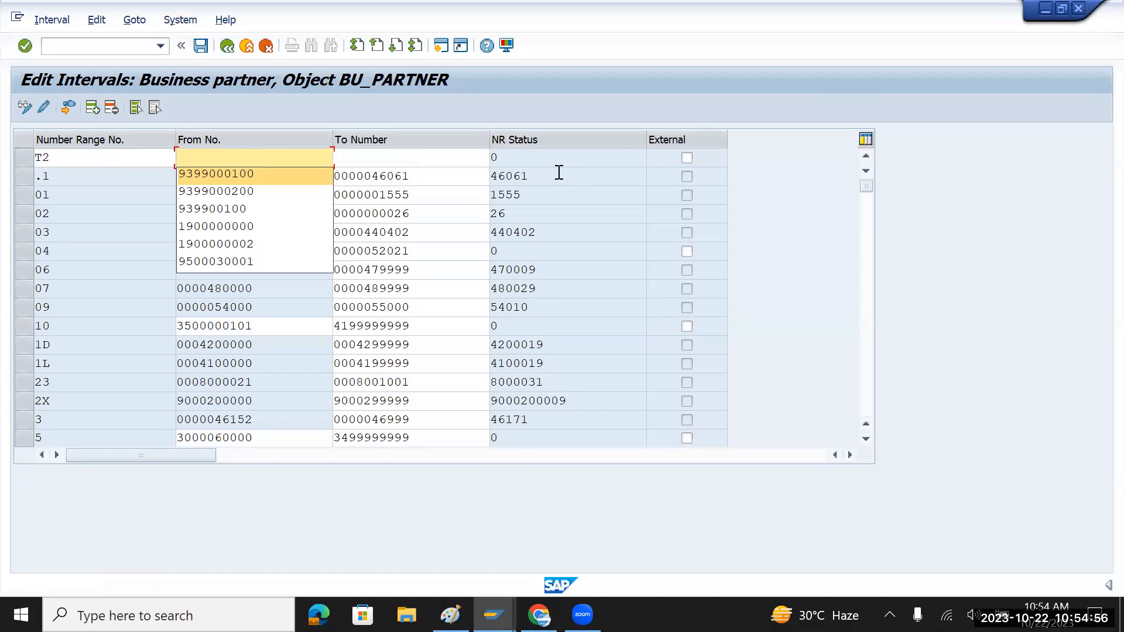
key("Tab")
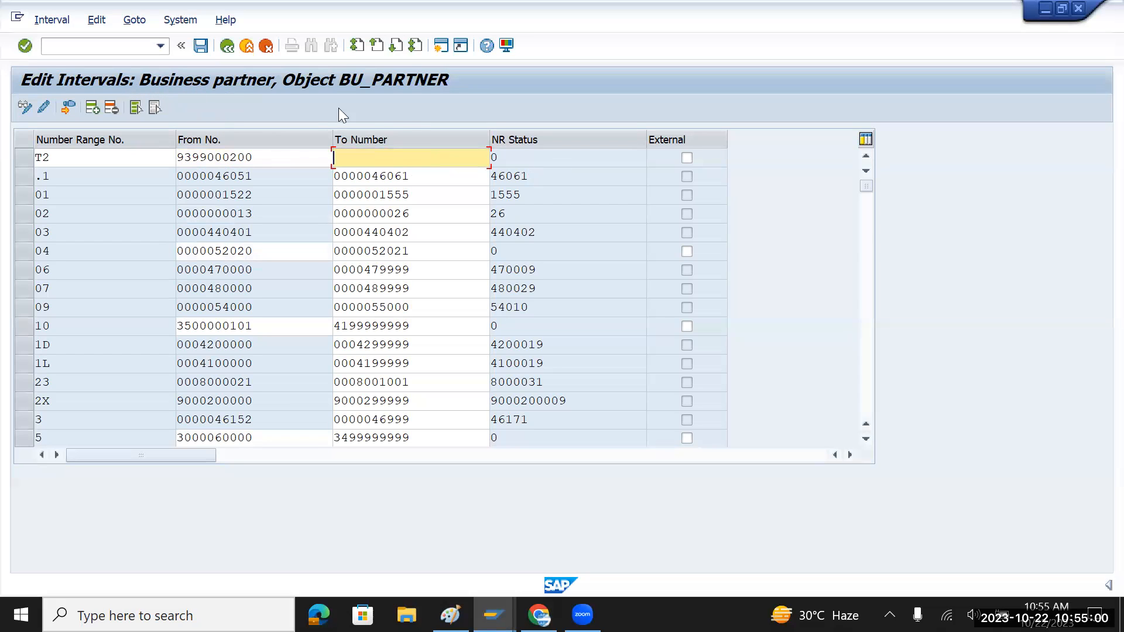
key("BackSpace")
key("Down")
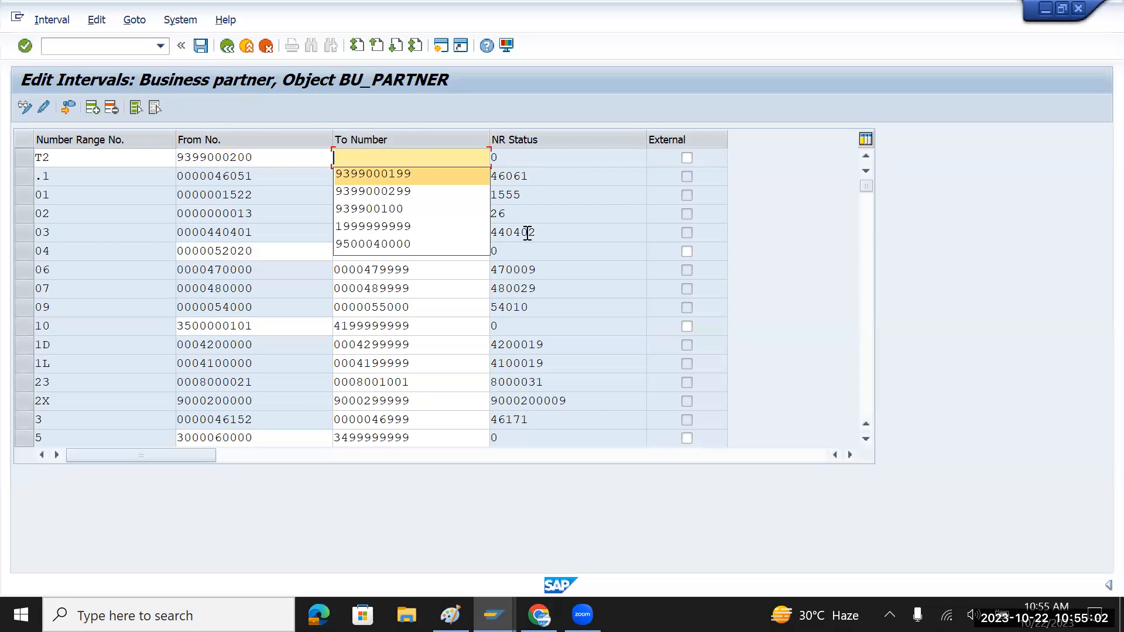
key("Down")
key("Return")
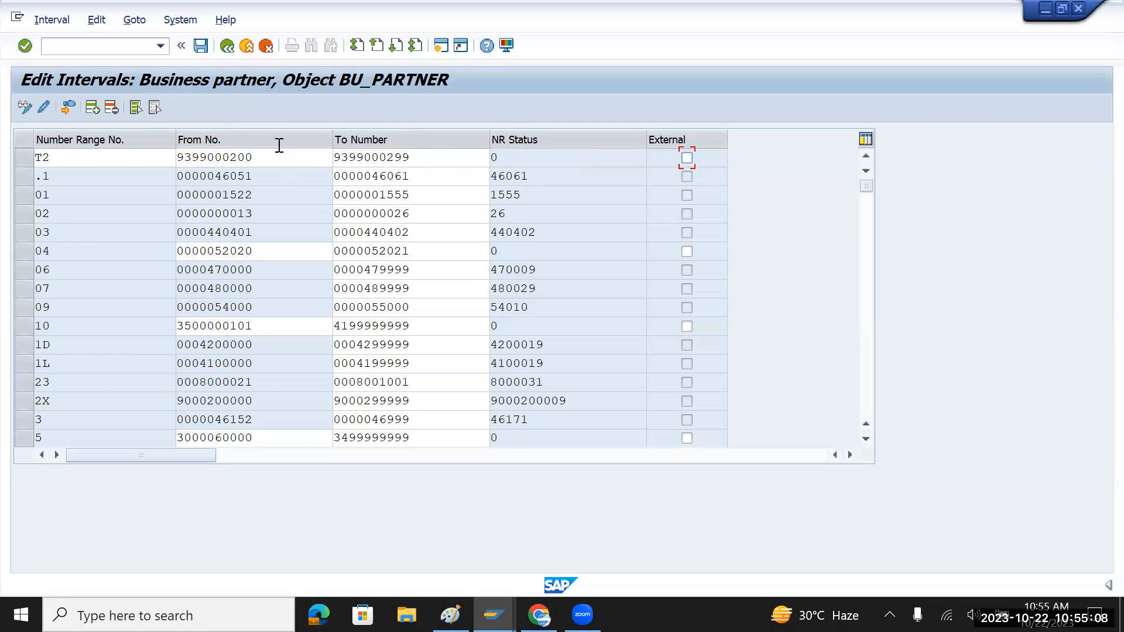
left_click(201, 47)
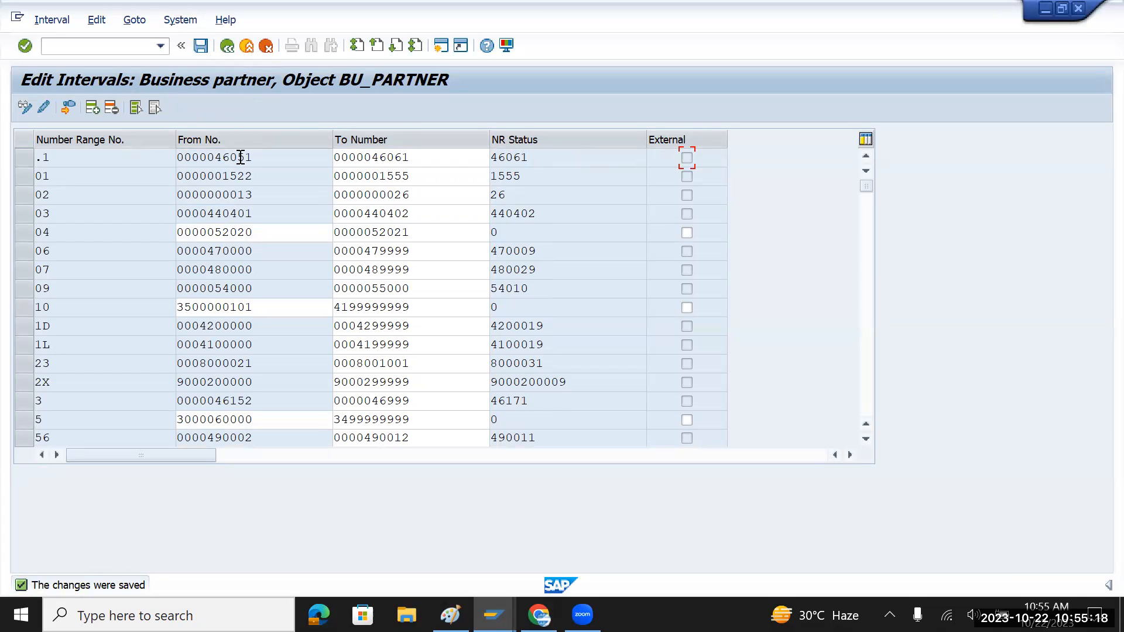
left_click(201, 46)
- Leave the BU_PARTNER number ranges and open the Define Groupings and Assign Number Ranges activity in the IMG
left_click(227, 46)
left_click(226, 49)
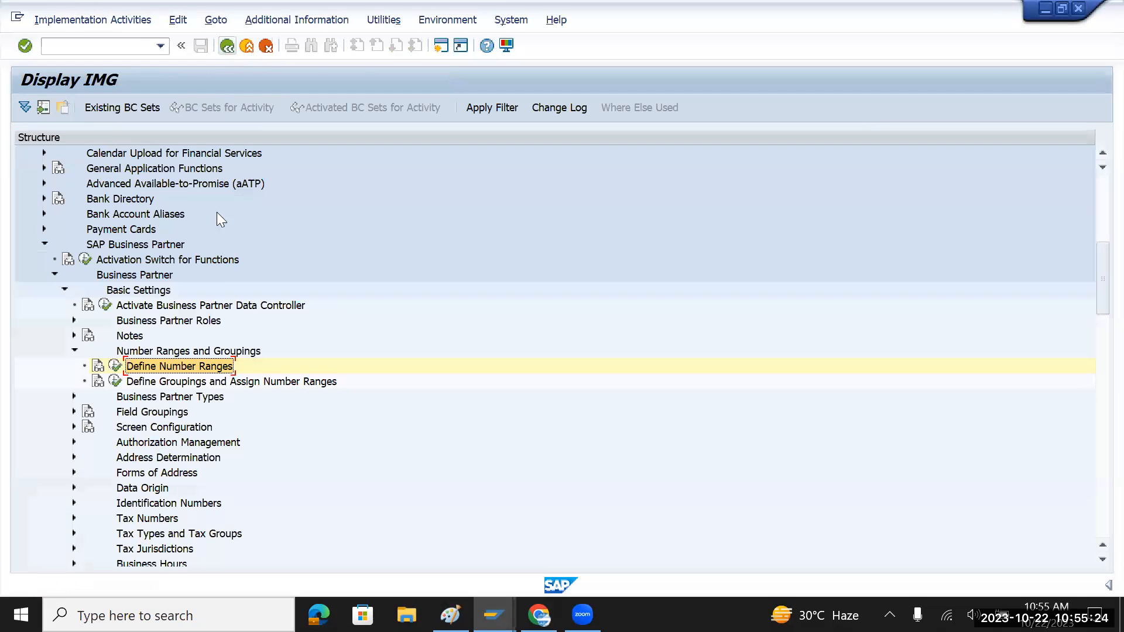
left_click(187, 381)
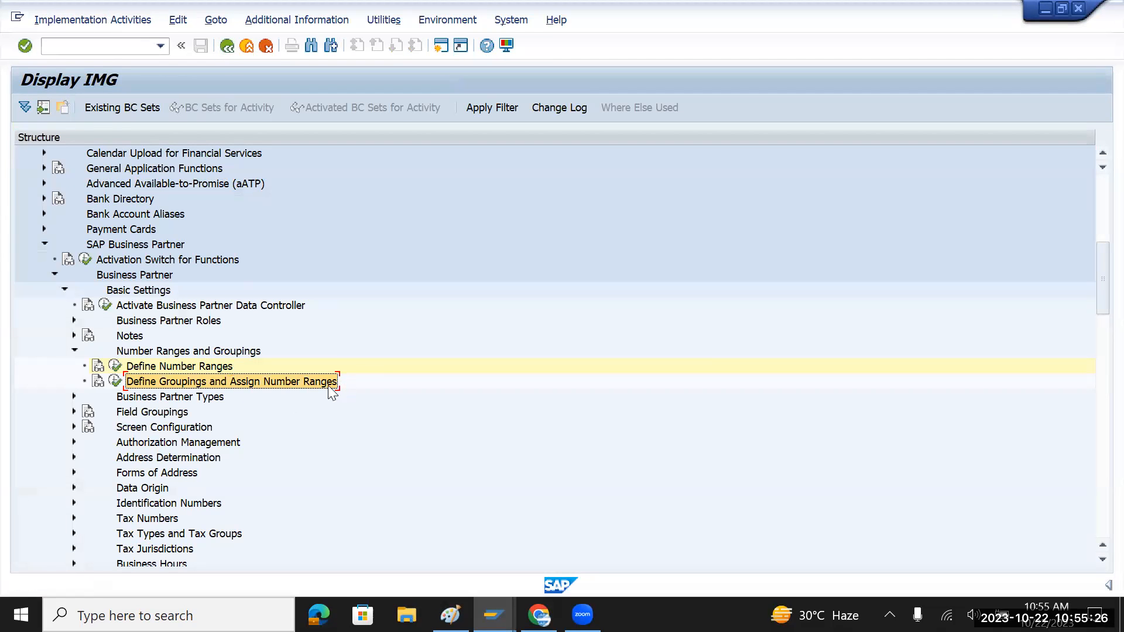
left_click(114, 381)
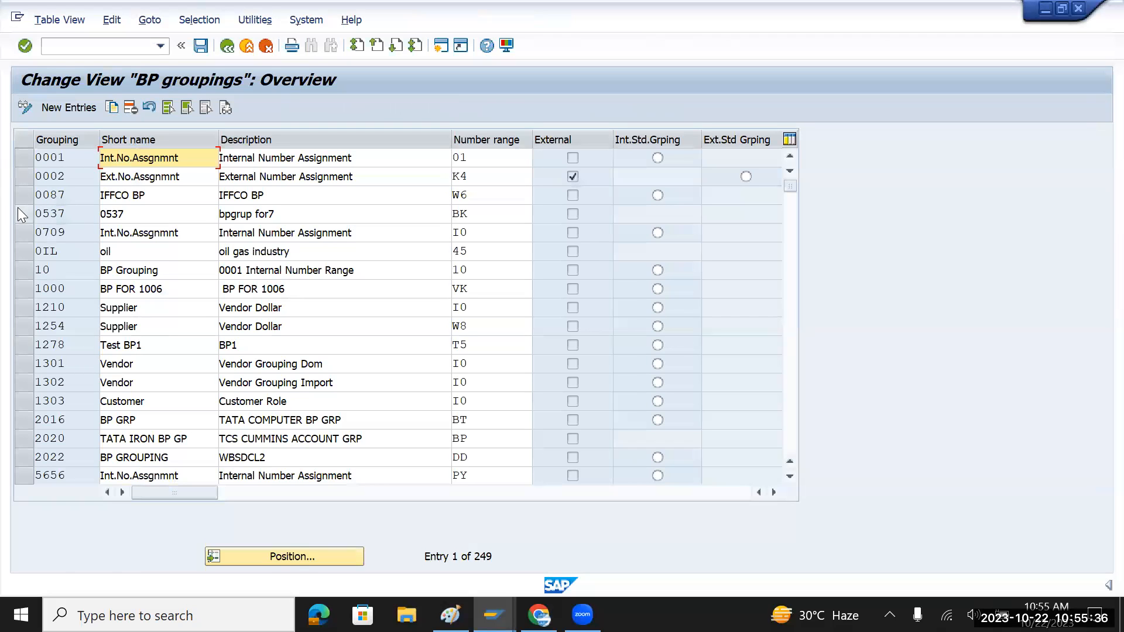
- Start a copy of the existing BP grouping 0001, Internal Number Assignment, as the template for a new grouping
scroll(50, 238, "down", 5)
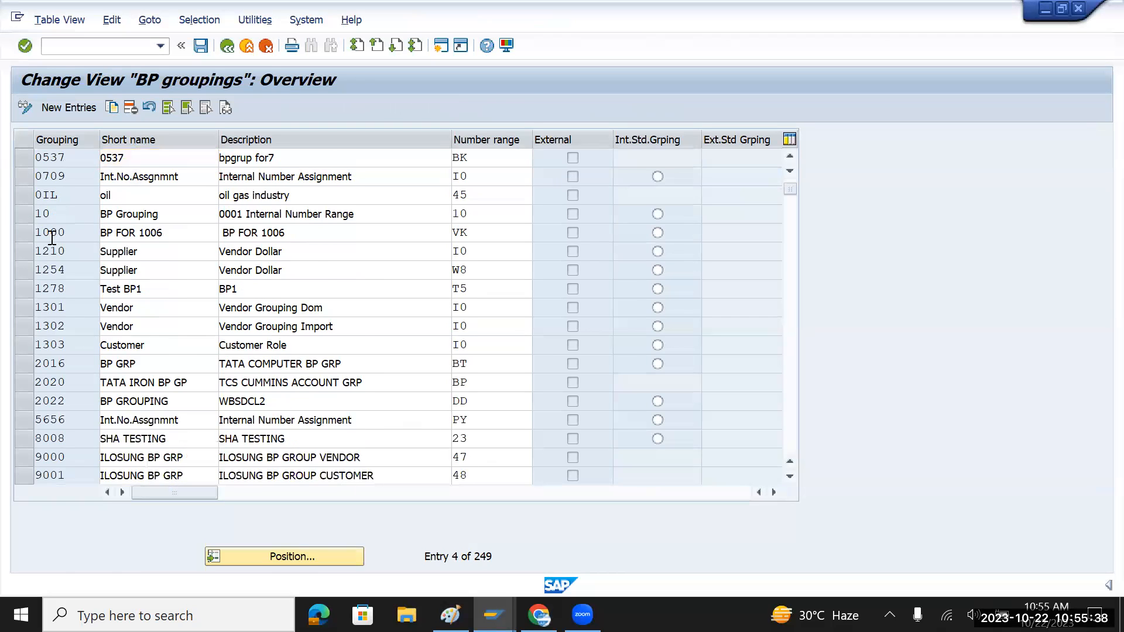
scroll(50, 238, "down", 3)
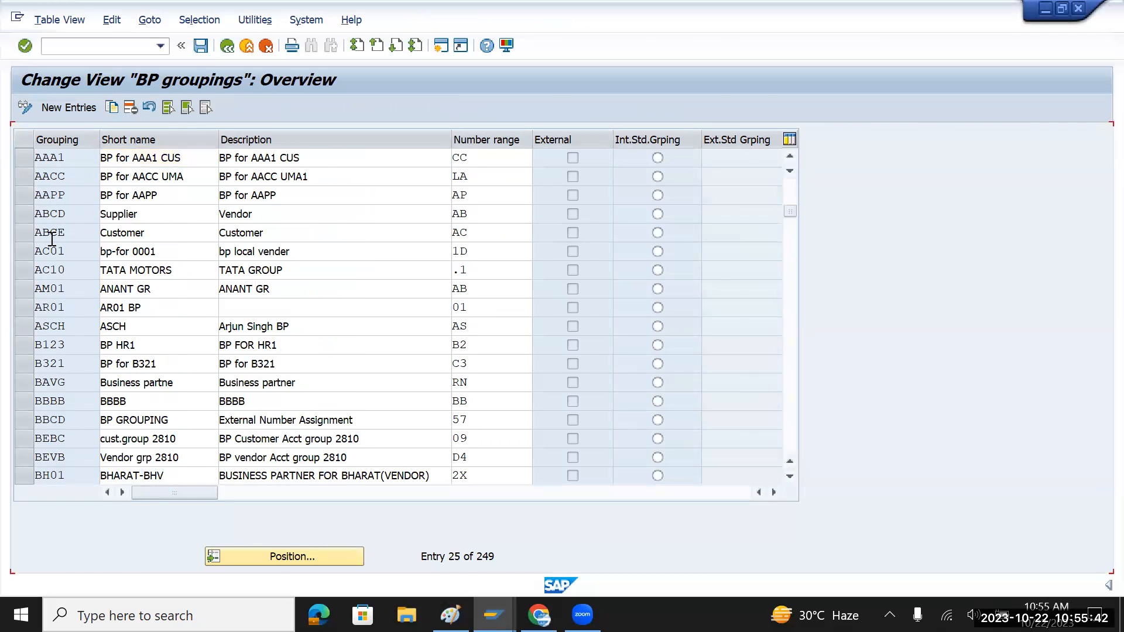
scroll(50, 238, "up", 6)
scroll(50, 237, "up", 2)
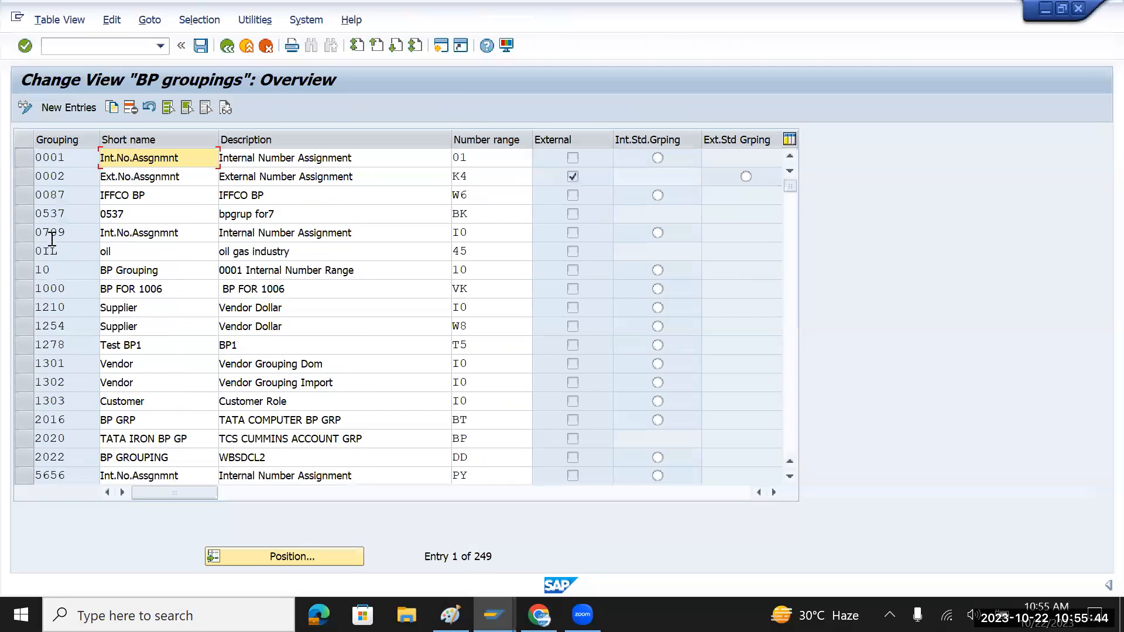
left_click(20, 155)
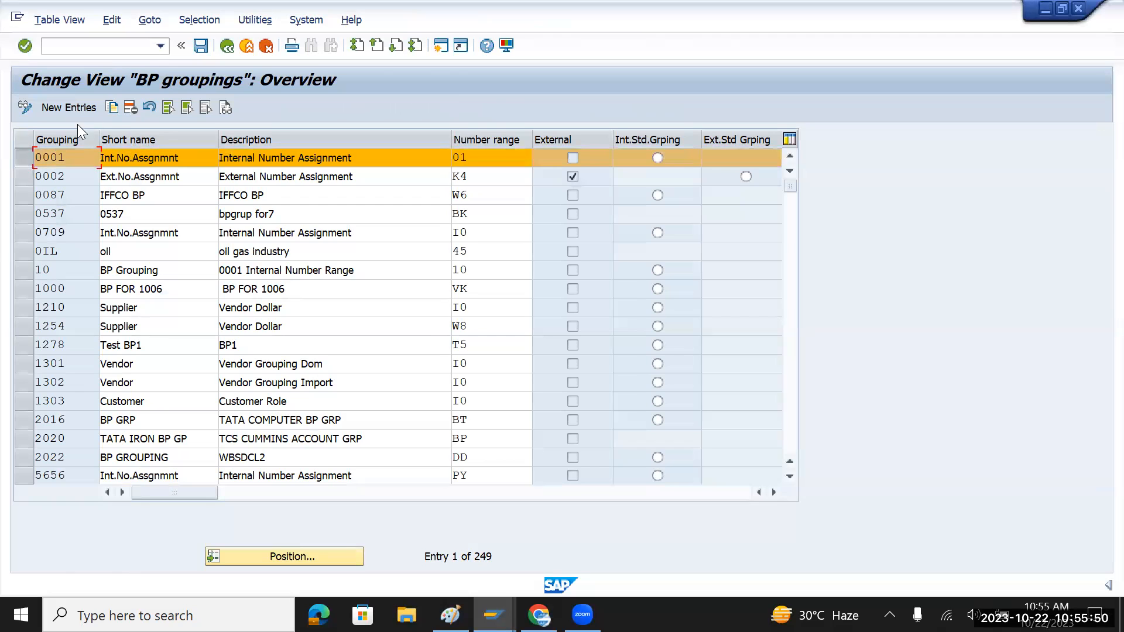
left_click(110, 107)
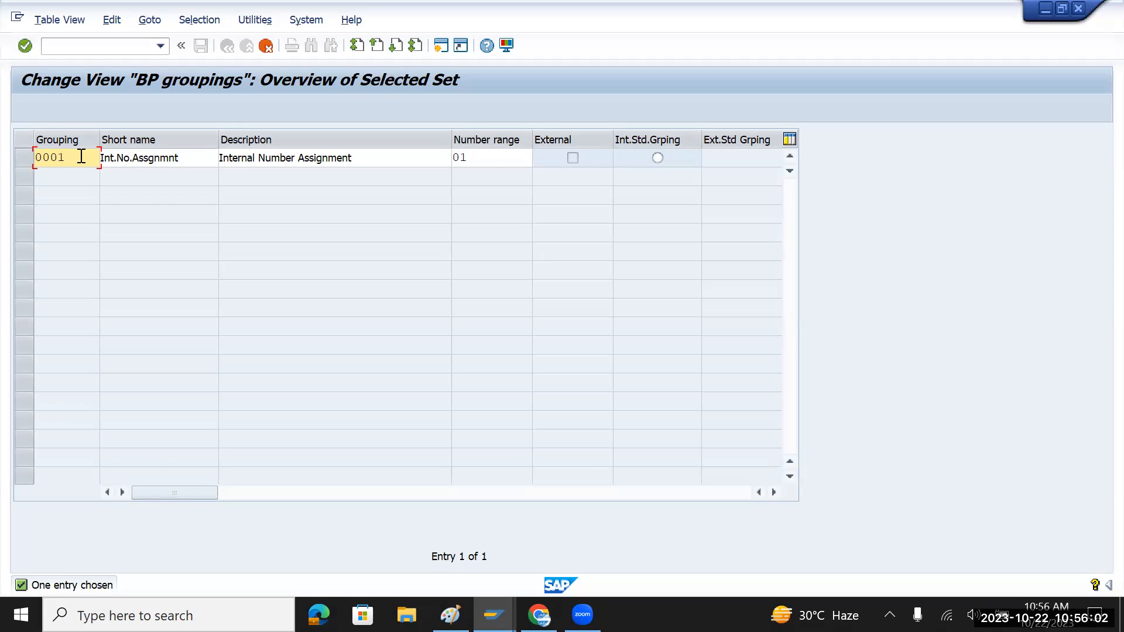
- Copy the code TMDC from the Paint notes and enter it as the key of the copied SAP grouping
key("alt+Tab")
key("alt+Tab")
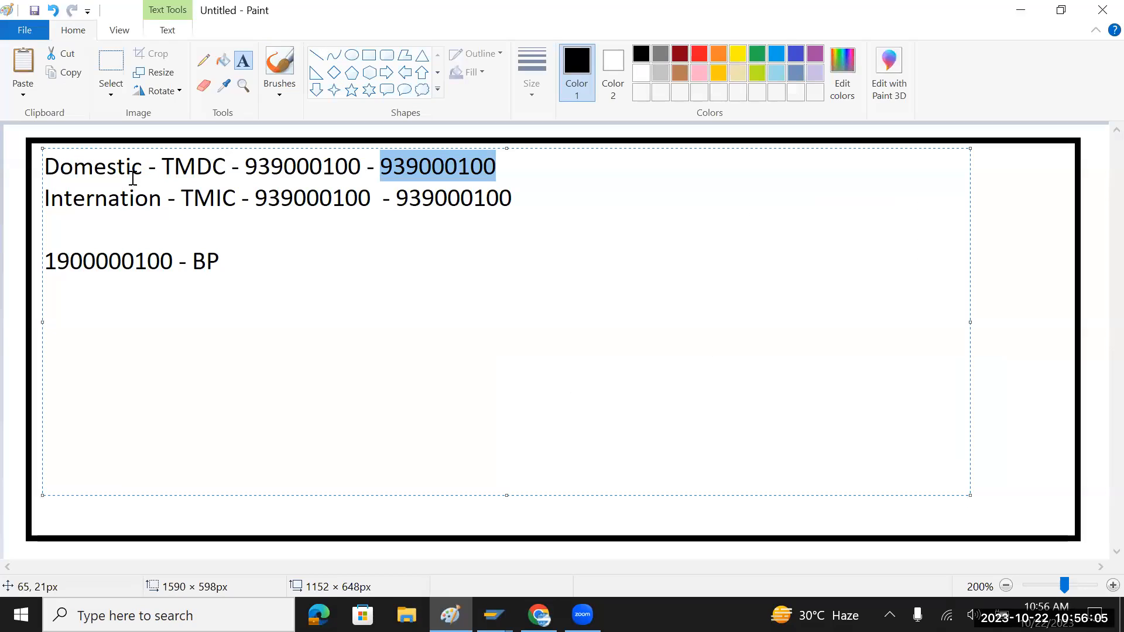
double_click(207, 171)
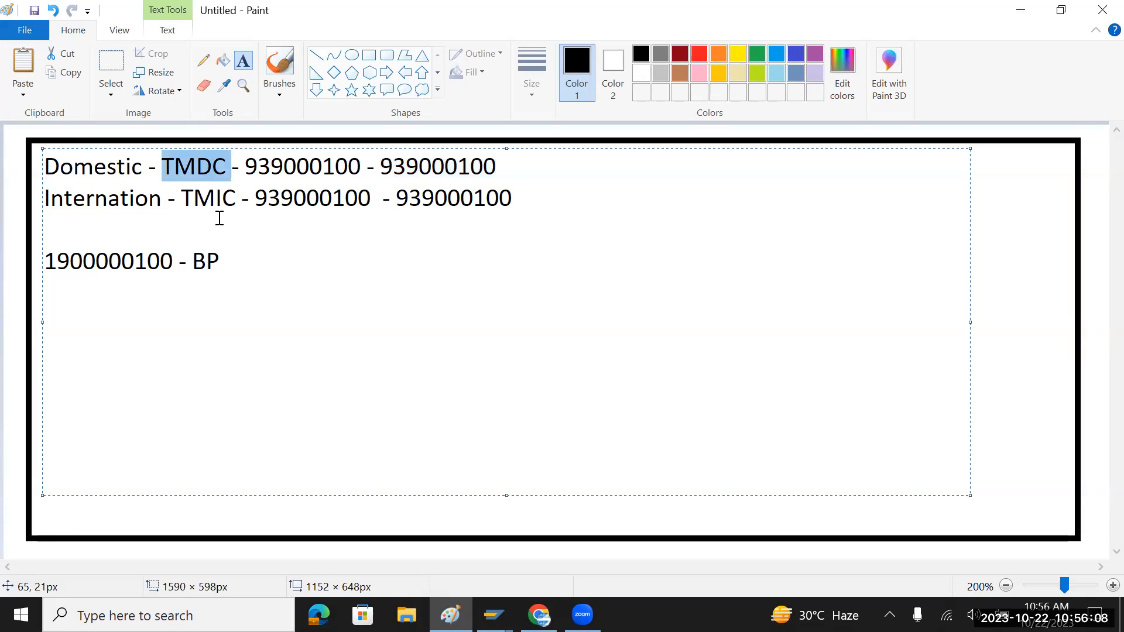
key("alt+Tab")
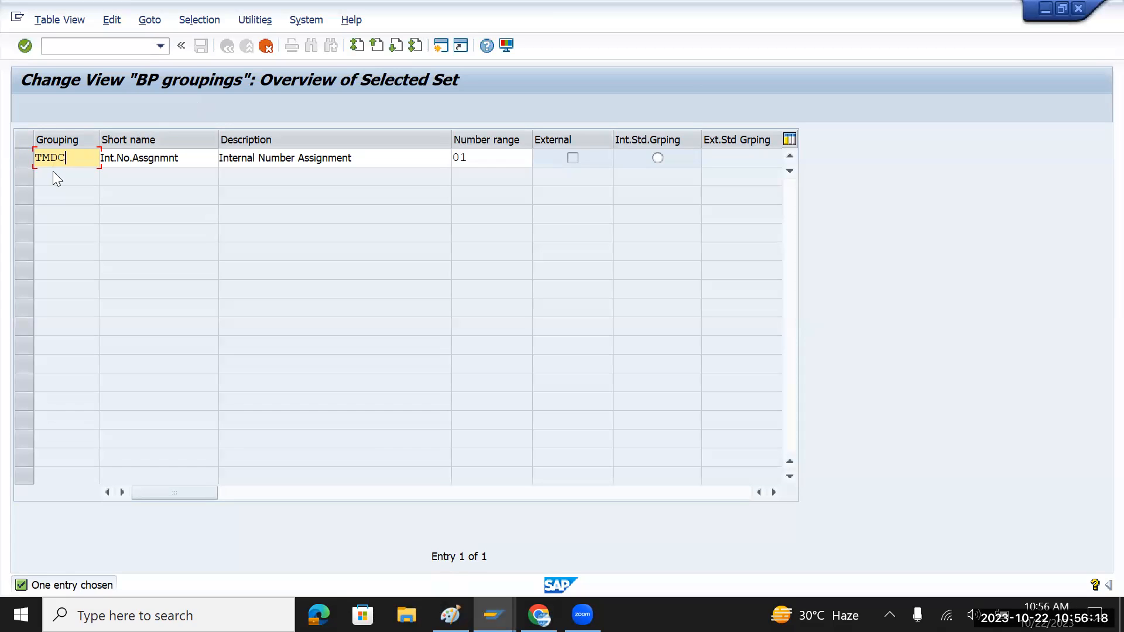
key("Tab")
- Replace the short name of grouping TMDC with TM Domestic Cus
key("Delete")
key("Delete")
key("Delete")
key("Delete")
key("Delete")
key("Delete")
key("Delete")
key("Delete")
key("Delete")
key("Delete")
key("Delete")
key("Delete")
key("Delete")
key("Delete")
key("Delete")
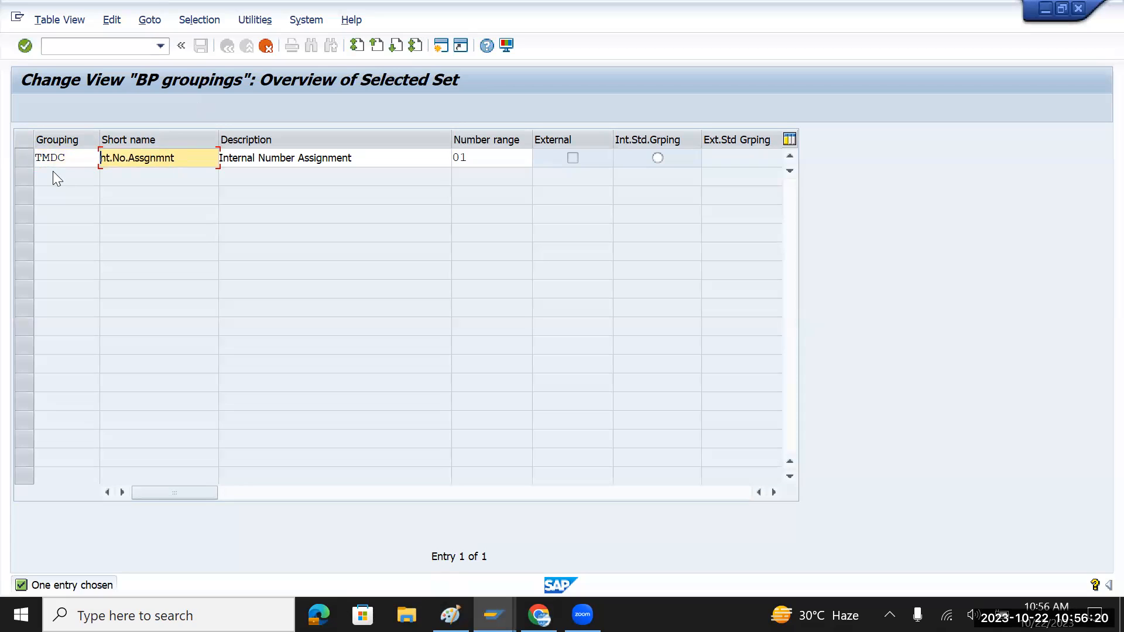
type("TM Domestic Cus")
key("Tab")
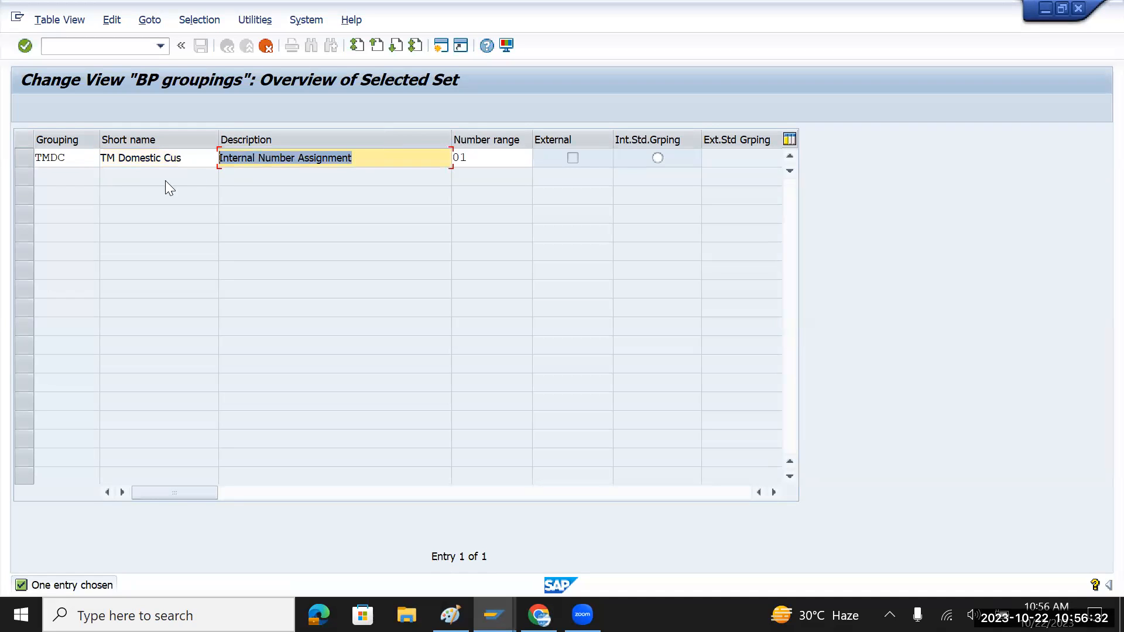
- Replace the description of grouping TMDC with Tata Motors Domestic Customers
key("BackSpace")
type("T")
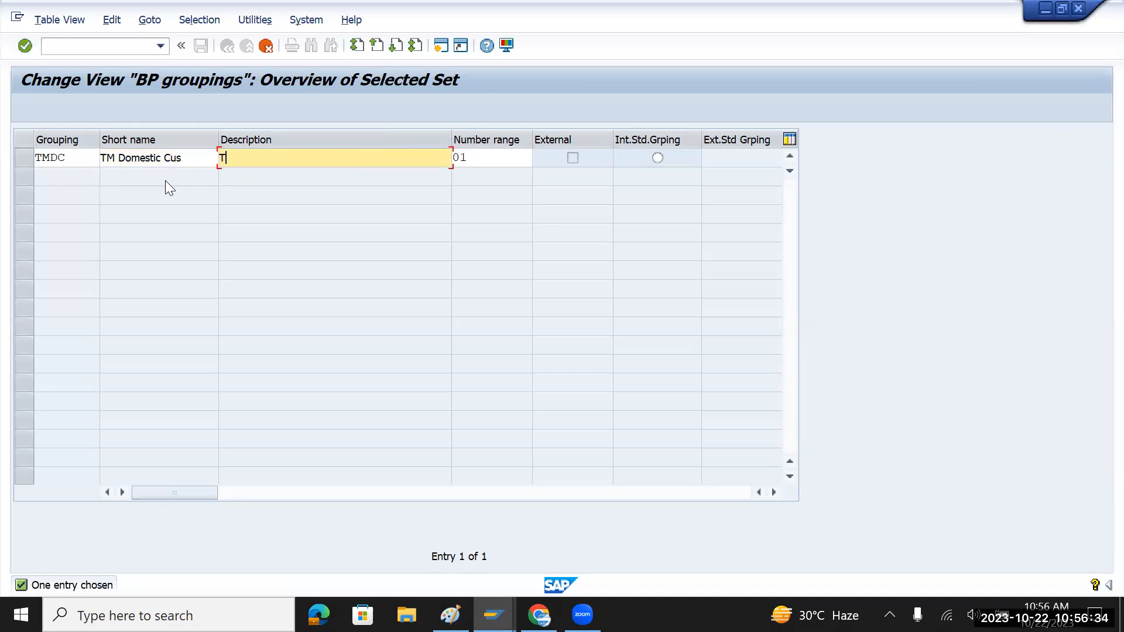
type("ata Motors Domestic Customers")
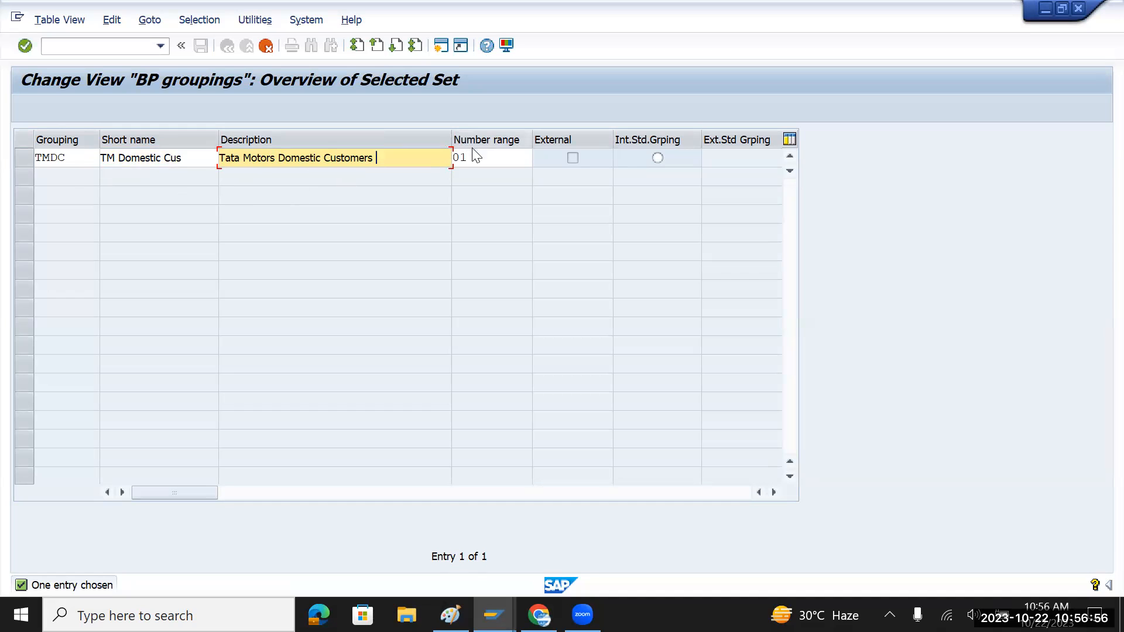
- Assign number range T1 to grouping TMDC and save the entry under customizing request WALK902687
left_click(479, 161)
key("BackSpace")
key("BackSpace")
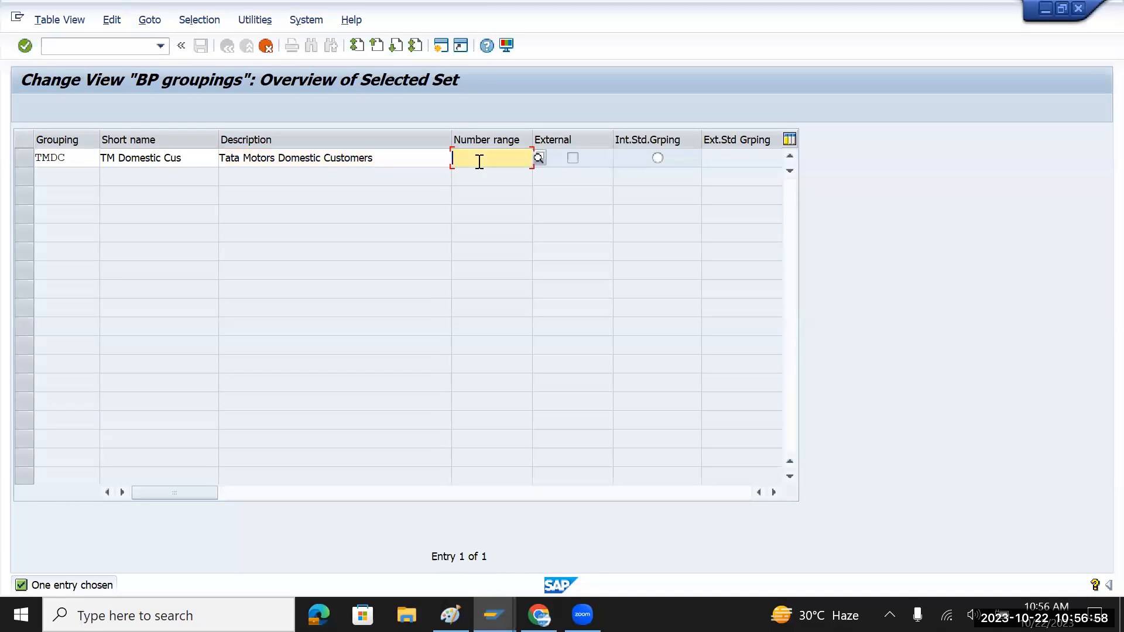
type("T")
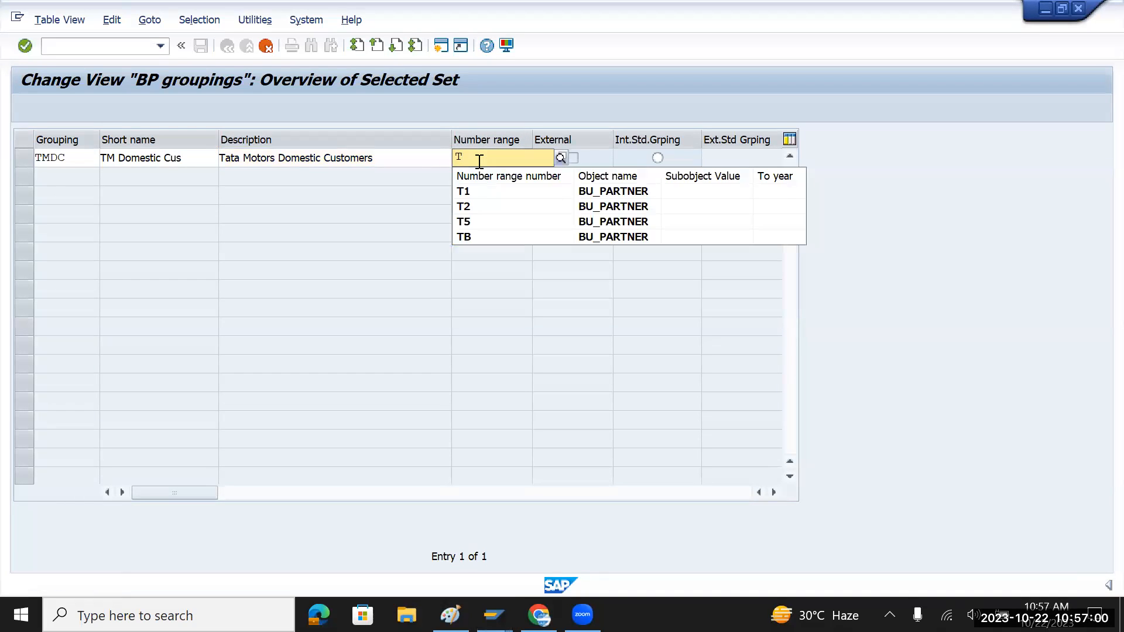
left_click(473, 192)
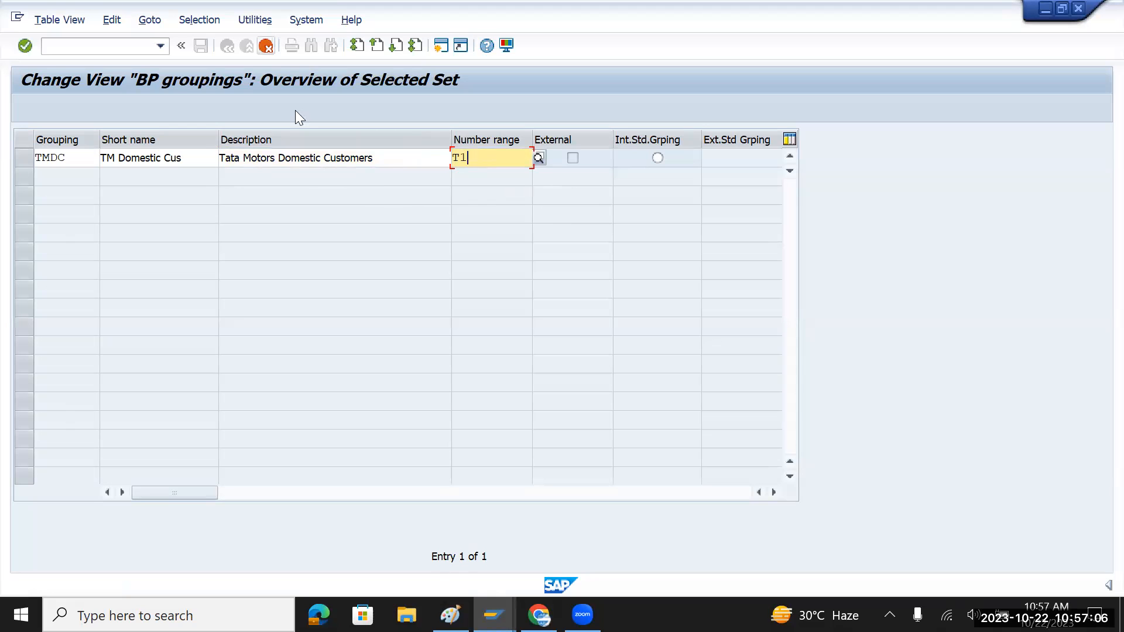
key("Return")
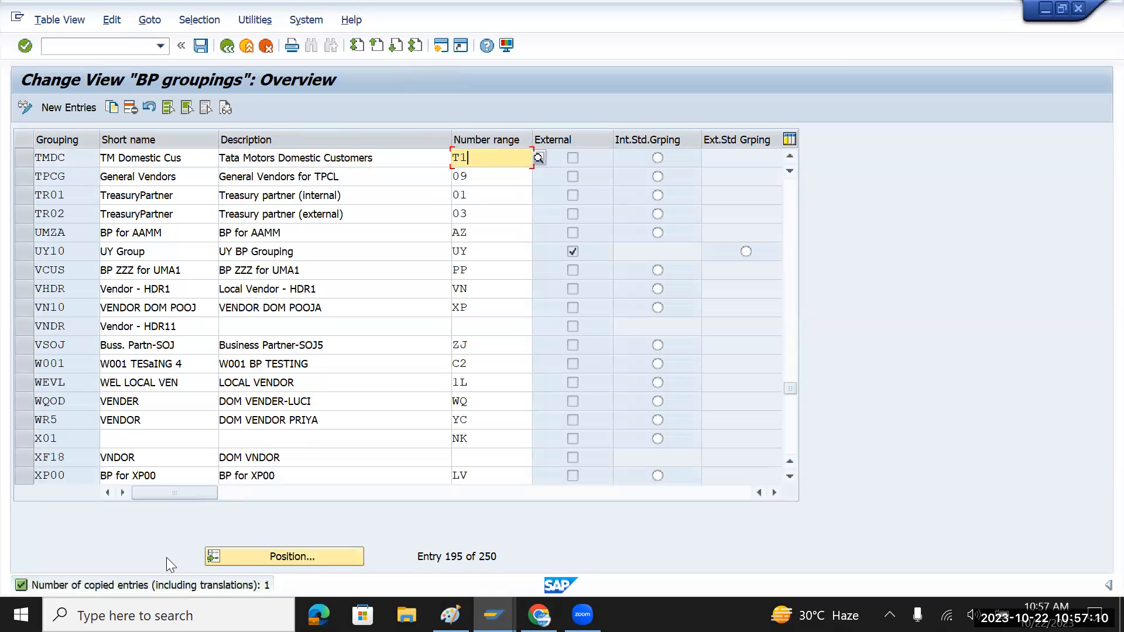
left_click(202, 47)
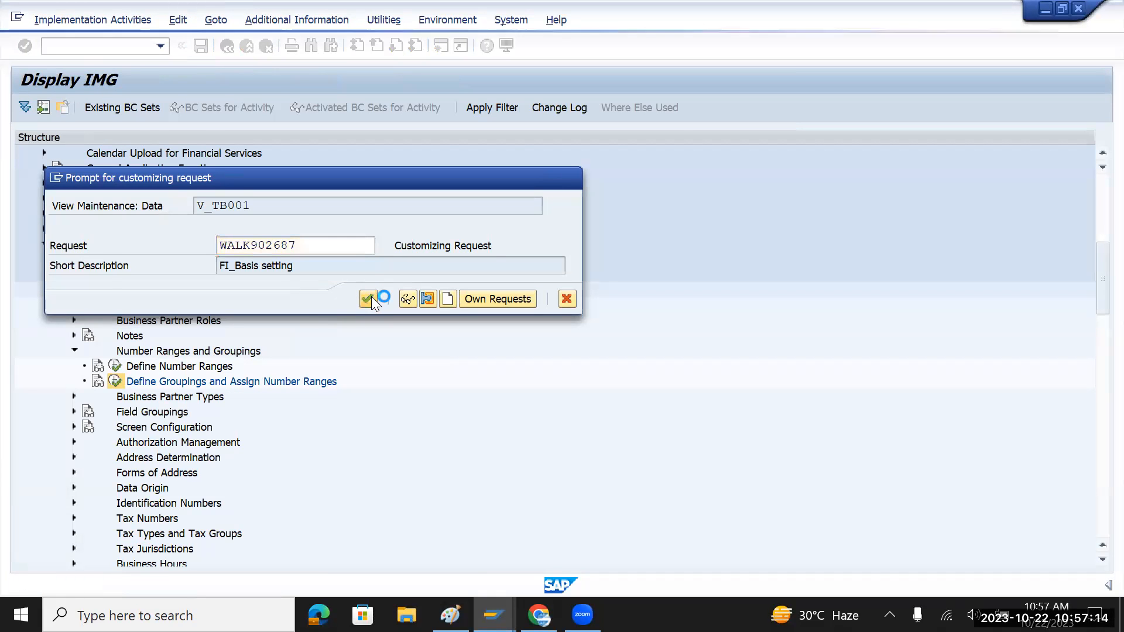
left_click(371, 297)
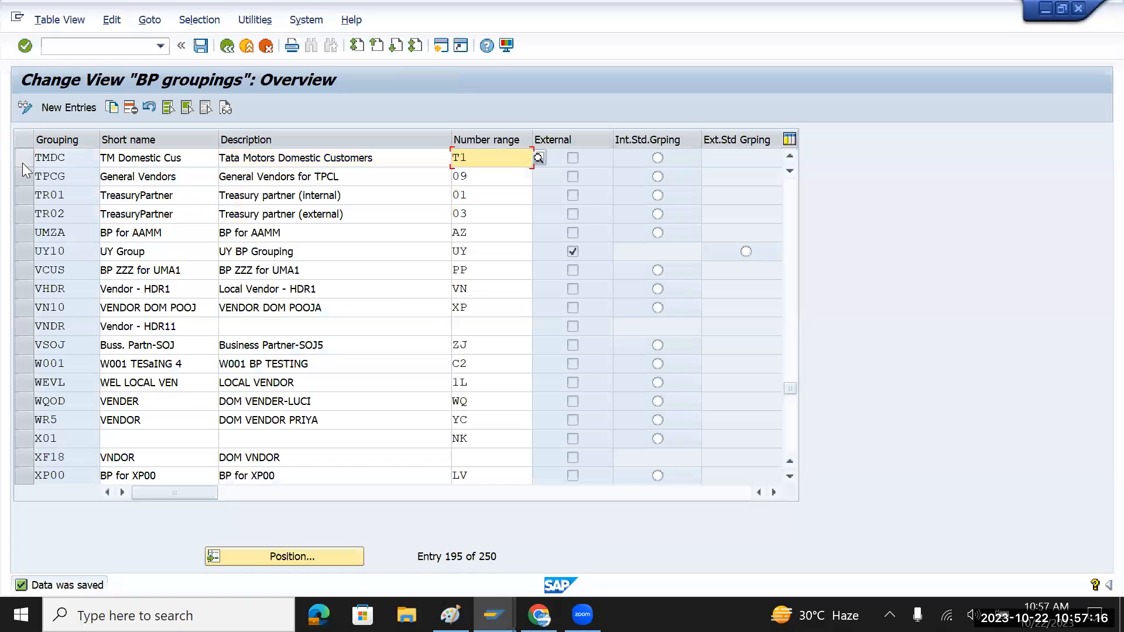
- Start a copy of grouping TMDC and change the copy's short name to TM Internationa
left_click(21, 158)
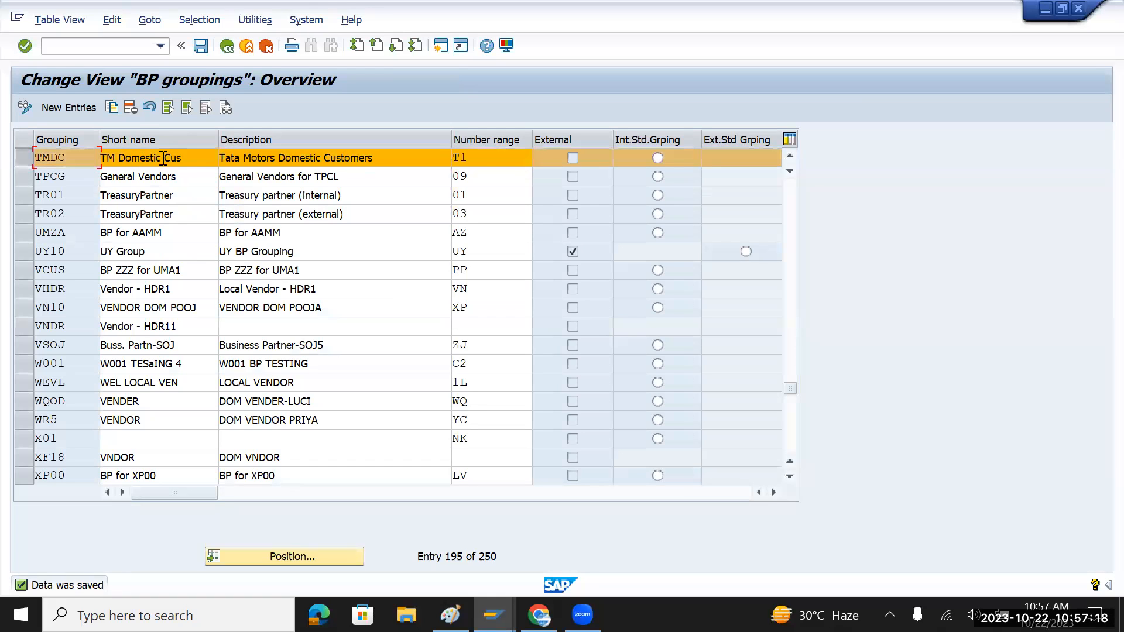
left_click(112, 108)
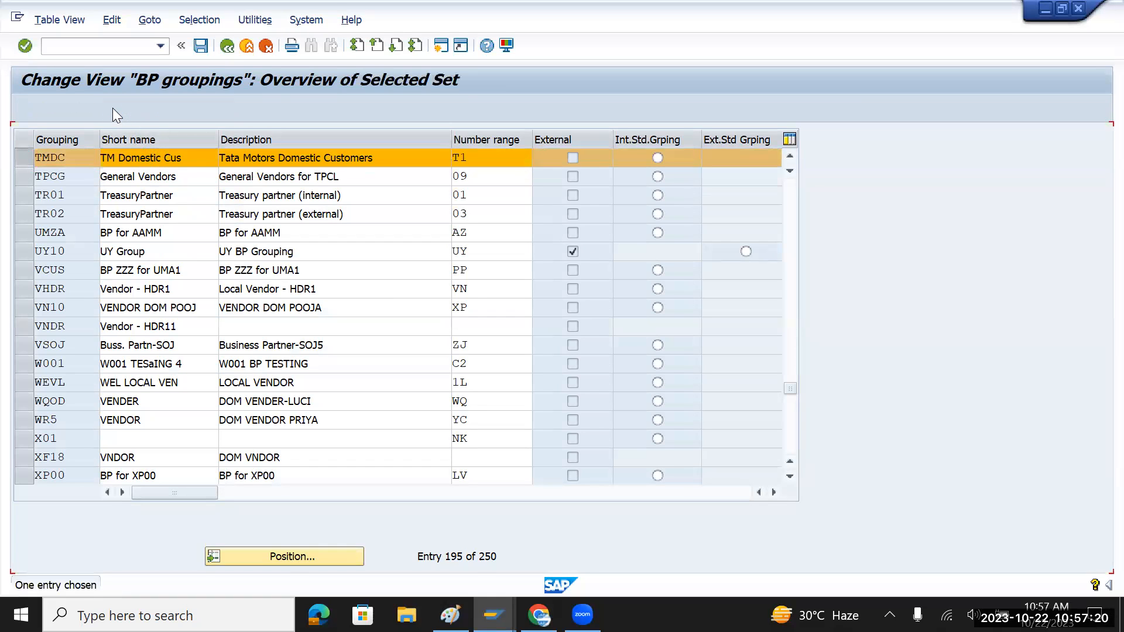
key("Tab")
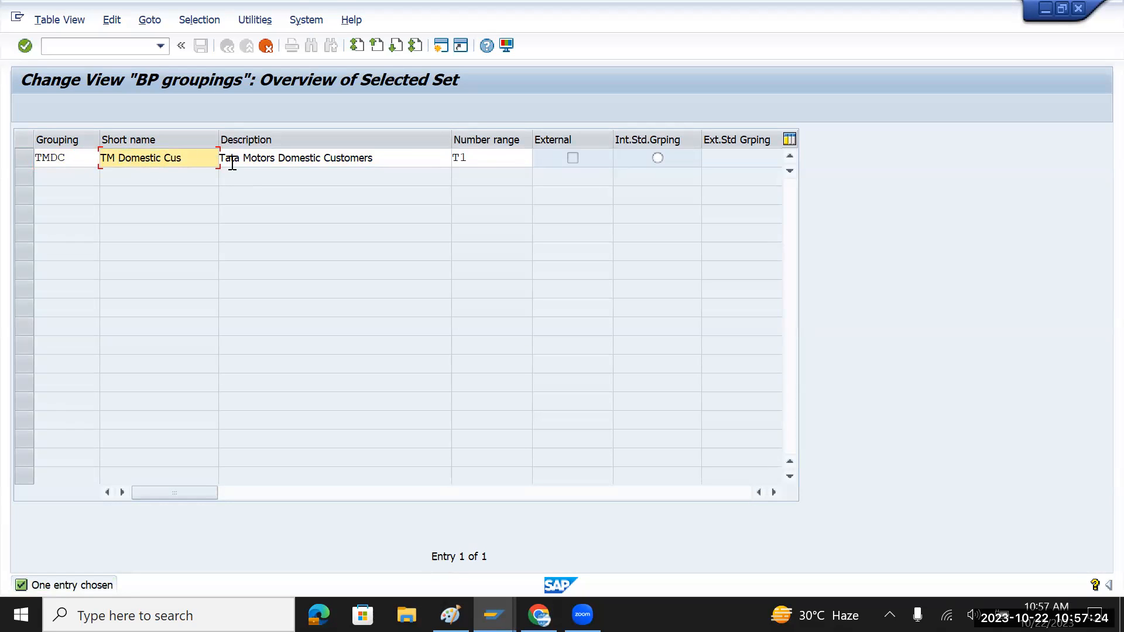
key("Right")
key("Right")
key("Right")
key("Delete")
key("Delete")
key("Delete")
key("Delete")
key("Delete")
type("Internationa")
- Change the copied grouping's key to TMIC and its description to Tata Motors International Customer
left_click(52, 151)
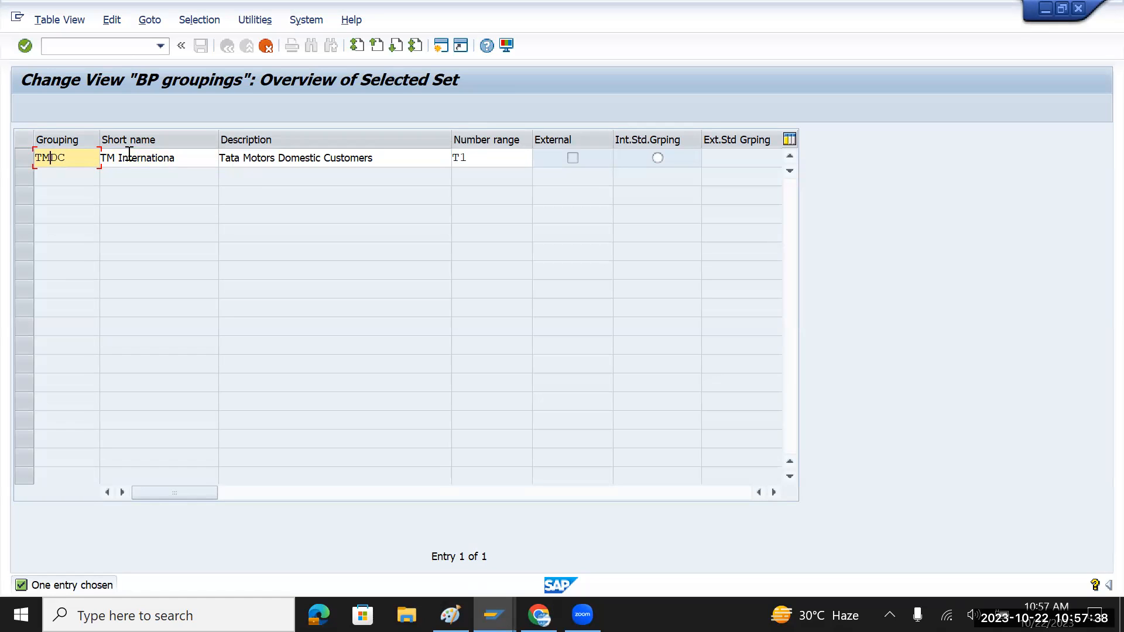
type("I")
left_click_drag(73, 157, 32, 159)
left_click(280, 157)
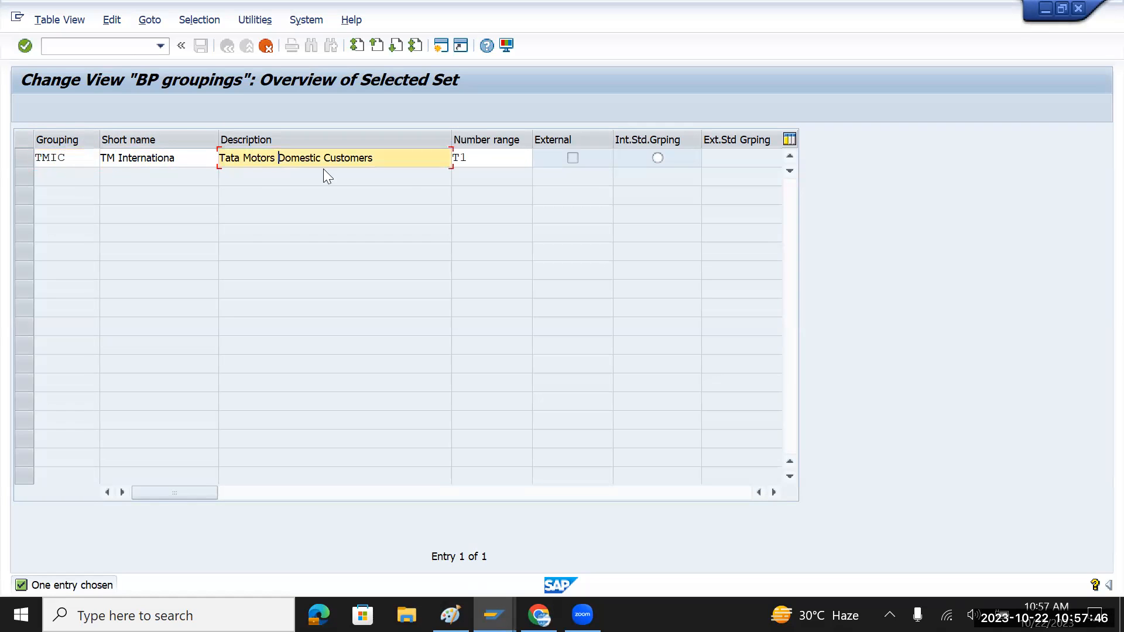
type("International Customer")
- Assign number range T2 to grouping TMIC, accept the copied entry and save the groupings
left_click(485, 160)
key("BackSpace")
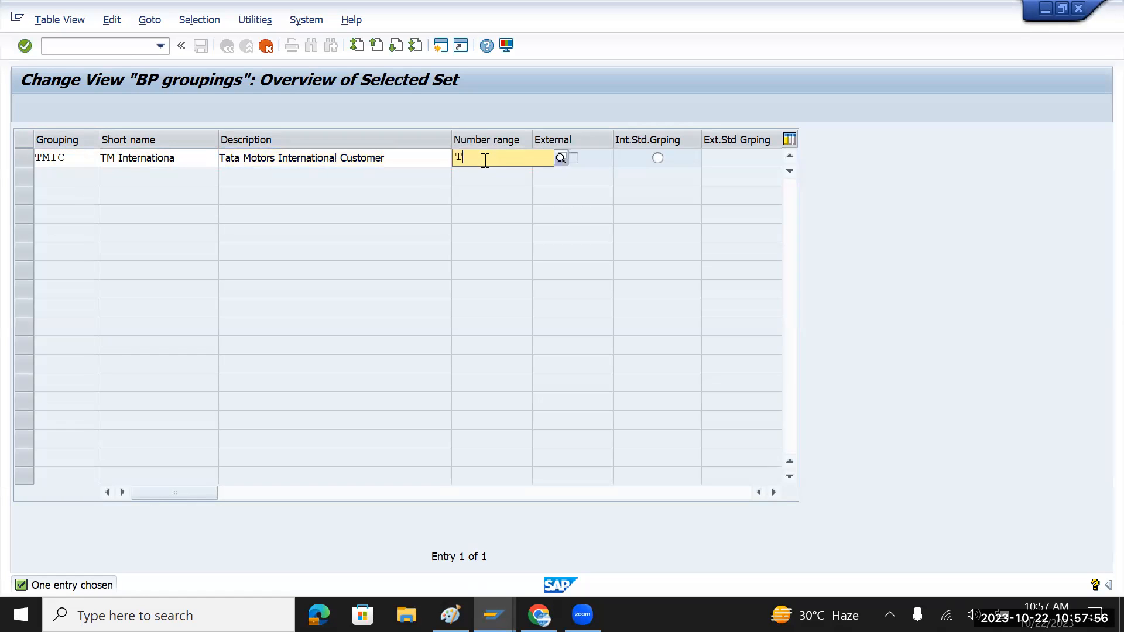
type("2")
key("Return")
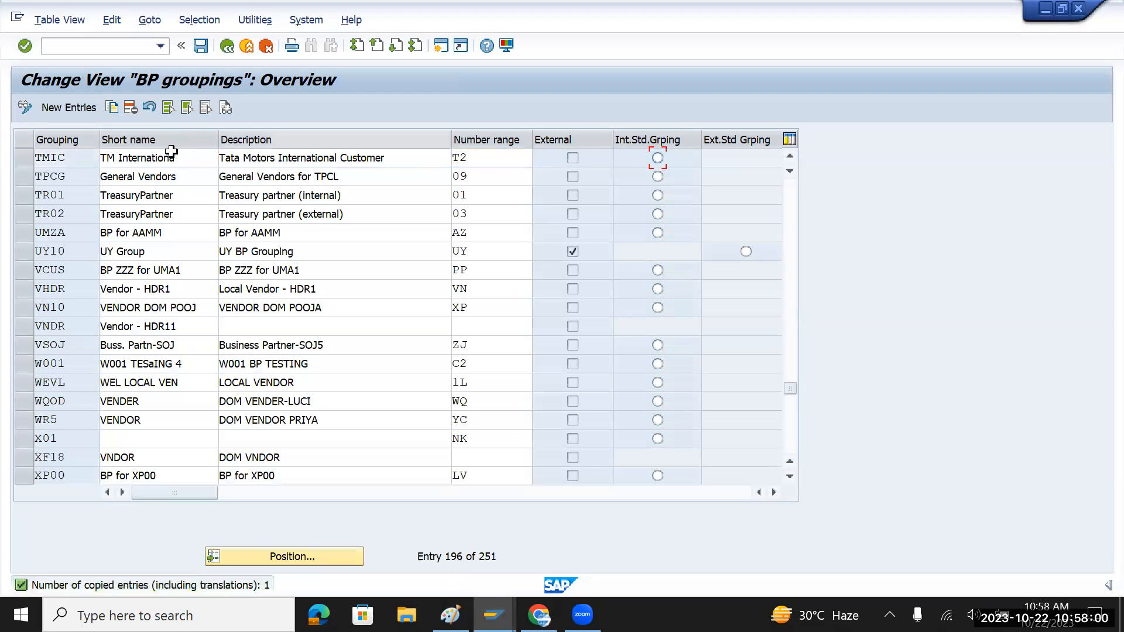
left_click(197, 44)
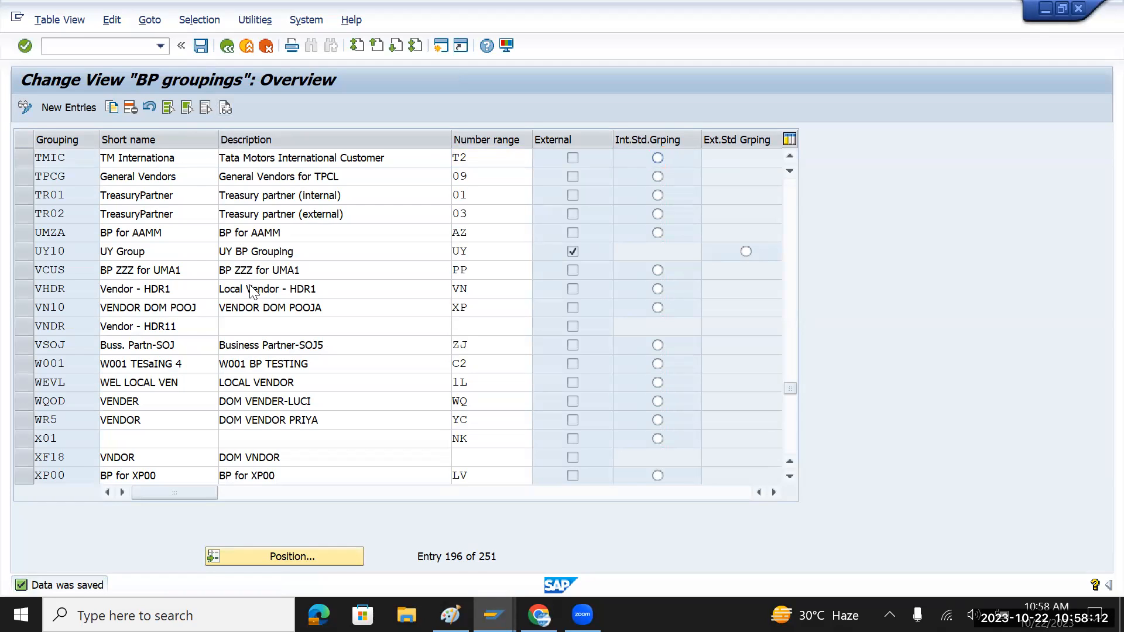
- Leave the BP groupings and open the BU_PARTNER number range intervals for editing from the IMG
key("alt+Tab")
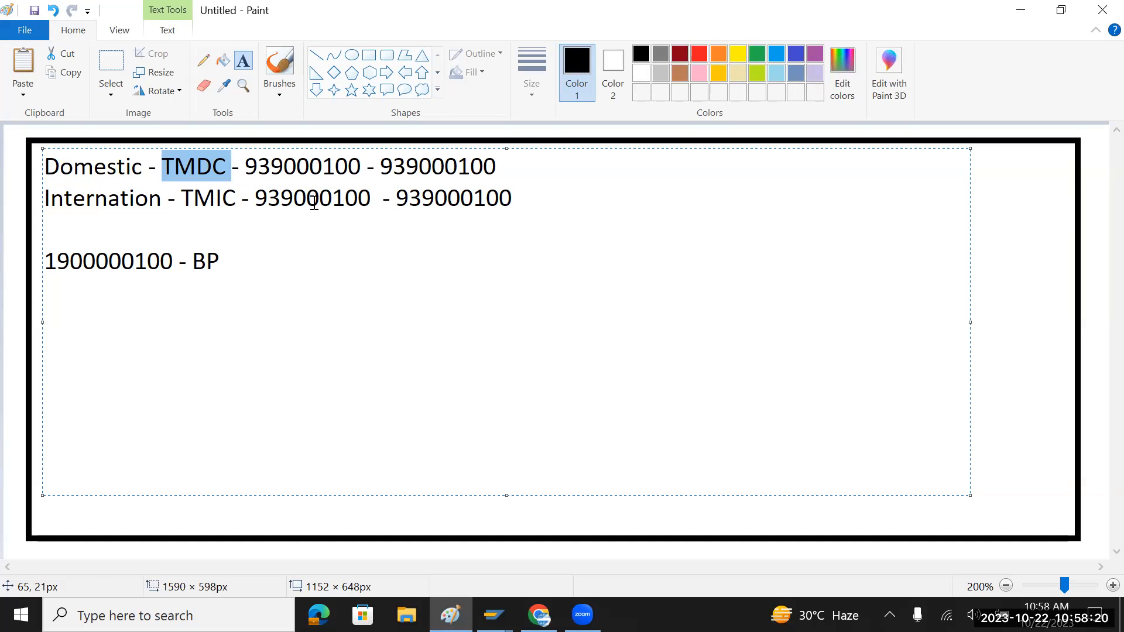
key("alt+Tab")
left_click(225, 51)
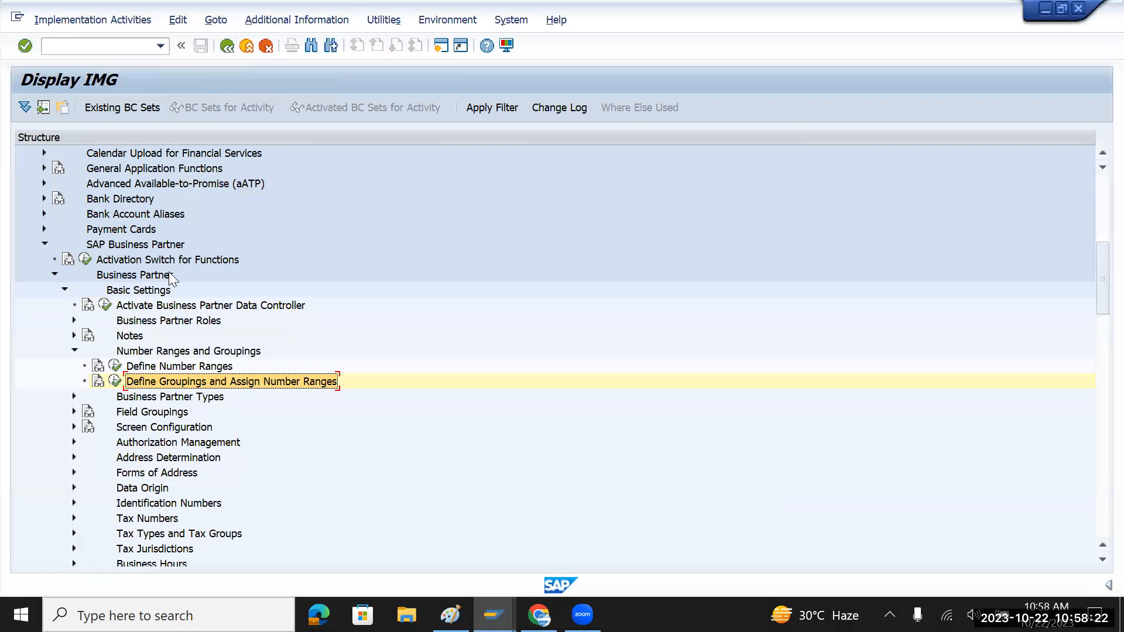
left_click(212, 369)
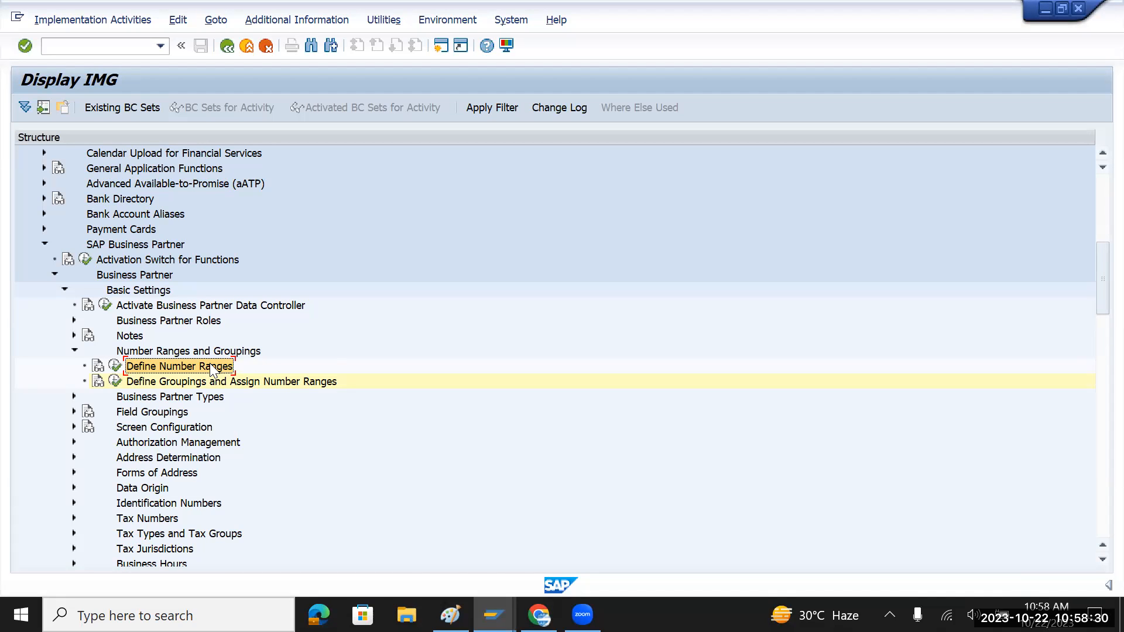
left_click(120, 365)
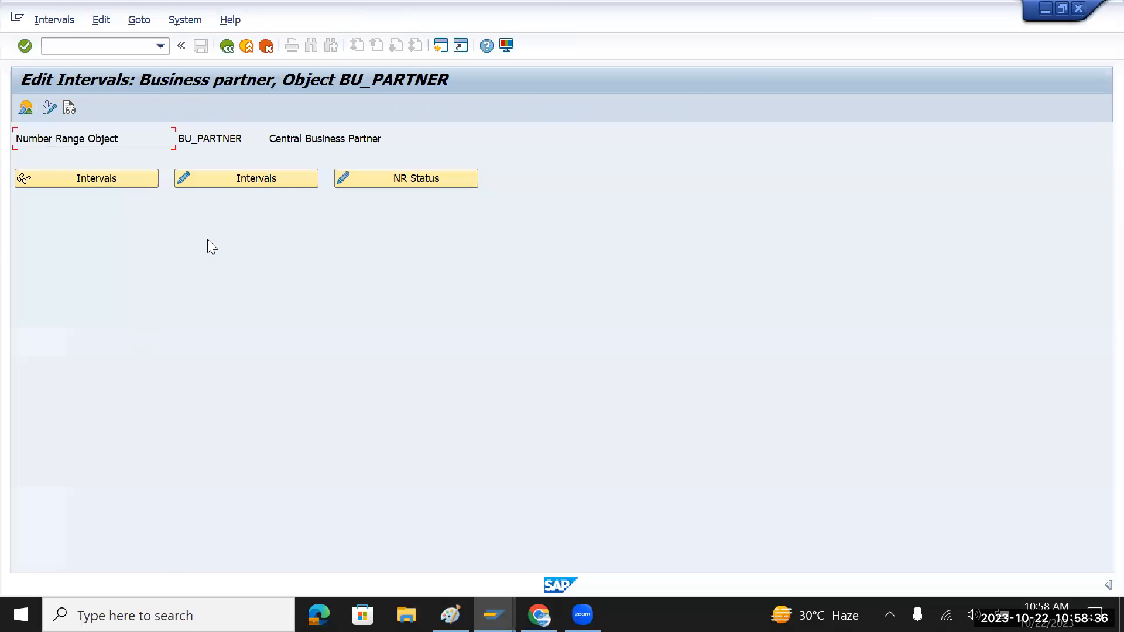
left_click(234, 178)
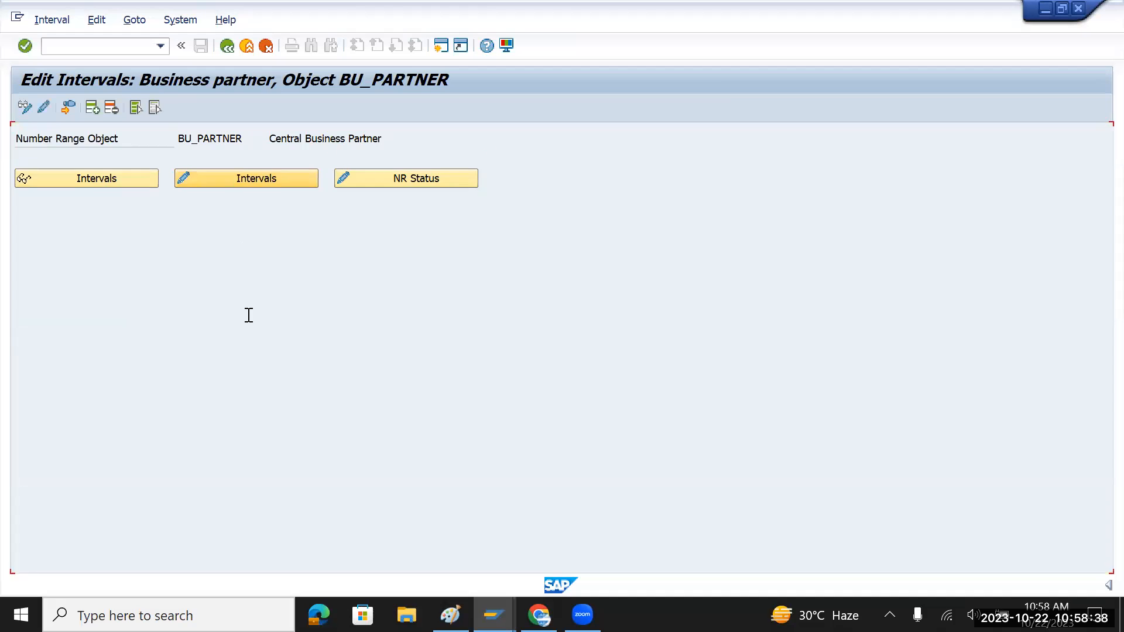
scroll(249, 316, "down", 2)
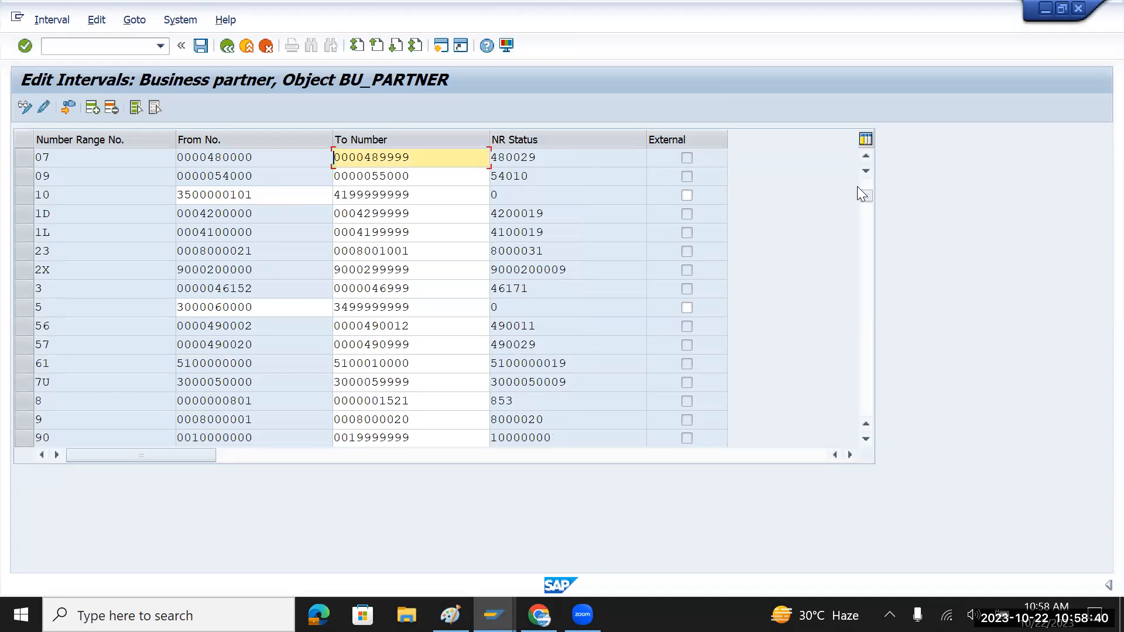
left_click_drag(863, 198, 866, 254)
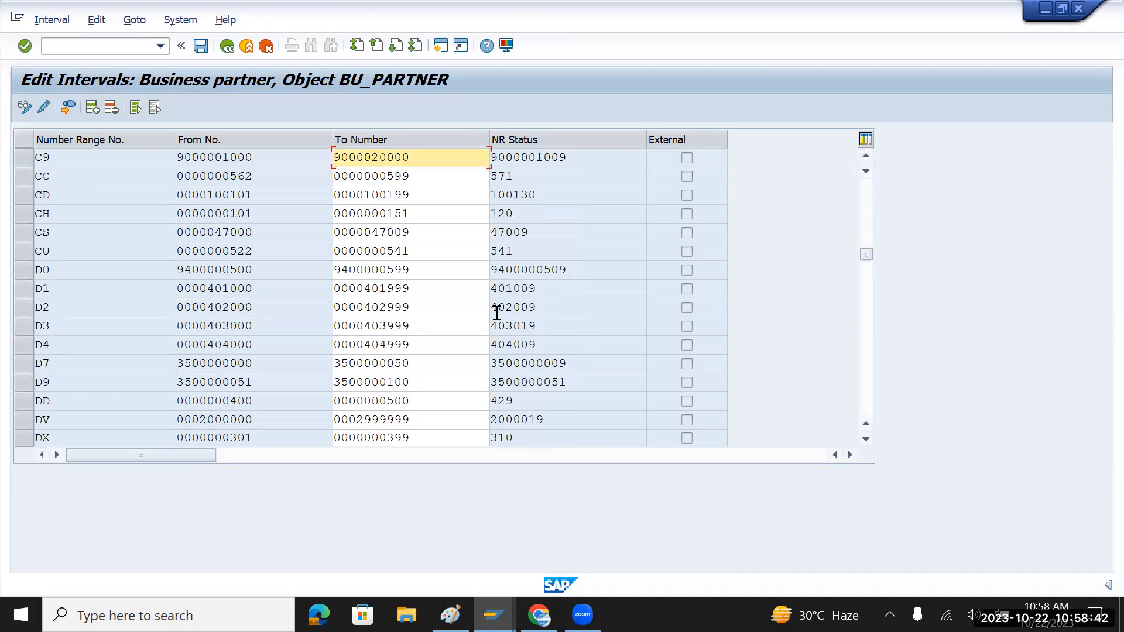
scroll(460, 313, "down", 4)
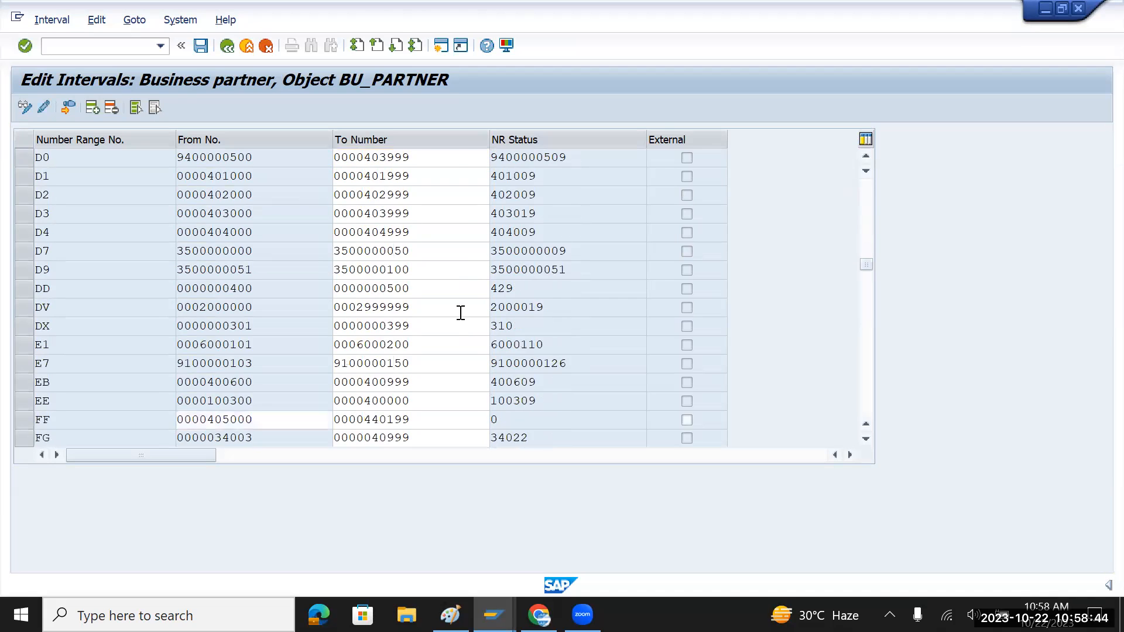
scroll(461, 312, "down", 12)
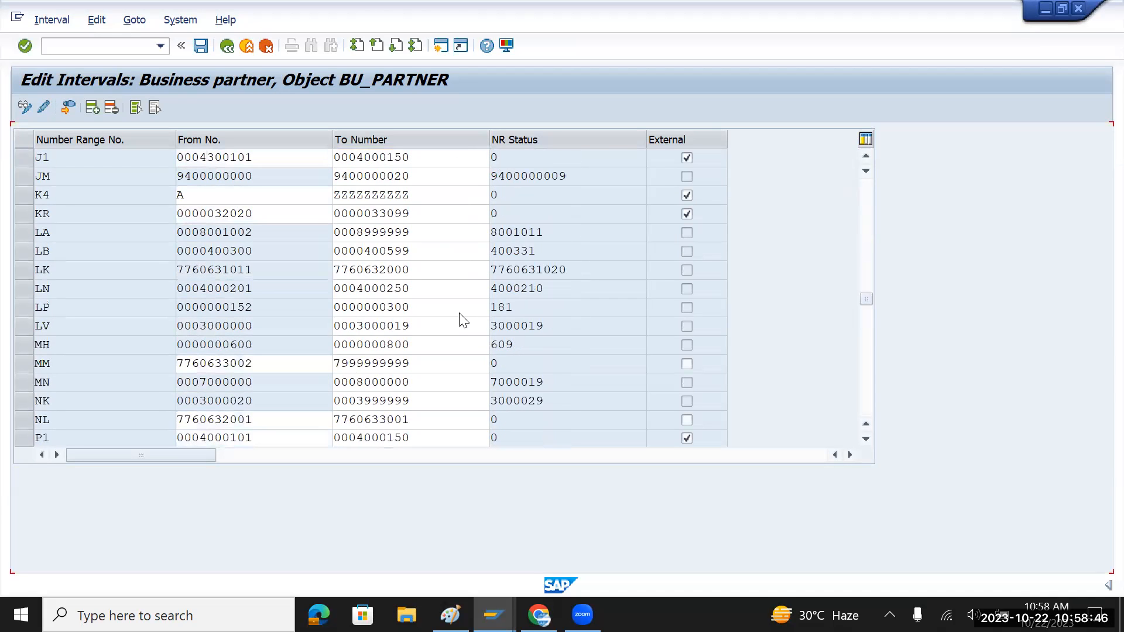
scroll(461, 313, "down", 15)
scroll(460, 314, "up", 1)
scroll(459, 312, "up", 8)
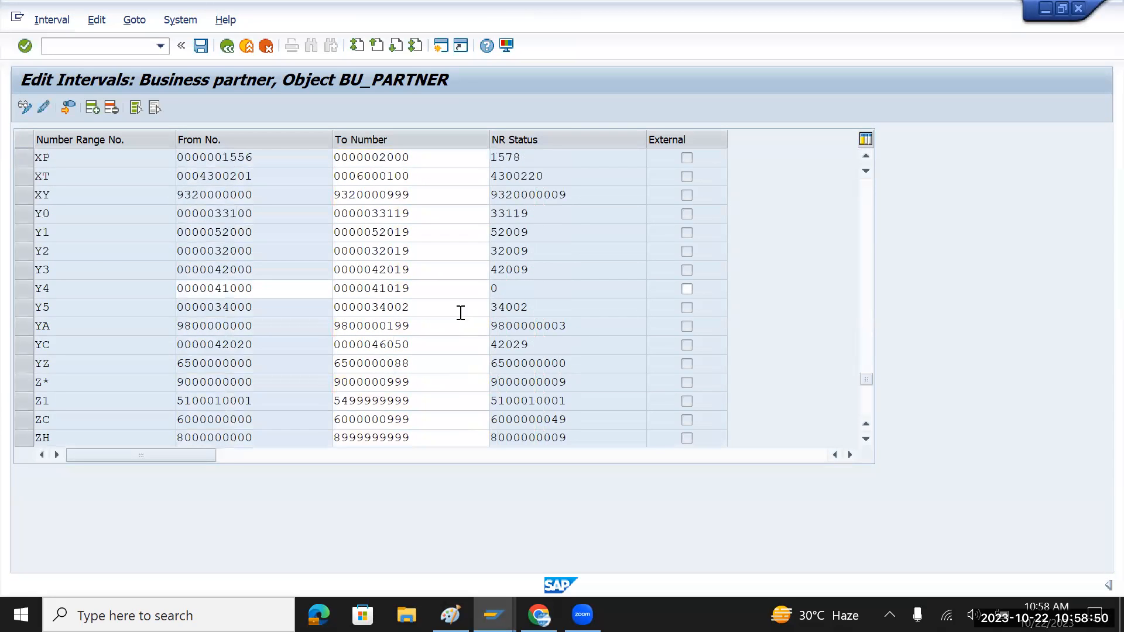
scroll(461, 313, "up", 3)
scroll(460, 312, "down", 4)
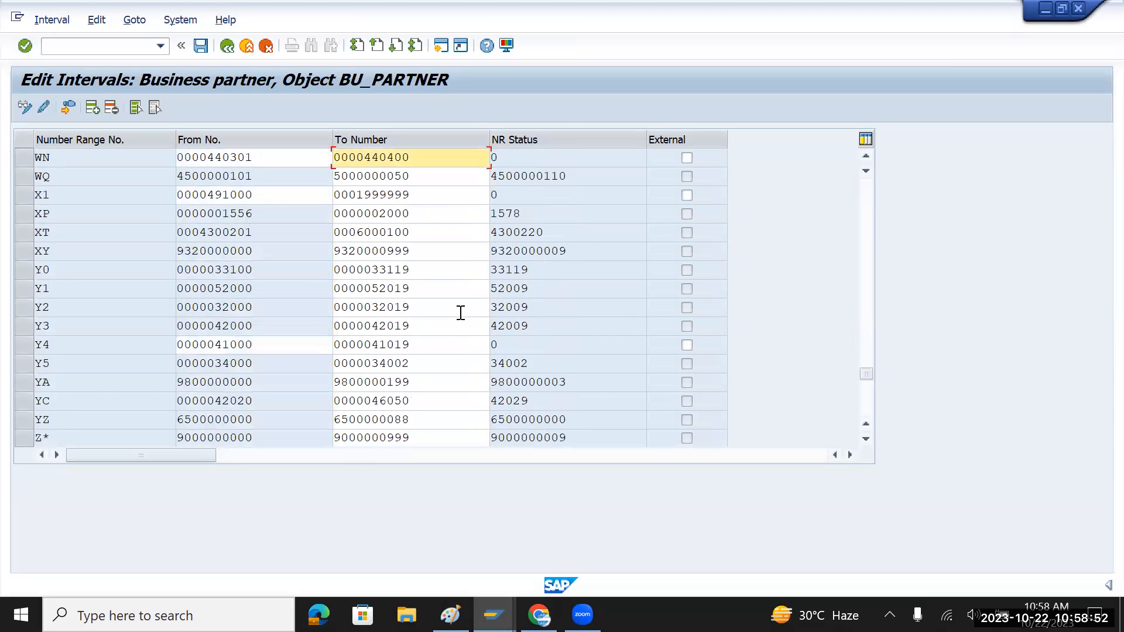
scroll(461, 313, "down", 1)
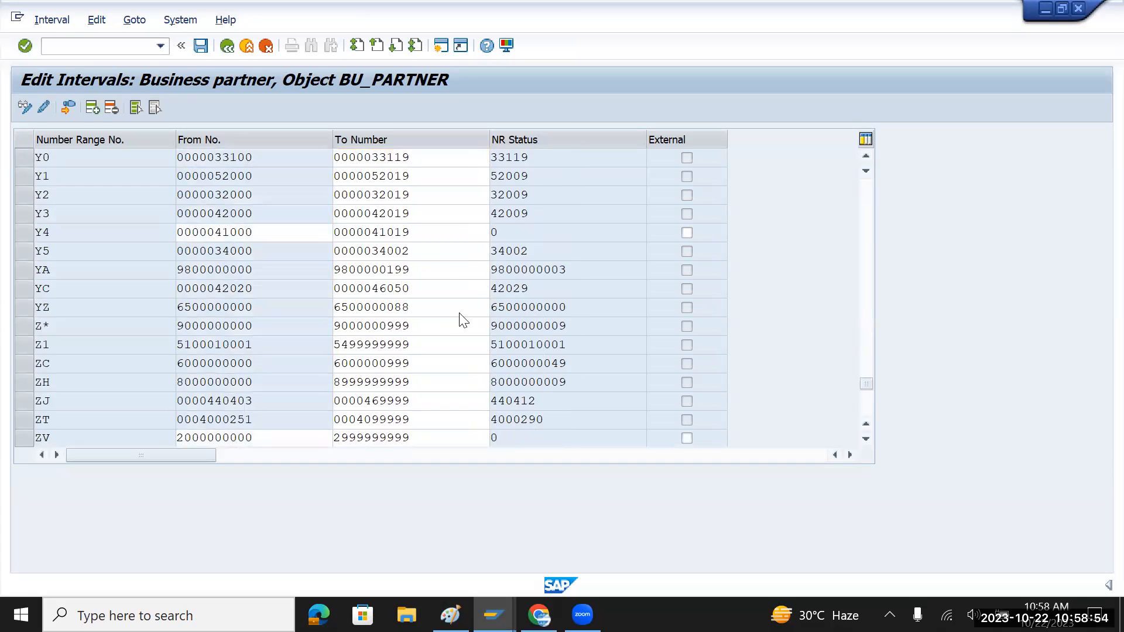
scroll(461, 312, "up", 1)
scroll(461, 313, "up", 4)
scroll(461, 313, "up", 1)
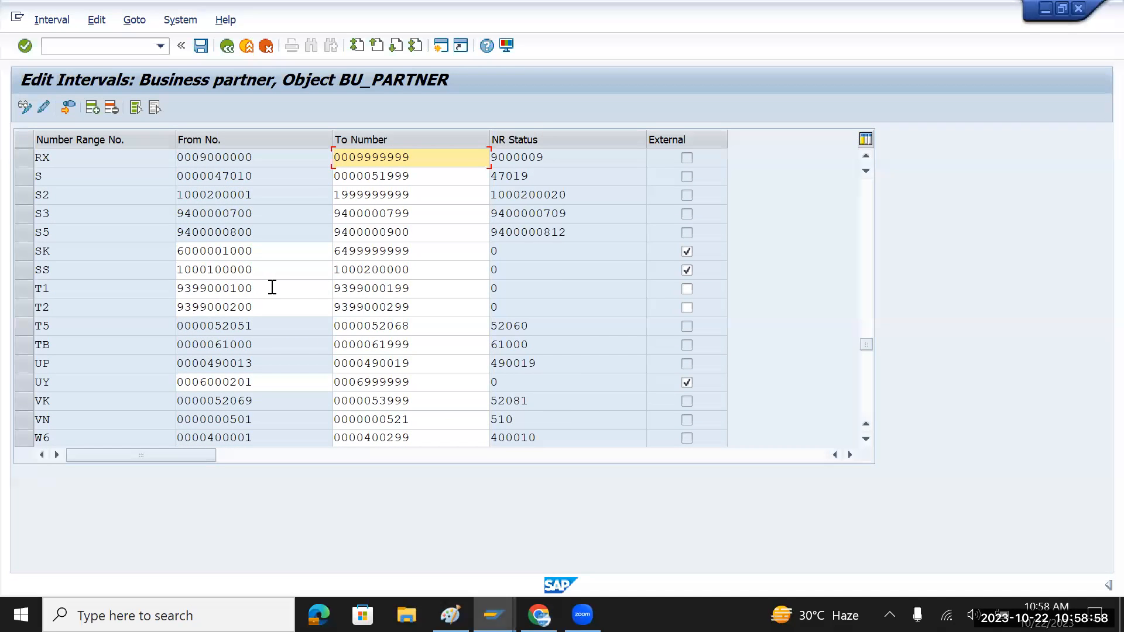
left_click_drag(269, 288, 169, 295)
key("ctrl+c")
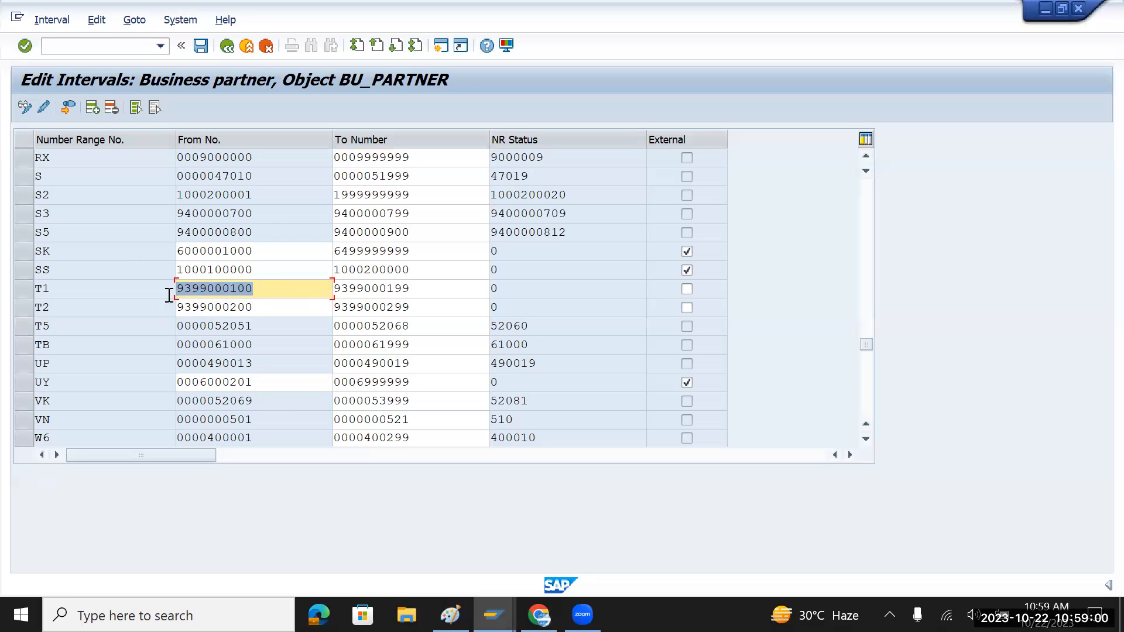
left_click(169, 295)
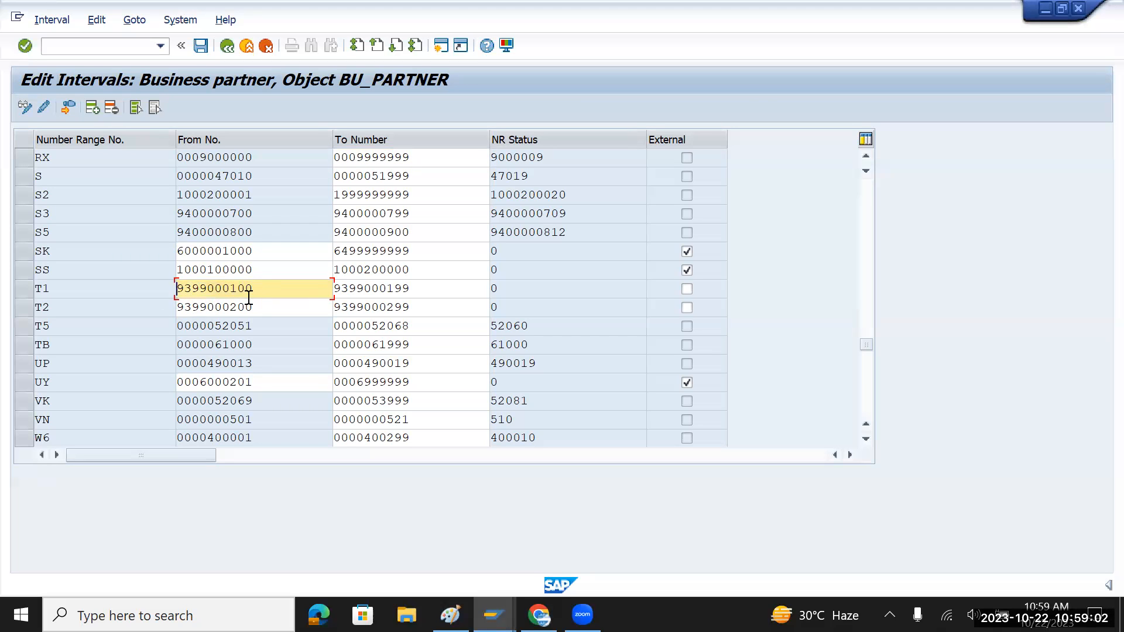
key("alt+Tab")
left_click(546, 205)
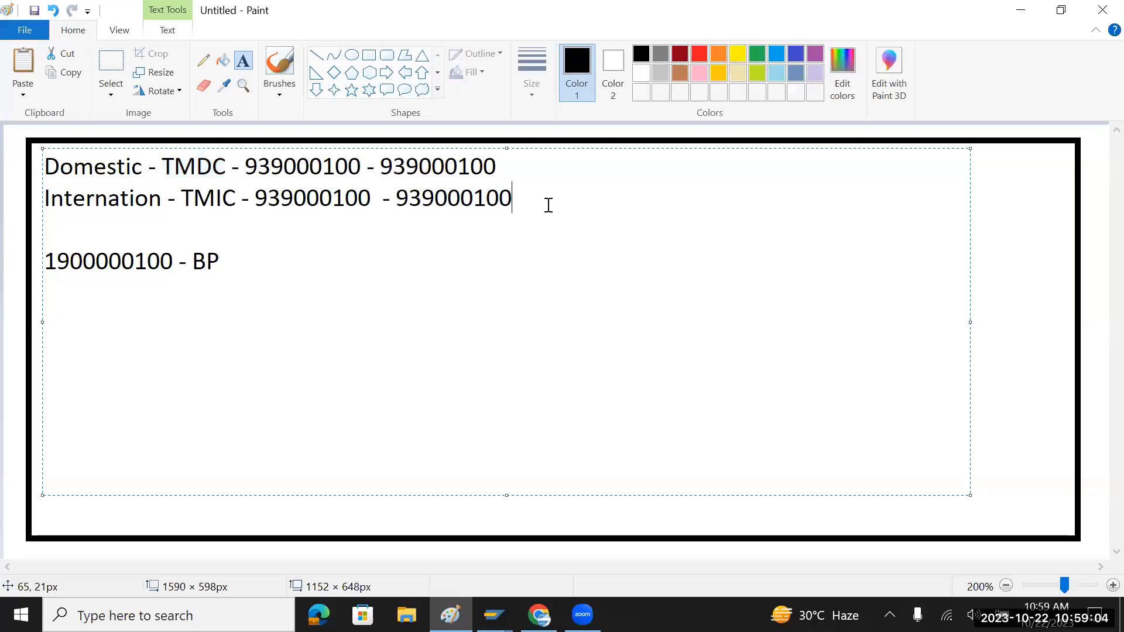
key("Return")
key("Return")
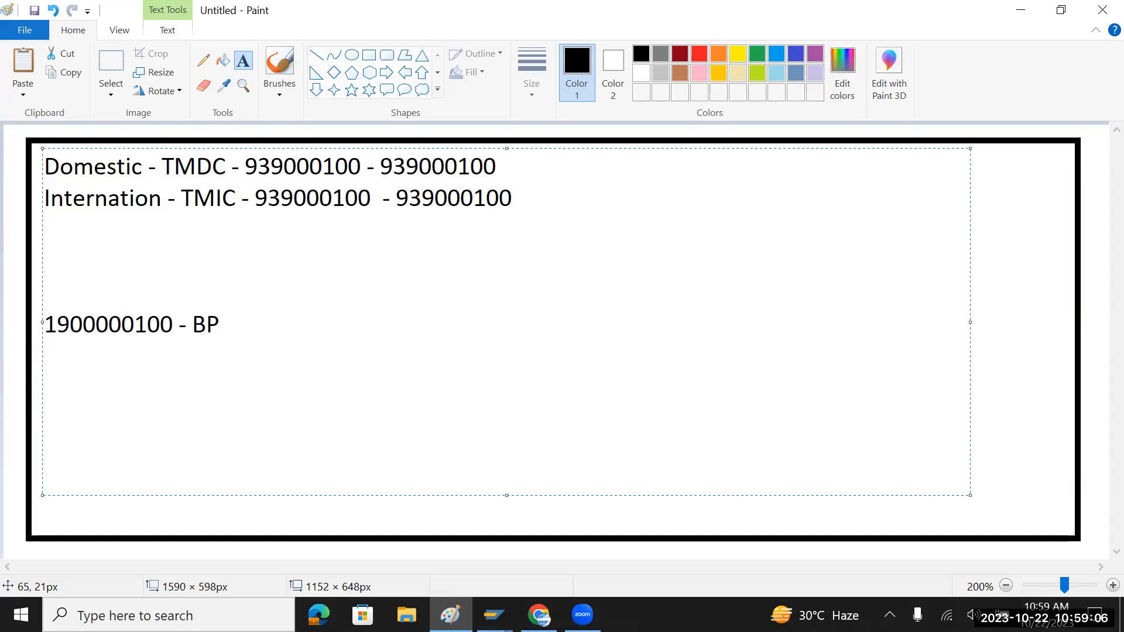
key("ctrl+v")
type("-")
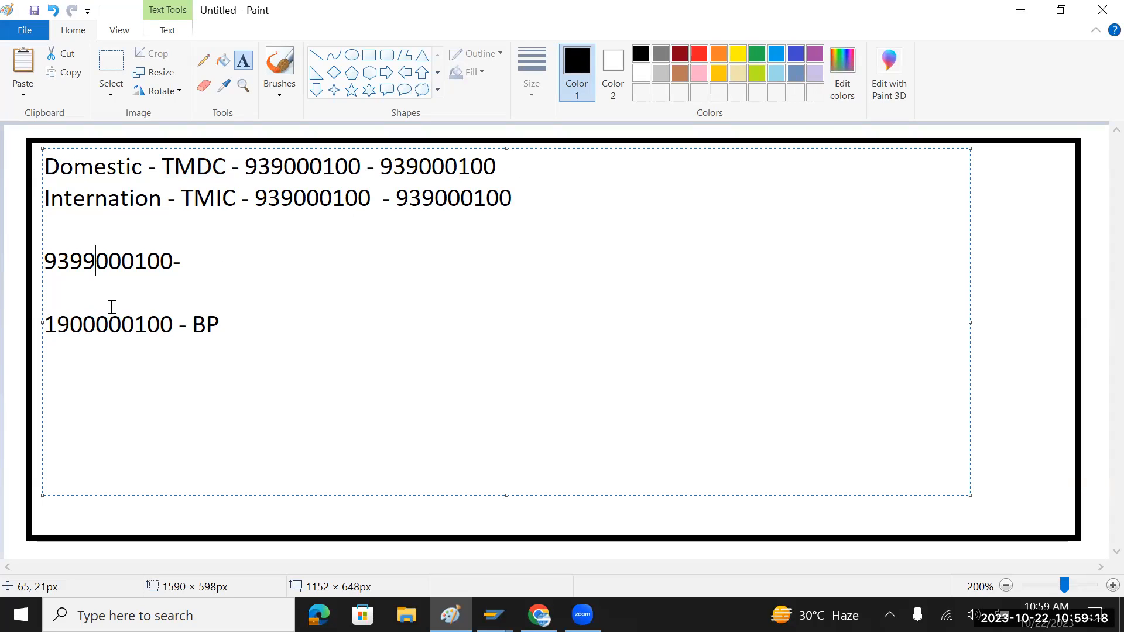
key("BackSpace")
key("BackSpace")
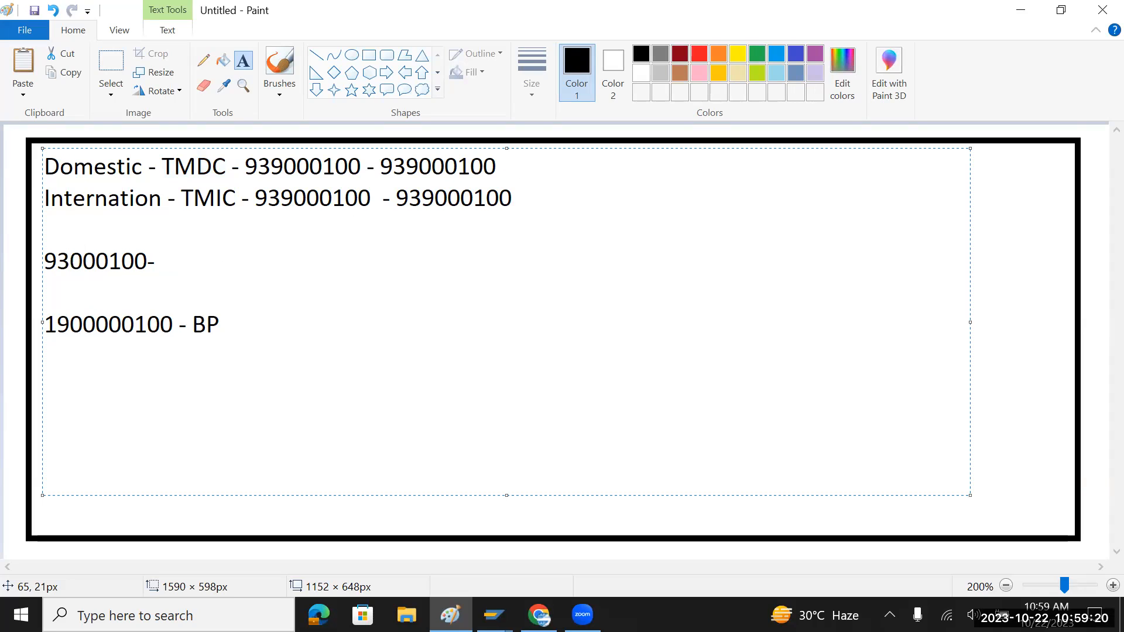
type("88")
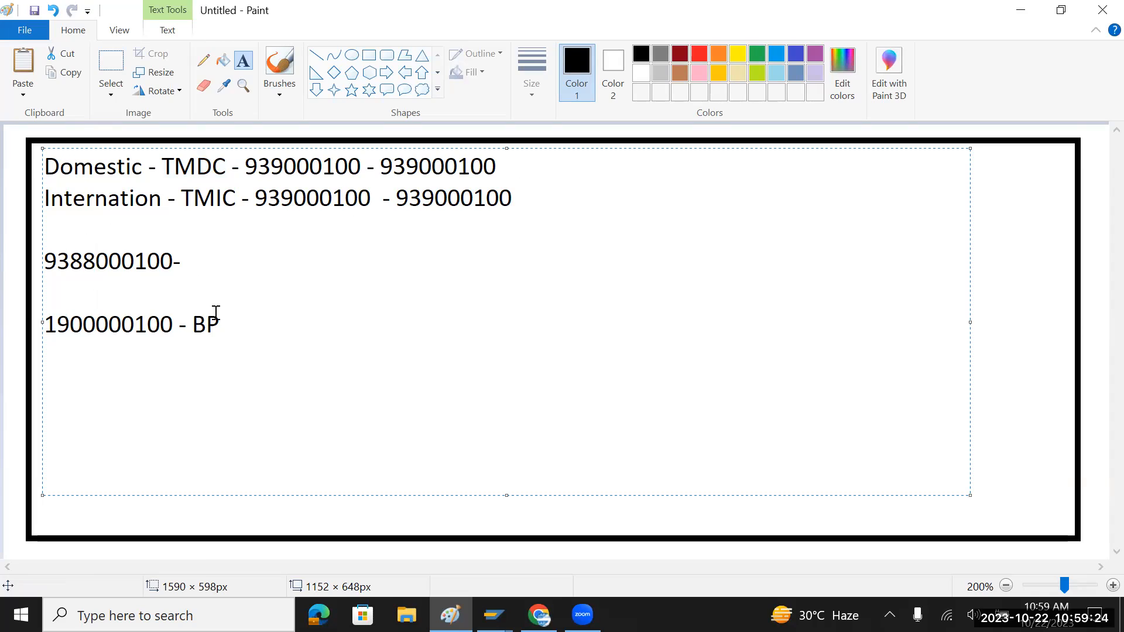
key("alt+Tab")
left_click_drag(419, 289, 322, 295)
key("ctrl+c")
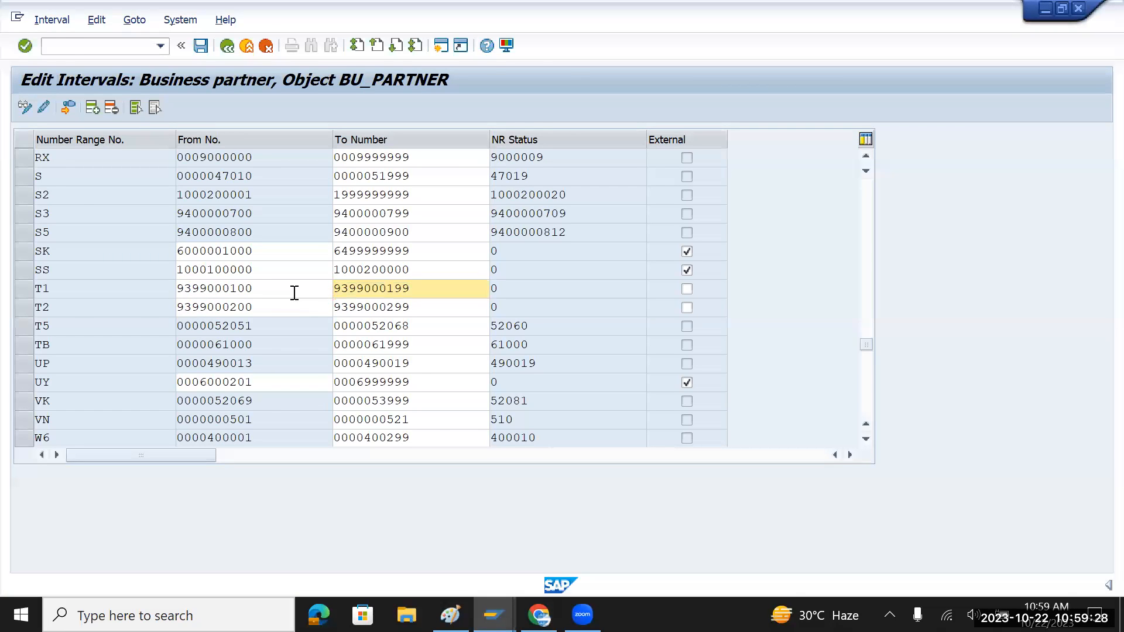
key("alt+Tab")
key("ctrl+v")
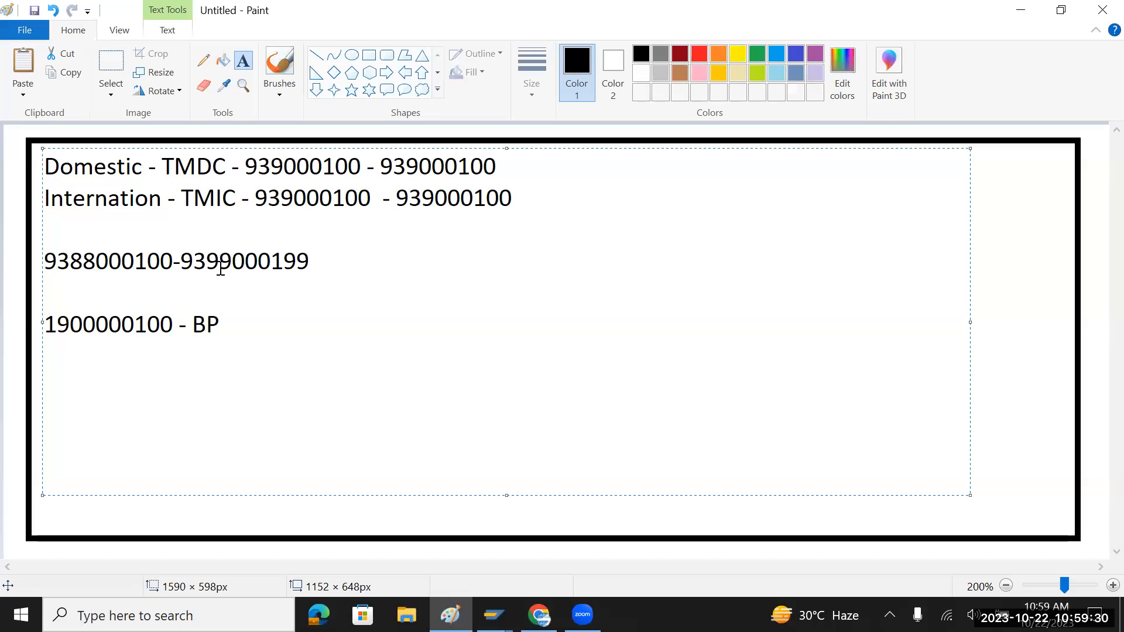
left_click(231, 261)
key("BackSpace")
key("BackSpace")
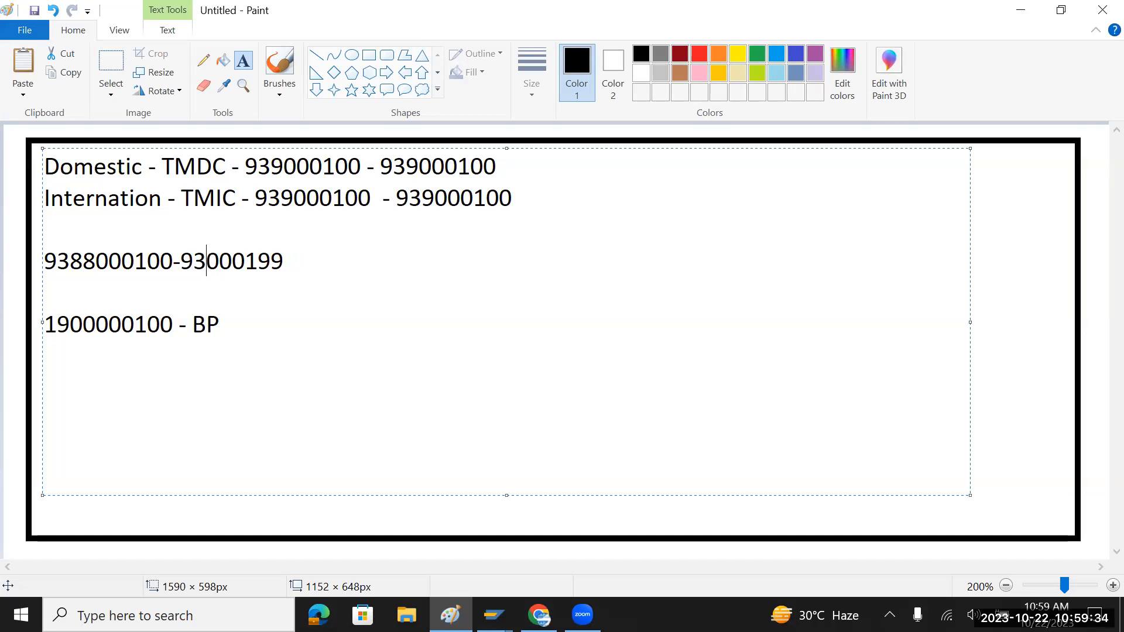
type("88")
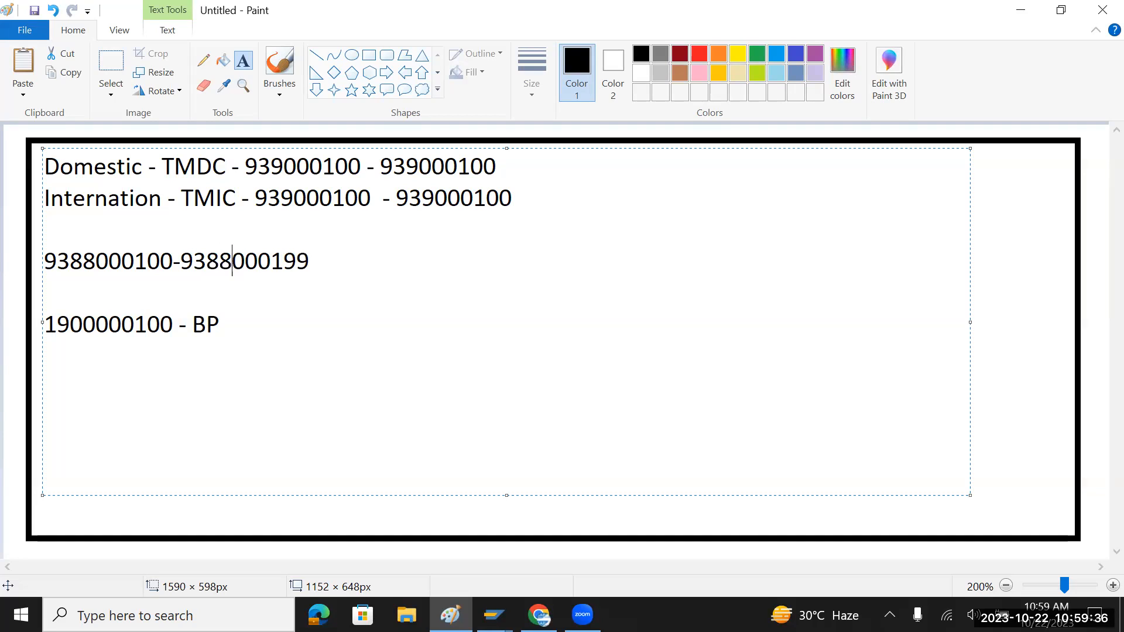
left_click_drag(328, 261, 21, 263)
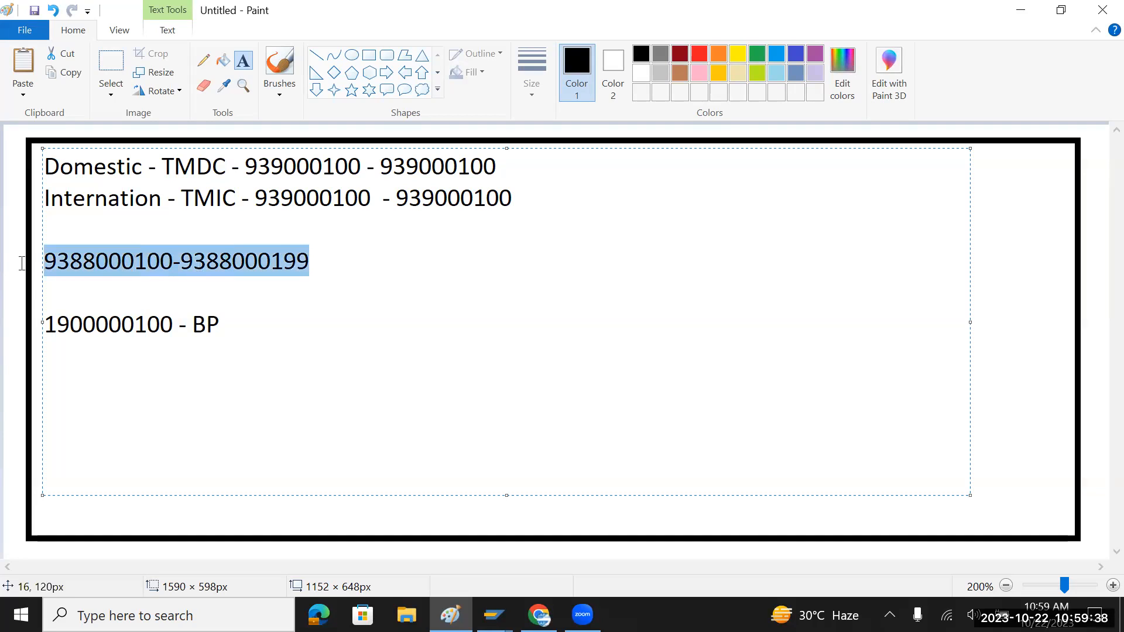
left_click(61, 290)
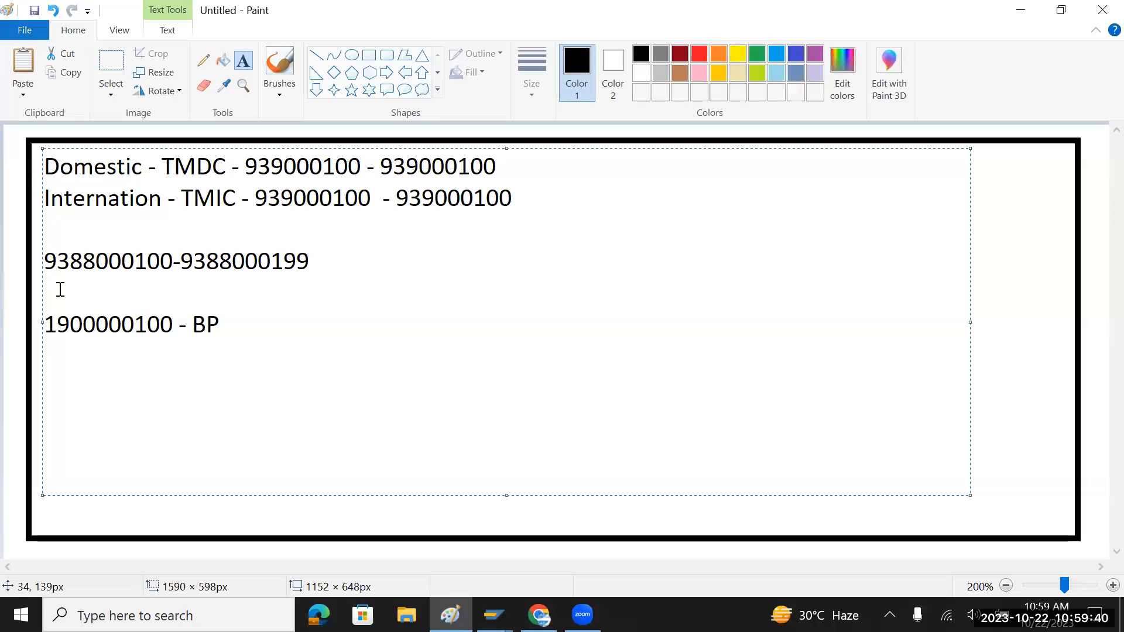
key("ctrl+v")
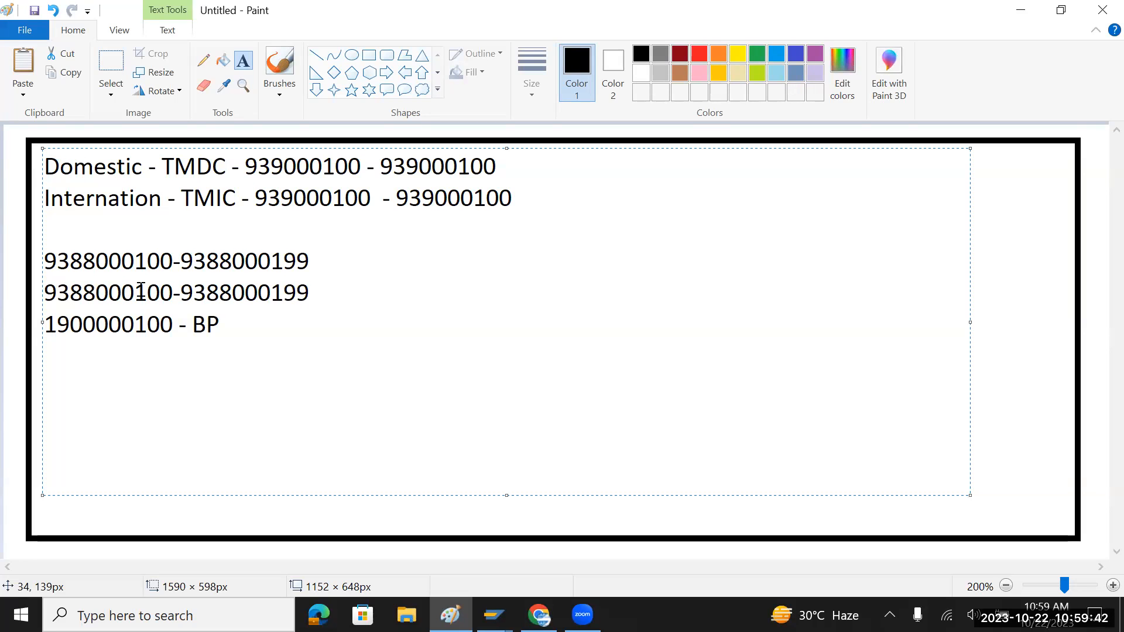
key("Right")
key("shift+Left")
type("2")
left_click(281, 293)
key("BackSpace")
type("2")
left_click_drag(316, 291, 44, 262)
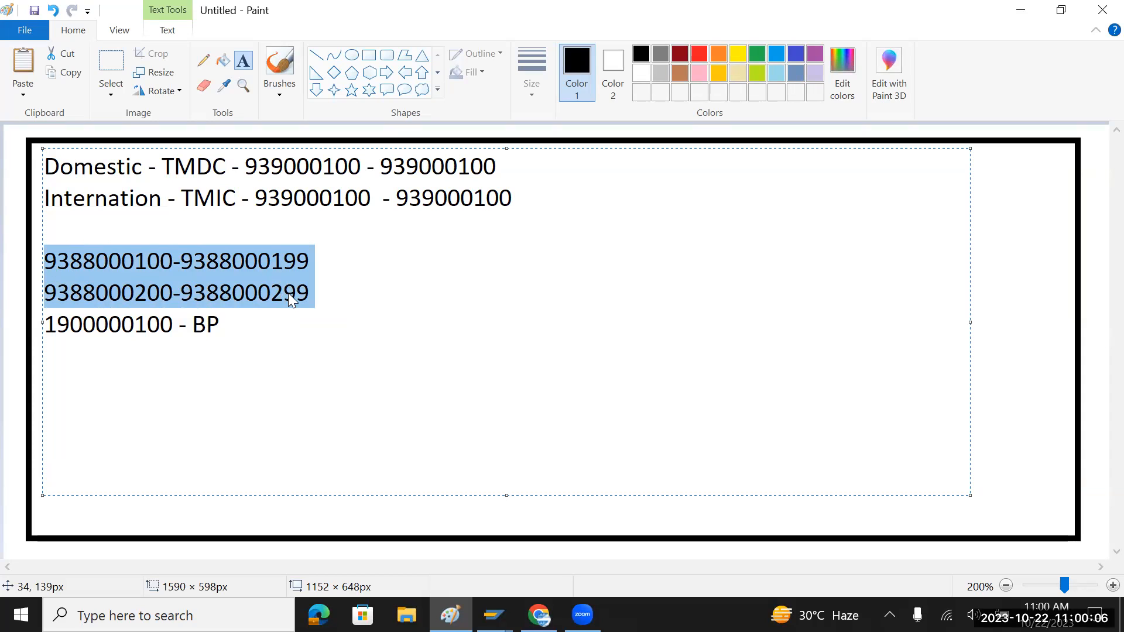
left_click(343, 294)
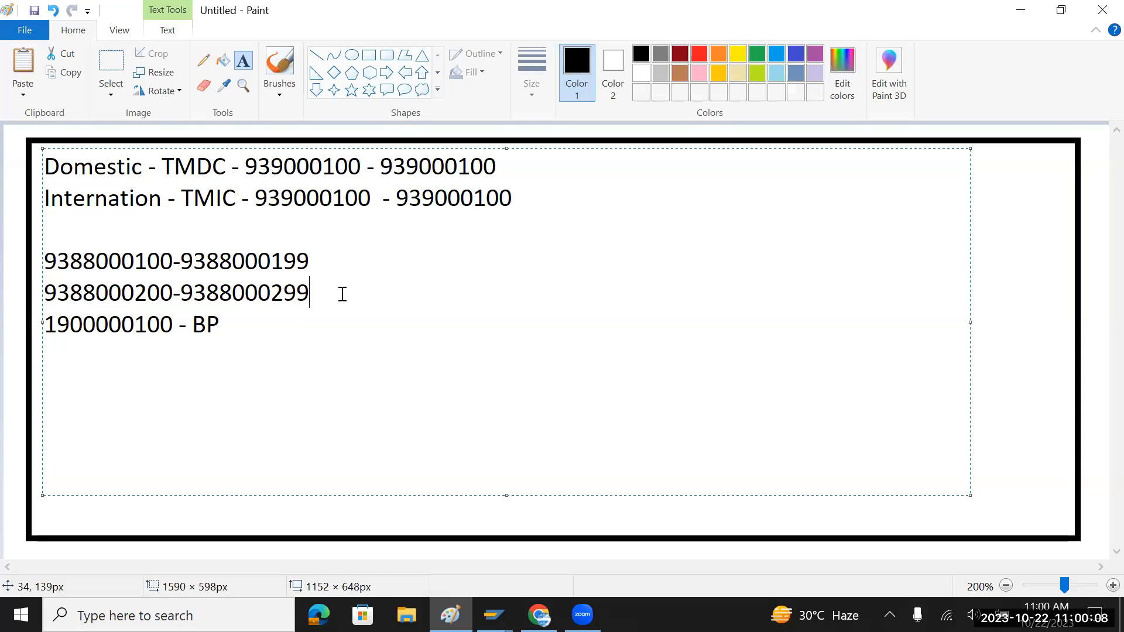
key("Return")
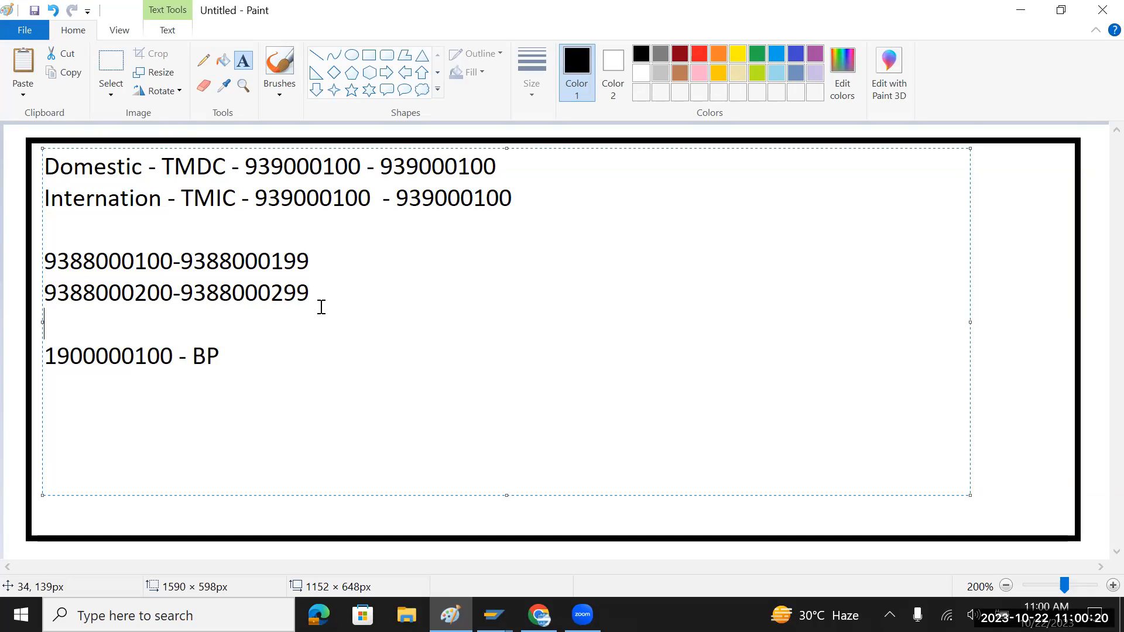
- Switch to the SAP window assigning number ranges to customer account groups, save the assignments and return to the IMG
key("alt+Tab")
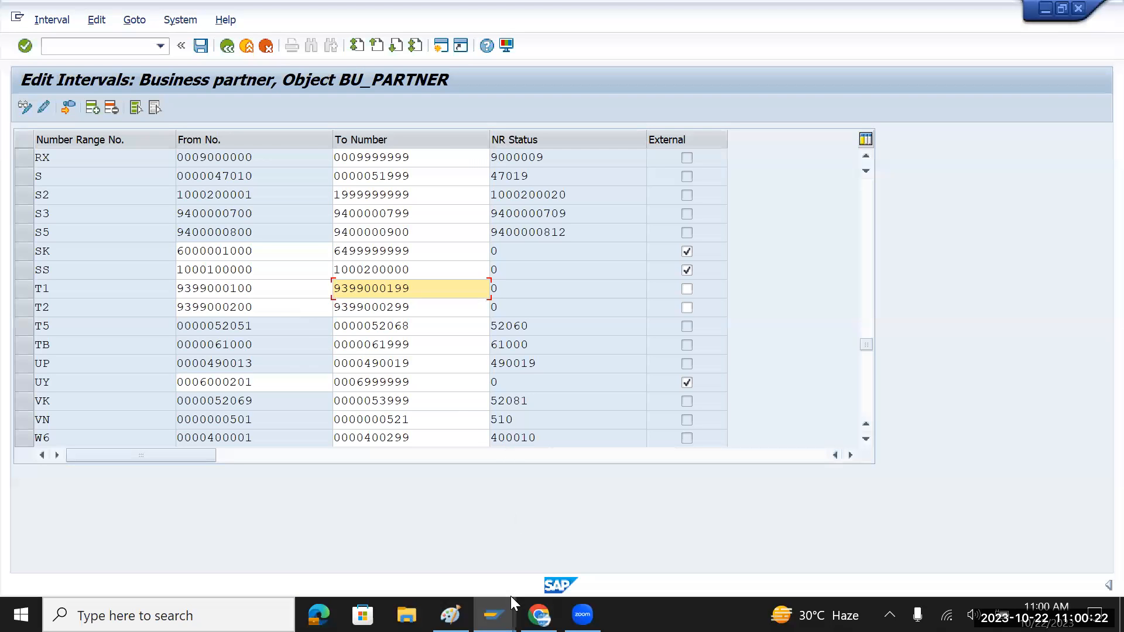
mouse_move(494, 614)
left_click(499, 571)
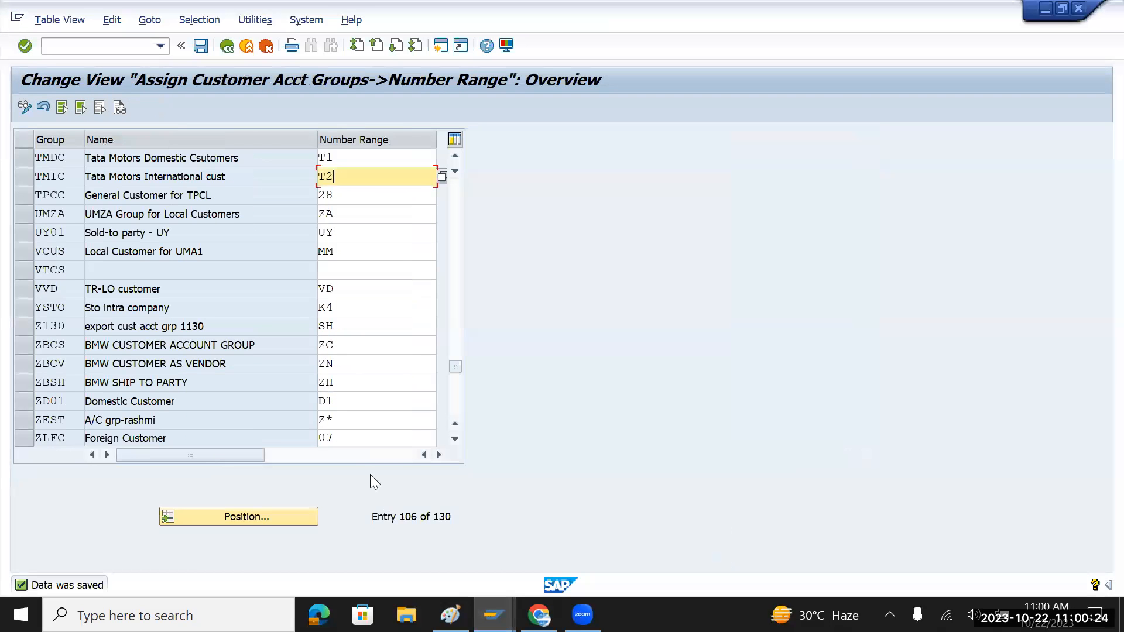
left_click(200, 47)
left_click(228, 45)
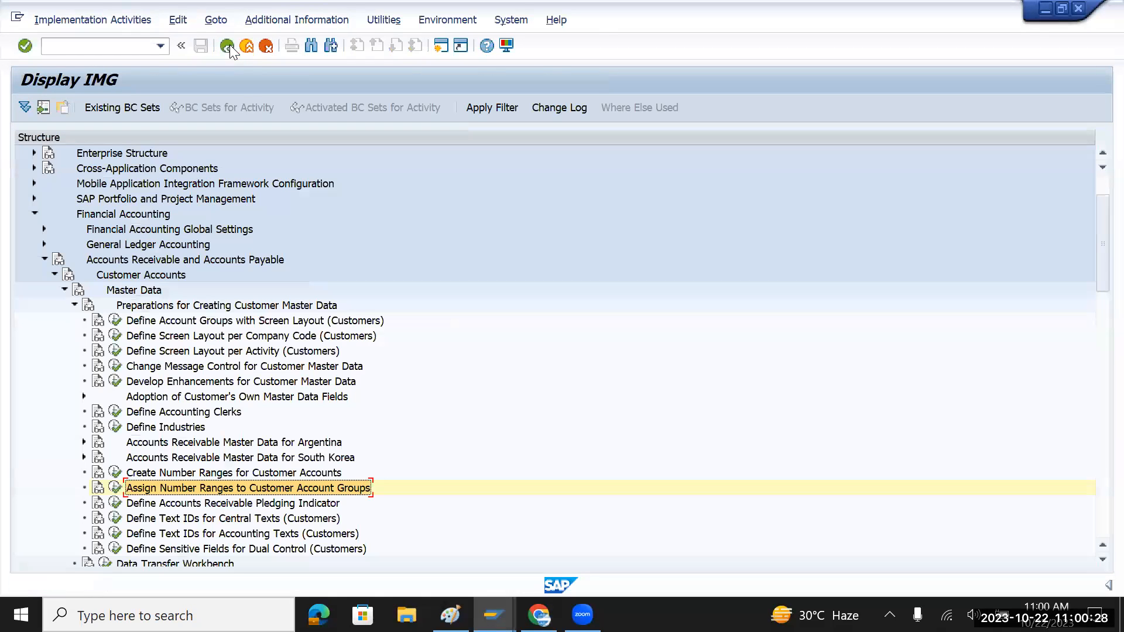
- Collapse the Customer Accounts branch in the IMG and expand Supplier Accounts under Accounts Receivable and Accounts Payable
left_click(74, 305)
left_click(64, 290)
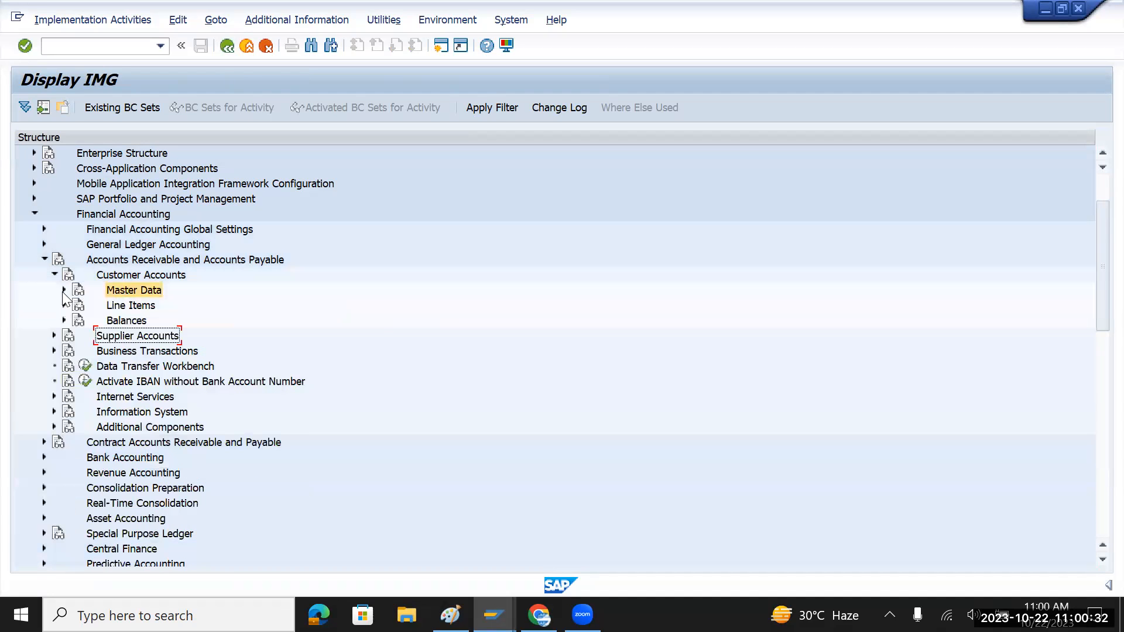
left_click(53, 275)
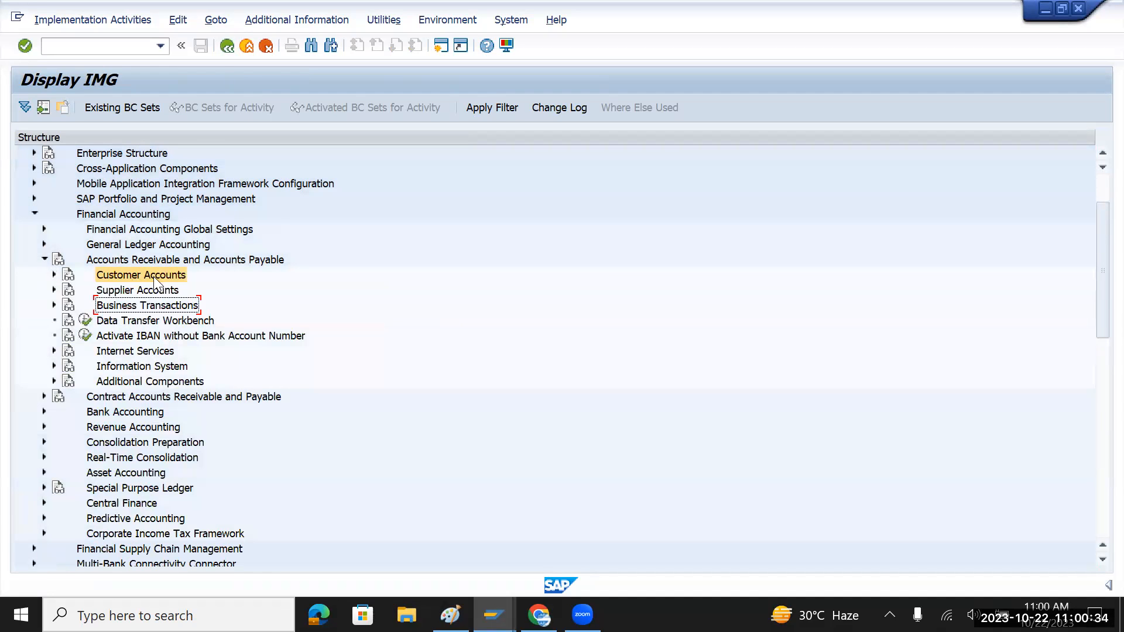
left_click(147, 291)
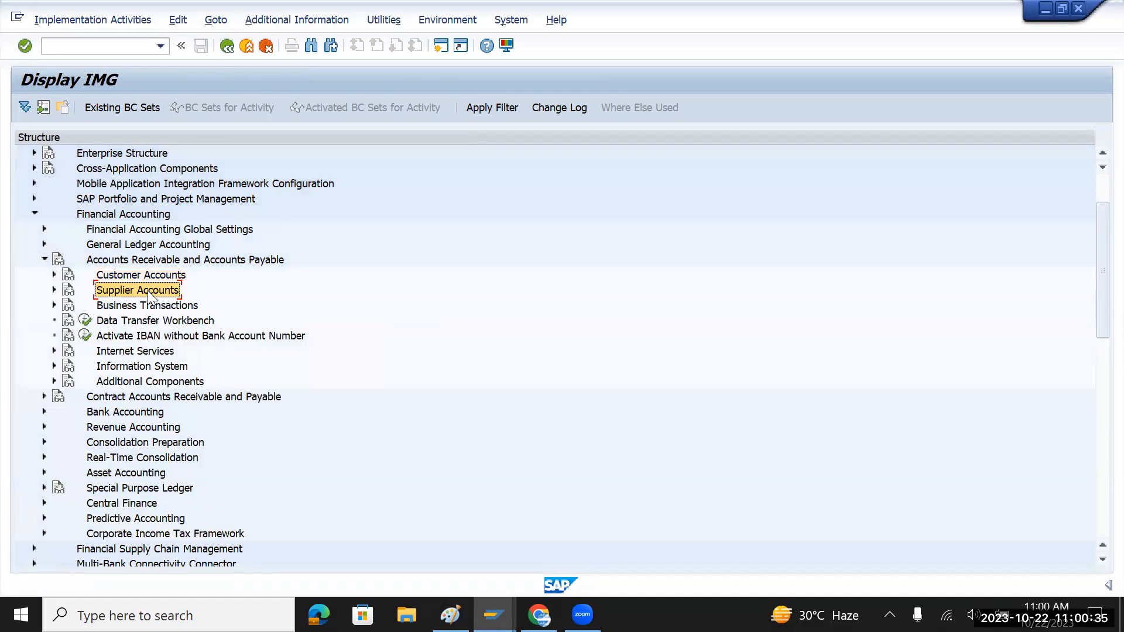
left_click(52, 288)
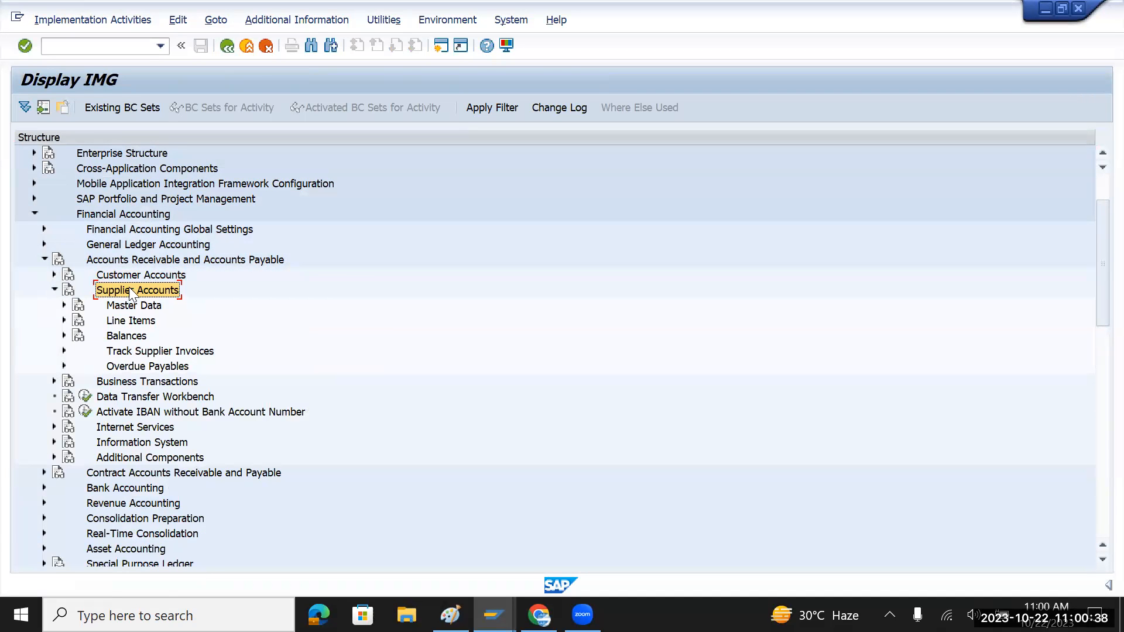
- Compare interval T1 of the BU_PARTNER number ranges with the Customer Accounts and Supplier Accounts nodes in the other IMG window
key("alt+Tab")
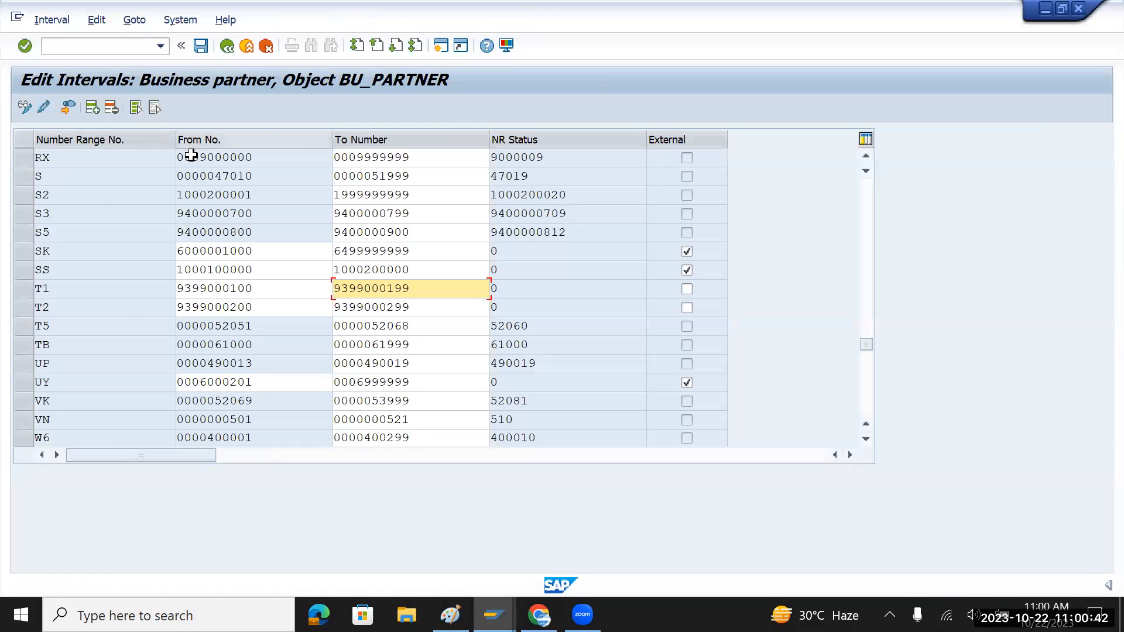
key("alt+Tab")
left_click(143, 274)
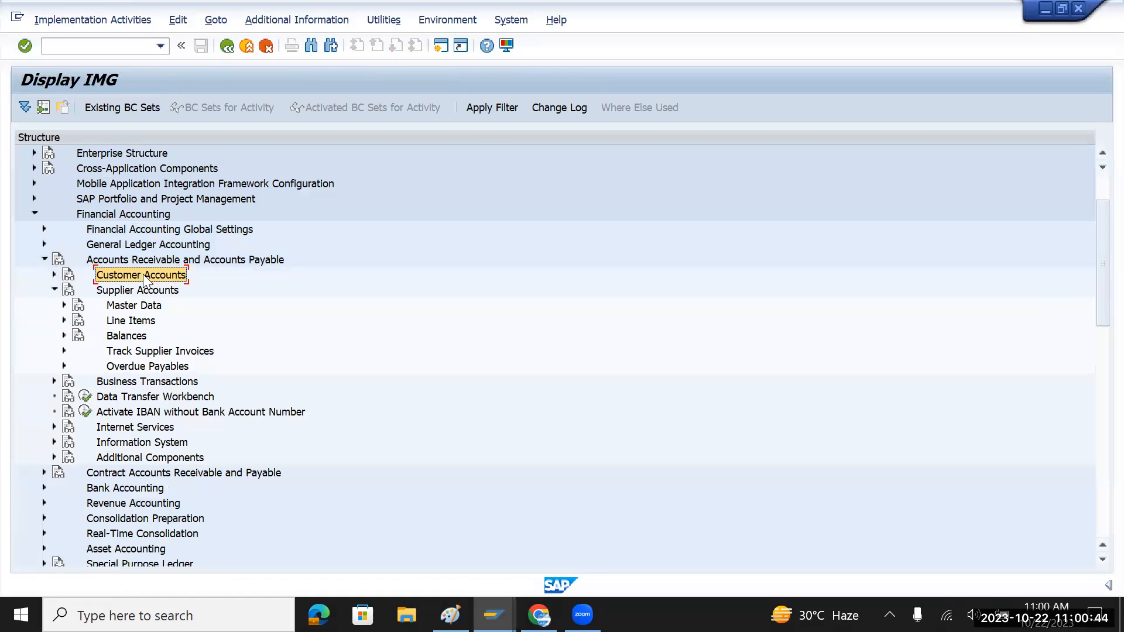
key("alt+Tab")
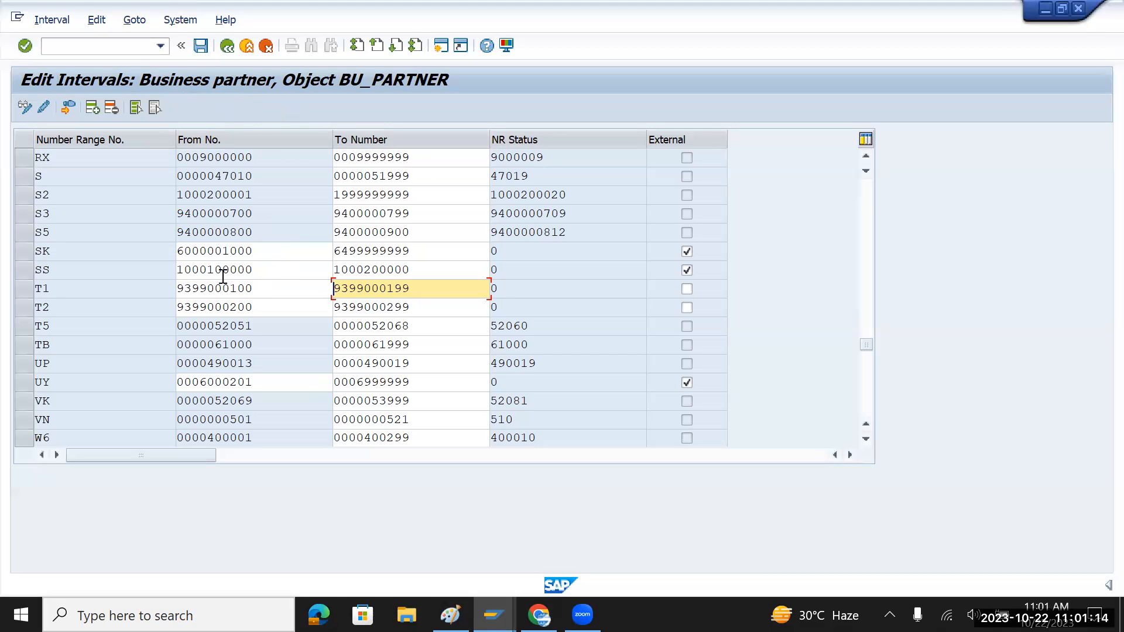
left_click_drag(253, 286, 156, 289)
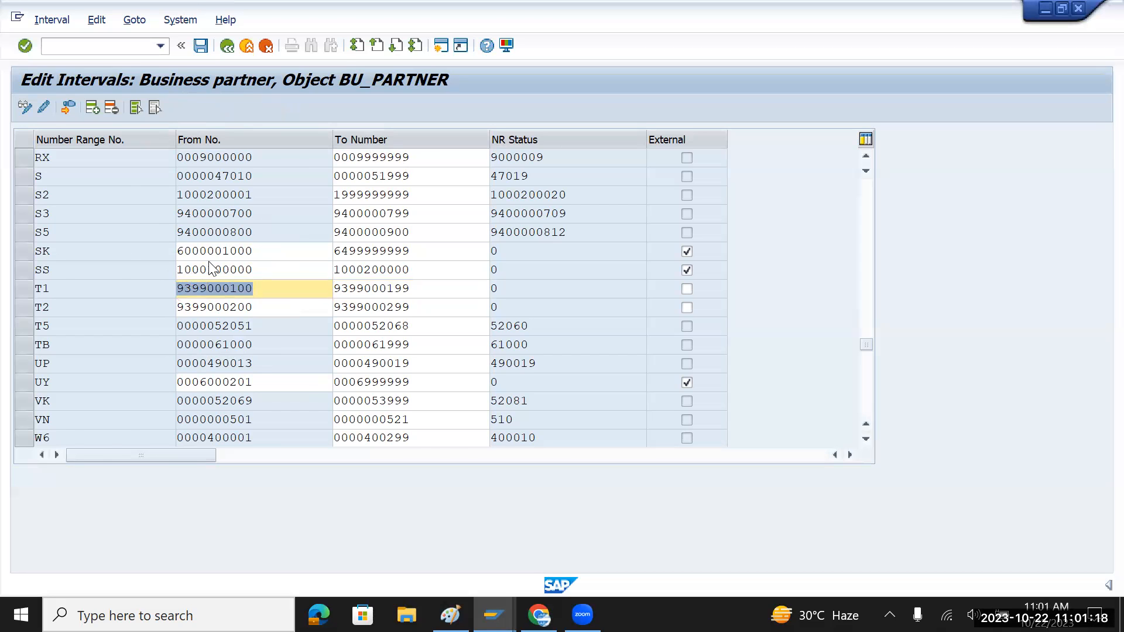
key("alt+Tab")
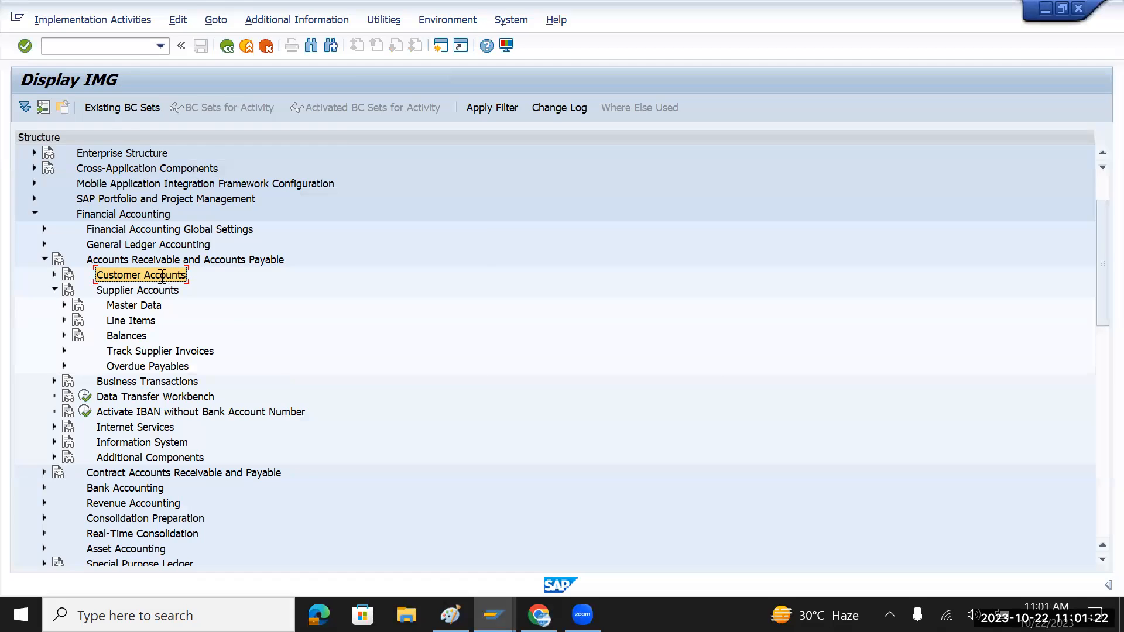
- Switch back to the BU_PARTNER intervals and leave them, returning to the IMG structure
key("alt+Tab")
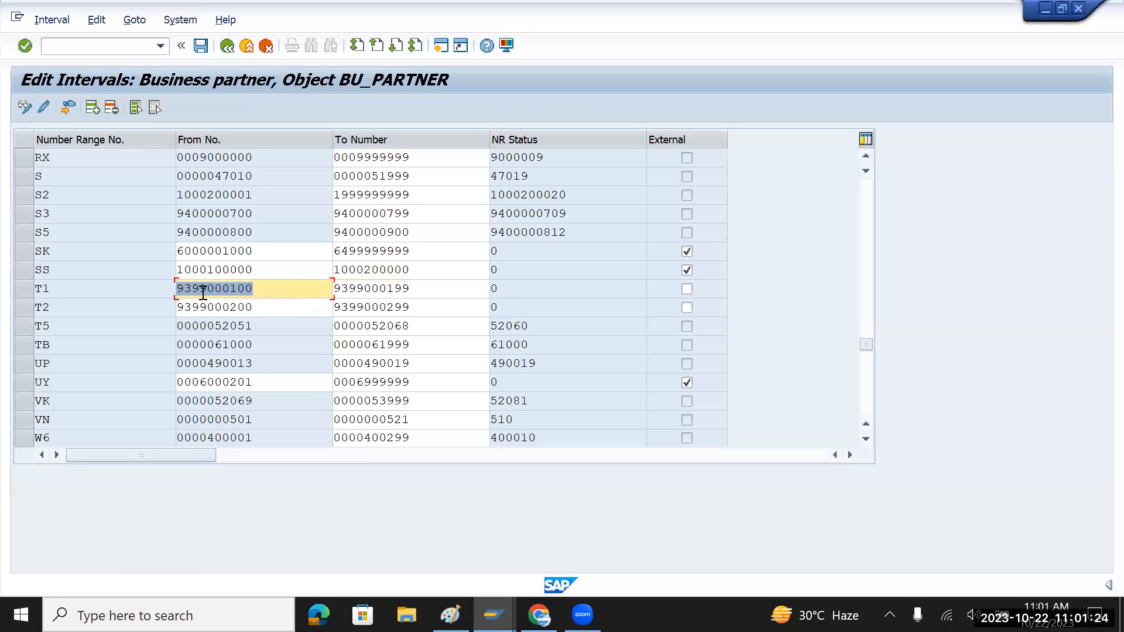
left_click(227, 46)
left_click(227, 46)
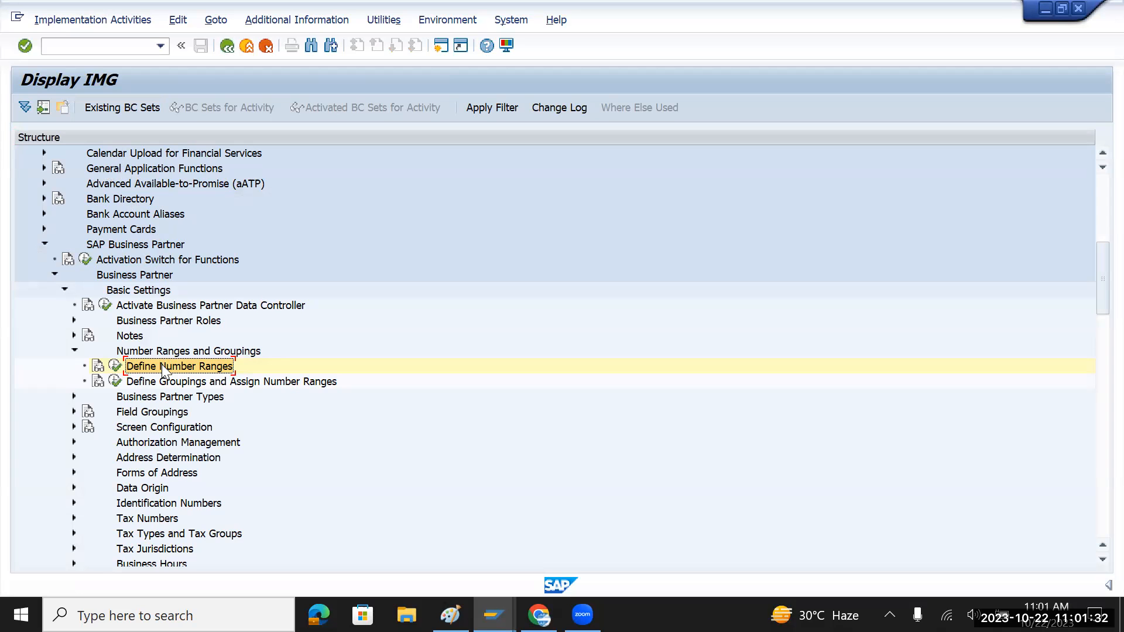
- Review the IMG path from Cross-Application Components through SAP Business Partner to the Define Number Ranges activity
left_click(137, 275)
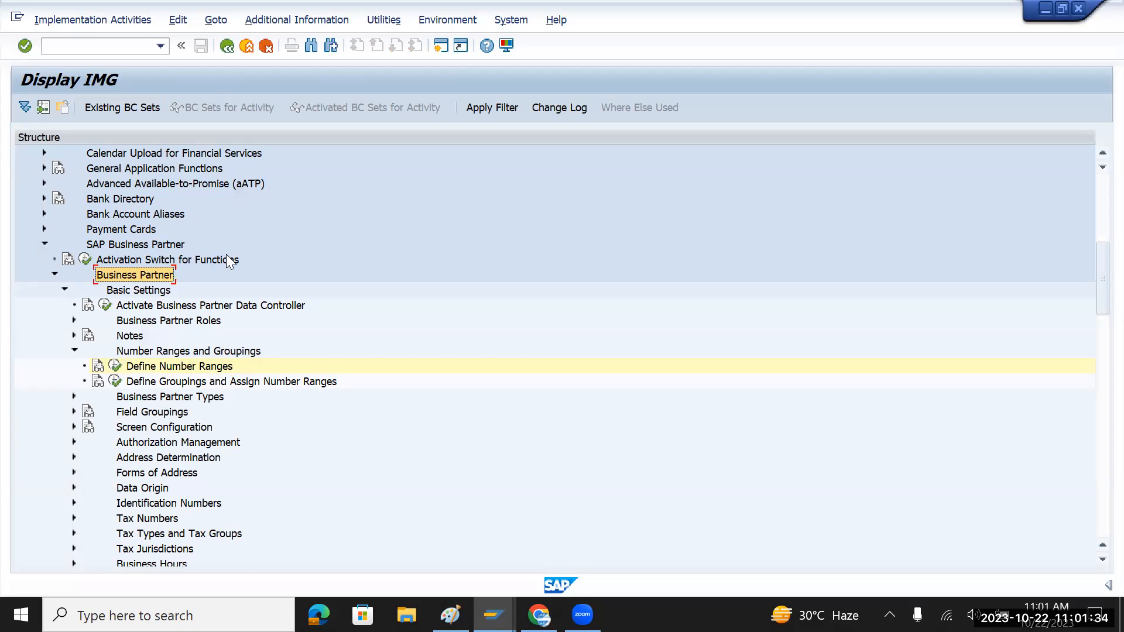
scroll(227, 255, "up", 2)
scroll(227, 255, "up", 6)
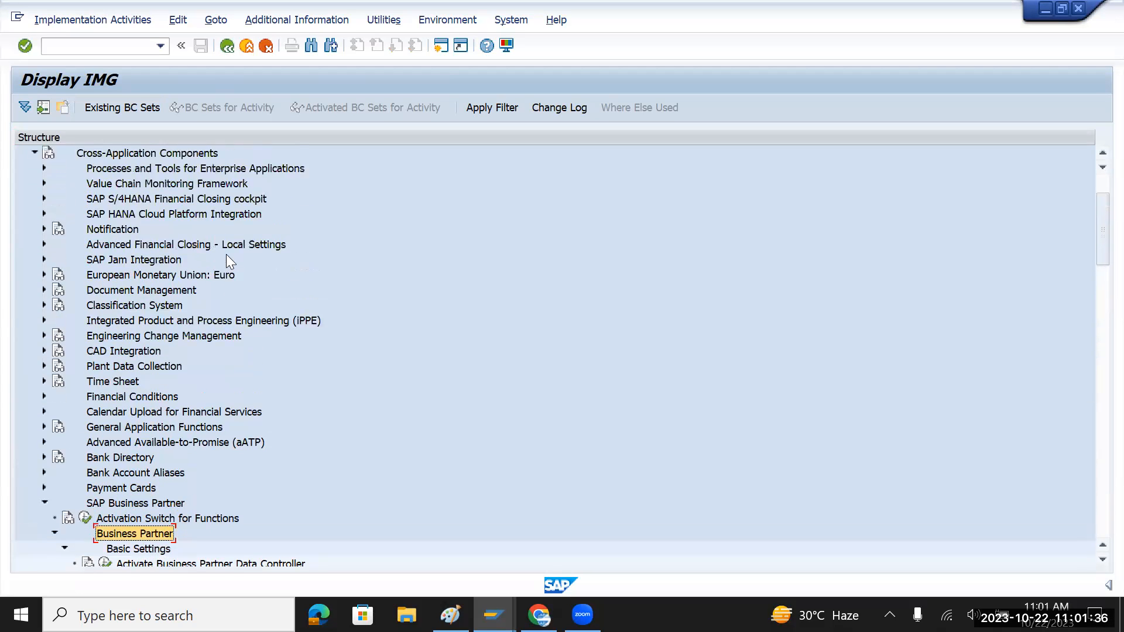
left_click(176, 212)
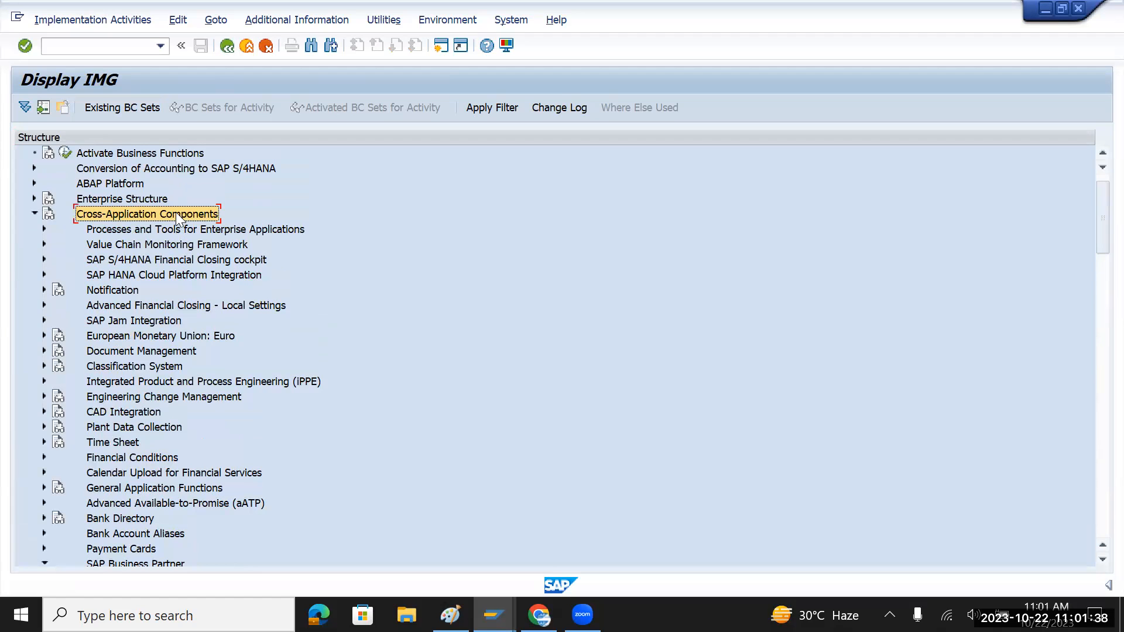
scroll(175, 213, "down", 1)
scroll(177, 216, "down", 4)
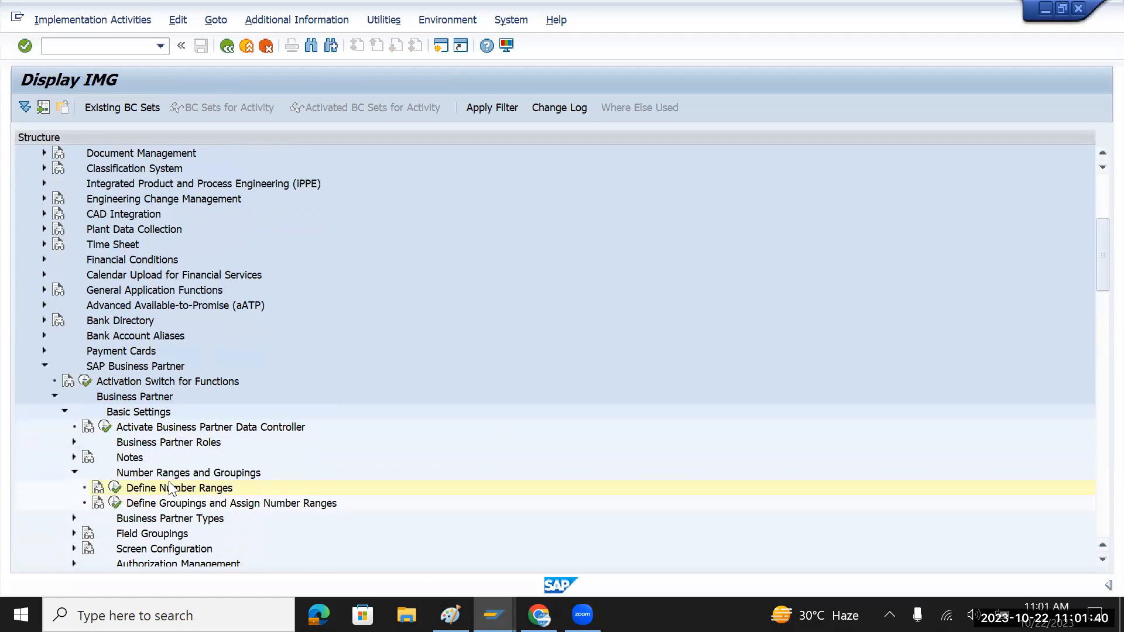
left_click(171, 489)
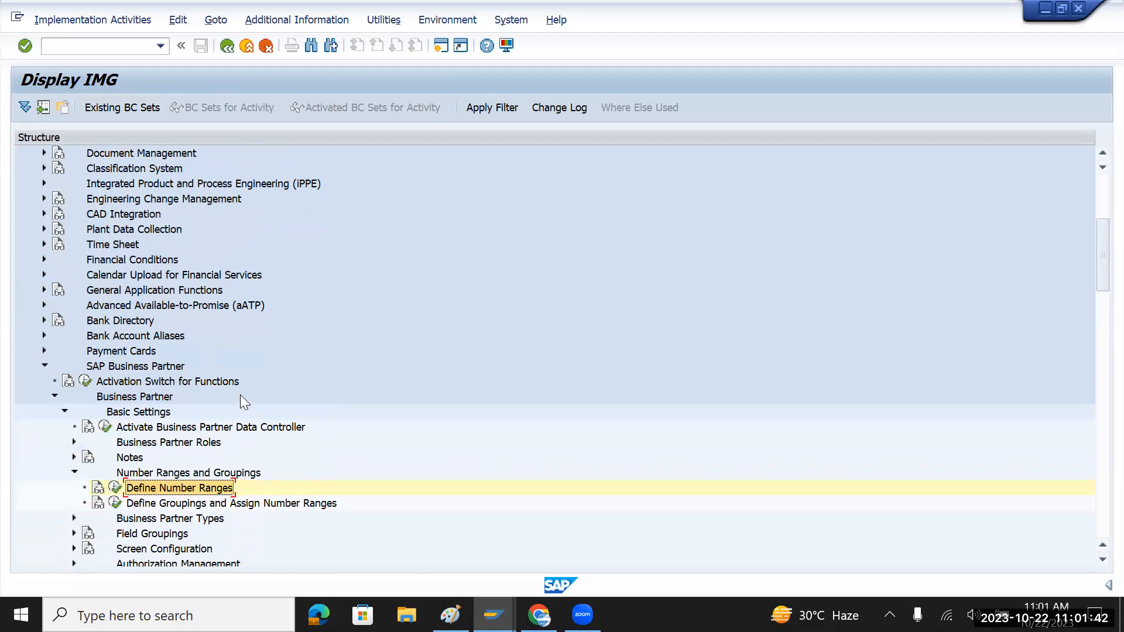
scroll(240, 396, "down", 1)
scroll(240, 395, "down", 1)
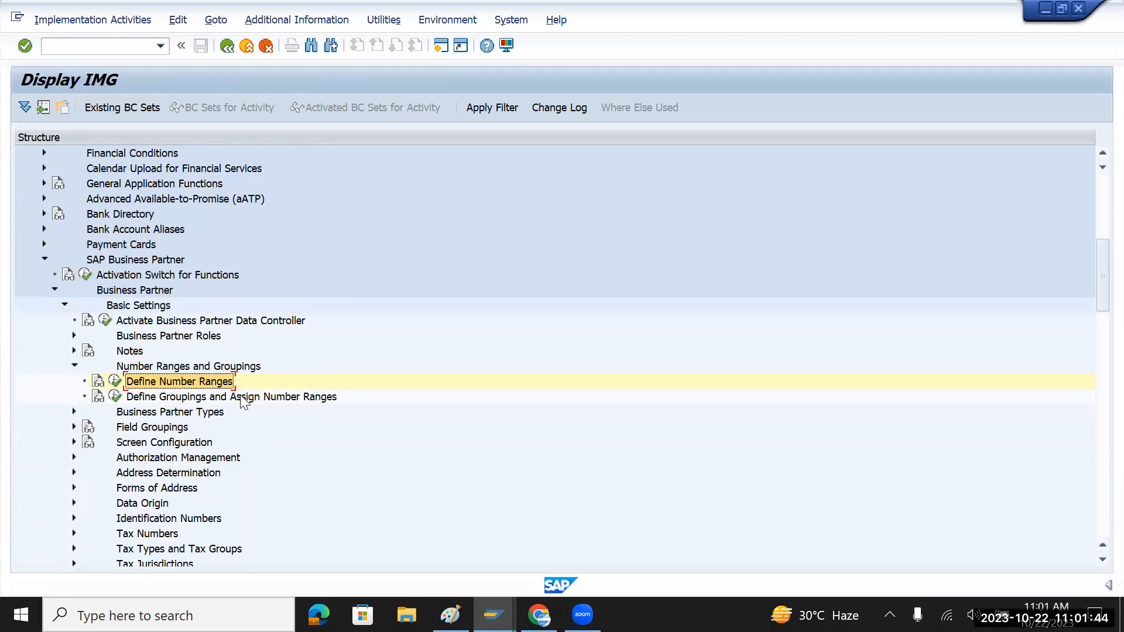
key("alt+Tab")
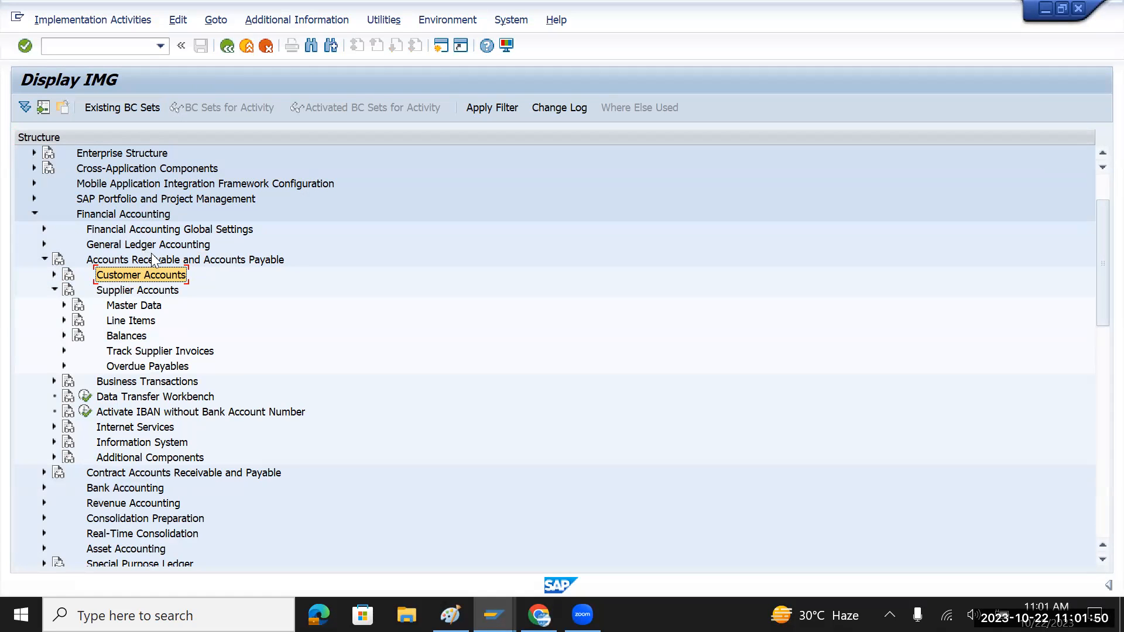
key("alt+Tab")
scroll(151, 239, "up", 7)
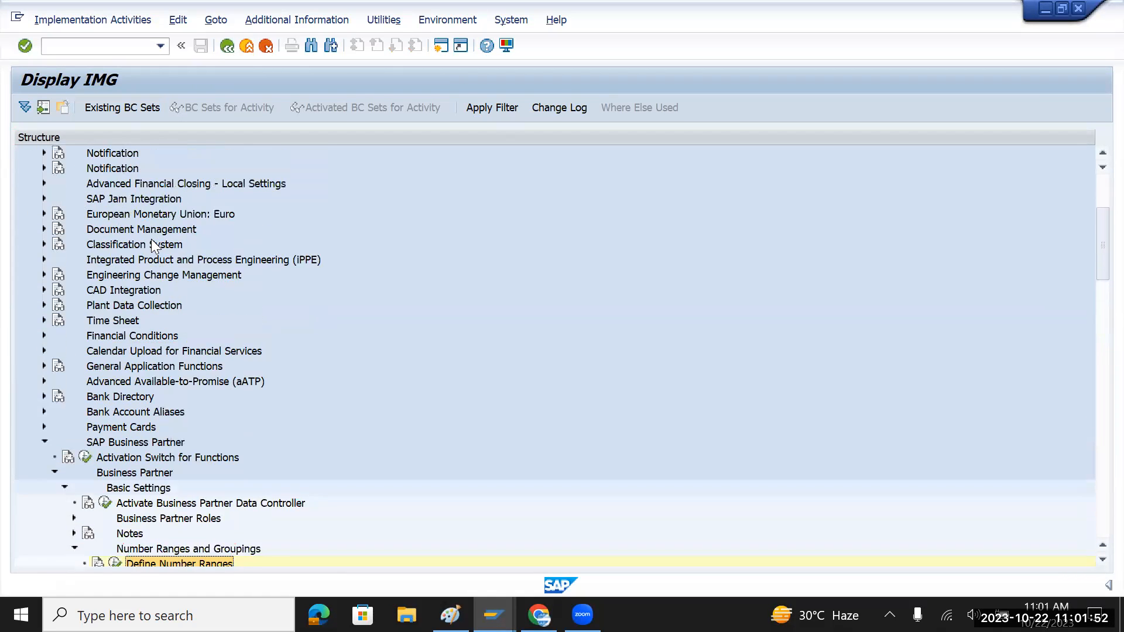
scroll(151, 239, "up", 1)
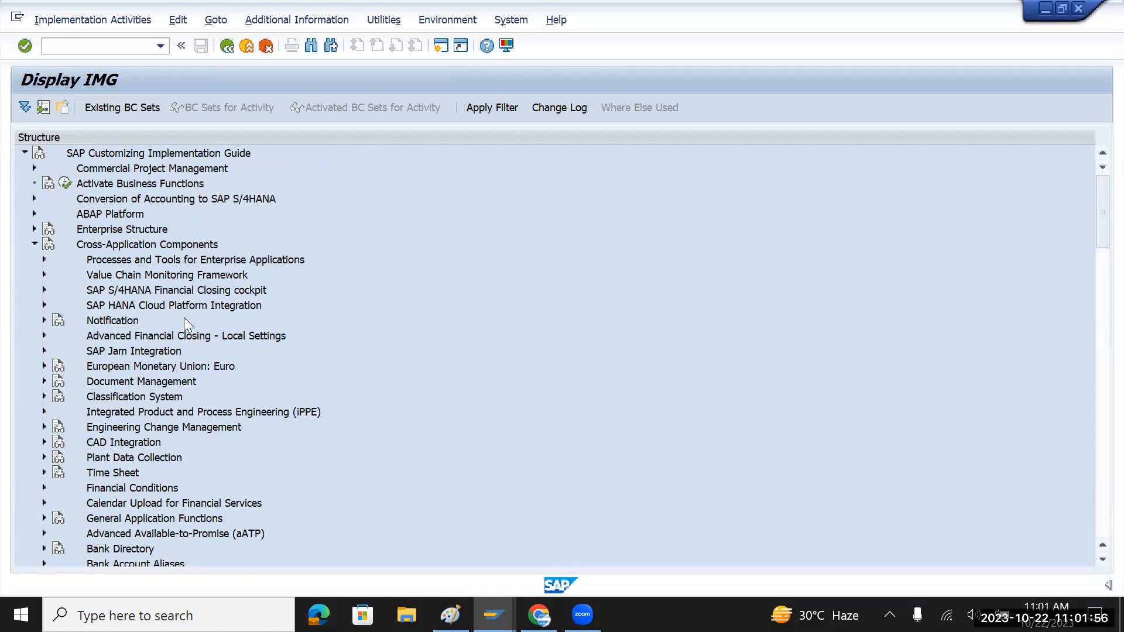
- Compare the Cross-Application Components path to Define Number Ranges with the Customer Accounts and Supplier Accounts nodes under Financial Accounting in the other IMG window
left_click(120, 246)
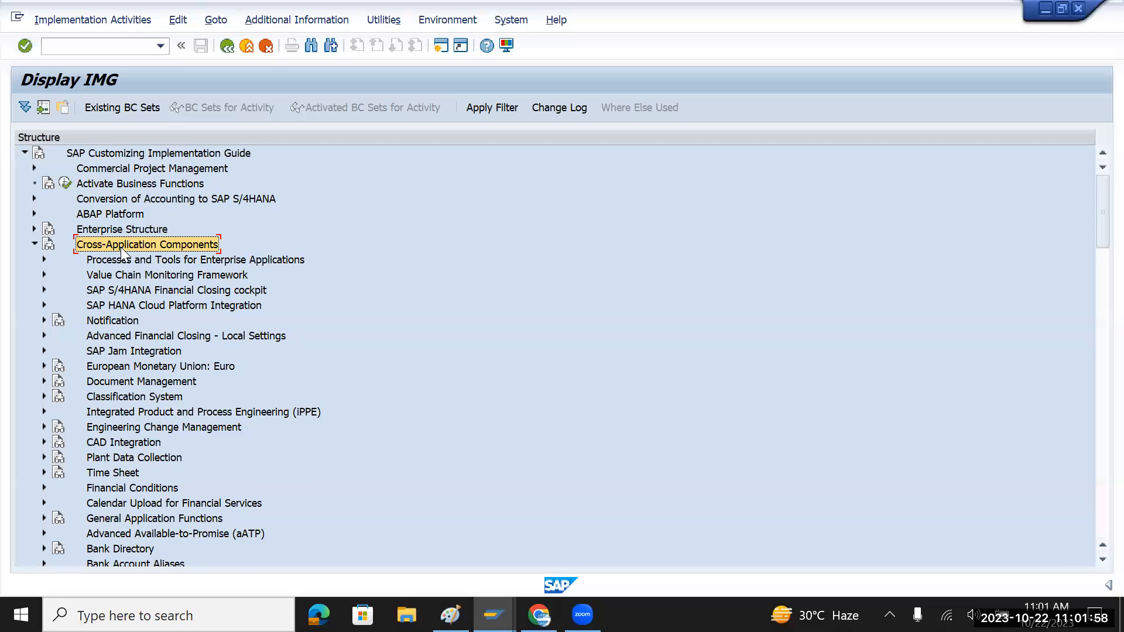
scroll(121, 246, "down", 4)
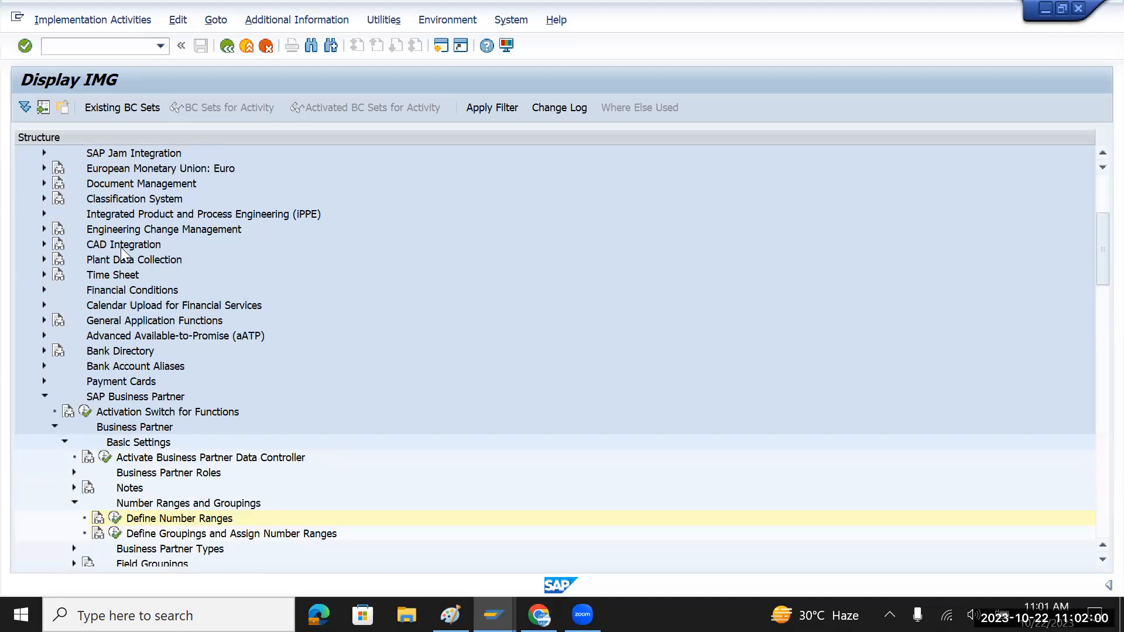
key("alt+Tab")
scroll(130, 247, "up", 1)
left_click(131, 248)
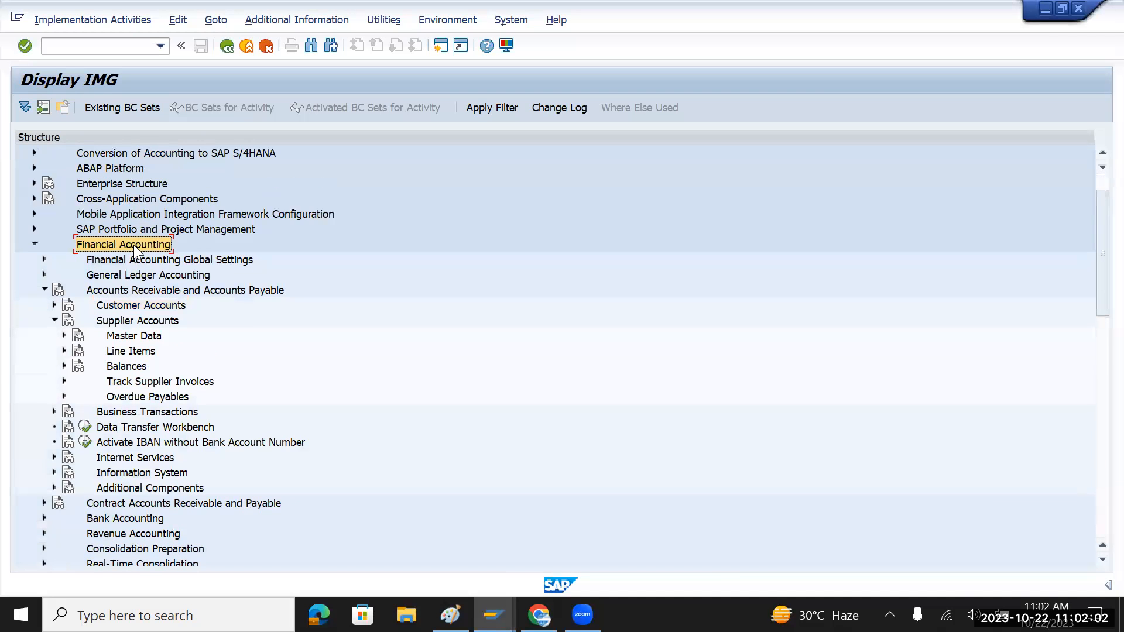
left_click(147, 307)
left_click(159, 323)
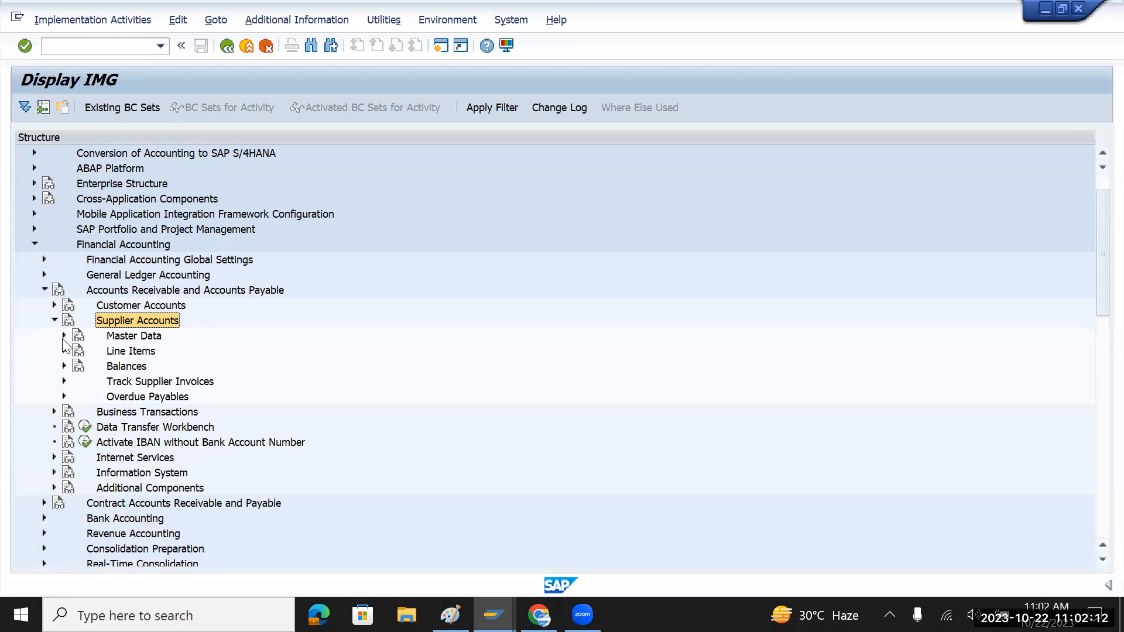
key("alt+Tab")
key("alt+Tab")
key("alt+Tab")
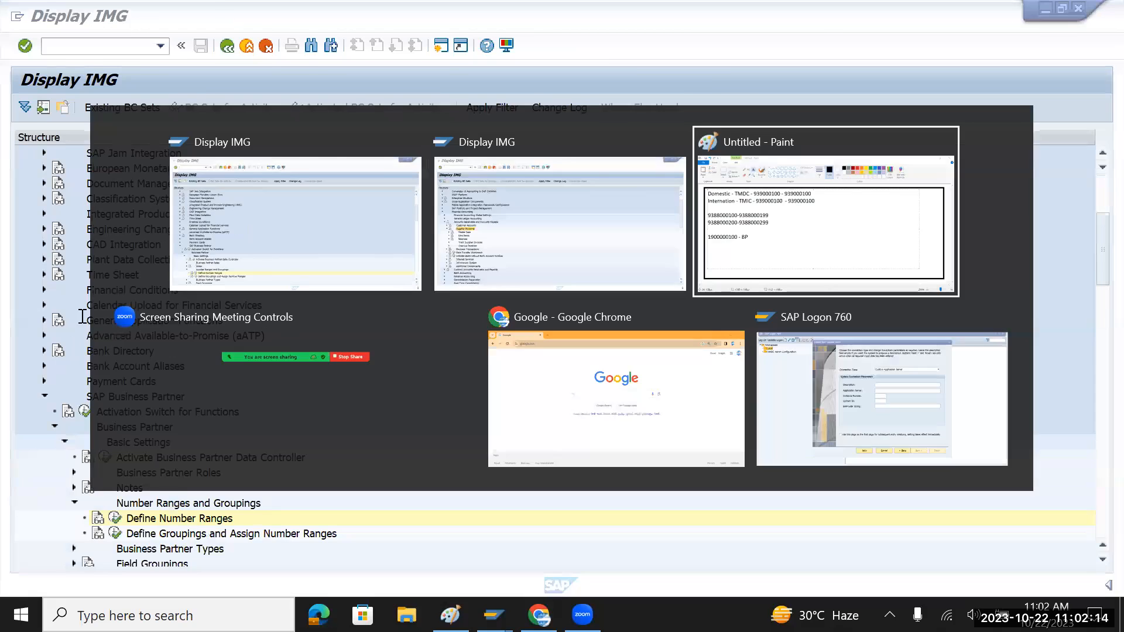
left_click_drag(47, 261, 325, 266)
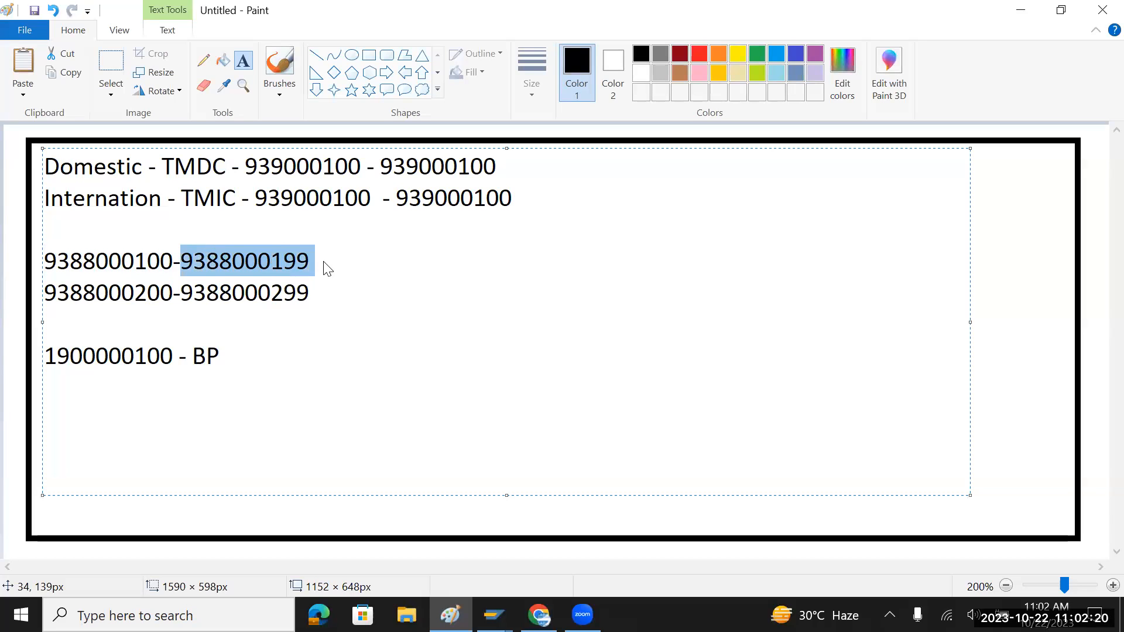
key("alt+Tab")
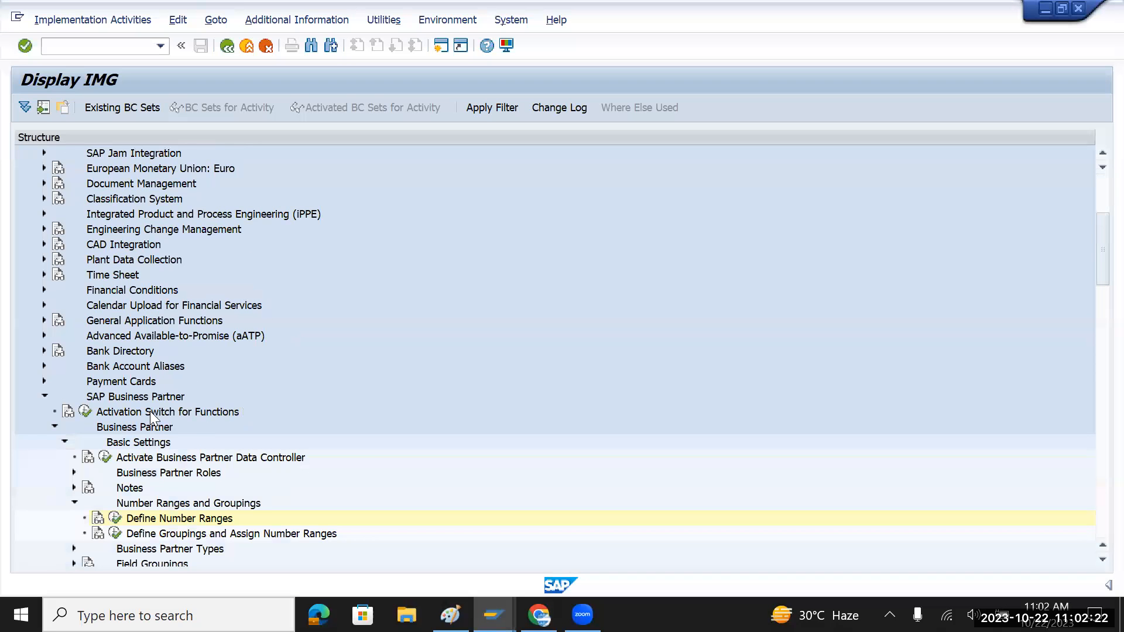
scroll(191, 416, "down", 1)
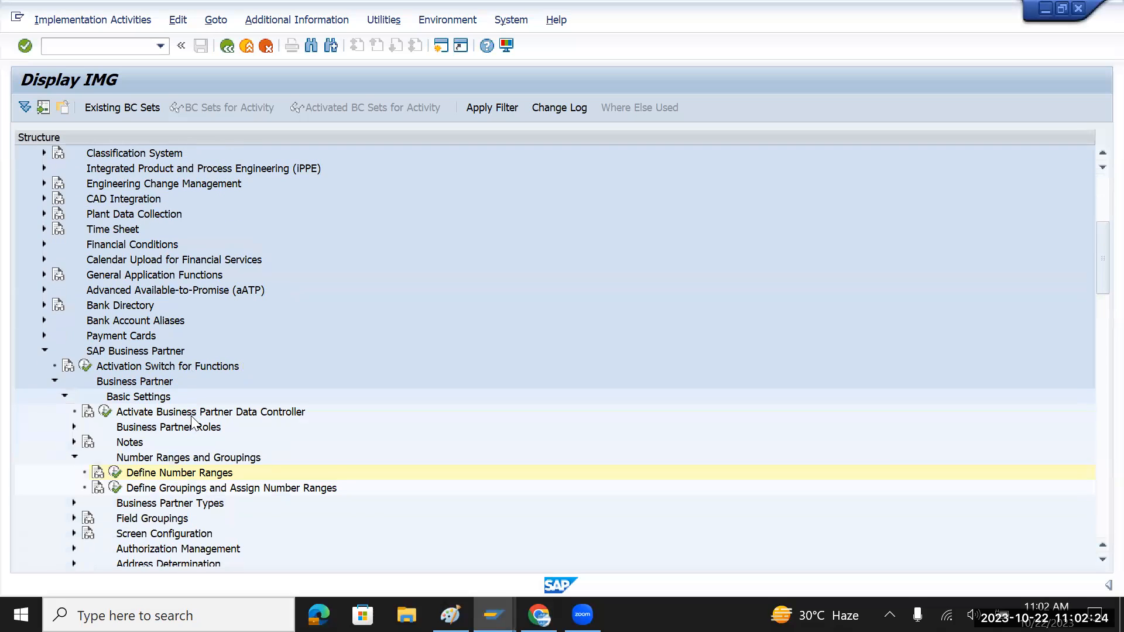
- In the Financial Accounting IMG window, expand Supplier Accounts down to Preparations for Creating Supplier Master Data and select Define Account Groups with Screen Layout (Vendors)
key("alt+Tab")
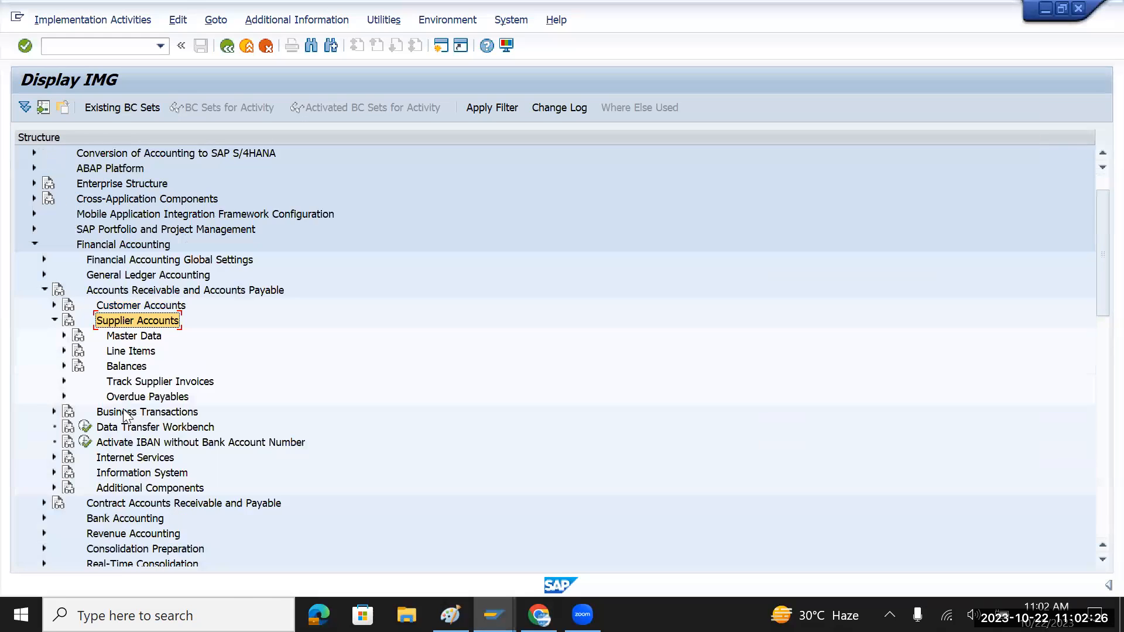
left_click(148, 335)
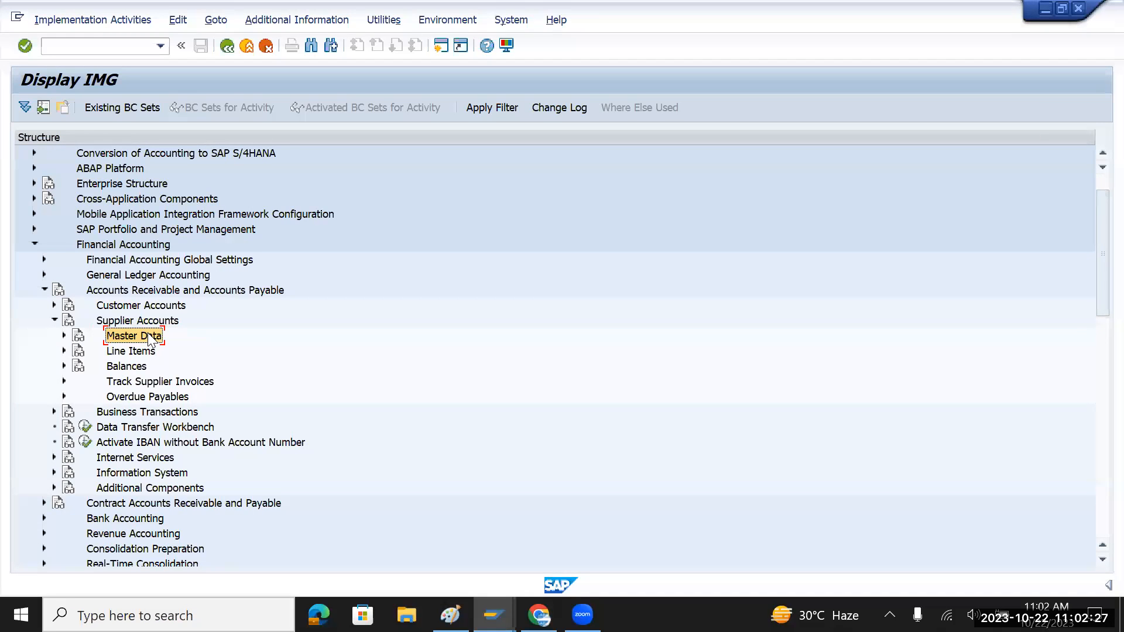
left_click(59, 336)
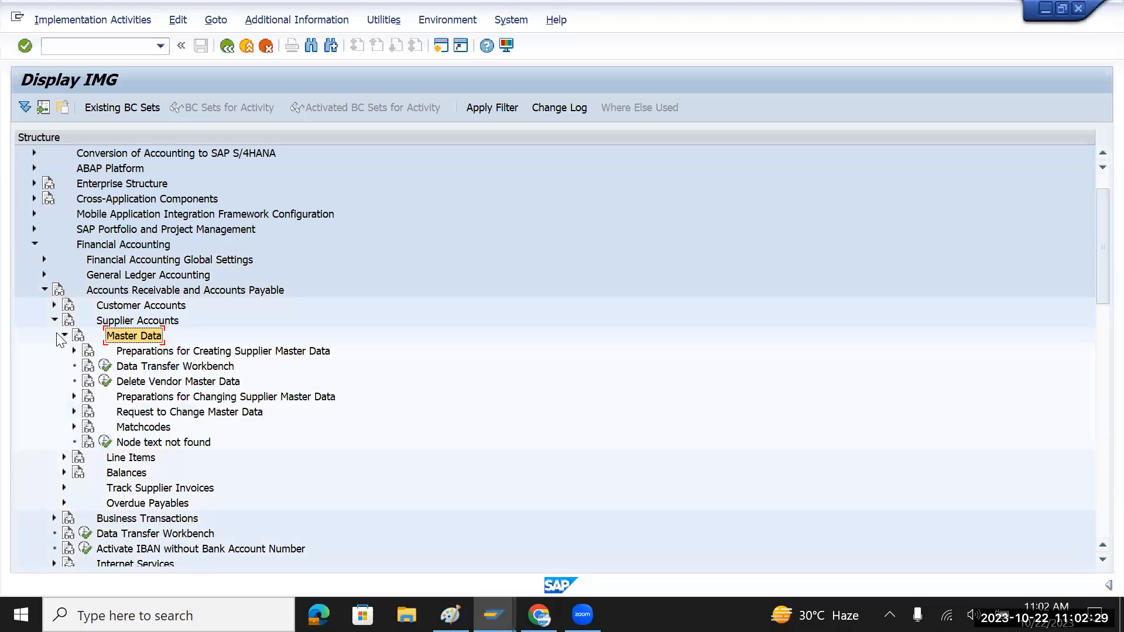
left_click(130, 350)
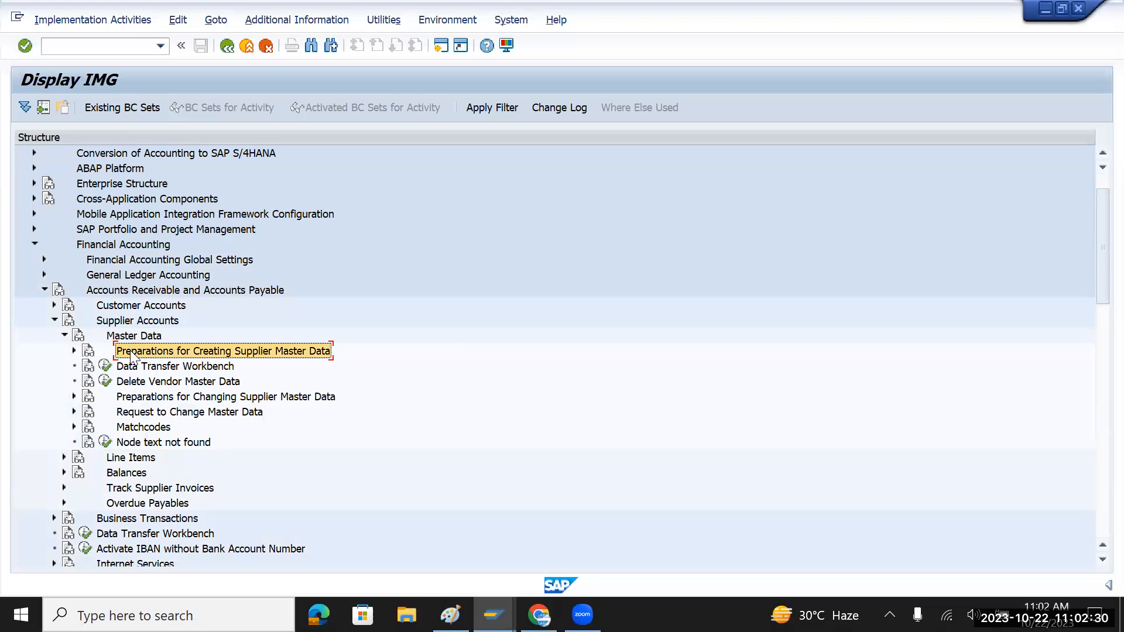
left_click(75, 351)
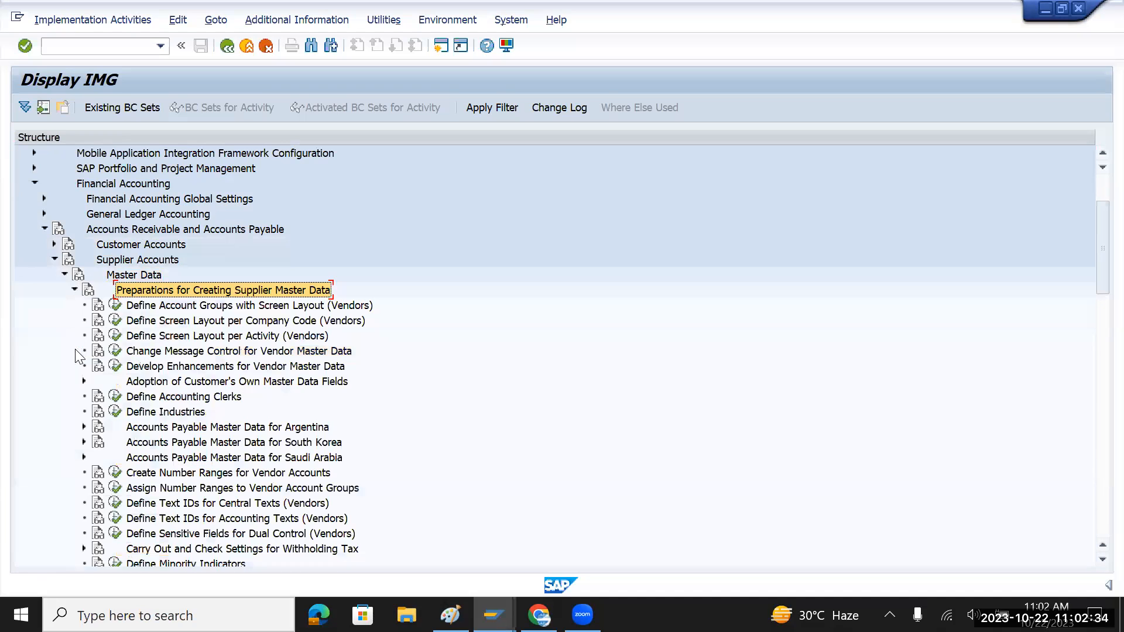
left_click(190, 306)
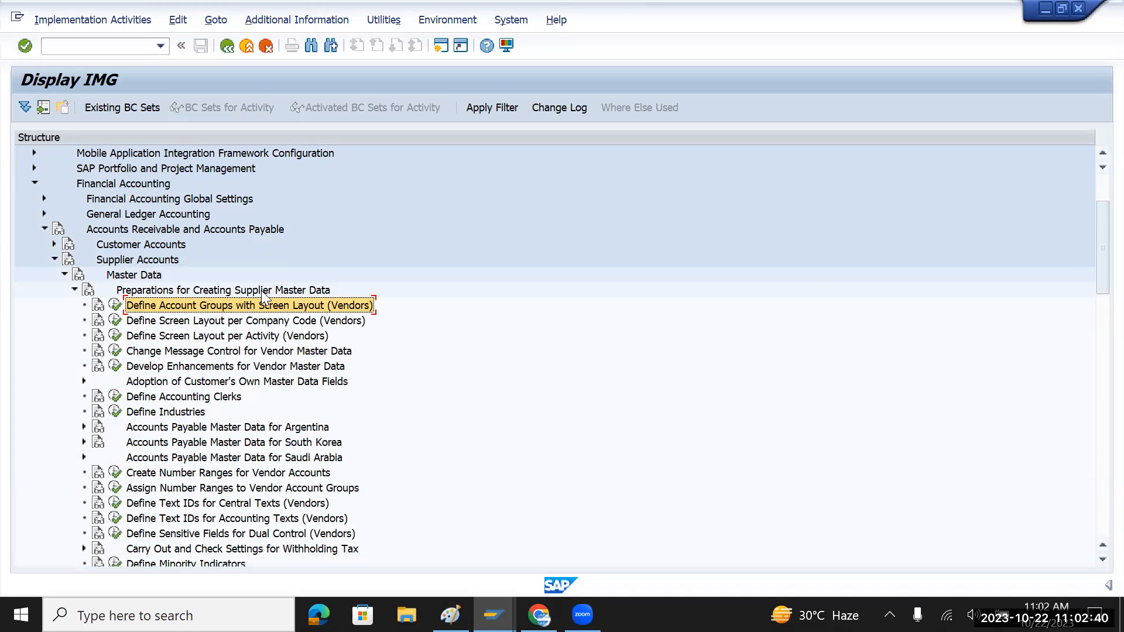
left_click(261, 291)
left_click(198, 311)
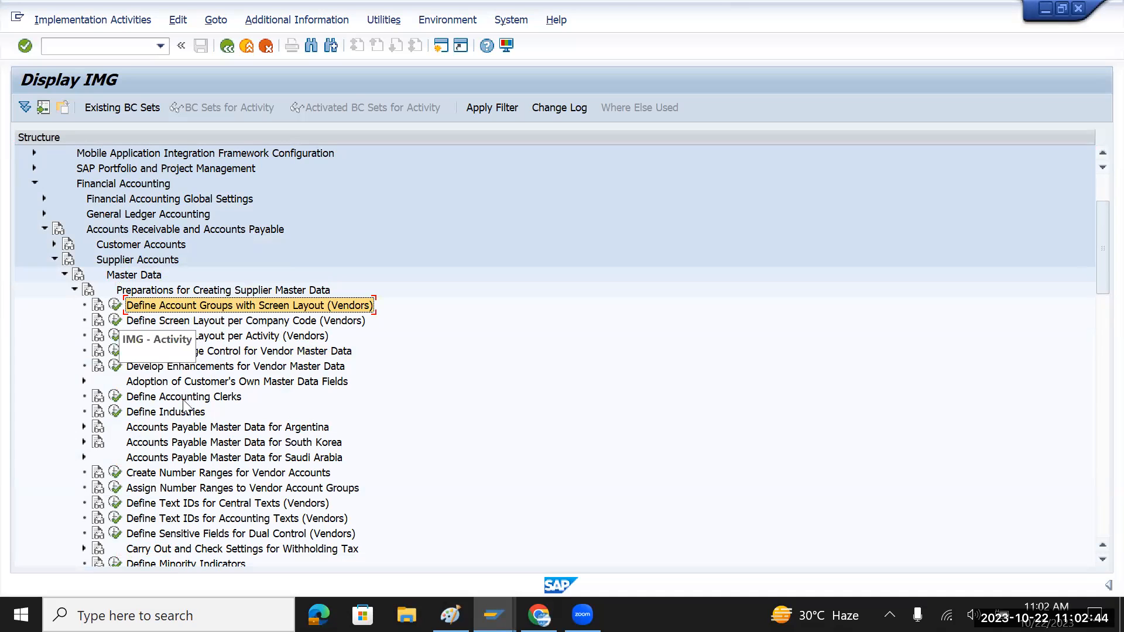
- Open Create Number Ranges for Vendor Accounts in interval editing for object KREDITOR and display its free intervals
left_click(188, 474)
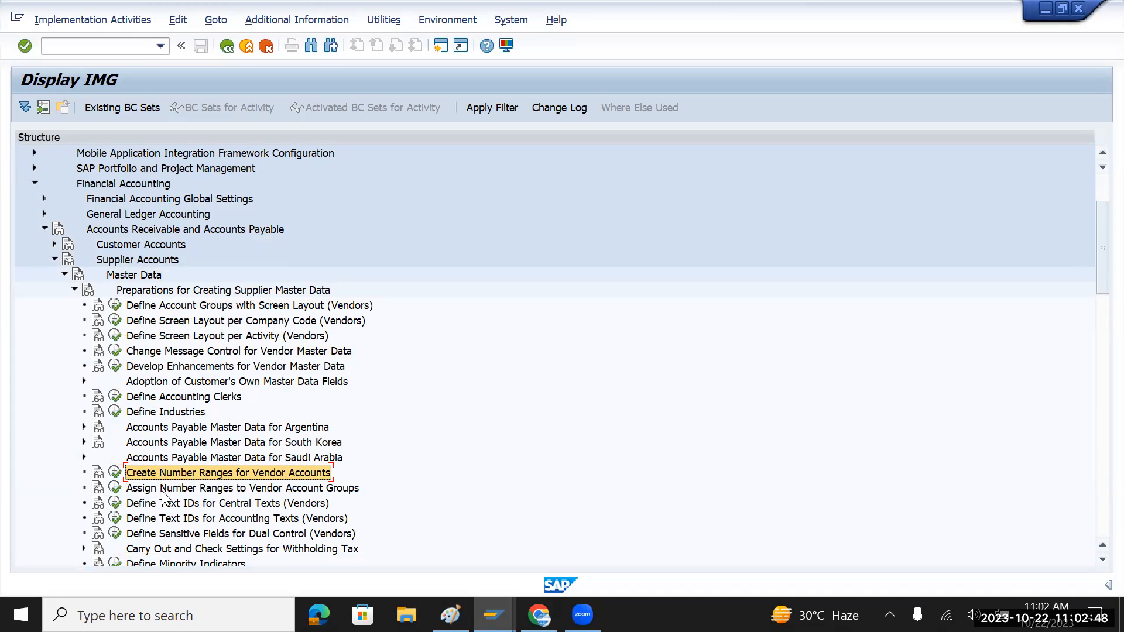
left_click(115, 473)
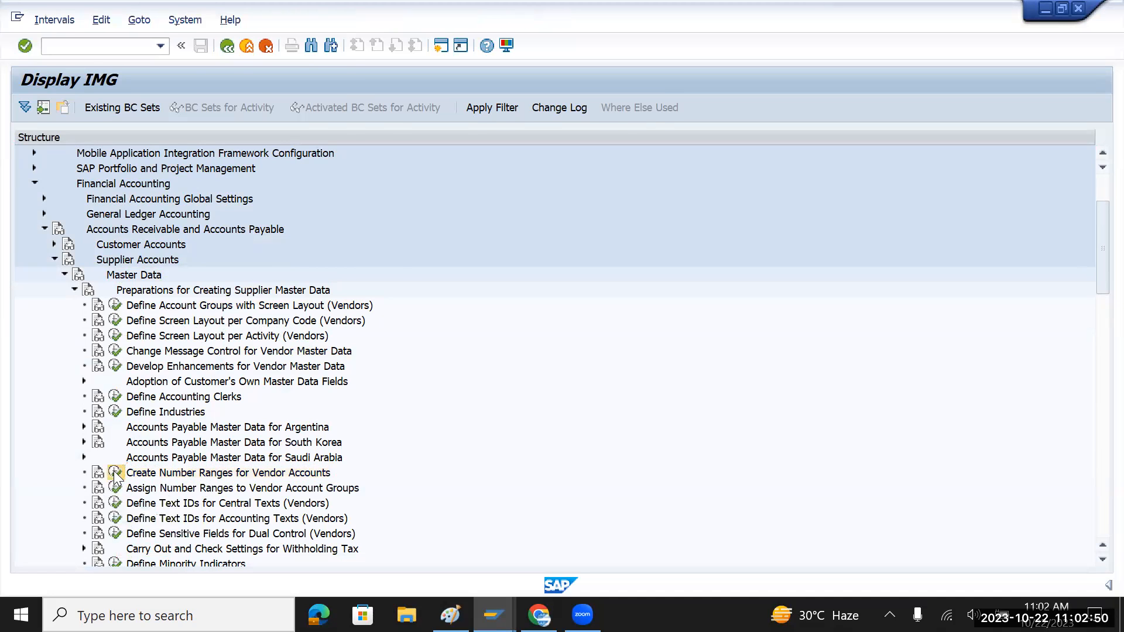
left_click(217, 183)
left_click(66, 103)
left_click(523, 517)
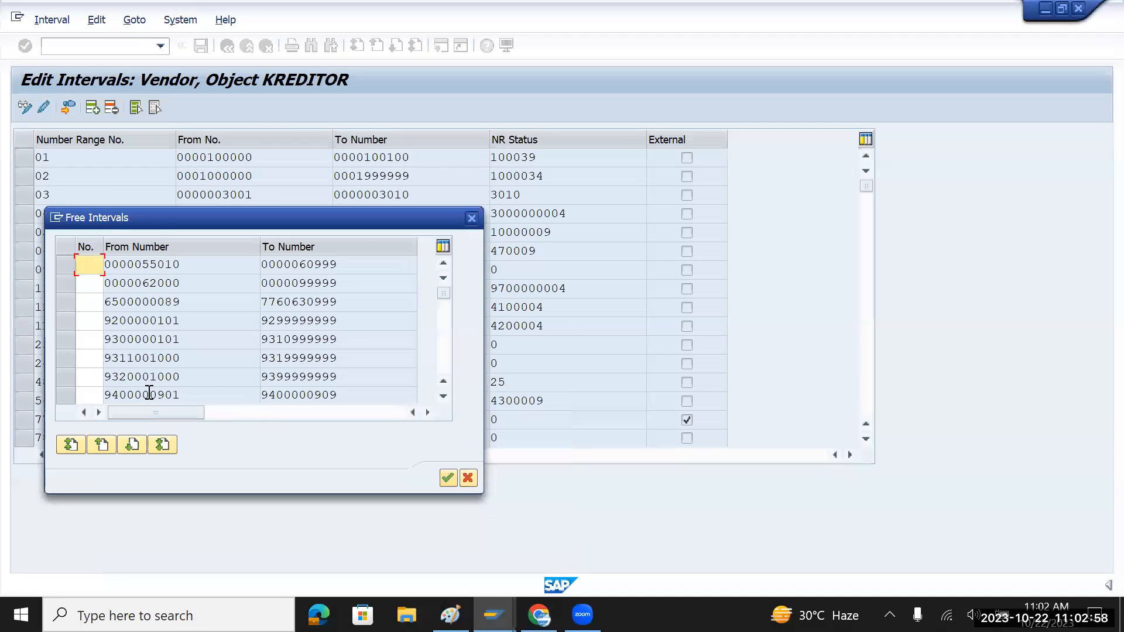
left_click(210, 376)
left_click_drag(210, 377, 96, 377)
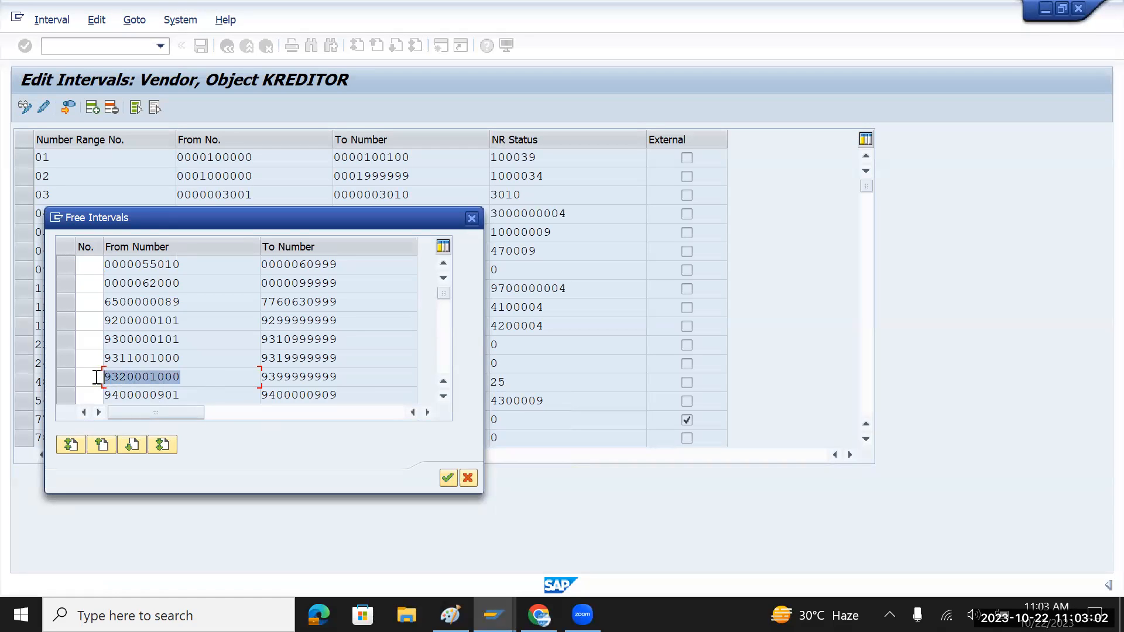
left_click_drag(356, 375, 178, 377)
left_click(177, 378)
left_click_drag(338, 378, 206, 379)
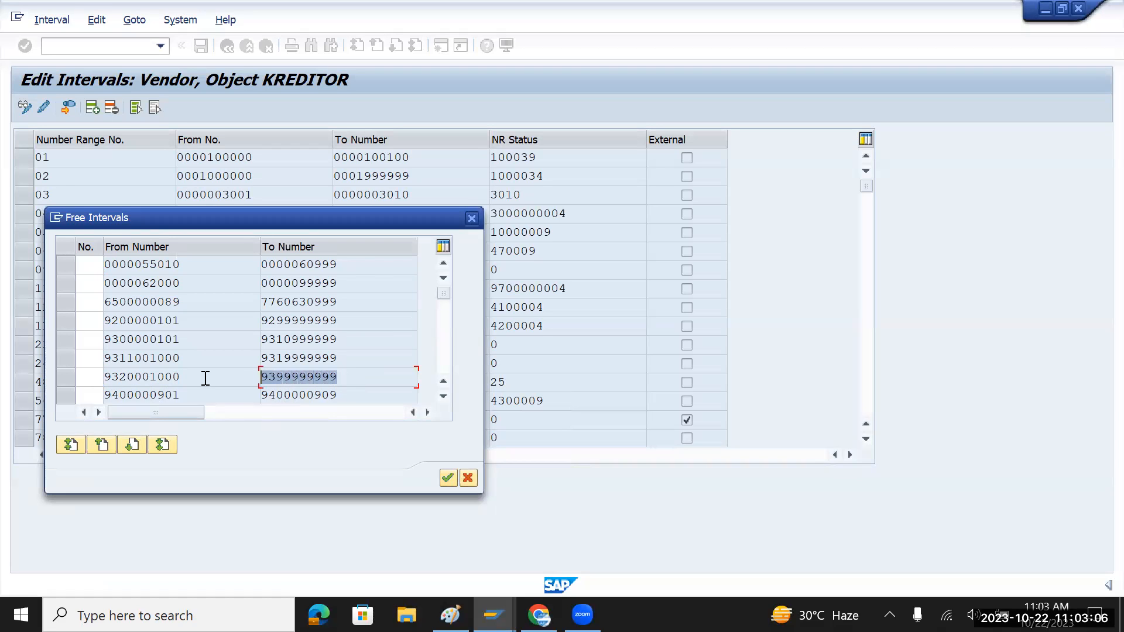
left_click(471, 217)
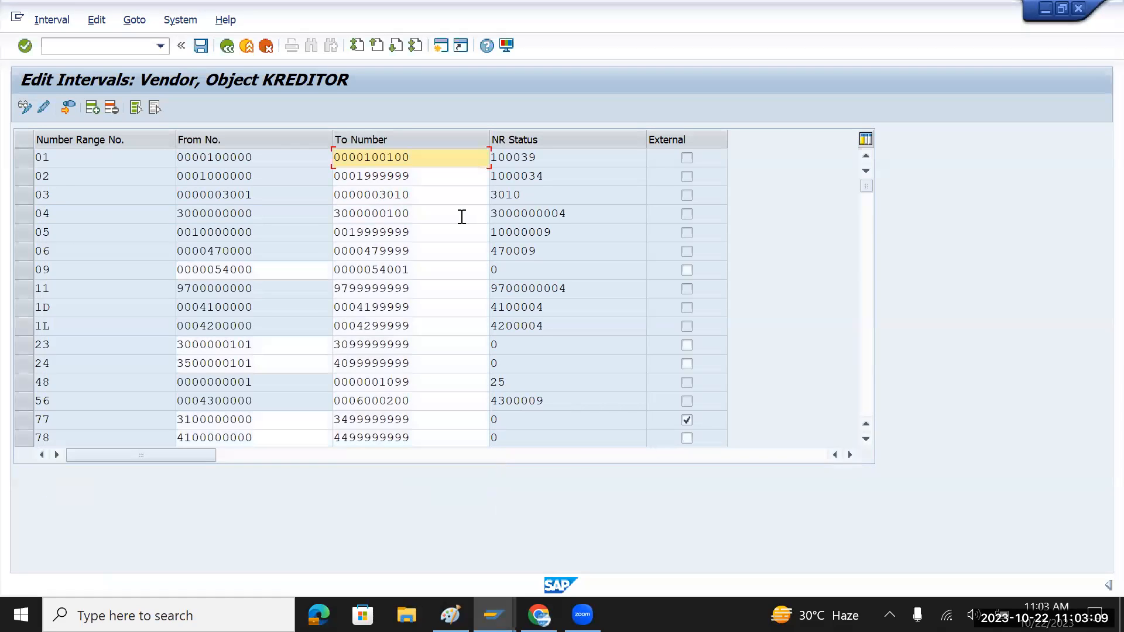
left_click(227, 46)
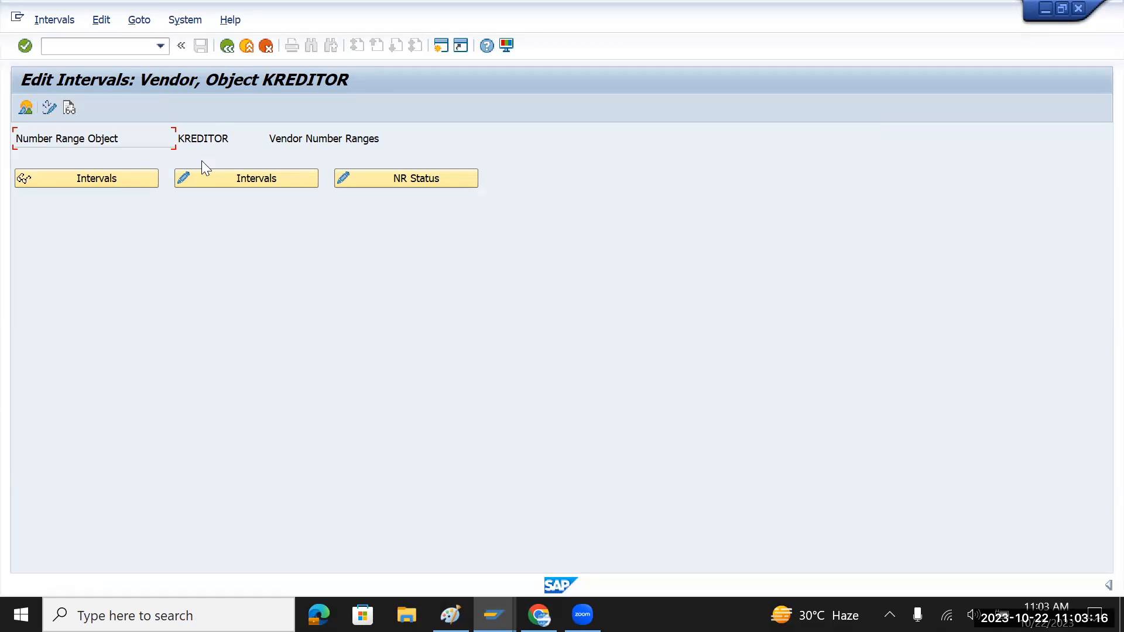
left_click(227, 47)
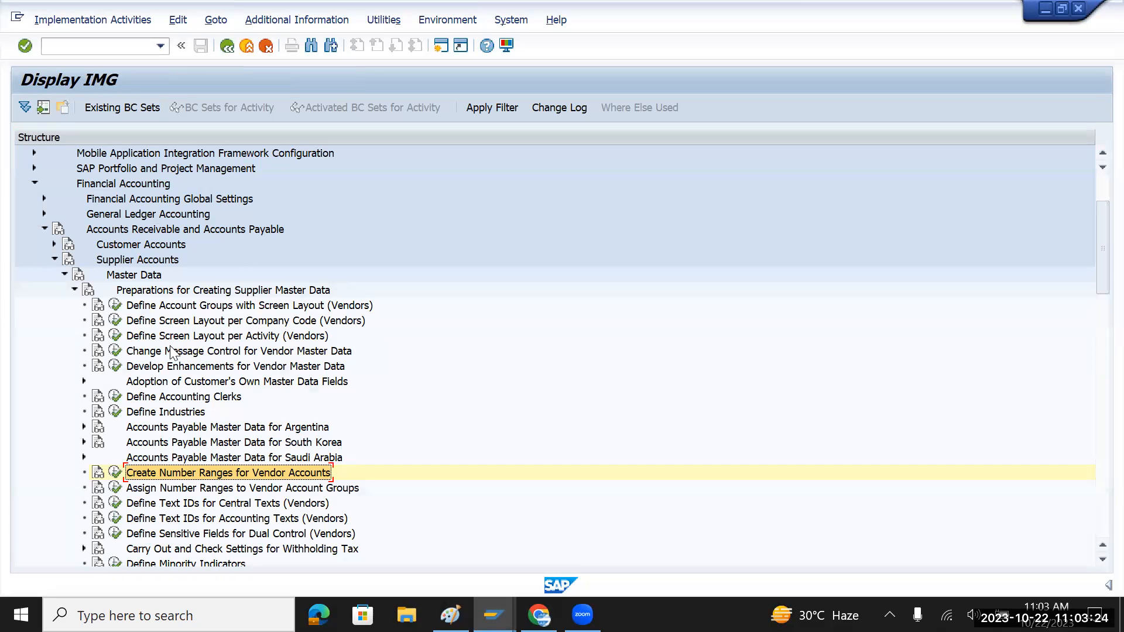
- Create and save vendor account group TMDV with the meaning Tata Motors Domestic Vendors, returning to the account groups overview
left_click(115, 307)
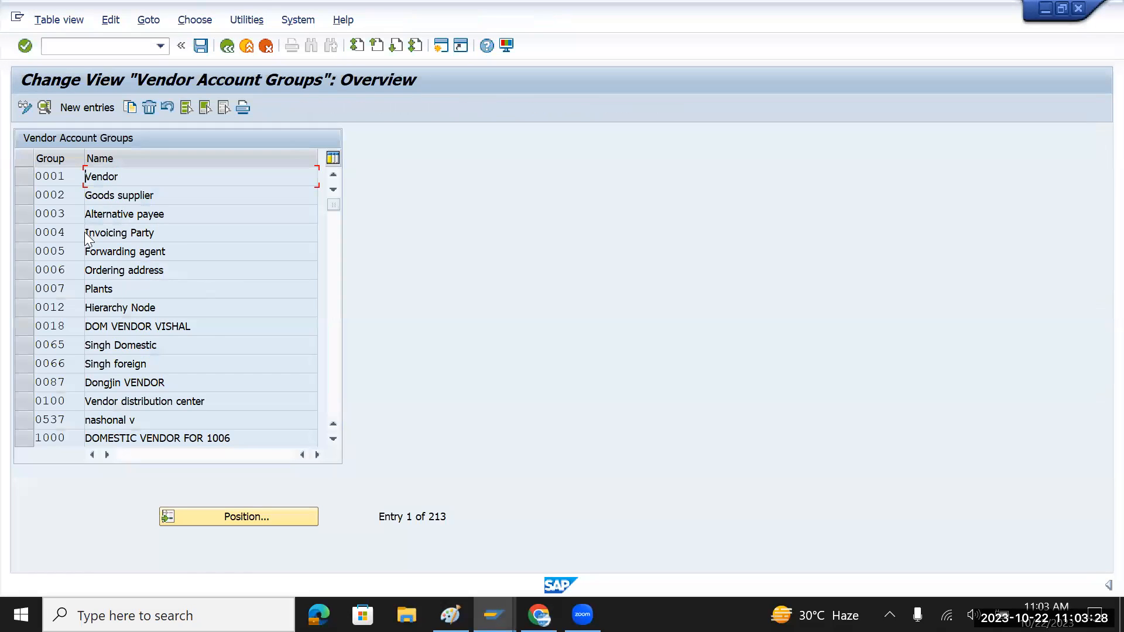
left_click(82, 108)
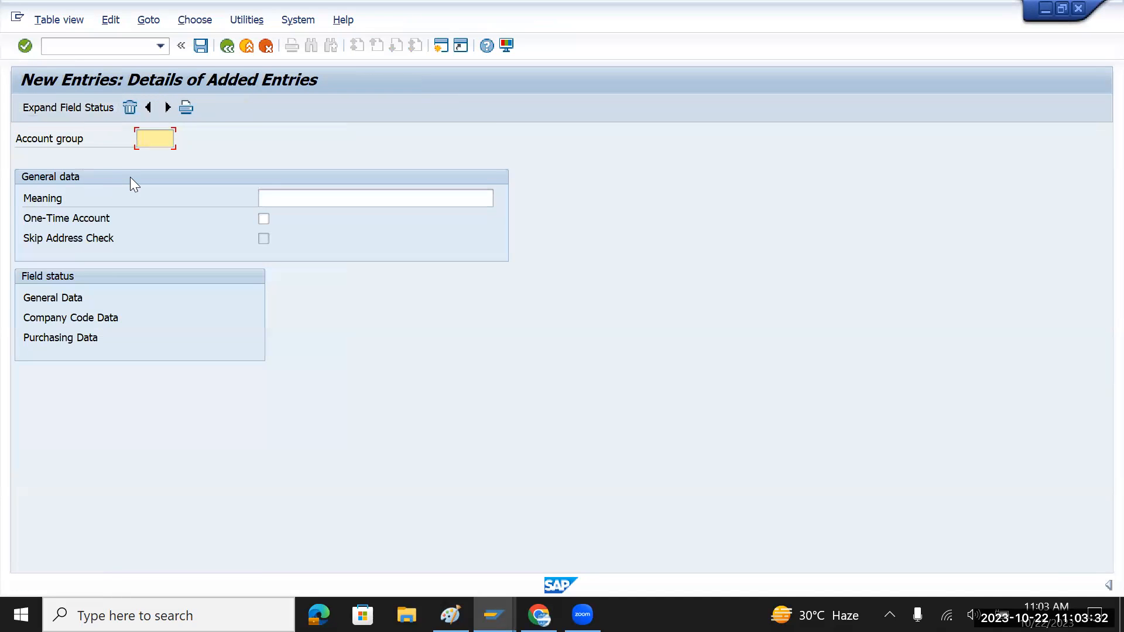
type("TMDV")
key("Tab")
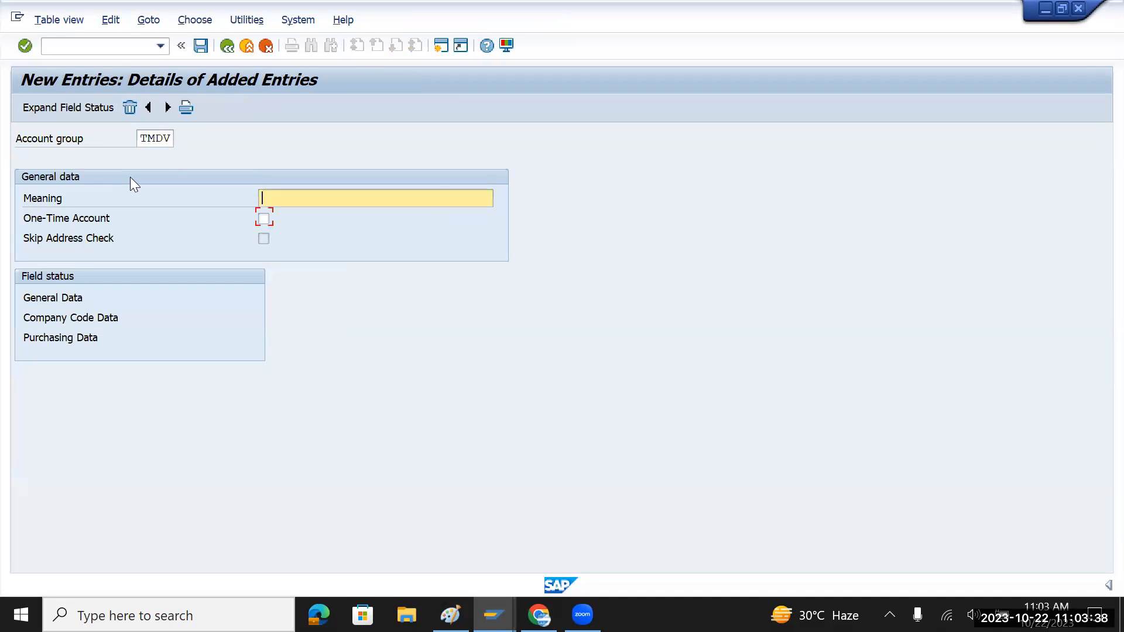
type("Tata Motors De")
key("BackSpace")
type("omestic ")
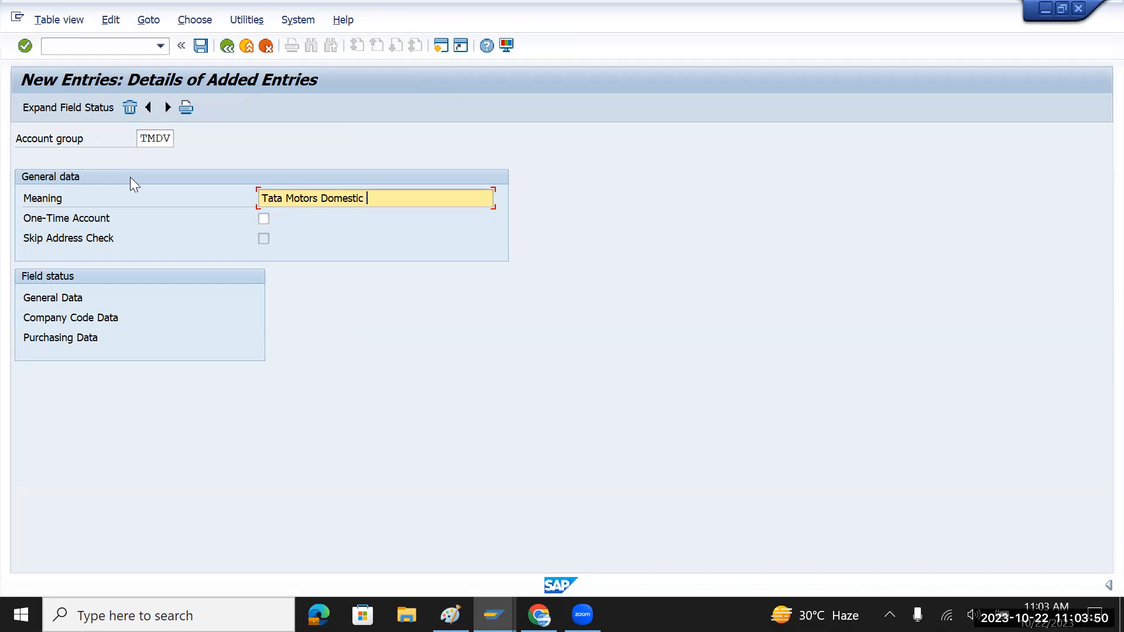
type("Vendors")
left_click(200, 46)
left_click(373, 300)
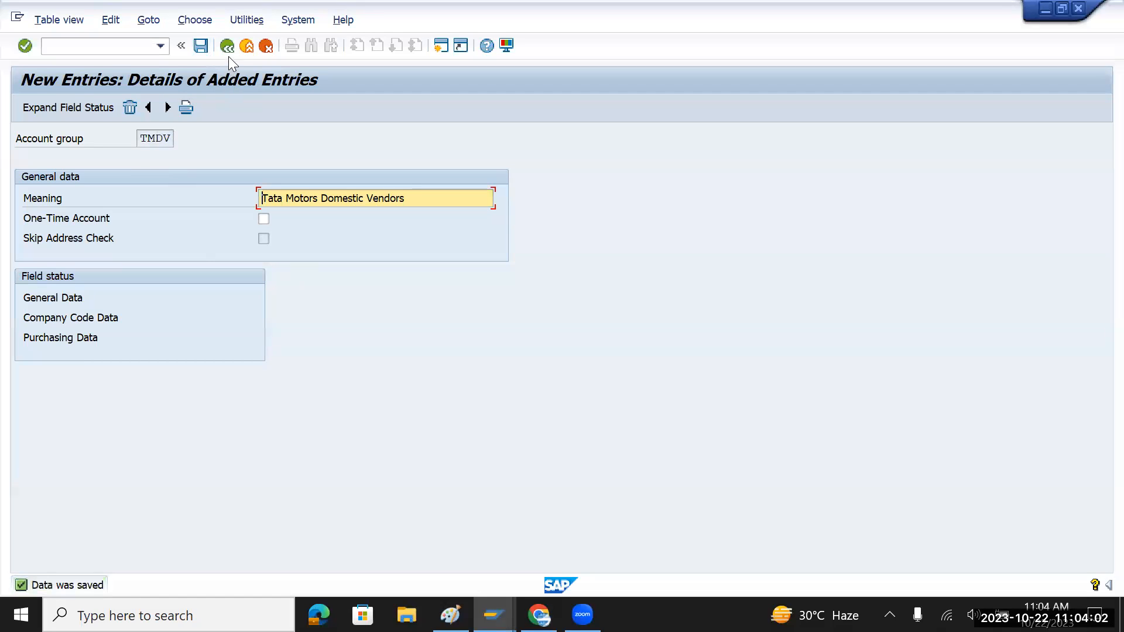
left_click(226, 48)
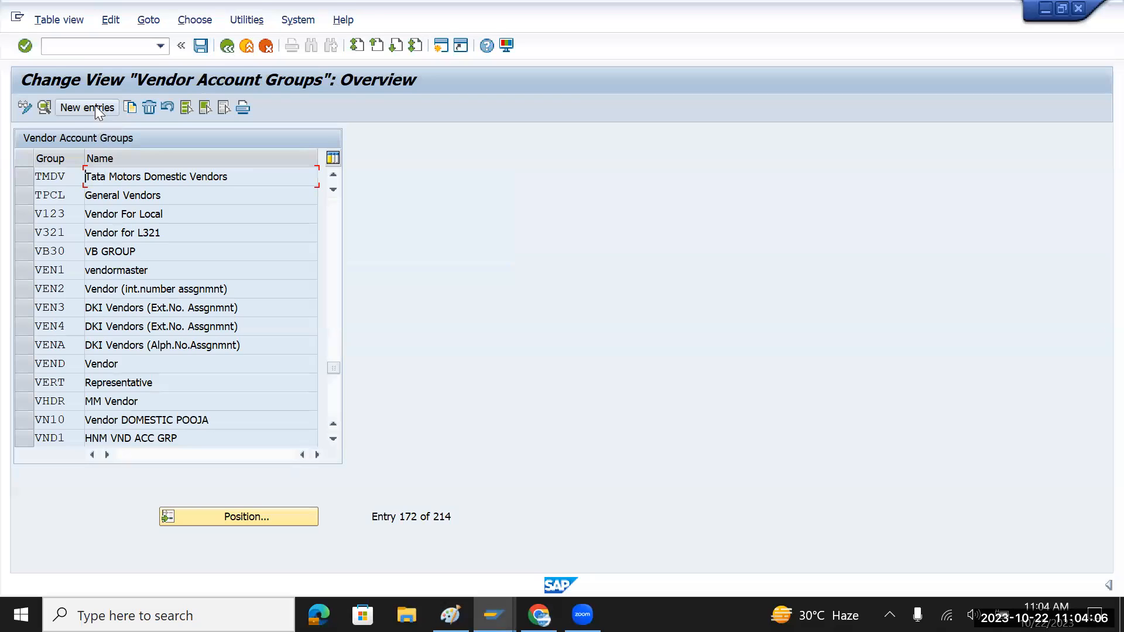
- Create and save vendor account group TMIV with the meaning Tata Motors International Vend, returning to the IMG structure
left_click(96, 107)
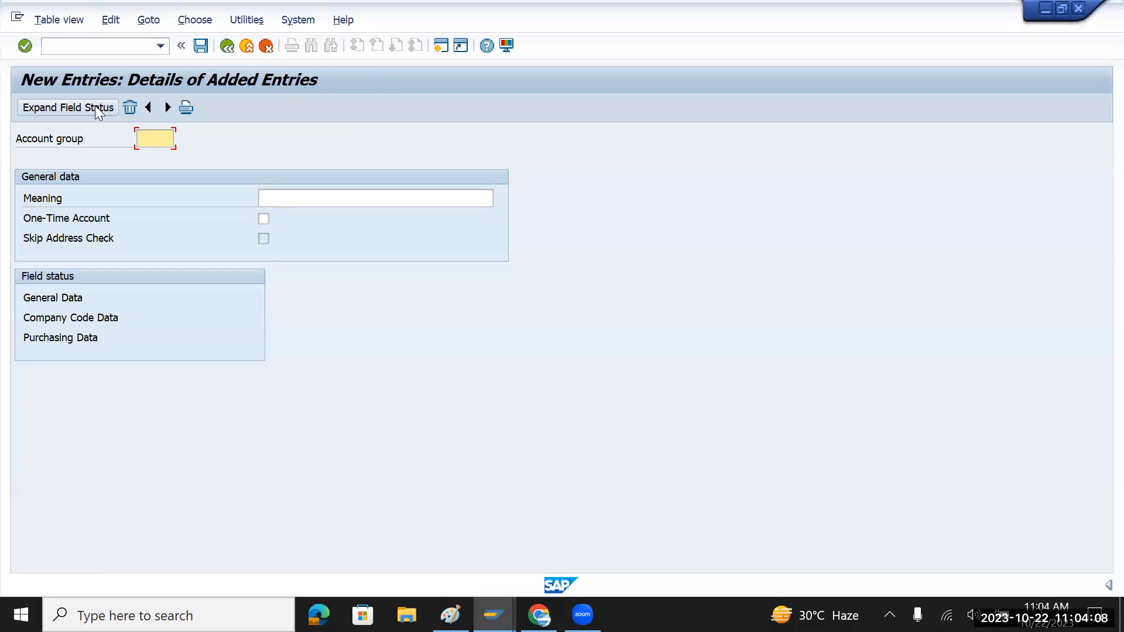
type("T")
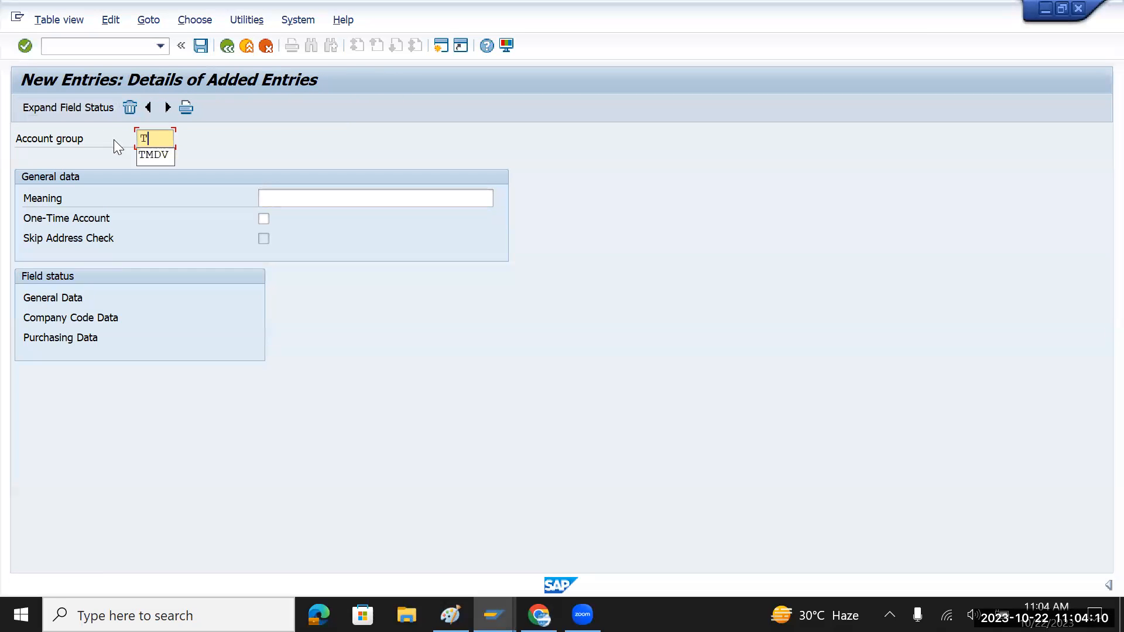
type("MIV")
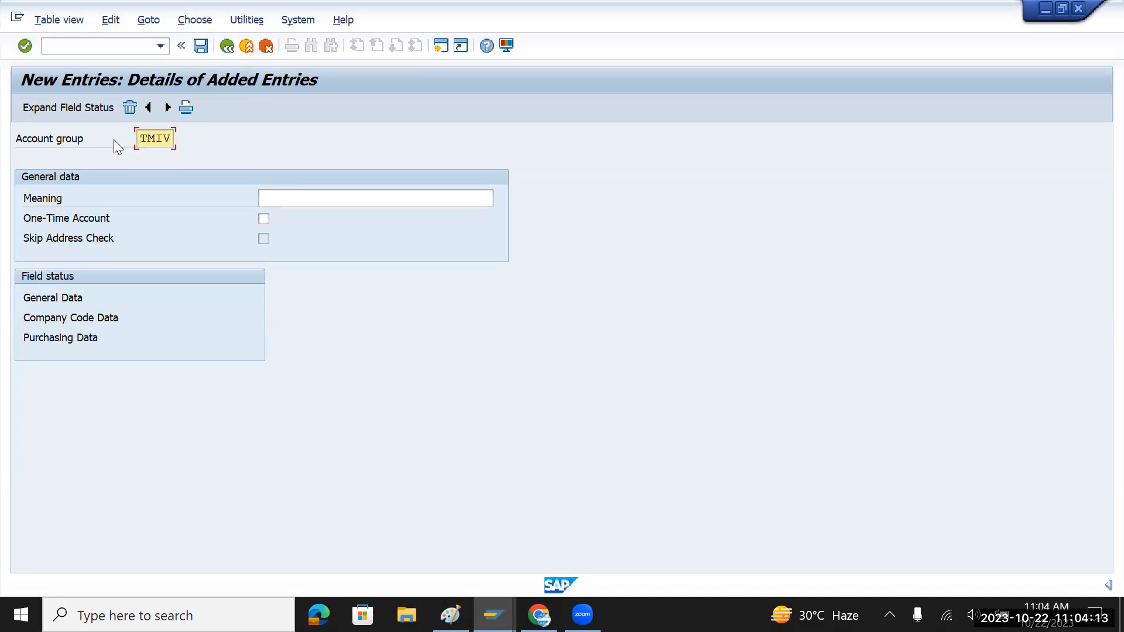
key("Tab")
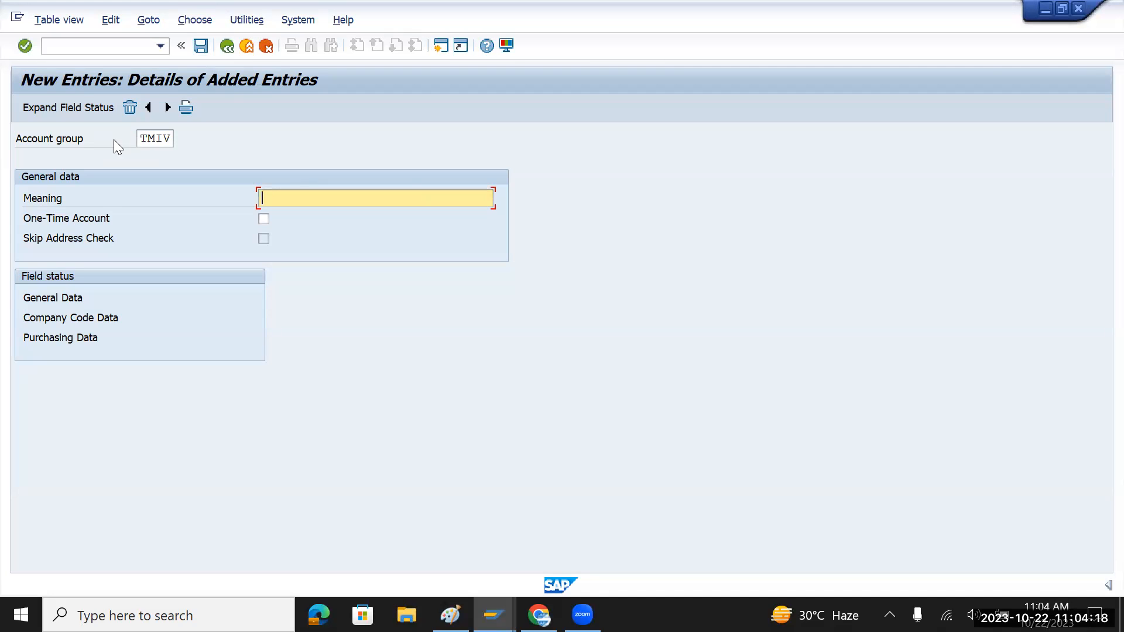
type("Ta")
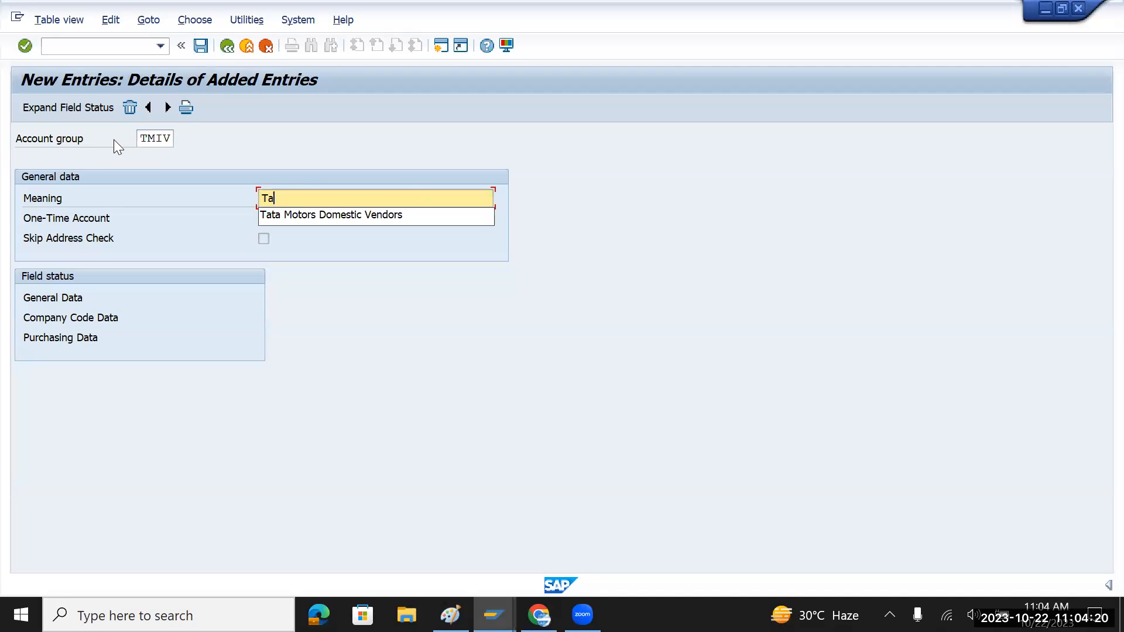
type("ta Motors International Vend")
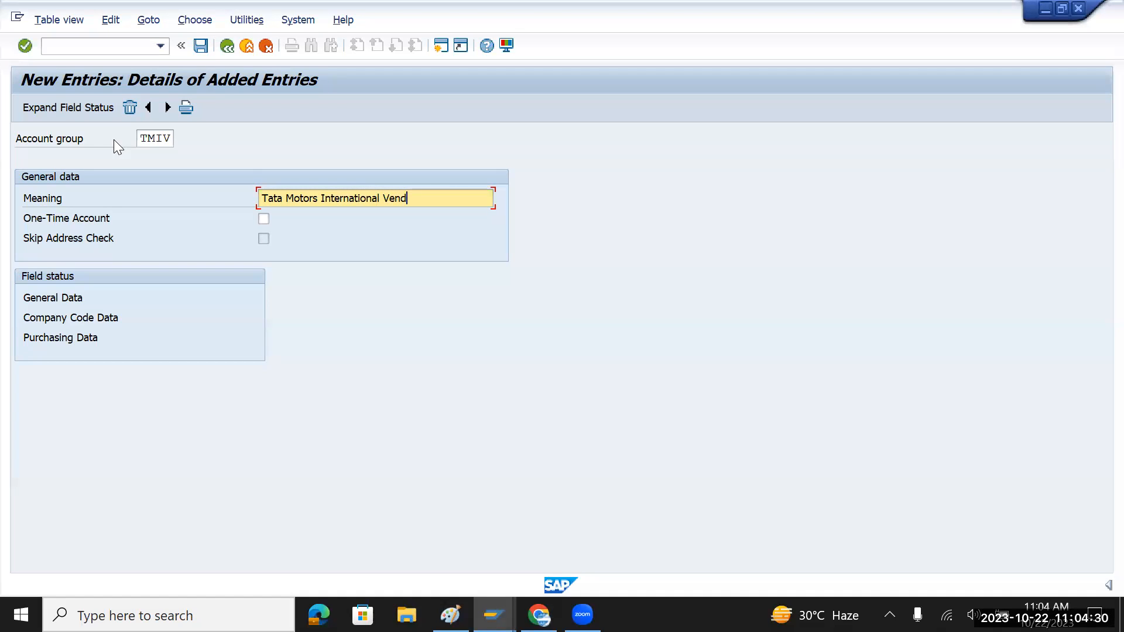
left_click(201, 48)
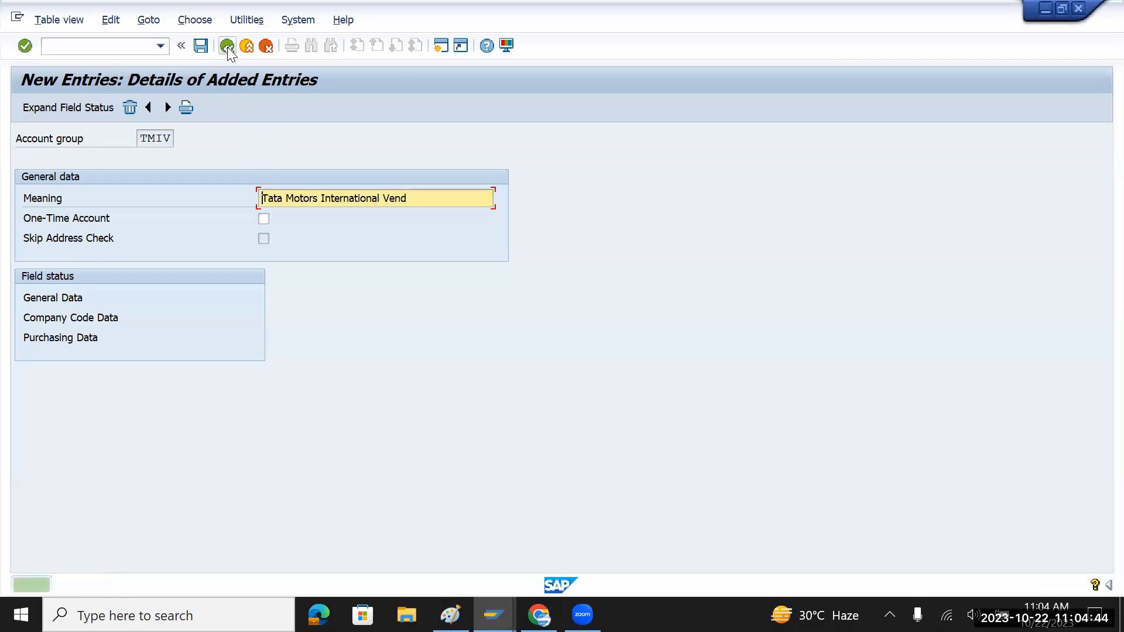
left_click(226, 48)
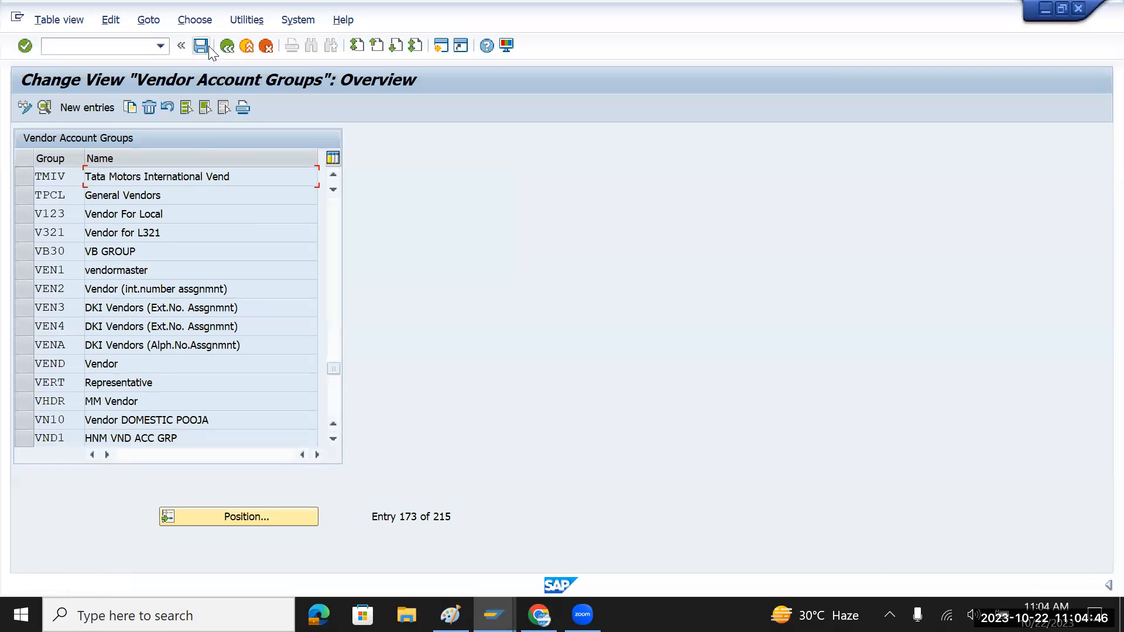
left_click(227, 48)
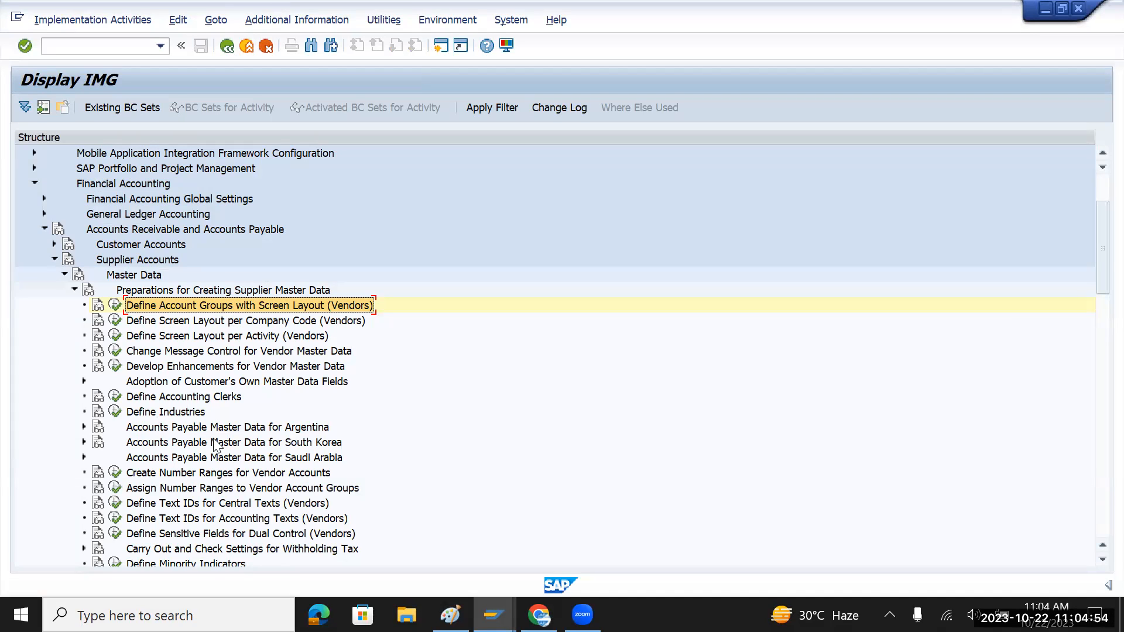
- Open Create Number Ranges for Vendor Accounts in interval editing for object KREDITOR and insert a new interval line numbered T3
left_click(166, 472)
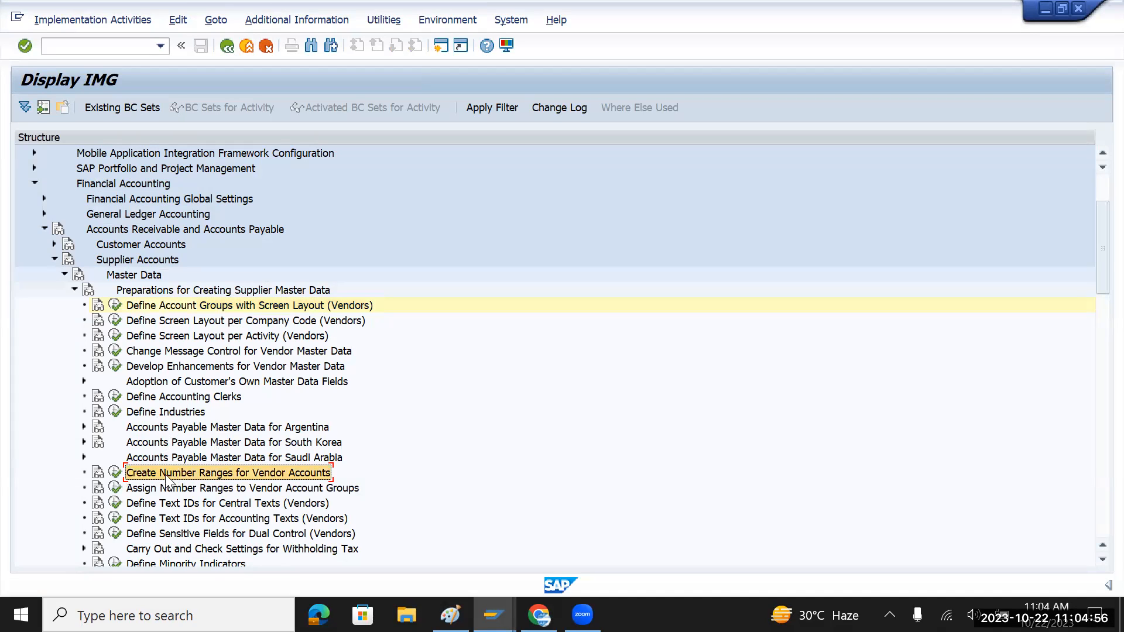
left_click(115, 474)
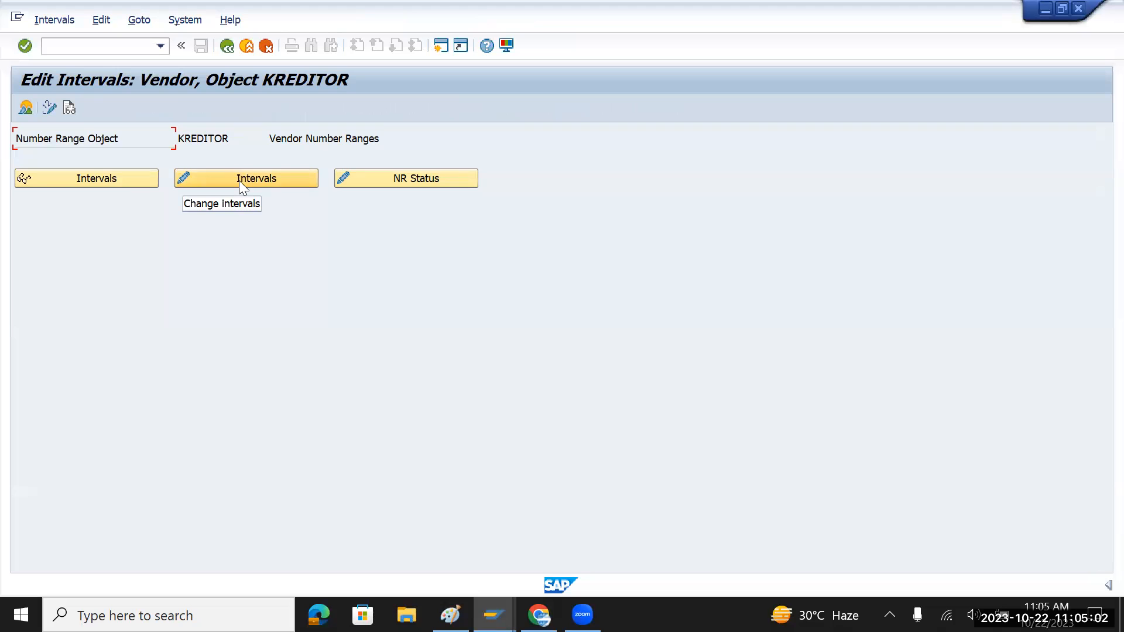
left_click(239, 181)
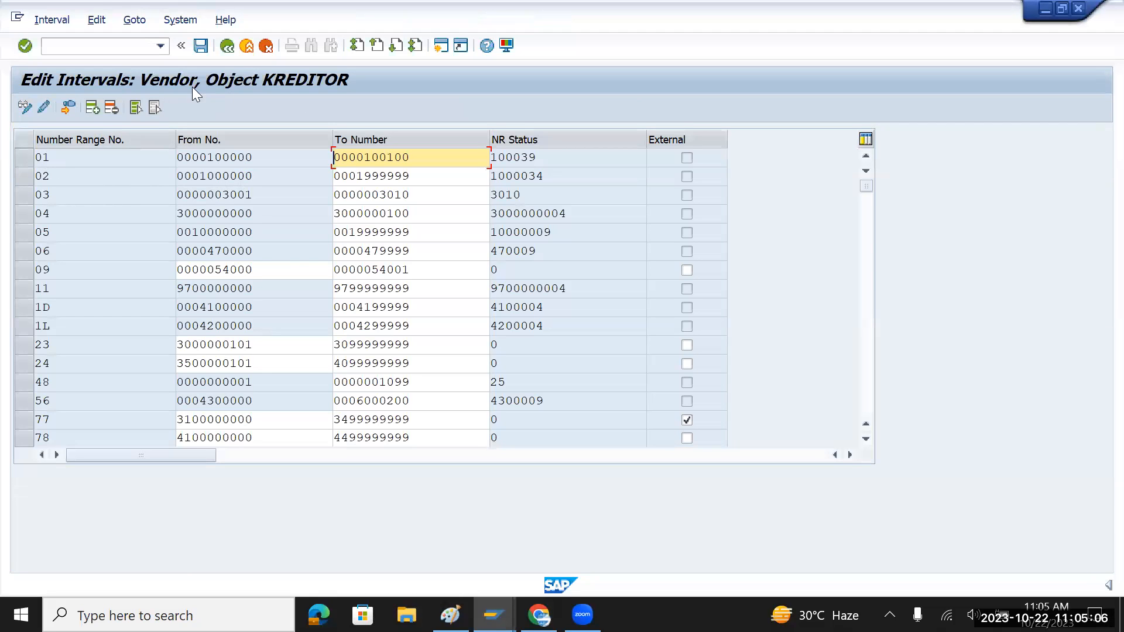
left_click(92, 107)
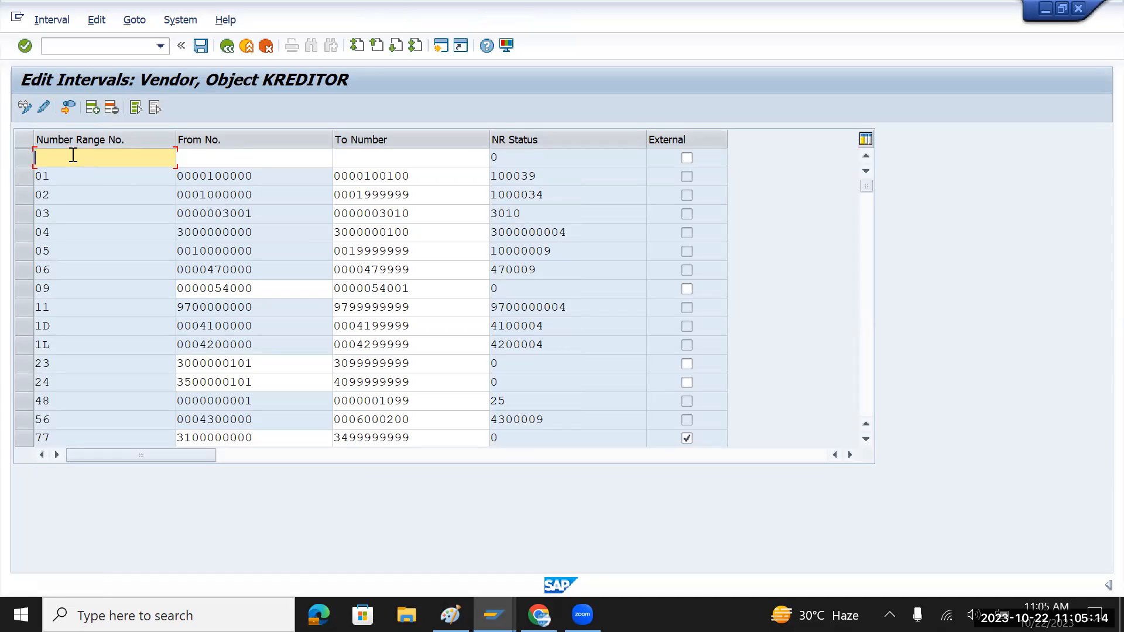
type("T3")
key("Tab")
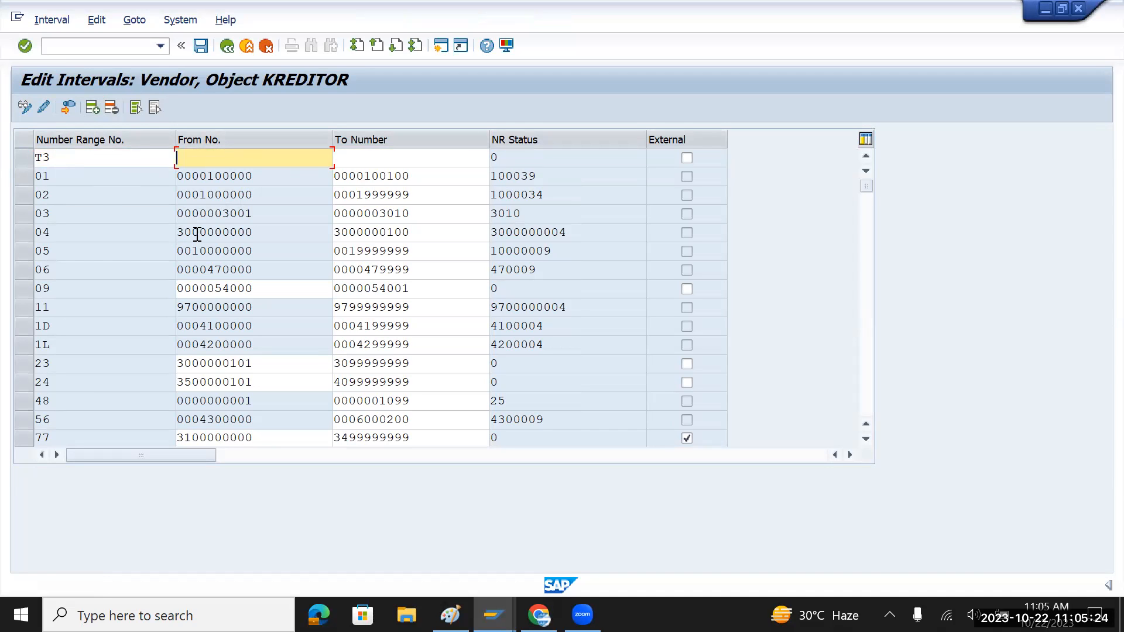
- Examine the number range numbers and intervals already defined for object KREDITOR, then start leaving interval editing
scroll(200, 234, "down", 5)
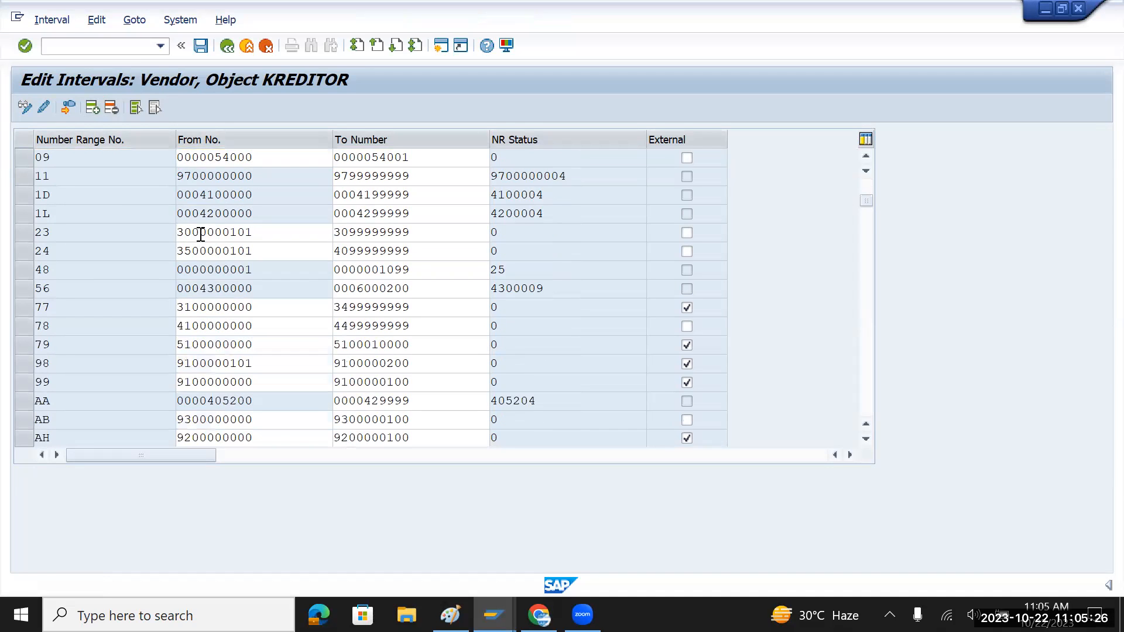
scroll(200, 234, "down", 3)
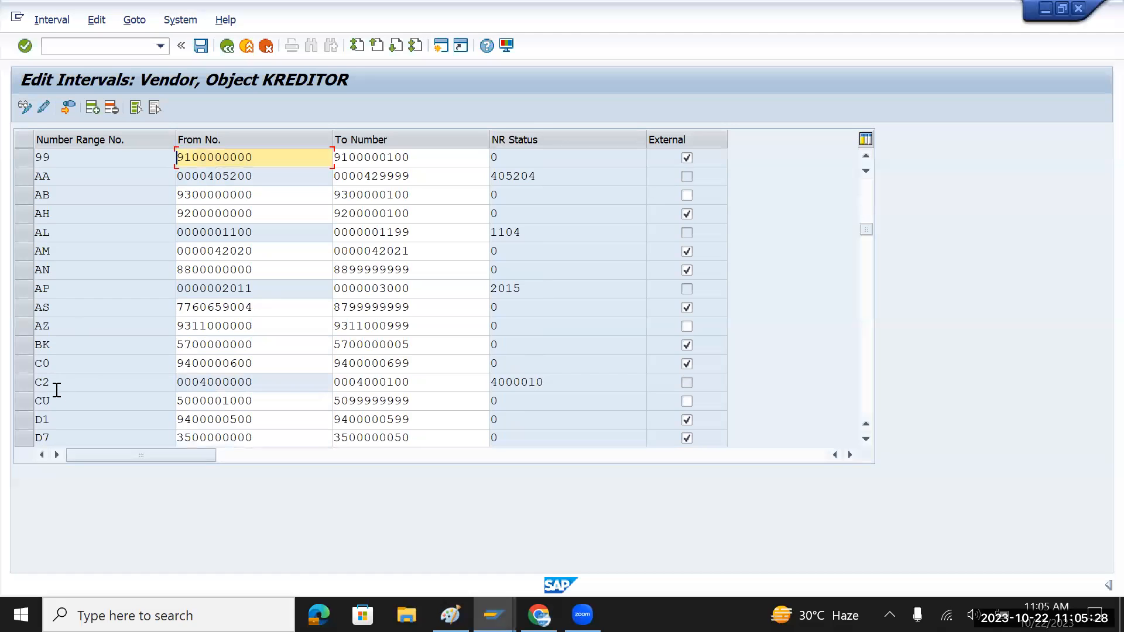
scroll(66, 392, "down", 5)
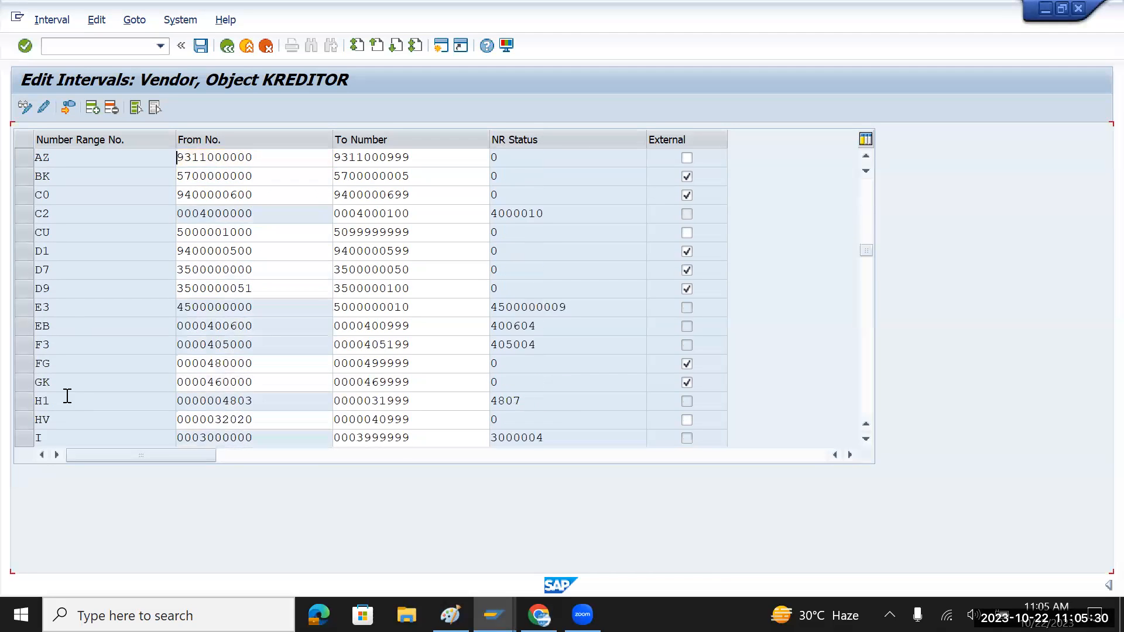
scroll(68, 392, "up", 2)
scroll(68, 391, "down", 5)
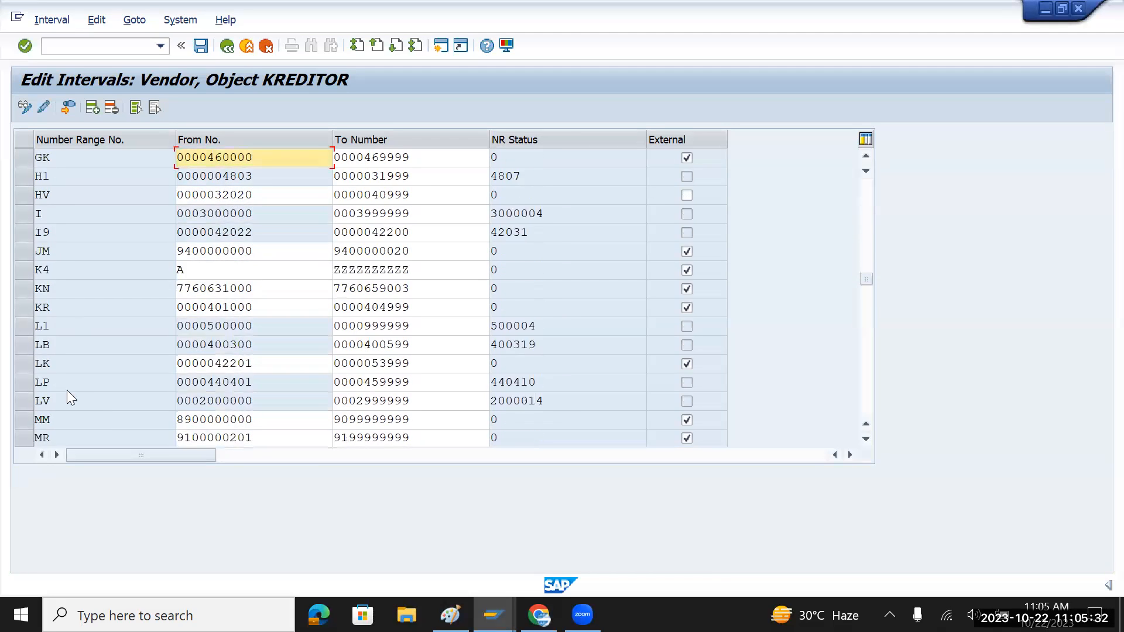
scroll(68, 391, "down", 2)
scroll(69, 391, "up", 6)
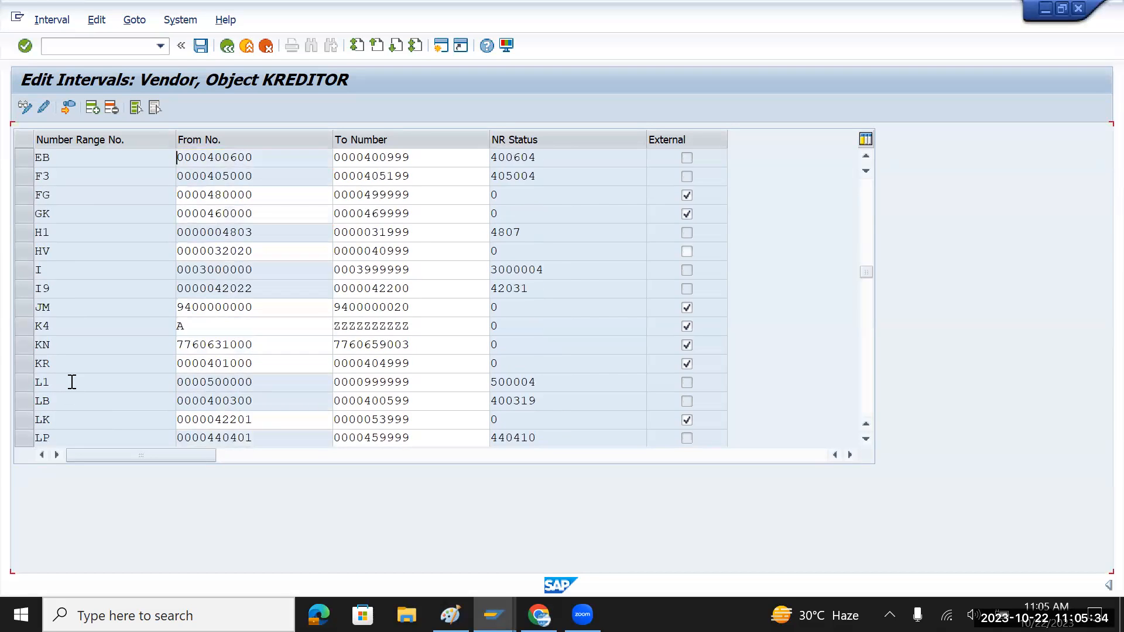
scroll(70, 382, "up", 2)
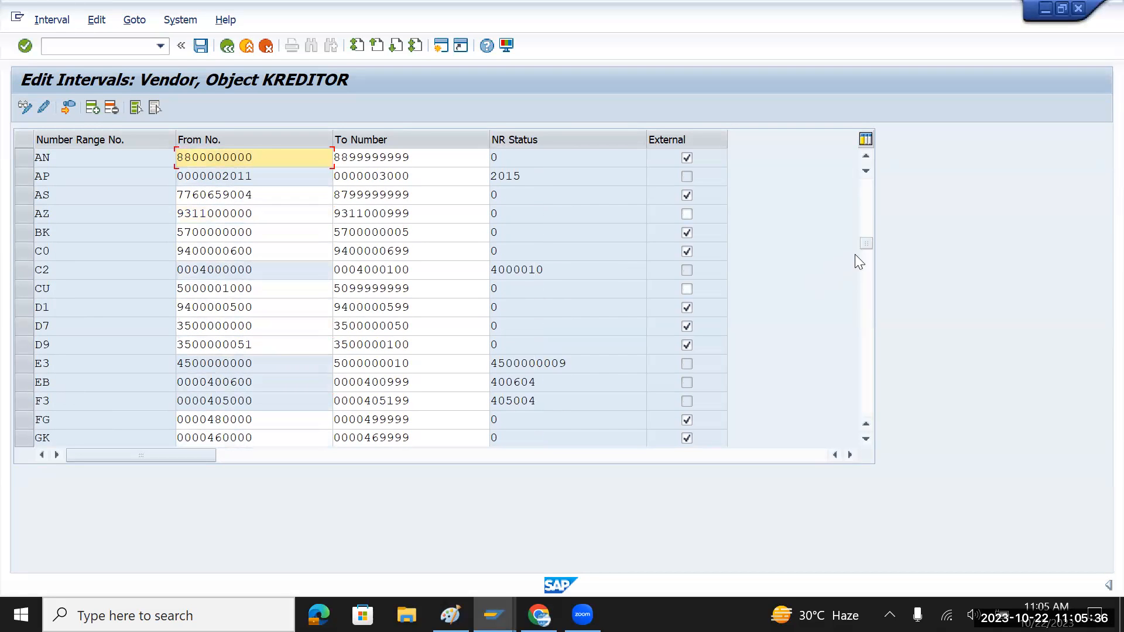
left_click_drag(866, 246, 869, 188)
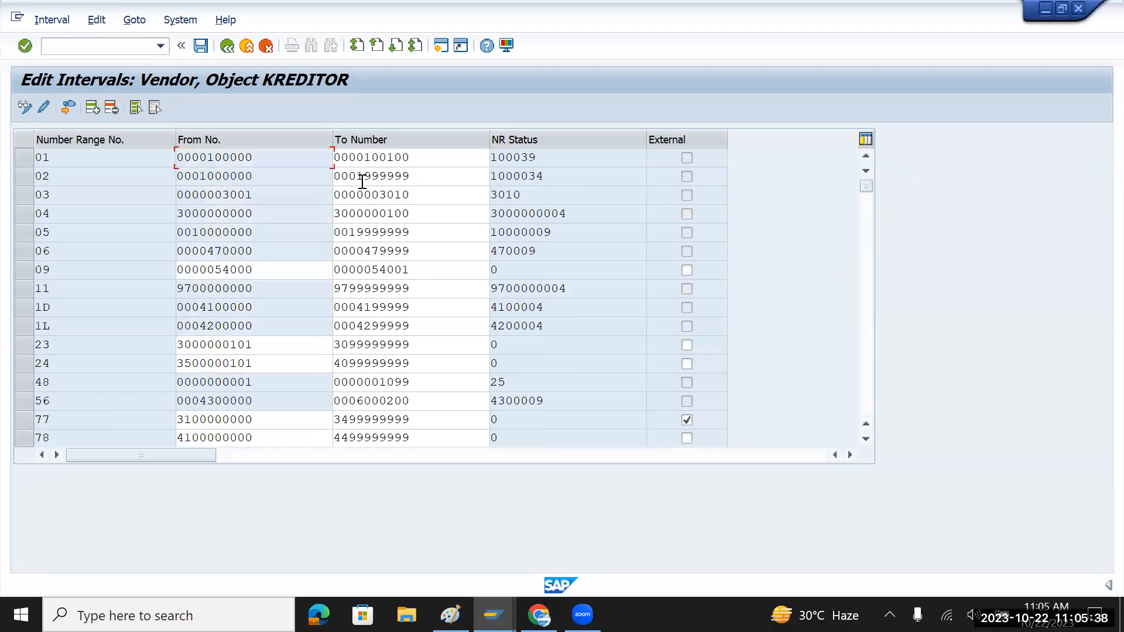
left_click(226, 52)
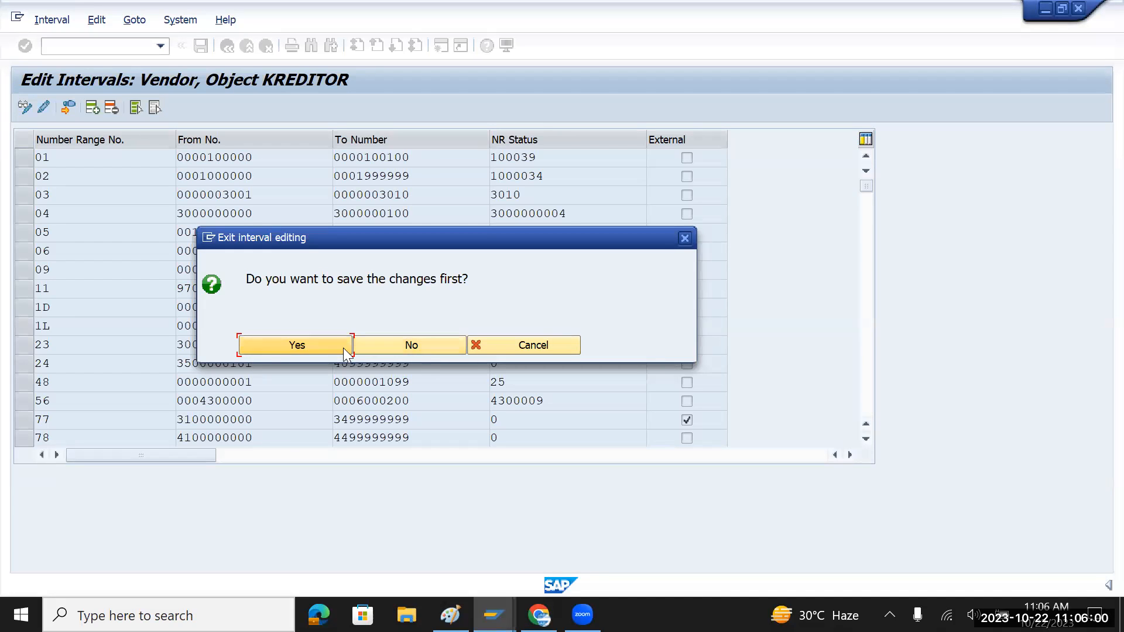
- Discard the pending interval changes, then reopen the vendor intervals for editing and insert a new interval T3
left_click(411, 346)
left_click(200, 182)
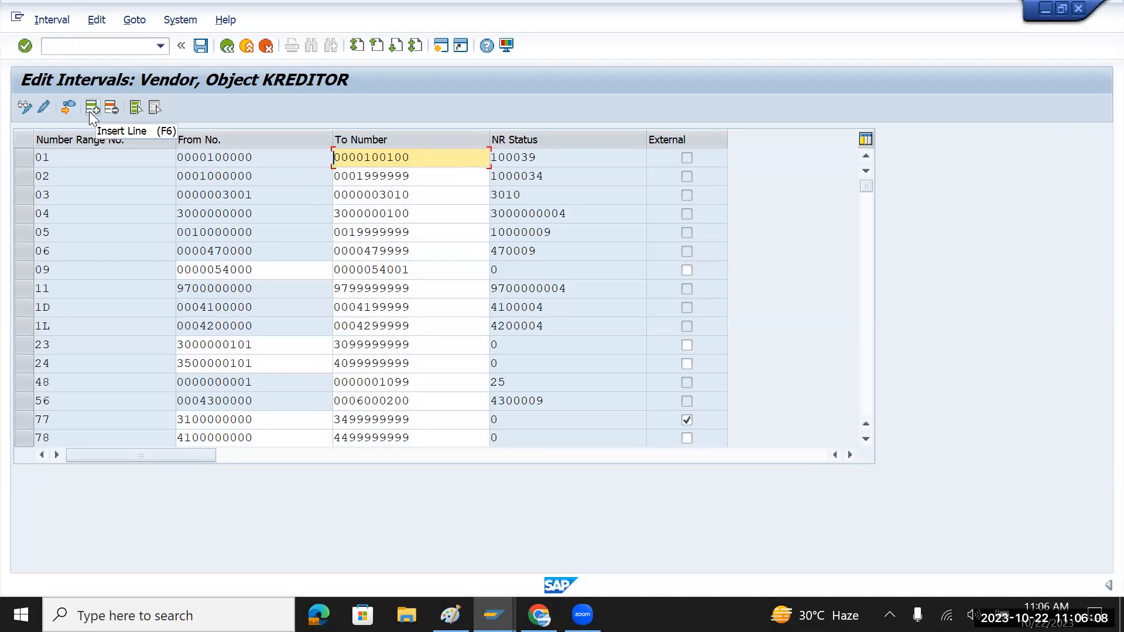
left_click(89, 111)
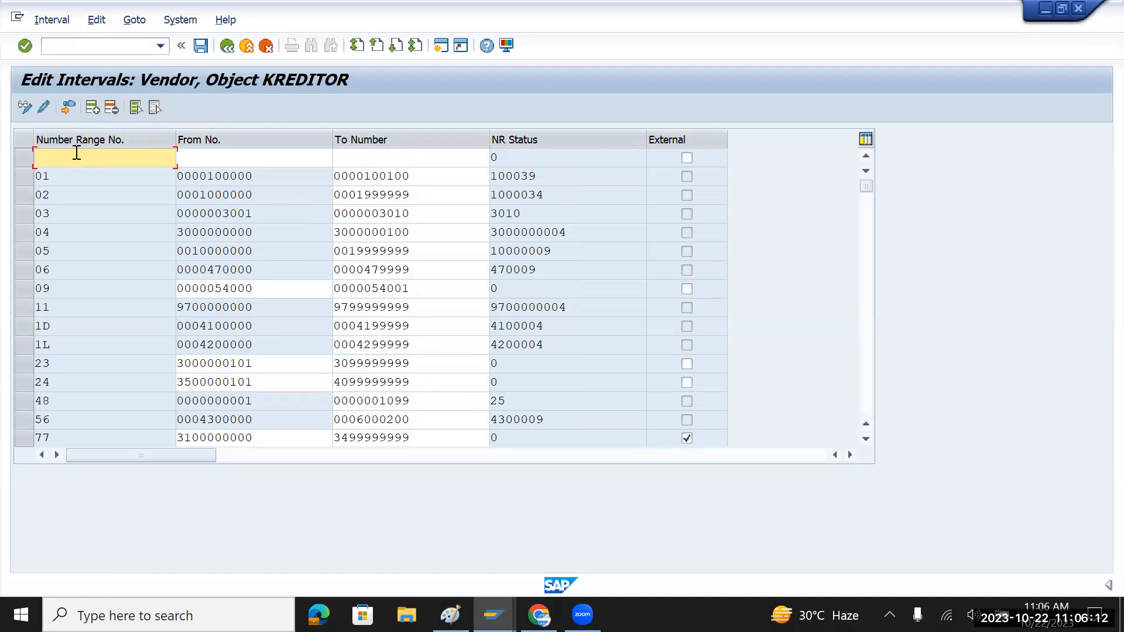
type("T3")
key("Tab")
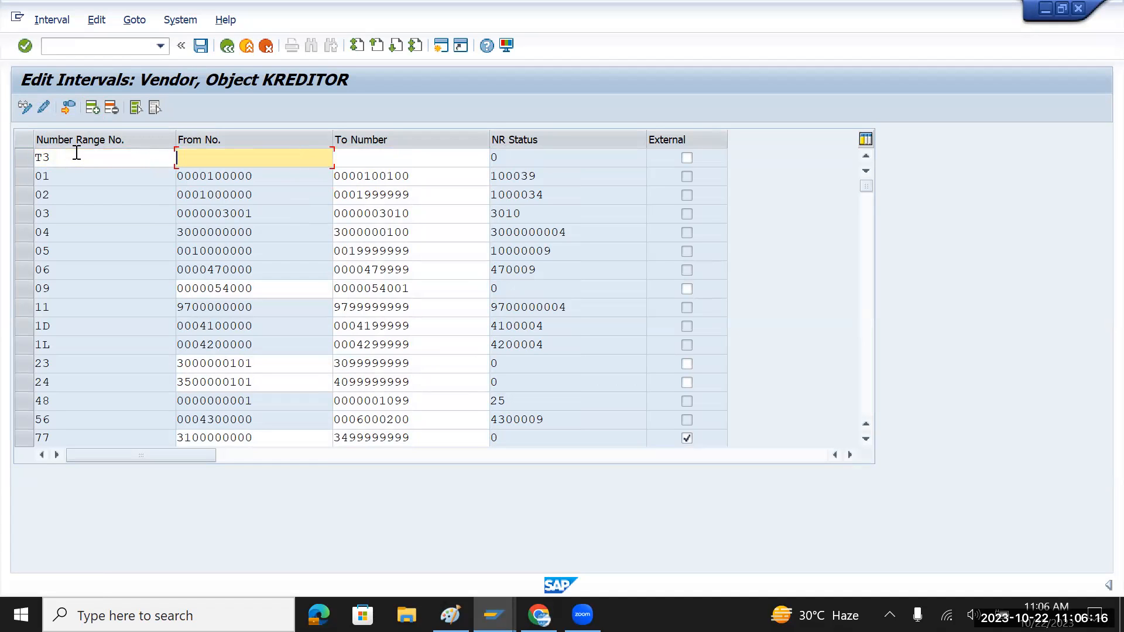
key("alt+Tab")
key("Tab")
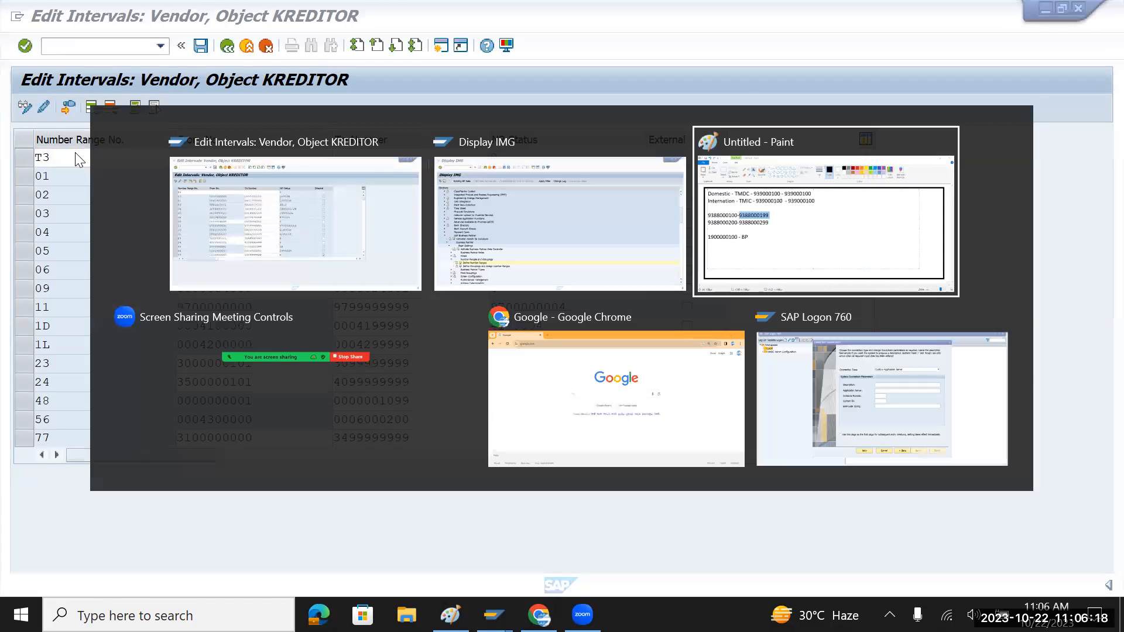
double_click(121, 263)
key("ctrl+c")
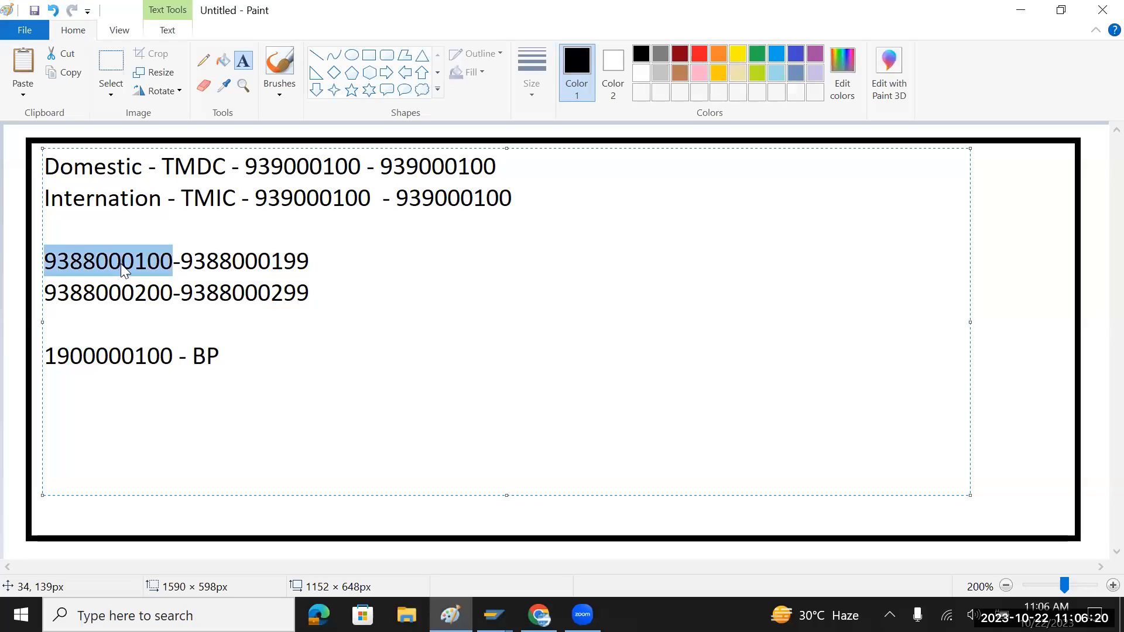
key("alt+Tab")
key("ctrl+v")
key("Tab")
key("alt+Tab")
double_click(232, 266)
key("ctrl+c")
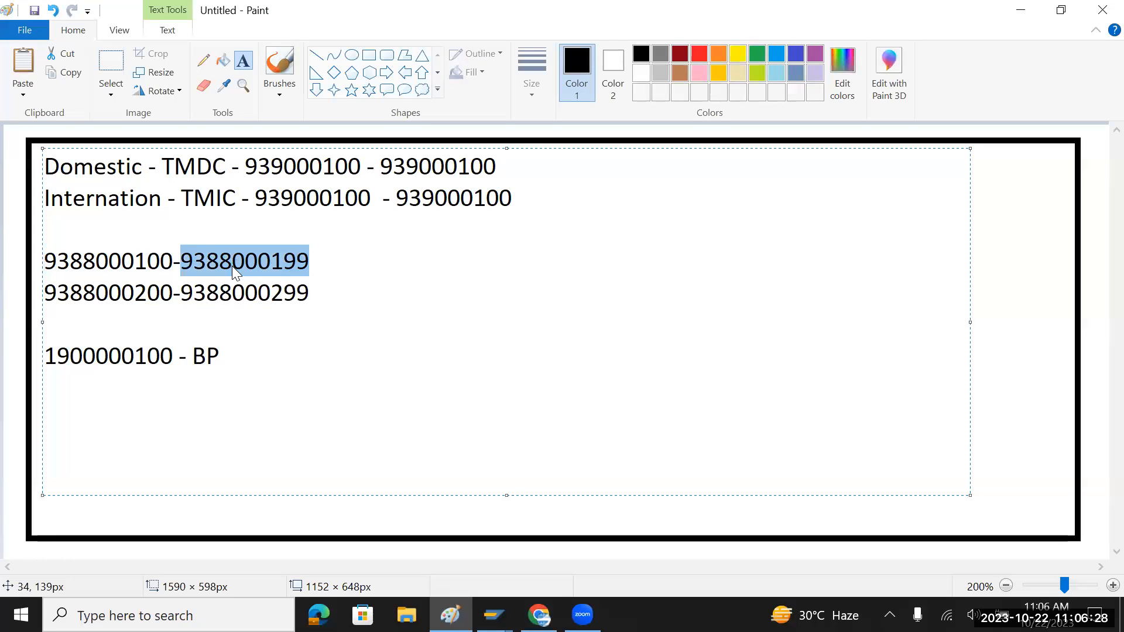
key("alt+Tab")
key("ctrl+v")
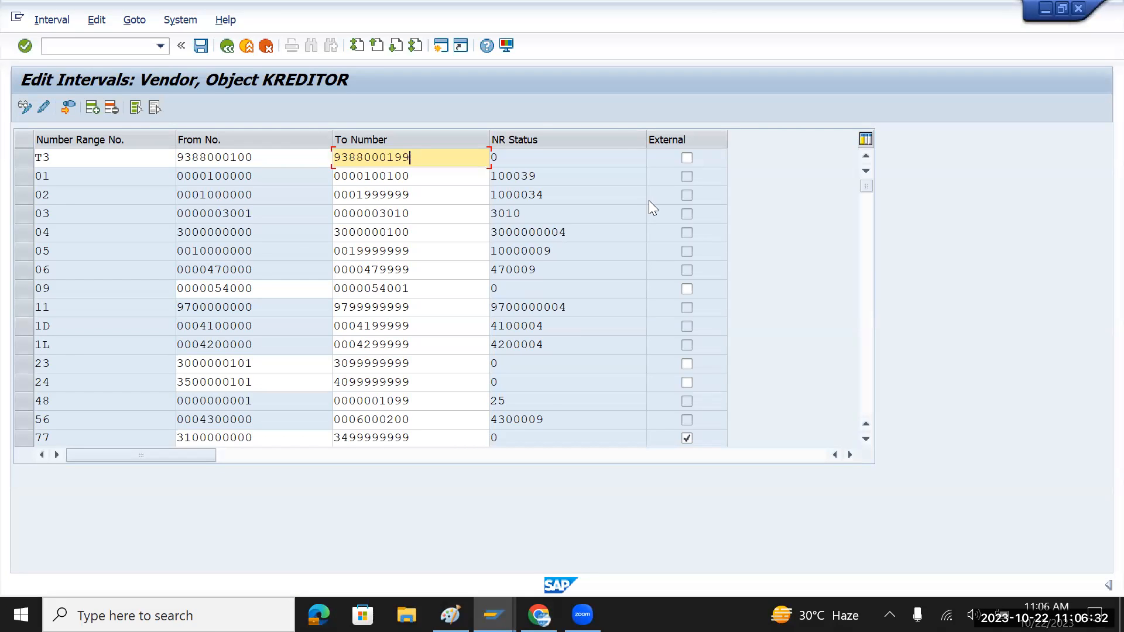
- Mark vendor interval T3 as external and save it, acknowledging the interval transport notice
left_click(687, 156)
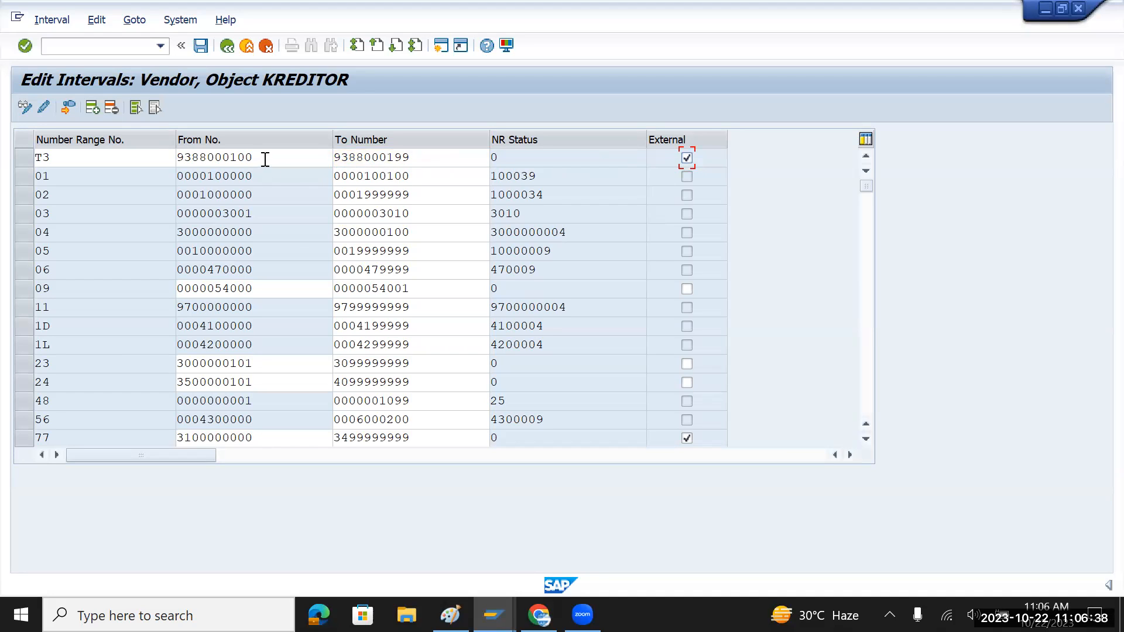
left_click_drag(261, 158, 169, 168)
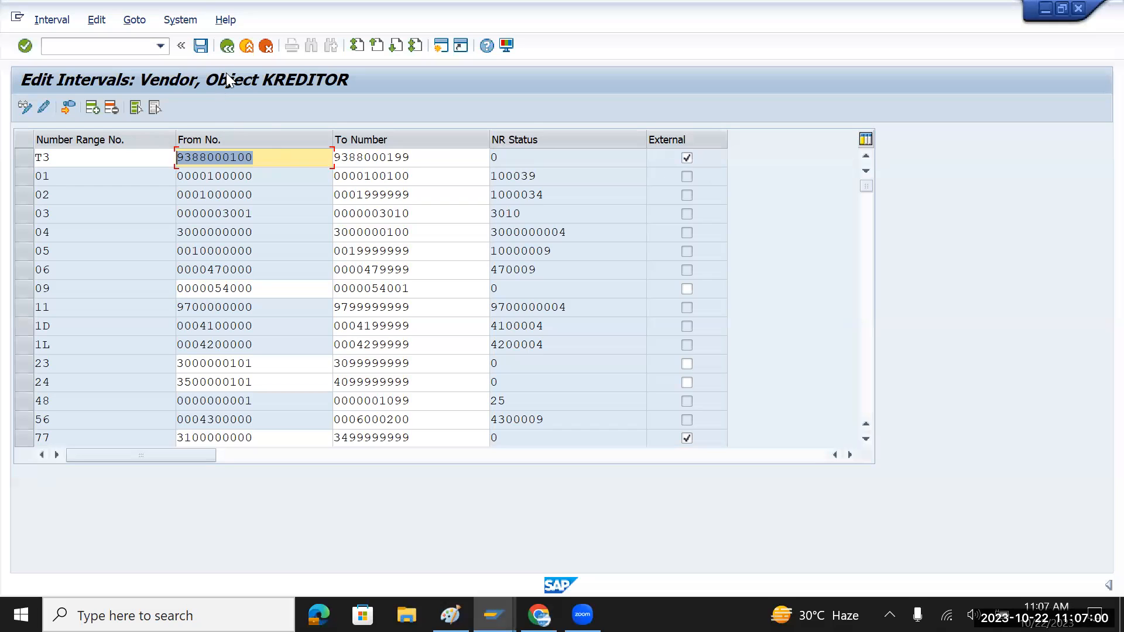
left_click(198, 49)
left_click(621, 537)
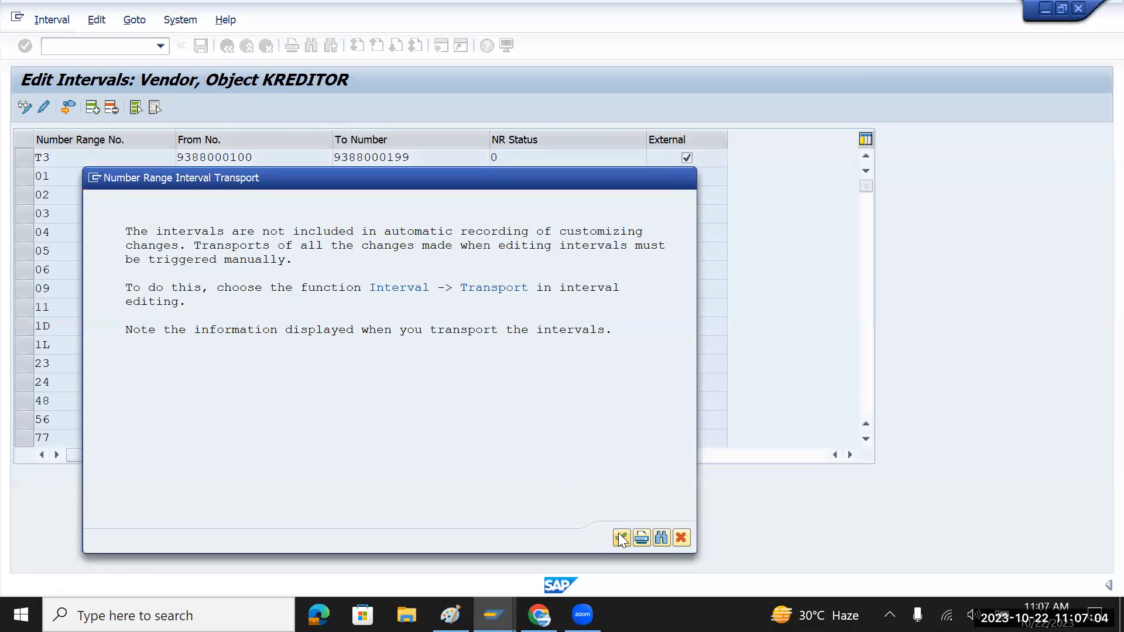
left_click(94, 108)
type("T4")
key("Tab")
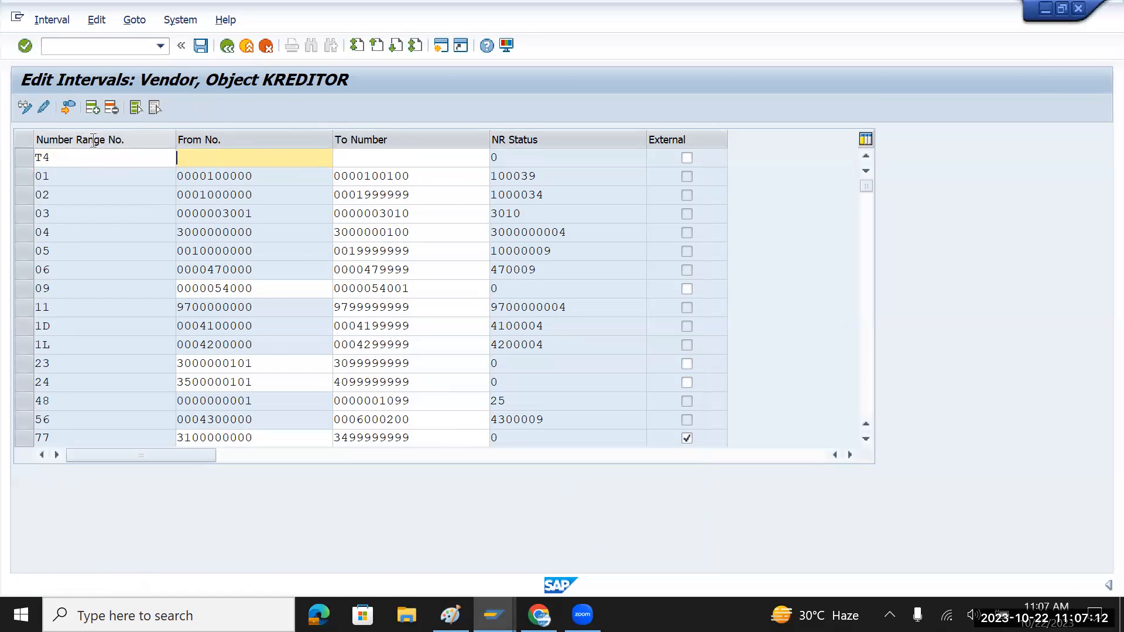
key("alt+Tab")
double_click(101, 295)
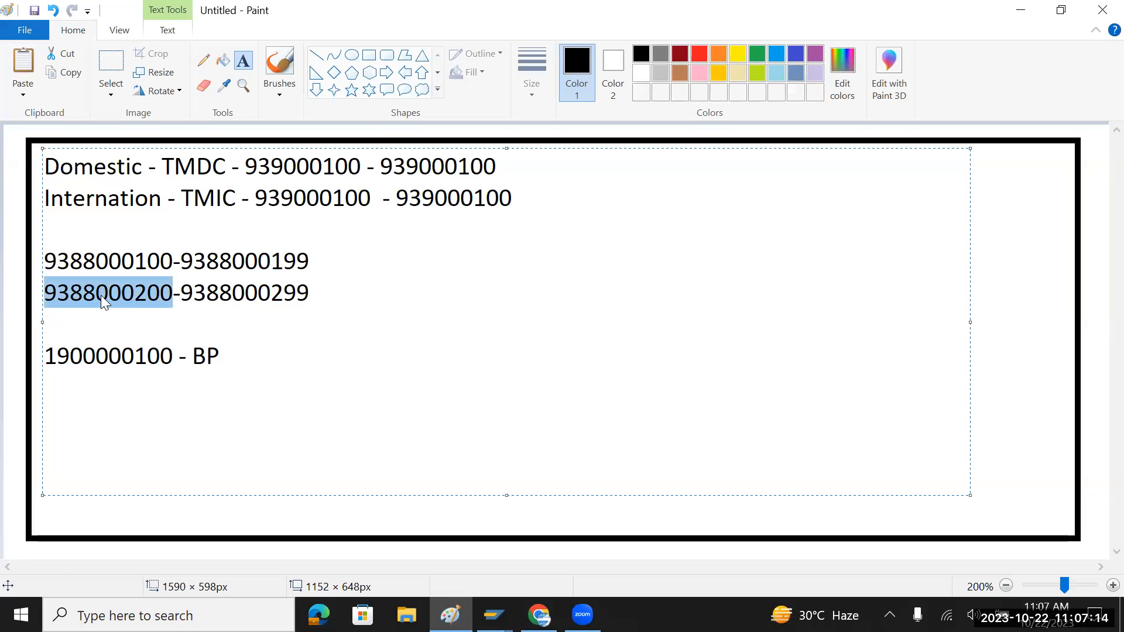
key("ctrl+c")
key("alt+Tab")
key("ctrl+v")
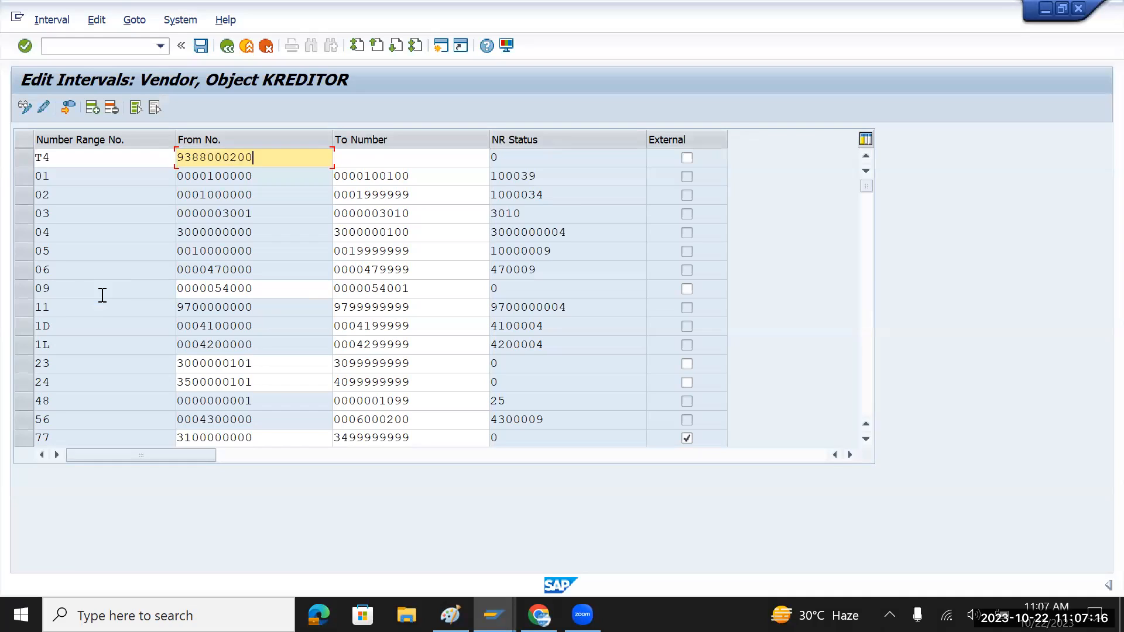
key("Tab")
key("ctrl+v")
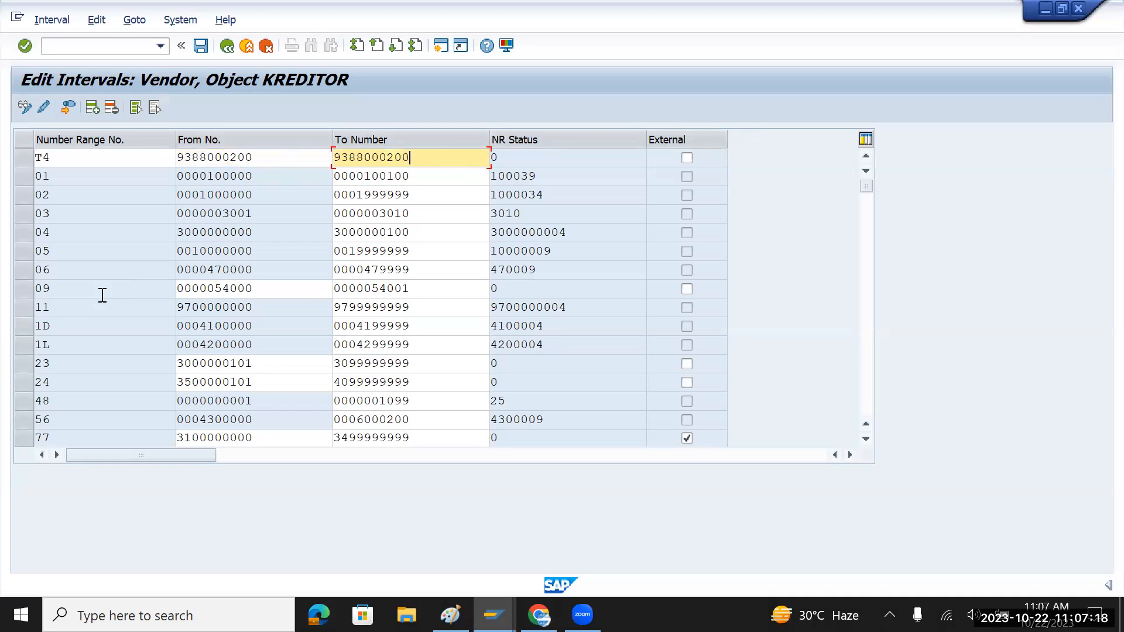
key("Left")
key("Left")
type("99")
left_click(687, 158)
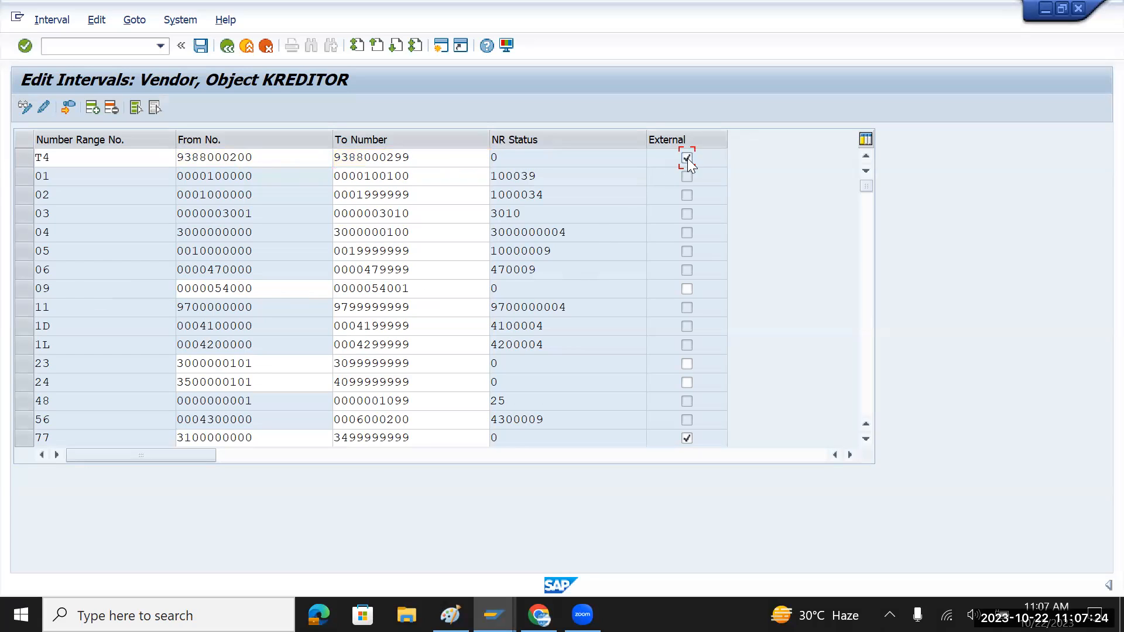
- Save the vendor number range intervals and return to the IMG structure
left_click(200, 47)
left_click(227, 46)
left_click(229, 50)
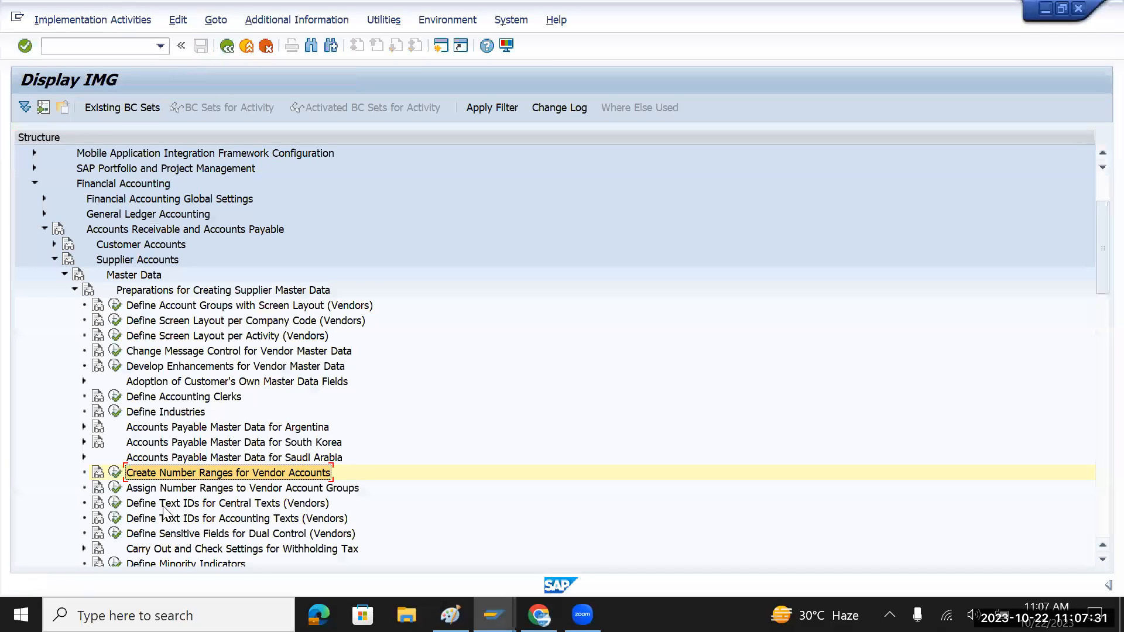
- Open Assign Number Ranges to Vendor Account Groups and position the list at account group TMDV
left_click(114, 487)
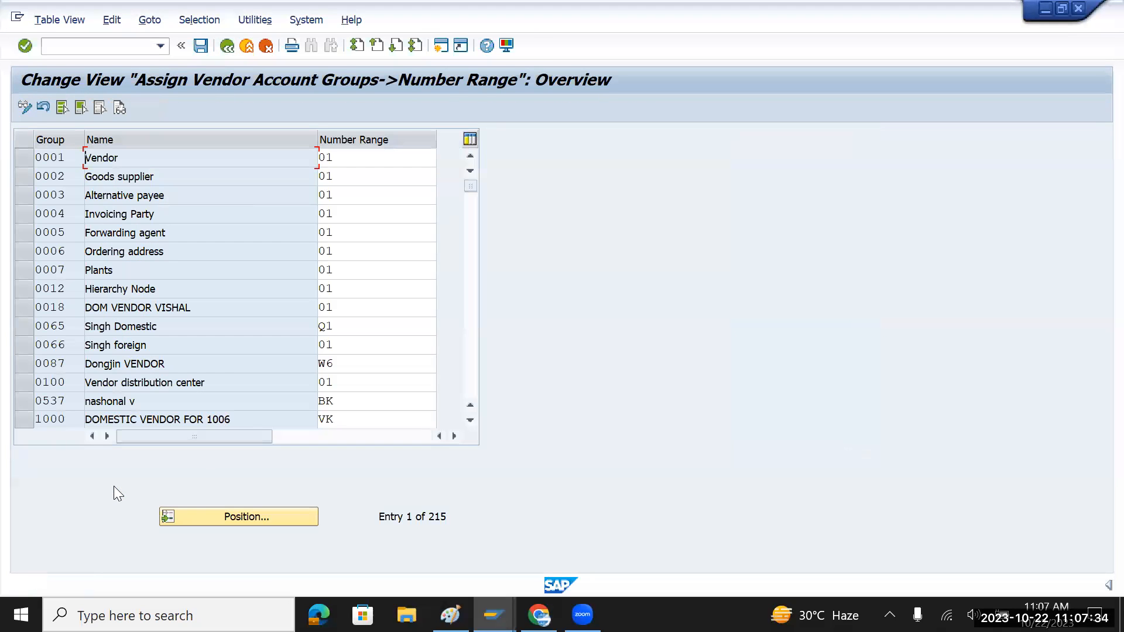
left_click(258, 516)
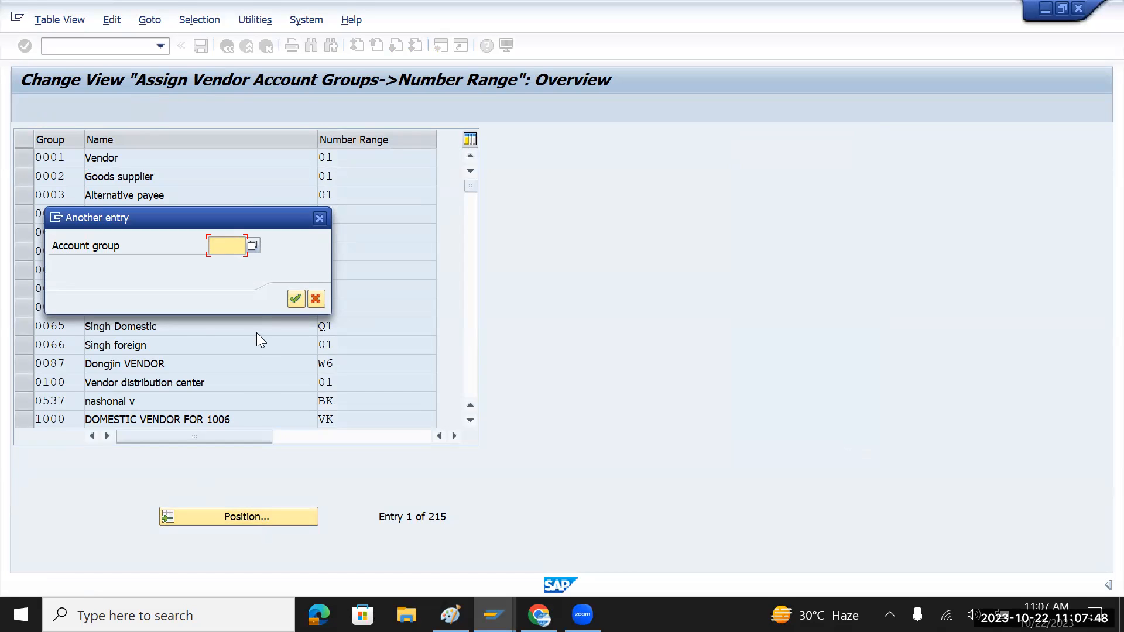
type("tm")
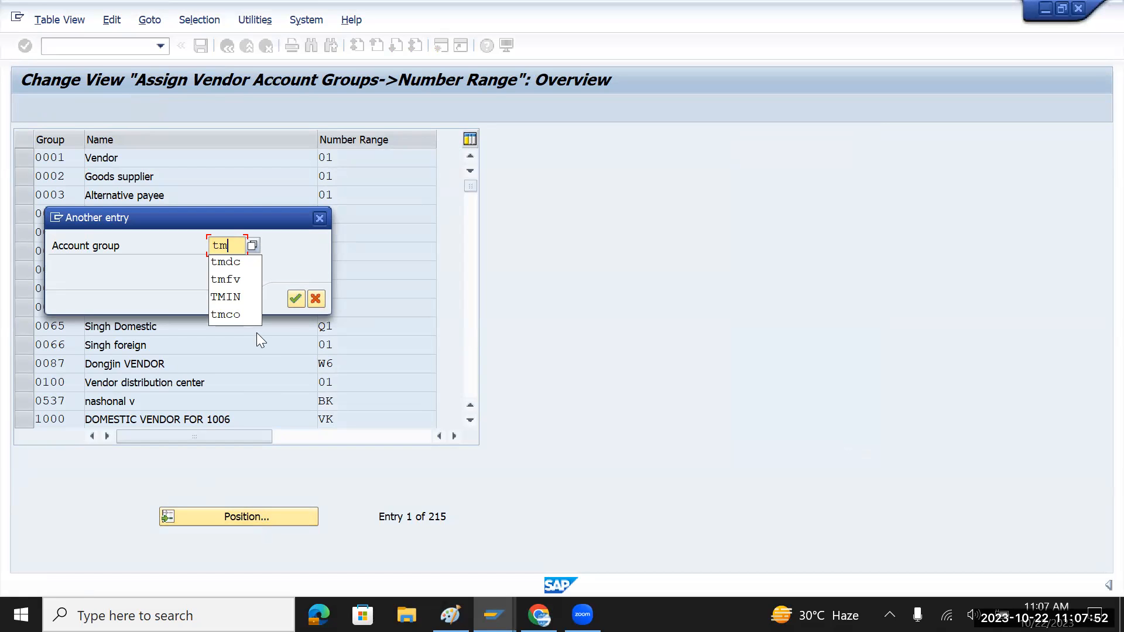
type("dv")
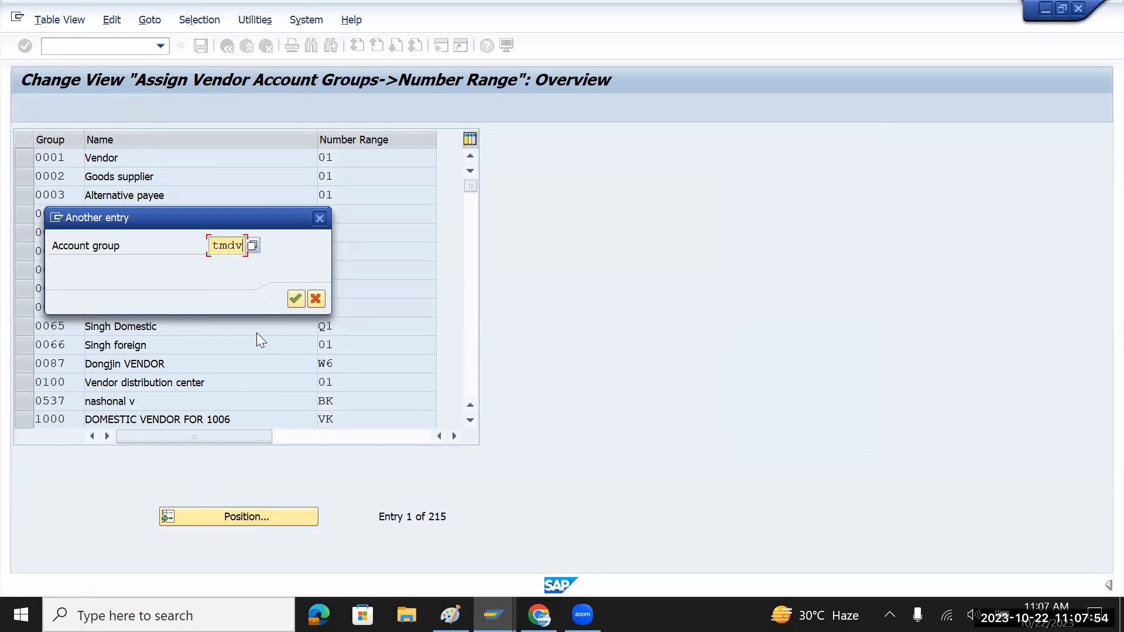
key("Return")
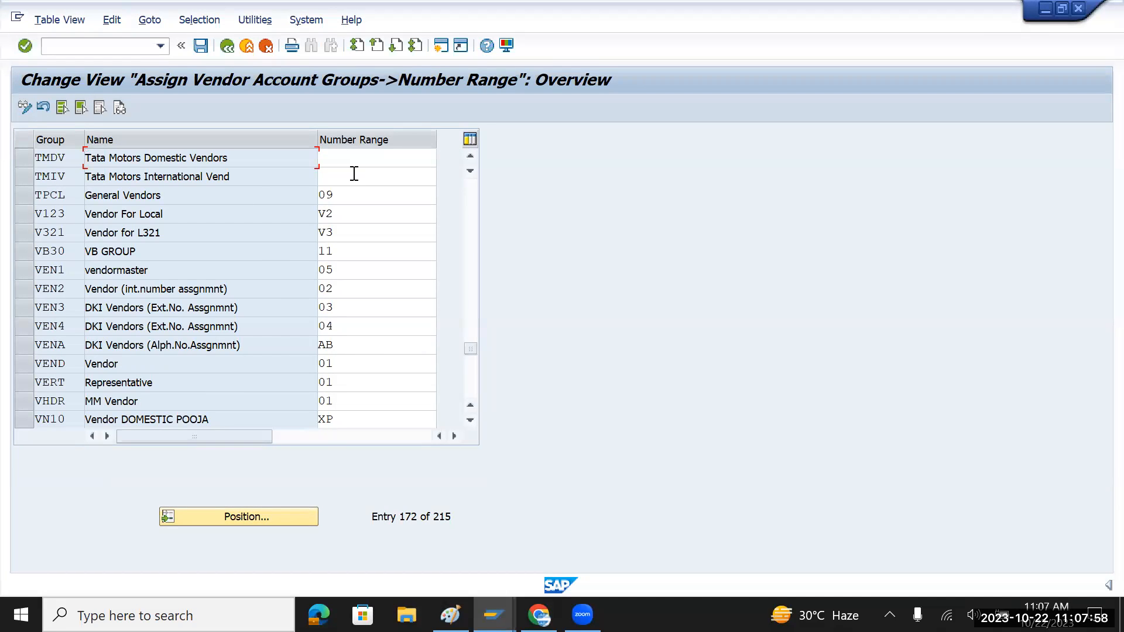
- Assign number range T3 to account group TMDV and number range T4 to account group TMIV
left_click(351, 174)
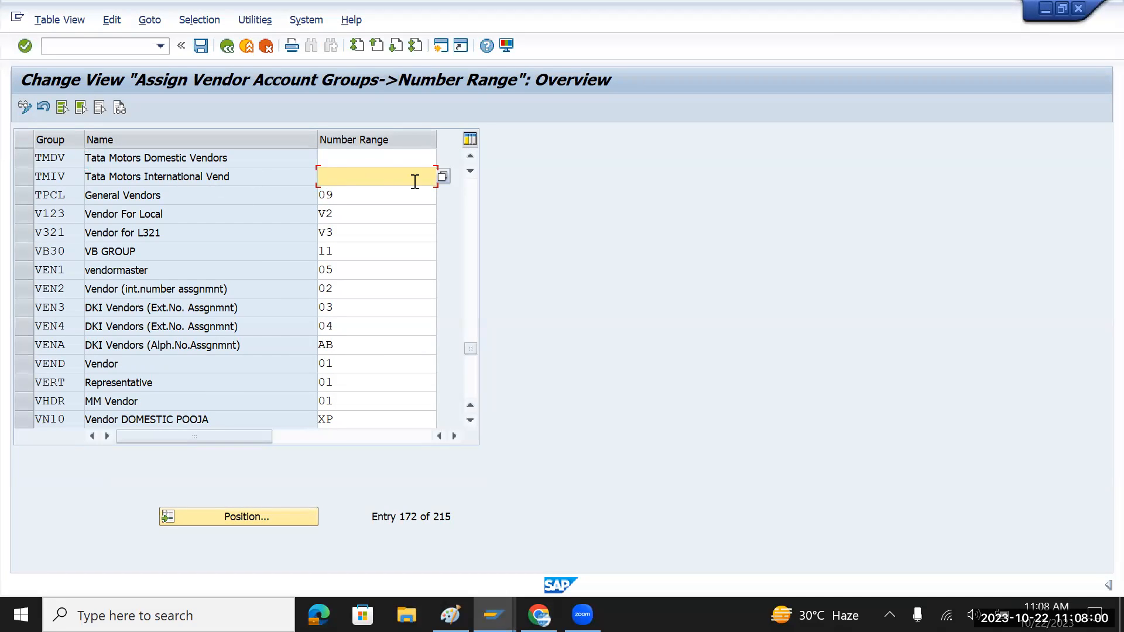
left_click(351, 160)
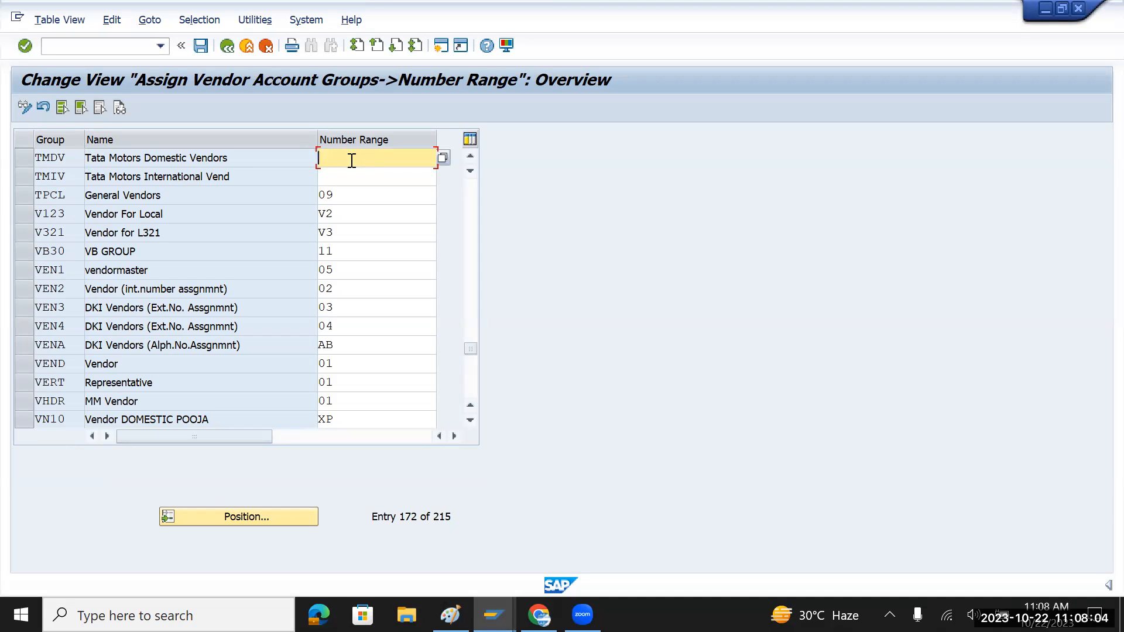
type("T3")
left_click(350, 178)
type("T4")
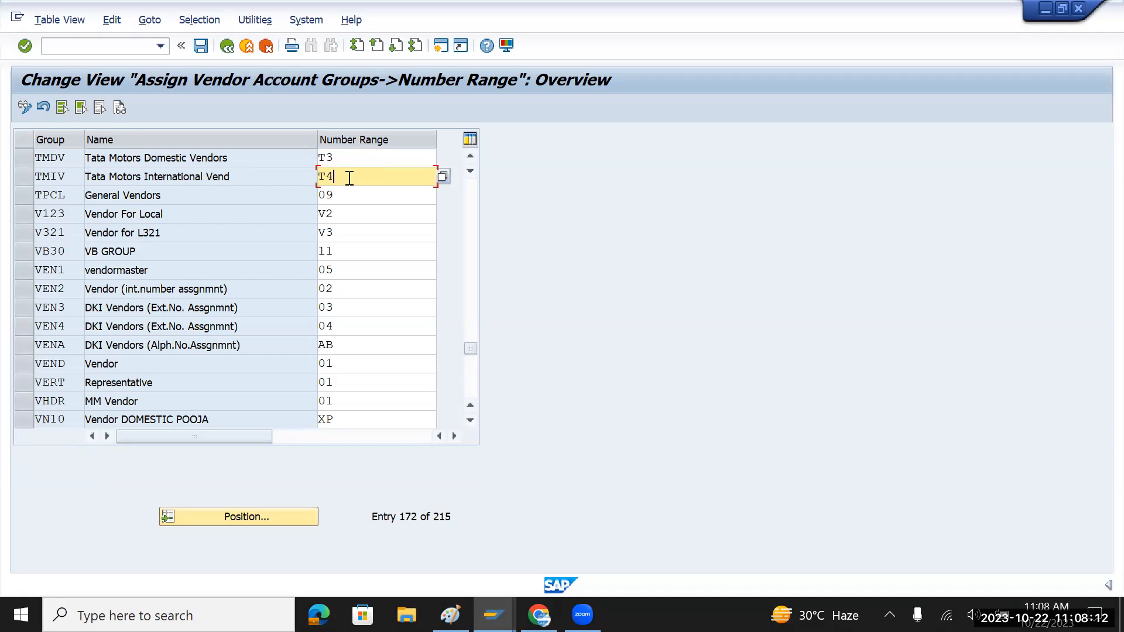
- Save the account group assignments under customizing request WALK902687 and return to the IMG structure
left_click(204, 47)
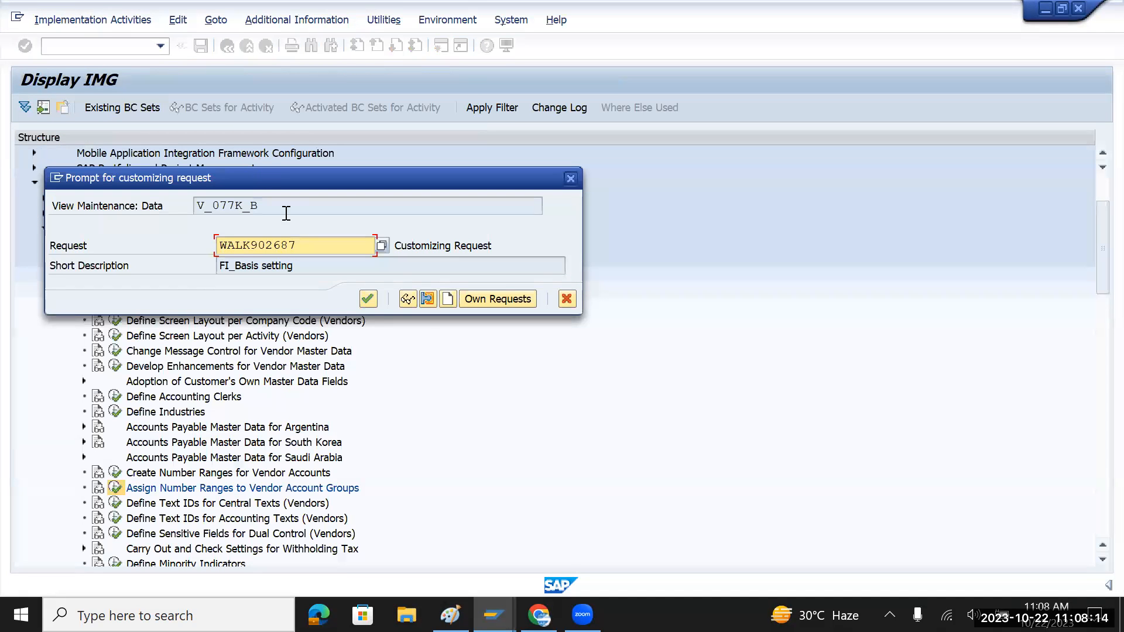
left_click(366, 300)
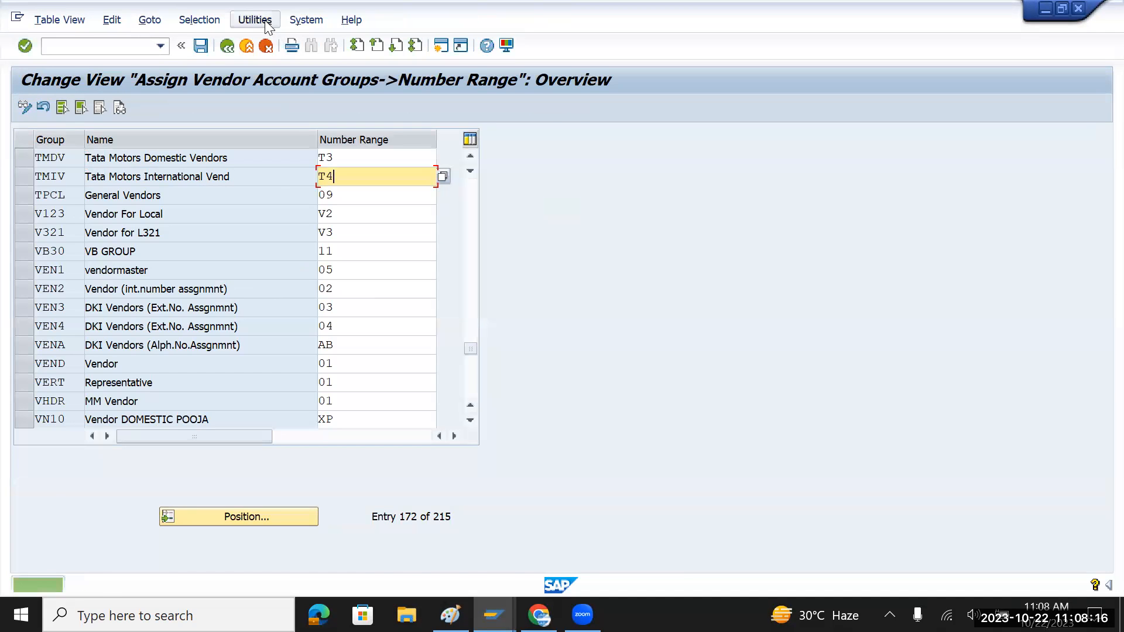
left_click(226, 46)
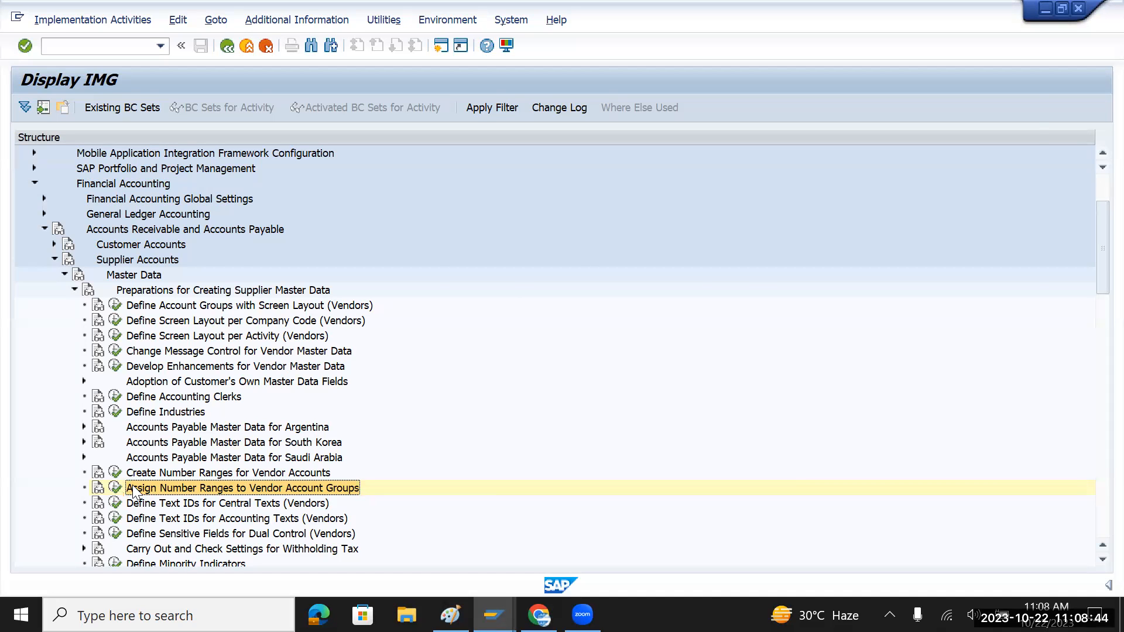
- Switch to the other IMG session and open the Business Partner number range intervals for editing
key("alt+Tab")
key("alt+Tab")
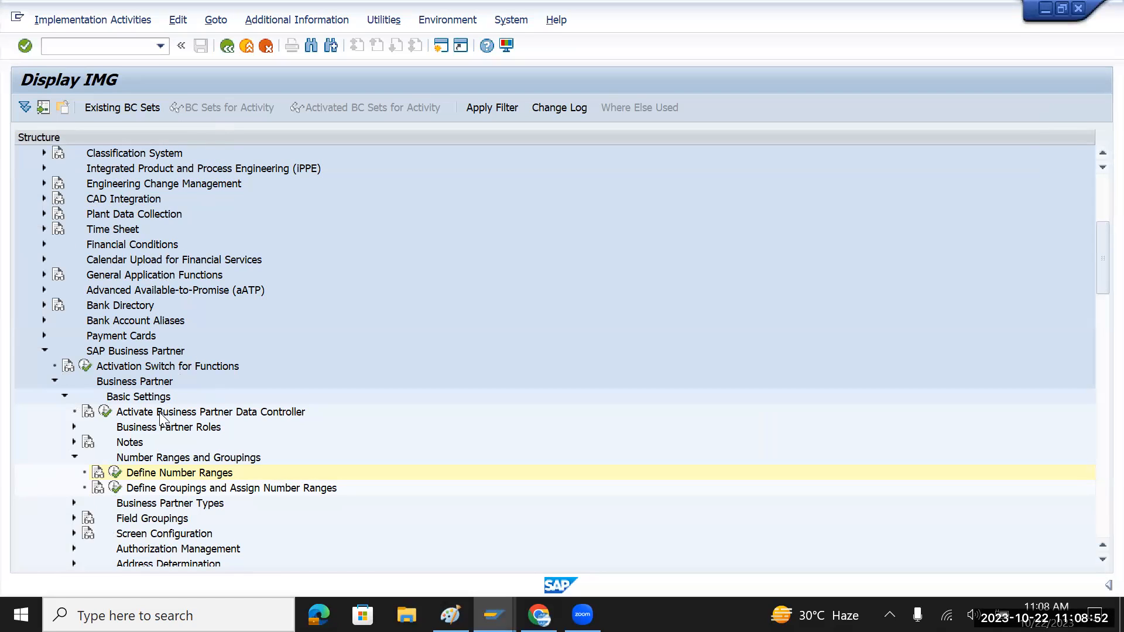
left_click(116, 474)
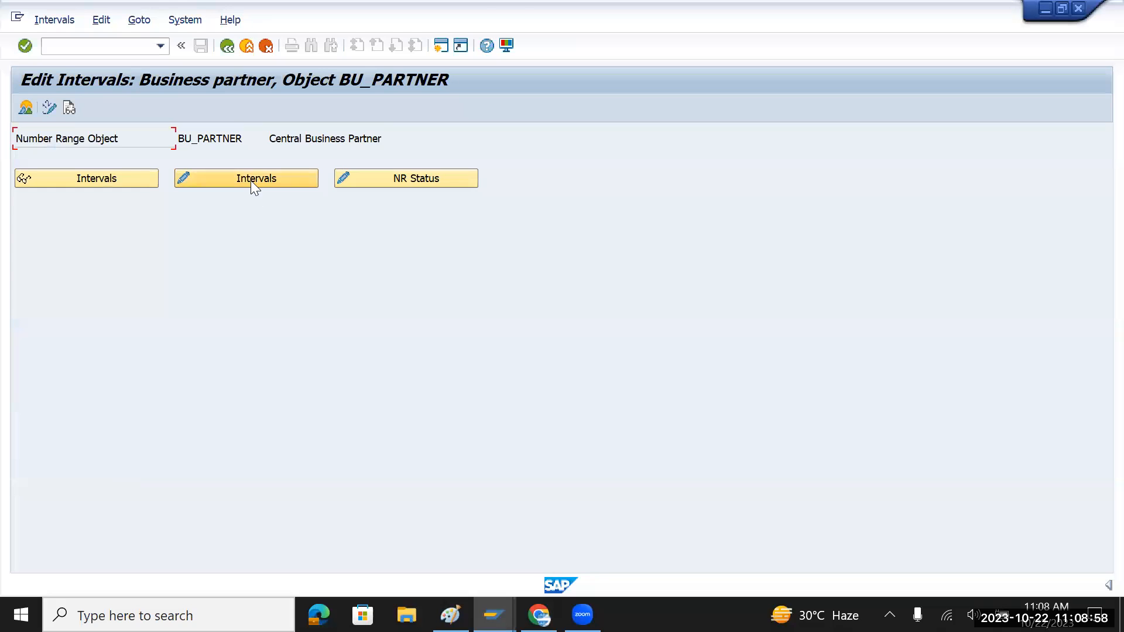
left_click(251, 180)
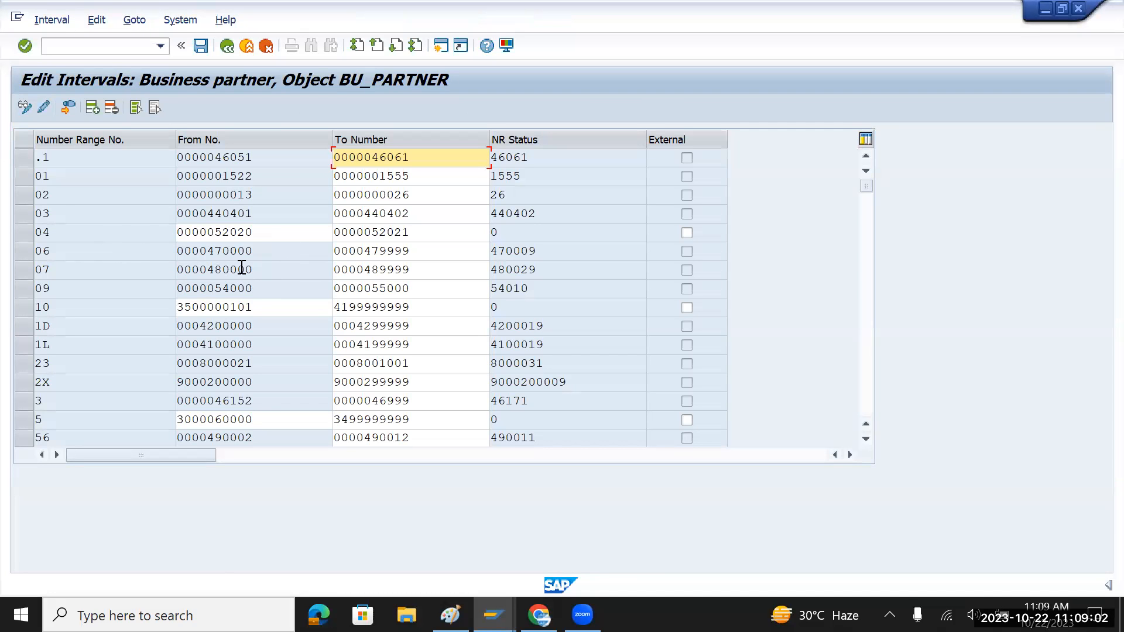
left_click(94, 109)
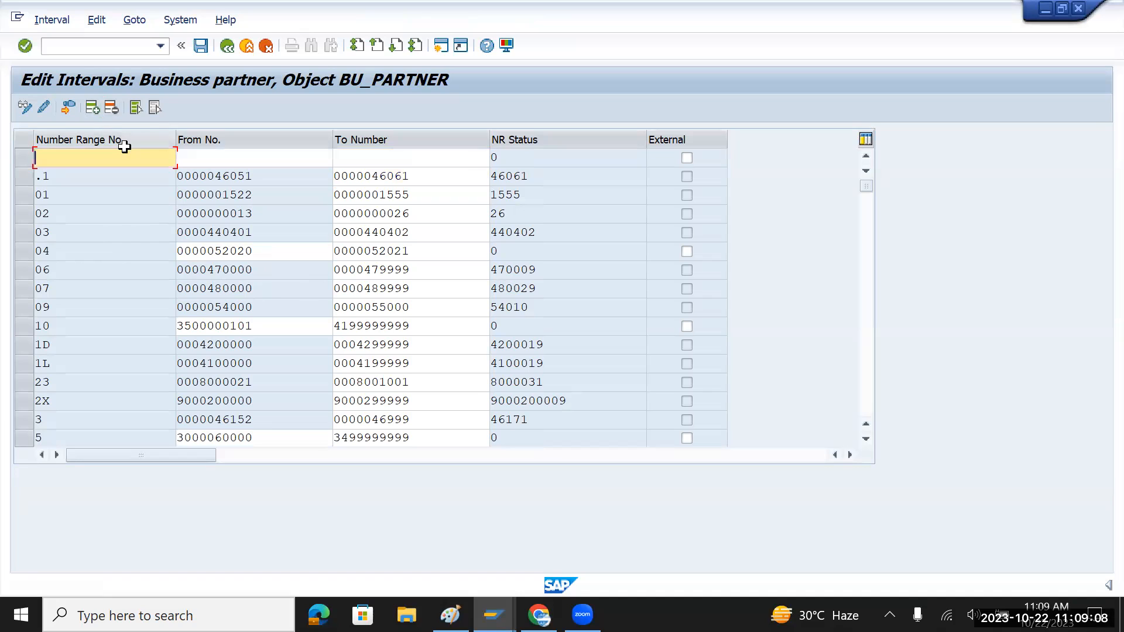
type("T3")
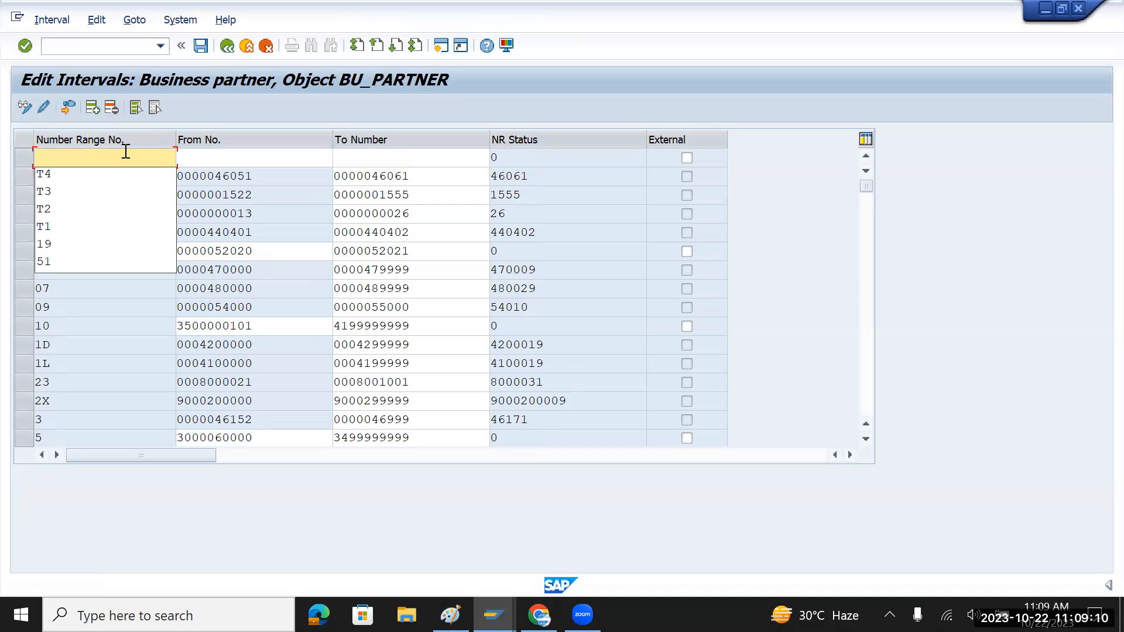
key("Tab")
key("Down")
key("Down")
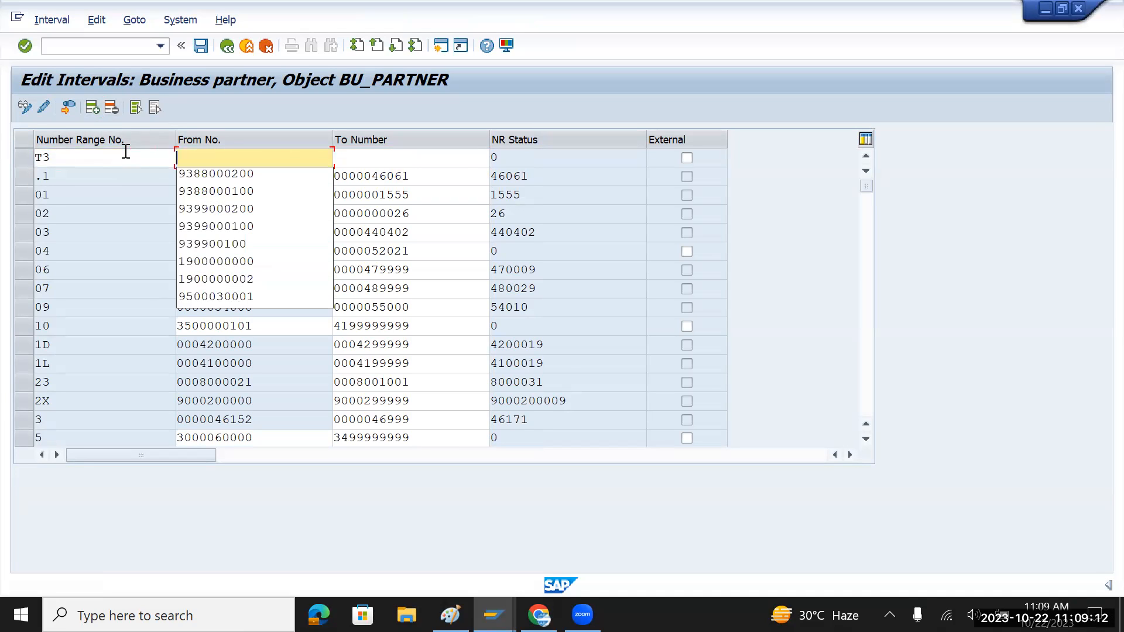
key("Down")
key("Tab")
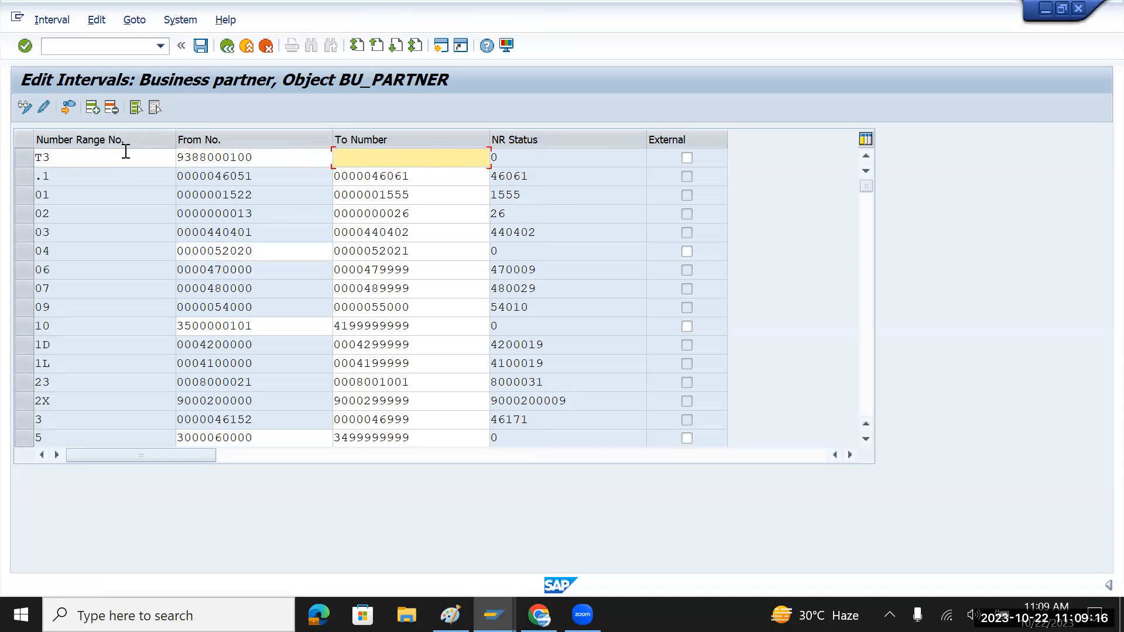
key("Down")
key("Down")
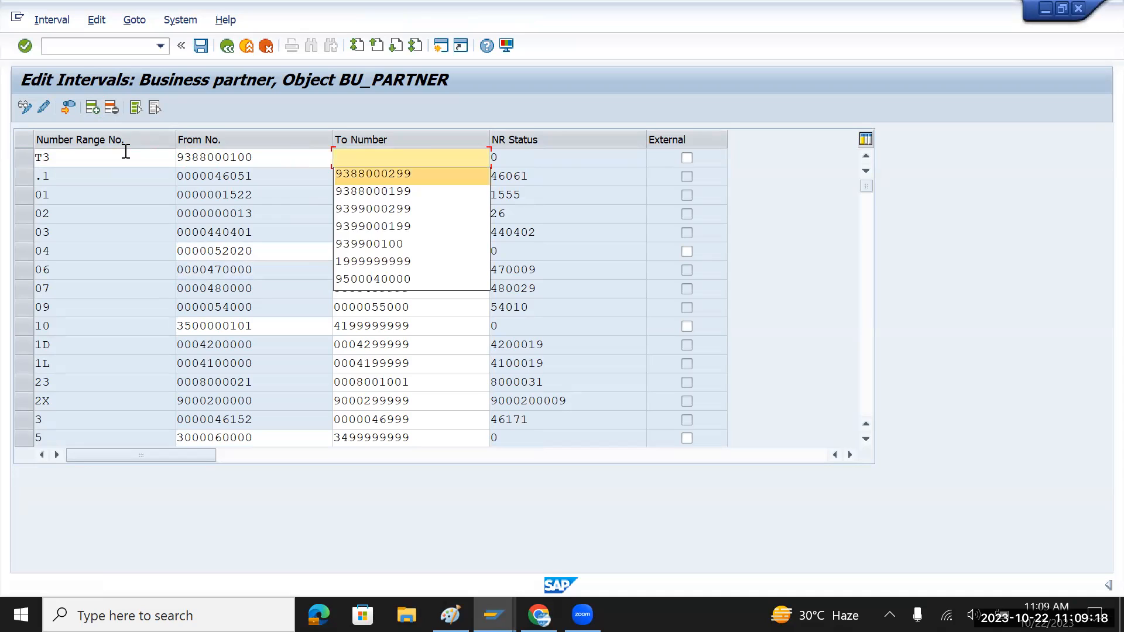
key("Down")
key("Tab")
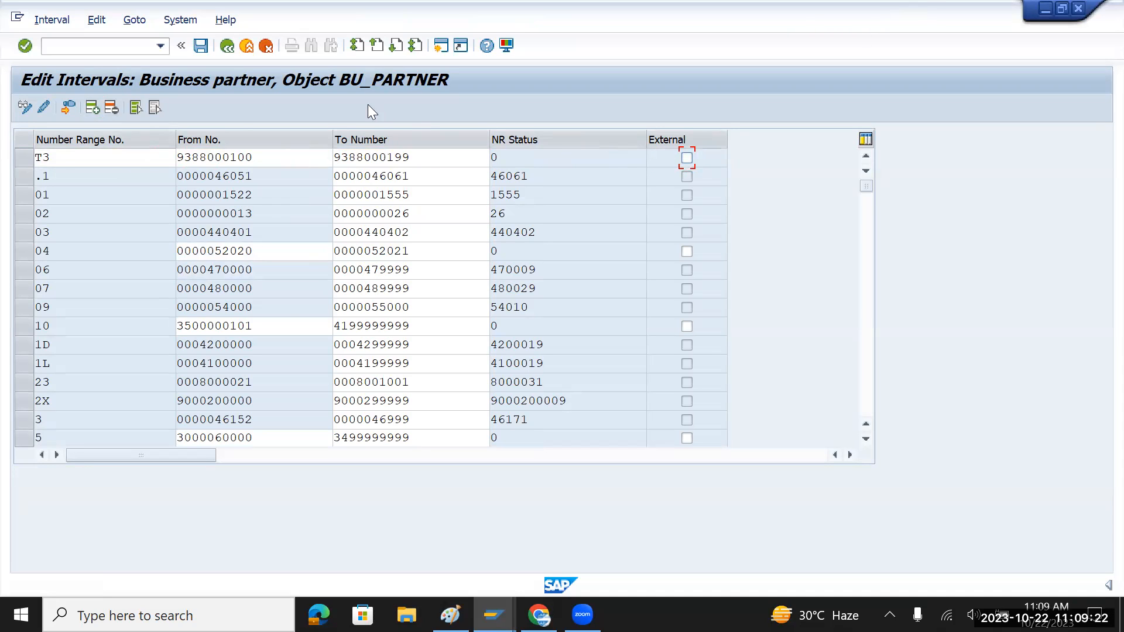
left_click(201, 45)
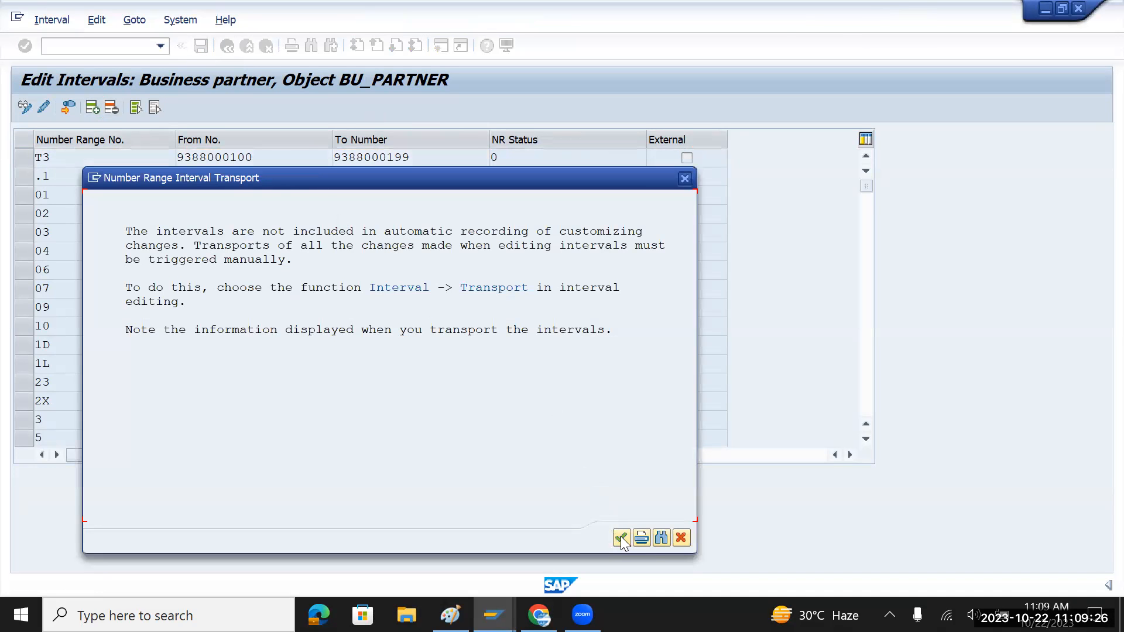
left_click(621, 536)
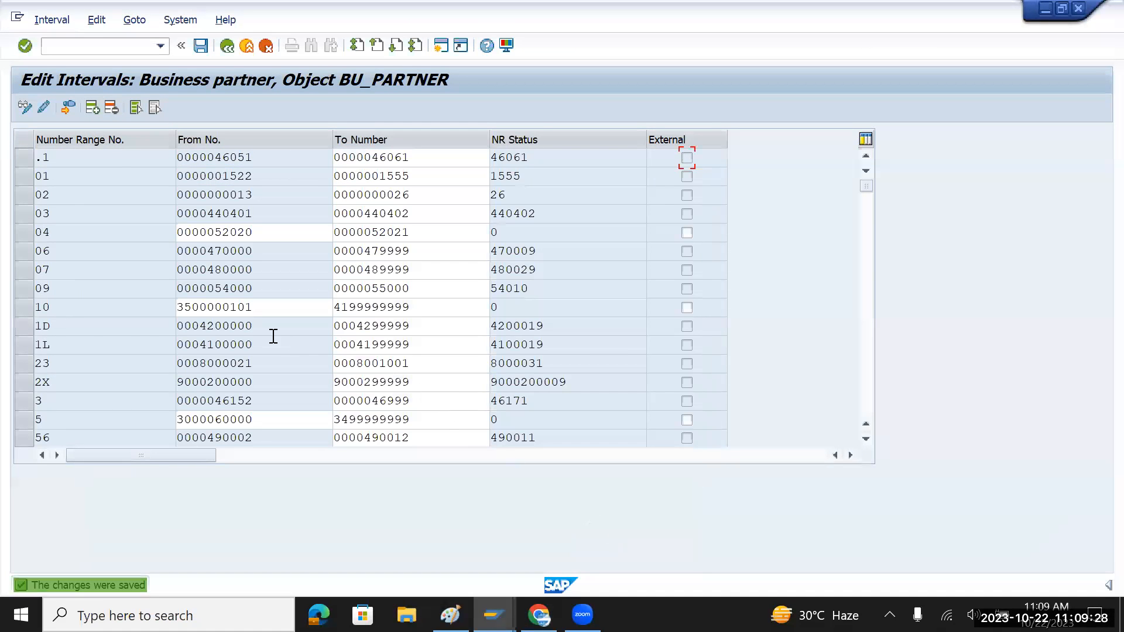
left_click(92, 110)
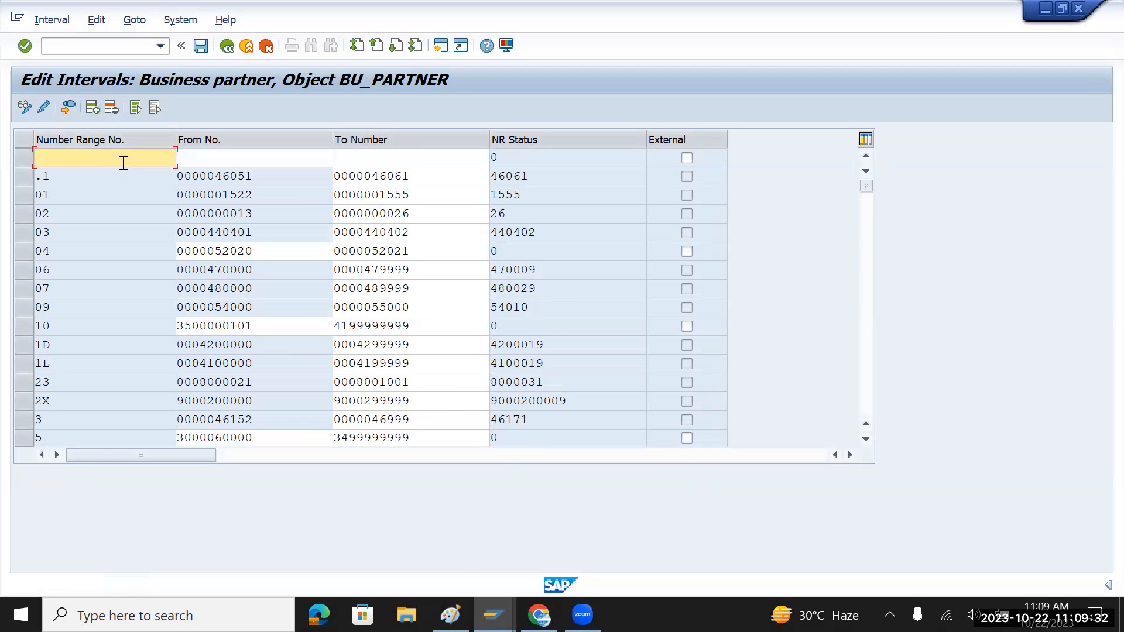
type("T")
key("Down")
key("Down")
key("Tab")
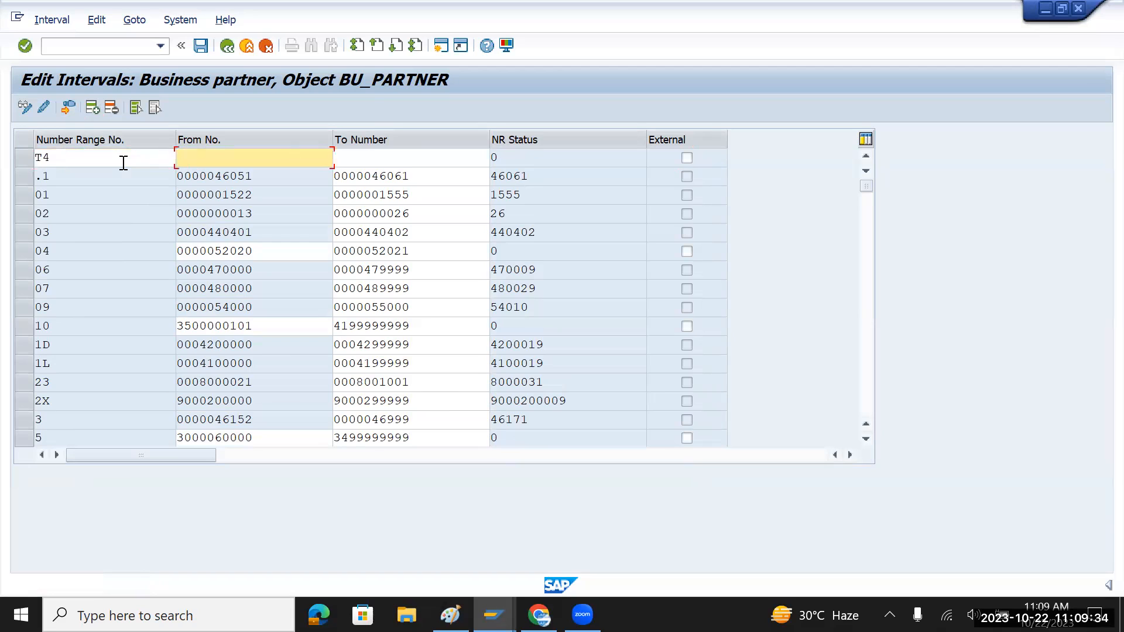
key("Down")
key("Down")
key("Tab")
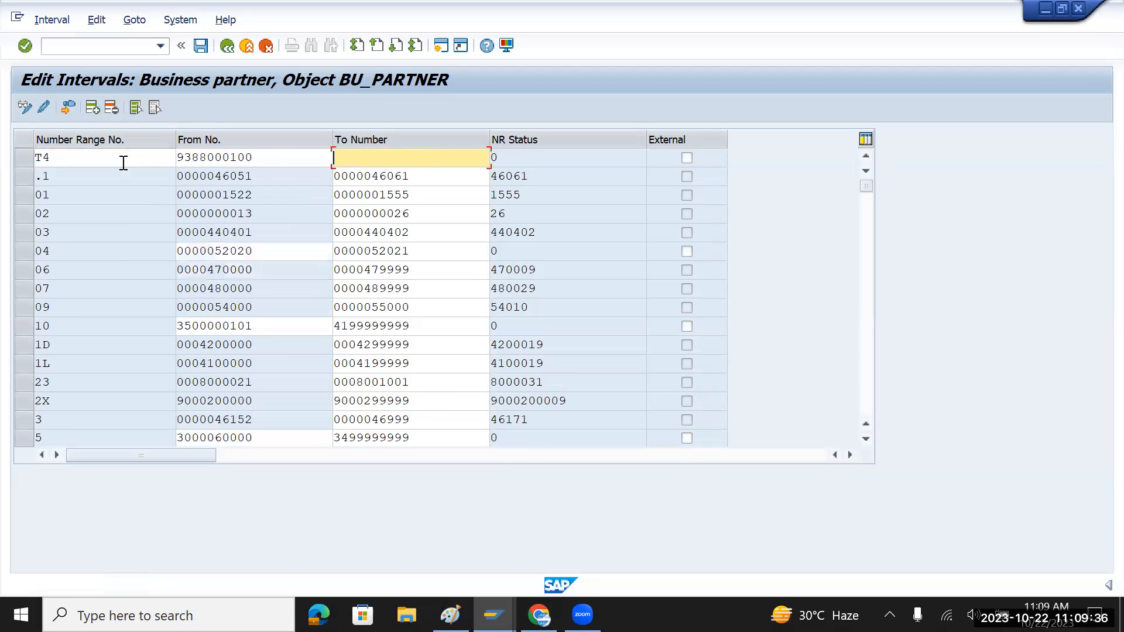
key("Down")
key("Down")
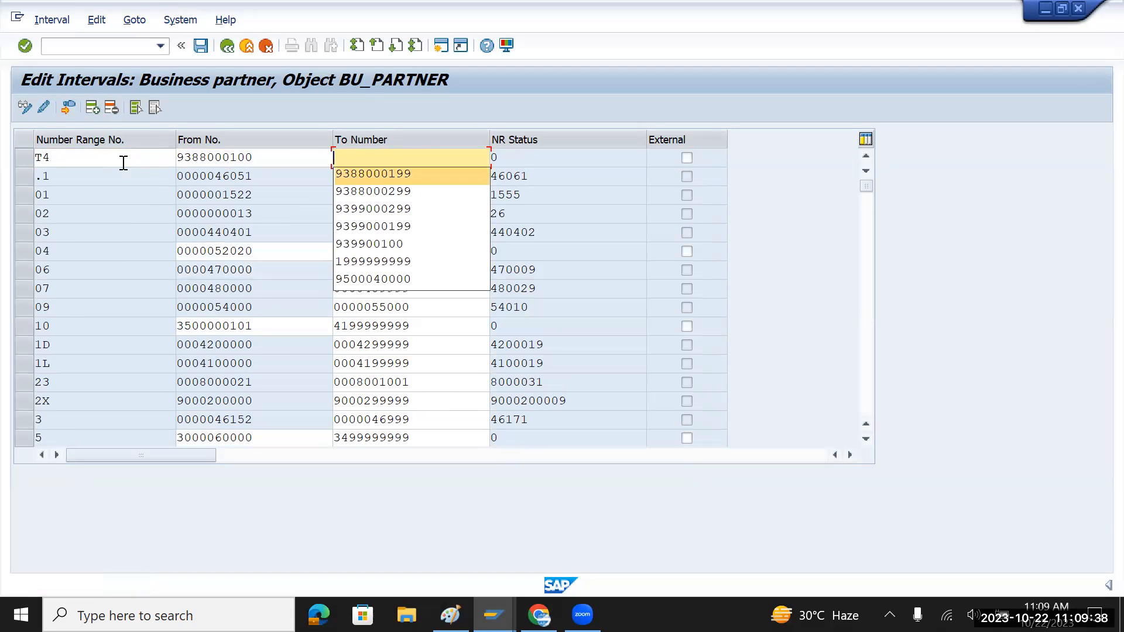
key("Tab")
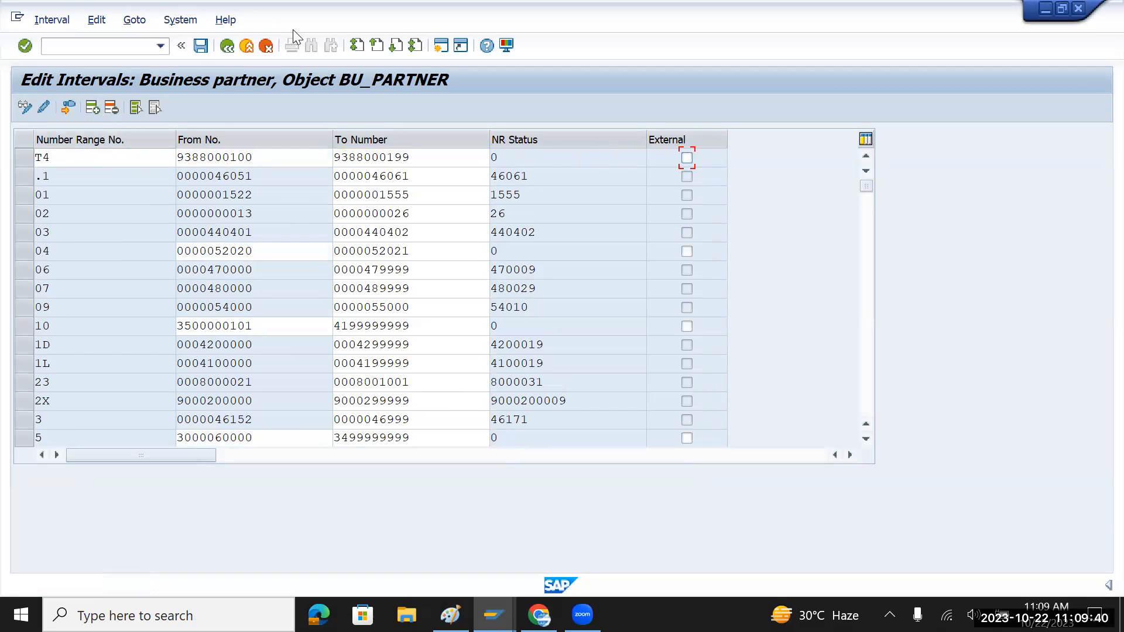
left_click(200, 45)
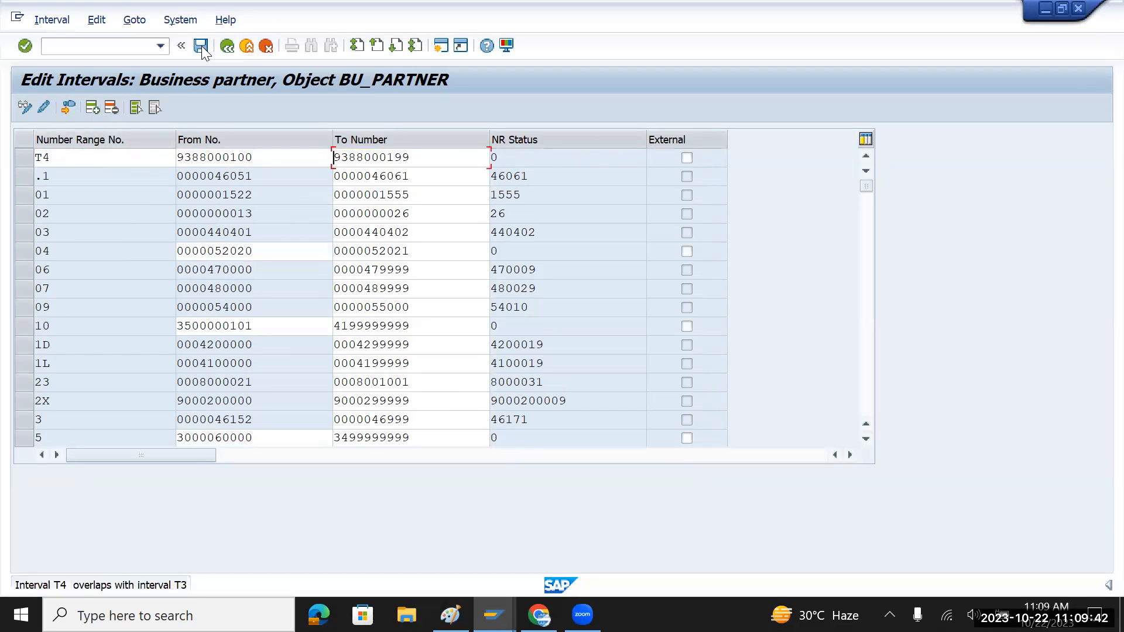
left_click(231, 50)
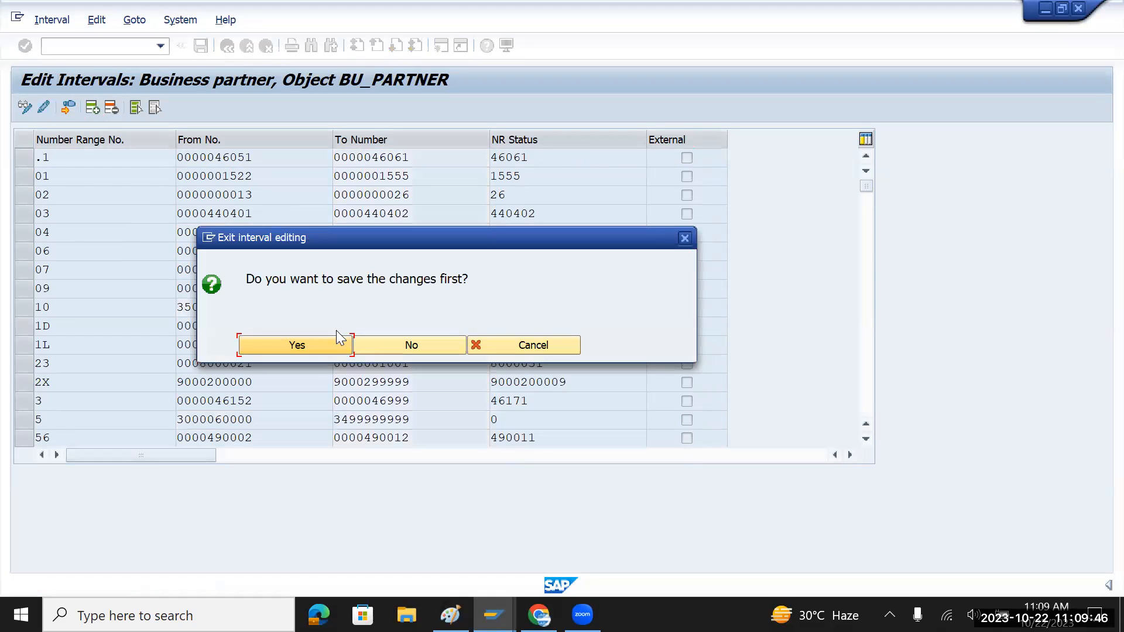
left_click(324, 345)
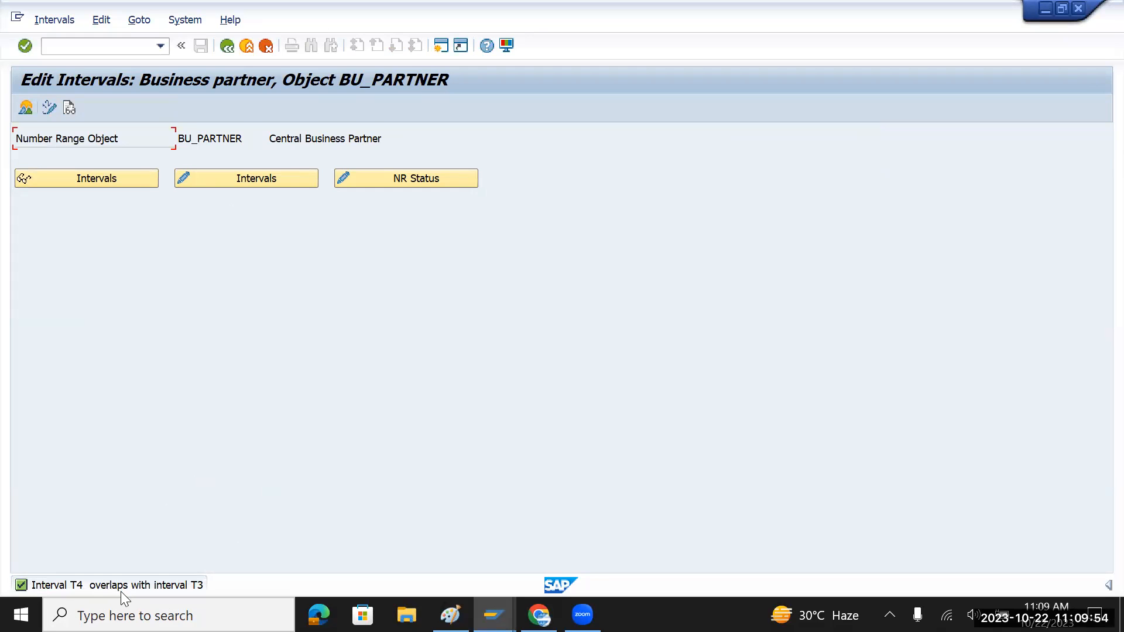
- Reopen the Business Partner intervals for editing and examine the from and to numbers of interval T3
left_click(230, 177)
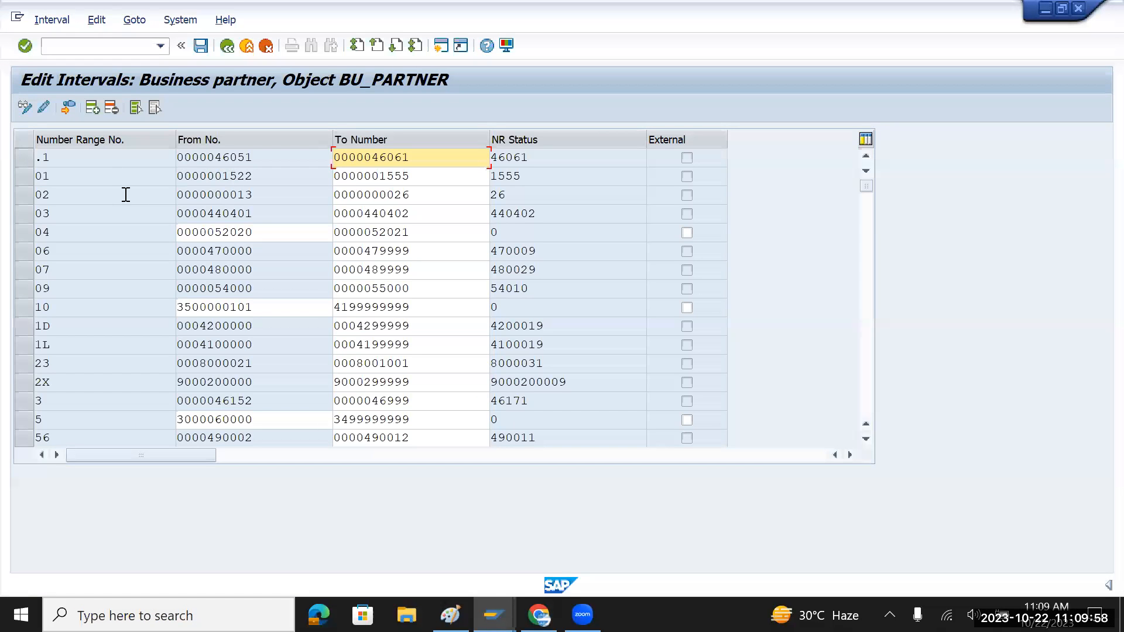
scroll(126, 202, "down", 8)
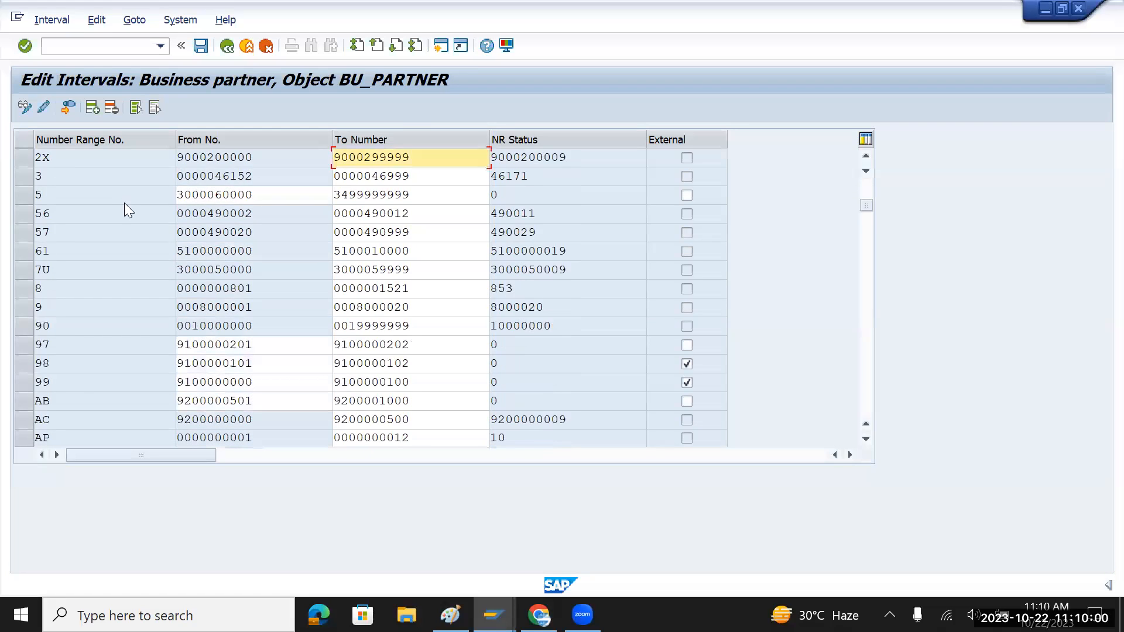
scroll(124, 203, "down", 8)
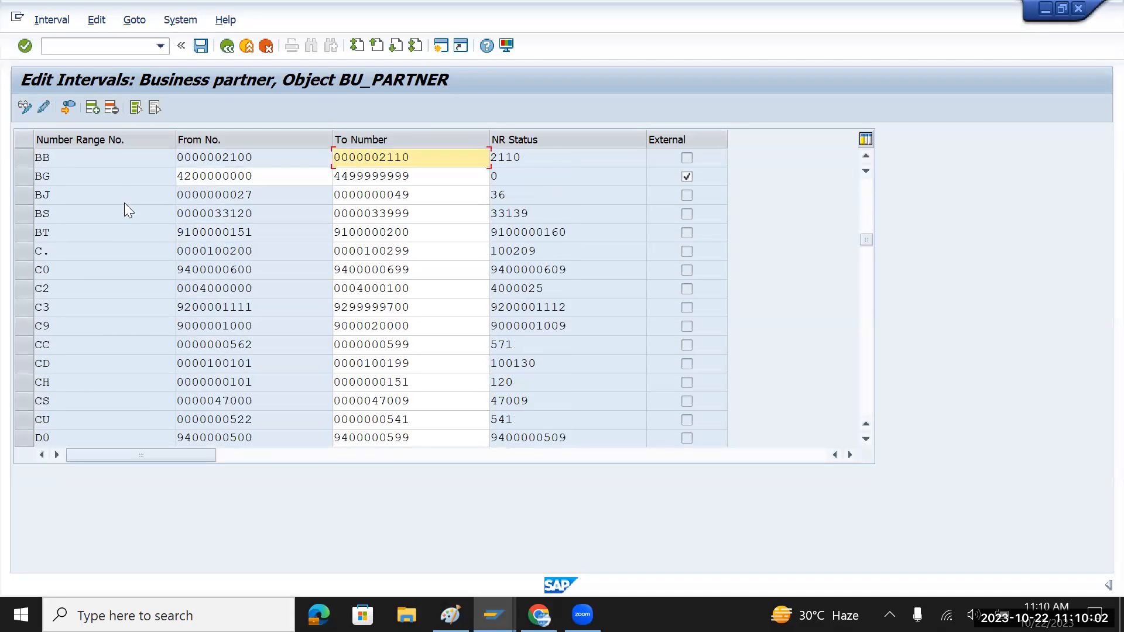
scroll(125, 204, "down", 8)
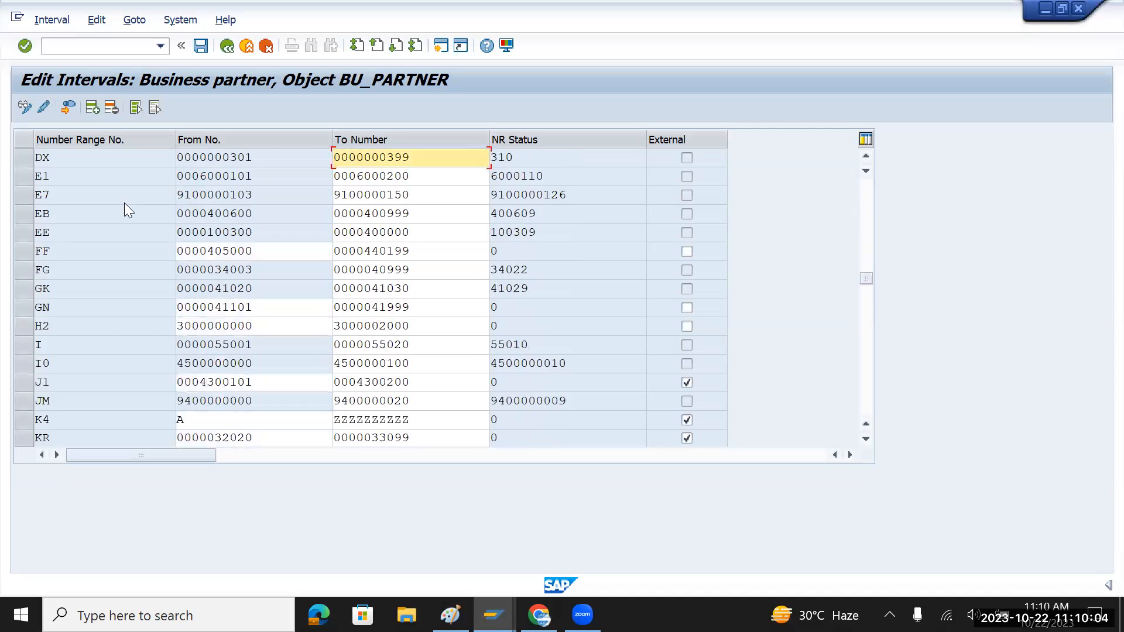
scroll(124, 203, "down", 9)
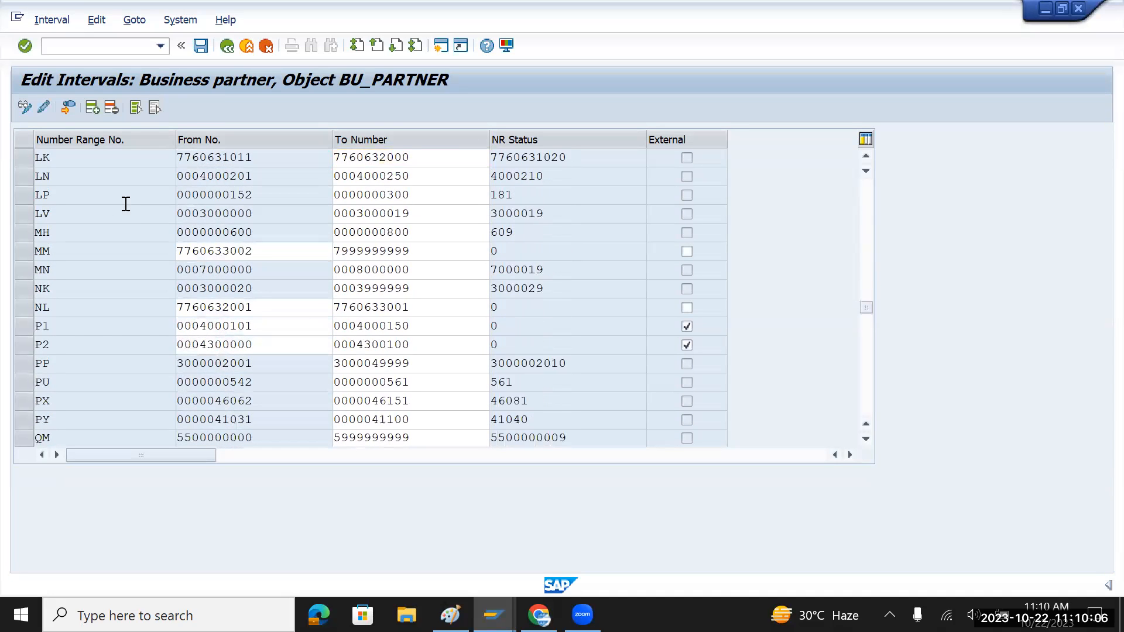
scroll(124, 203, "down", 4)
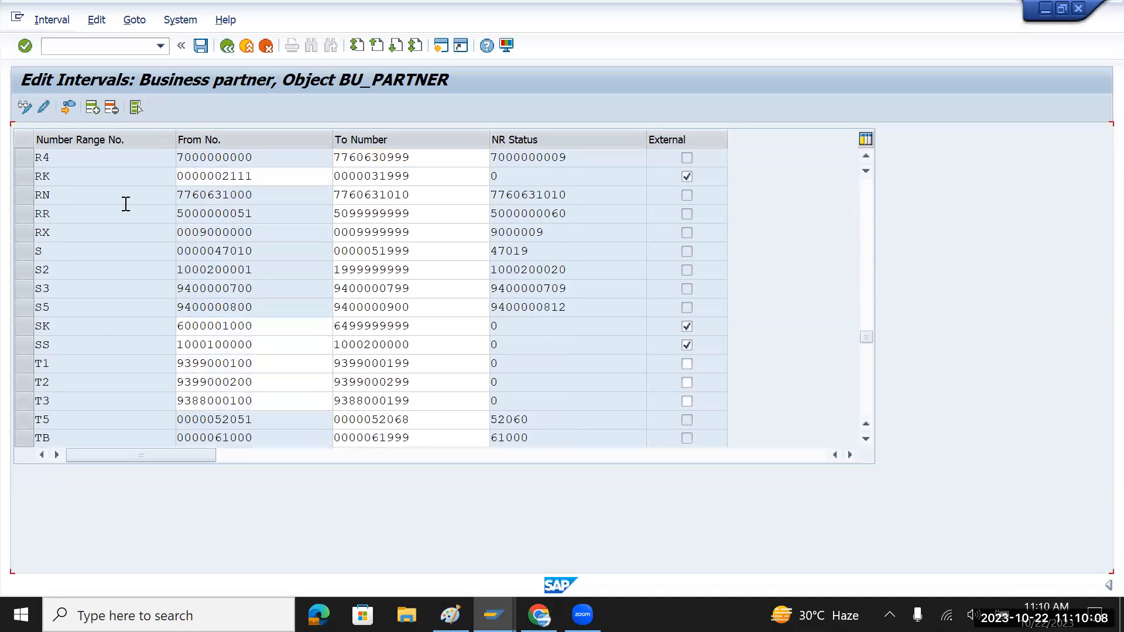
left_click_drag(257, 345, 169, 344)
left_click_drag(442, 344, 296, 343)
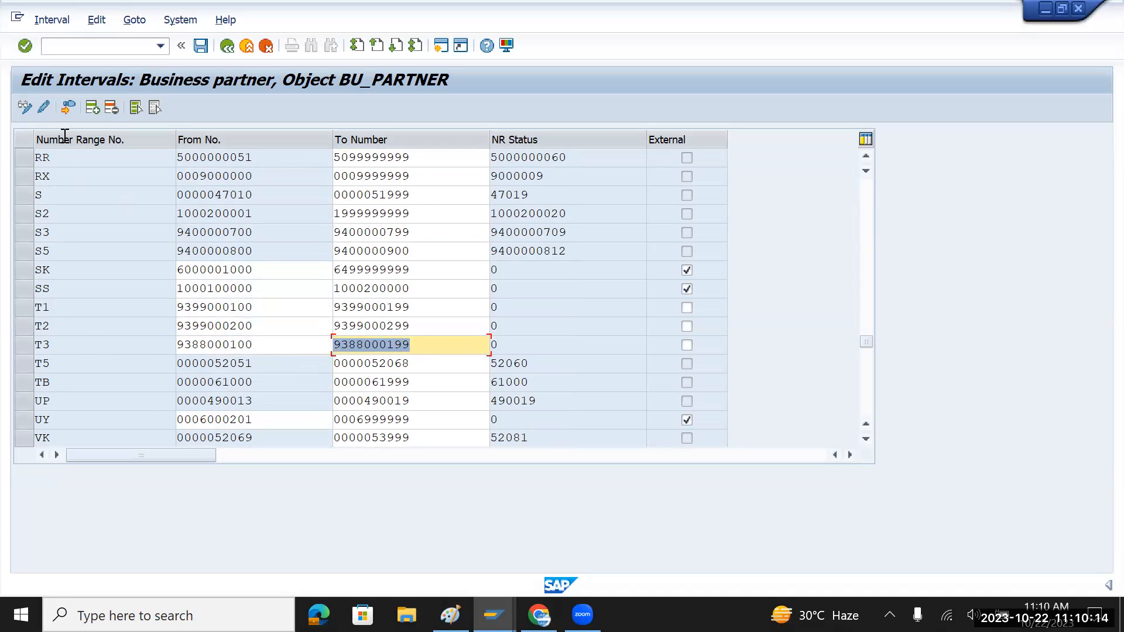
left_click(93, 110)
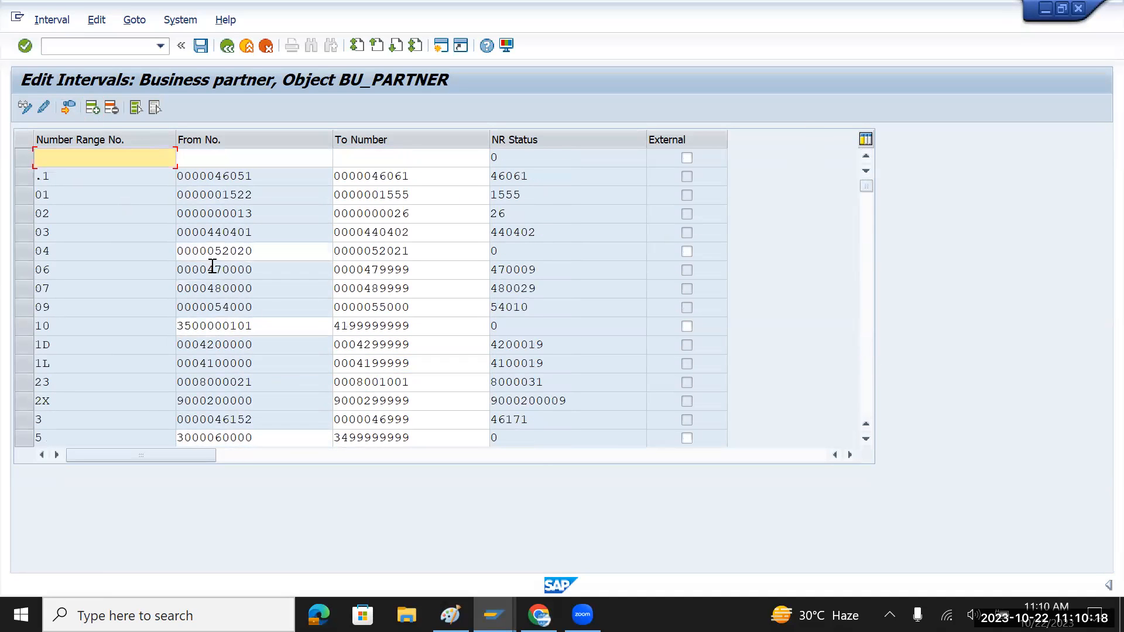
type("T4")
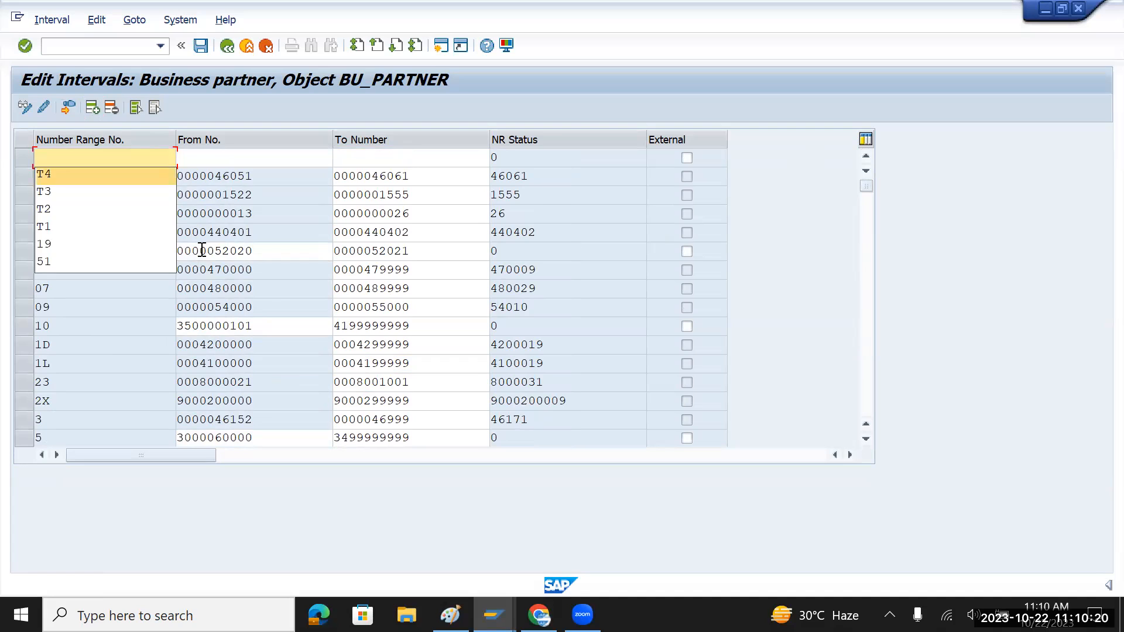
key("Tab")
key("Down")
key("Down")
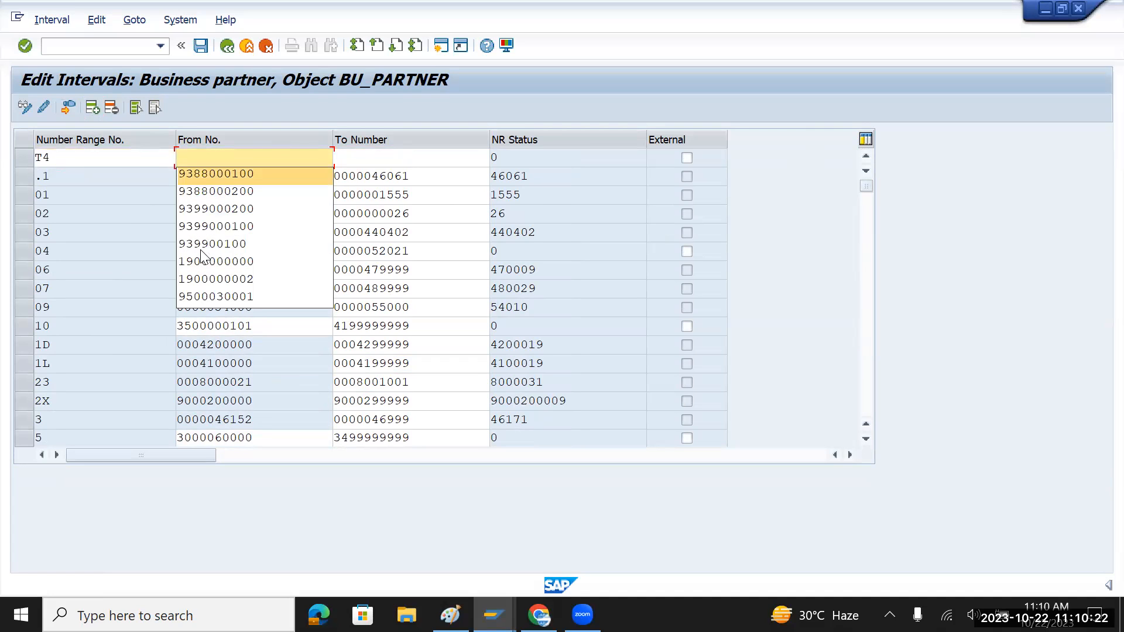
key("Down")
key("Tab")
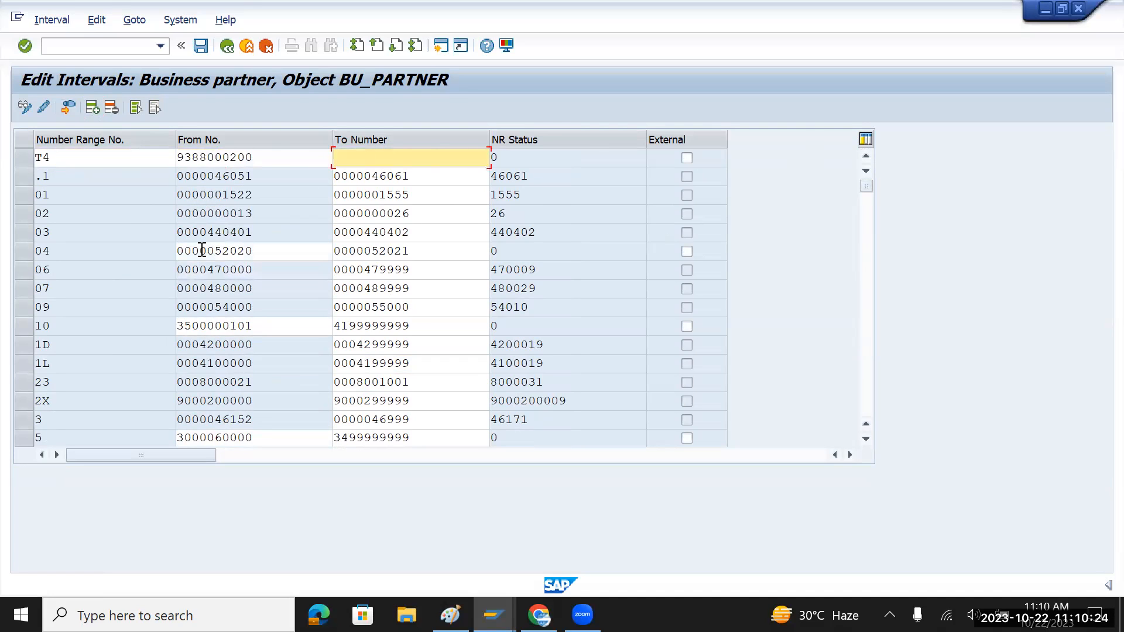
key("Down")
key("Down")
key("Down")
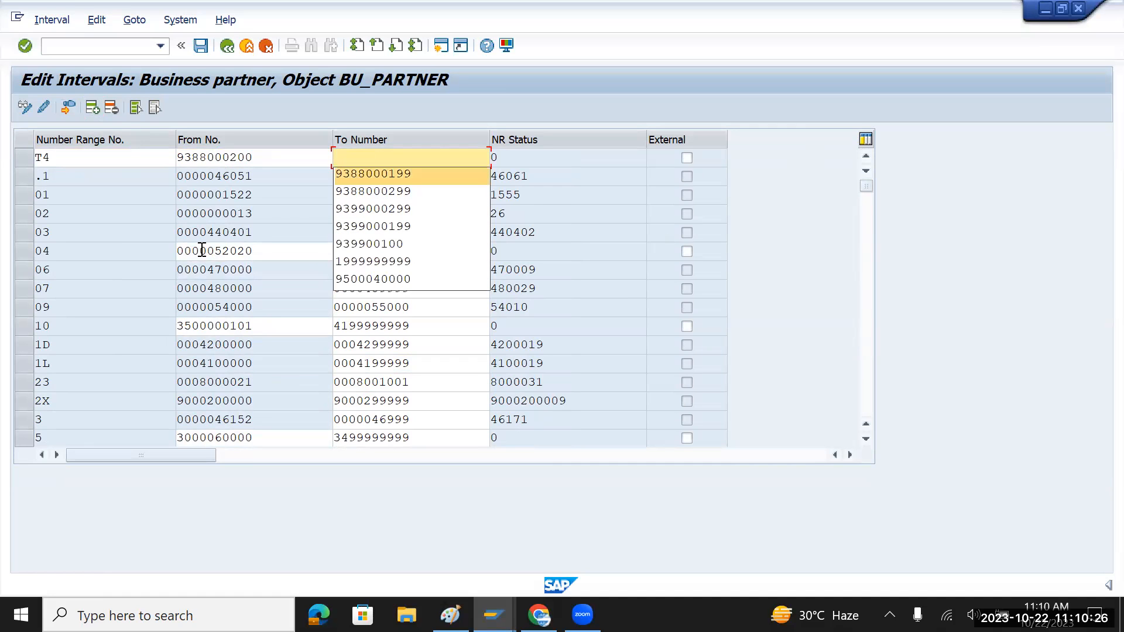
key("Tab")
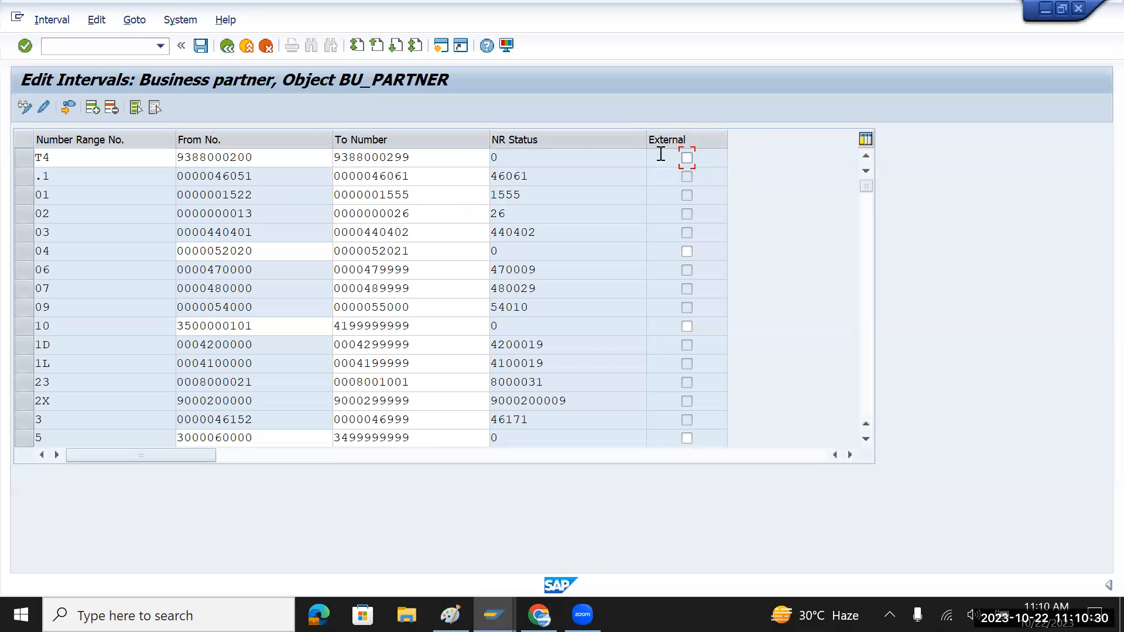
left_click(200, 47)
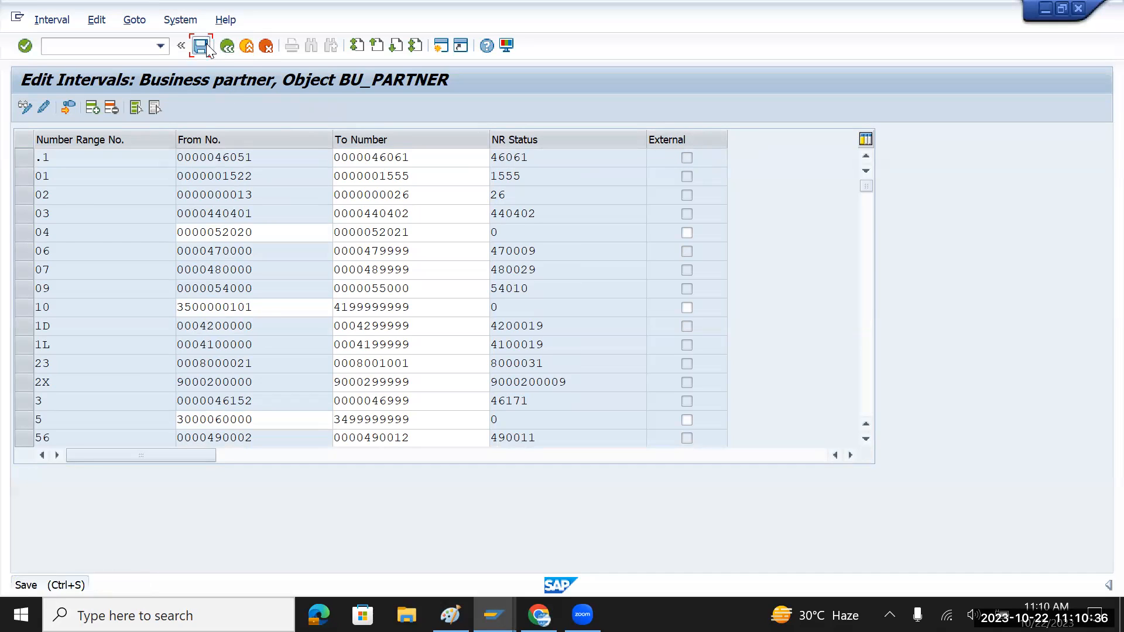
- Return to the IMG structure, open Define Groupings and Assign Number Ranges, and start new BP grouping entries
left_click(227, 47)
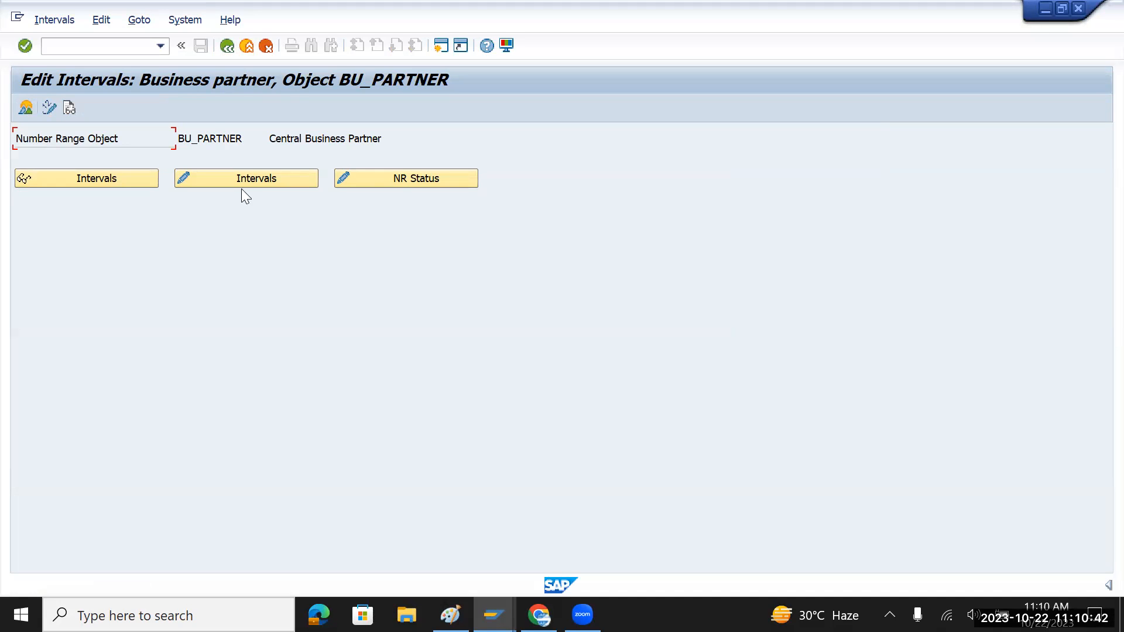
left_click(225, 47)
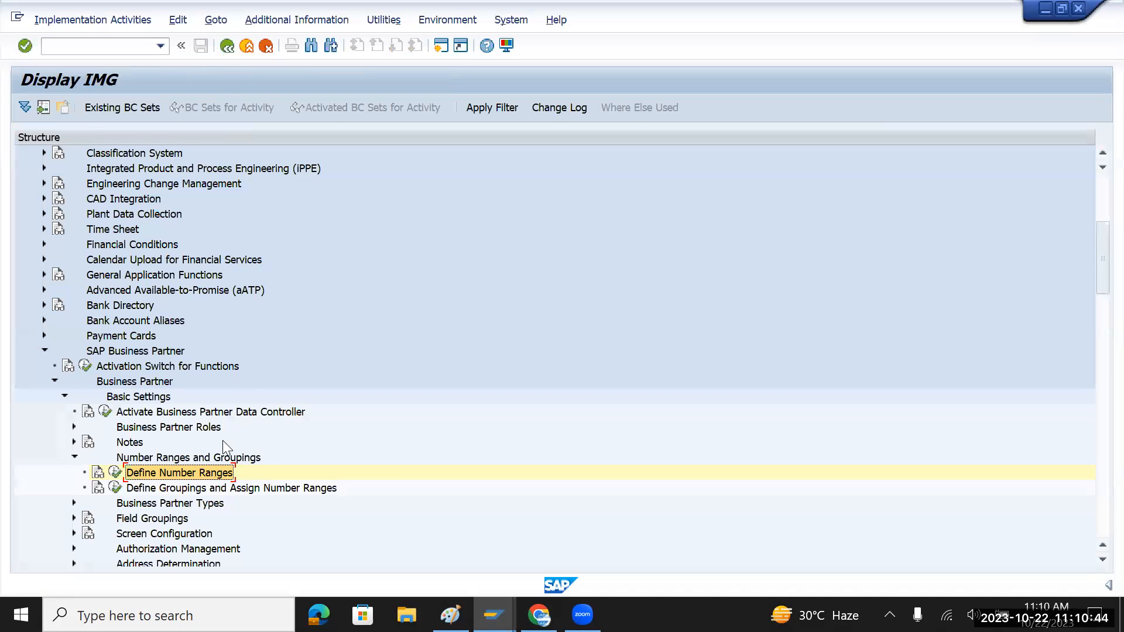
left_click(166, 488)
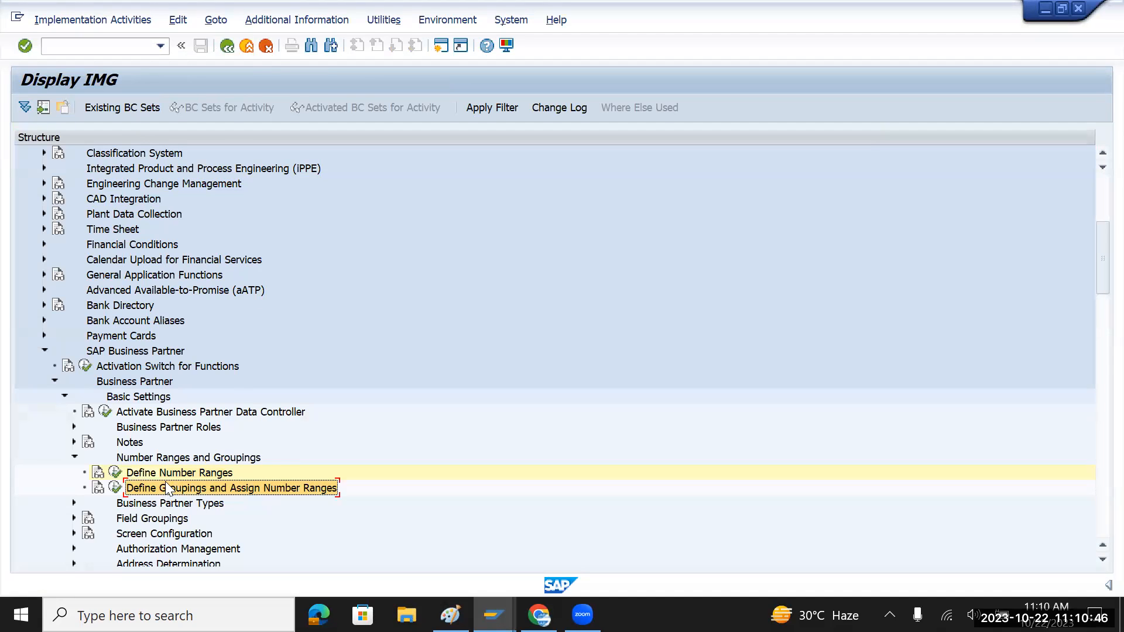
left_click(115, 487)
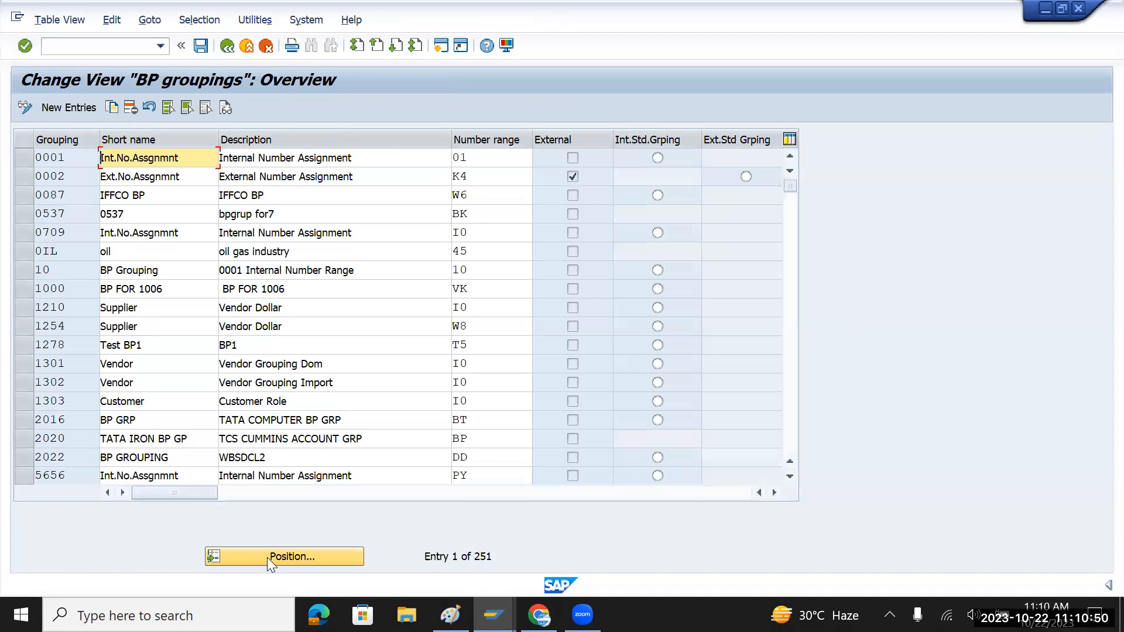
left_click(57, 108)
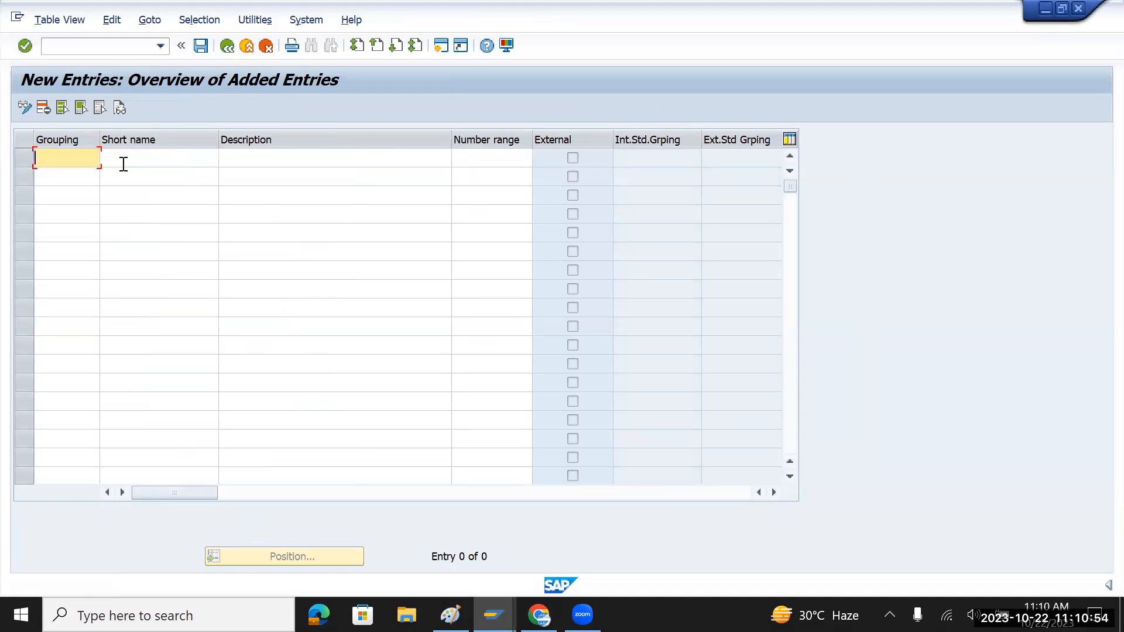
- Enter TMDV and TMIV as the grouping keys in the first two rows of the new entries
key("BackSpace")
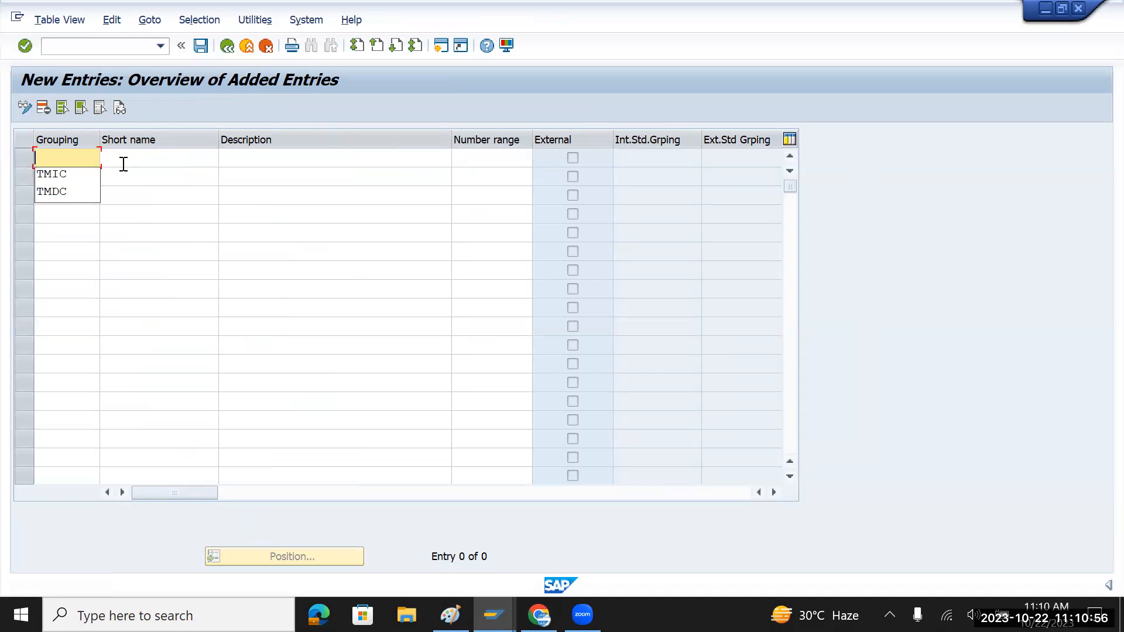
type("TMDV")
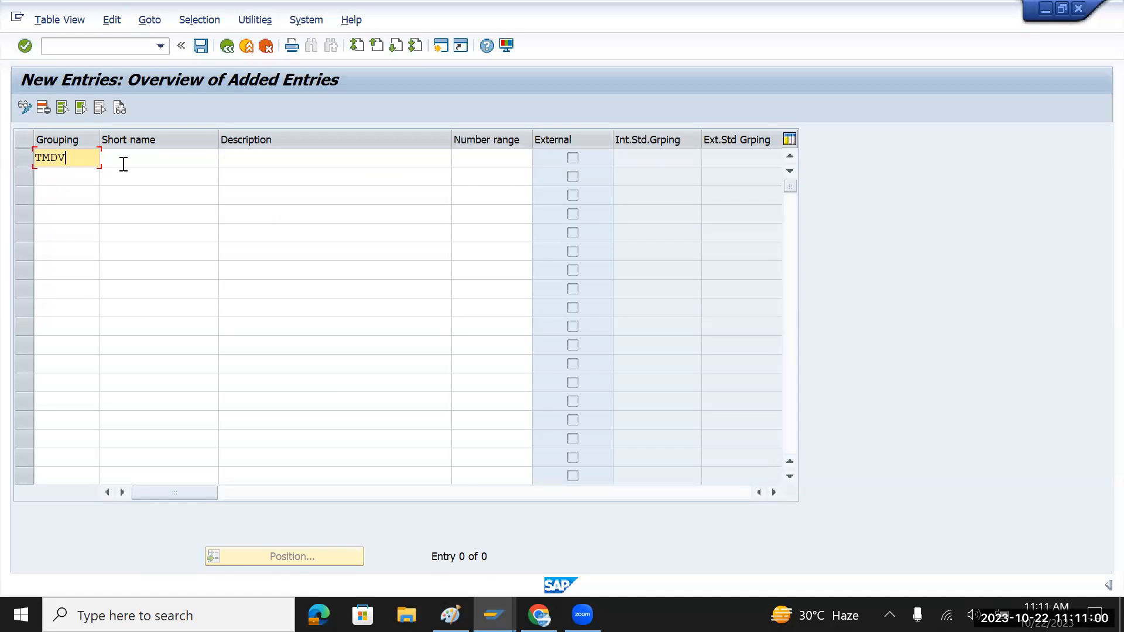
key("Down")
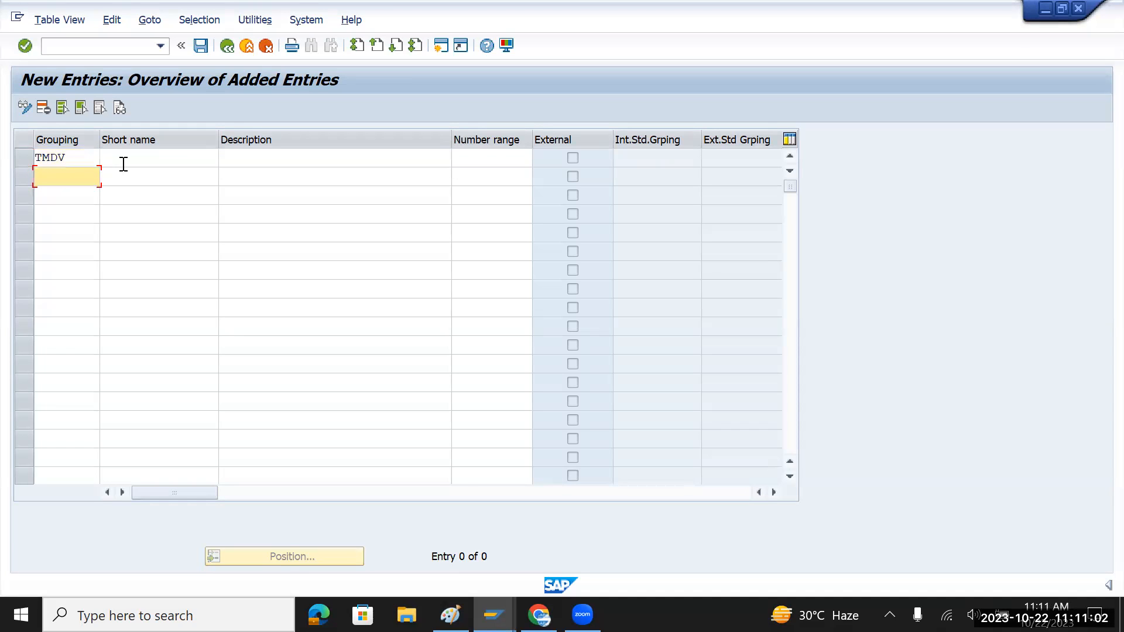
type("TM")
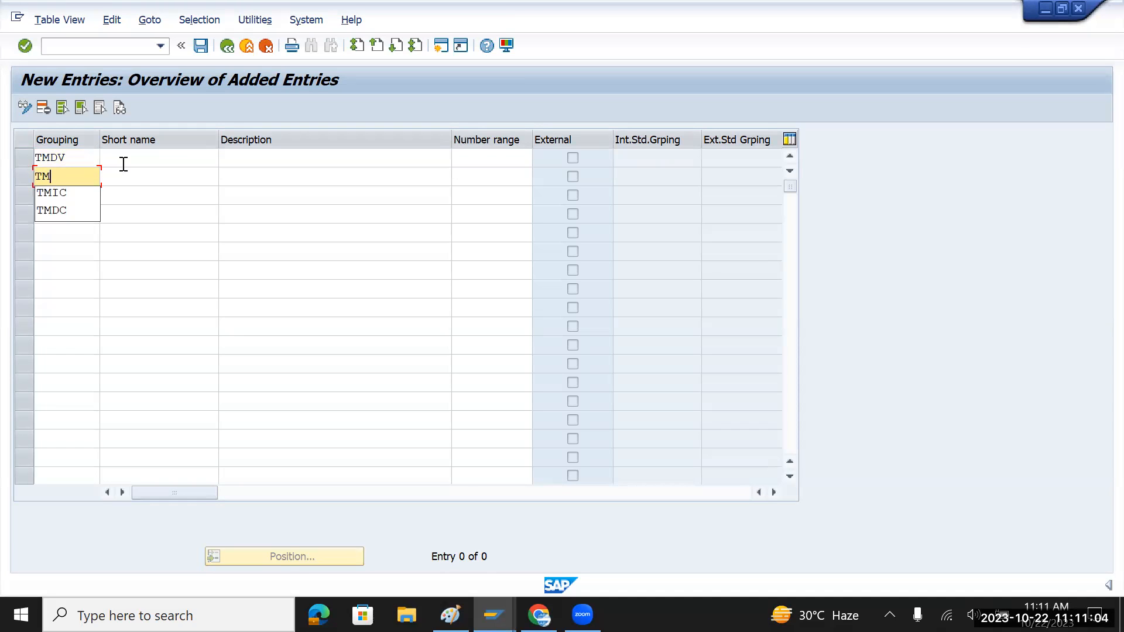
type("IV")
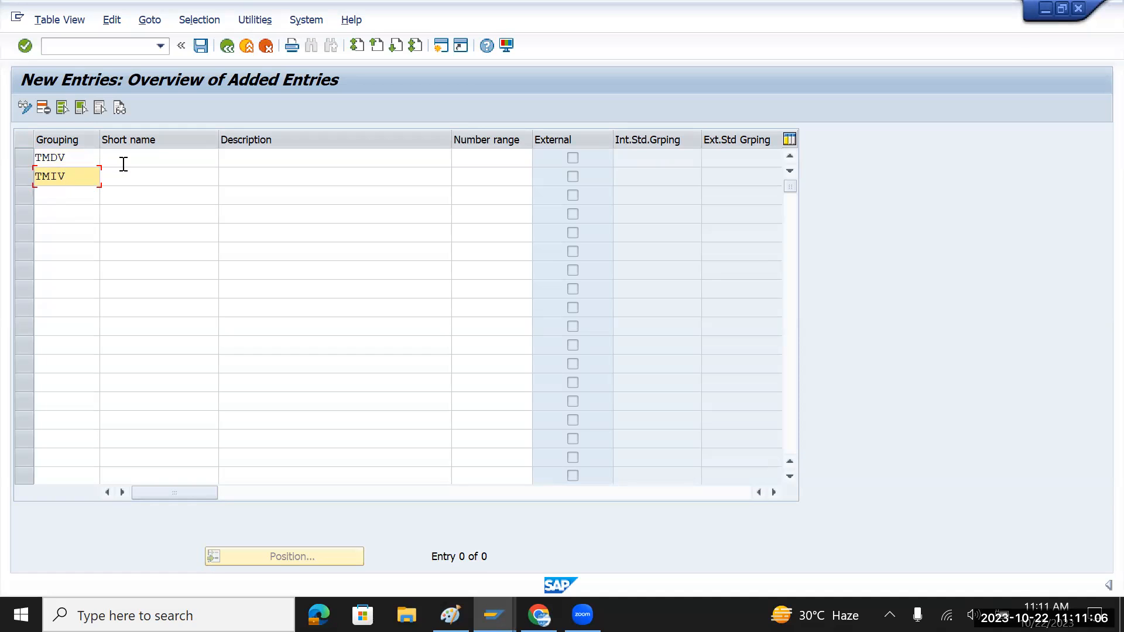
- Give TMDV the short name "TM Domestic Ven" and TMIV the short name "TM Inter Ven"
left_click(124, 158)
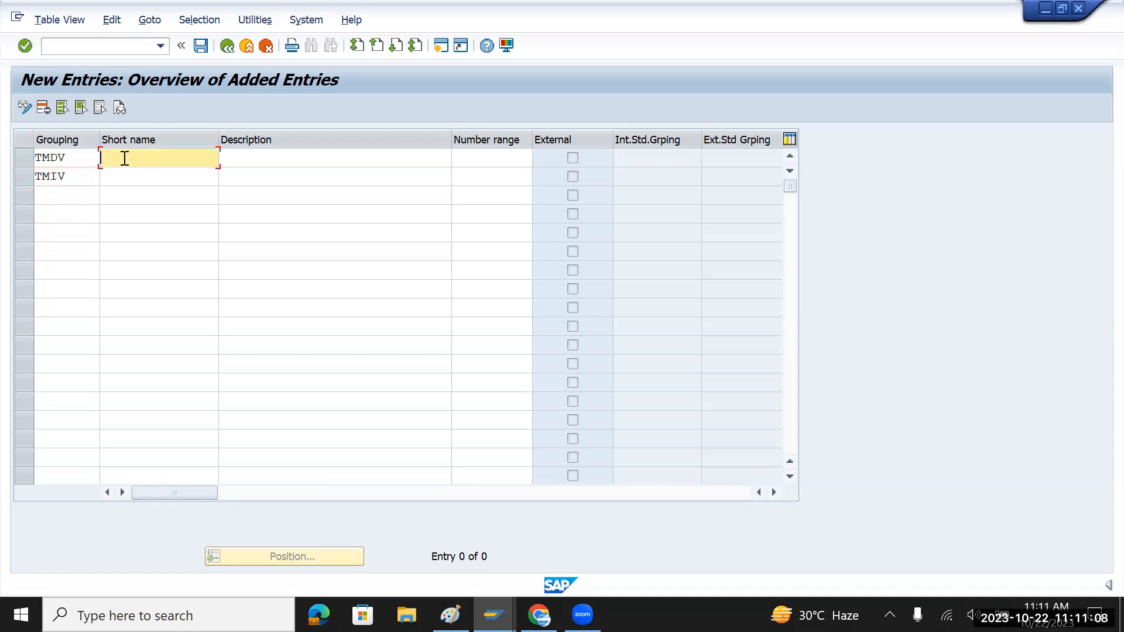
type("TM")
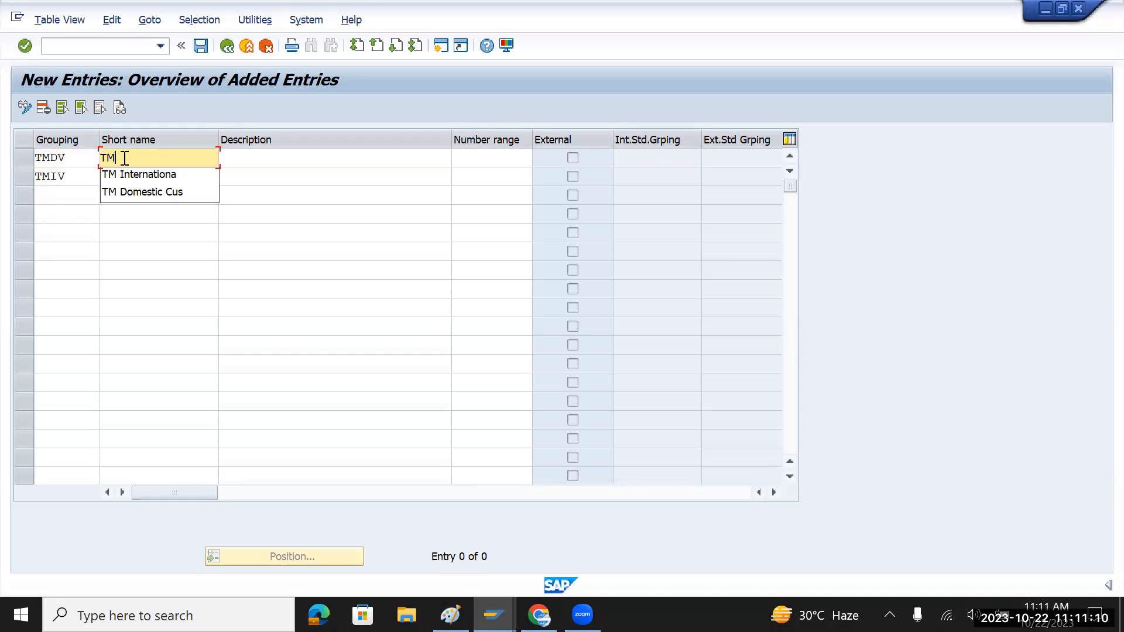
left_click(141, 189)
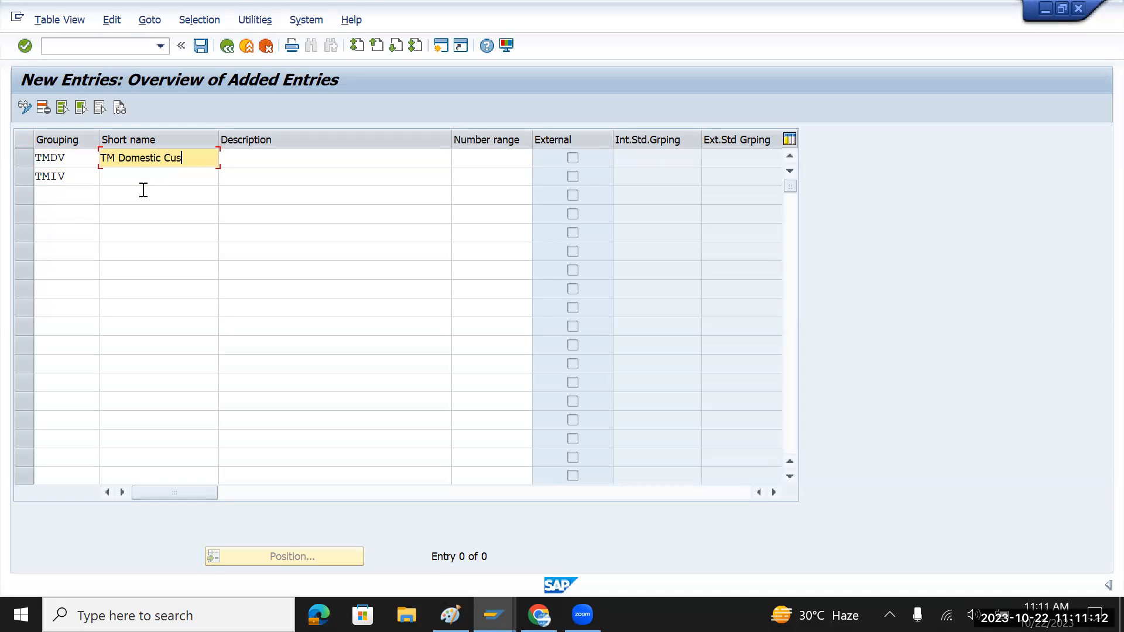
key("BackSpace")
key("BackSpace")
key("BackSpace")
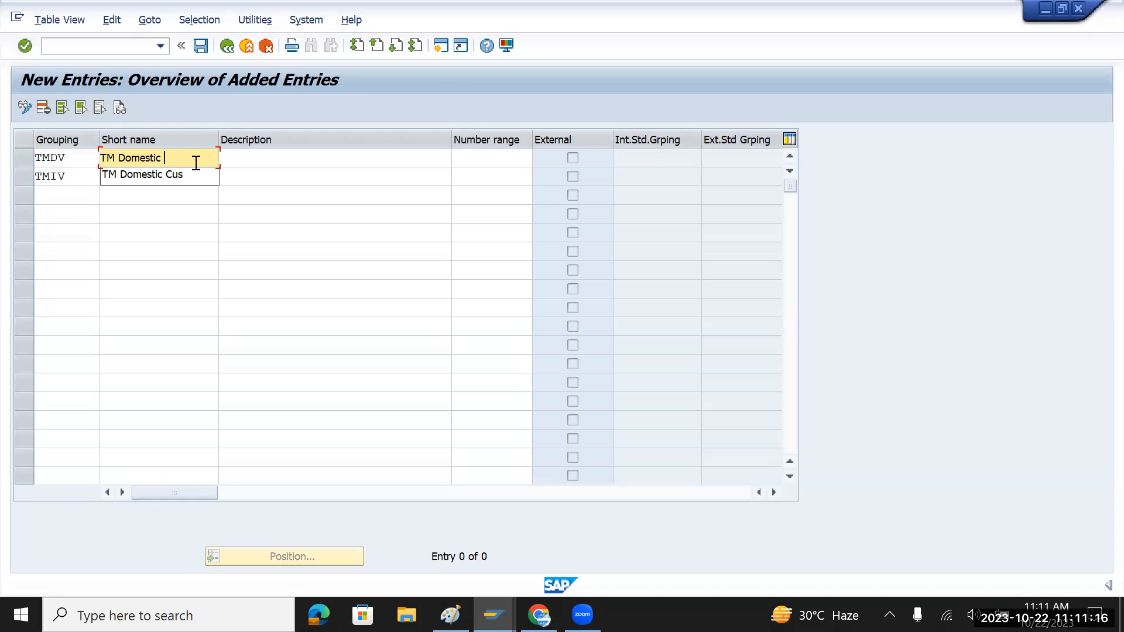
type("Ven")
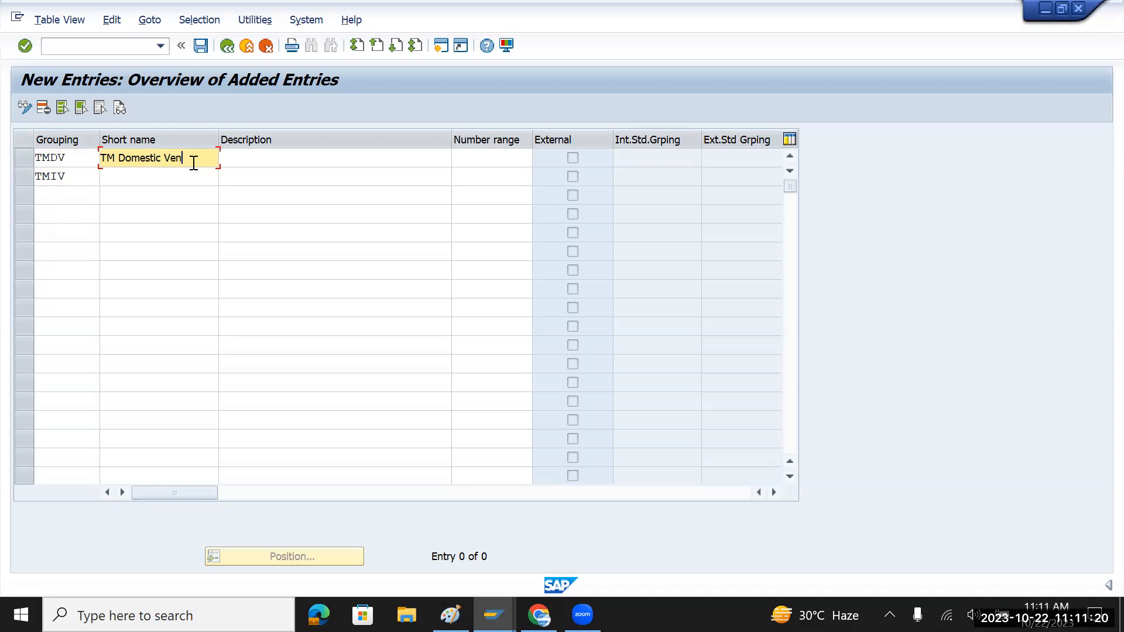
left_click(133, 184)
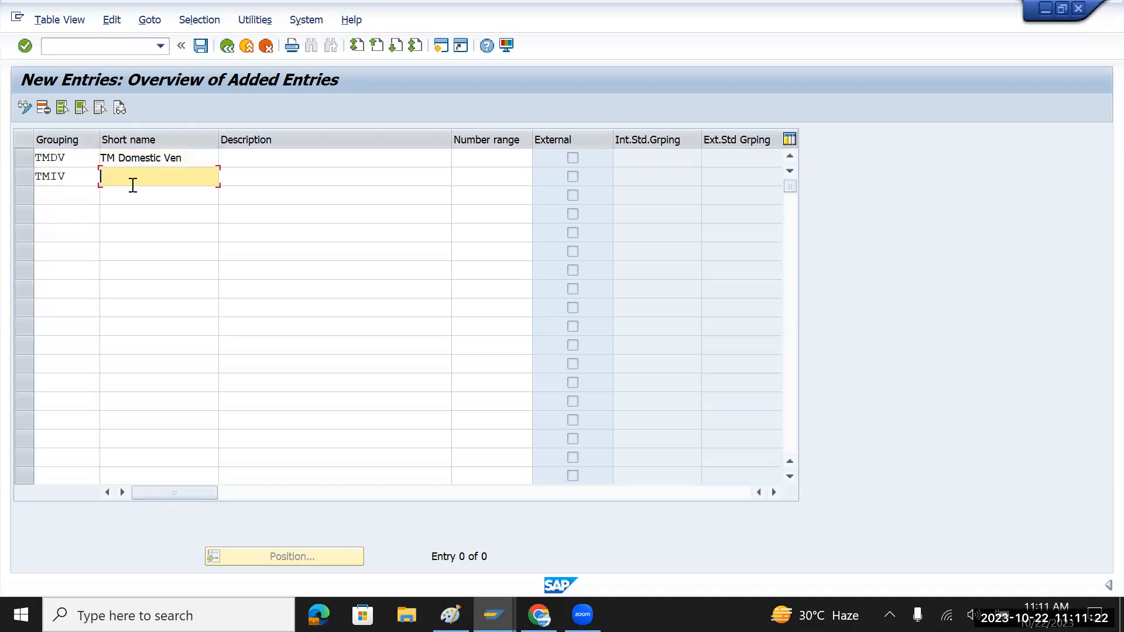
type("TM")
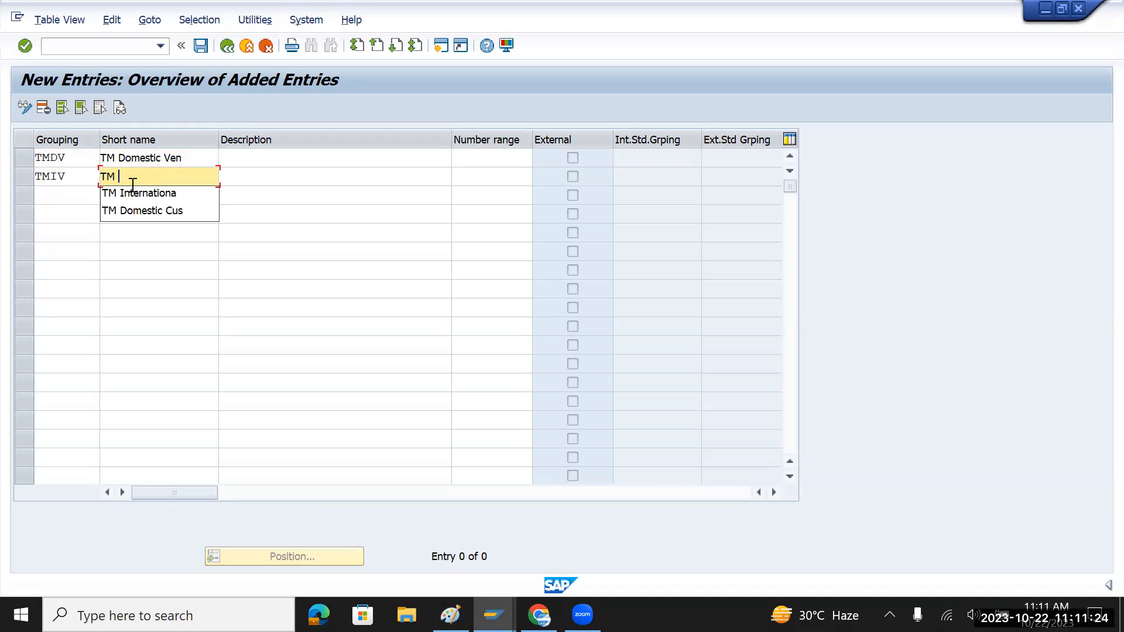
type(" Inter Ven")
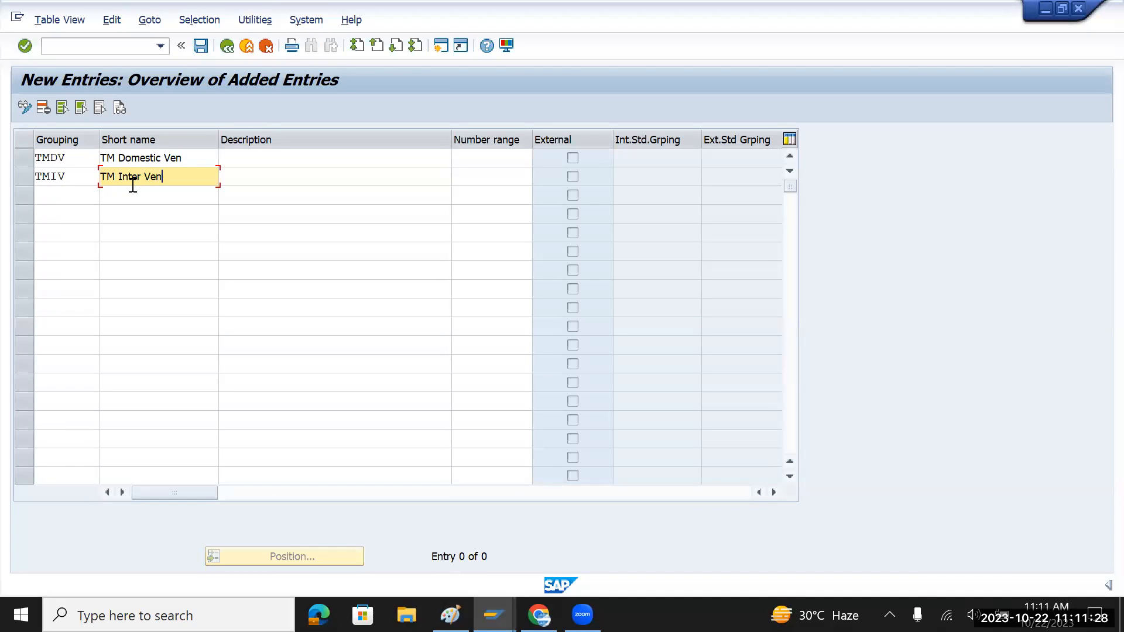
- Set the description of grouping TMDV to "Tata Motors Domestic Vendor"
left_click(262, 157)
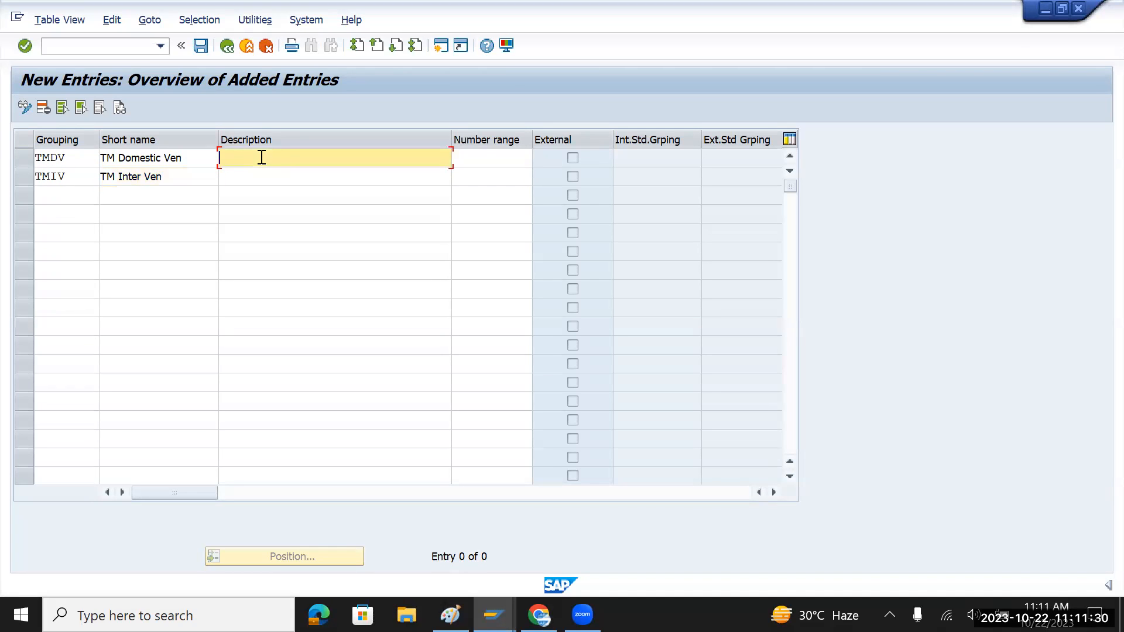
key("Down")
key("Down")
key("Tab")
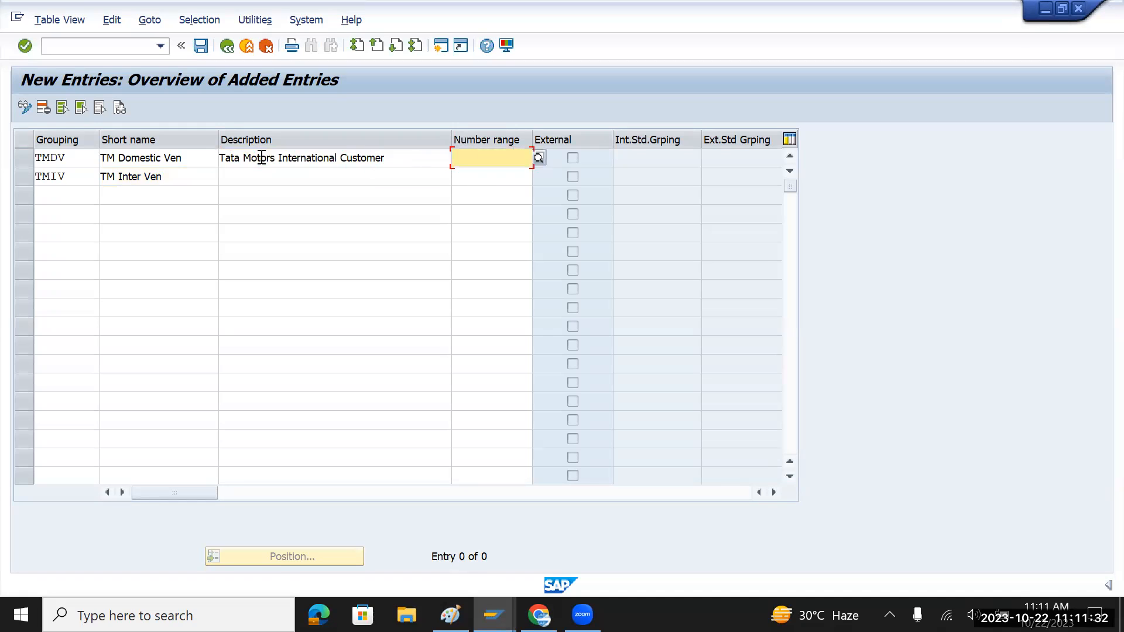
left_click(404, 155)
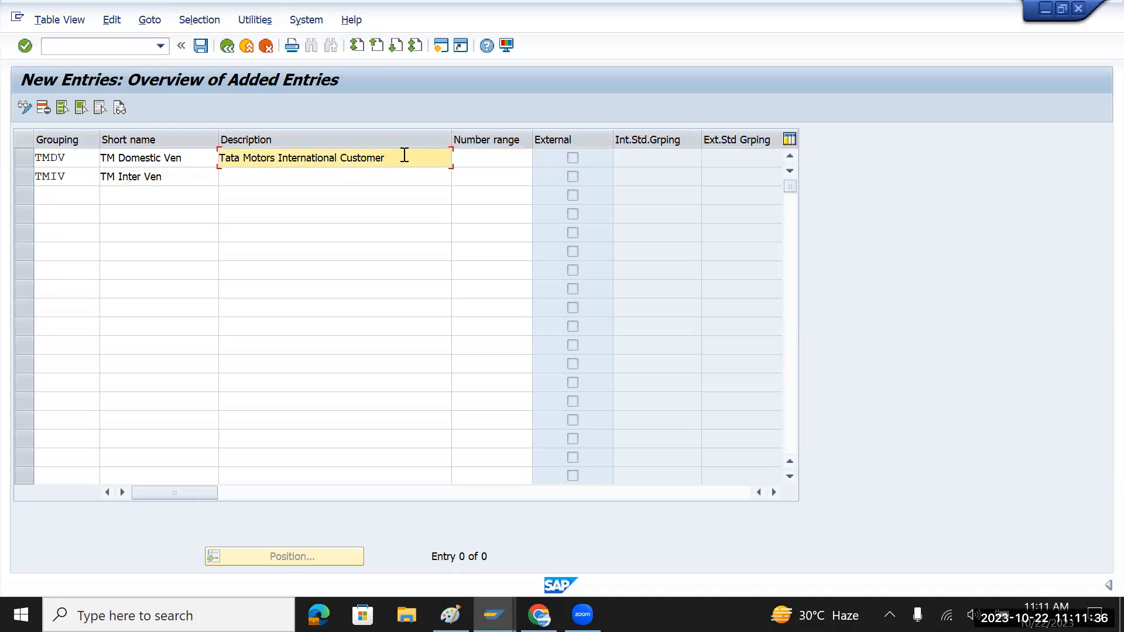
key("Down")
key("Down")
key("Tab")
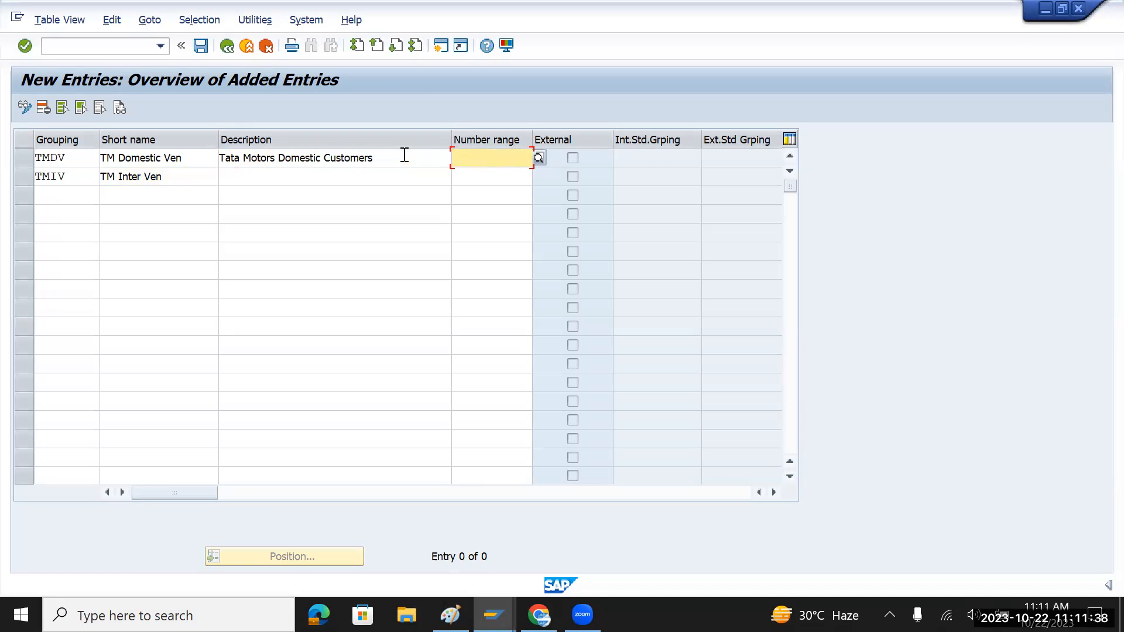
left_click(379, 158)
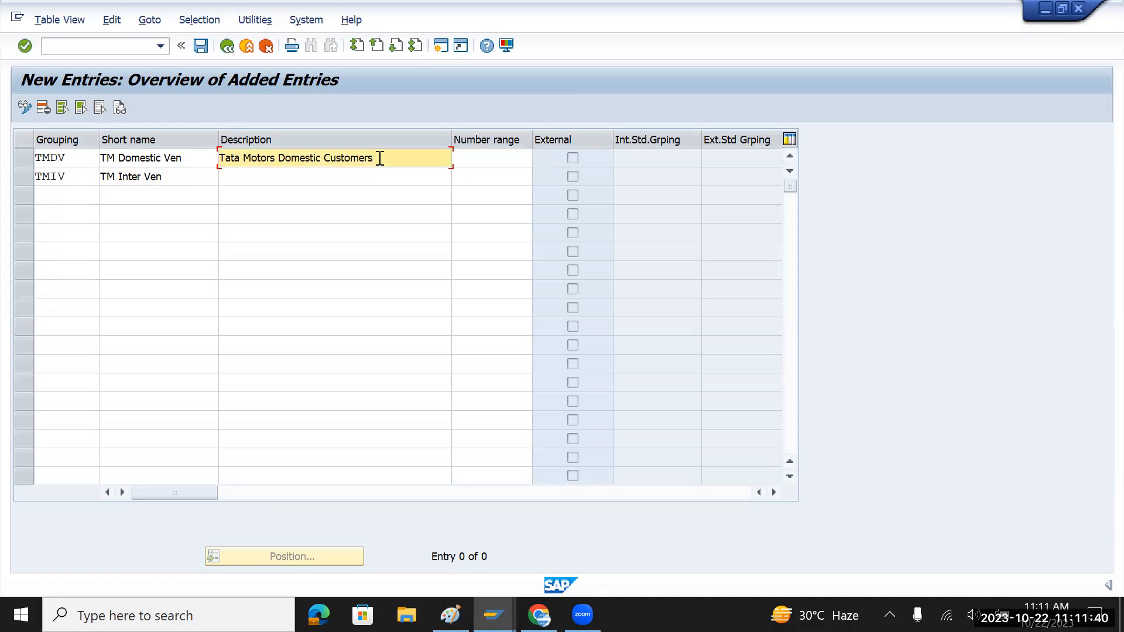
key("BackSpace")
key("BackSpace")
key("BackSpace")
key("BackSpace")
key("BackSpace")
key("BackSpace")
key("BackSpace")
key("BackSpace")
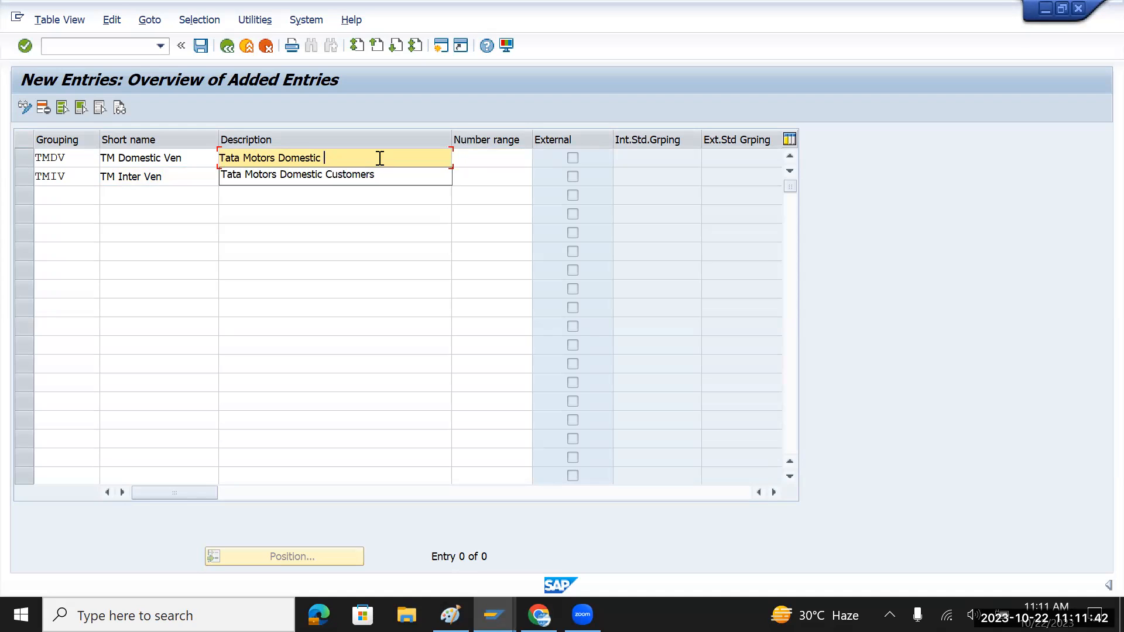
type("Vendor")
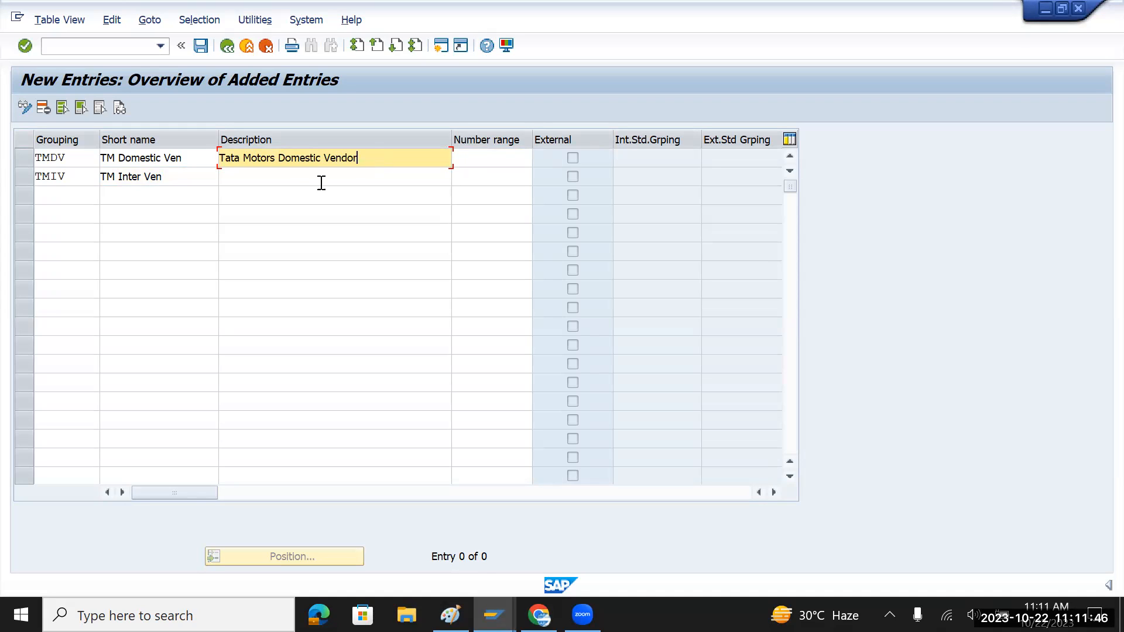
- Set the description of grouping TMIV to "Tata Motors International Vendor"
left_click(292, 177)
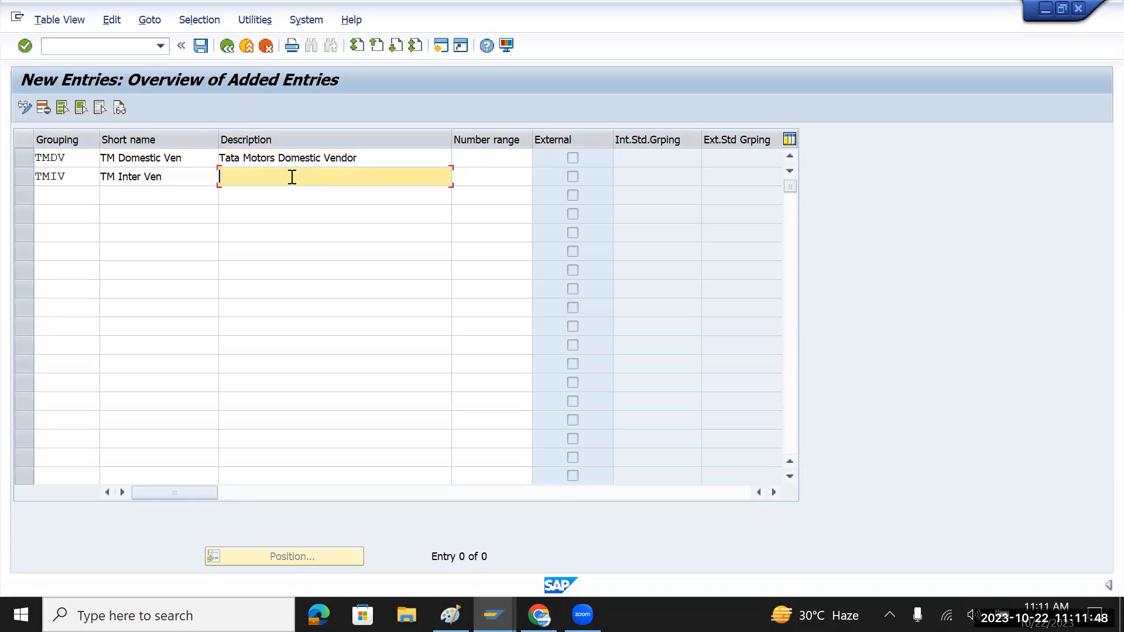
key("Down")
key("Down")
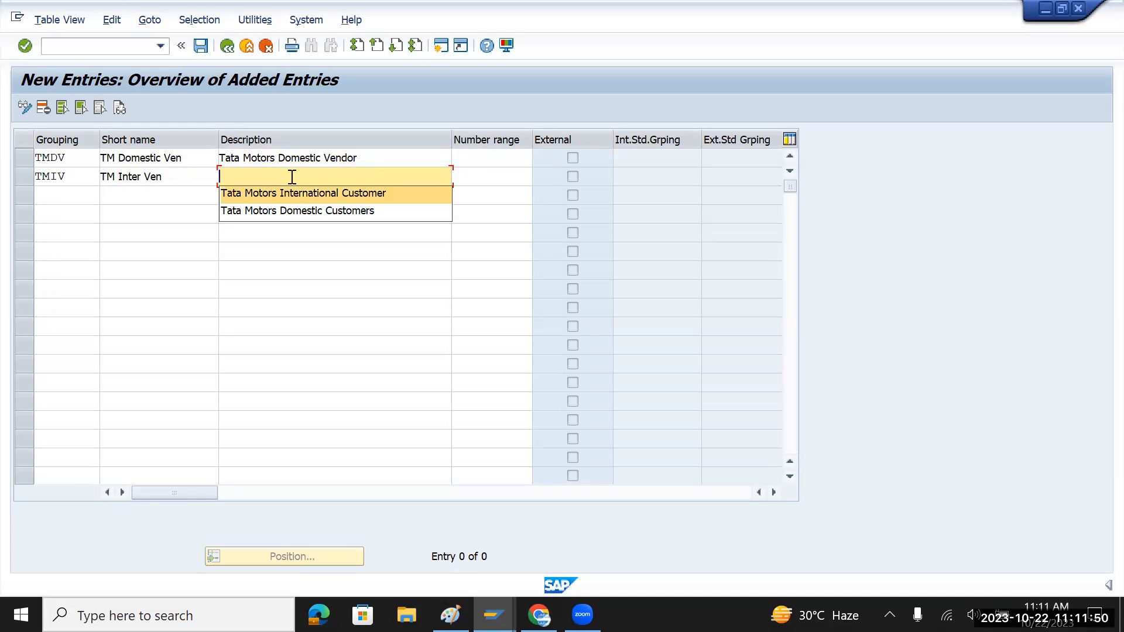
key("Return")
key("BackSpace")
key("BackSpace")
key("BackSpace")
key("BackSpace")
key("BackSpace")
key("BackSpace")
key("BackSpace")
key("BackSpace")
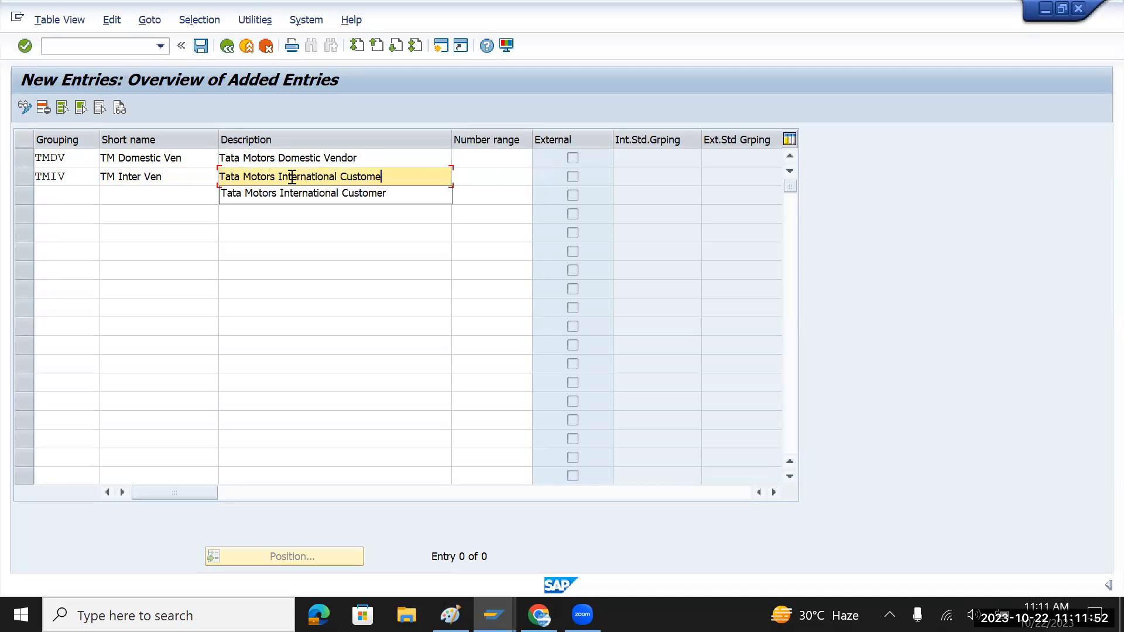
type("Vendor")
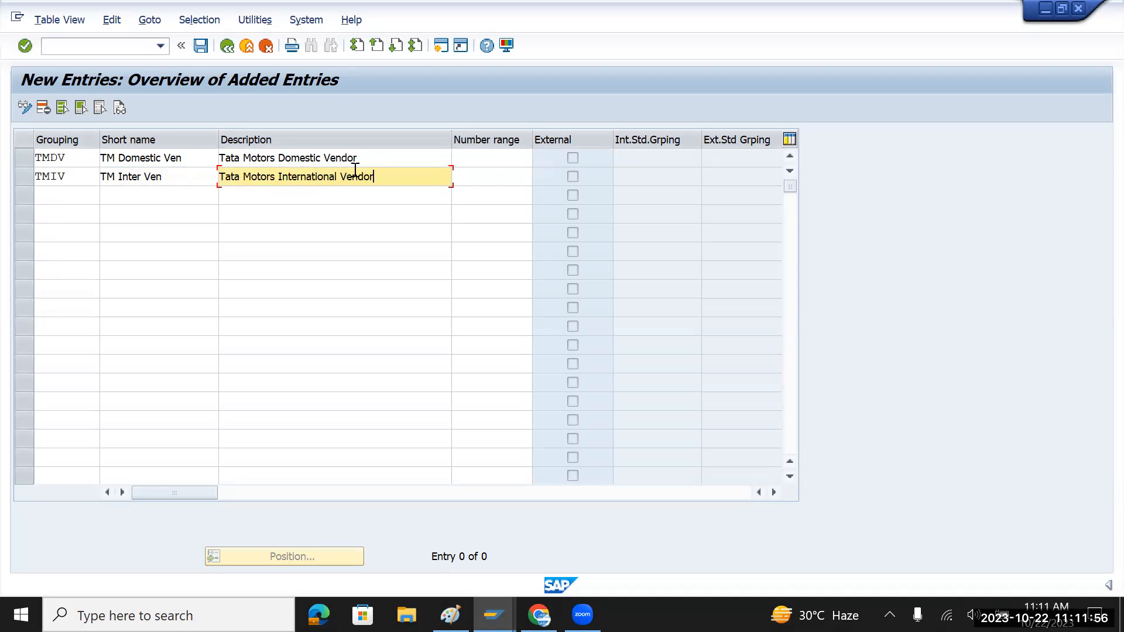
- Assign number range T3 to grouping TMDV and number range T4 to grouping TMIV, and validate the entries
left_click(504, 157)
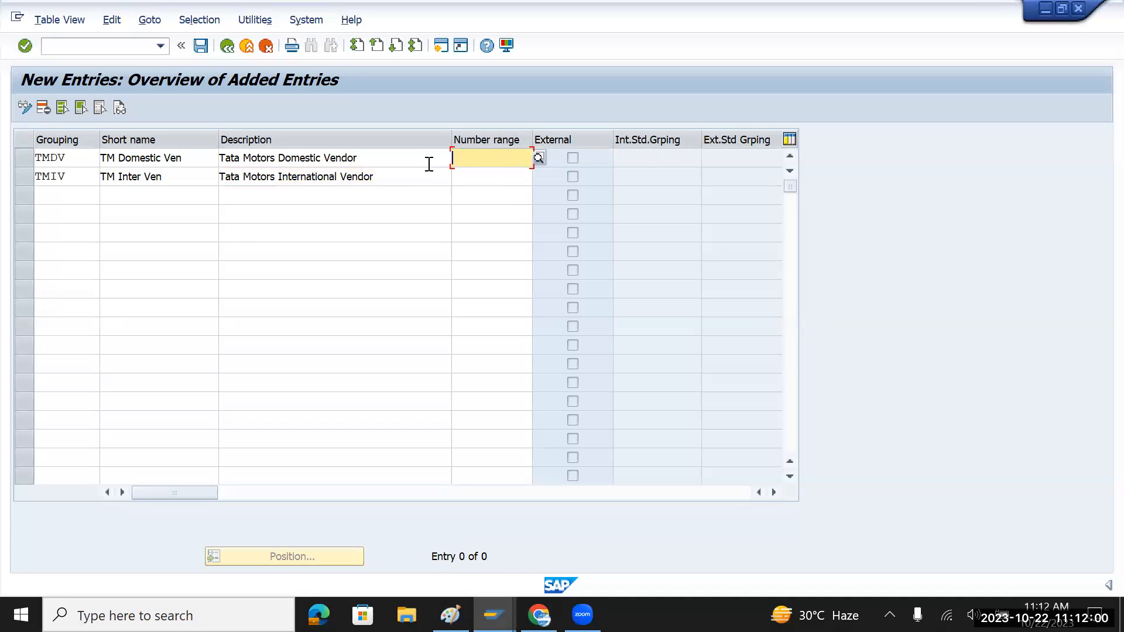
type("T3")
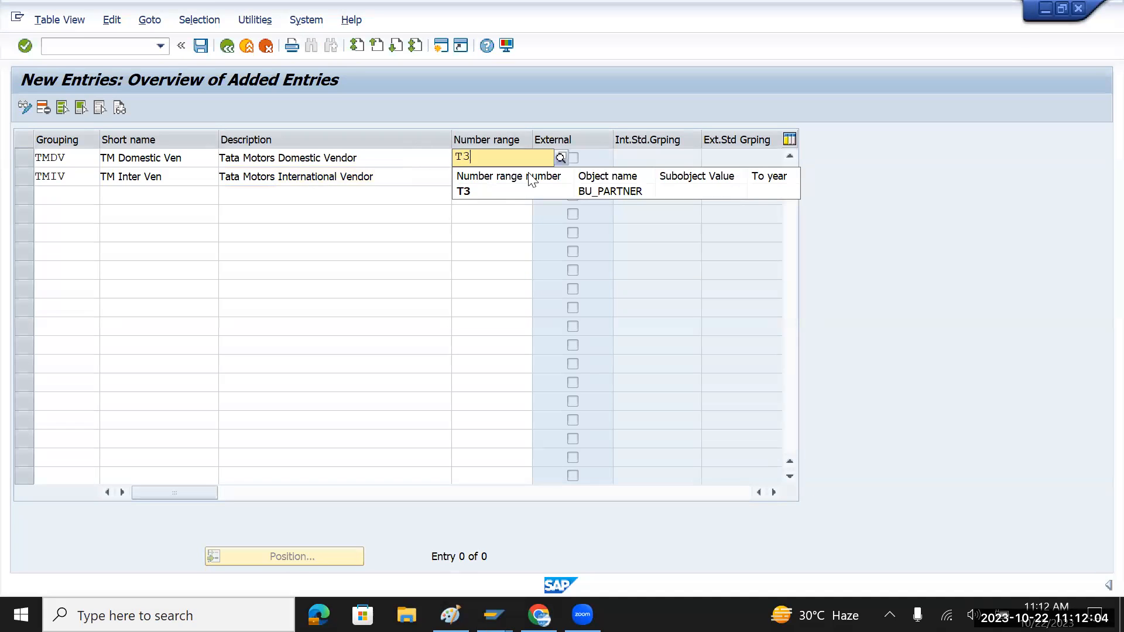
left_click(500, 193)
left_click(475, 185)
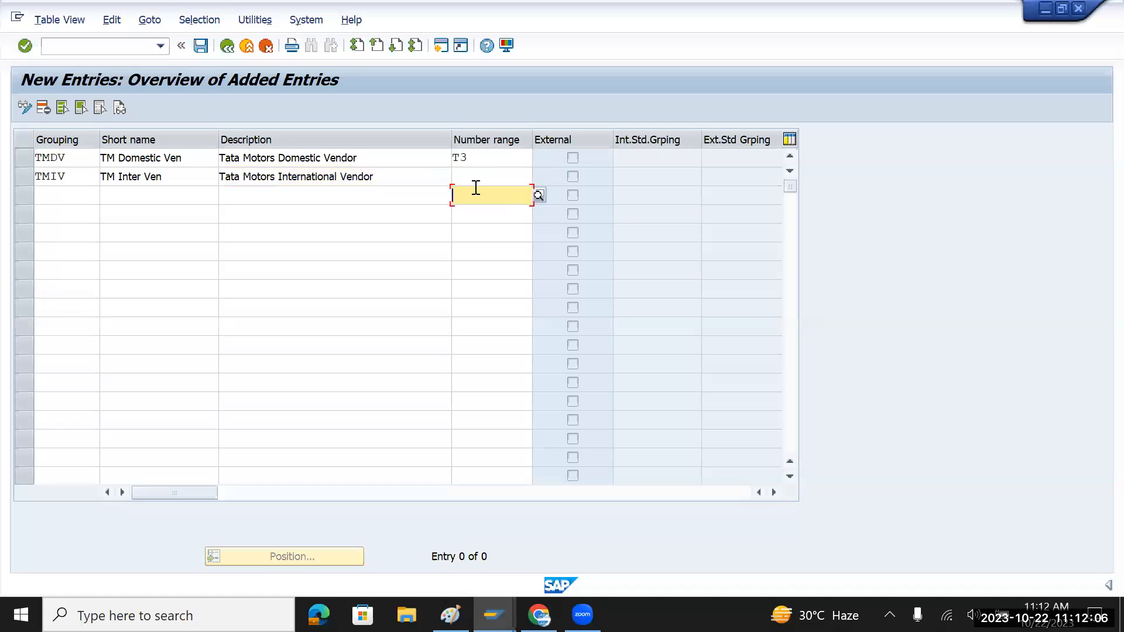
type("T4")
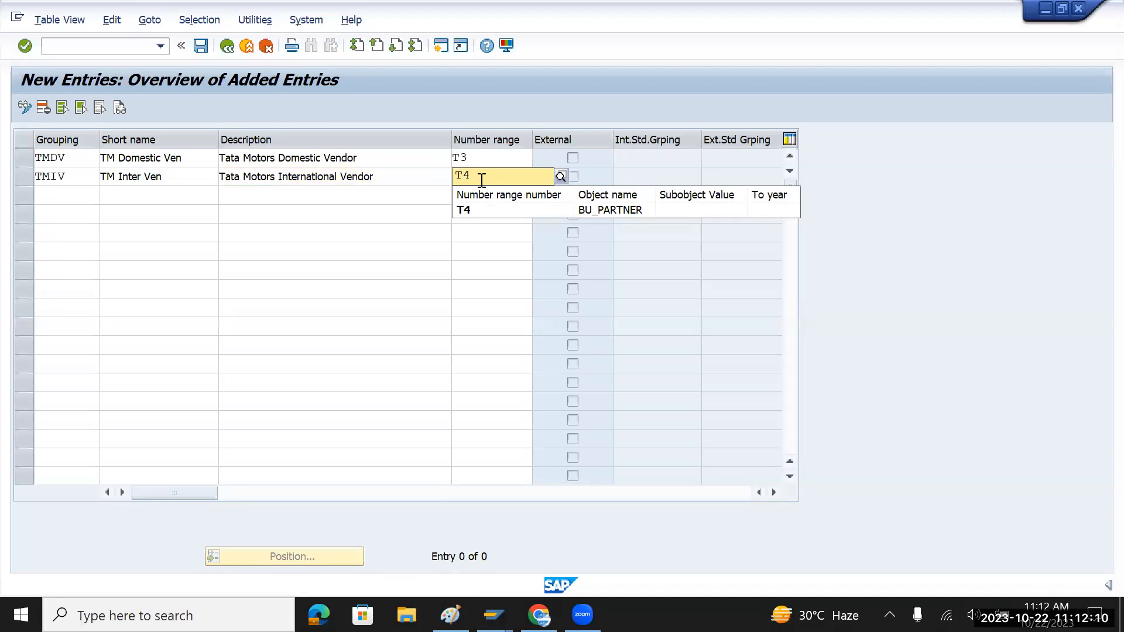
key("Return")
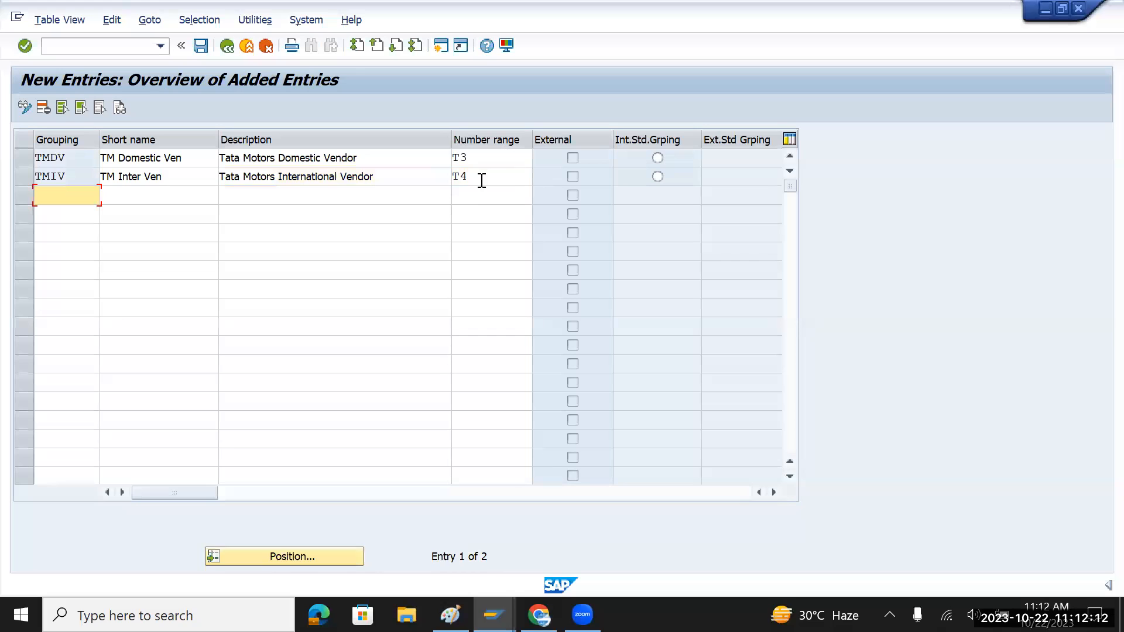
- Save the two new vendor groupings under customizing request WALK902687
left_click(200, 45)
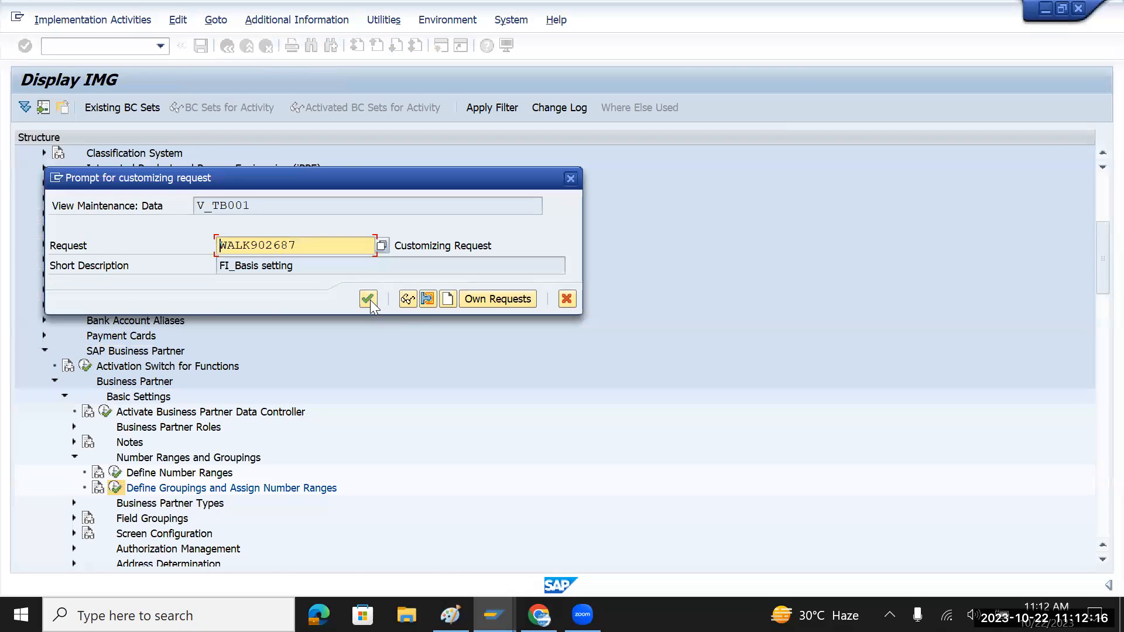
left_click(369, 299)
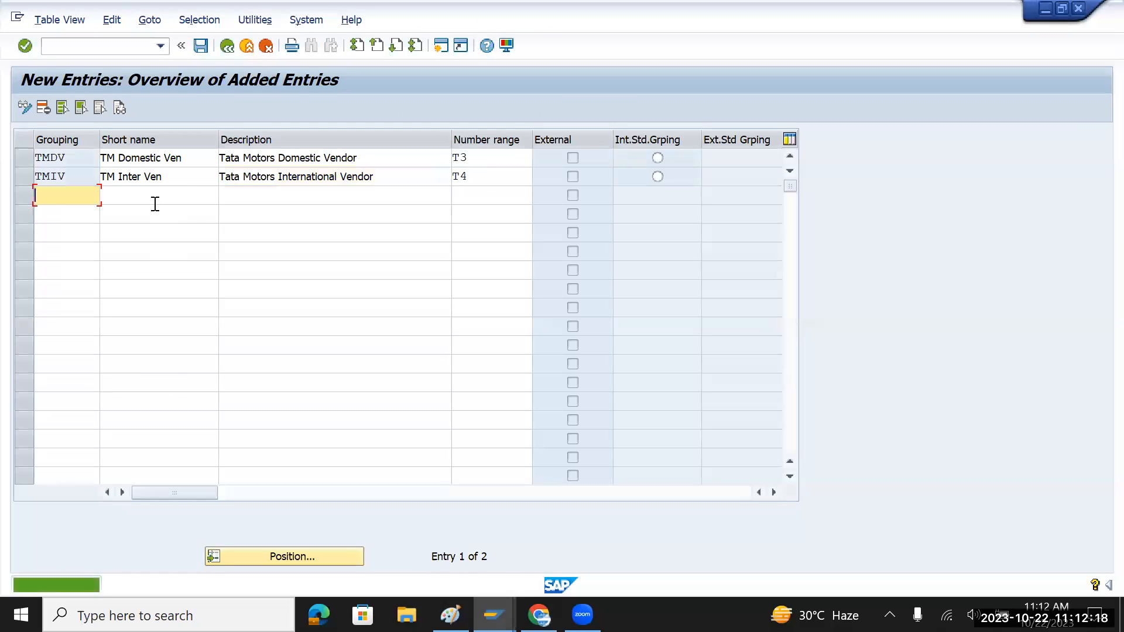
left_click_drag(188, 175, 93, 182)
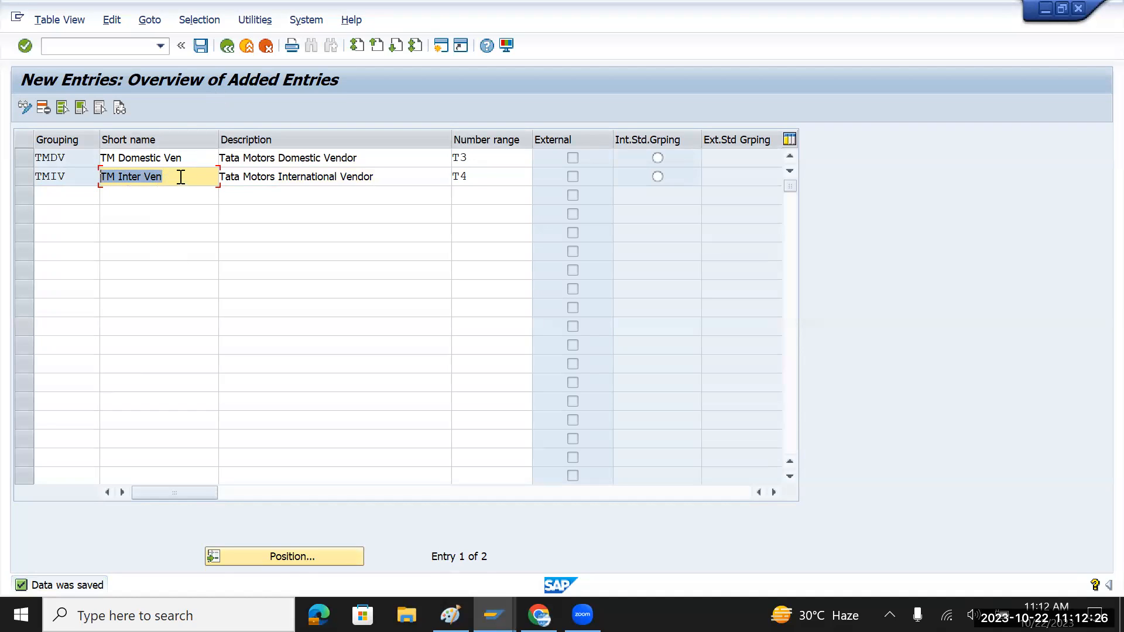
- Return to the BP groupings overview and change the short name of grouping TMIC to "TM Inter Cust"
left_click(227, 47)
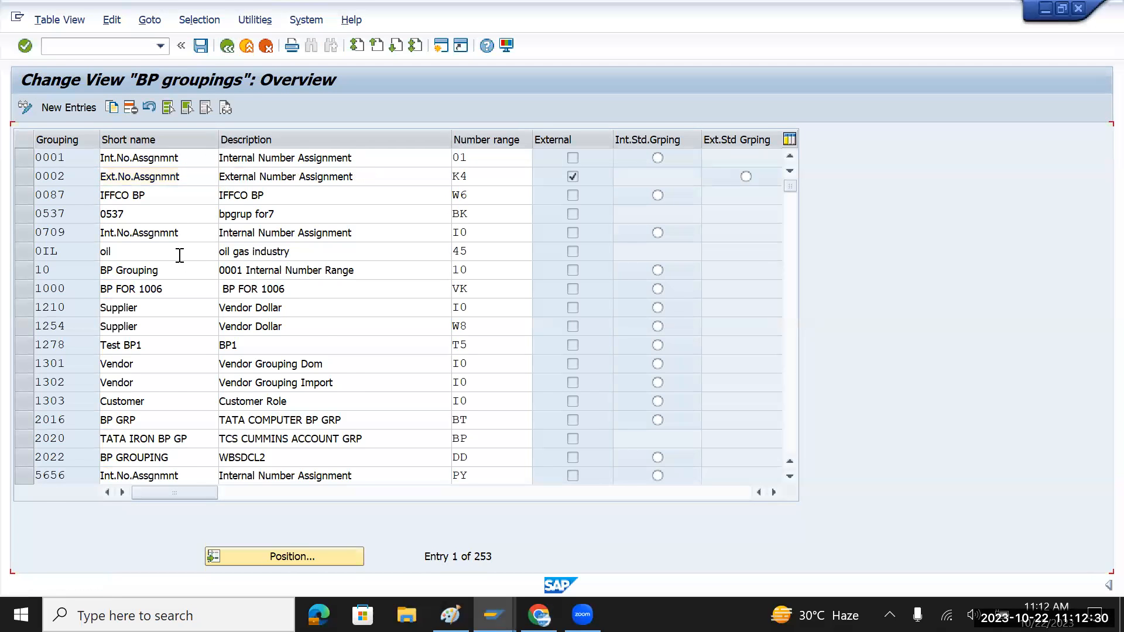
scroll(181, 257, "down", 3)
left_click_drag(790, 195, 792, 409)
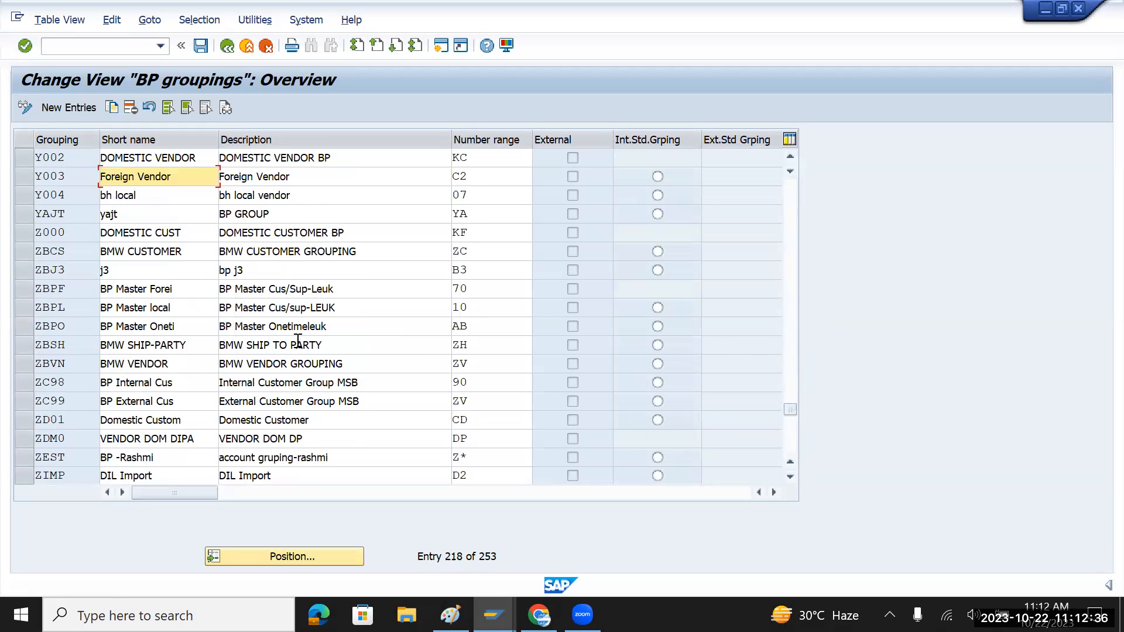
scroll(295, 342, "up", 3)
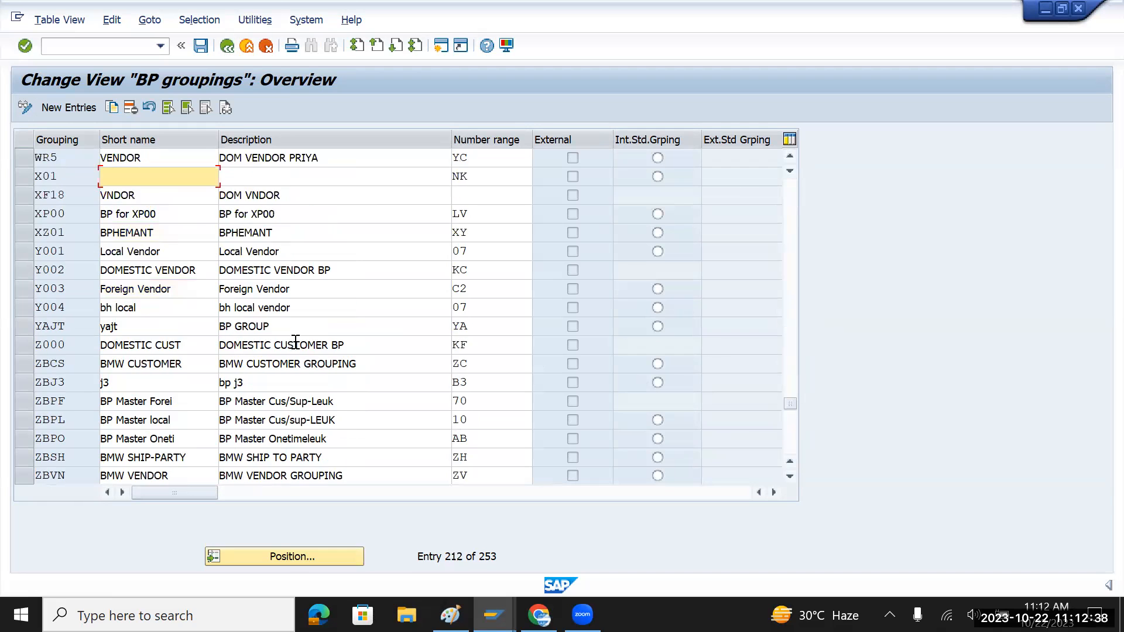
scroll(295, 343, "up", 5)
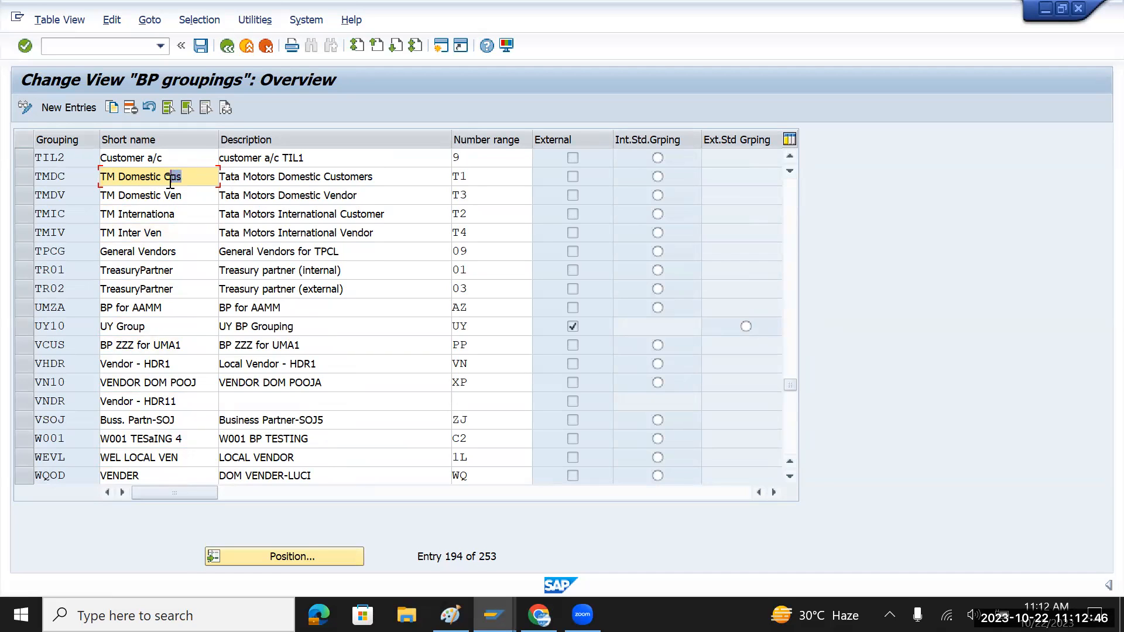
left_click(170, 215)
left_click_drag(169, 214, 186, 215)
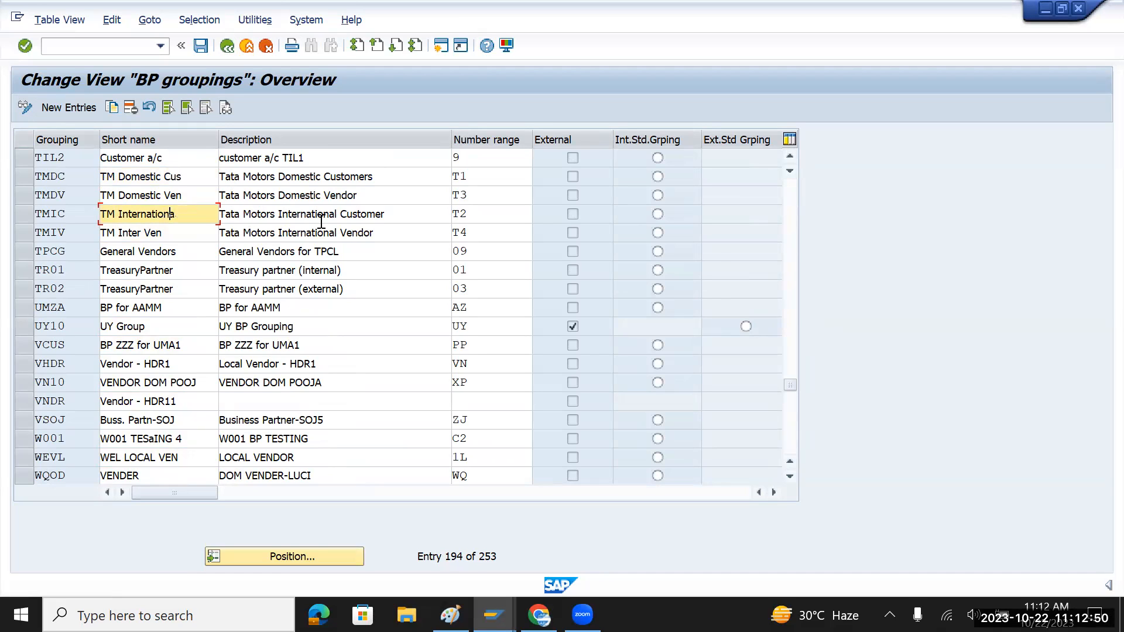
key("BackSpace")
key("BackSpace")
key("BackSpace")
key("BackSpace")
key("BackSpace")
key("BackSpace")
key("BackSpace")
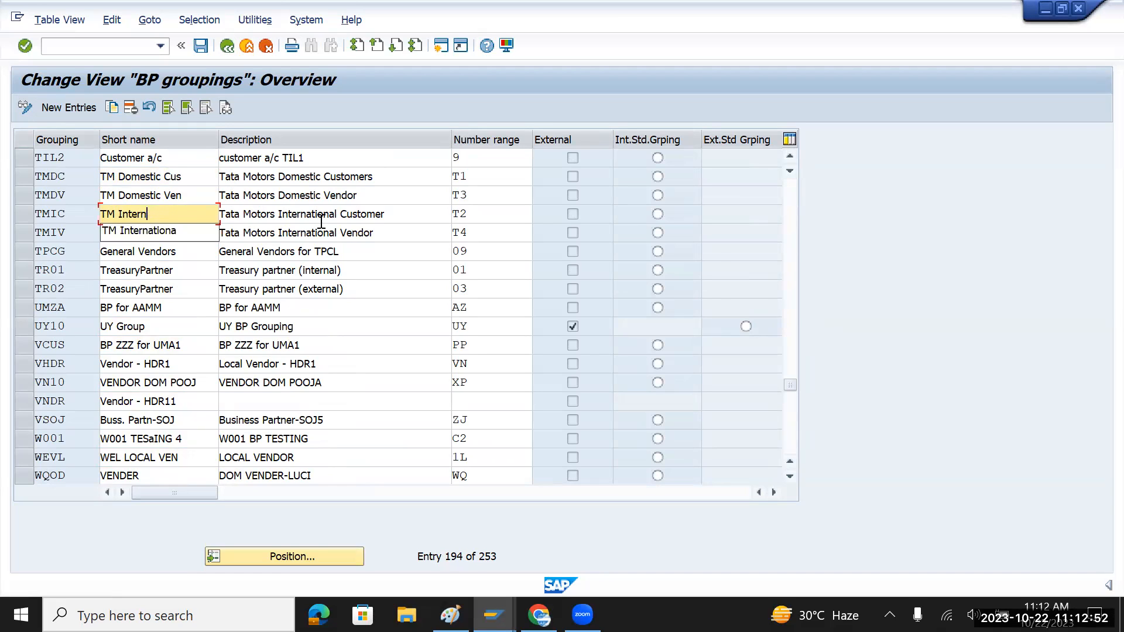
type("Cust")
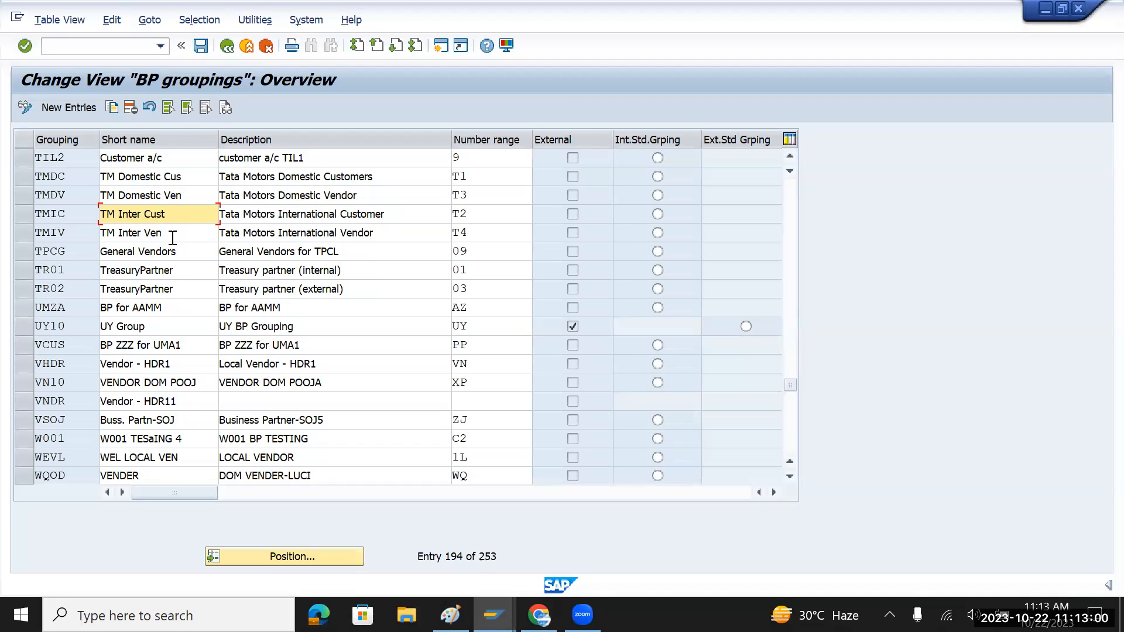
- Save the changed BP grouping and return to the IMG structure
left_click(205, 46)
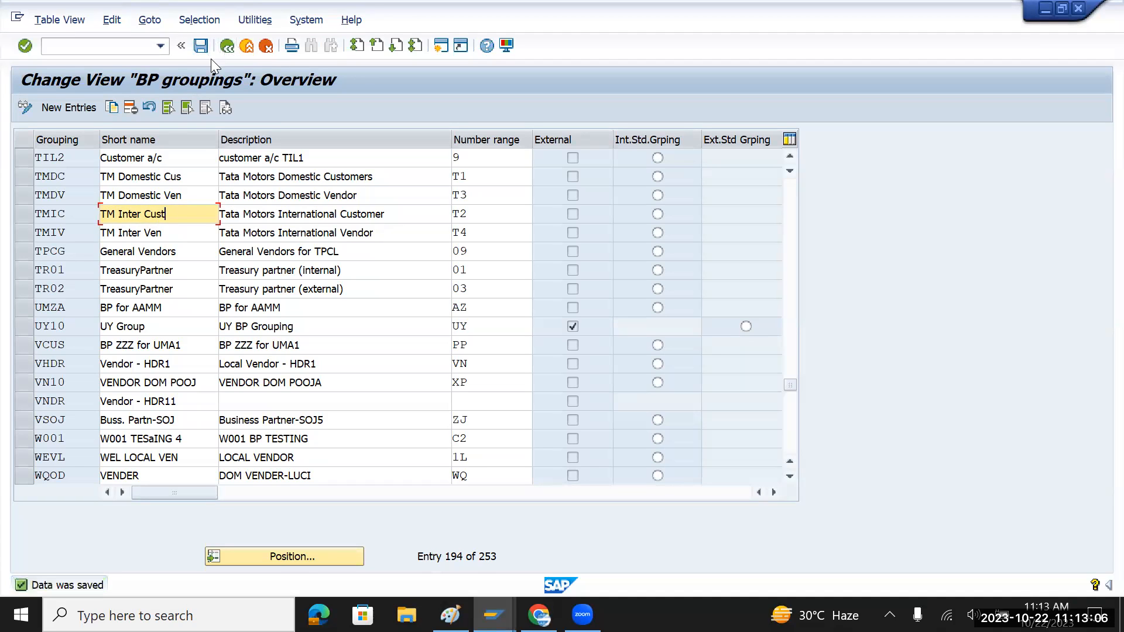
left_click(202, 47)
left_click(226, 47)
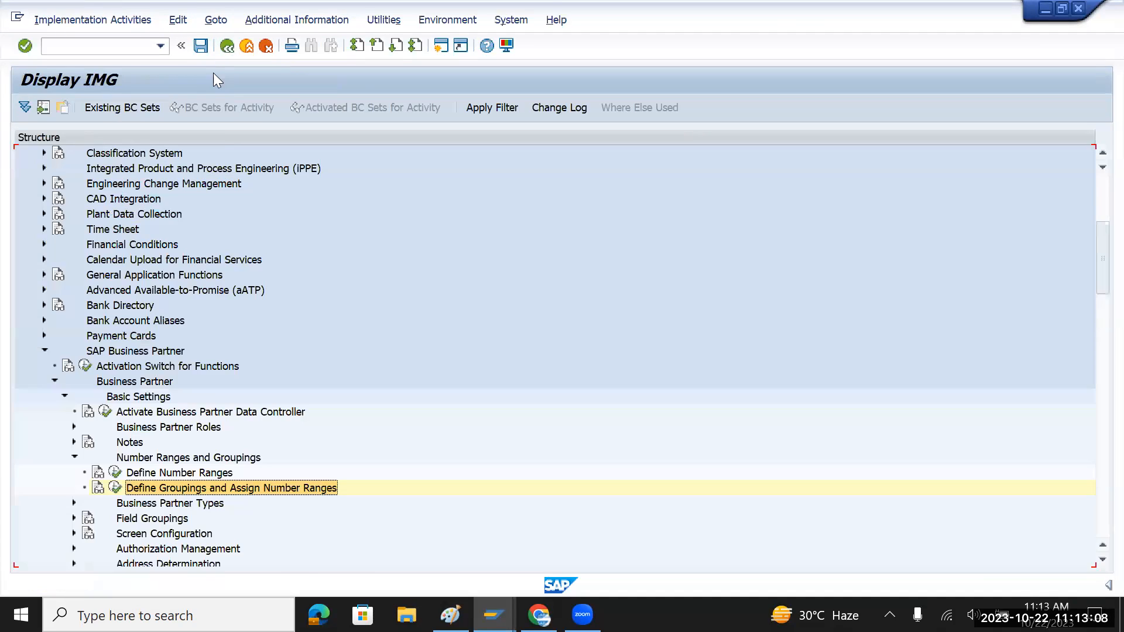
- Collapse the Basic Settings and Business Partner nodes and review where SAP Business Partner sits within Cross-Application Components
left_click(59, 395)
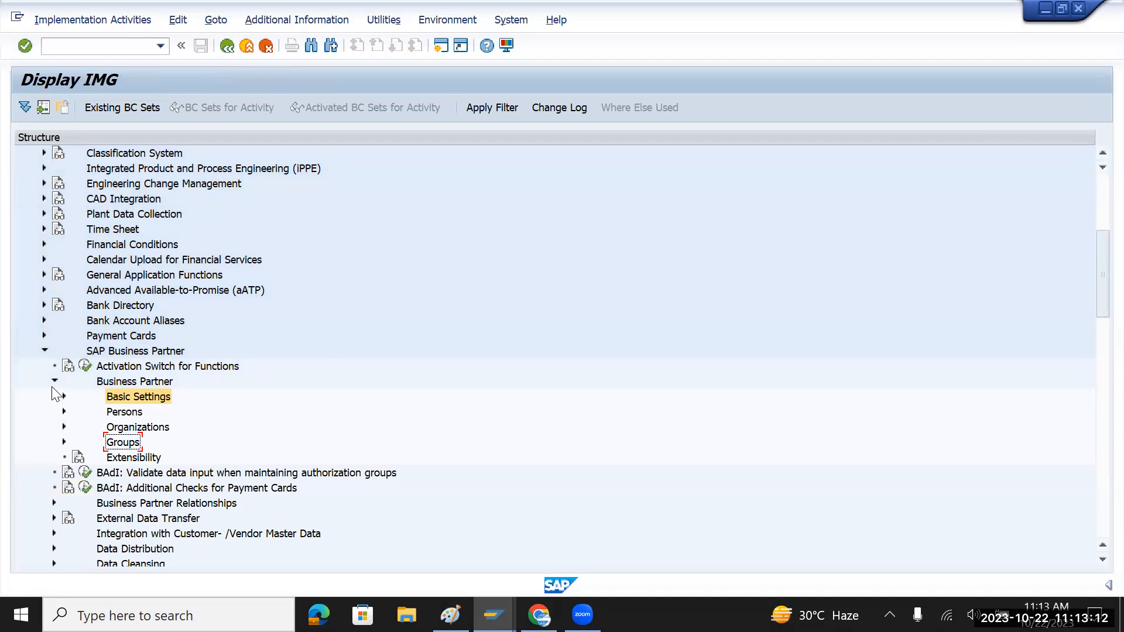
left_click(54, 381)
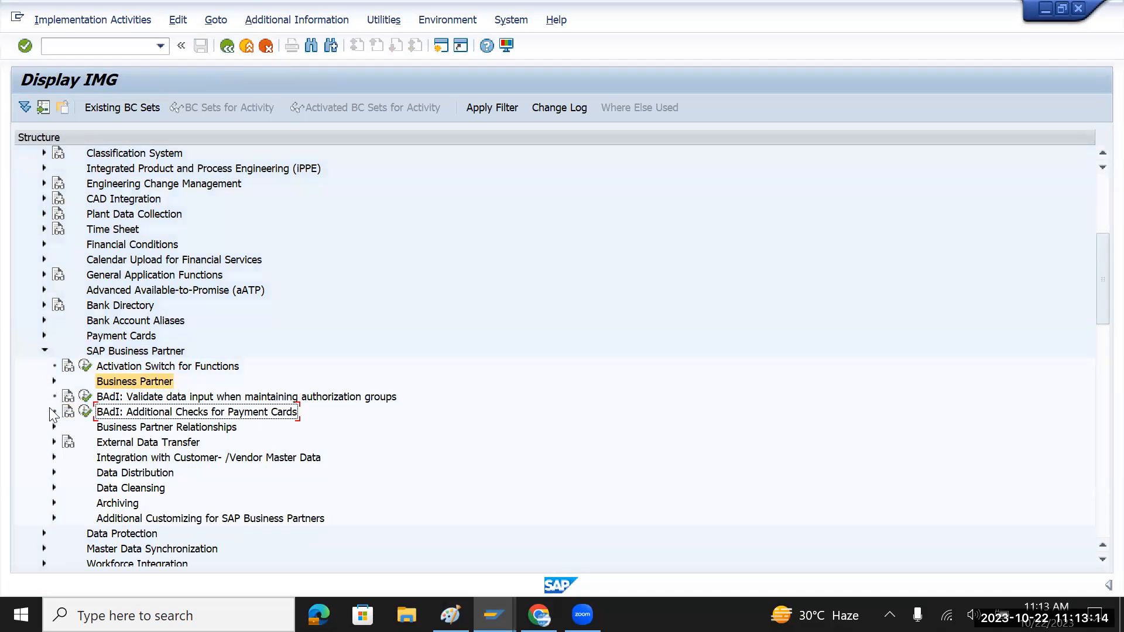
scroll(140, 467, "down", 2)
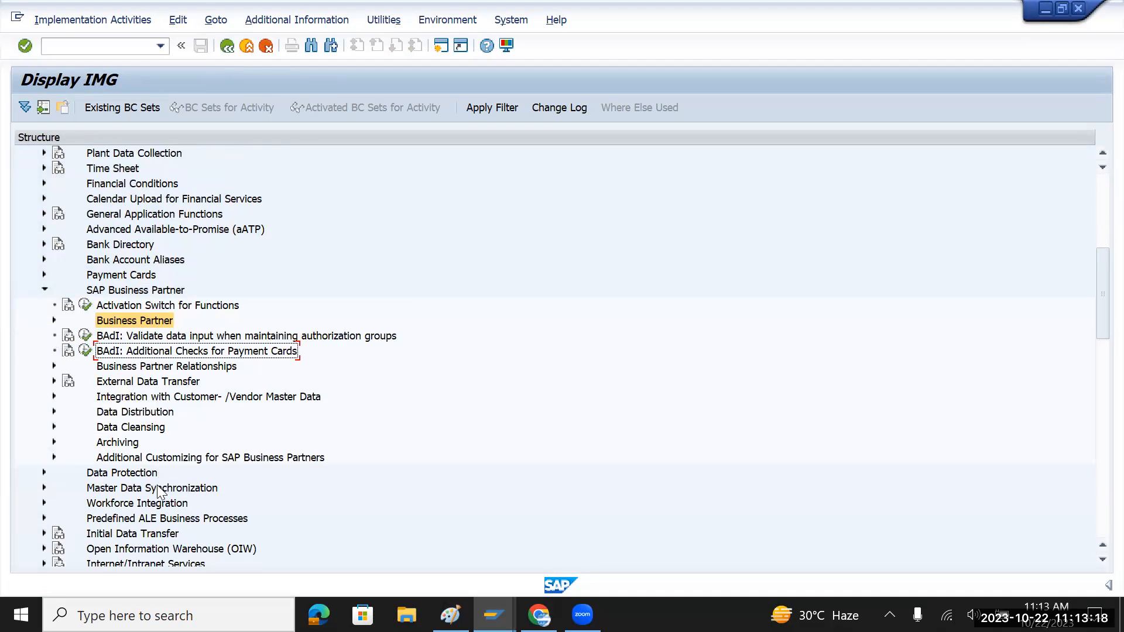
left_click(158, 486)
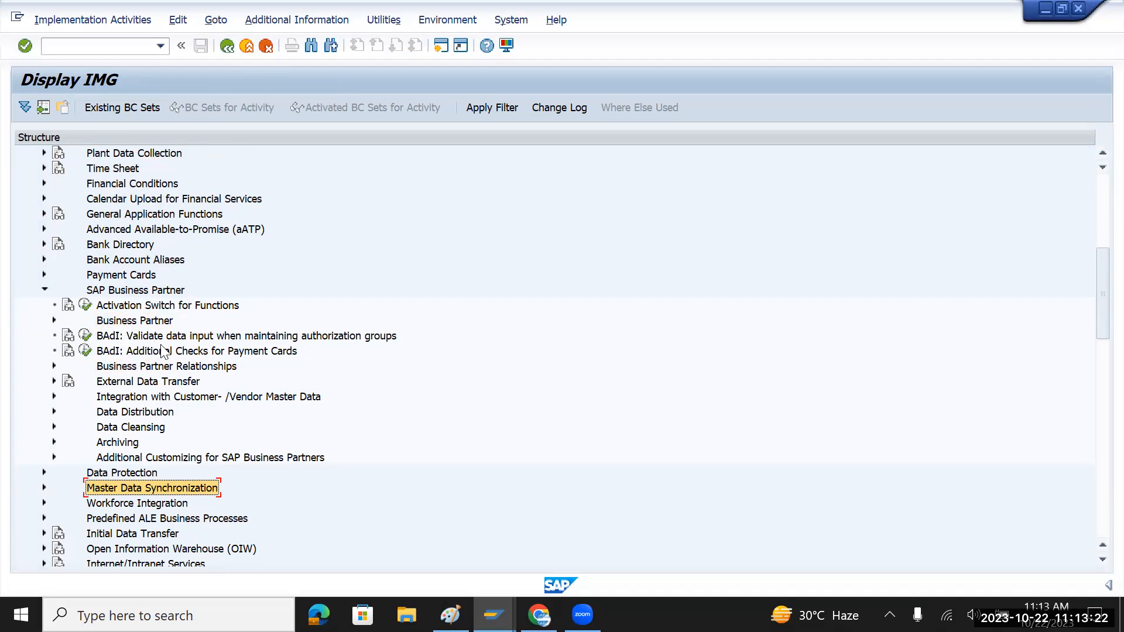
scroll(162, 350, "up", 5)
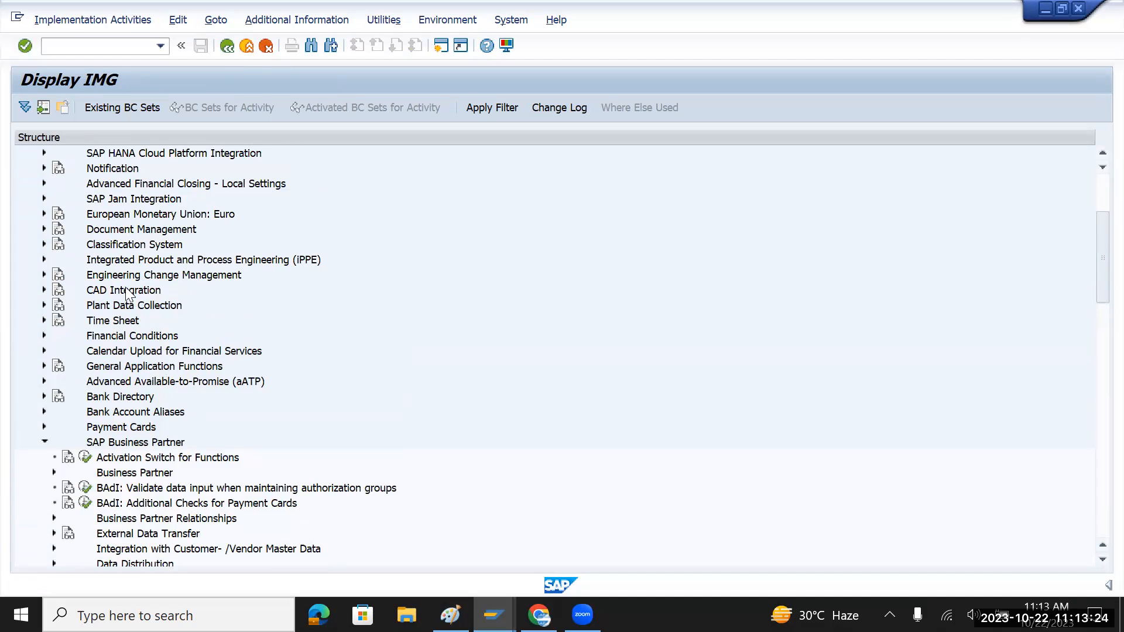
scroll(130, 294, "up", 2)
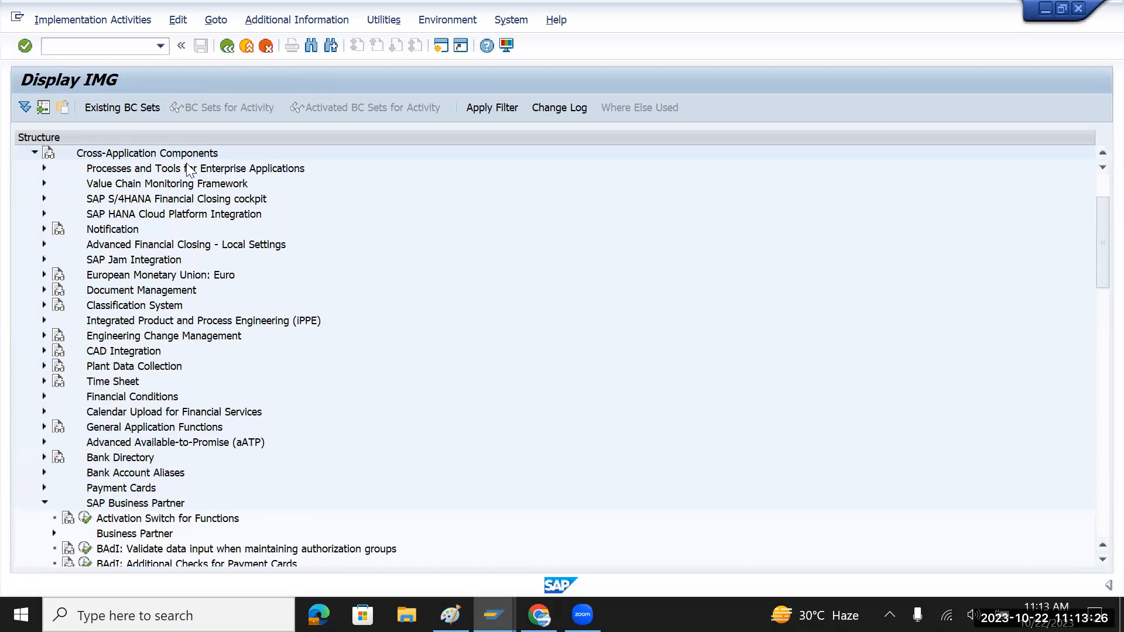
left_click(114, 156)
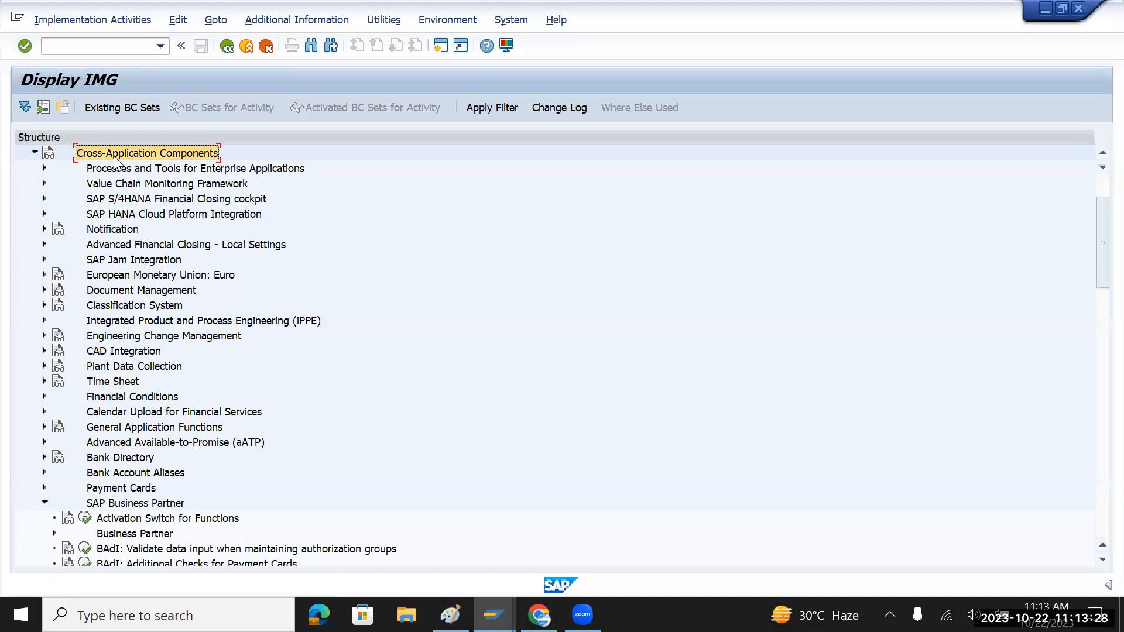
scroll(193, 310, "down", 3)
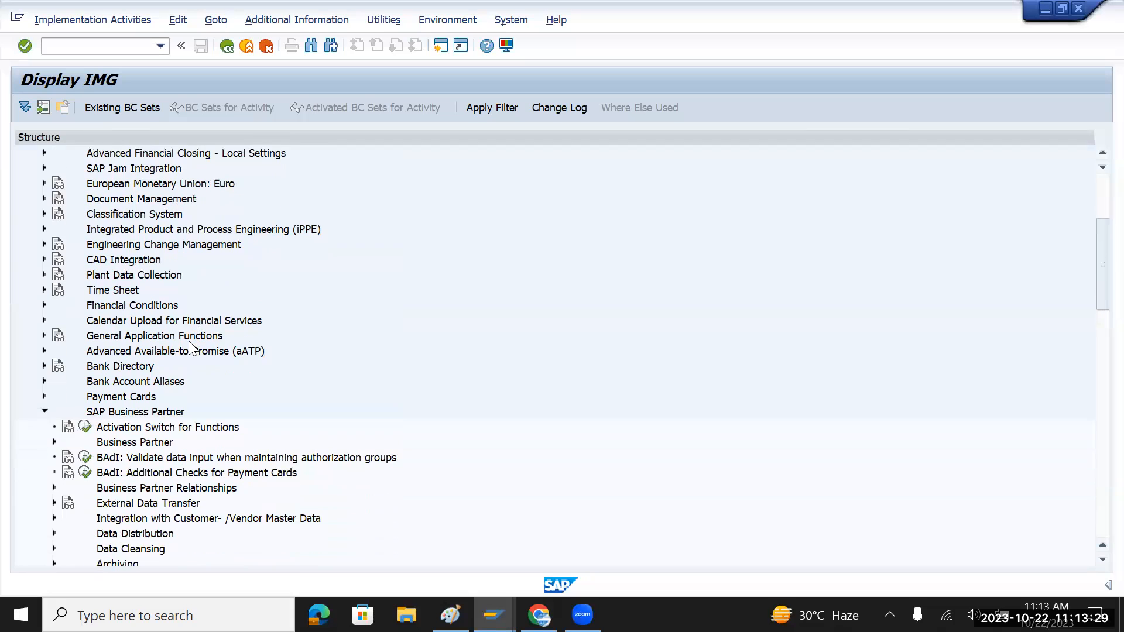
left_click(152, 412)
scroll(150, 410, "down", 5)
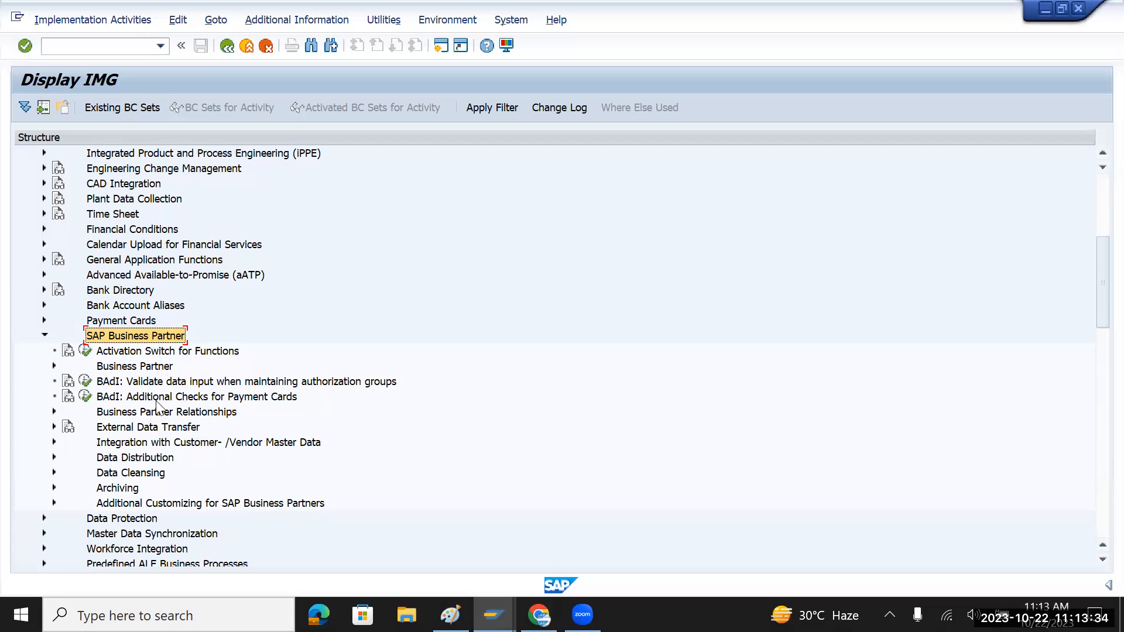
- Collapse SAP Business Partner and expand Master Data Synchronization under Cross-Application Components
left_click(43, 336)
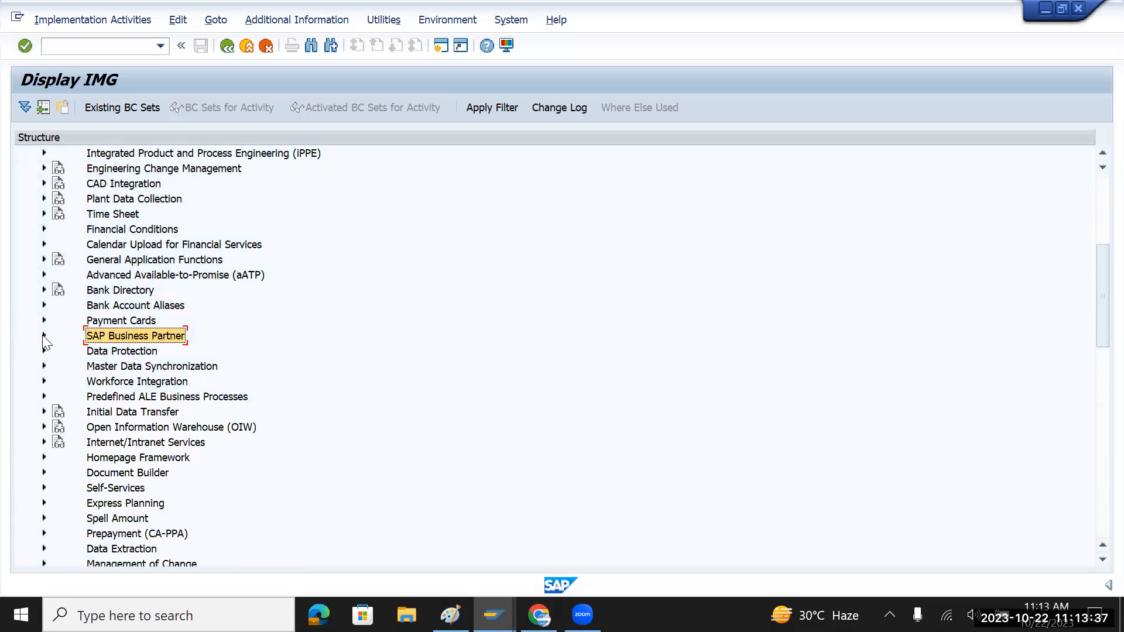
left_click(151, 369)
left_click(44, 365)
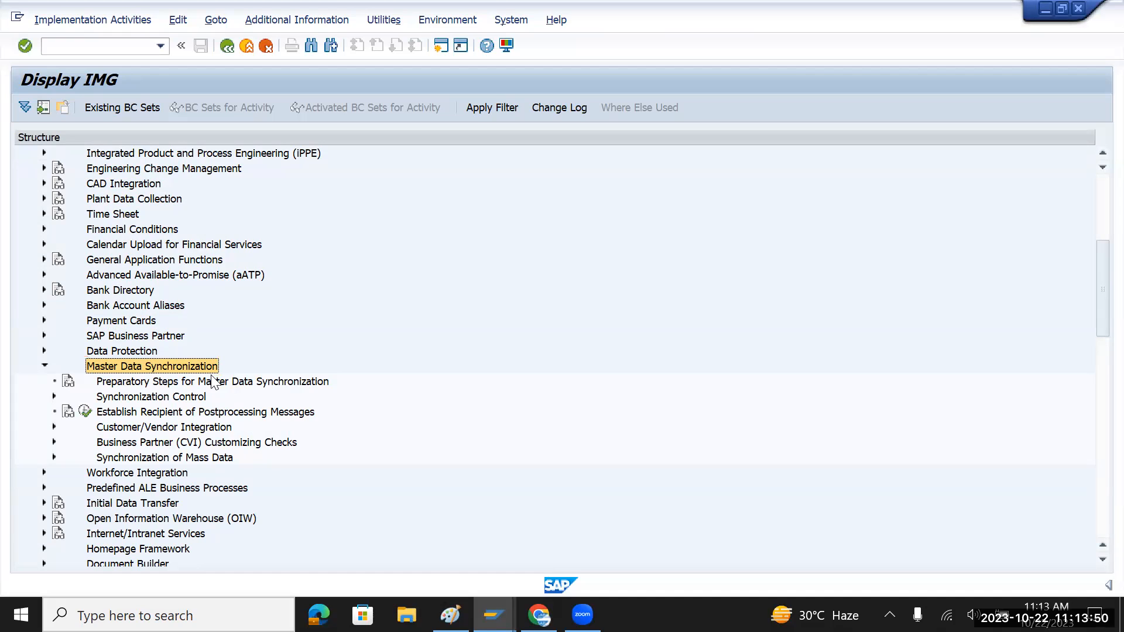
- Switch to the Paint notes and examine the domestic and international account groups TMDC and TMIC
key("alt+Tab")
key("alt+Tab")
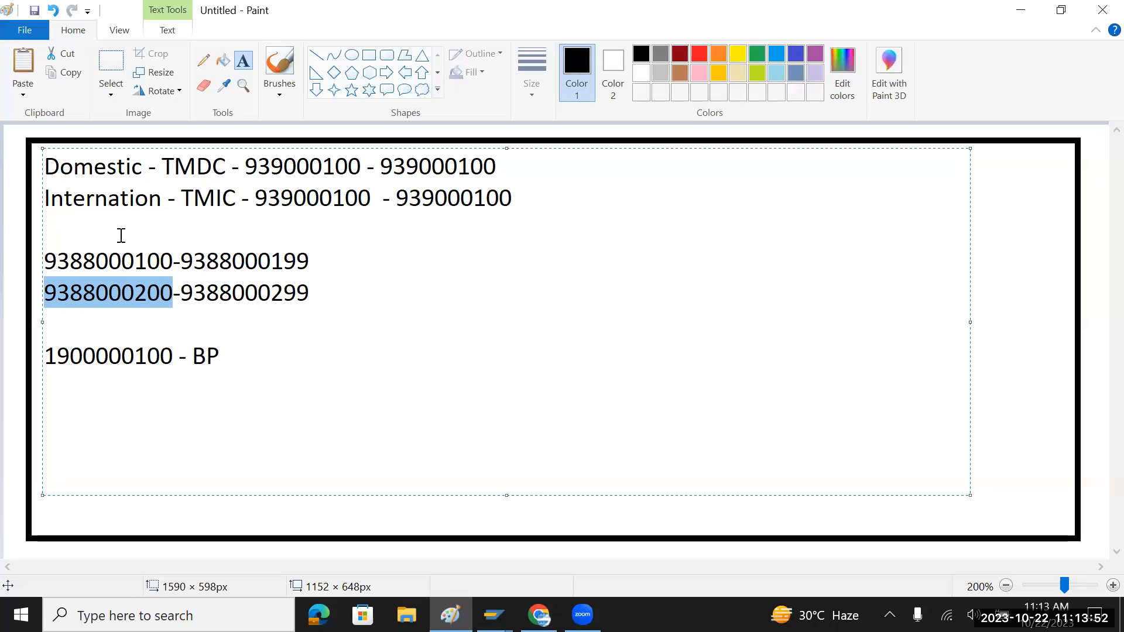
left_click_drag(164, 167, 226, 173)
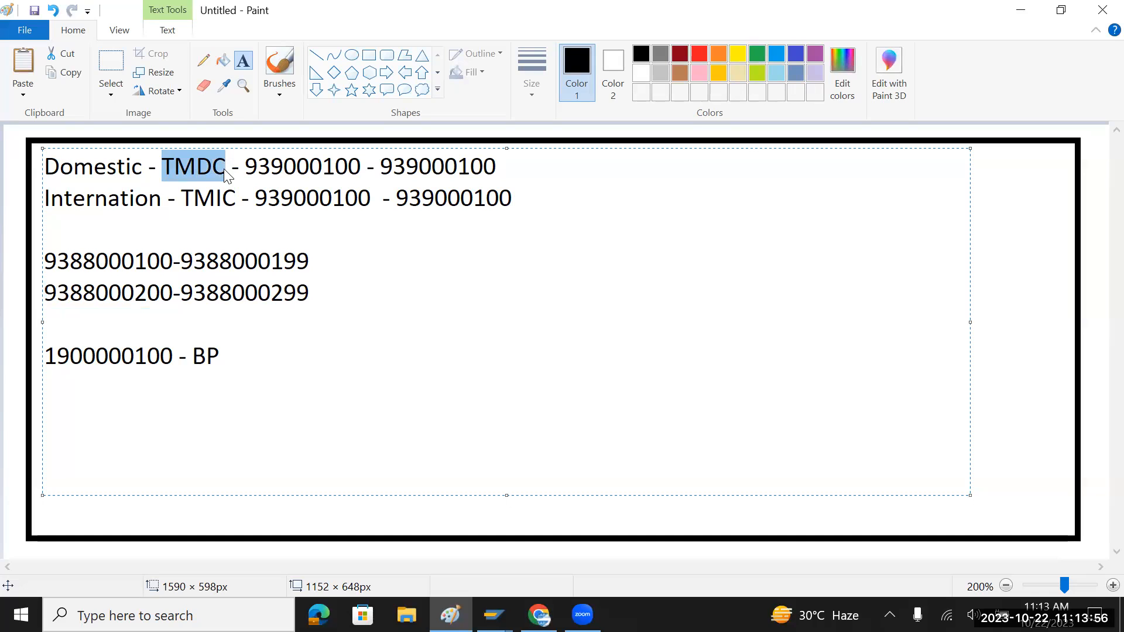
double_click(209, 202)
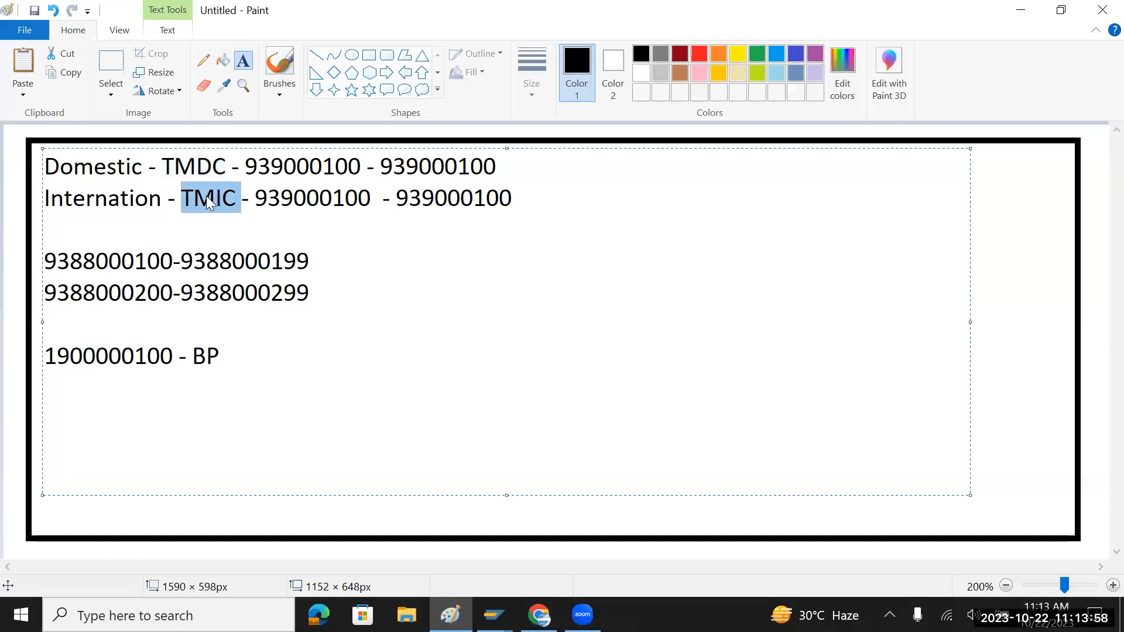
left_click(197, 167)
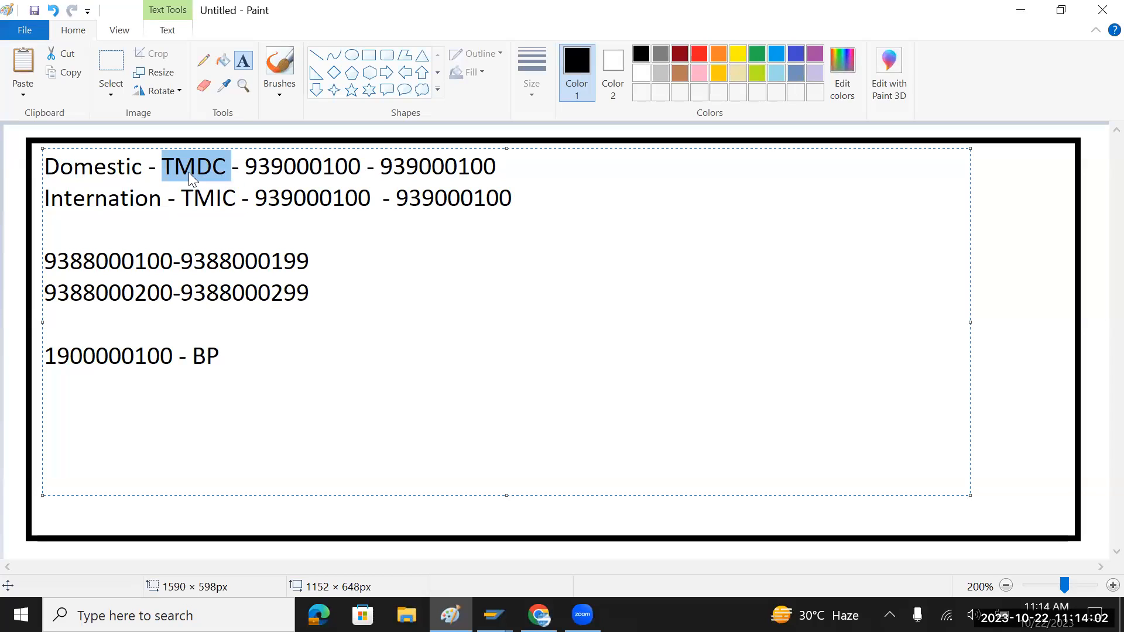
double_click(210, 202)
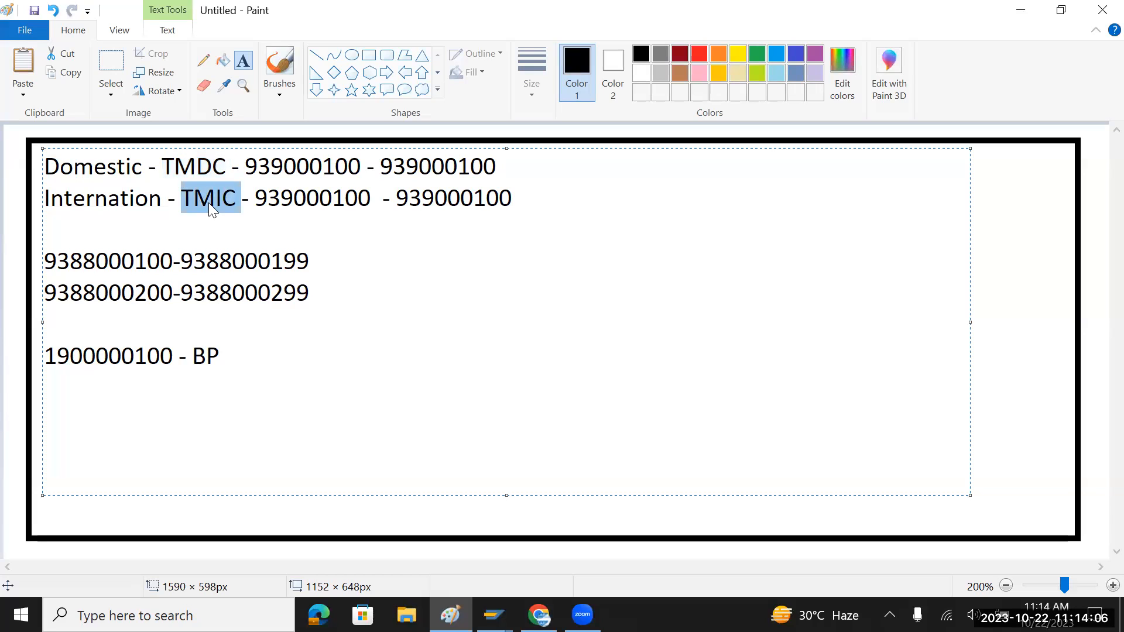
double_click(199, 166)
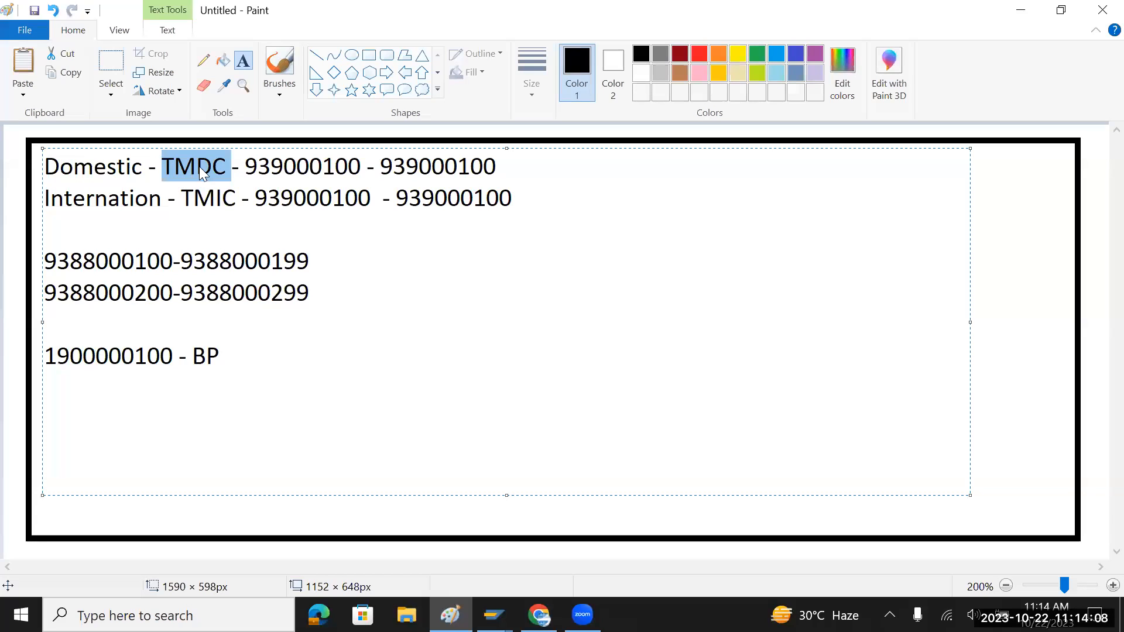
double_click(206, 199)
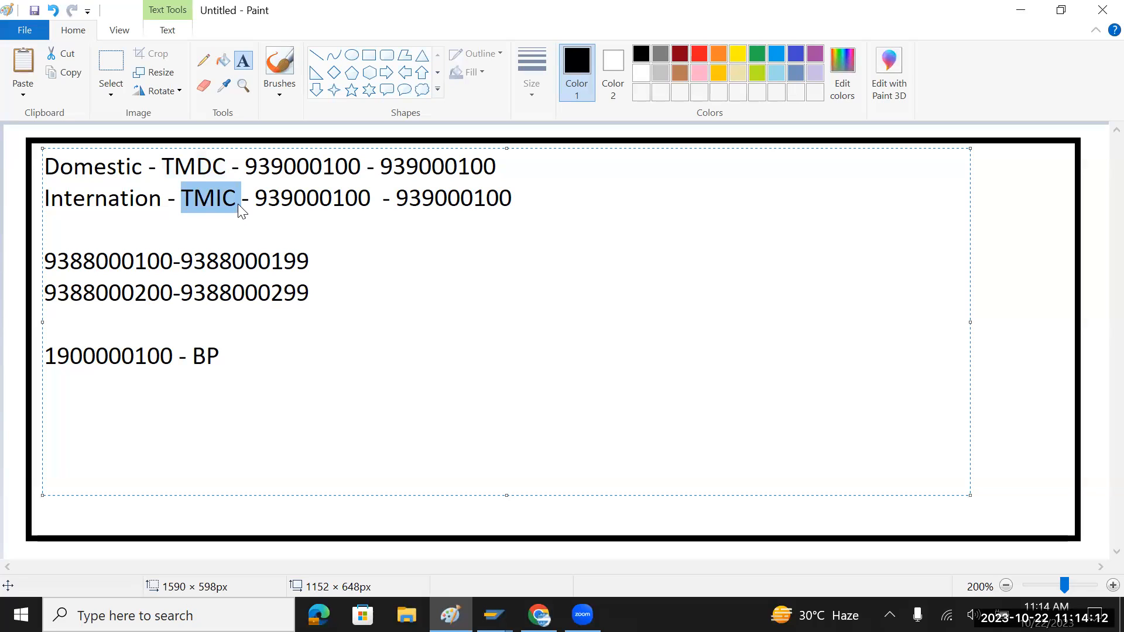
- Insert blank lines below the Internation line in the notes and add a new line reading "BP -"
left_click(174, 235)
key("Return")
key("Return")
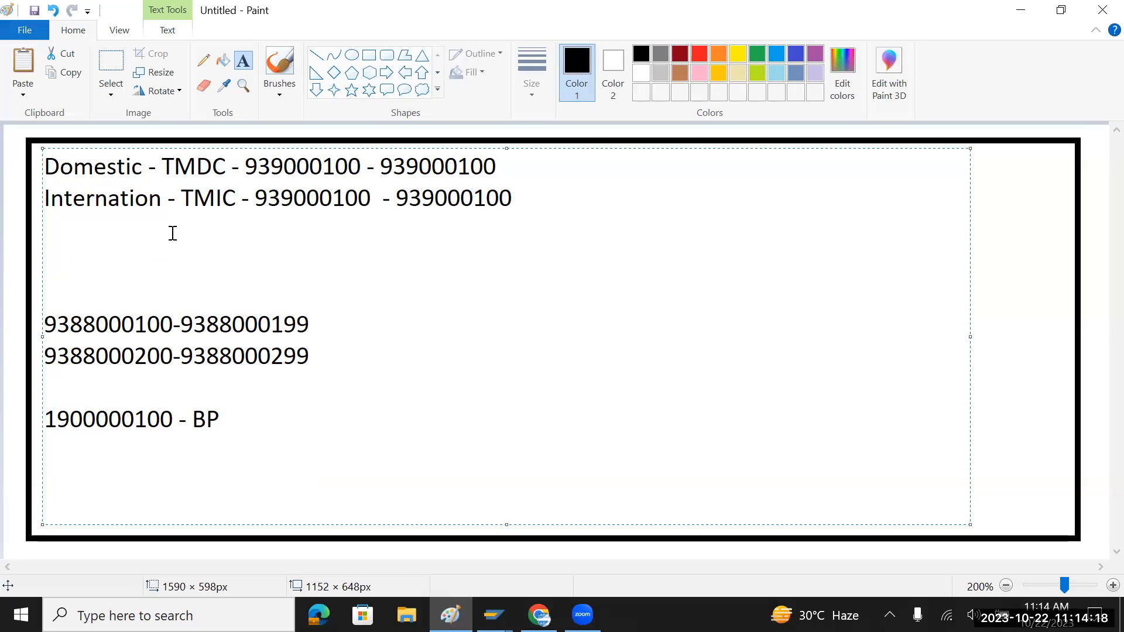
key("Up")
type("BP -")
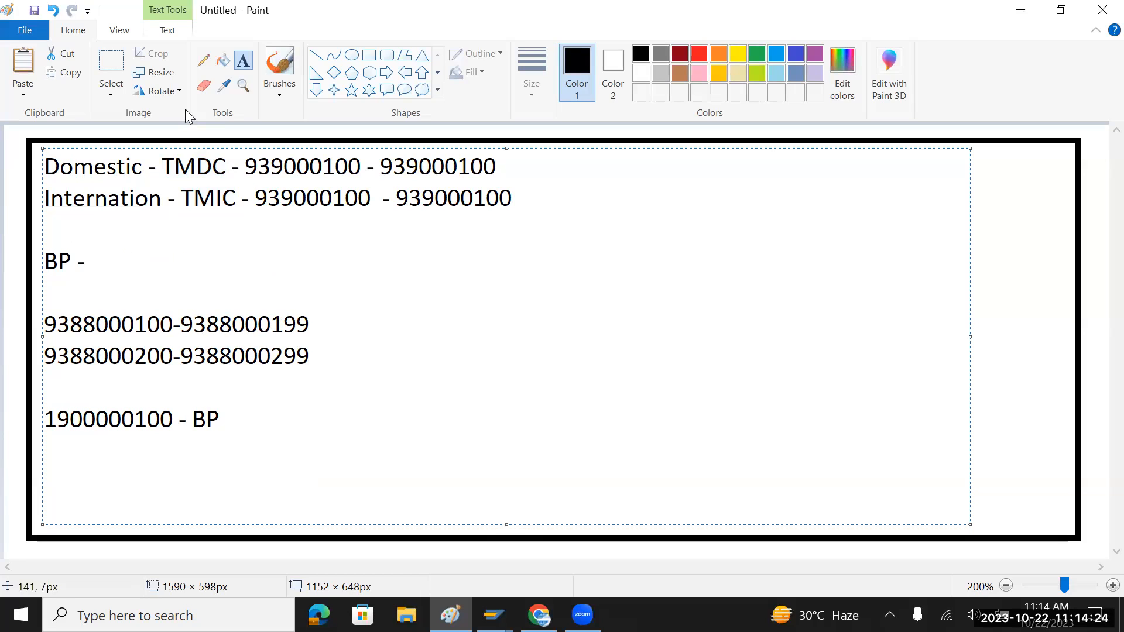
- Copy the group codes TMDC and TMIC into the BP line so it reads "BP - TMDC /TMIC"
double_click(199, 168)
key("ctrl+c")
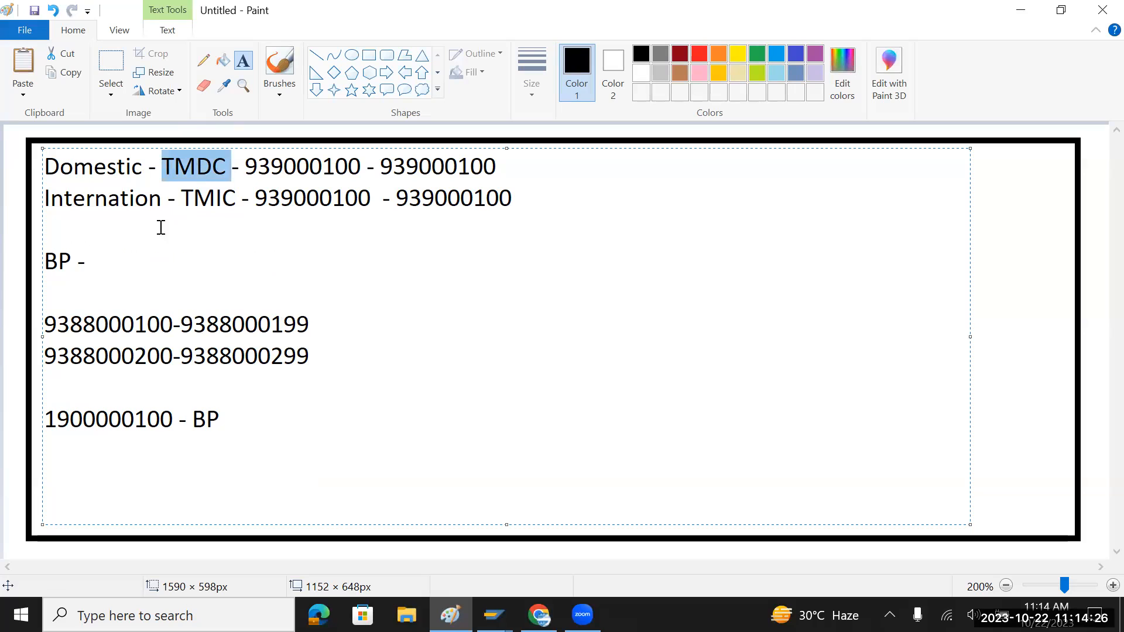
left_click(144, 247)
key("ctrl+v")
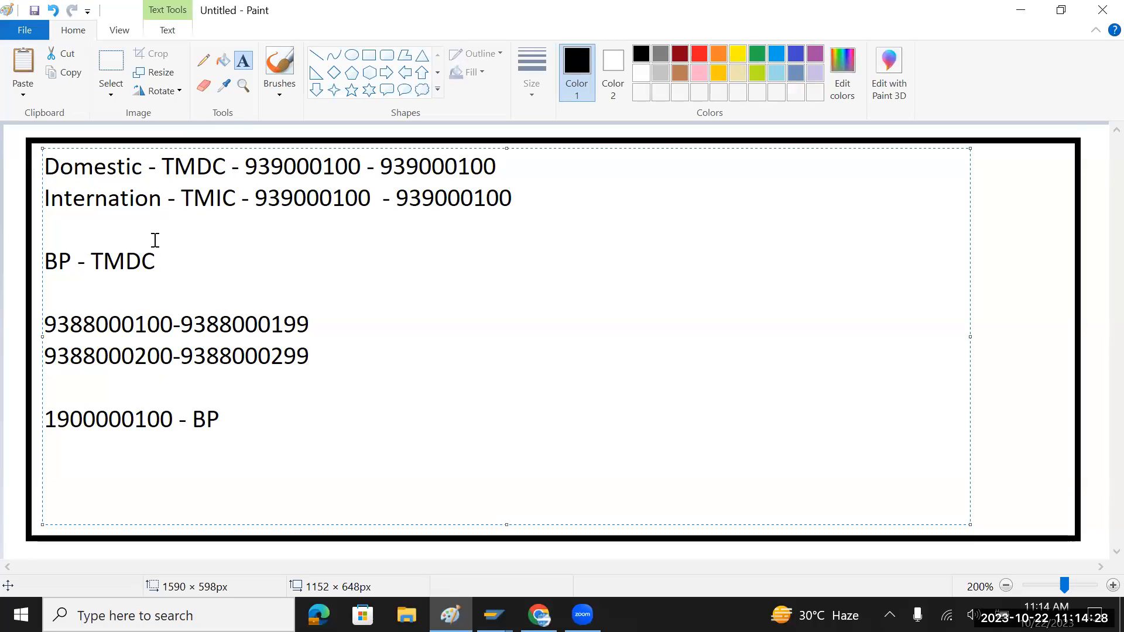
double_click(202, 196)
key("ctrl+c")
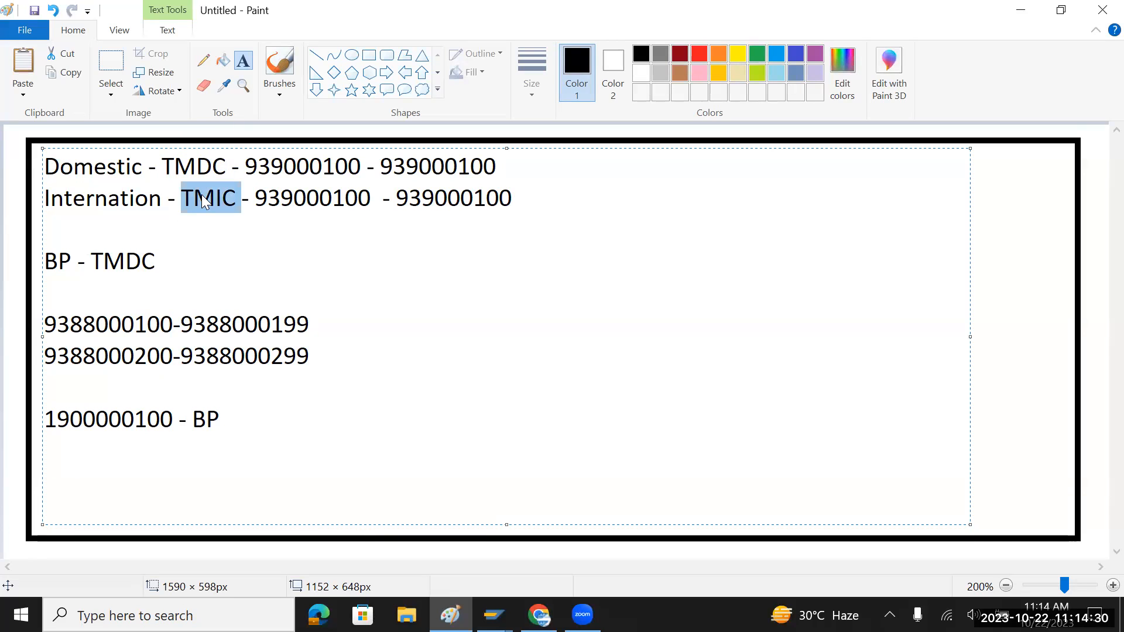
left_click(196, 256)
type("/")
key("ctrl+v")
- Compare the Domestic and Internation account group lines with the BP grouping line in the notes
left_click_drag(45, 166, 556, 188)
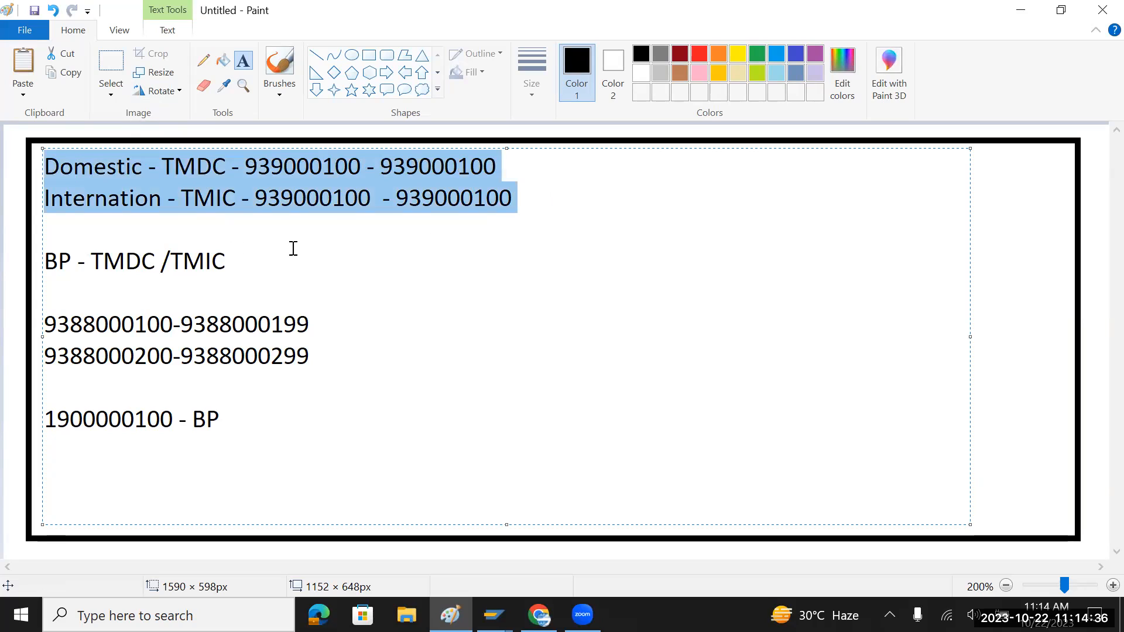
left_click_drag(235, 253, 36, 258)
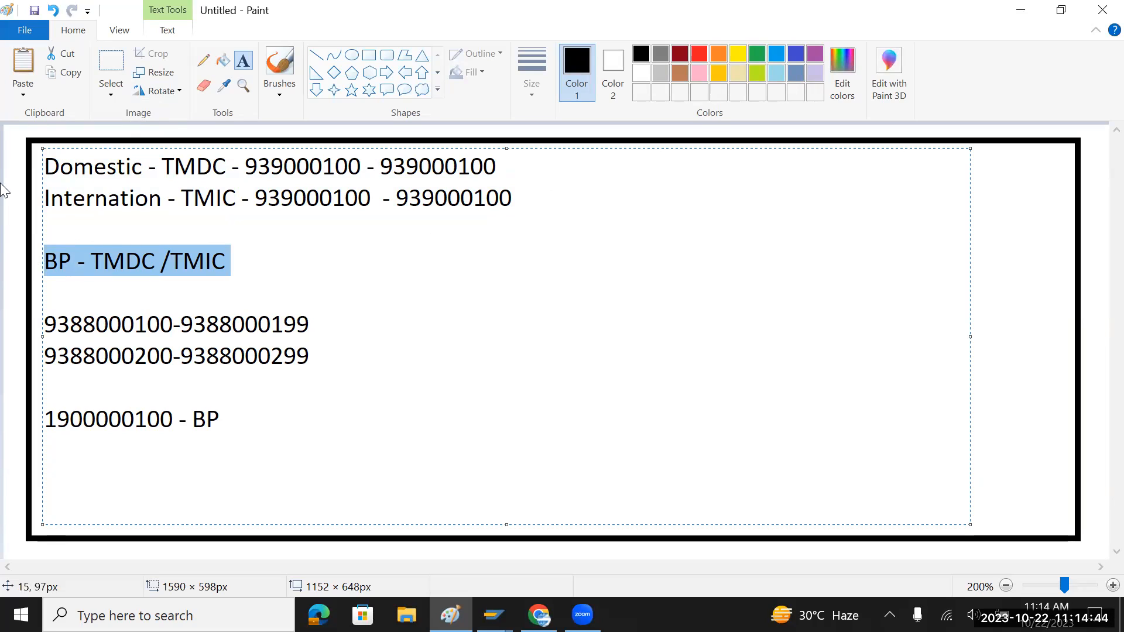
double_click(216, 172)
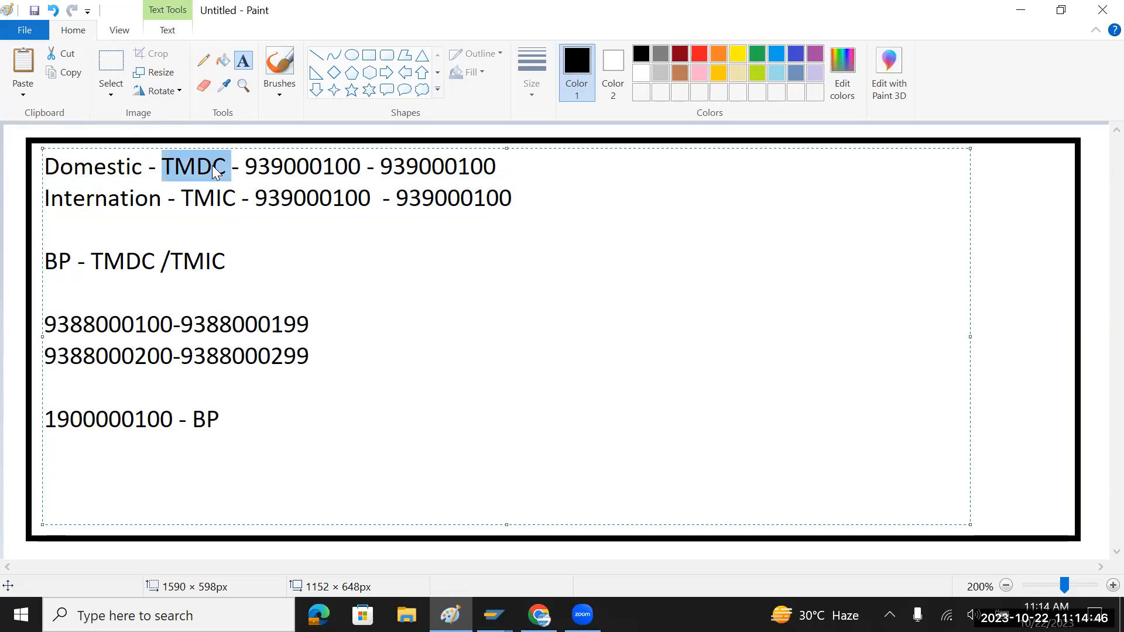
- Match the account group codes TMDC and TMIC with the same codes in the BP line of the notes
double_click(129, 264)
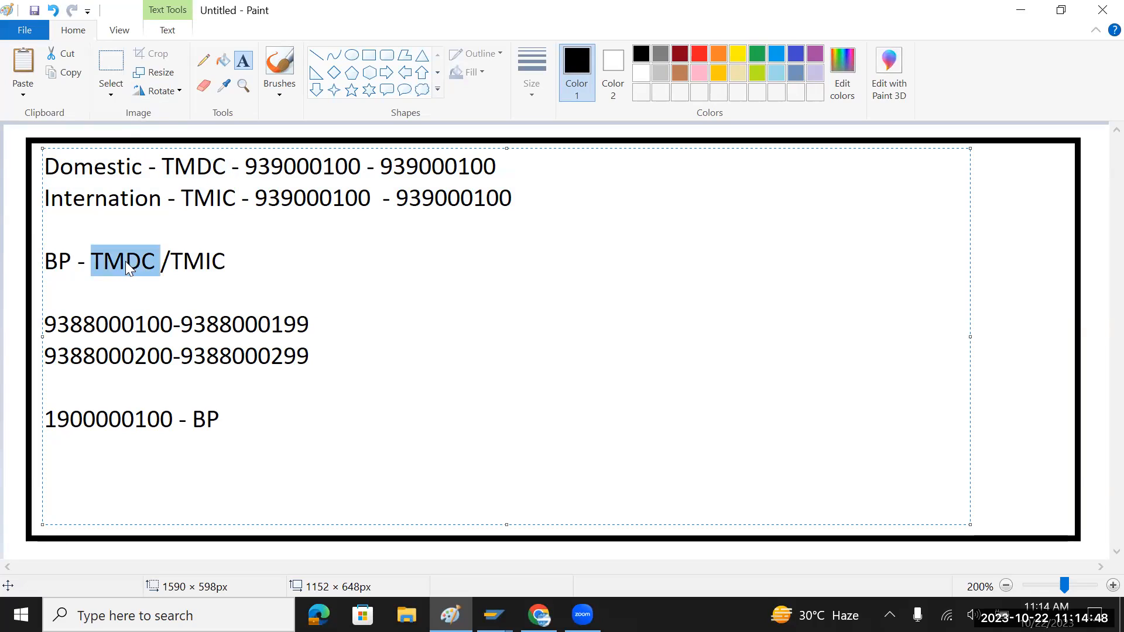
double_click(217, 198)
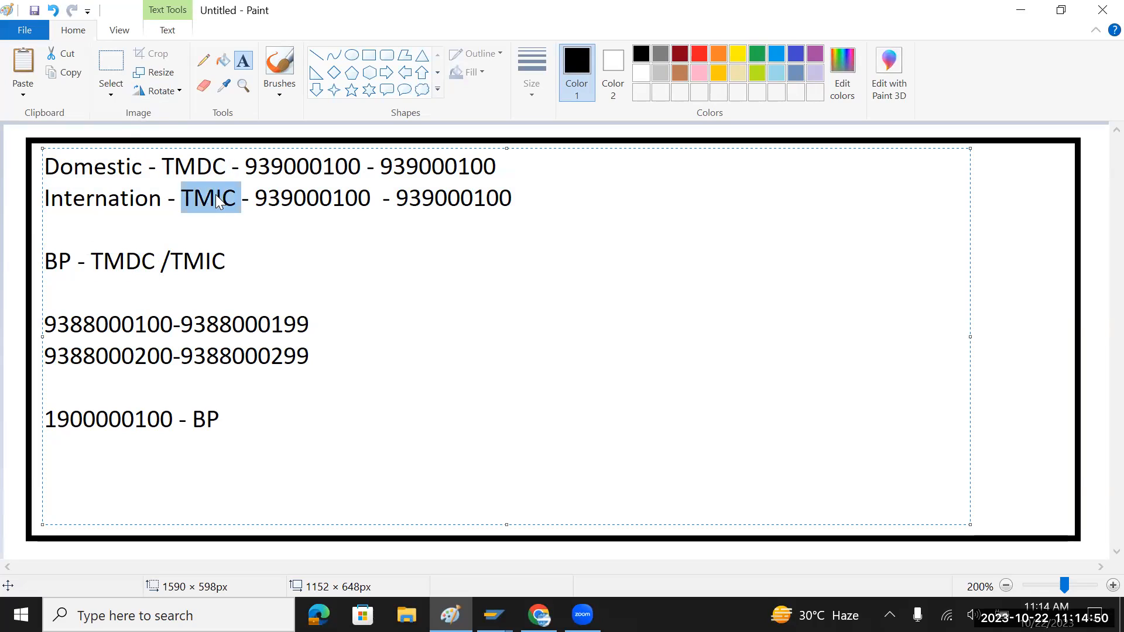
double_click(195, 262)
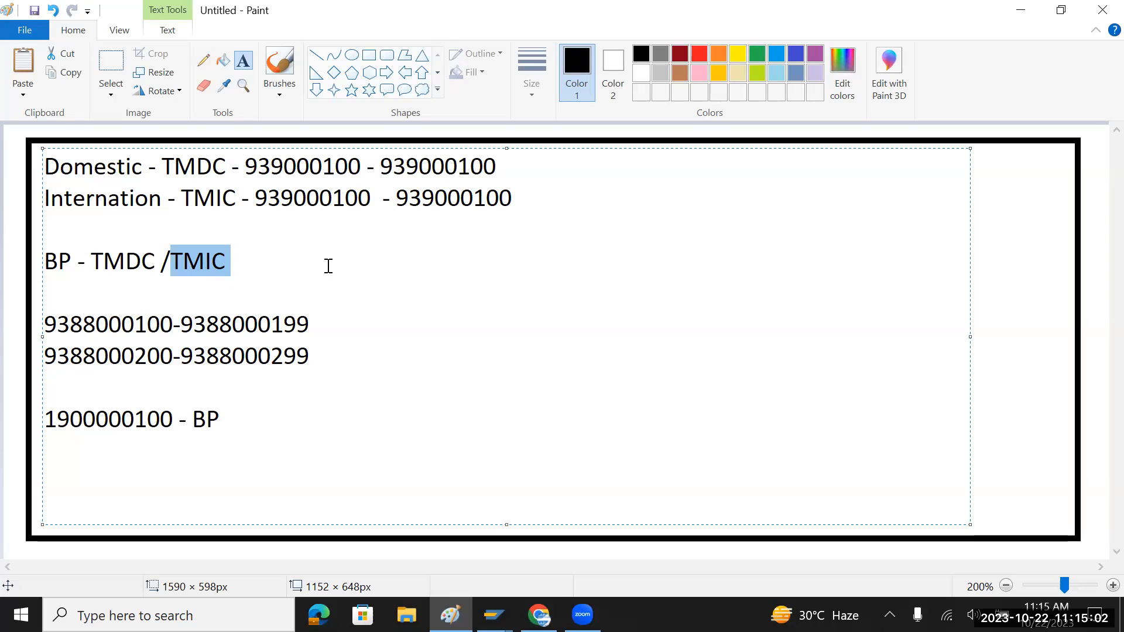
- Switch to SAP and expand Business Partner Settings under Customer/Vendor Integration in the Master Data Synchronization node
key("alt+Tab")
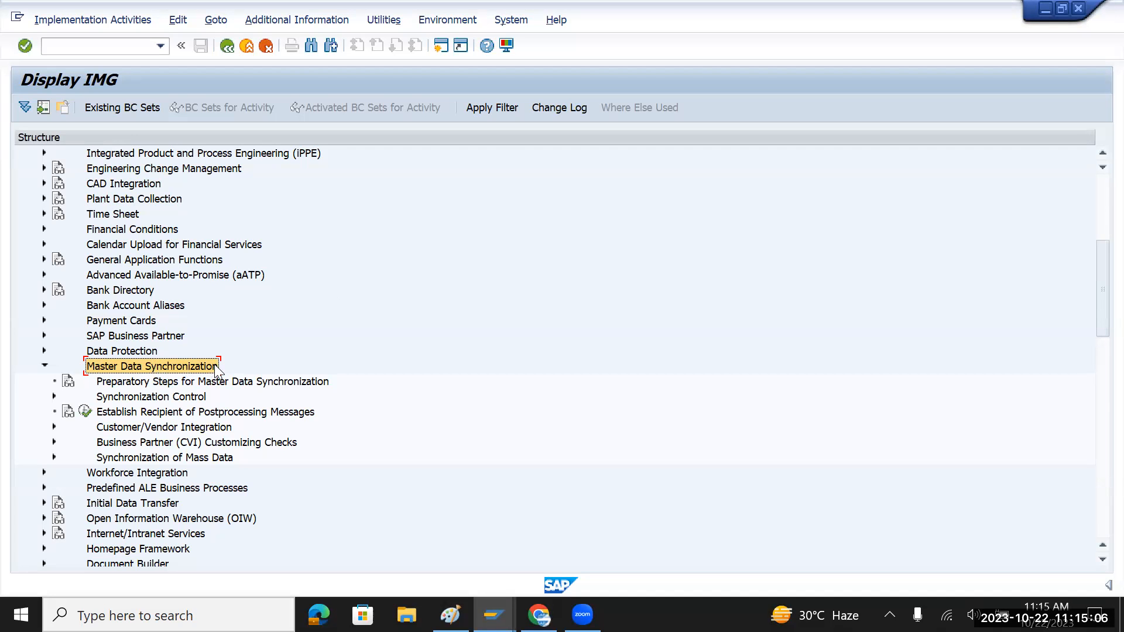
left_click(140, 432)
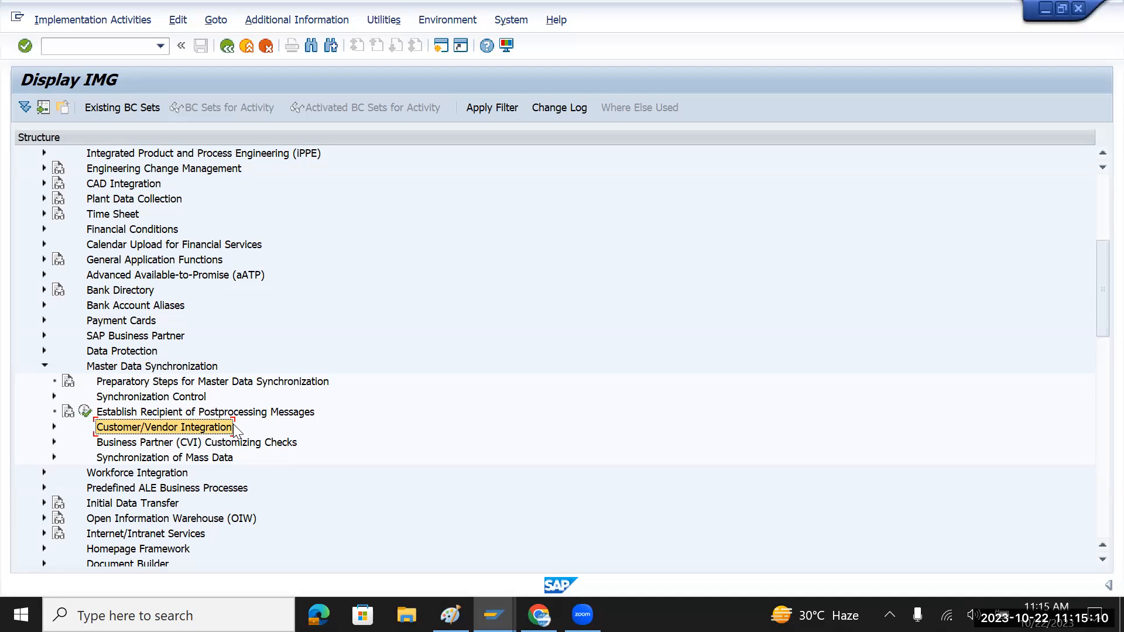
scroll(183, 414, "down", 1)
left_click(54, 396)
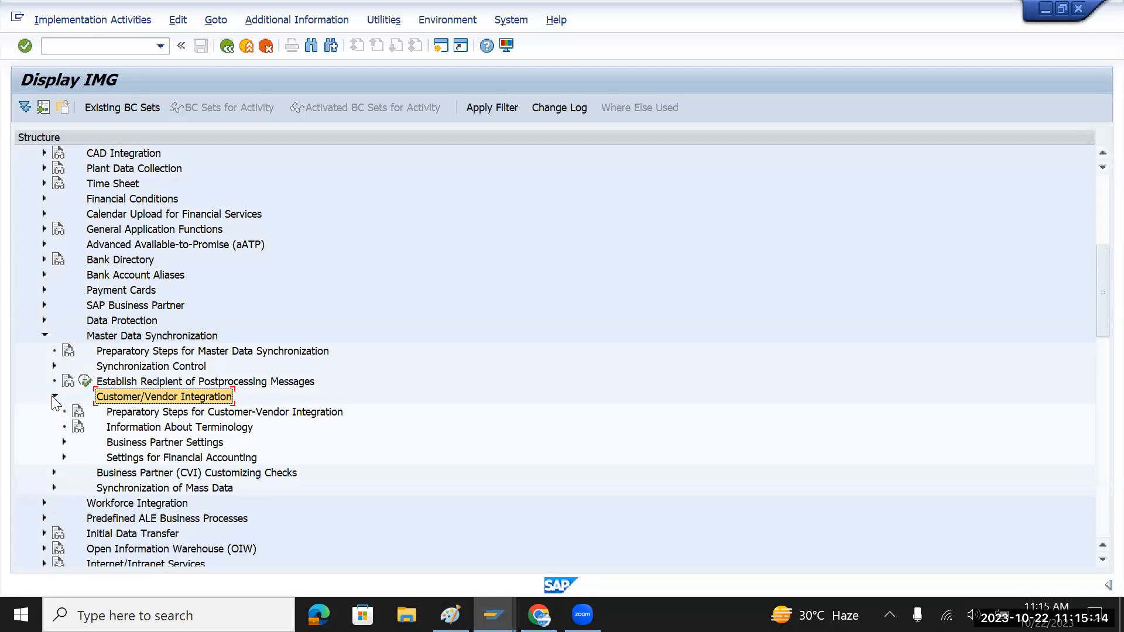
scroll(54, 401, "down", 2)
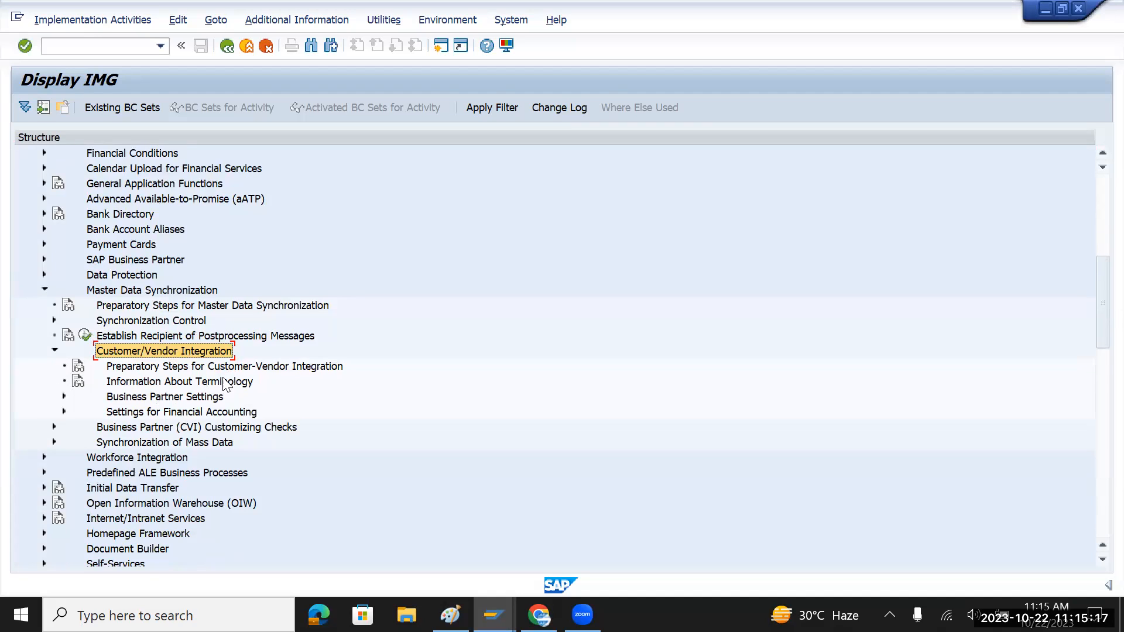
left_click(198, 399)
scroll(213, 399, "down", 1)
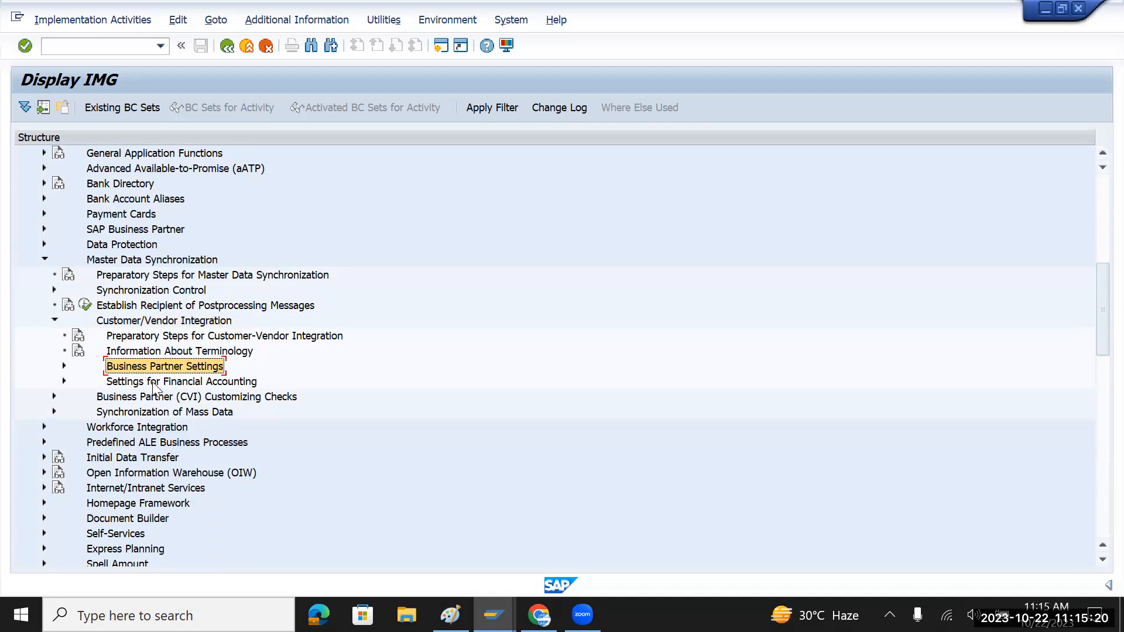
left_click(64, 367)
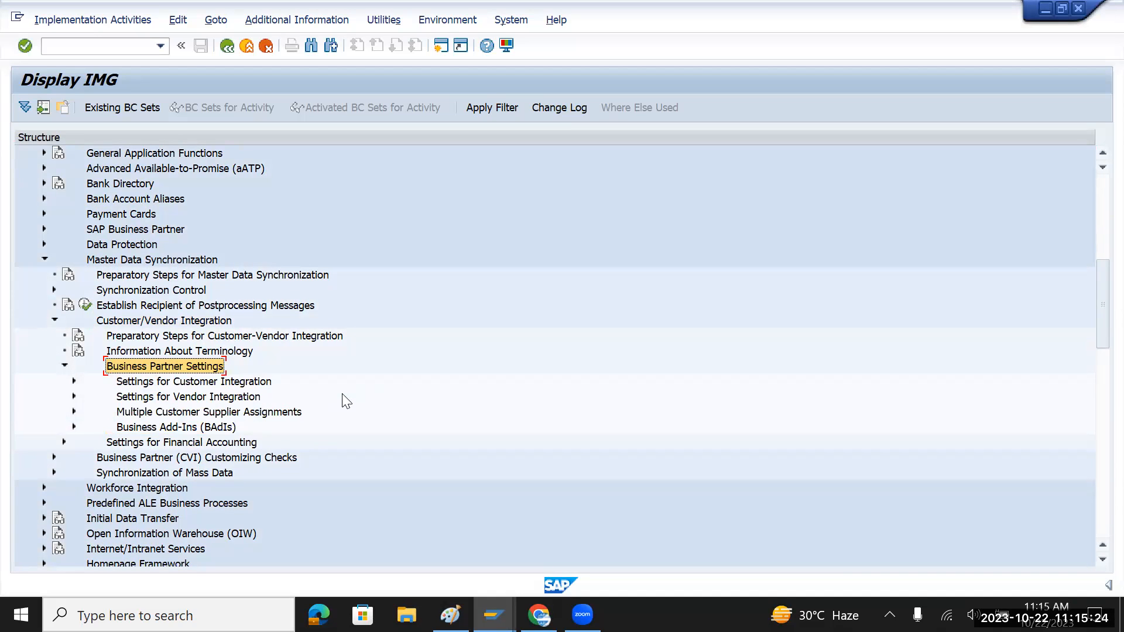
- Expand Settings for Customer Integration down to Assign Keys within Field Assignment for Customer Integration
left_click(178, 385)
left_click(201, 397)
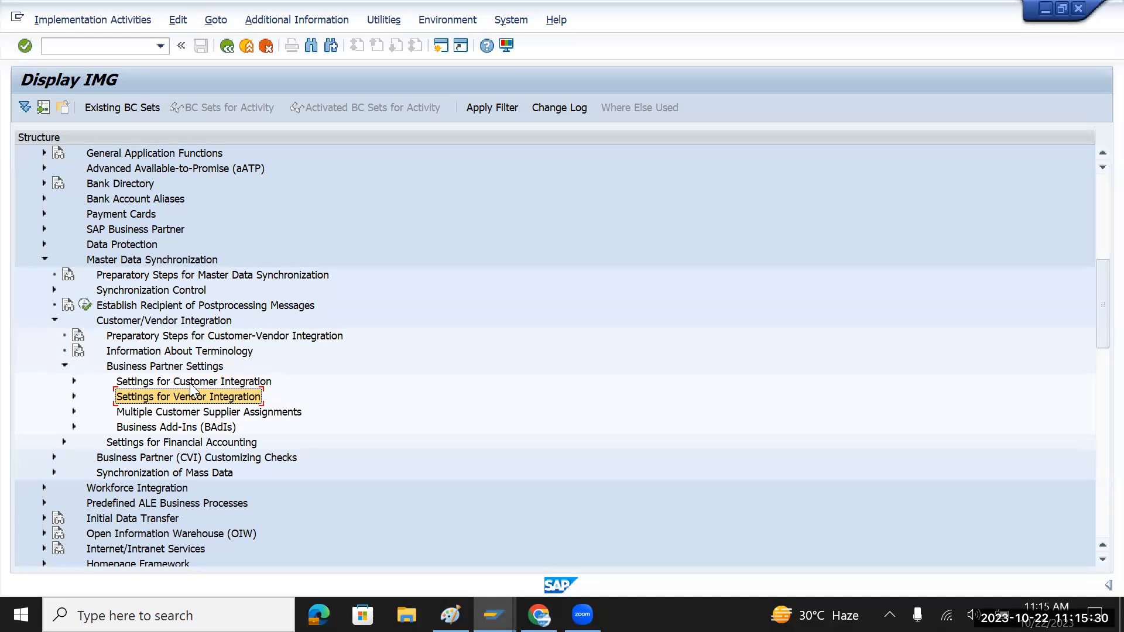
left_click(191, 385)
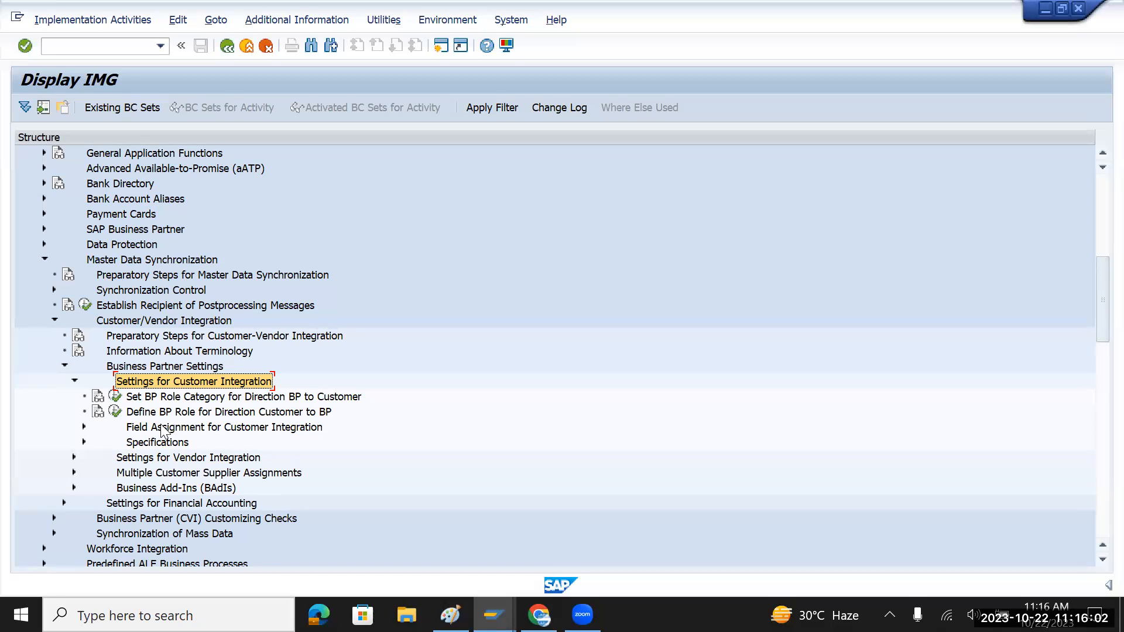
left_click(83, 427)
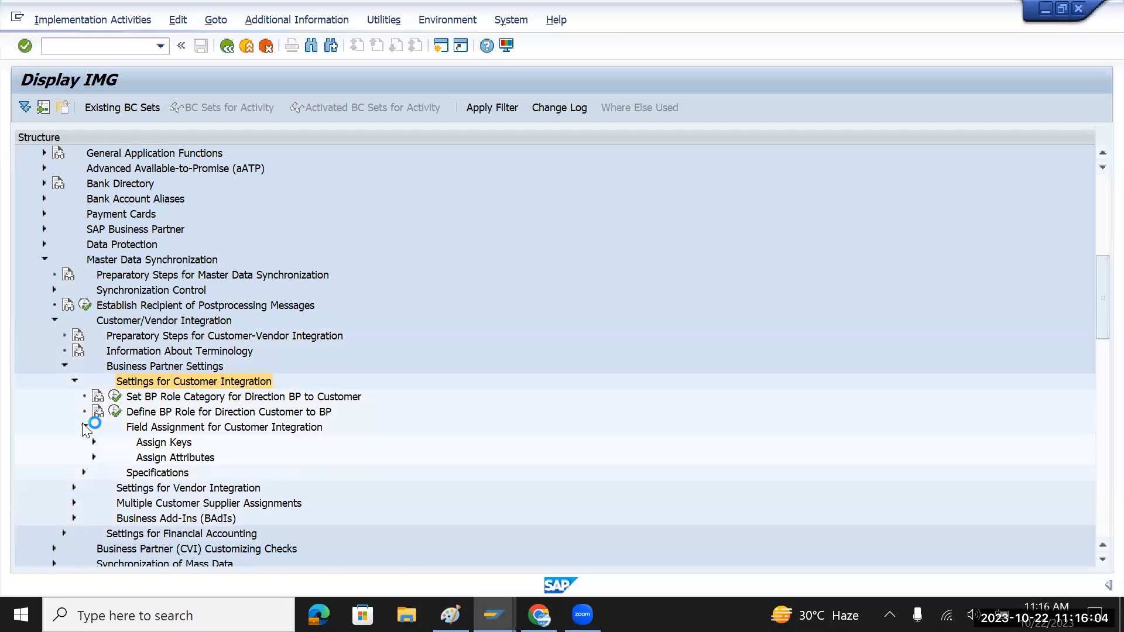
left_click(168, 444)
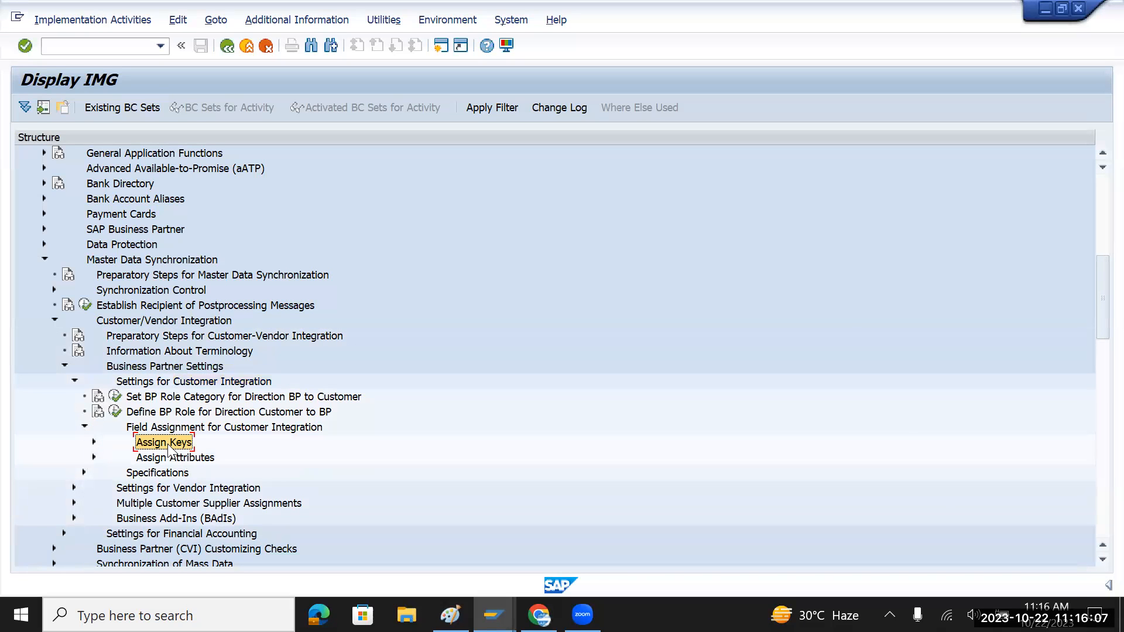
left_click(94, 442)
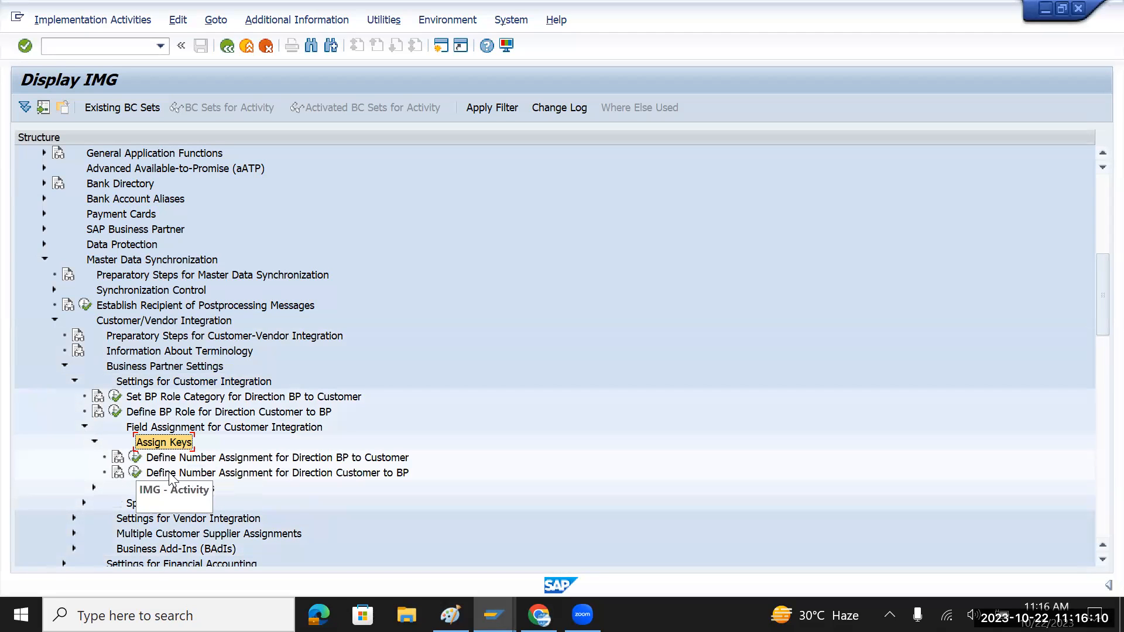
- Compare the number assignment activities for Direction BP to Customer and Direction Customer to BP
left_click(210, 458)
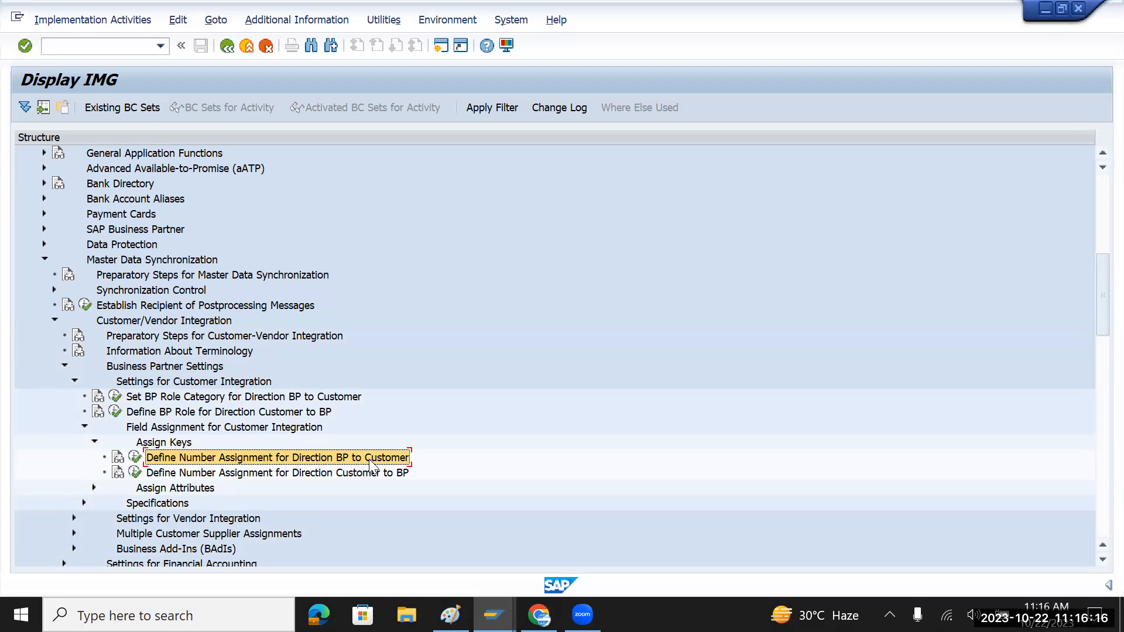
left_click(225, 474)
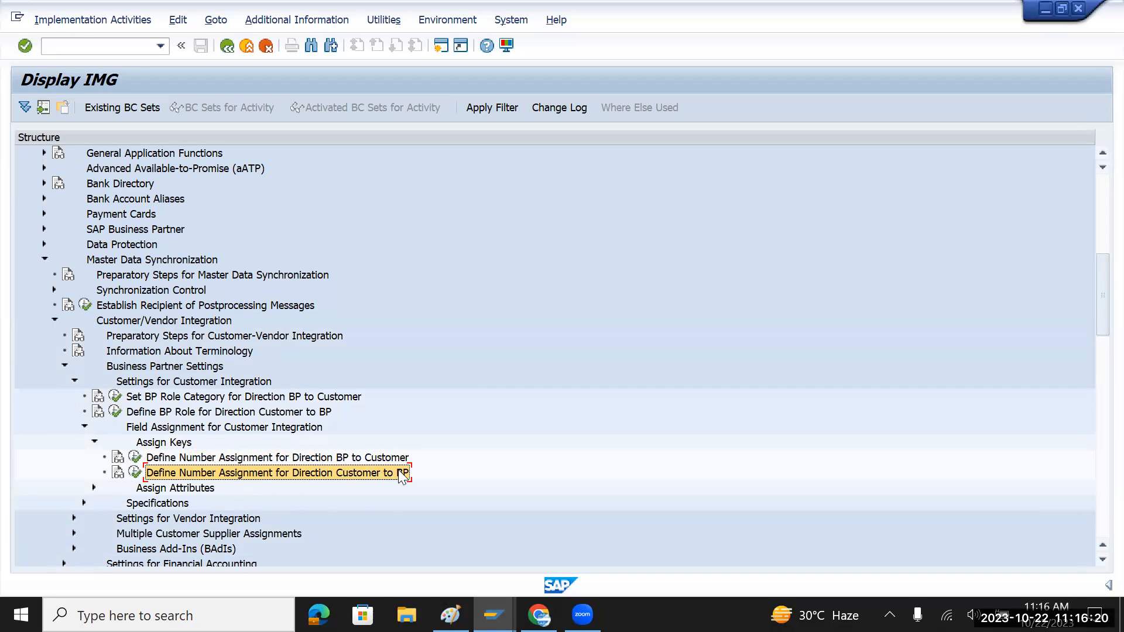
left_click(303, 459)
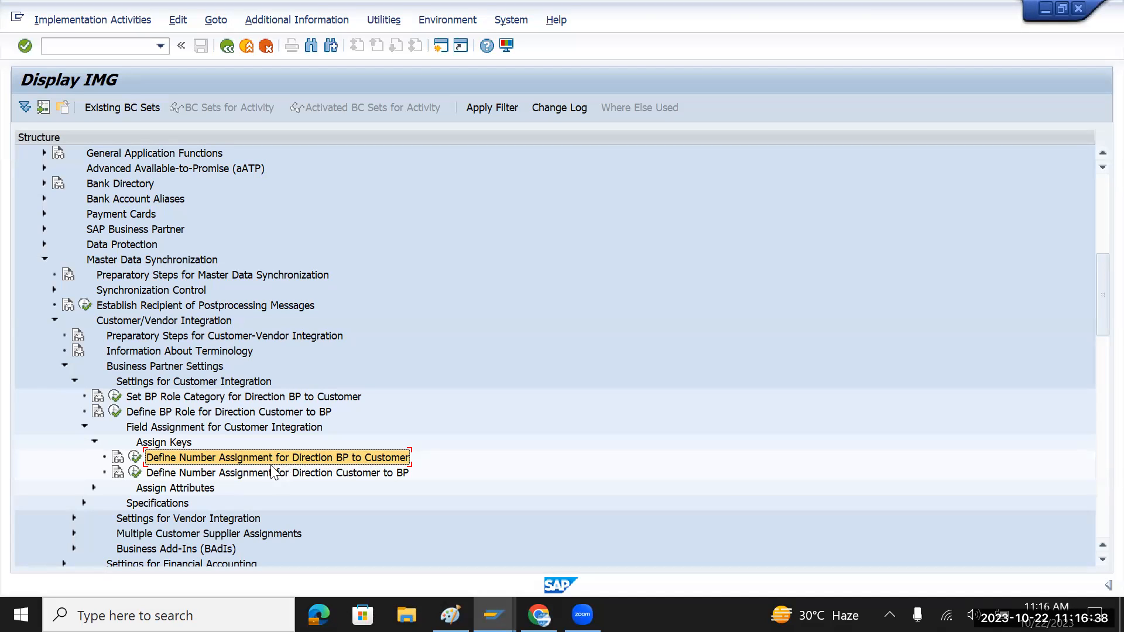
left_click(315, 474)
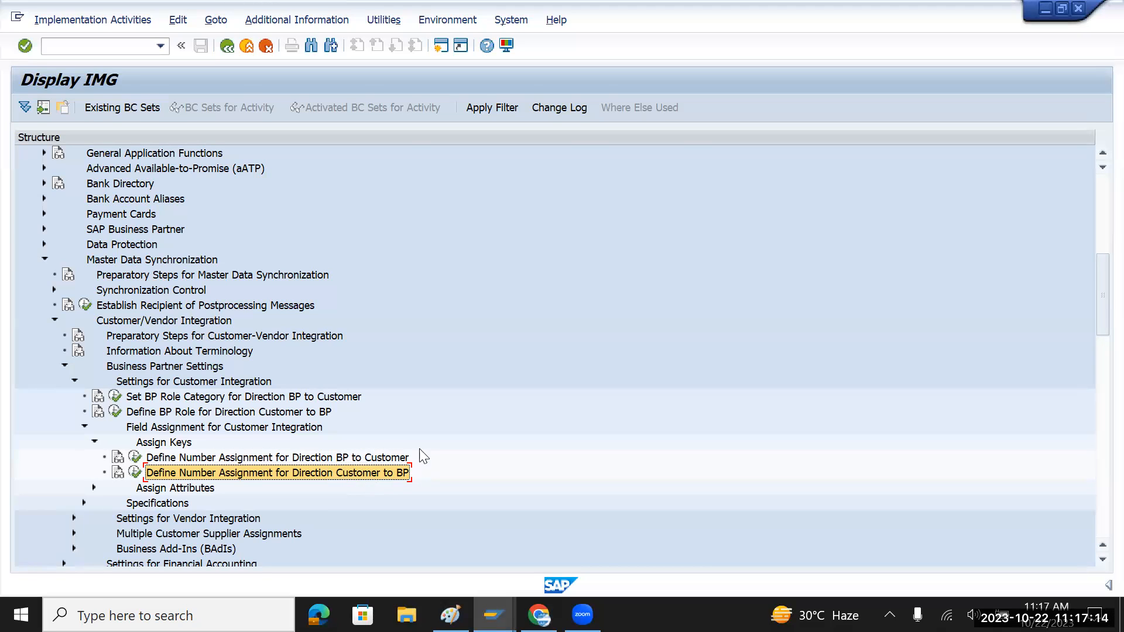
left_click(316, 460)
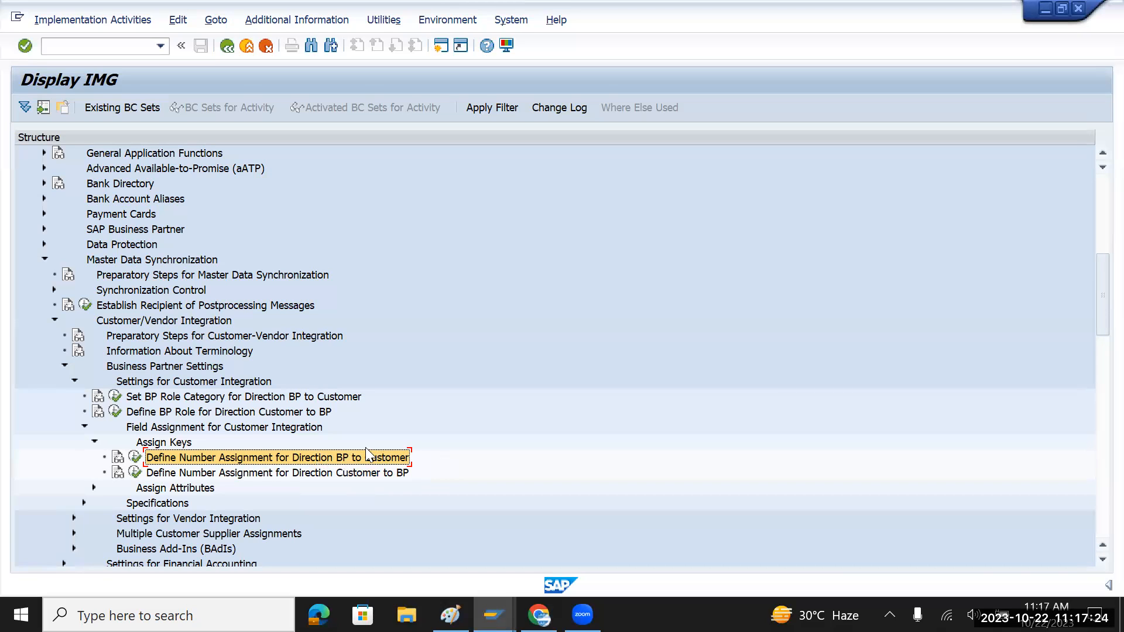
left_click(134, 457)
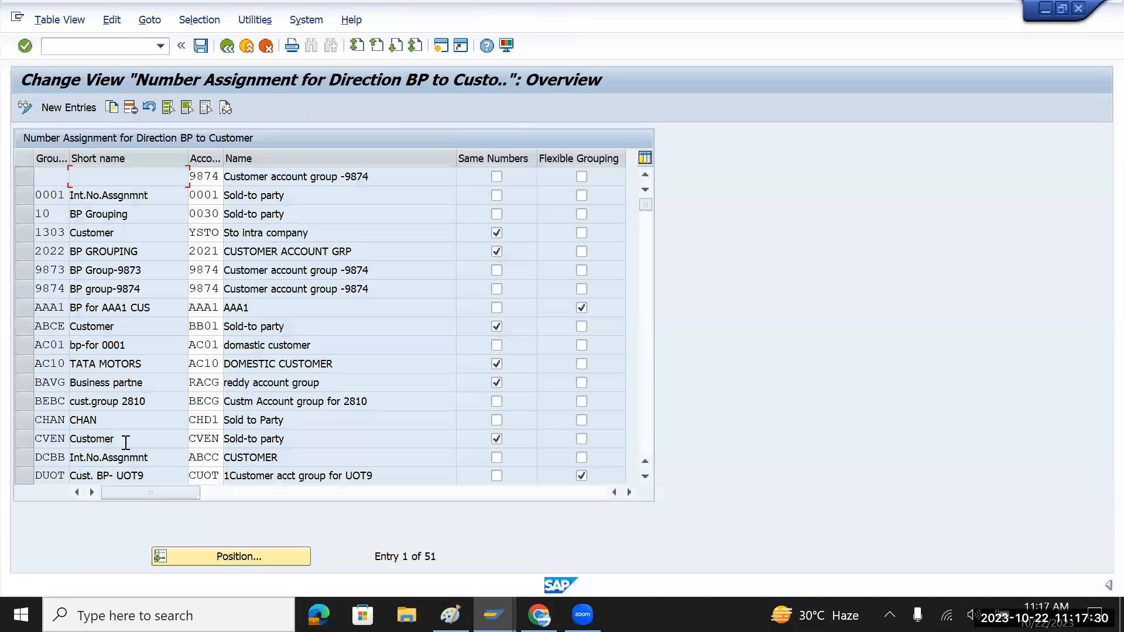
left_click(228, 554)
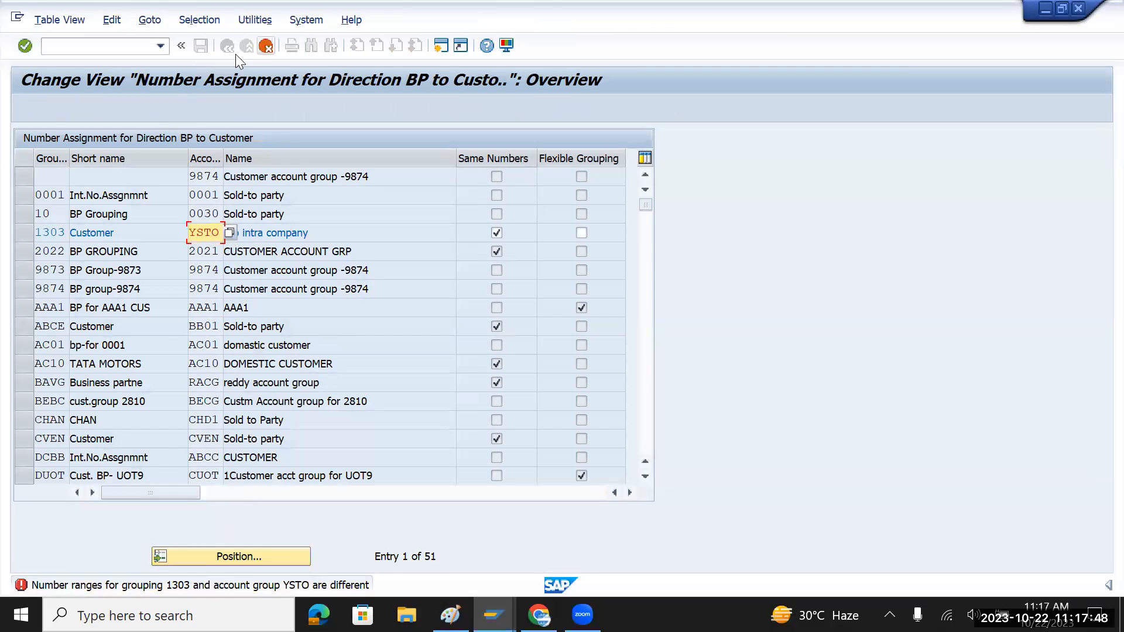
key("F12")
- Start new entries in the BP to Customer number assignments, clearing grouping 1303's account group YSTO and its Same Numbers option
left_click(135, 457)
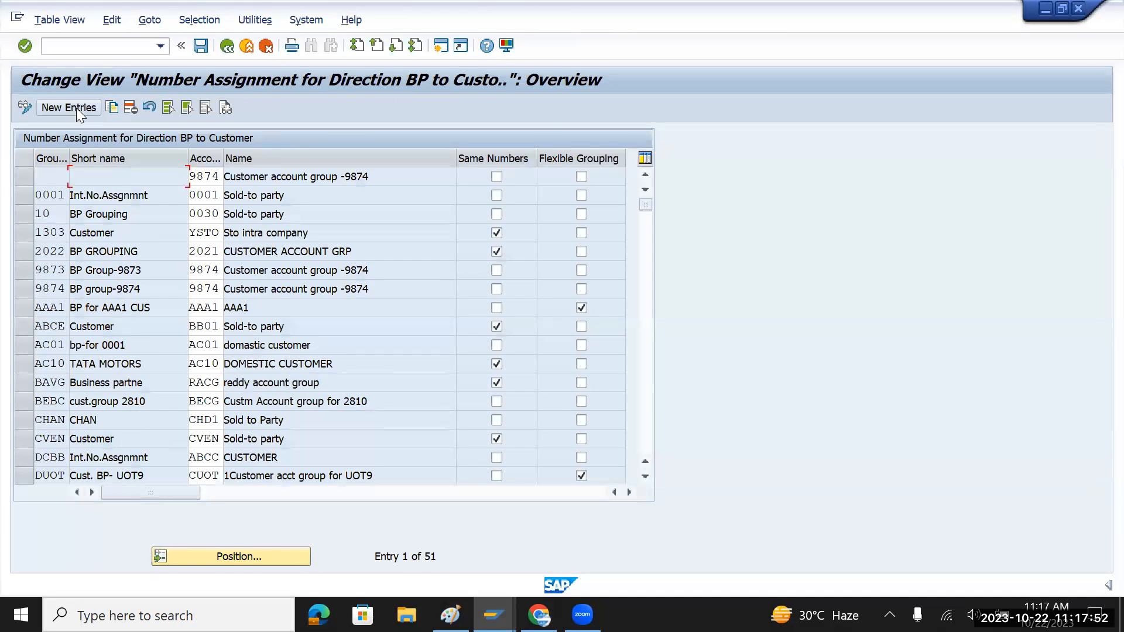
left_click(77, 108)
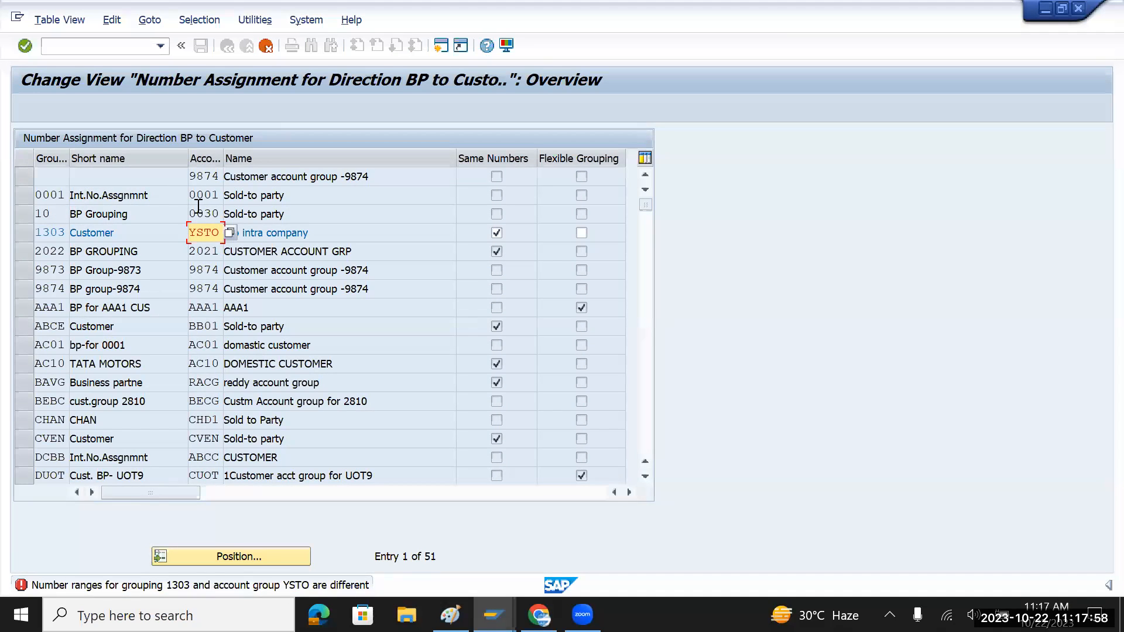
key("BackSpace")
key("BackSpace")
key("BackSpace")
key("BackSpace")
left_click(500, 238)
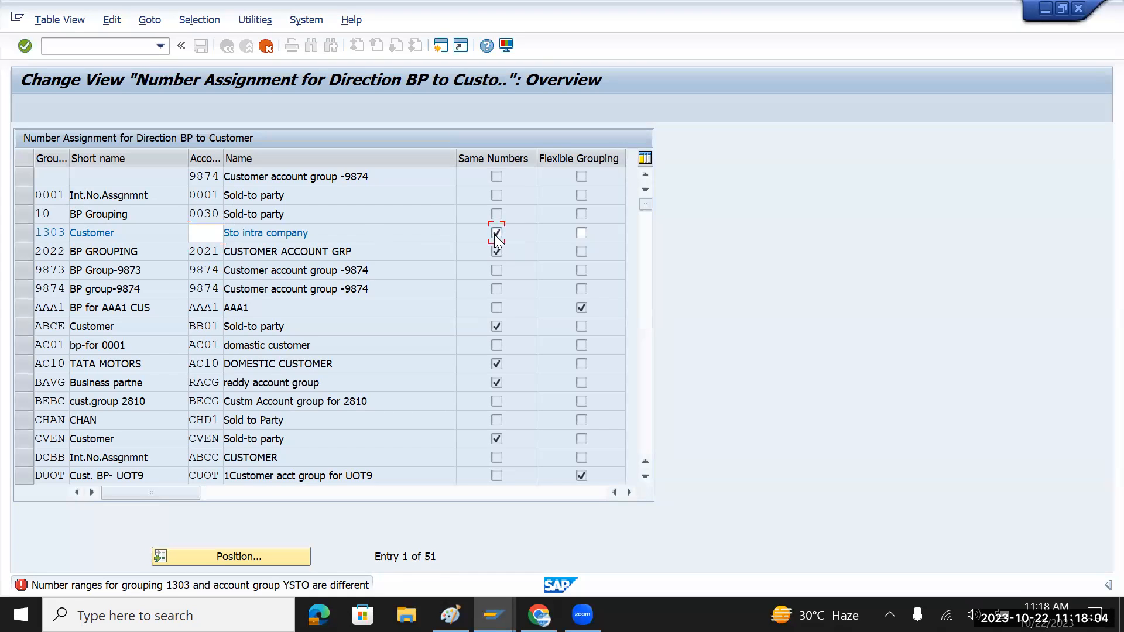
key("Return")
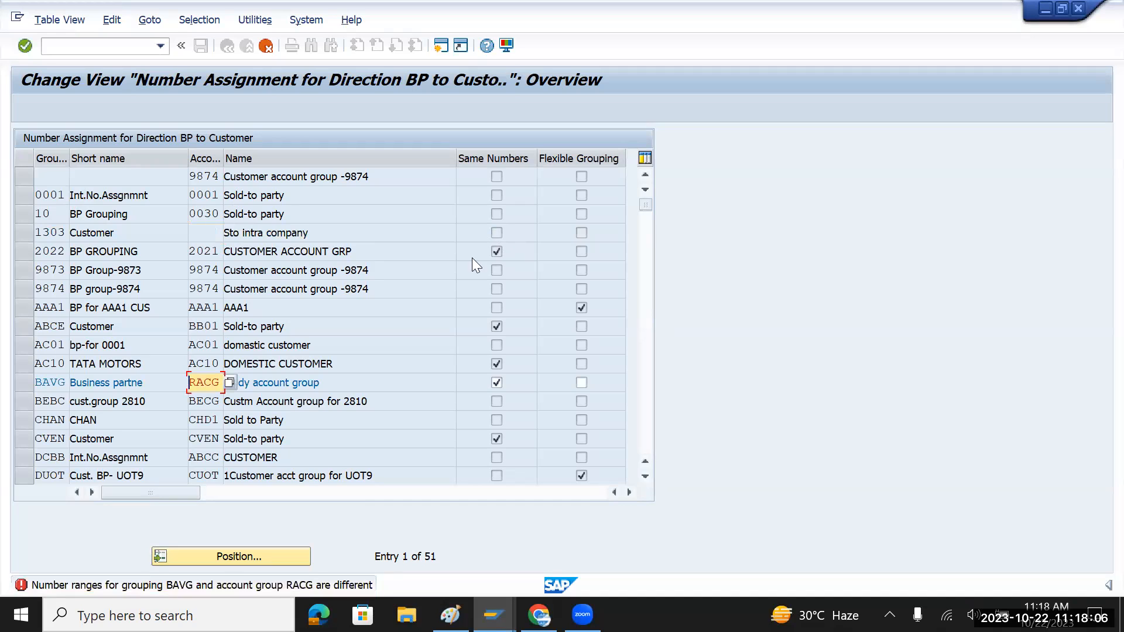
- Turn off Same Numbers for grouping BAVG and try to save from the new entries screen
left_click(496, 384)
key("Return")
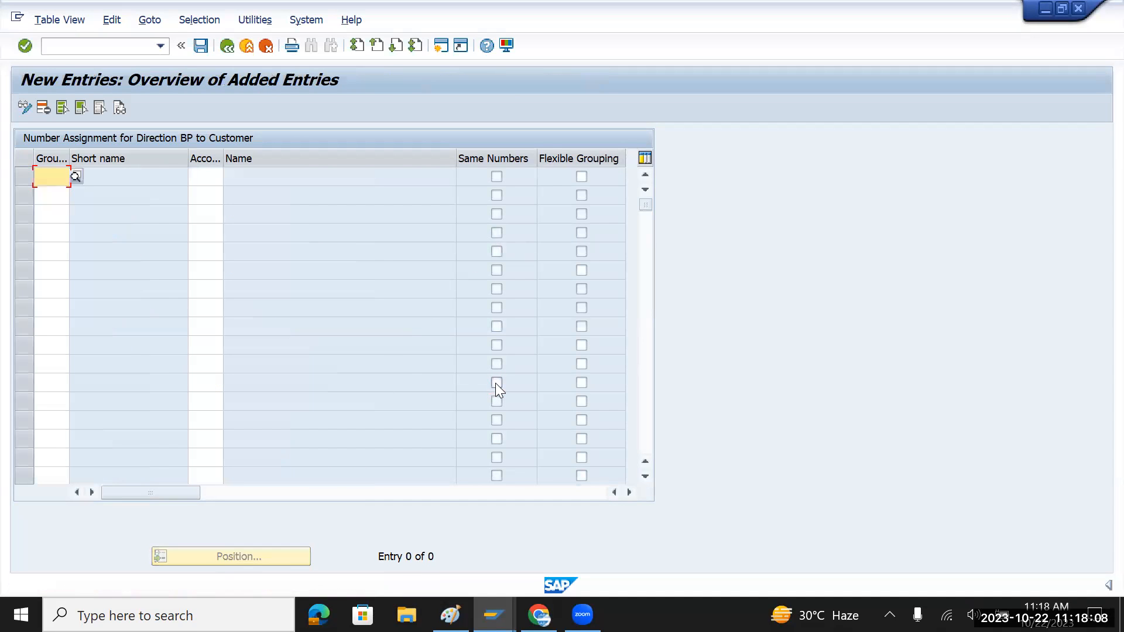
left_click(201, 51)
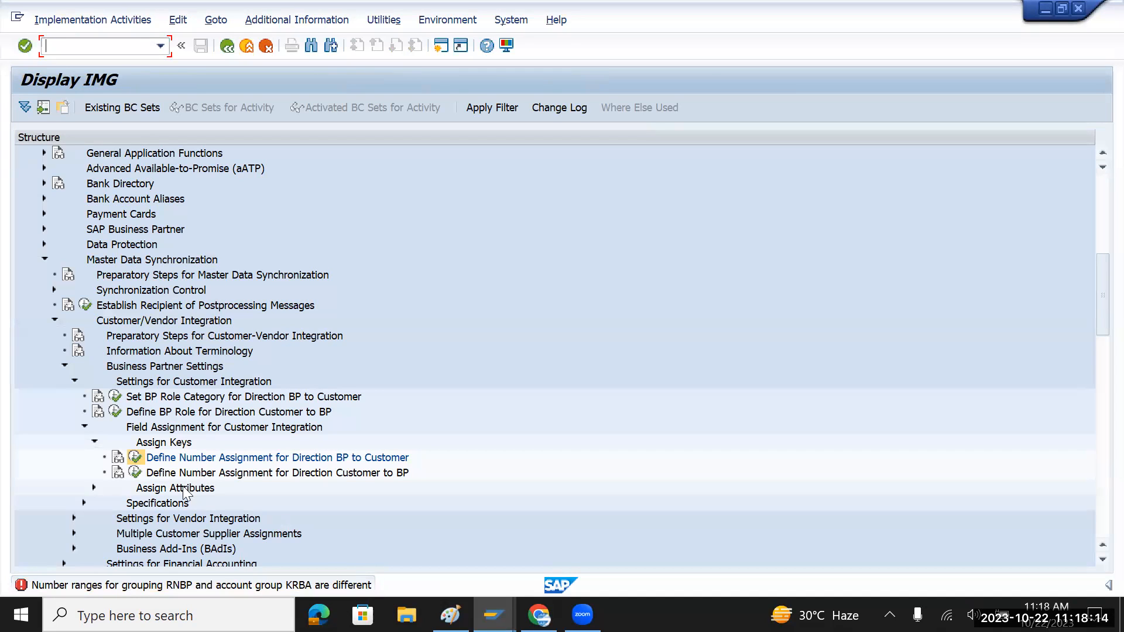
- Try to save the BP to Customer number assignments with Flexible Grouping instead of Same Numbers for groupings 1303 and BAVG
left_click(135, 456)
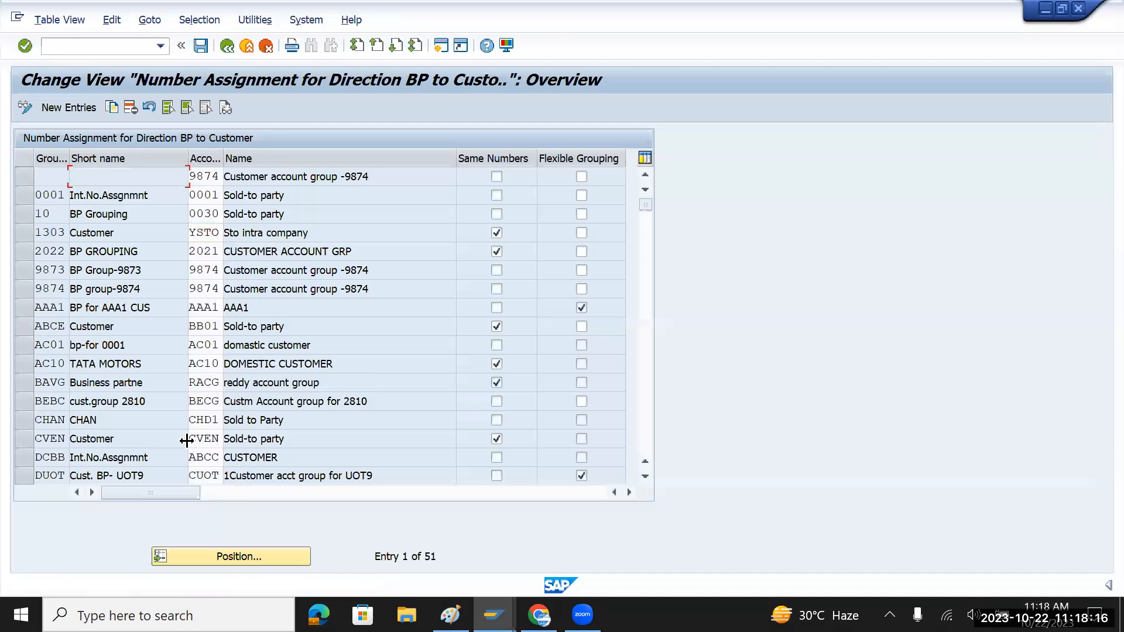
left_click(199, 50)
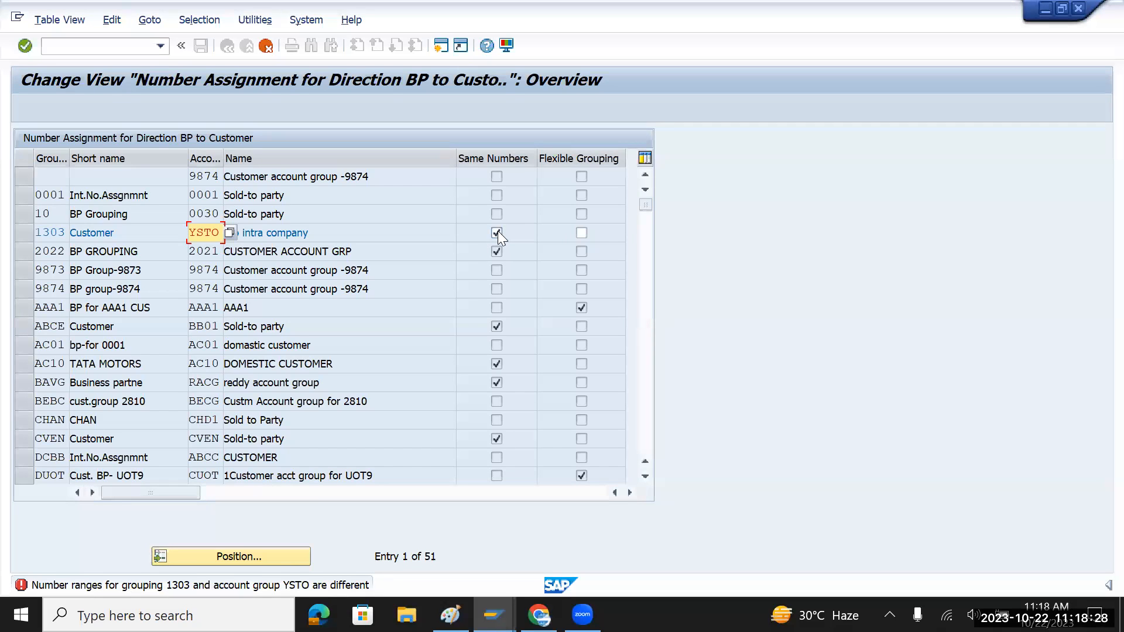
left_click(581, 232)
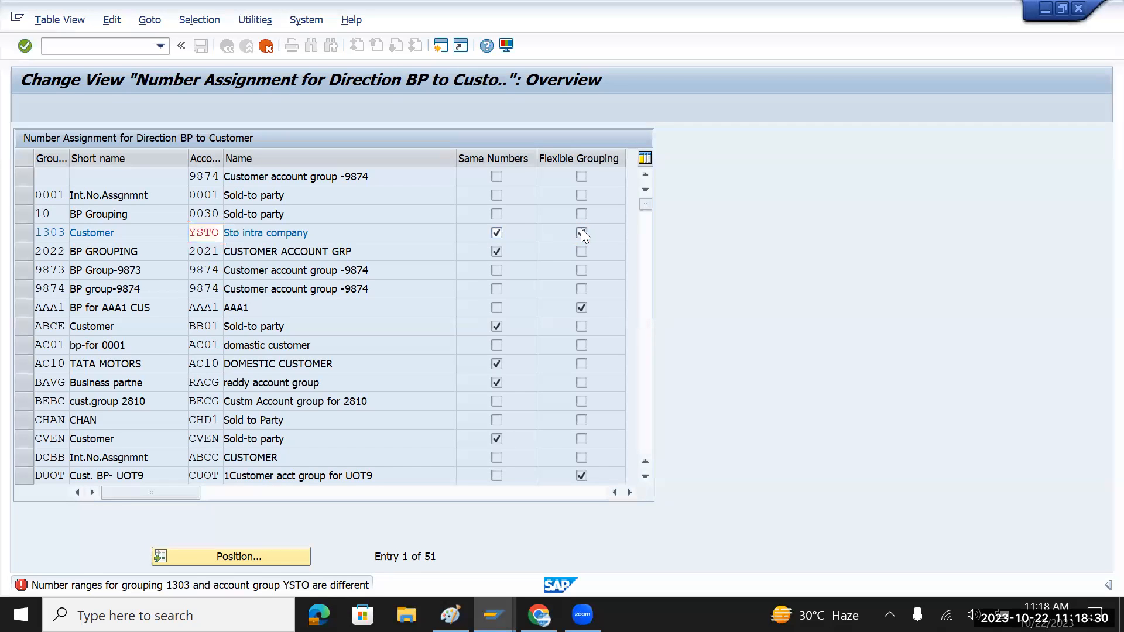
left_click(496, 233)
key("Return")
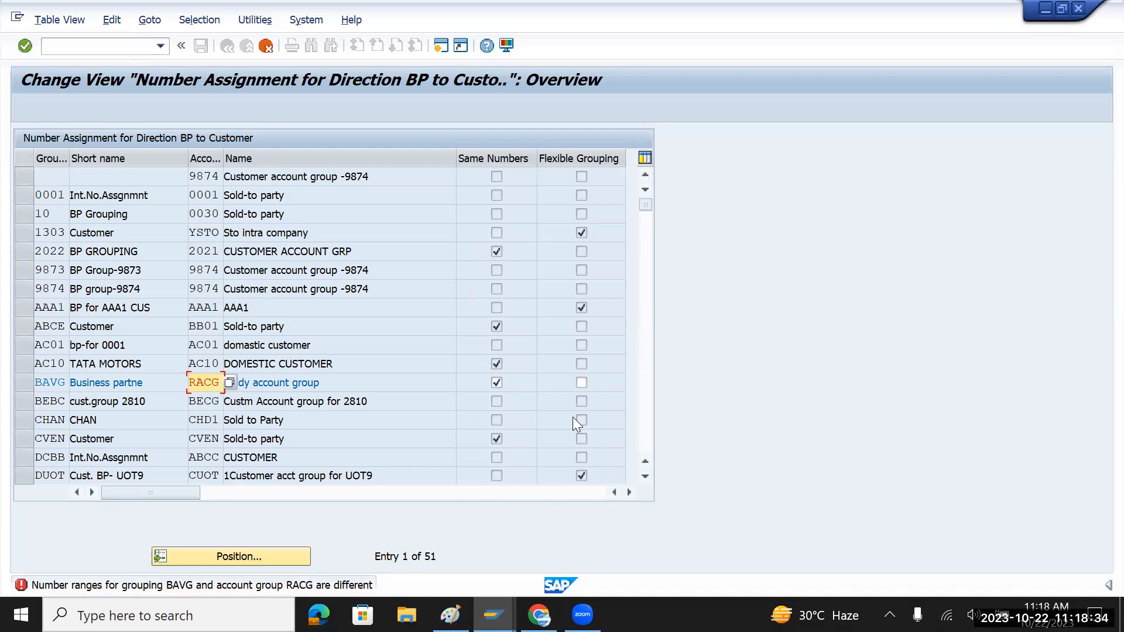
left_click(584, 385)
left_click(498, 381)
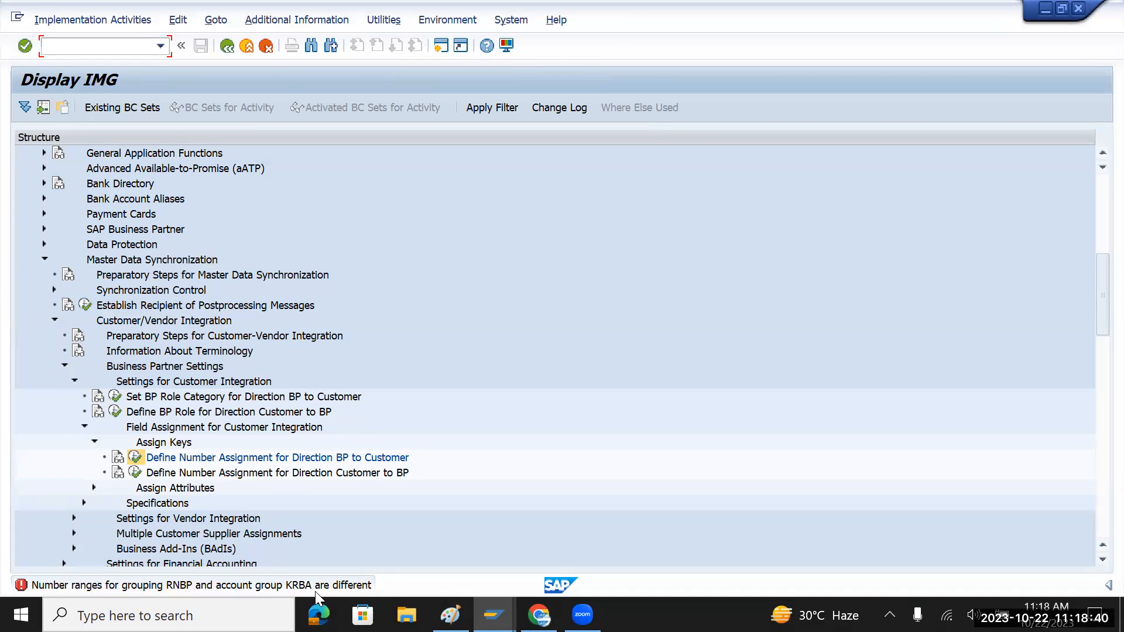
- Reopen the Direction BP to Customer number assignments and turn off Same Numbers for groupings 1303 and BAVG
left_click(136, 457)
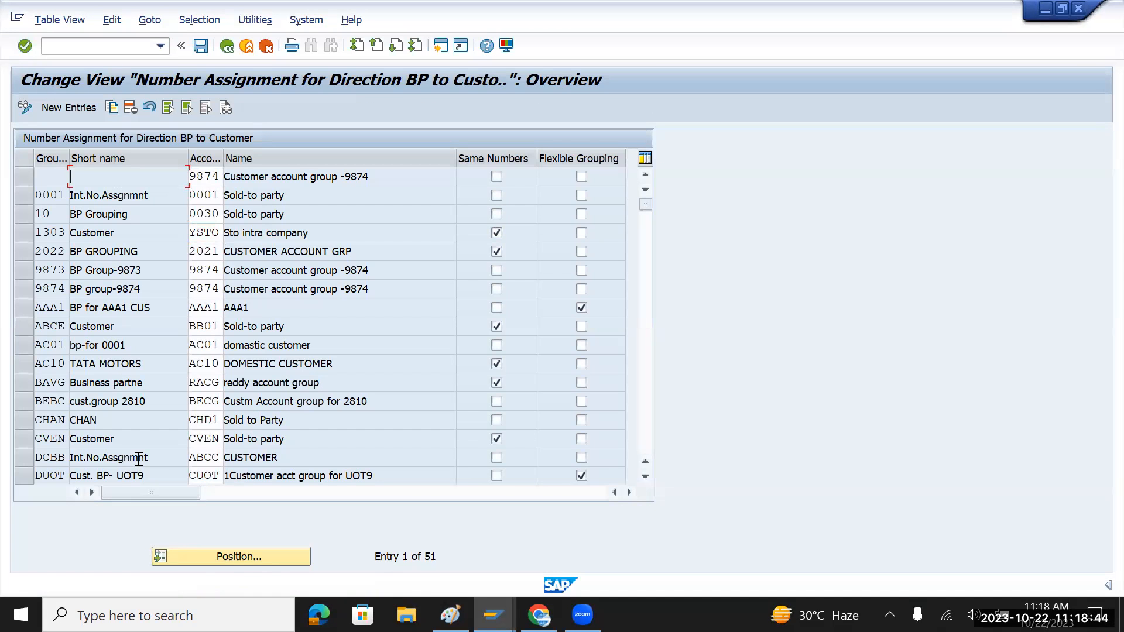
left_click(496, 233)
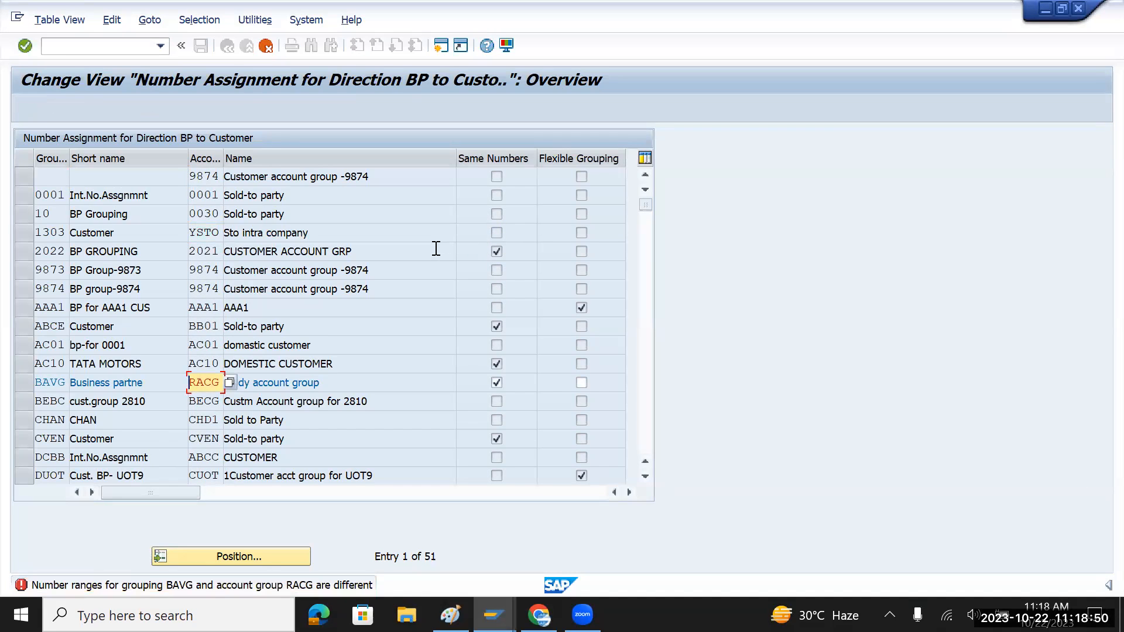
left_click(492, 382)
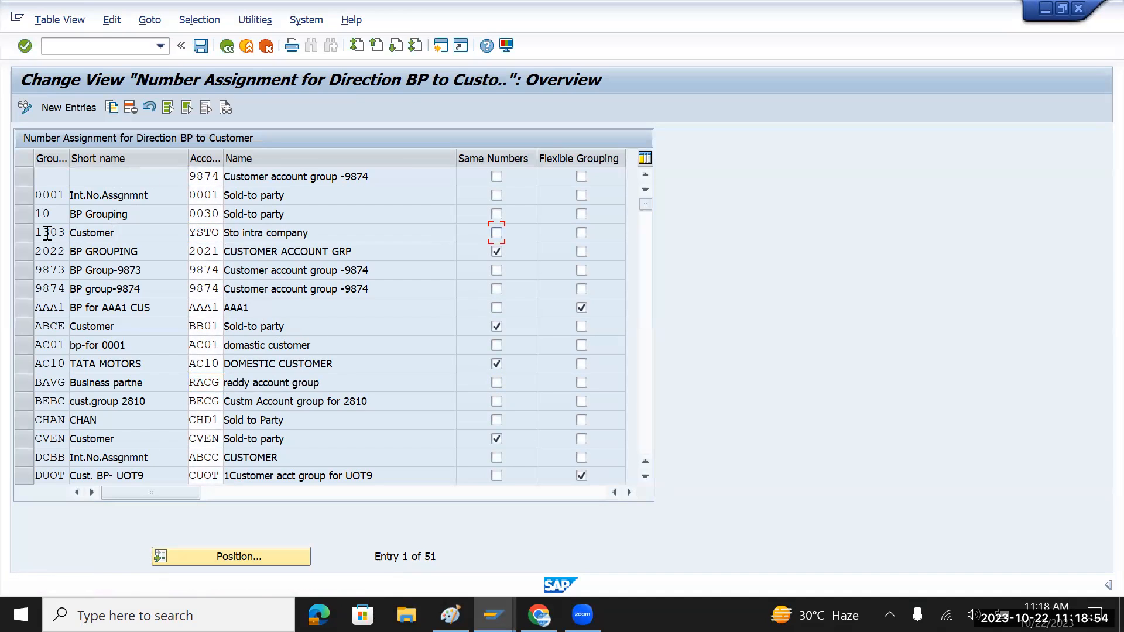
- Try to delete the grouping 1303 assignment from the BP to Customer number assignments and save
left_click(218, 234)
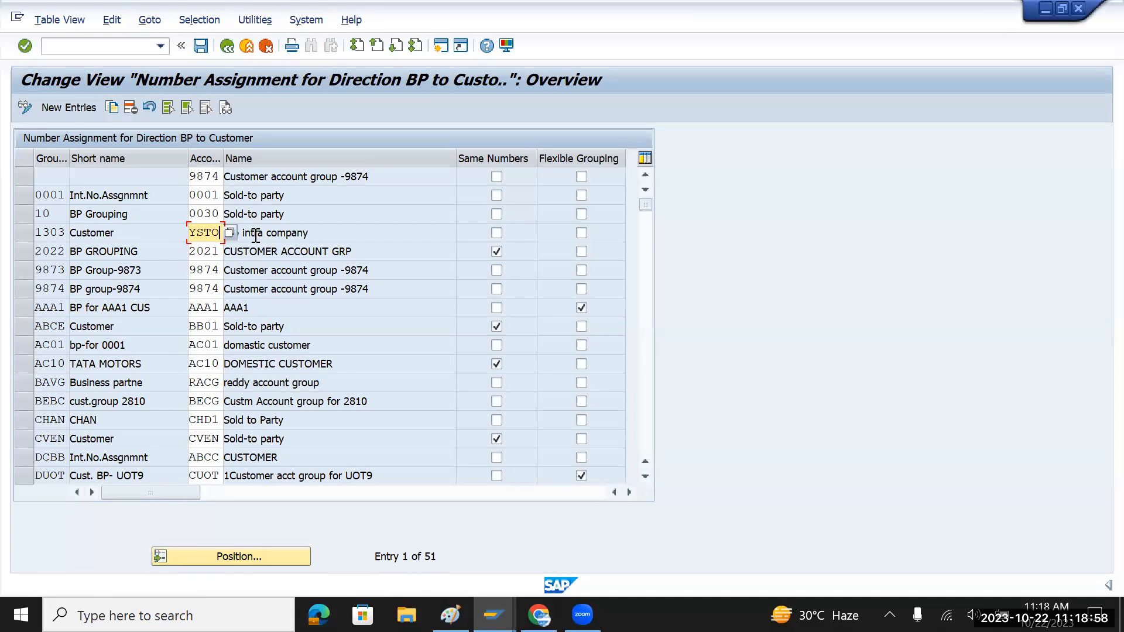
right_click(208, 237)
left_click(208, 236)
key("BackSpace")
key("BackSpace")
key("BackSpace")
left_click(29, 234)
left_click(129, 110)
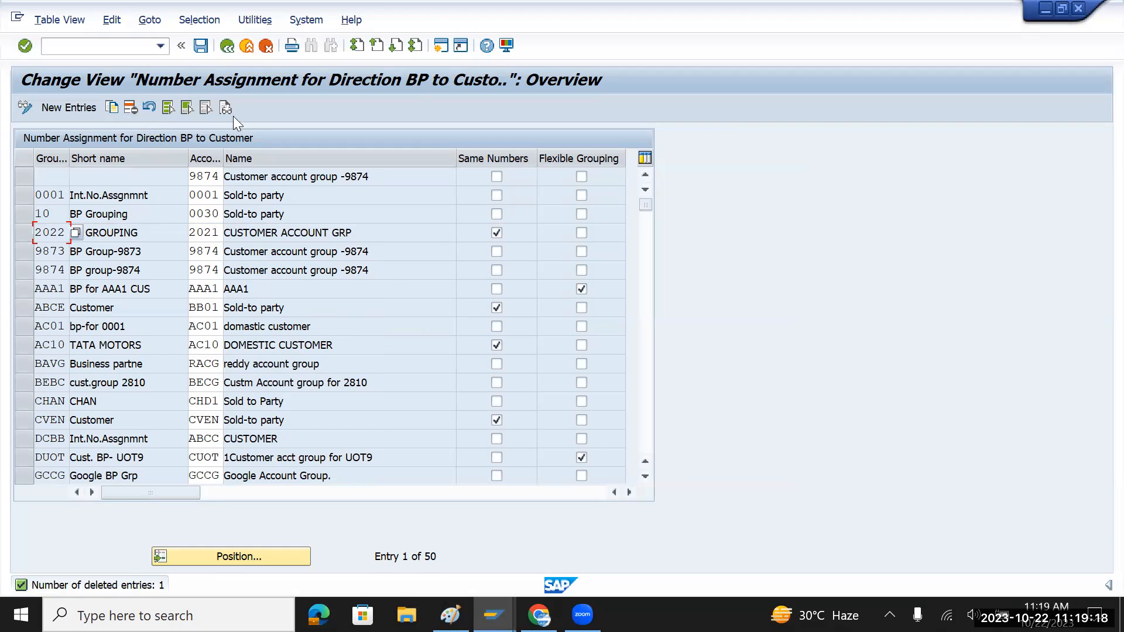
left_click(196, 48)
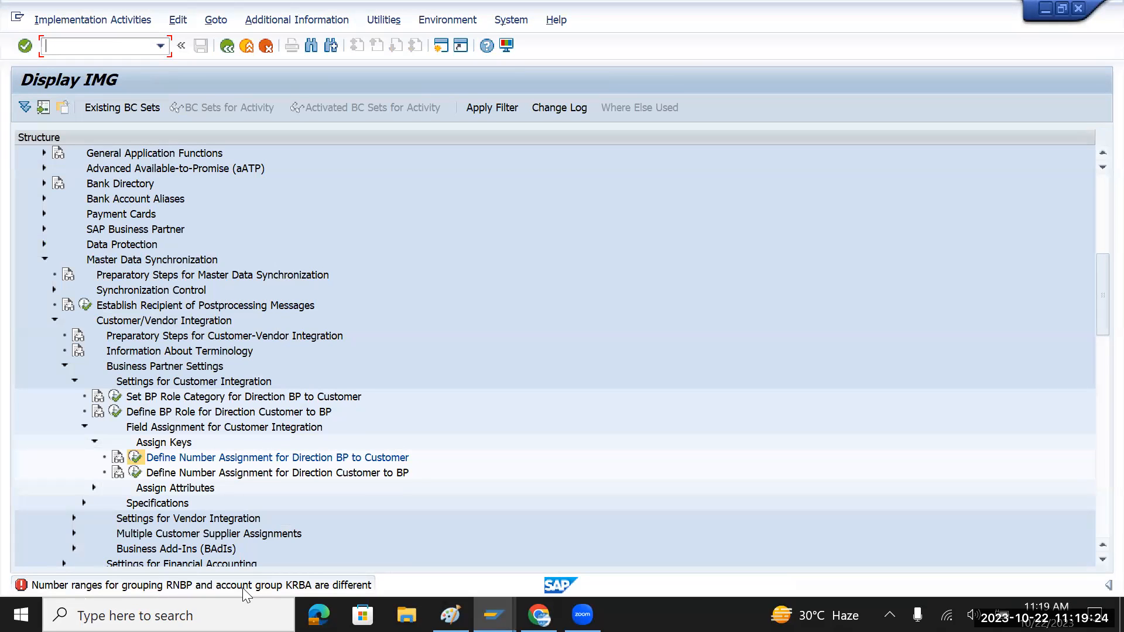
- Reopen the Direction BP to Customer number assignments, clear grouping 1303's account group and turn off its Same Numbers option
left_click(136, 457)
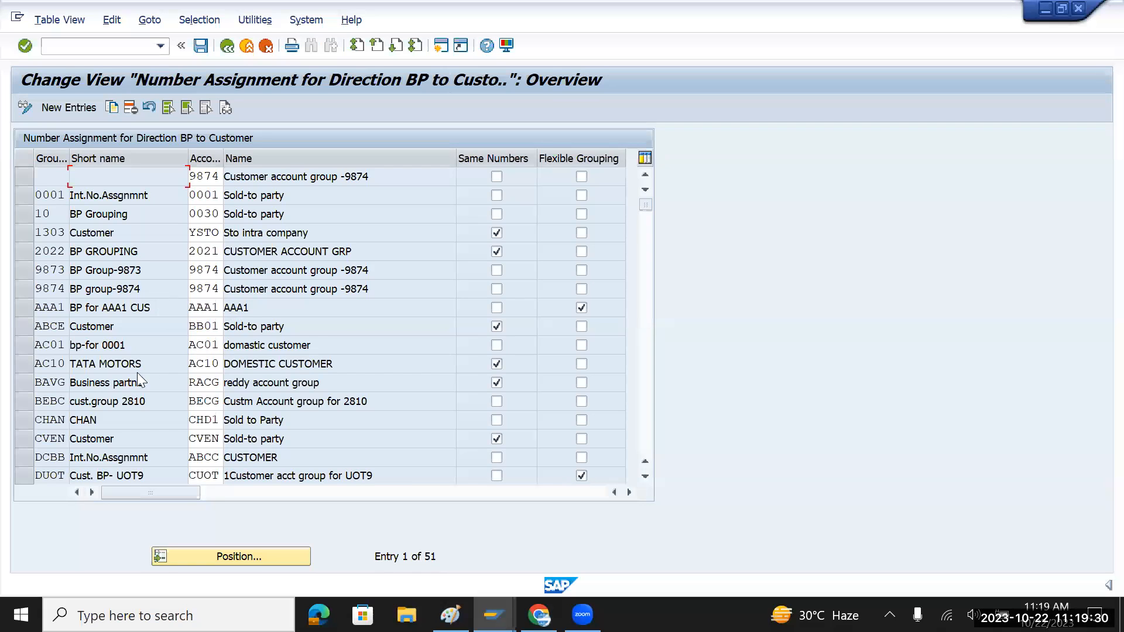
key("Return")
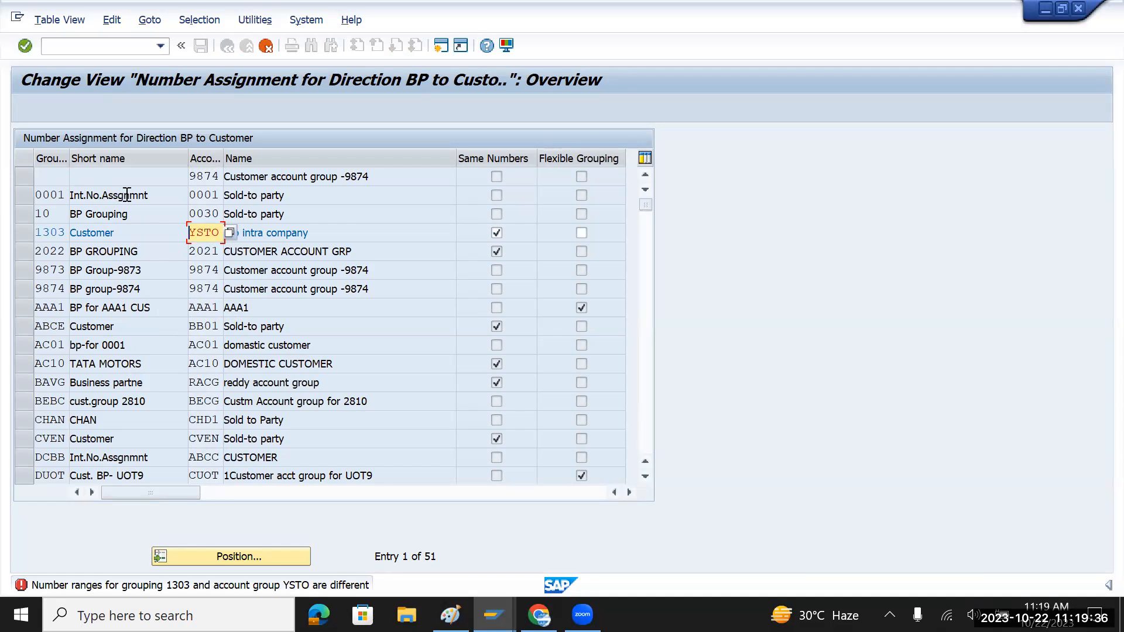
key("BackSpace")
key("BackSpace")
key("BackSpace")
key("BackSpace")
key("Return")
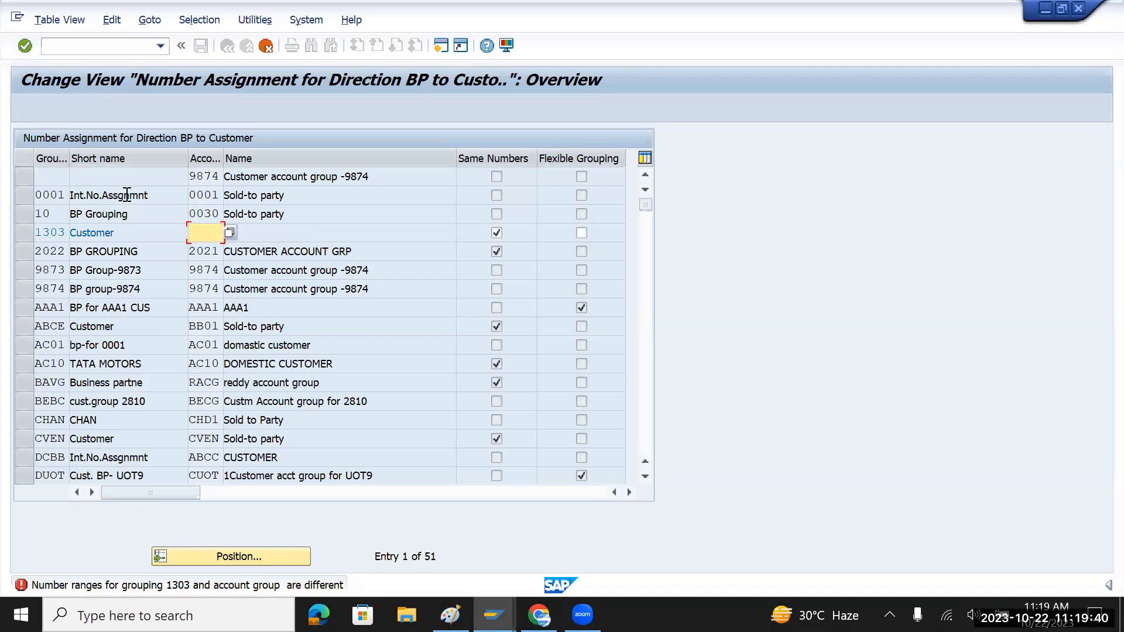
left_click(496, 232)
key("Return")
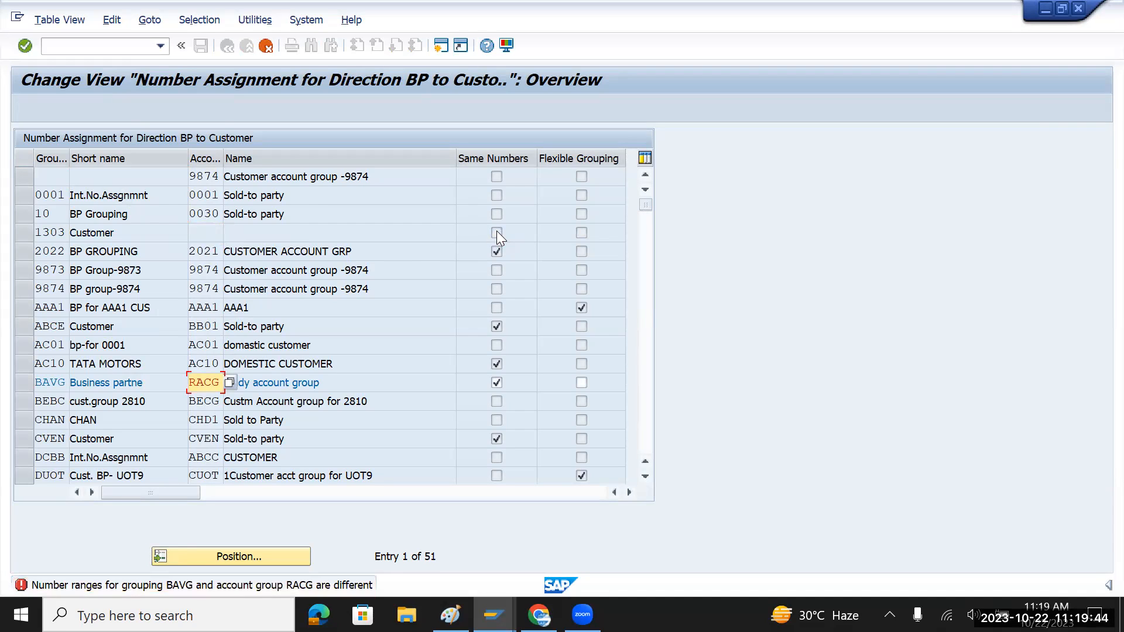
- Clear the account group of grouping BAVG and turn off its Same Numbers option
key("Delete")
key("Delete")
key("Delete")
key("Delete")
key("Return")
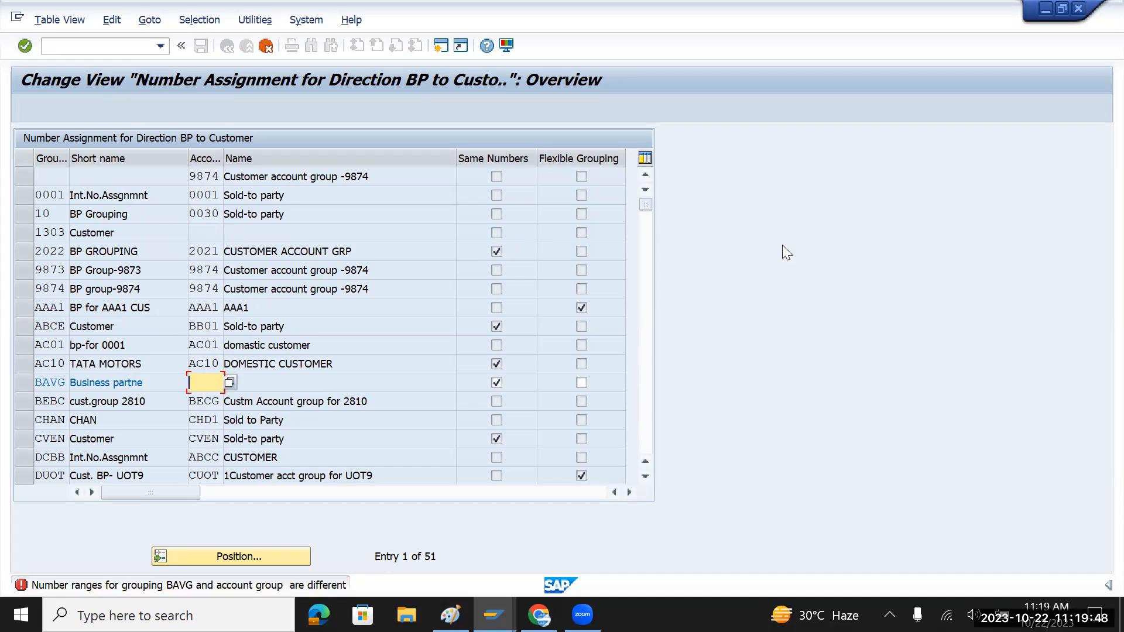
left_click(495, 384)
key("Return")
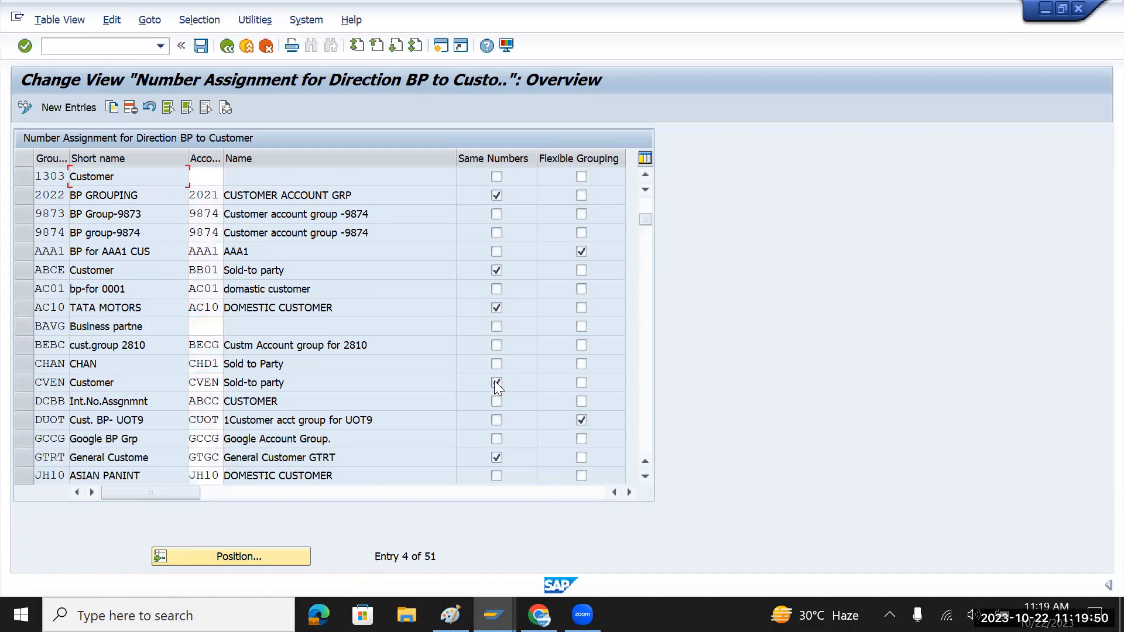
- Try to save, and clear grouping RNBP's account group and Same Numbers option
key("ctrl+s")
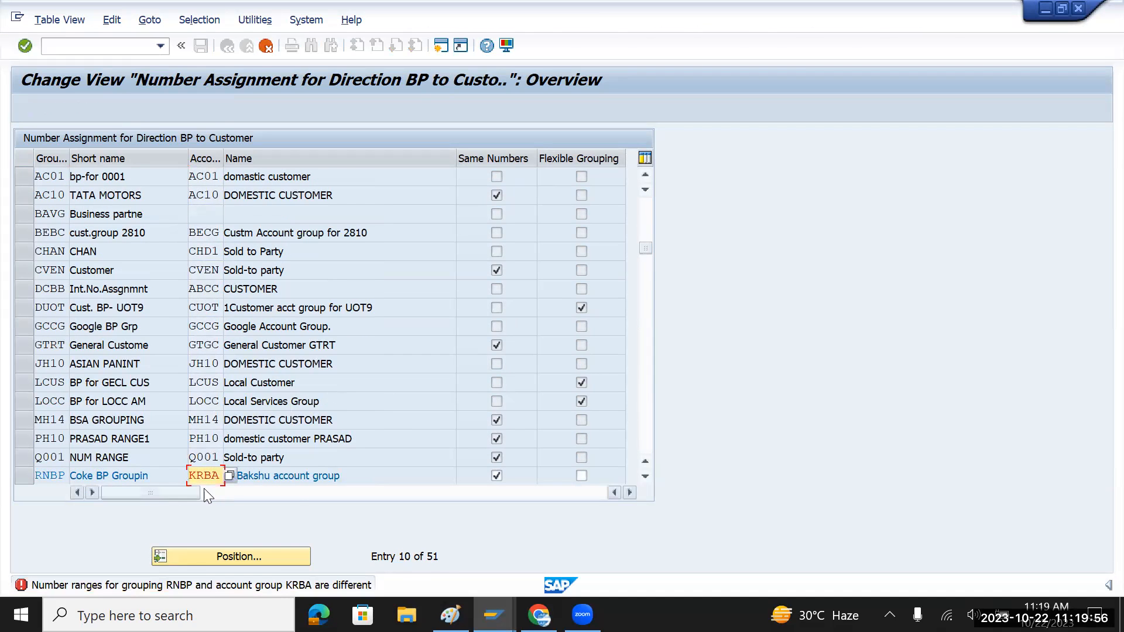
key("Delete")
left_click(495, 474)
scroll(270, 491, "down", 1)
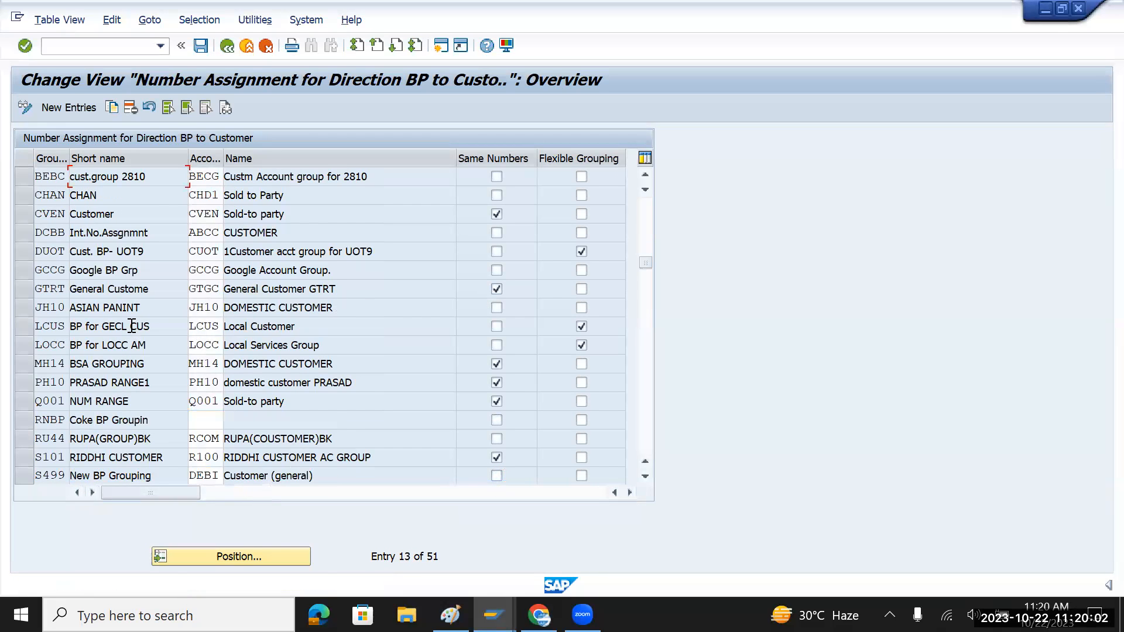
- Delete the RNBP grouping's entry from the BP to Customer number assignments
scroll(132, 326, "down", 1)
scroll(132, 326, "down", 7)
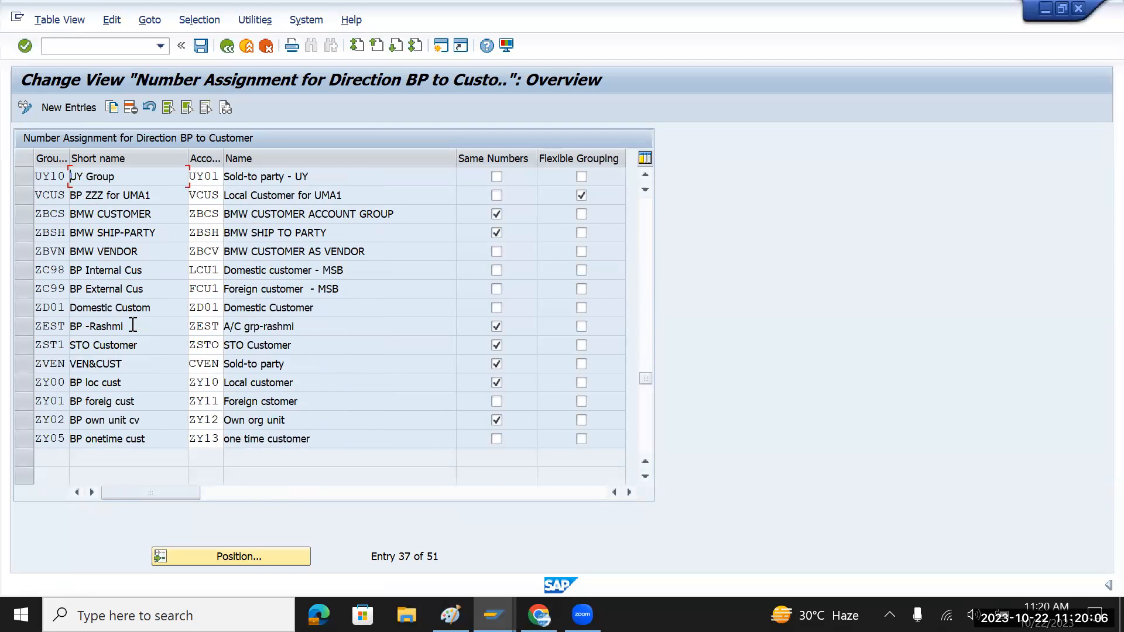
scroll(133, 326, "up", 2)
scroll(132, 326, "up", 2)
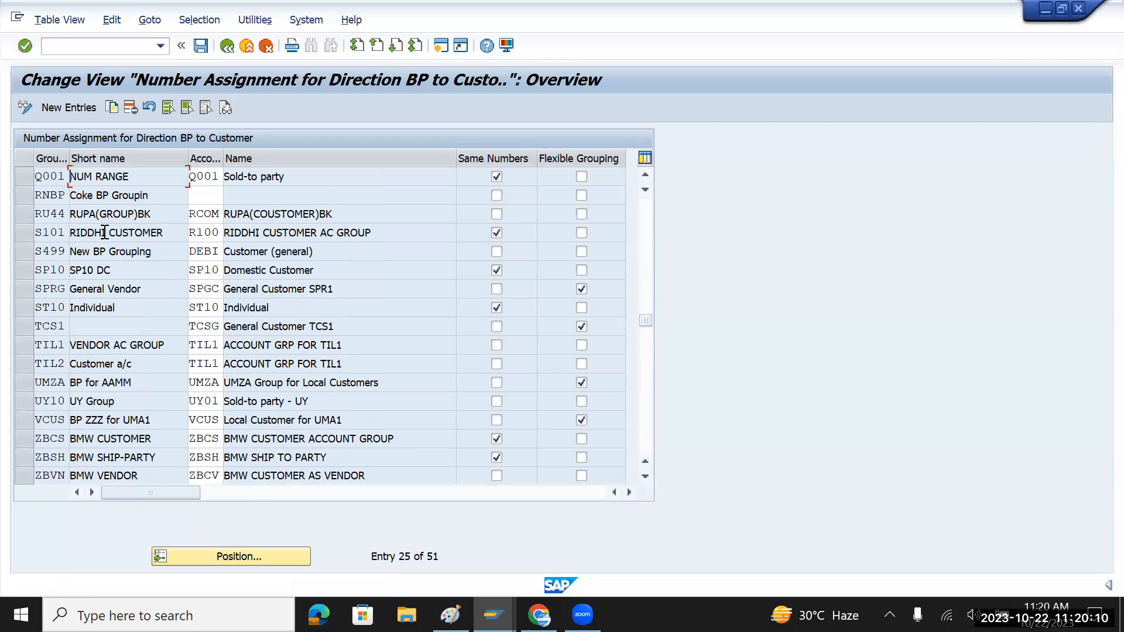
left_click(25, 197)
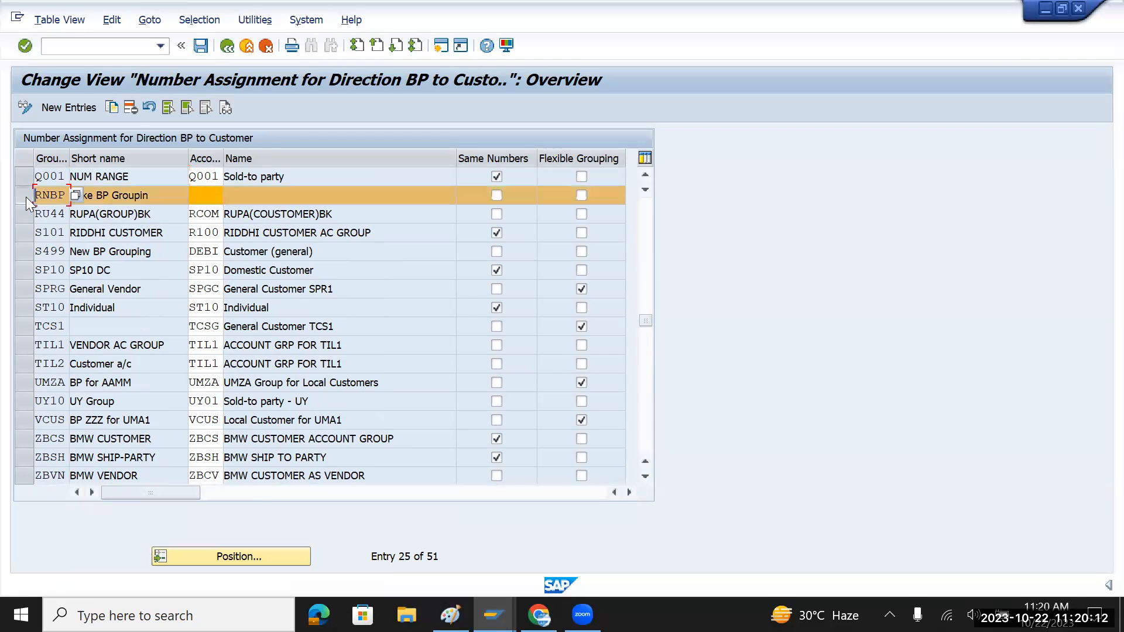
left_click(131, 106)
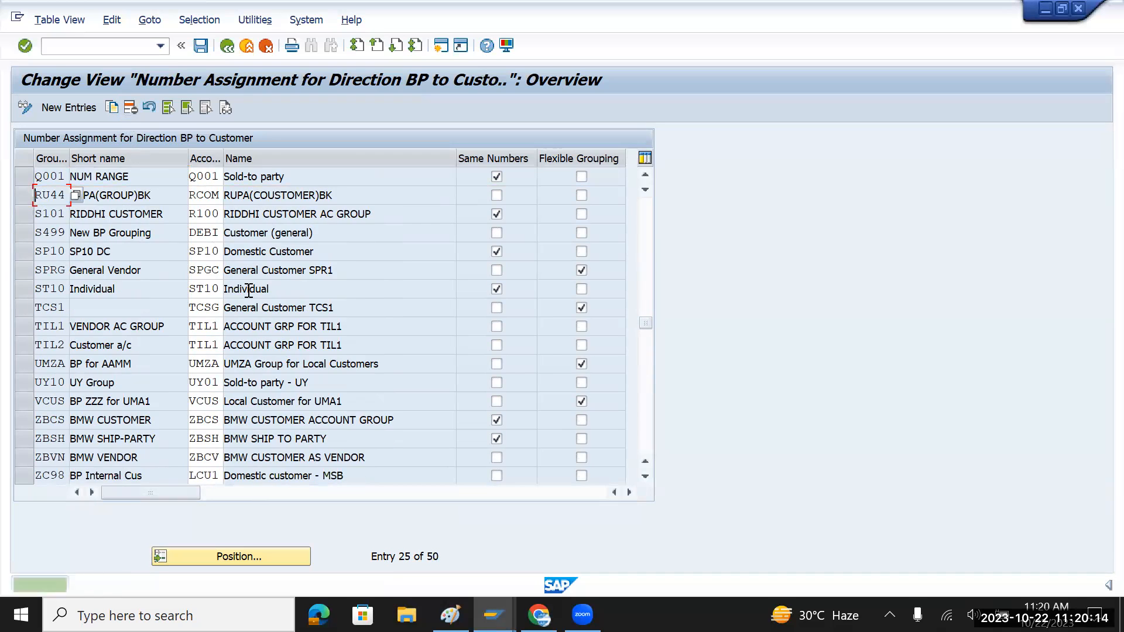
- Delete the entries for groupings BAVG and 1303 and save the BP to Customer number assignments
scroll(247, 290, "up", 2)
scroll(247, 290, "up", 4)
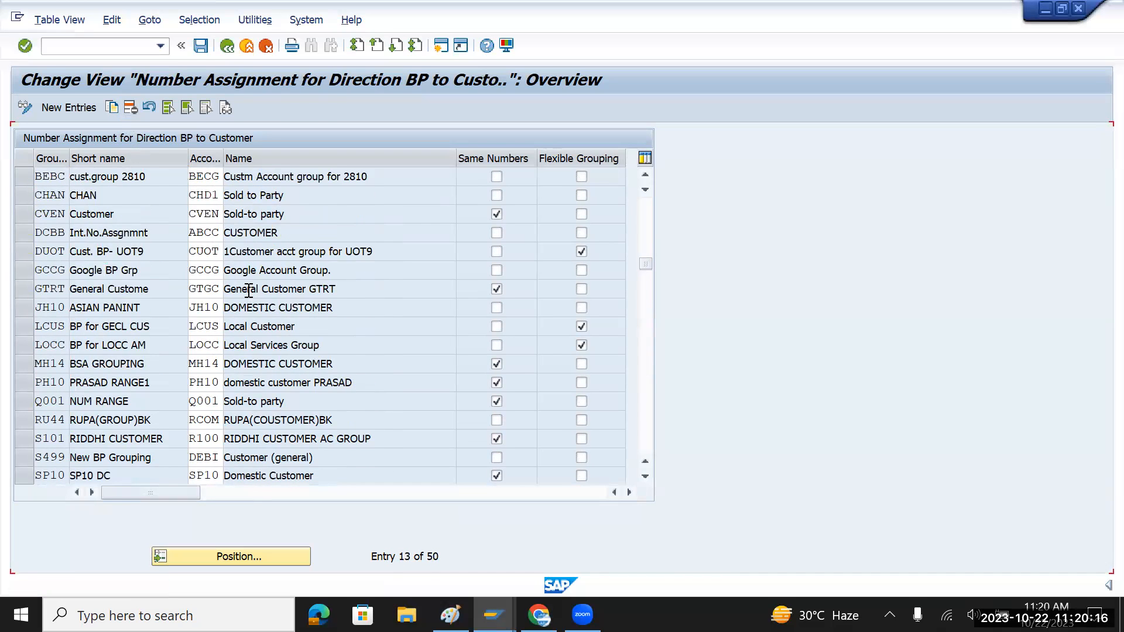
left_click(20, 270)
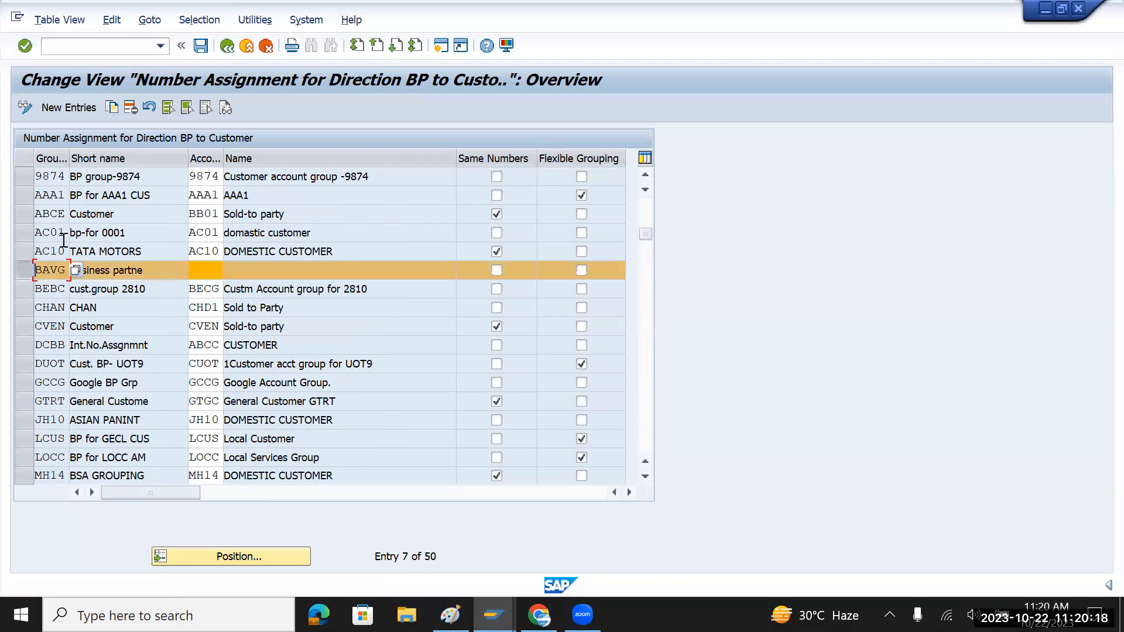
left_click(130, 107)
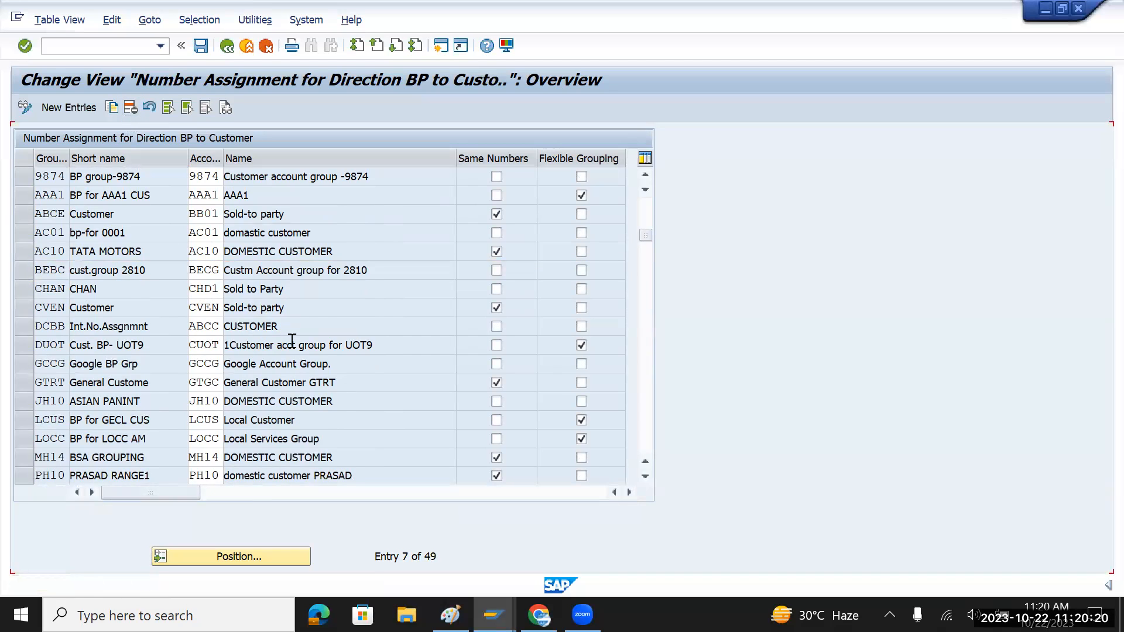
scroll(293, 340, "up", 2)
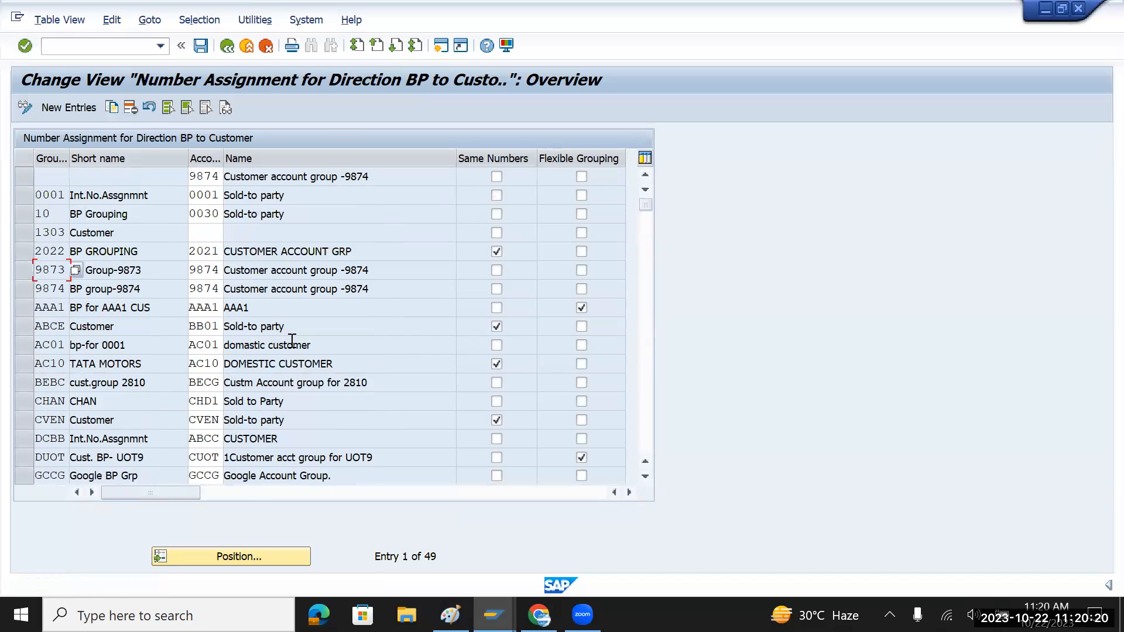
left_click(25, 231)
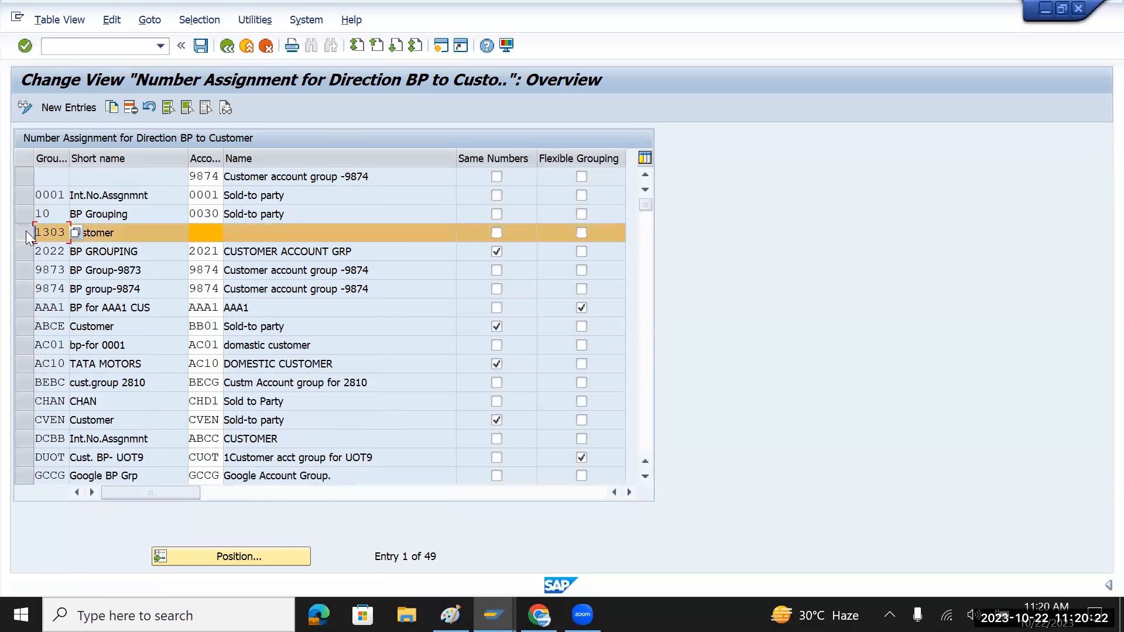
left_click(130, 108)
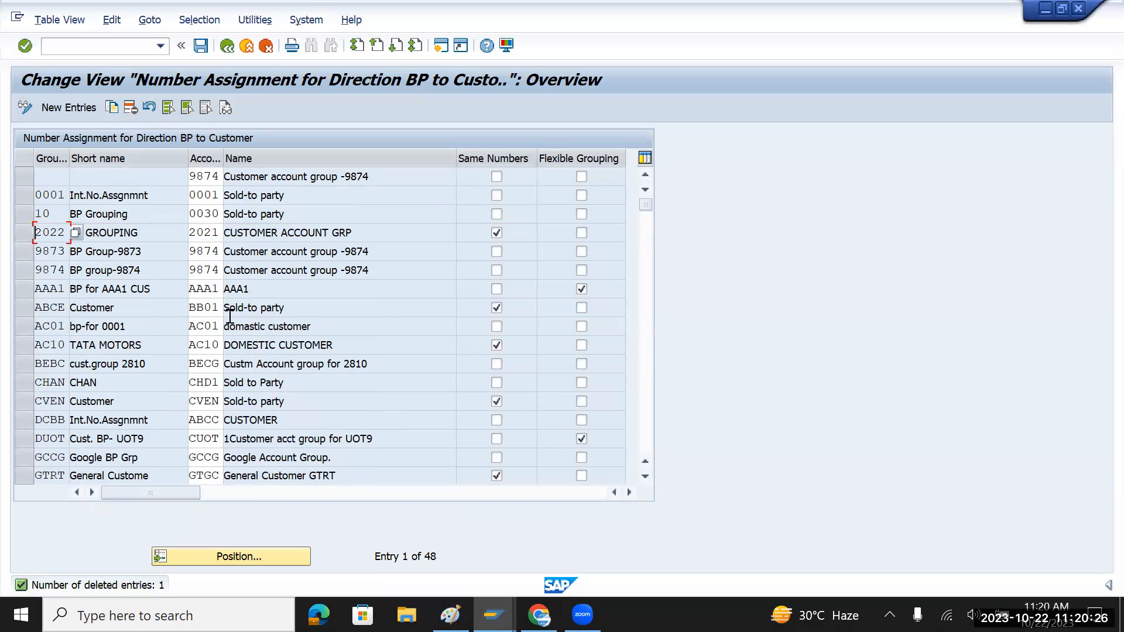
left_click(200, 46)
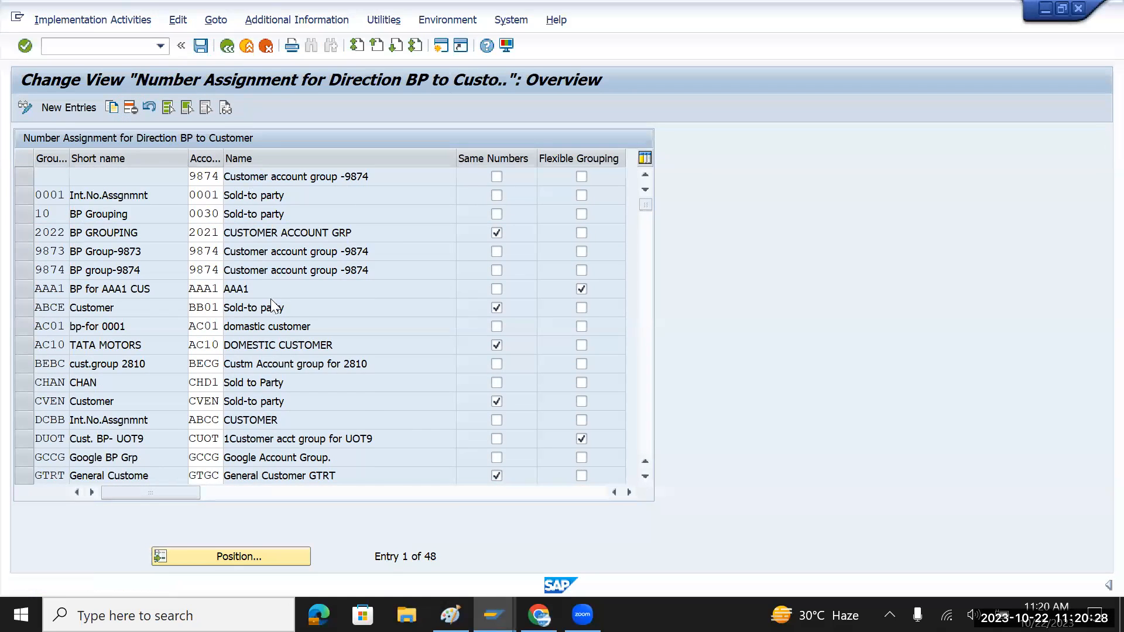
left_click(367, 299)
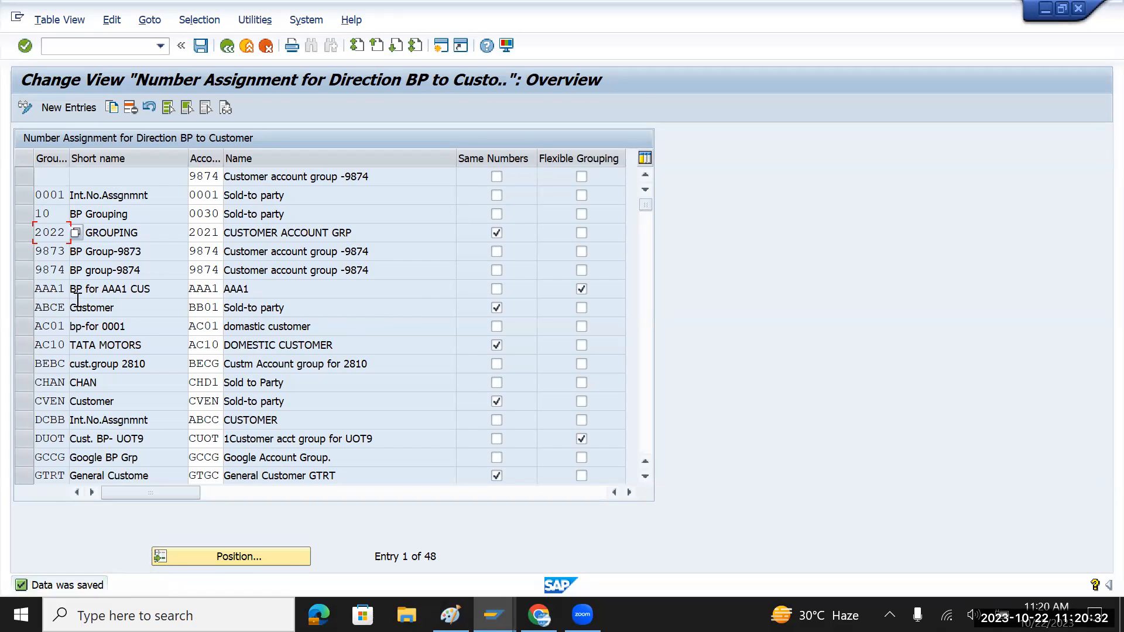
- Start new BP to Customer entries and enter TMDC as the first grouping, copied from the BP line of the Paint notes
left_click(86, 109)
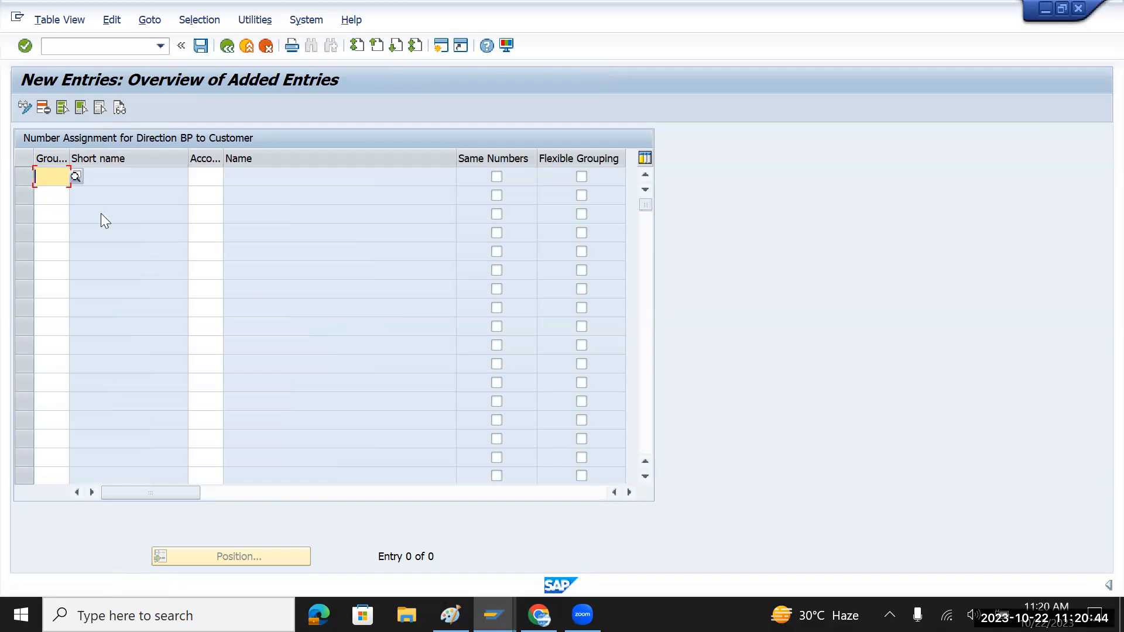
key("alt+Tab")
double_click(134, 264)
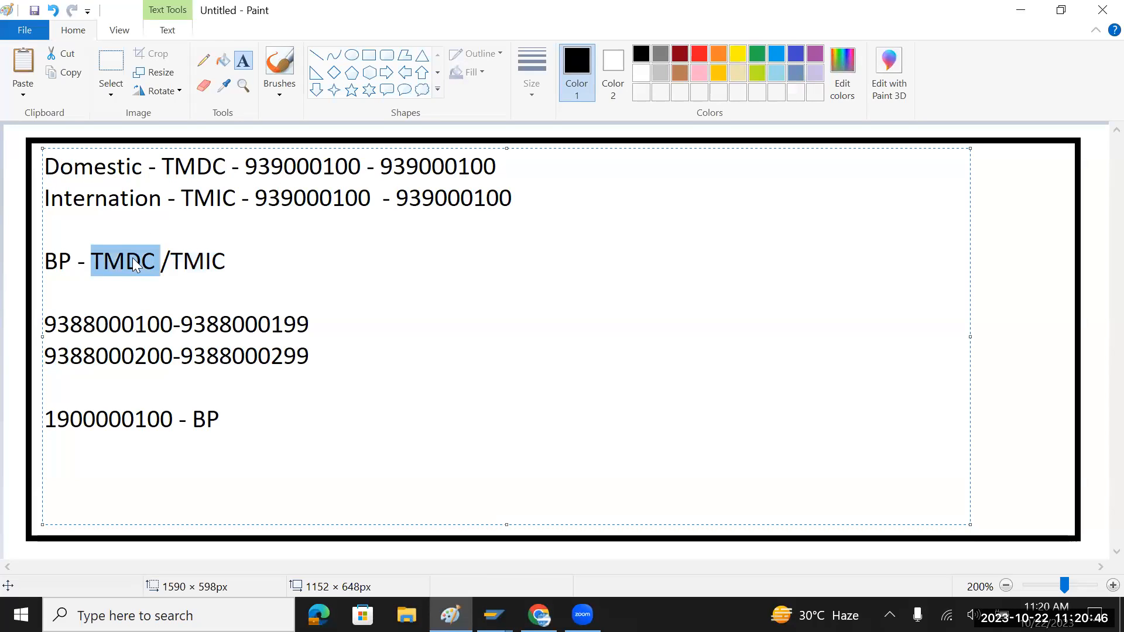
key("ctrl+c")
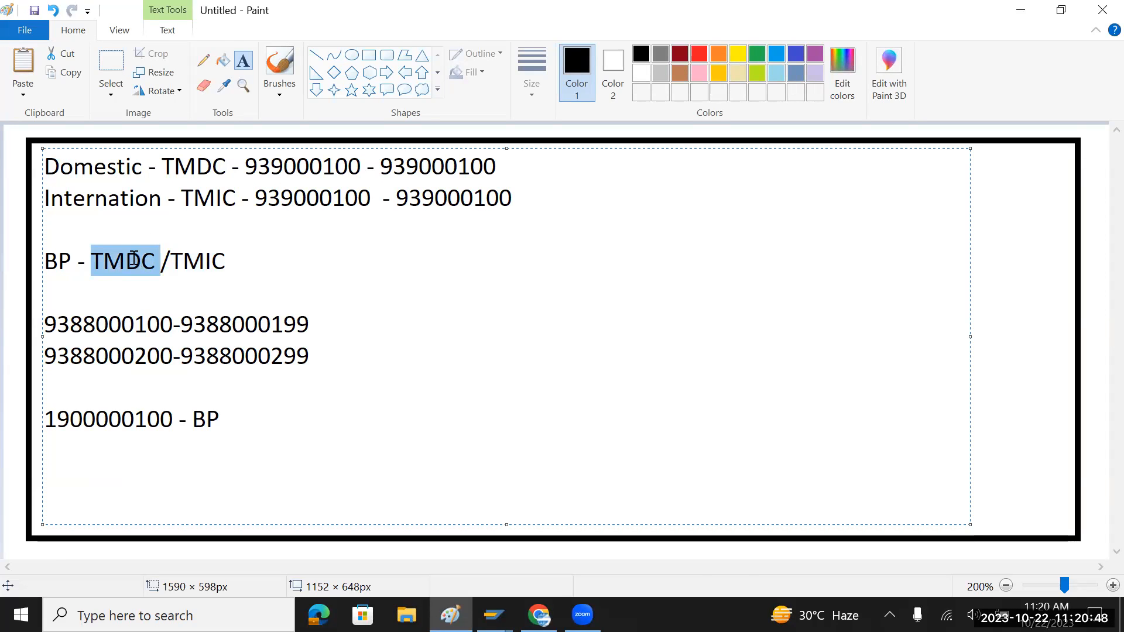
key("alt+Tab")
key("ctrl+v")
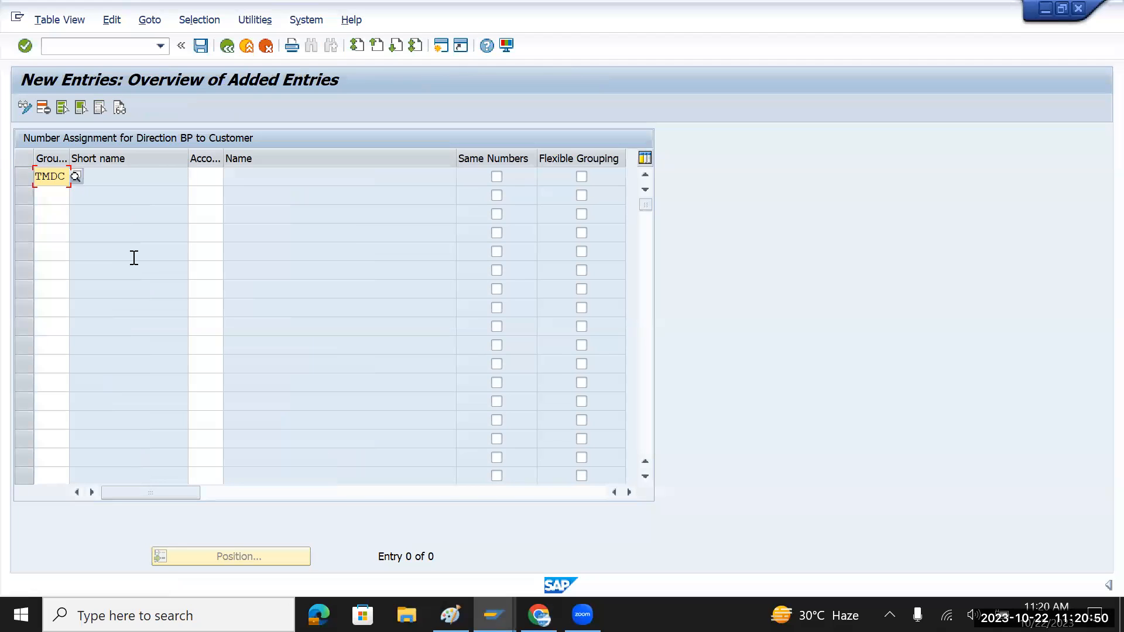
- Enter TMIC as the grouping of the second new entry, copied from the Paint notes
left_click(61, 196)
key("alt+Tab")
double_click(206, 263)
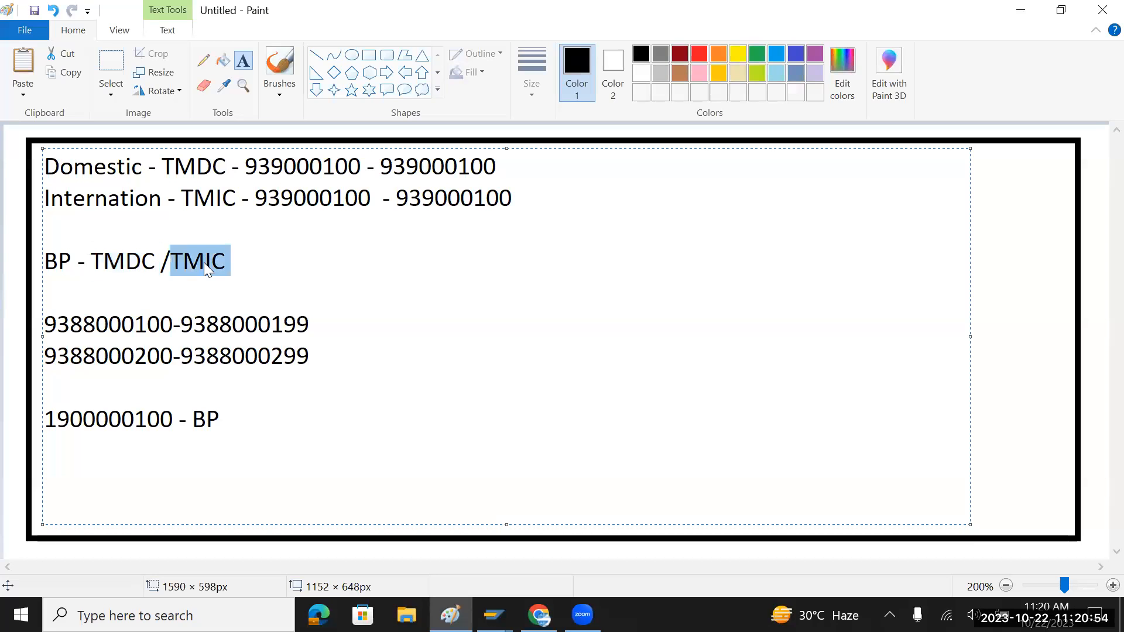
key("alt+Tab")
key("ctrl+v")
- Widen the Grouping and Account group columns of the new entries table so their full headings fit
left_click(203, 176)
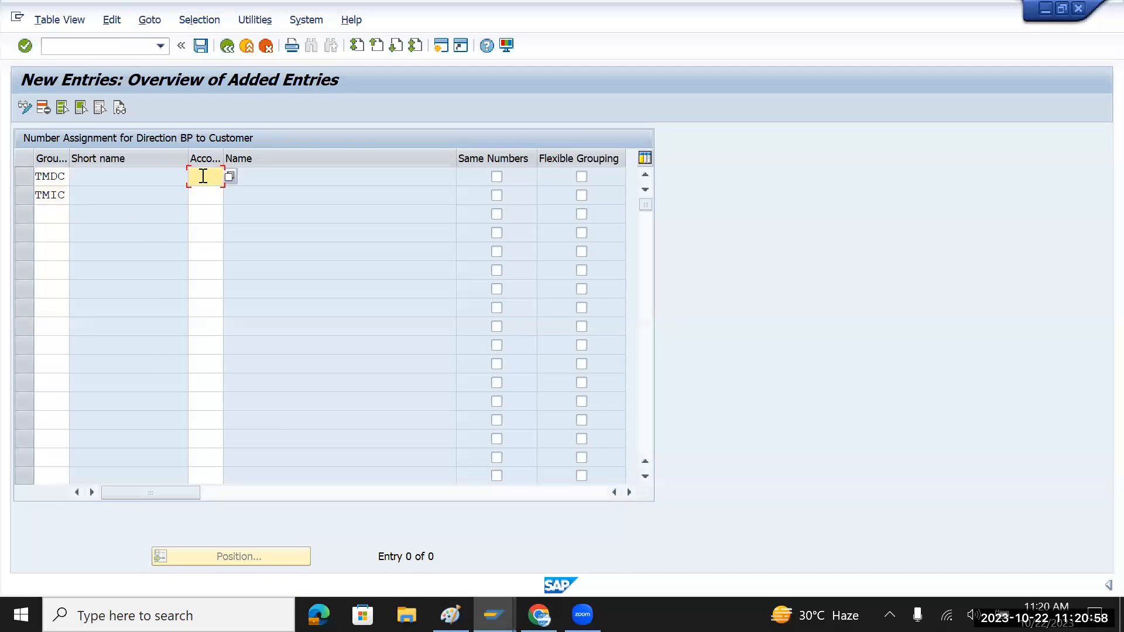
left_click_drag(69, 156, 133, 174)
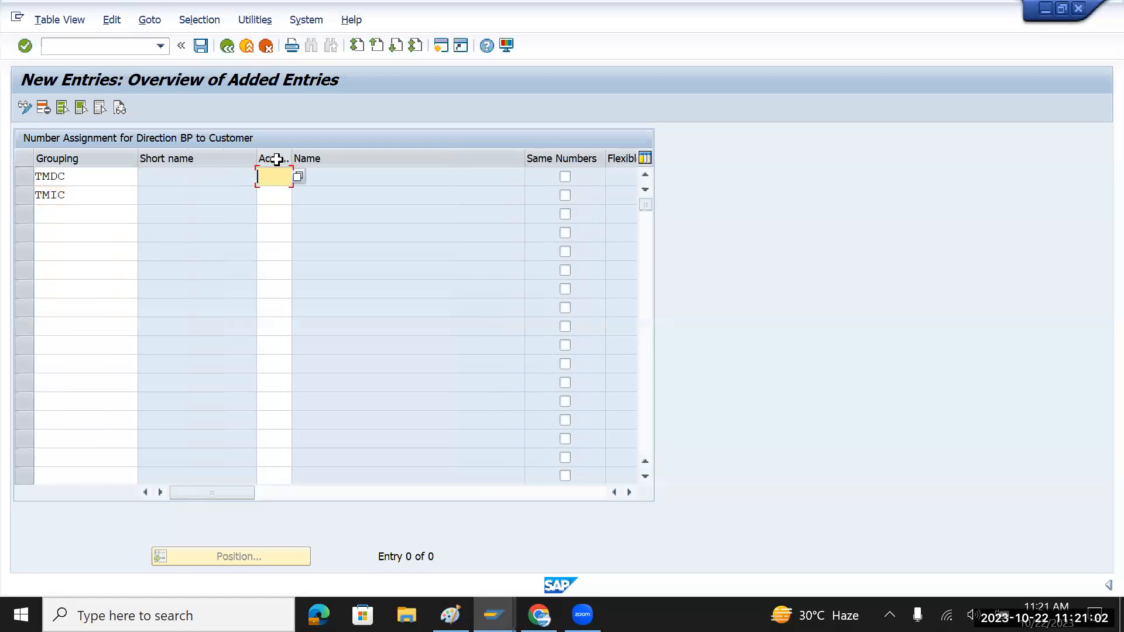
left_click_drag(288, 156, 360, 156)
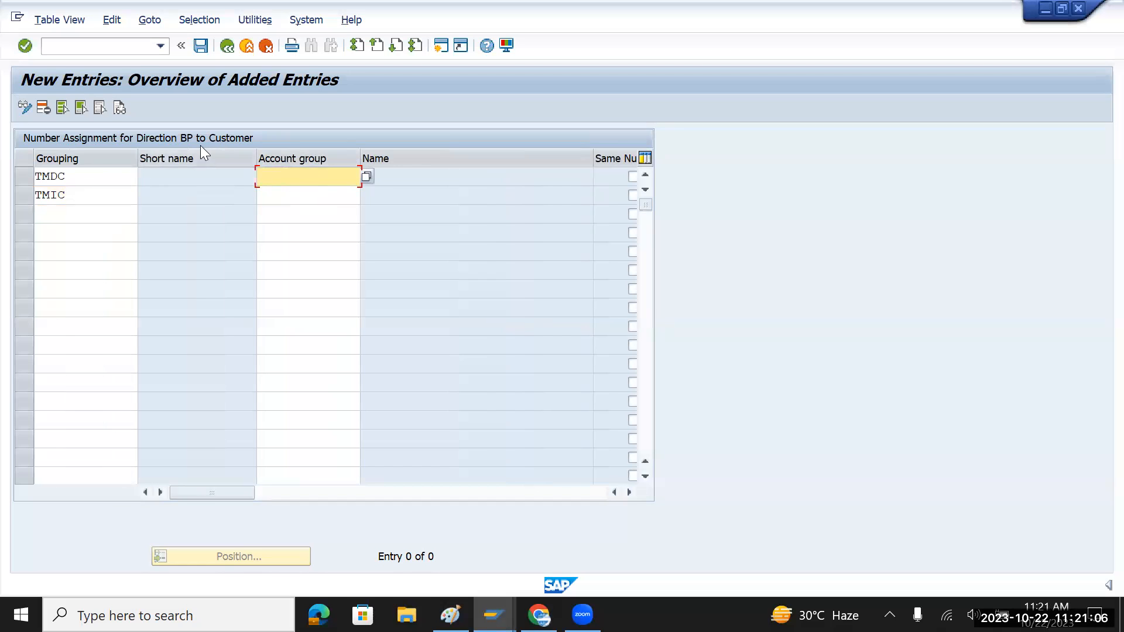
left_click_drag(85, 175, 35, 180)
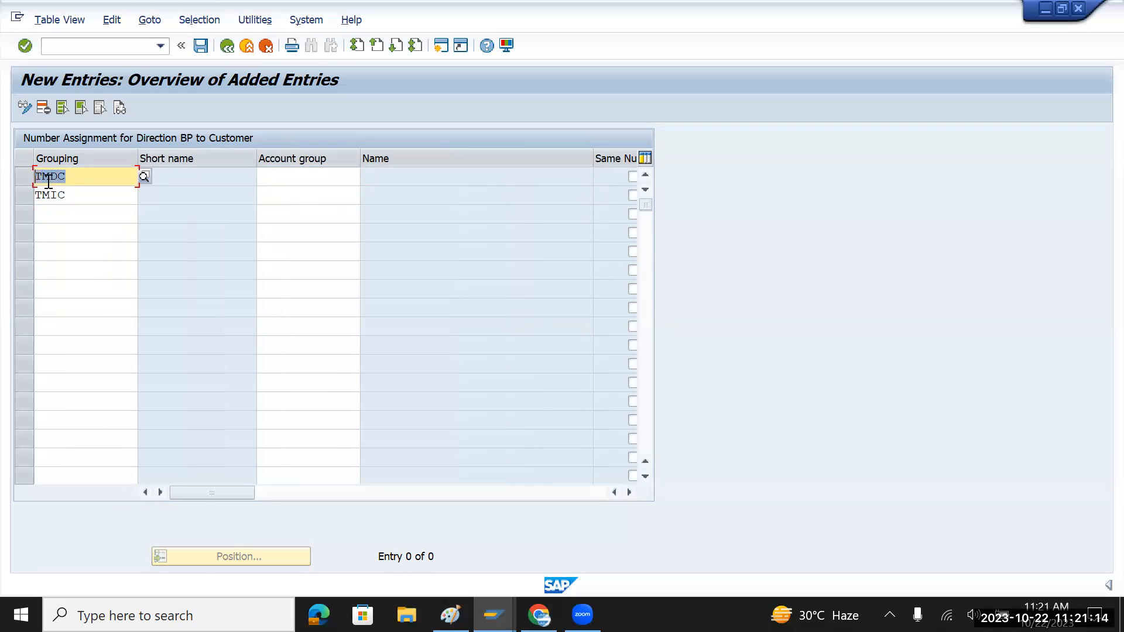
left_click_drag(136, 155, 100, 155)
left_click(242, 176)
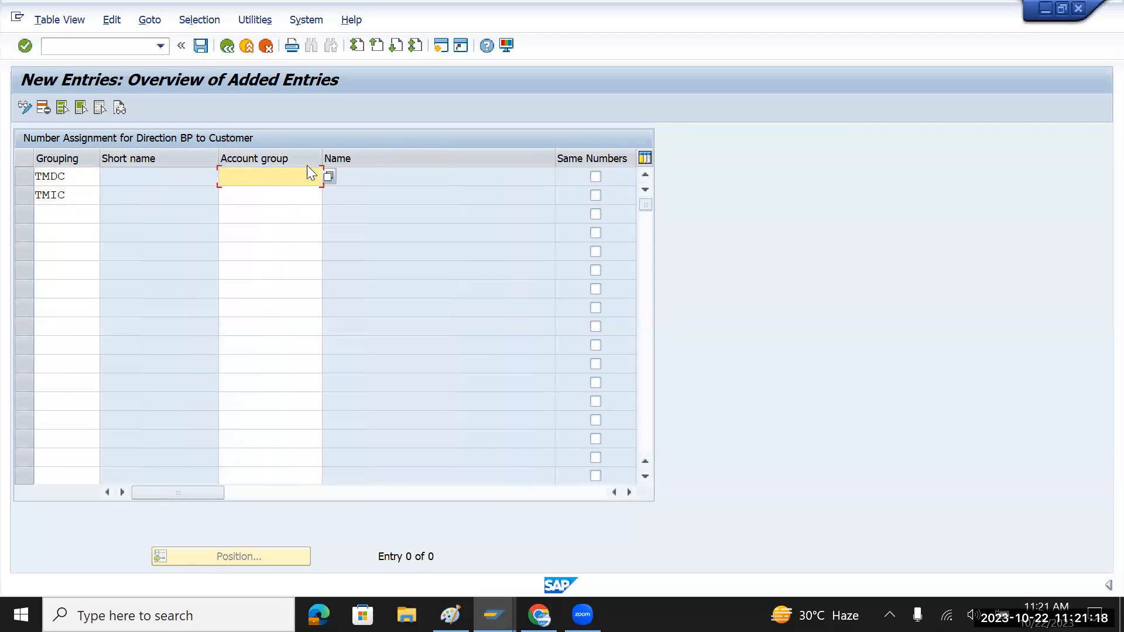
left_click_drag(323, 156, 307, 158)
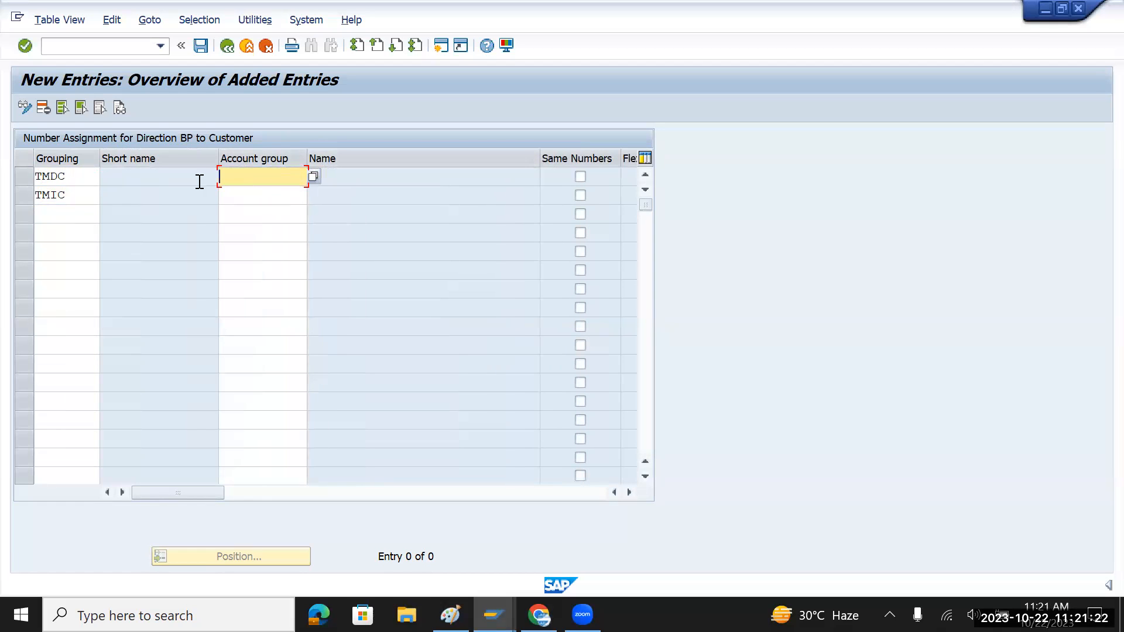
- Set the account group of the TMDC entry to TMDC, copied from its grouping
left_click(64, 178)
left_click_drag(64, 177, 23, 185)
key("ctrl+c")
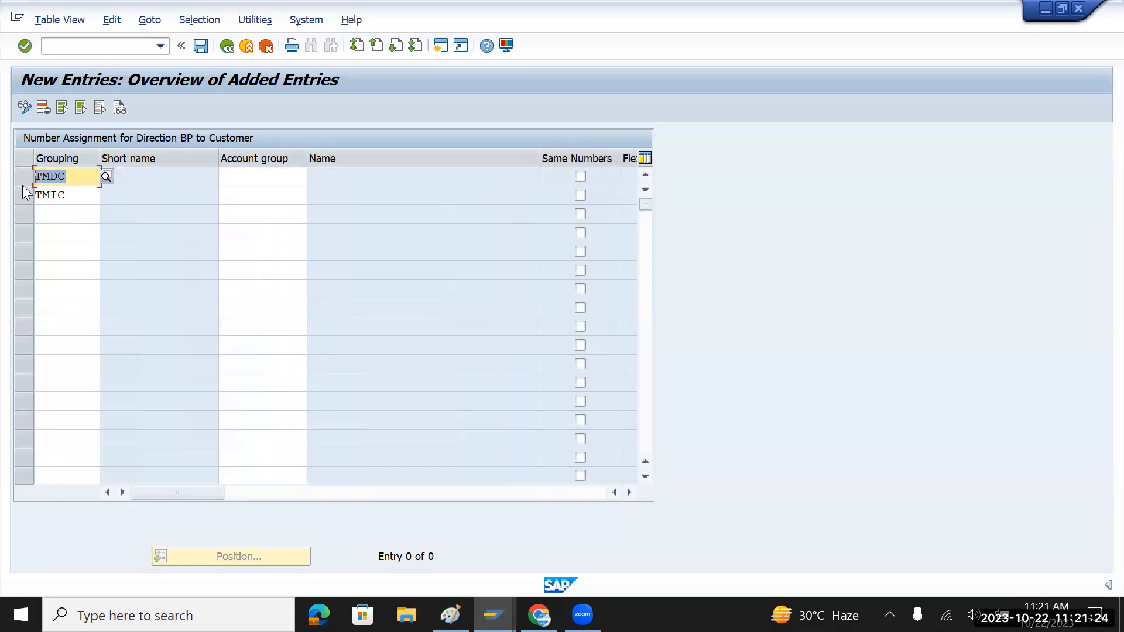
left_click(282, 174)
key("ctrl+v")
- Copy grouping TMIC into the account group of the second new entry
left_click(86, 194)
left_click_drag(86, 193, 30, 210)
key("ctrl+c")
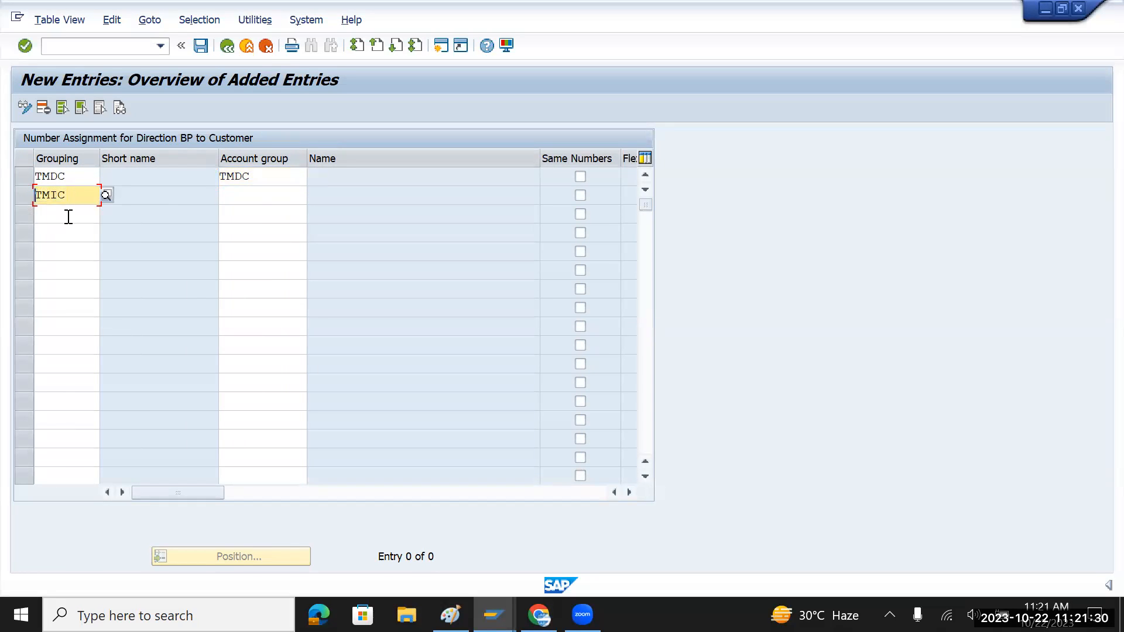
left_click(242, 197)
key("ctrl+v")
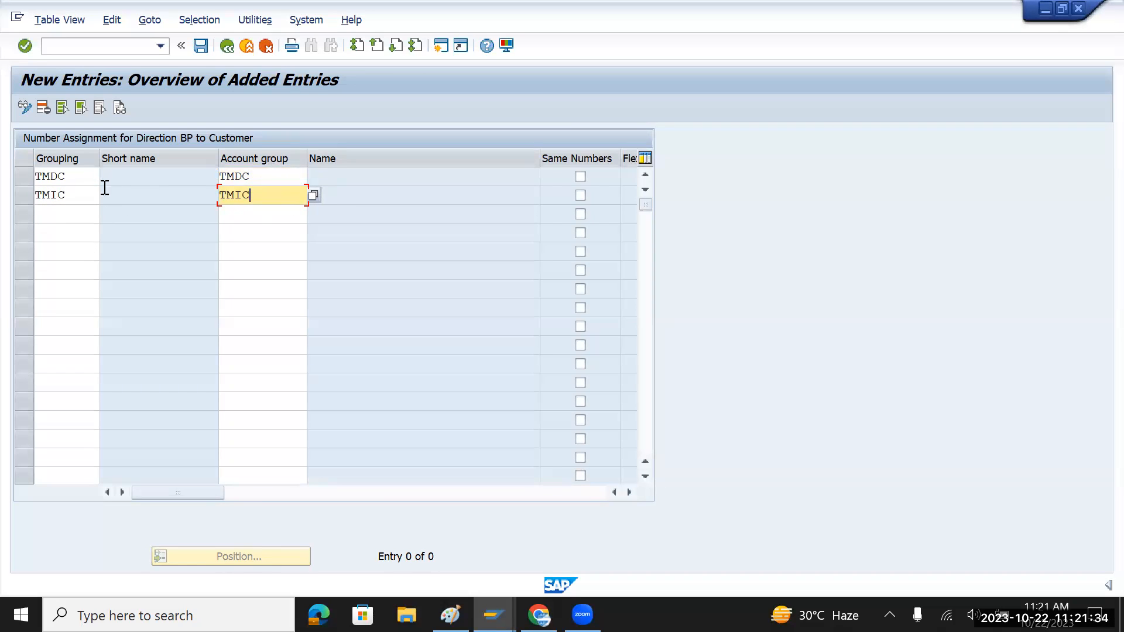
left_click_drag(75, 175, 31, 182)
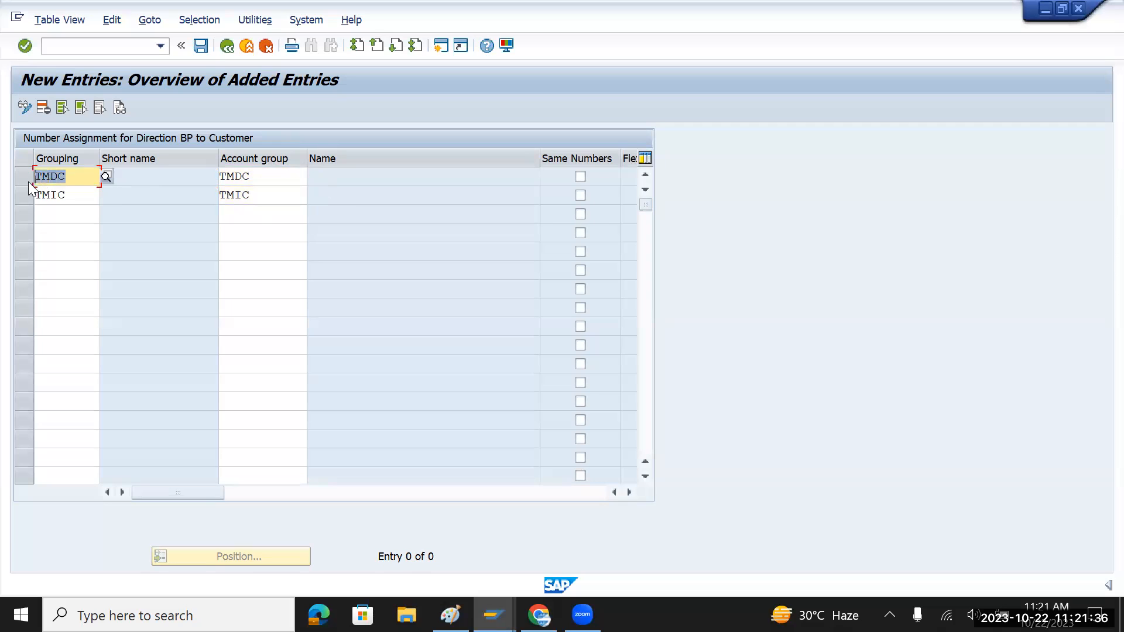
left_click_drag(264, 197, 197, 195)
left_click(237, 182)
double_click(237, 182)
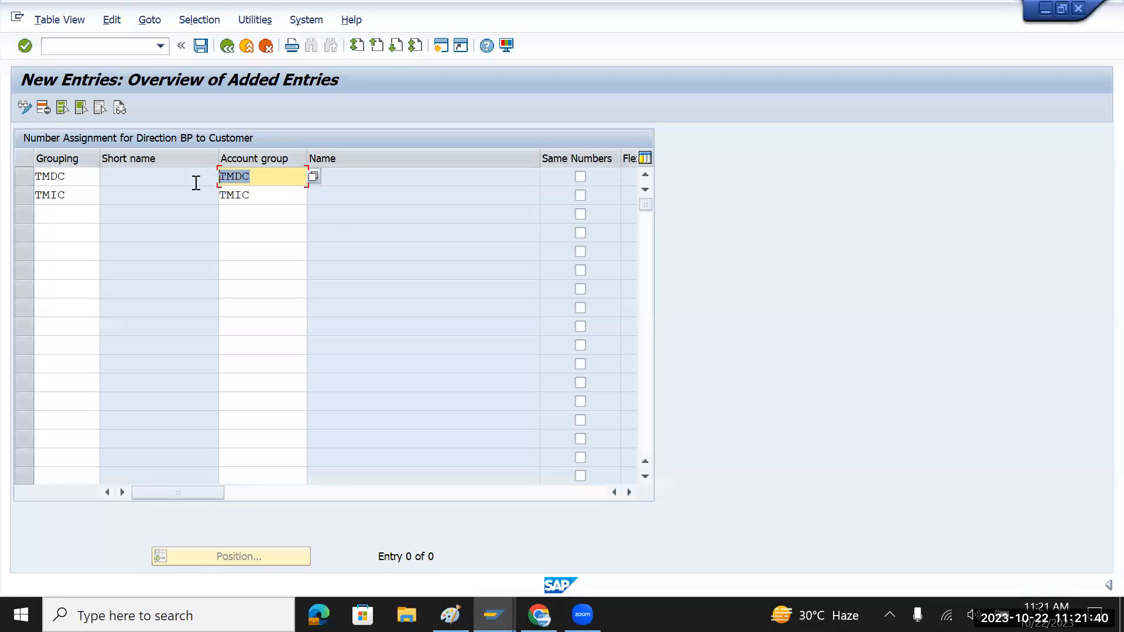
- Turn on Same Numbers for both the TMDC and TMIC entries and save them
left_click(581, 177)
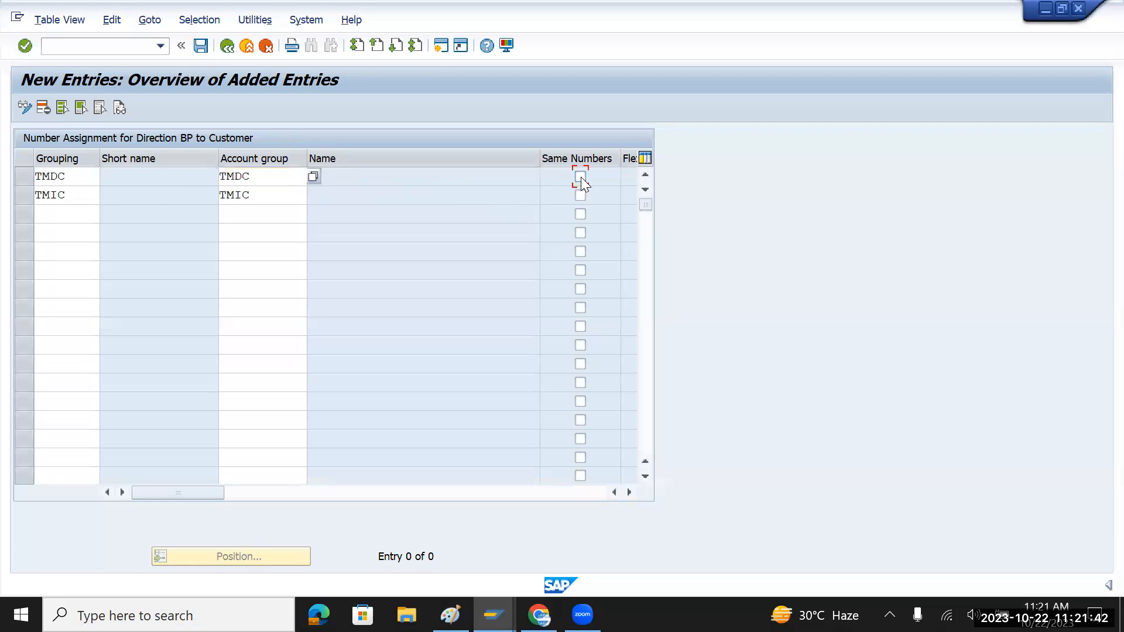
key("Return")
left_click(578, 195)
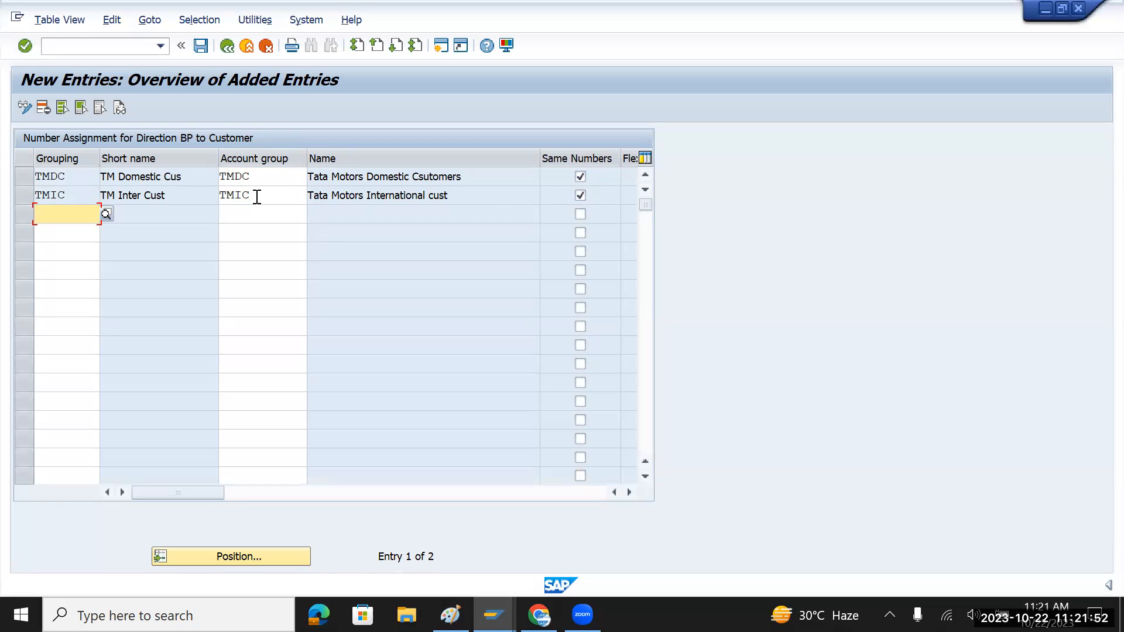
key("ctrl+s")
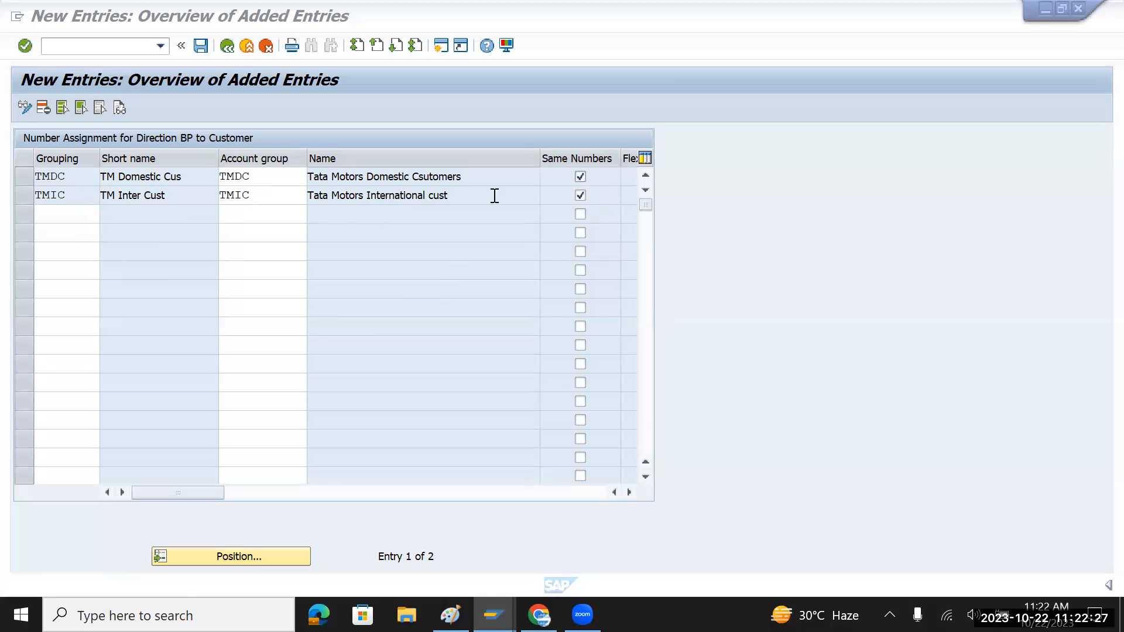
- Check the number ranges in the Paint notes against the domestic TMDC customer numbers, and return to SAP
left_click_drag(75, 176, 27, 178)
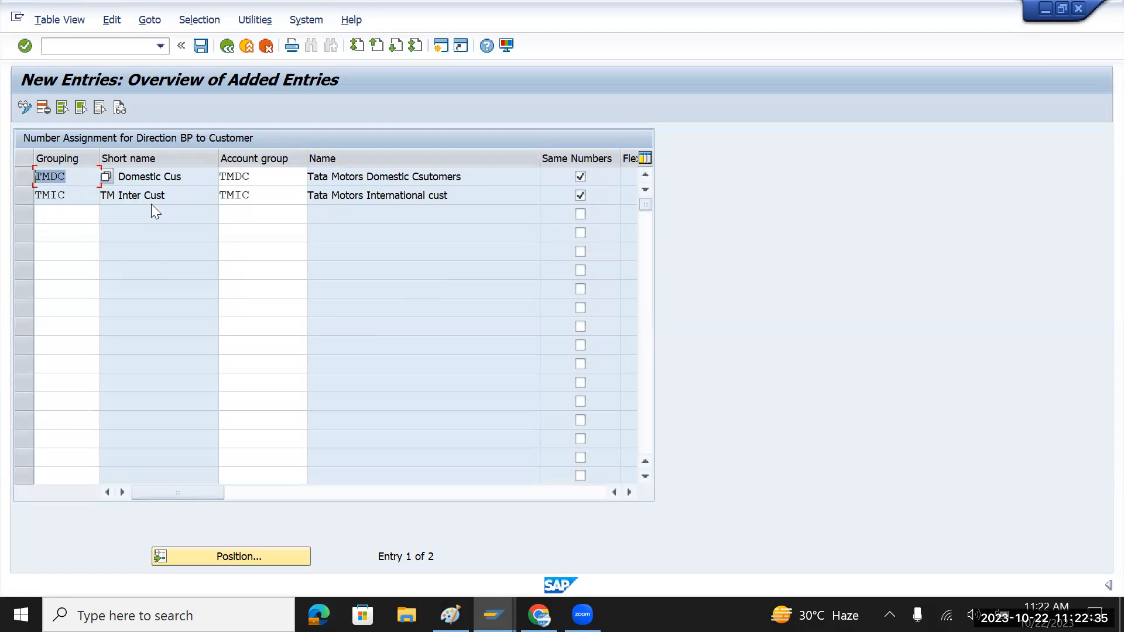
key("alt+Tab")
key("alt+Tab")
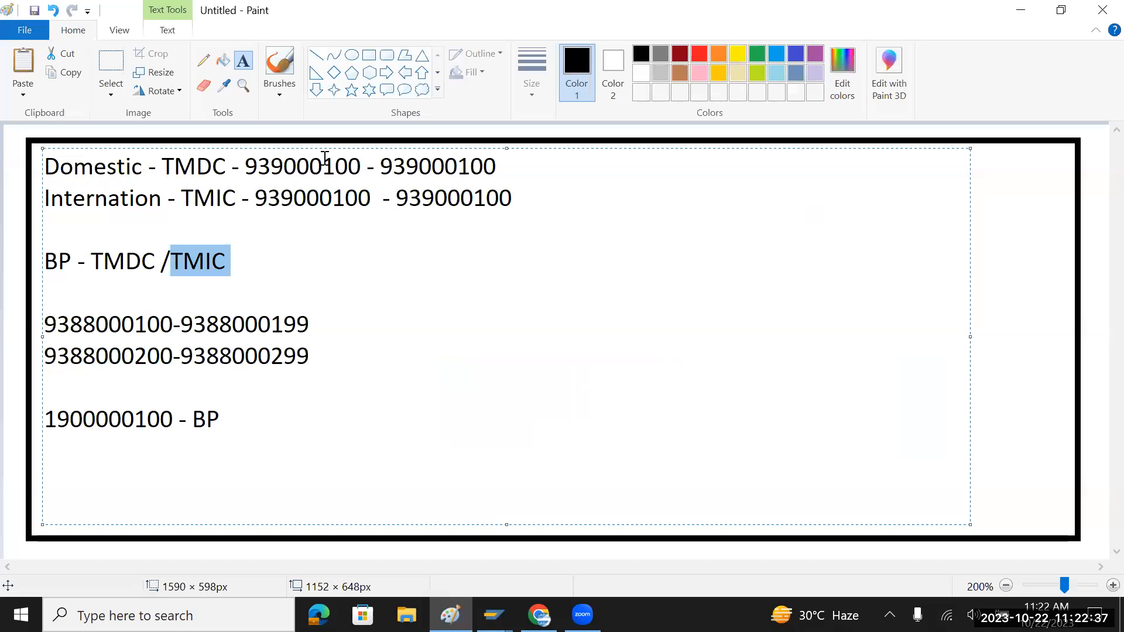
left_click_drag(47, 324, 146, 323)
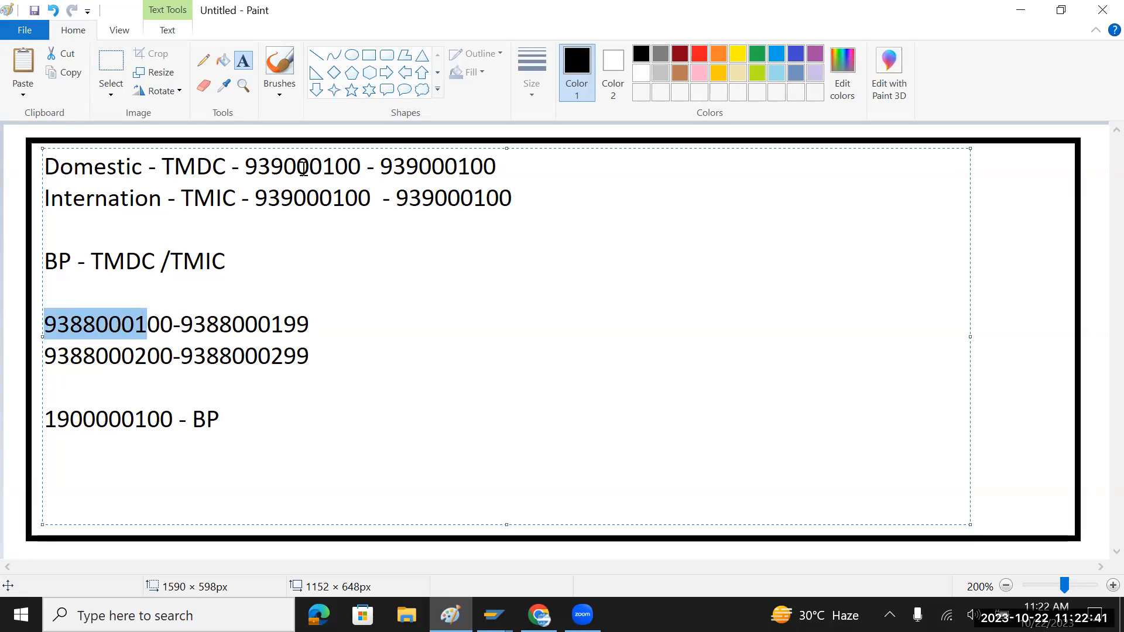
left_click_drag(324, 166, 359, 168)
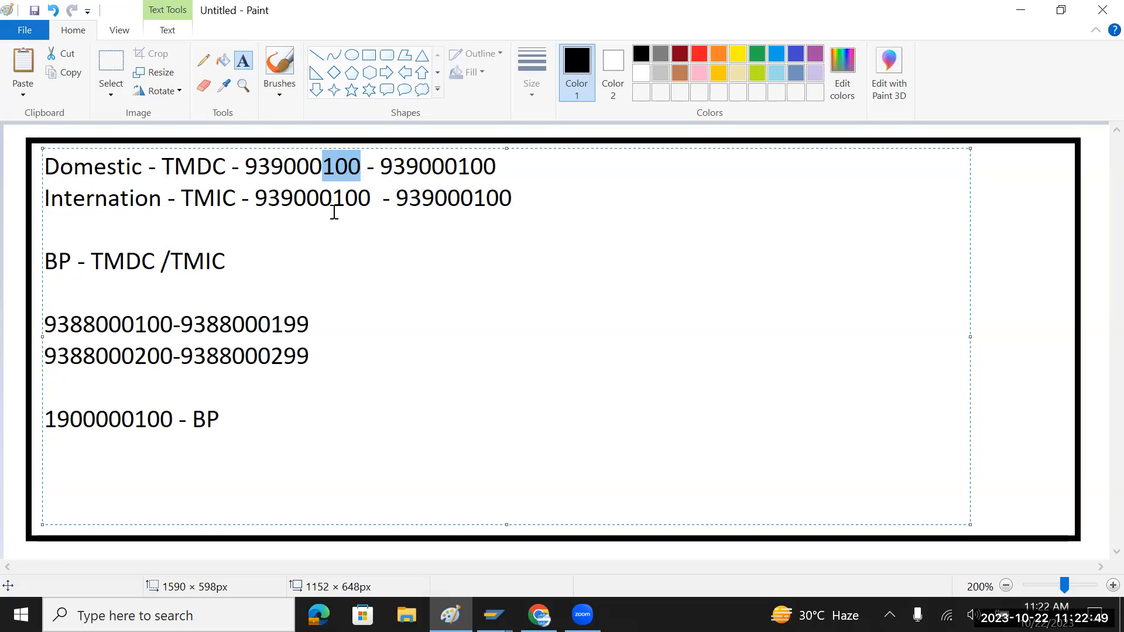
key("alt+Tab")
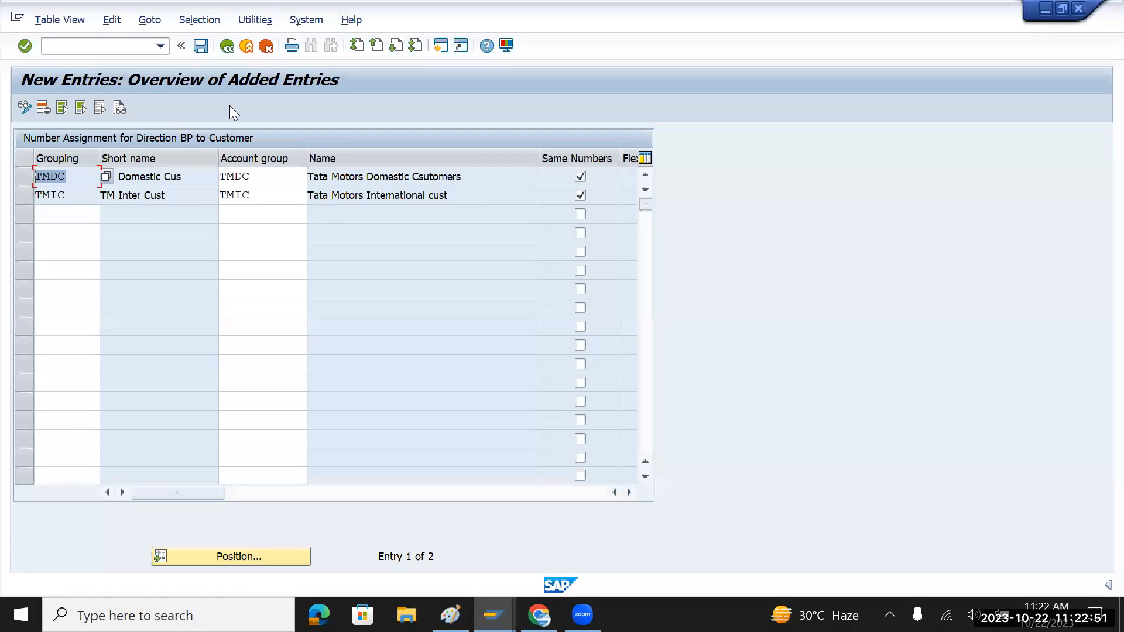
- Save the BP to Customer number assignments again and go back to the Display IMG structure
left_click(199, 48)
left_click(227, 48)
left_click(227, 47)
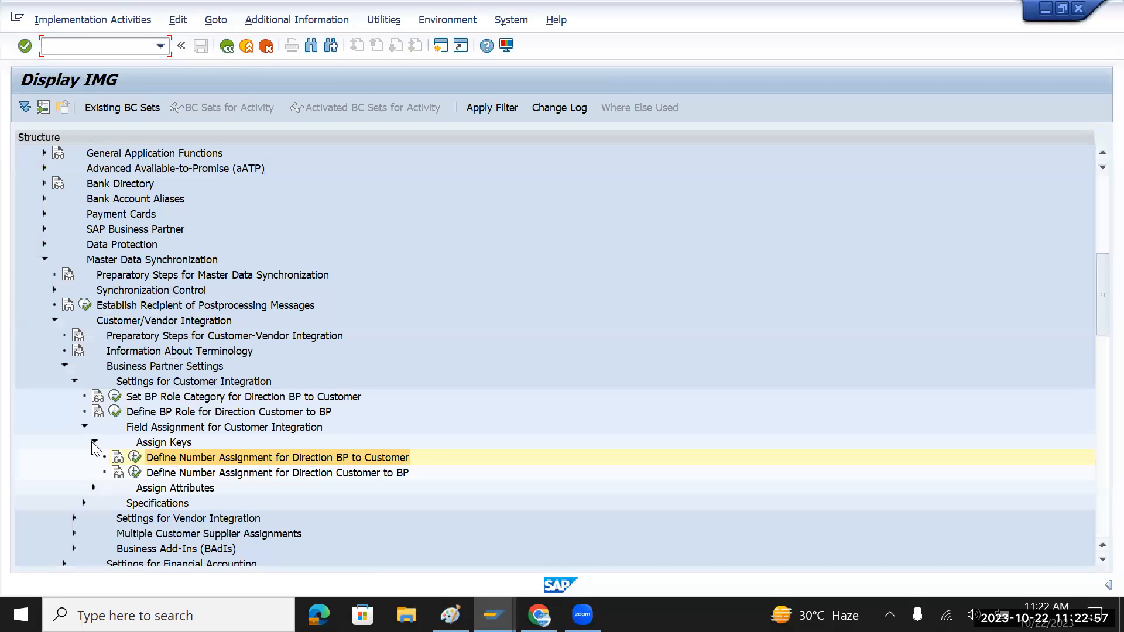
- Collapse Settings for Customer Integration and open Define Number Assignment for Direction BP to Vendor under Settings for Vendor Integration
left_click(93, 443)
left_click(85, 427)
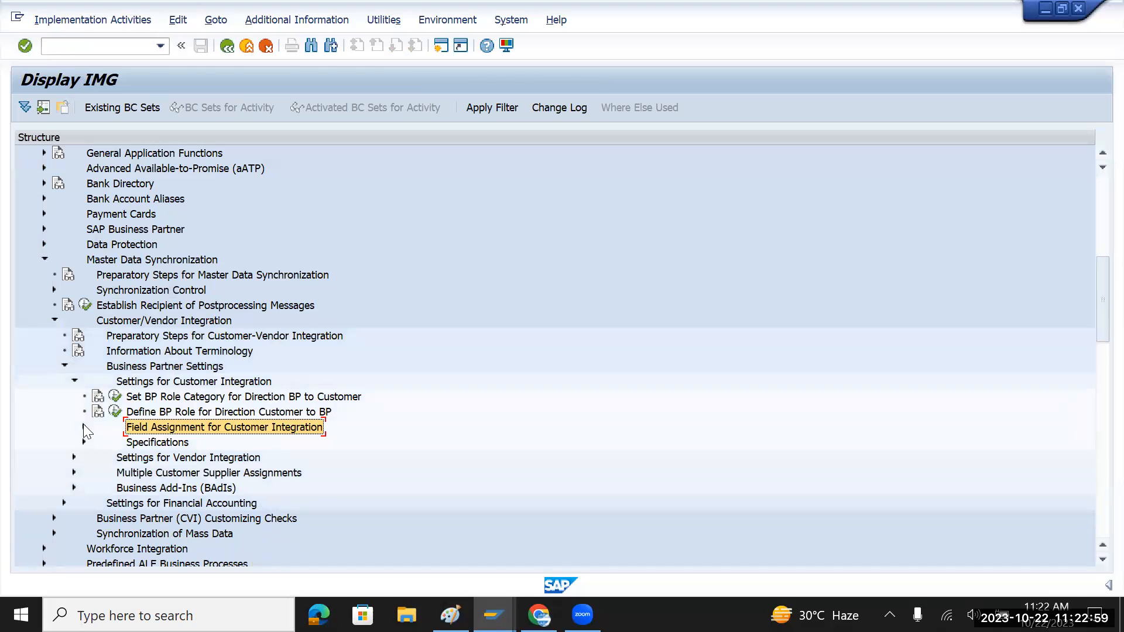
left_click(72, 381)
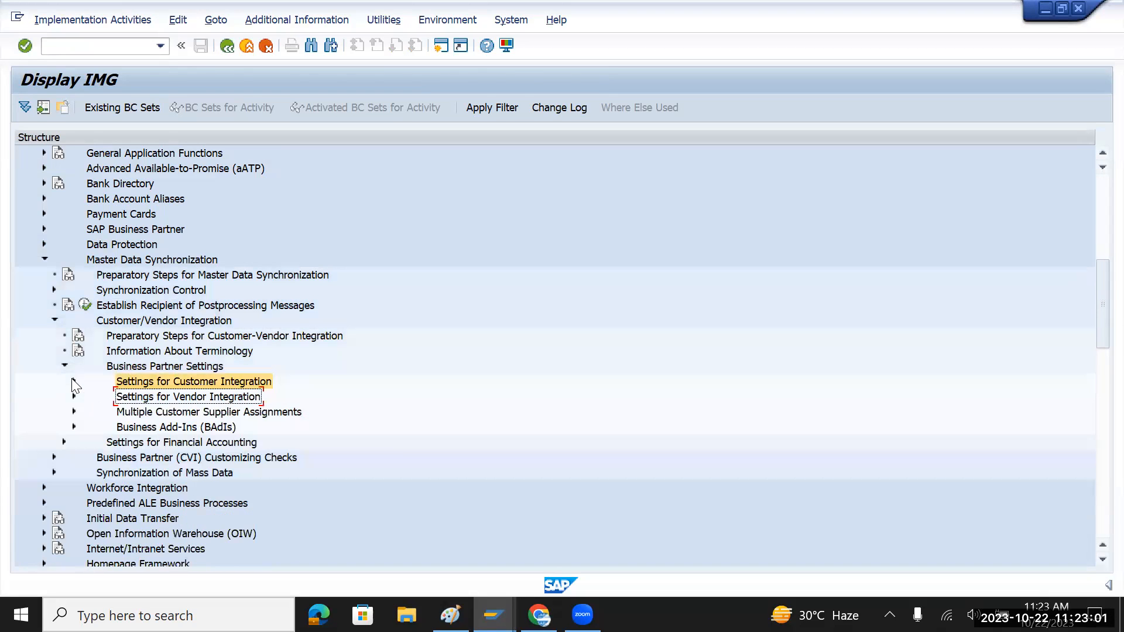
left_click(75, 396)
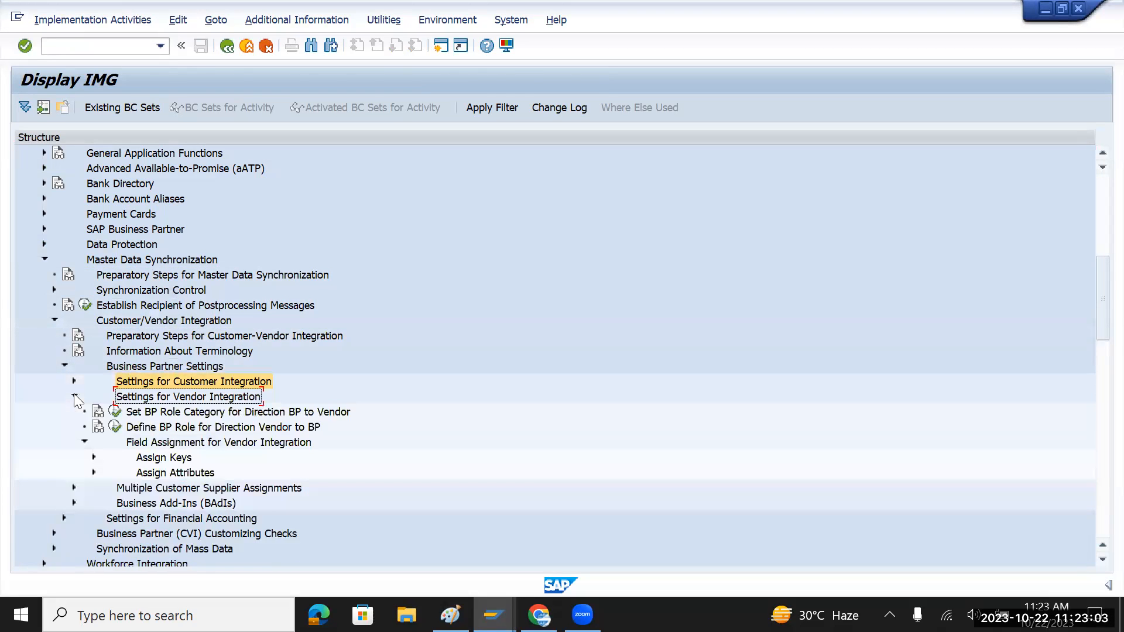
left_click(94, 458)
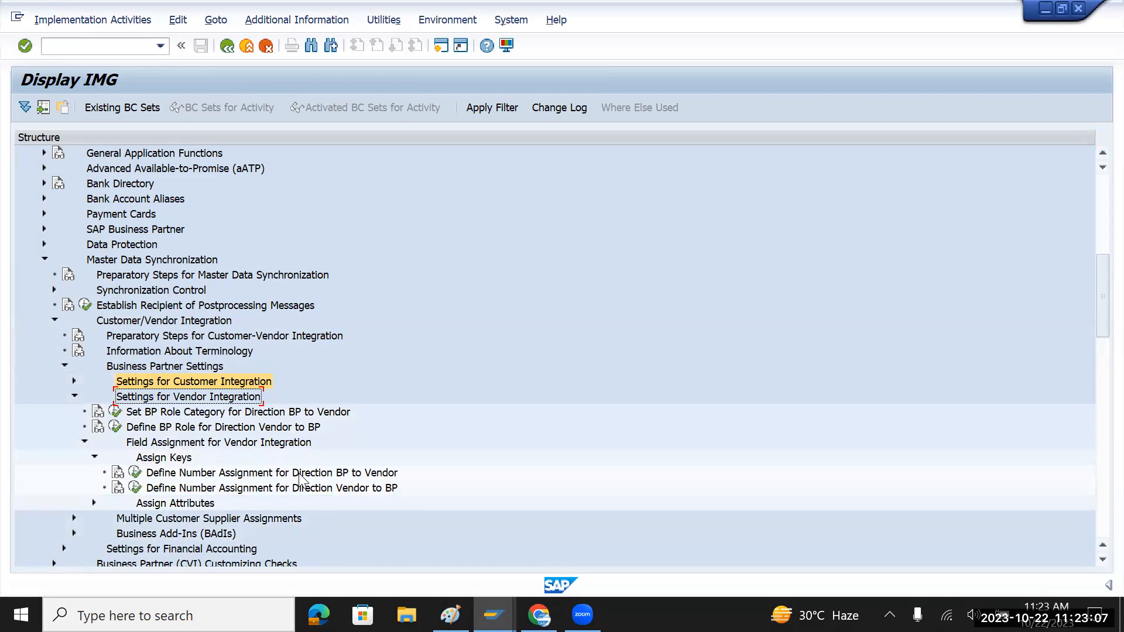
scroll(299, 479, "down", 1)
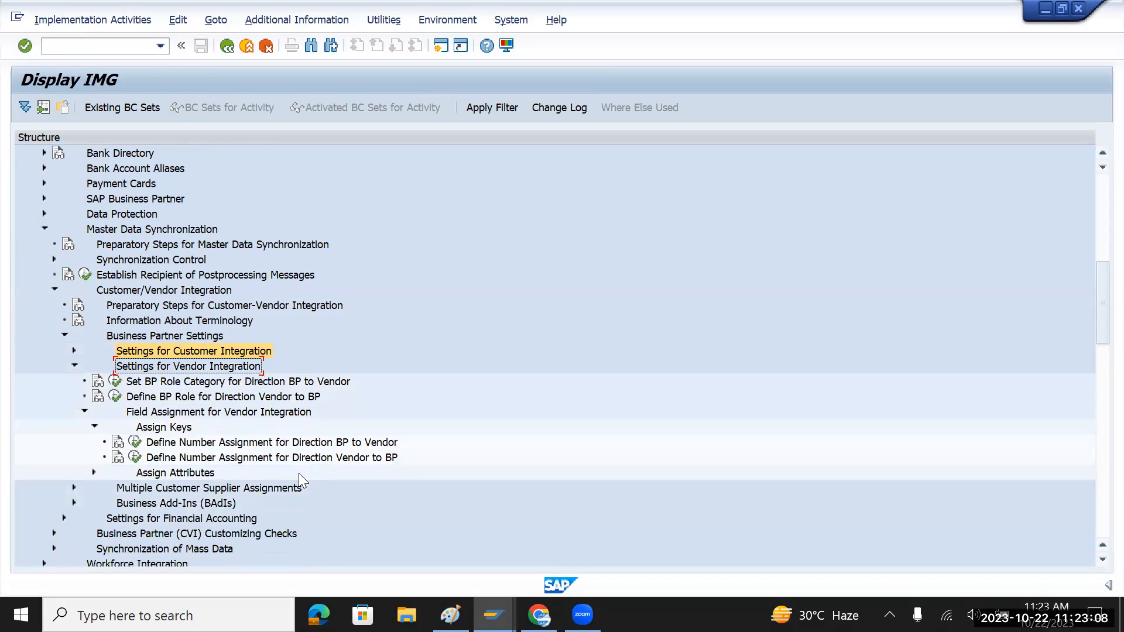
left_click(217, 443)
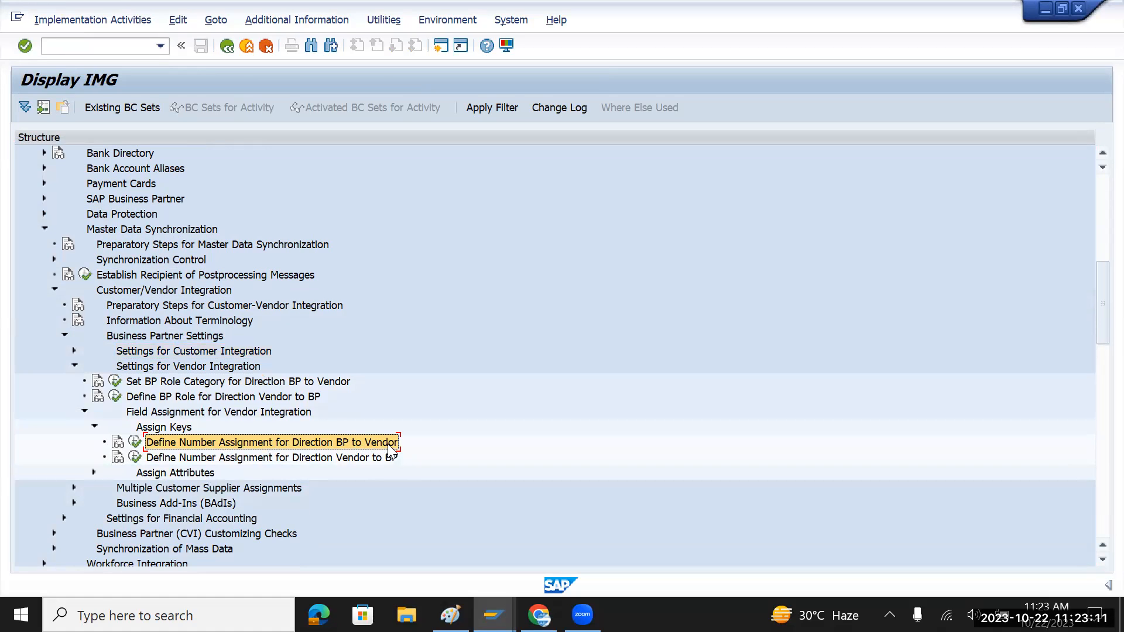
left_click(135, 445)
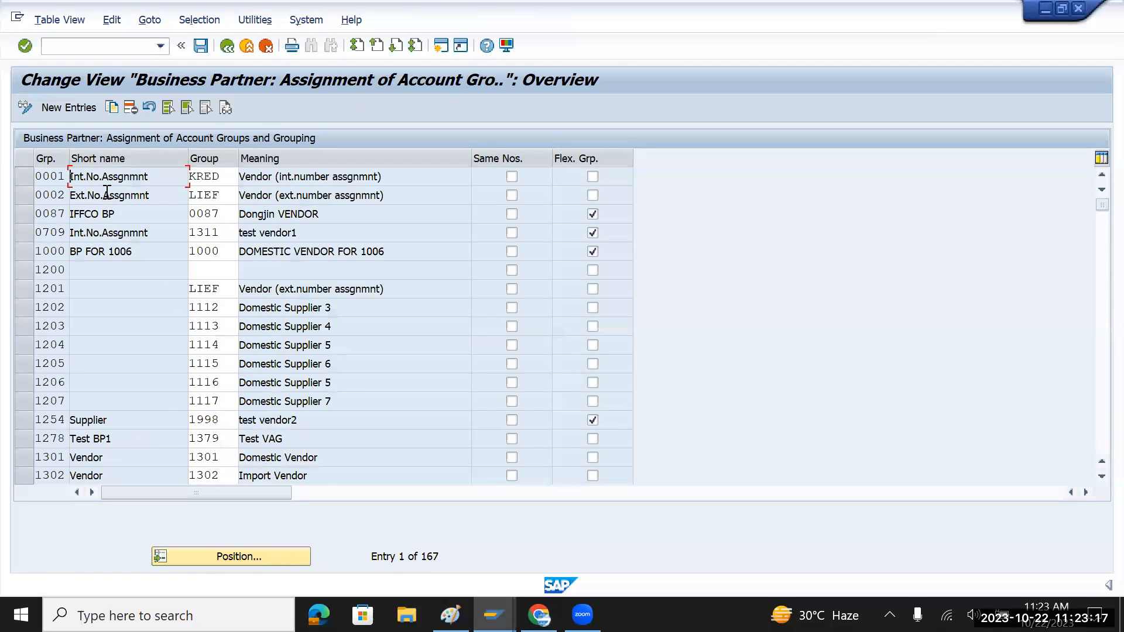
- Start new BP to Vendor entries with TMDV as the first grouping and TMIV as the second
left_click(200, 46)
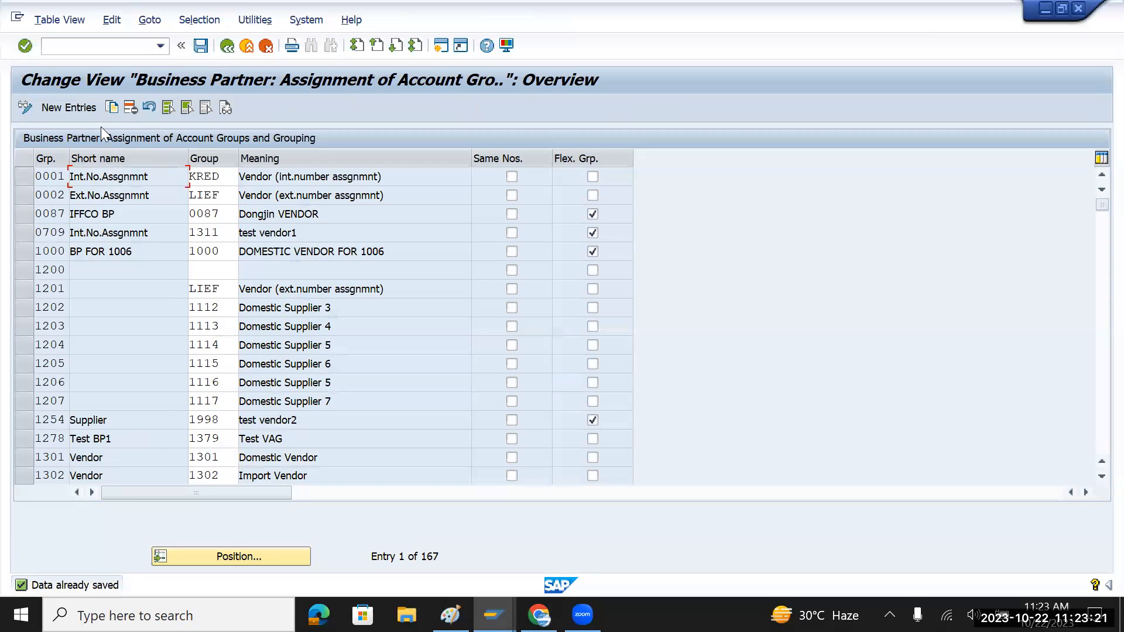
left_click(66, 106)
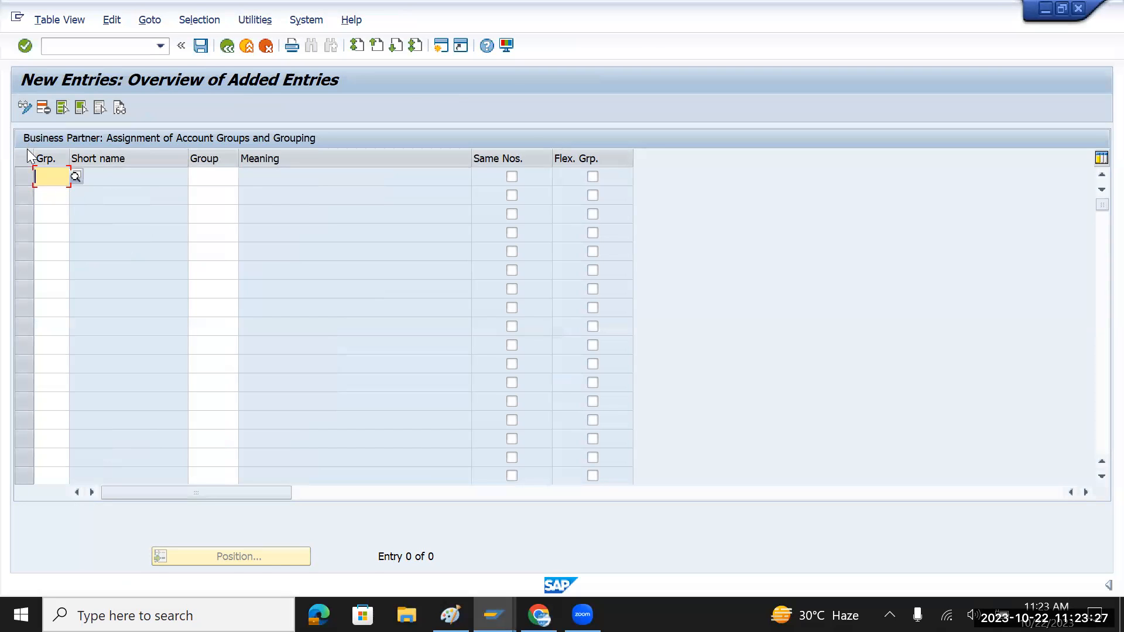
type("tm")
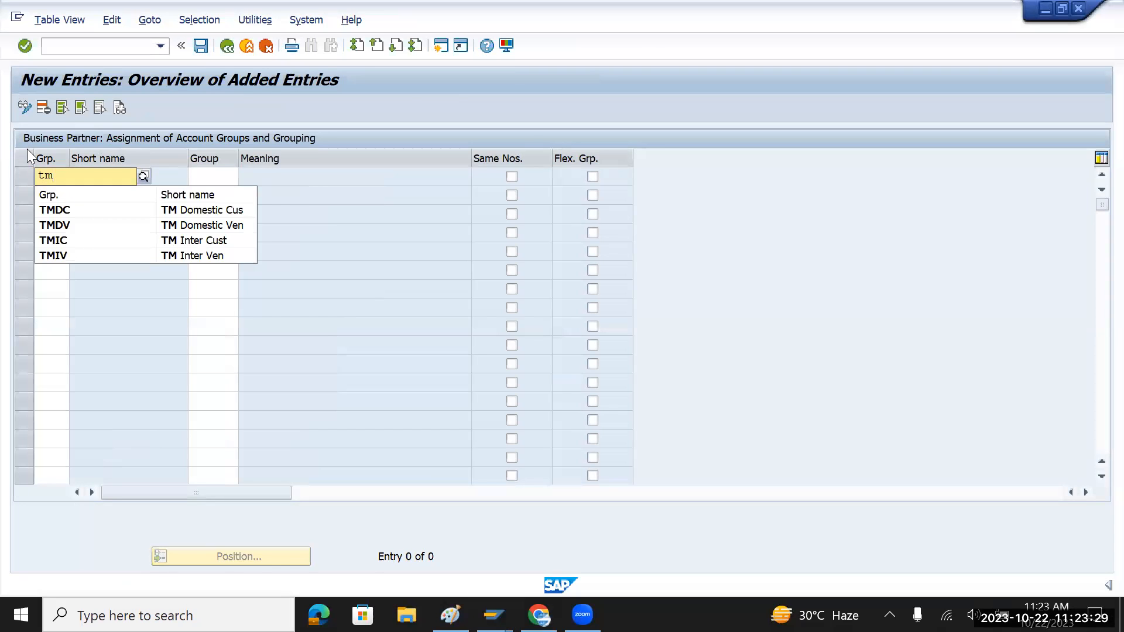
left_click(75, 241)
left_click(56, 195)
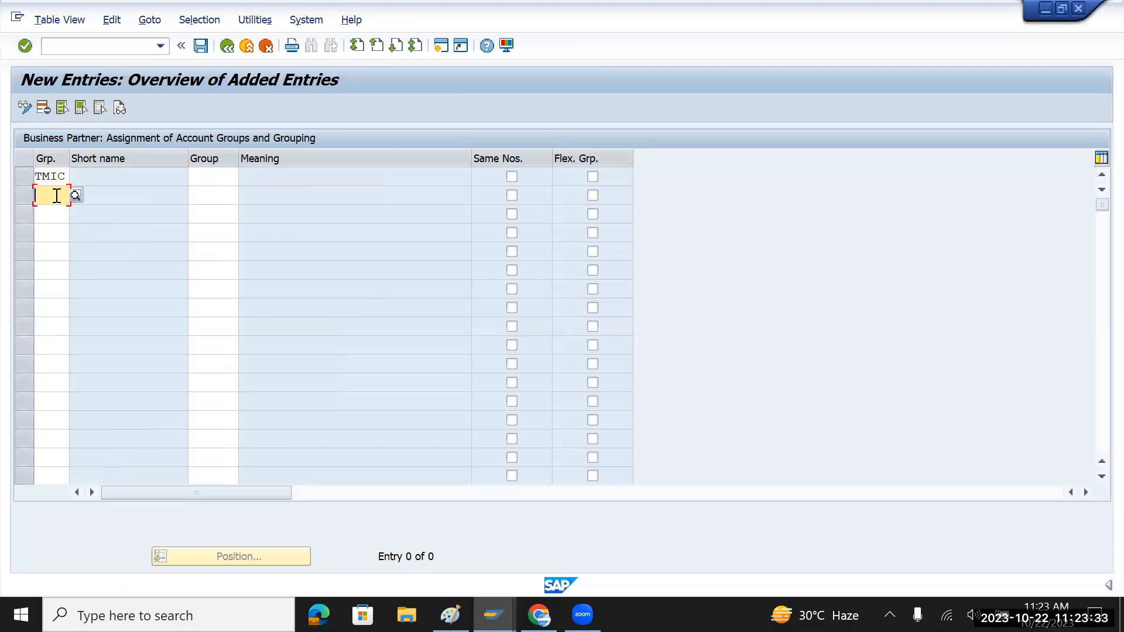
type("tm")
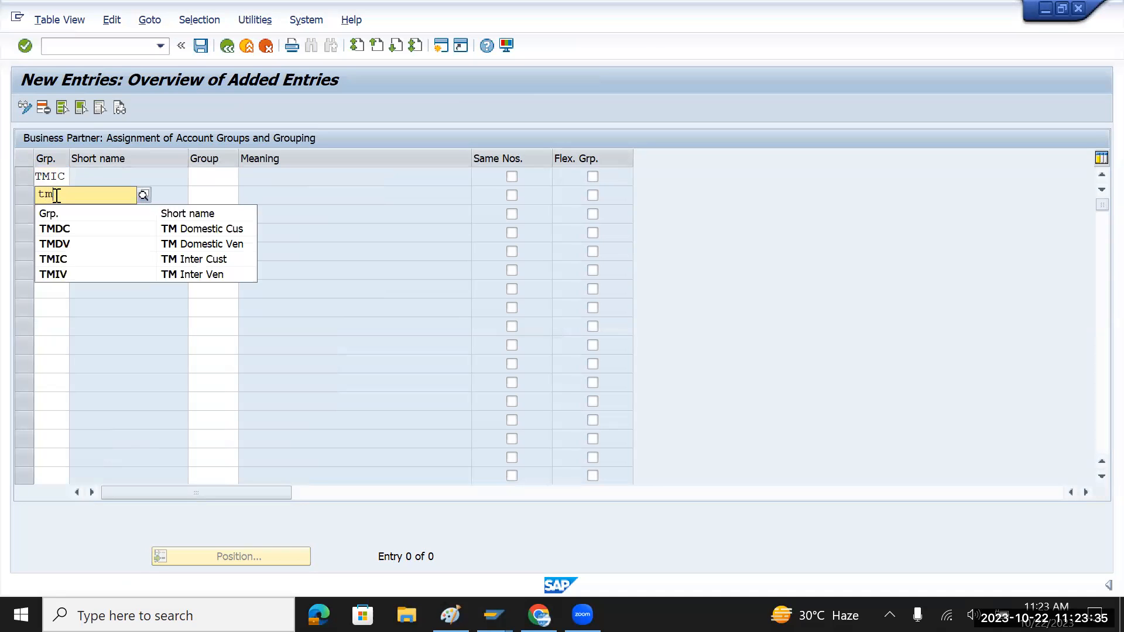
left_click(65, 272)
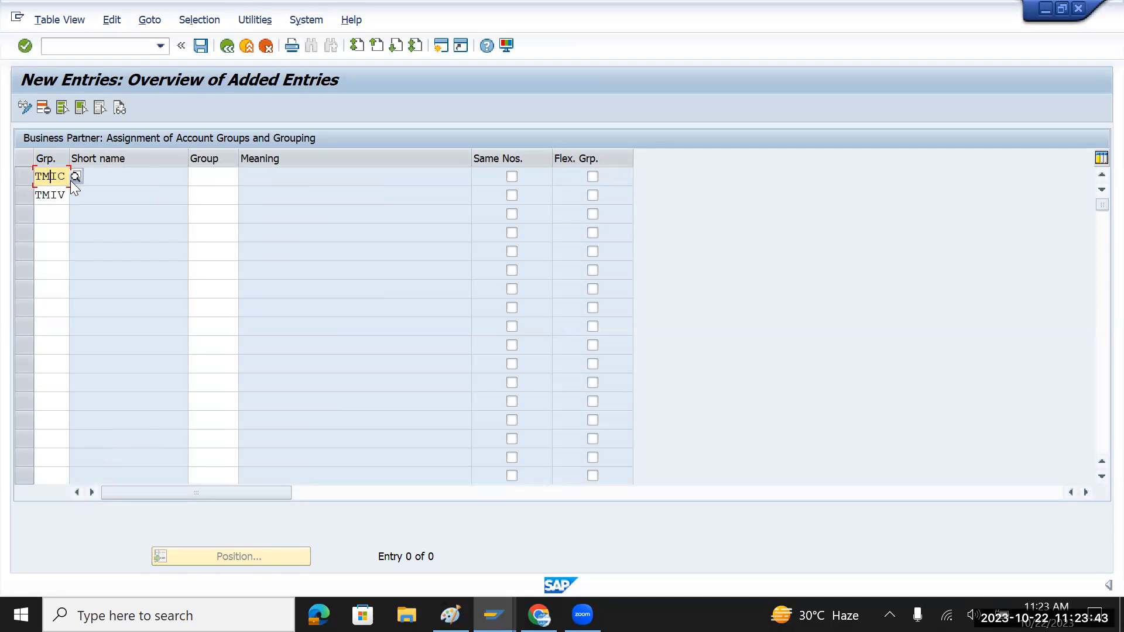
type("DV")
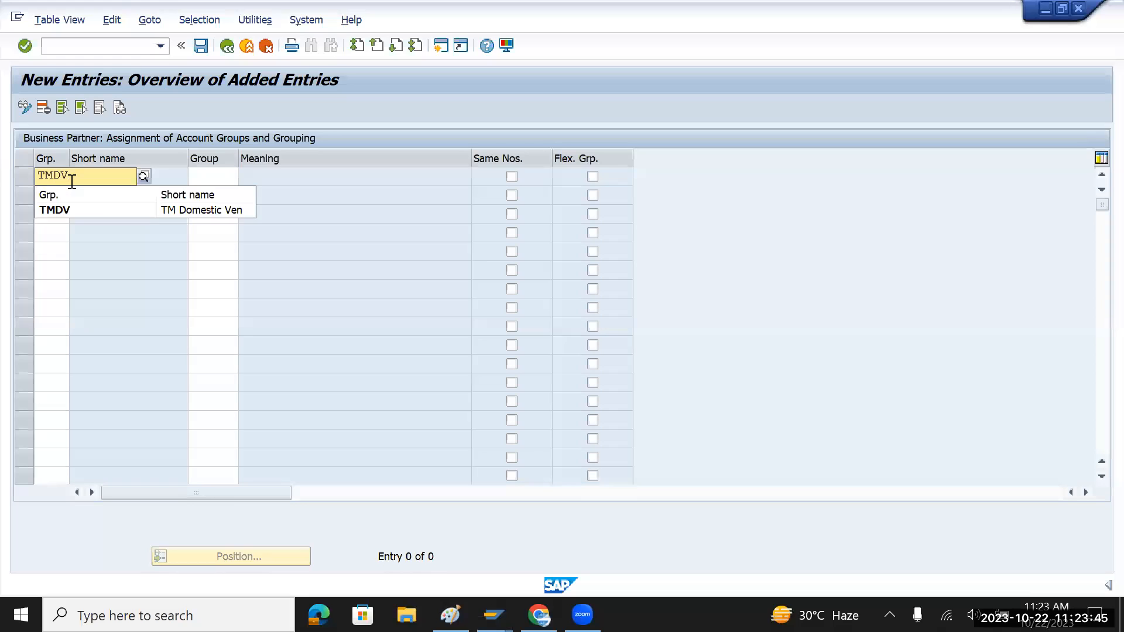
left_click(69, 211)
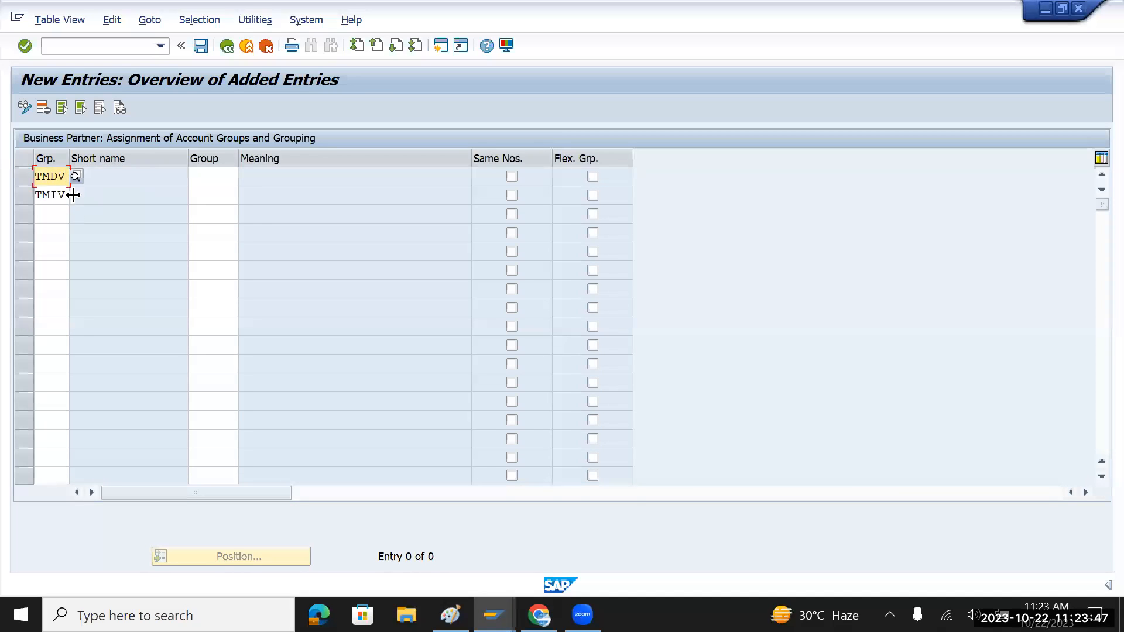
- Copy the TMDV and TMIV groupings into the account group fields of their respective entries
left_click_drag(66, 176, 25, 178)
key("ctrl+c")
left_click(208, 178)
key("ctrl+v")
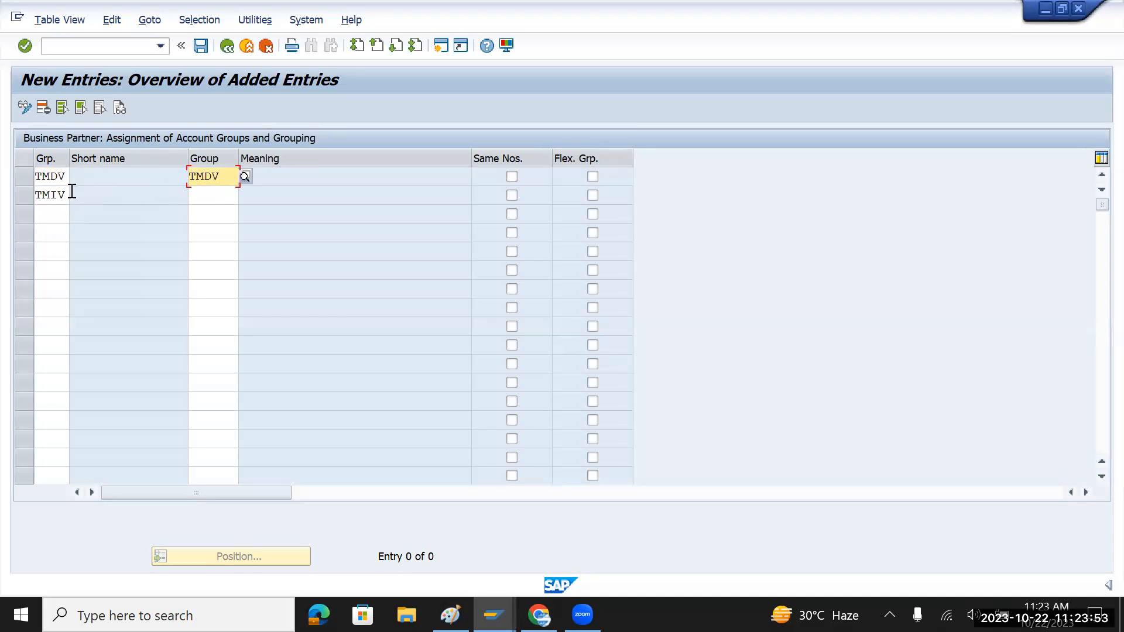
left_click_drag(68, 192, 24, 195)
key("ctrl+c")
left_click(217, 198)
key("ctrl+v")
- Turn on Same Numbers for the TMDV and TMIV entries and save them to customizing request WALK902687
left_click(511, 177)
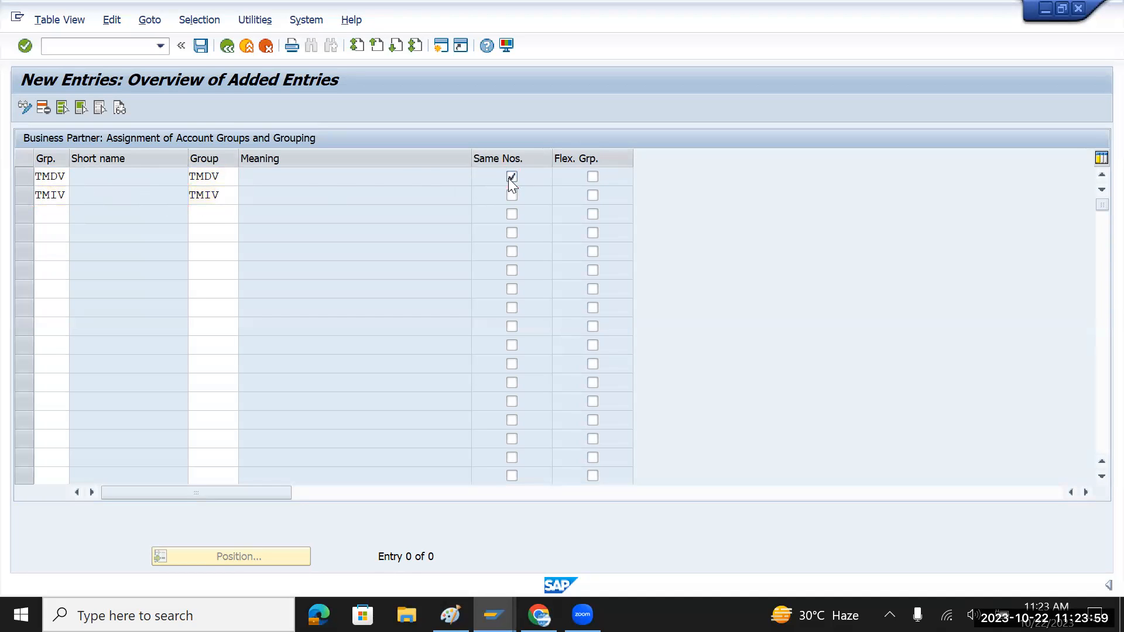
key("Return")
left_click(510, 194)
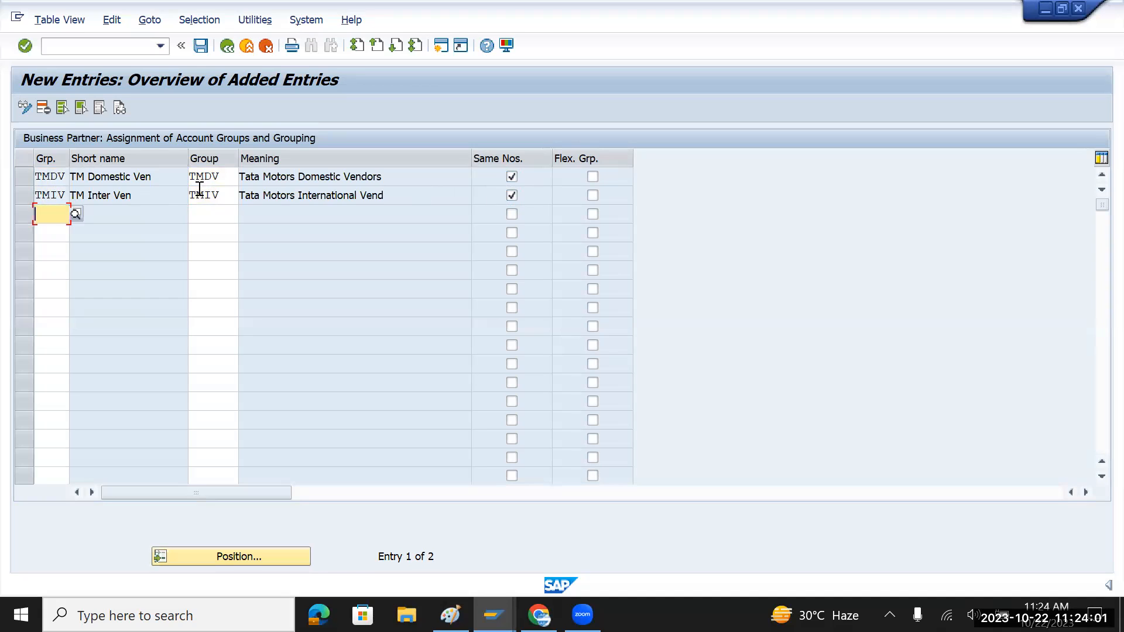
left_click(201, 45)
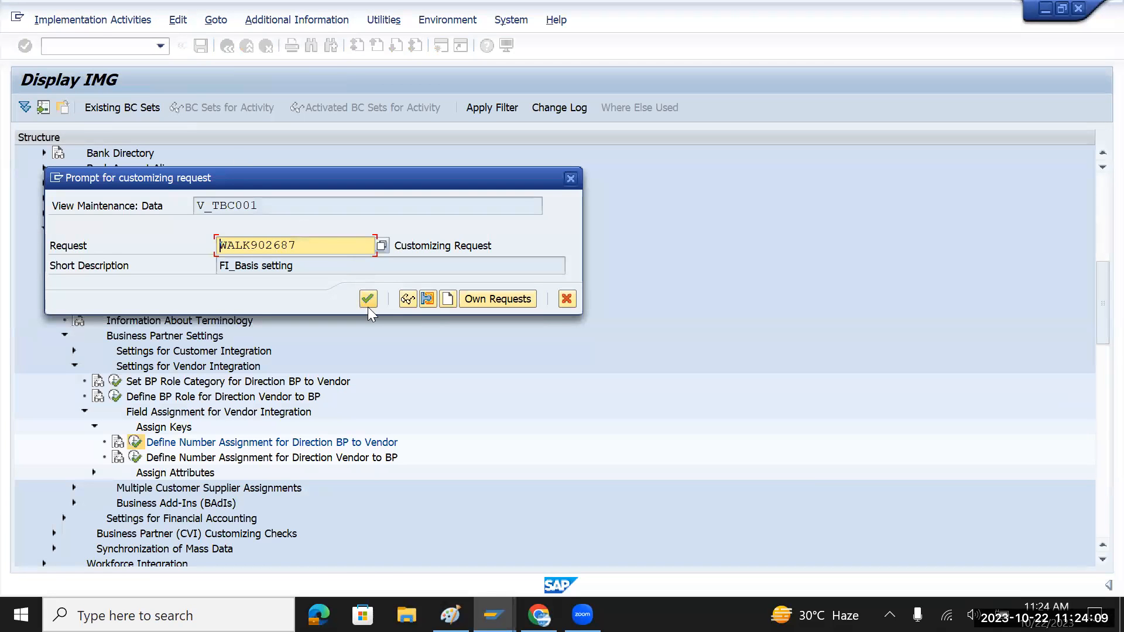
left_click(368, 299)
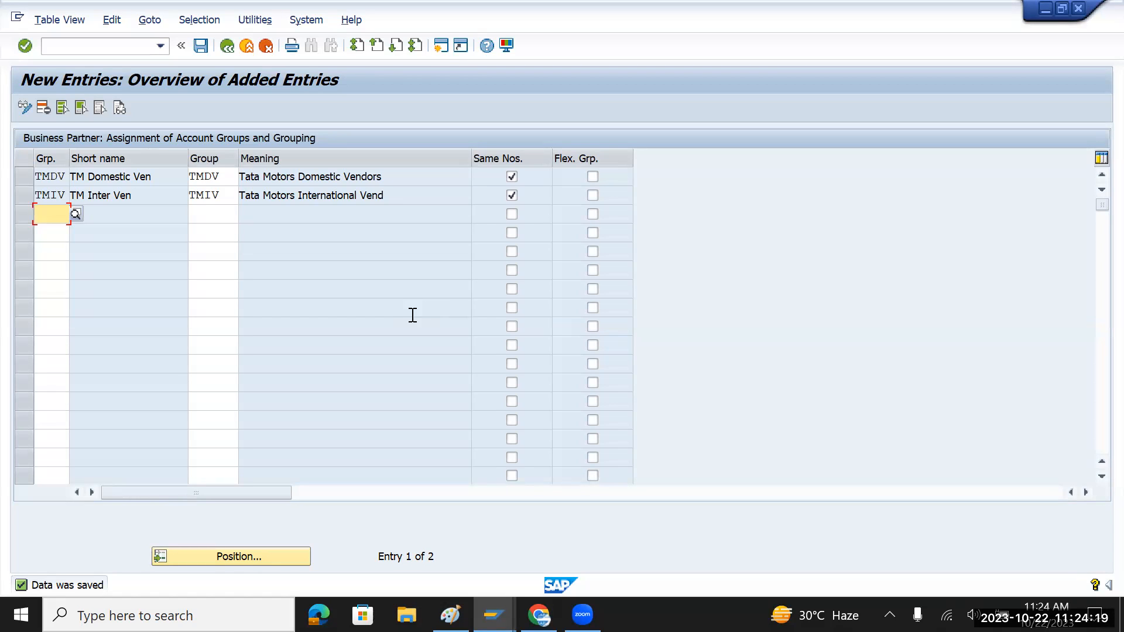
- Leave the BP to Vendor number assignment entries and open transaction FS00 for central G/L account editing
left_click(91, 47)
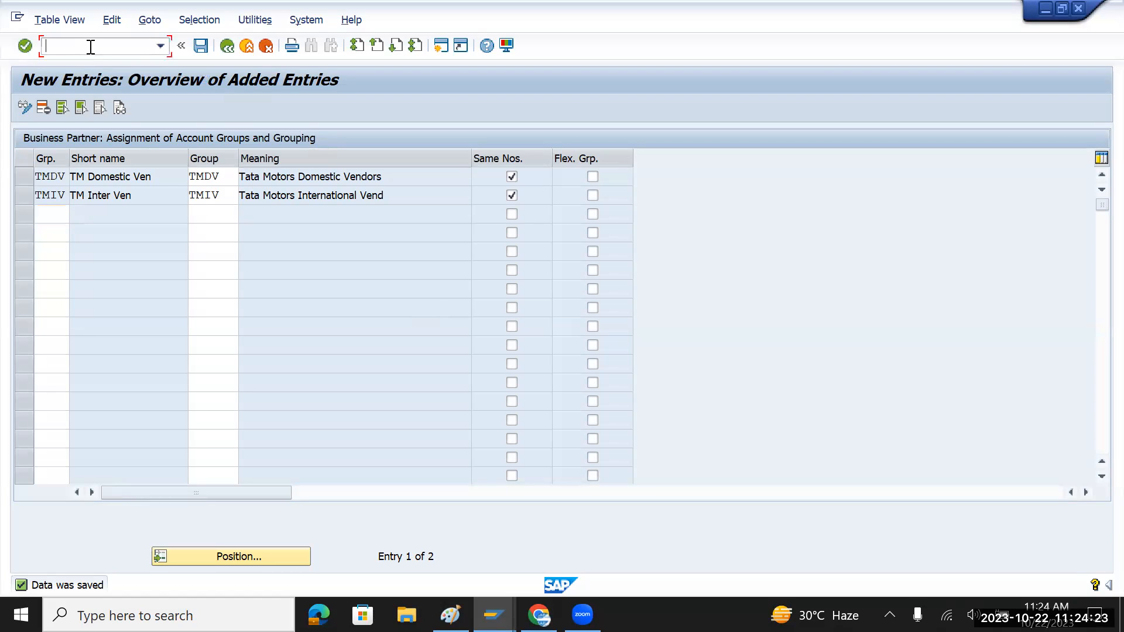
type("/n")
key("Return")
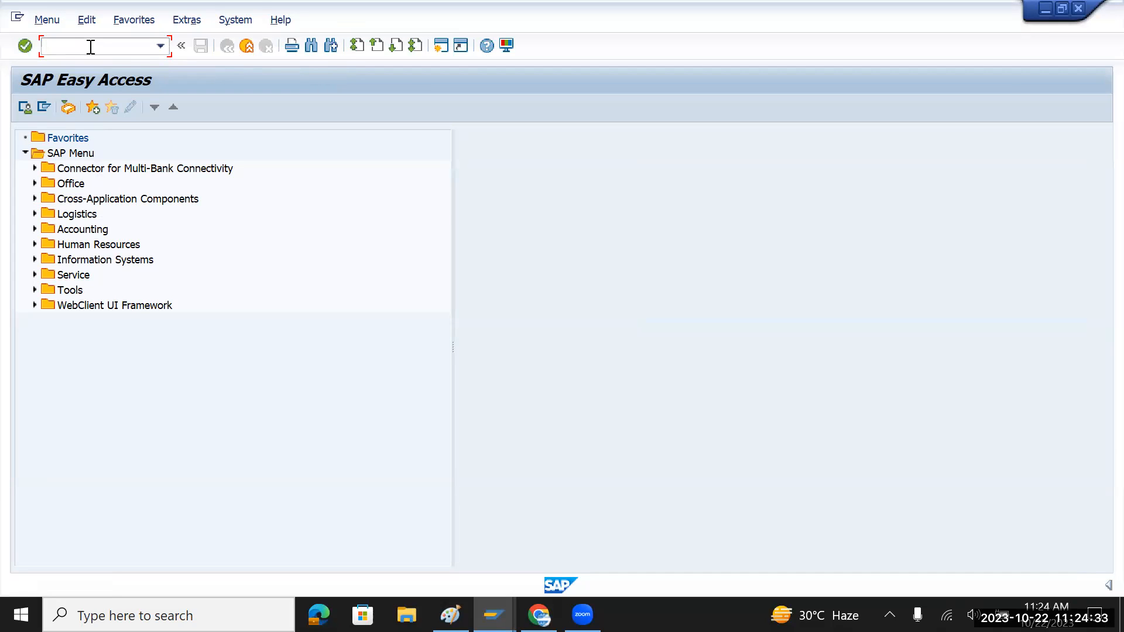
type("Fs00")
key("Return")
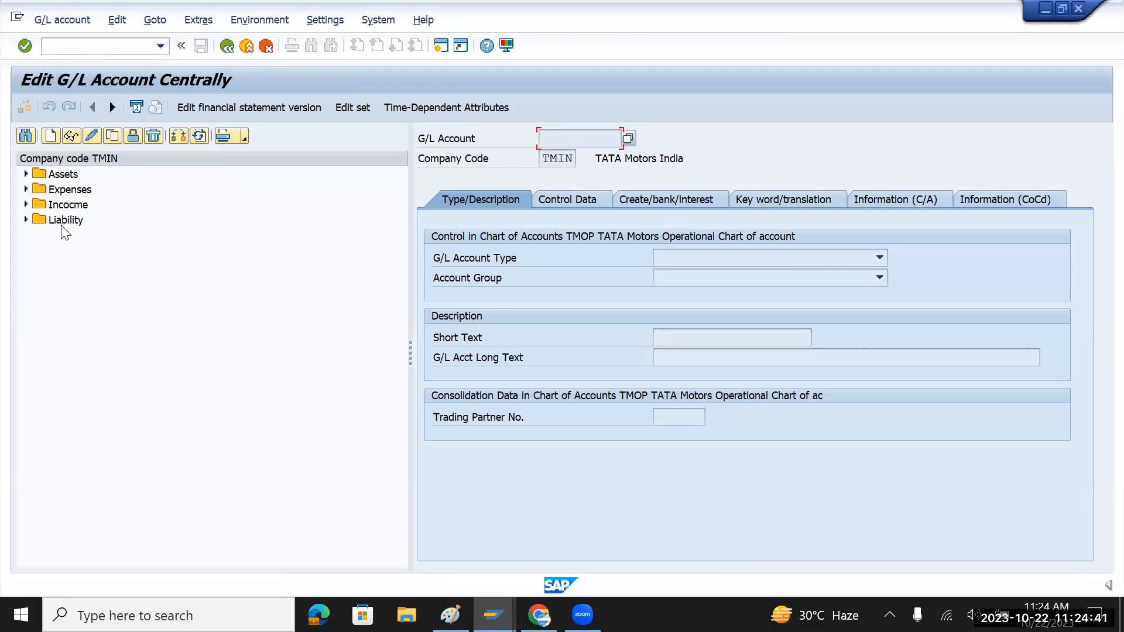
- Expand the Assets and Liability groups of company code TMIN and select the Cash and Loan accounts in turn
left_click(26, 174)
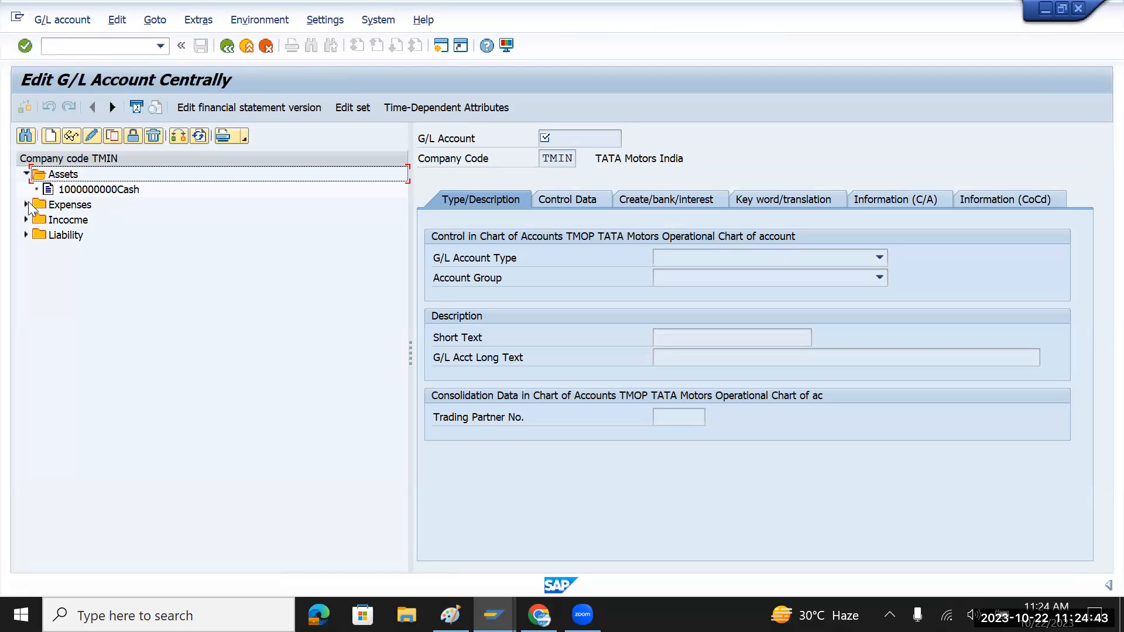
left_click(26, 234)
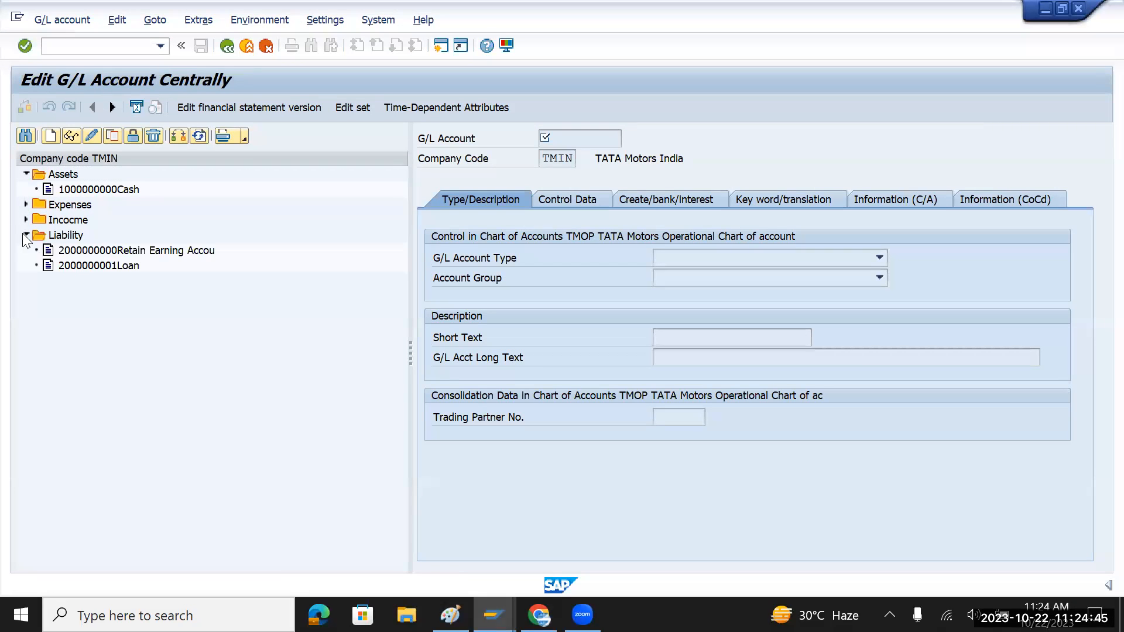
left_click(103, 190)
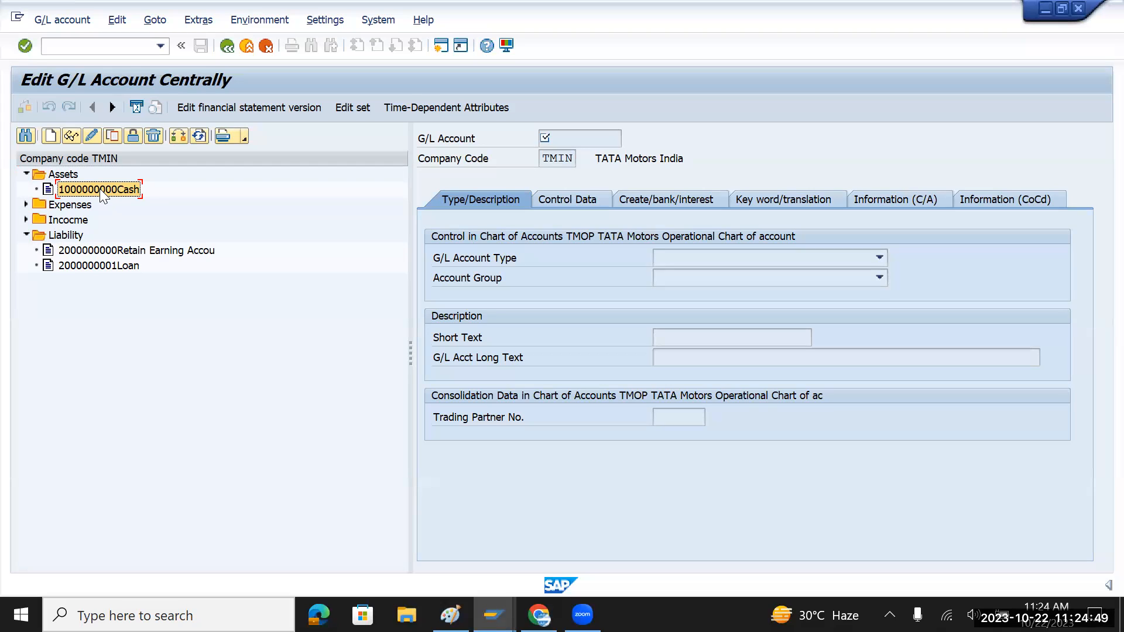
left_click(105, 266)
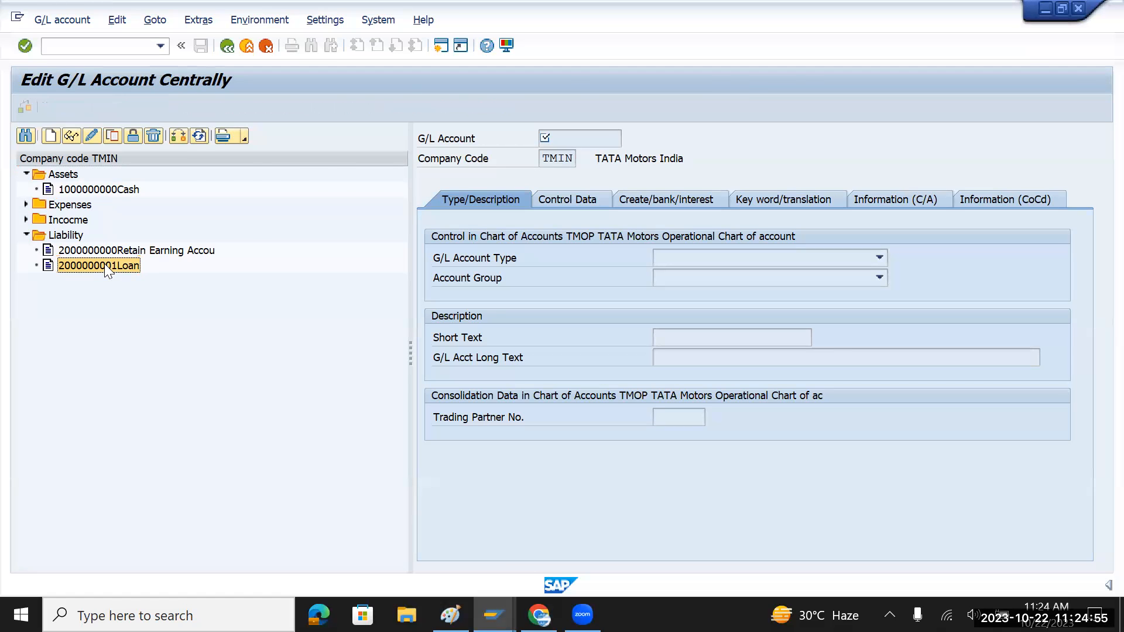
- Switch to the Paint notes and copy the first number in the Domestic TMDC line
key("alt+Tab")
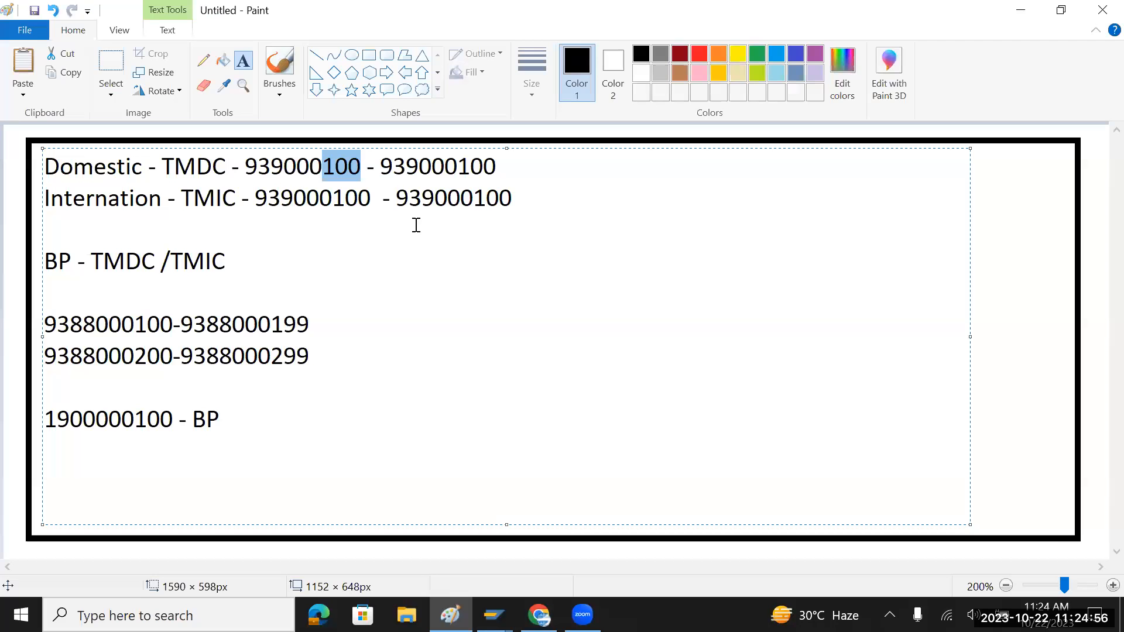
left_click_drag(247, 170, 368, 169)
left_click(259, 167)
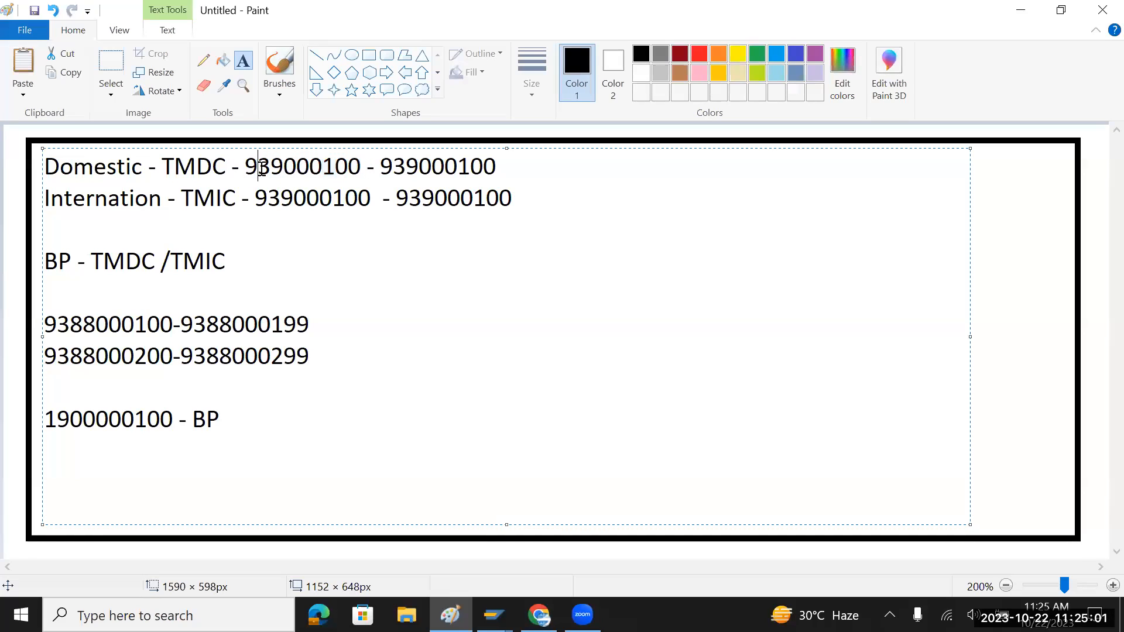
left_click_drag(248, 167, 362, 169)
key("ctrl+c")
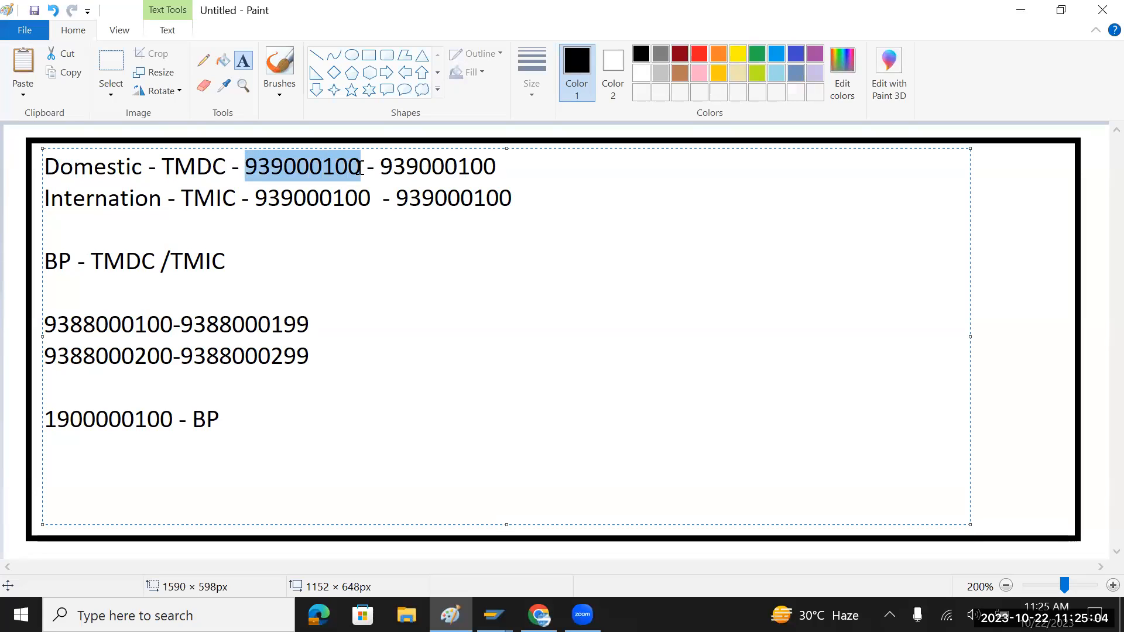
- Make room below the TMIC line, paste the copied number there and label it Apple INC
left_click(539, 209)
key("Return")
key("Return")
key("Return")
key("Up")
key("ctrl+v")
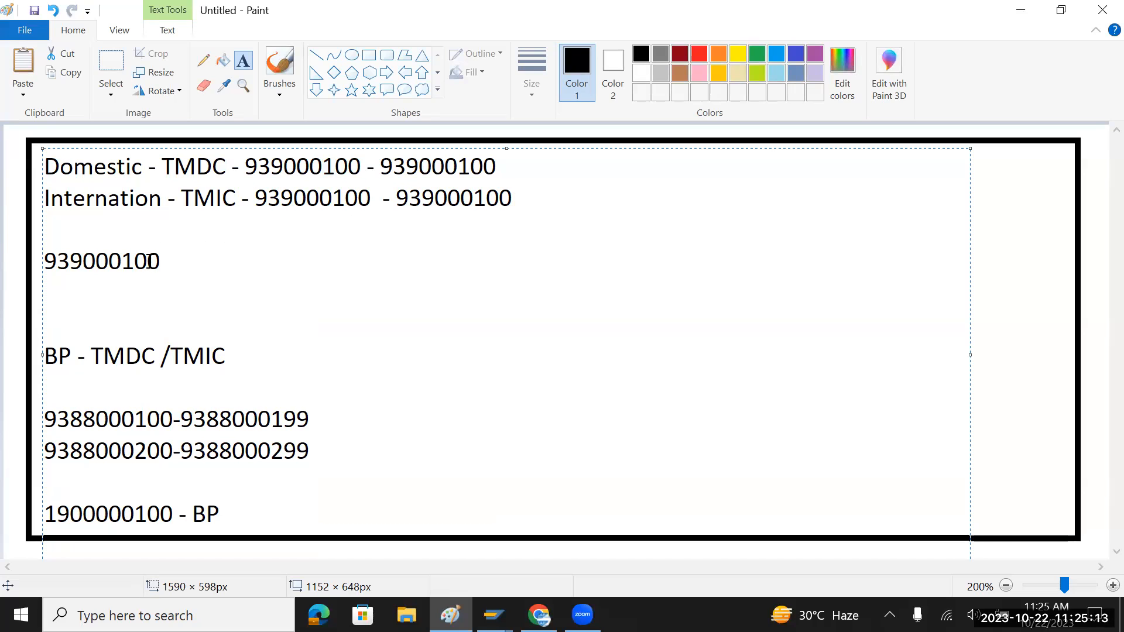
type("- Apple INC")
key("Return")
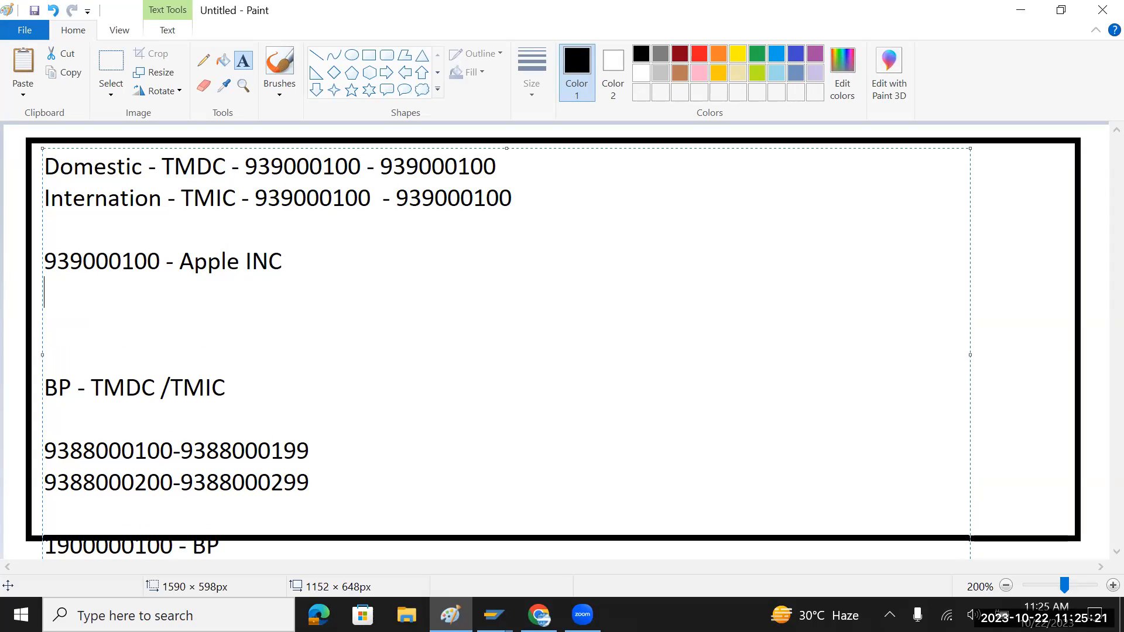
- Add a second customer line with the copied number changed to end in 1 and label it HP
key("ctrl+v")
key("BackSpace")
type("1")
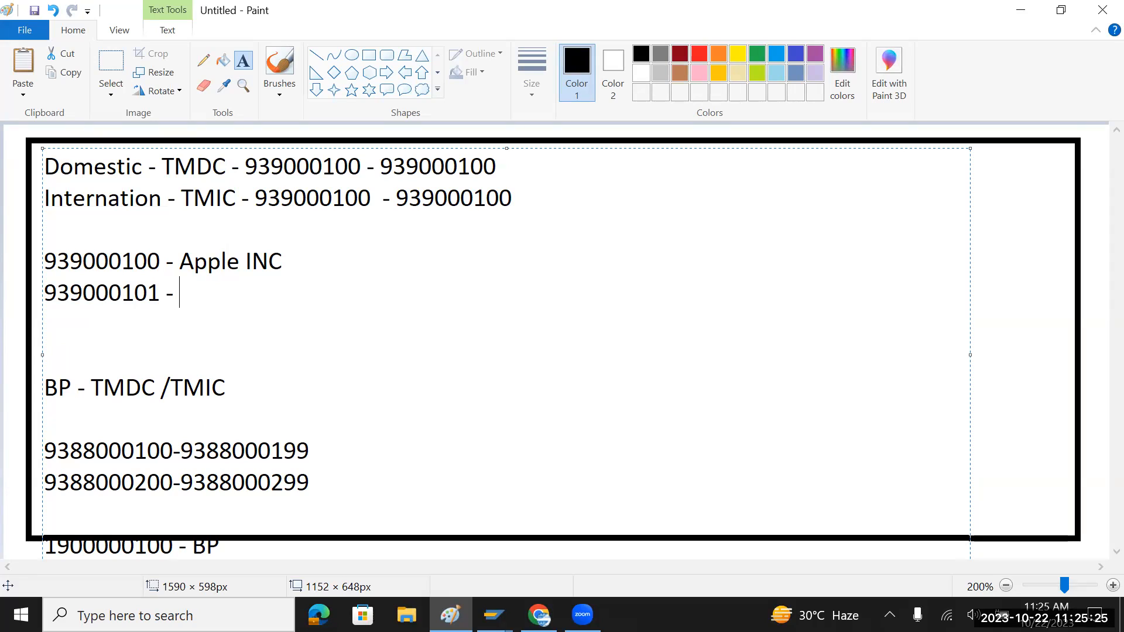
type(" - HP I")
key("BackSpace")
- Shorten the first customer's label to Apple
left_click(293, 265)
key("BackSpace")
key("BackSpace")
key("BackSpace")
- Add a third customer line with the copied number changed to end in 2 and label it Ikea
left_click(227, 293)
key("Return")
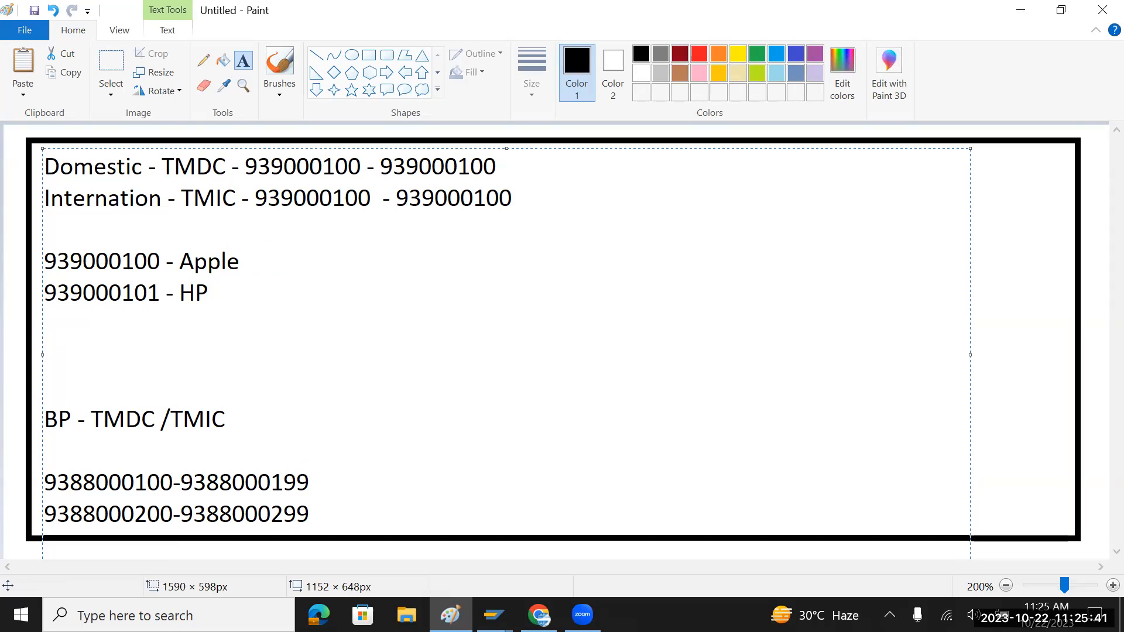
key("ctrl+v")
key("BackSpace")
type("2 -")
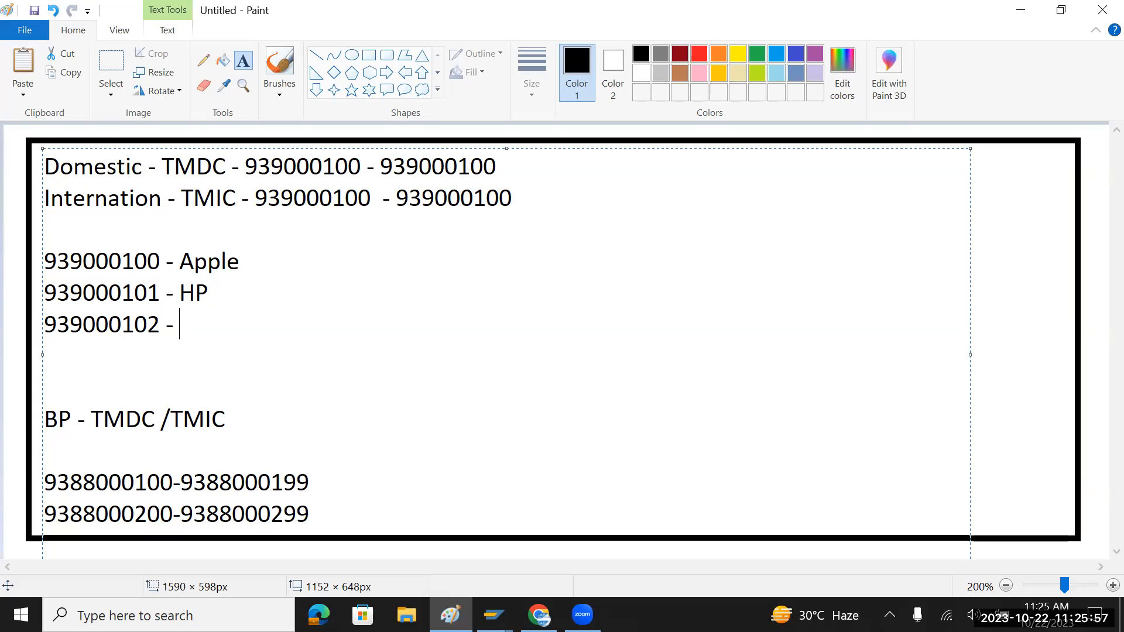
type("Ikea")
double_click(232, 325)
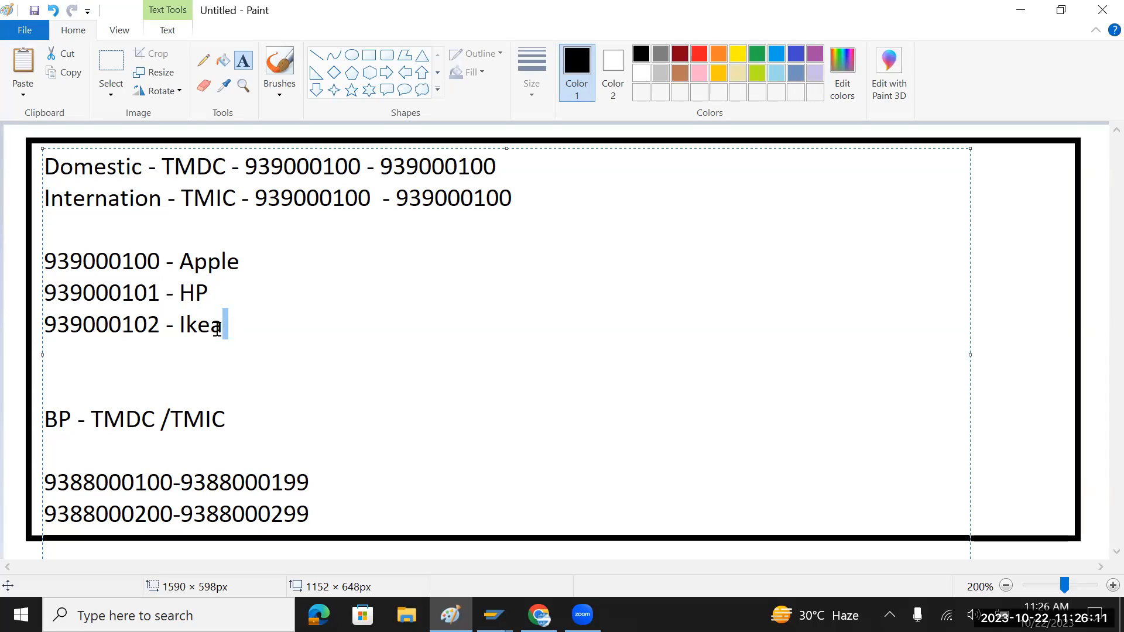
left_click(241, 325)
left_click_drag(230, 325, 48, 264)
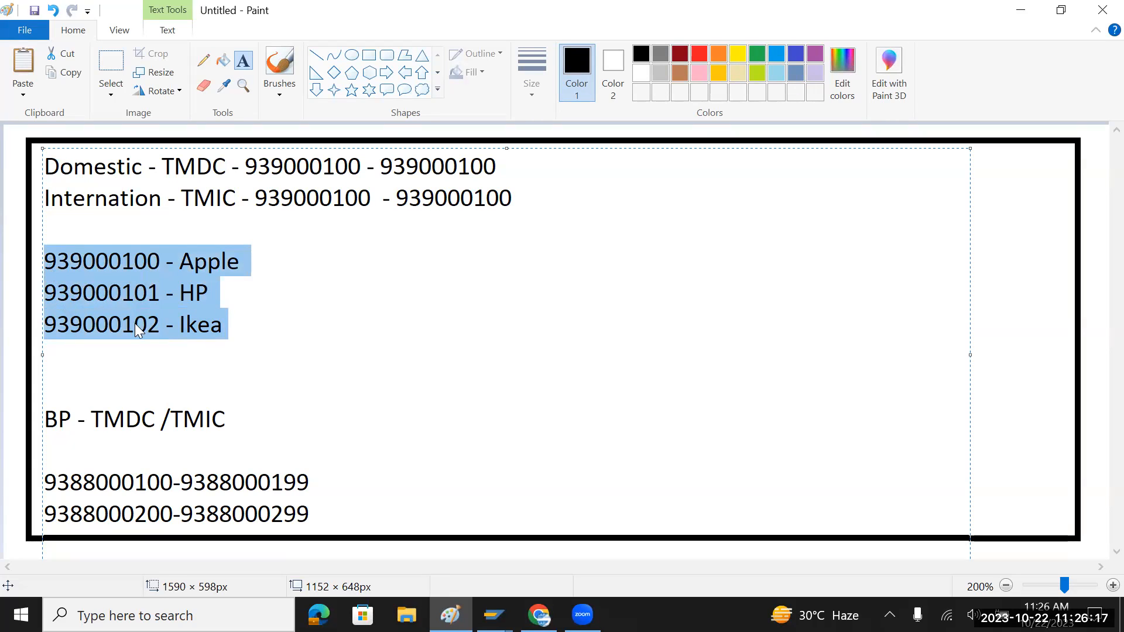
left_click(237, 332)
left_click_drag(244, 326, 46, 261)
- Add the text "Recon GL in SAP" below the Ikea line, separated by a blank line
left_click(226, 324)
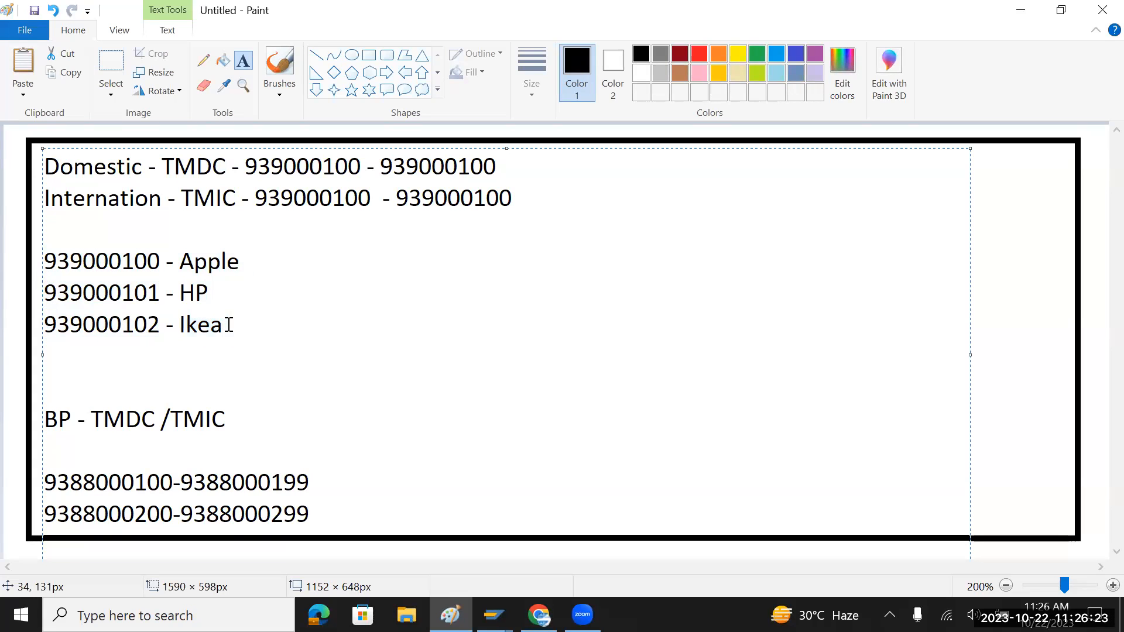
key("Return")
key("Return")
type("Reg")
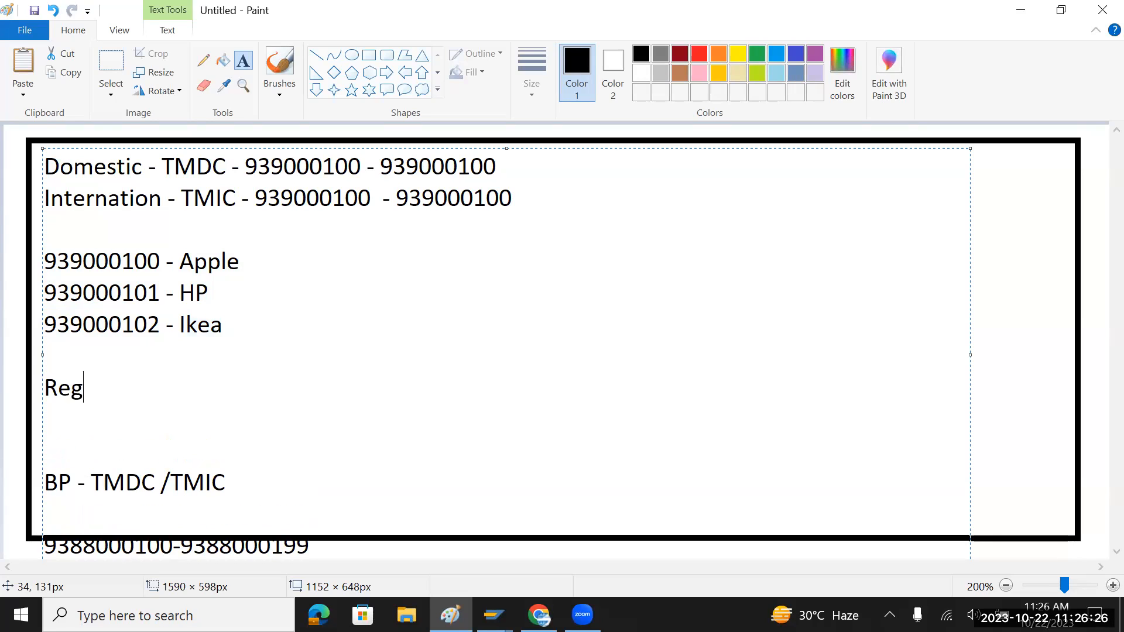
key("BackSpace")
type("con GL in SAP")
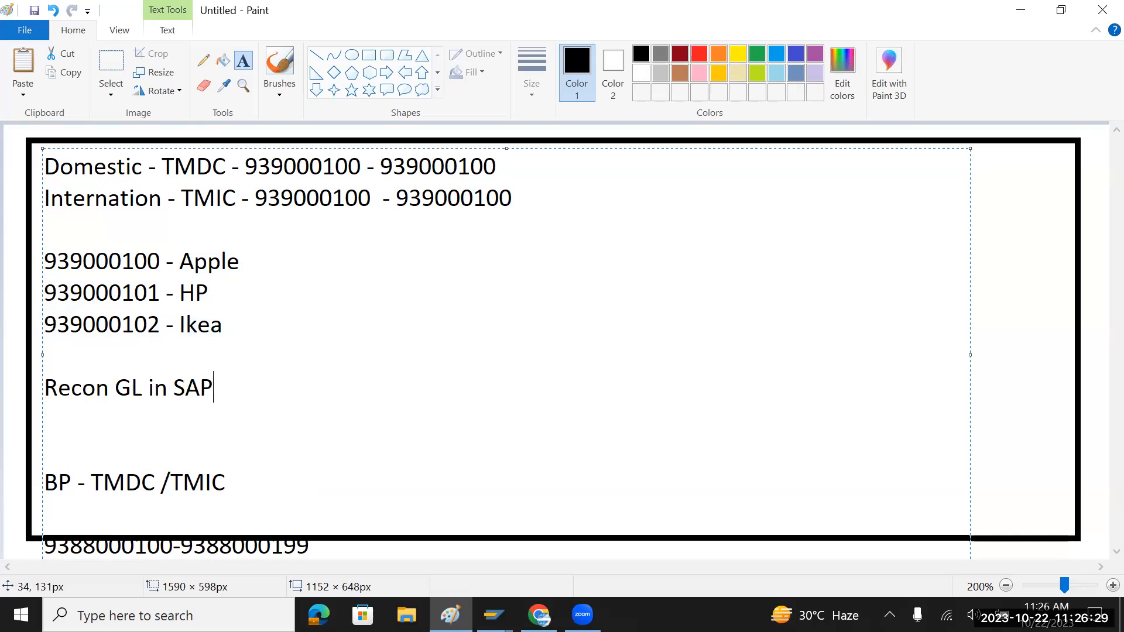
left_click_drag(228, 325, 150, 294)
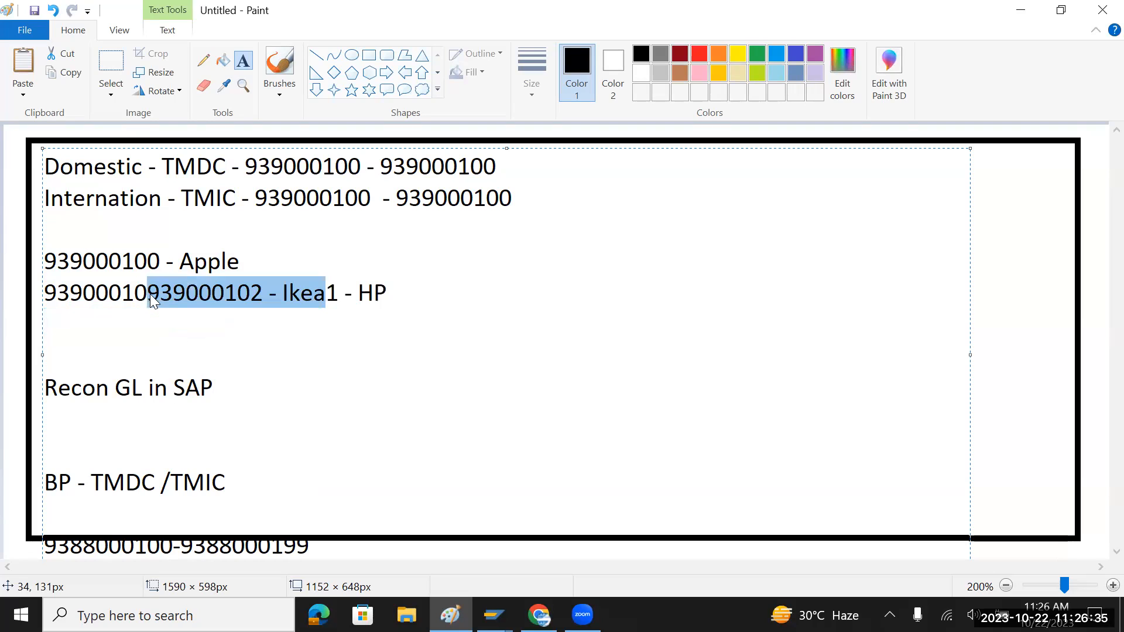
key("ctrl+z")
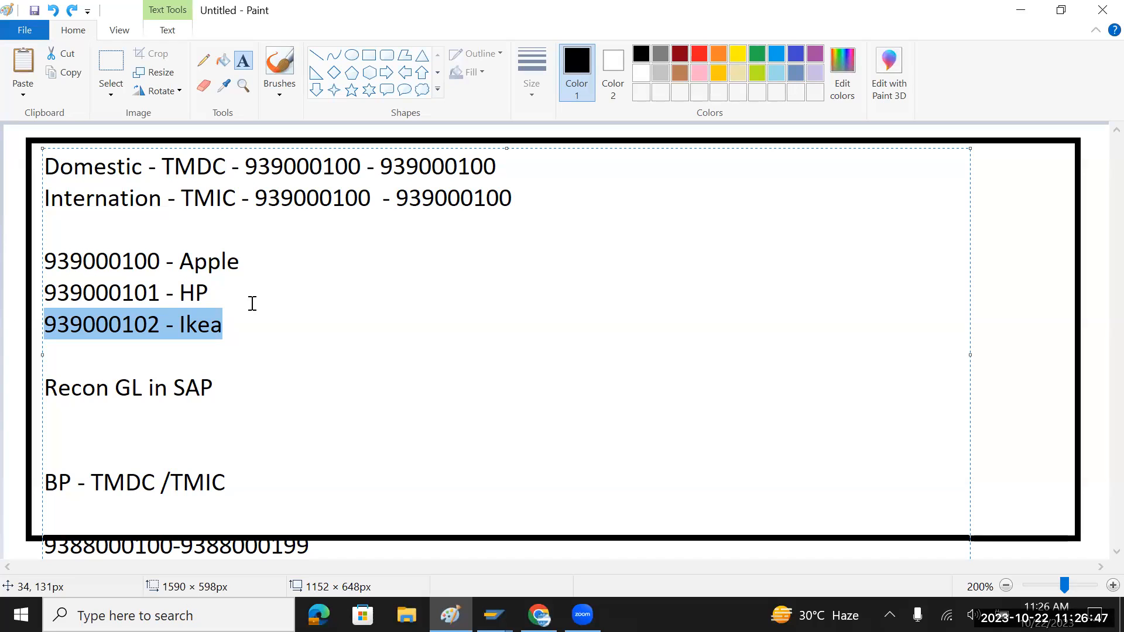
left_click_drag(246, 261, 16, 273)
left_click_drag(215, 291, 40, 296)
left_click_drag(236, 389, 48, 395)
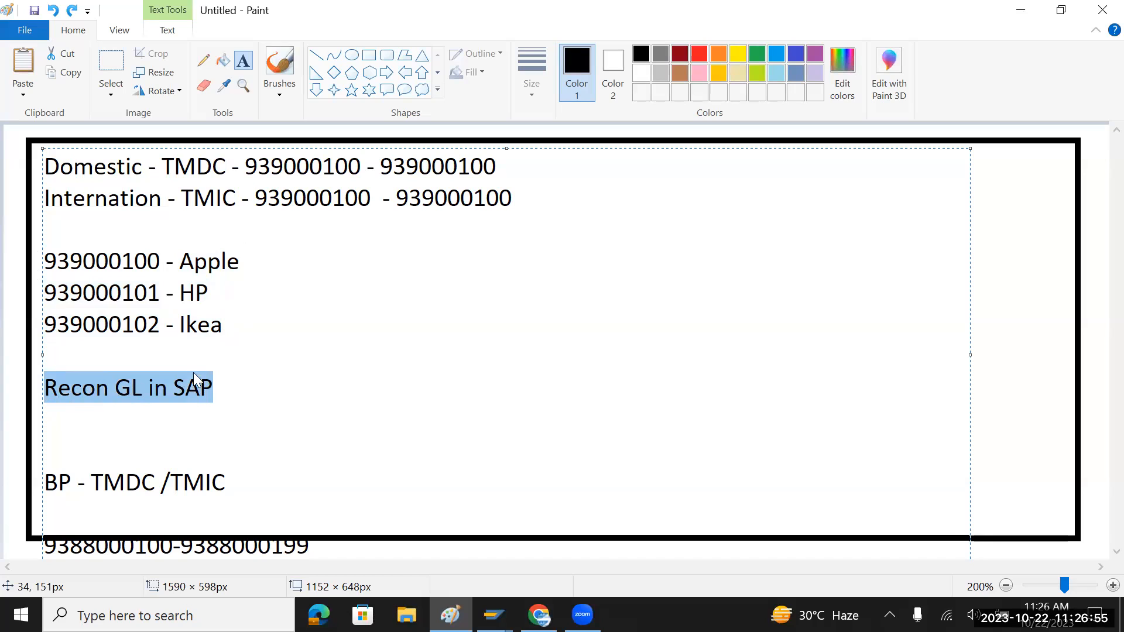
- Append the amounts 10000 to the Apple line, 20000 to the HP line and 30000 to the Ikea line
left_click(266, 264)
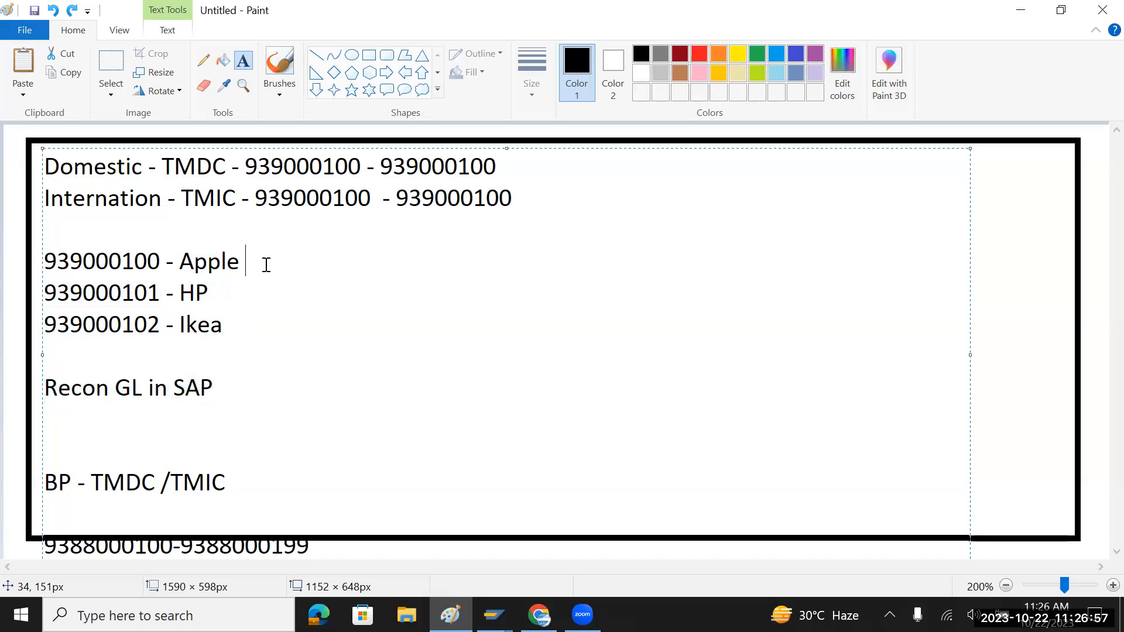
type("- 10000")
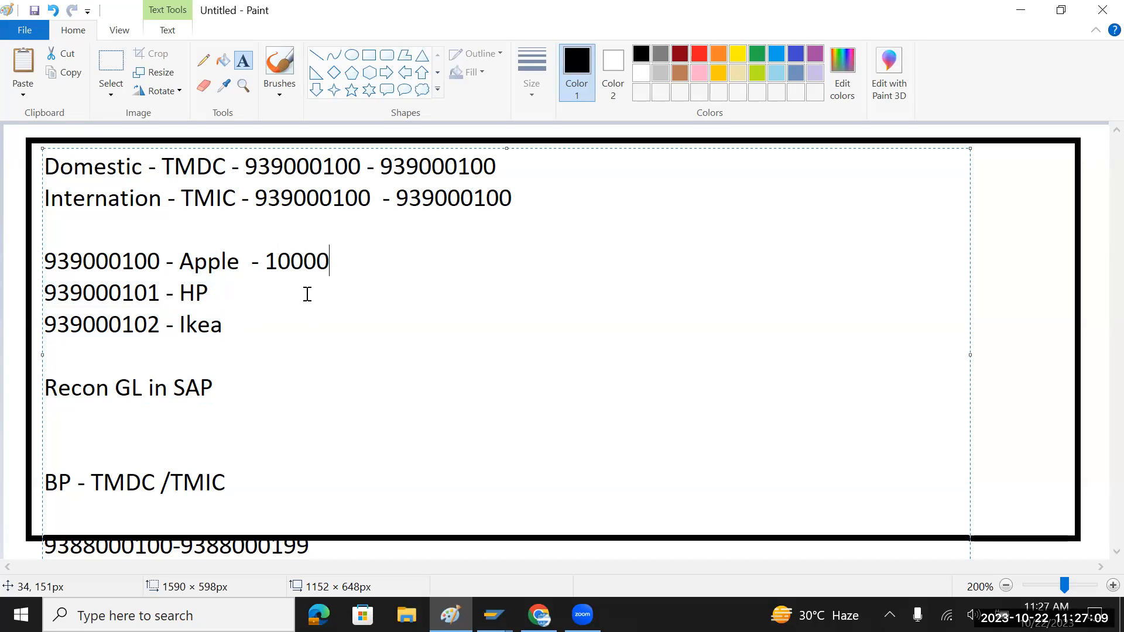
left_click(256, 302)
type("- 20000")
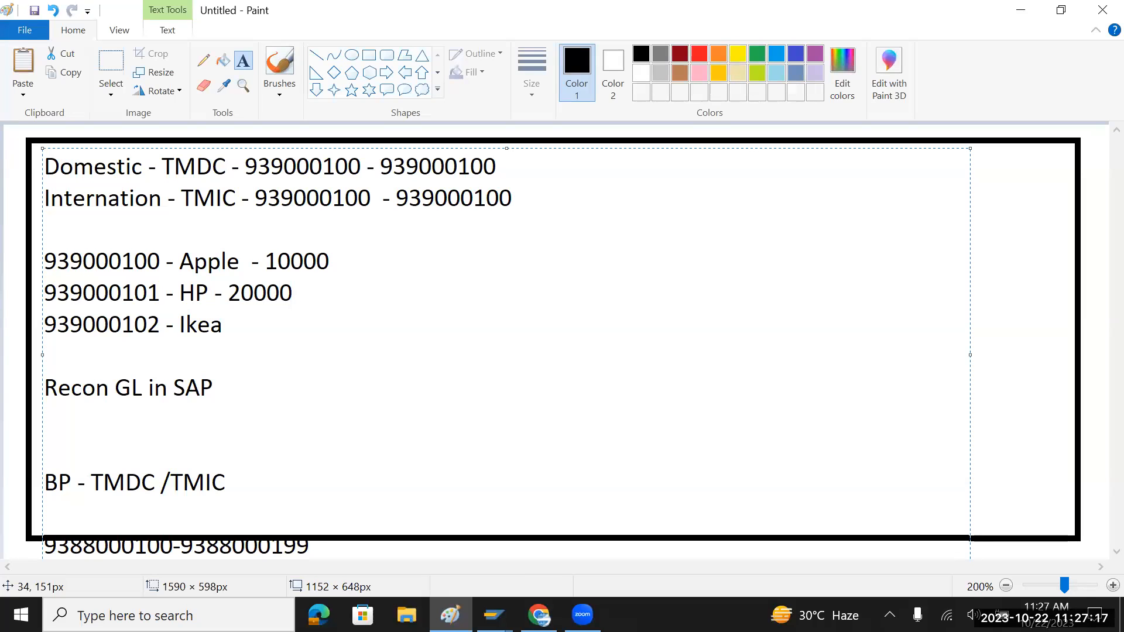
left_click(234, 326)
type("- 30000")
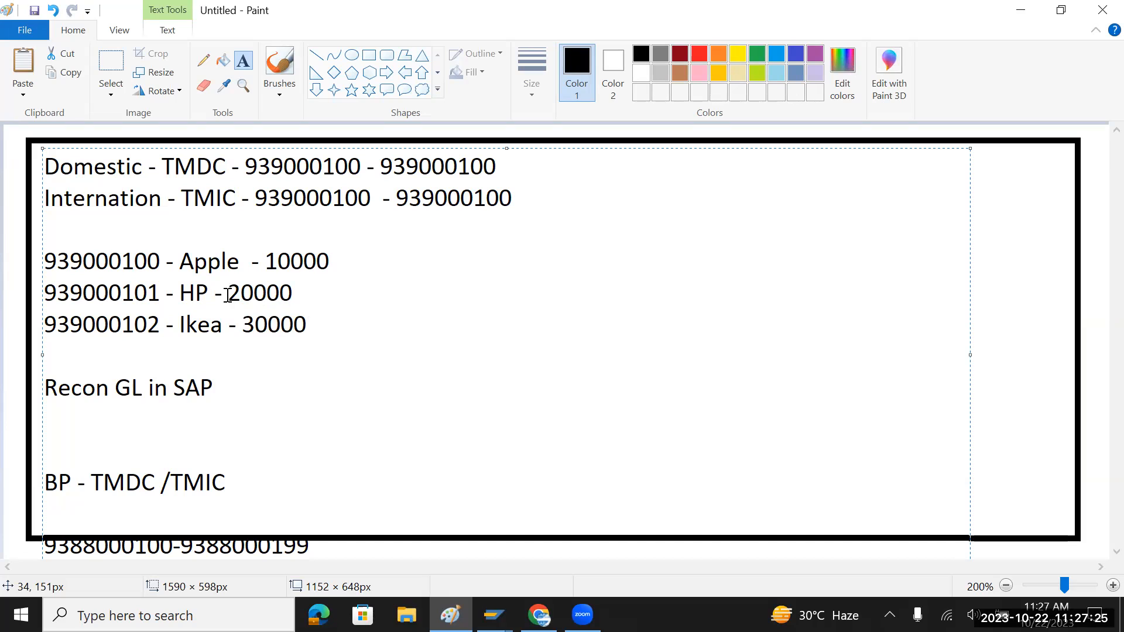
- Append the total 60000 for the three customers to the Recon GL in SAP line
left_click_drag(322, 323, 54, 269)
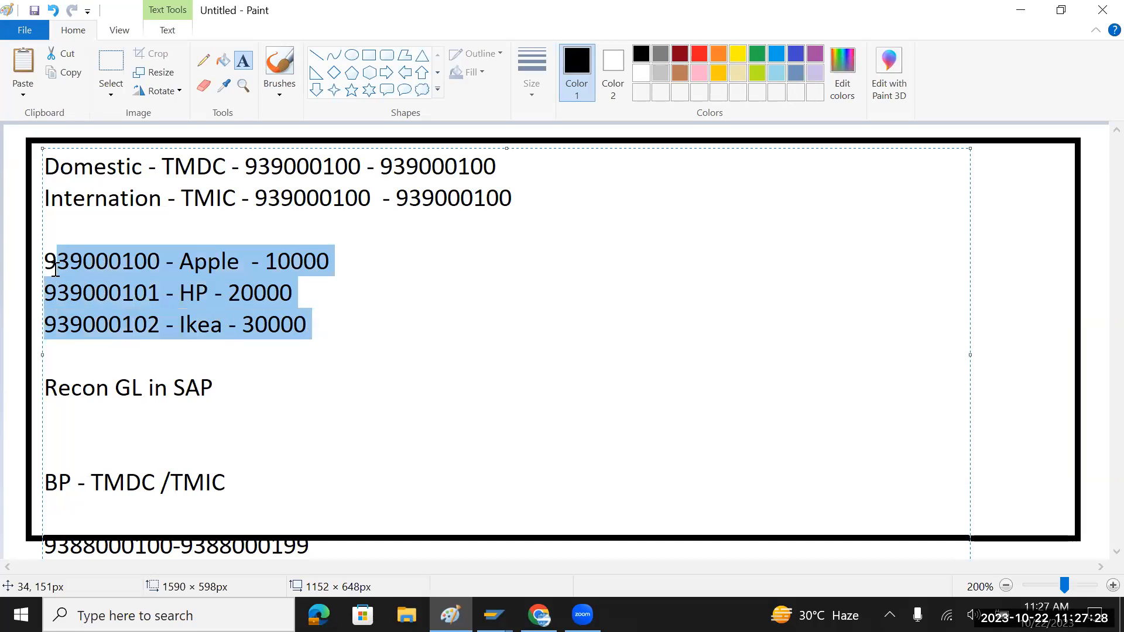
left_click(234, 386)
type("- 60000")
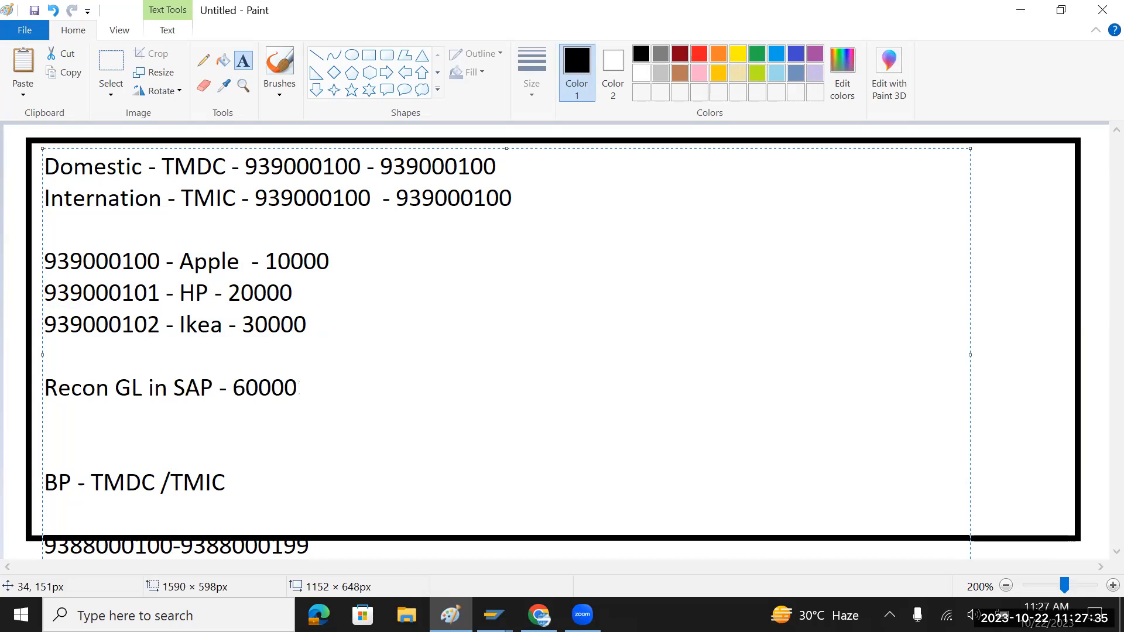
left_click_drag(316, 324, 35, 273)
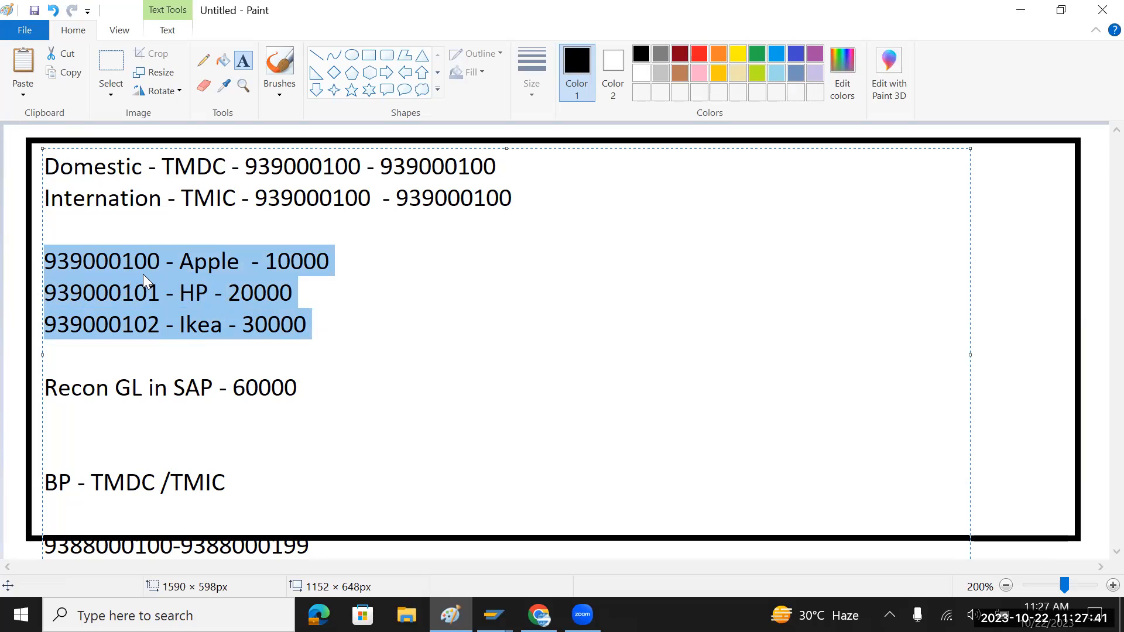
double_click(95, 389)
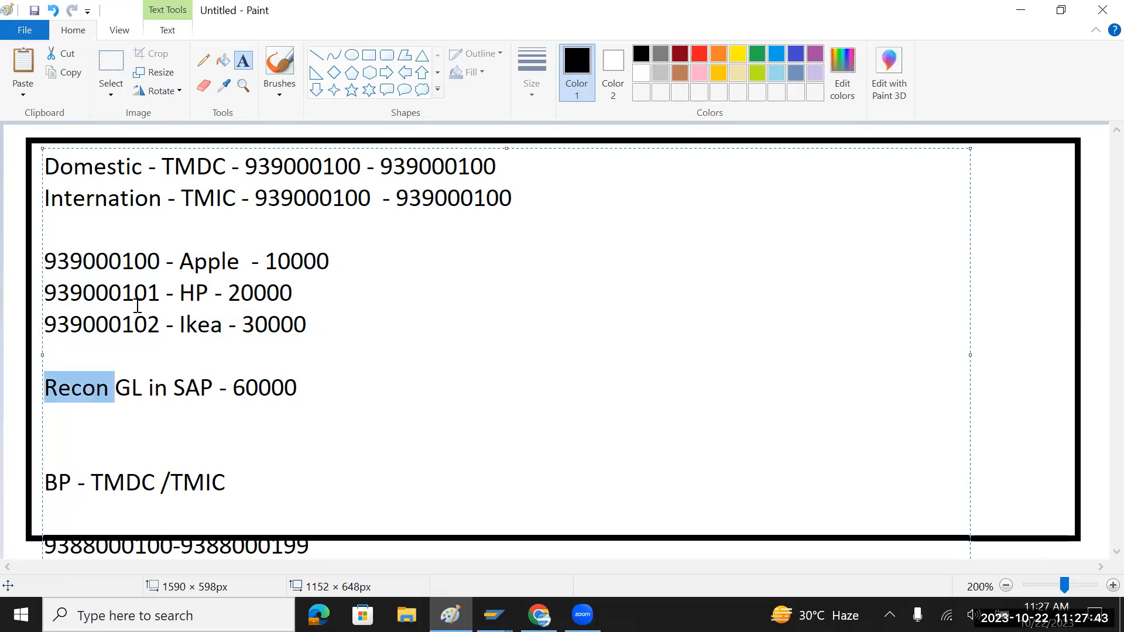
double_click(126, 261)
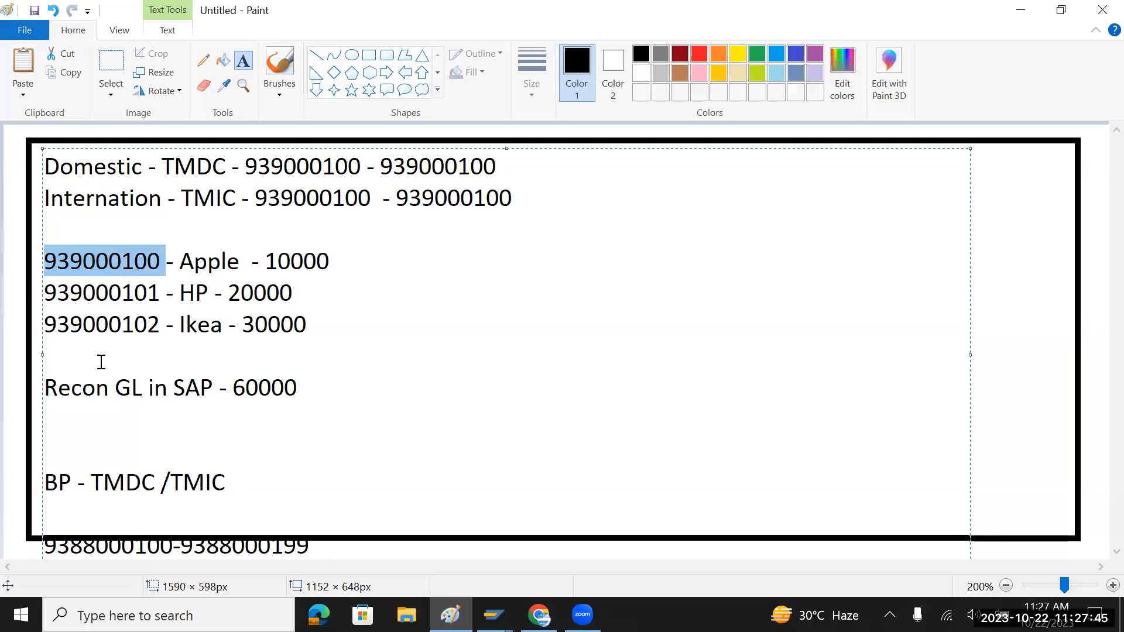
double_click(82, 395)
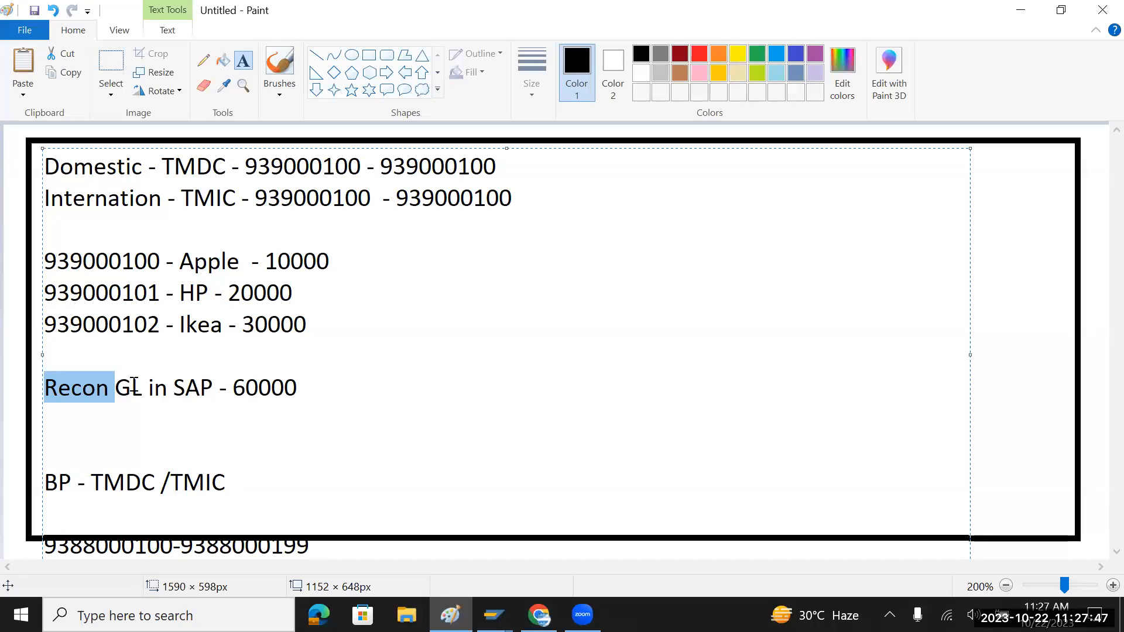
left_click_drag(320, 329, 48, 263)
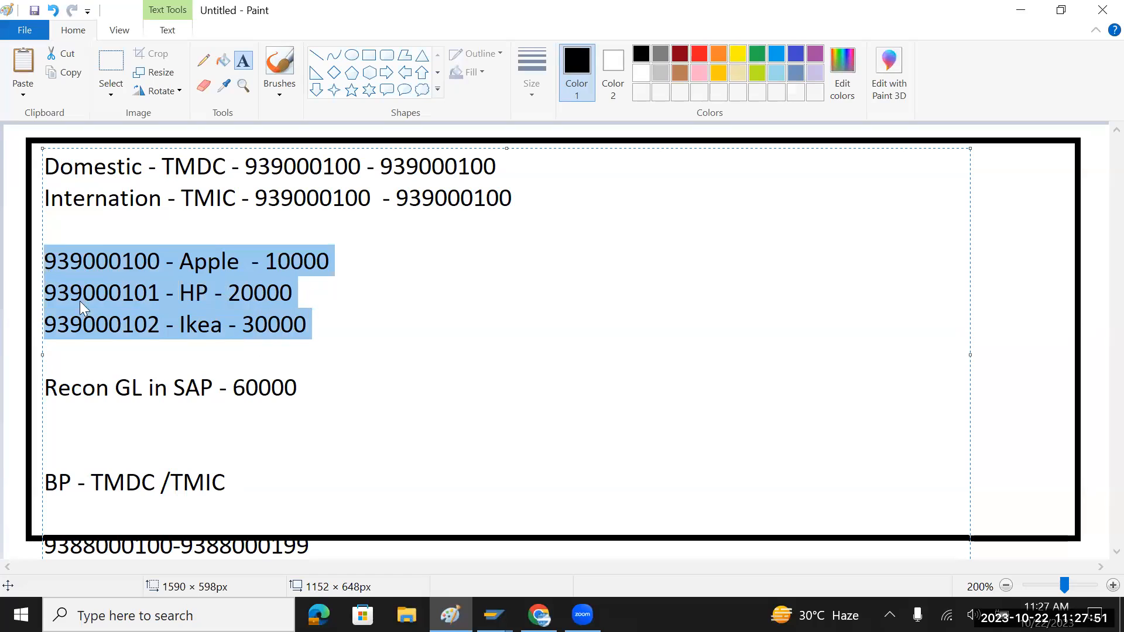
left_click_drag(297, 387, 47, 388)
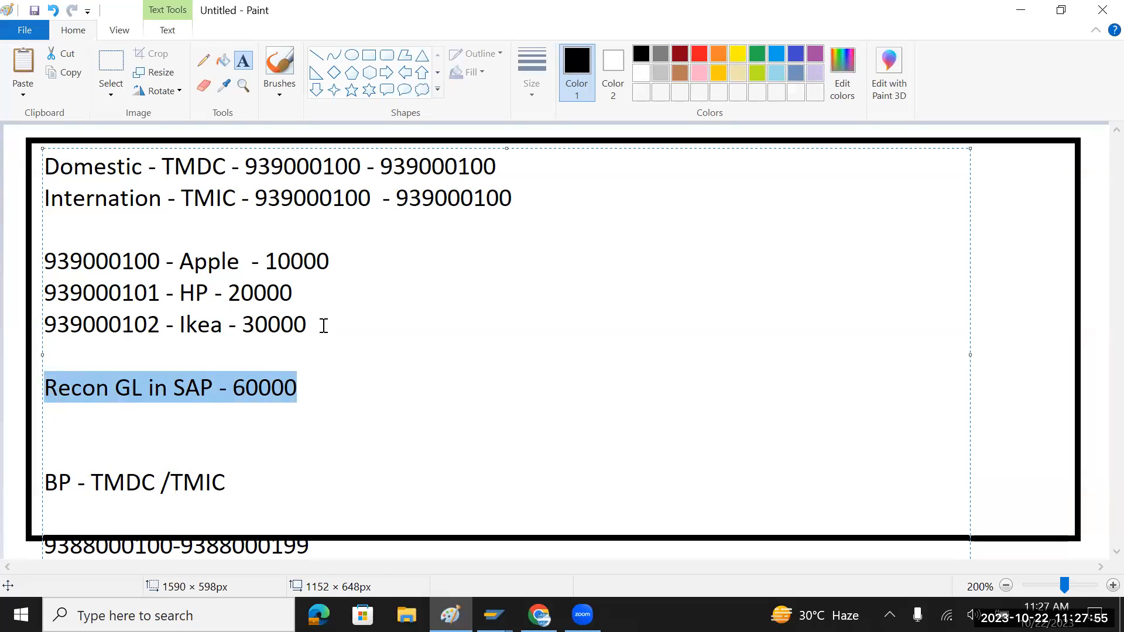
- Examine the Apple, HP and Ikea customer lines and the Recon GL in SAP line
double_click(105, 262)
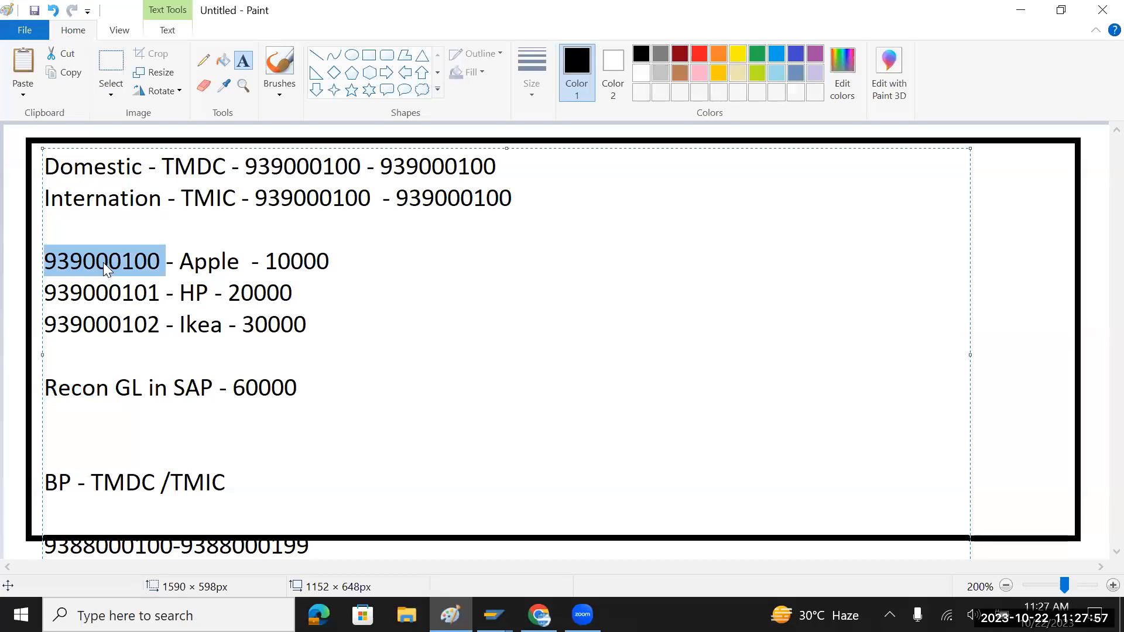
left_click(94, 389)
double_click(94, 389)
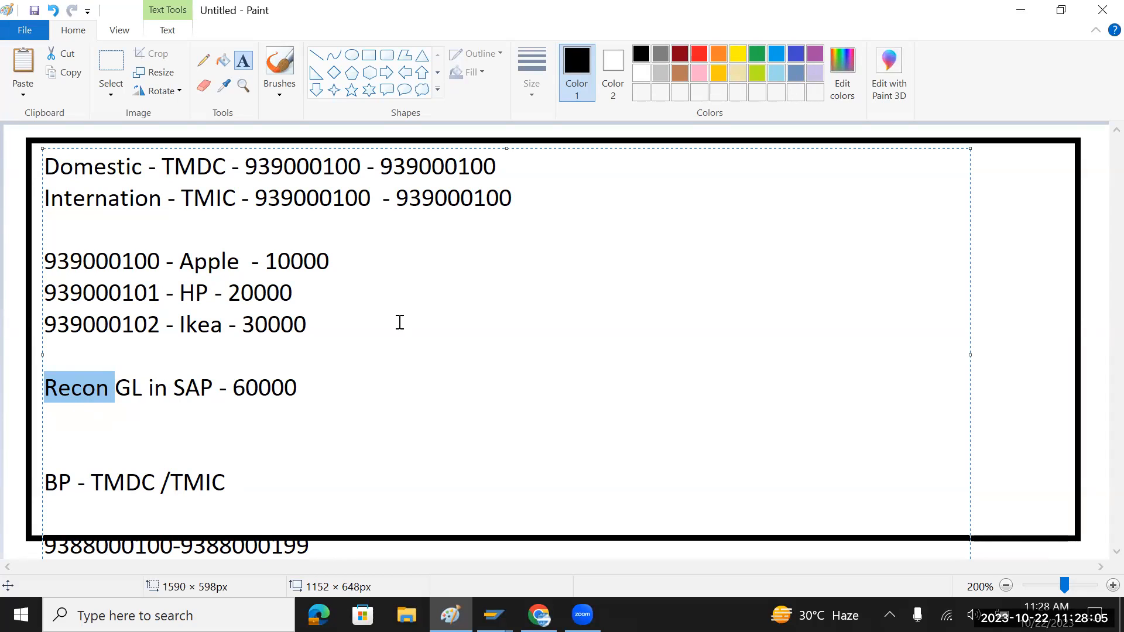
left_click_drag(302, 387, 41, 388)
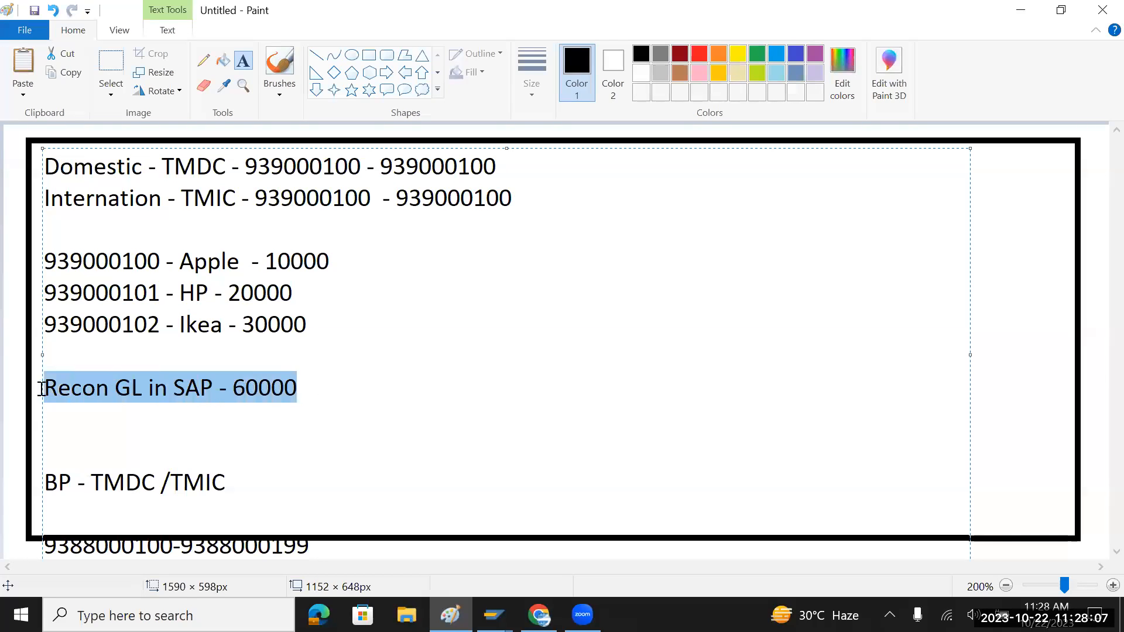
left_click_drag(334, 324, 33, 269)
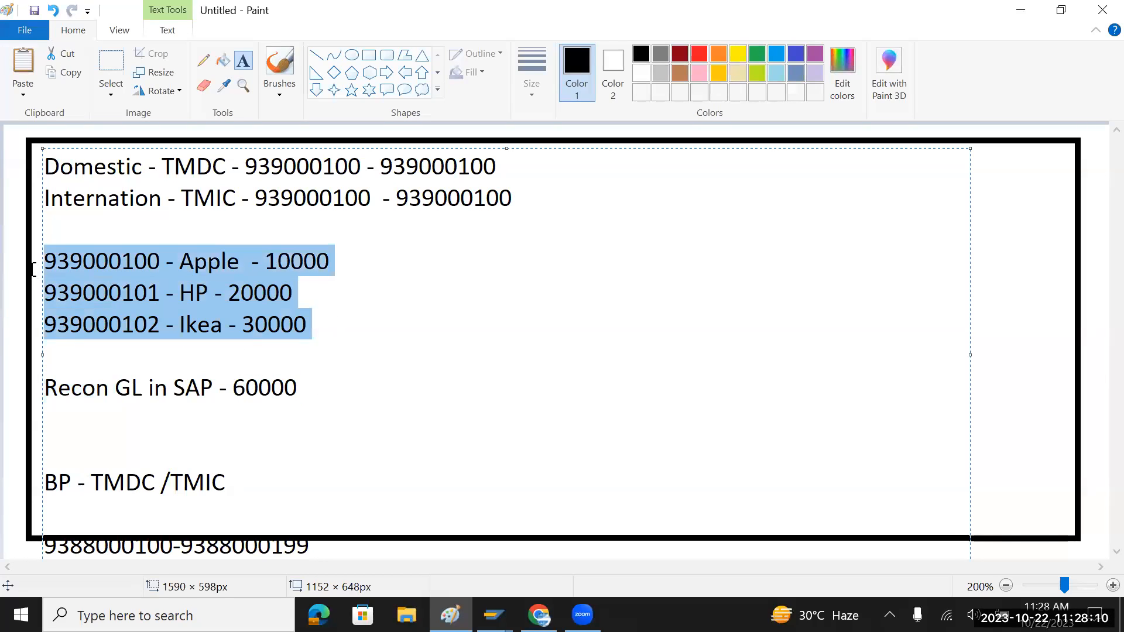
left_click(278, 262)
triple_click(278, 262)
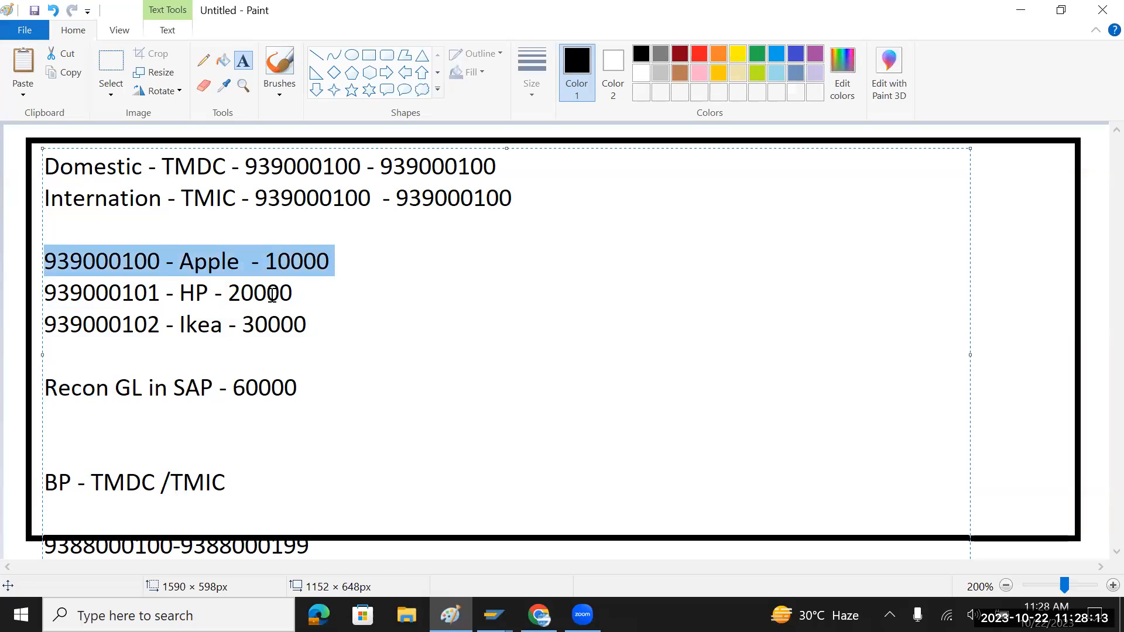
left_click_drag(326, 391, 52, 395)
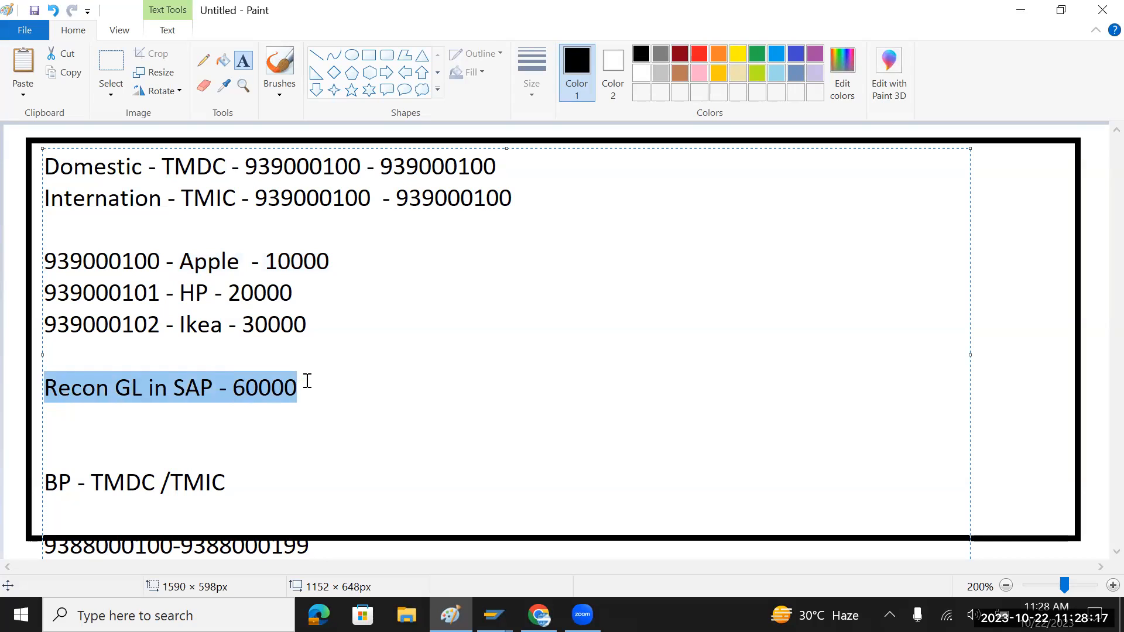
- Switch to the Edit G/L Account Centrally window in SAP
key("alt+Tab")
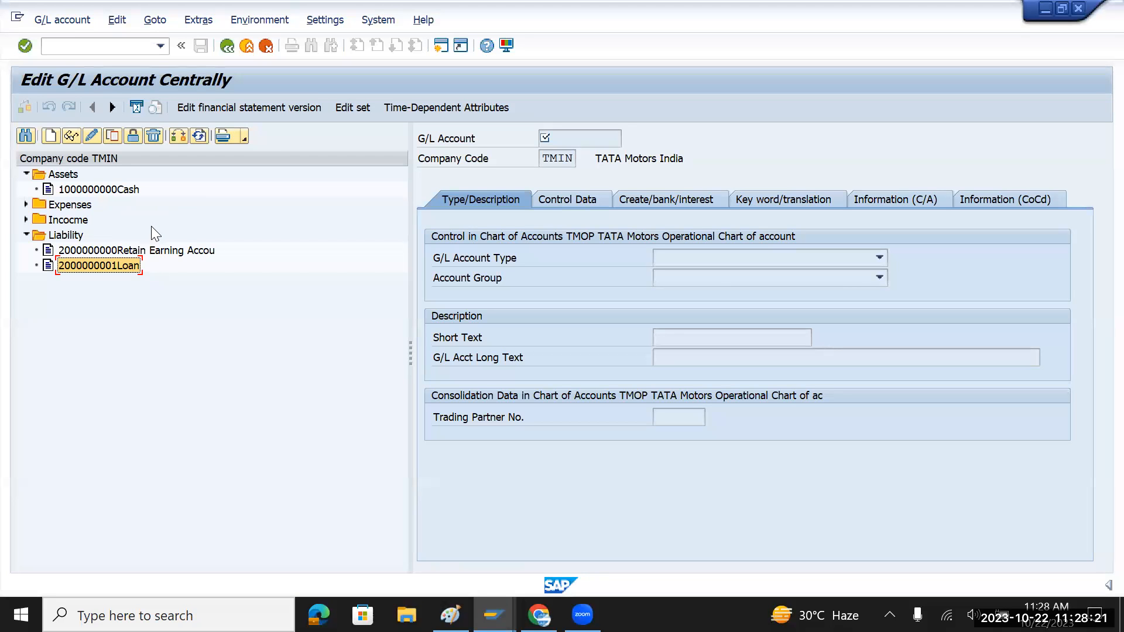
left_click(84, 190)
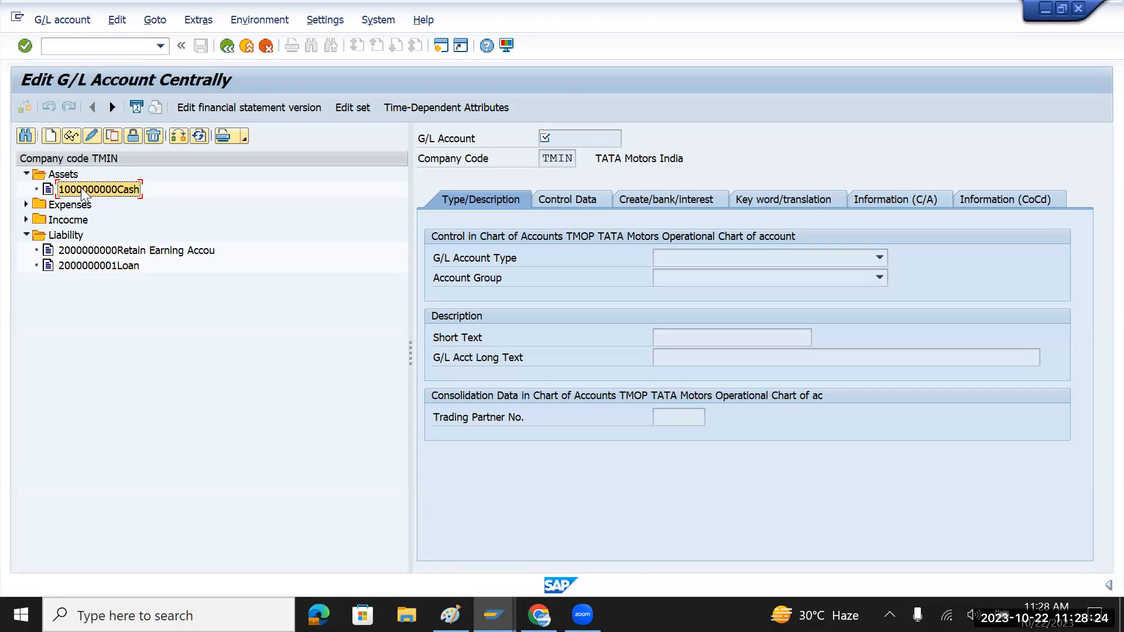
left_click(51, 136)
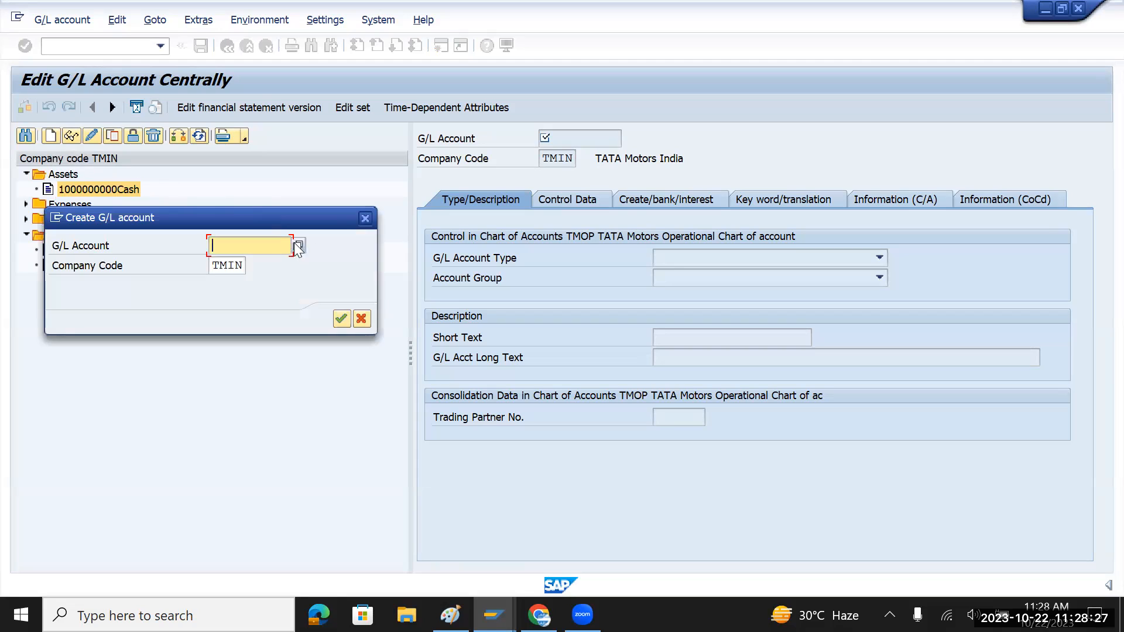
left_click(365, 218)
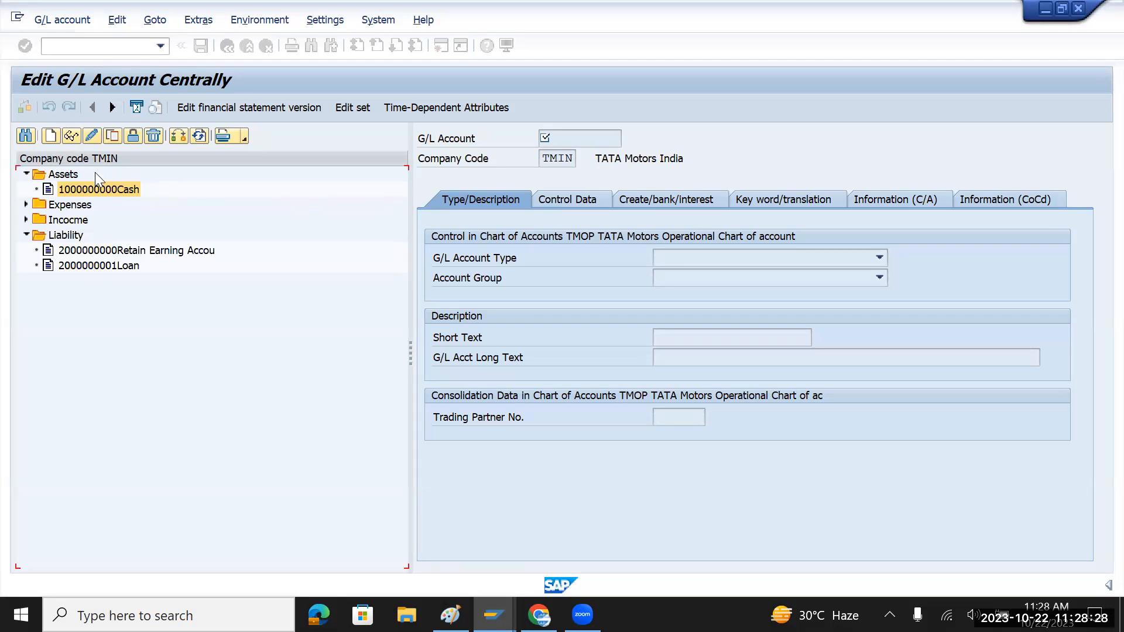
- Set the G/L account hierarchy display to not show the navigation tree, and restart the transaction with /nfs00
left_click(324, 20)
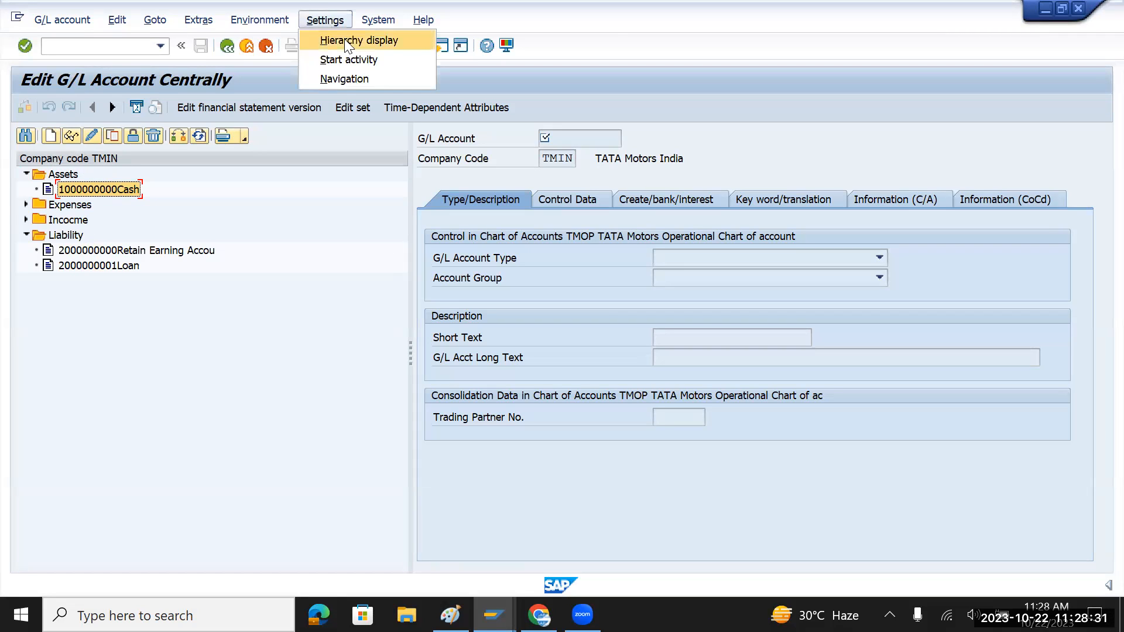
left_click(346, 42)
left_click(413, 226)
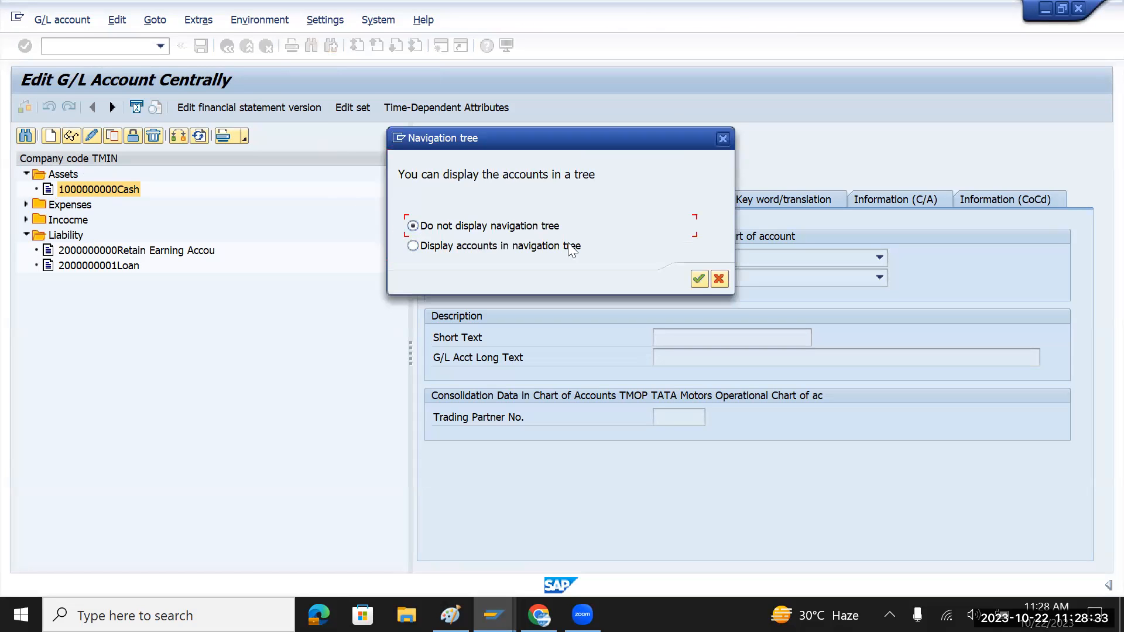
left_click(699, 279)
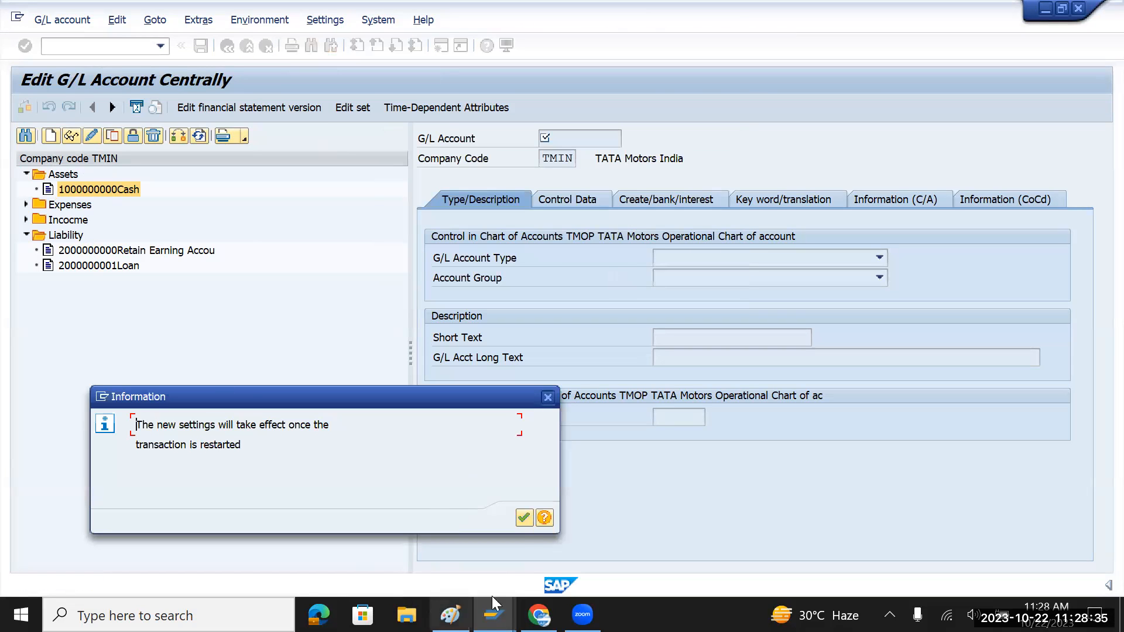
left_click(523, 518)
left_click(91, 51)
type("/nfs00")
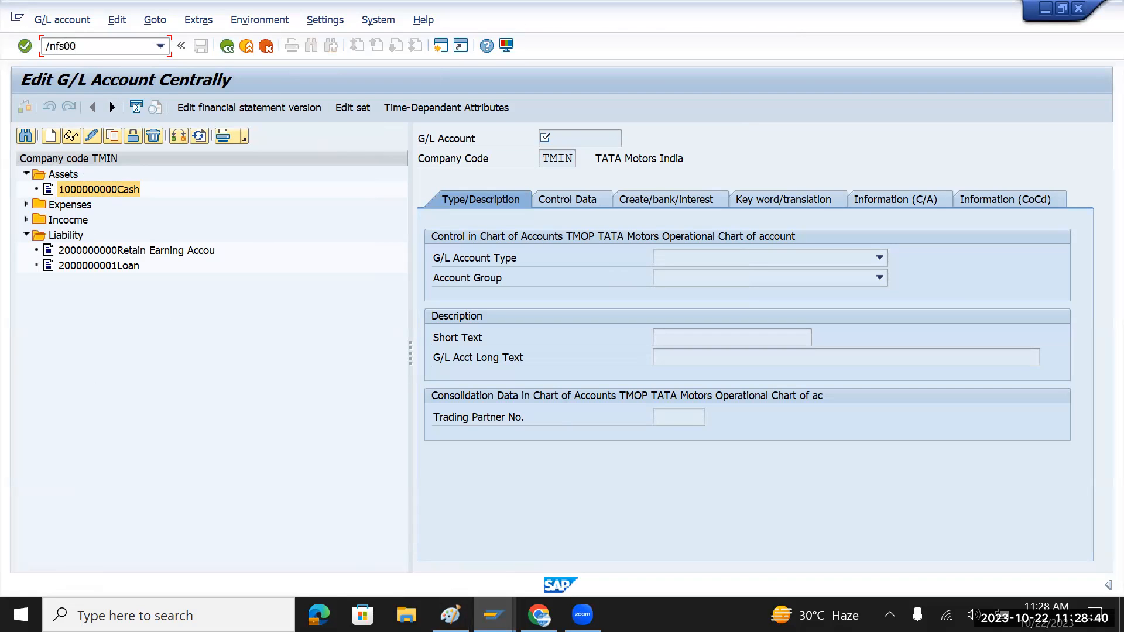
key("Return")
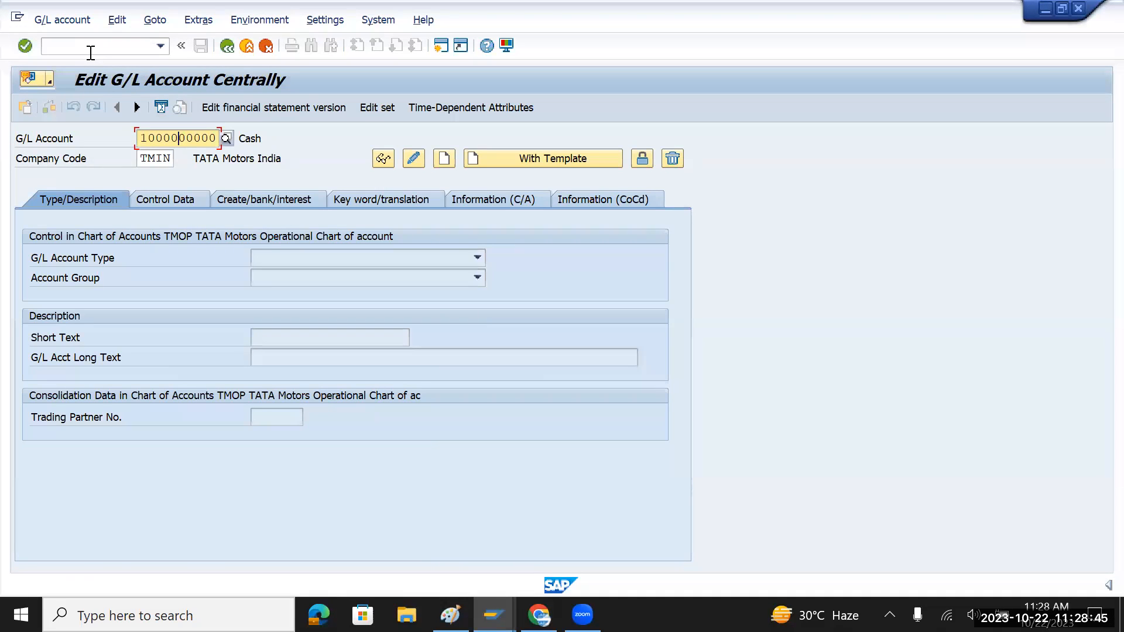
type("100001")
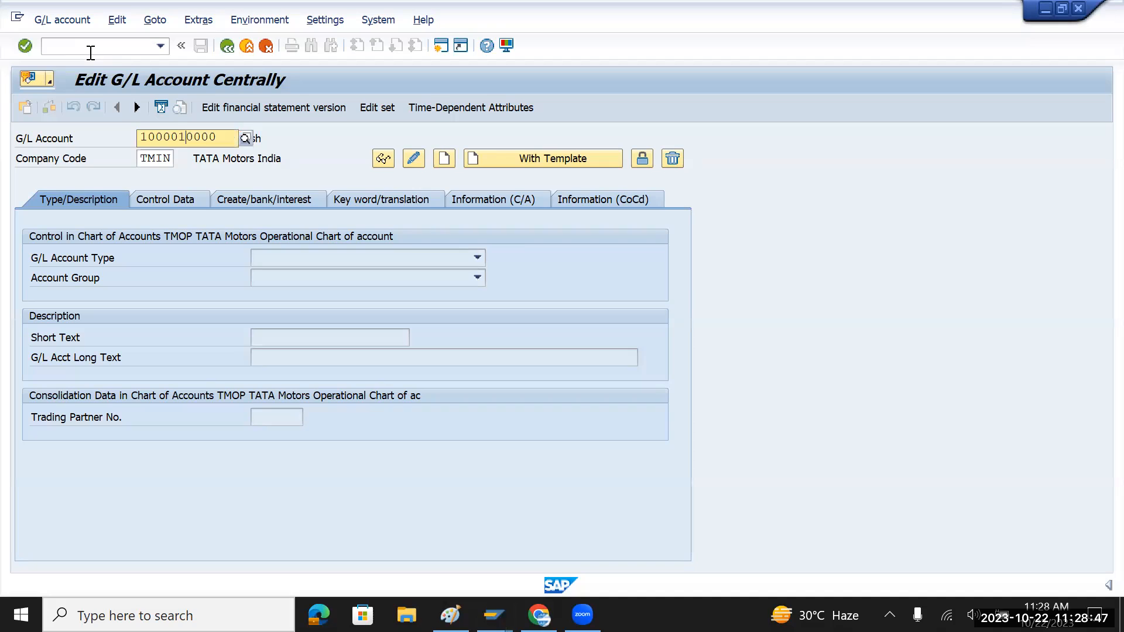
key("Tab")
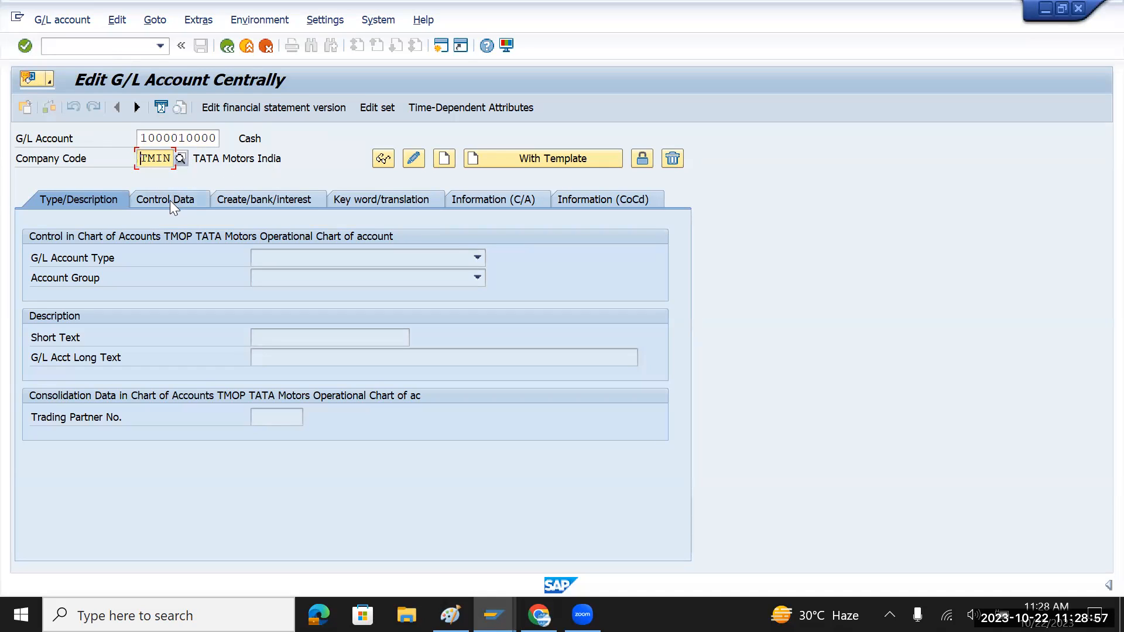
left_click(447, 164)
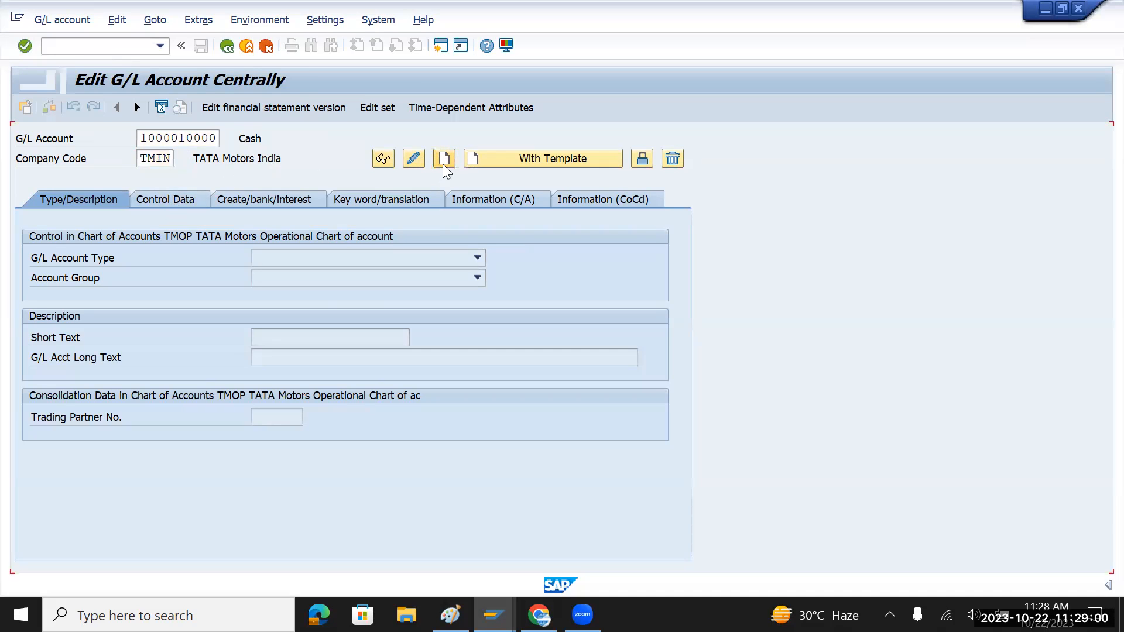
- Set the G/L account type to Balance Sheet Account and the account group to ASST Assets
left_click(478, 256)
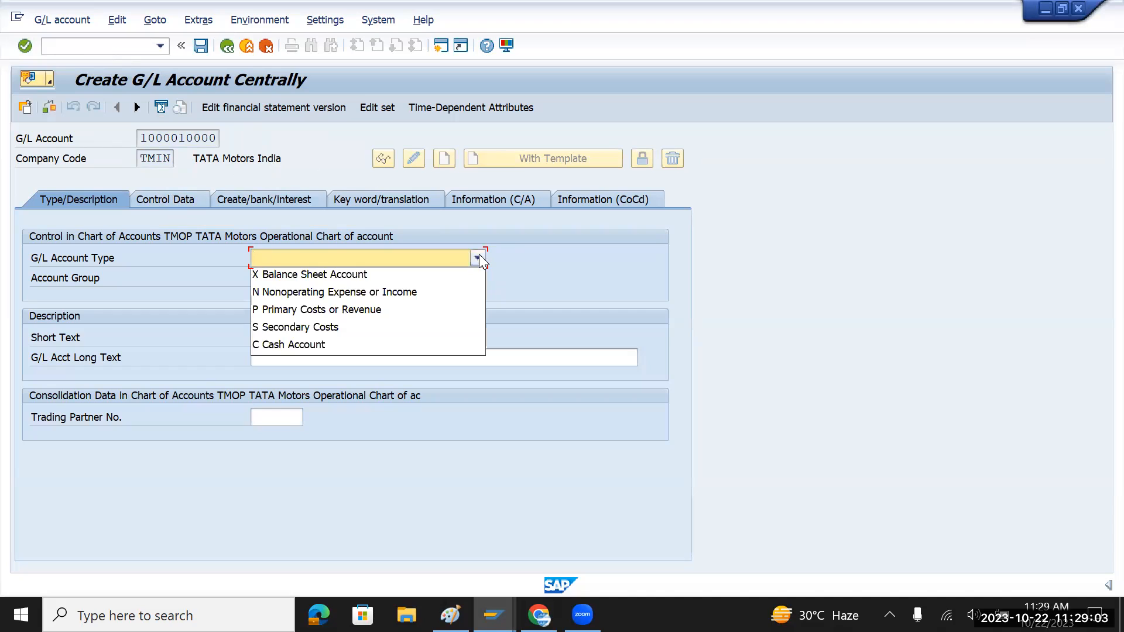
left_click(401, 275)
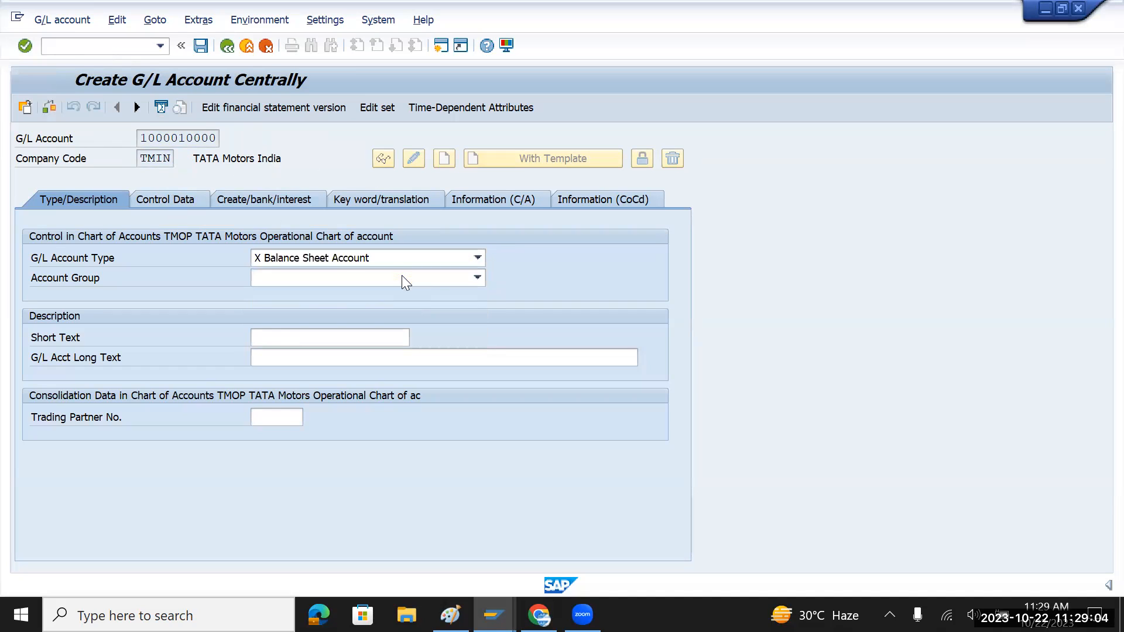
left_click(479, 278)
left_click(316, 294)
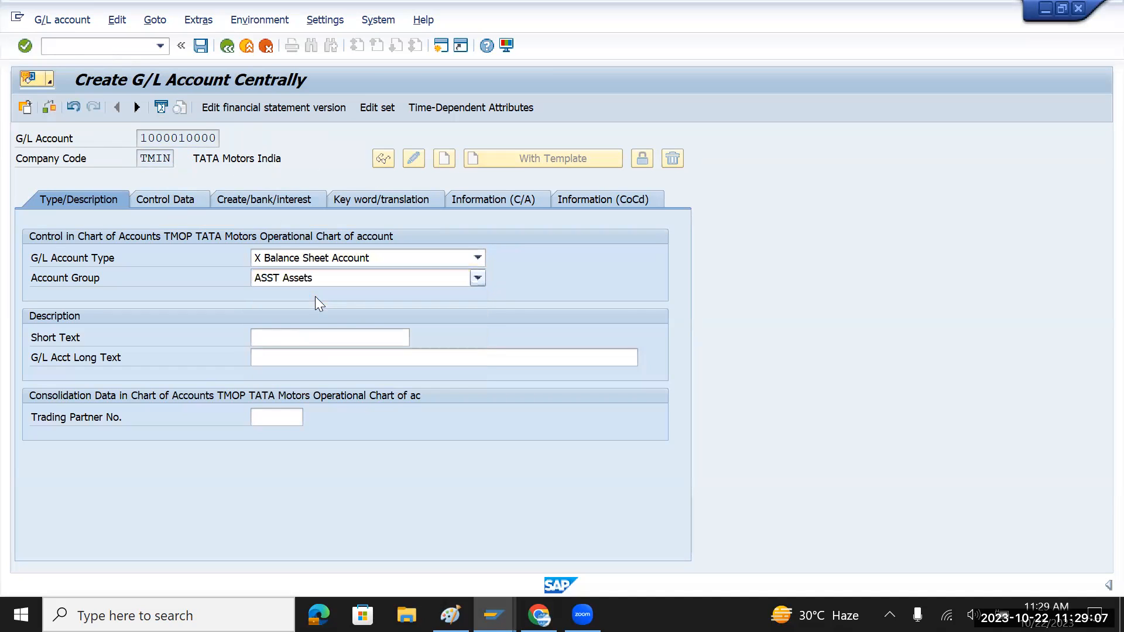
- Enter "Customer Receivable" as the short text of the new G/L account
left_click(305, 340)
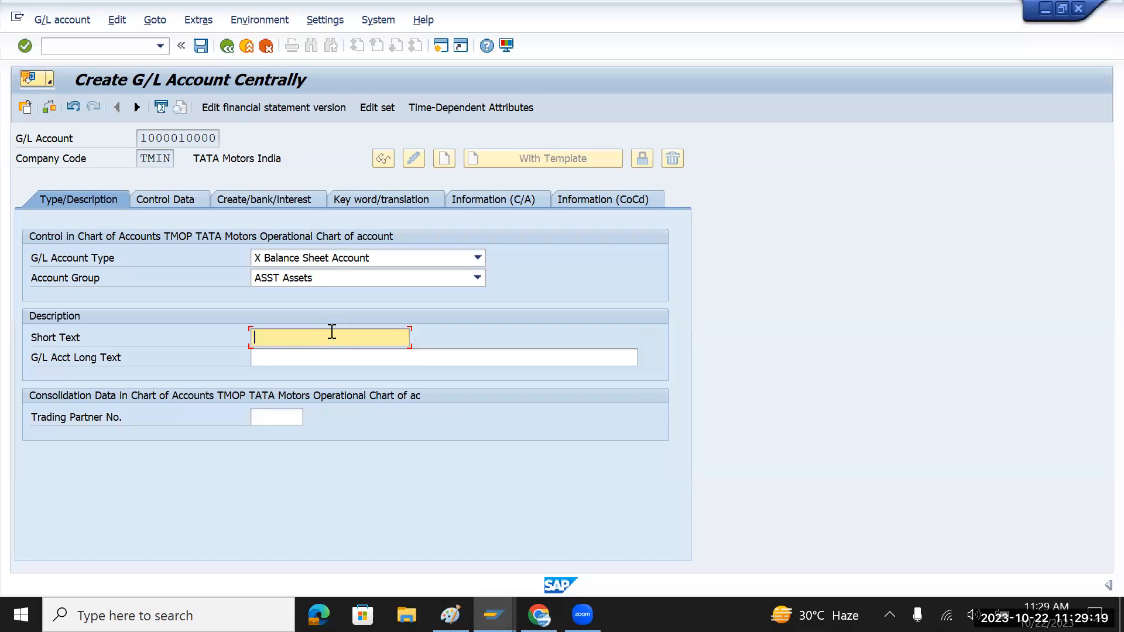
type("Re")
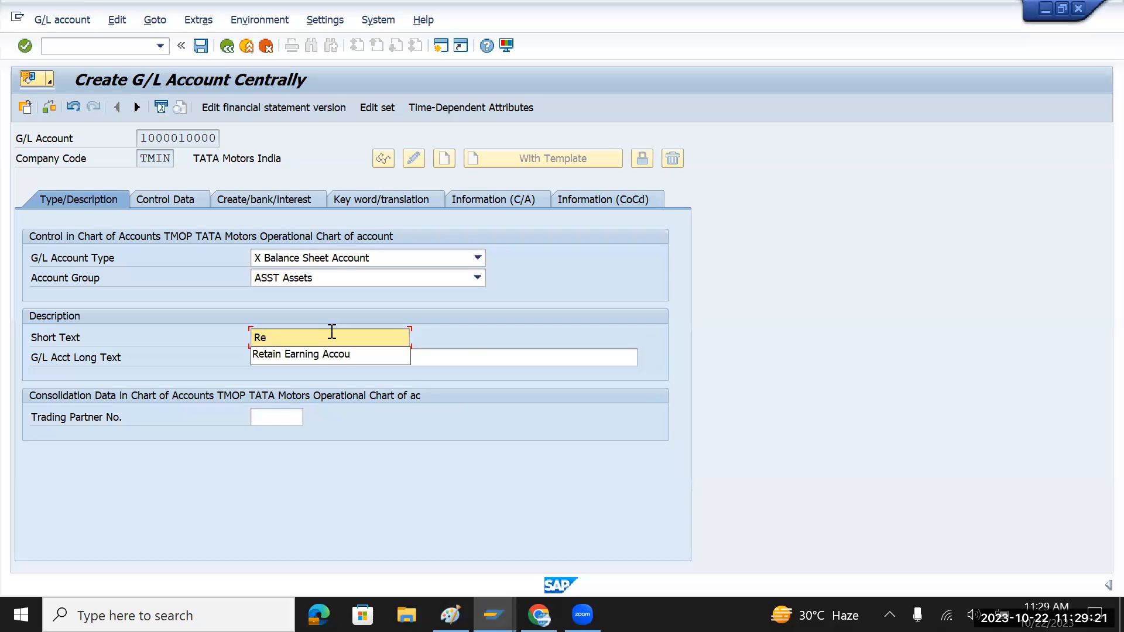
key("BackSpace")
key("BackSpace")
type("Cus")
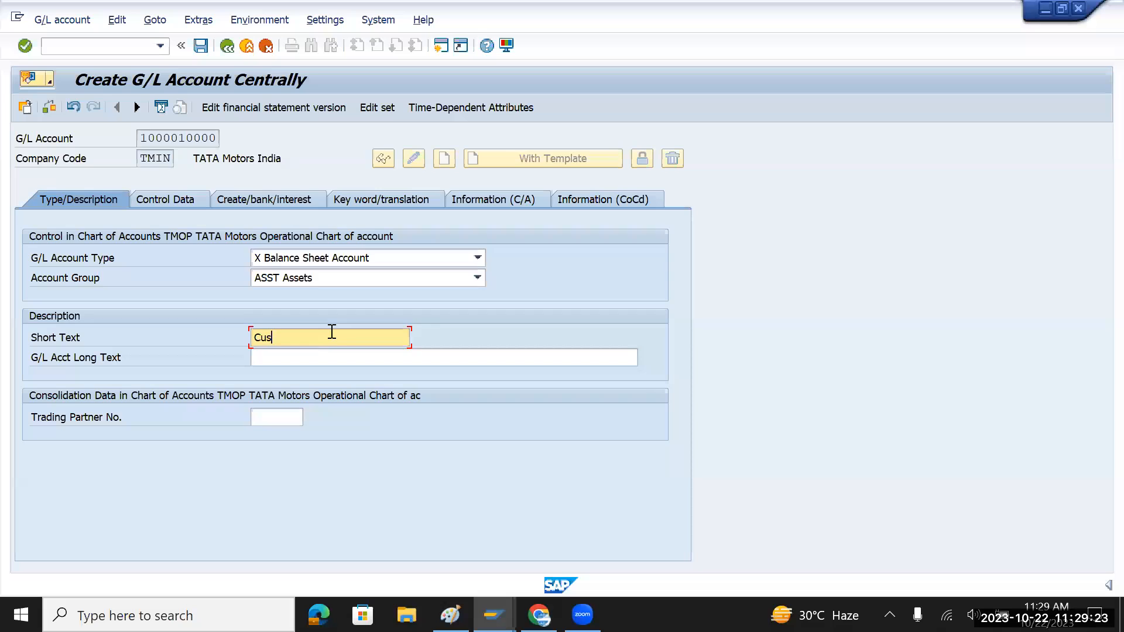
type("tomer R")
type("ece")
type("ivables")
key("BackSpace")
key("BackSpace")
key("BackSpace")
key("BackSpace")
key("BackSpace")
key("BackSpace")
type("v")
left_click(590, 105)
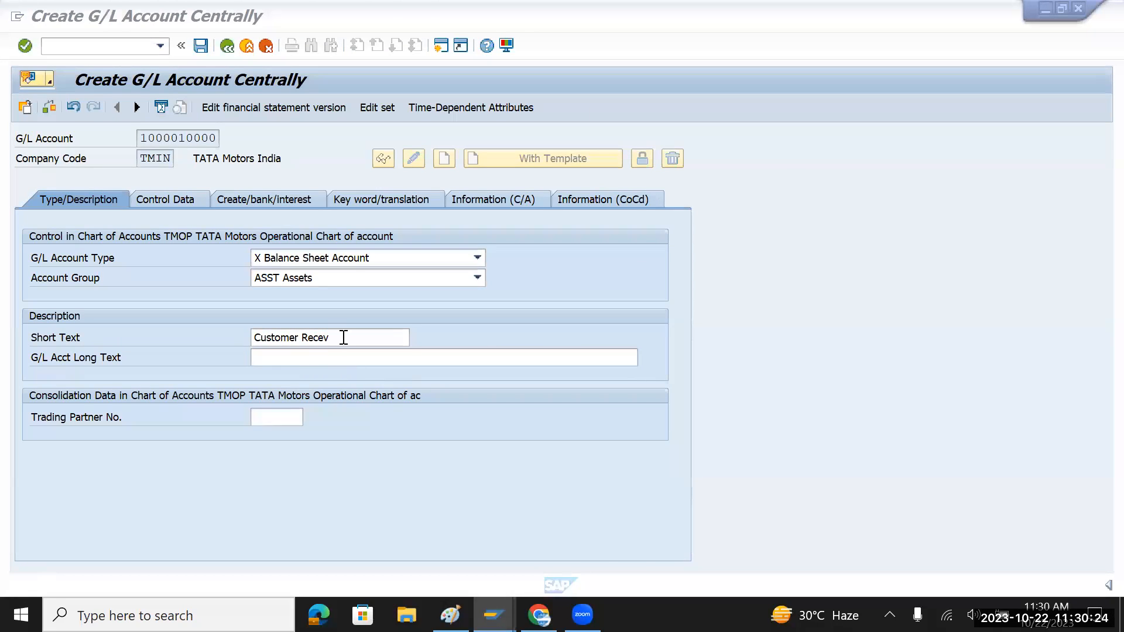
left_click(343, 338)
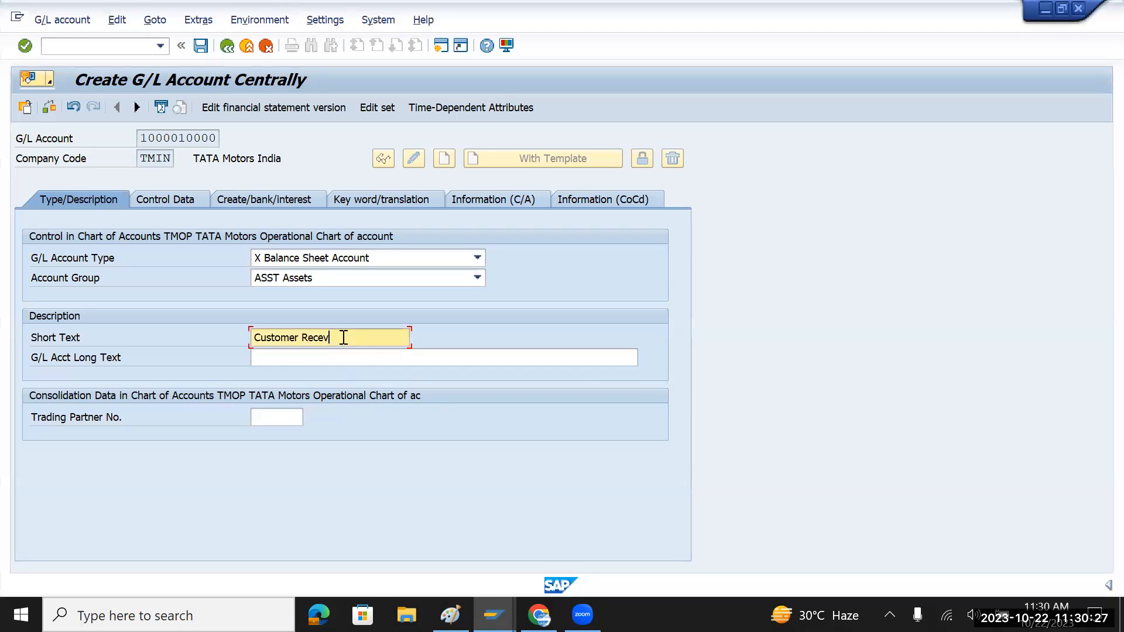
key("BackSpace")
type("ivable")
- Copy the short text "Customer Receivable" into the G/L account's long text
left_click_drag(364, 343, 237, 349)
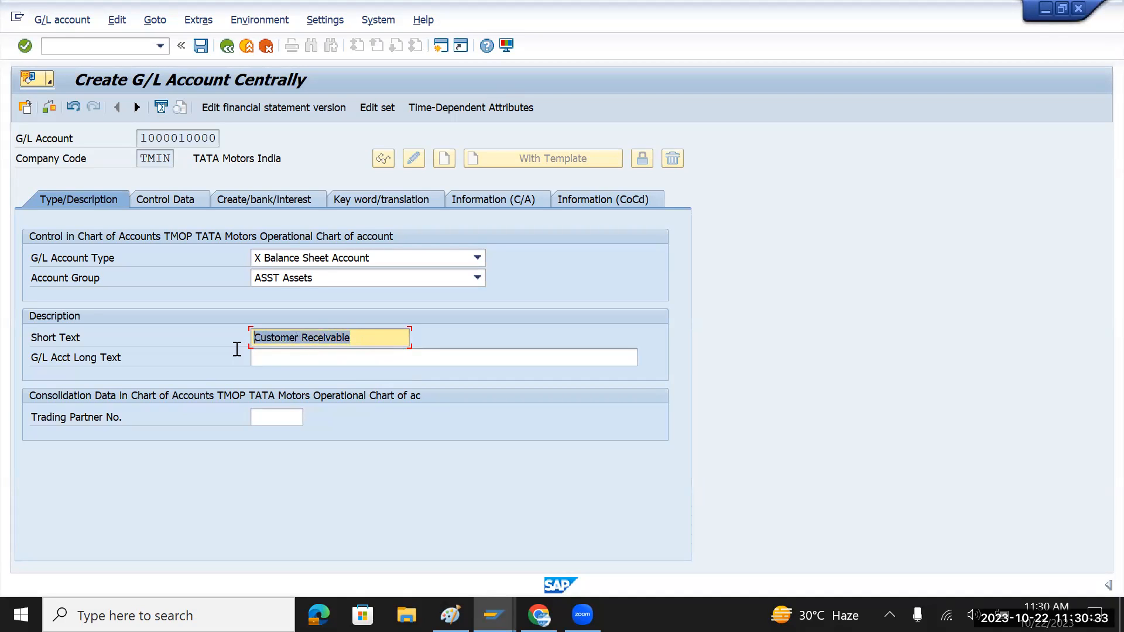
key("ctrl+c")
left_click(295, 365)
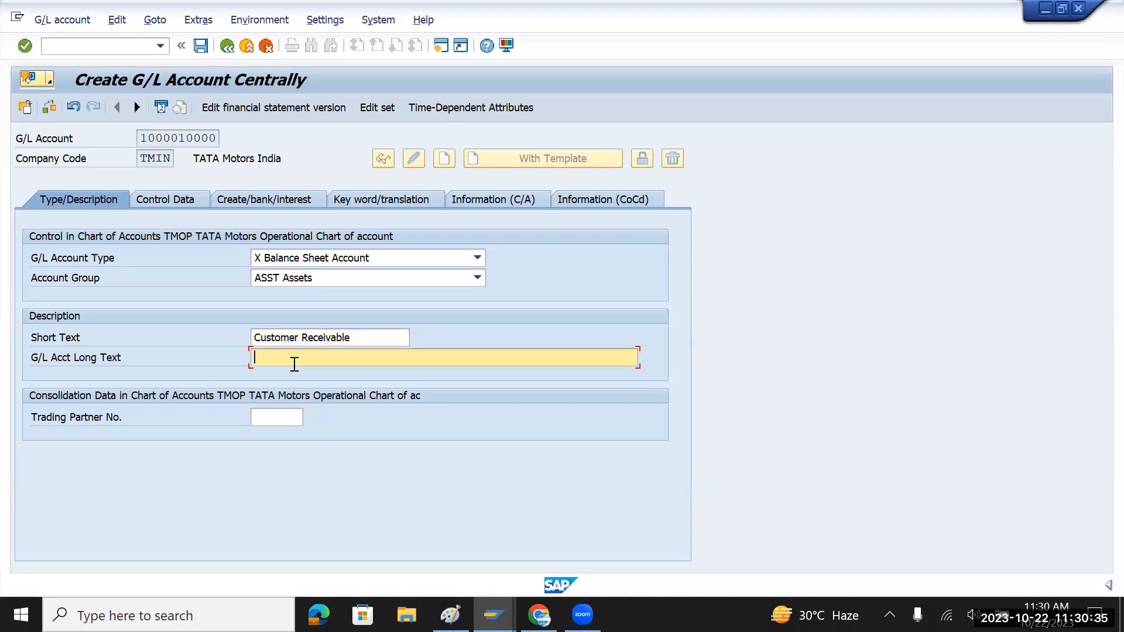
key("ctrl+v")
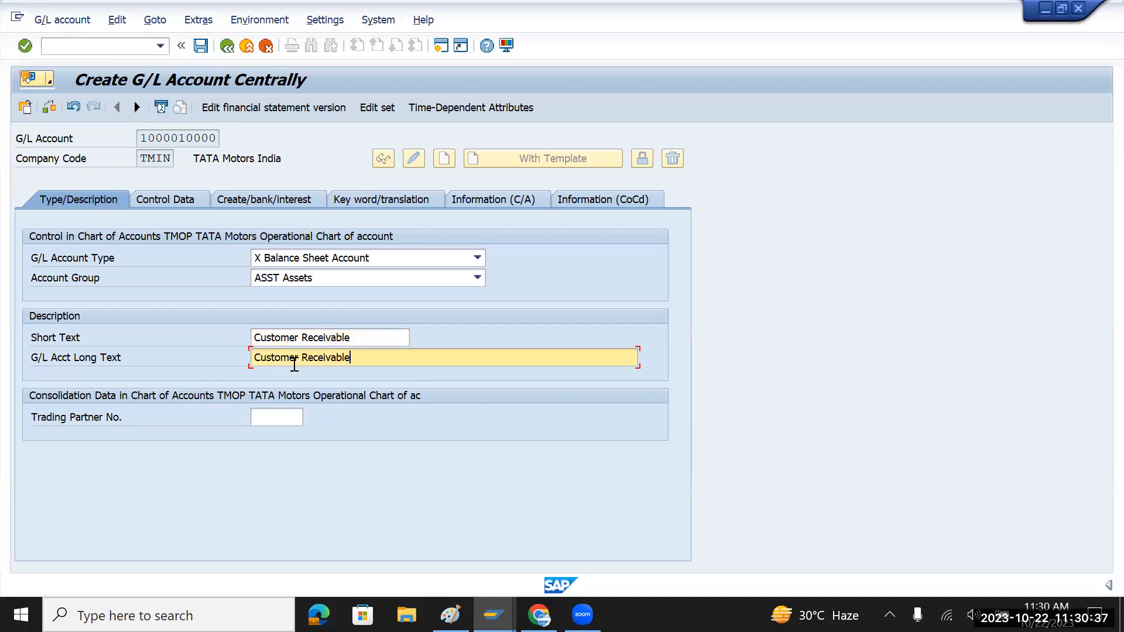
- Make the new G/L account a reconciliation account for account type D Customers in its control data
left_click(178, 199)
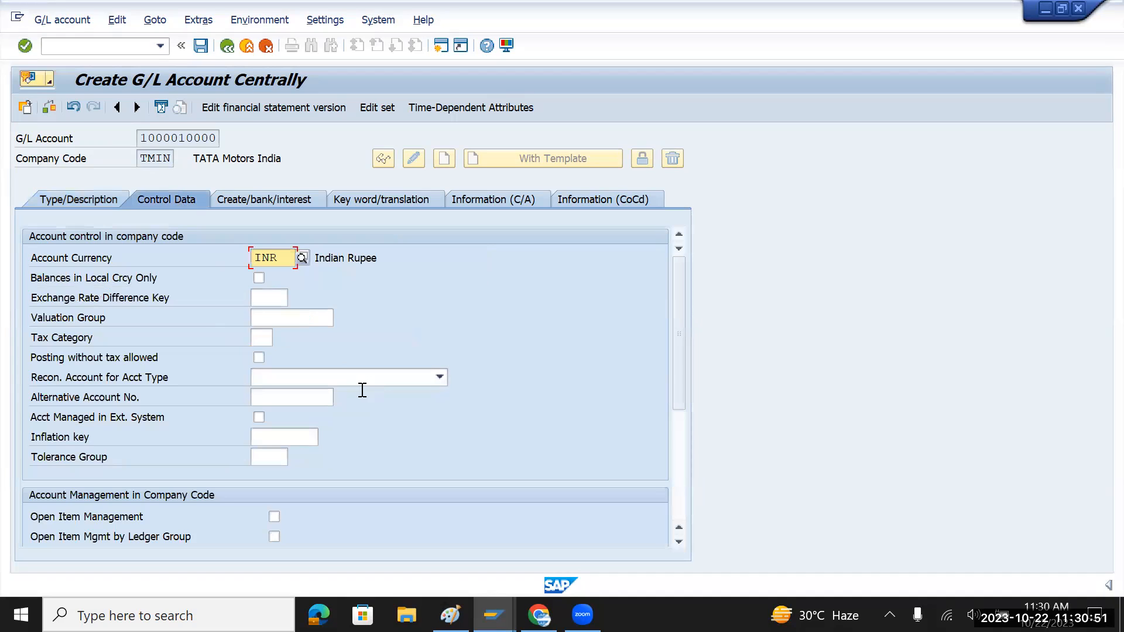
left_click(438, 378)
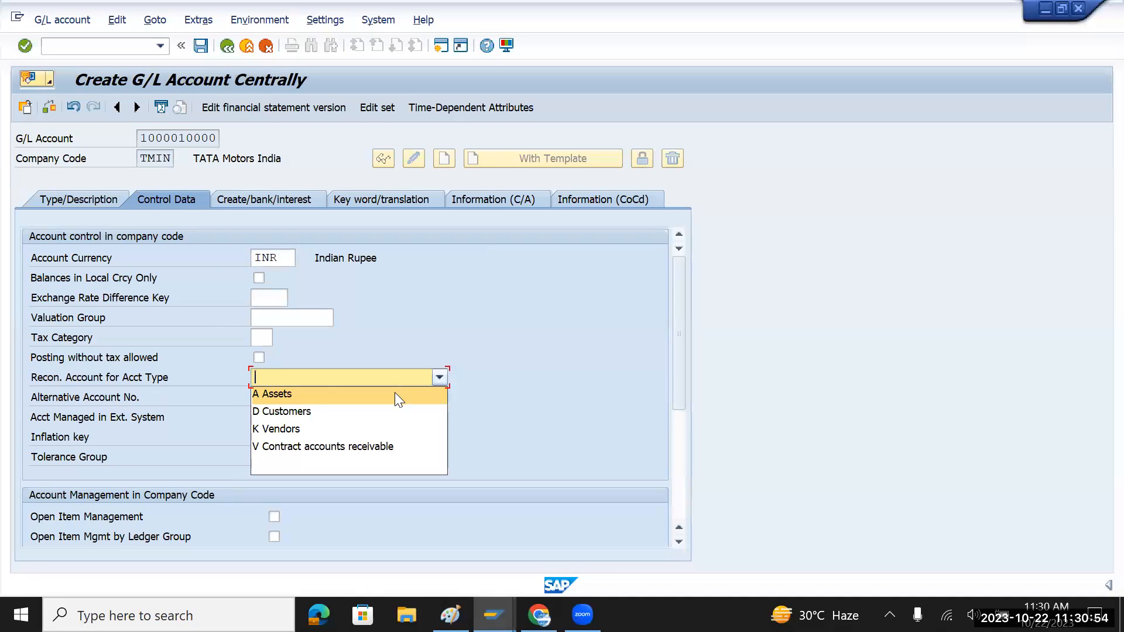
left_click(331, 413)
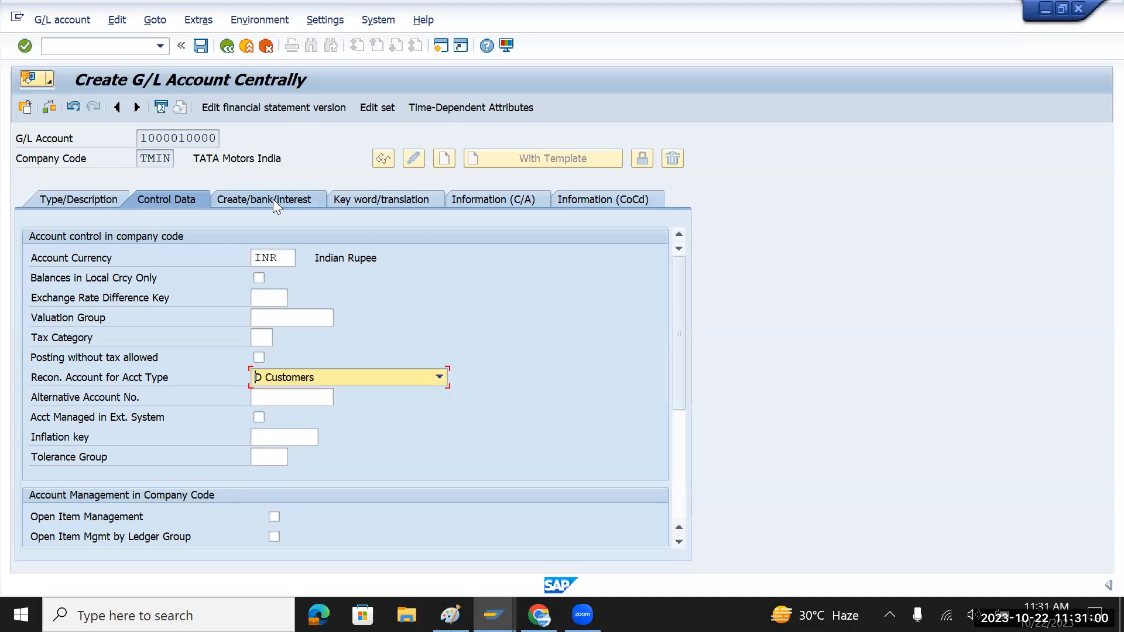
- Set the sort key of the new G/L account to 001 under account management in company code
scroll(346, 438, "down", 3)
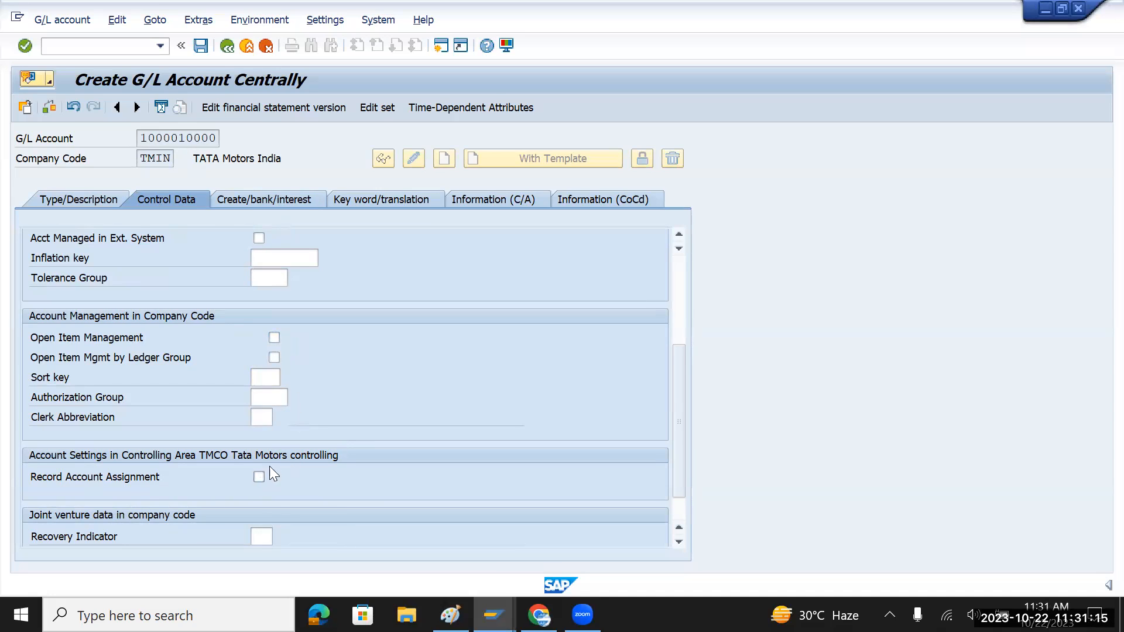
left_click(265, 375)
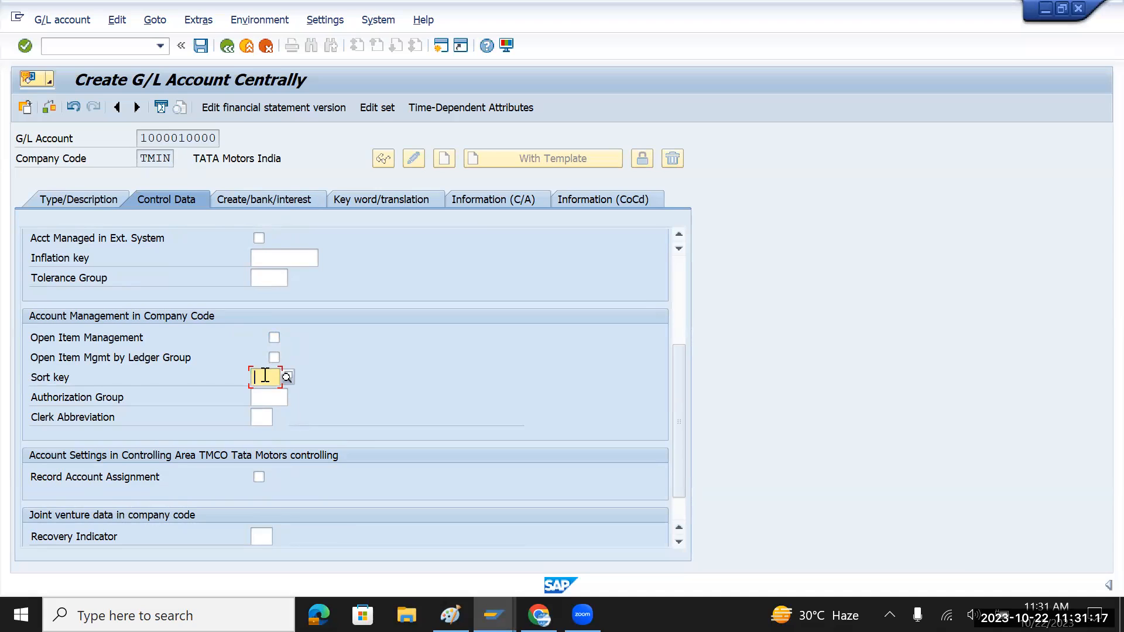
type("001")
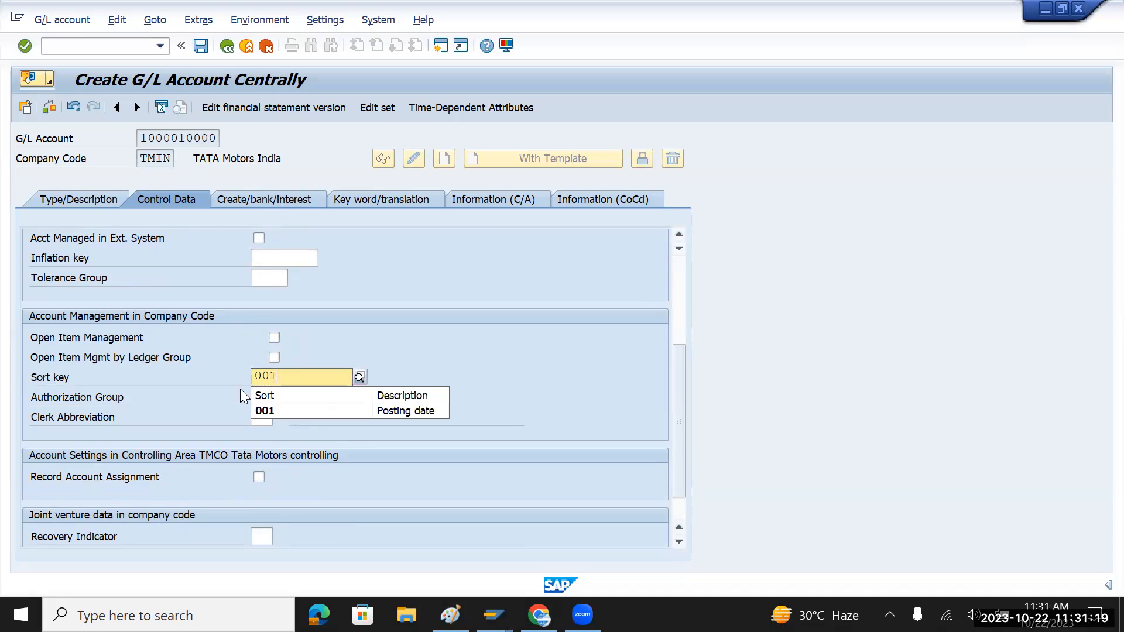
- Assign field status group G067 Reconciliation accounts to the Customer Receivable G/L account and save the account
left_click(279, 408)
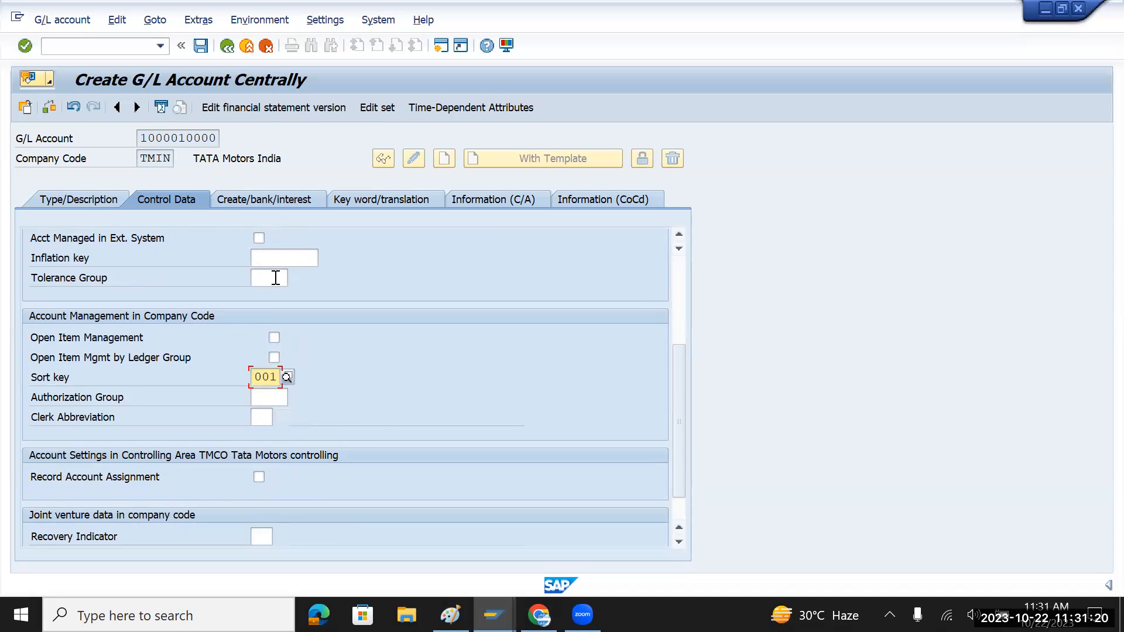
left_click(288, 199)
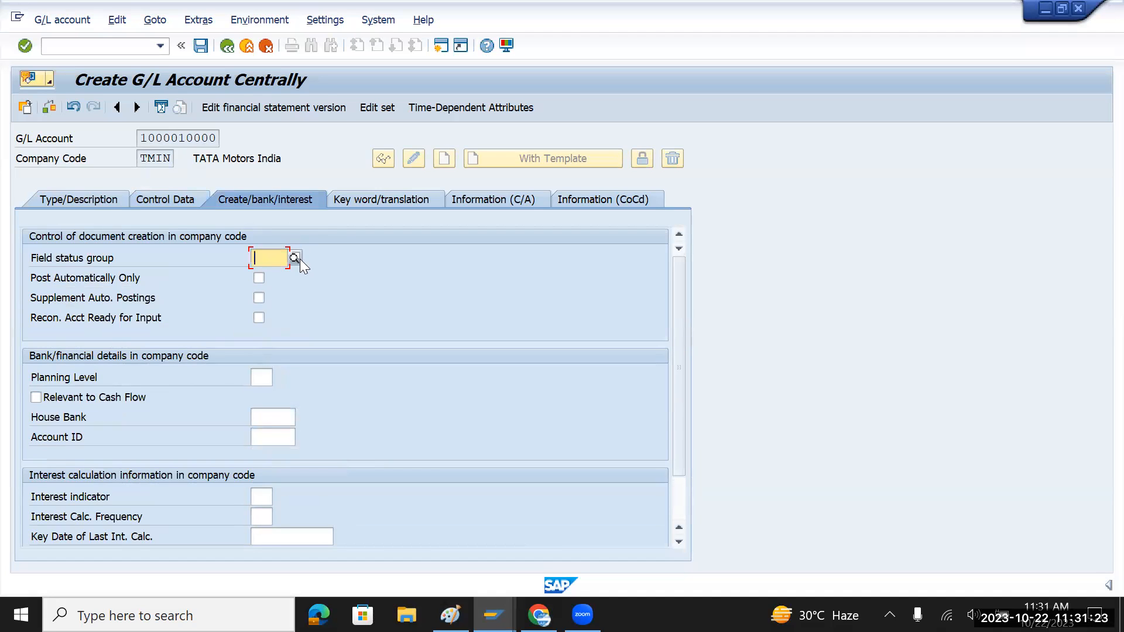
left_click(293, 258)
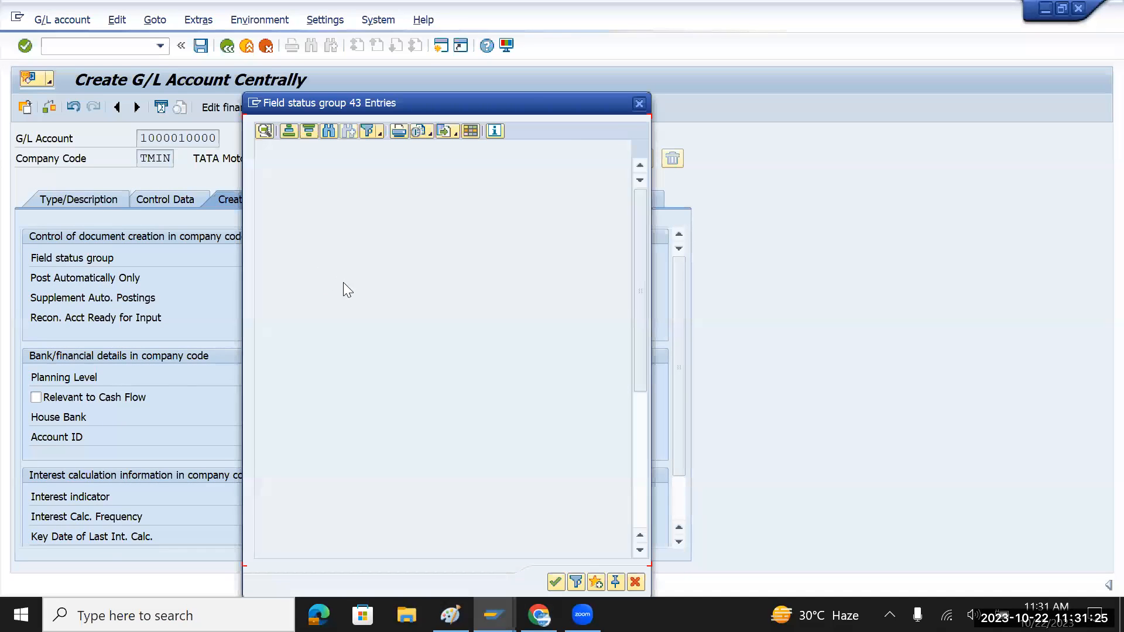
scroll(363, 338, "down", 6)
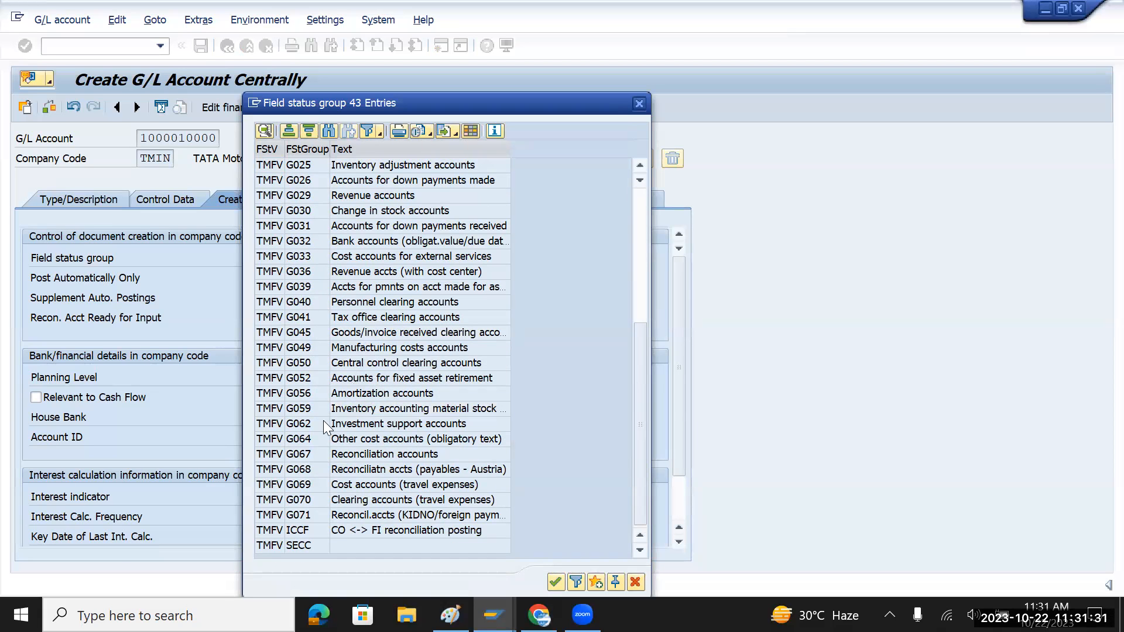
left_click(336, 454)
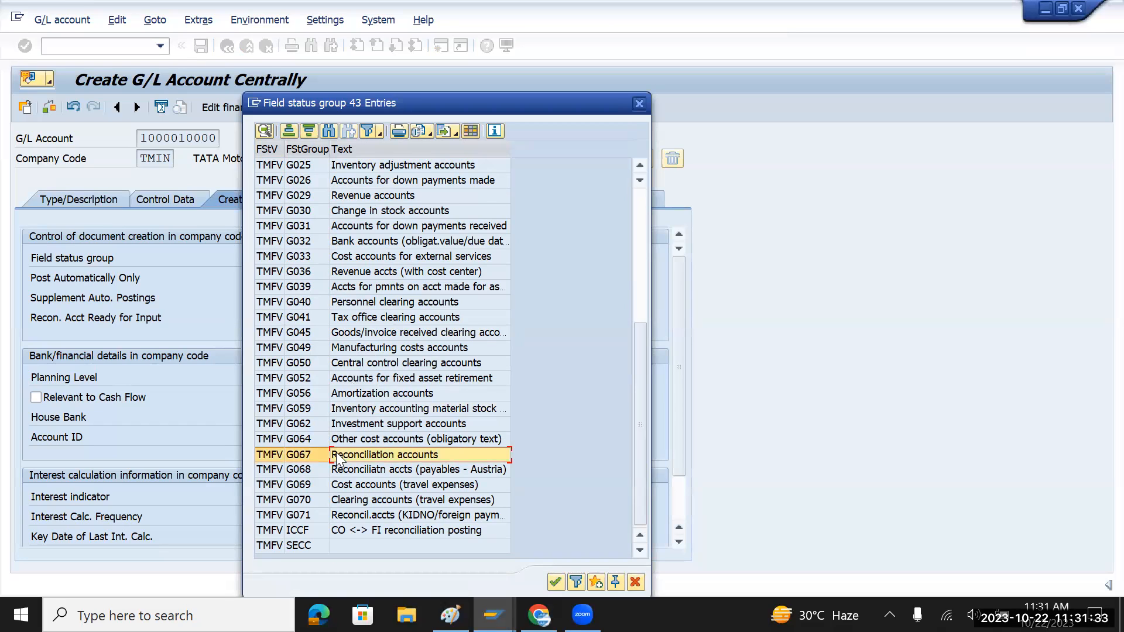
double_click(391, 455)
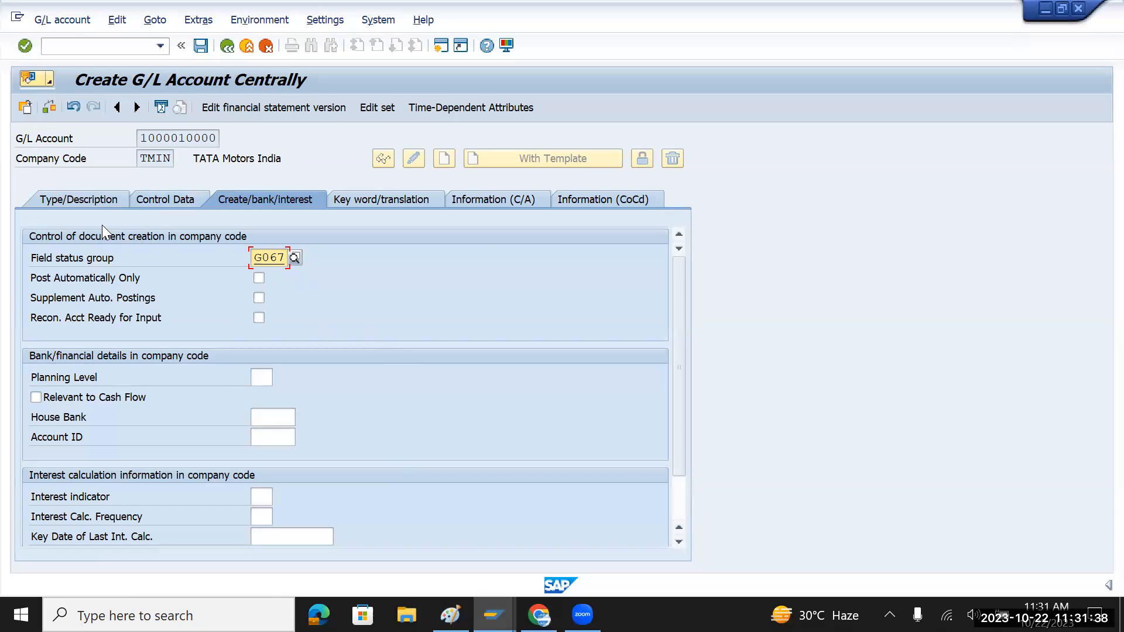
left_click(88, 199)
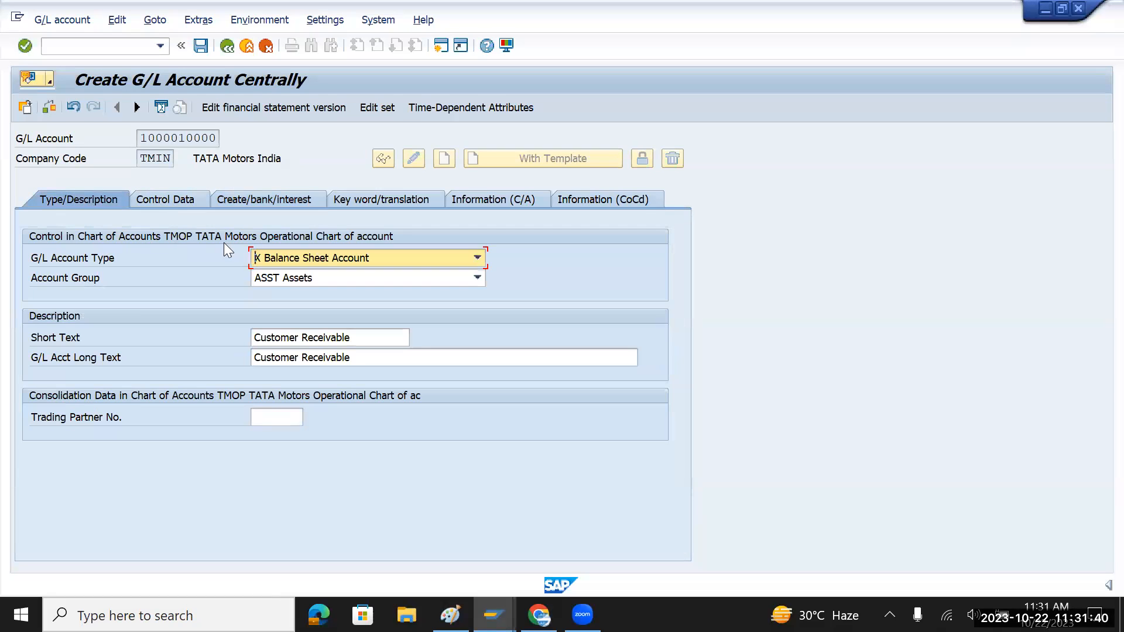
left_click(200, 47)
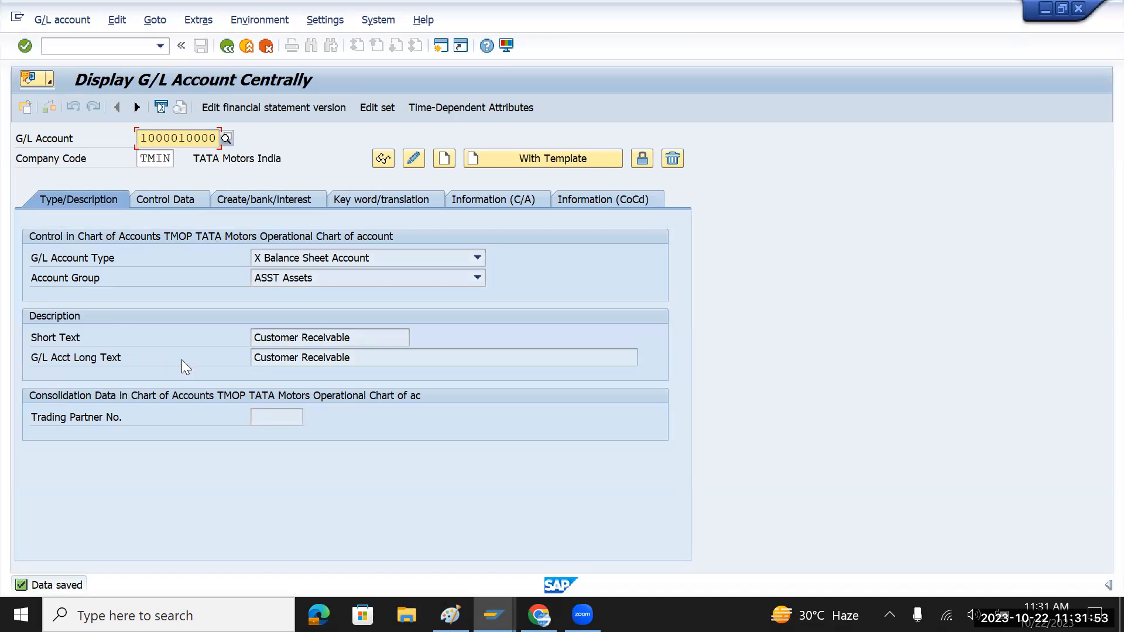
type("2")
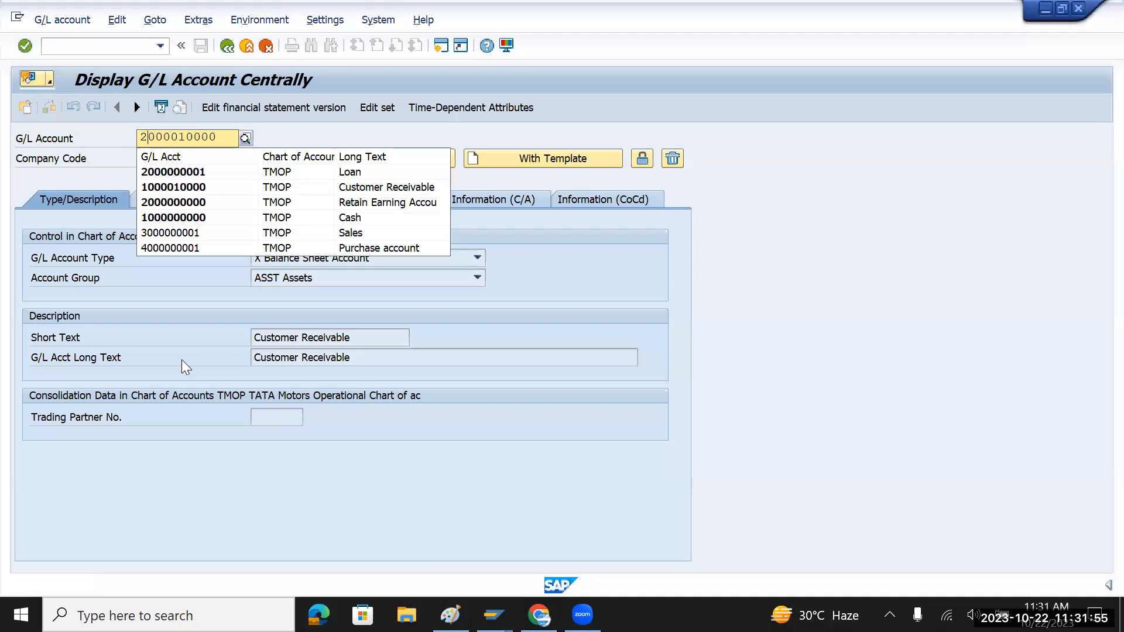
key("Right")
key("Right")
key("Right")
key("Right")
type("2")
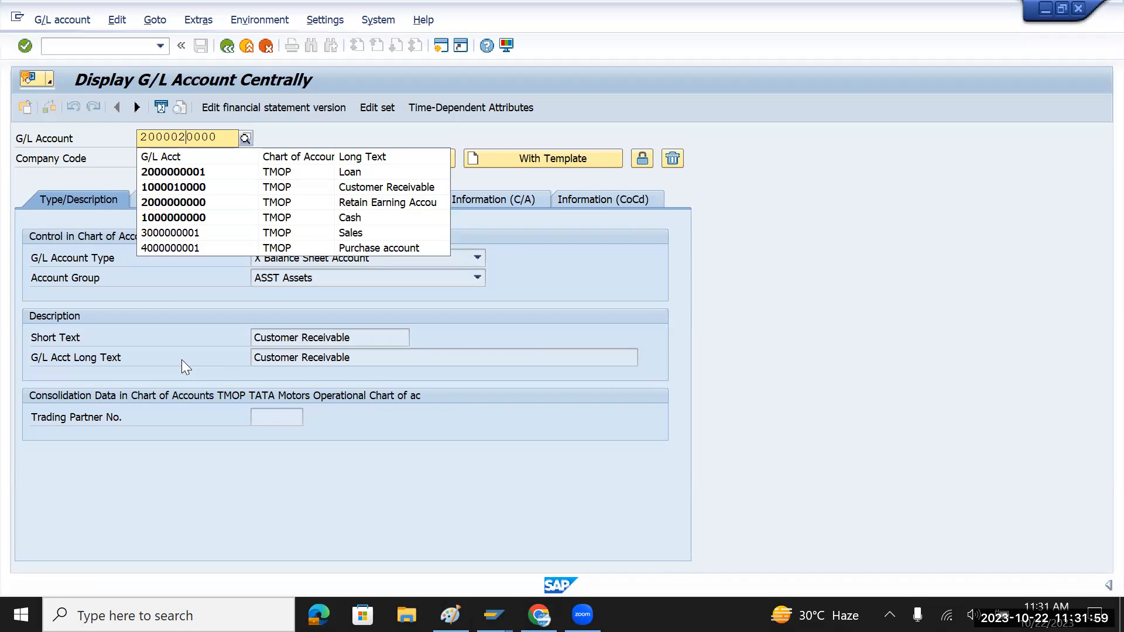
key("Return")
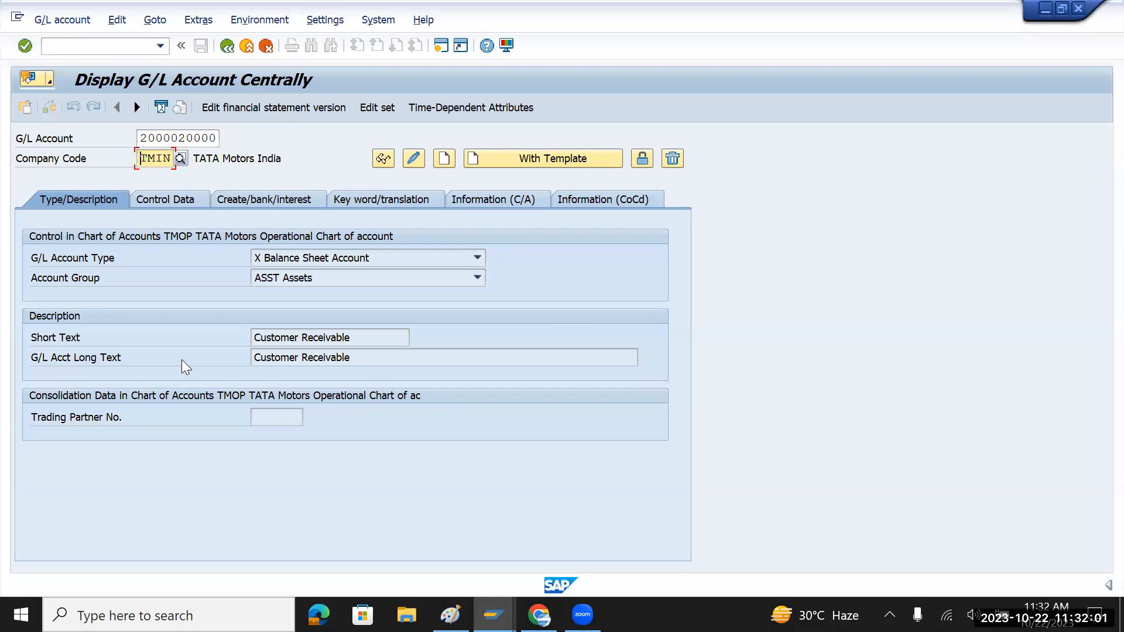
left_click(444, 159)
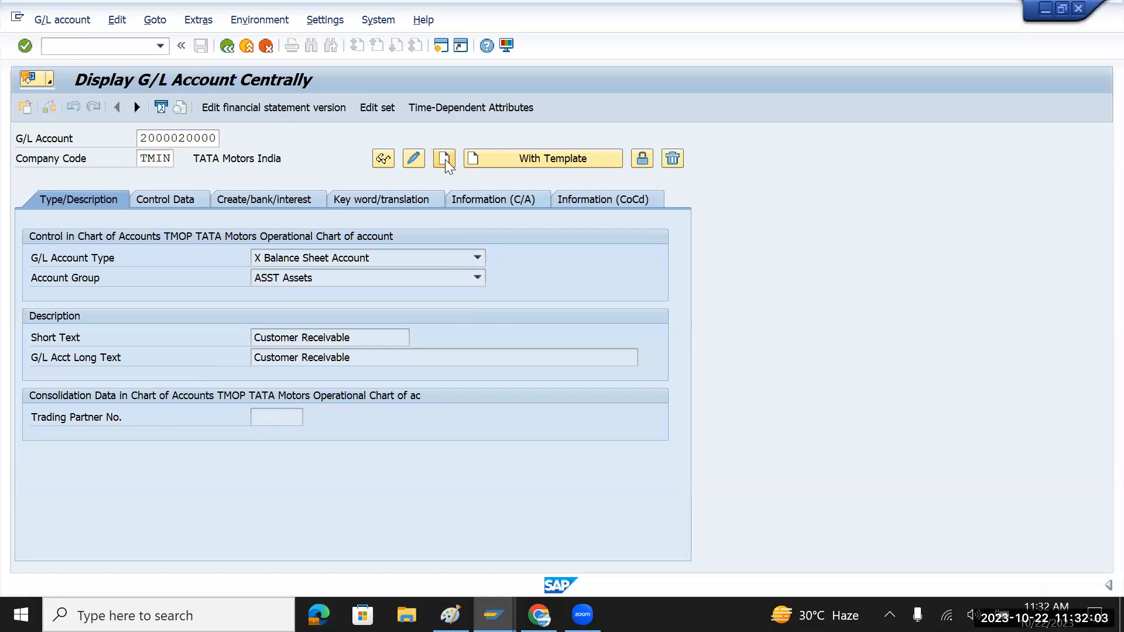
- Set the new G/L account's type to X Balance Sheet Account and its account group to LIAB Liability
left_click(477, 258)
left_click(354, 274)
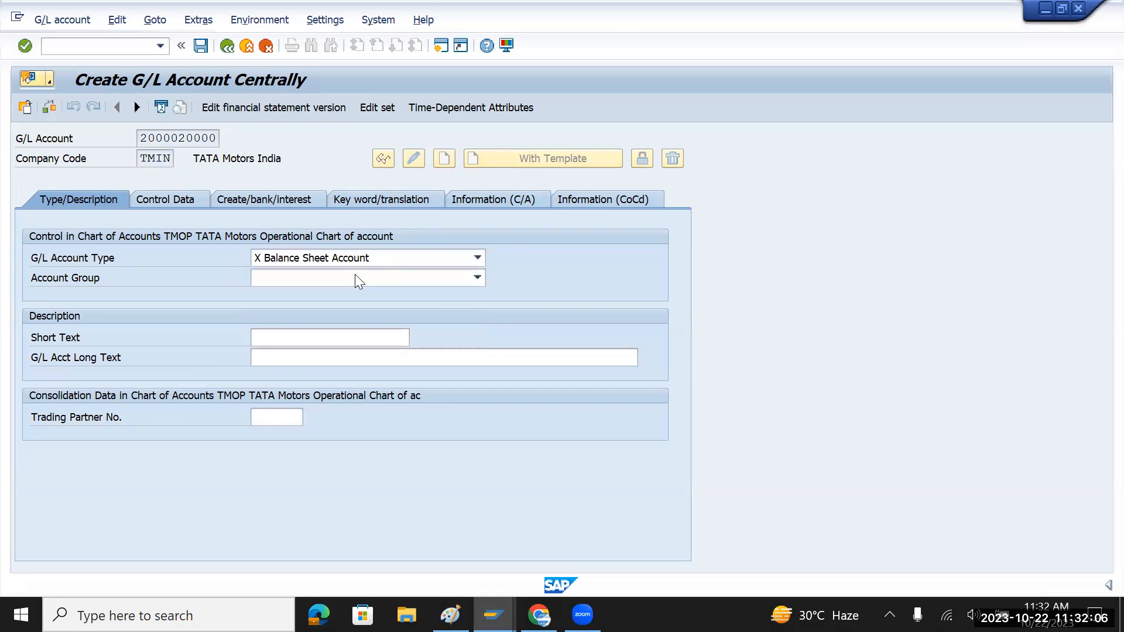
left_click(478, 277)
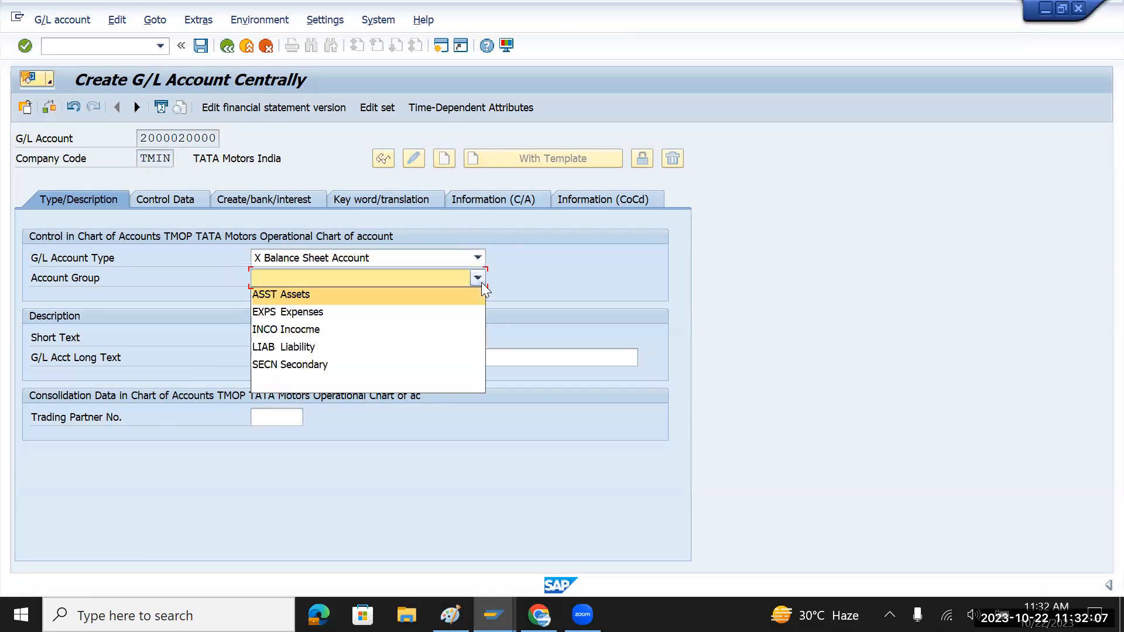
left_click(312, 348)
- Enter "Vendor Payables" as both the short text and the long text of the G/L account
left_click(316, 339)
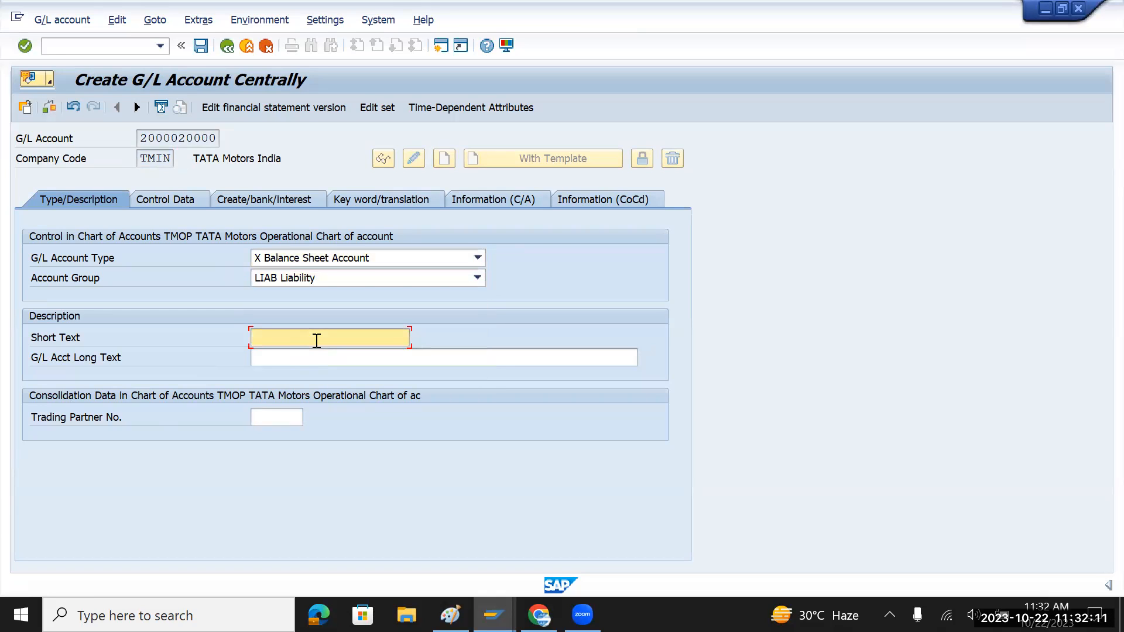
type("Vendor Payables")
left_click_drag(366, 338, 213, 342)
key("ctrl+c")
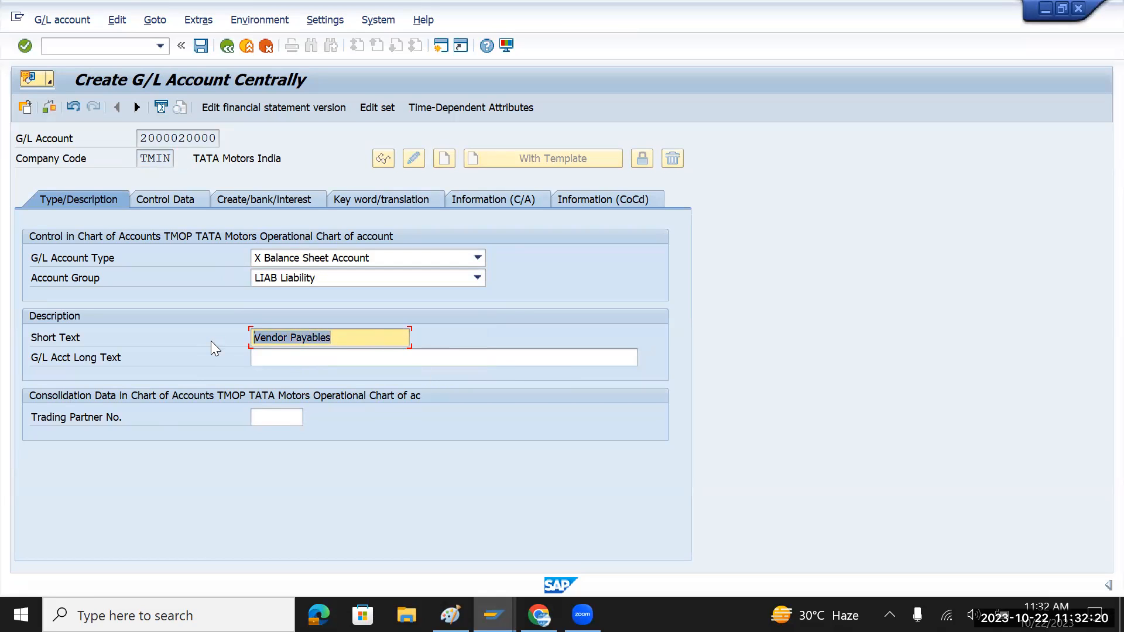
left_click(295, 358)
key("ctrl+v")
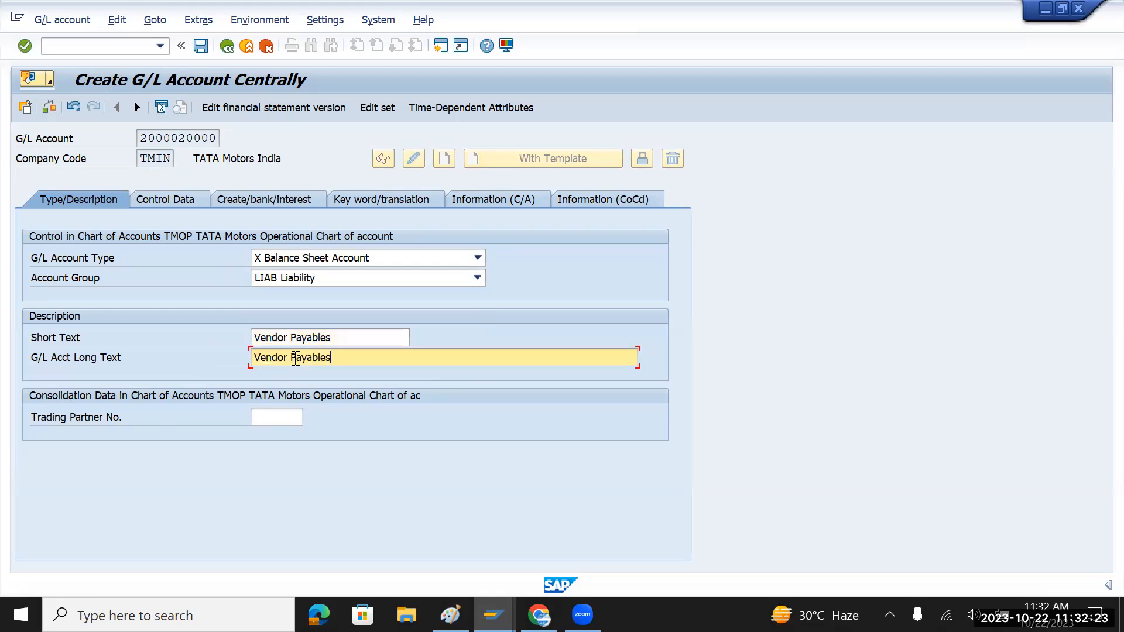
- Make the Vendor Payables account a reconciliation account for account type K Vendors in its control data
left_click(196, 199)
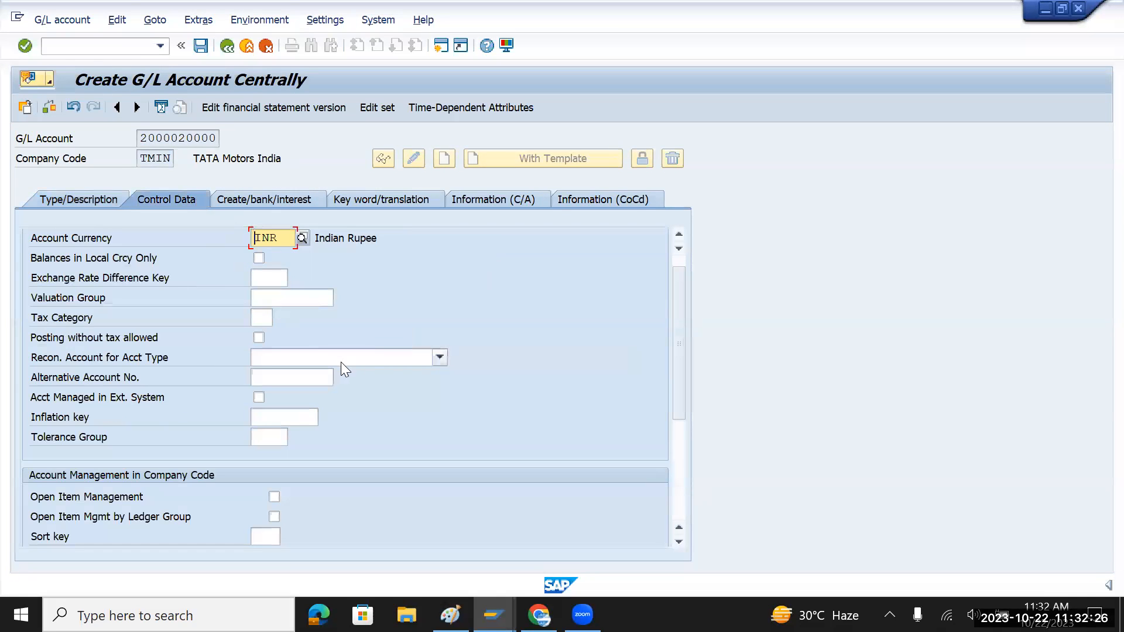
left_click(437, 357)
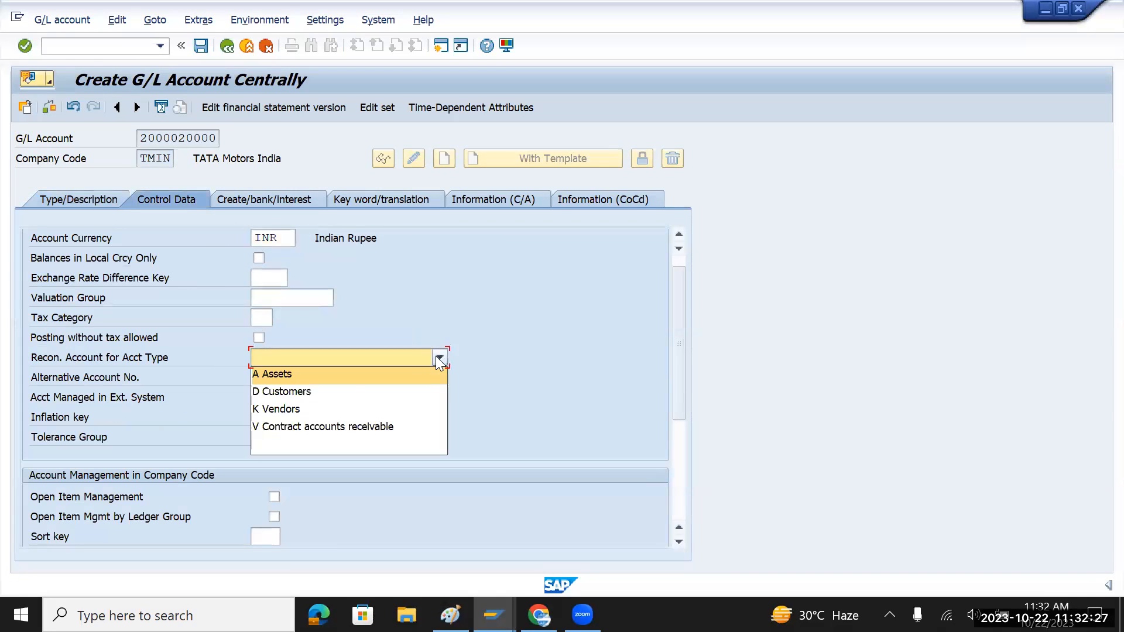
left_click(290, 407)
- Set the sort key of the Vendor Payables account to 001 under account management in company code
scroll(321, 396, "down", 3)
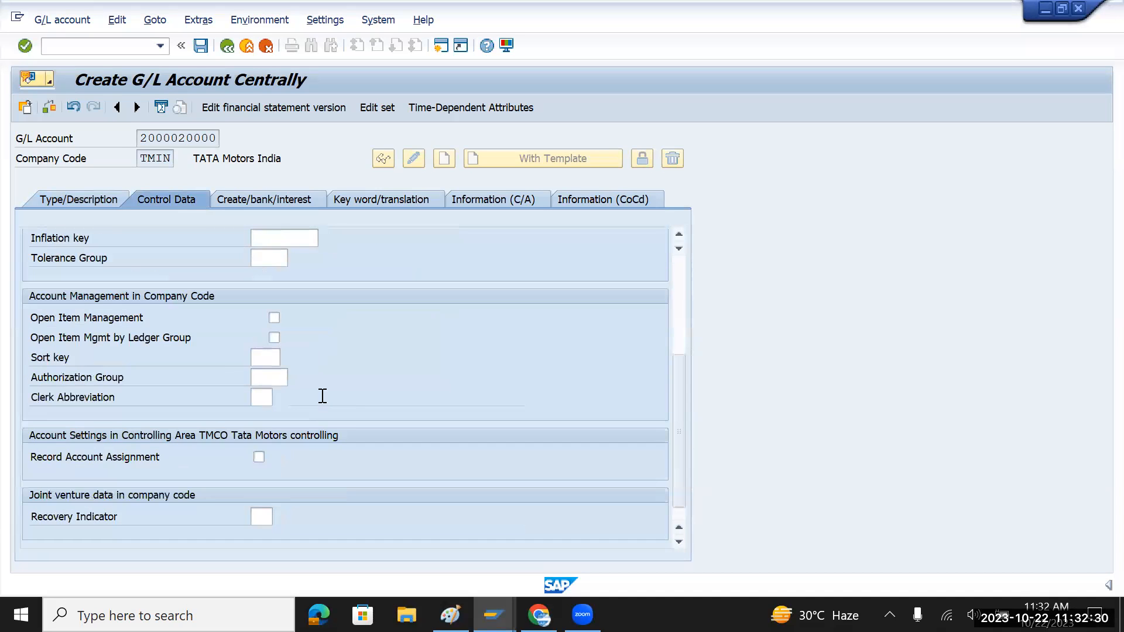
left_click(254, 358)
left_click(261, 358)
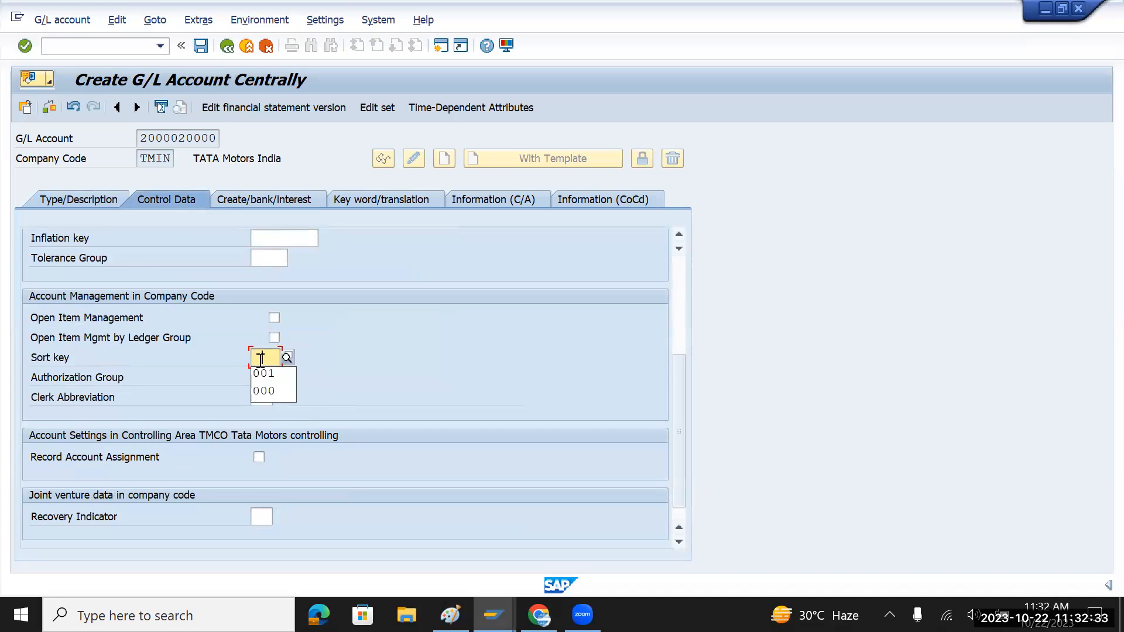
left_click(263, 372)
scroll(394, 372, "up", 1)
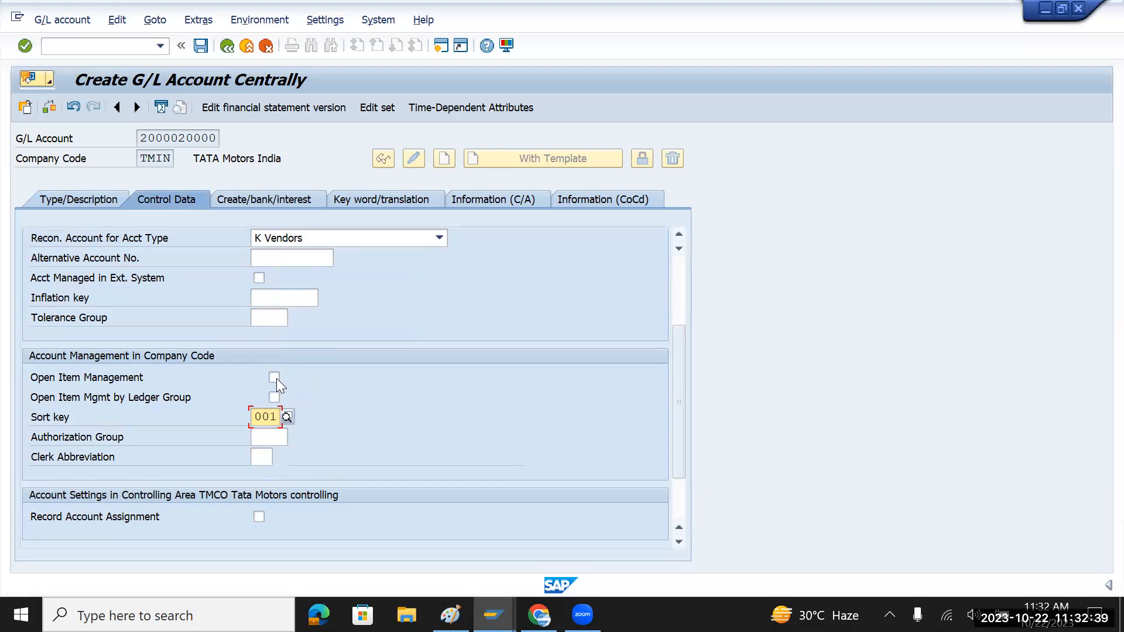
- Assign field status group G067 to the Vendor Payables account and save the account
left_click(290, 199)
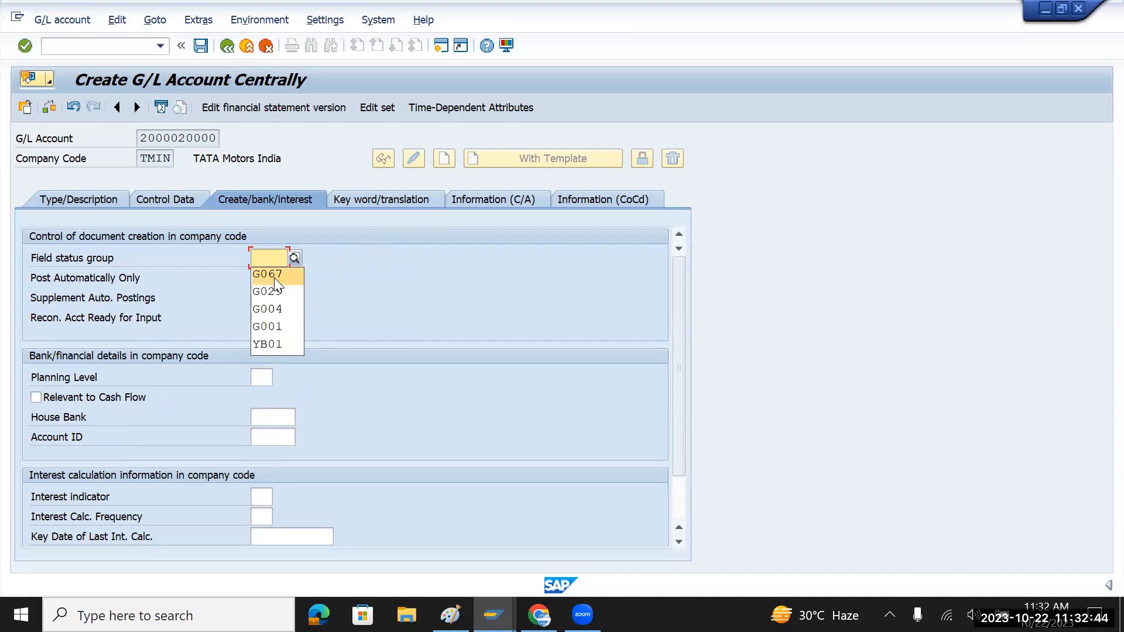
left_click(274, 277)
left_click(159, 195)
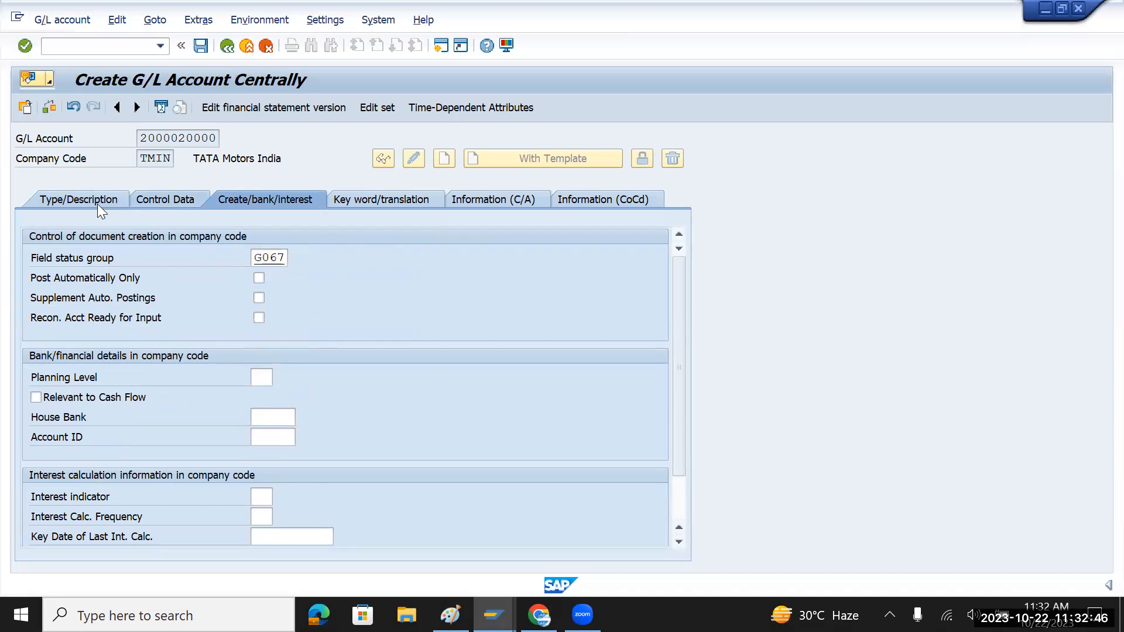
left_click(79, 202)
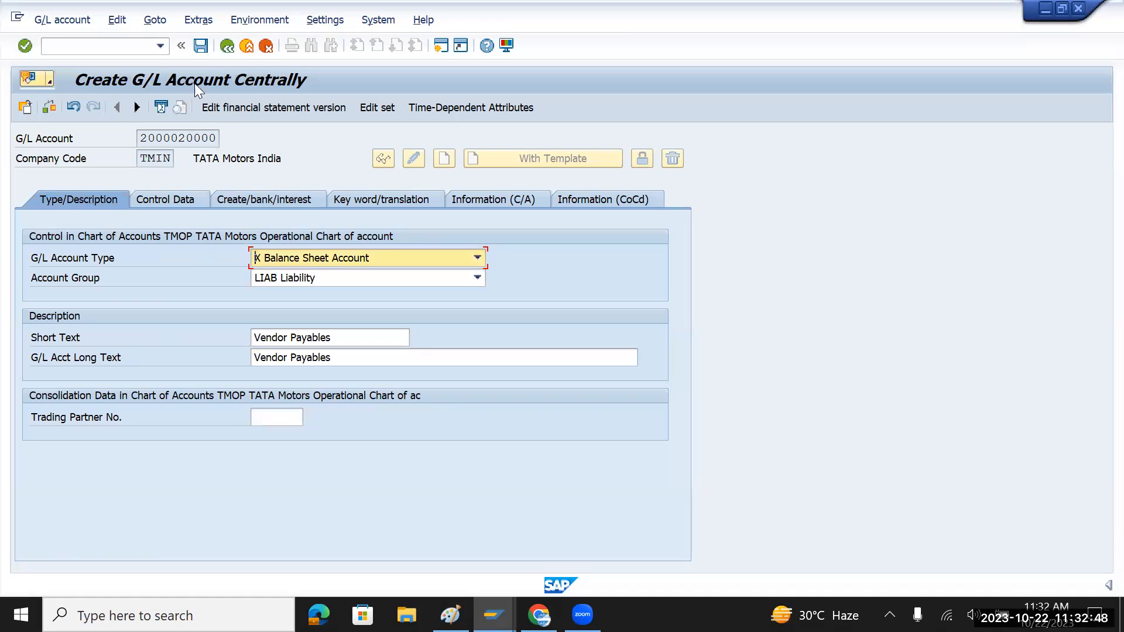
left_click(200, 46)
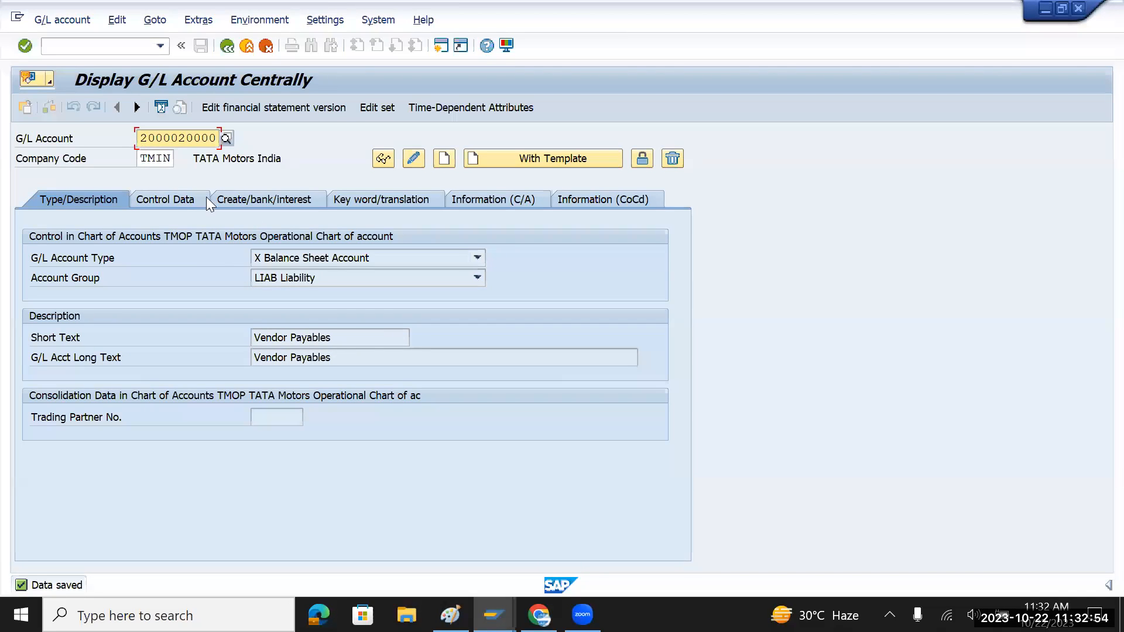
left_click_drag(357, 337, 225, 337)
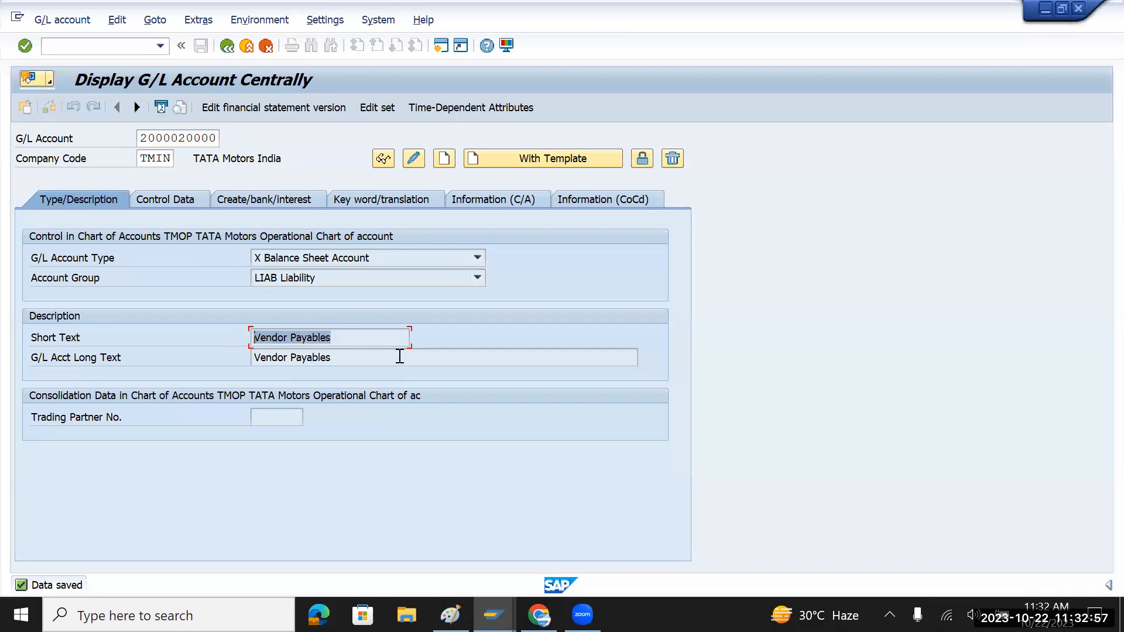
left_click_drag(364, 357, 230, 359)
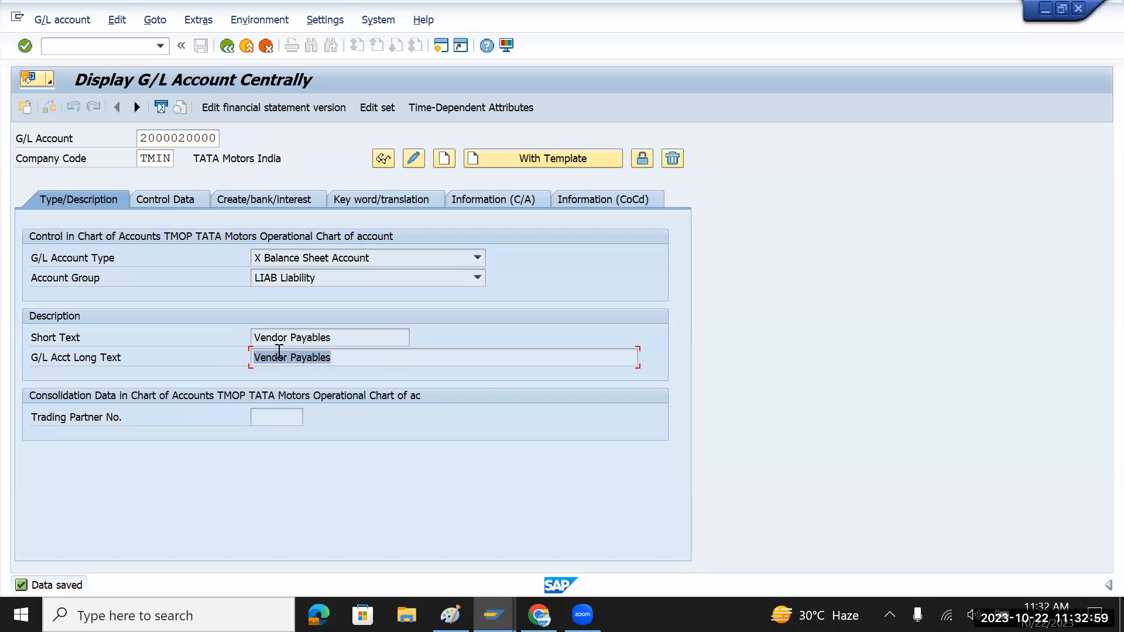
left_click(345, 338)
left_click_drag(345, 338, 241, 351)
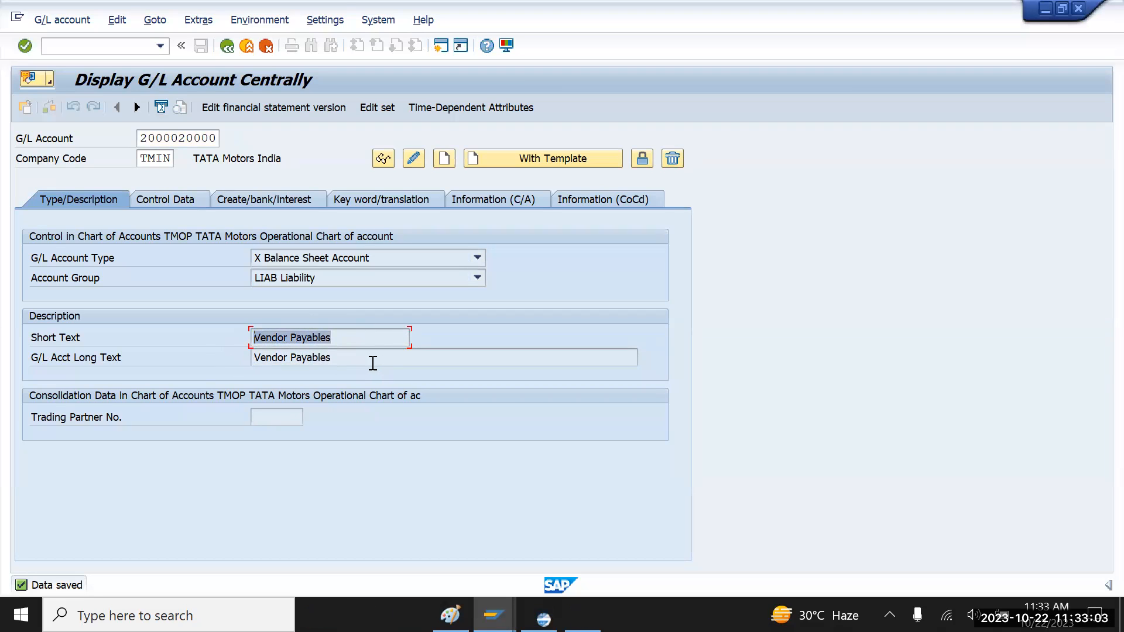
left_click_drag(372, 358, 252, 358)
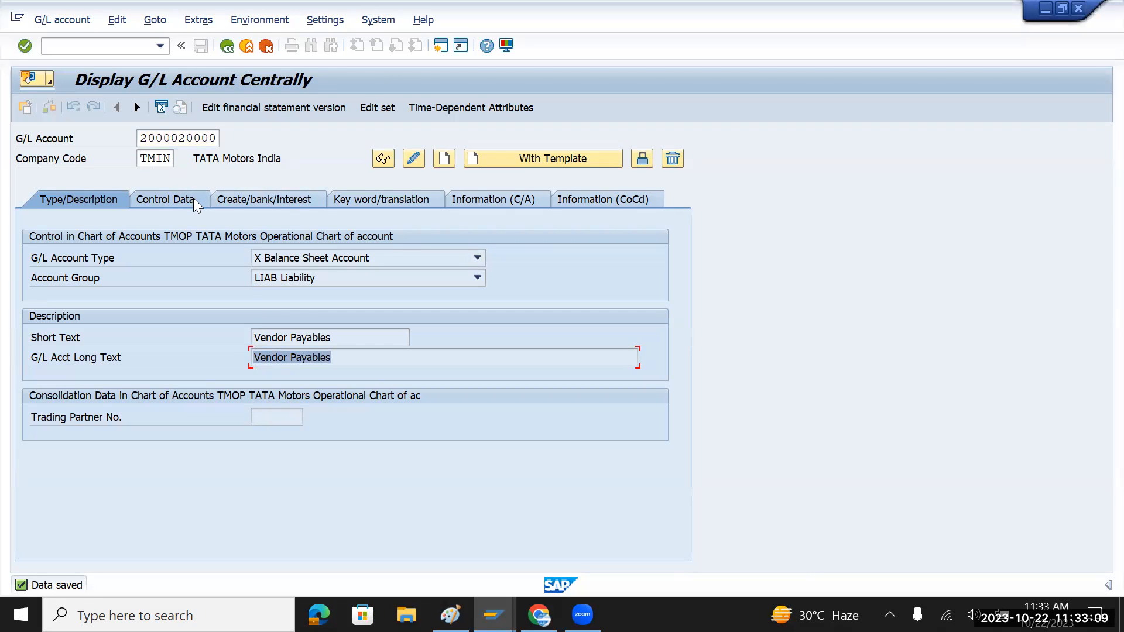
- Switch to the Paint notes and review the number ranges of the domestic TMDC and international TMIC account groups
key("alt+Tab")
key("alt+Tab")
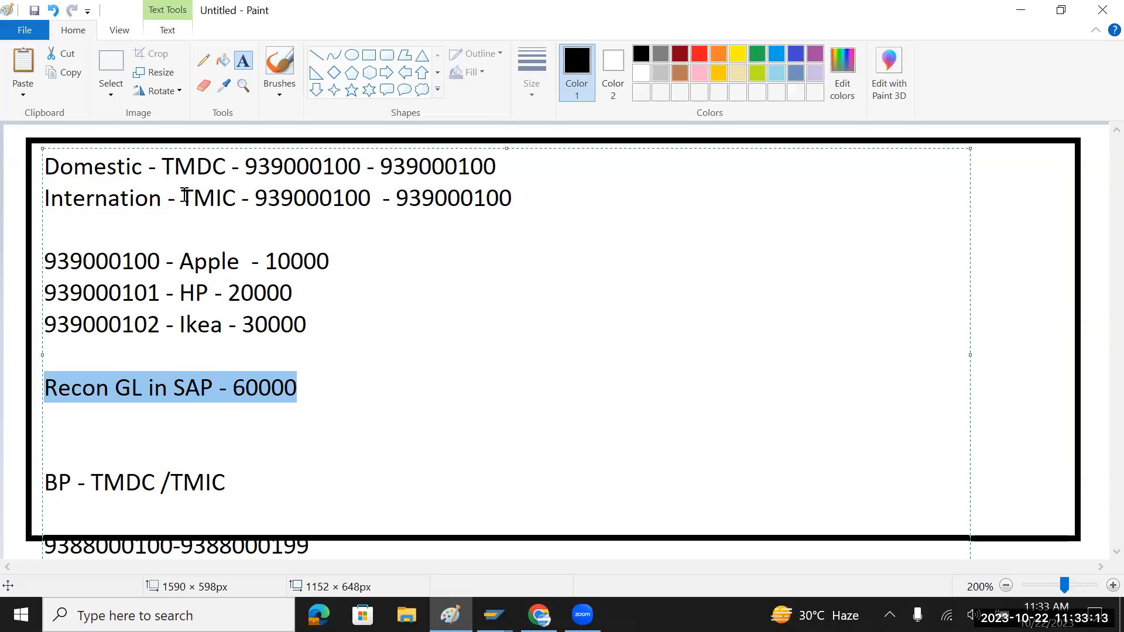
left_click_drag(238, 166, 497, 166)
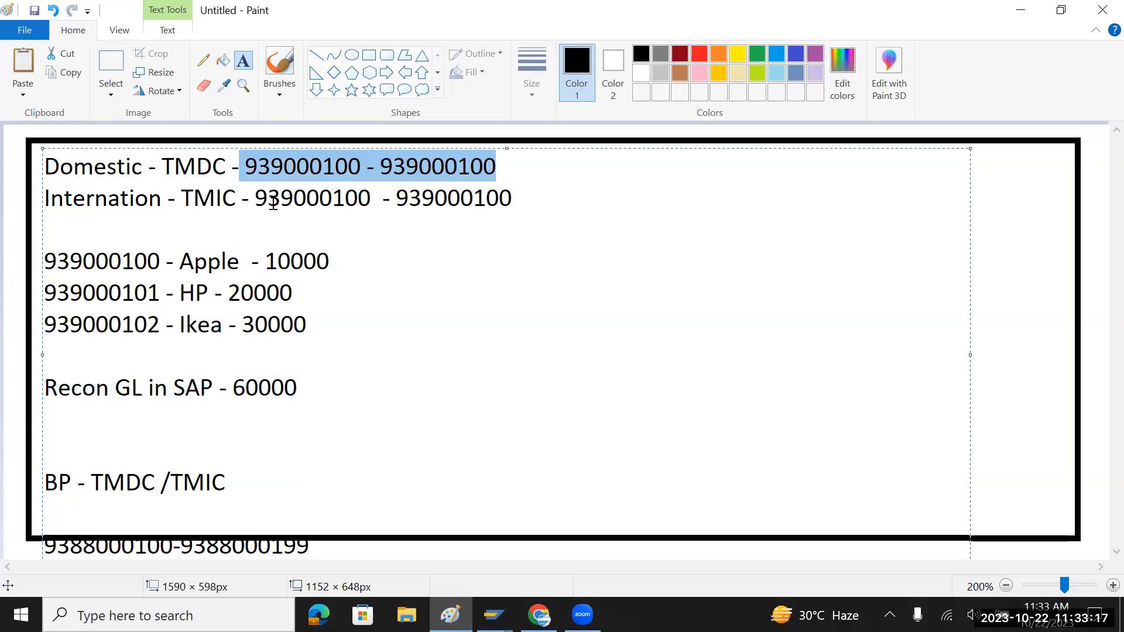
left_click_drag(255, 198, 544, 201)
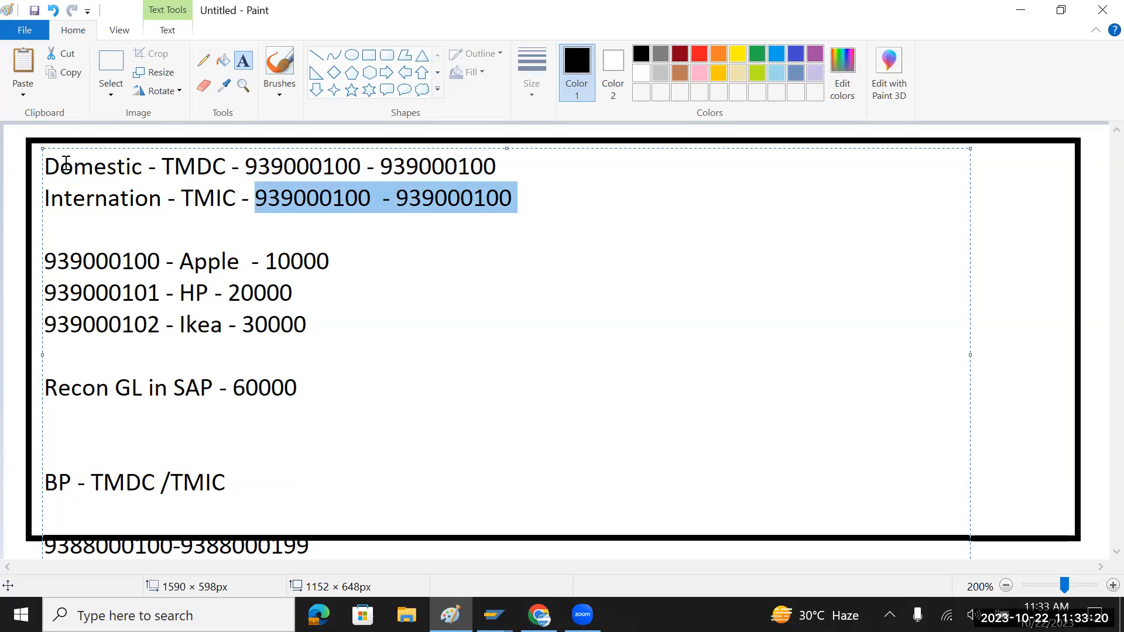
left_click_drag(51, 166, 44, 198)
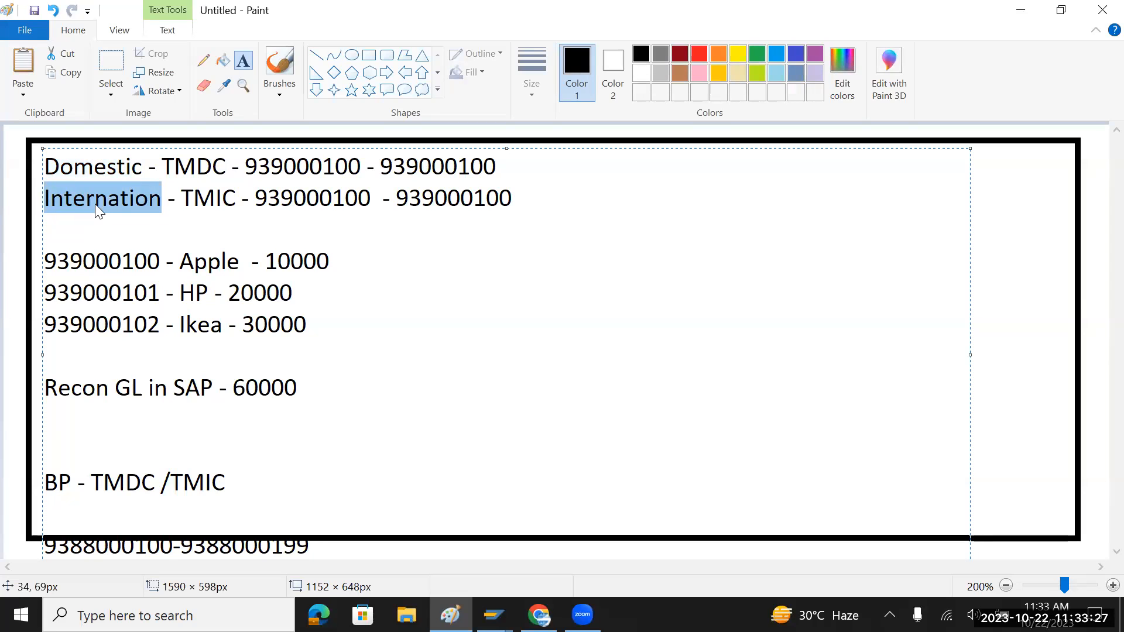
left_click_drag(45, 166, 559, 226)
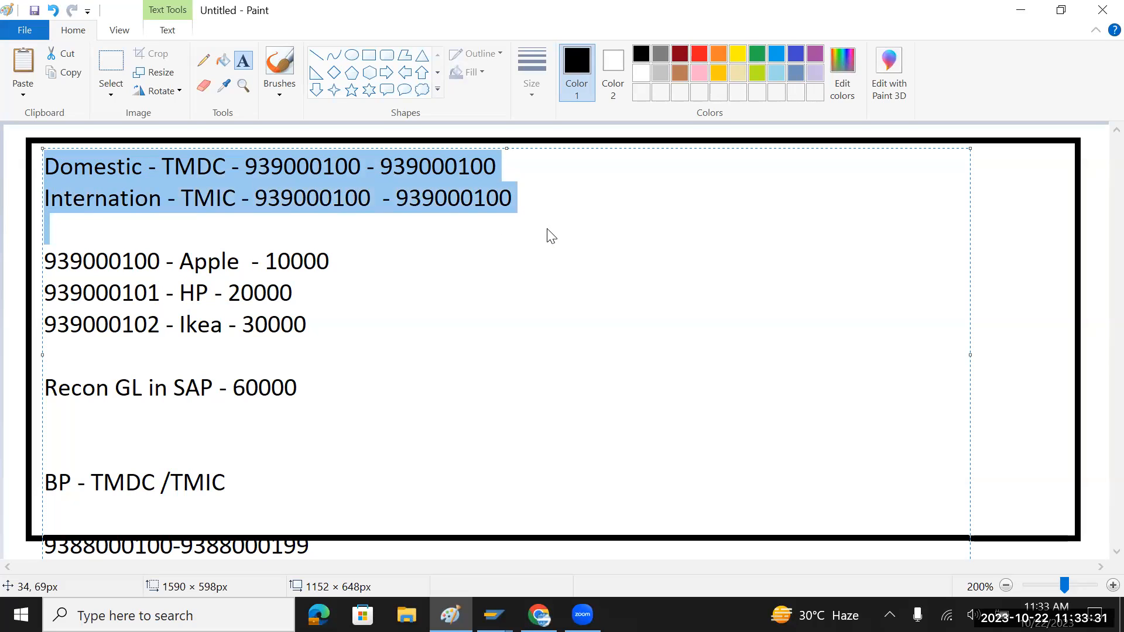
- Switch to SAP and start creating a new organization in the business partner transaction BP
key("alt+Tab")
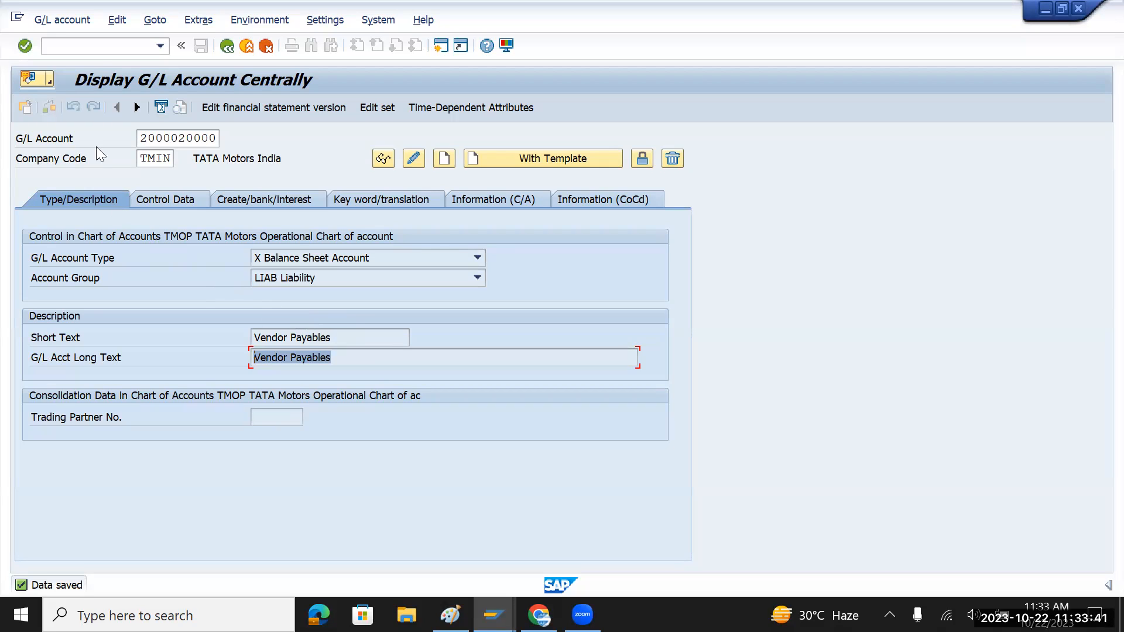
left_click(94, 48)
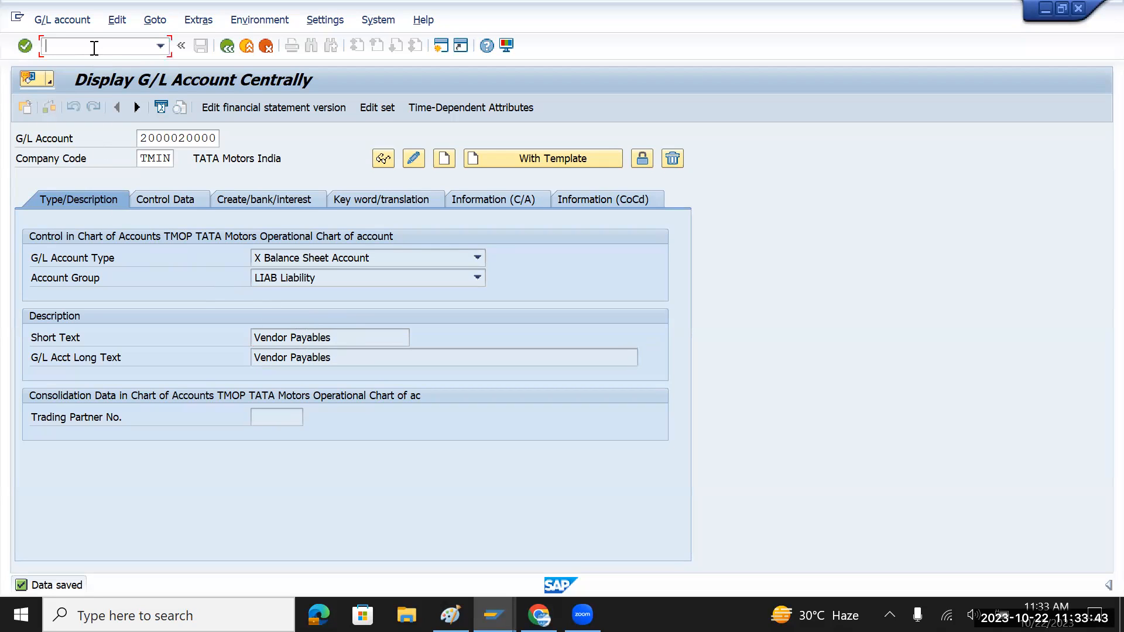
type("/n")
key("Return")
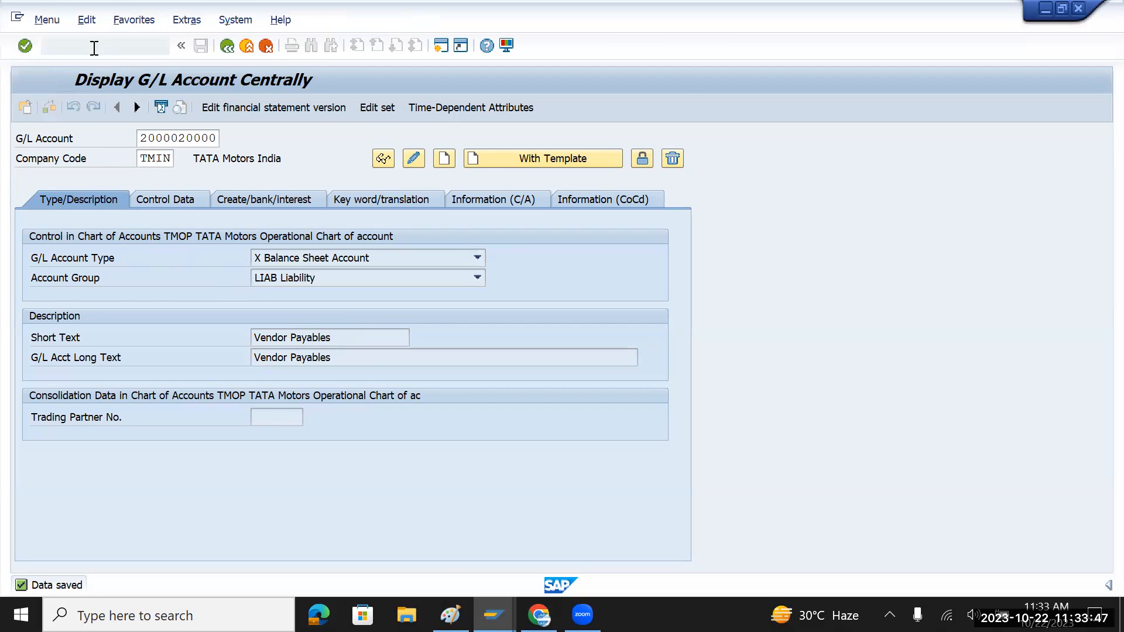
type("bp")
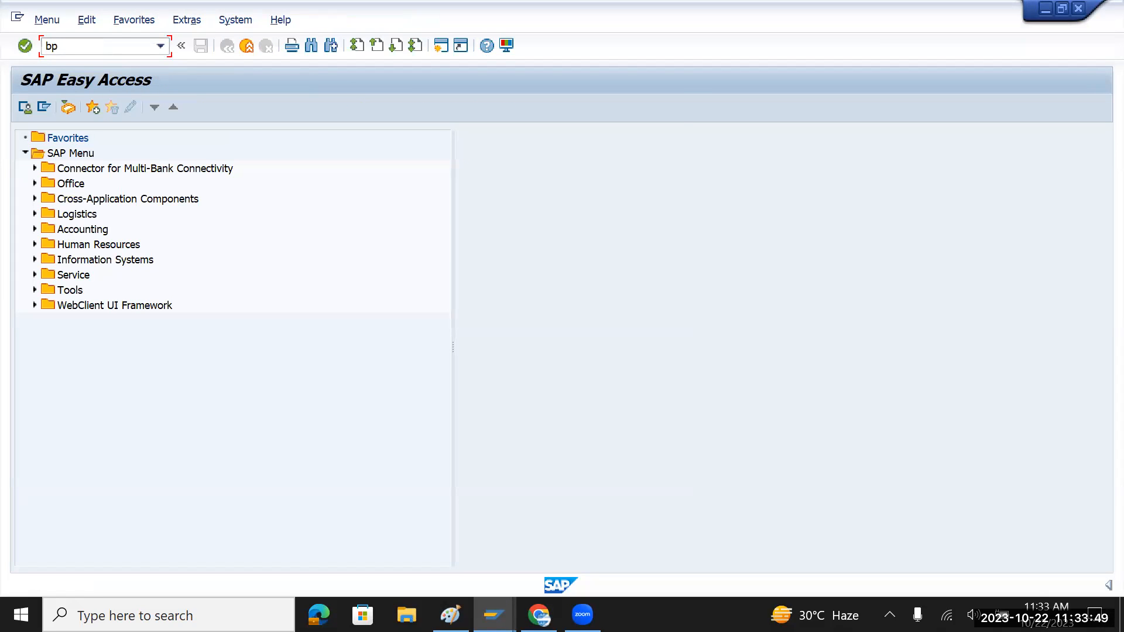
key("Return")
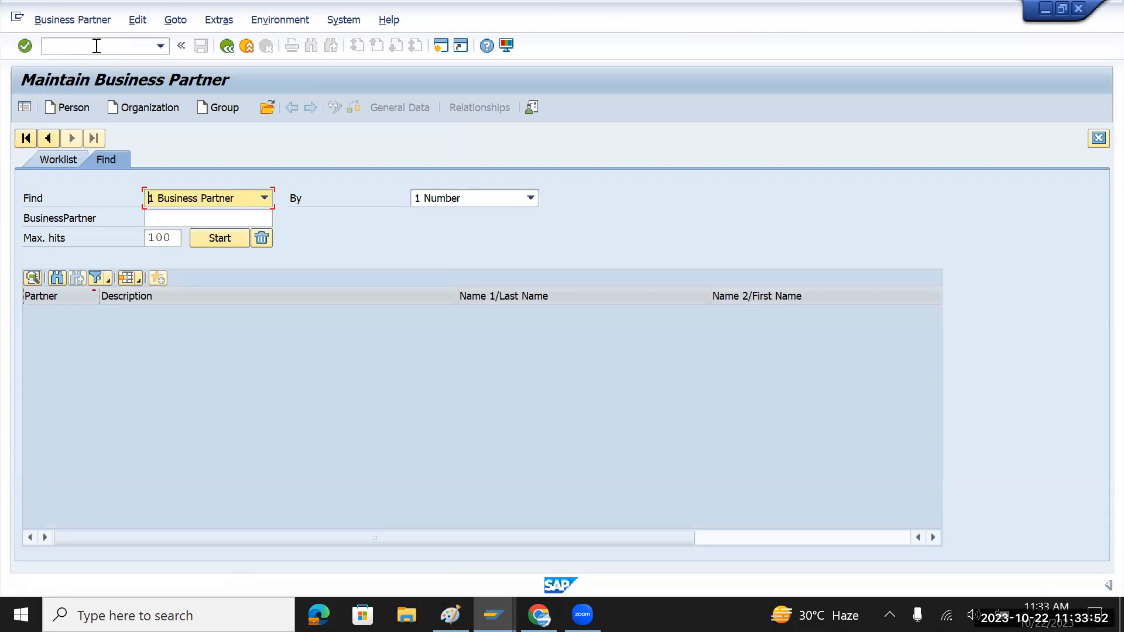
left_click(137, 106)
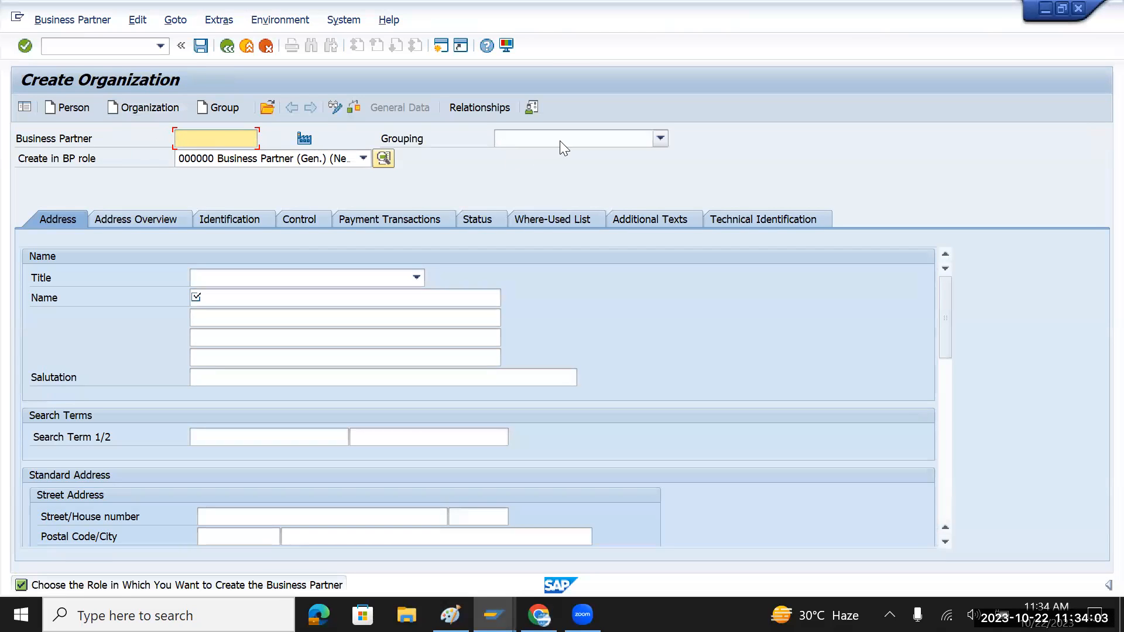
- Assign grouping TMDC Tata Motors Domestic Customers and title 0003 Company to the new organization
left_click(660, 139)
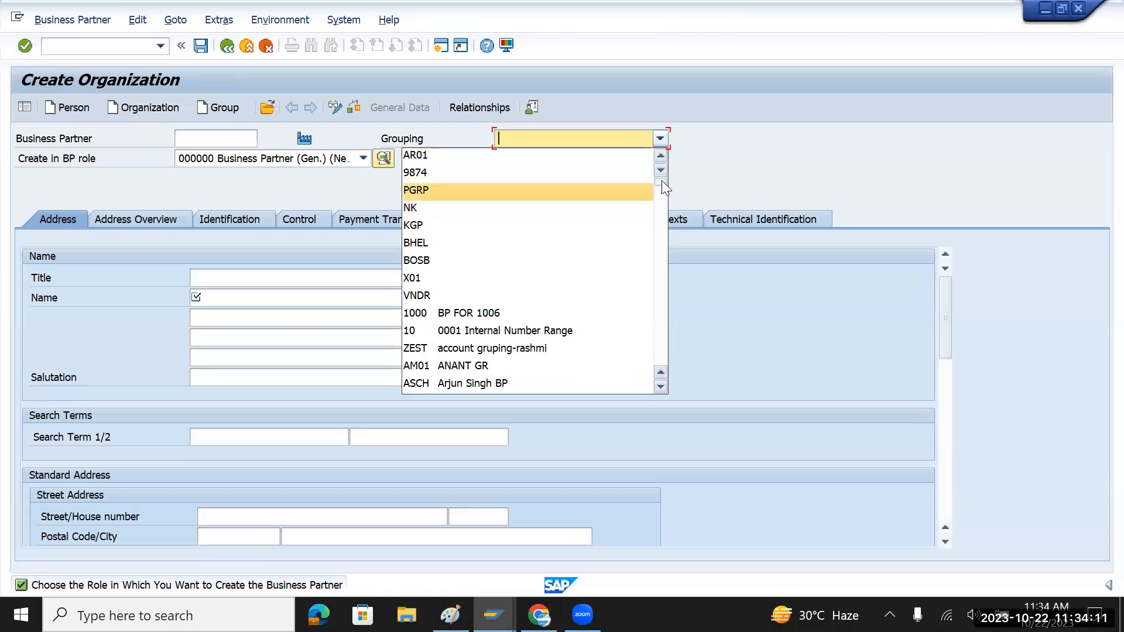
left_click_drag(660, 180, 660, 340)
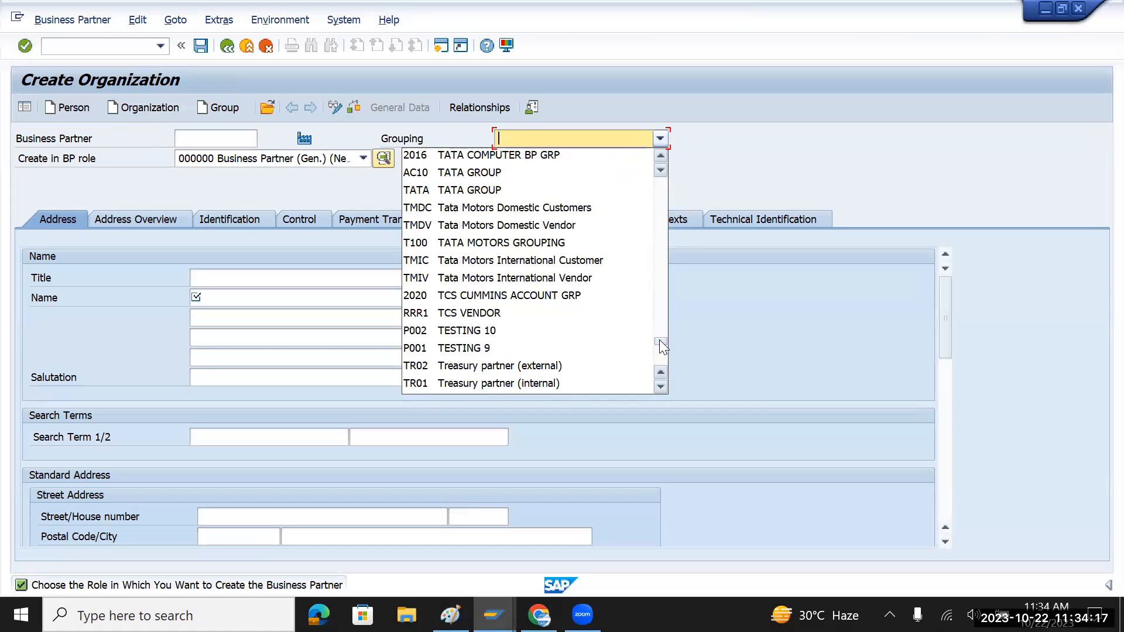
left_click(469, 207)
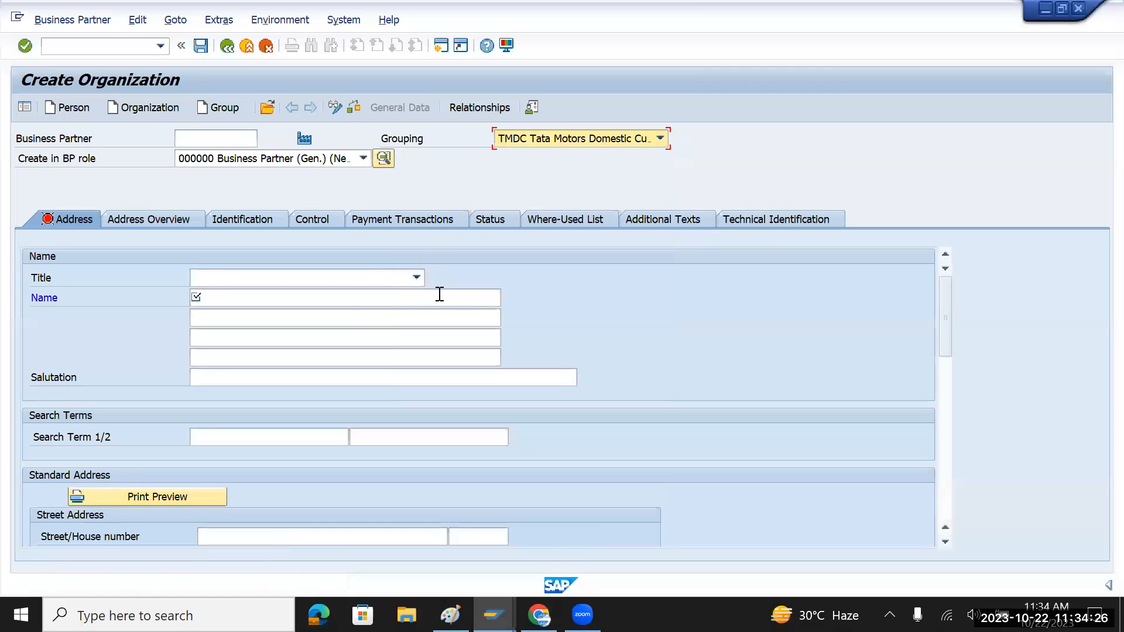
left_click(416, 277)
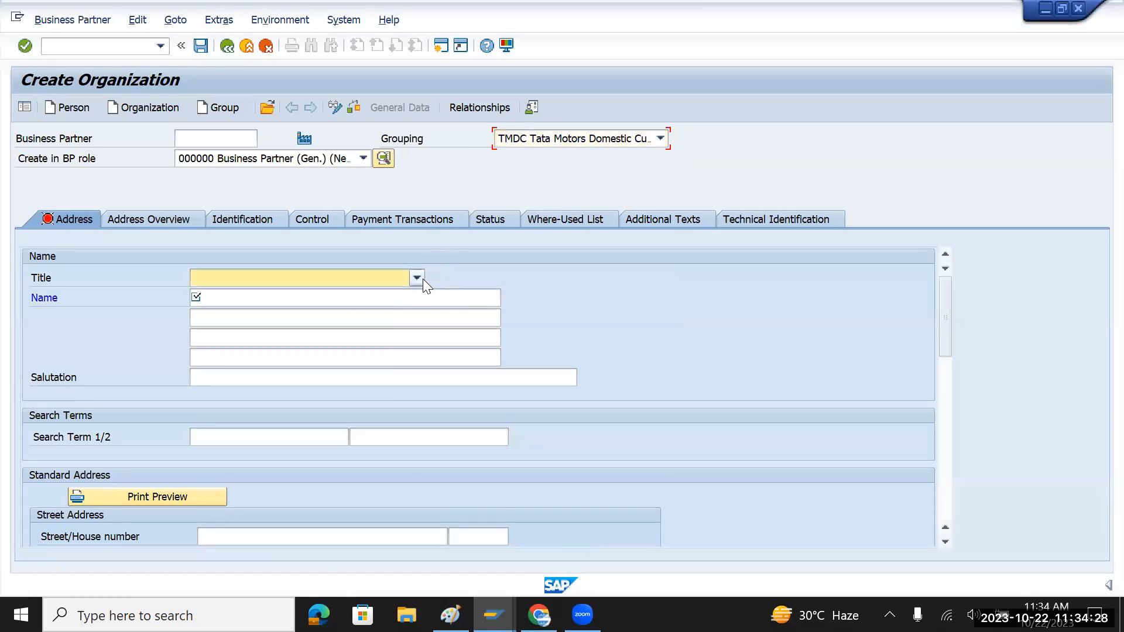
left_click(340, 293)
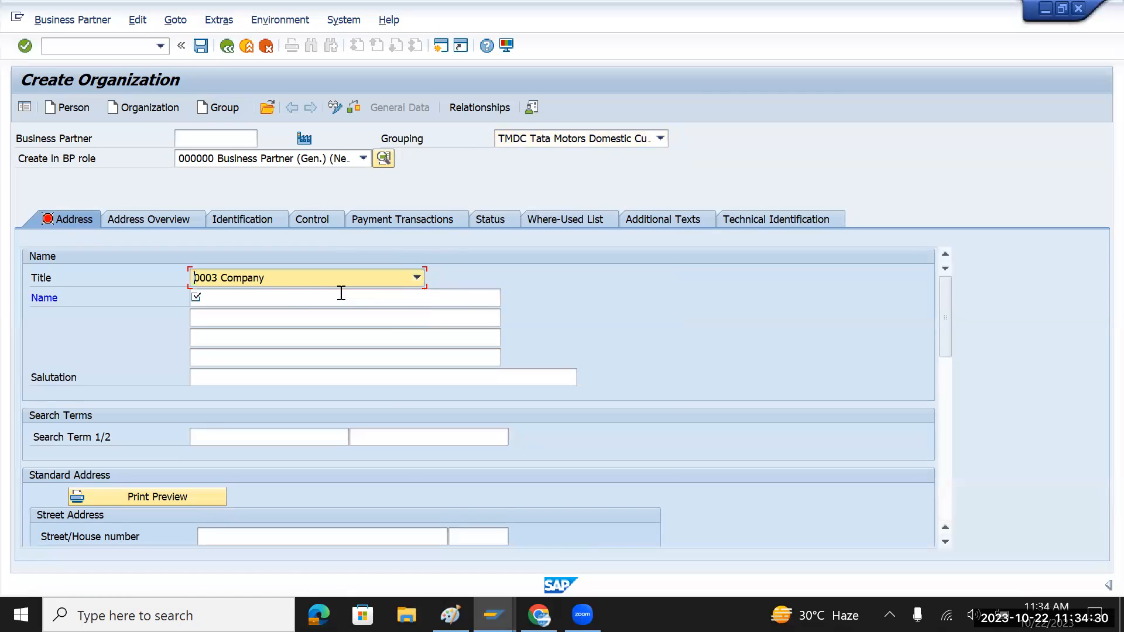
- Enter vikcy Motors as the organization's name and vikcy as its first search term
left_click(279, 300)
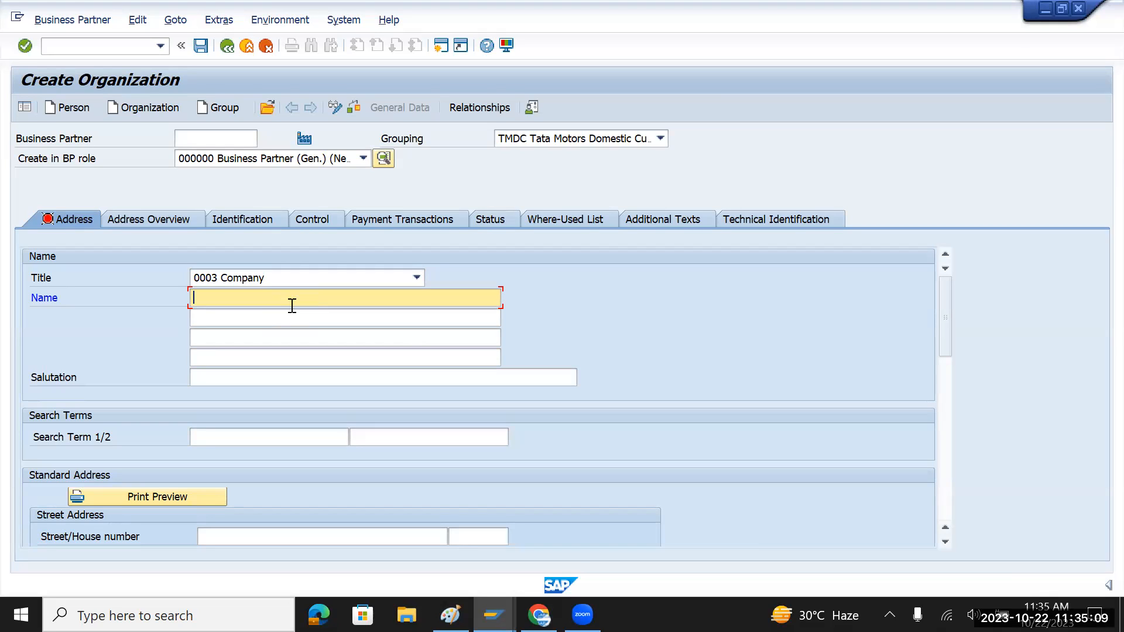
type("viky")
key("BackSpace")
key("BackSpace")
type("cy Motors")
scroll(399, 373, "down", 2)
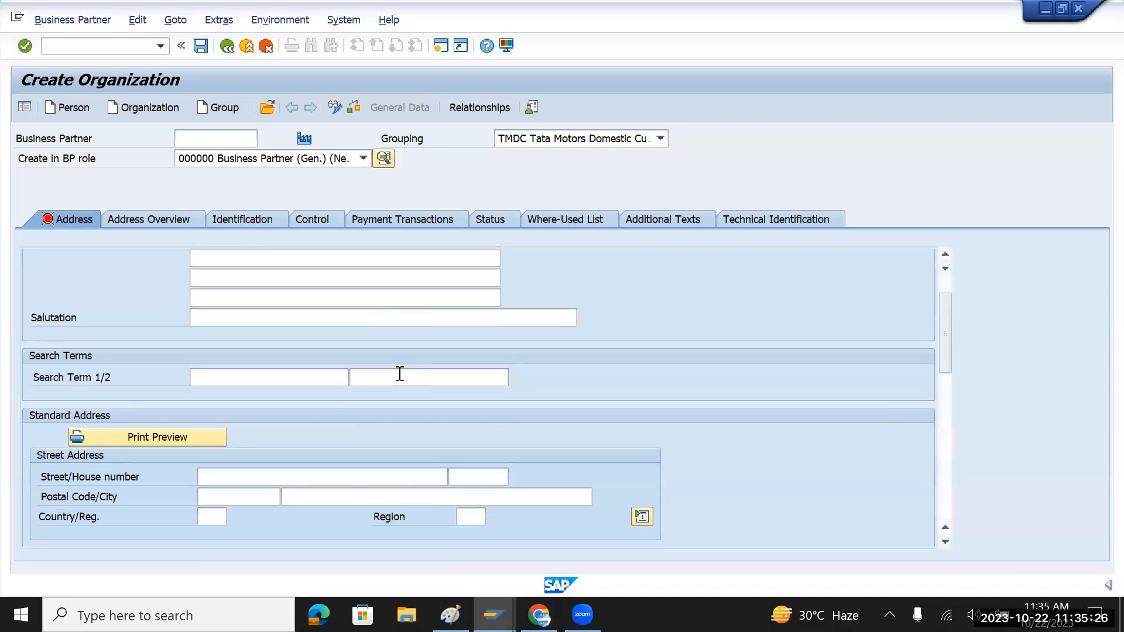
left_click(223, 377)
type("vi")
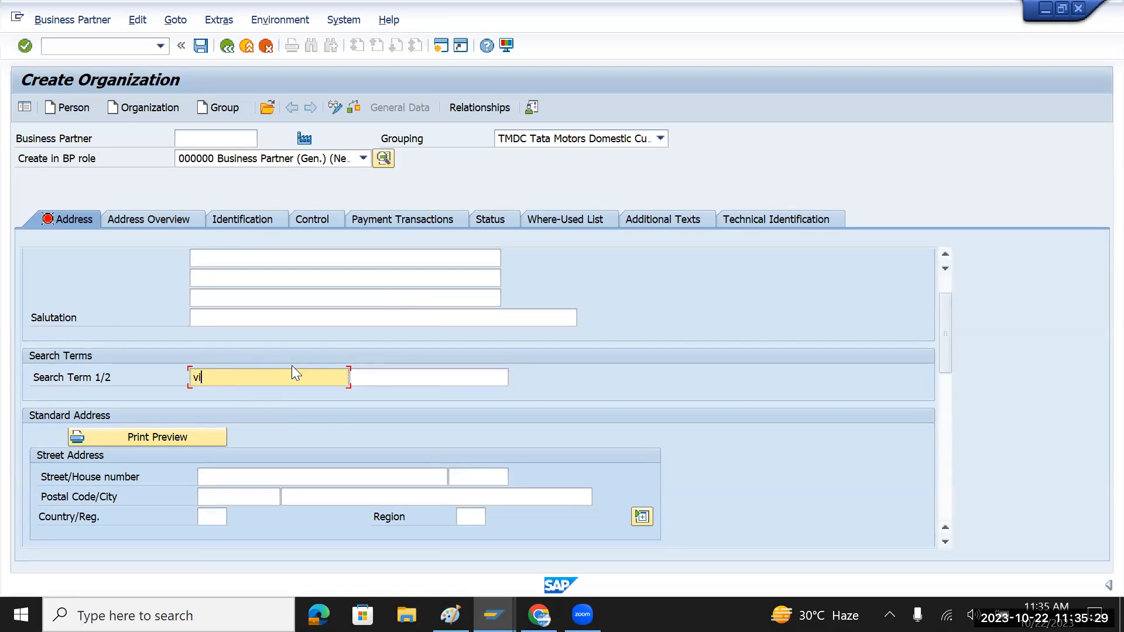
type("kcy")
scroll(293, 365, "up", 2)
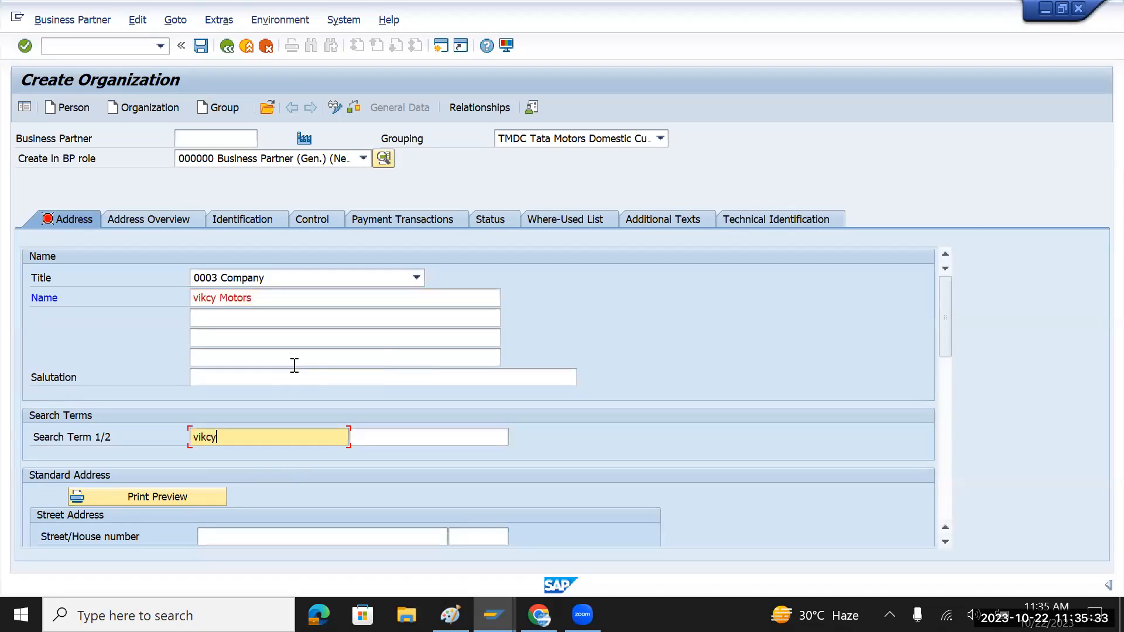
scroll(294, 365, "down", 3)
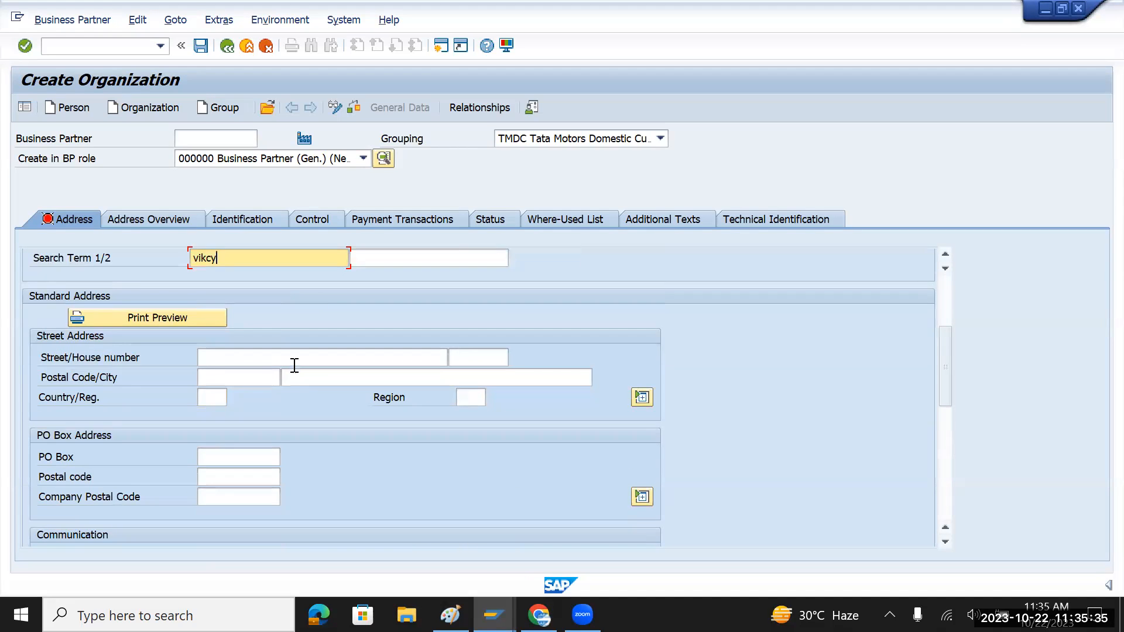
scroll(294, 366, "up", 3)
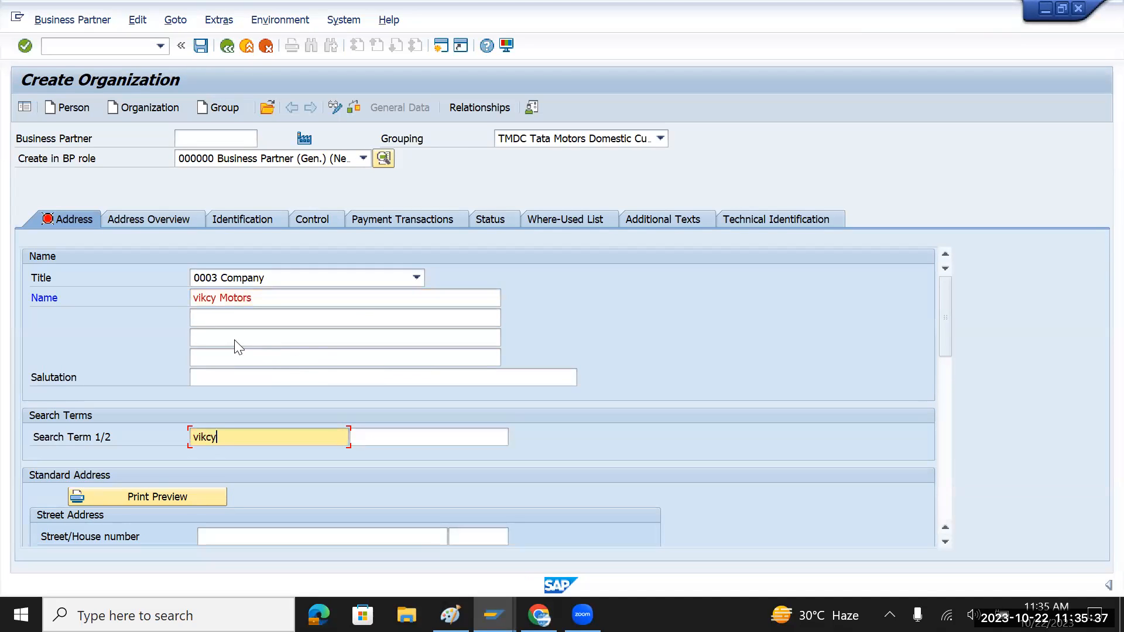
- Correct the spelling of the organization's name to vicky Motors and its first search term to vicky
left_click(217, 297)
key("Left")
key("Left")
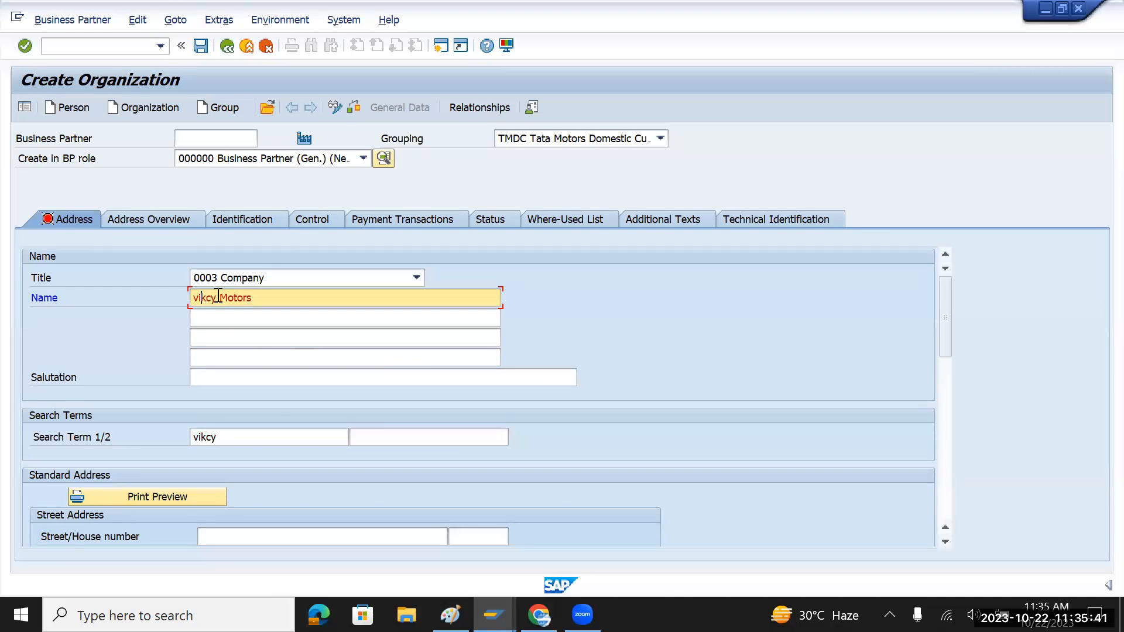
type("vicky")
left_click(196, 437)
type("icky")
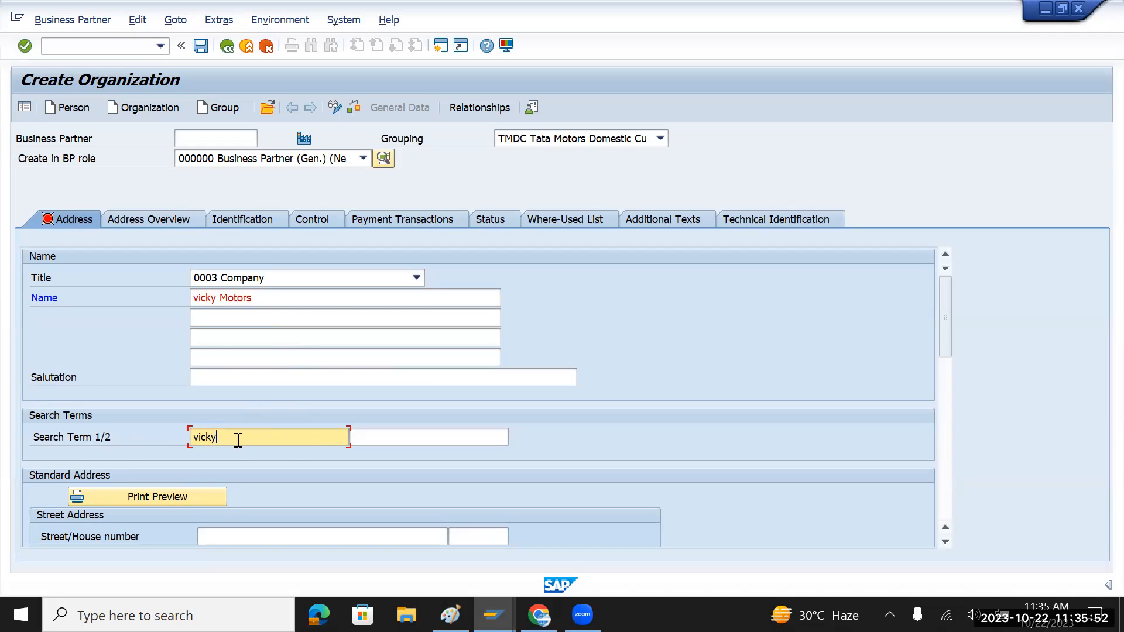
- Fill in the street, house number, postal code and city of the organization's standard address
scroll(238, 440, "down", 2)
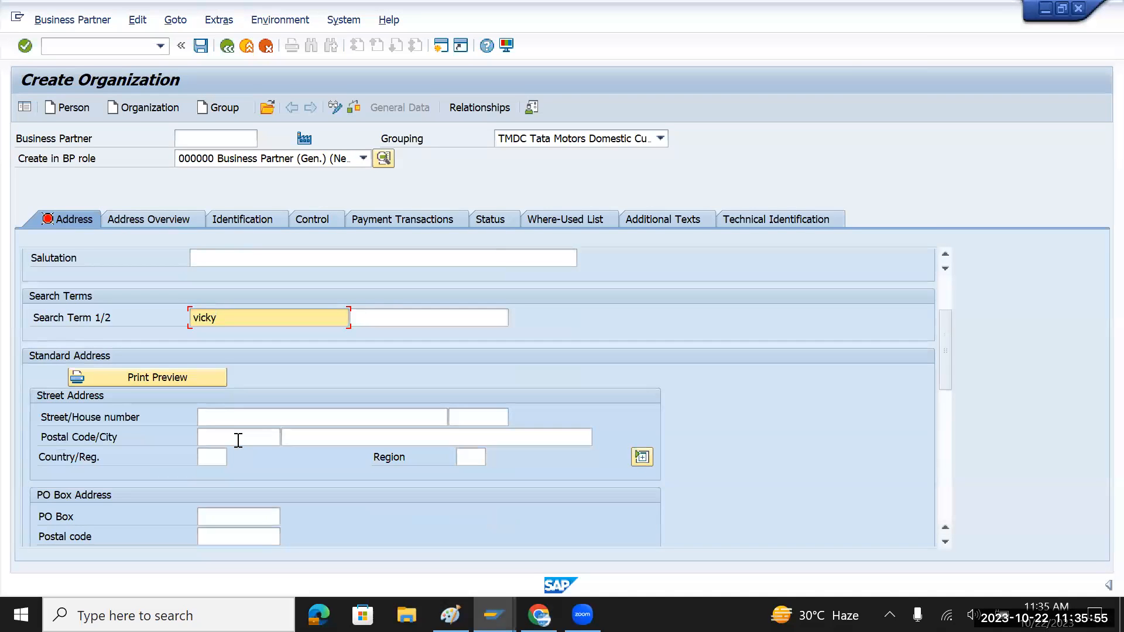
left_click(266, 415)
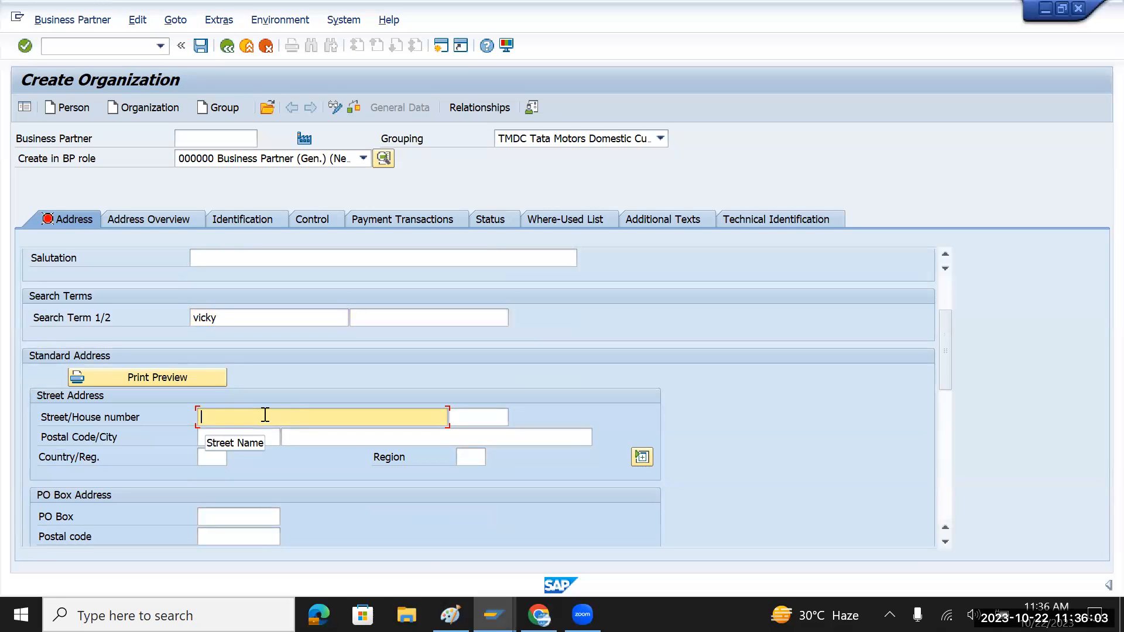
type("pune")
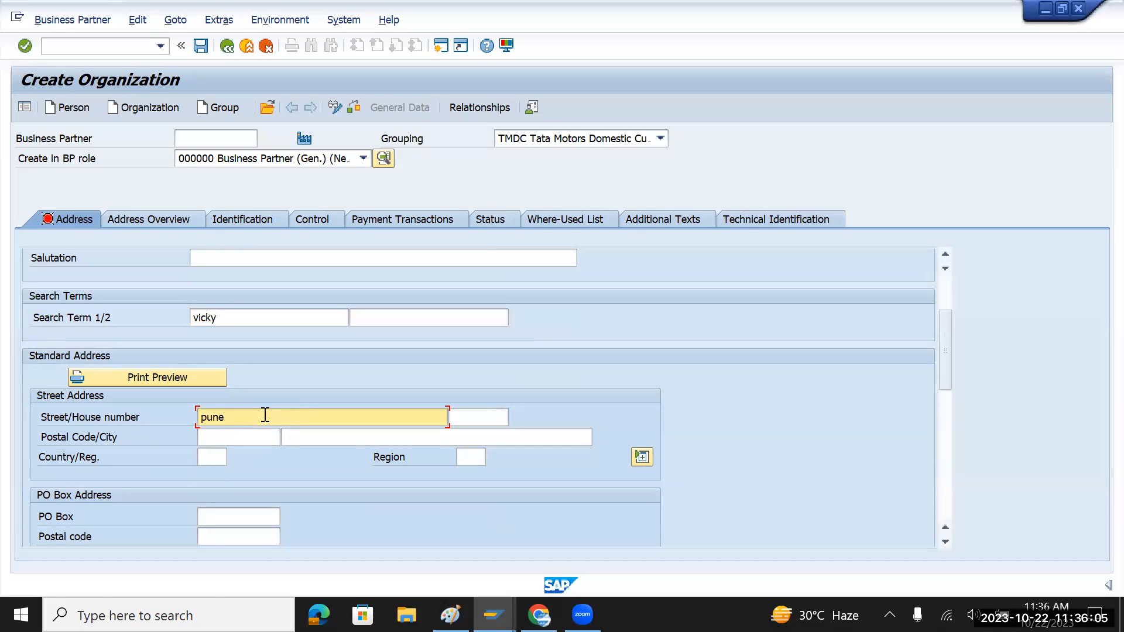
left_click(465, 416)
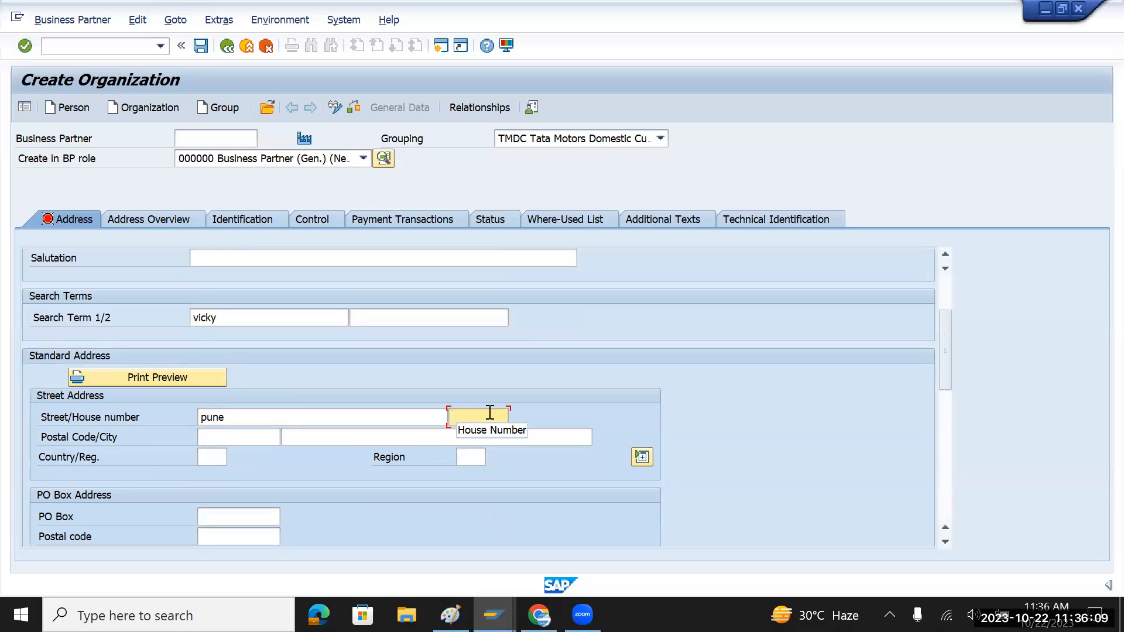
type("1")
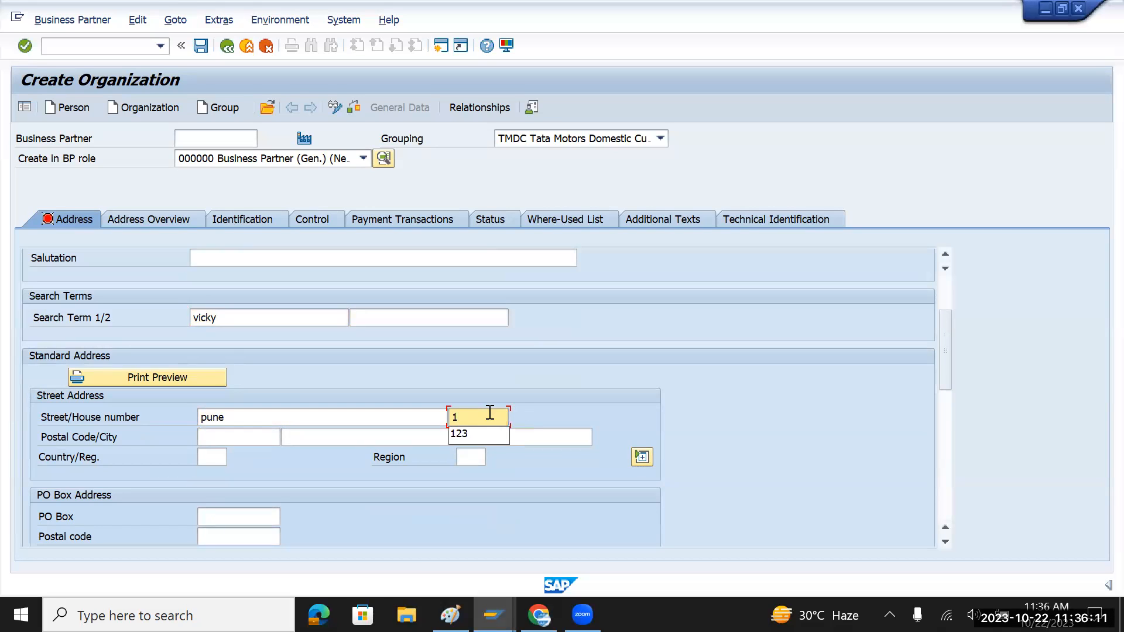
type("11")
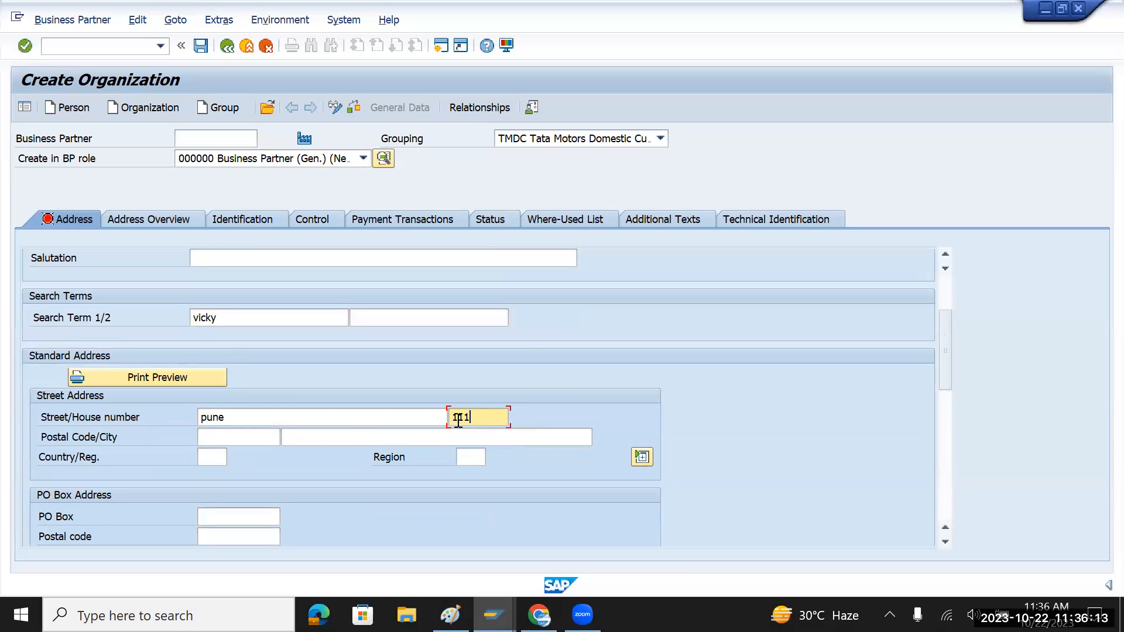
left_click(220, 439)
type("400401")
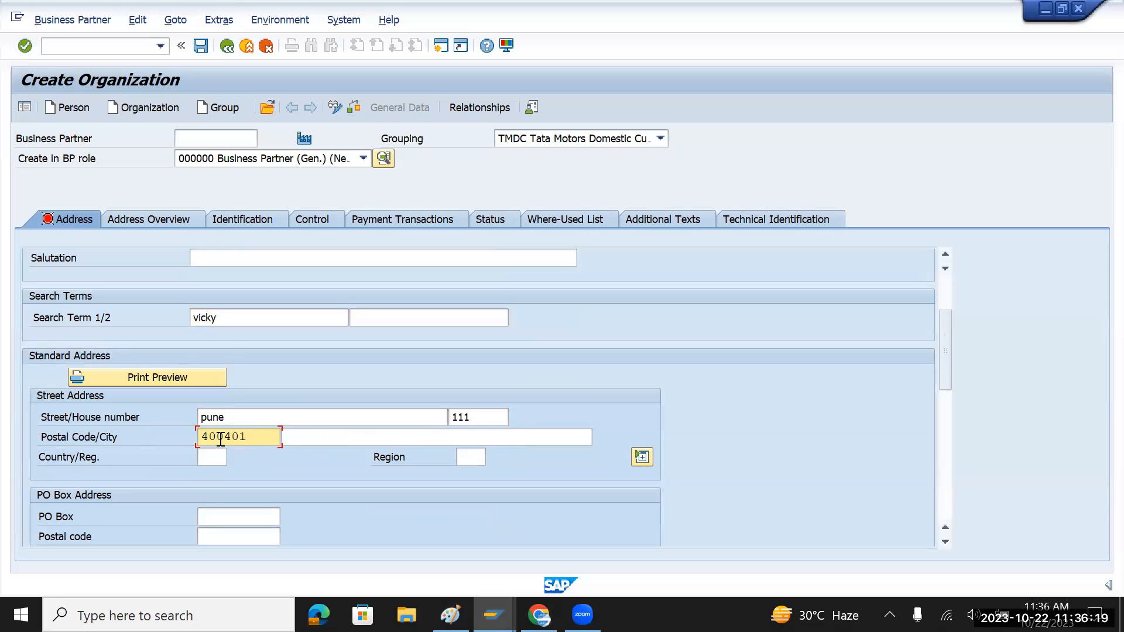
left_click(284, 436)
type("pune")
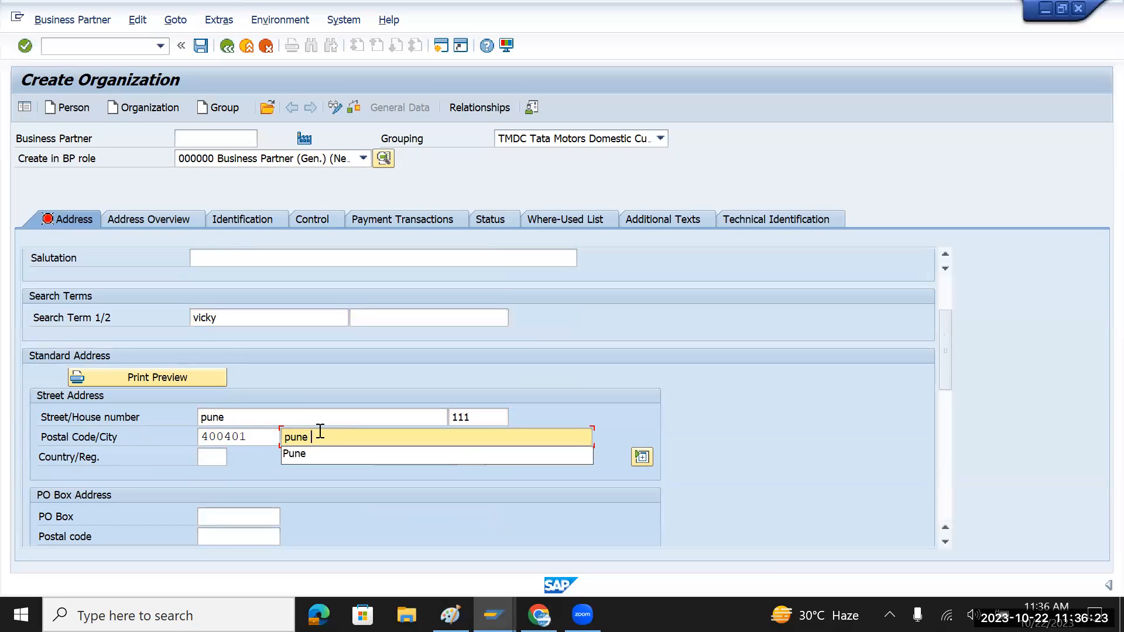
- Add a nearby landmark to the street field of the organization's standard address
left_click(269, 417)
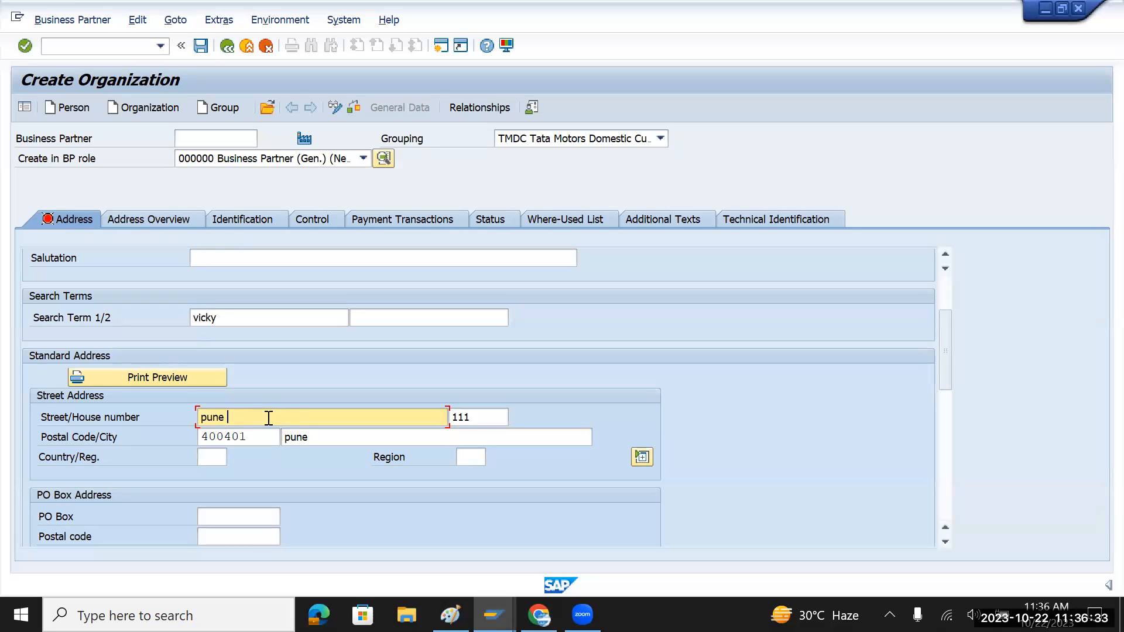
type("r ")
type("infos")
key("BackSpace")
key("BackSpace")
key("BackSpace")
- Set the address country to IN and the region to 27 Maharashtra
left_click(218, 456)
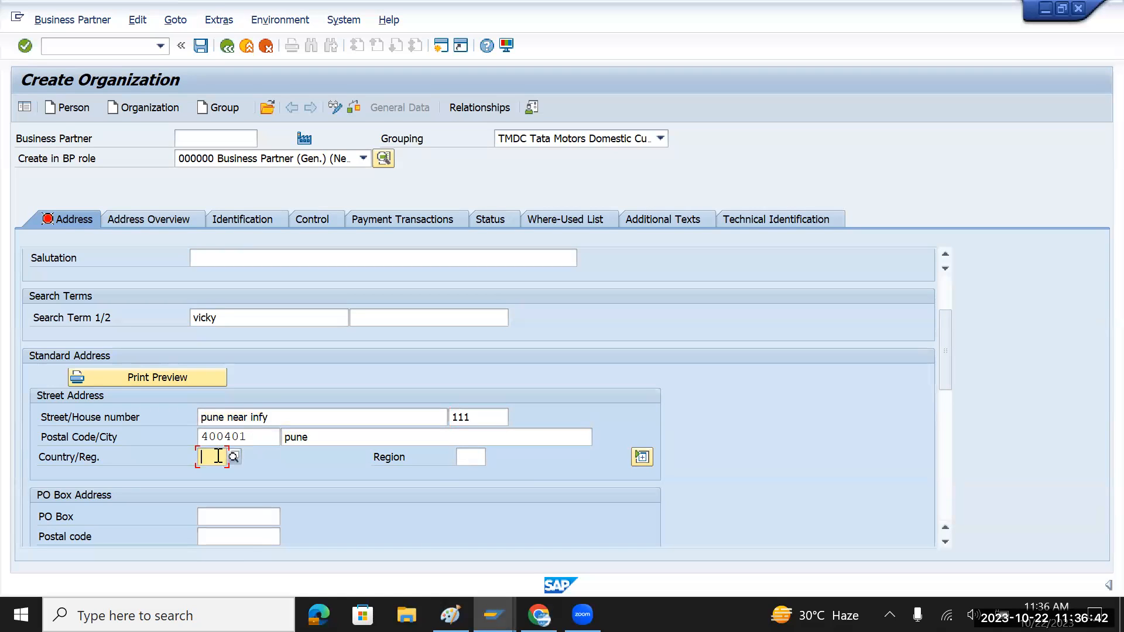
type("in")
key("Tab")
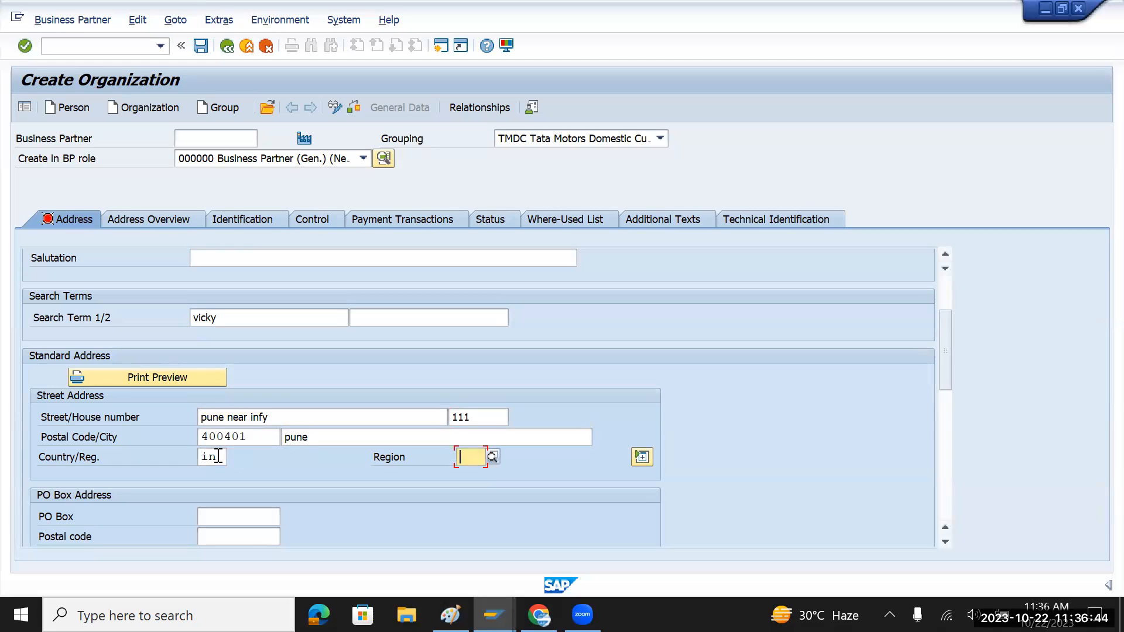
left_click(492, 457)
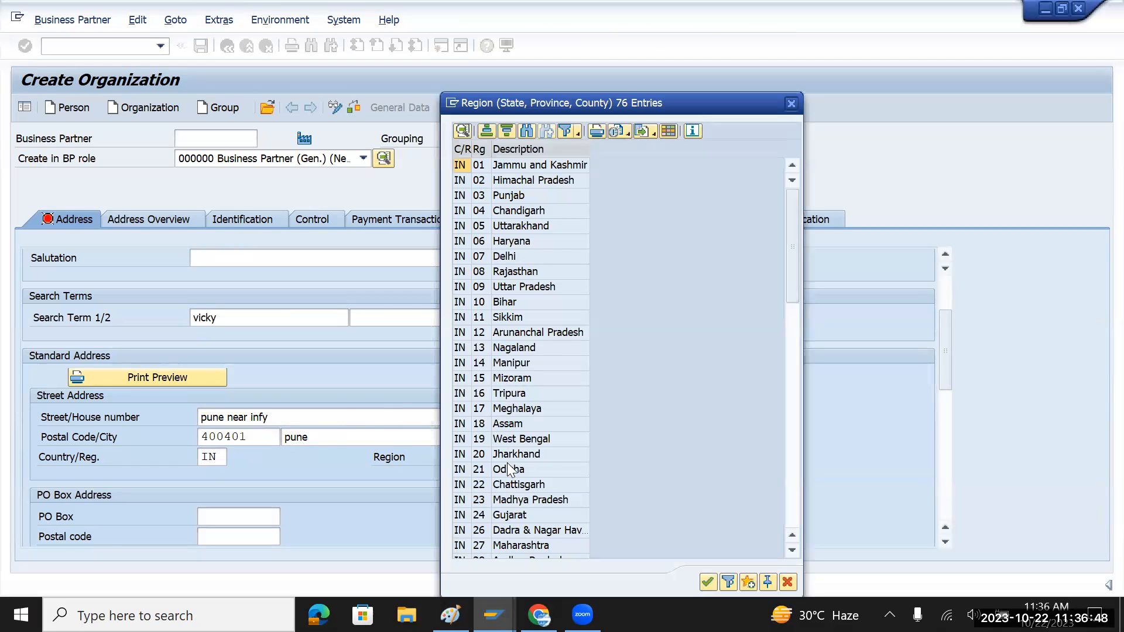
double_click(524, 544)
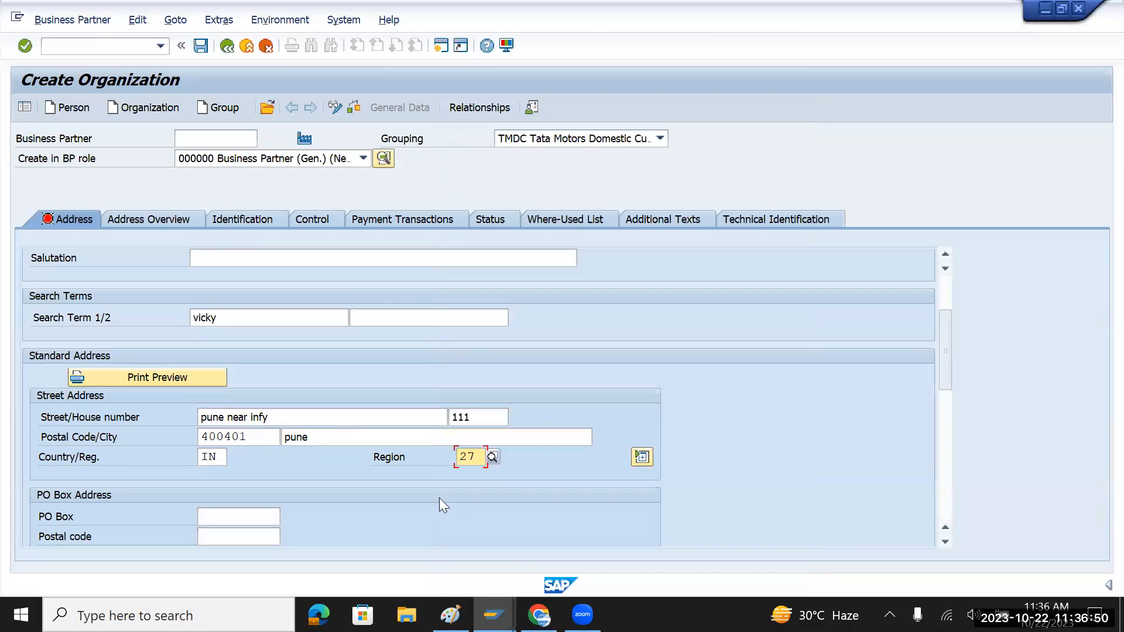
- Set the communication language of the organization's address to EN English
scroll(338, 461, "down", 3)
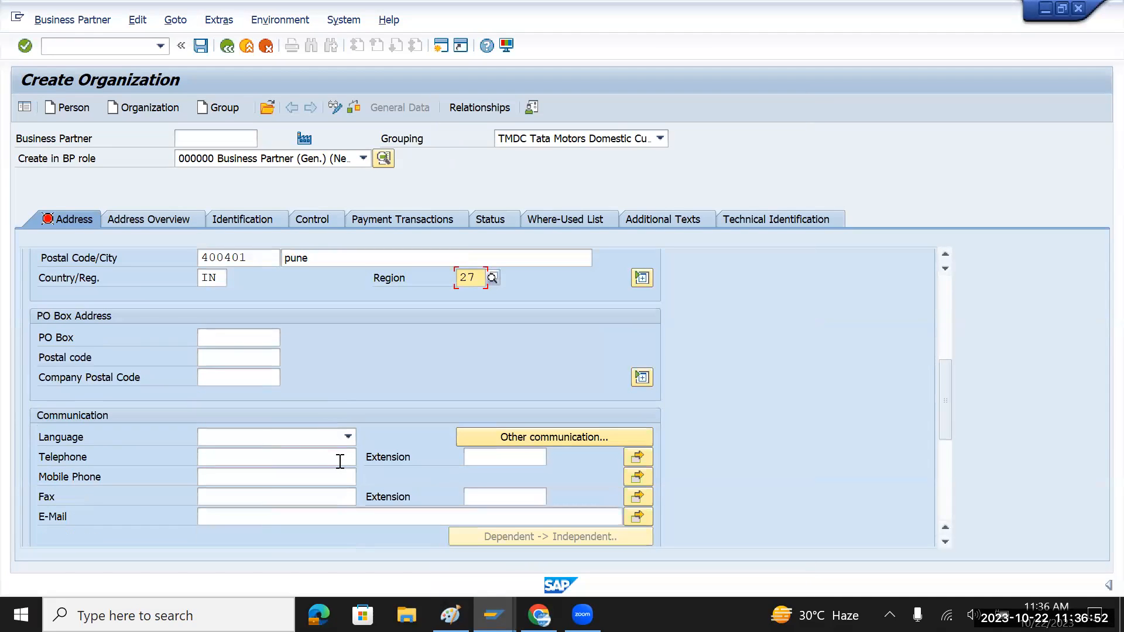
left_click(348, 436)
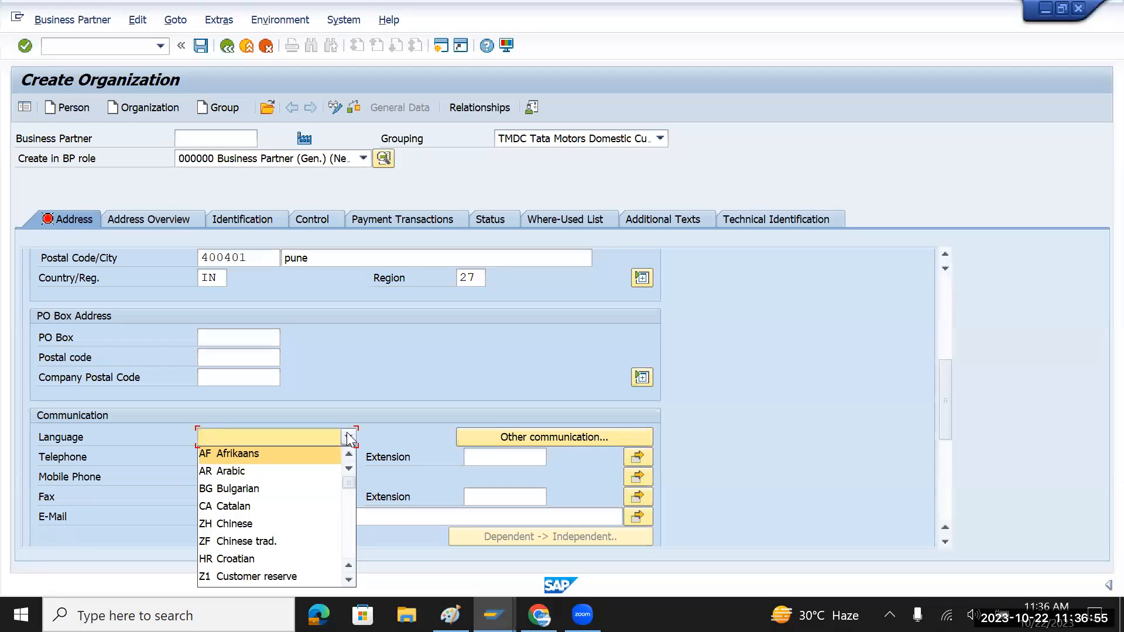
scroll(275, 576, "down", 2)
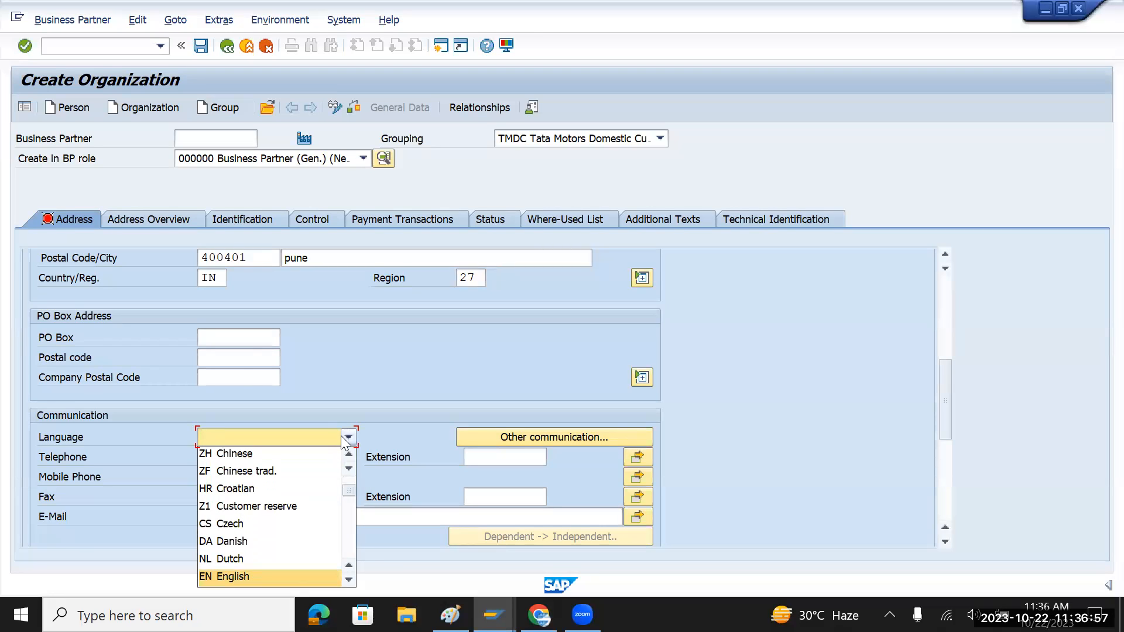
left_click(273, 576)
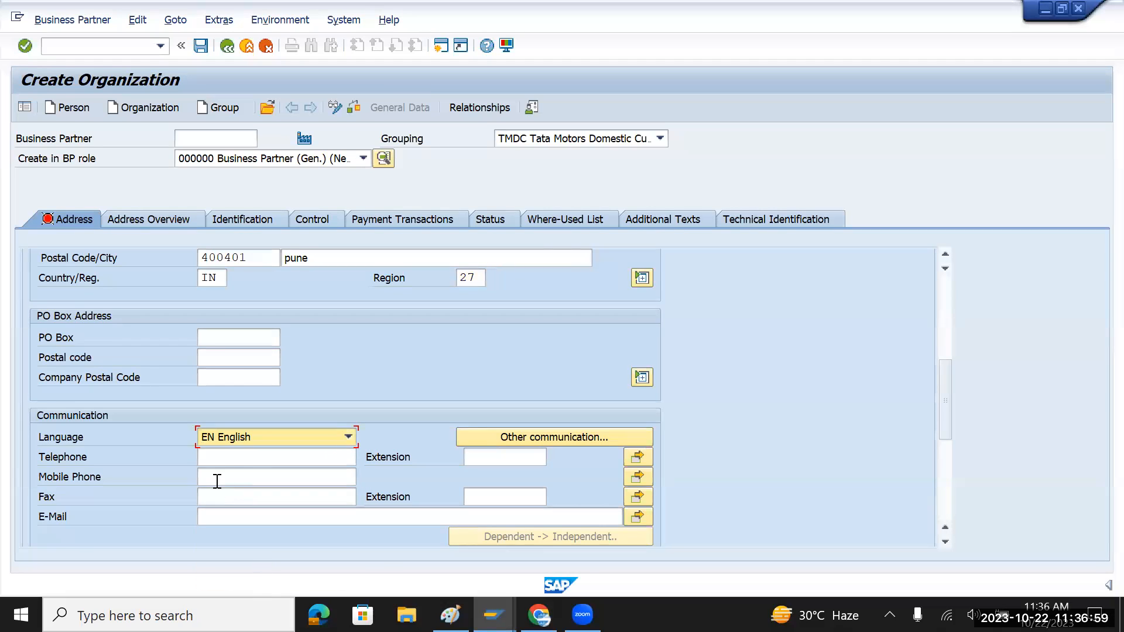
- Leave the telephone, mobile phone and e-mail fields empty and save the new organization as a business partner
left_click(246, 463)
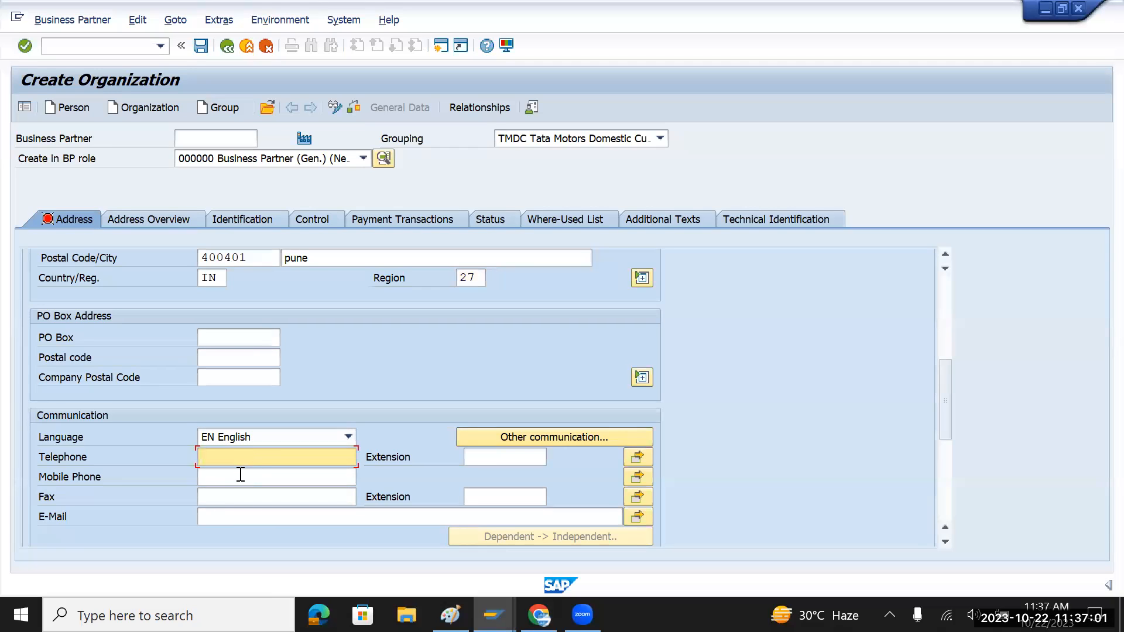
left_click(242, 477)
left_click(231, 515)
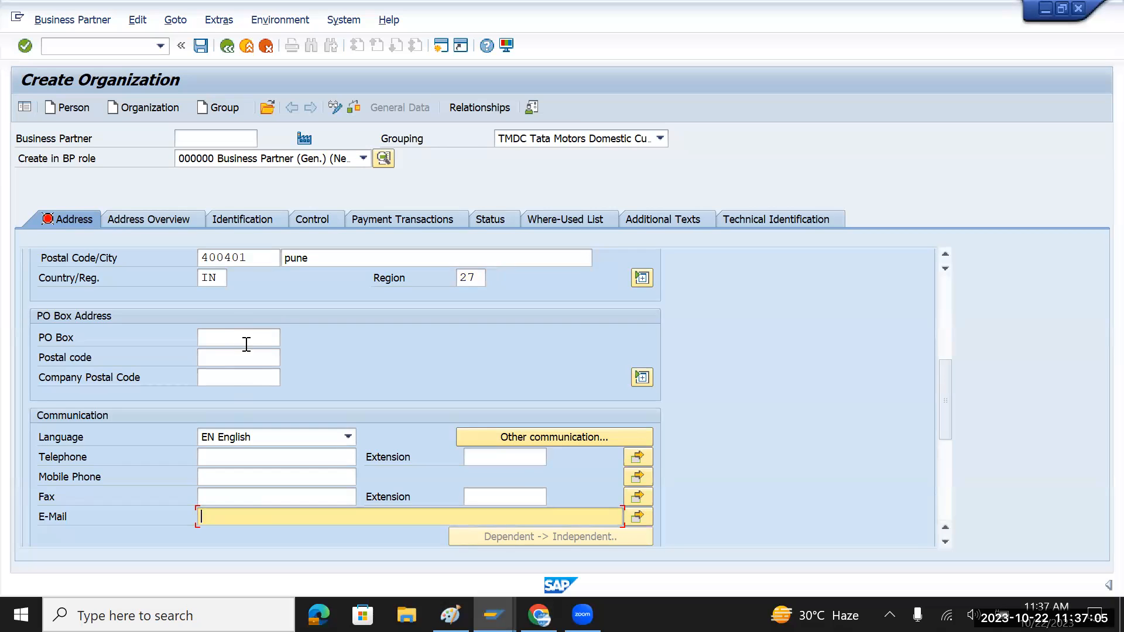
scroll(246, 346, "up", 2)
scroll(246, 349, "up", 2)
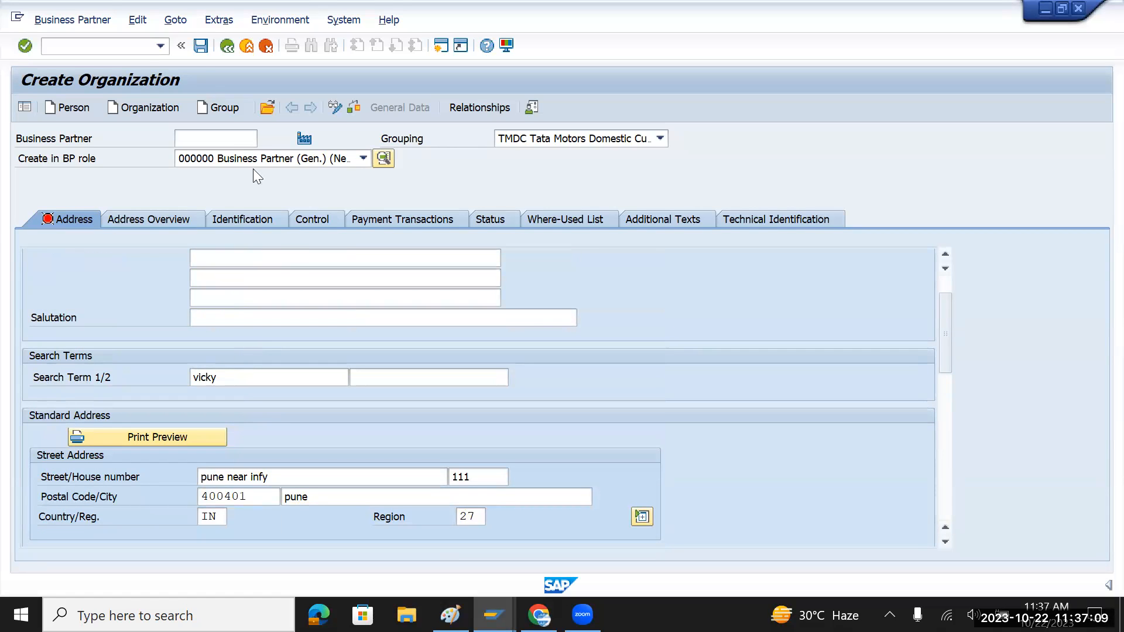
left_click(200, 46)
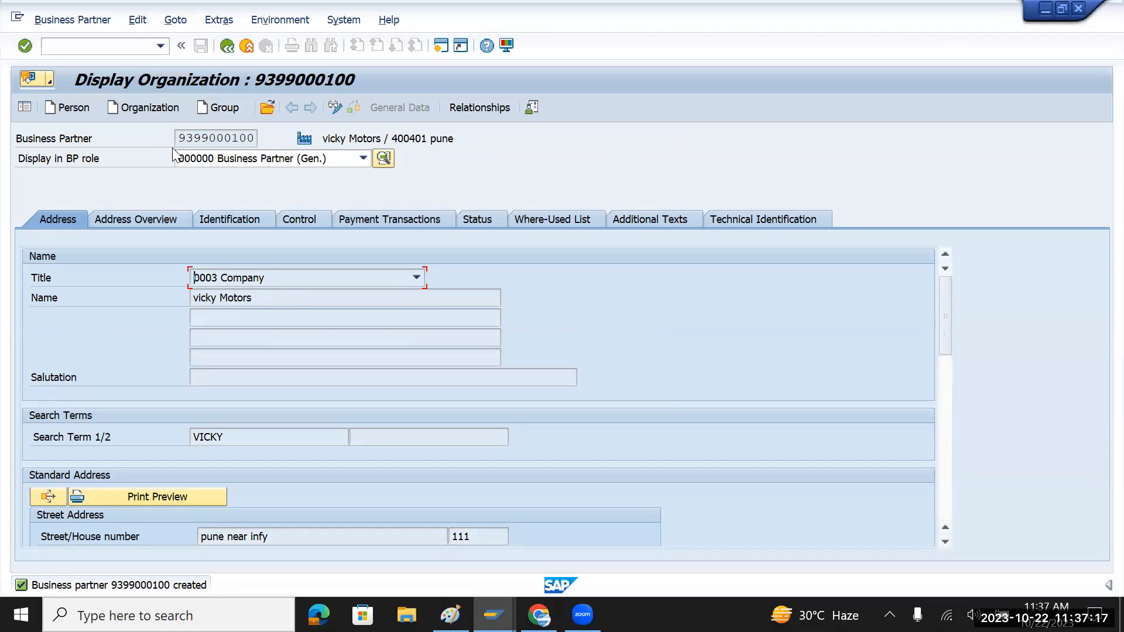
- Compare the new business partner's number with the TMDC and TMIC number ranges in the Paint notes, and return to SAP
left_click_drag(177, 138, 258, 138)
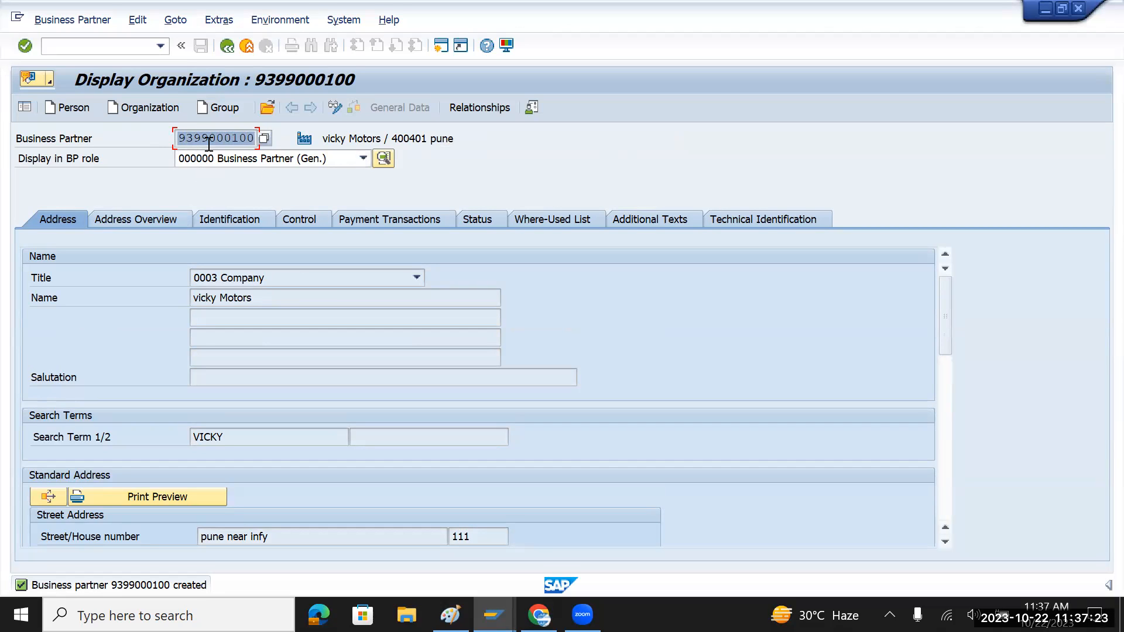
key("alt+Tab")
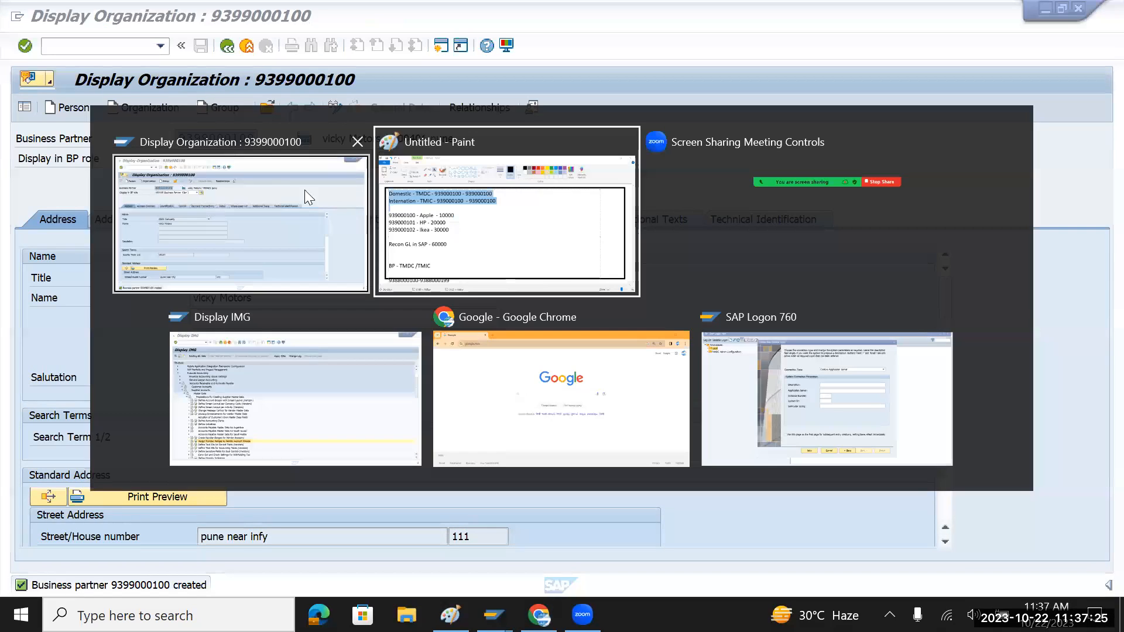
left_click(280, 172)
left_click_drag(244, 168, 359, 169)
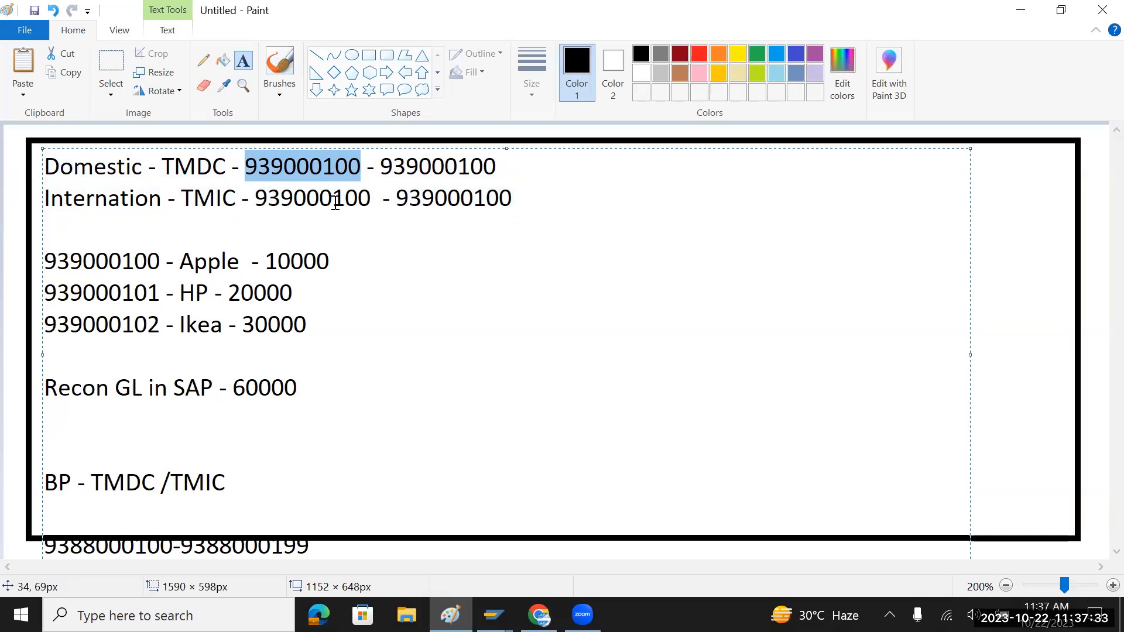
left_click_drag(281, 200, 304, 200)
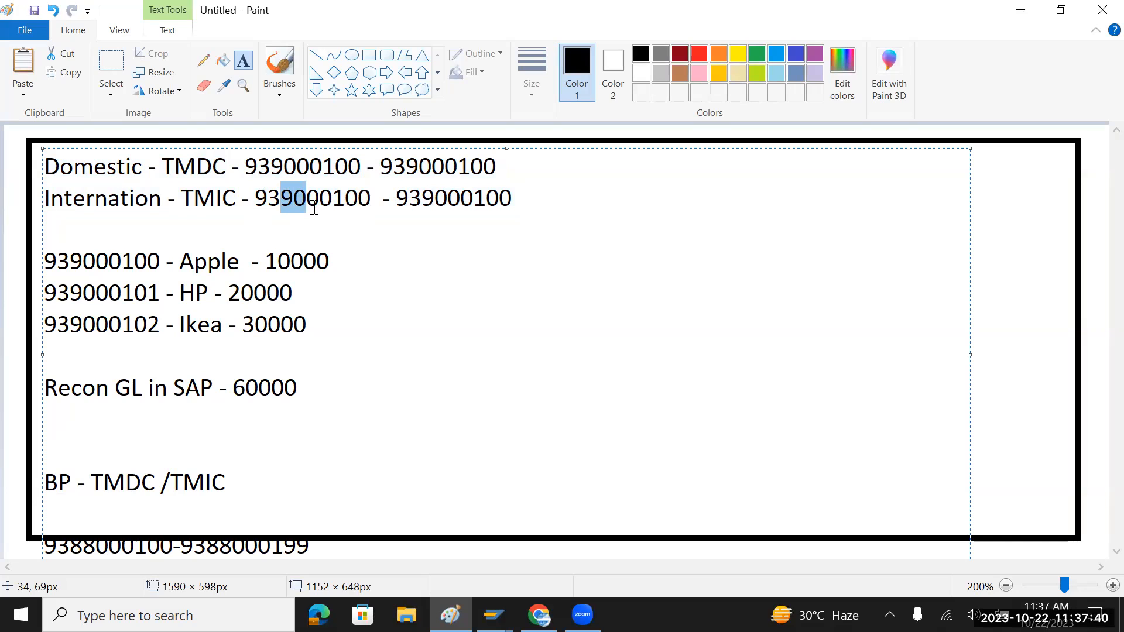
key("alt+Tab")
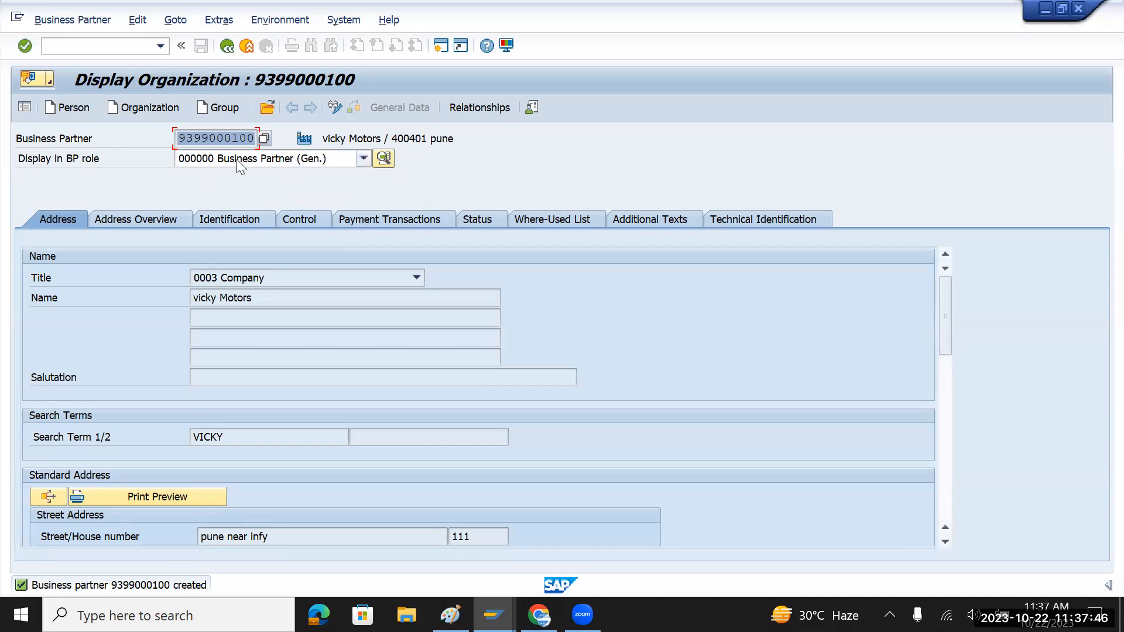
- Switch the vicky Motors business partner from display to change mode and open its list of BP roles
left_click(364, 159)
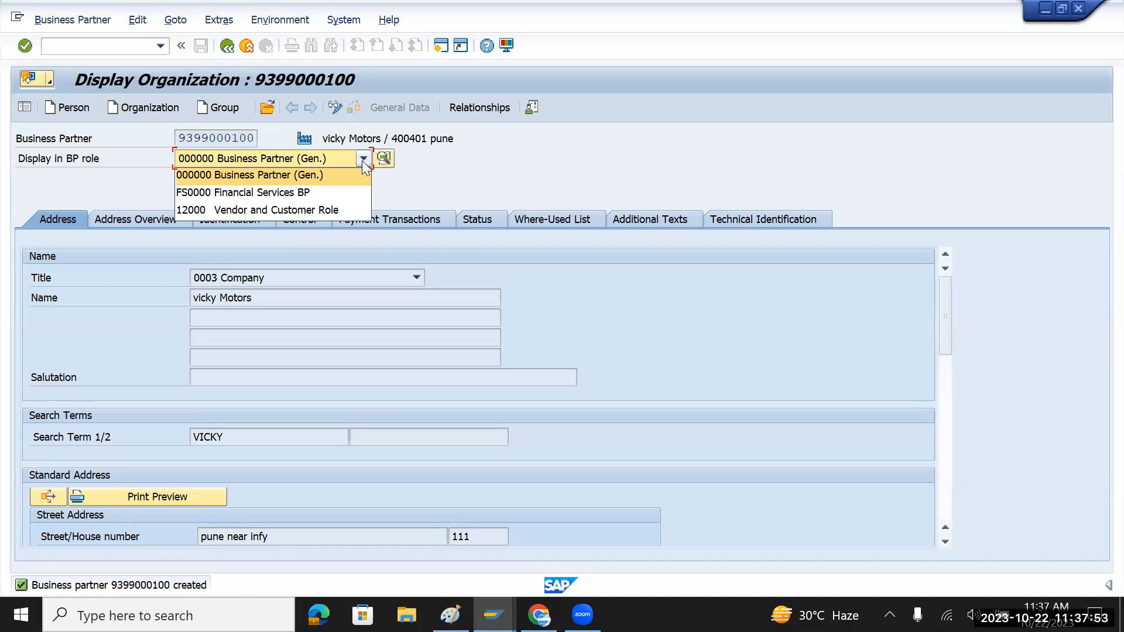
left_click(337, 107)
left_click(337, 107)
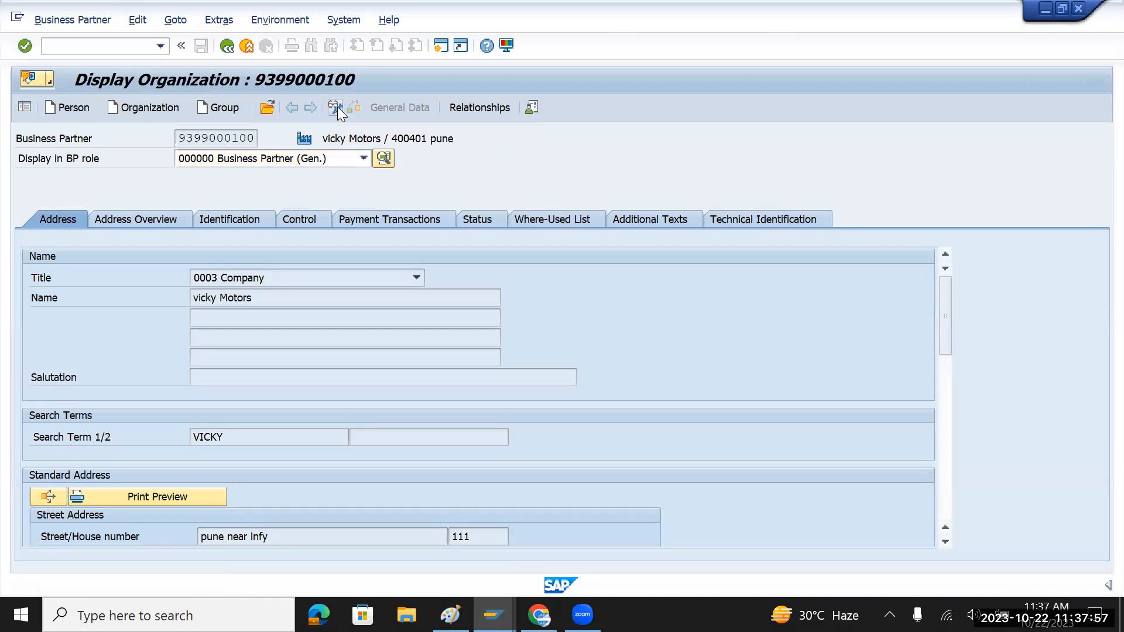
left_click(363, 157)
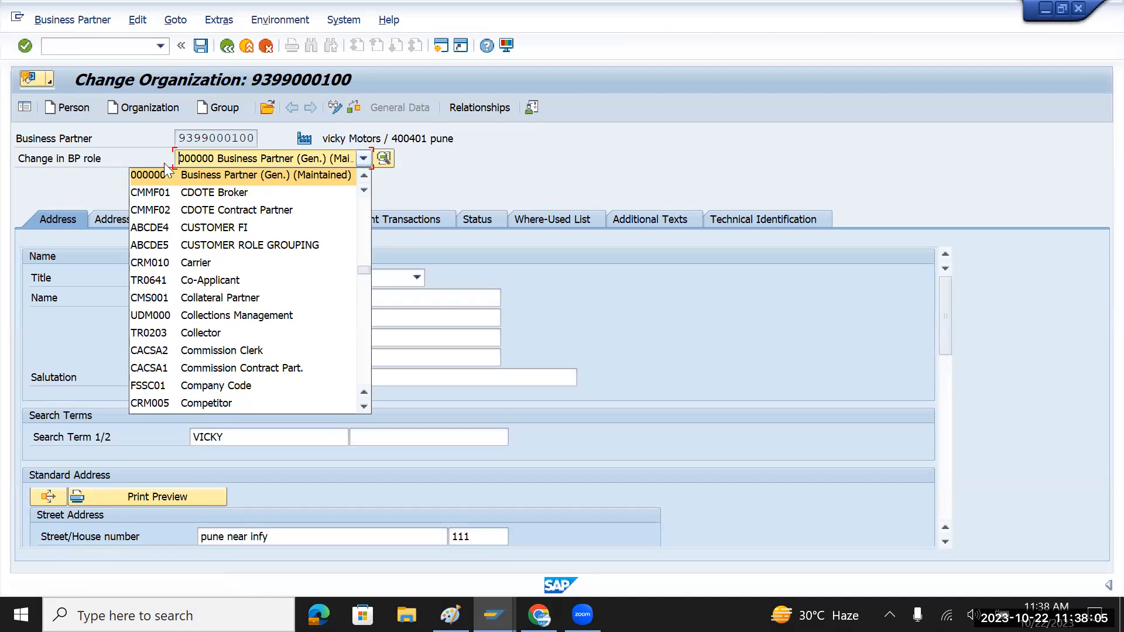
- Change the business partner's role to FLCUOO FI CUSTOMER
scroll(225, 310, "down", 3)
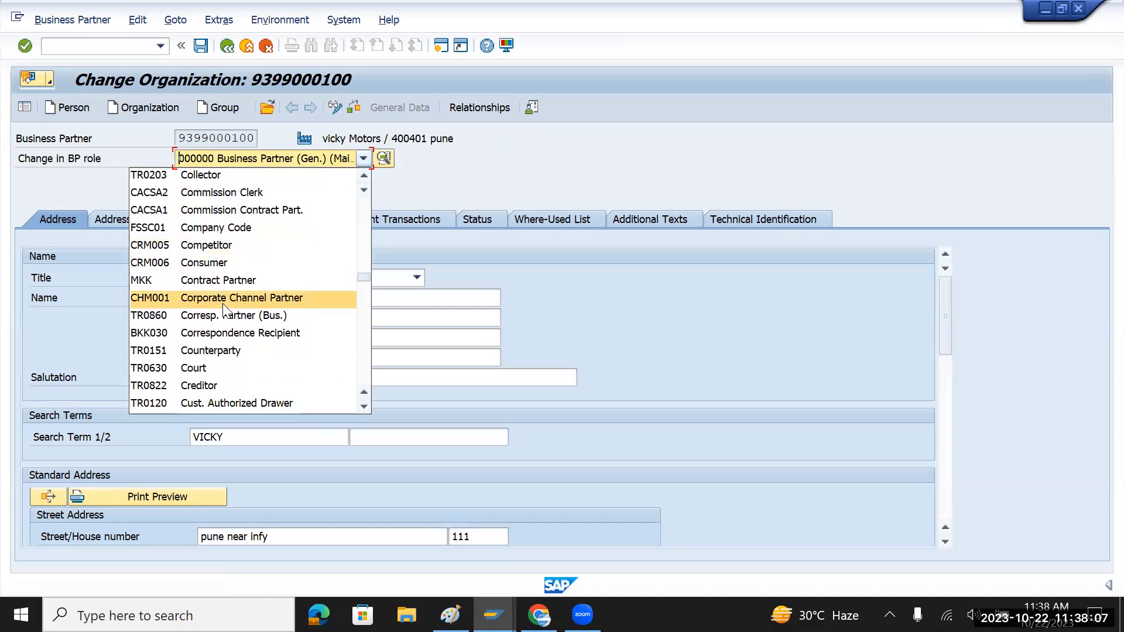
scroll(224, 310, "down", 2)
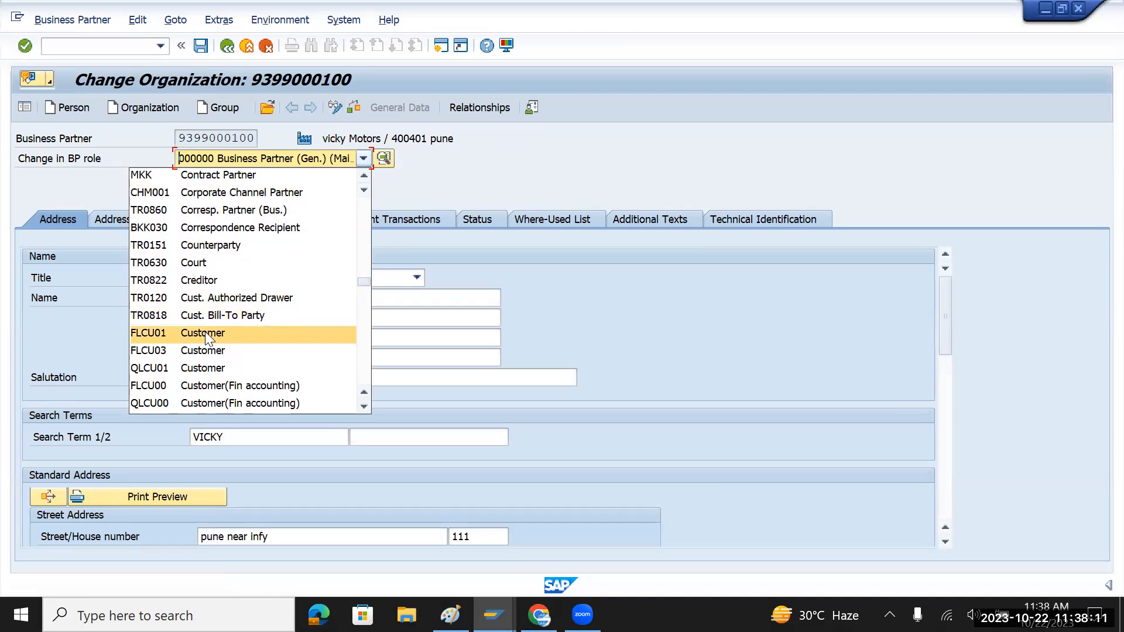
scroll(205, 331, "down", 2)
scroll(208, 338, "down", 1)
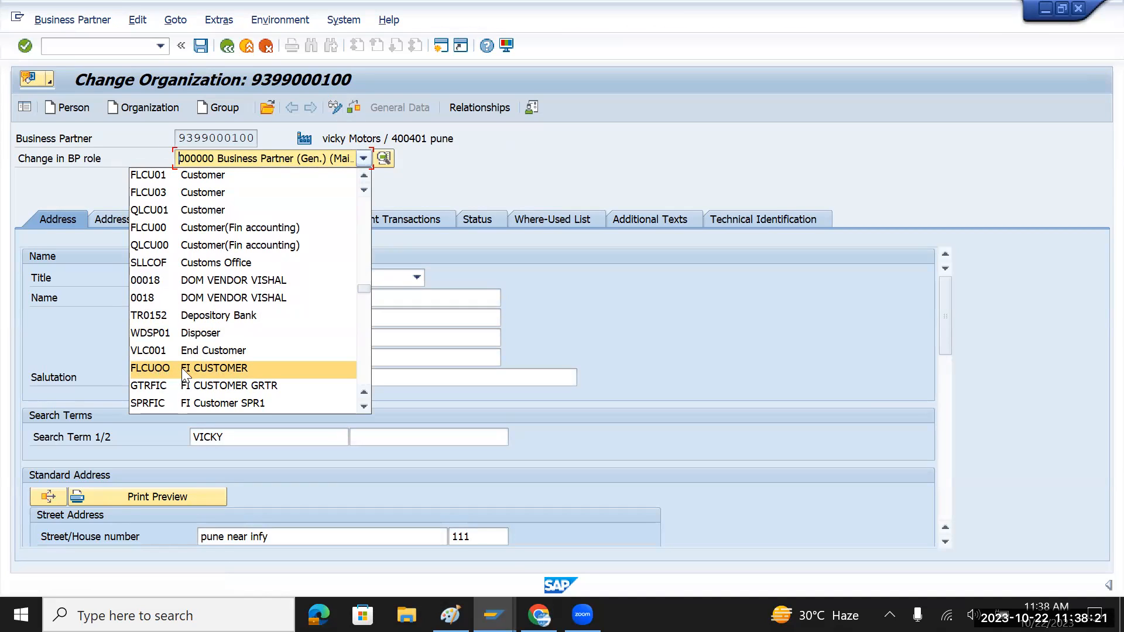
left_click(218, 370)
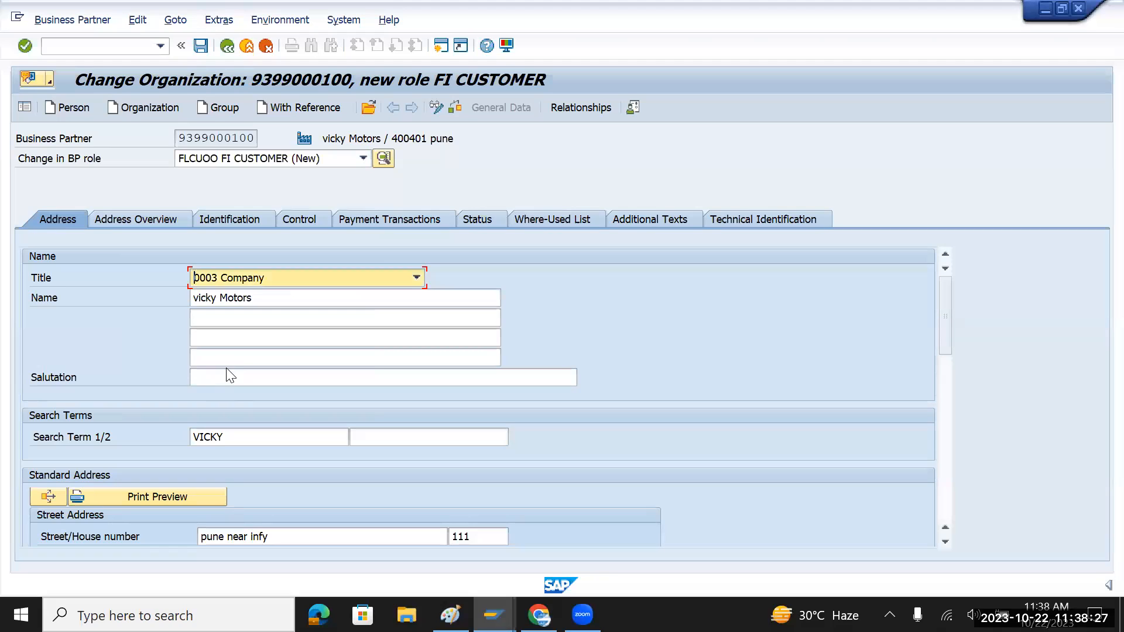
left_click(477, 105)
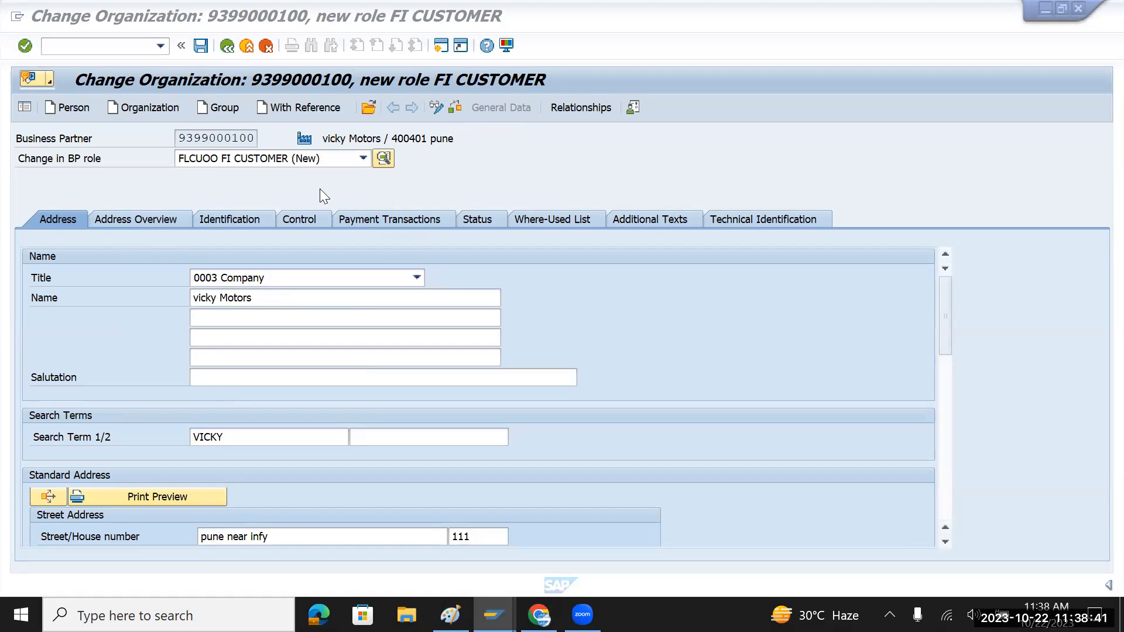
- Switch the business partner's role to FLCU00 Customer(Fin accounting), saving the pending changes first
left_click(363, 158)
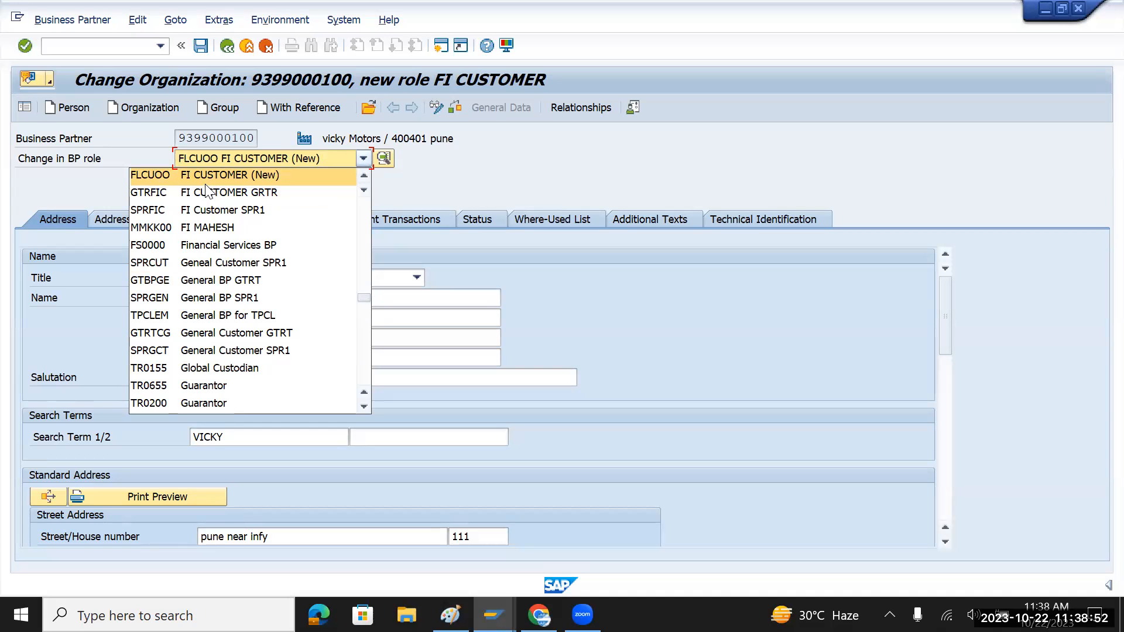
scroll(265, 294, "down", 4)
scroll(266, 294, "down", 9)
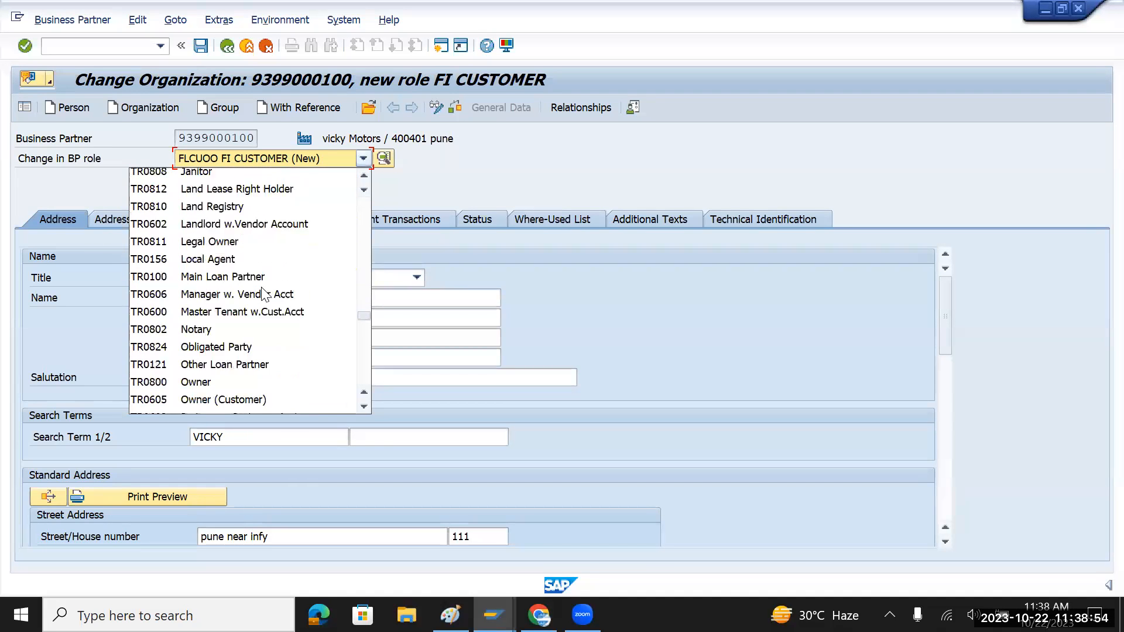
scroll(265, 294, "down", 7)
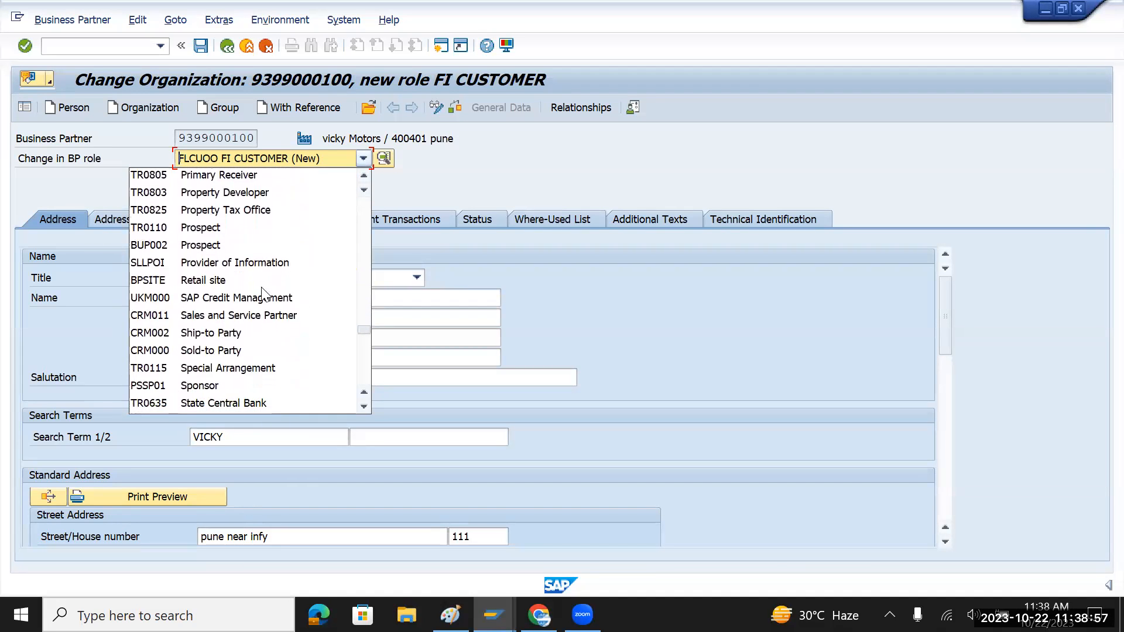
scroll(265, 295, "down", 6)
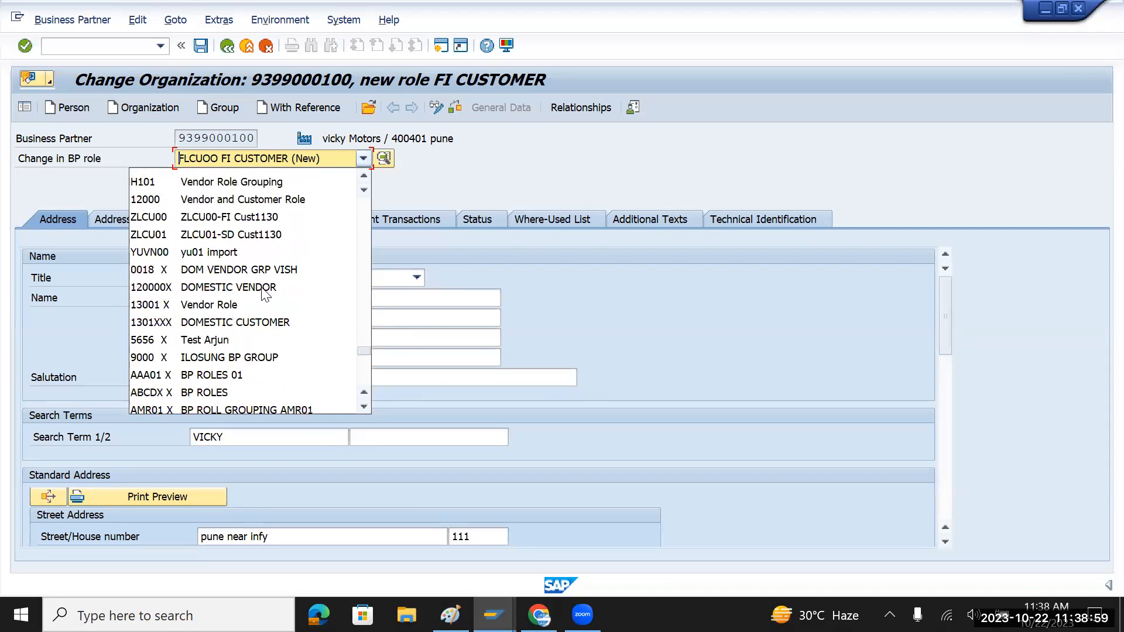
scroll(266, 294, "down", 6)
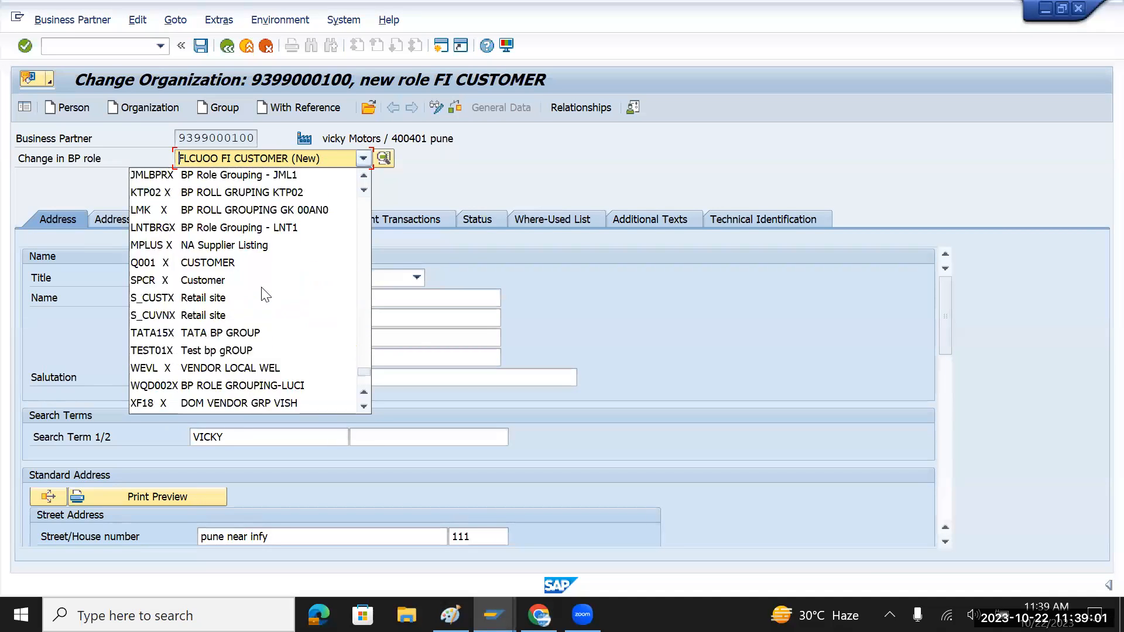
scroll(265, 294, "down", 1)
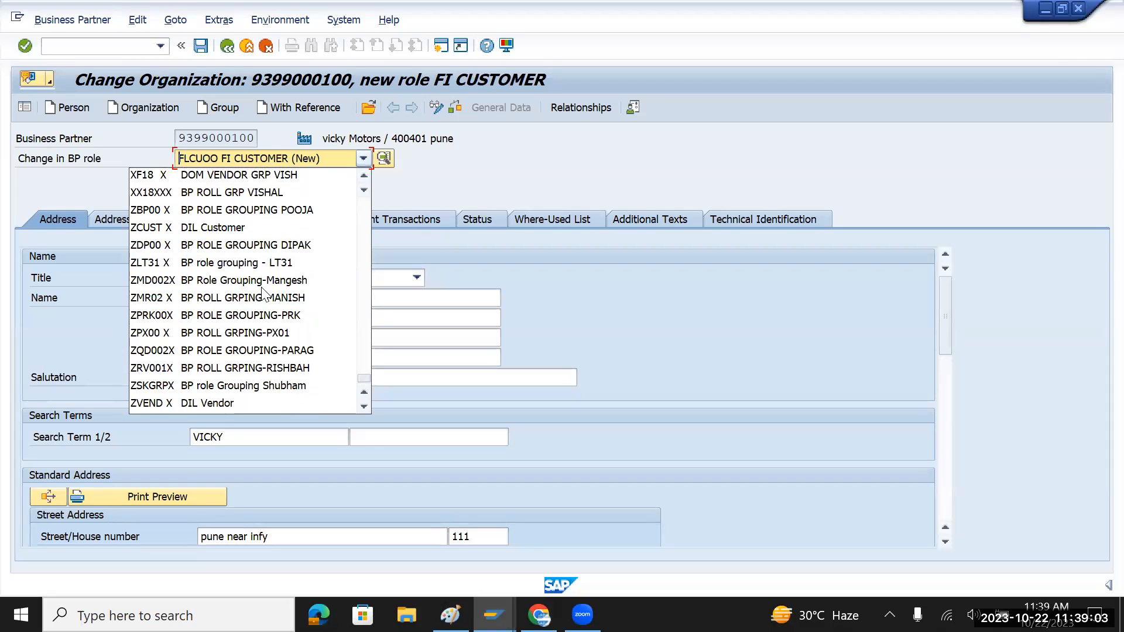
scroll(265, 294, "up", 12)
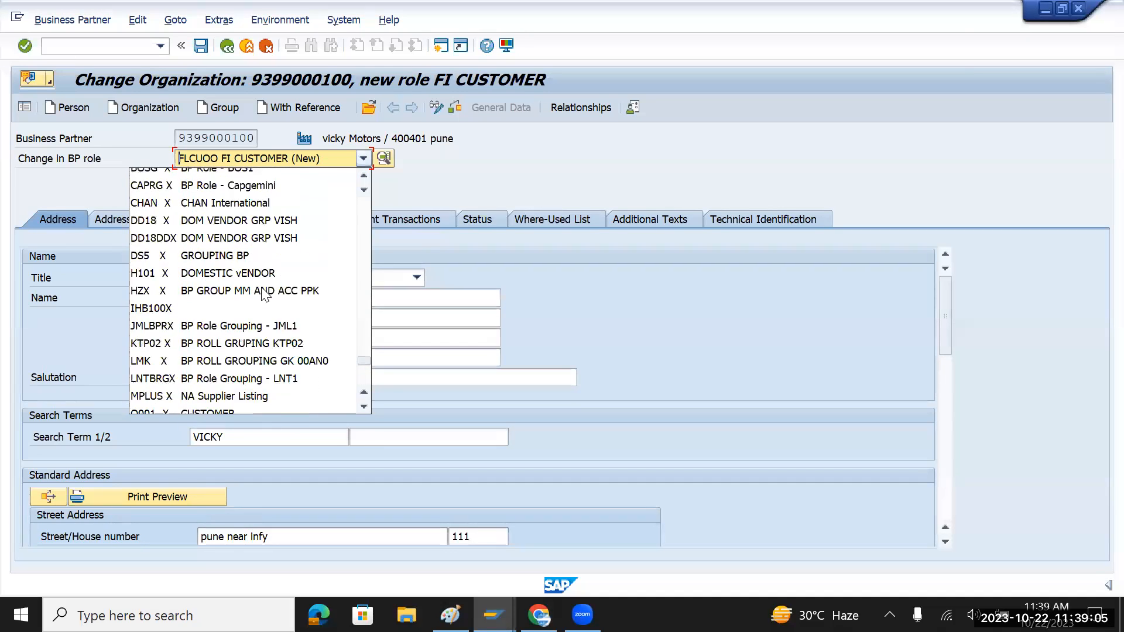
scroll(265, 294, "up", 20)
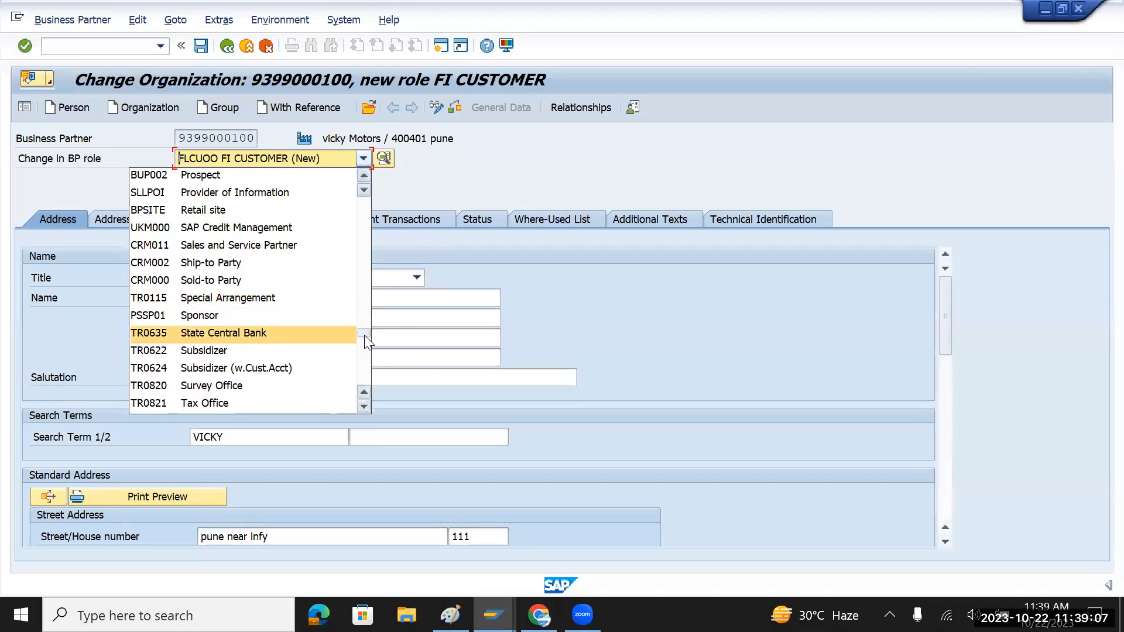
scroll(201, 261, "down", 2)
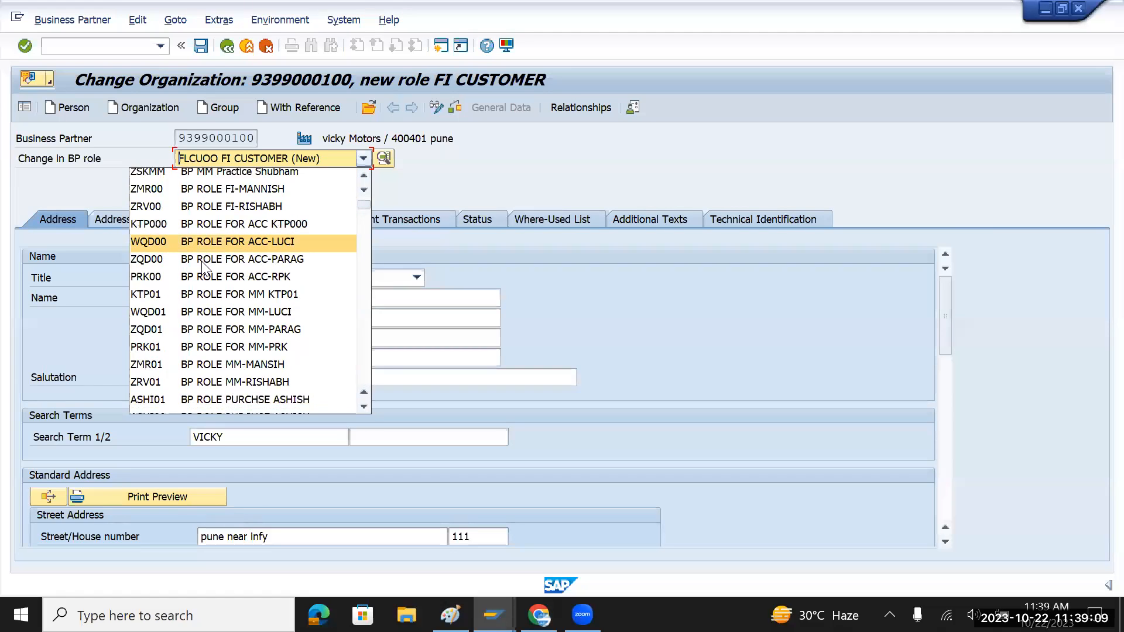
scroll(203, 268, "down", 4)
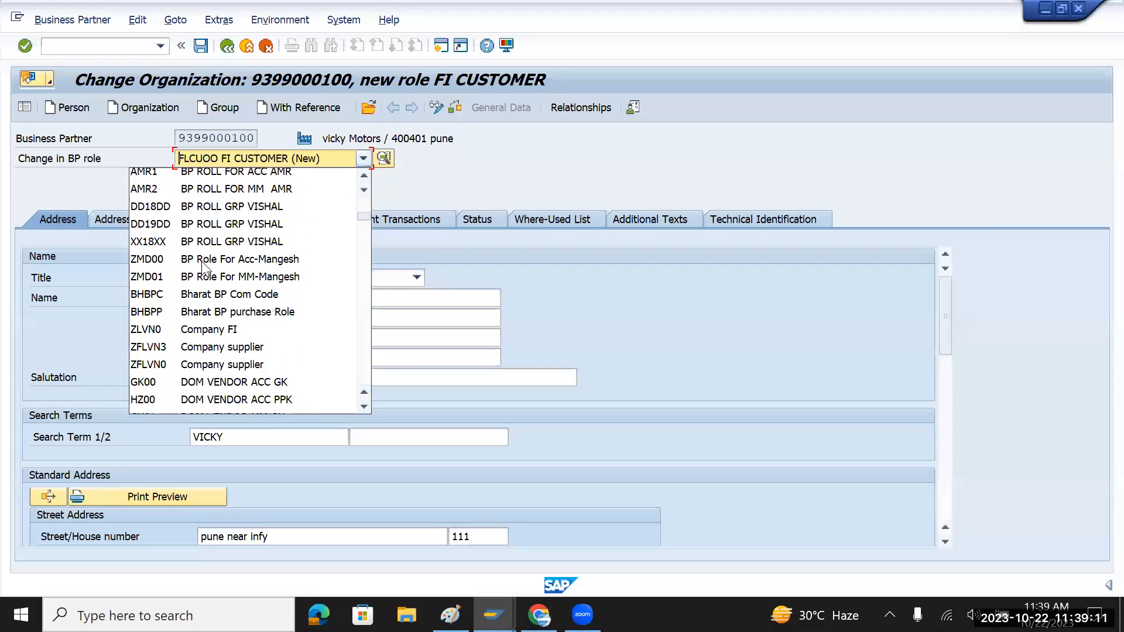
scroll(203, 268, "down", 4)
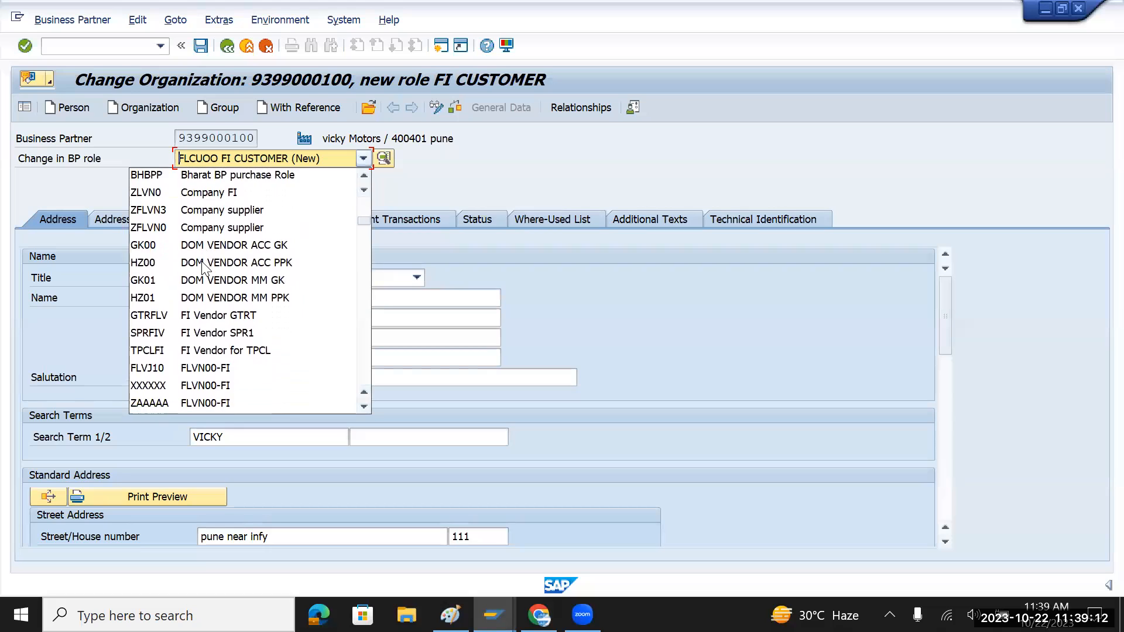
scroll(202, 268, "down", 3)
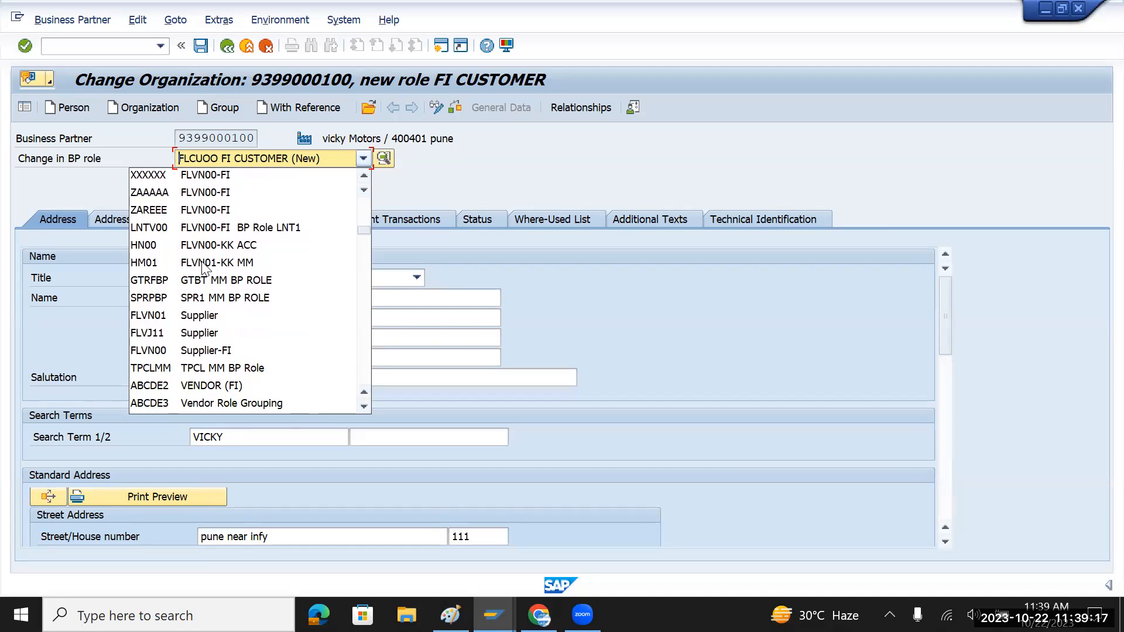
scroll(203, 268, "down", 1)
scroll(202, 268, "down", 3)
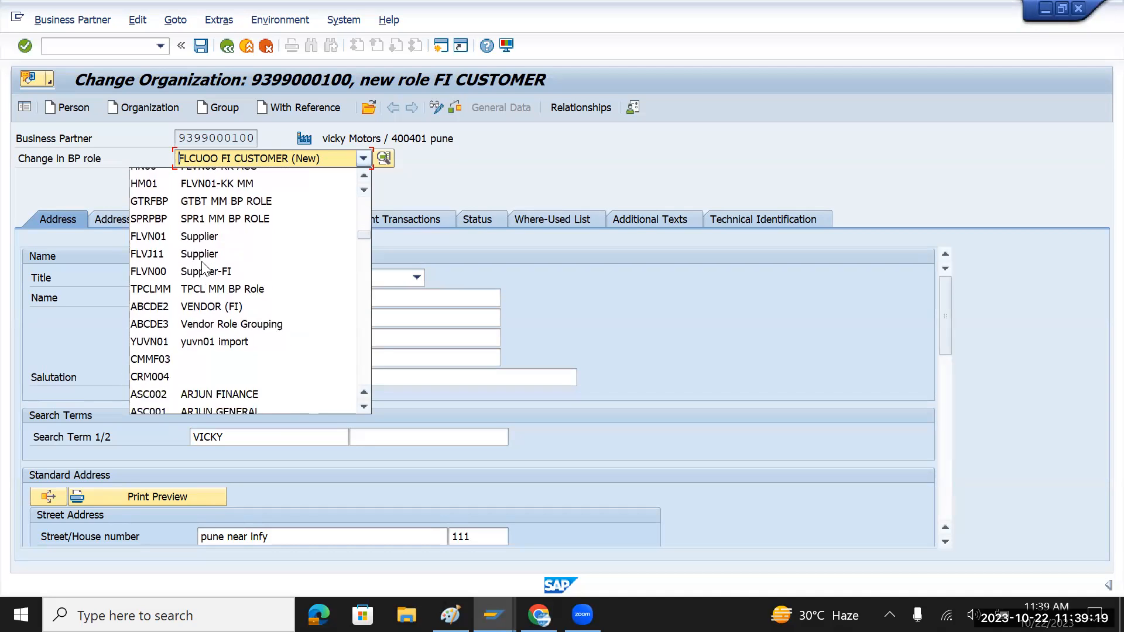
scroll(203, 268, "down", 3)
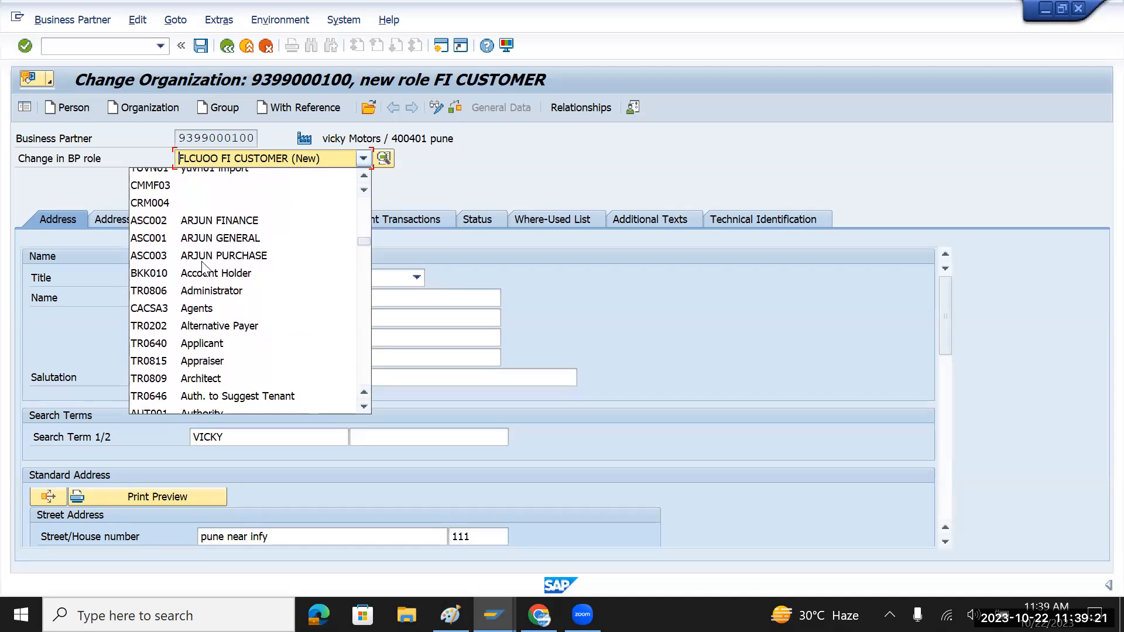
scroll(203, 268, "down", 2)
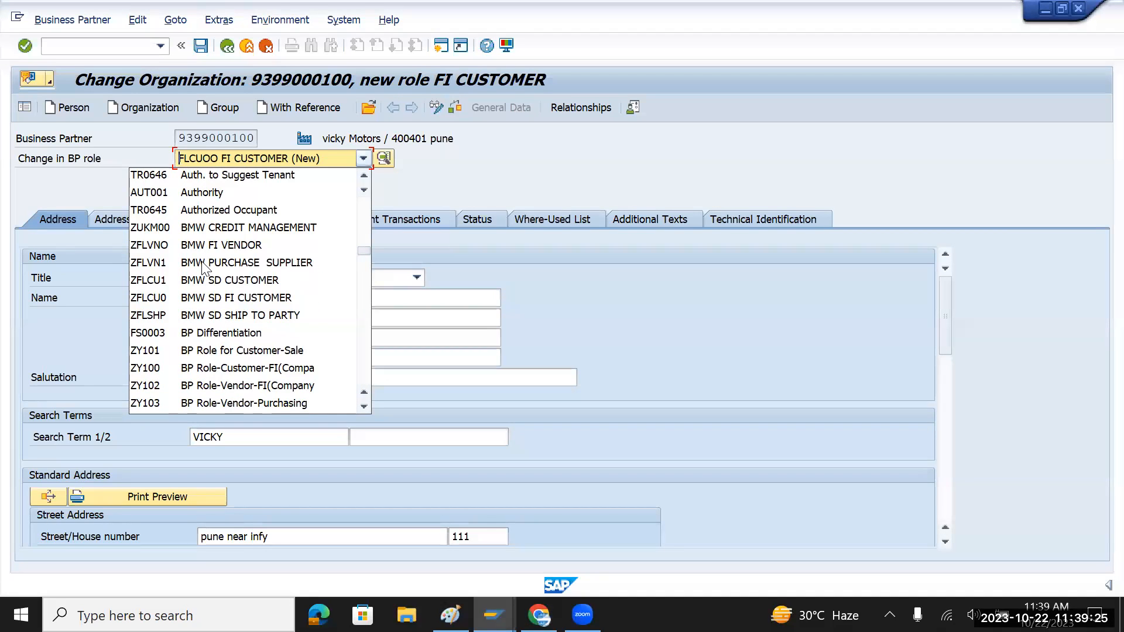
scroll(203, 268, "down", 4)
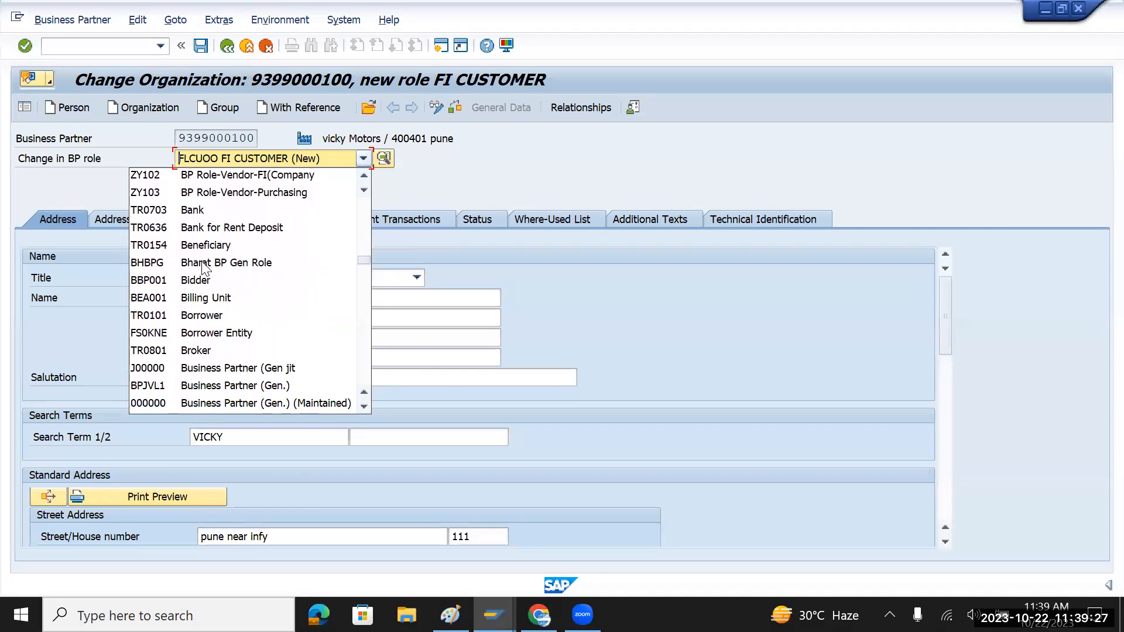
scroll(202, 268, "down", 1)
scroll(203, 268, "down", 2)
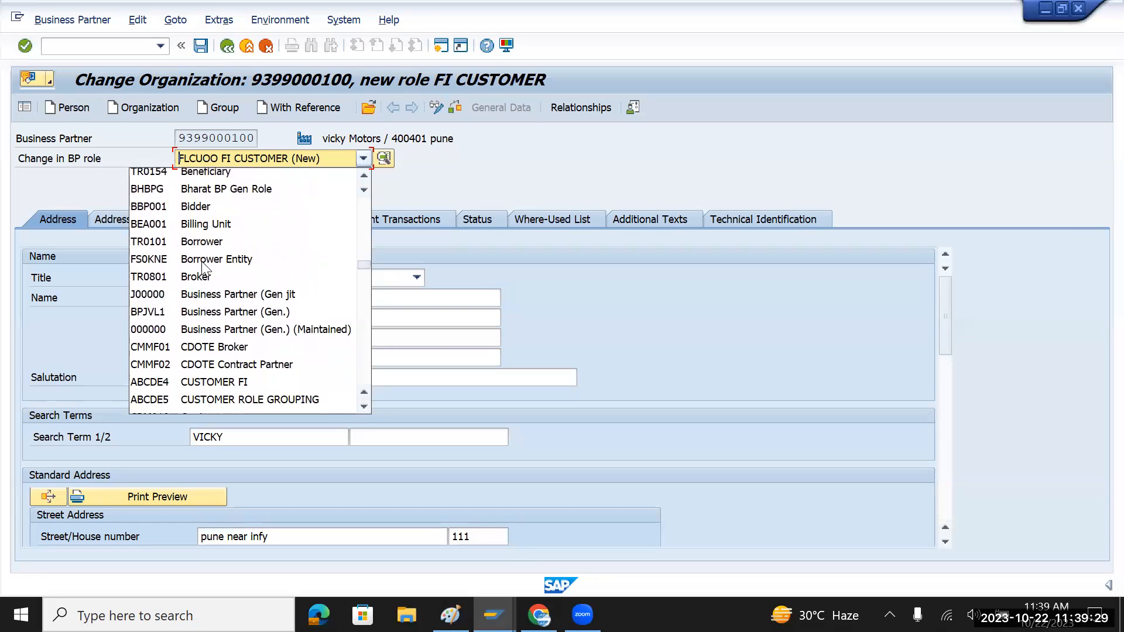
scroll(203, 268, "down", 3)
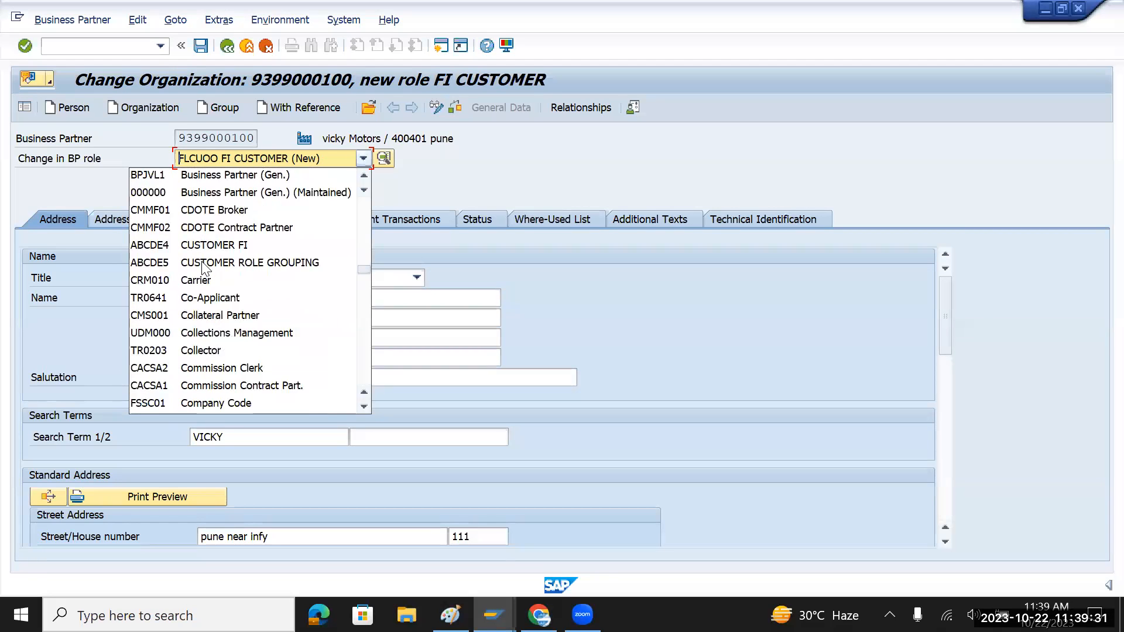
scroll(202, 268, "down", 3)
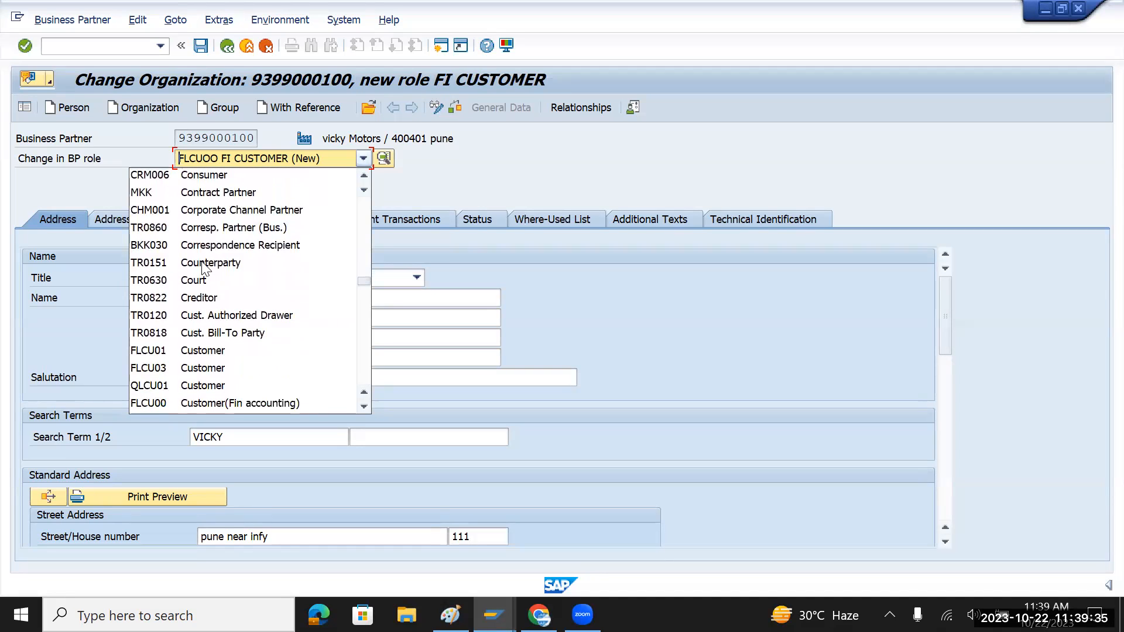
scroll(202, 268, "down", 2)
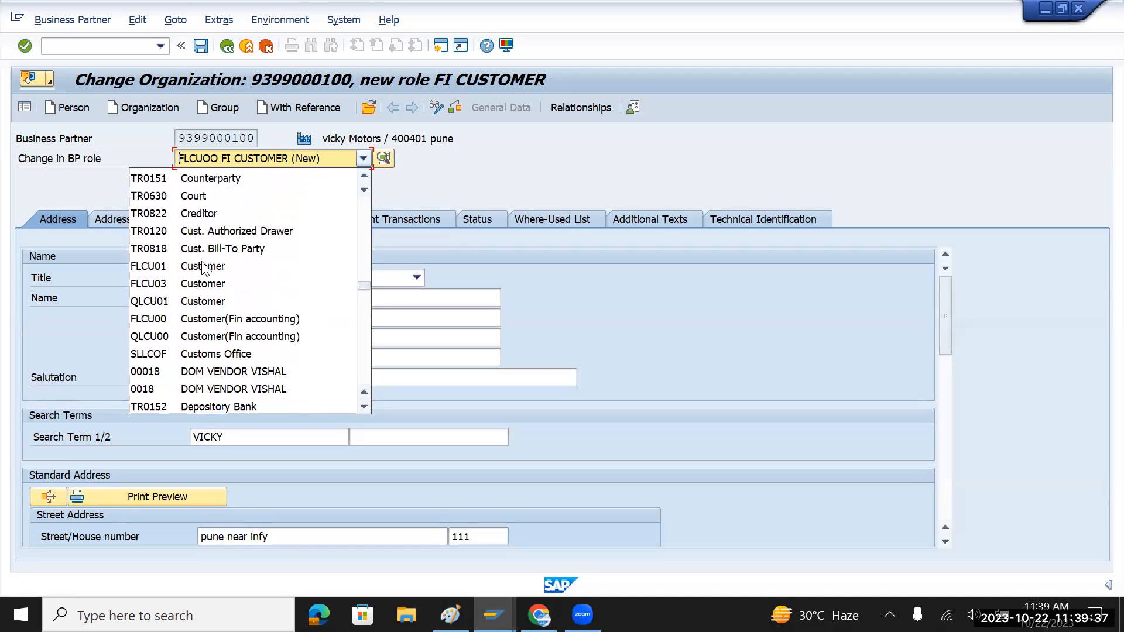
scroll(203, 268, "down", 1)
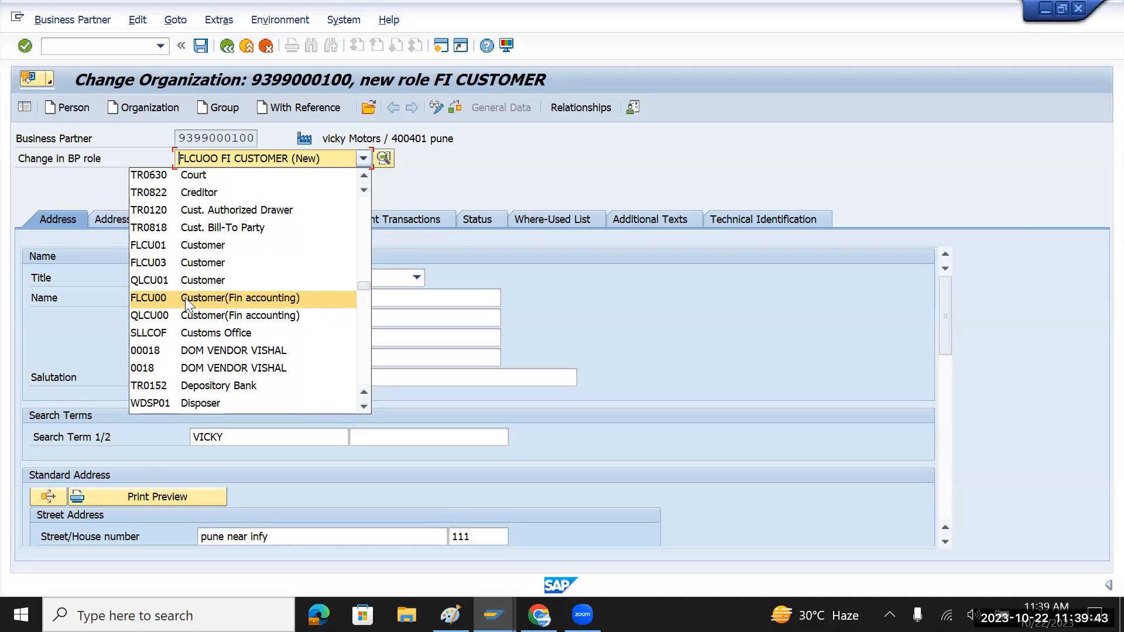
left_click(206, 297)
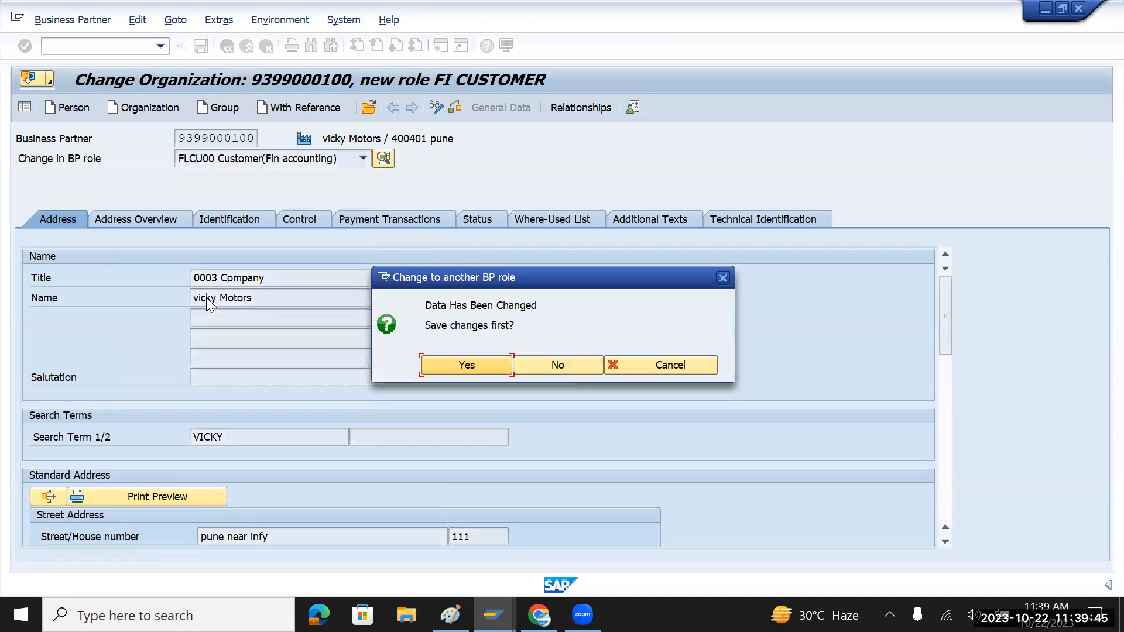
left_click(467, 365)
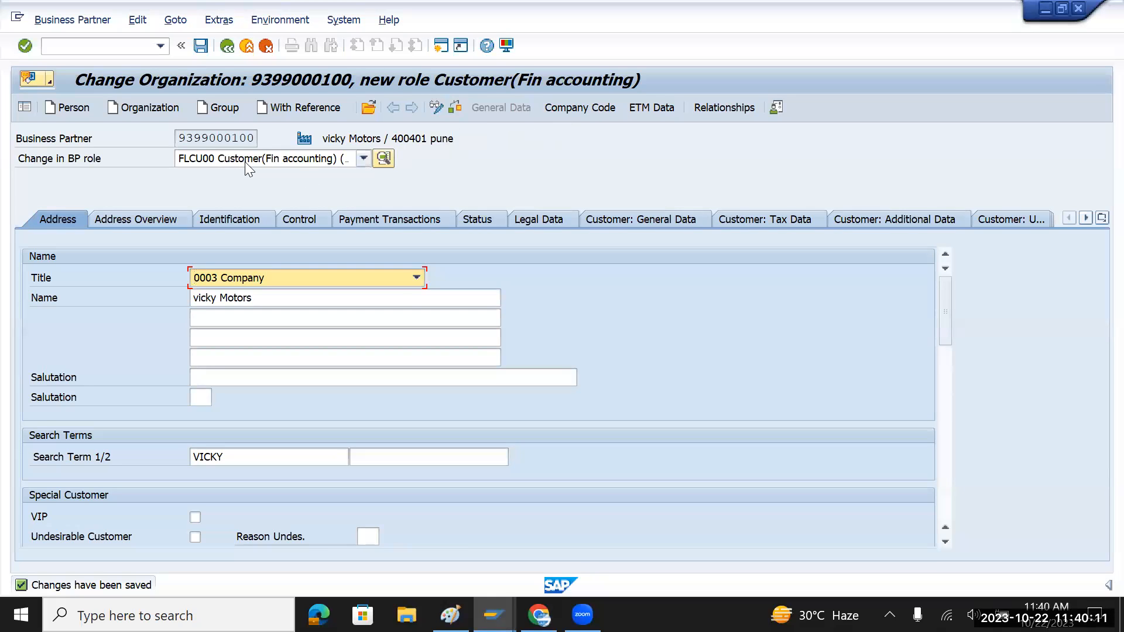
- Open the customer's company code data for TMIN and assign the Customer Receivable G/L account as the reconciliation account
left_click_drag(179, 138, 256, 141)
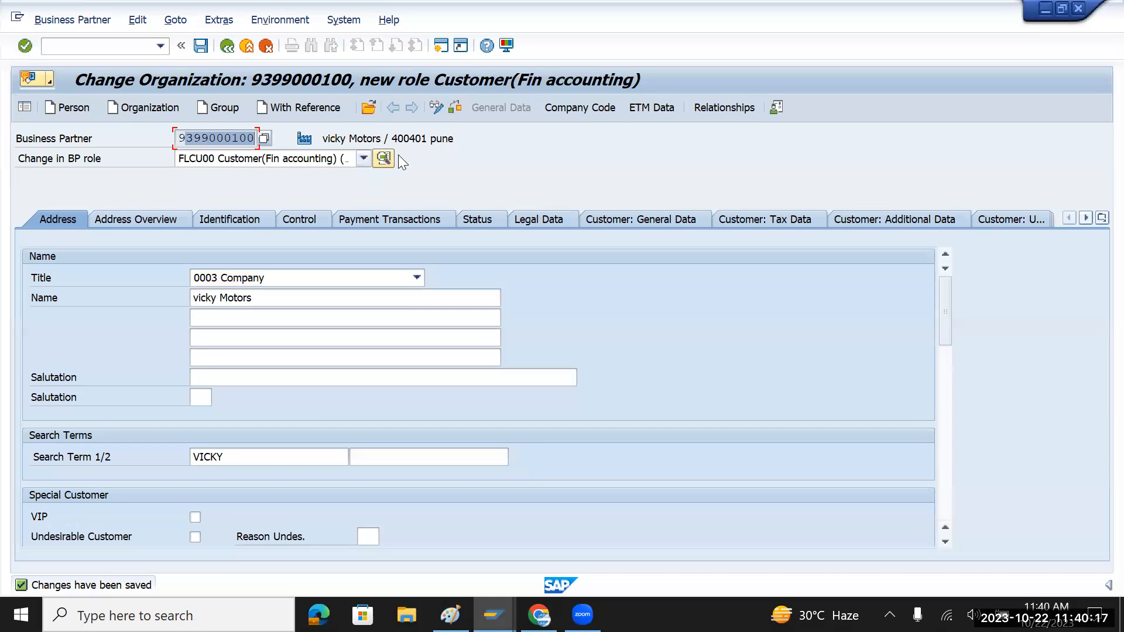
left_click(573, 109)
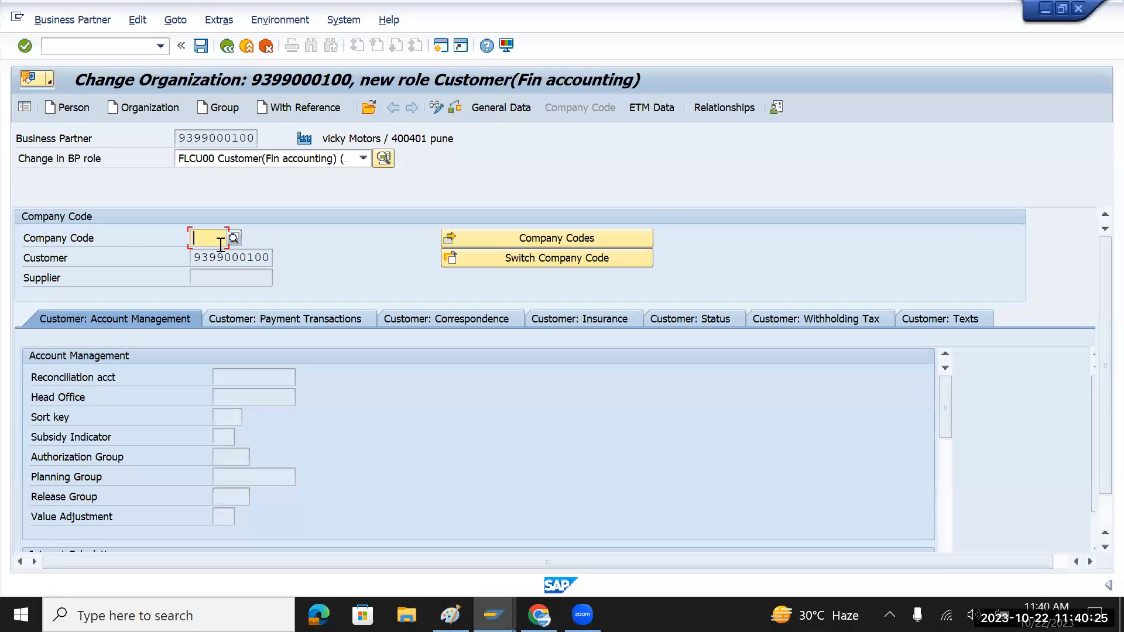
type("t")
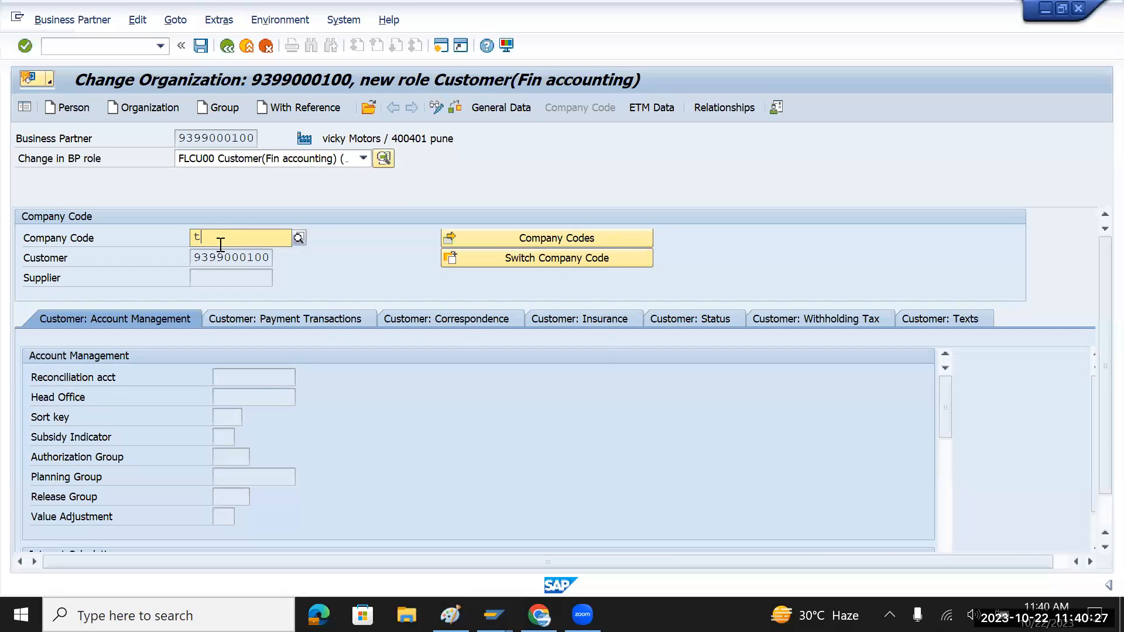
type("min")
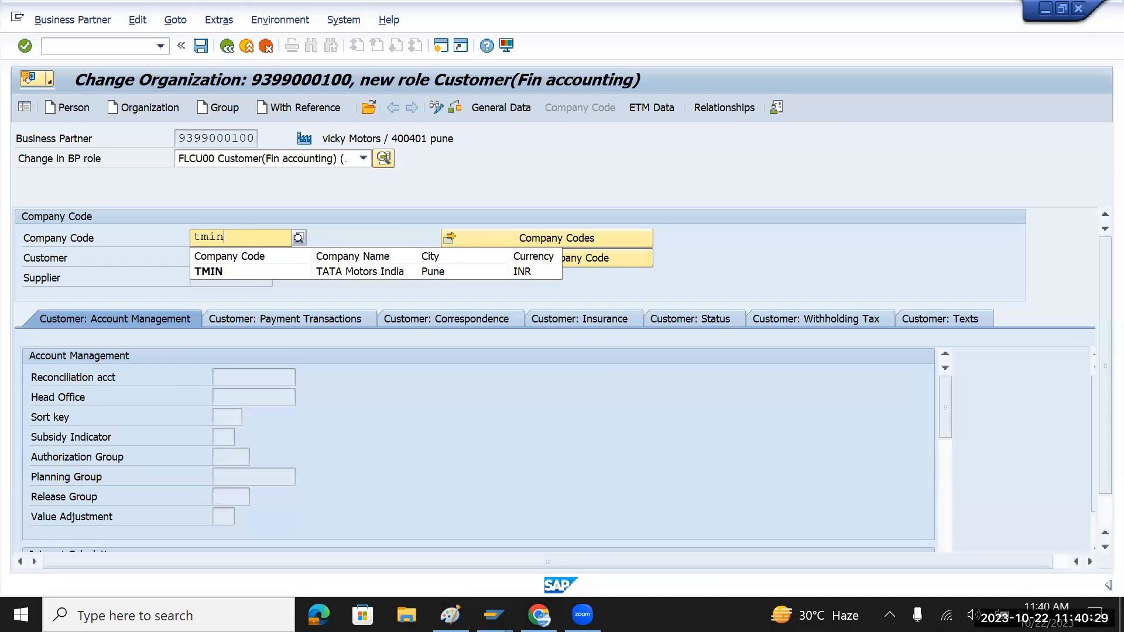
key("Return")
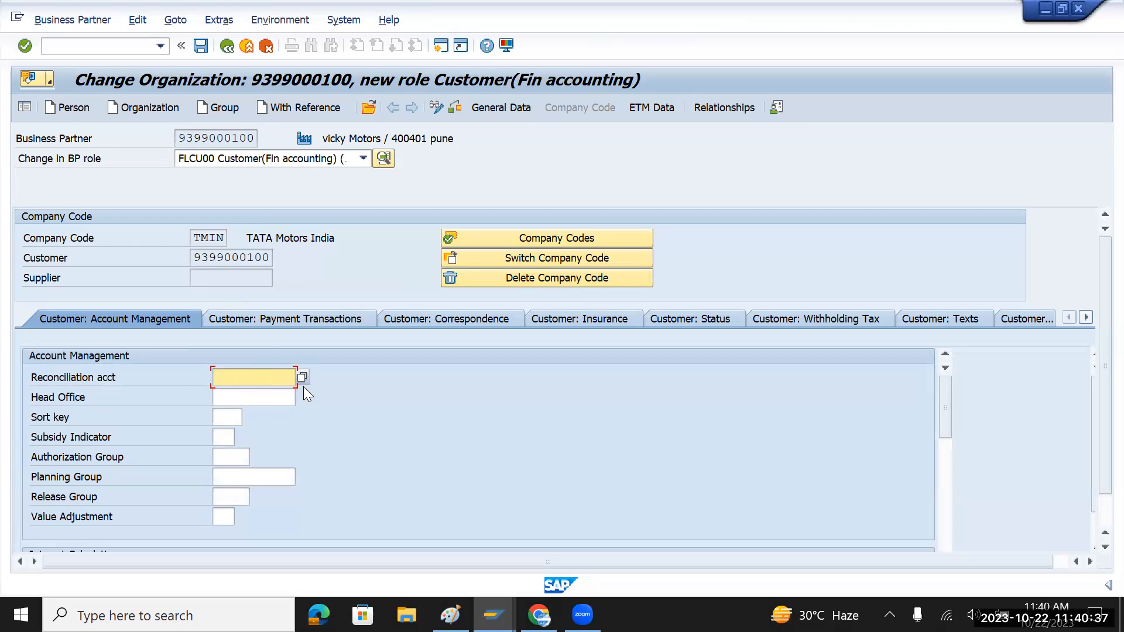
left_click(302, 376)
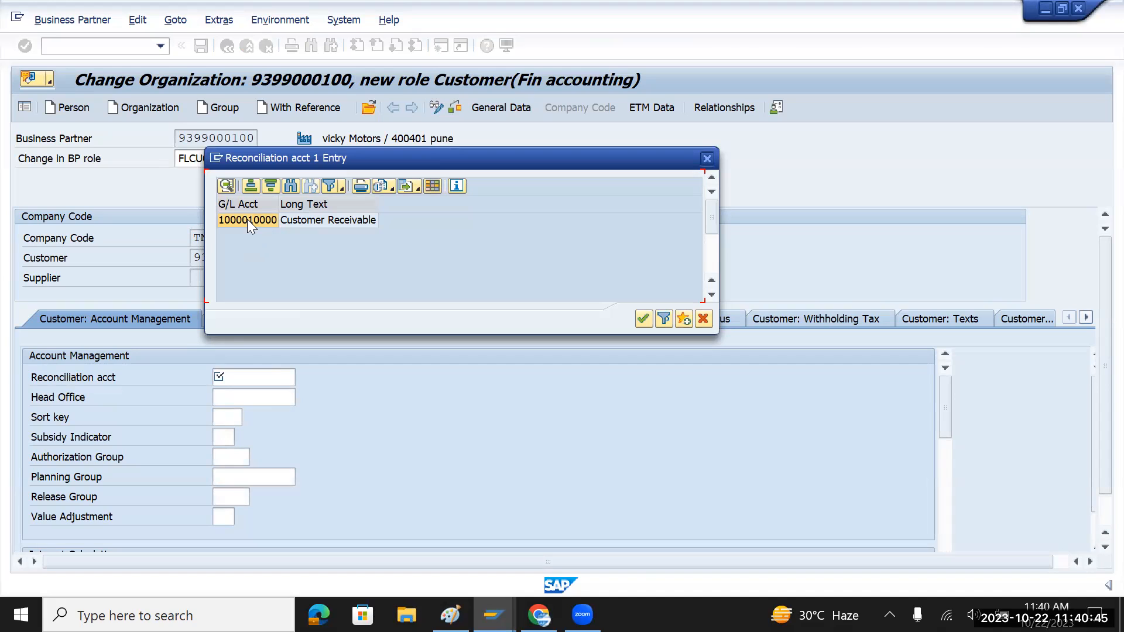
double_click(247, 218)
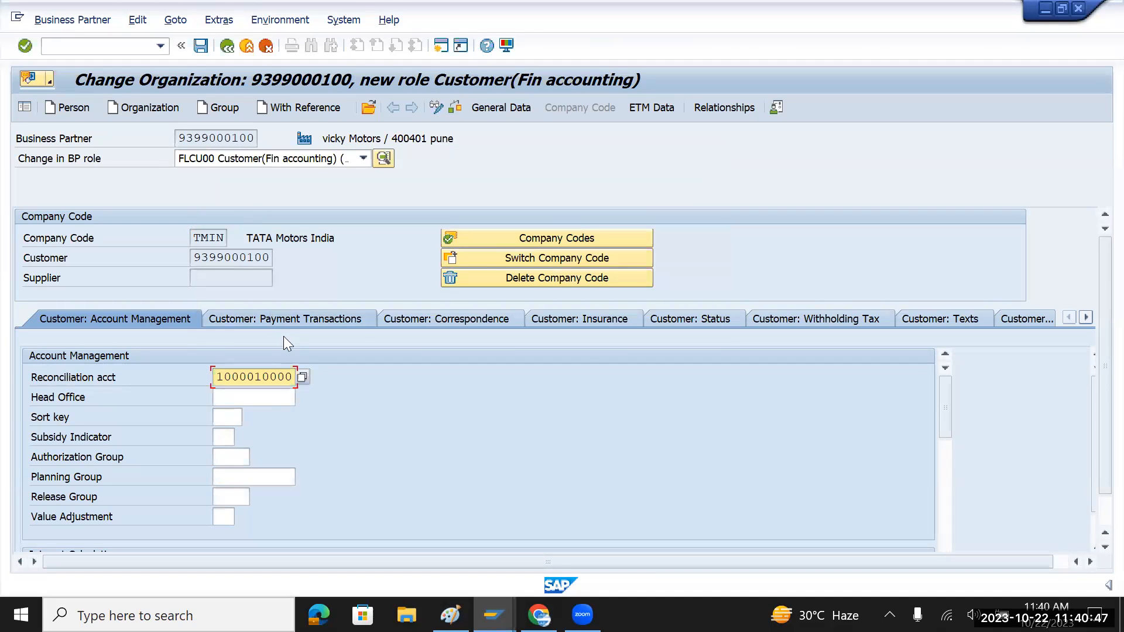
- Save the customer's TMIN company code data and compare the customer number with the business partner number
left_click(203, 50)
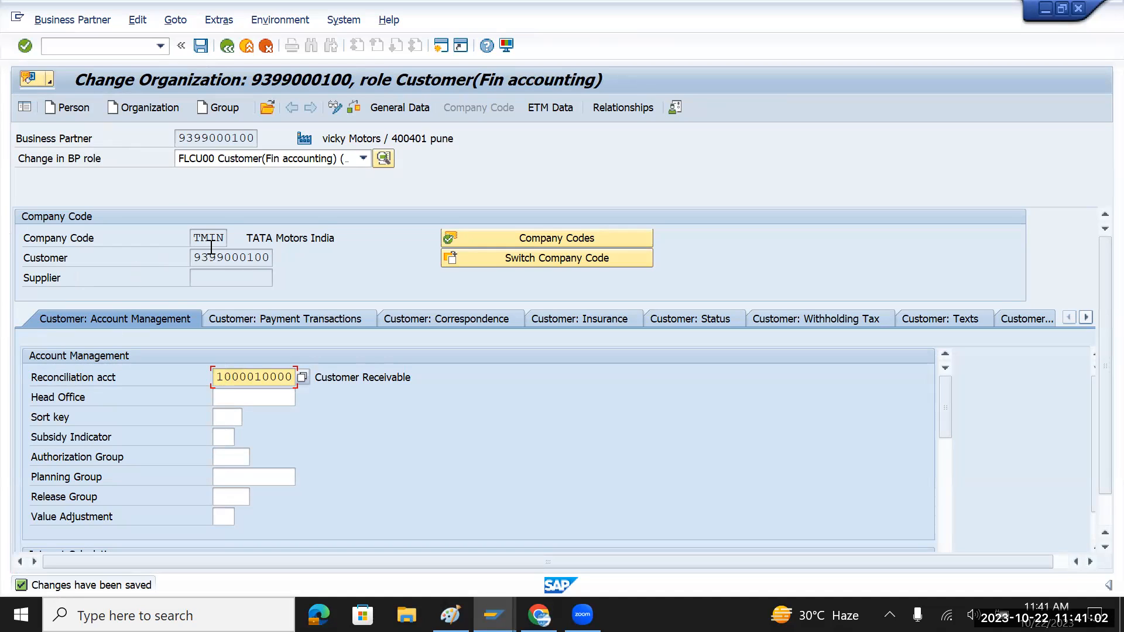
left_click(201, 46)
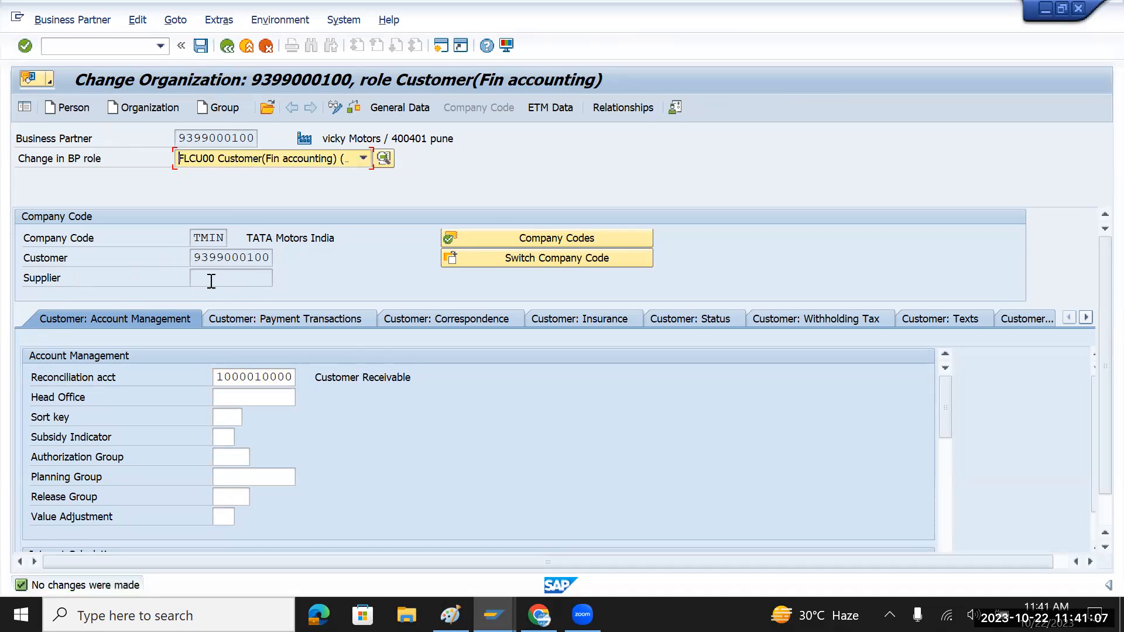
left_click(195, 262)
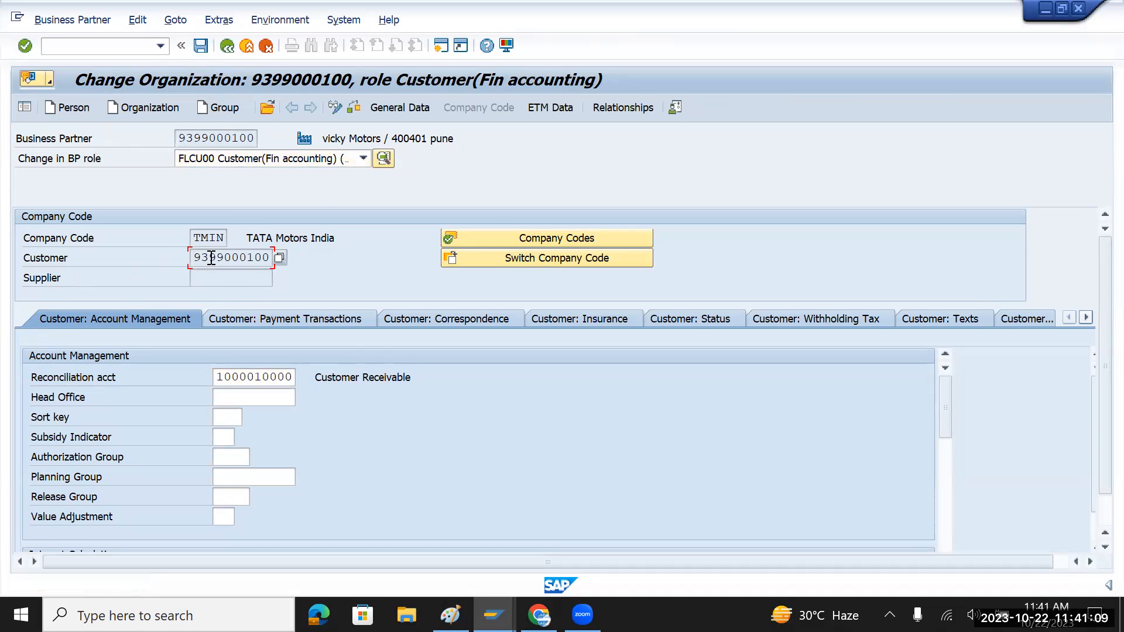
left_click_drag(194, 259, 289, 259)
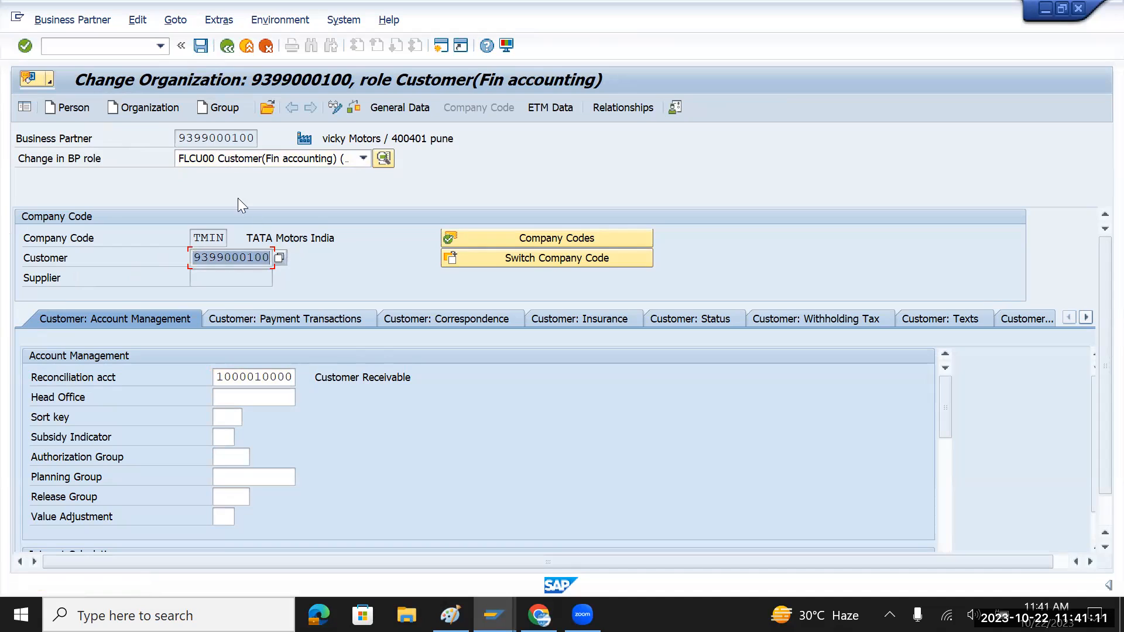
left_click_drag(177, 139, 258, 139)
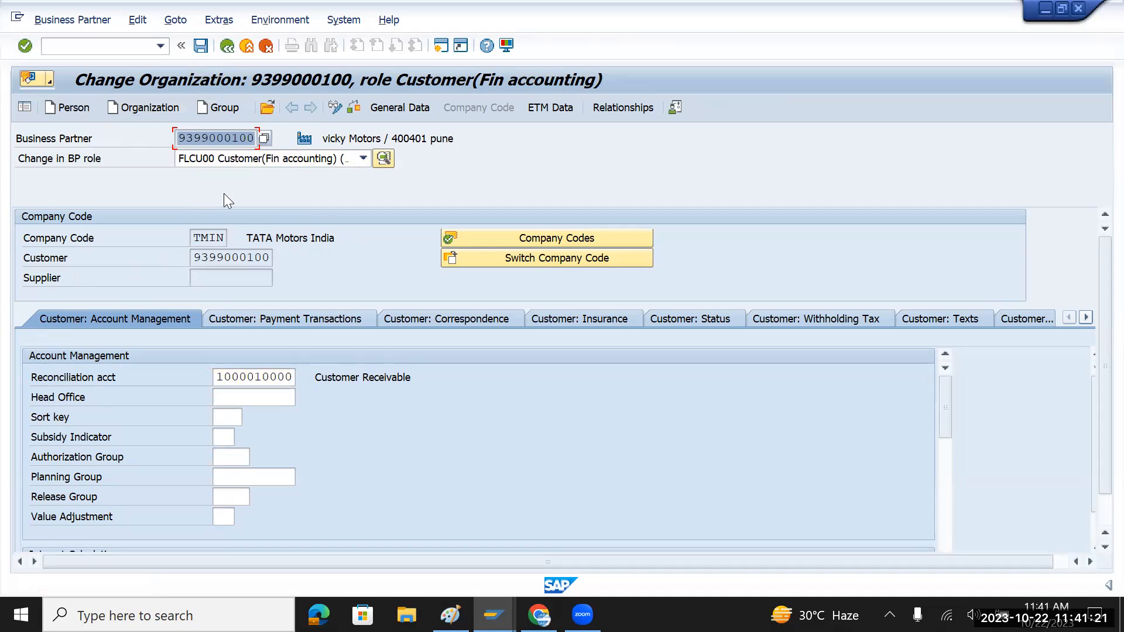
- Start creating a new organization business partner with the grouping TMIC Tata Motors International Customer
left_click(141, 110)
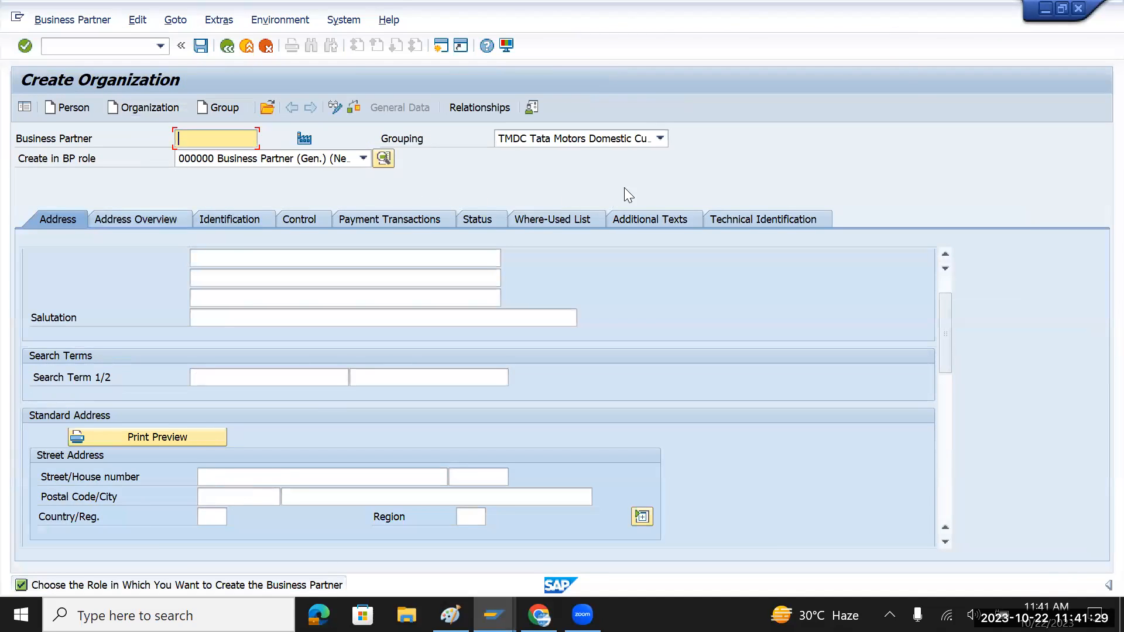
left_click(659, 138)
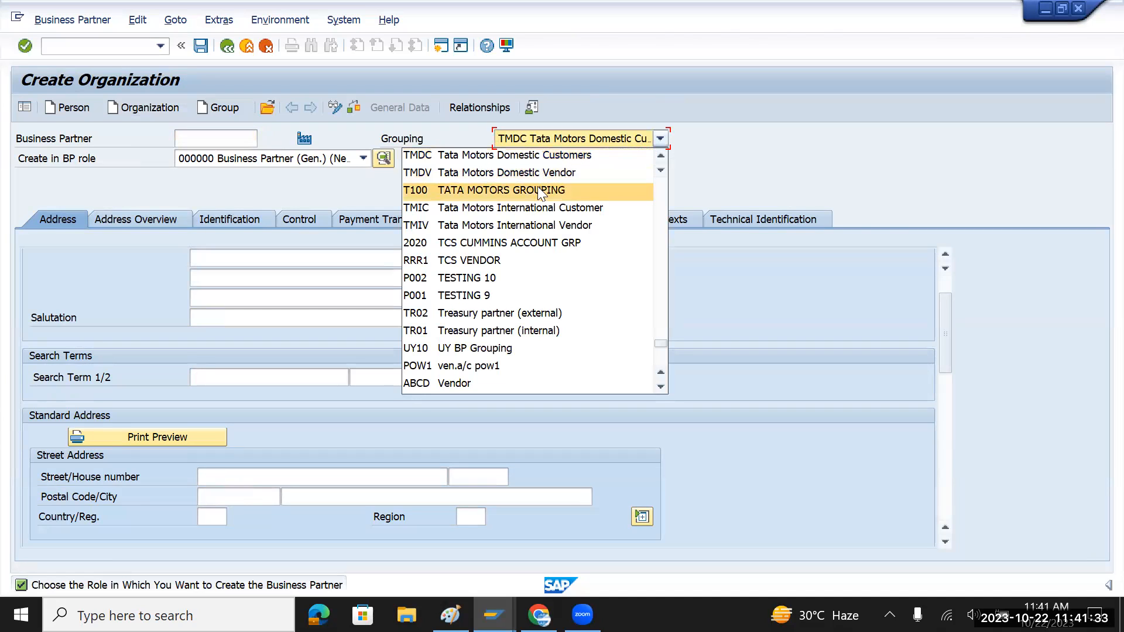
left_click(509, 208)
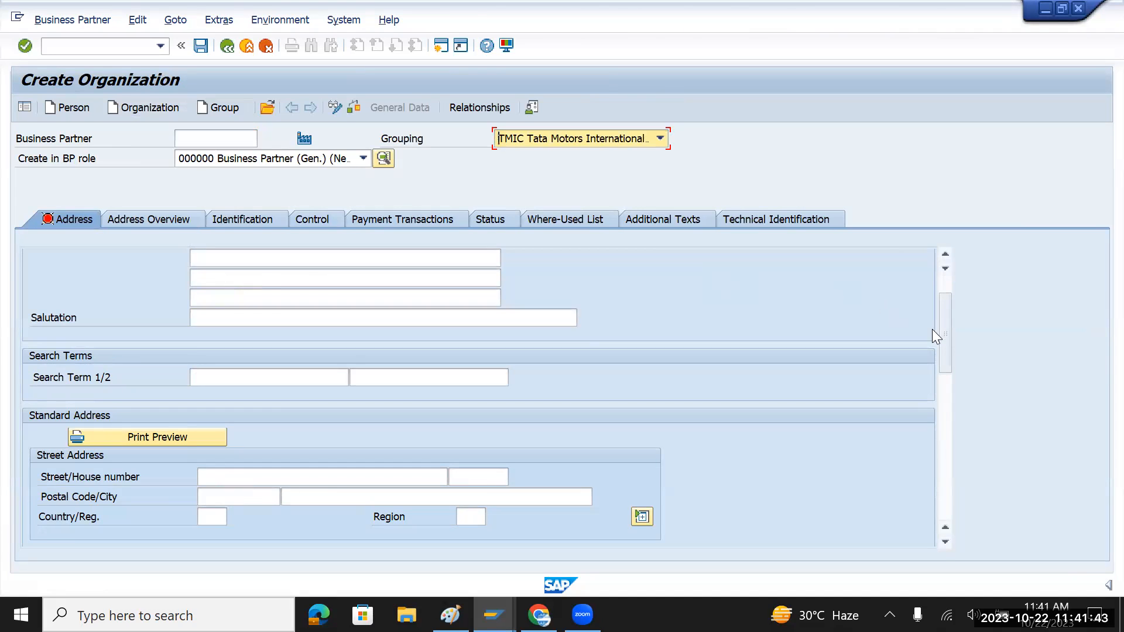
- Set the organization's title to 0003 Company, its name to Ford Motors and its first search term to Ford
left_click_drag(941, 341, 941, 308)
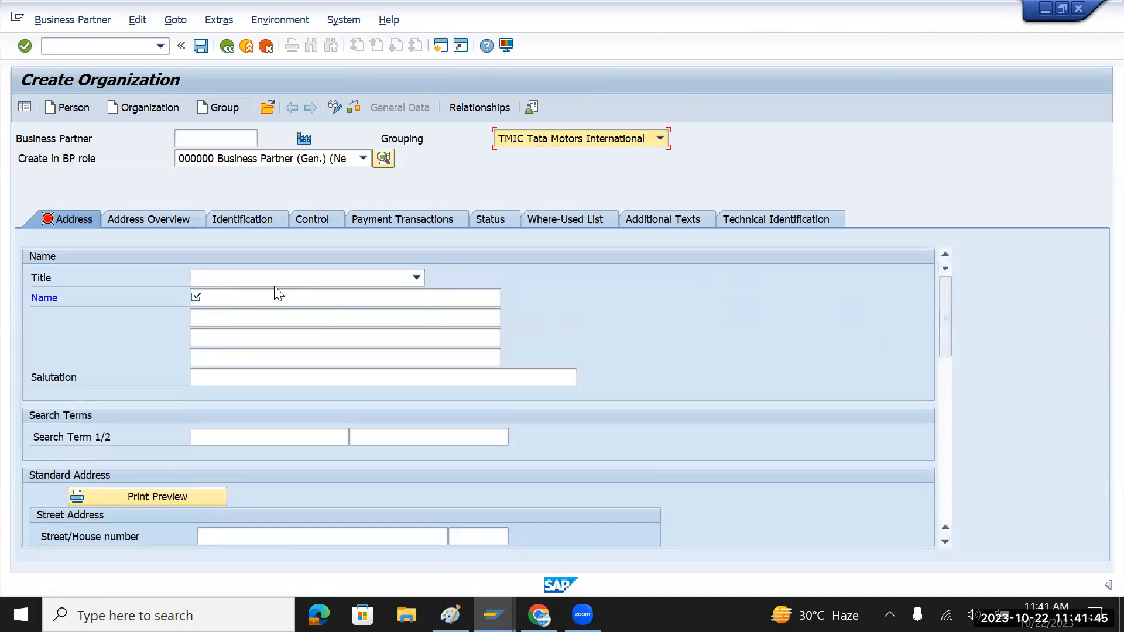
left_click(309, 278)
left_click(236, 291)
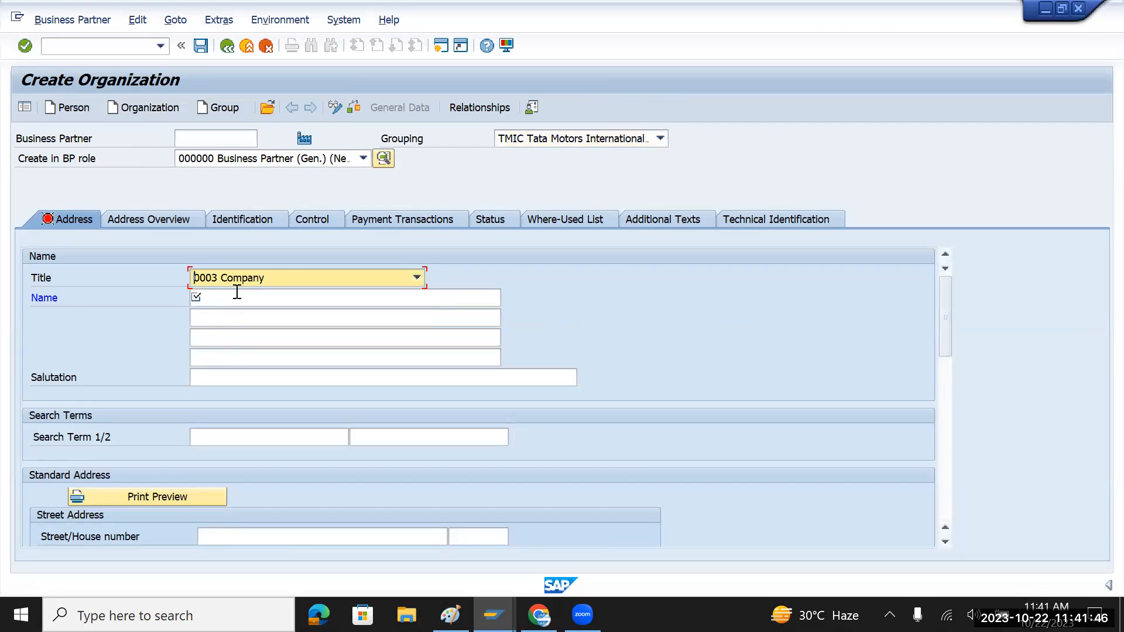
left_click(229, 297)
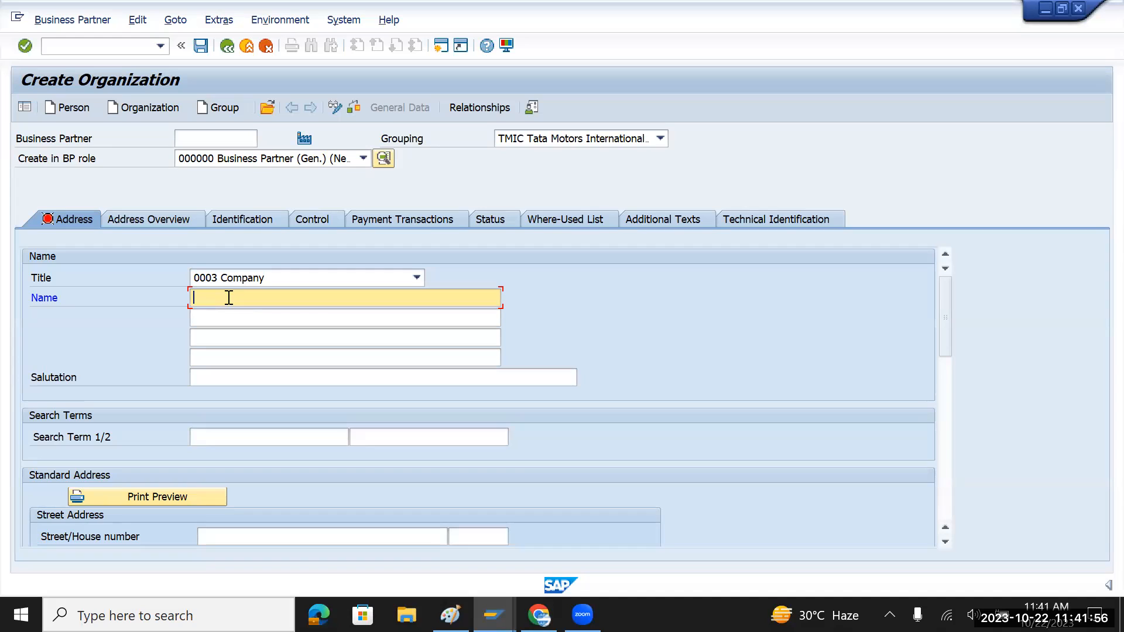
type("Ford Motors")
left_click(230, 438)
type("Ford")
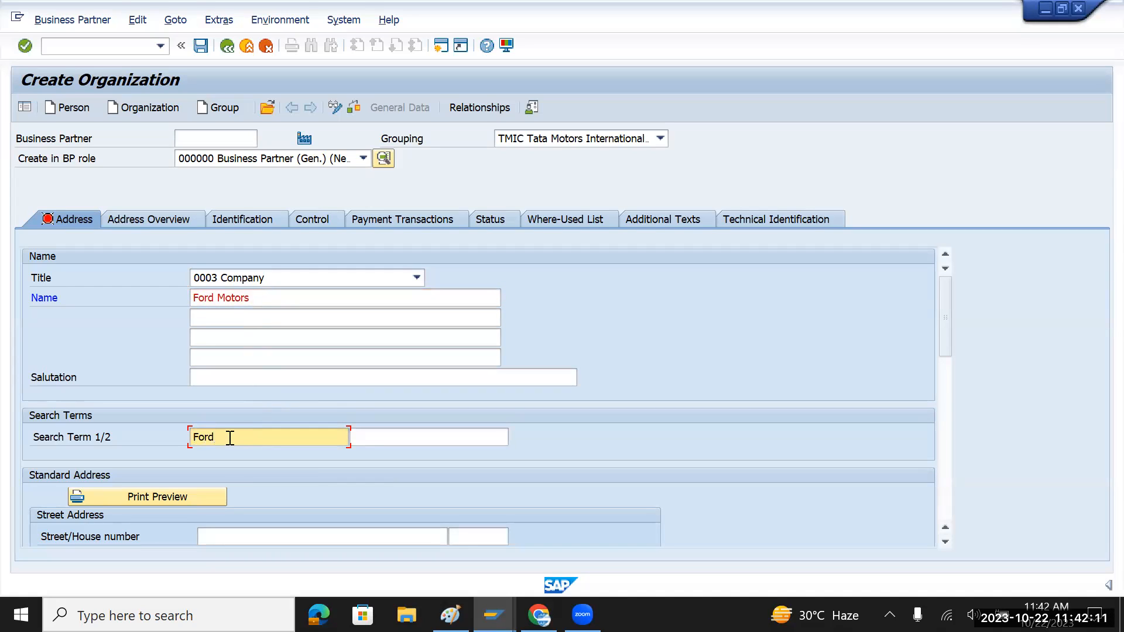
- Fill in the street name, postal code and city in the organization's standard address
scroll(235, 438, "down", 2)
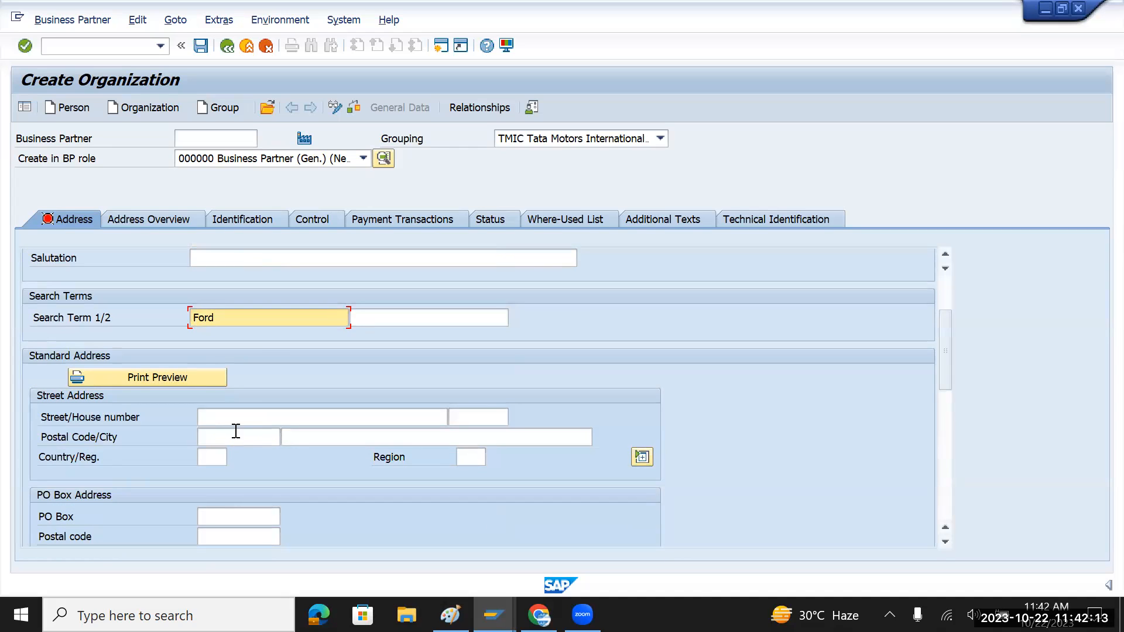
left_click(254, 421)
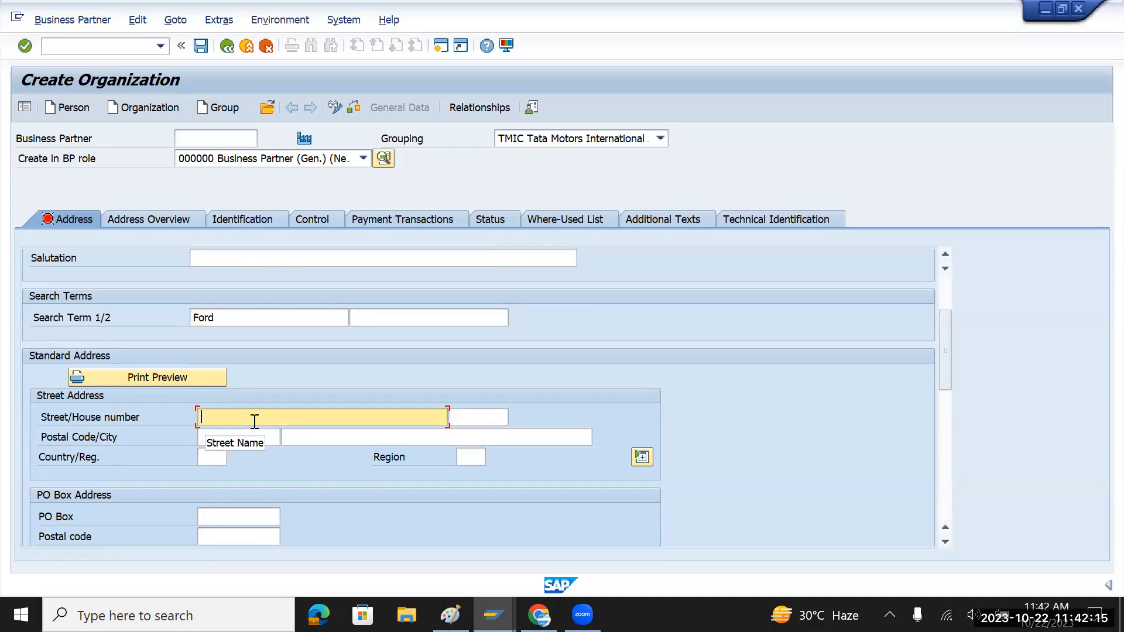
type("NY City")
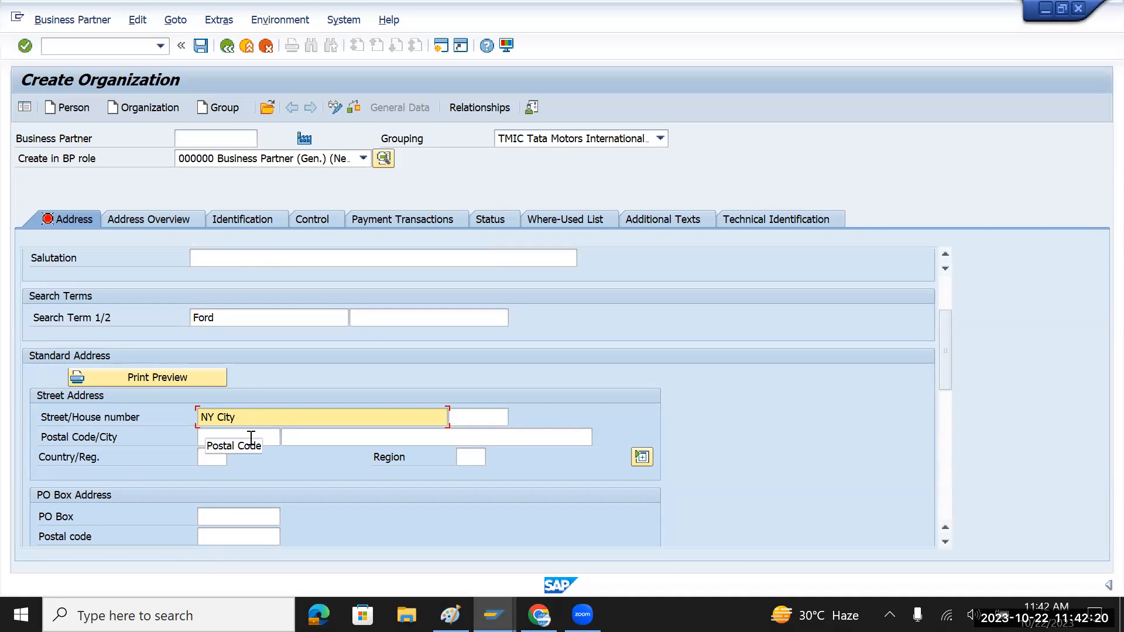
left_click(263, 436)
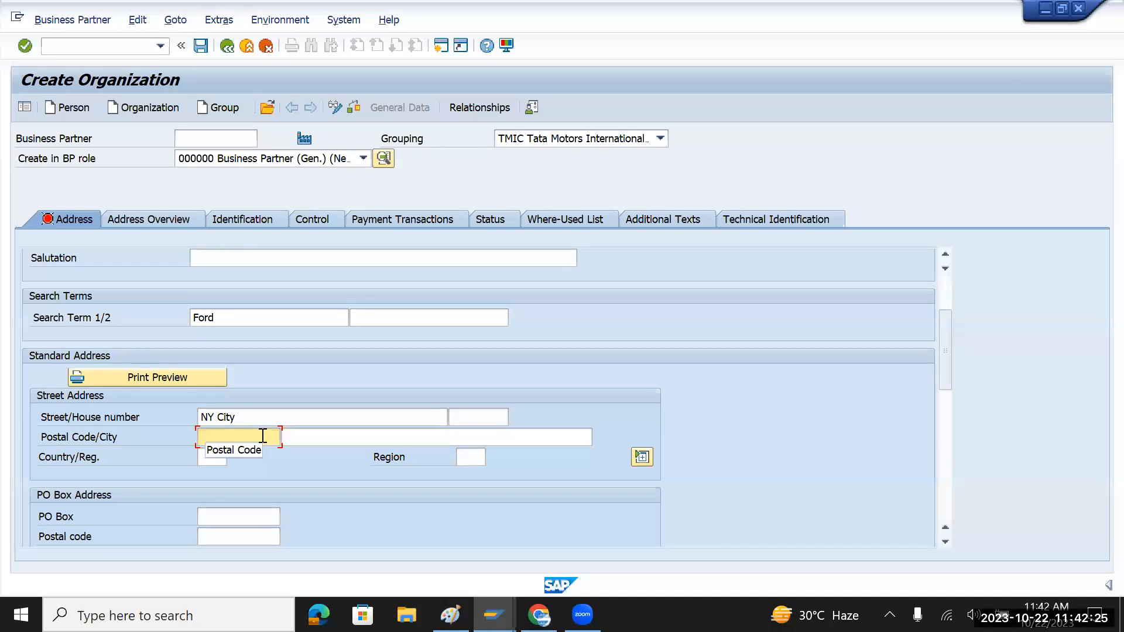
type("12345")
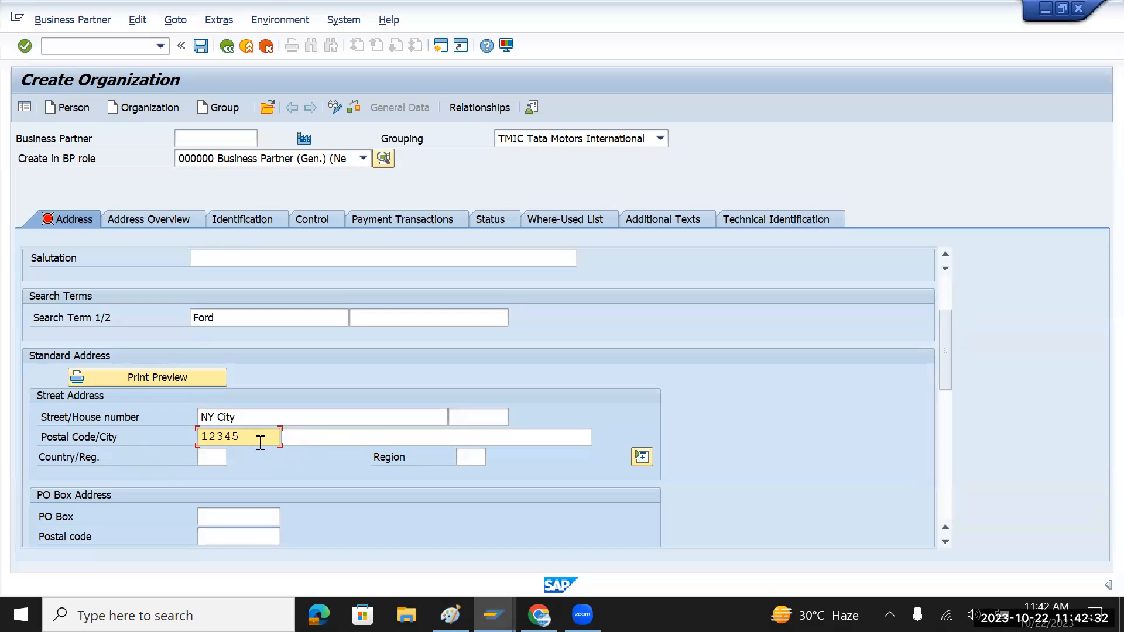
left_click(343, 439)
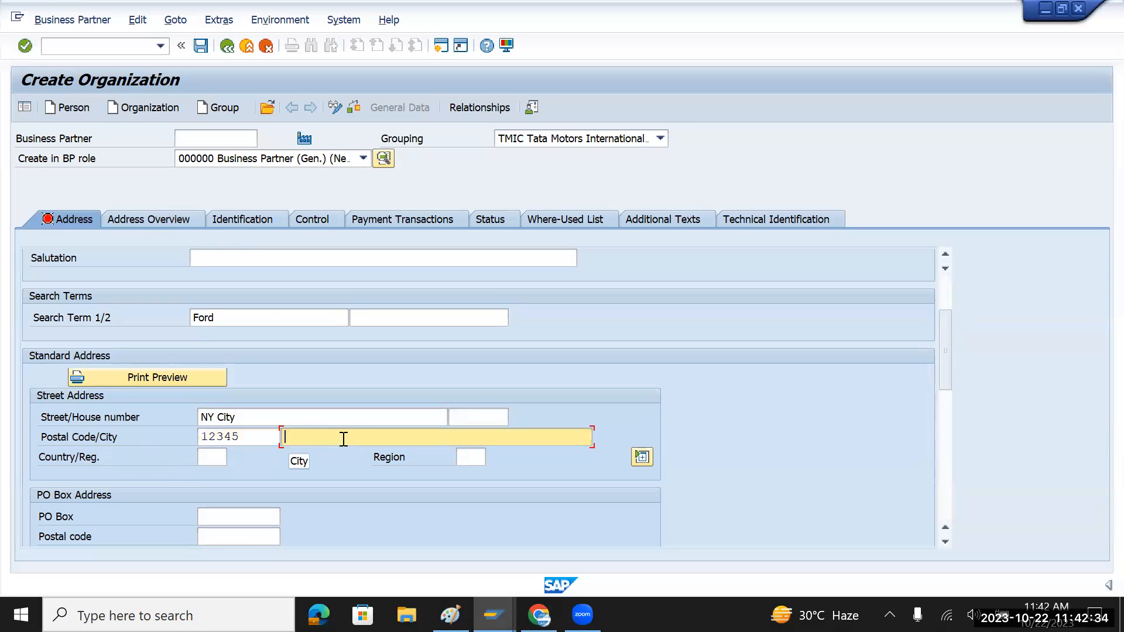
type("NY")
- Extend the street entry with the street detail and enter the house number in the standard address
left_click(264, 417)
type("- St ")
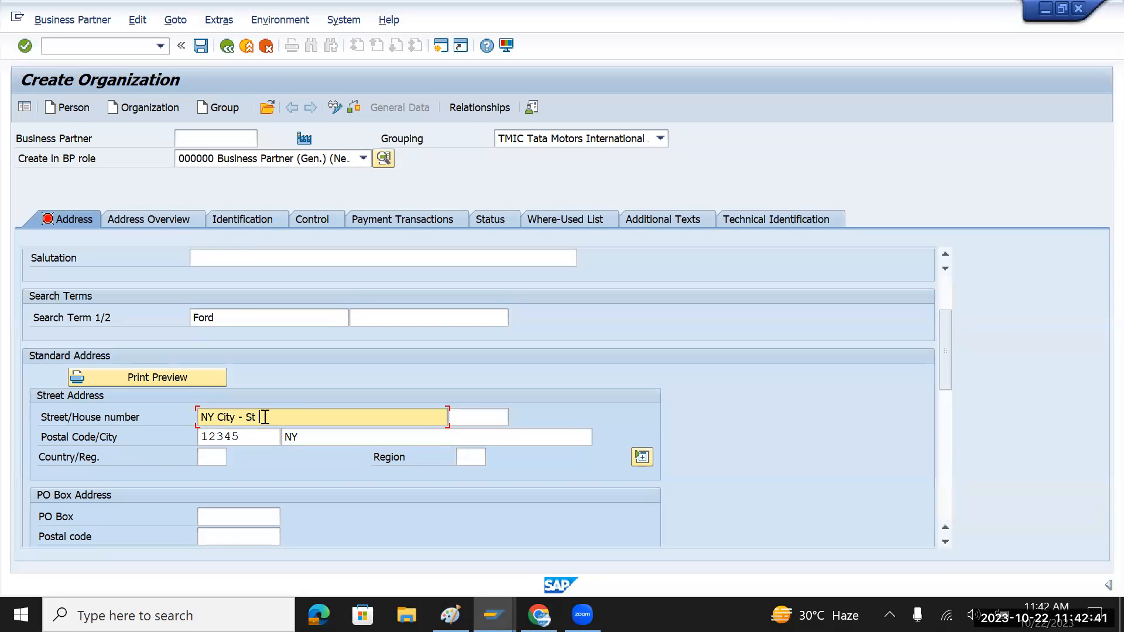
type("12r1")
left_click(486, 417)
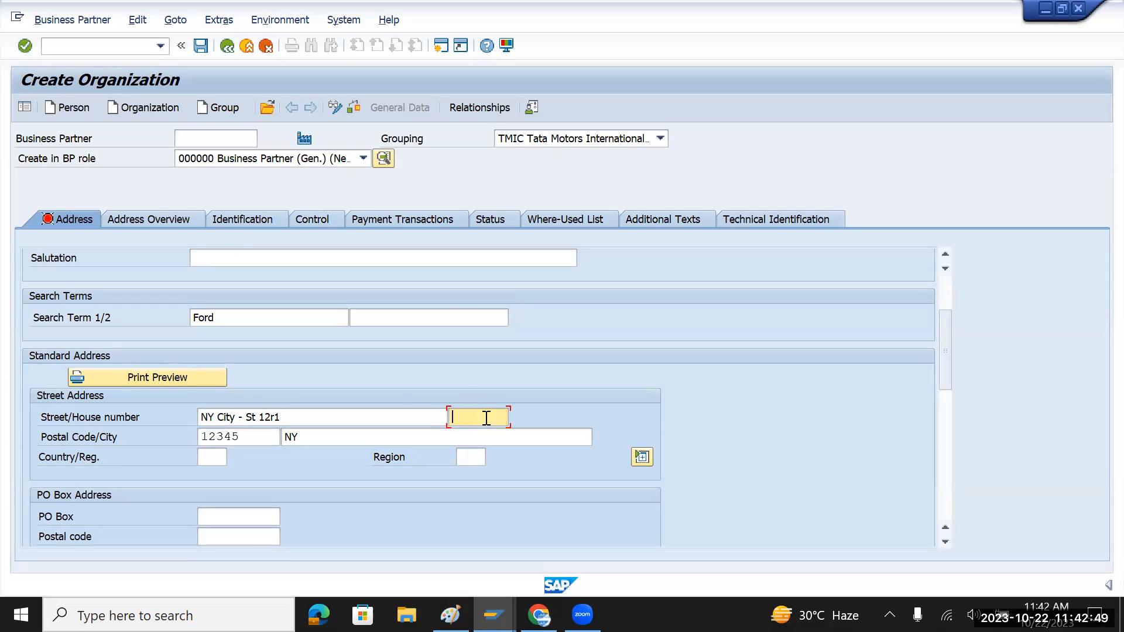
type("D")
key("BackSpace")
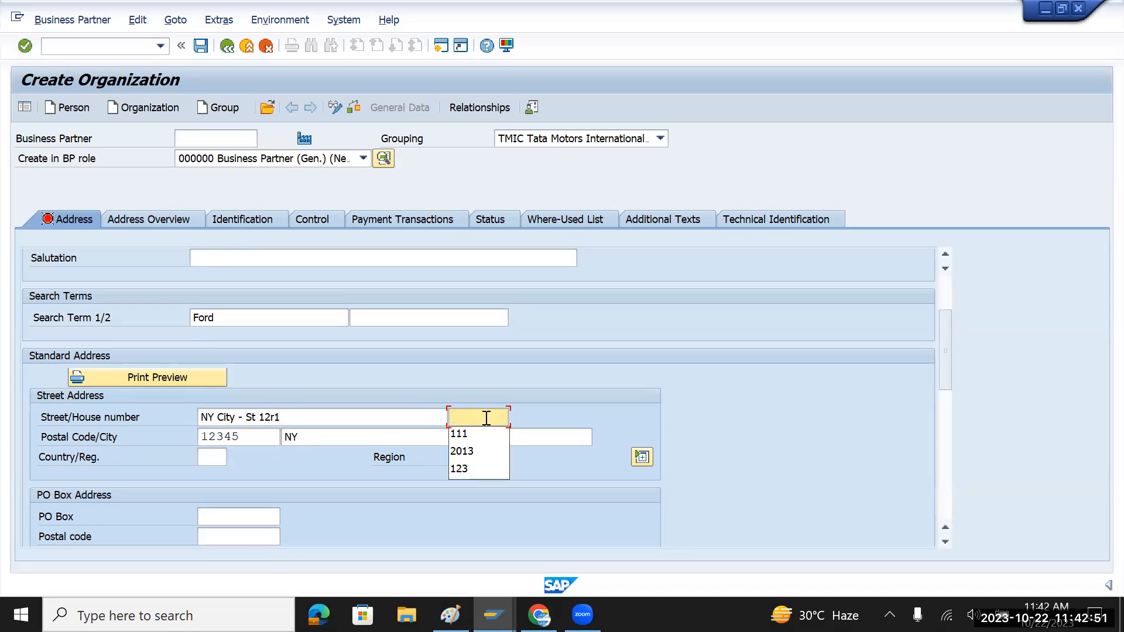
type("304")
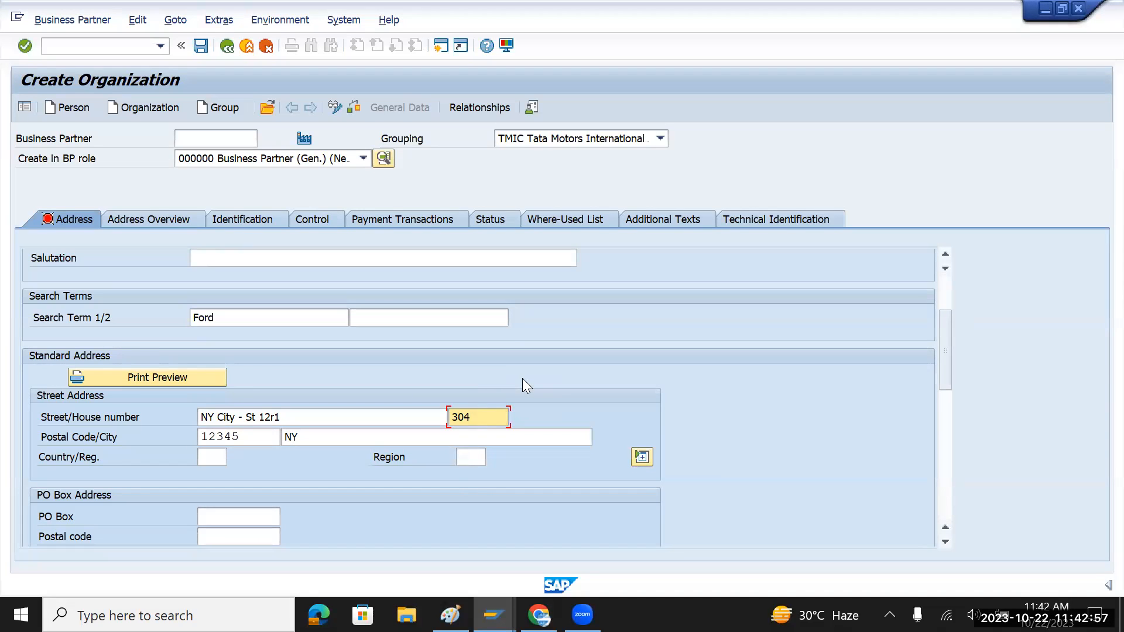
- Set the address country to US and the region to NY (New York)
left_click(216, 457)
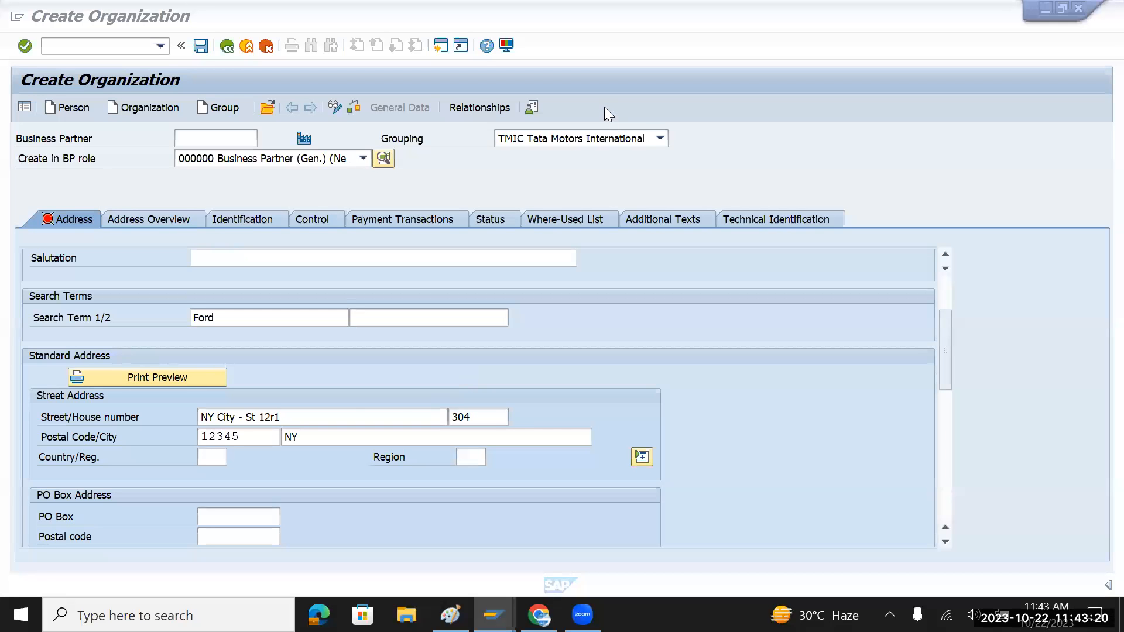
left_click(219, 456)
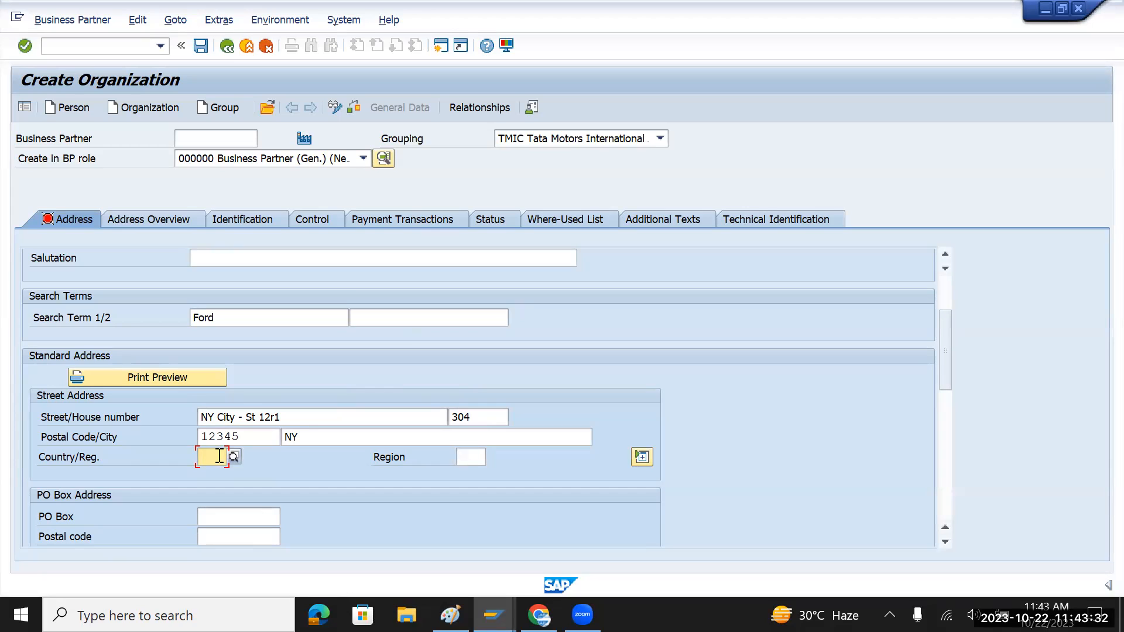
type("u")
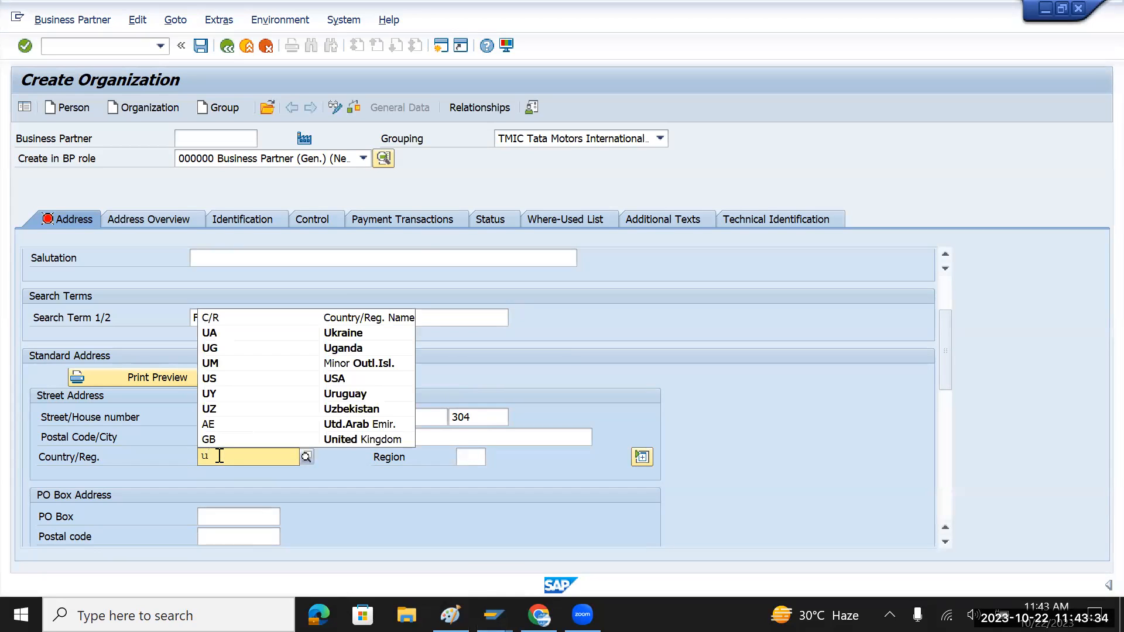
key("BackSpace")
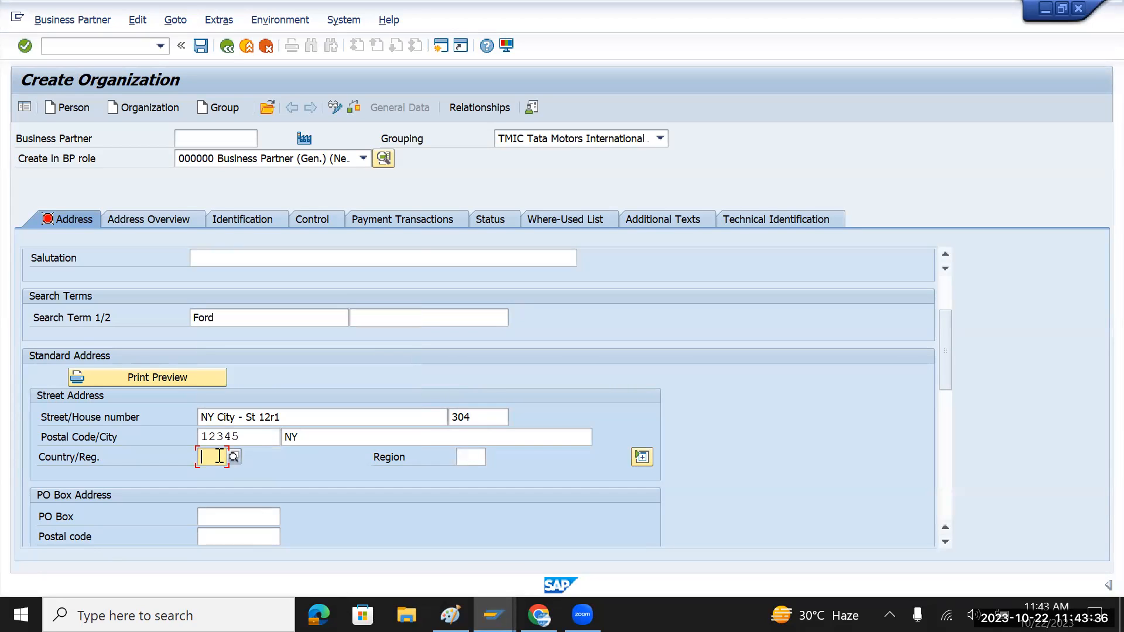
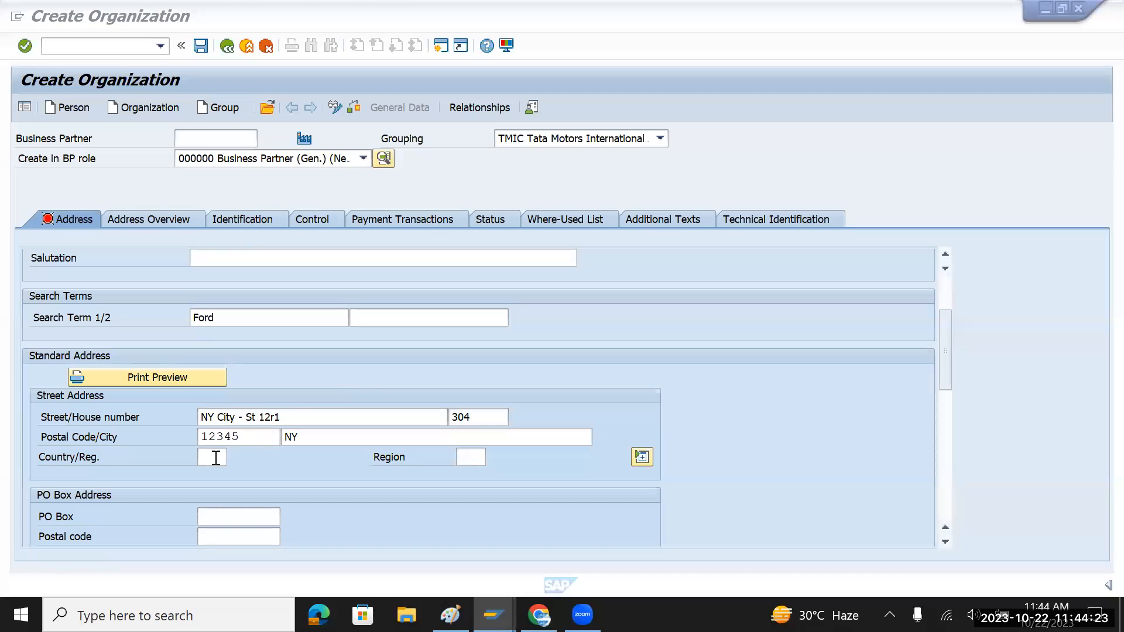
left_click(216, 458)
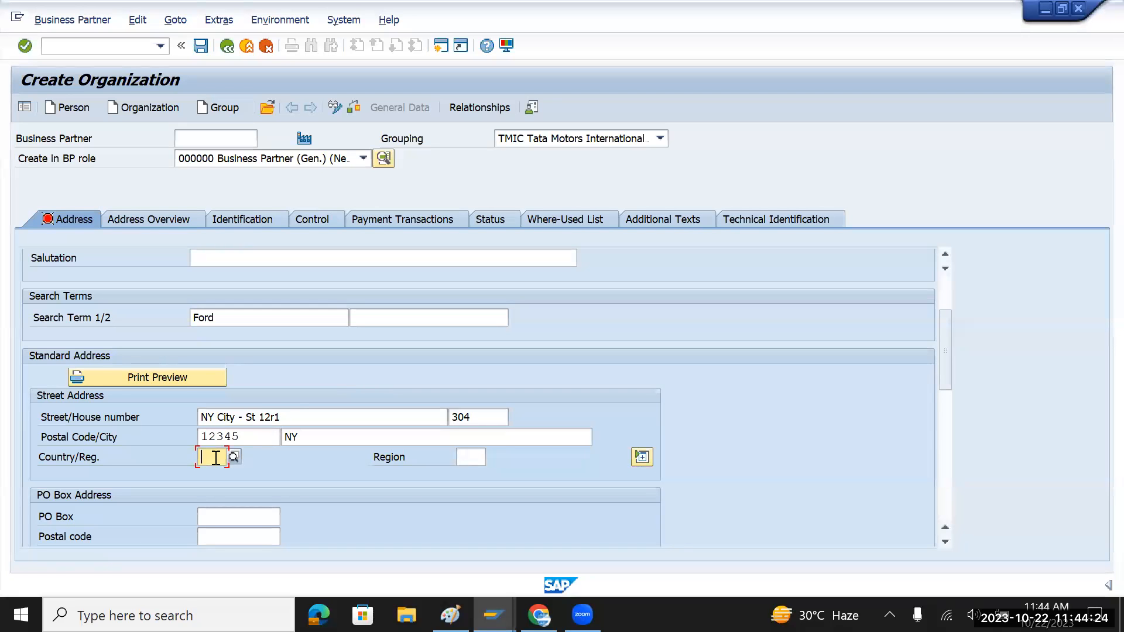
type("us")
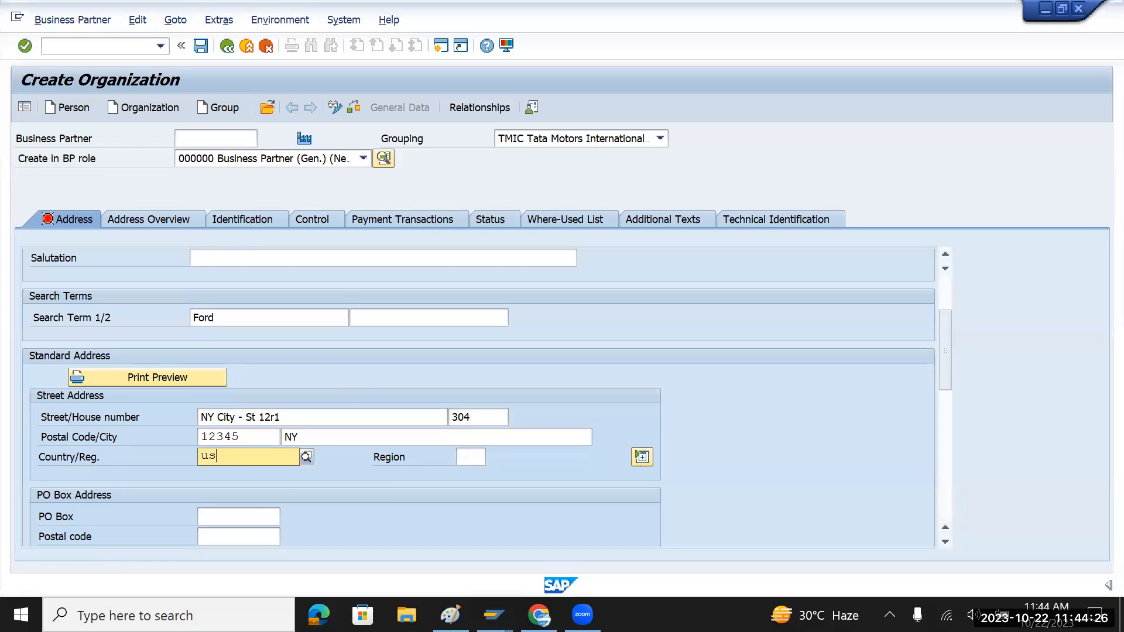
key("Tab")
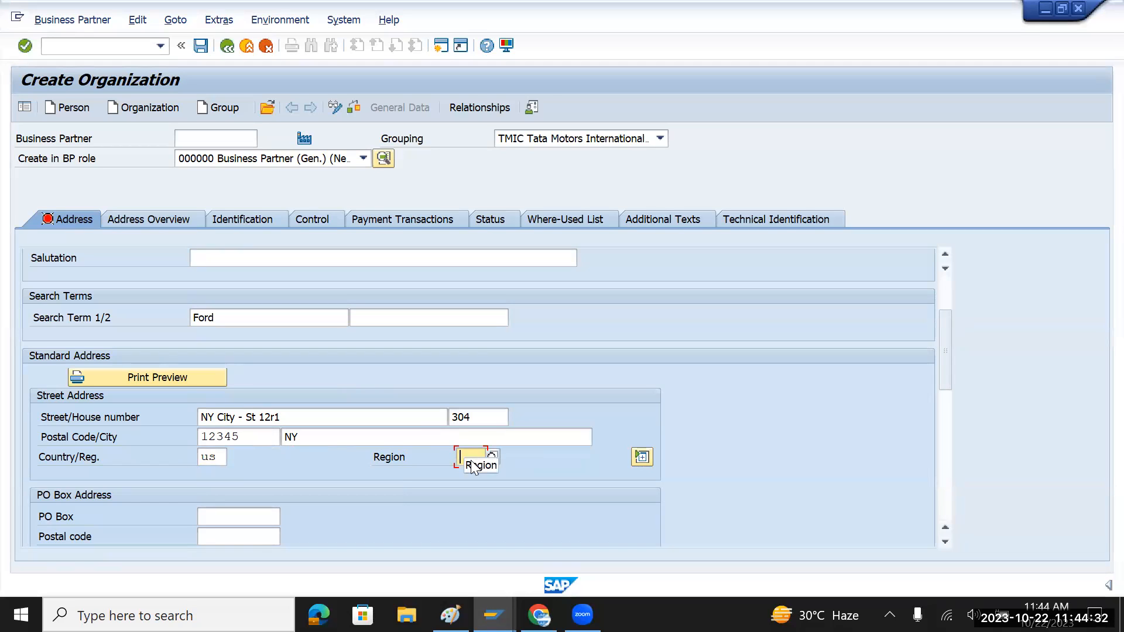
type("ny")
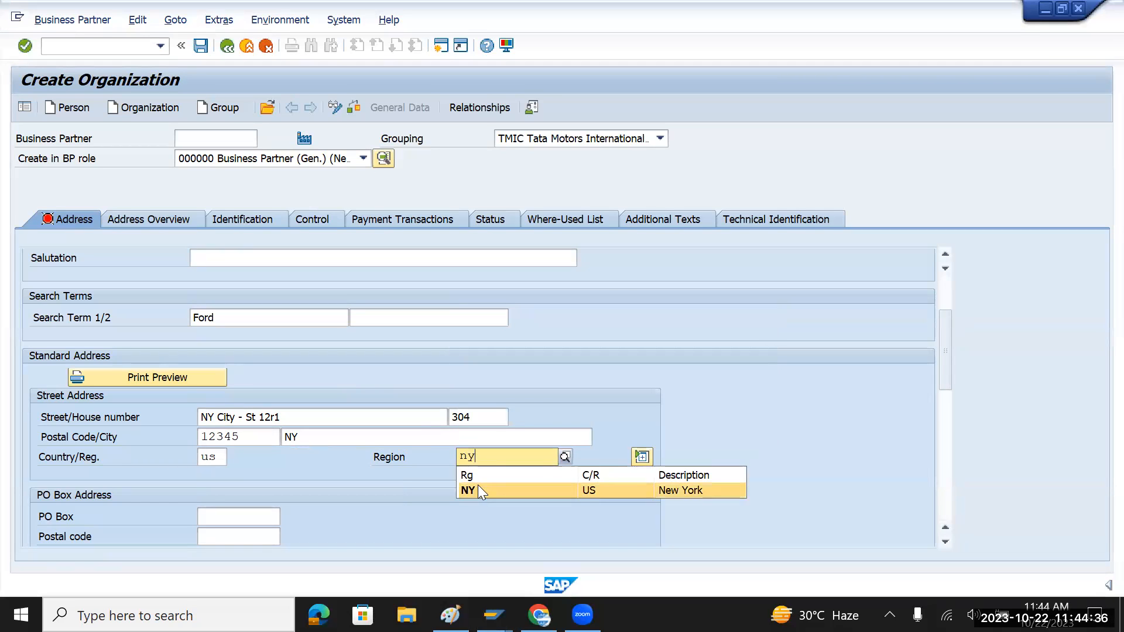
left_click(477, 487)
- Set the communication language of the organization's address to EN English
scroll(319, 486, "down", 2)
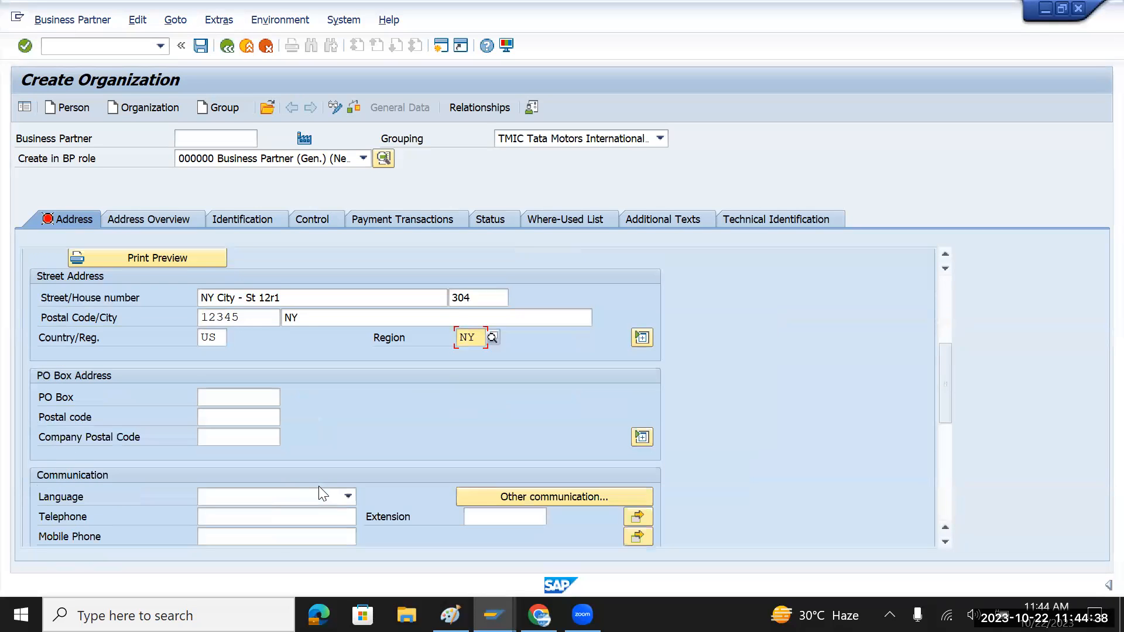
scroll(282, 475, "down", 2)
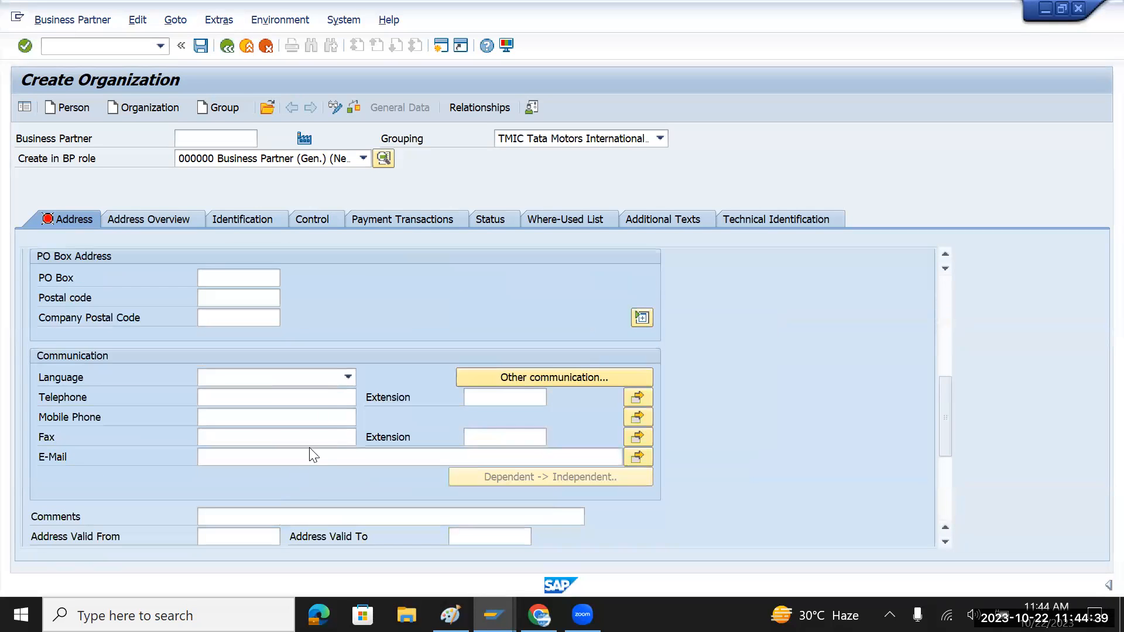
left_click(337, 382)
key("e")
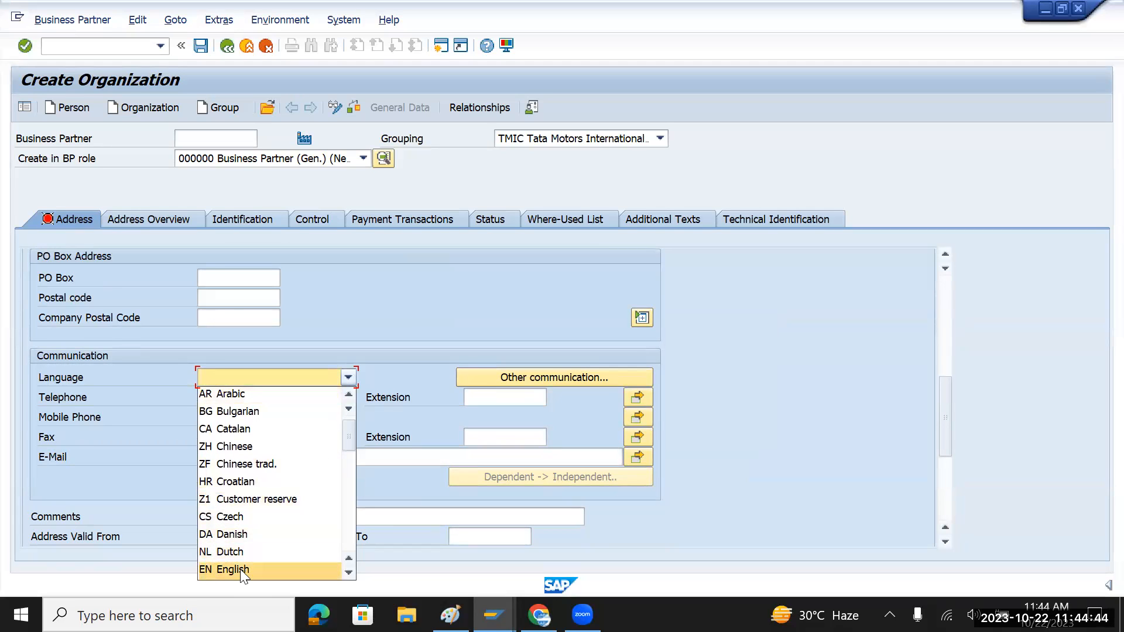
left_click(281, 569)
scroll(301, 497, "down", 1)
scroll(304, 489, "down", 2)
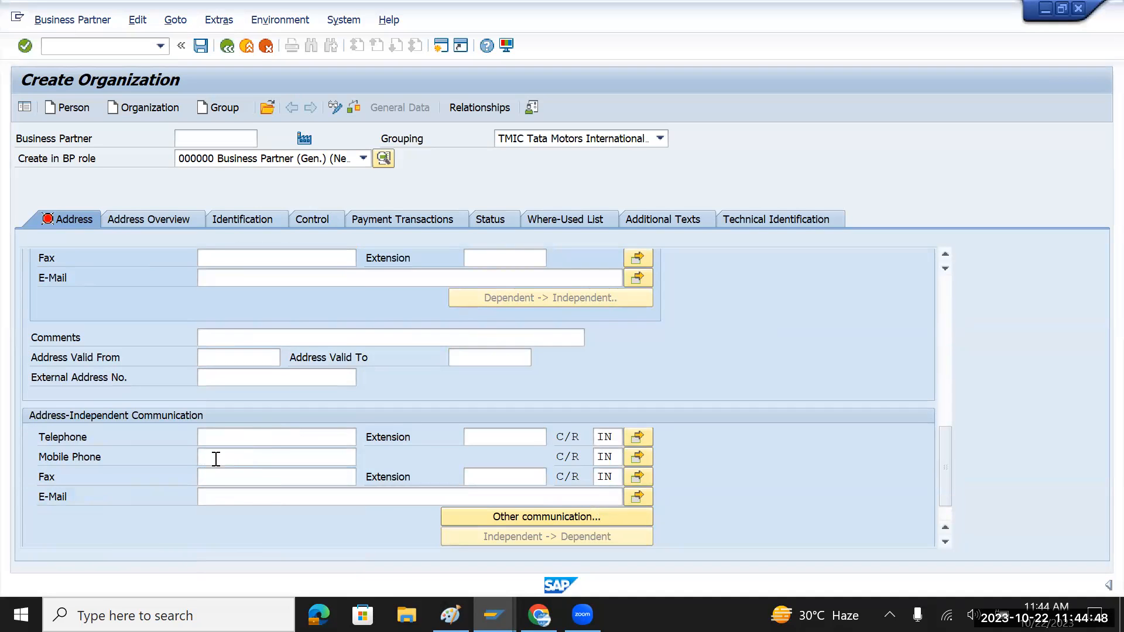
- Save the new Ford Motors organization as a business partner
scroll(255, 472, "up", 8)
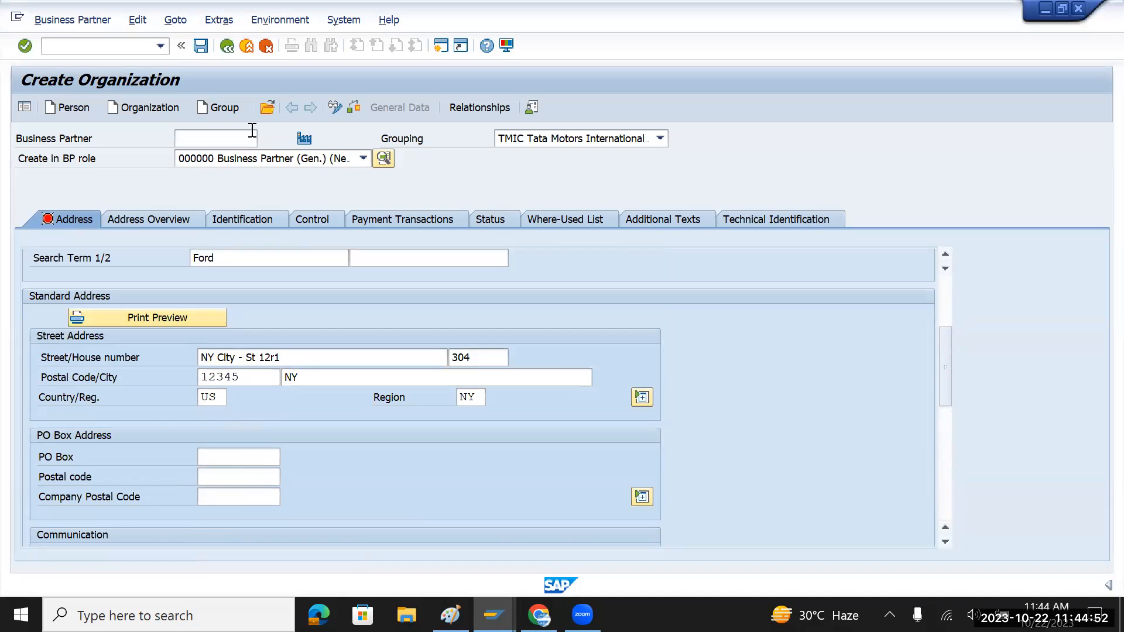
left_click(201, 48)
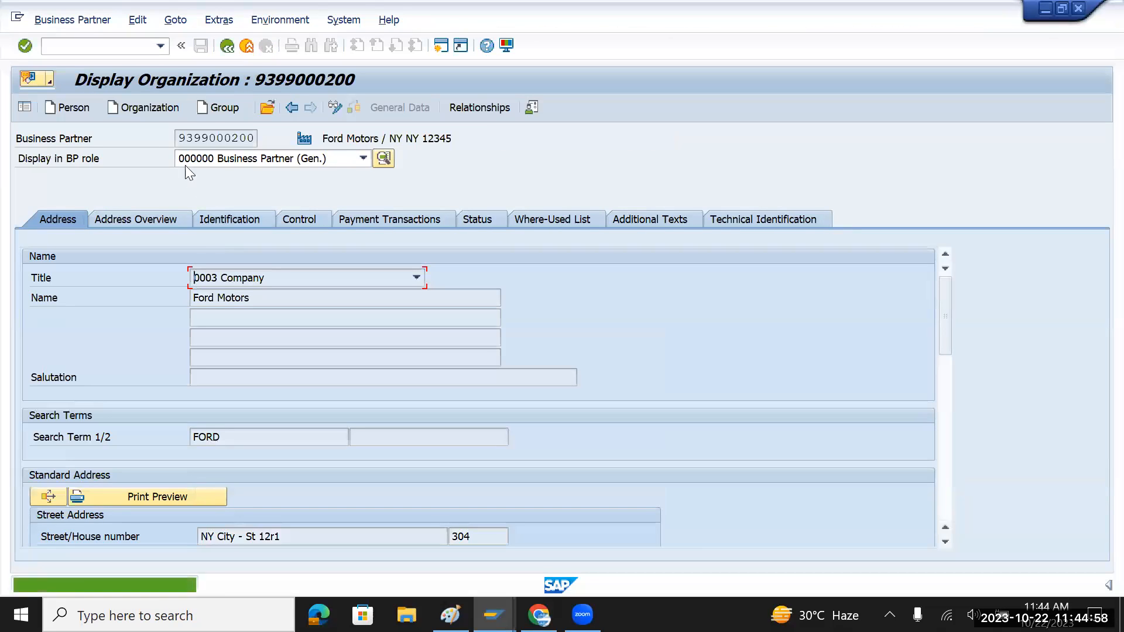
- Compare the business partner number assigned to Ford Motors with the TMIC number range in the Paint notes
left_click_drag(177, 139, 261, 141)
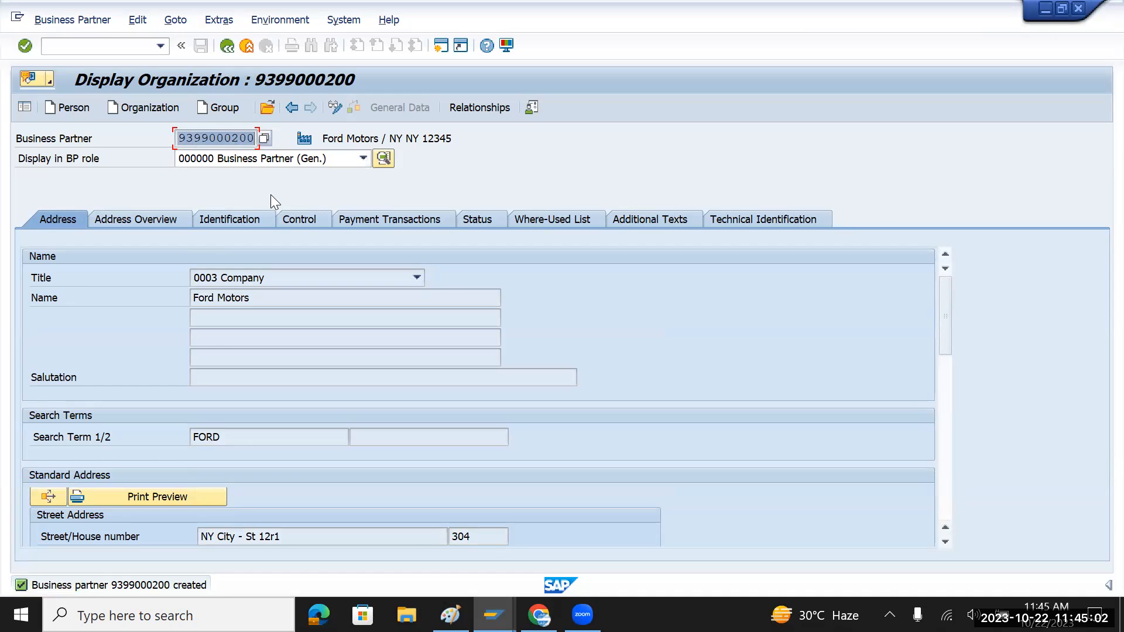
key("alt+Tab")
key("Tab")
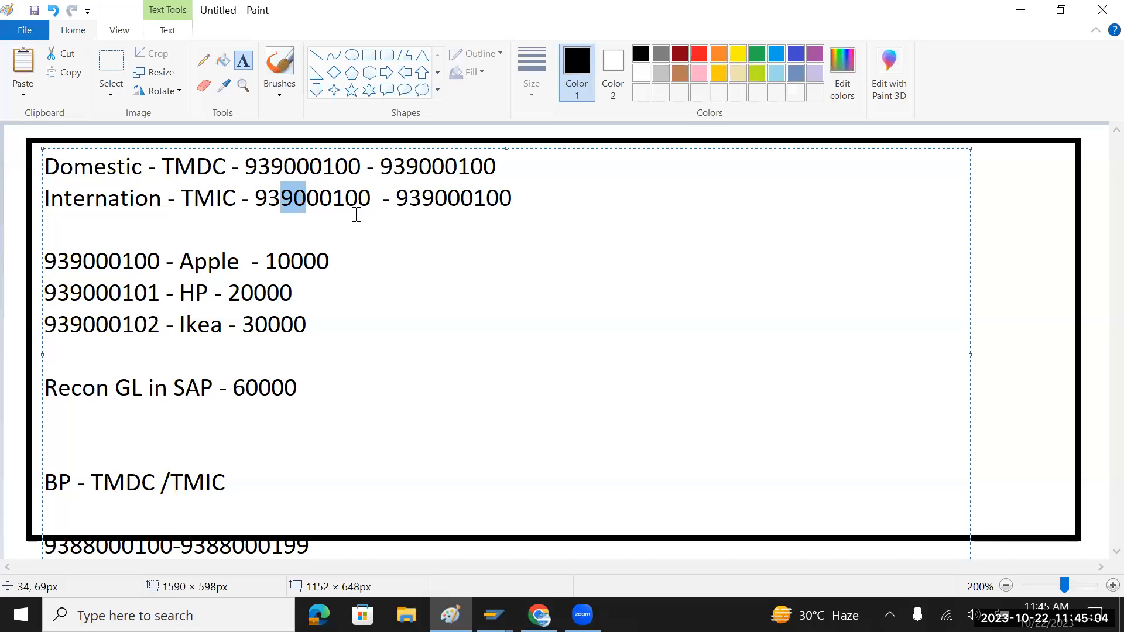
left_click(355, 214)
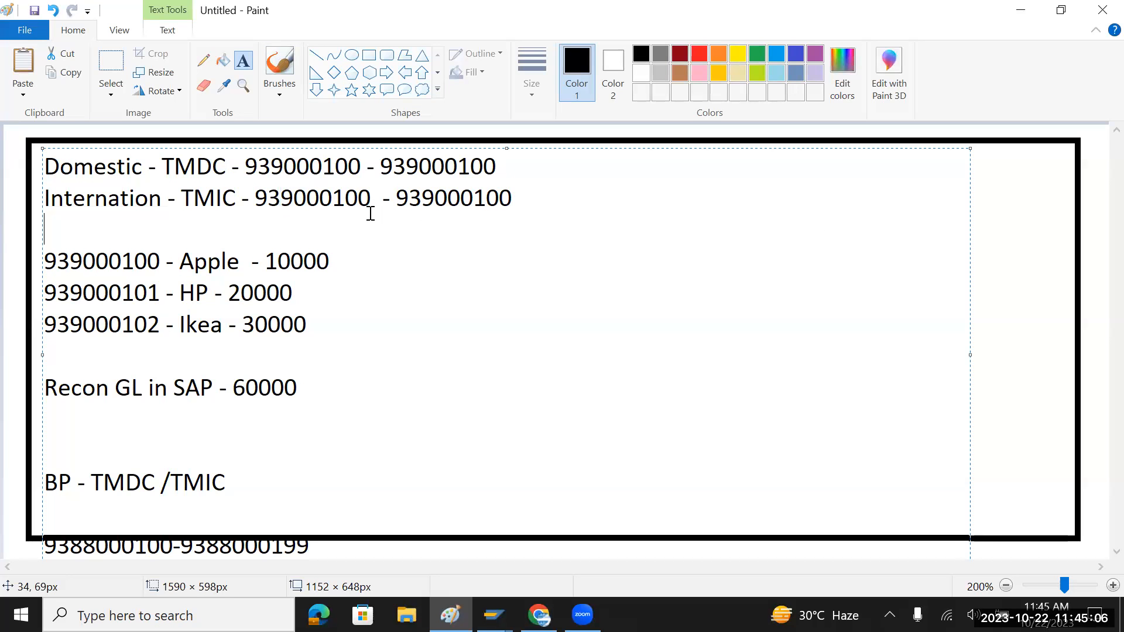
key("alt+Tab")
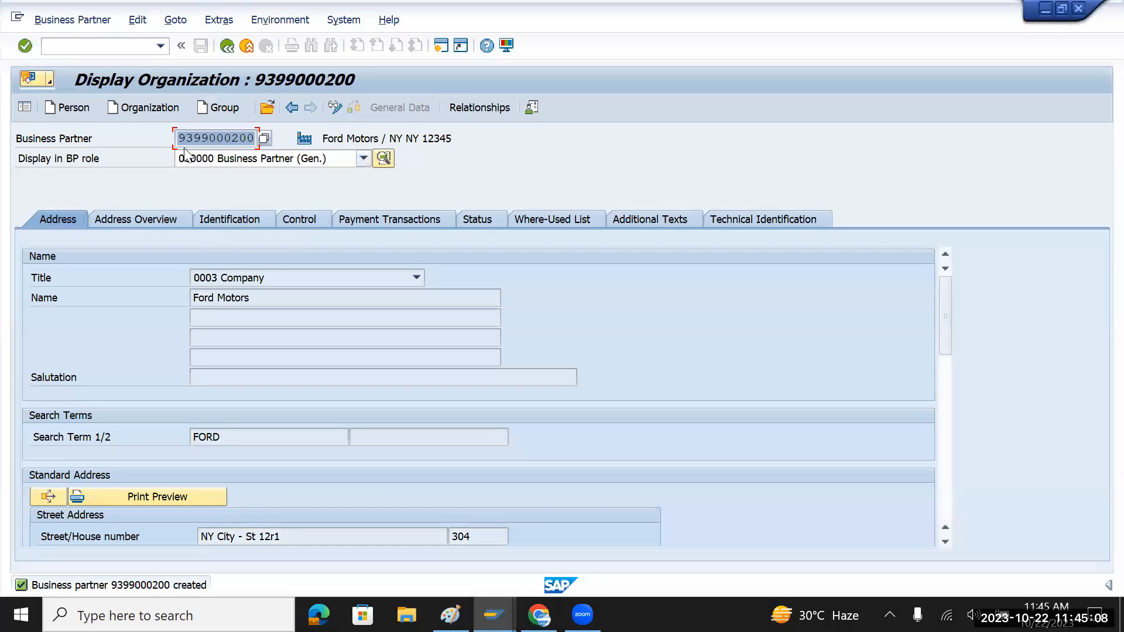
left_click_drag(223, 138, 251, 141)
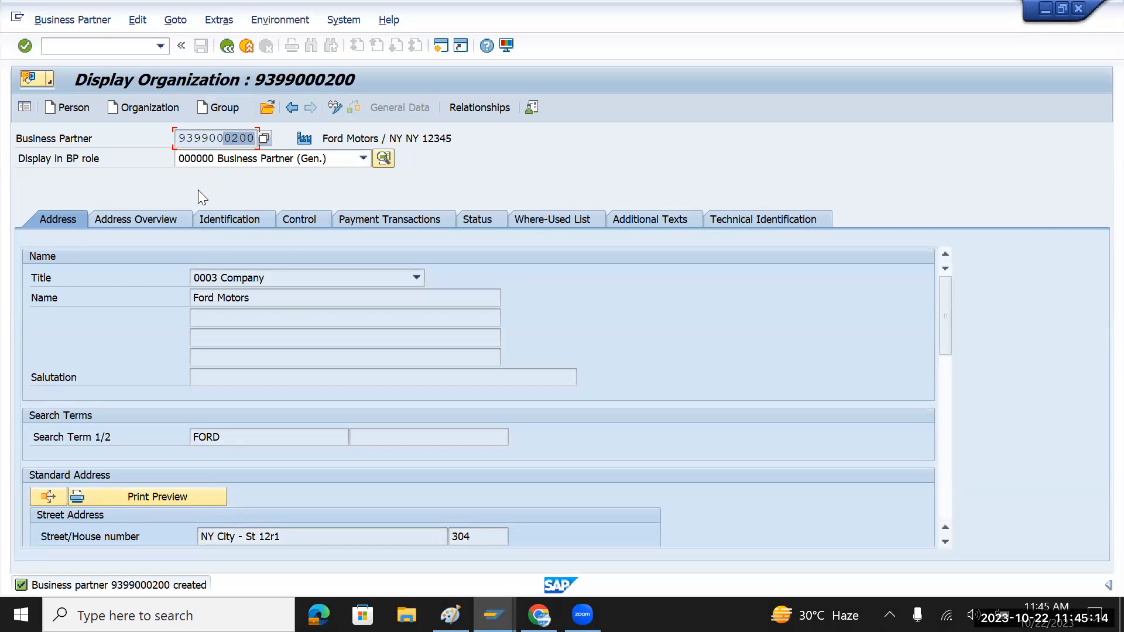
key("alt+Tab")
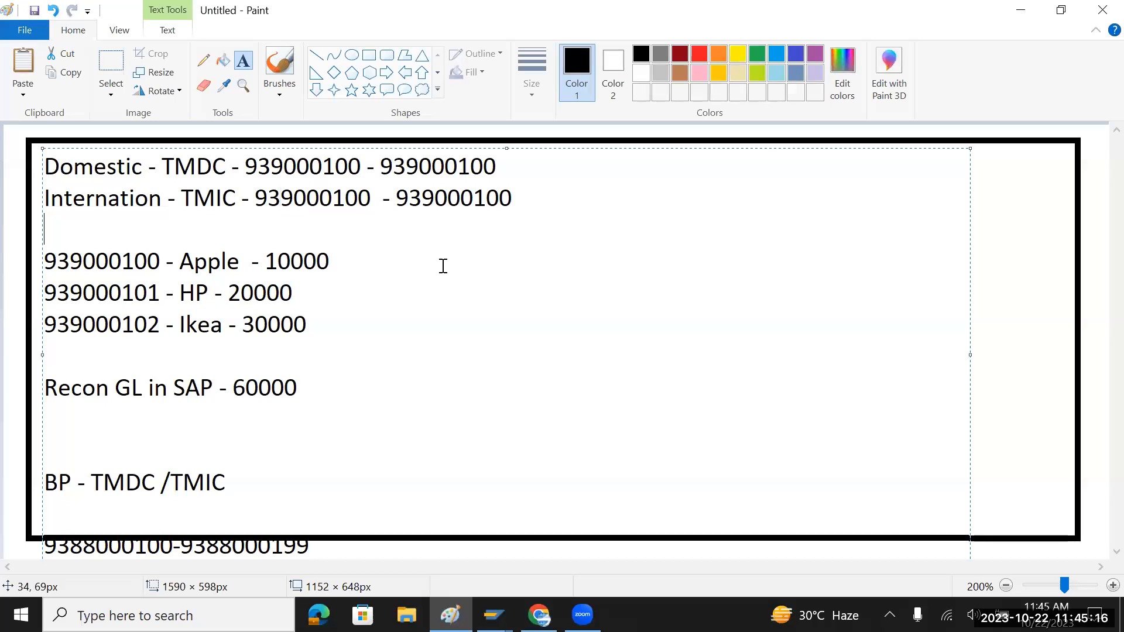
key("alt+Tab")
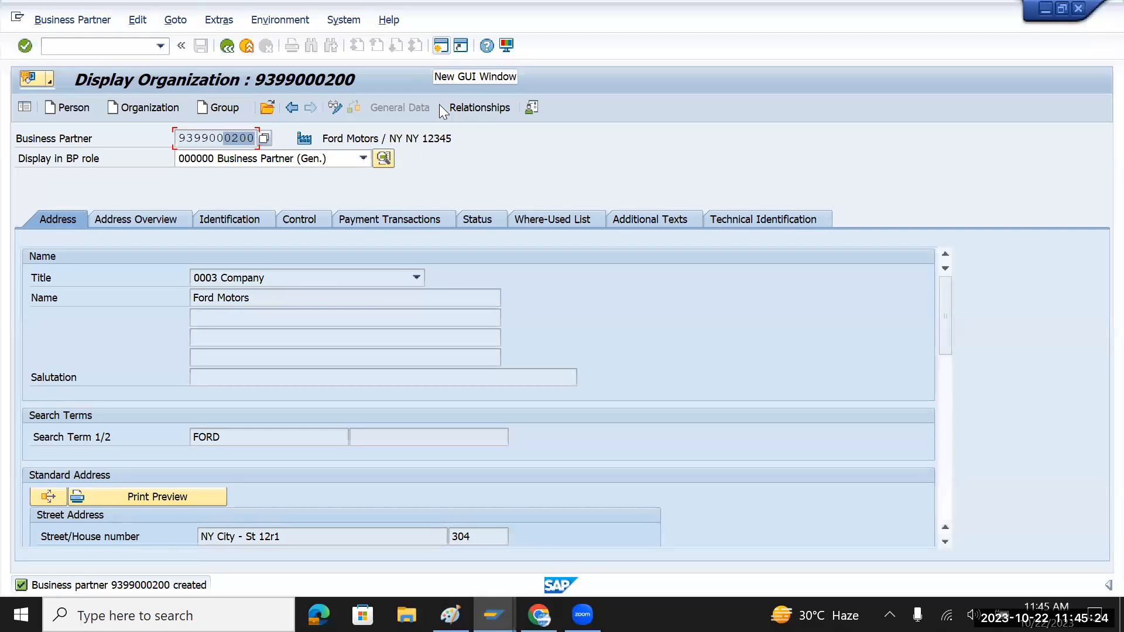
- Start transaction spro in a new SAP window and open the SAP Reference IMG
left_click(441, 46)
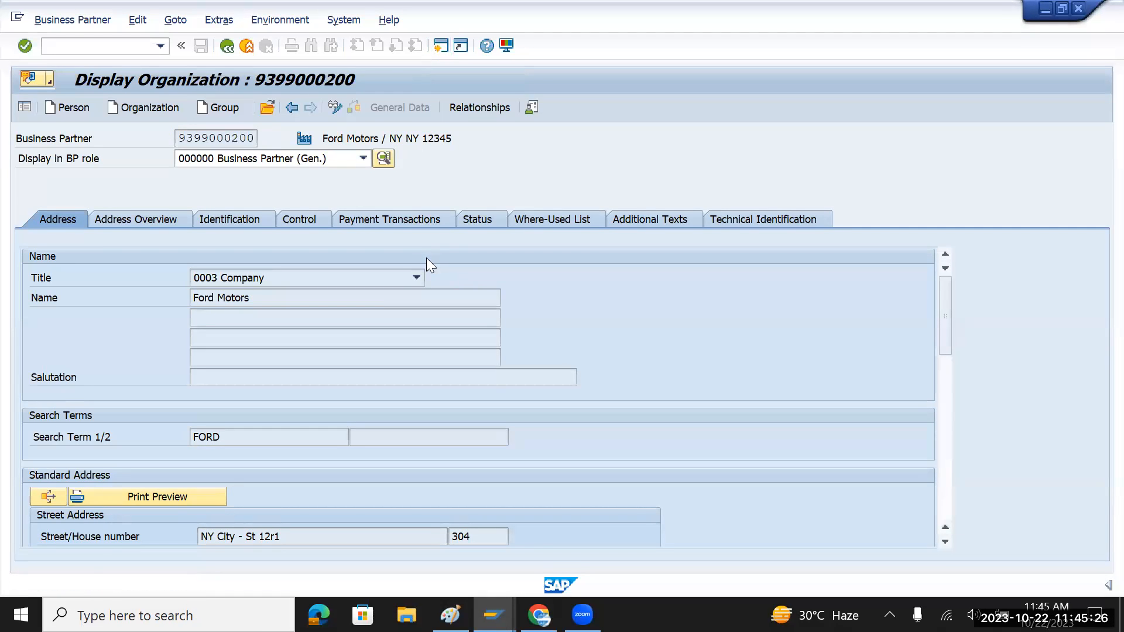
type("spro")
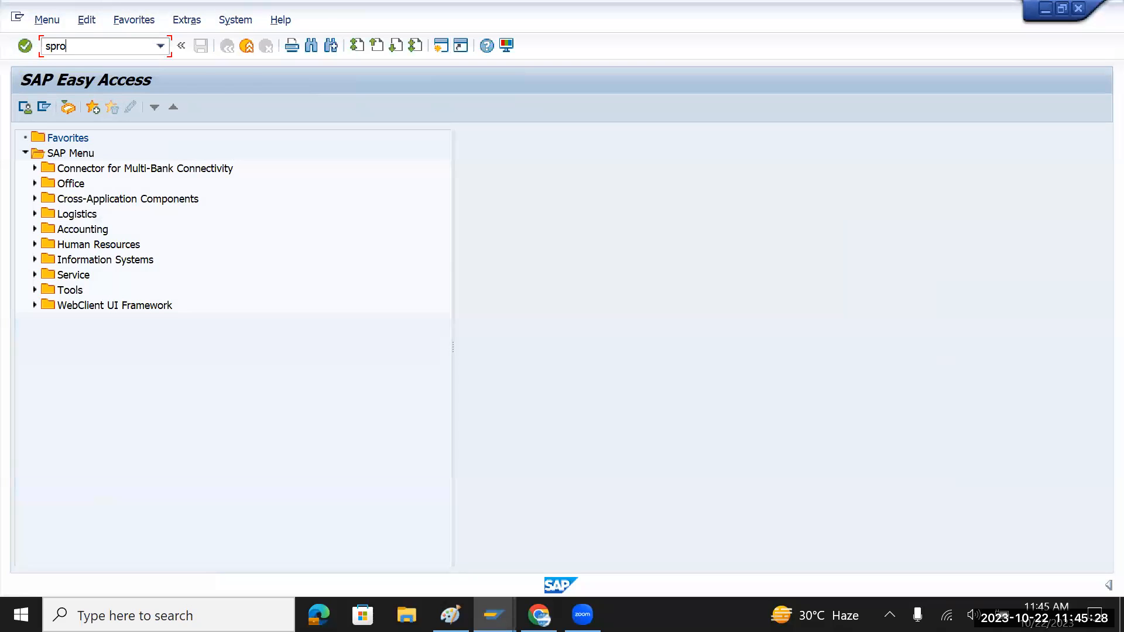
key("Return")
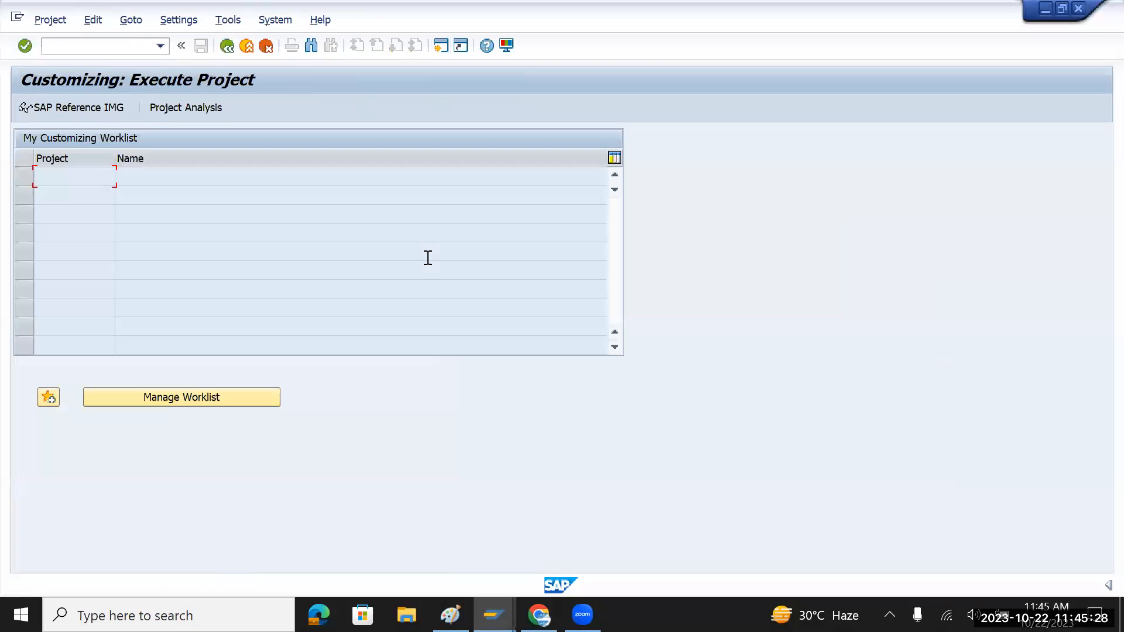
left_click(94, 107)
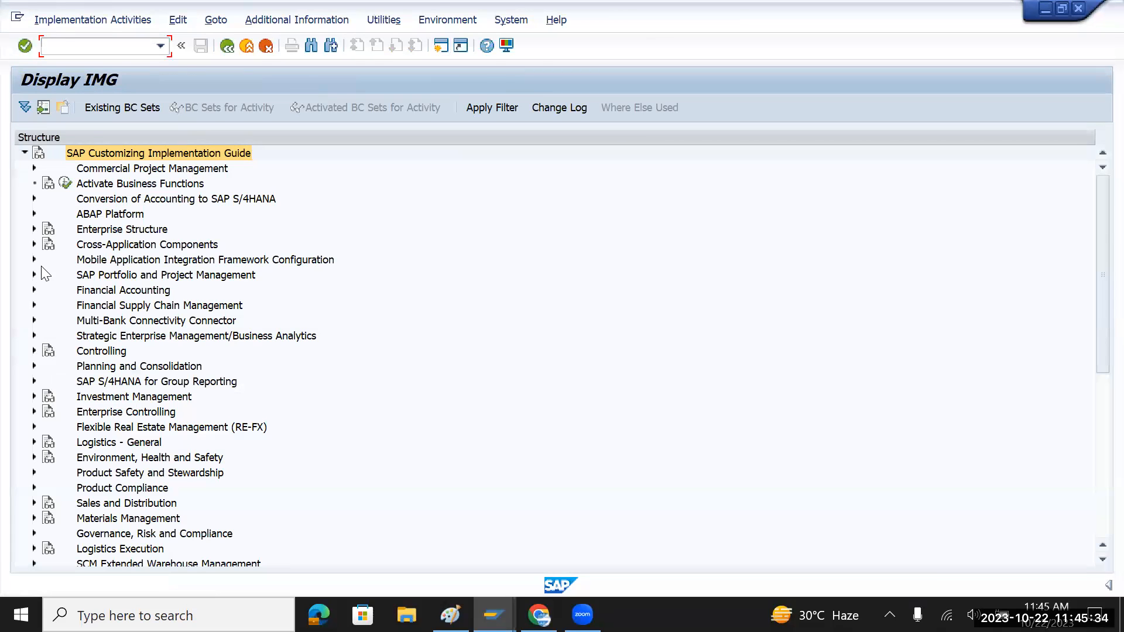
- Open Define Number Ranges under Cross-Application Components, SAP Business Partner, Business Partner, Basic Settings, Number Ranges and Groupings
left_click(34, 244)
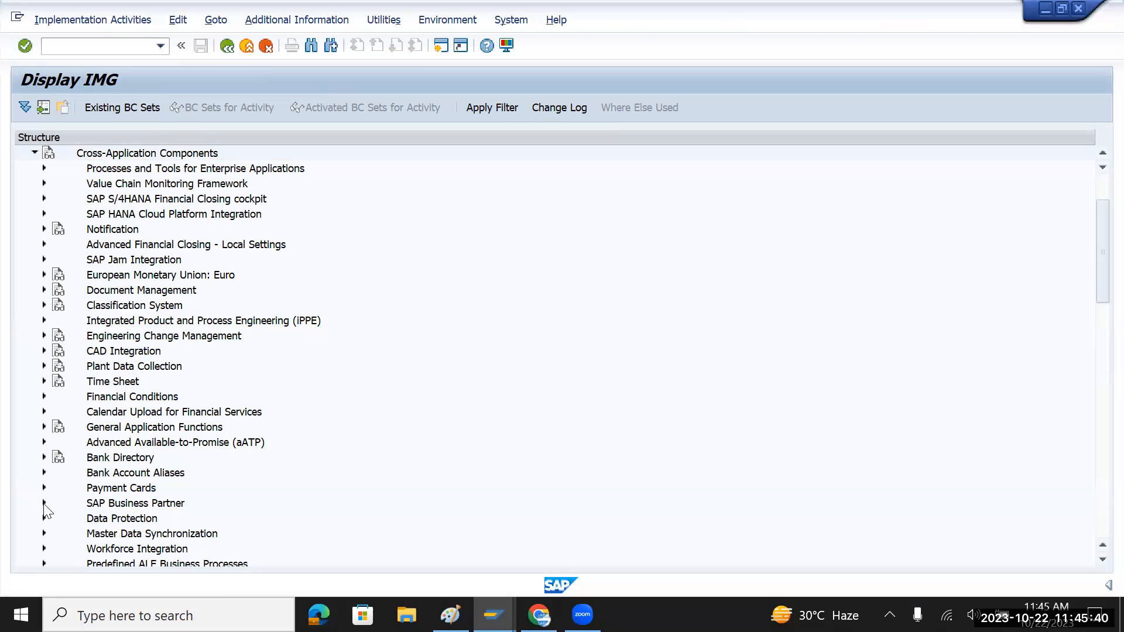
left_click(43, 503)
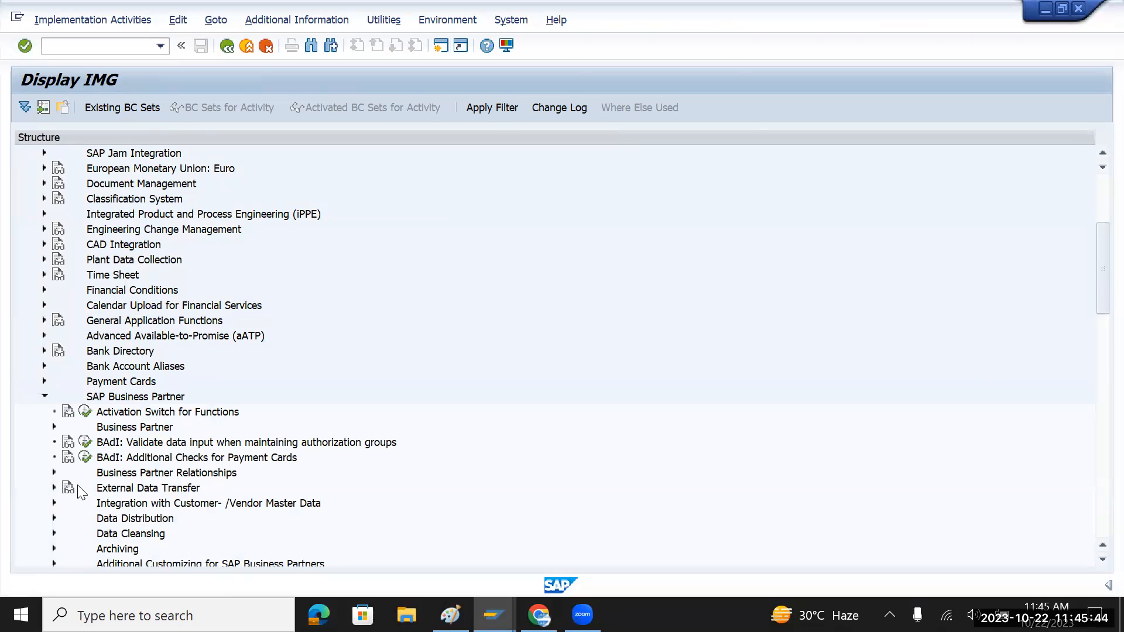
scroll(132, 475, "down", 1)
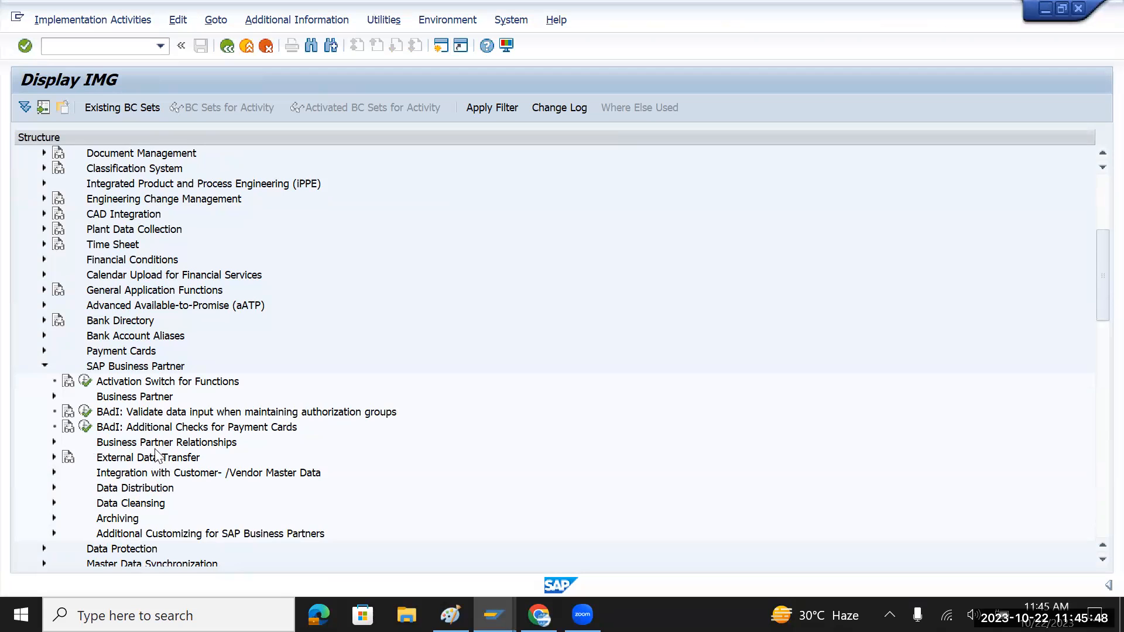
left_click(55, 397)
left_click(65, 412)
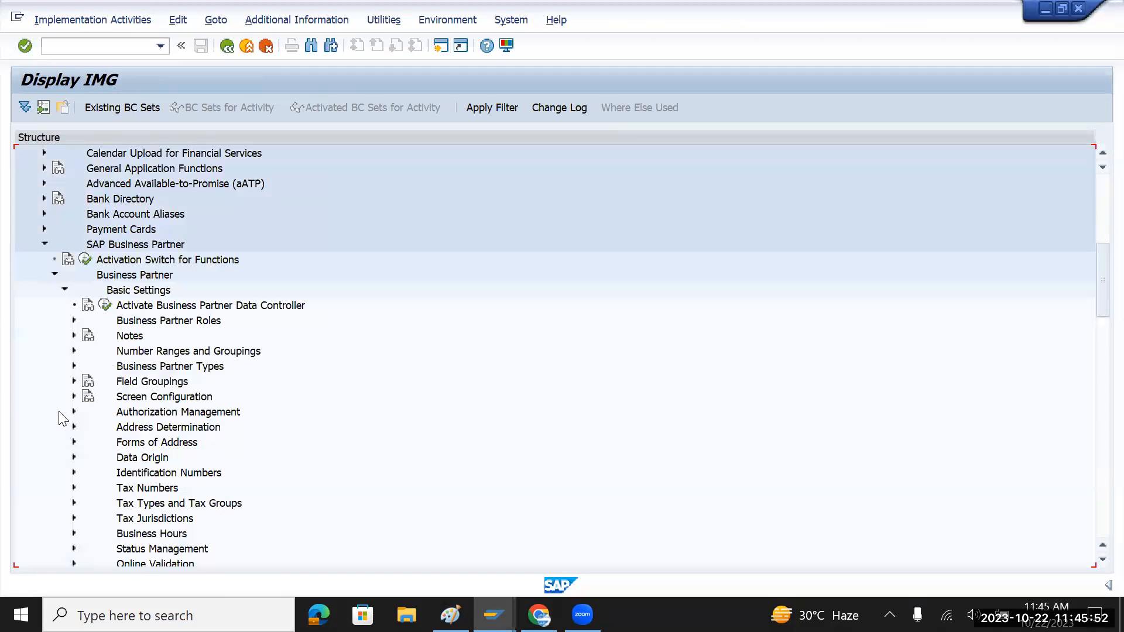
left_click(167, 359)
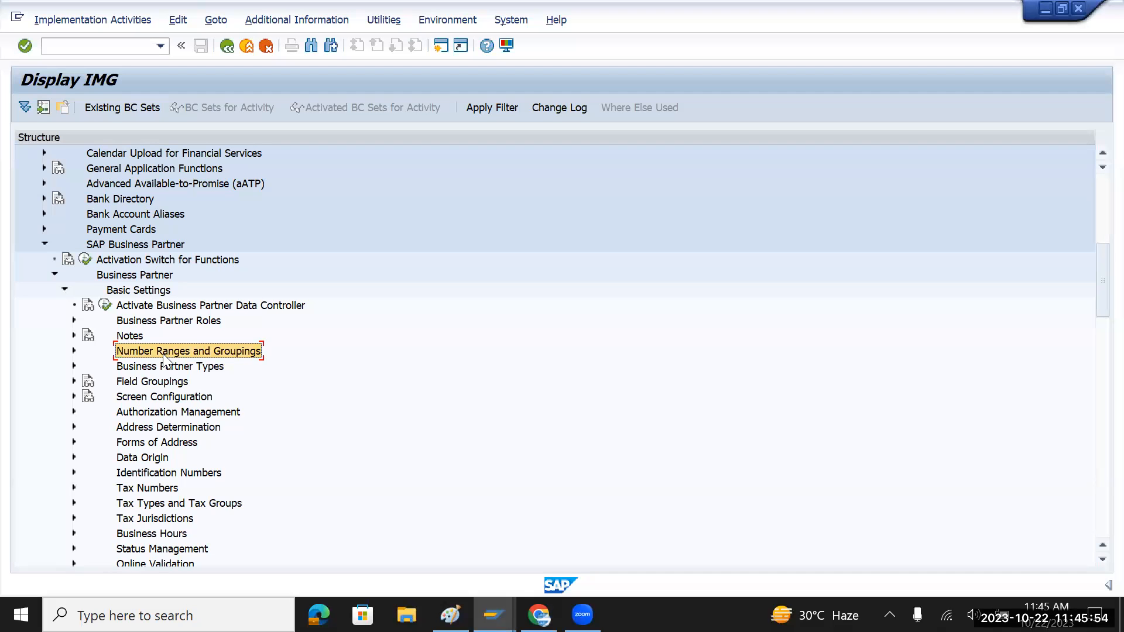
left_click(73, 351)
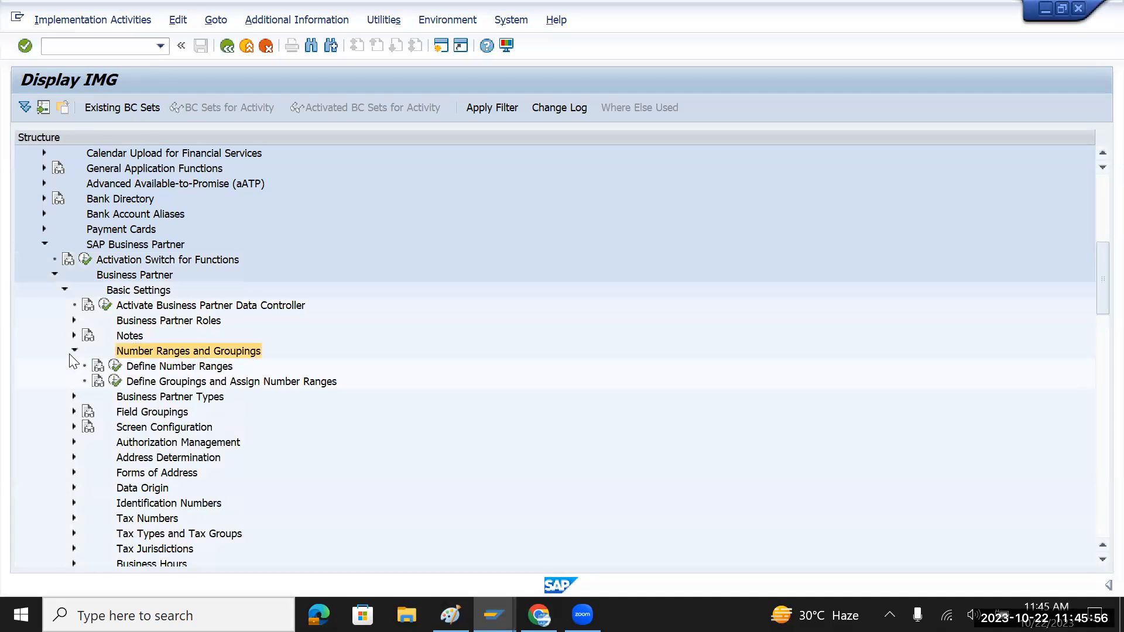
left_click(115, 366)
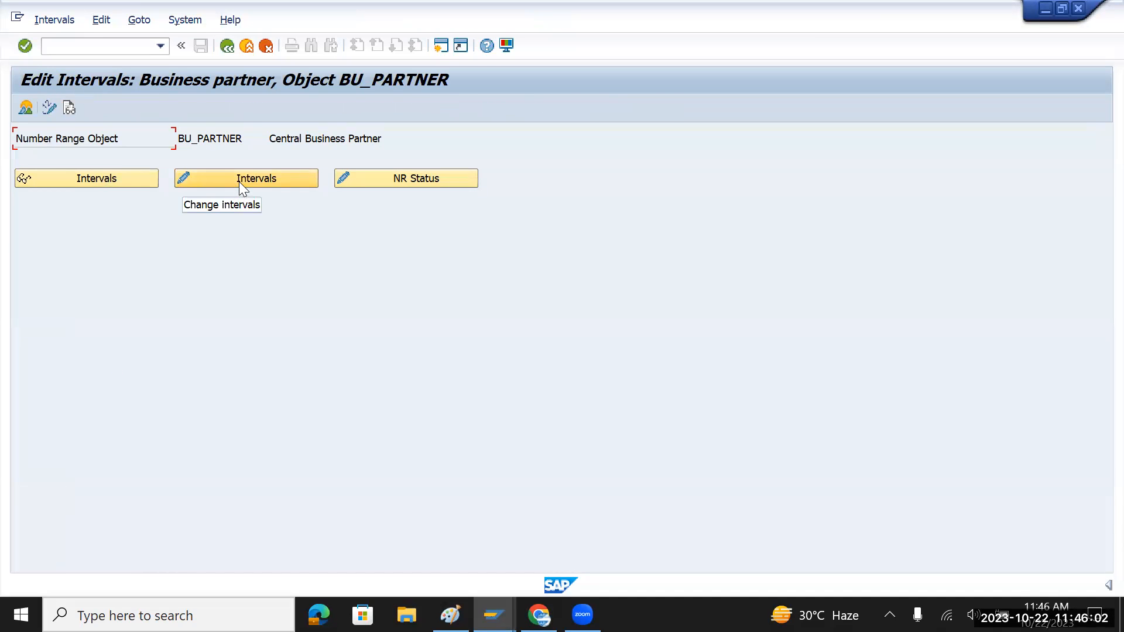
- Open the BU_PARTNER intervals for editing and examine the starting number and NR status of range T2
left_click(238, 182)
scroll(239, 279, "down", 8)
scroll(239, 280, "down", 7)
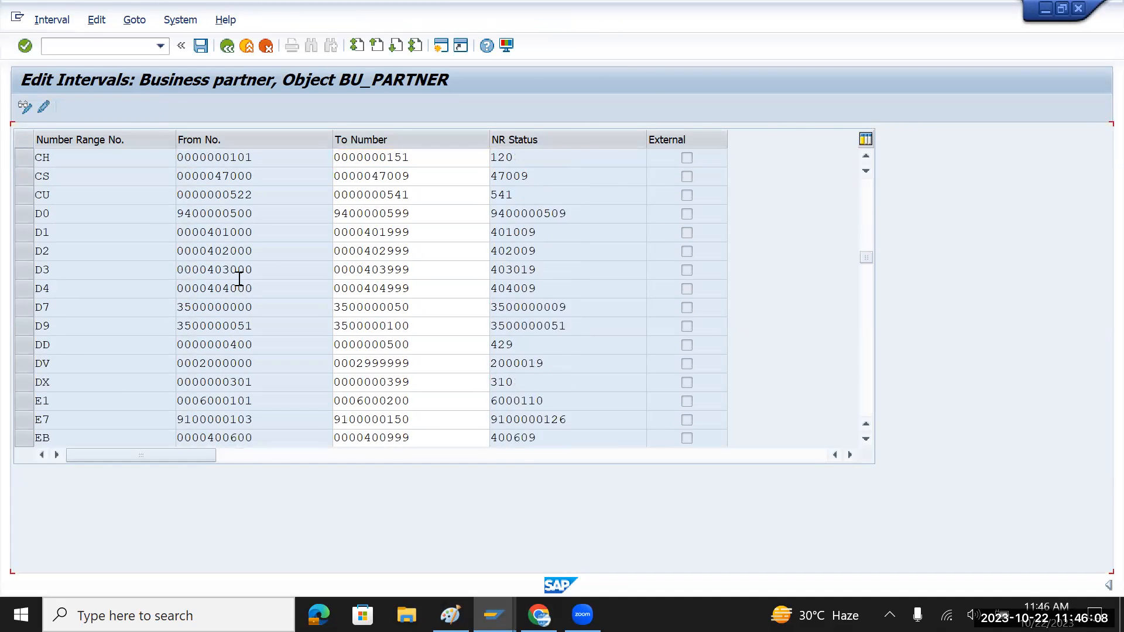
scroll(239, 278, "down", 8)
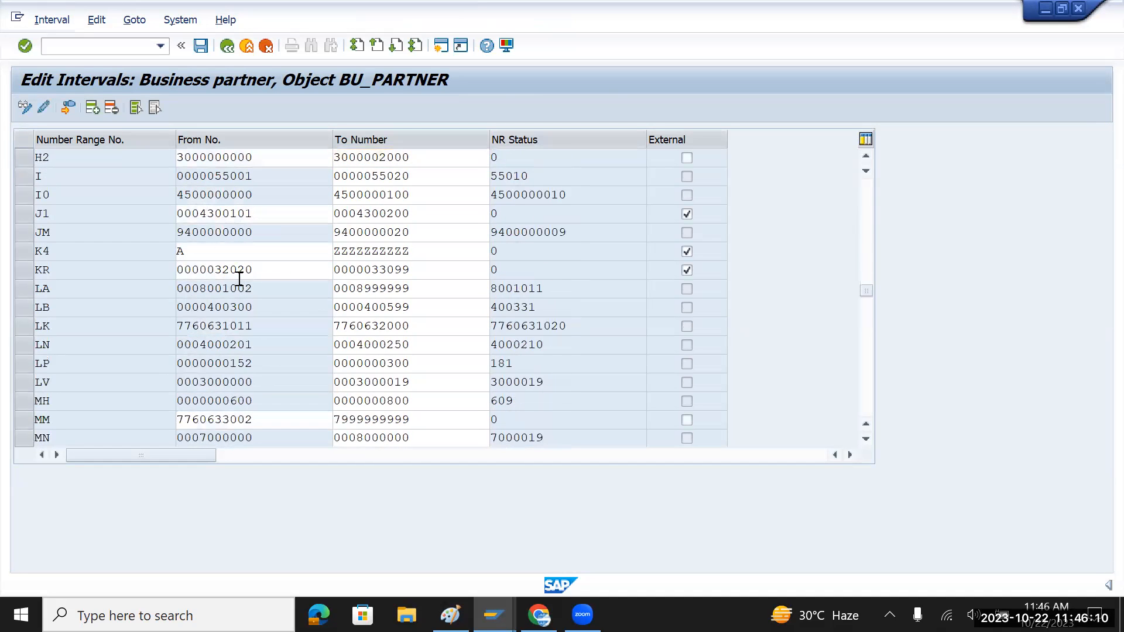
scroll(239, 278, "down", 8)
scroll(238, 279, "down", 4)
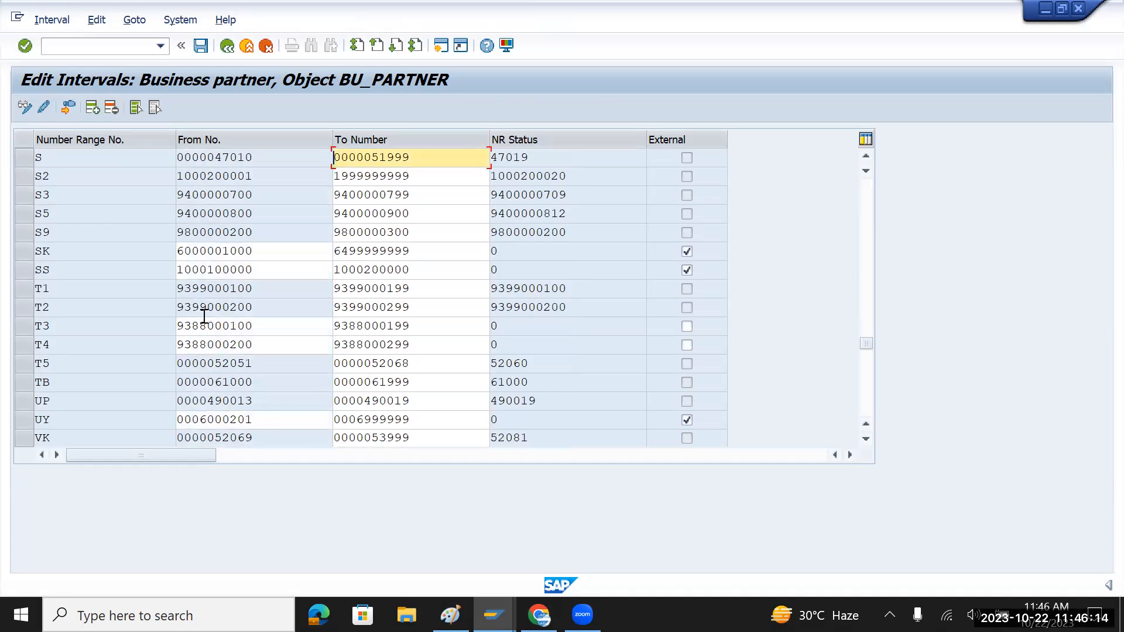
left_click_drag(253, 306, 177, 308)
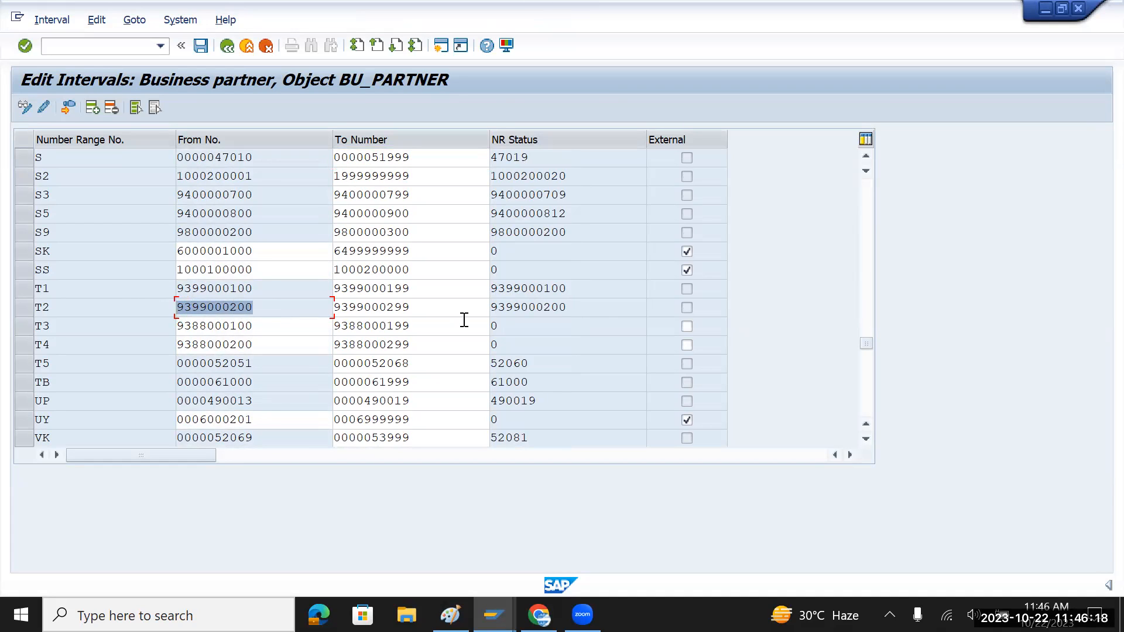
left_click(578, 307)
left_click_drag(578, 307, 490, 307)
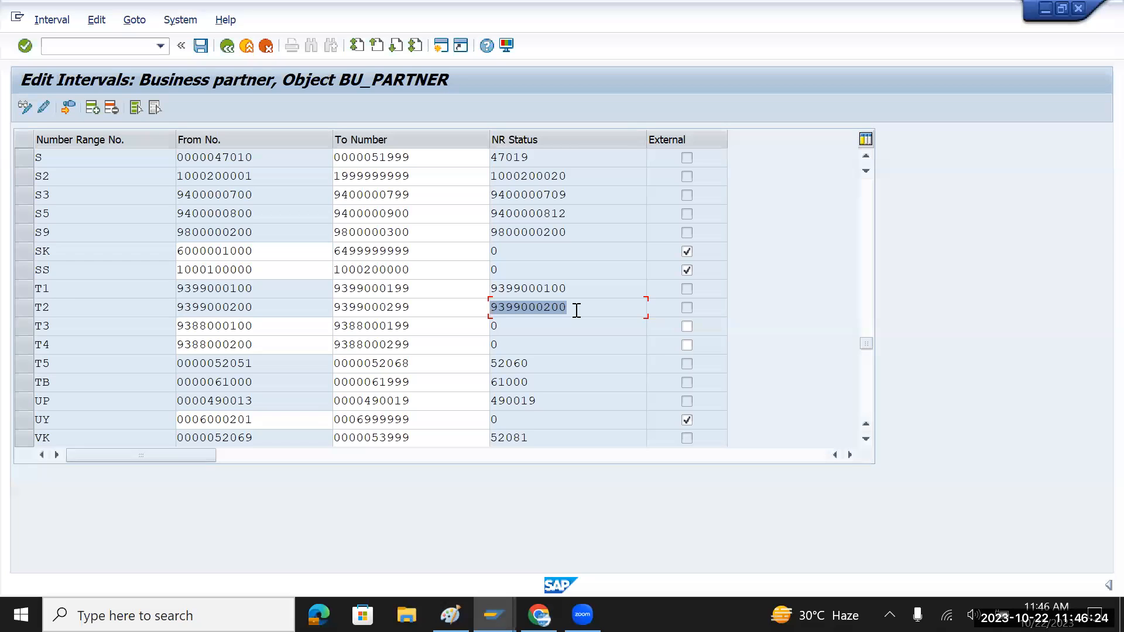
left_click_drag(576, 310, 480, 315)
left_click_drag(546, 310, 566, 309)
left_click_drag(251, 307, 171, 307)
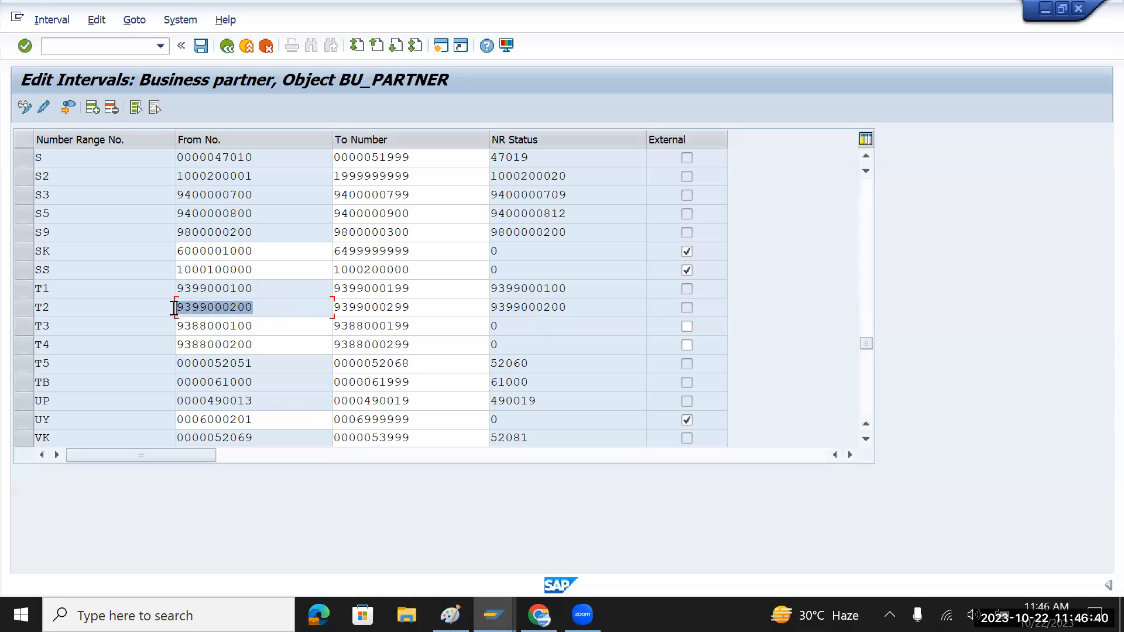
- Compare the business partner number of Ford Motors with the NR status of range T2
key("alt+Tab")
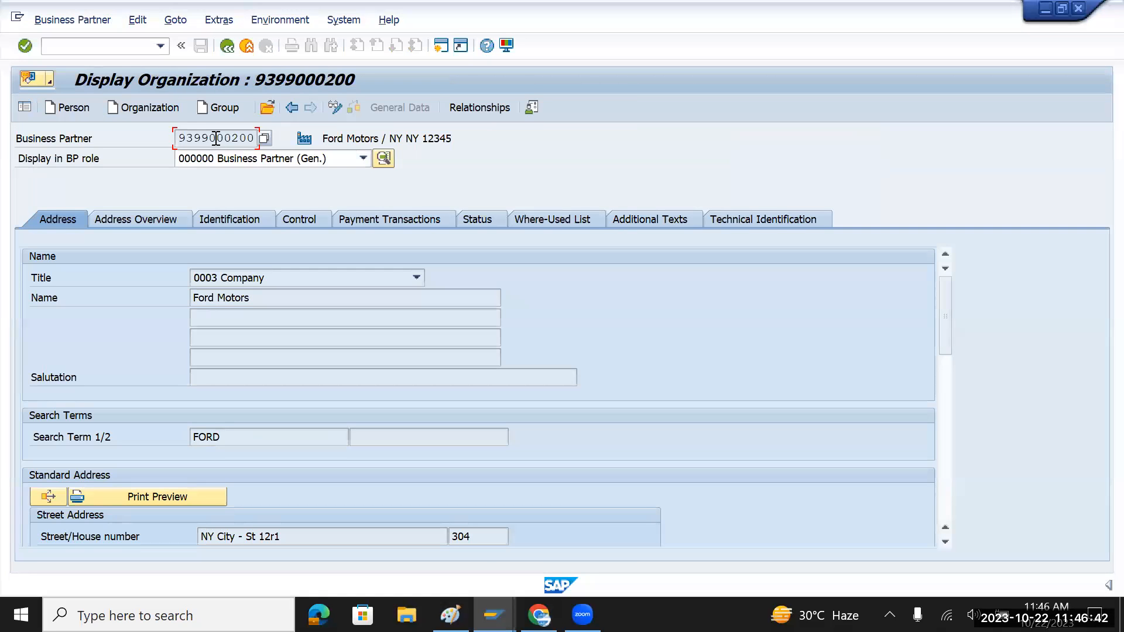
left_click_drag(178, 138, 253, 141)
key("alt+Tab")
left_click_drag(567, 307, 494, 309)
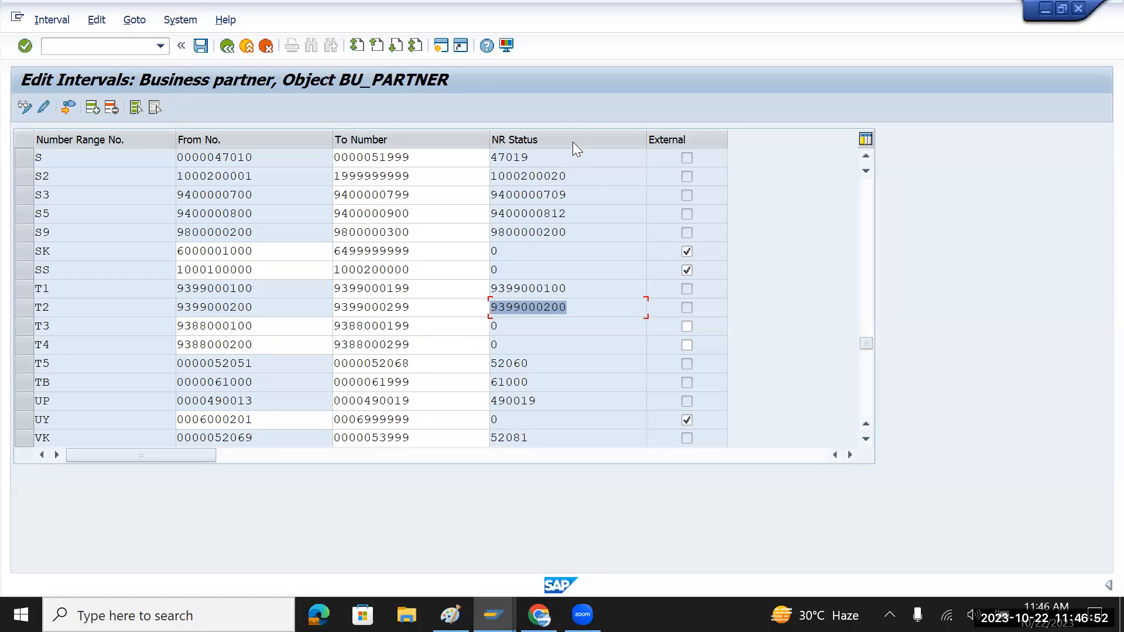
key("alt+Tab")
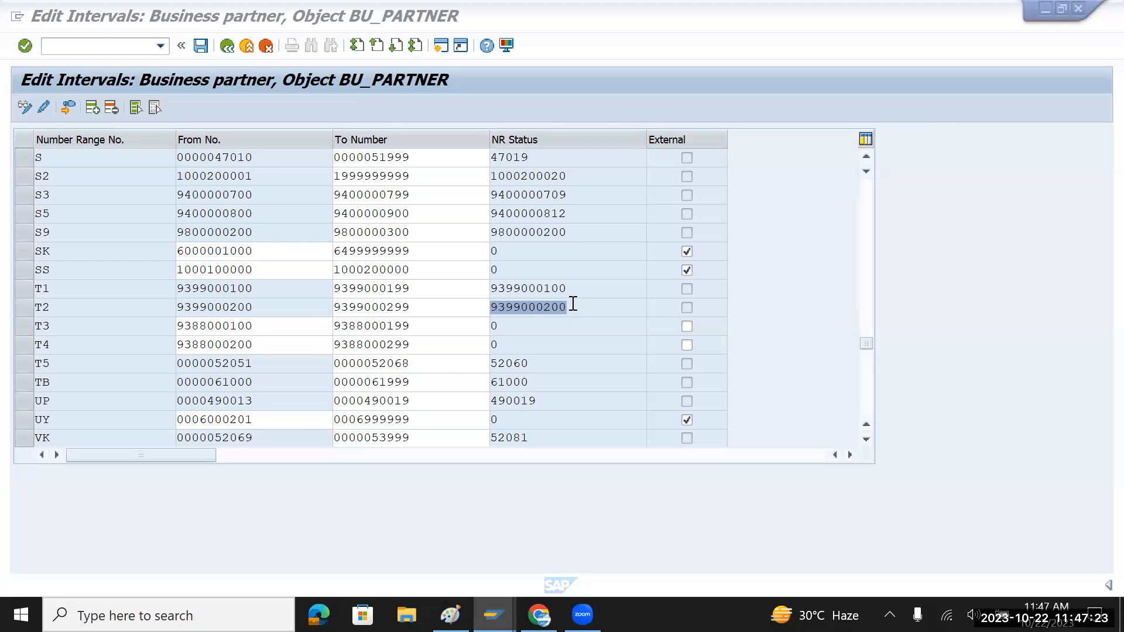
key("alt+Tab")
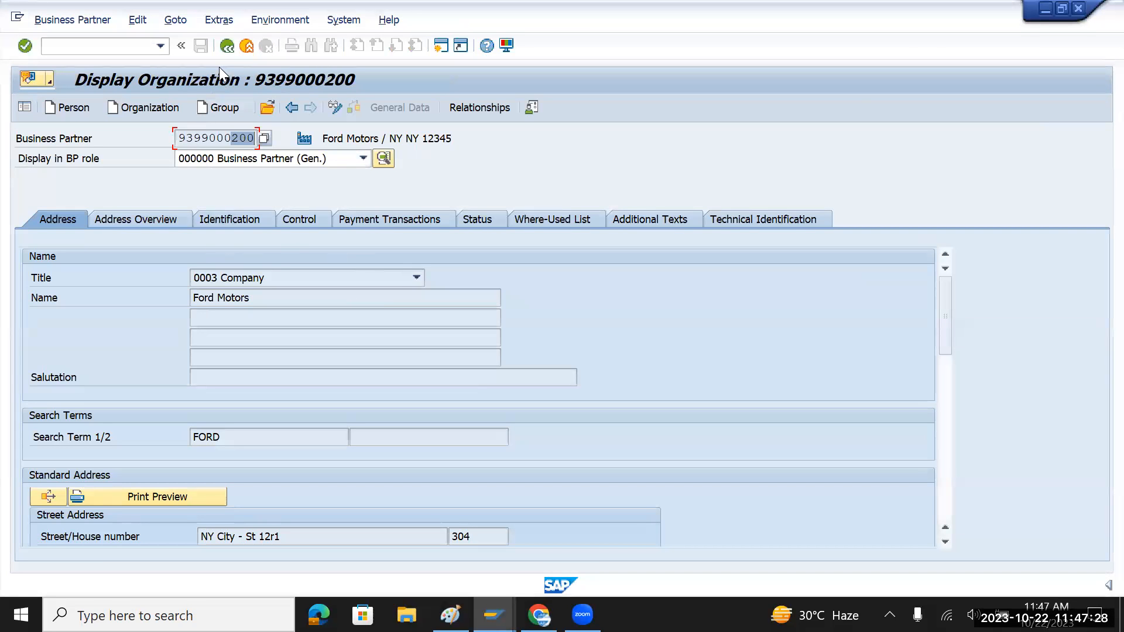
- Switch the Ford Motors business partner from display to change mode
left_click(363, 158)
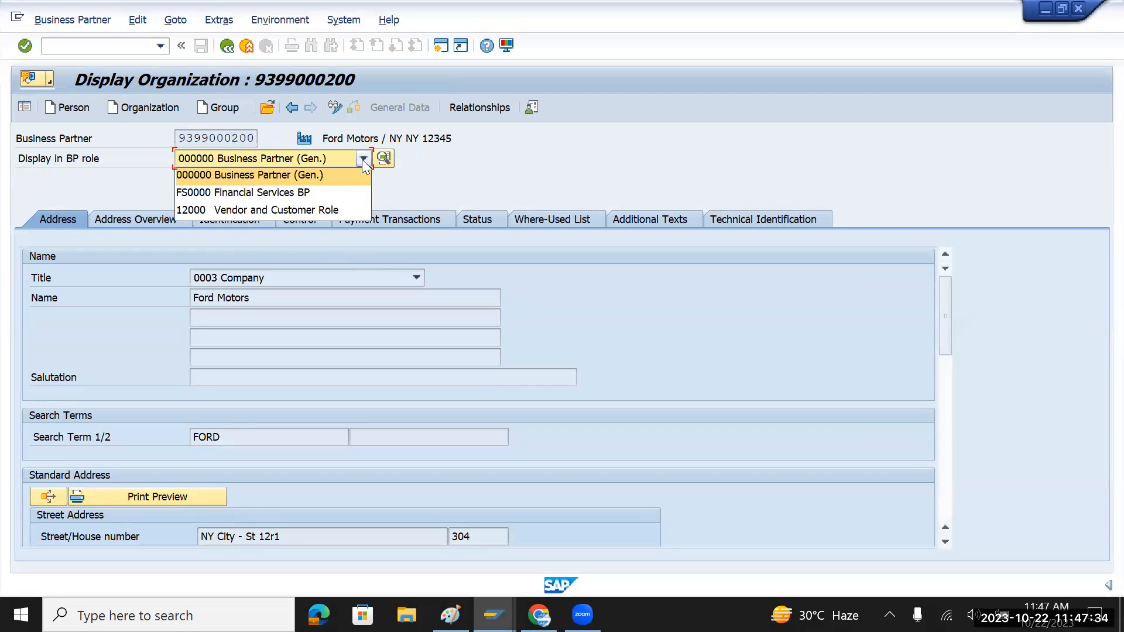
left_click(341, 105)
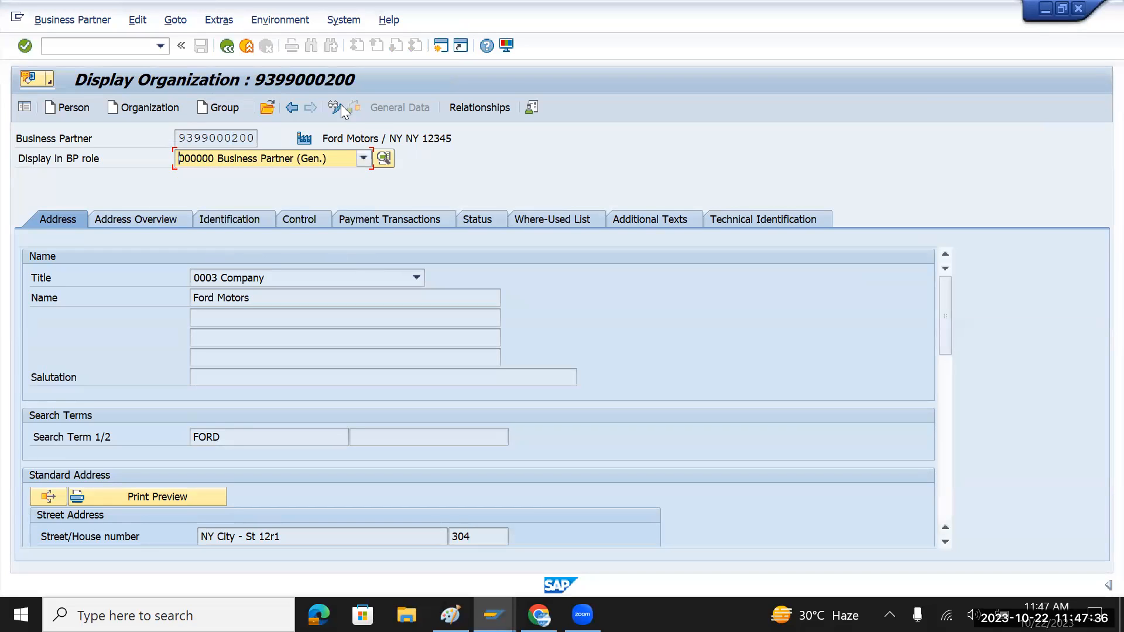
left_click(341, 106)
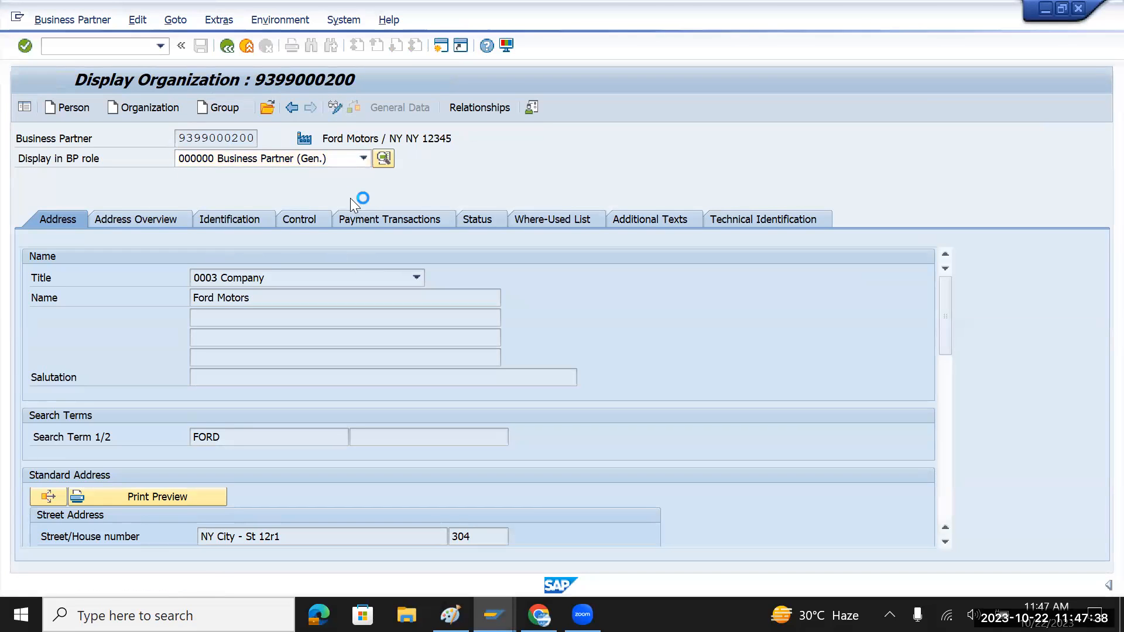
- Look through the list of available BP roles for the customer financial accounting role
left_click(364, 158)
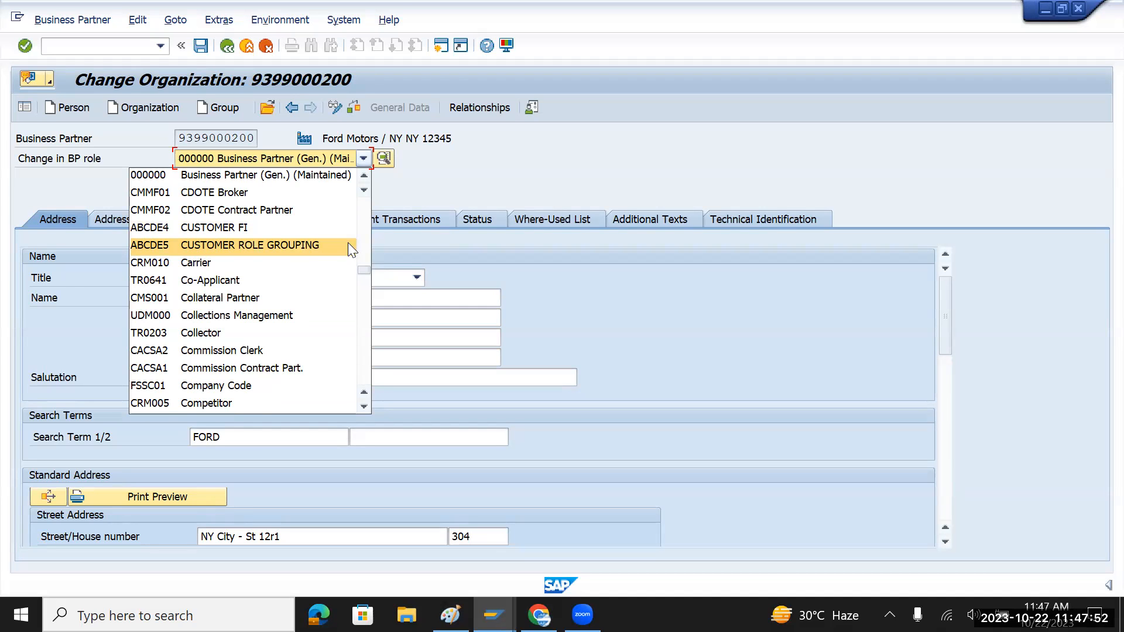
scroll(348, 243, "down", 7)
scroll(352, 250, "down", 2)
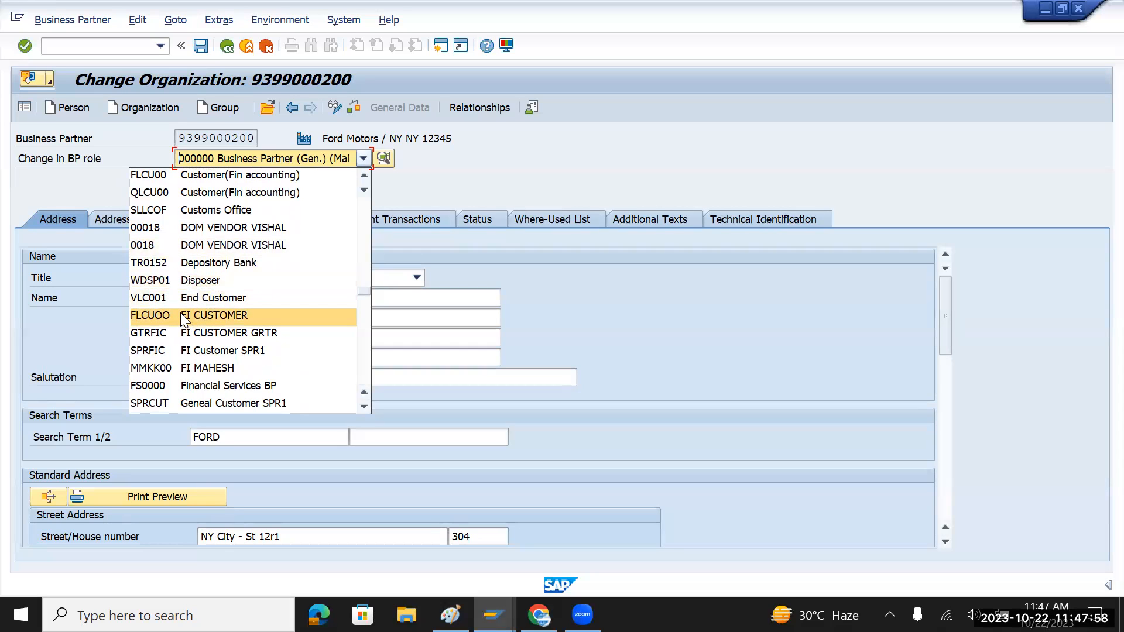
scroll(181, 314, "down", 2)
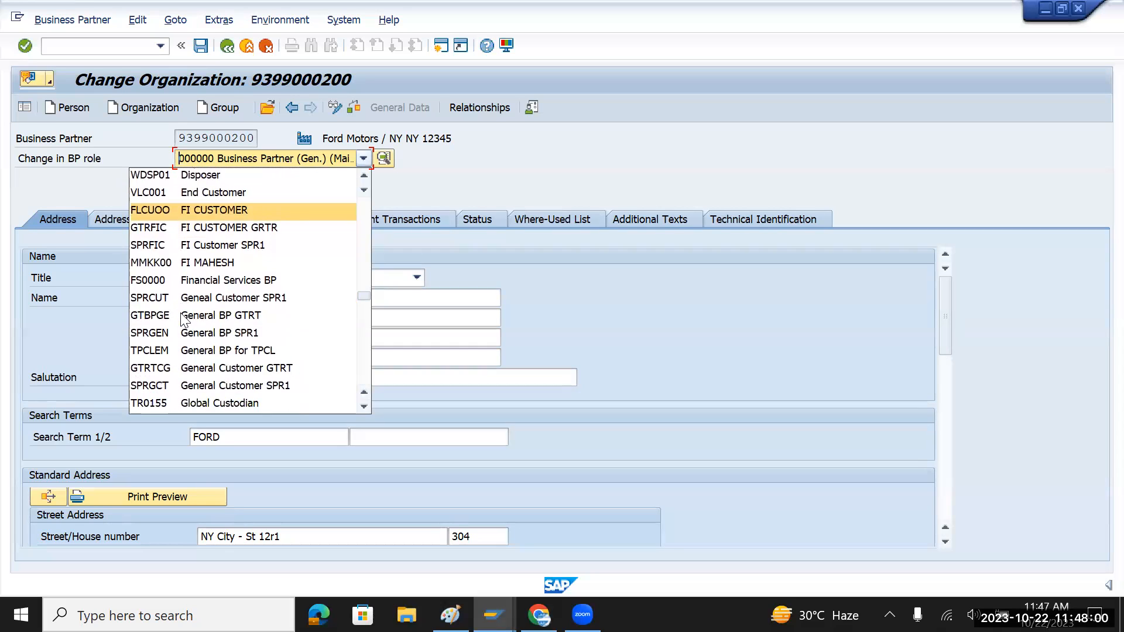
scroll(182, 320, "down", 4)
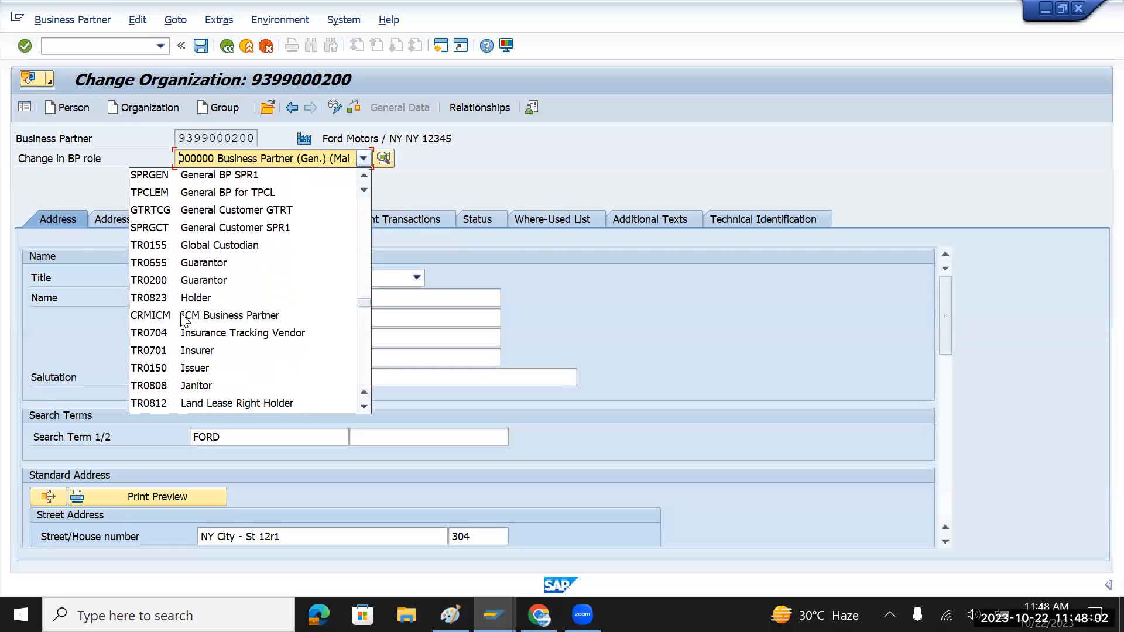
scroll(183, 319, "down", 5)
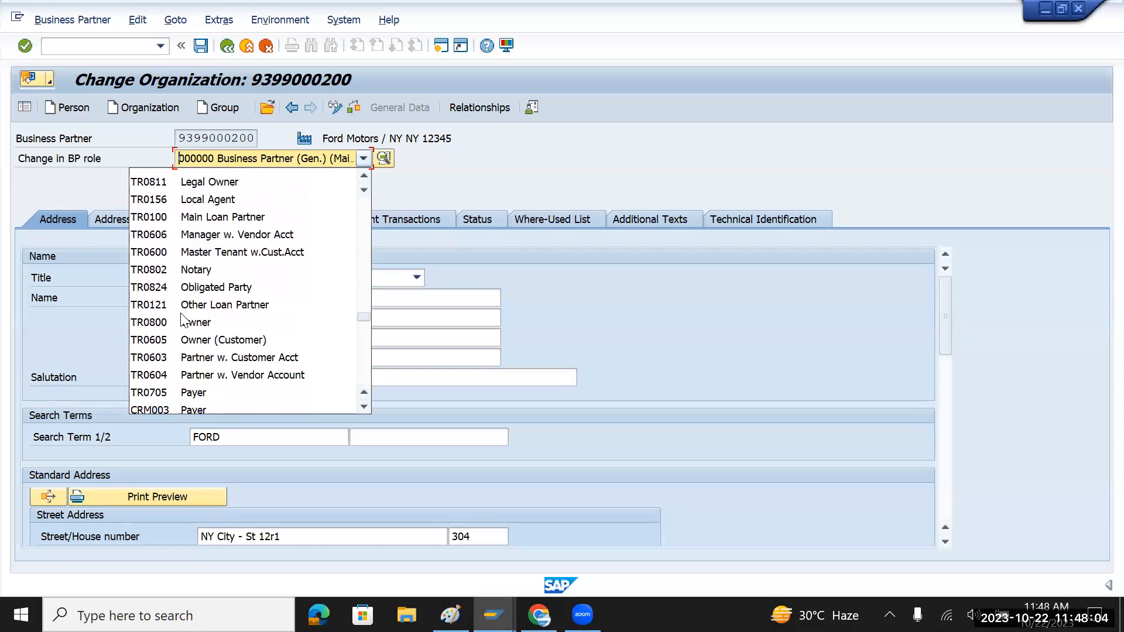
scroll(184, 319, "down", 4)
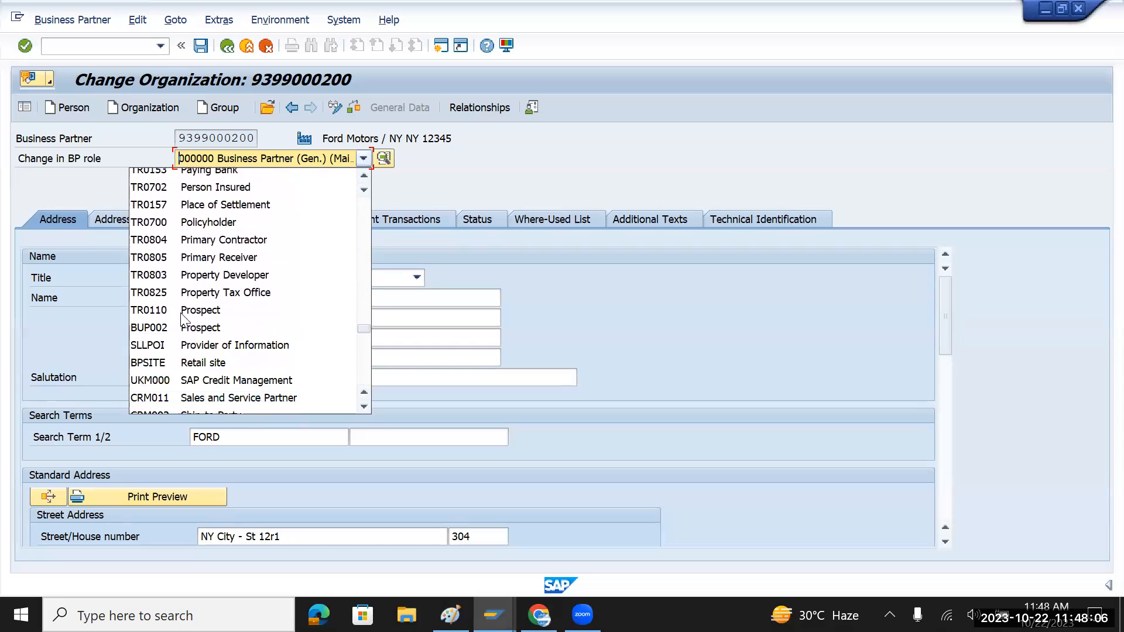
scroll(183, 319, "down", 2)
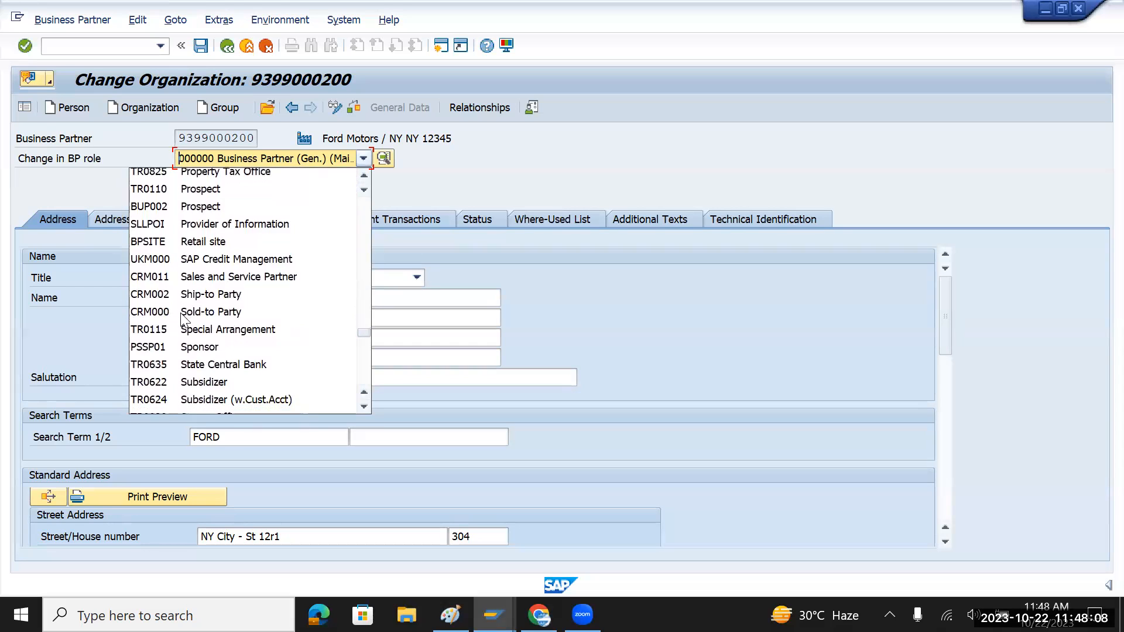
scroll(184, 319, "down", 5)
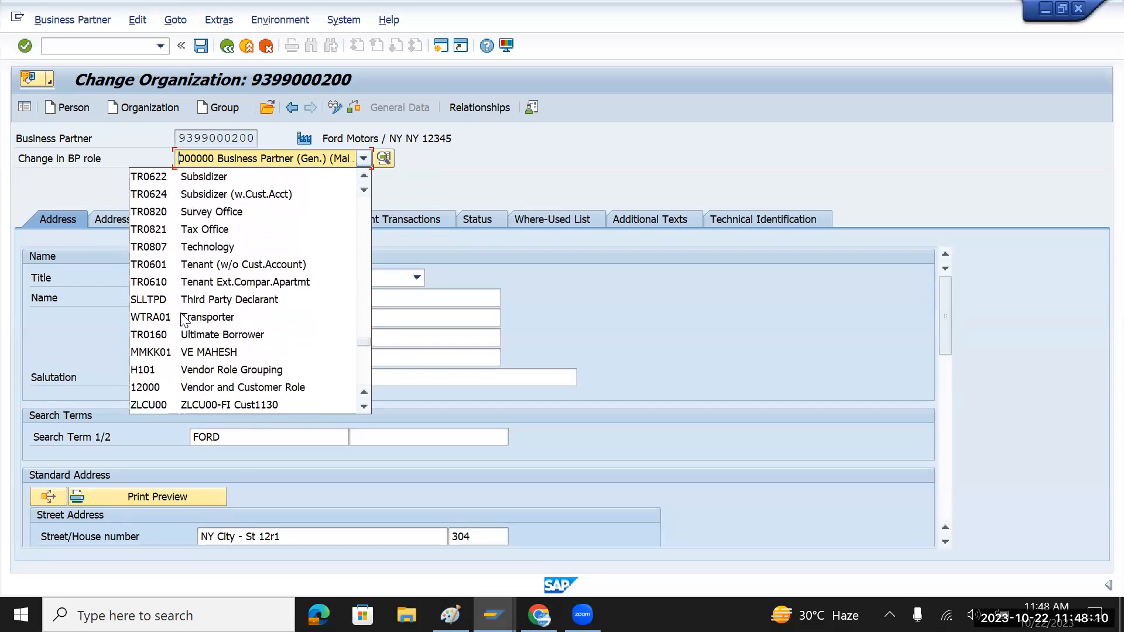
scroll(183, 319, "down", 3)
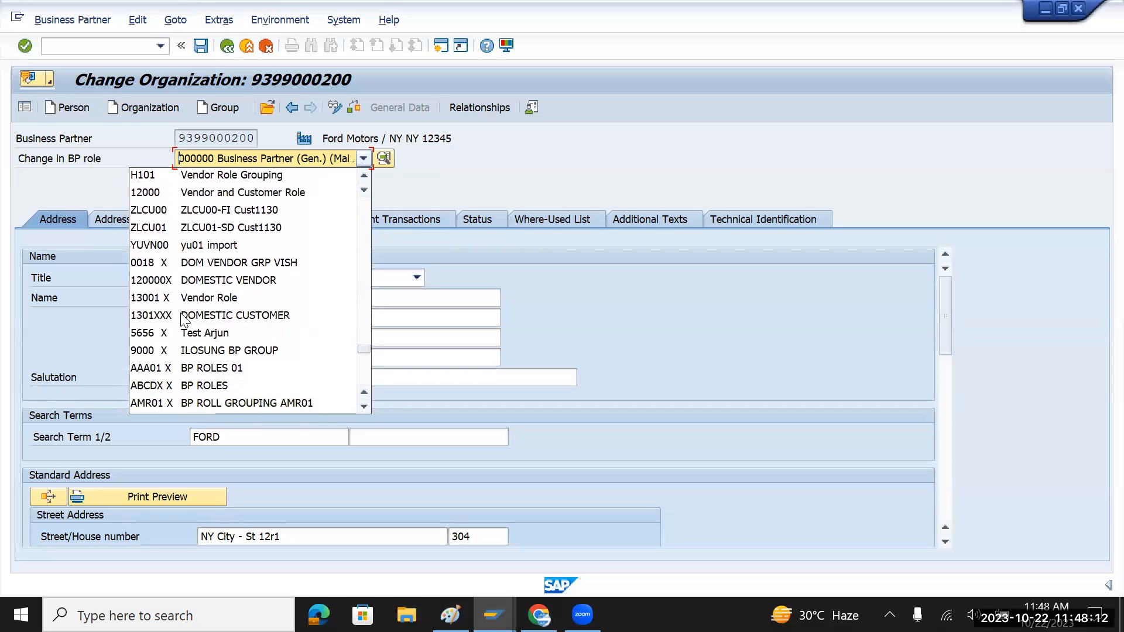
scroll(183, 320, "down", 4)
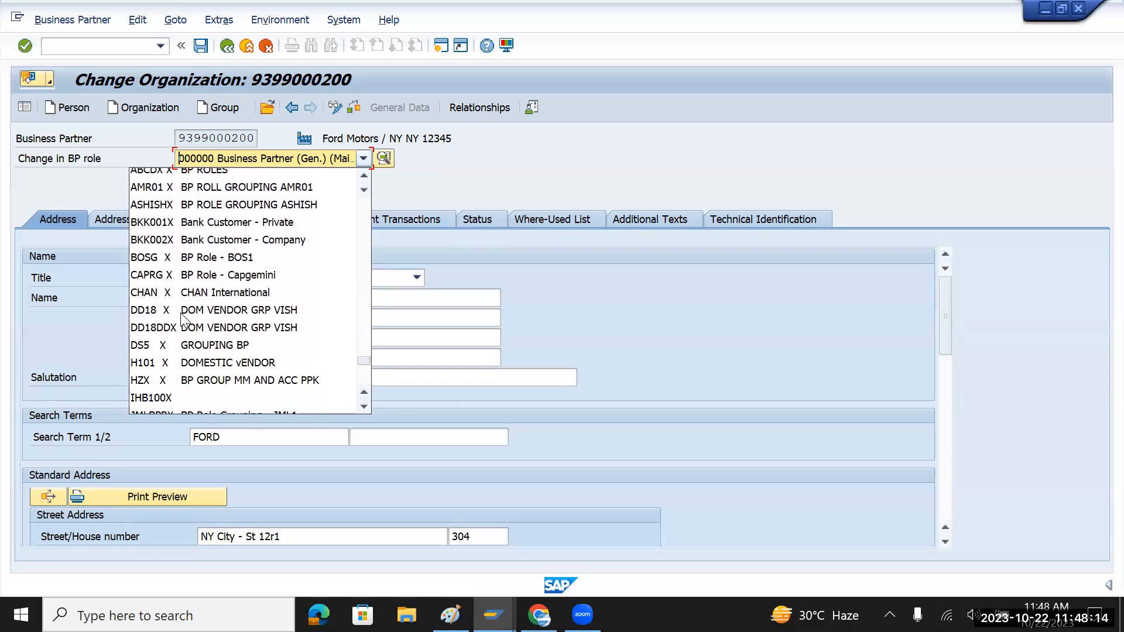
scroll(183, 320, "down", 5)
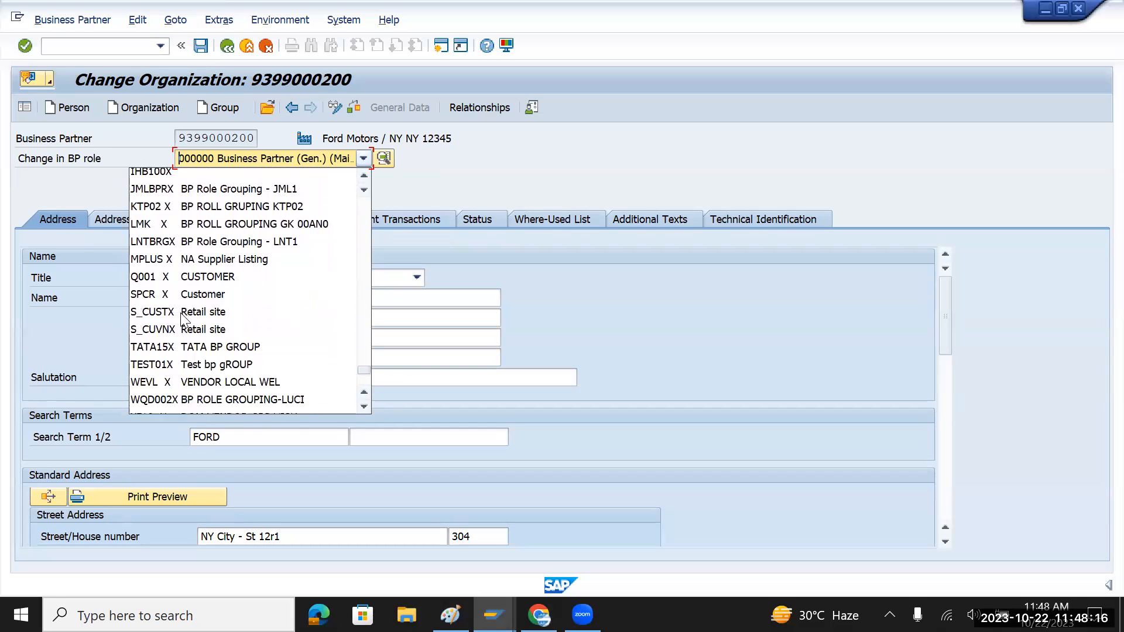
scroll(183, 320, "down", 1)
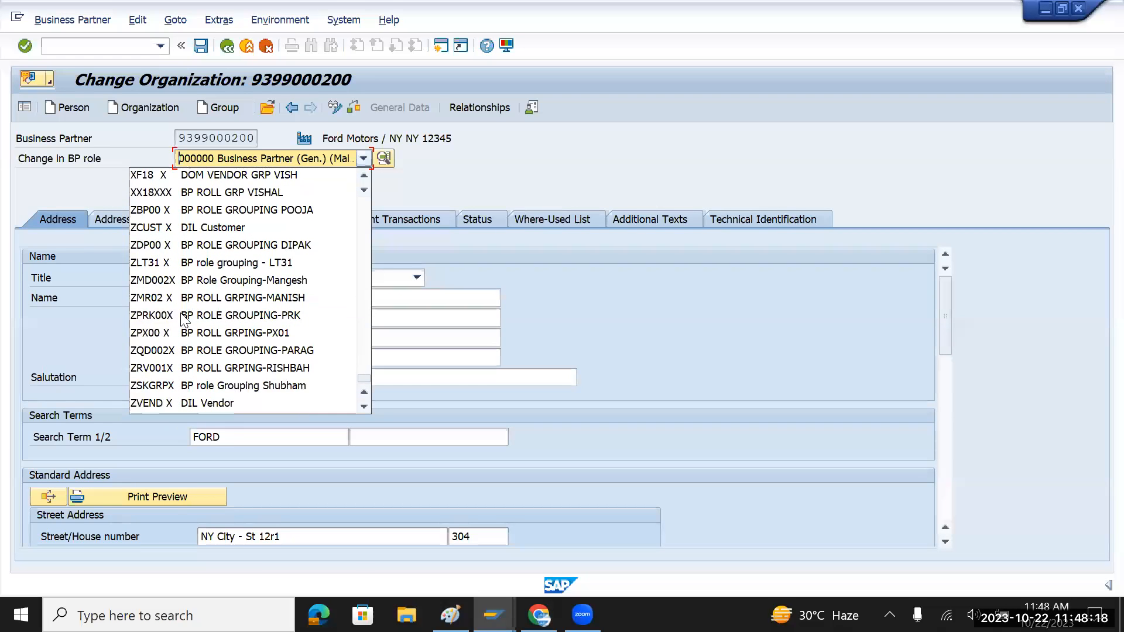
scroll(183, 319, "up", 7)
scroll(183, 319, "up", 6)
scroll(184, 319, "up", 4)
scroll(183, 319, "up", 4)
scroll(184, 319, "up", 3)
scroll(183, 319, "up", 6)
scroll(183, 320, "up", 5)
scroll(184, 320, "up", 3)
scroll(184, 319, "up", 1)
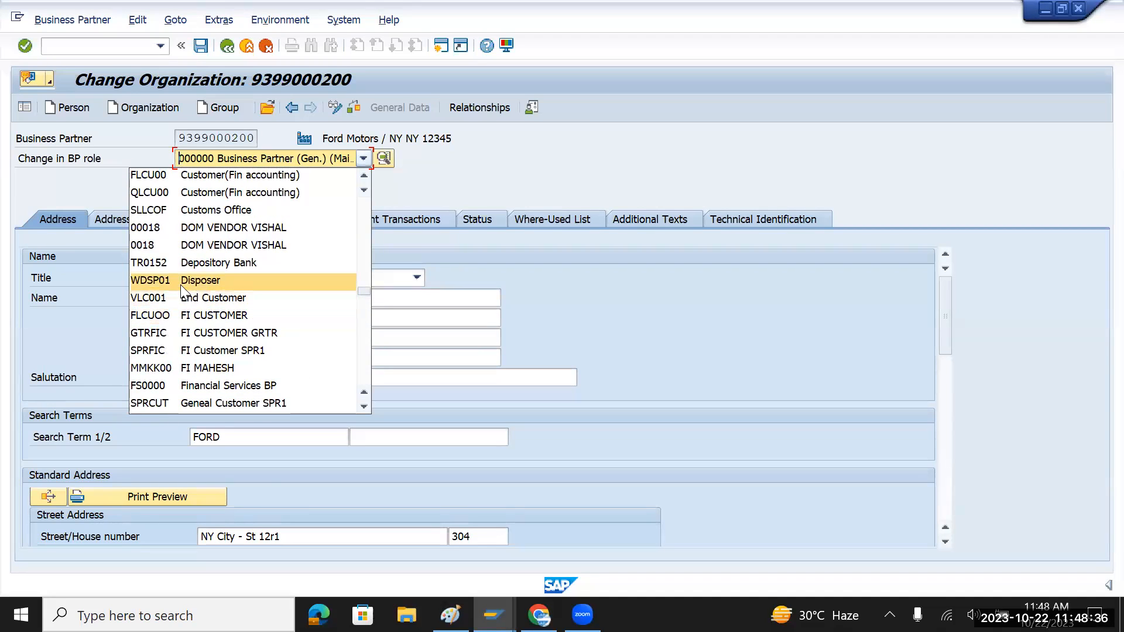
- Change the BP role of Ford Motors to FLCU00 Customer (Fin accounting), saving the pending changes first
left_click(202, 263)
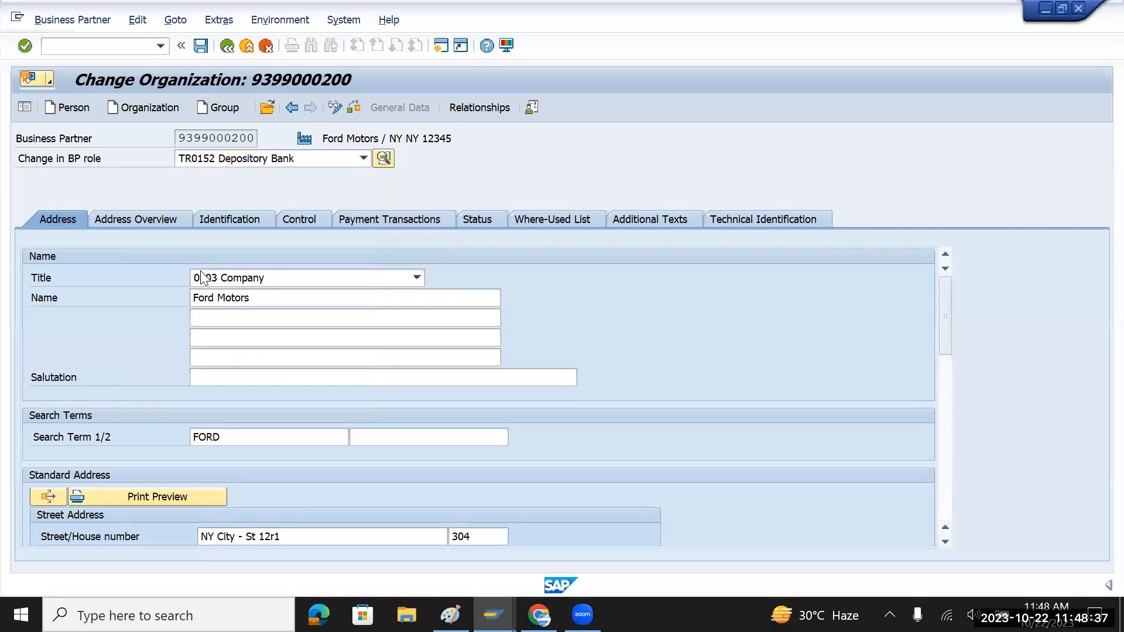
left_click(361, 158)
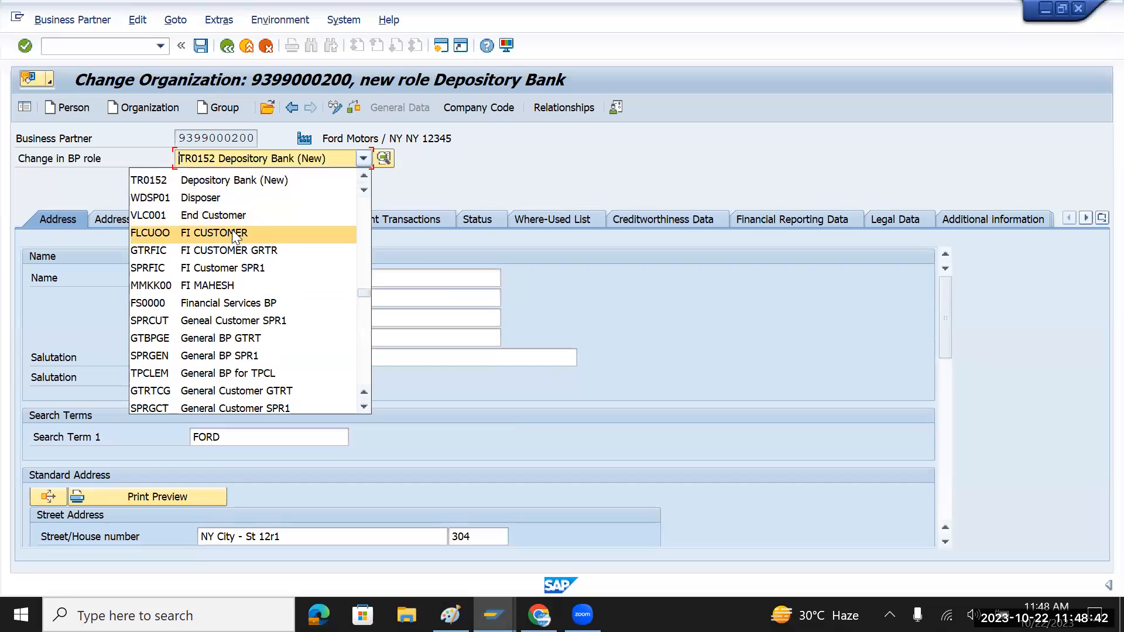
scroll(235, 236, "up", 4)
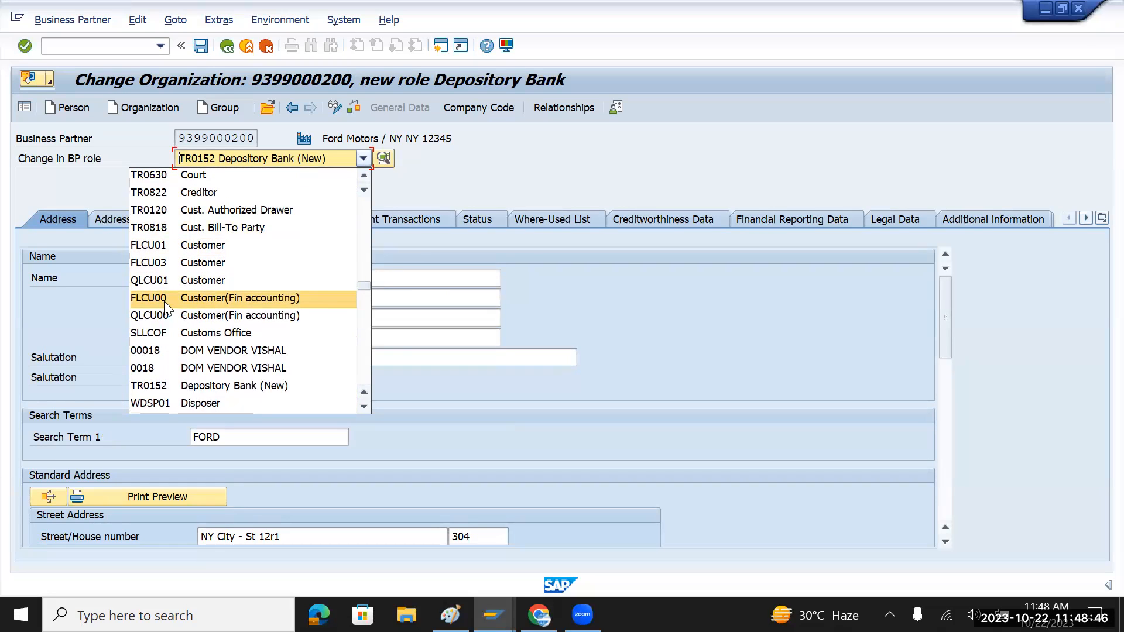
left_click(164, 301)
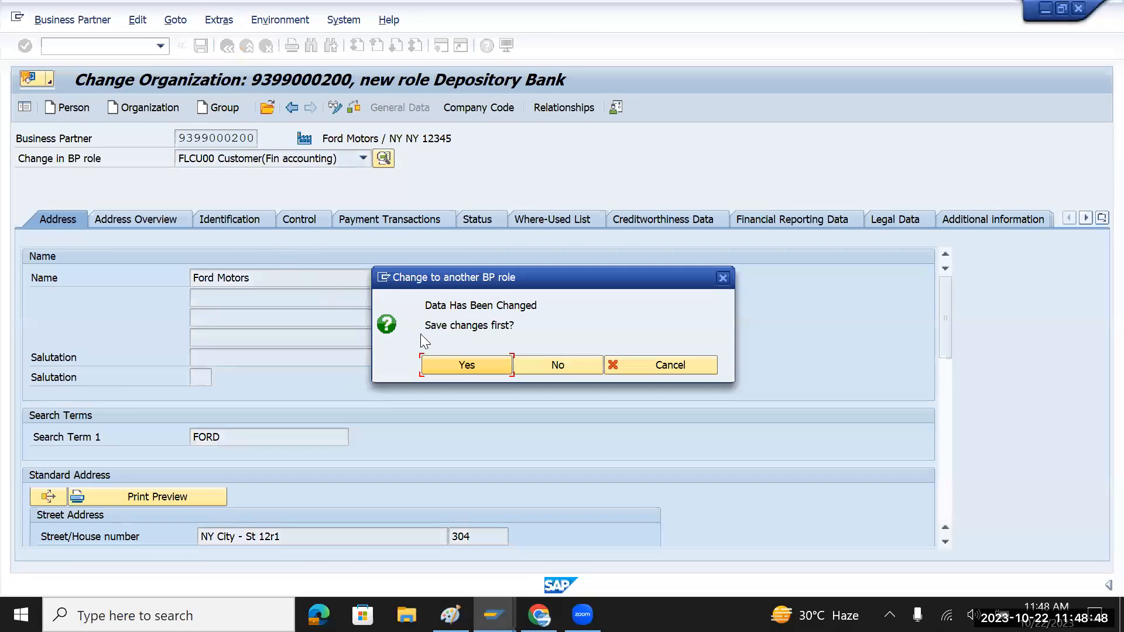
left_click(461, 367)
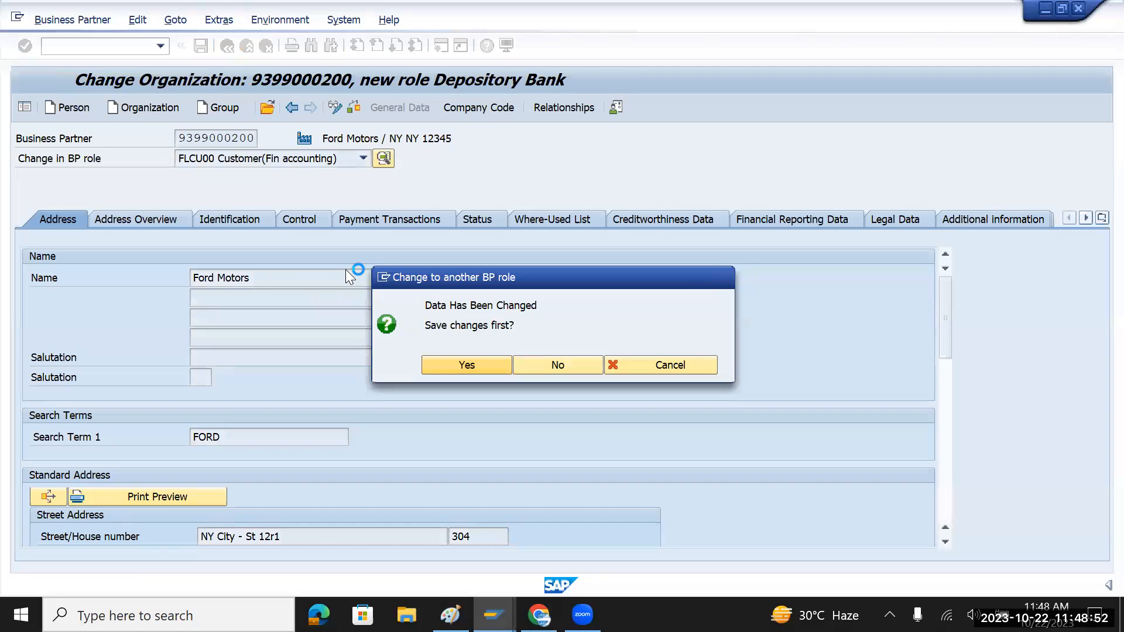
- Open the company code data of the Fin accounting customer role and assign company code TMIN
left_click(583, 112)
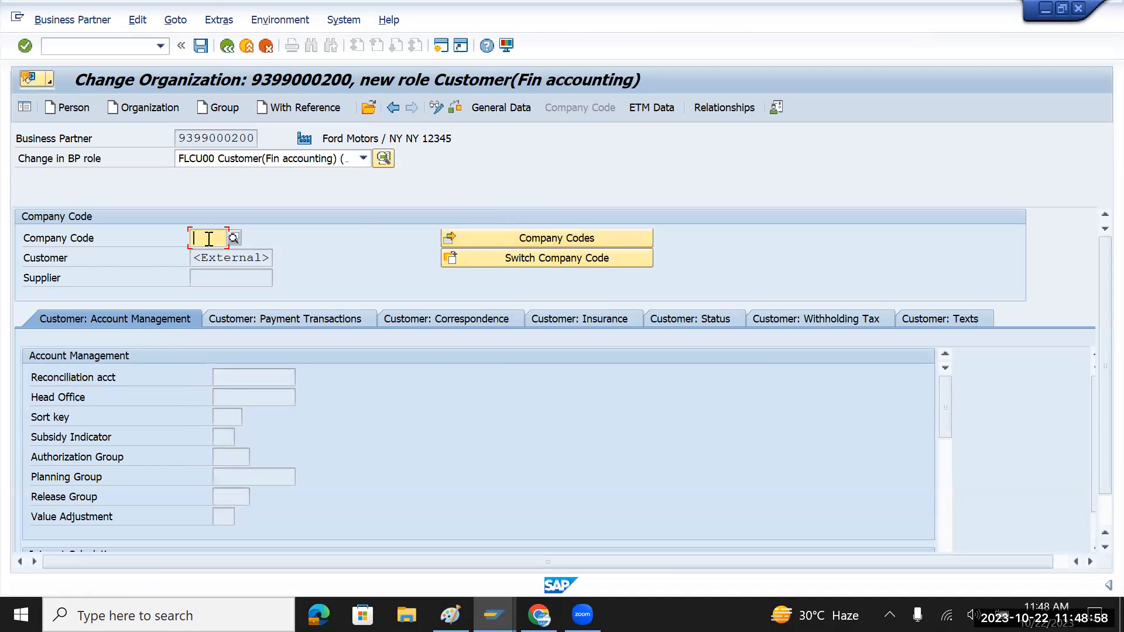
type("tm")
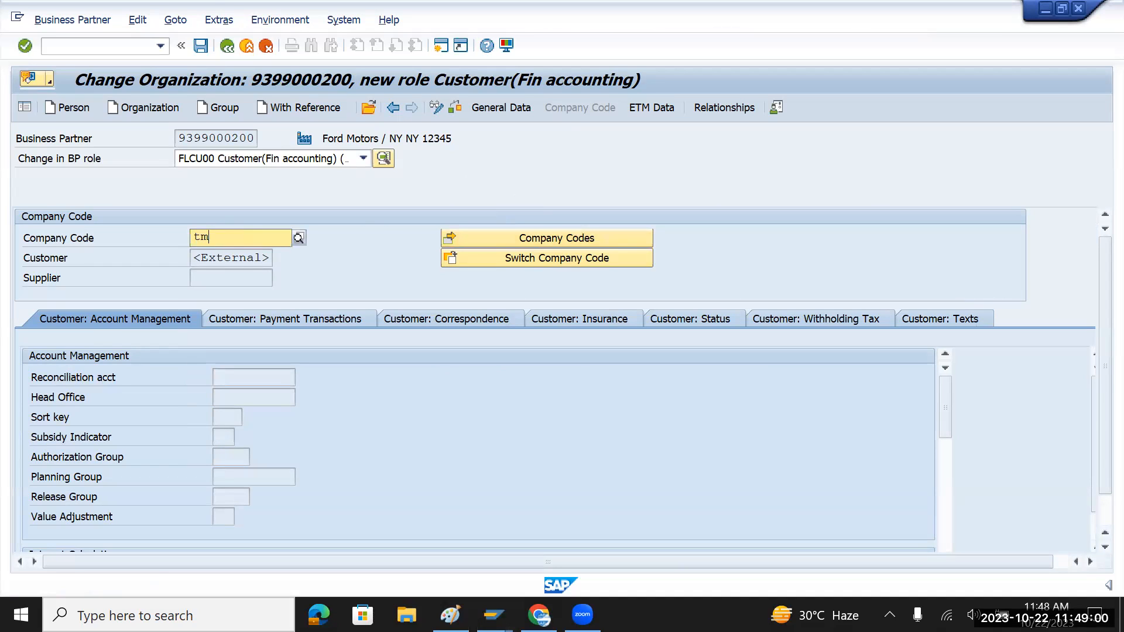
type("in")
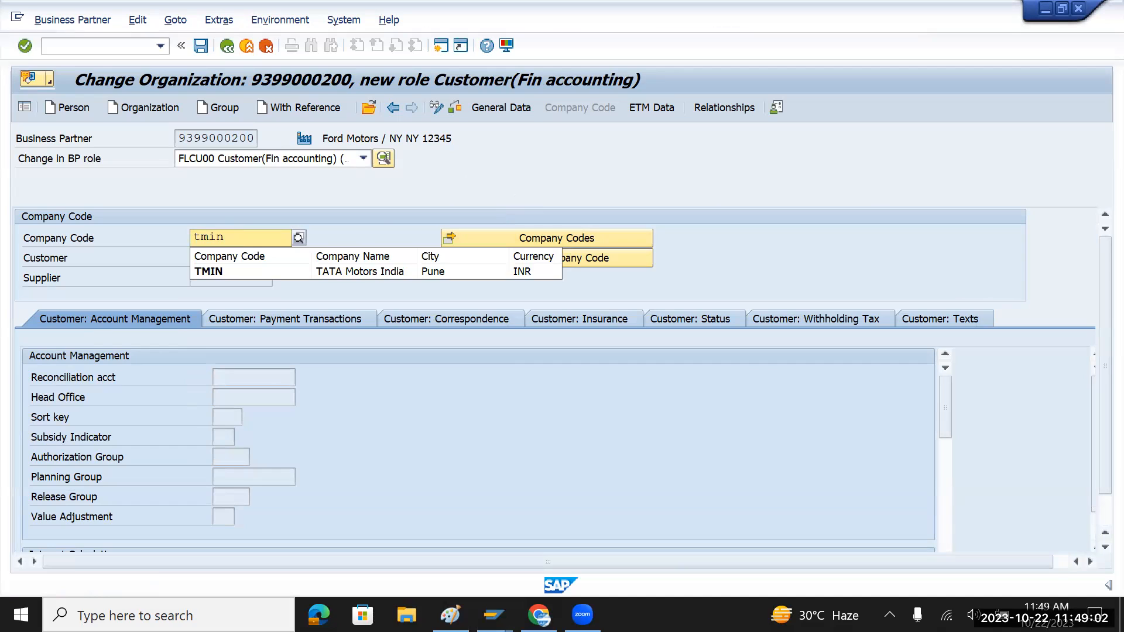
key("Return")
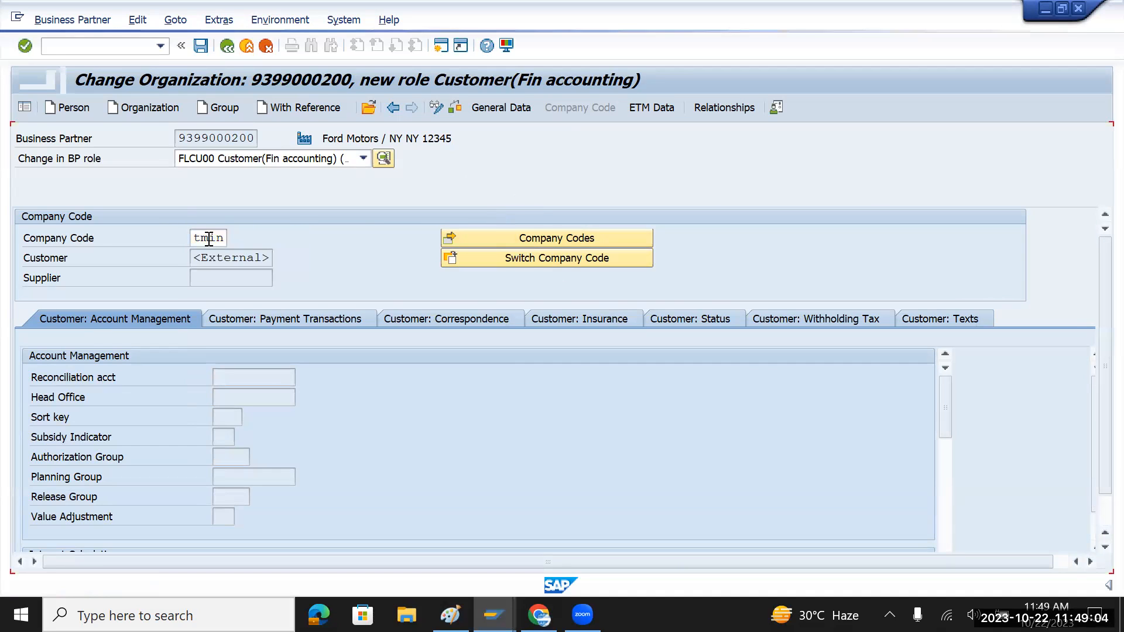
- Choose the Customer Receivable account as the reconciliation account under Customer: Account Management for company code TMIN
left_click_drag(195, 258, 278, 261)
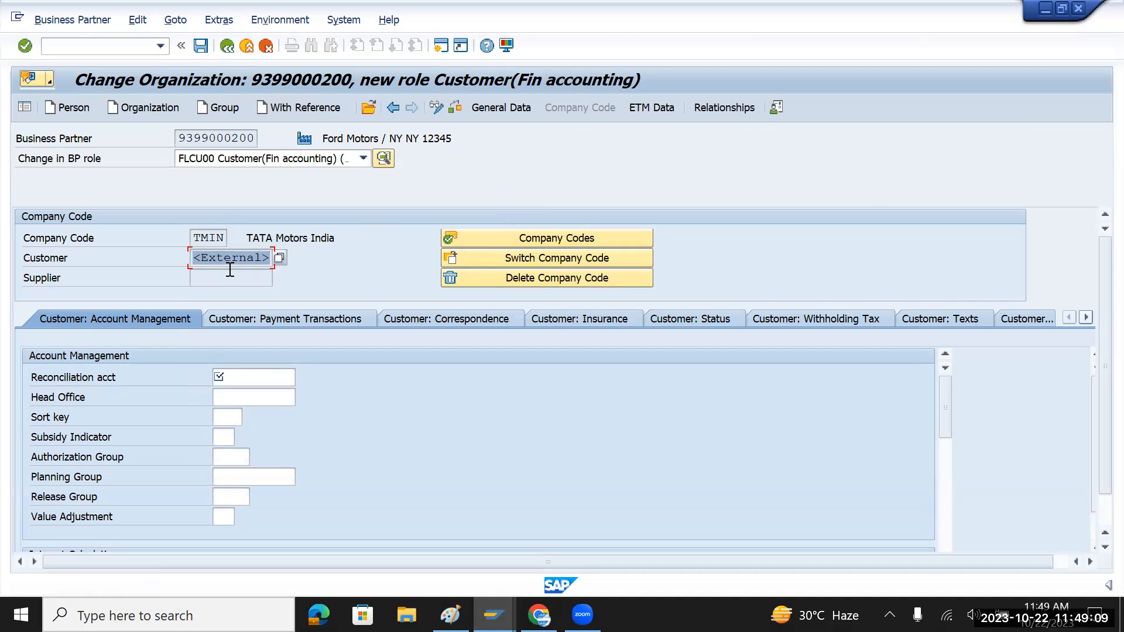
left_click(255, 378)
left_click(301, 377)
double_click(250, 215)
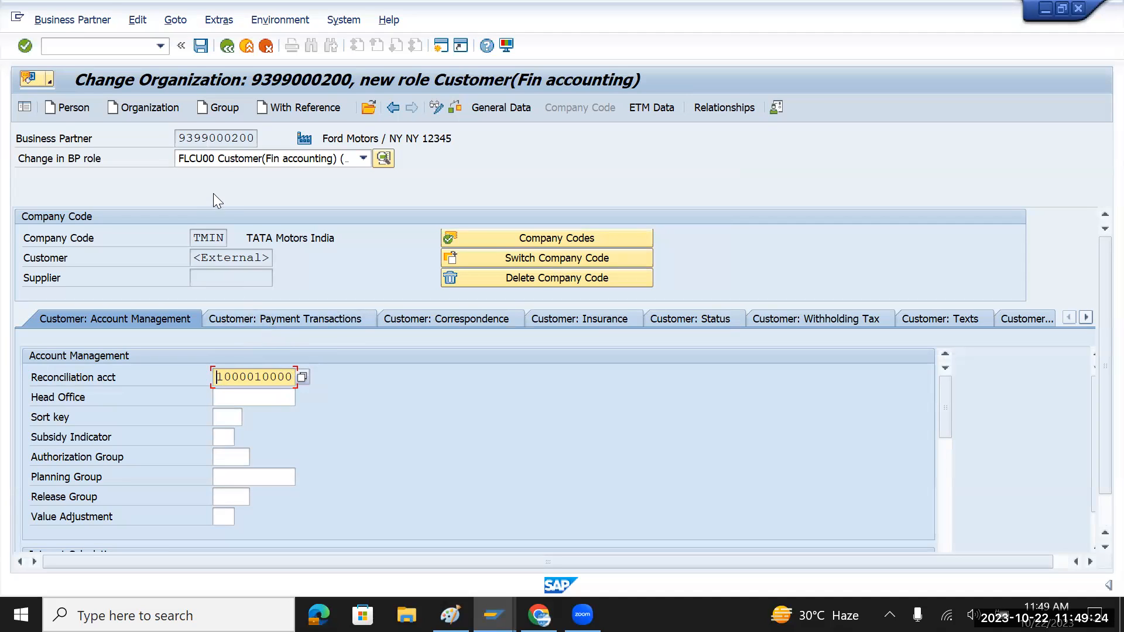
- Compare the business partner number with the reconciliation account and save the FLCU00 role data of Ford Motors
left_click(182, 137)
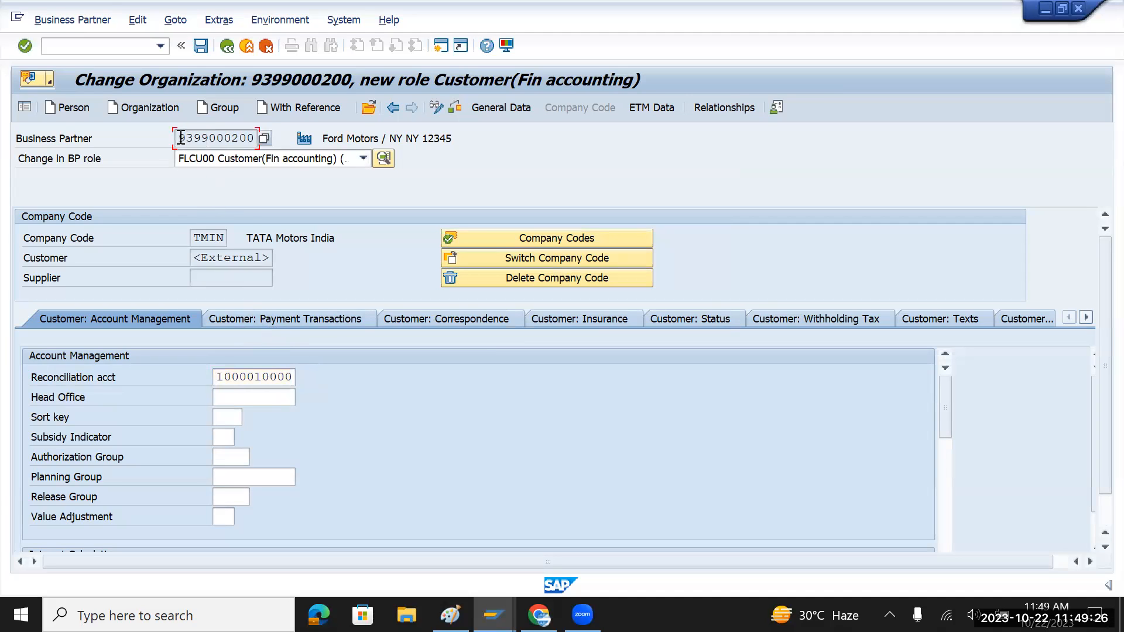
left_click_drag(181, 138, 257, 138)
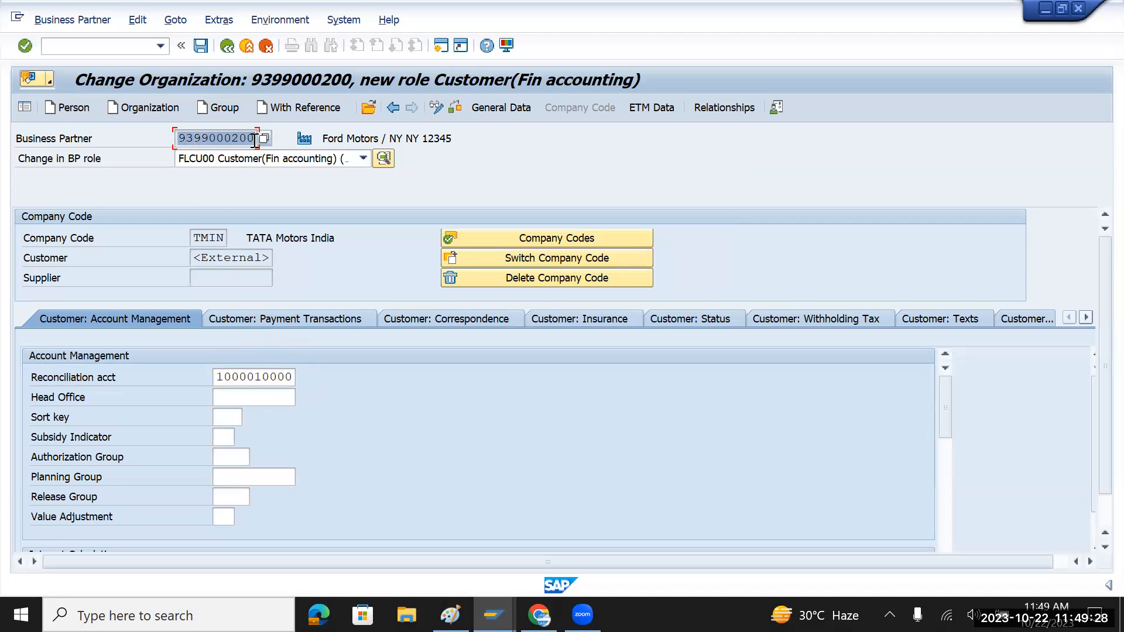
left_click(216, 378)
left_click_drag(216, 379, 295, 378)
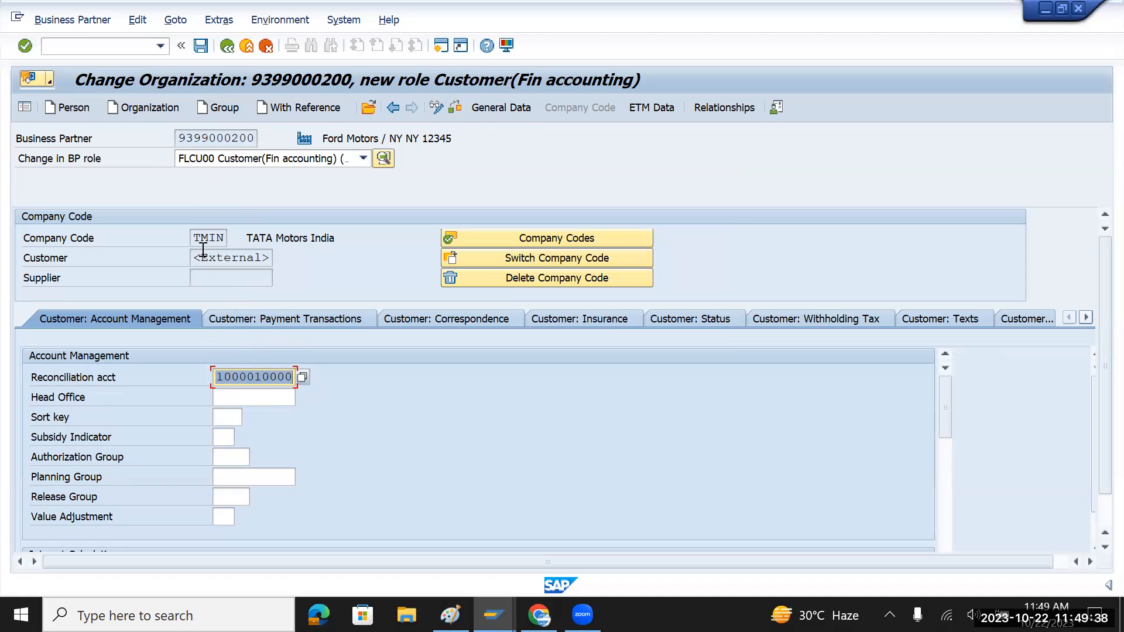
left_click(179, 139)
left_click_drag(179, 138, 255, 139)
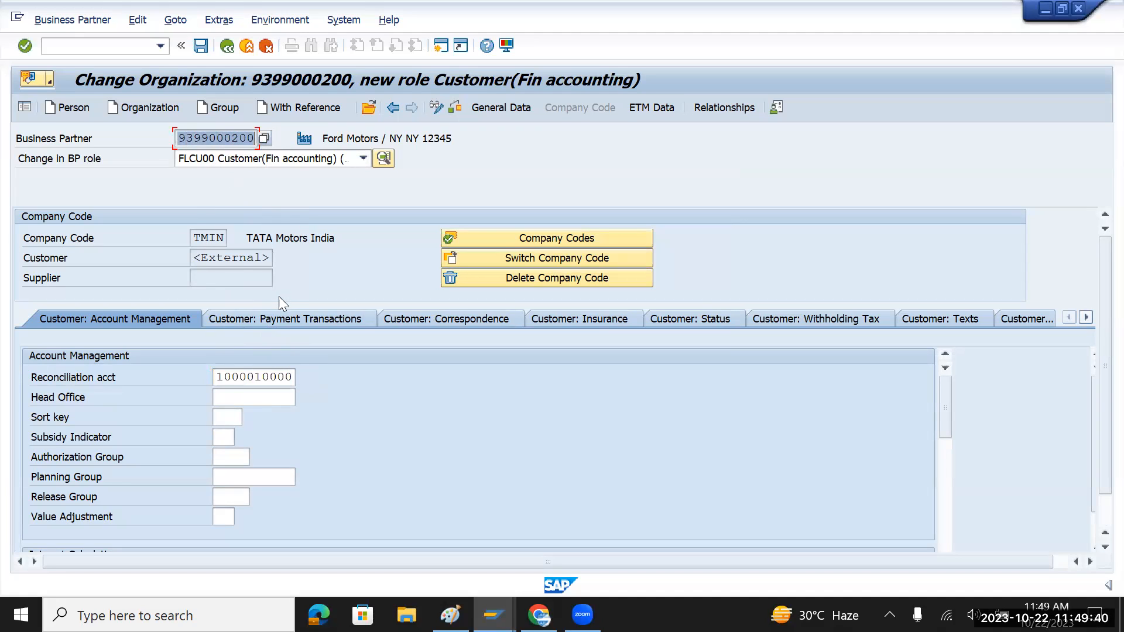
key("Return")
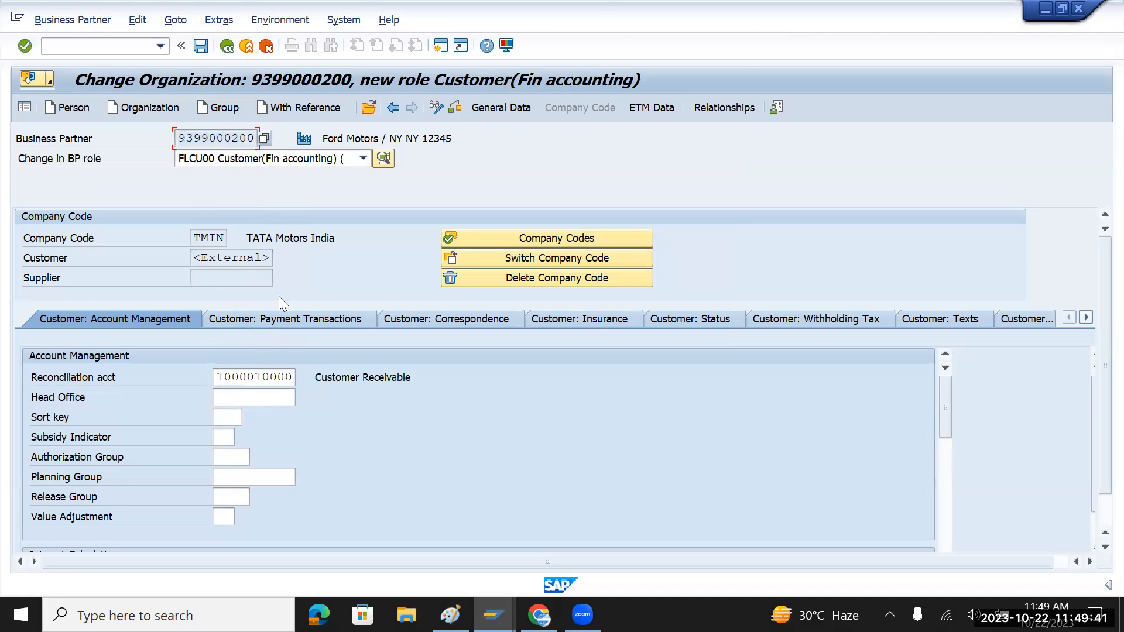
left_click(202, 45)
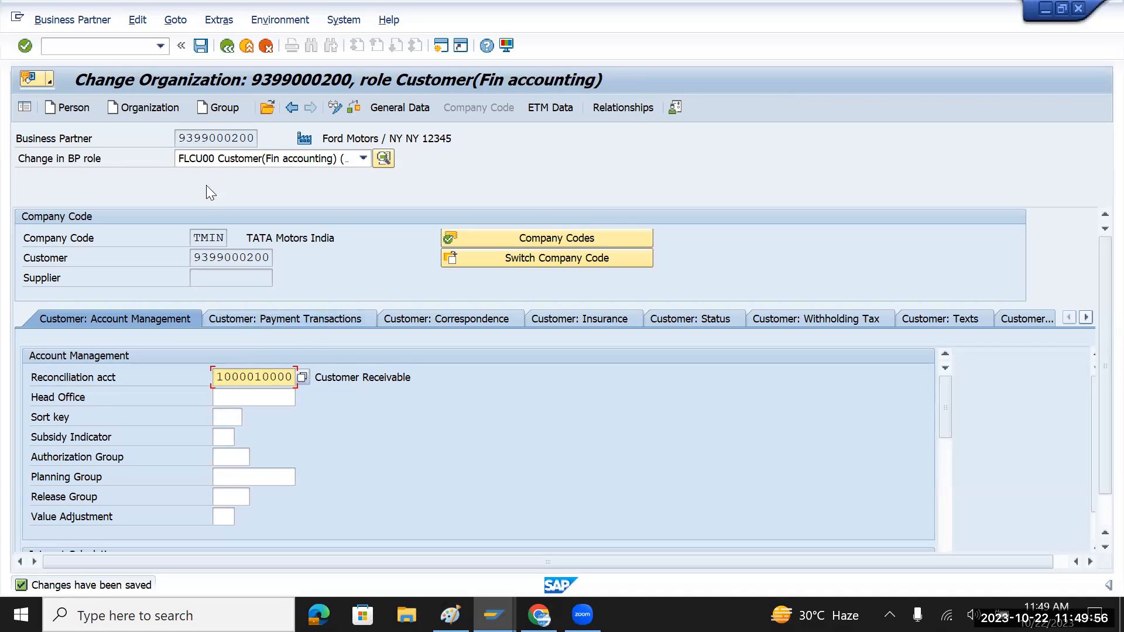
- Leave the business partner maintenance and open the customer invoice entry with transaction fb70
left_click(116, 45)
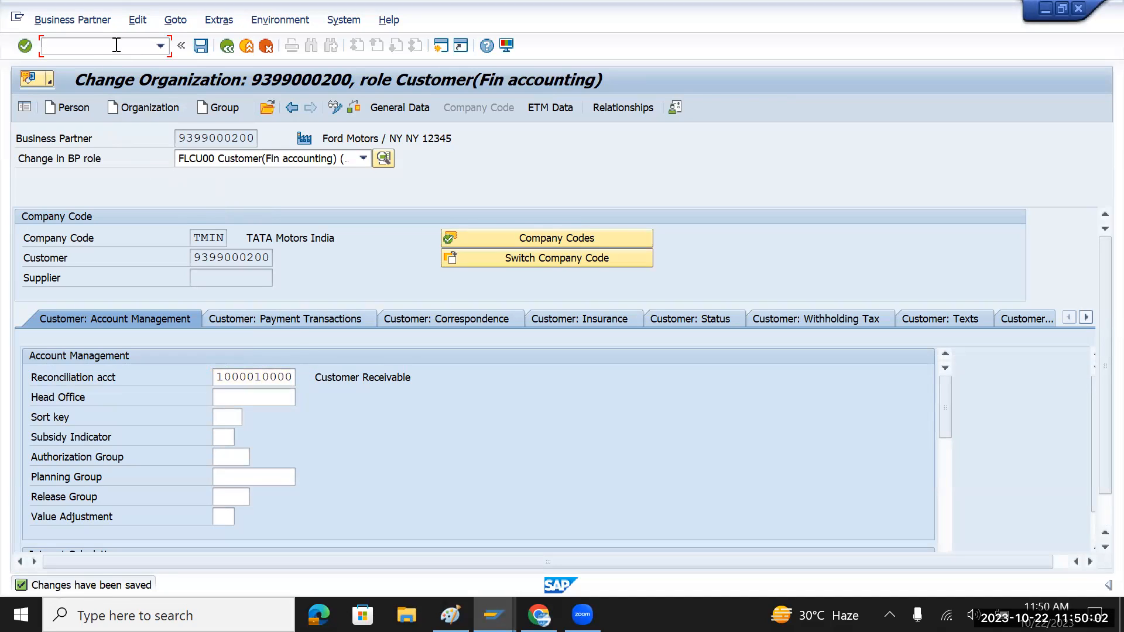
type("/n")
key("Return")
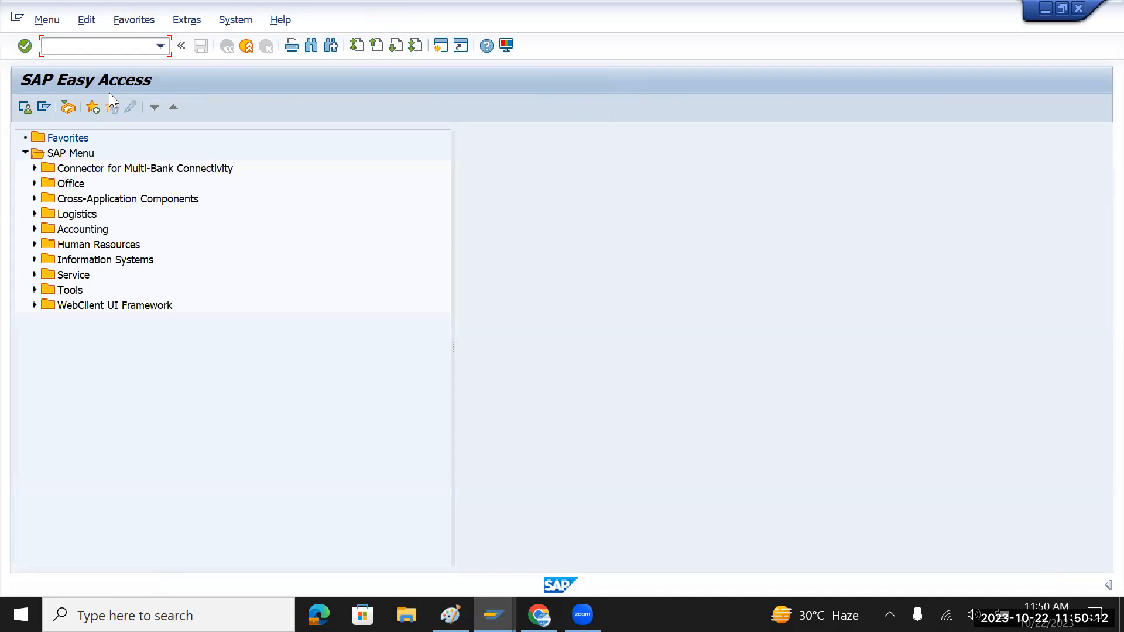
type("fb70")
key("Return")
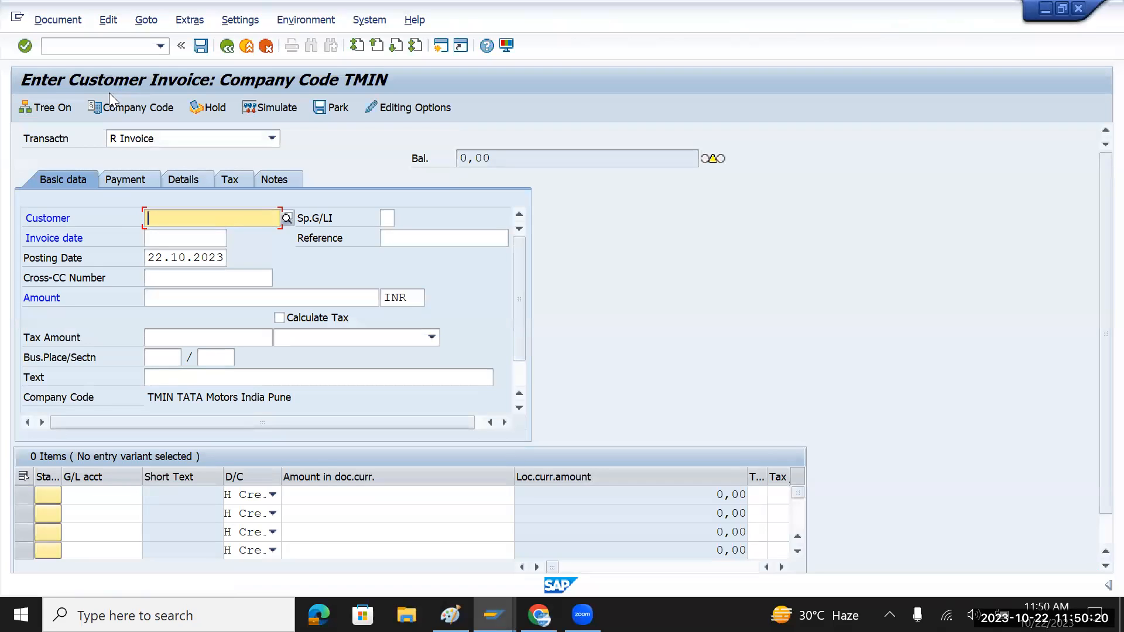
- Search the customers by company code TMIN and select Vicky Motors as the invoice customer
left_click(287, 219)
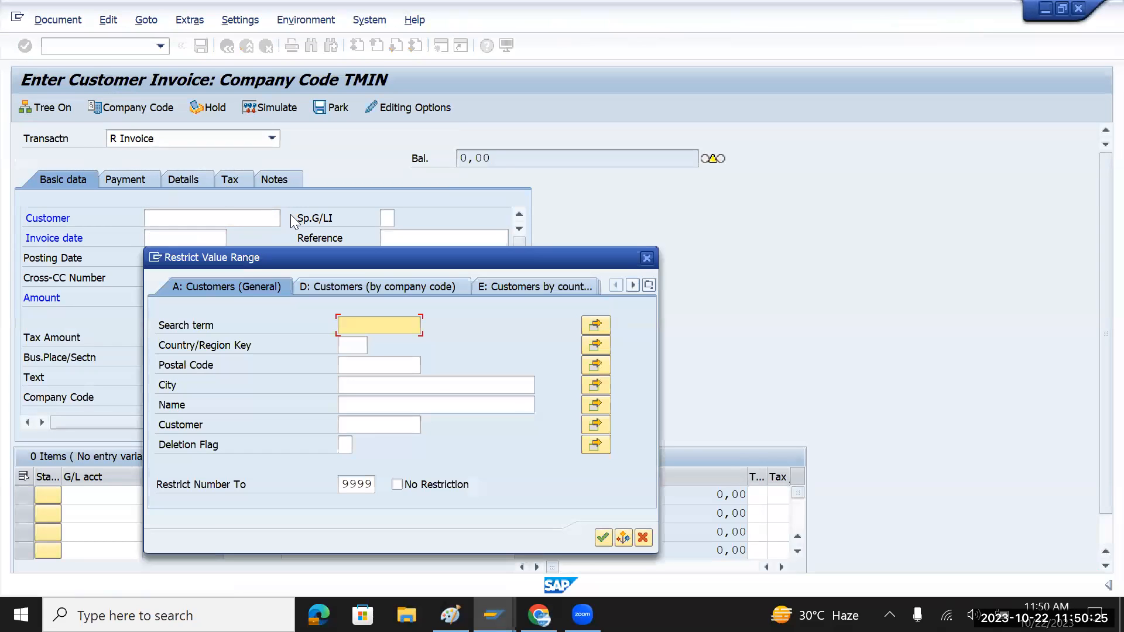
left_click(385, 290)
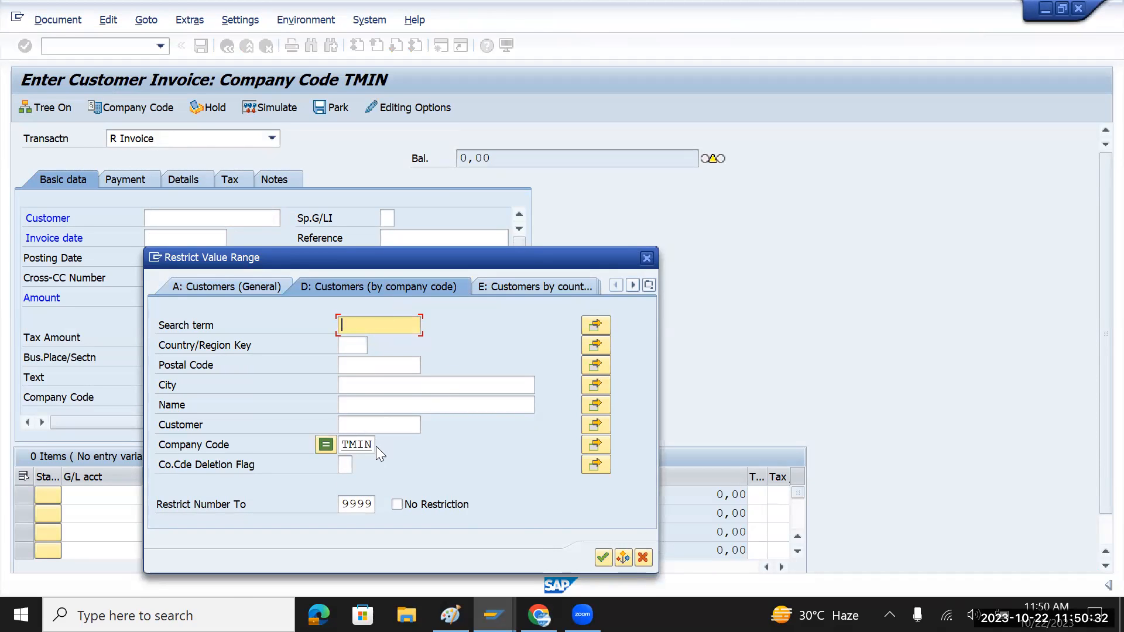
left_click(602, 559)
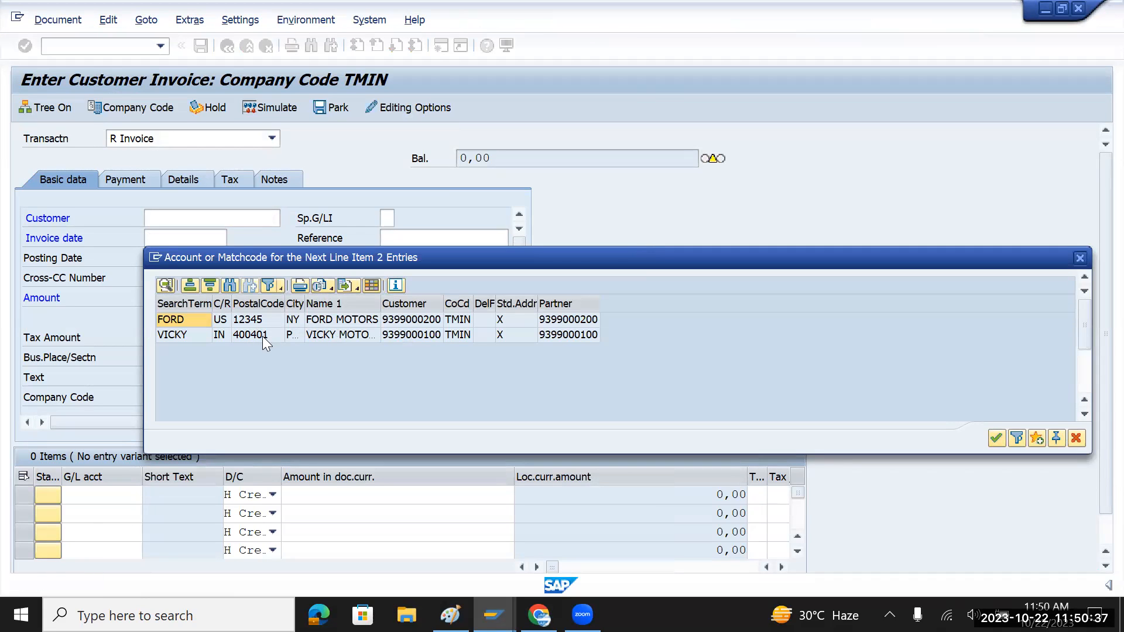
double_click(350, 338)
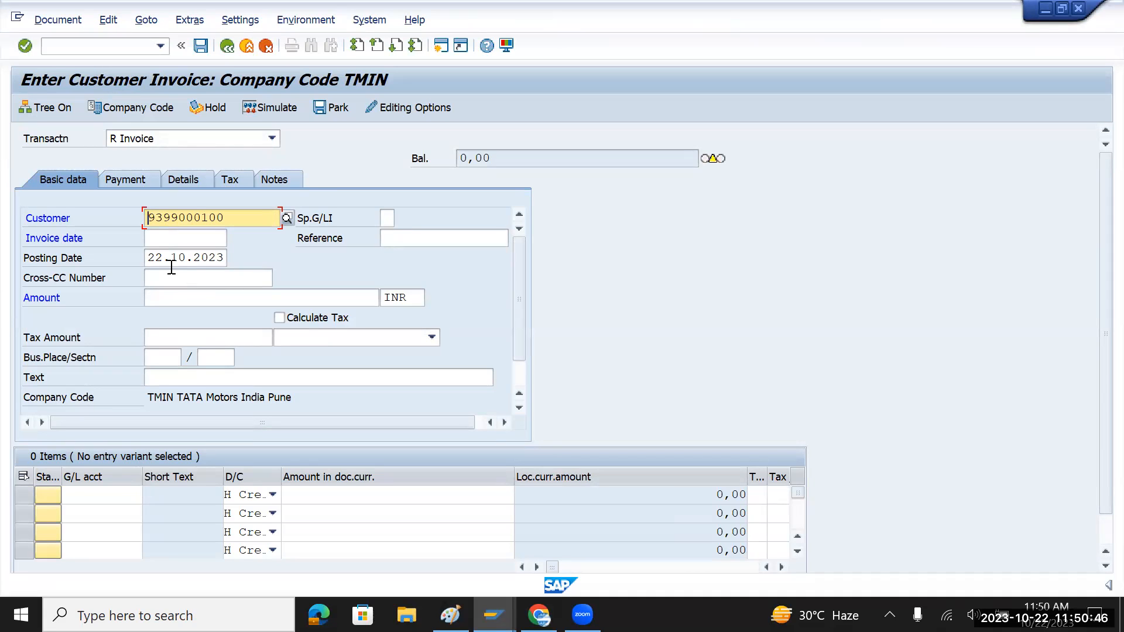
- Copy the posting date 22.10.2023 into the invoice date
left_click(153, 258)
left_click_drag(234, 265, 235, 265)
key("ctrl+c")
left_click(183, 241)
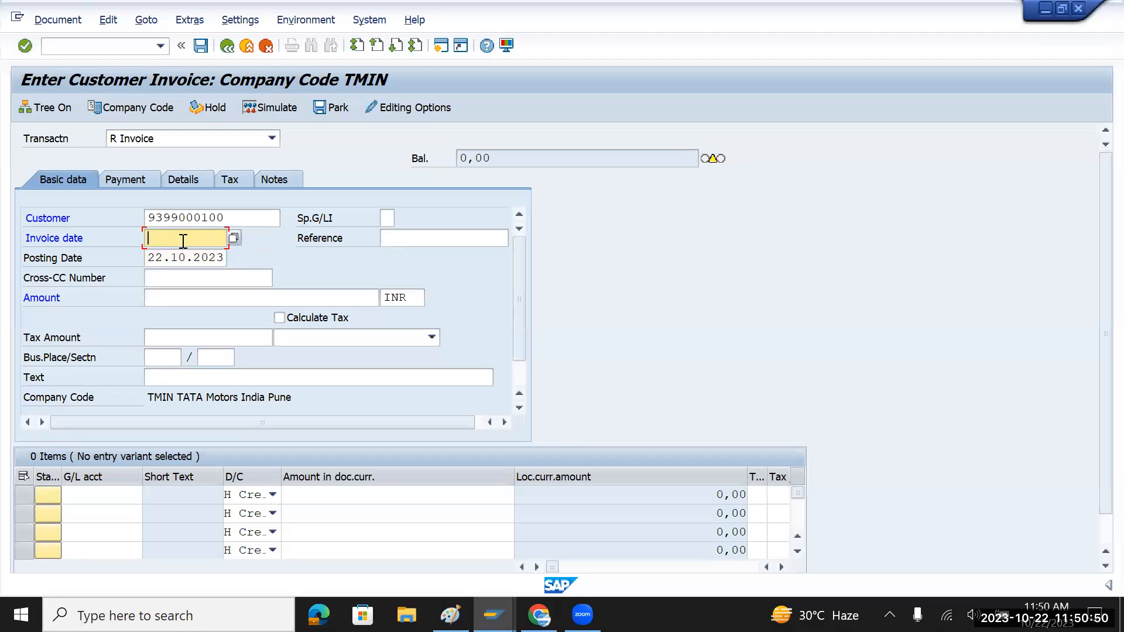
key("ctrl+v")
- Enter Sales R001 as the invoice reference and set the invoice amount to 500000 INR
left_click(402, 240)
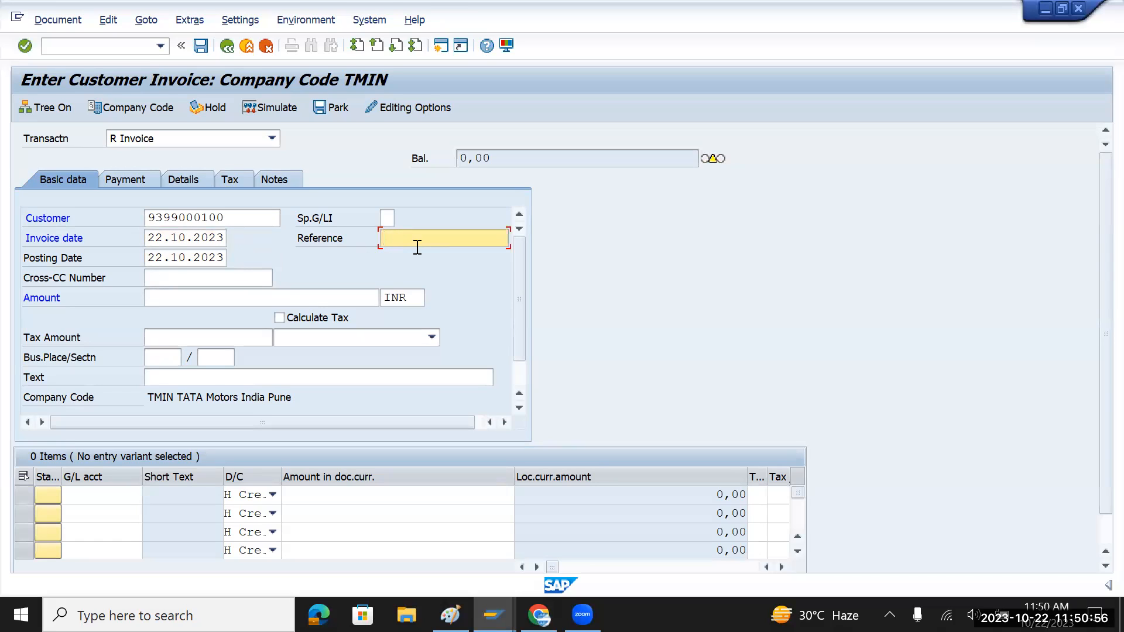
type("Sales")
type("R001")
left_click(183, 297)
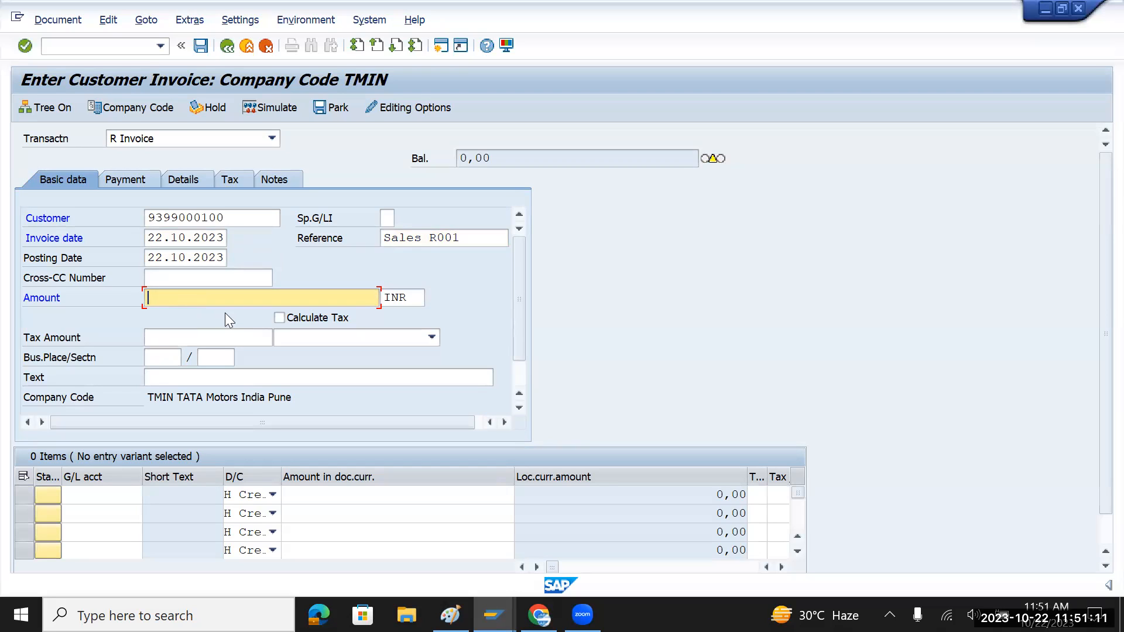
type("500000")
- Look up the G/L accounts in chart of accounts TMOP and choose the Sales account for the first line item
left_click(136, 495)
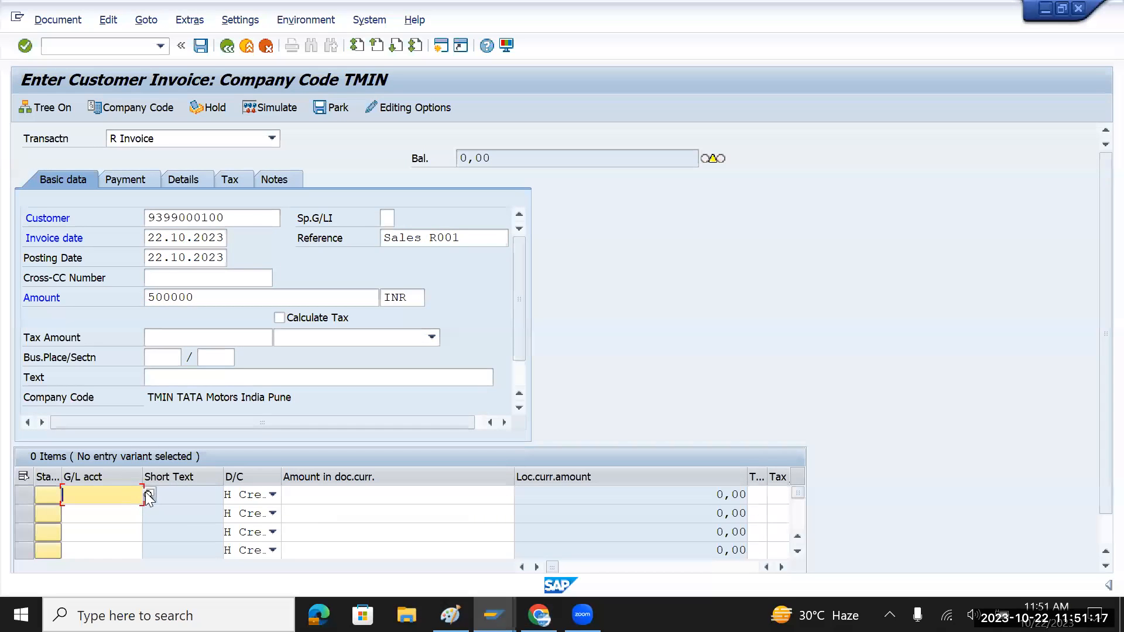
left_click(149, 495)
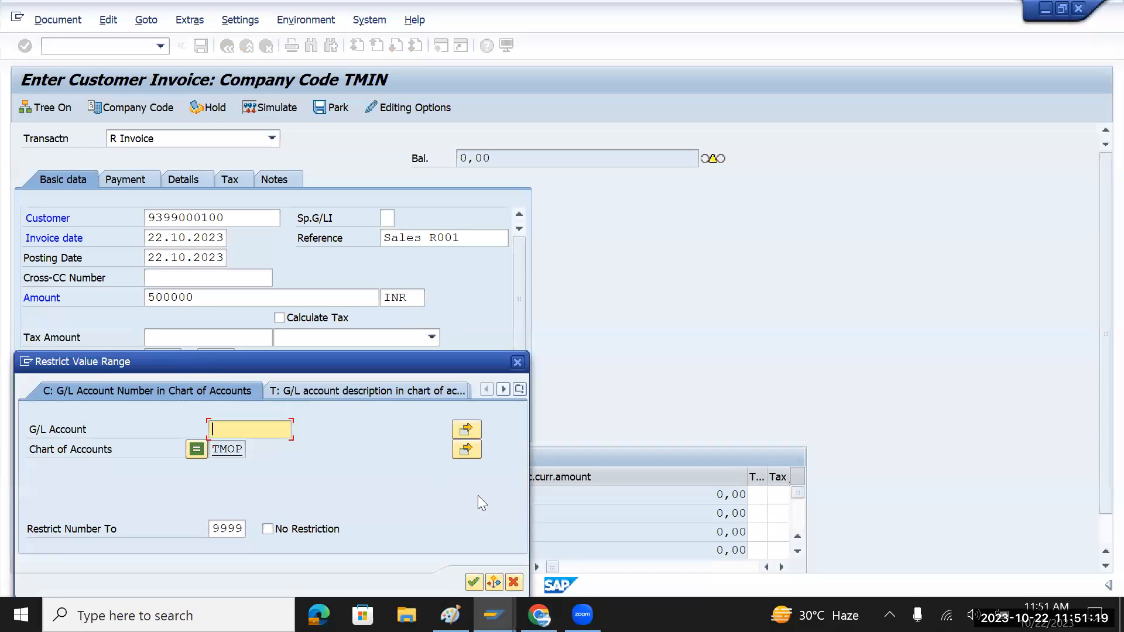
left_click(473, 583)
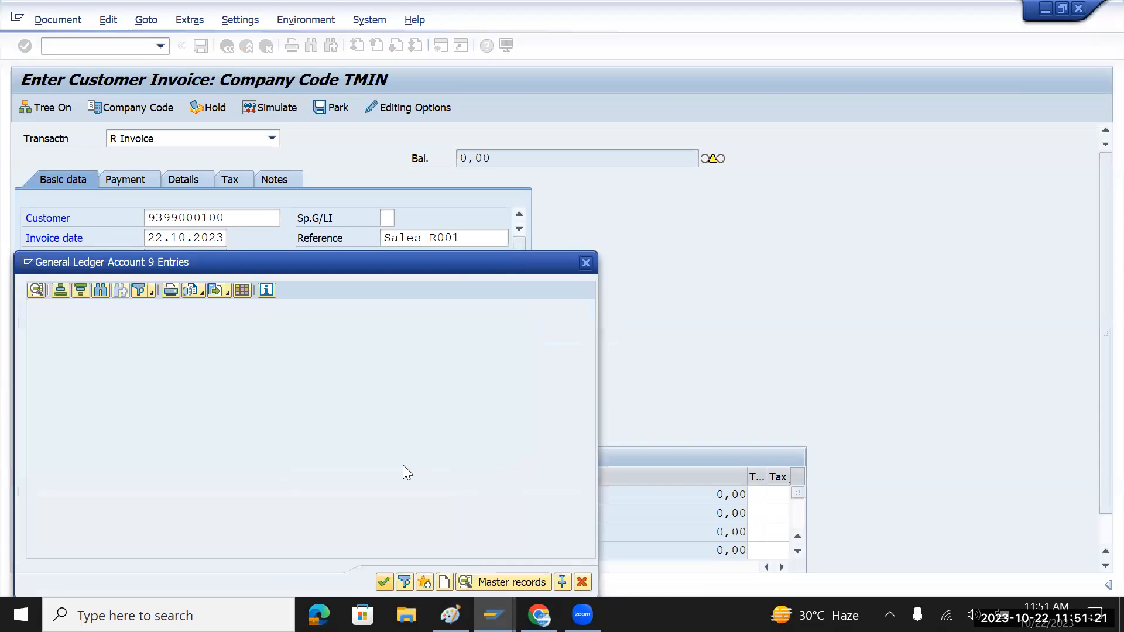
double_click(168, 417)
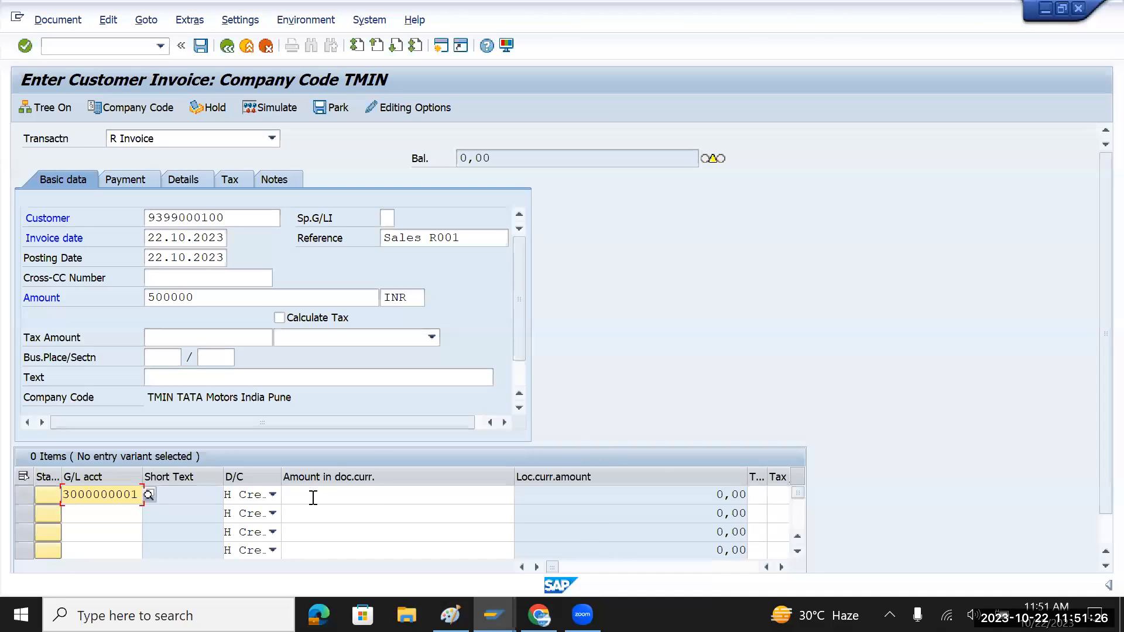
- Copy the amount 500000 into the Sales line item and enter "Sales to Vicky Motors" as the invoice text
left_click_drag(220, 296, 126, 297)
key("ctrl+c")
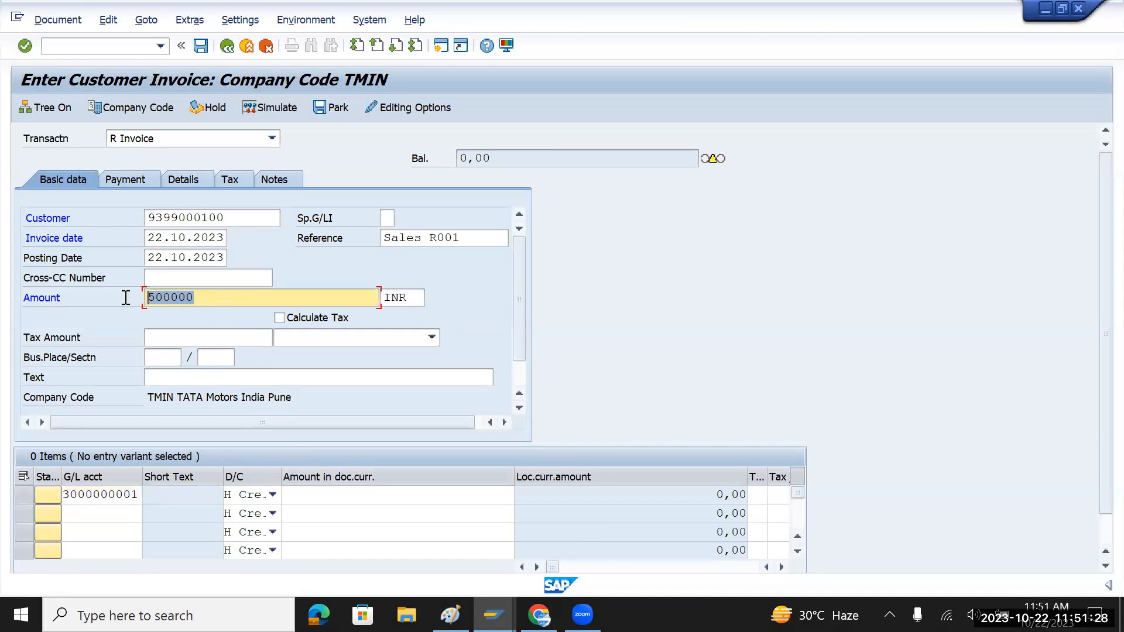
left_click(343, 495)
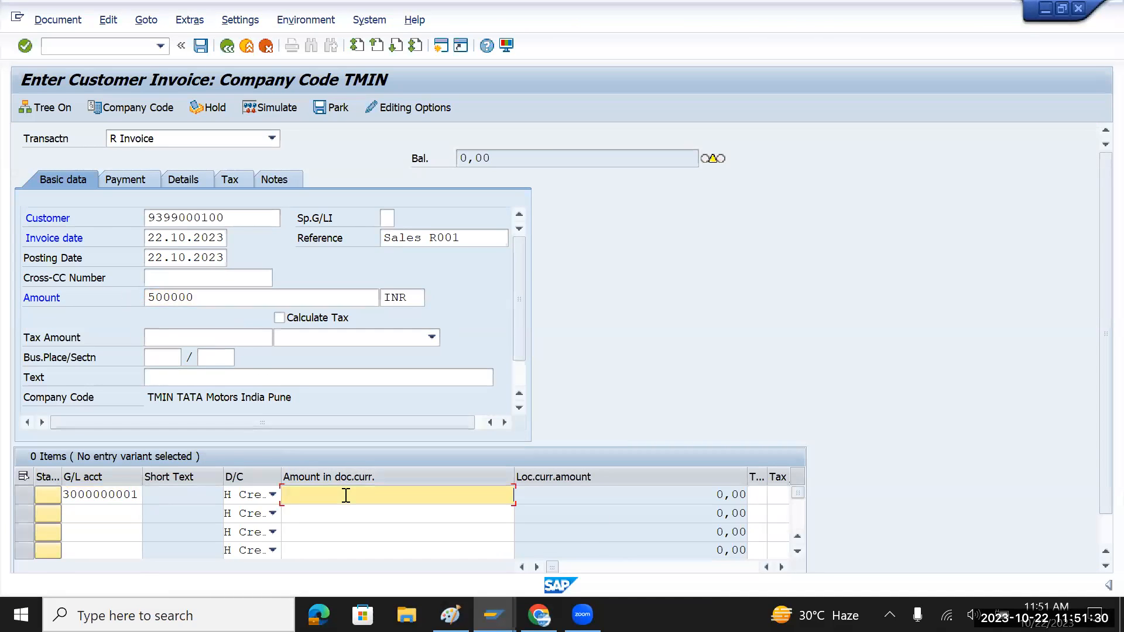
key("ctrl+v")
key("Tab")
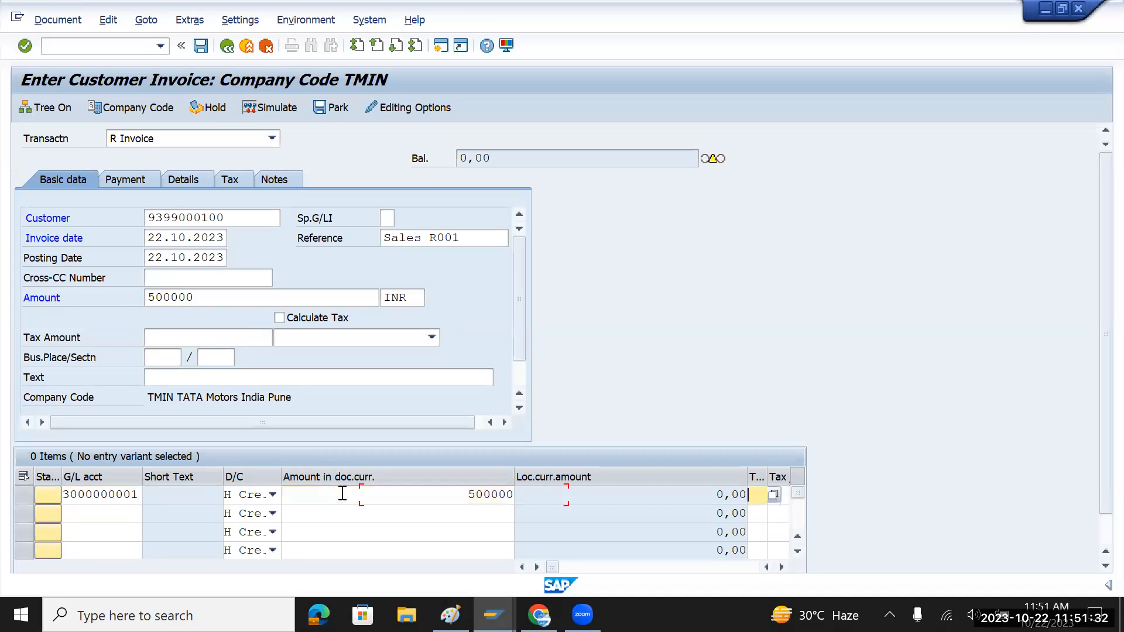
left_click(230, 375)
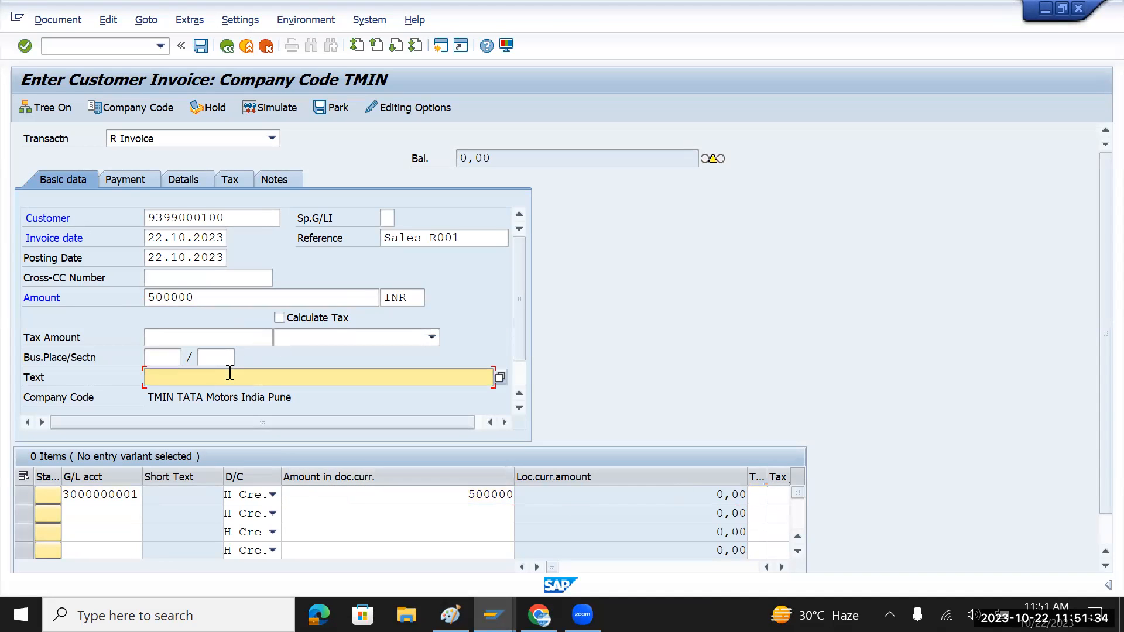
type("Sales to Vicky Motors")
- Assign profit center TIAGO to the Sales line item from the standard hierarchy of controlling area tmco
left_click(443, 497)
key("Tab")
key("Tab")
key("Tab")
key("Tab")
key("Tab")
key("Tab")
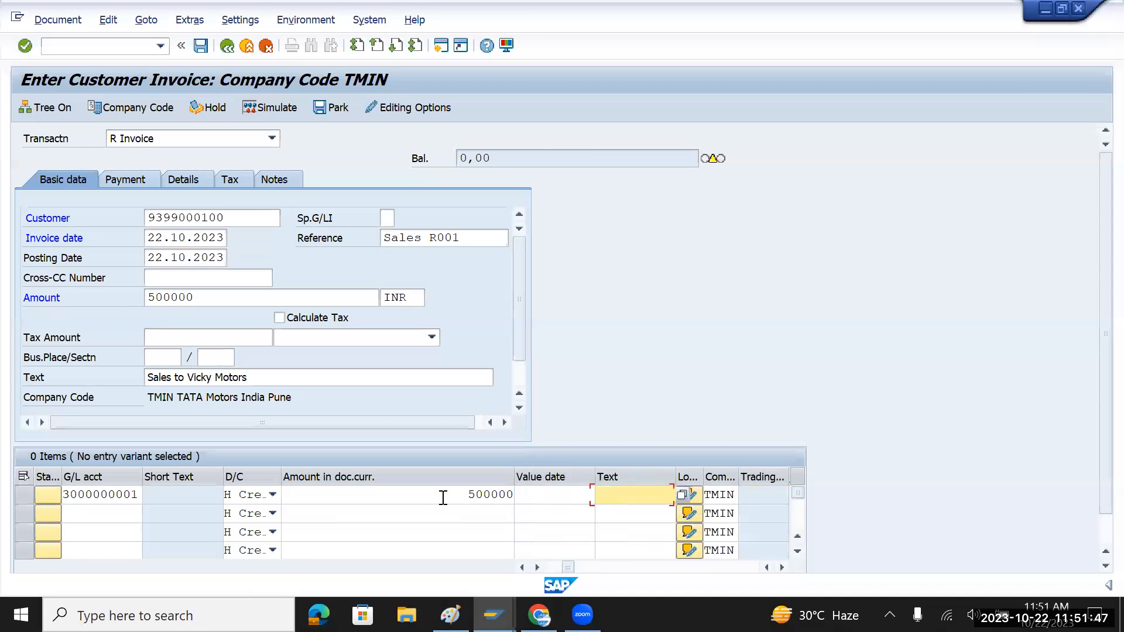
key("Tab")
key("Tab")
key("Tab")
key("Tab")
key("Tab")
key("Tab")
key("Tab")
key("Tab")
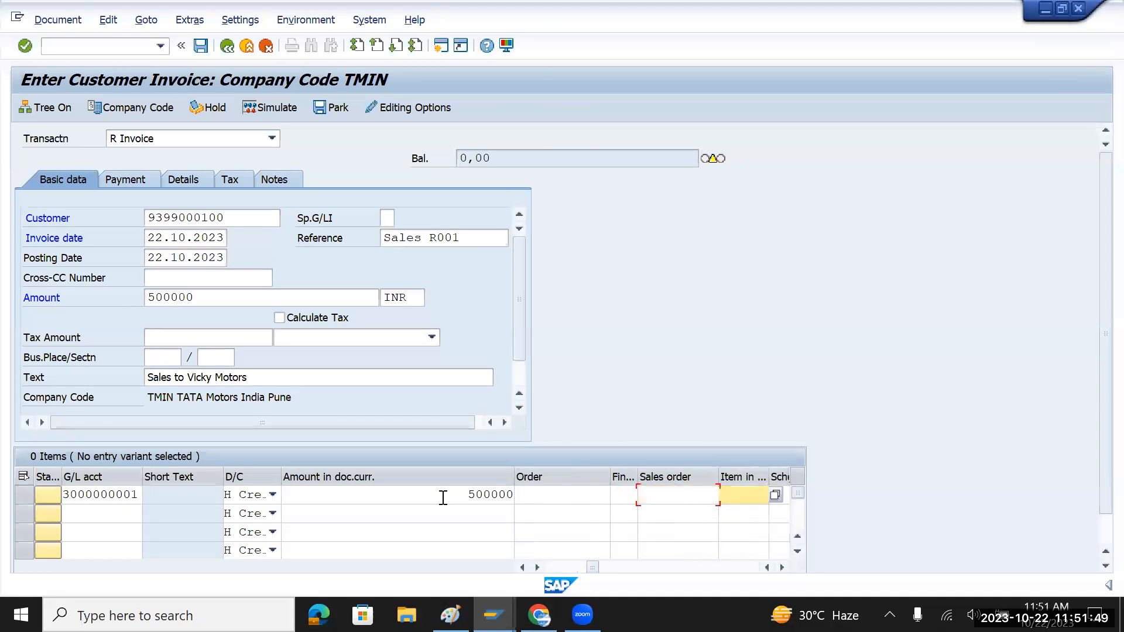
key("Tab")
key("Tab")
key("Tab")
key("Tab")
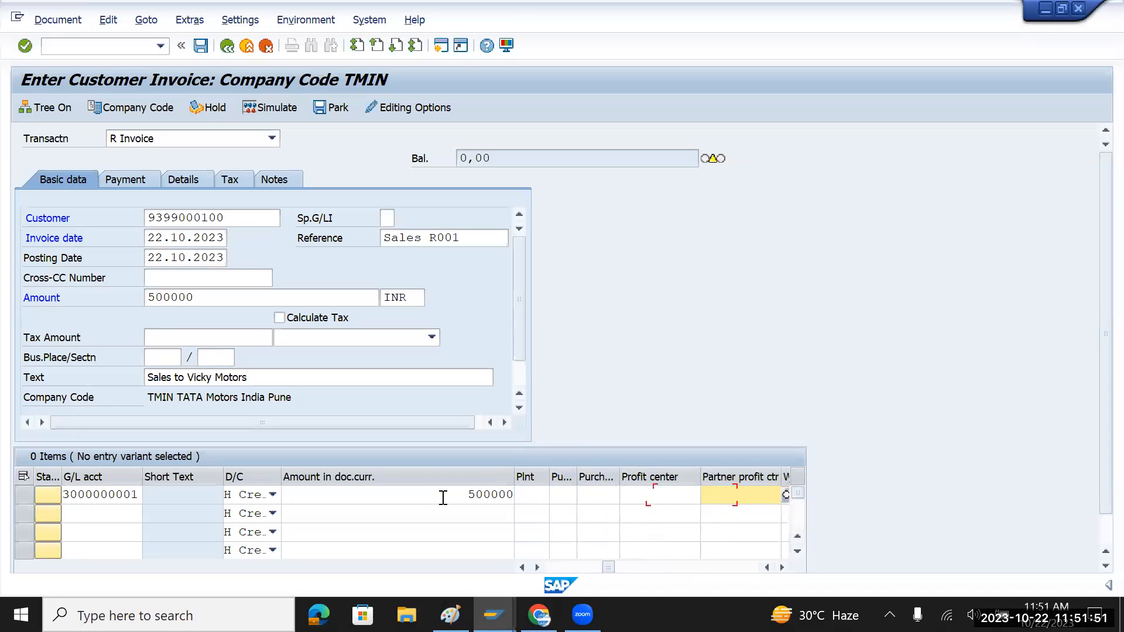
key("shift+Tab")
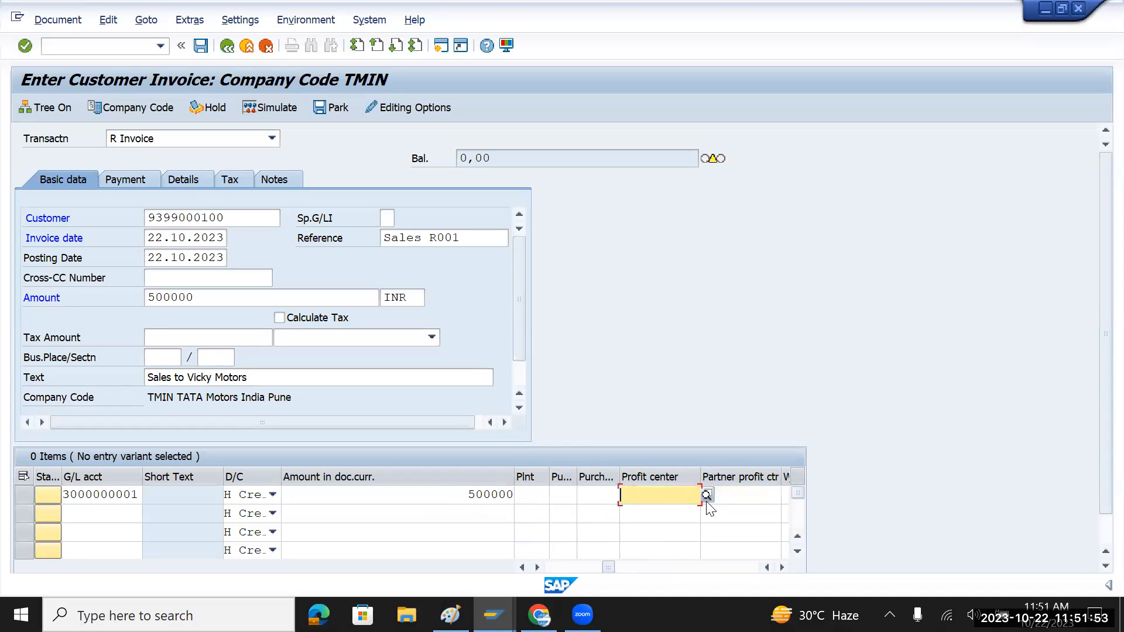
left_click(707, 495)
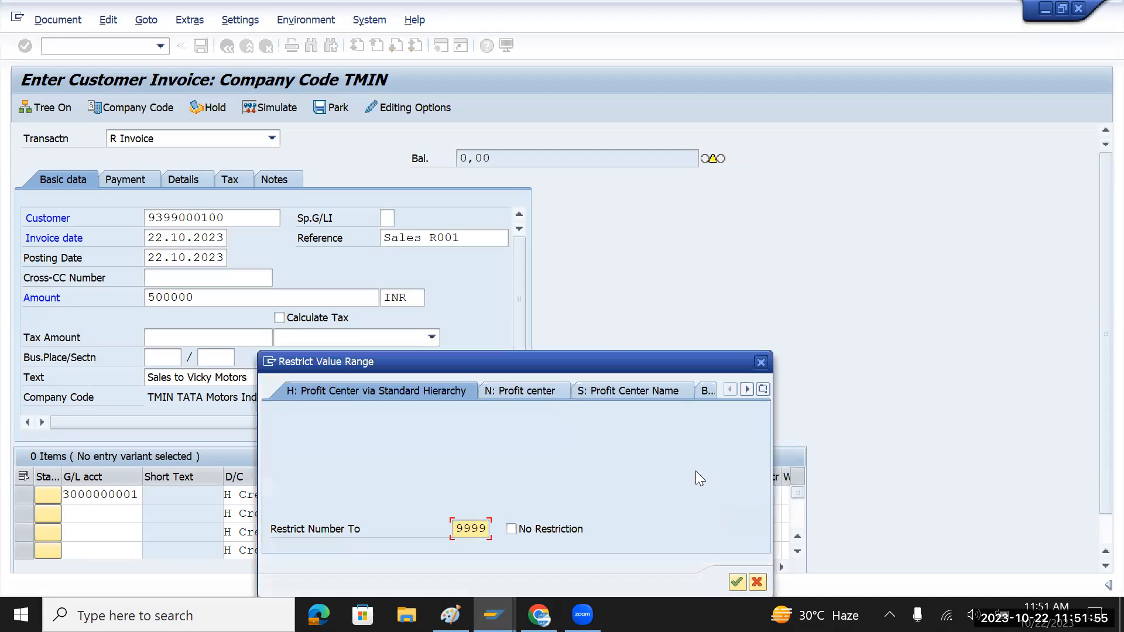
left_click(736, 582)
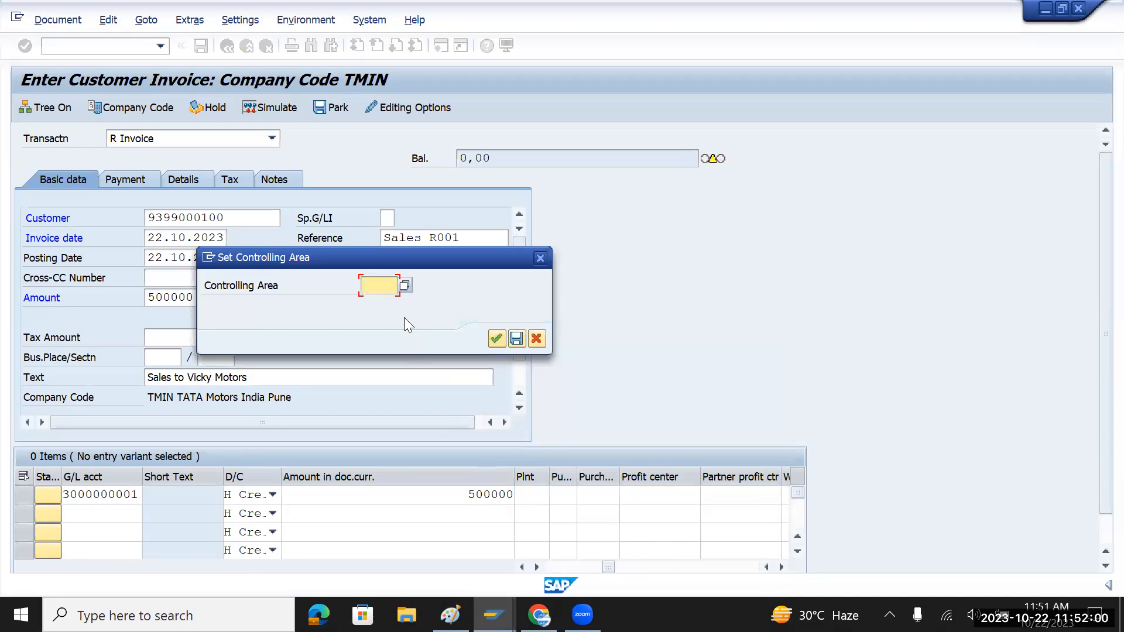
type("tm")
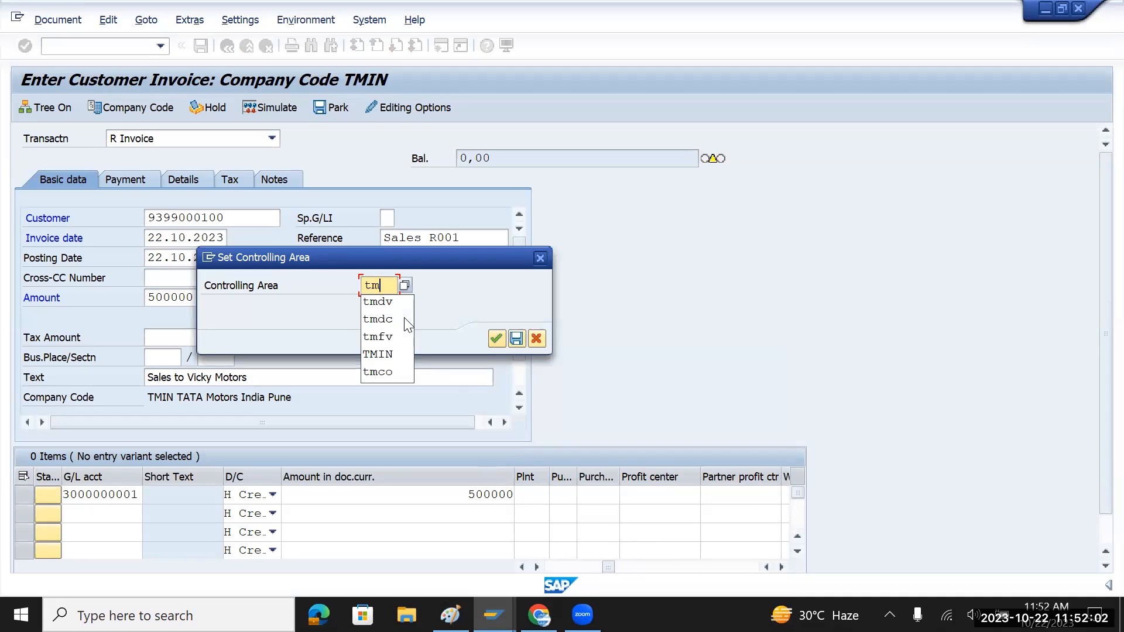
type("dc")
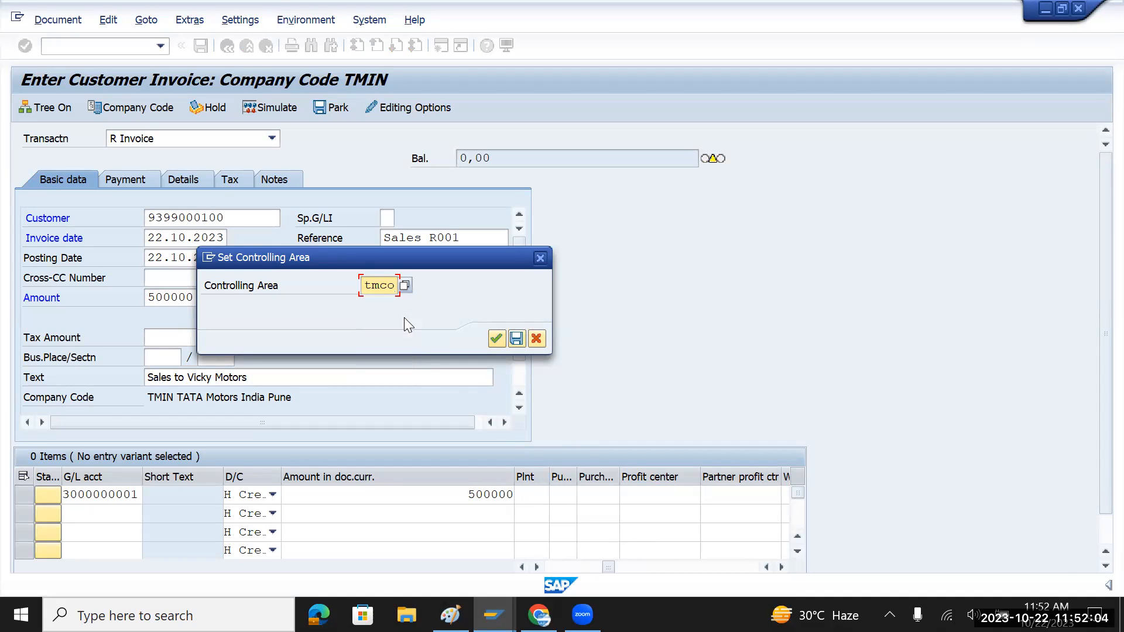
key("Return")
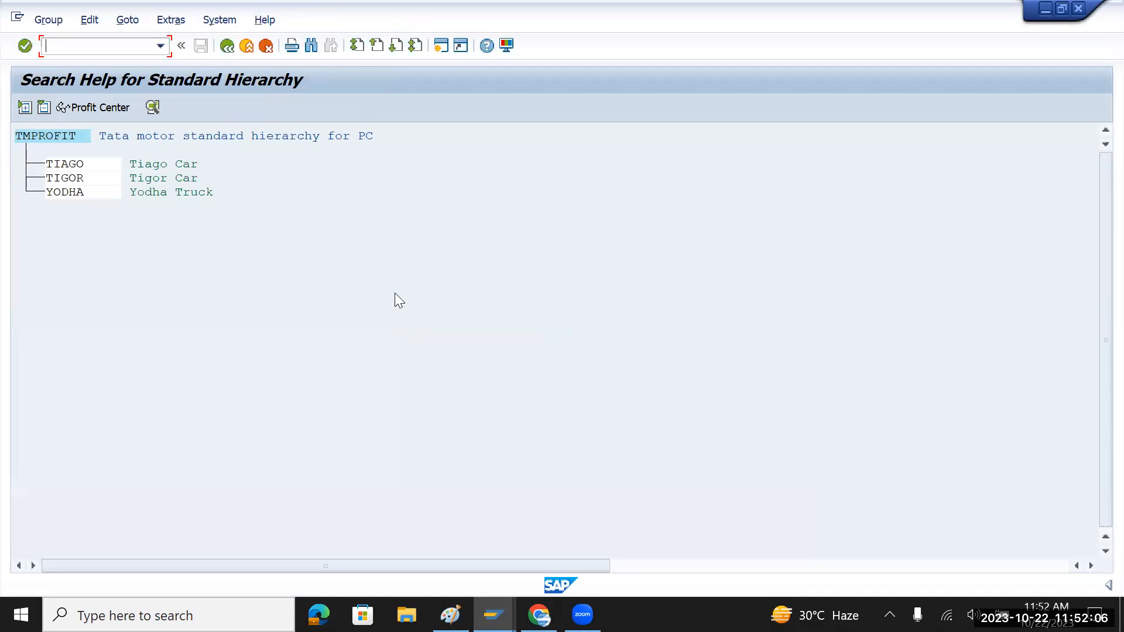
double_click(68, 169)
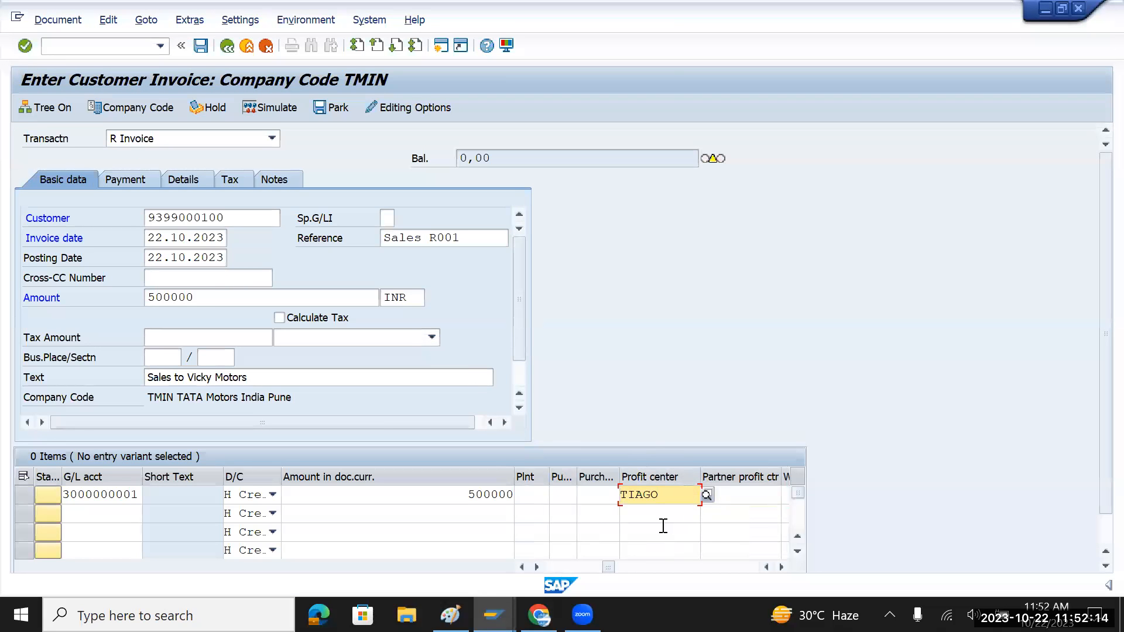
- Copy R001 from the invoice reference into the text of the Sales line item
left_click(593, 566)
left_click_drag(593, 567, 541, 566)
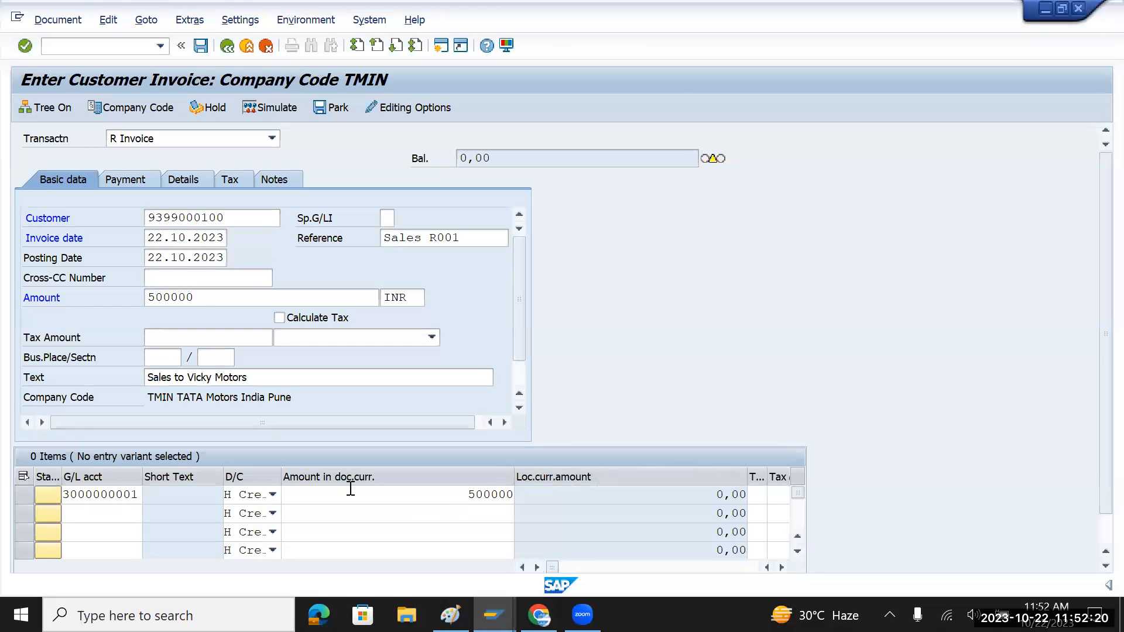
left_click(456, 496)
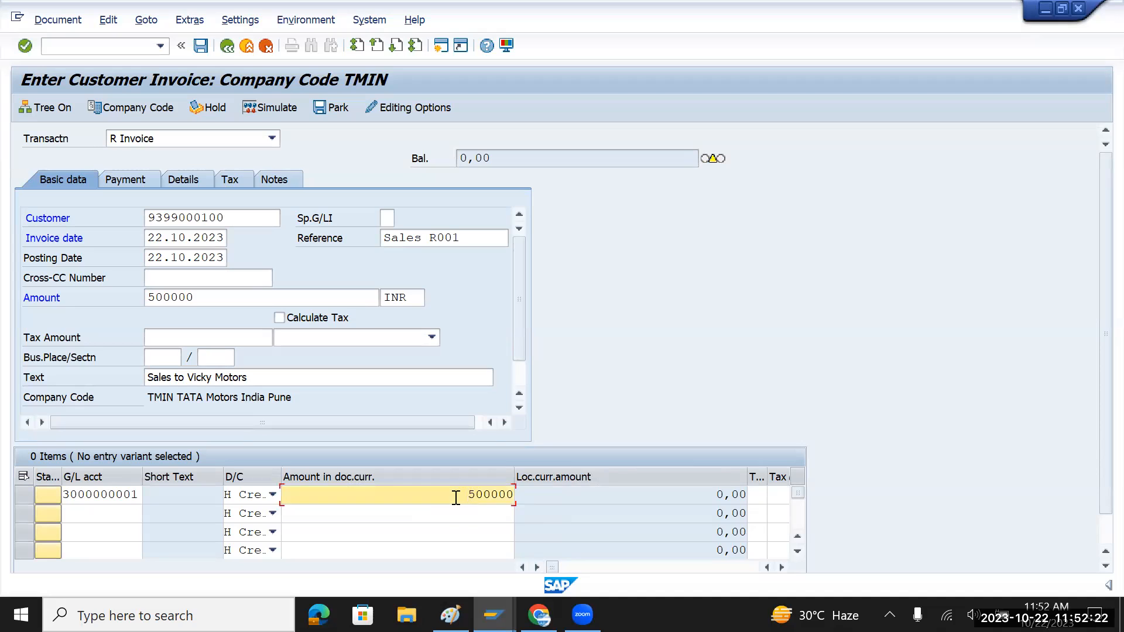
key("Tab")
key("Tab")
key("Tab")
key("Tab")
key("Tab")
key("Tab")
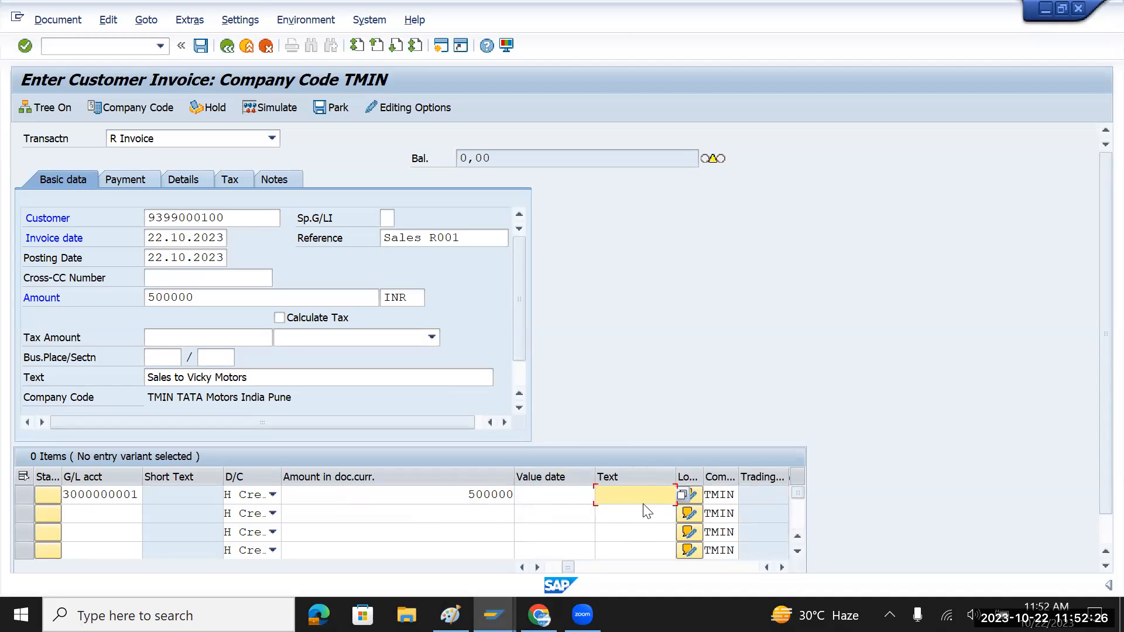
left_click(446, 237)
key("Return")
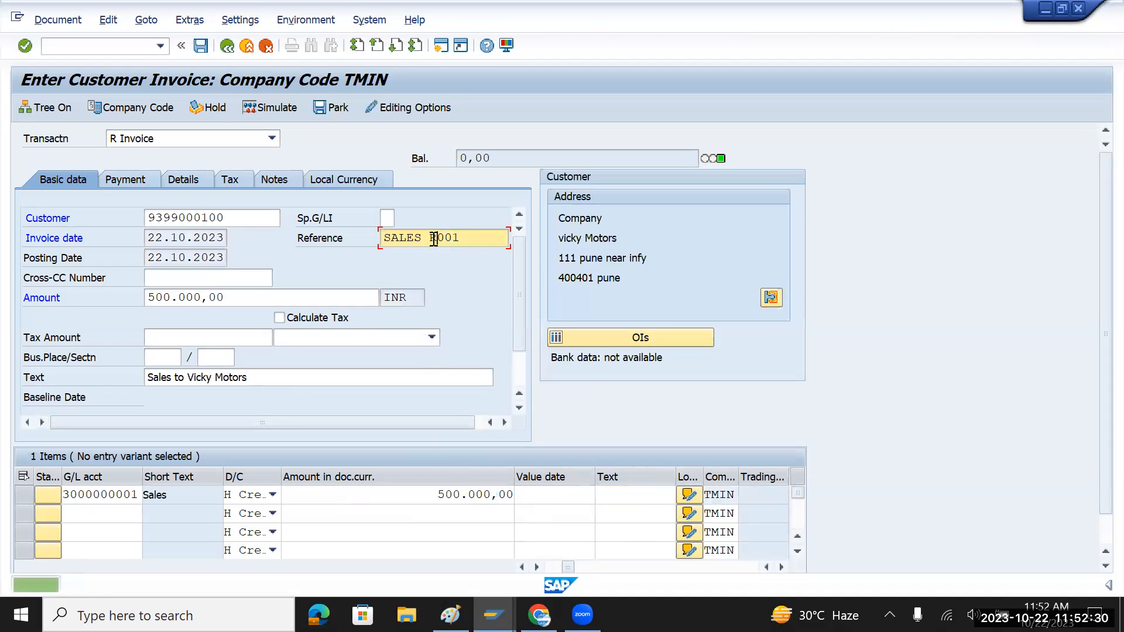
double_click(437, 239)
key("ctrl+c")
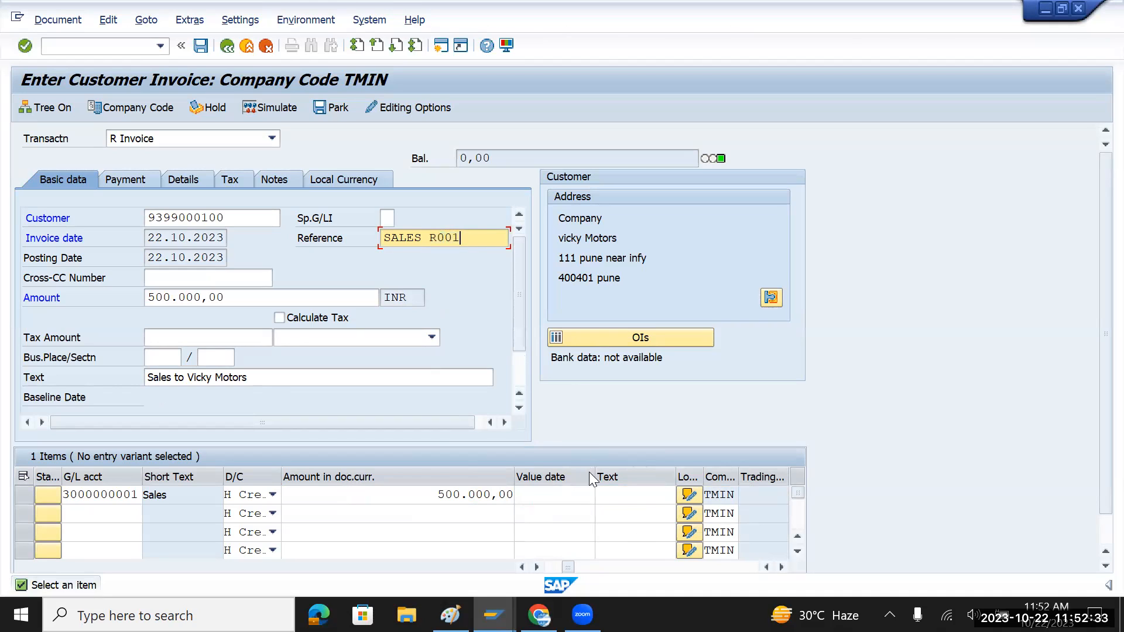
left_click(611, 494)
key("ctrl+v")
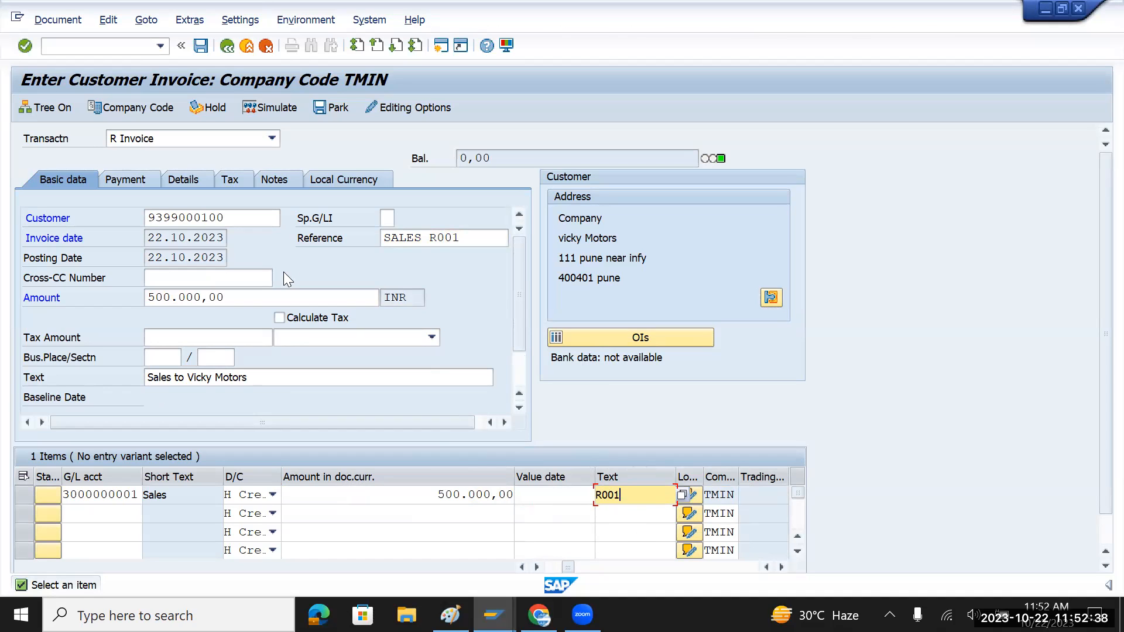
- Confirm the line item past the account assignment warnings and simulate the invoice to open its document overview
key("Return")
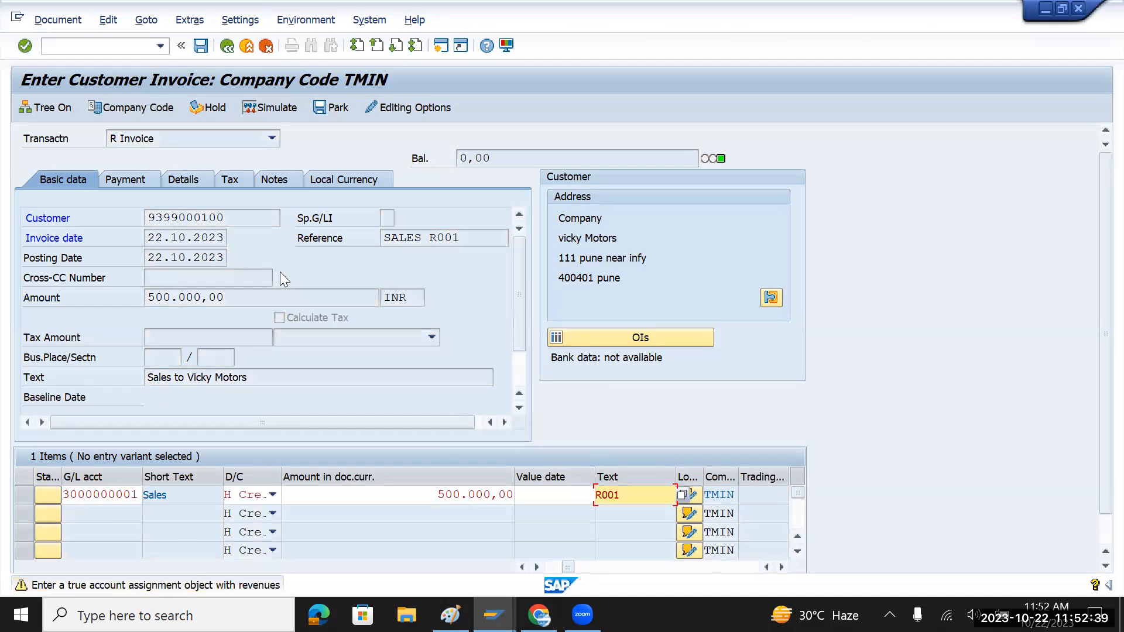
key("Return")
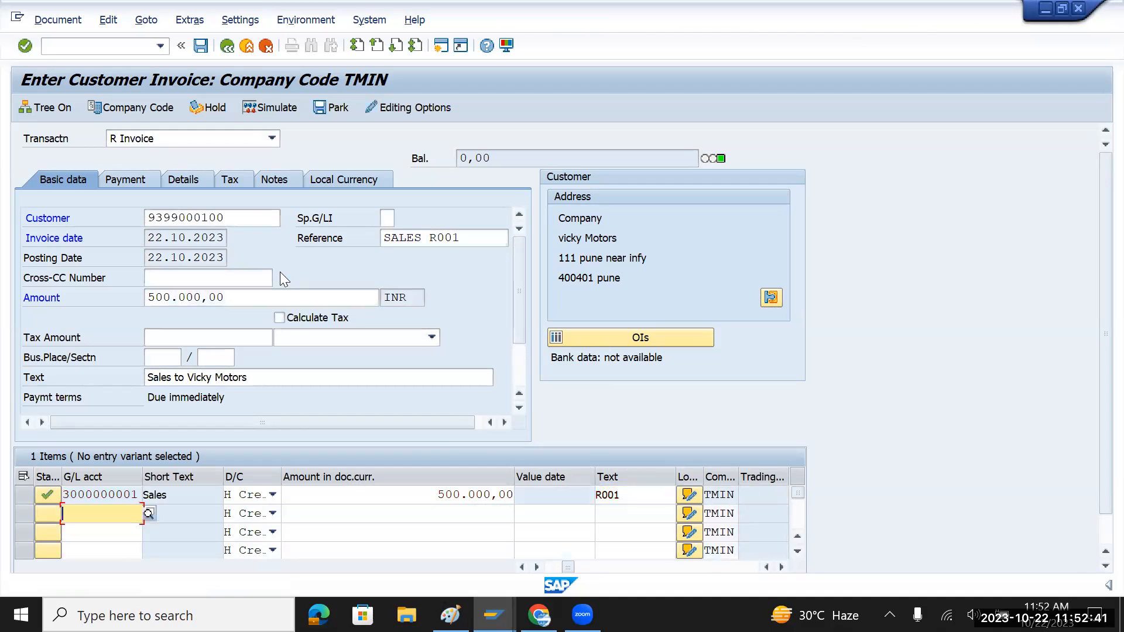
left_click(285, 113)
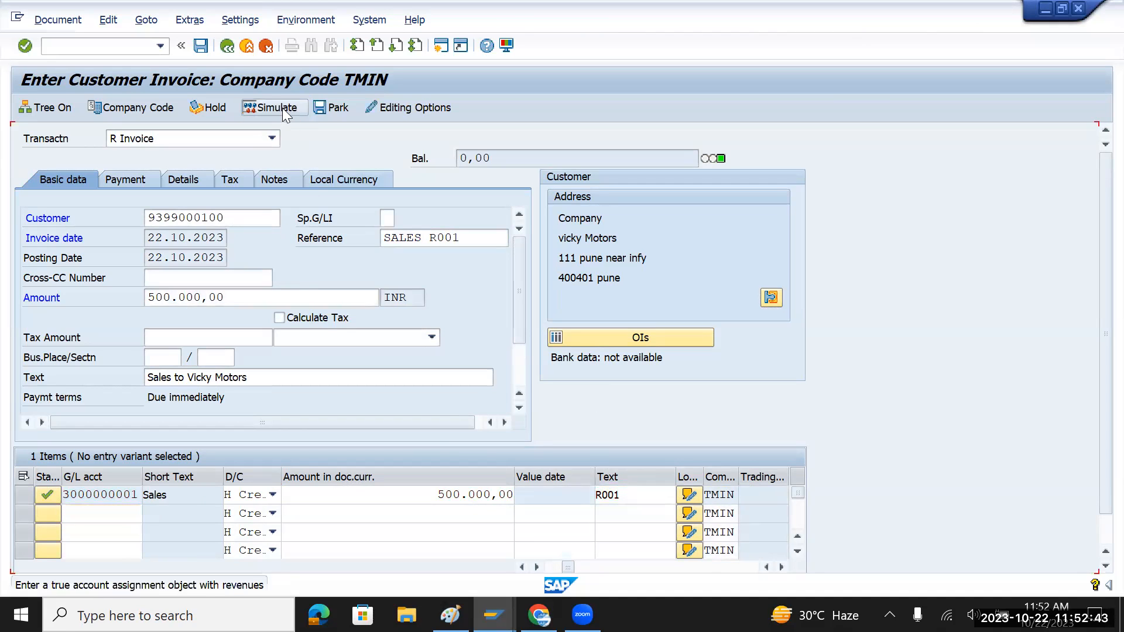
left_click(286, 111)
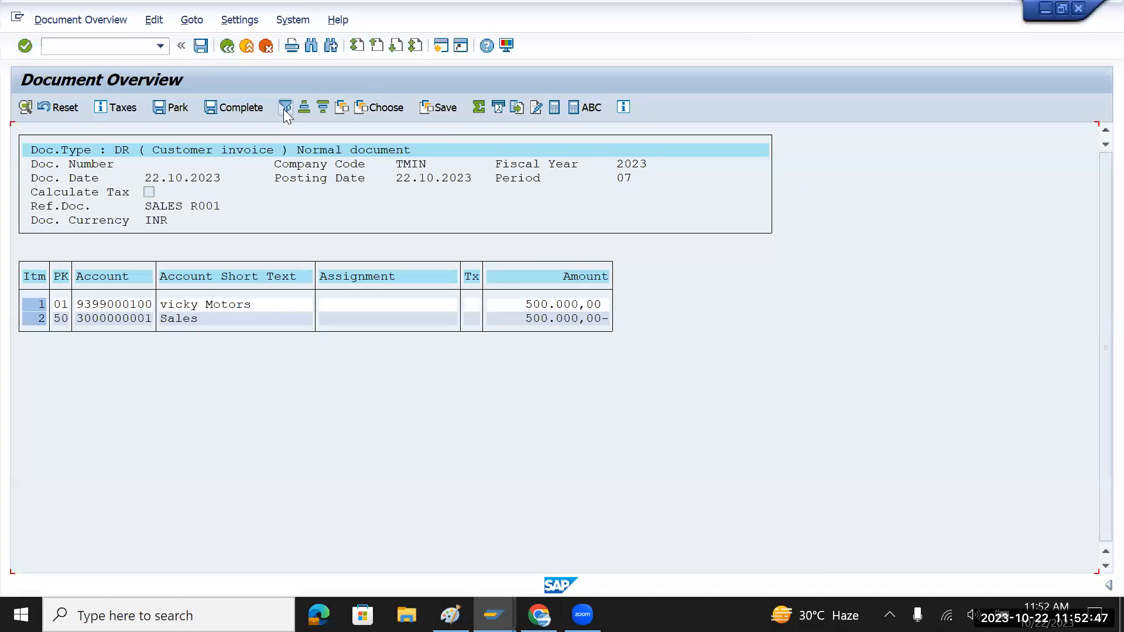
- Post the simulated customer invoice for Vicky Motors in company code TMIN
left_click(201, 49)
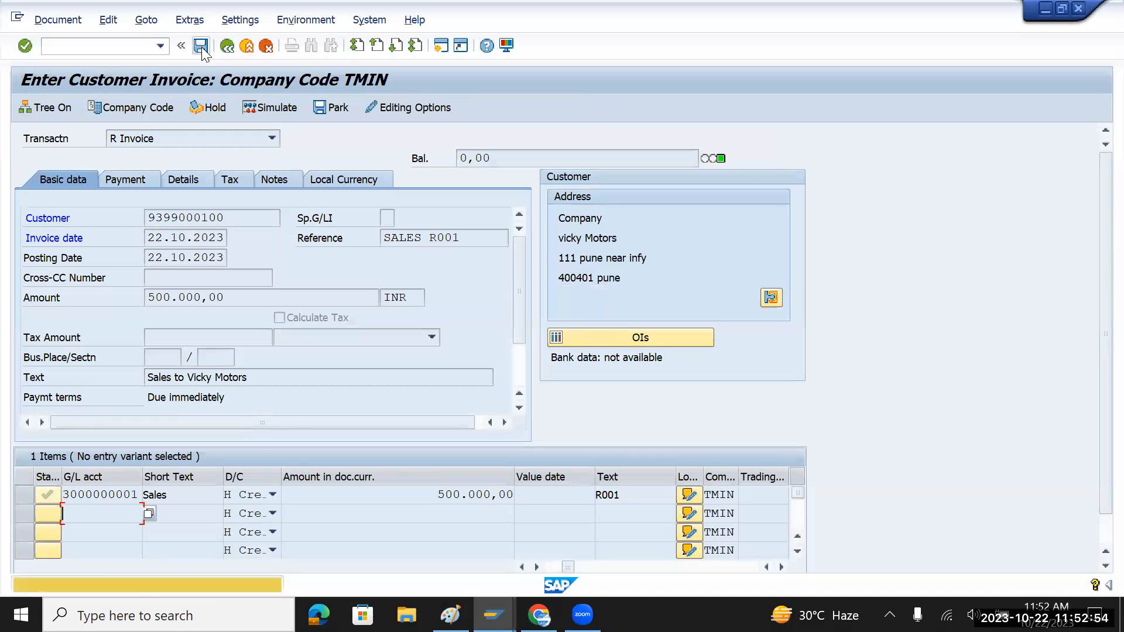
left_click(202, 48)
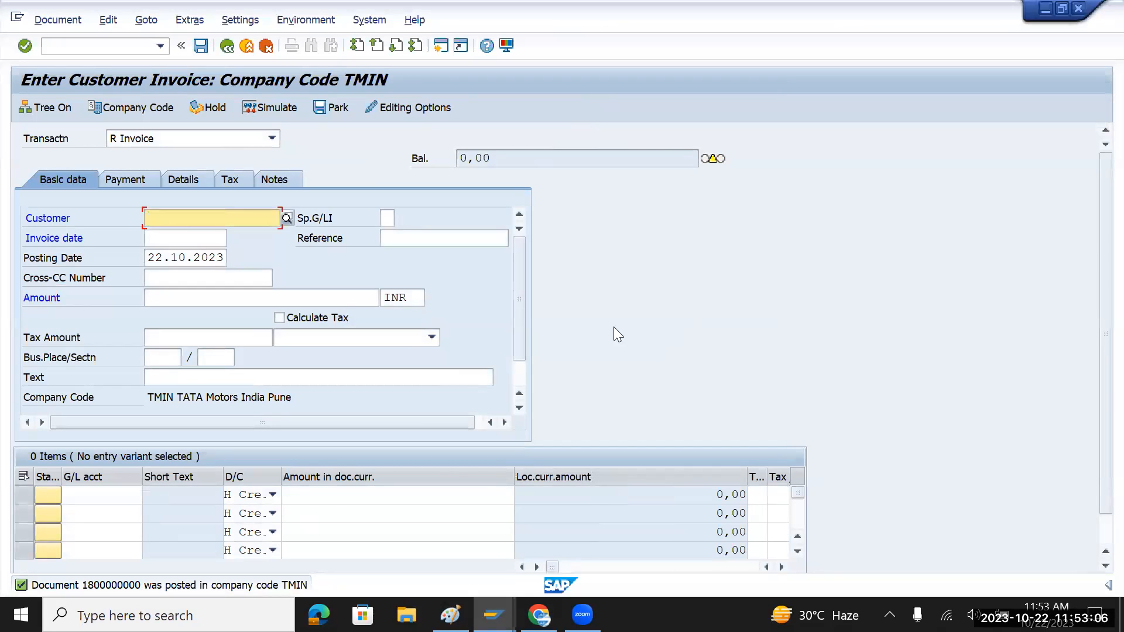
left_click(75, 45)
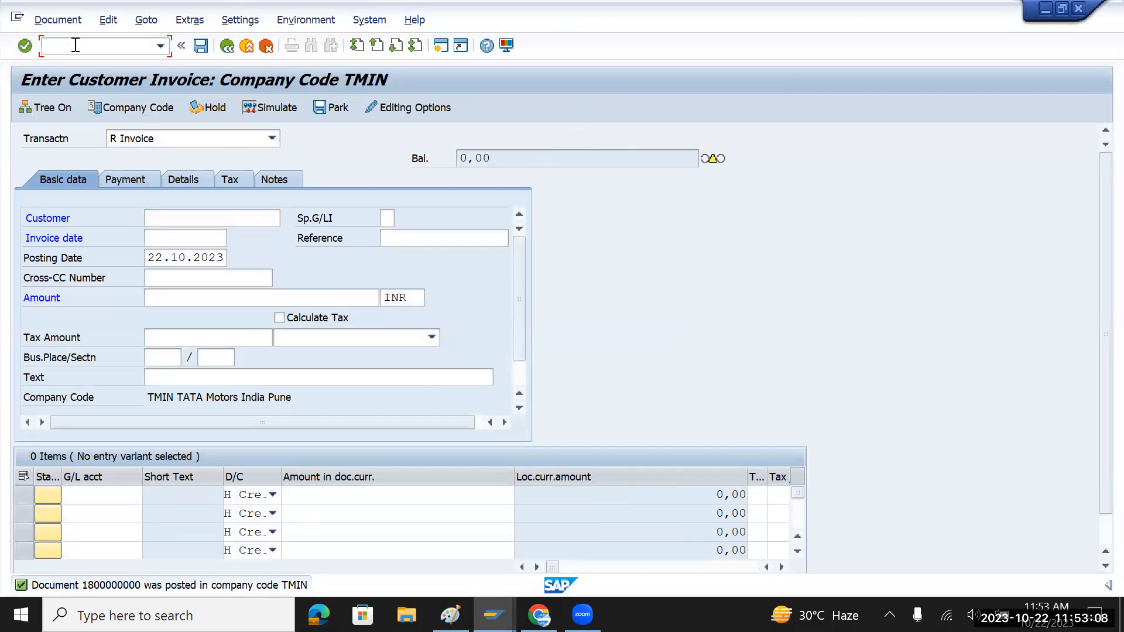
type("/nfbl1n")
key("Return")
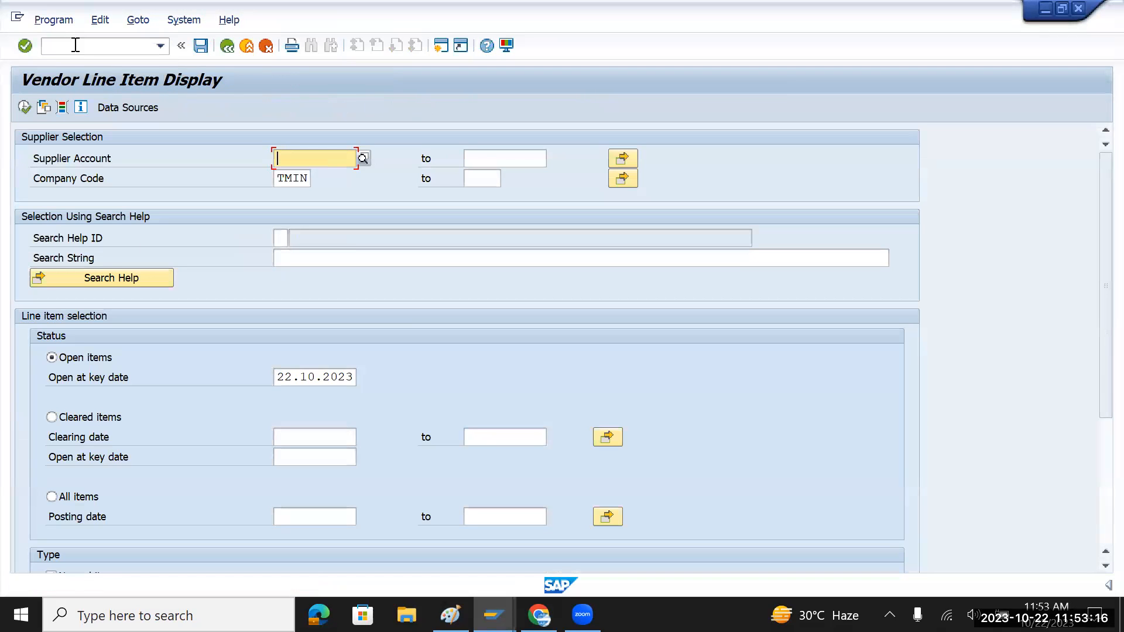
left_click(76, 45)
type("/nfbl5n")
key("Return")
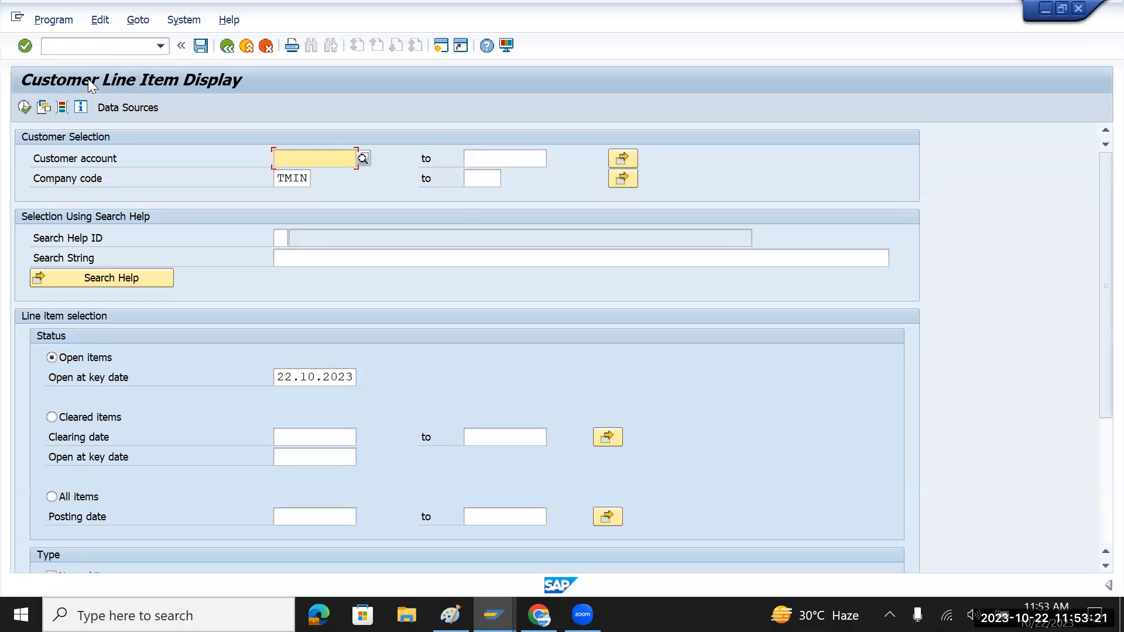
left_click(88, 47)
type("/n")
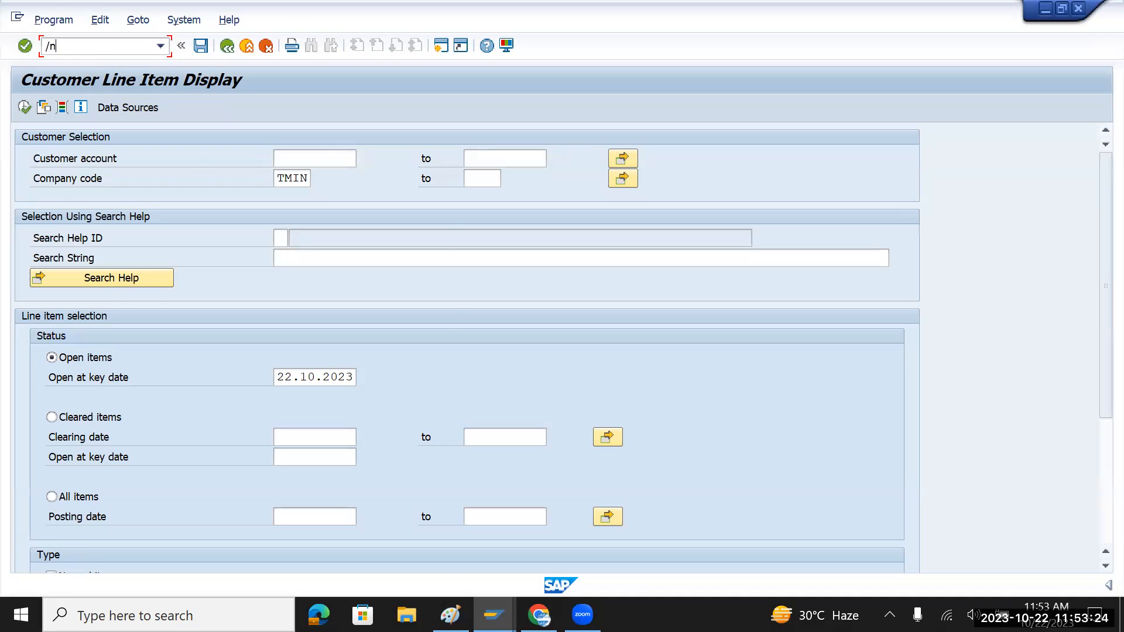
key("Return")
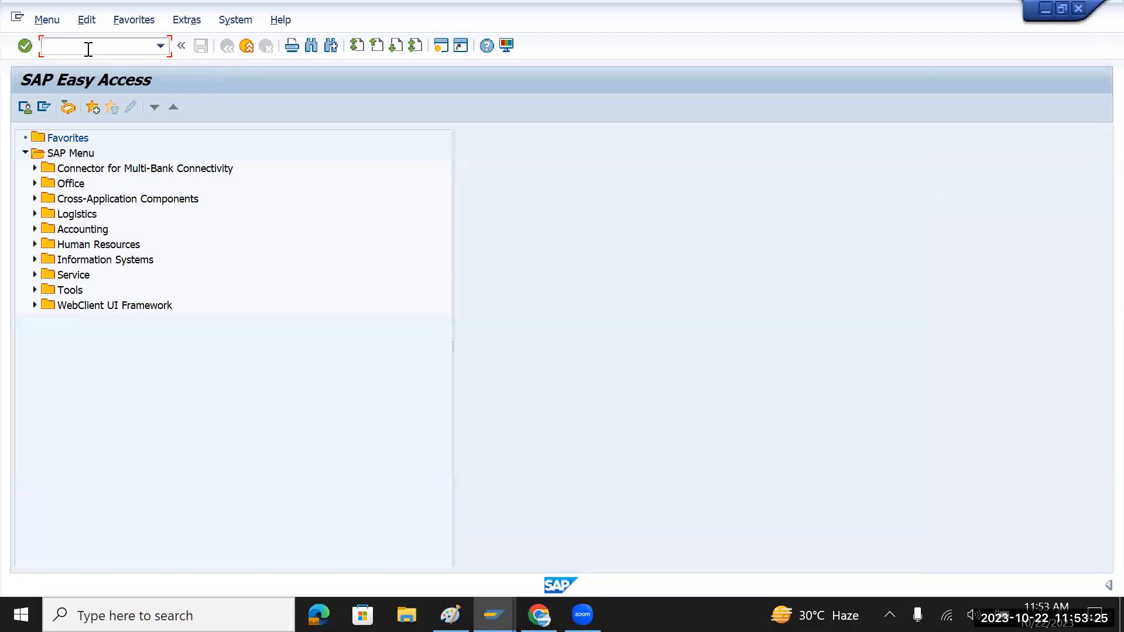
- Run FBL5N for all customers in company code TMIN to list open items at key date 22.10.2023
type("fbl5n")
key("Return")
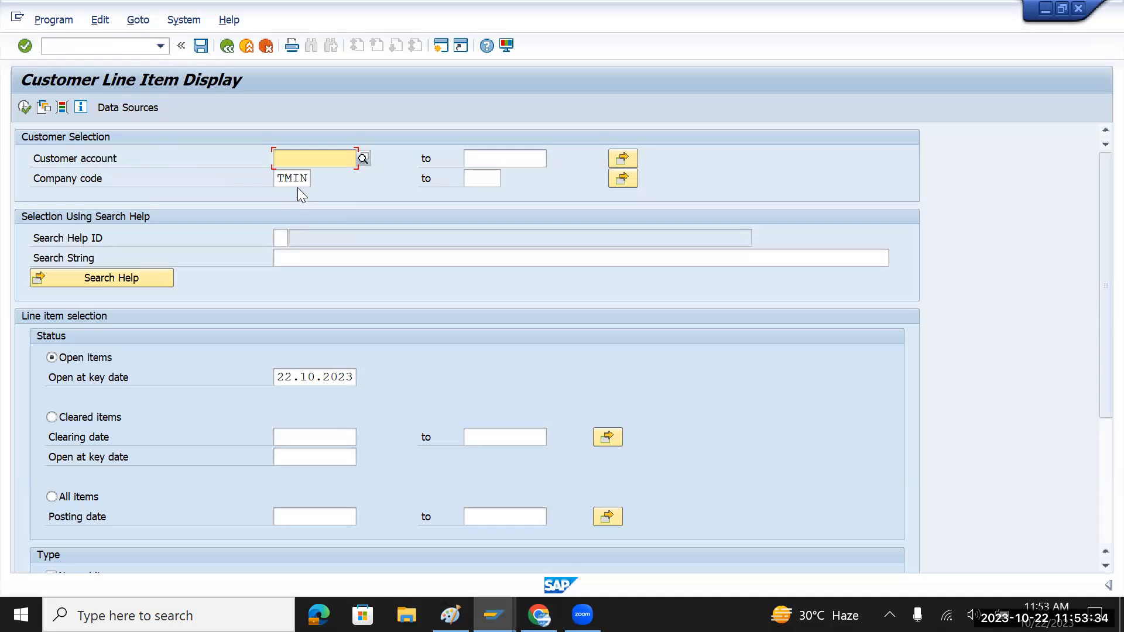
left_click(23, 108)
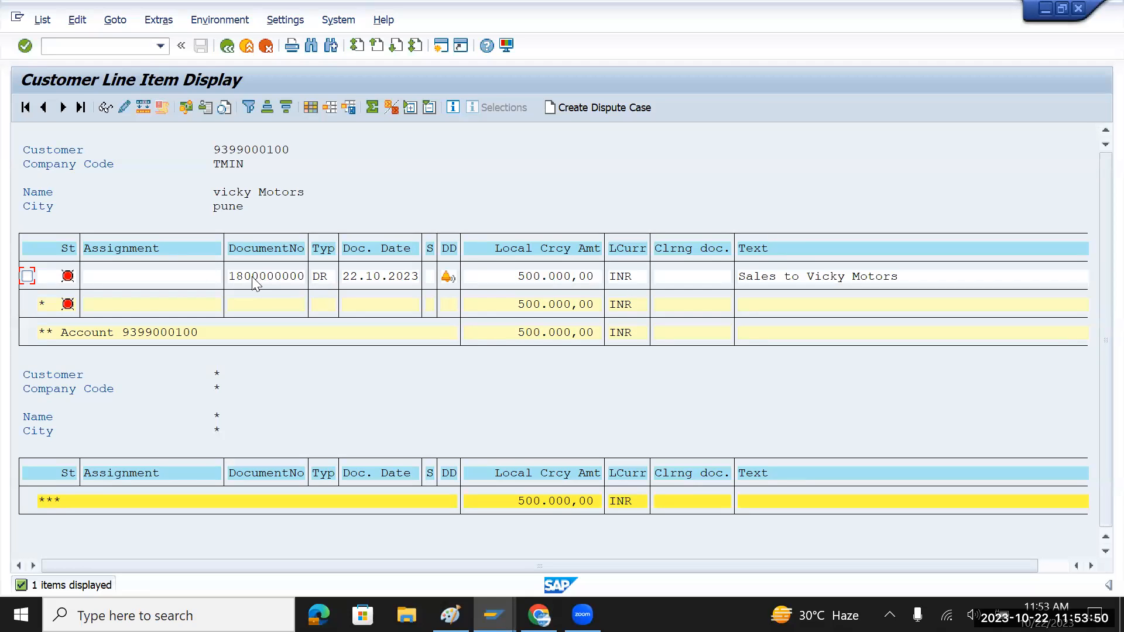
- Open the Vicky Motors invoice from the line item list and examine its data entry and general ledger views
left_click(209, 150)
double_click(258, 275)
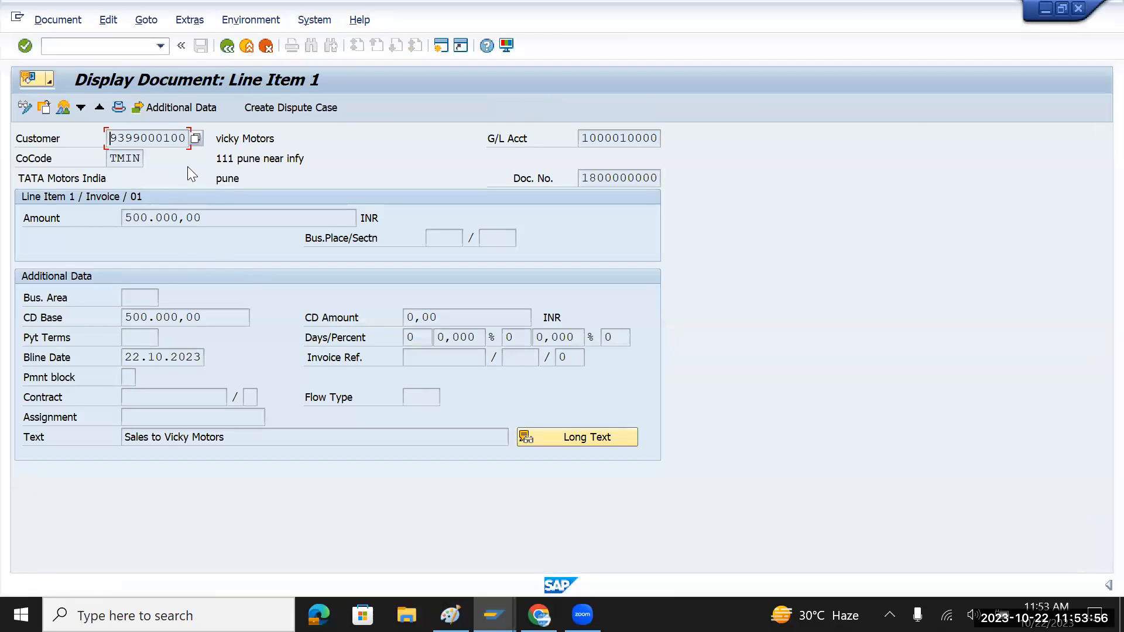
left_click(64, 108)
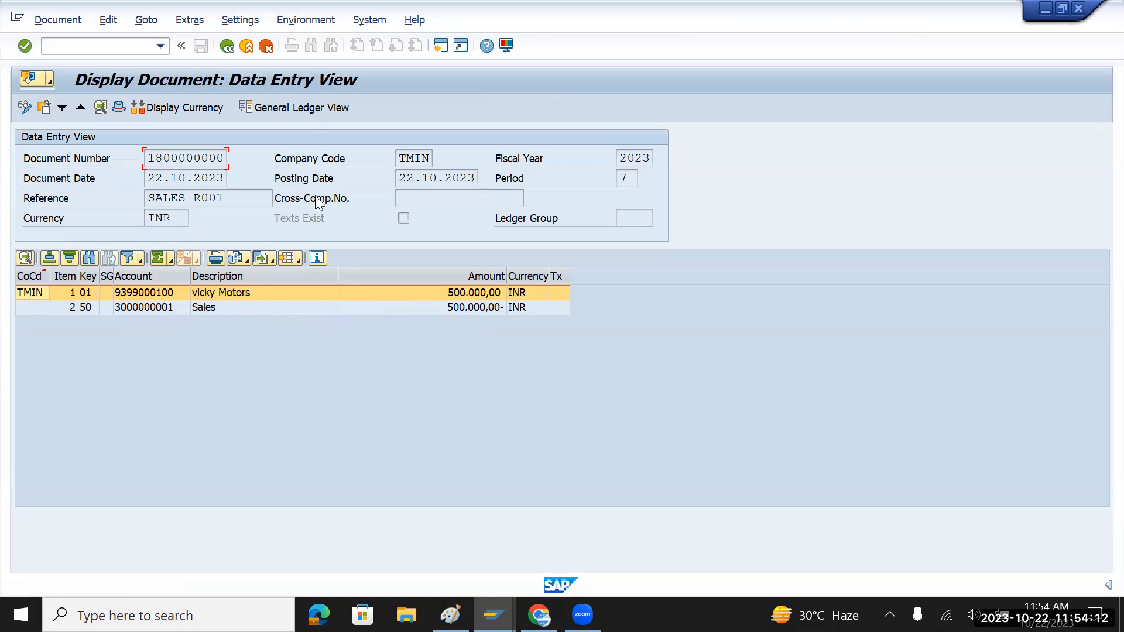
left_click(297, 109)
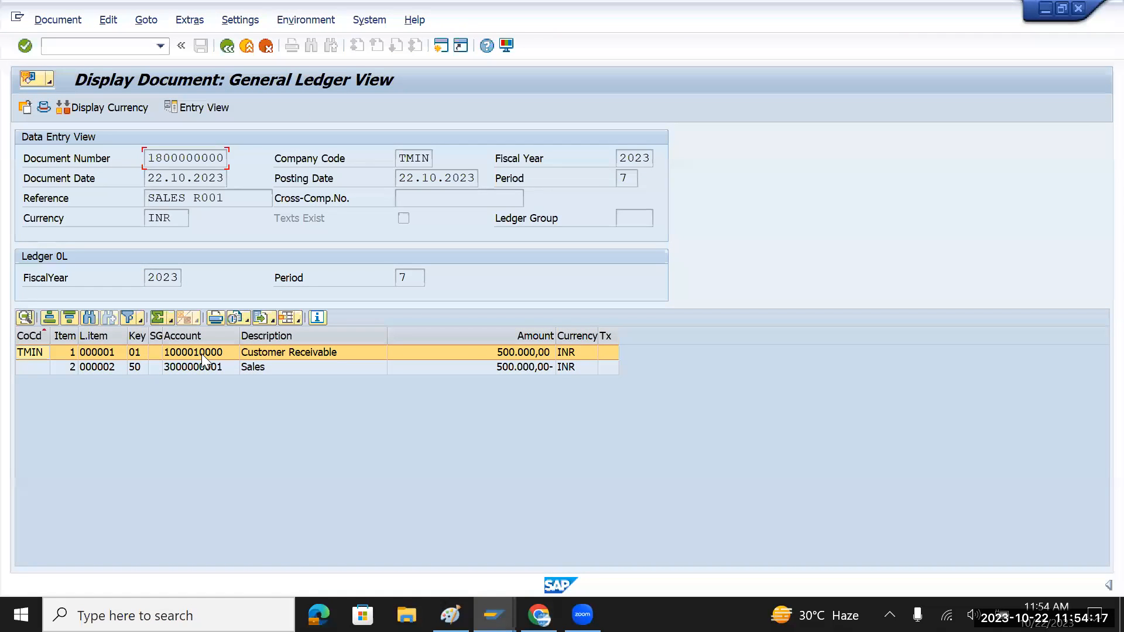
left_click(207, 355)
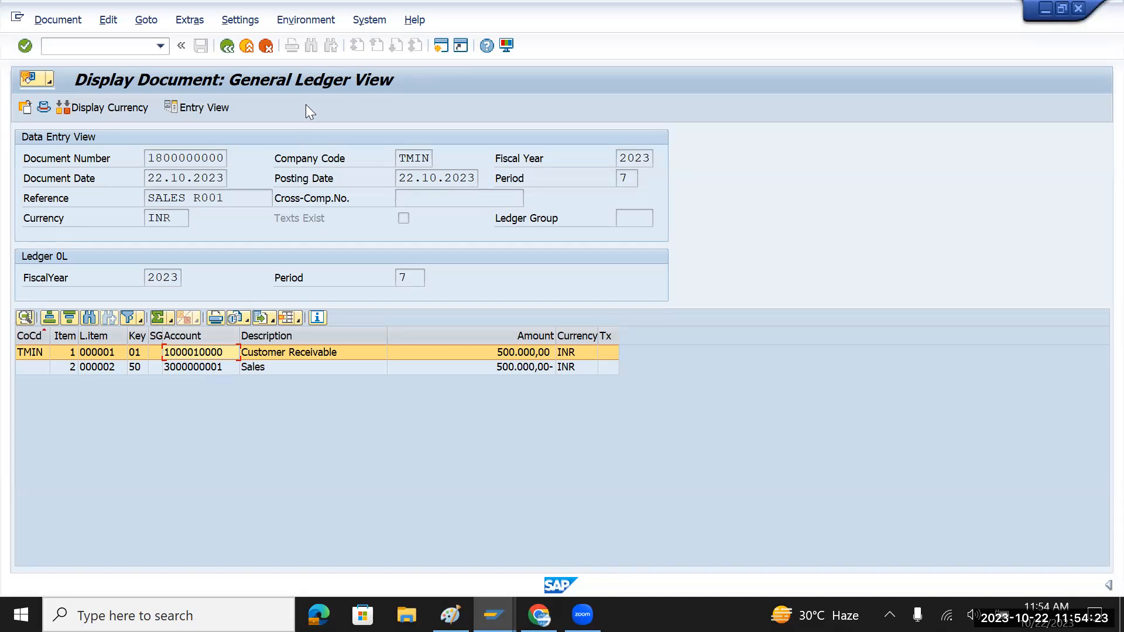
- Leave the document display and start creating an organization in transaction BP
left_click(85, 47)
type("/n")
key("Return")
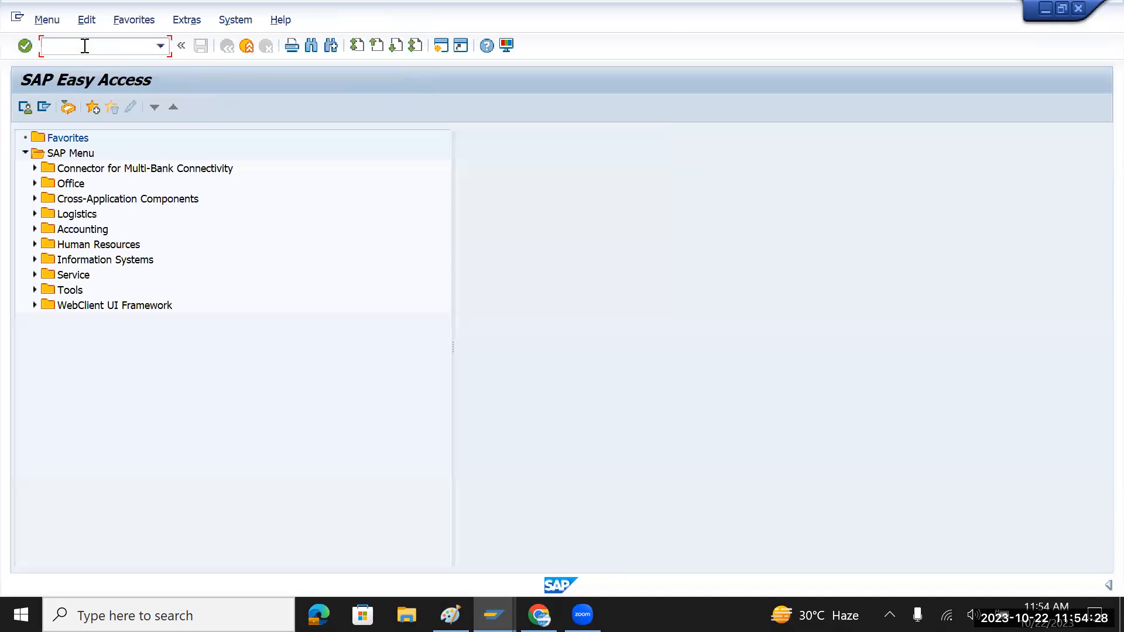
type("bp")
key("Return")
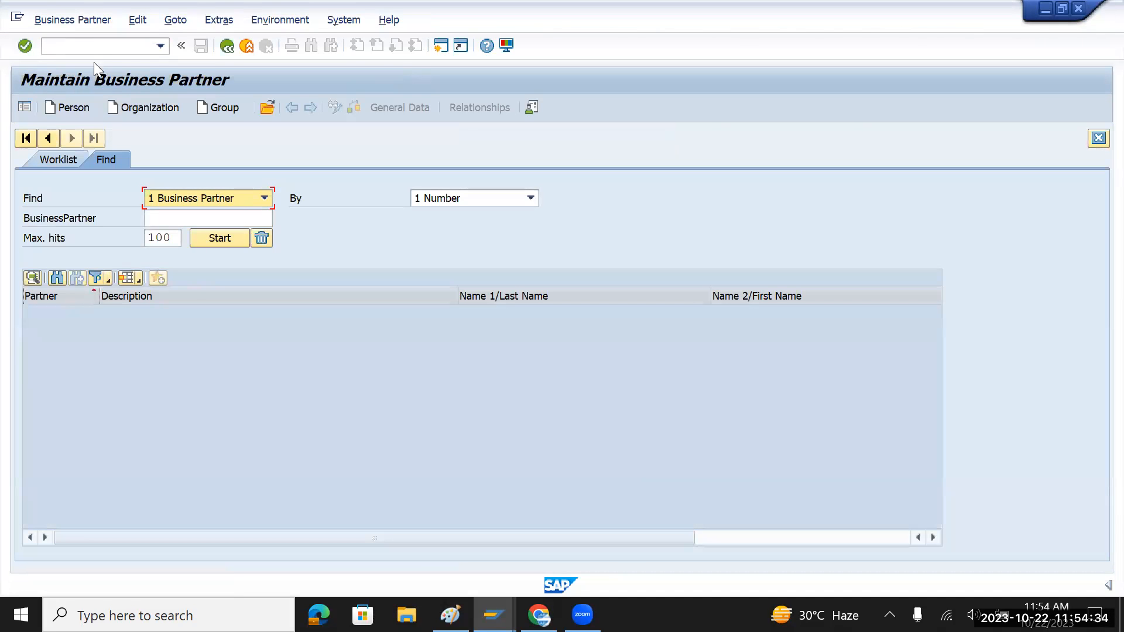
left_click(140, 107)
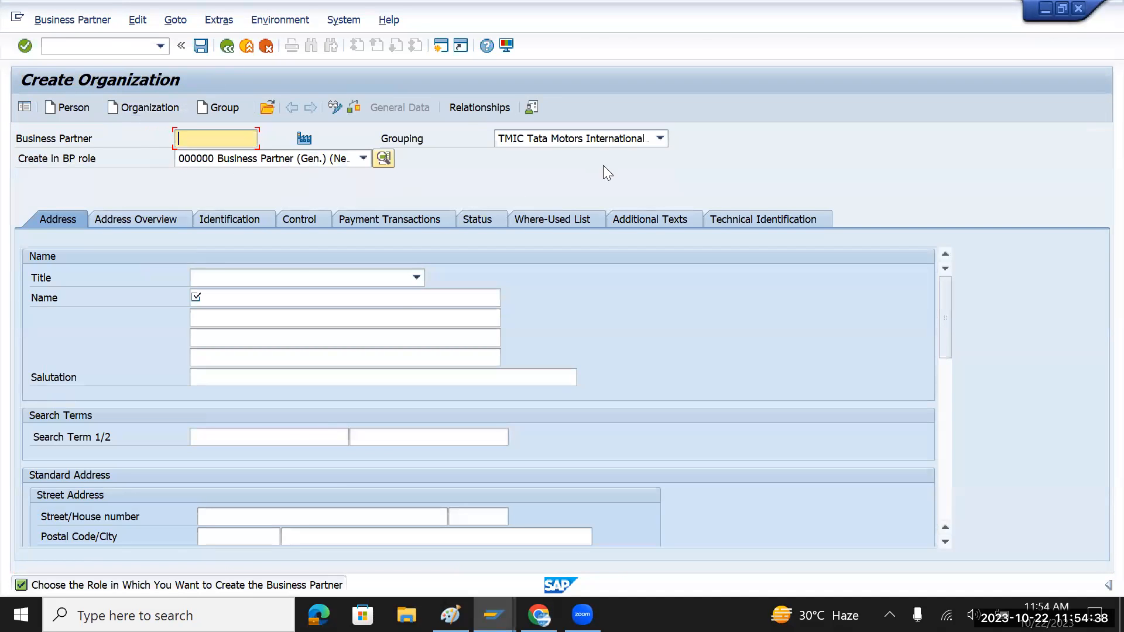
- Set the new organization's grouping to TMDV Tata Motors Domestic Vendor
left_click(660, 138)
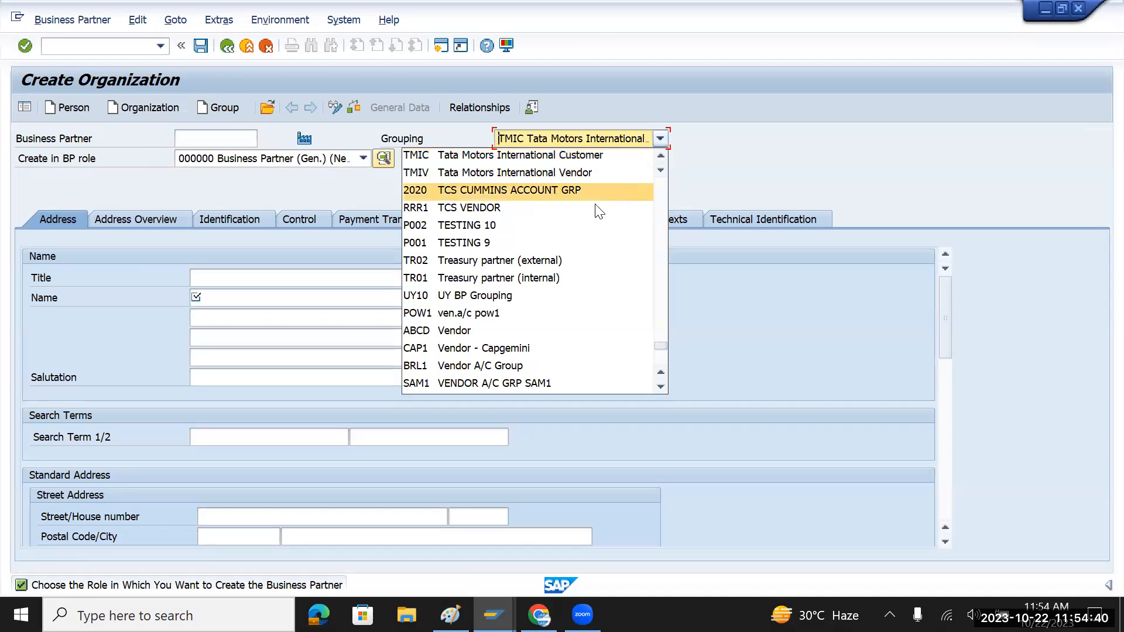
scroll(587, 222, "down", 1)
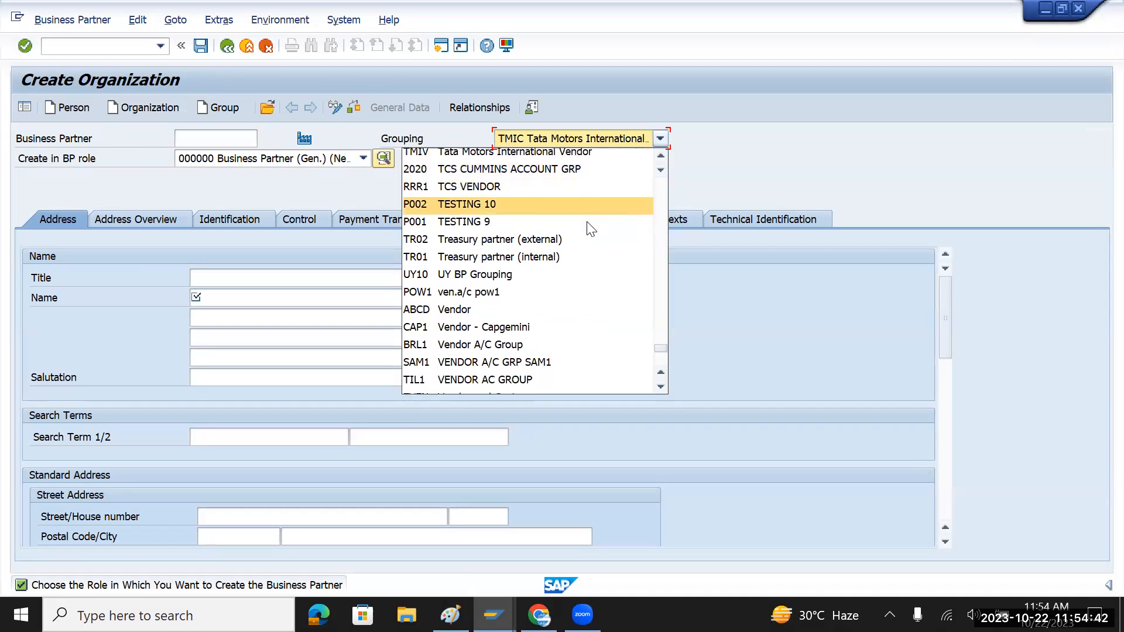
scroll(588, 226, "down", 1)
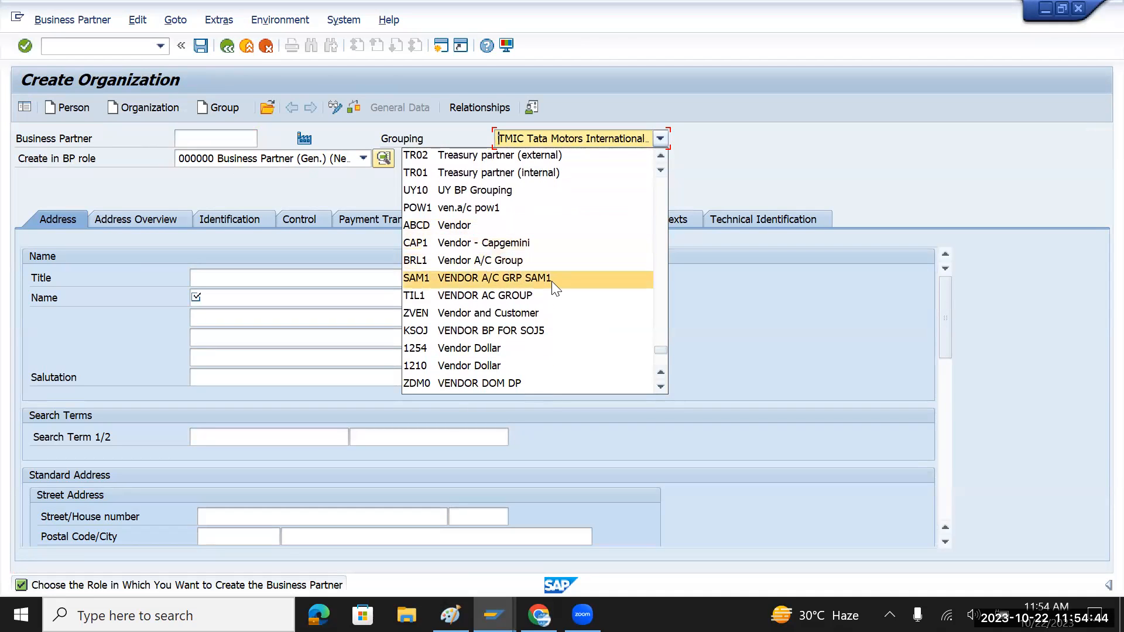
scroll(525, 293, "down", 2)
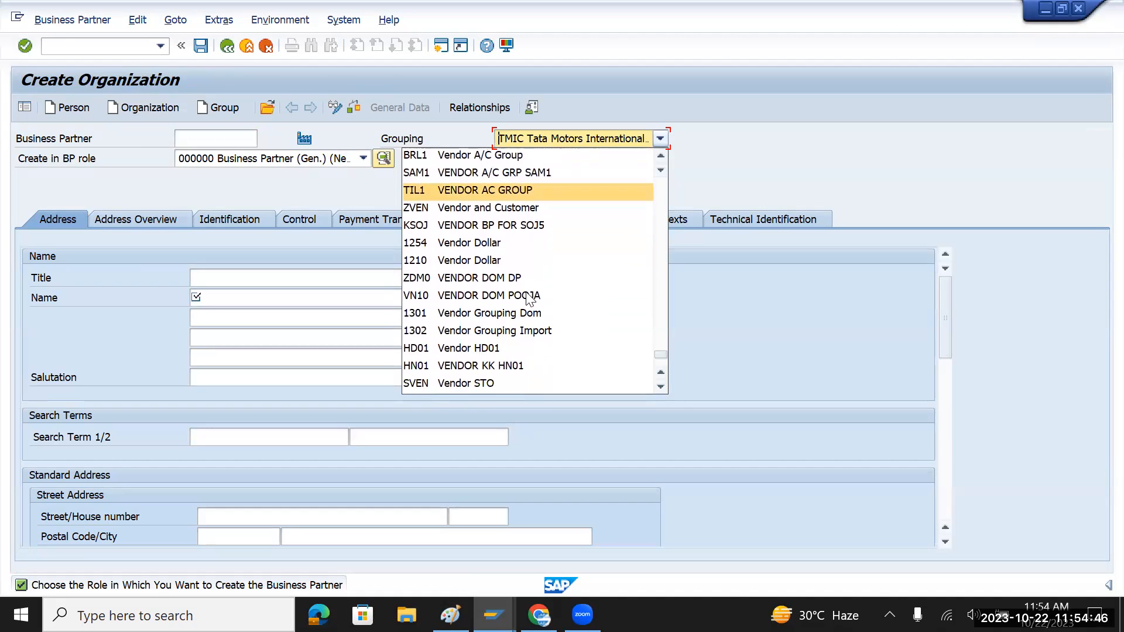
scroll(530, 299, "down", 1)
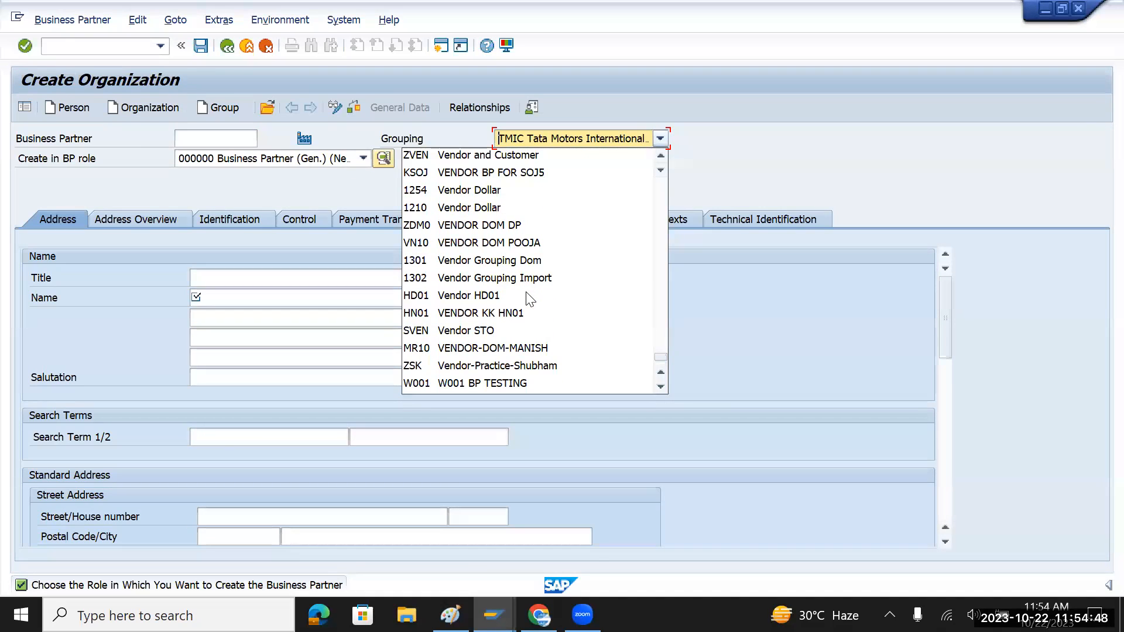
scroll(530, 298, "down", 1)
scroll(532, 294, "up", 5)
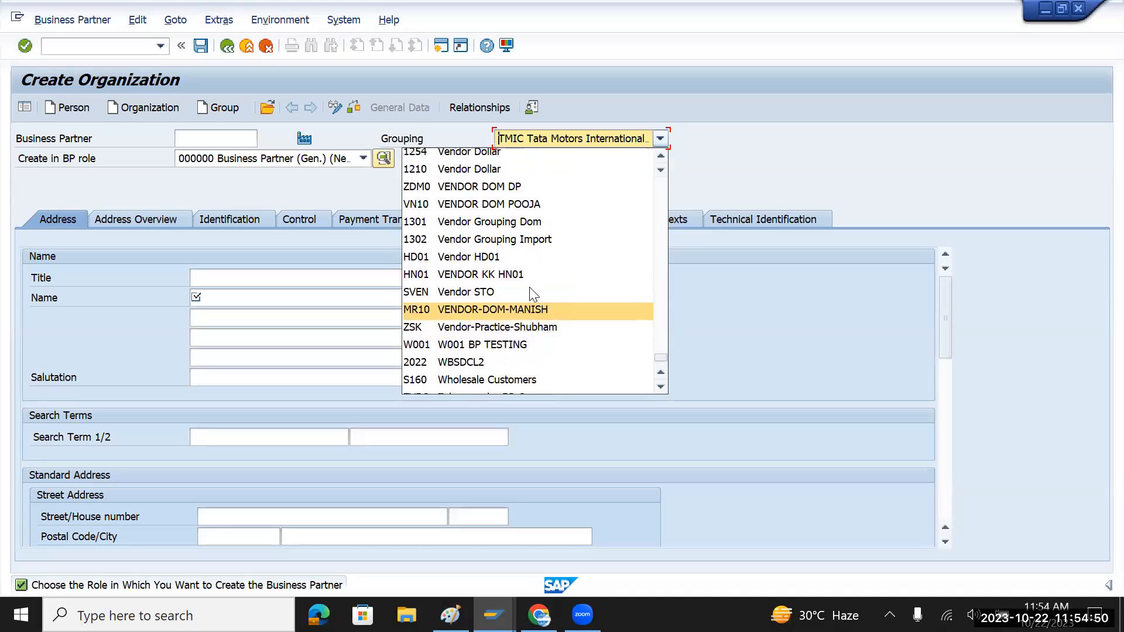
scroll(530, 292, "up", 3)
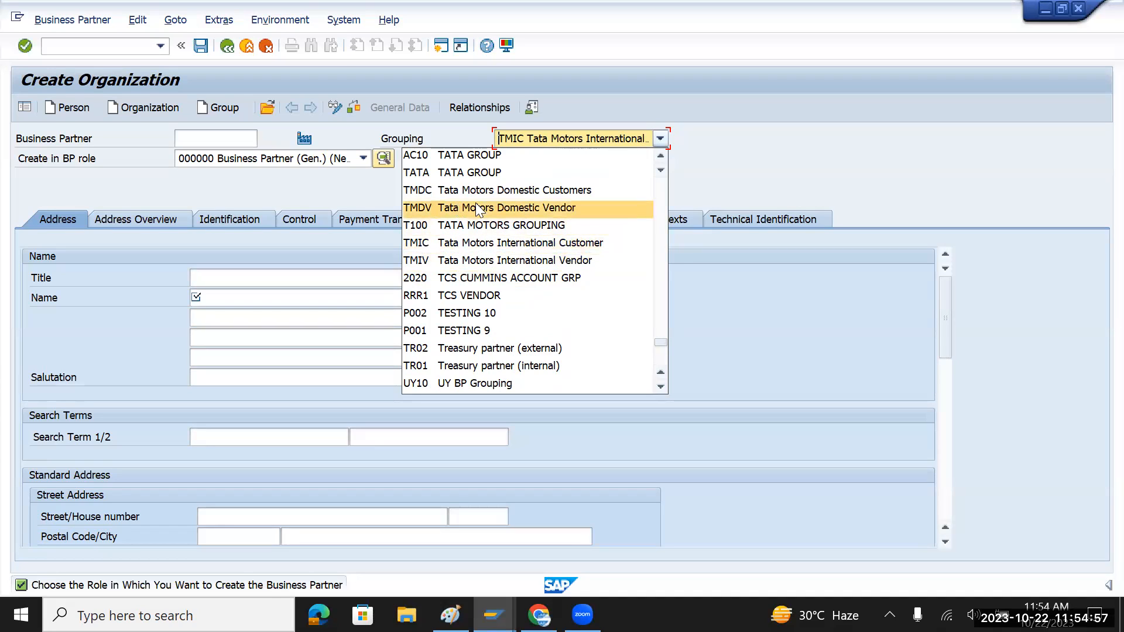
left_click(492, 206)
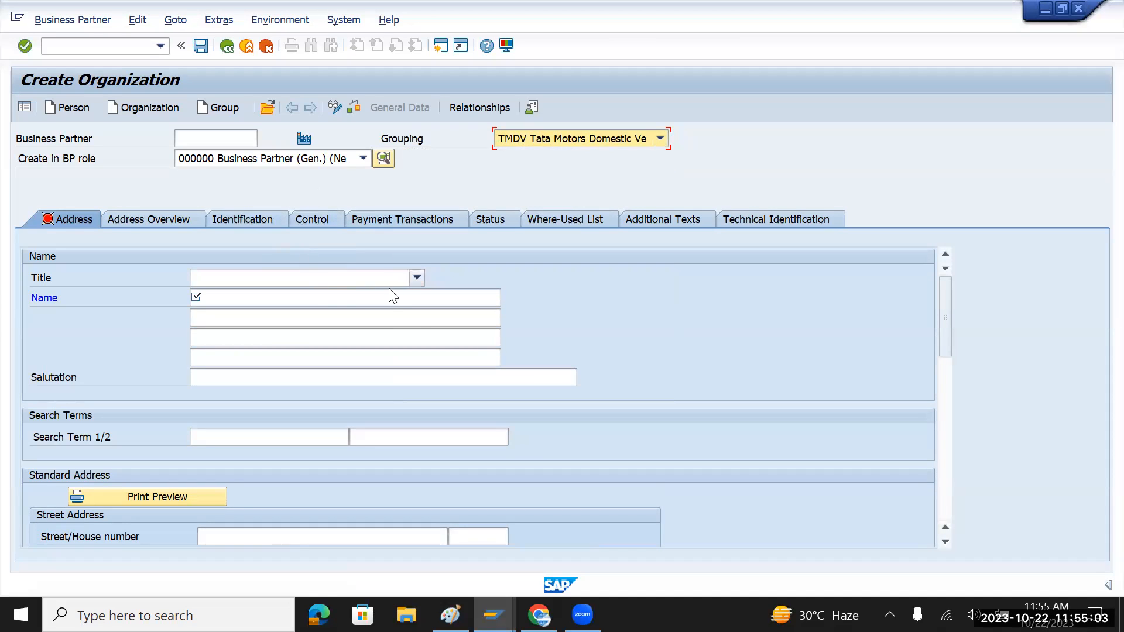
- Give the organization the title Company, the name Intel Core and the search term Intel
left_click(414, 278)
left_click(288, 292)
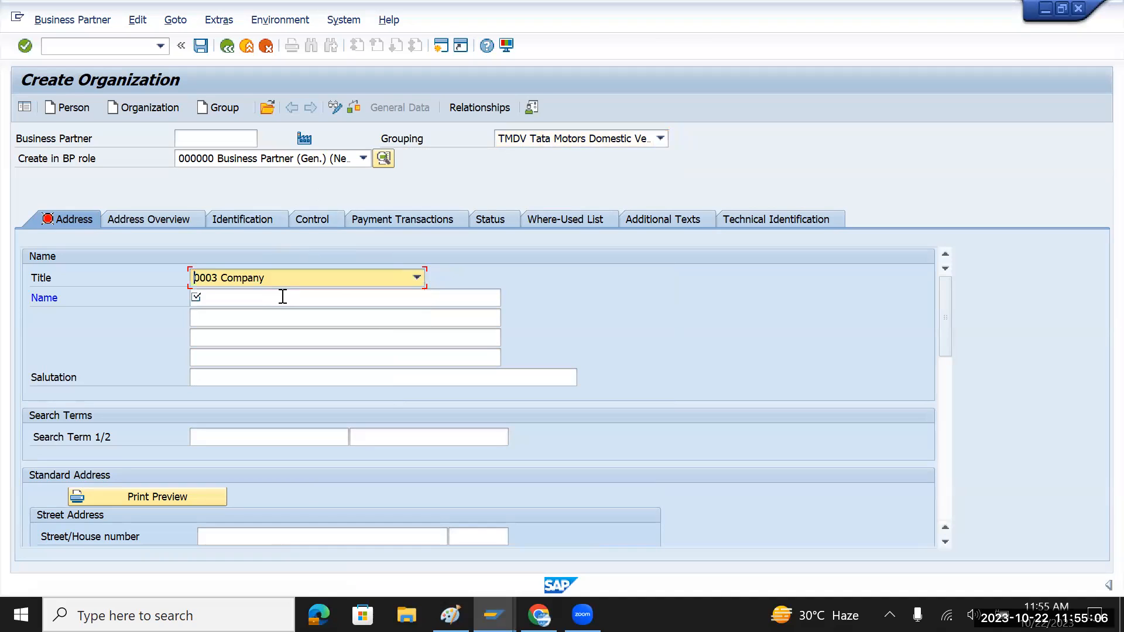
left_click(262, 300)
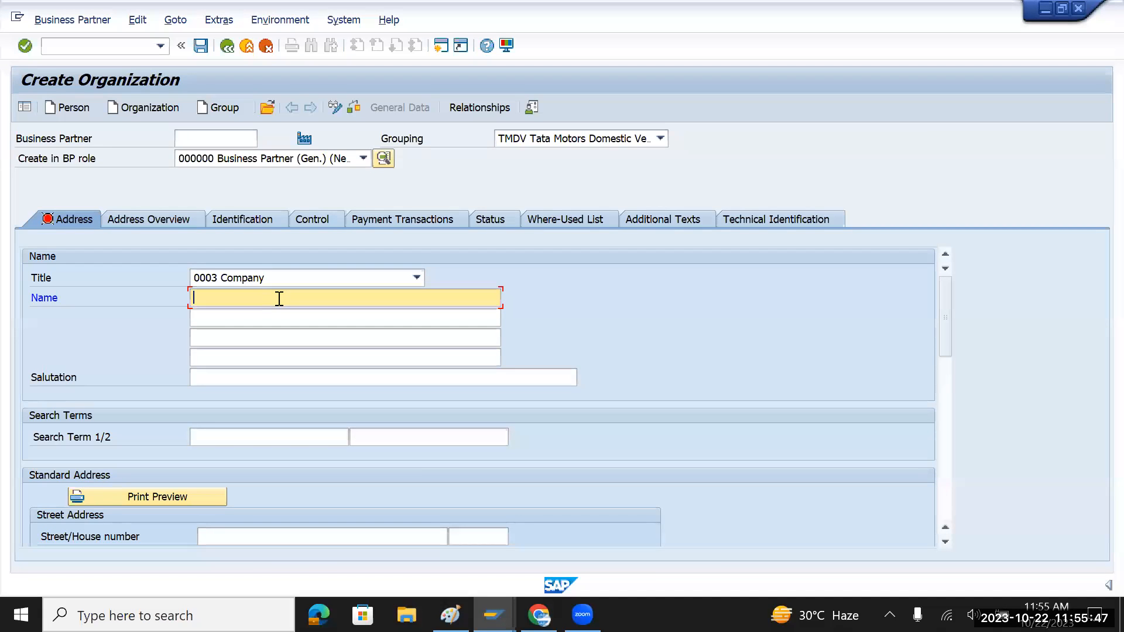
type("Intel Core")
scroll(344, 357, "down", 1)
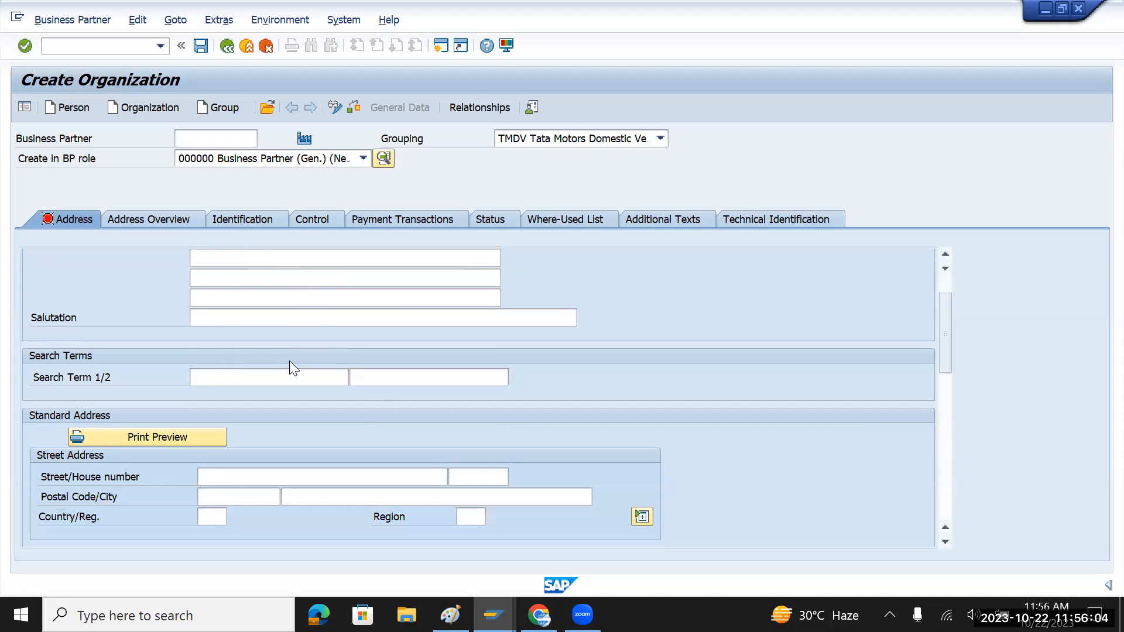
left_click(279, 376)
type("Intel")
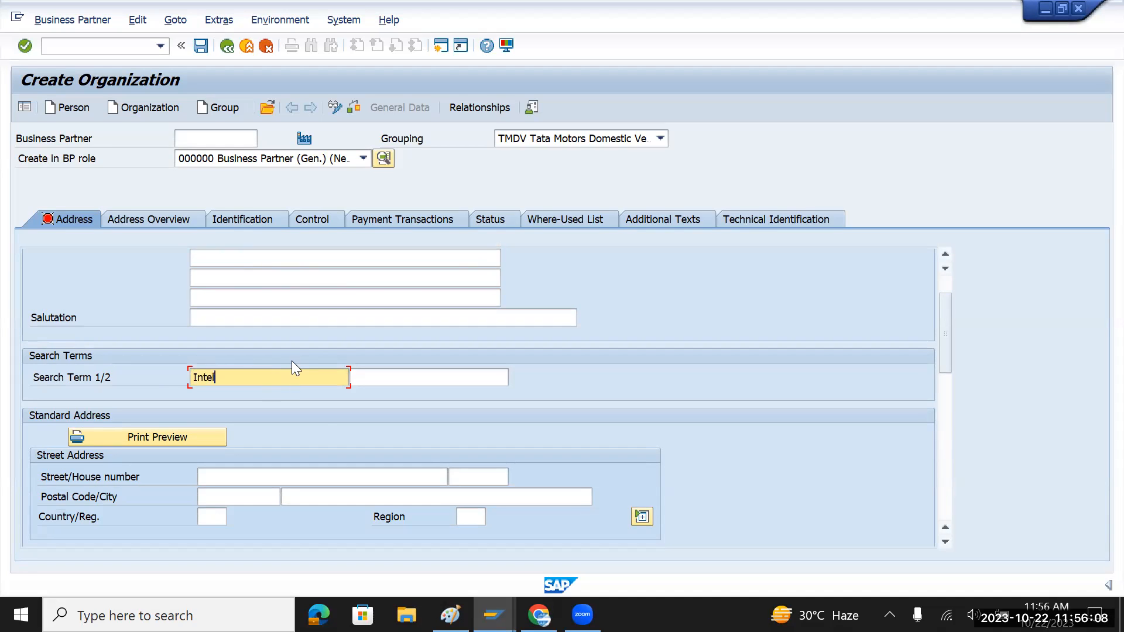
- Enter the street name and house number in the organization's standard address
scroll(321, 423, "down", 1)
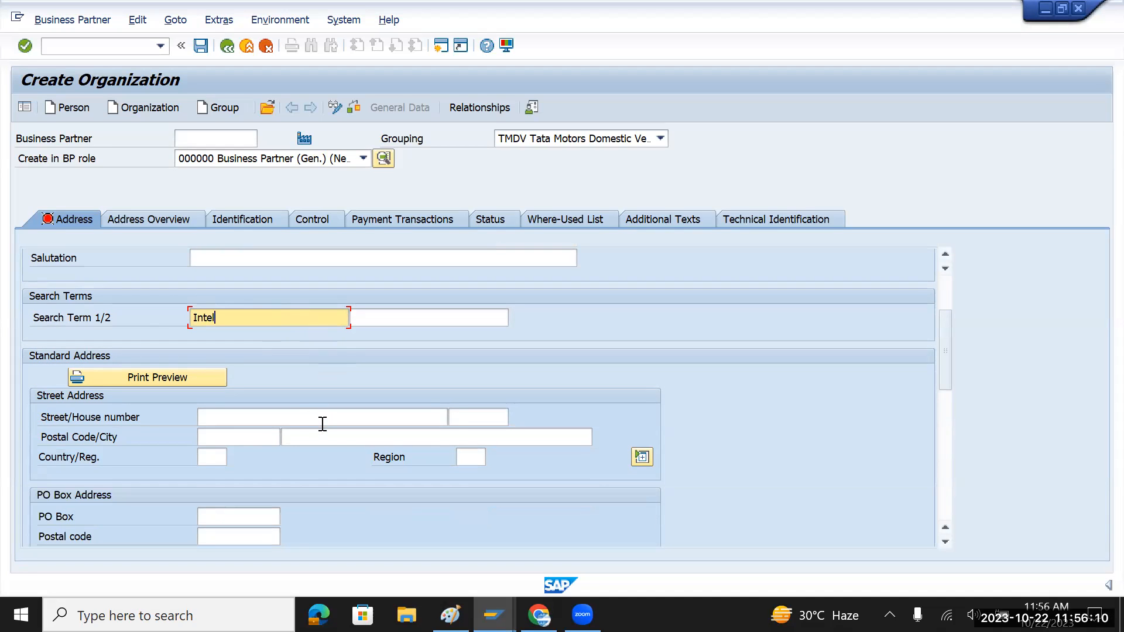
left_click(267, 421)
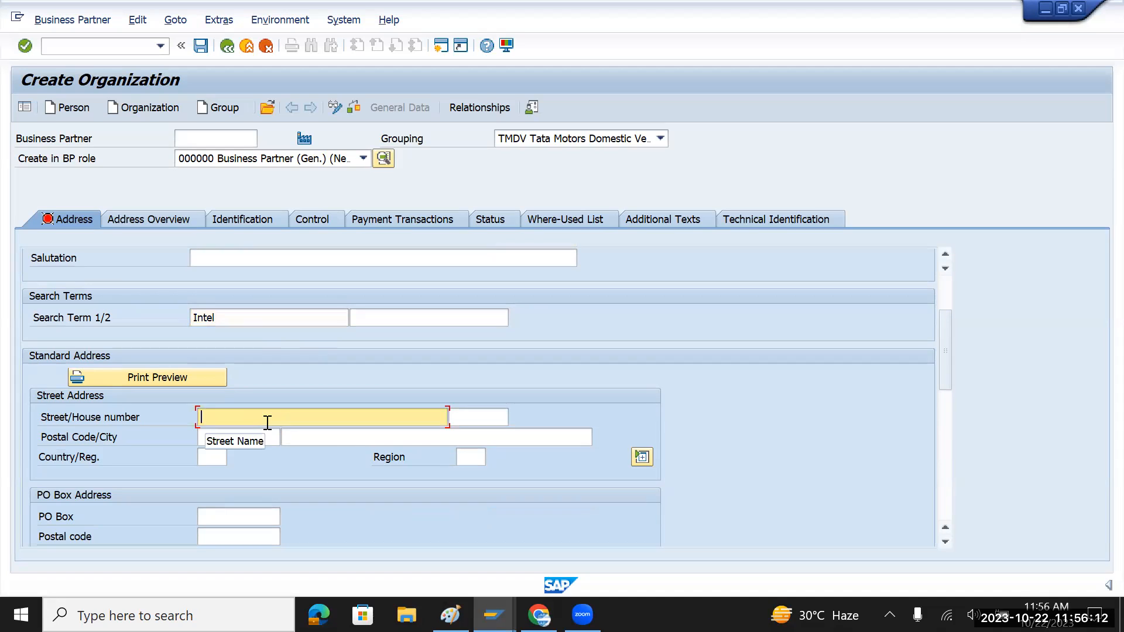
type("hyd")
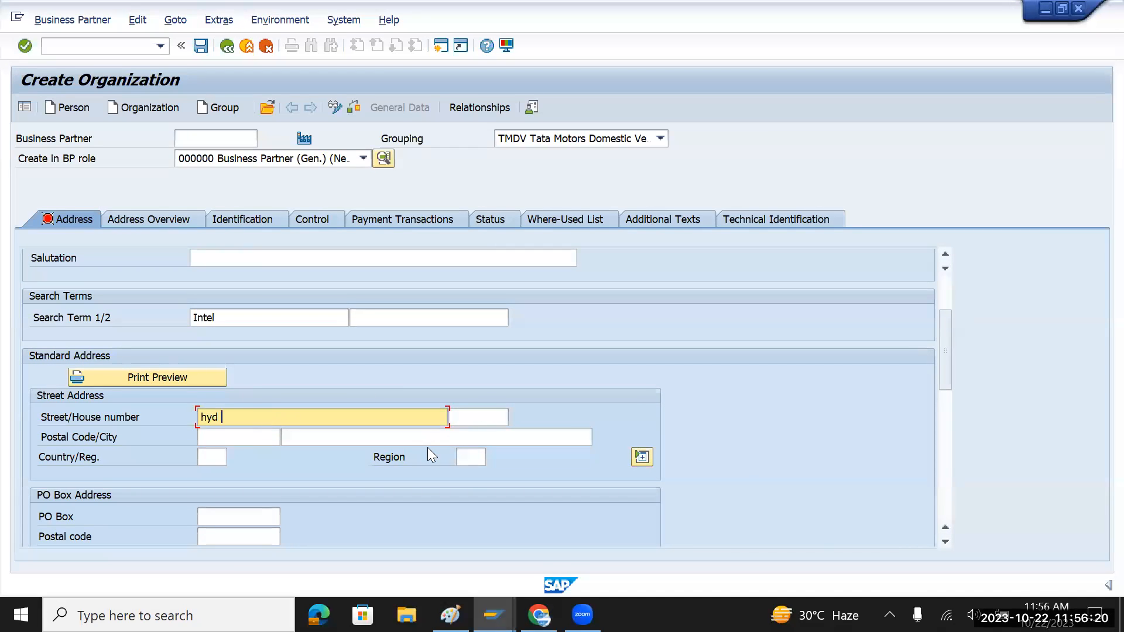
type("R")
type("a")
key("BackSpace")
type("G Street 401")
key("BackSpace")
key("BackSpace")
key("BackSpace")
left_click(491, 419)
type("402")
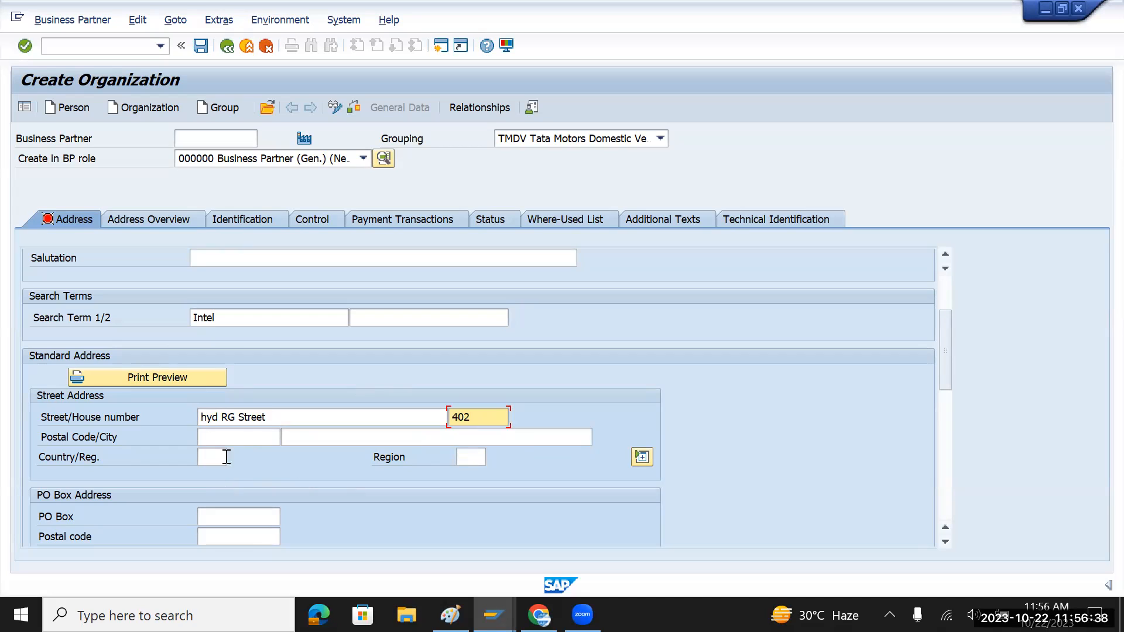
- Enter the postal code and city in the organization's standard address
left_click(239, 440)
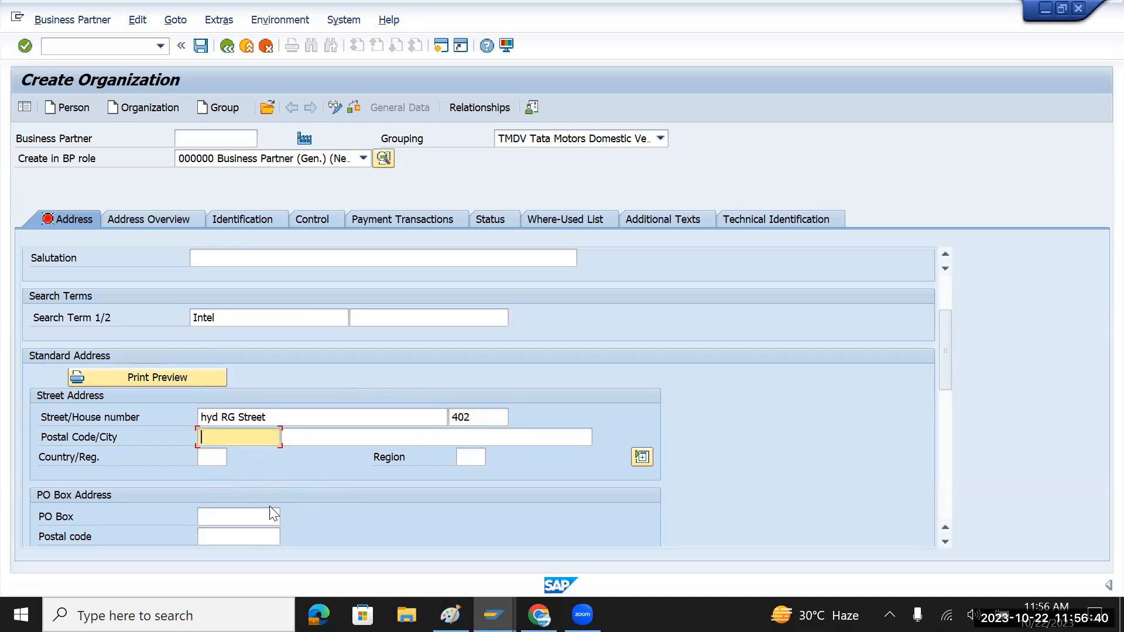
type("5")
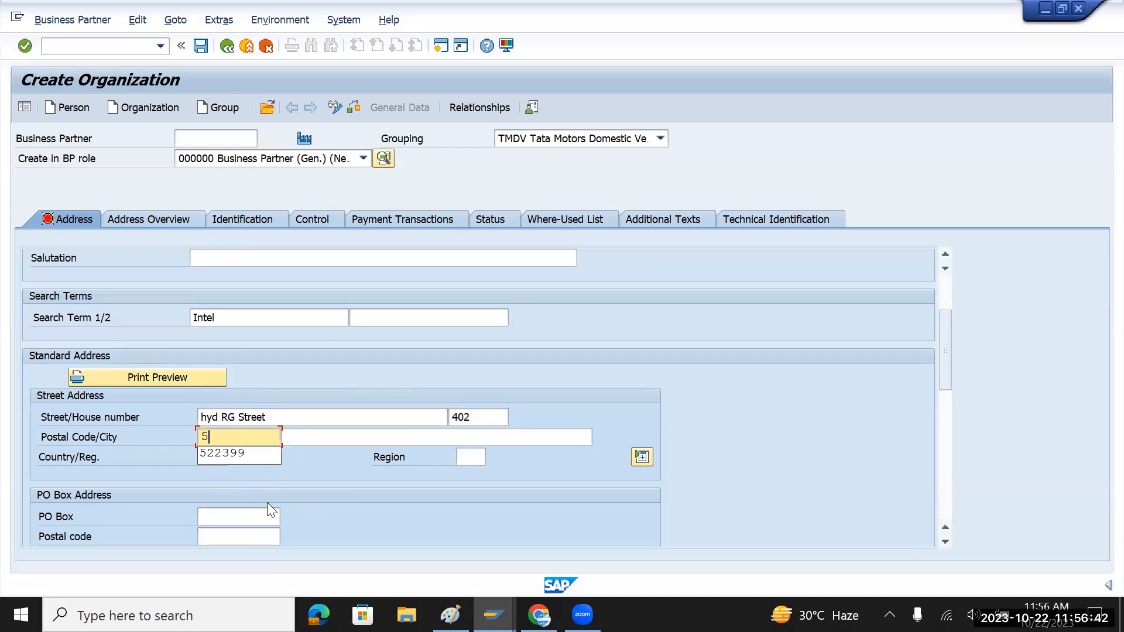
type("00500")
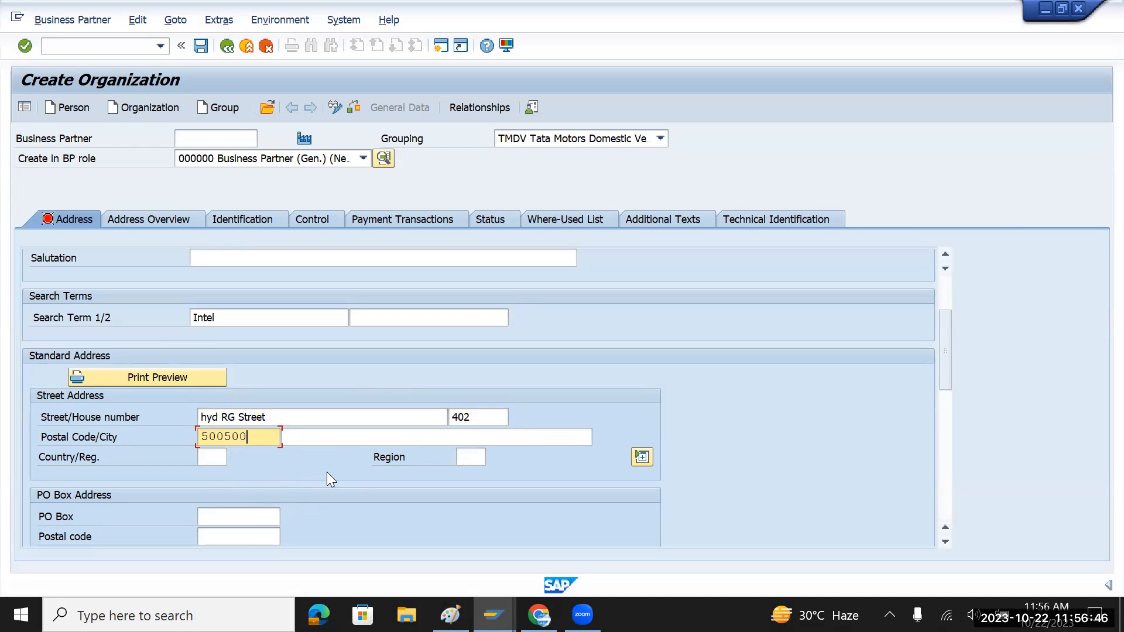
left_click(338, 437)
type("hyd")
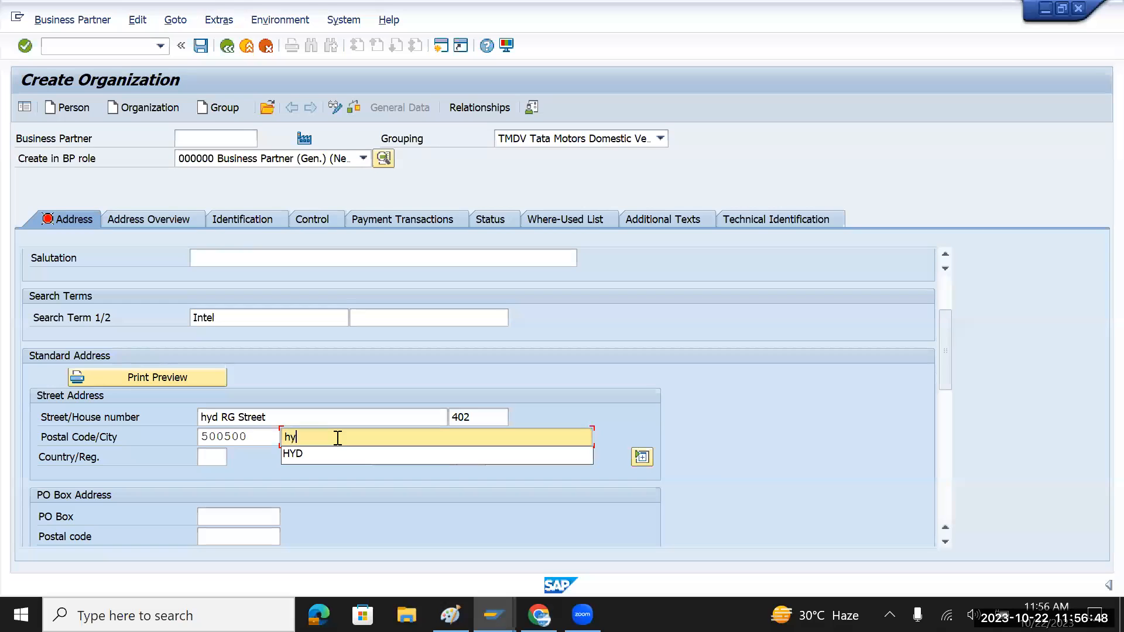
left_click(318, 456)
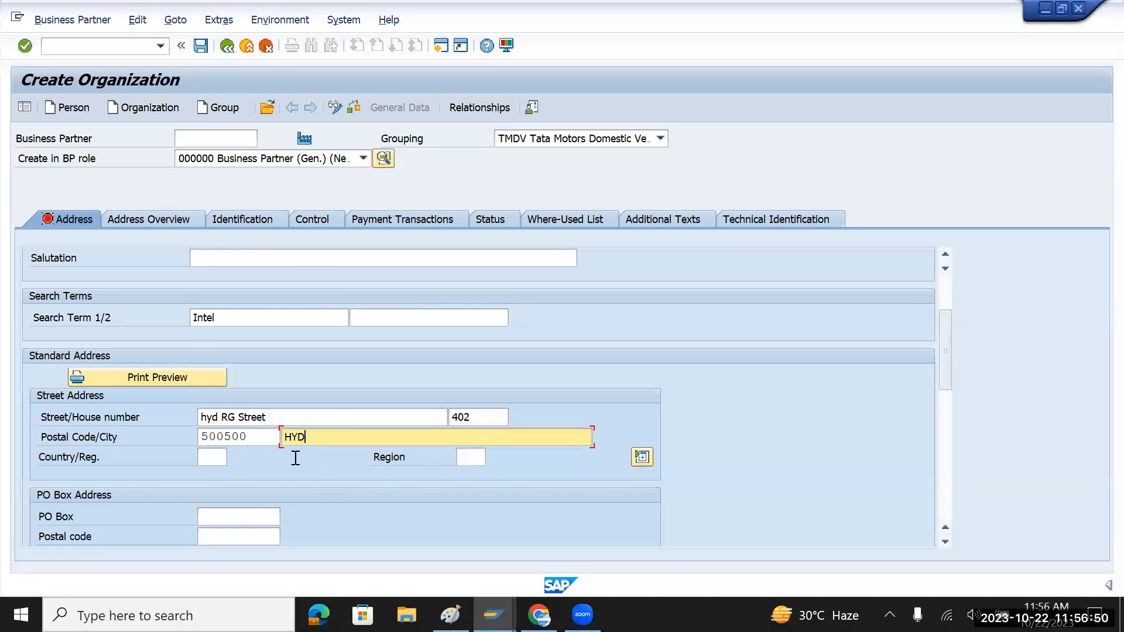
- Set the address country to IN and the region to 36 Telangana
left_click(215, 462)
type("in")
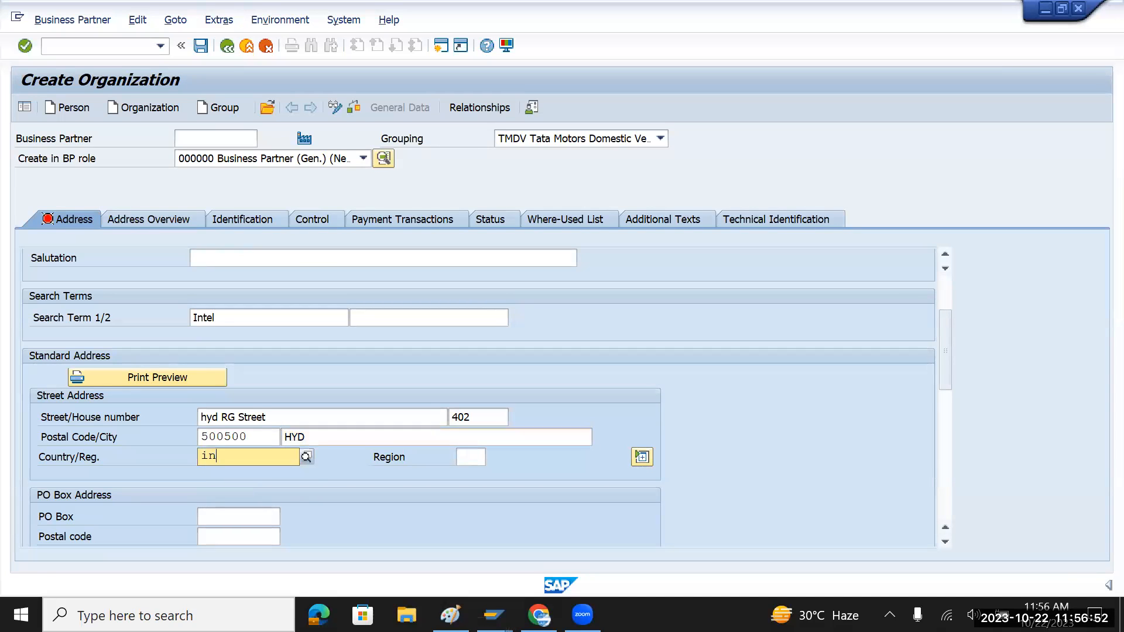
key("Tab")
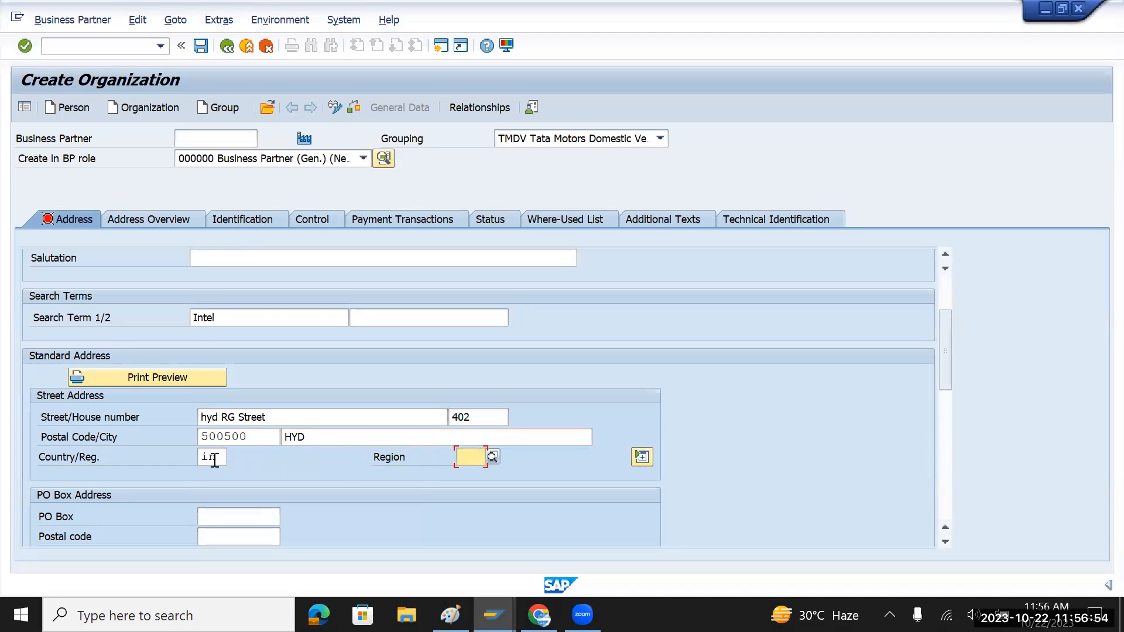
left_click(492, 456)
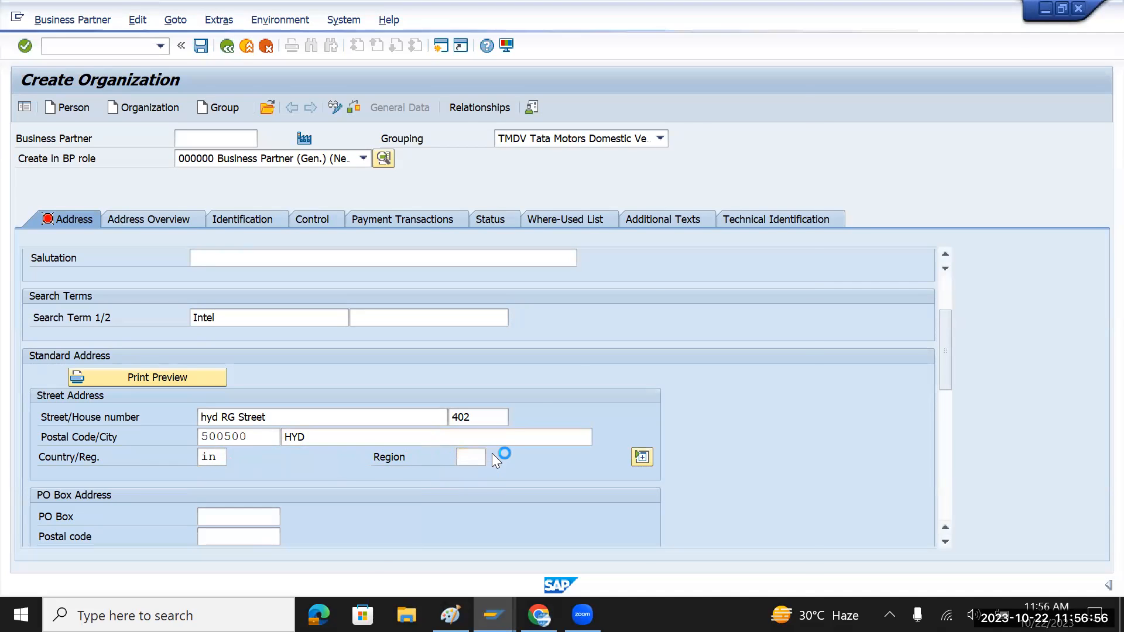
left_click(500, 454)
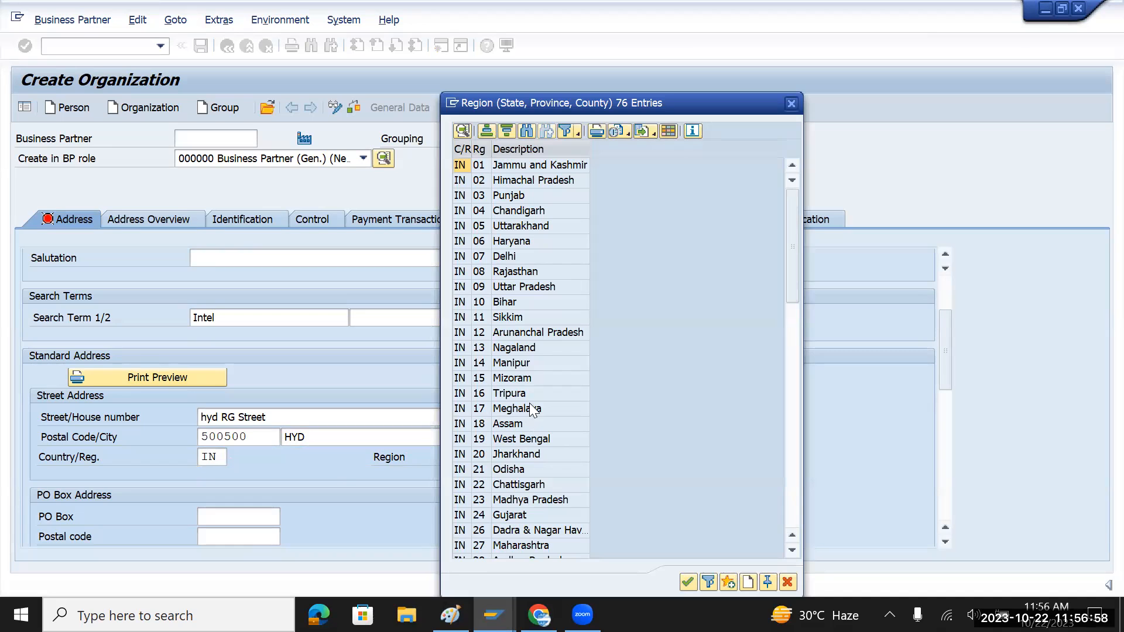
scroll(537, 423, "down", 3)
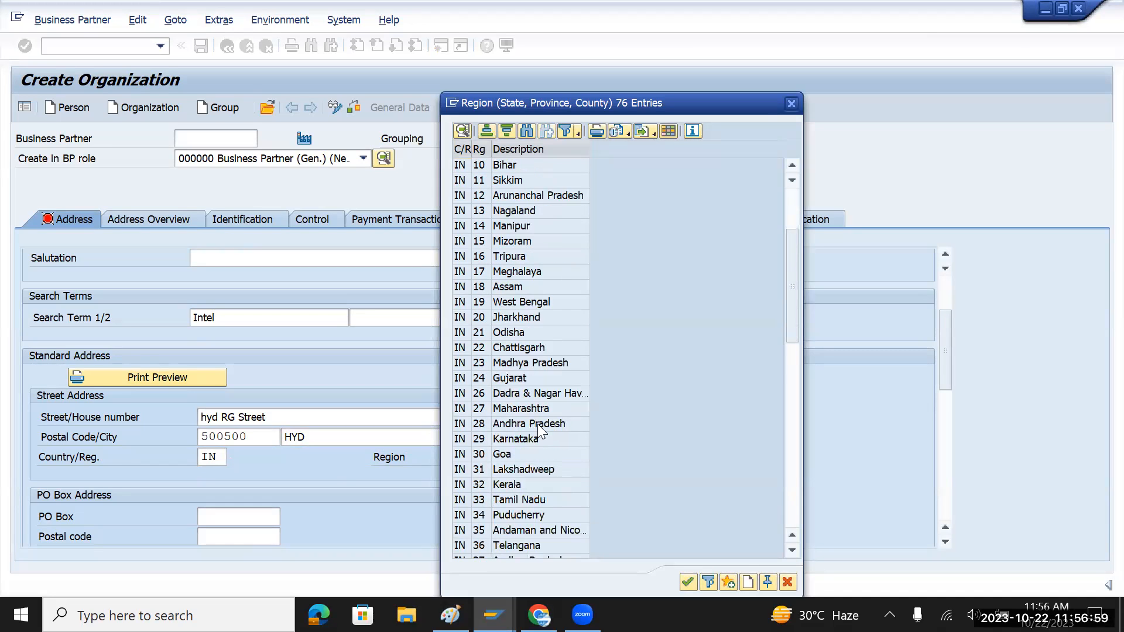
double_click(519, 544)
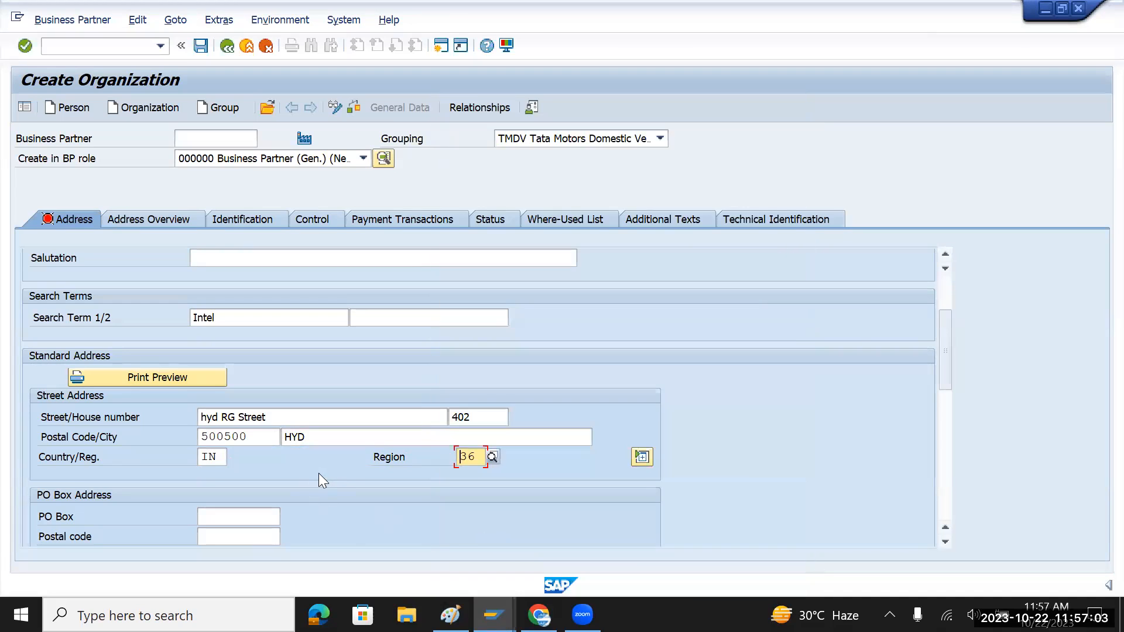
- Set the communication language to EN English and save the new organization
scroll(321, 472, "down", 3)
left_click(341, 439)
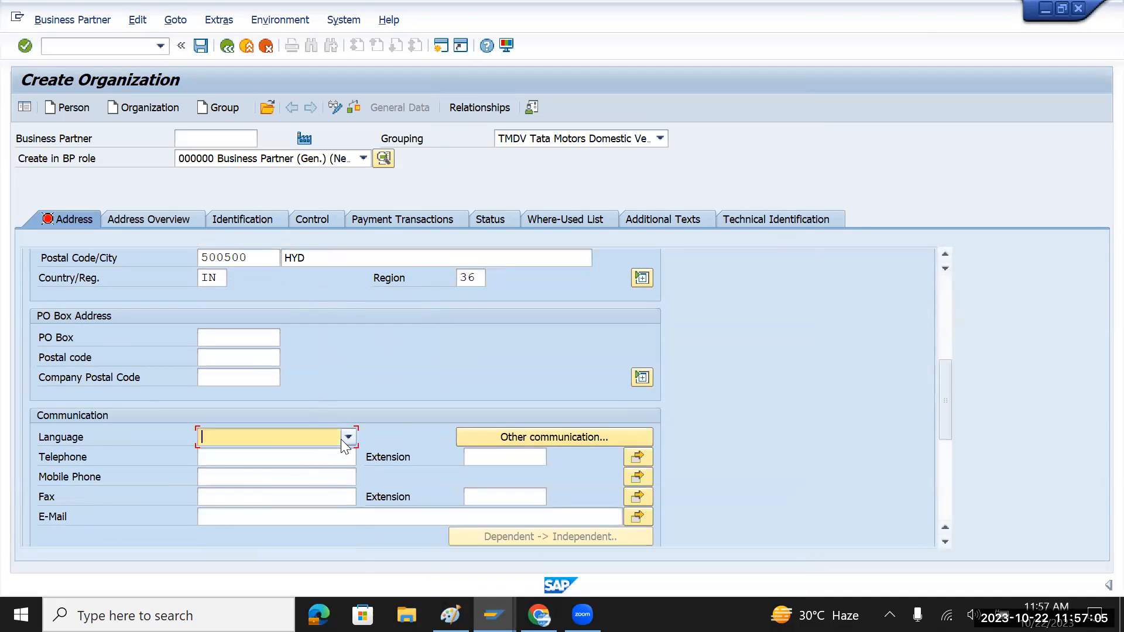
scroll(267, 466, "down", 3)
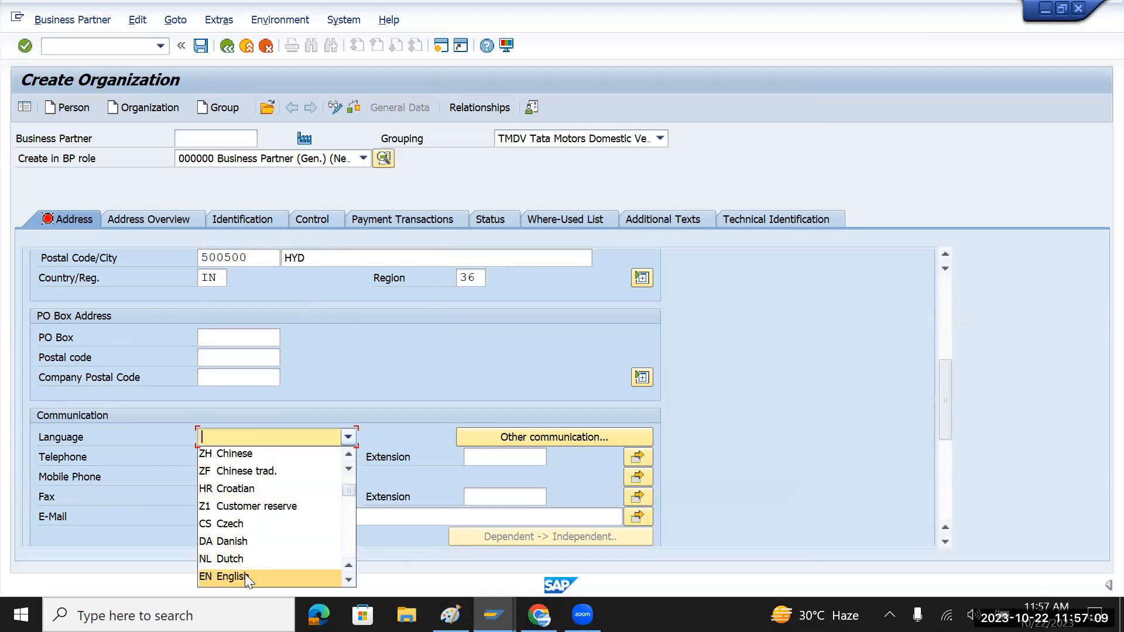
left_click(245, 575)
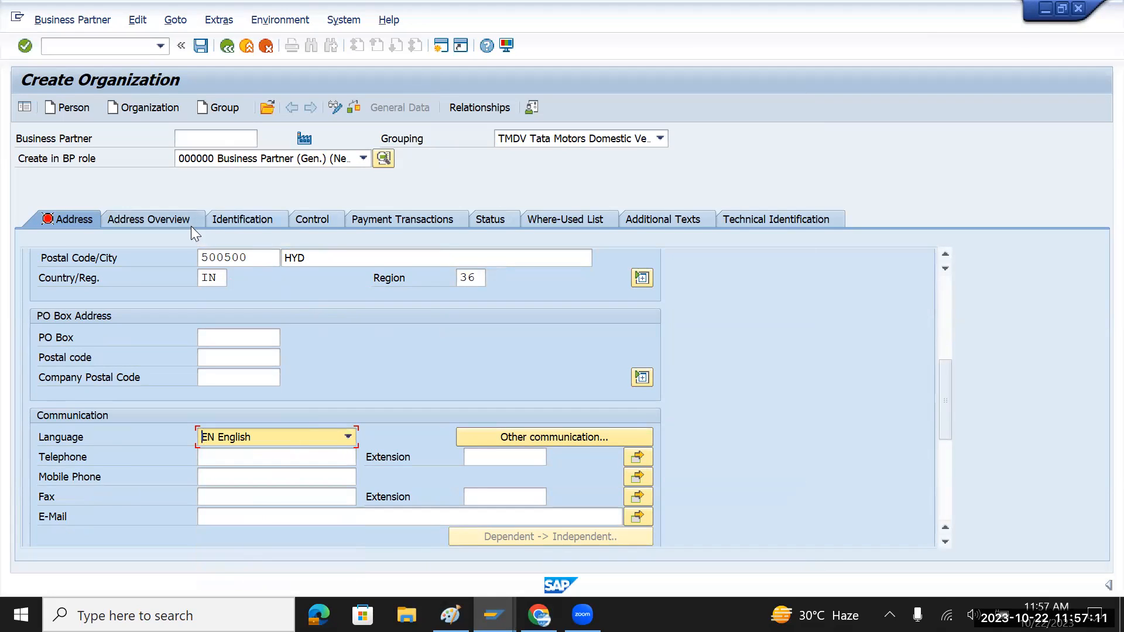
left_click(200, 49)
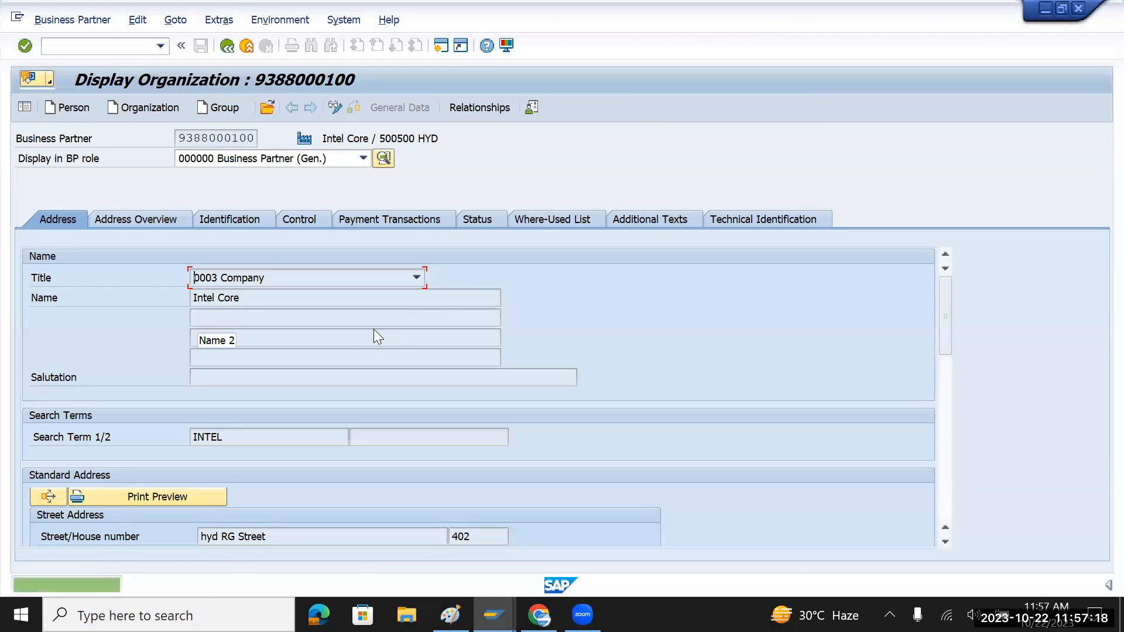
- Check the roles offered in display mode and switch the Intel Core business partner to change mode
left_click_drag(177, 139, 258, 145)
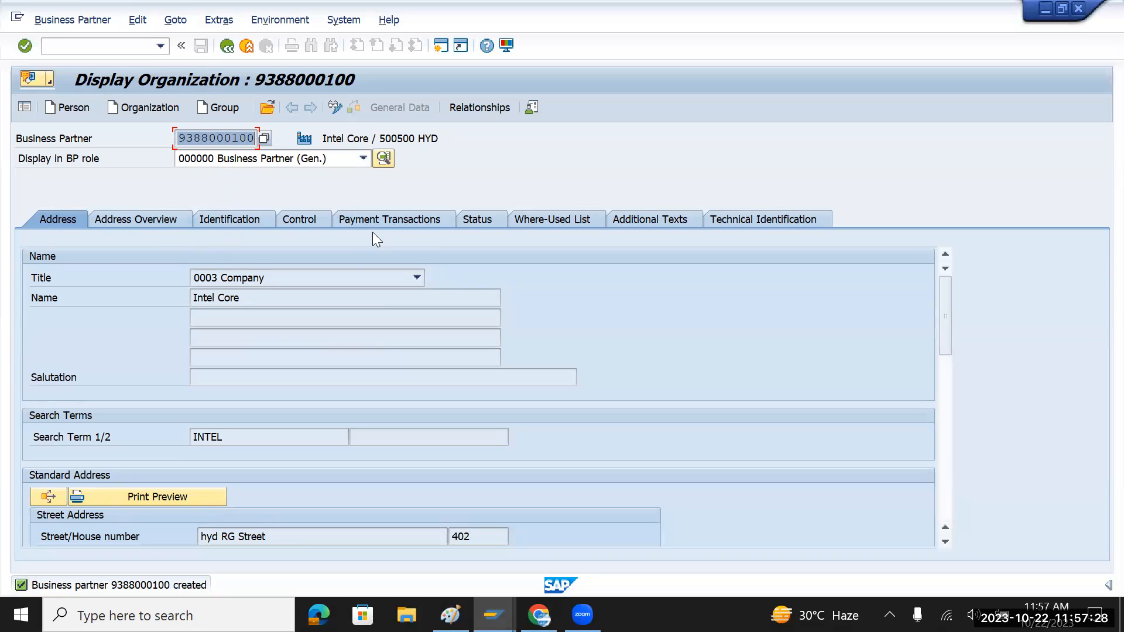
left_click(364, 158)
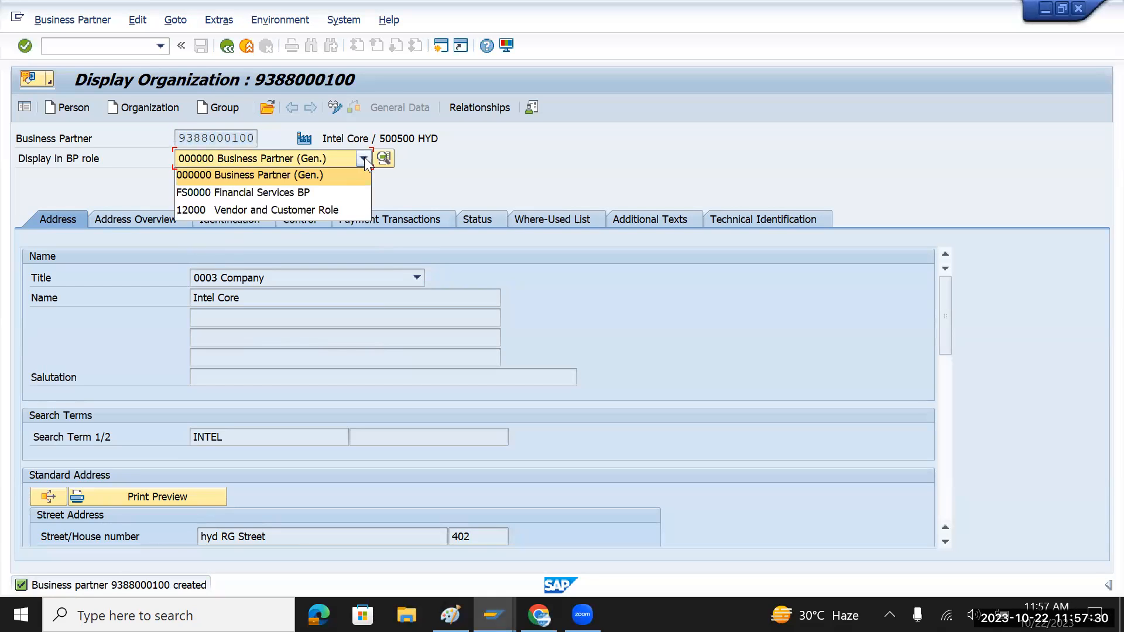
left_click(331, 106)
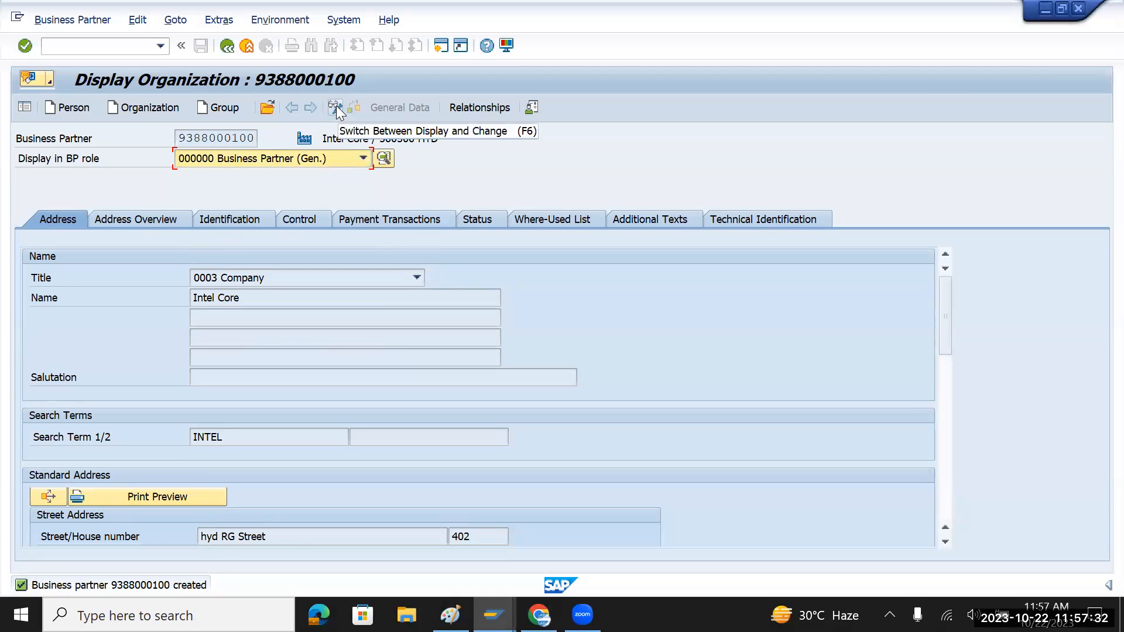
left_click(336, 106)
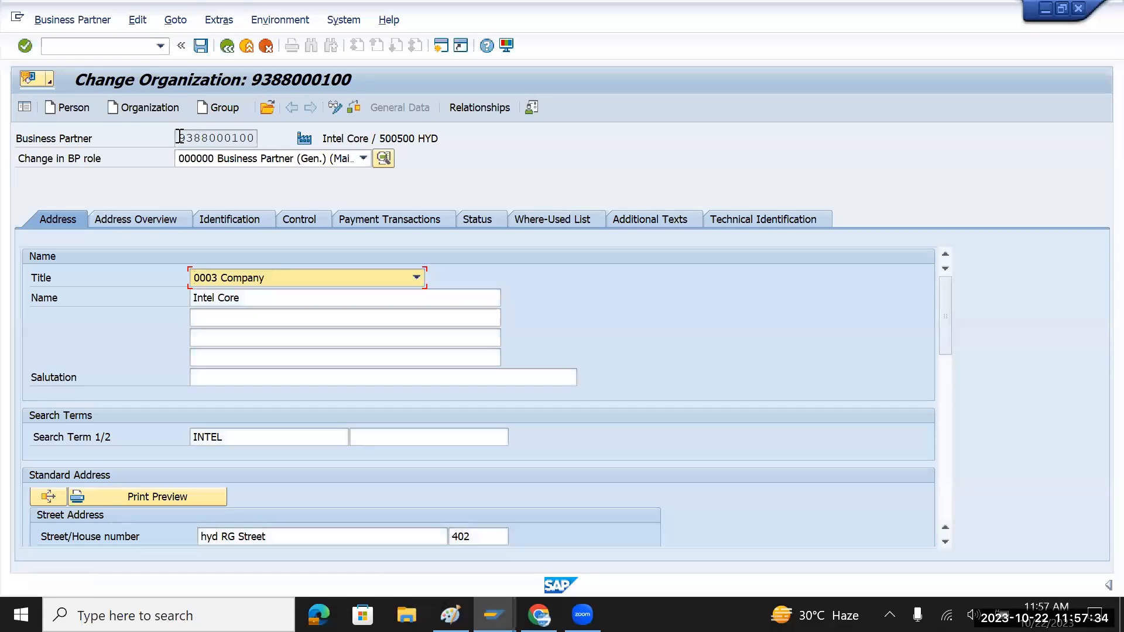
- Examine the BP roles offered for the Intel Core business partner, checking the customer roles and the supplier roles FLVN01 and FLVN00
left_click_drag(178, 136, 264, 138)
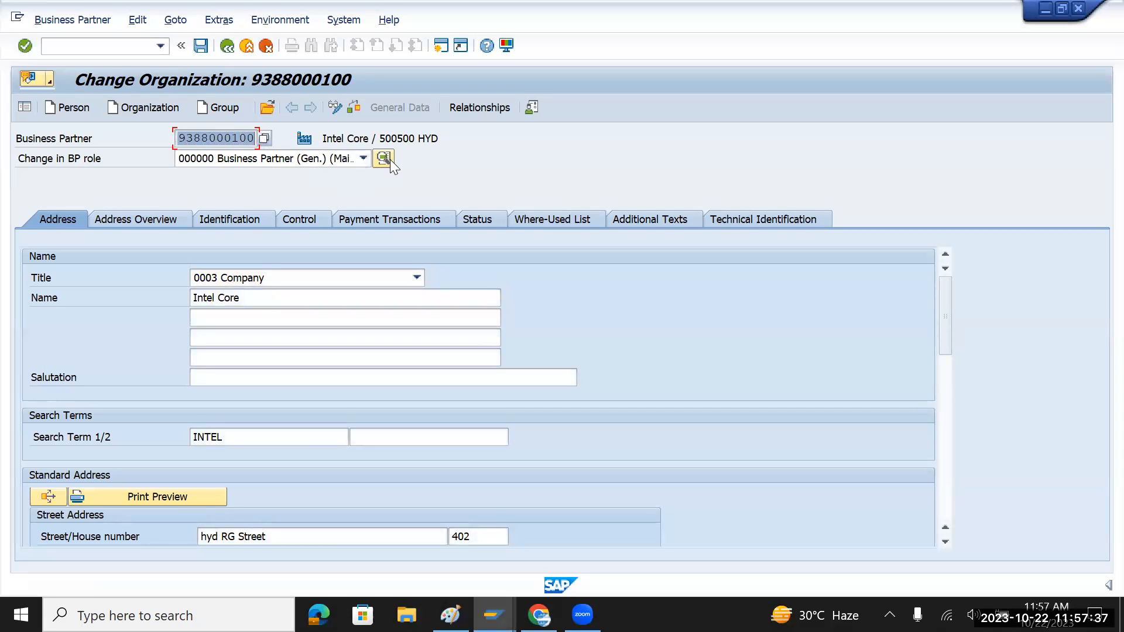
left_click(362, 157)
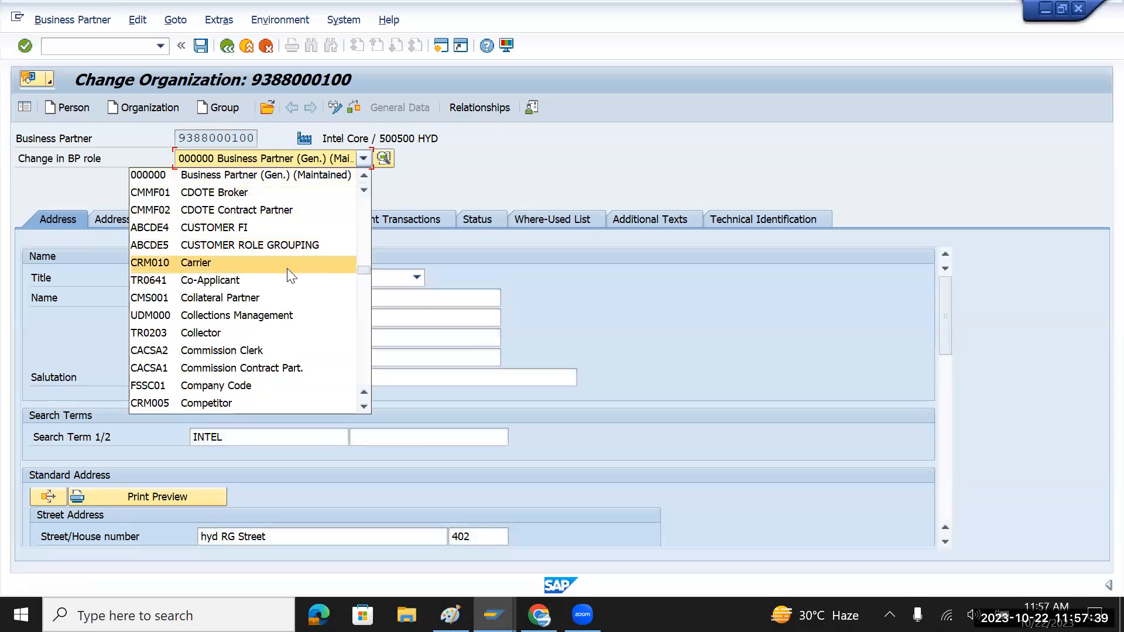
scroll(288, 271, "down", 4)
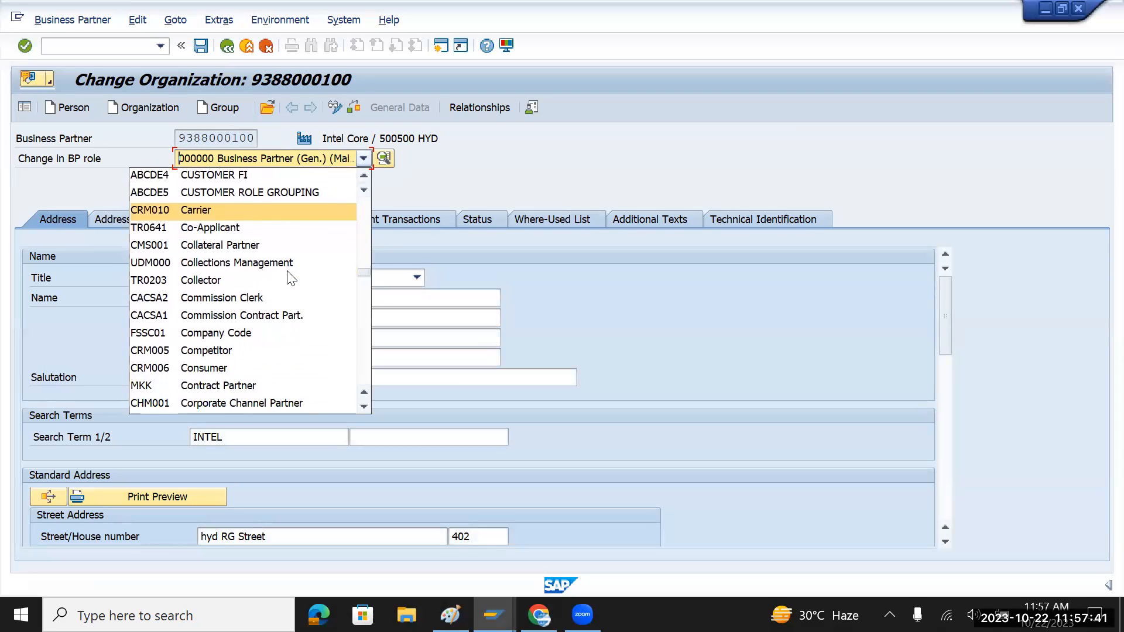
scroll(286, 270, "down", 1)
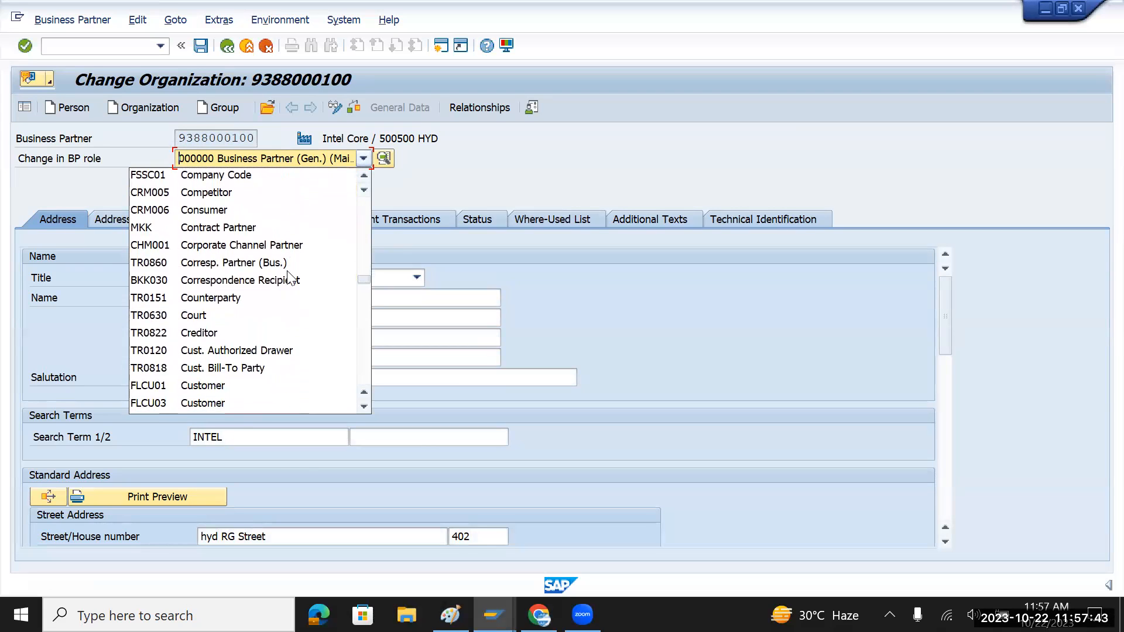
scroll(288, 276, "down", 3)
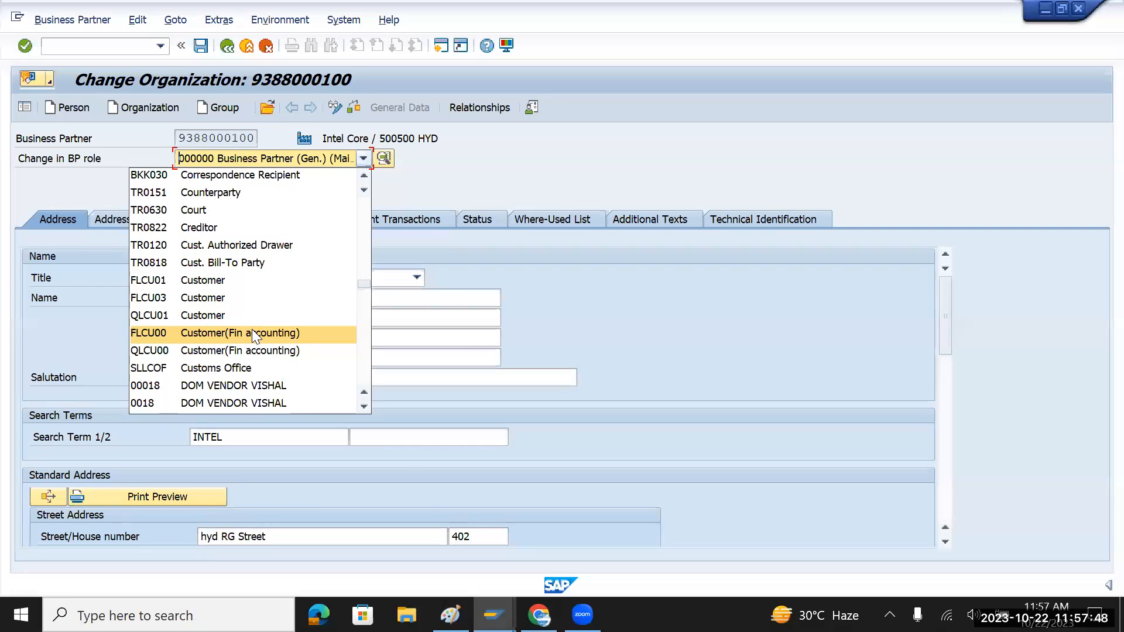
scroll(253, 332, "up", 15)
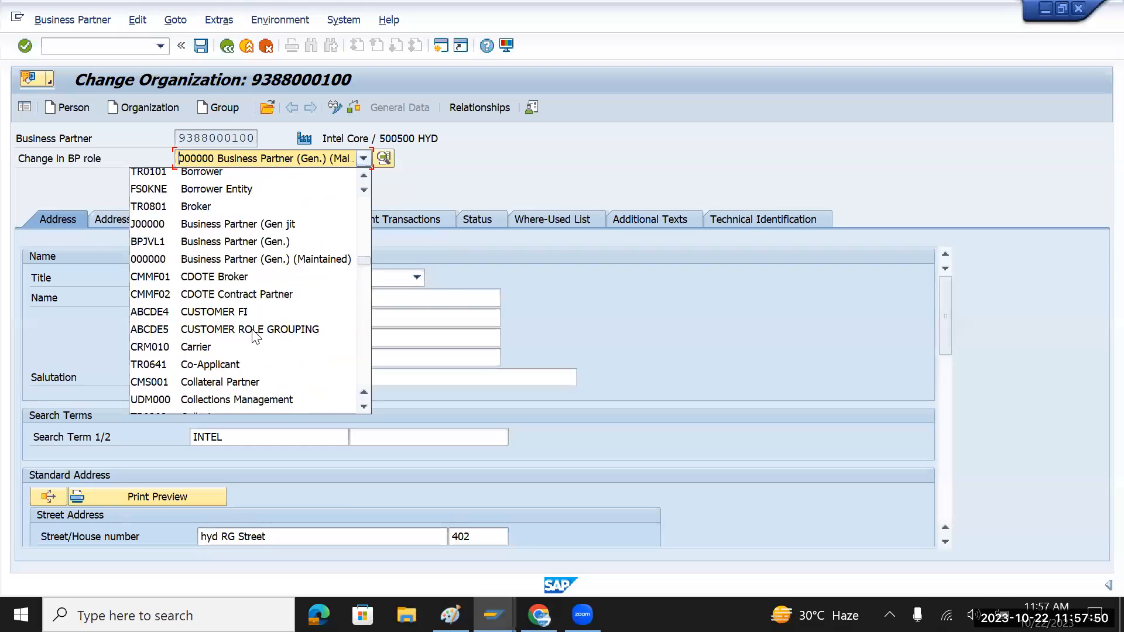
scroll(256, 337, "up", 15)
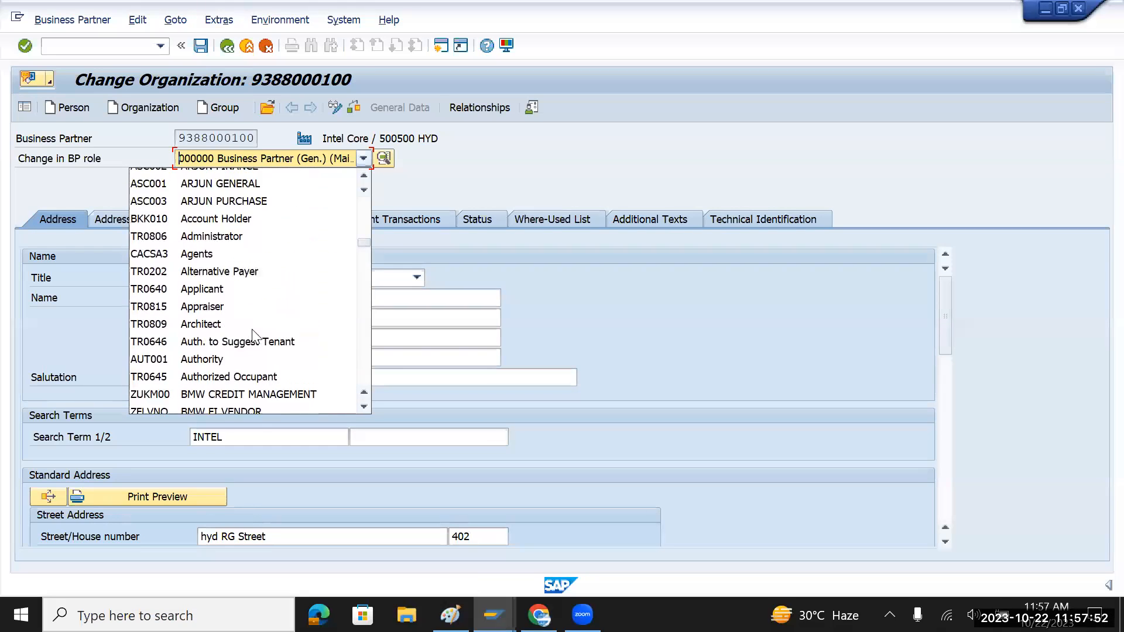
left_click_drag(365, 235, 361, 194)
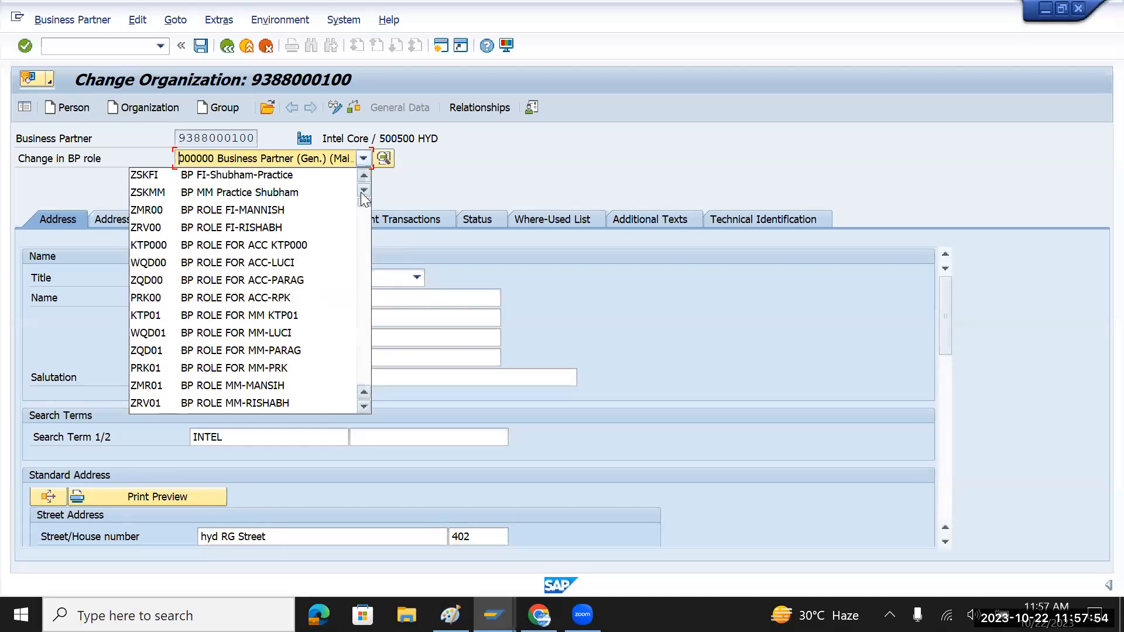
scroll(224, 263, "down", 4)
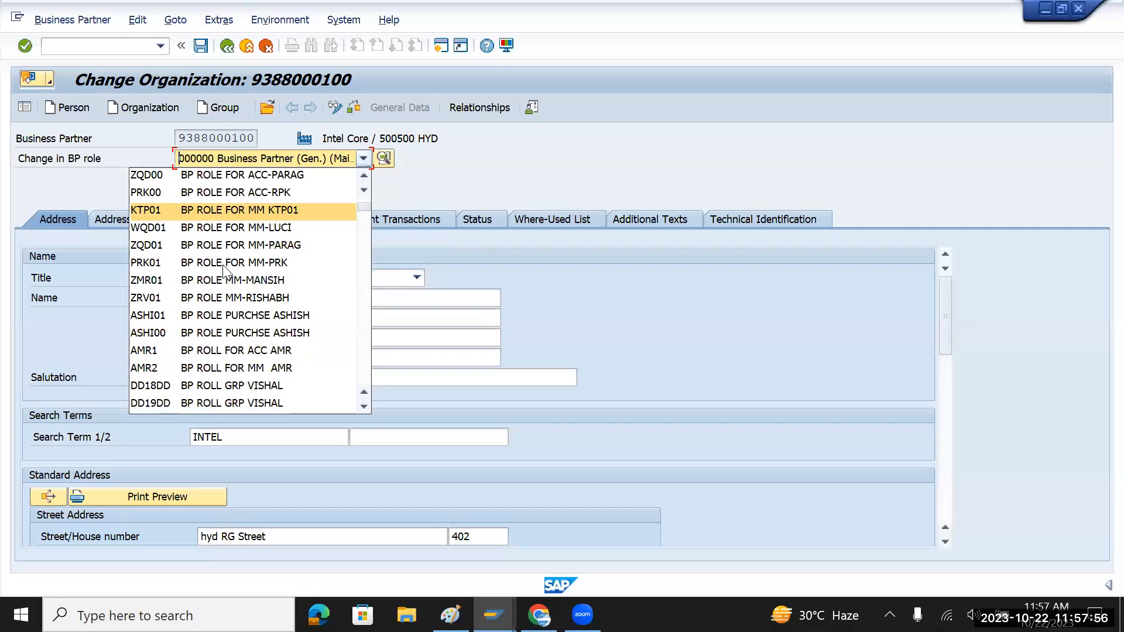
scroll(224, 269, "down", 4)
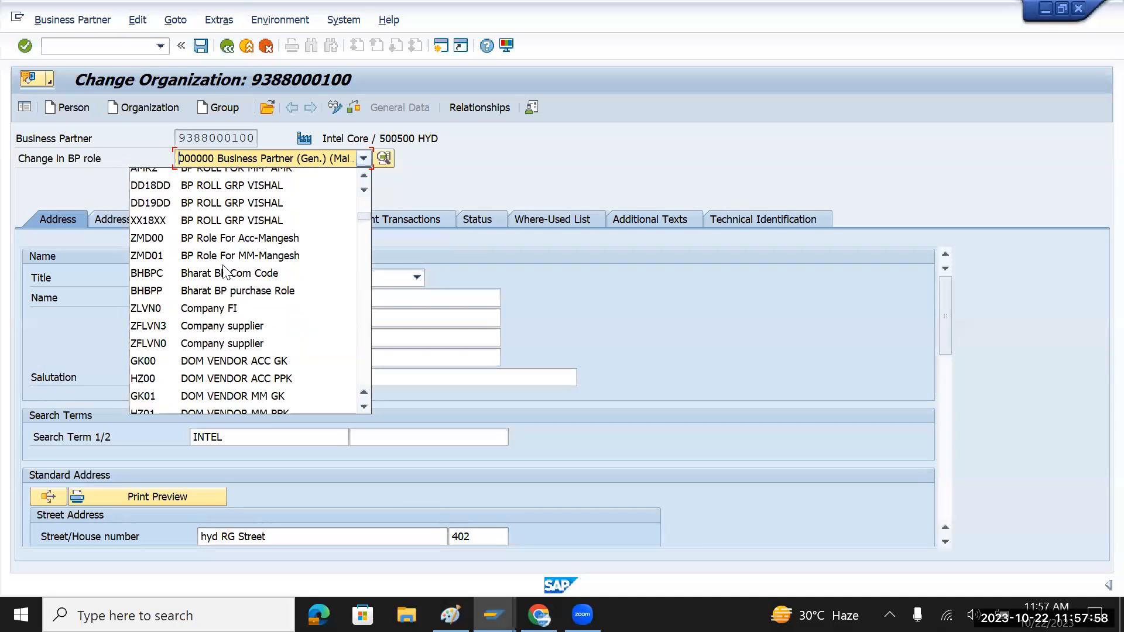
scroll(224, 269, "down", 4)
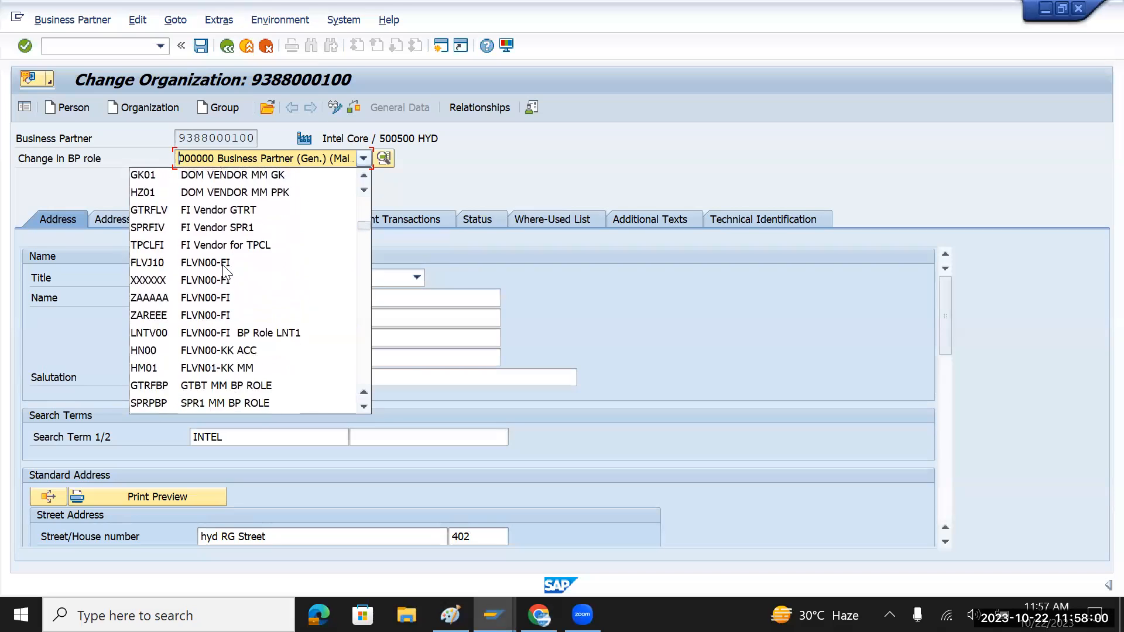
scroll(224, 269, "down", 1)
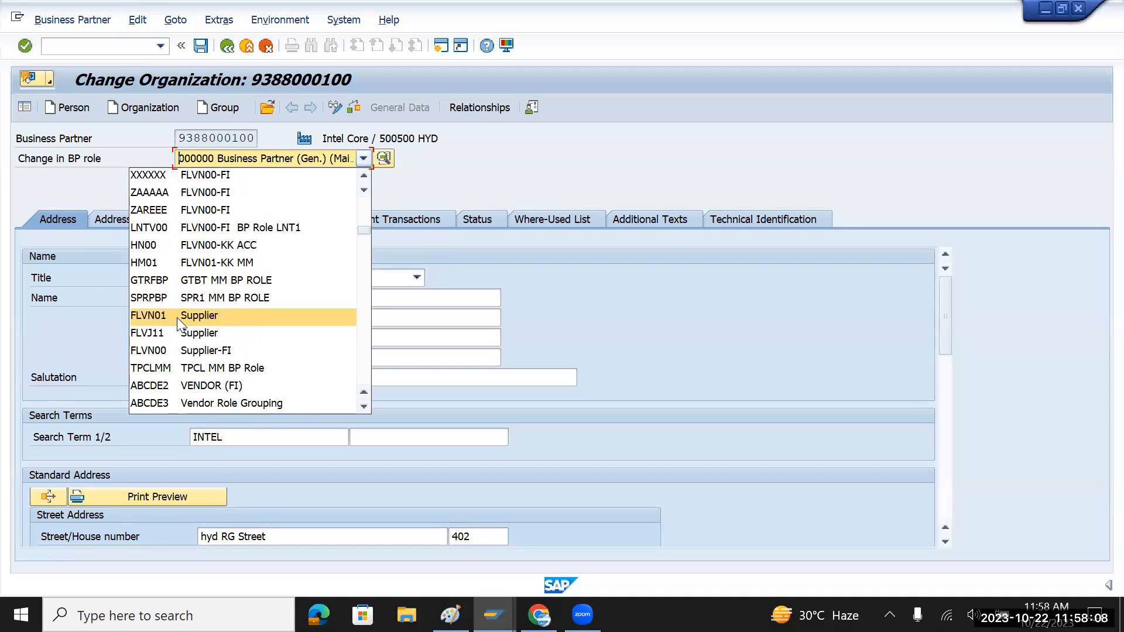
- Review the rest of the BP role list, from the supplier roles through the customer roles to the role groupings at its end
scroll(177, 317, "down", 1)
scroll(177, 319, "down", 3)
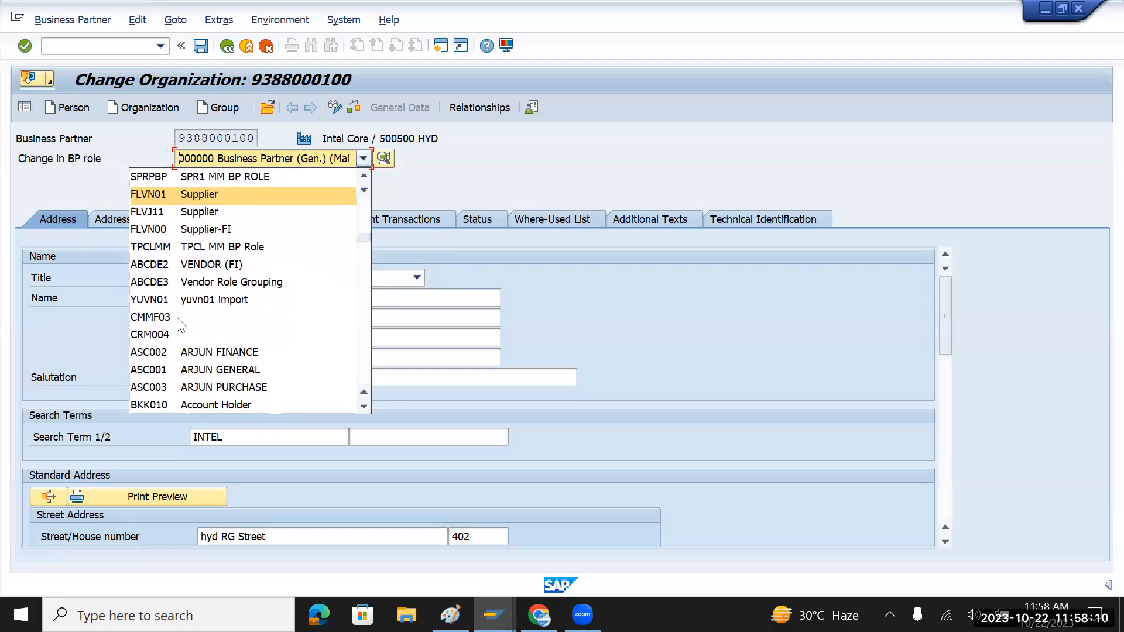
scroll(177, 322, "down", 3)
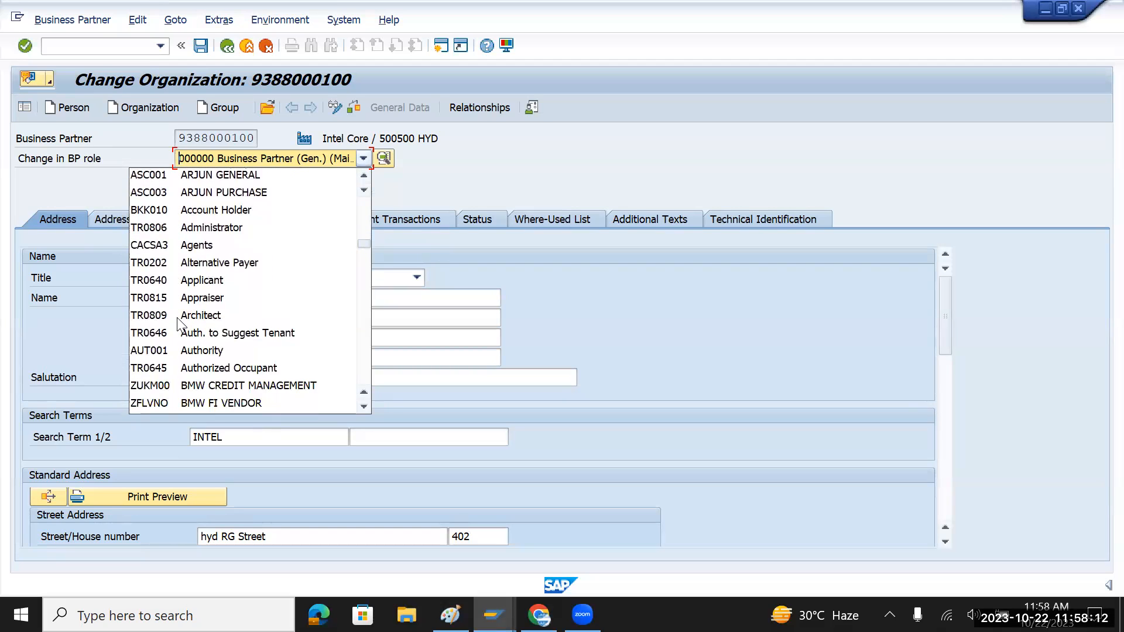
scroll(177, 323, "down", 3)
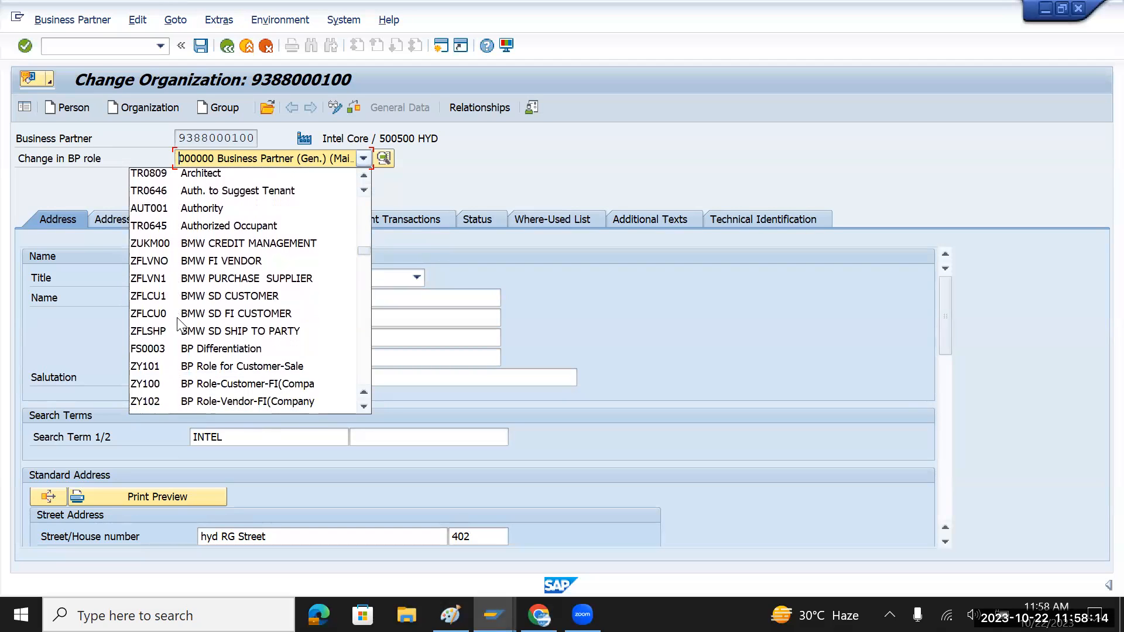
scroll(178, 323, "down", 3)
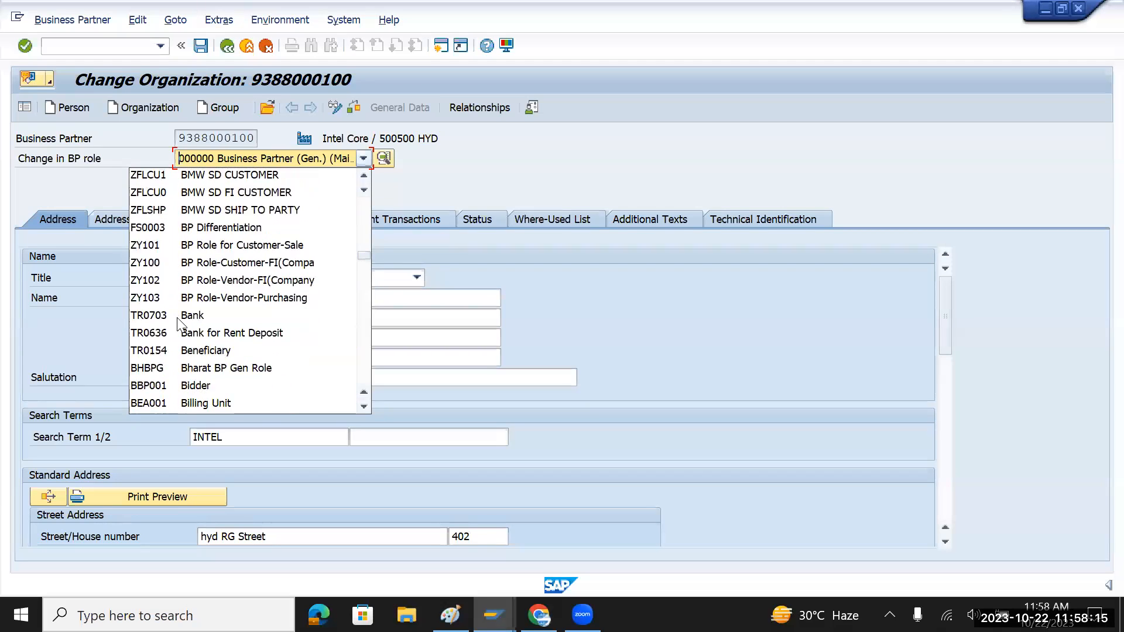
scroll(177, 324, "down", 3)
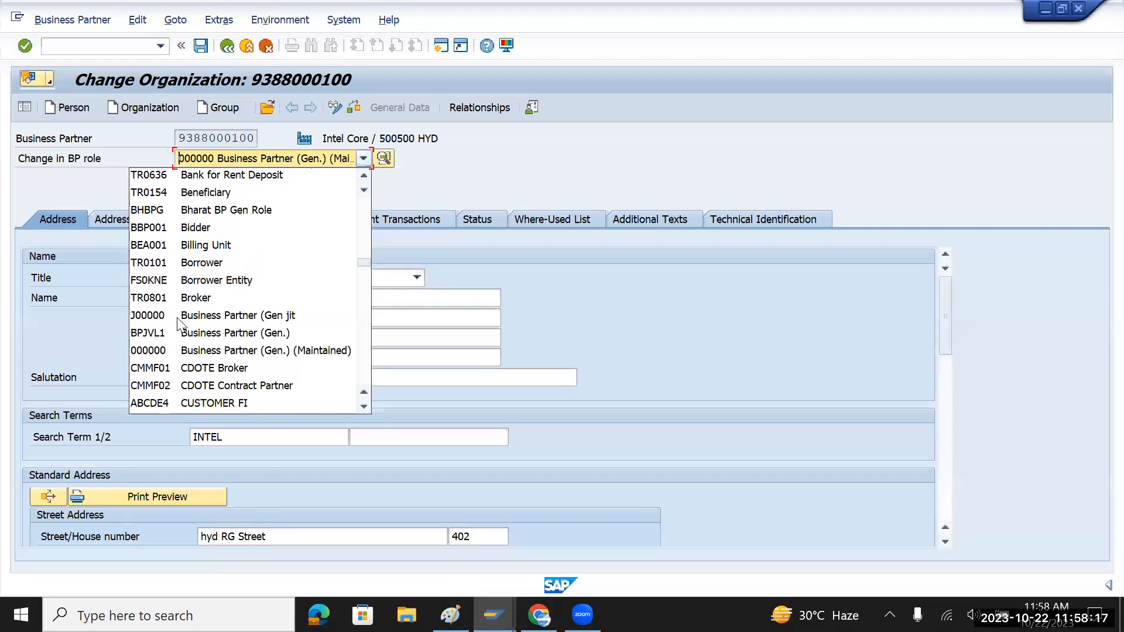
scroll(177, 324, "down", 3)
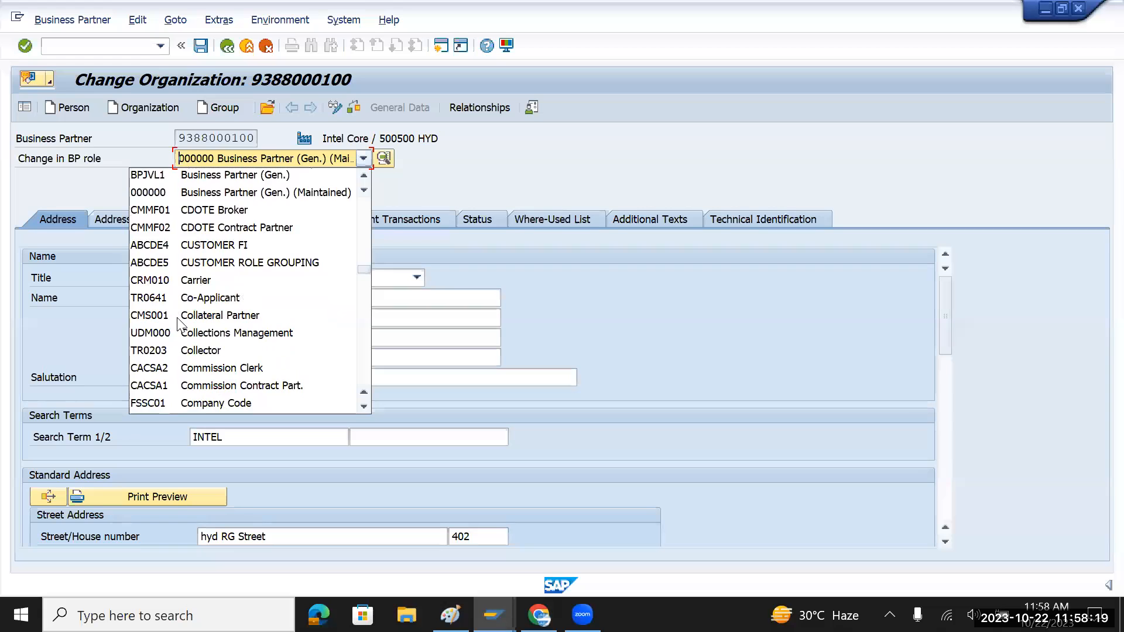
scroll(178, 324, "down", 5)
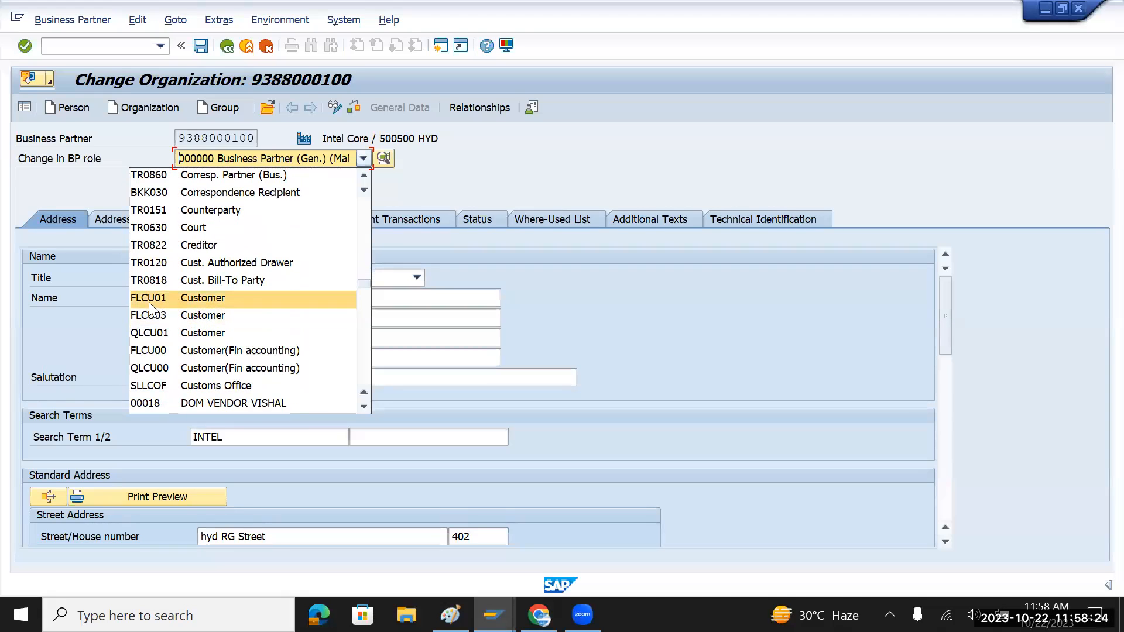
scroll(176, 308, "down", 2)
scroll(178, 308, "down", 4)
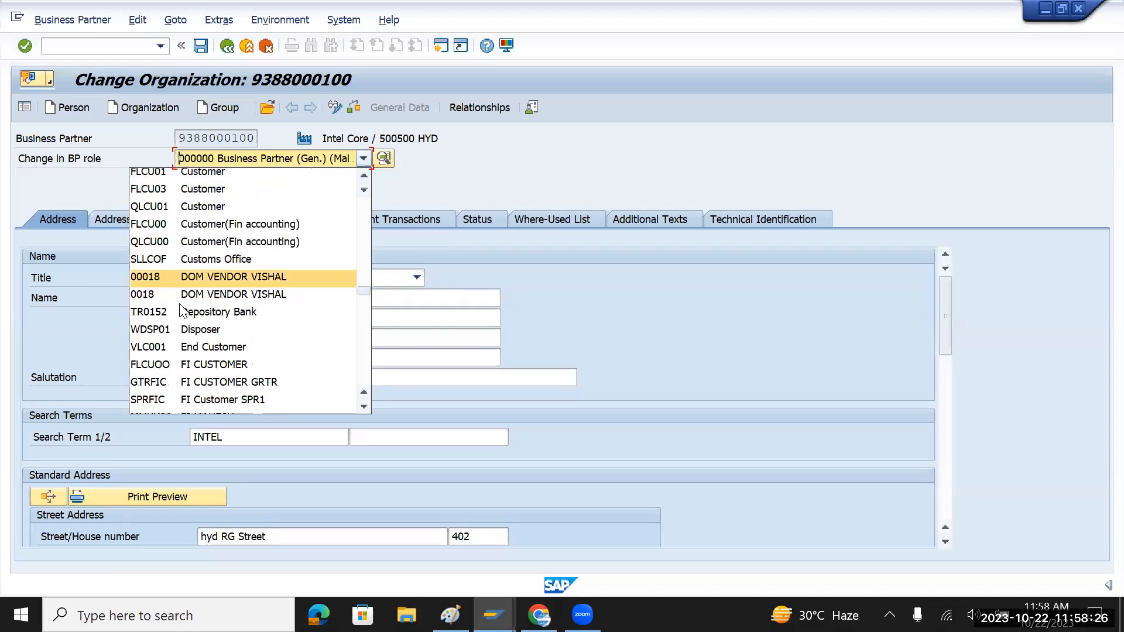
scroll(180, 310, "down", 5)
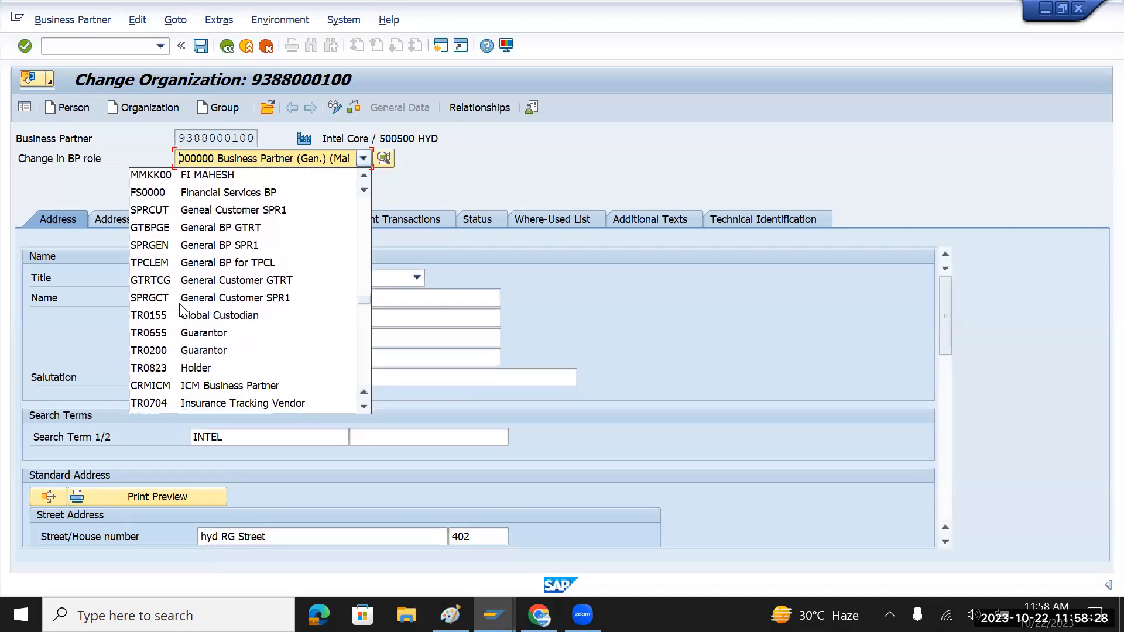
scroll(180, 310, "down", 4)
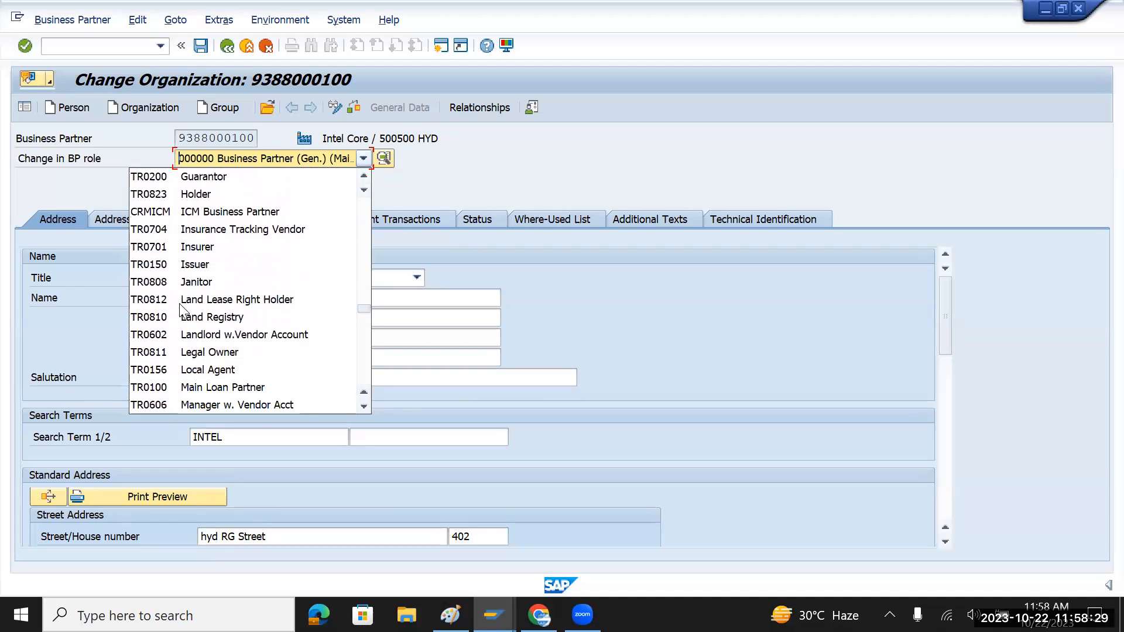
scroll(181, 309, "down", 5)
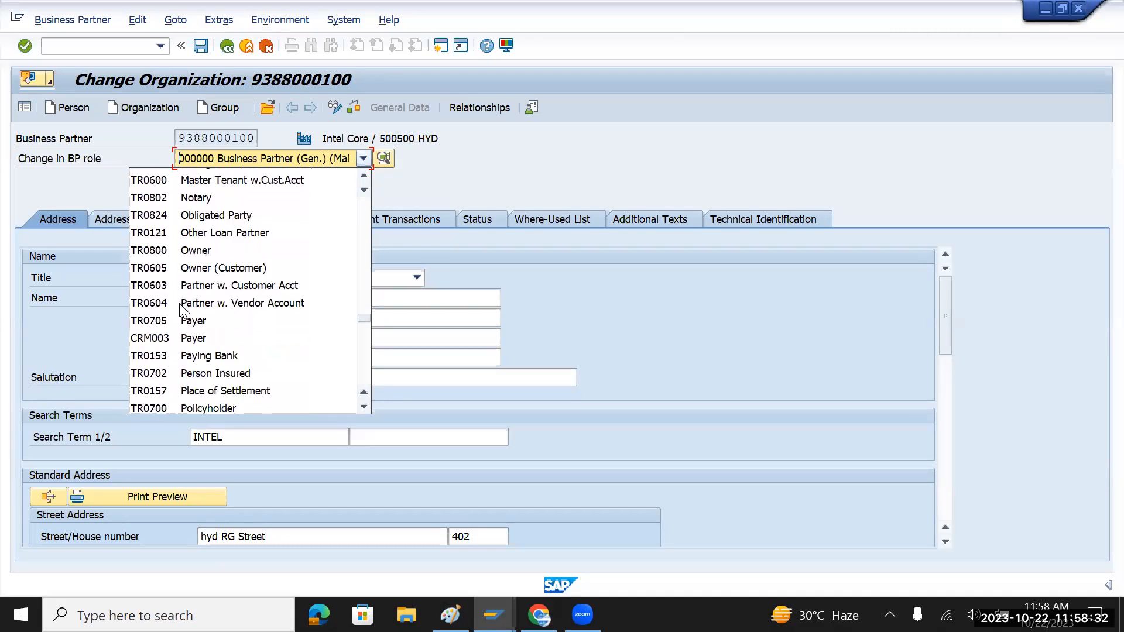
scroll(180, 310, "down", 2)
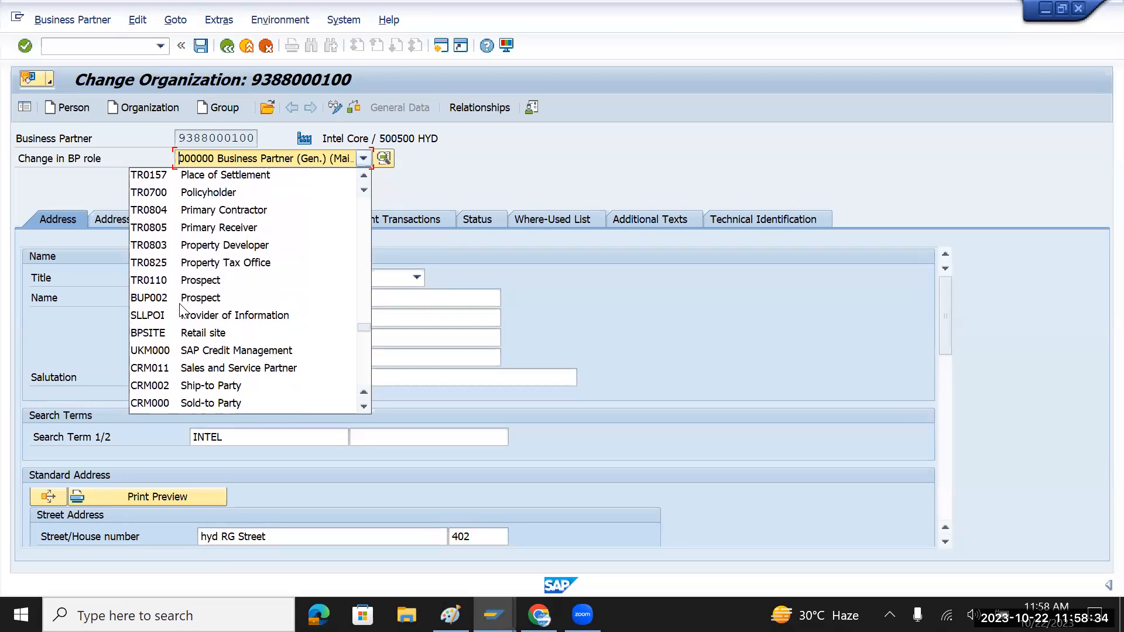
scroll(181, 310, "down", 3)
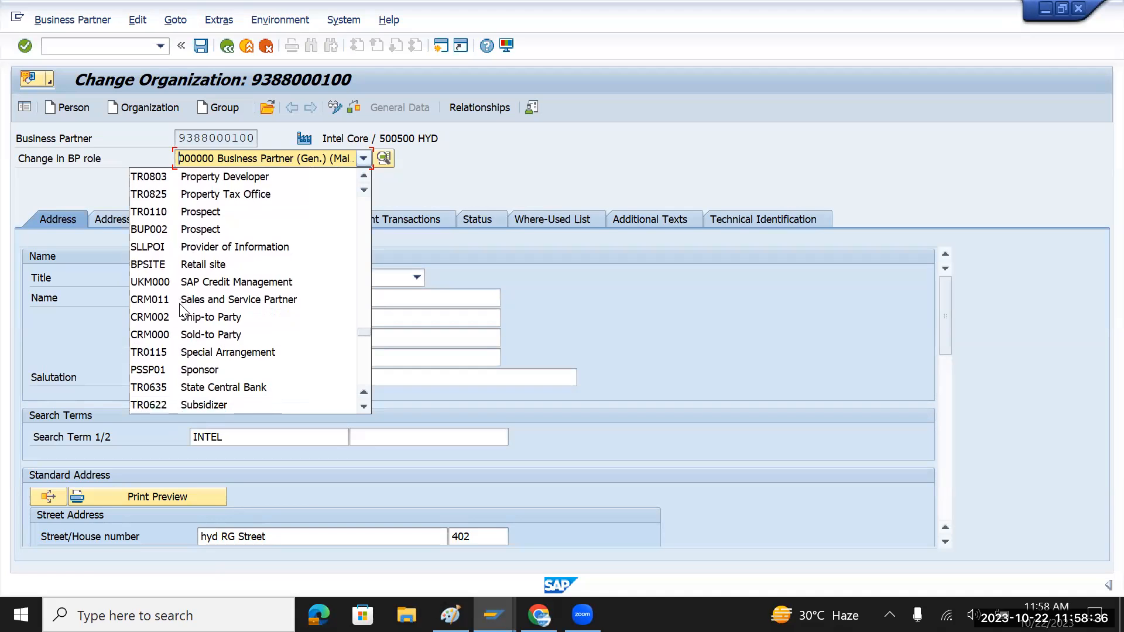
scroll(181, 309, "down", 4)
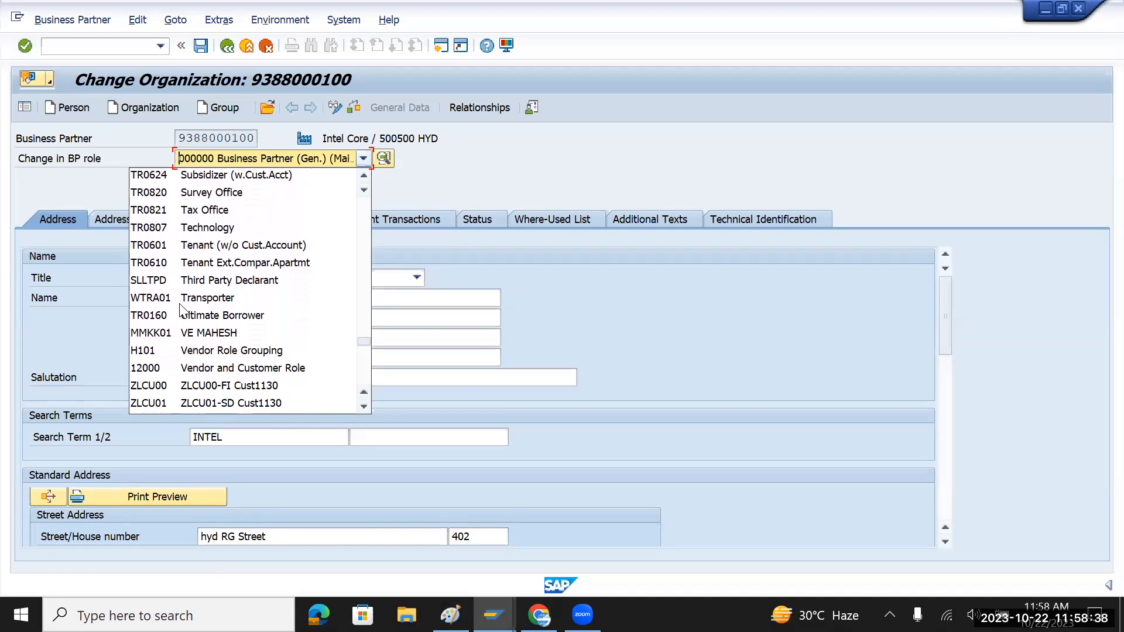
scroll(181, 310, "down", 5)
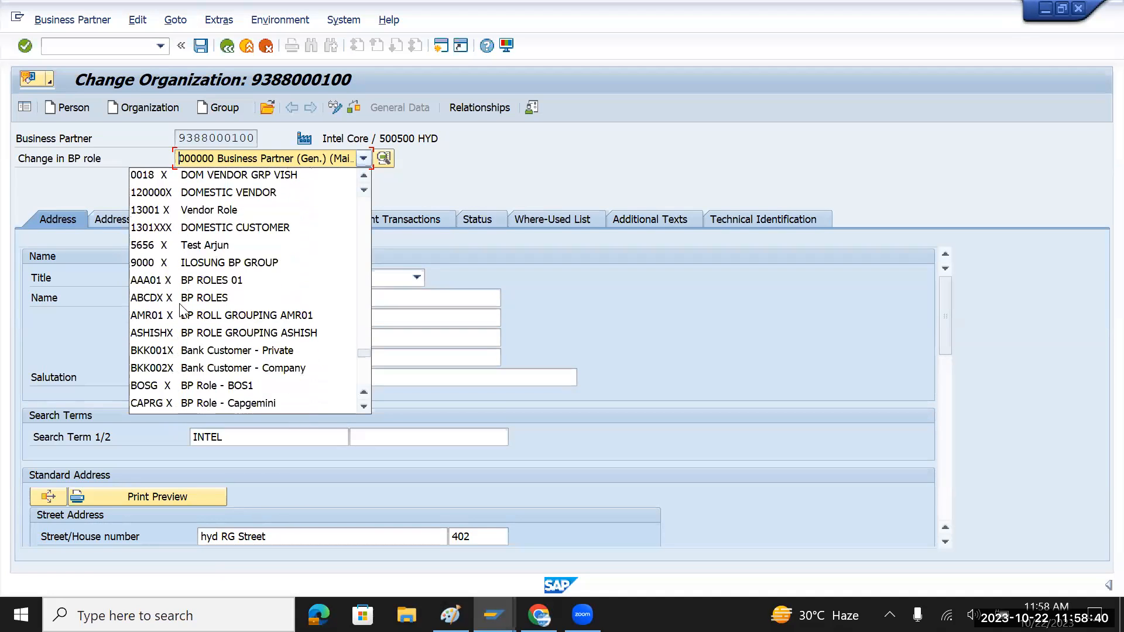
scroll(181, 310, "down", 5)
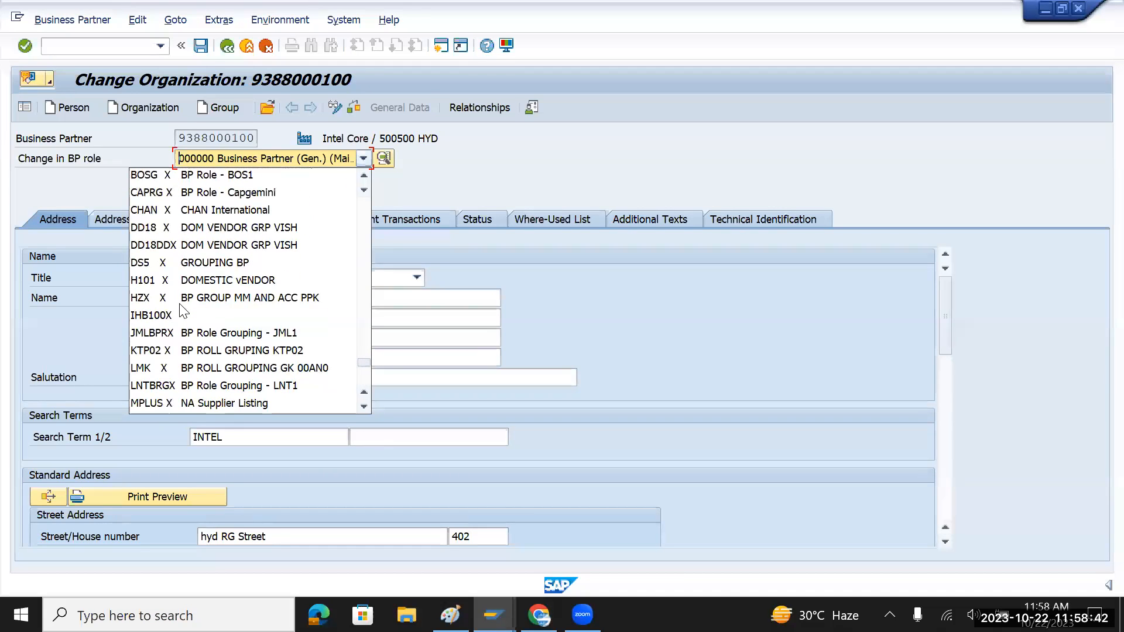
scroll(181, 311, "down", 5)
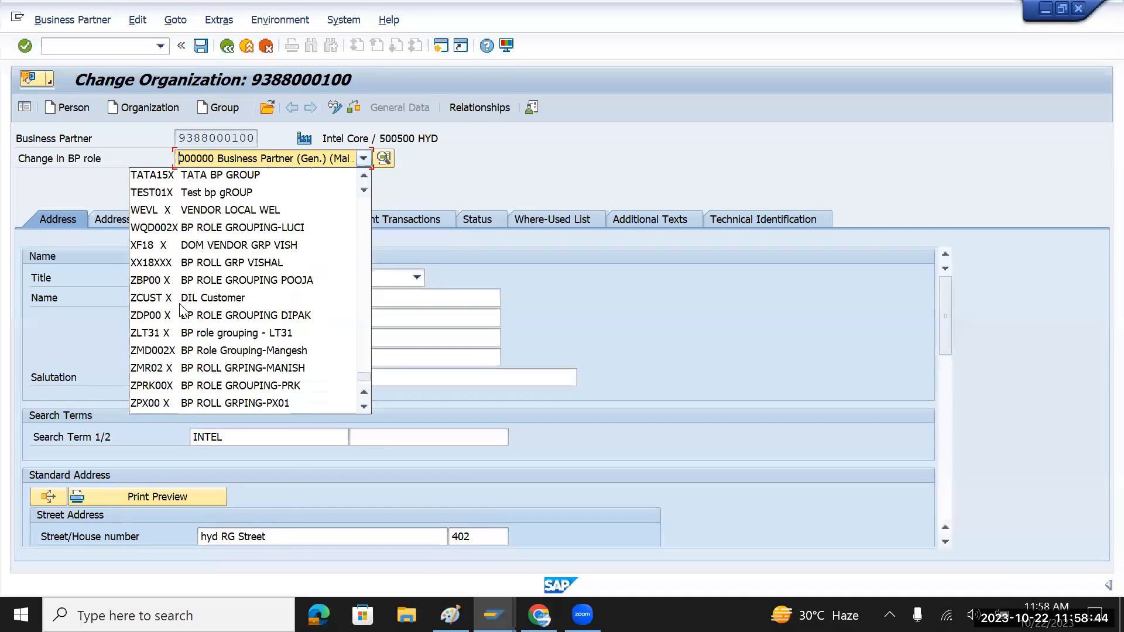
scroll(181, 310, "down", 2)
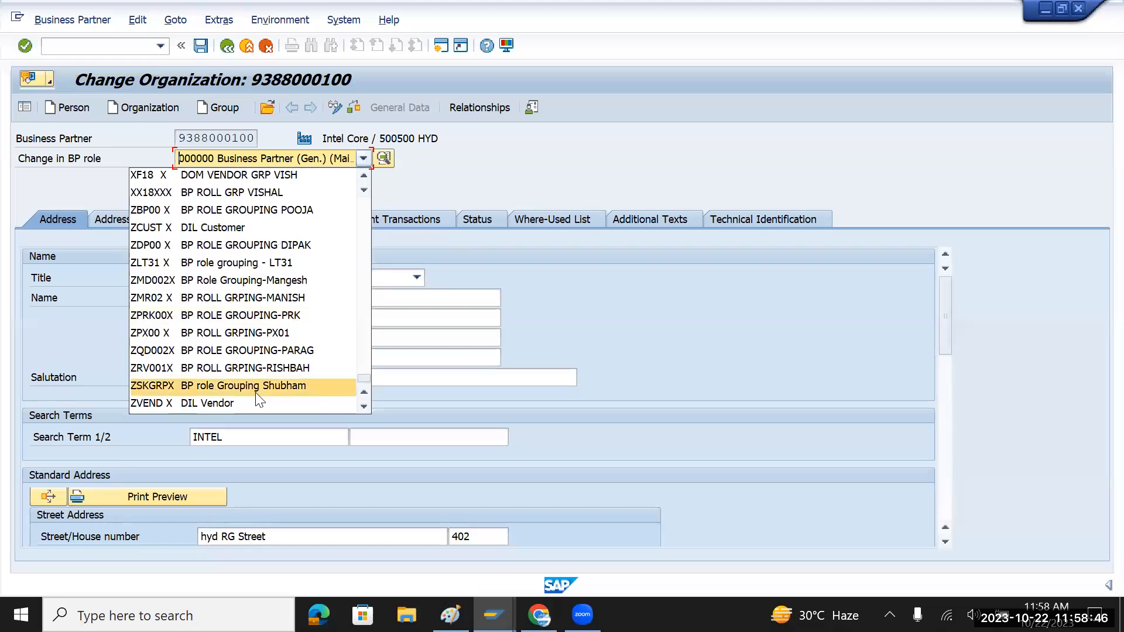
- Find the FLVN00 Supplier-FI role among the BP roles and assign it to the Intel Core business partner
left_click_drag(361, 376, 363, 198)
scroll(173, 218, "down", 2)
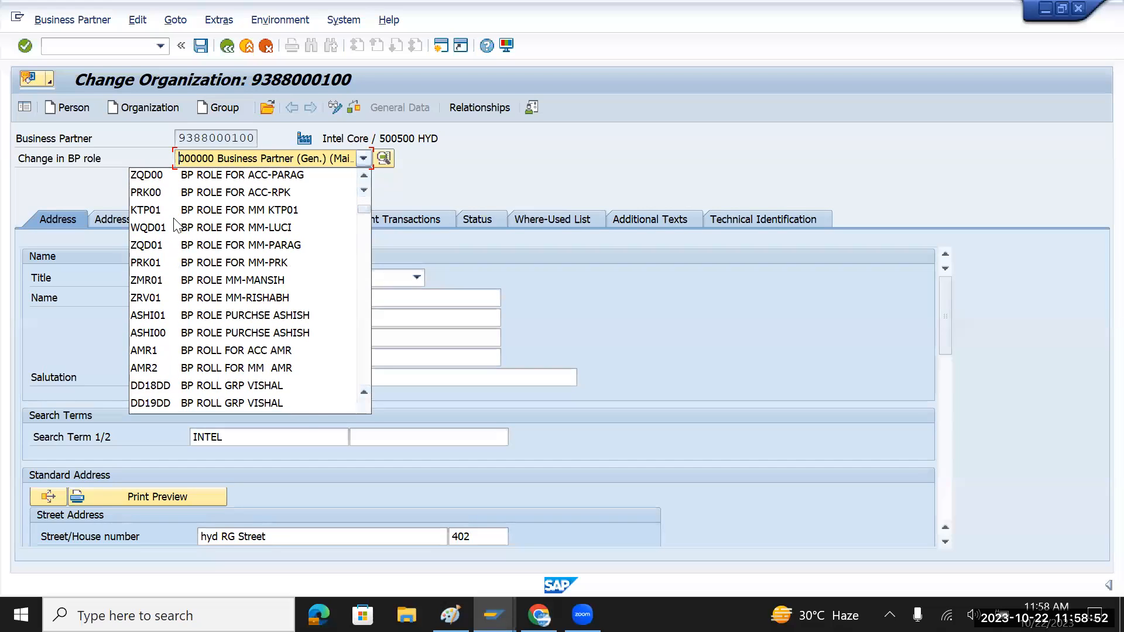
scroll(174, 225, "down", 2)
scroll(174, 225, "down", 2)
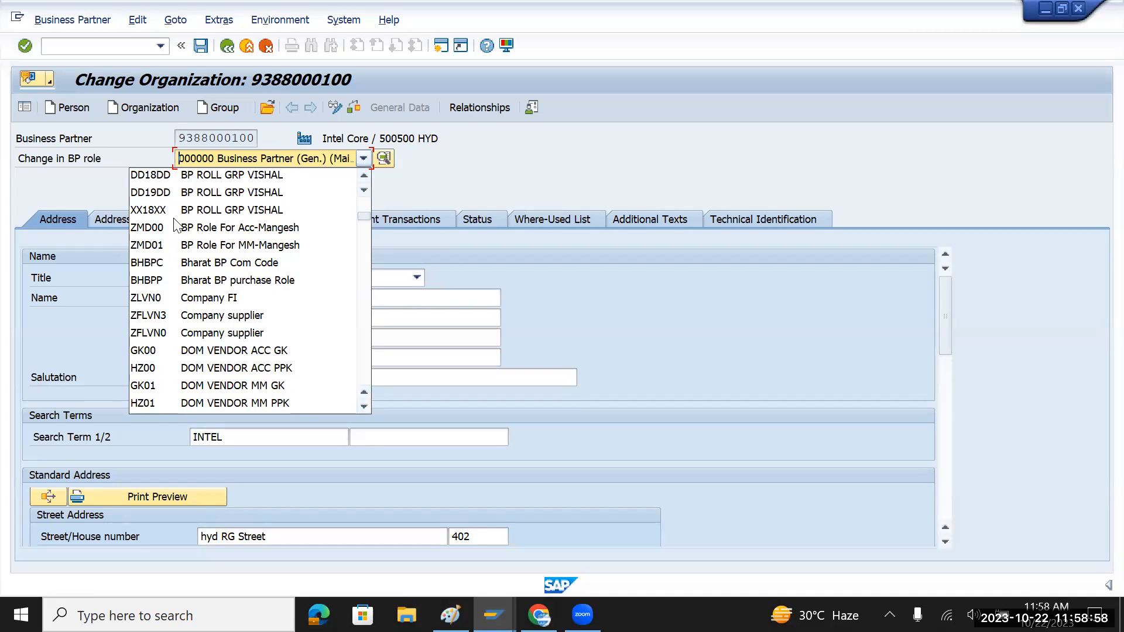
scroll(174, 225, "down", 1)
scroll(174, 225, "down", 1)
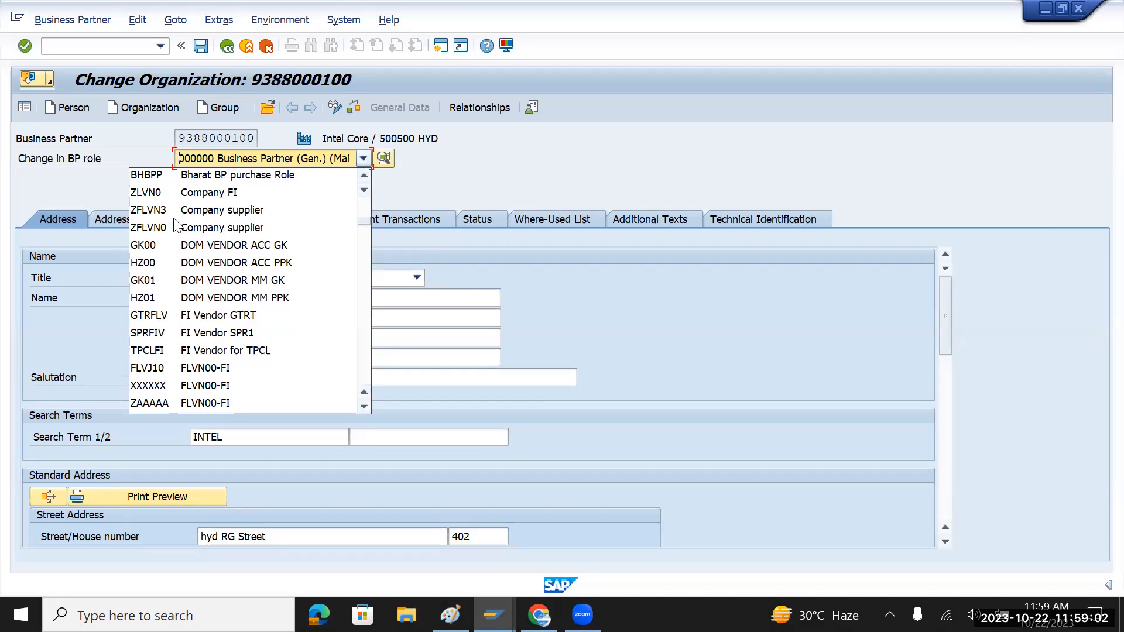
scroll(174, 224, "down", 1)
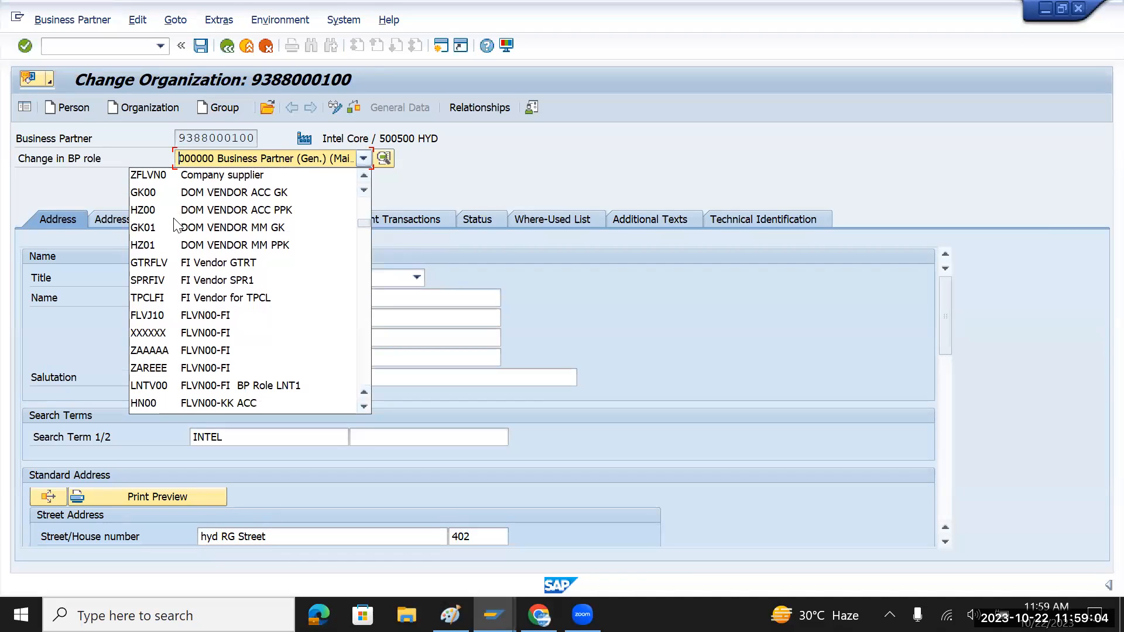
scroll(174, 224, "down", 2)
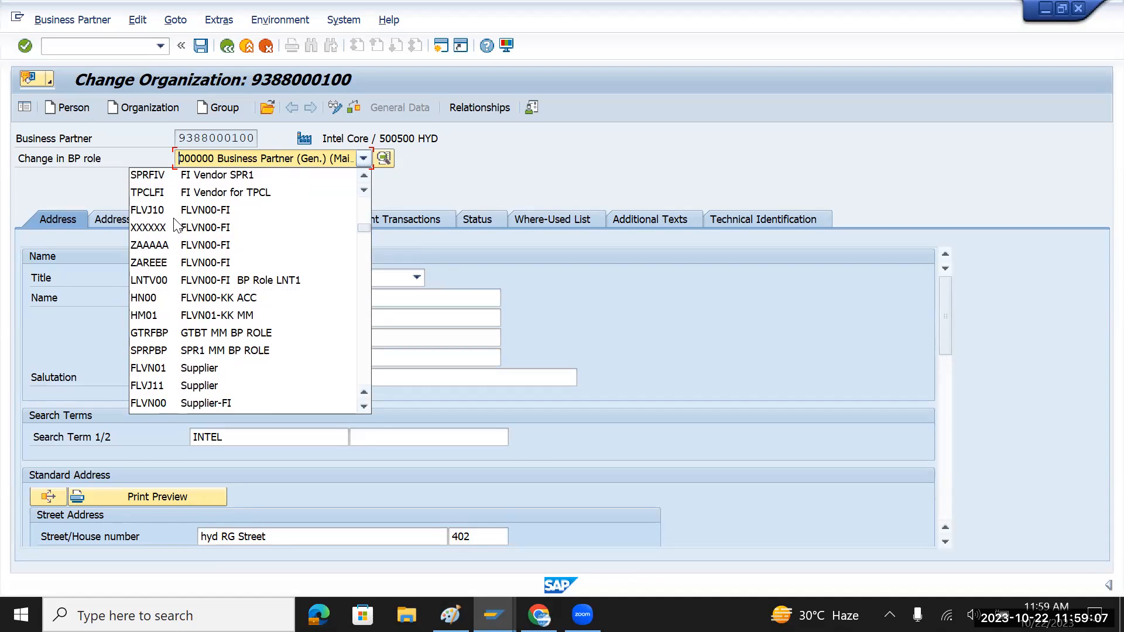
left_click(154, 402)
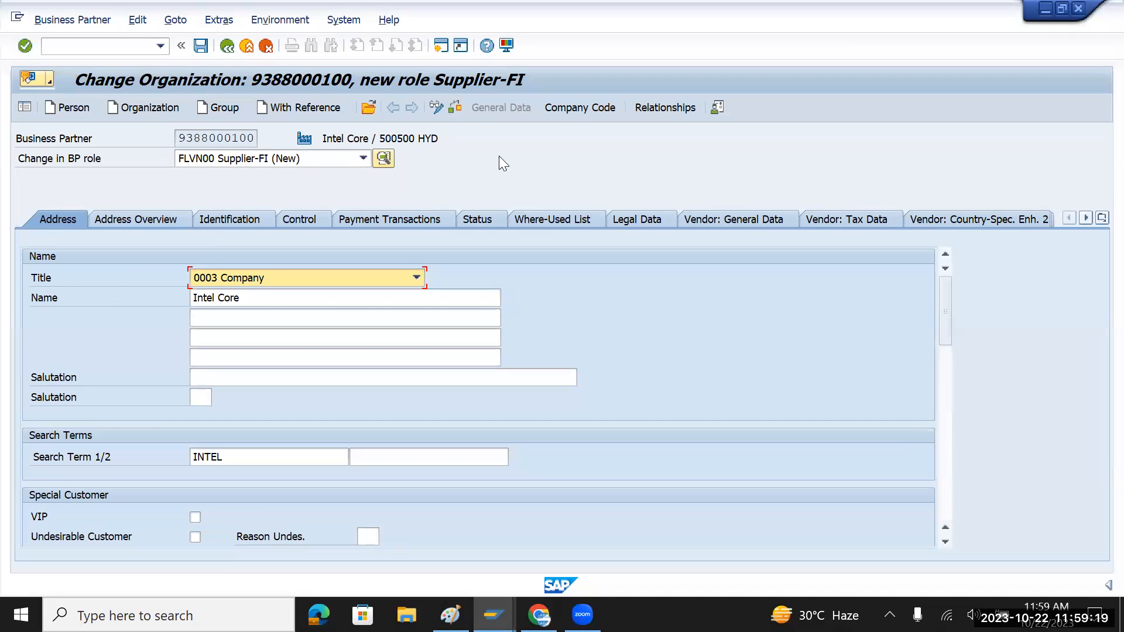
- Open the company code data of the Supplier-FI role and enter company code TMIN
left_click(571, 111)
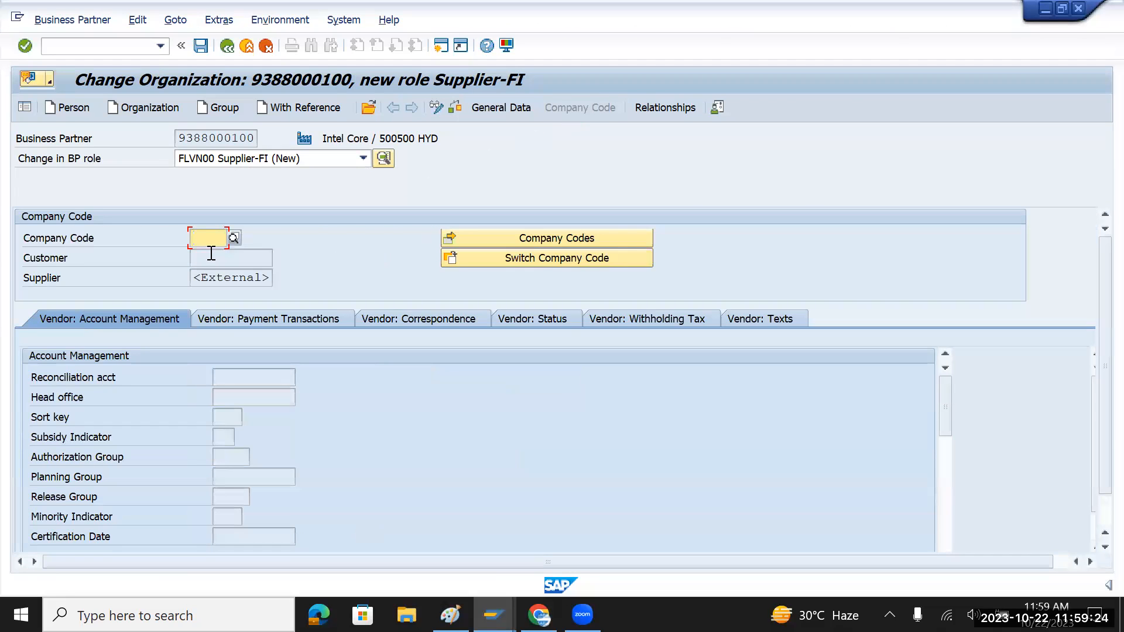
type("tmin")
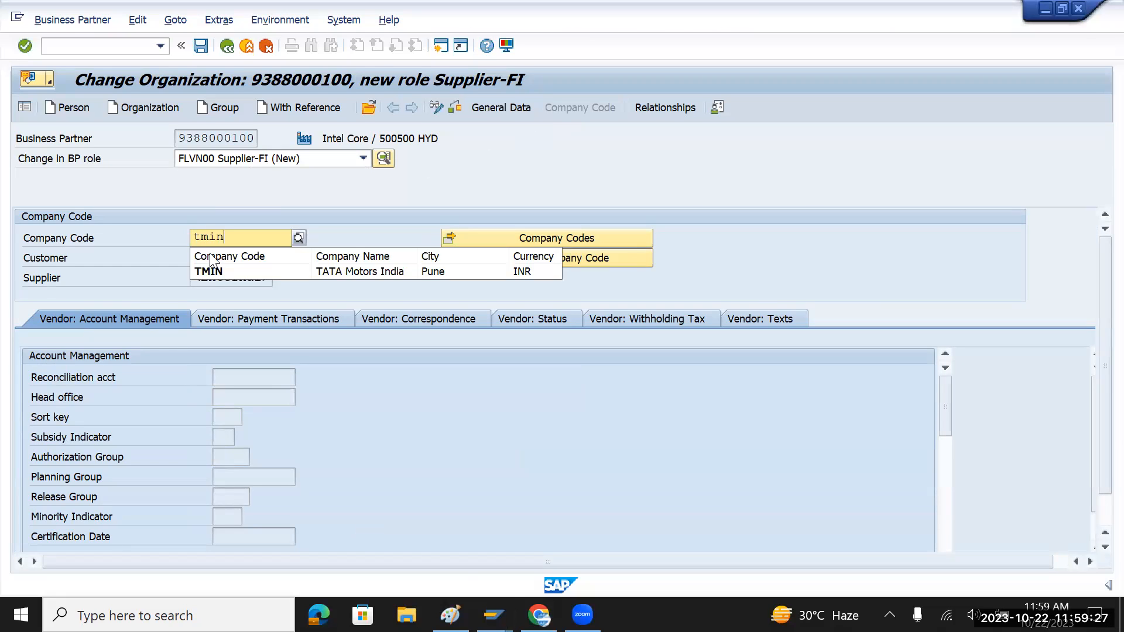
left_click(210, 252)
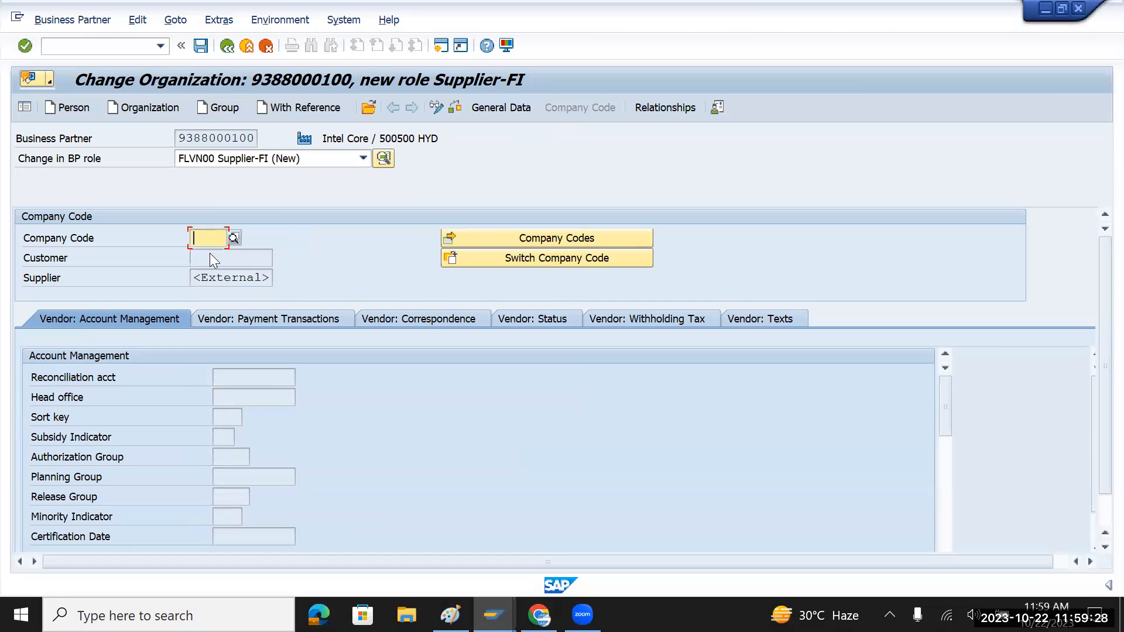
key("Return")
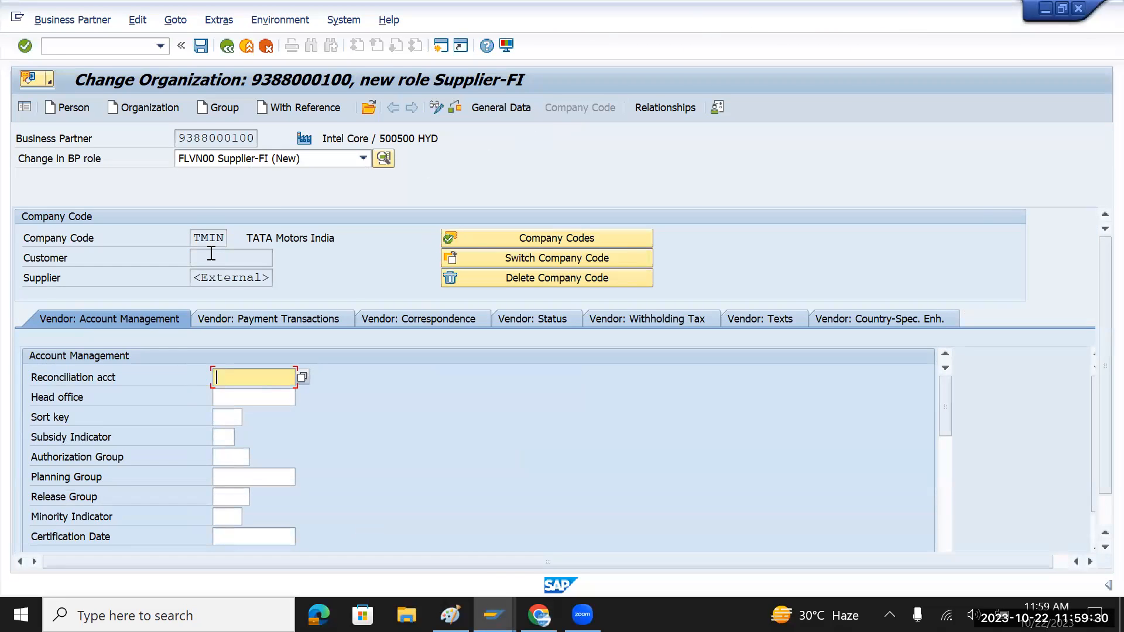
- Assign the Vendor Payables reconciliation account to the supplier, save the role and select the assigned supplier number
left_click(302, 377)
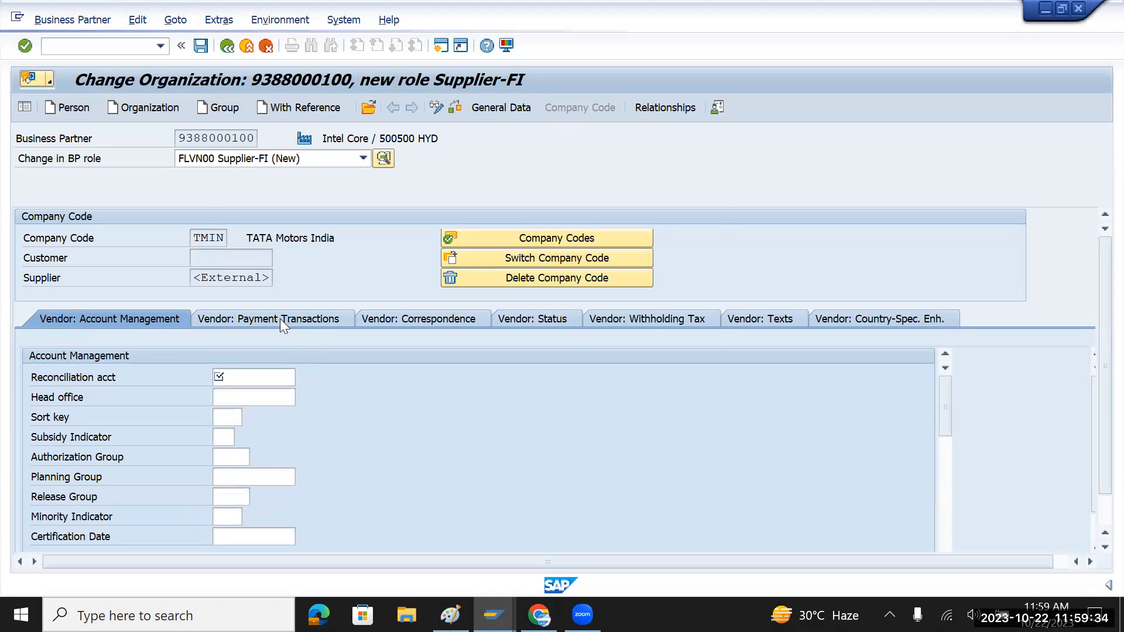
double_click(261, 221)
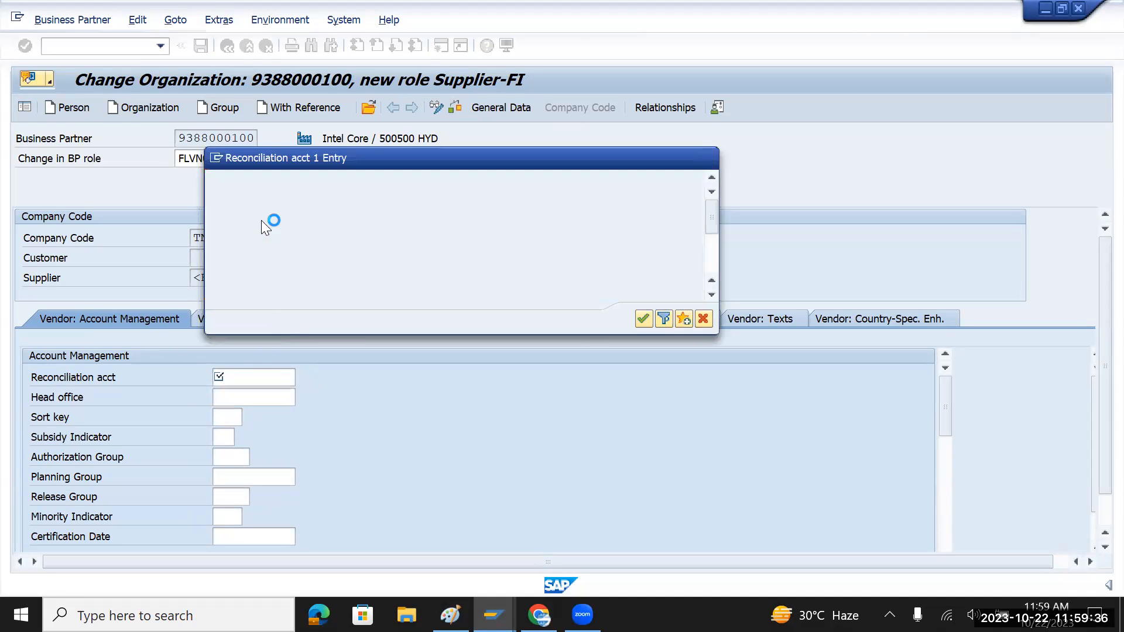
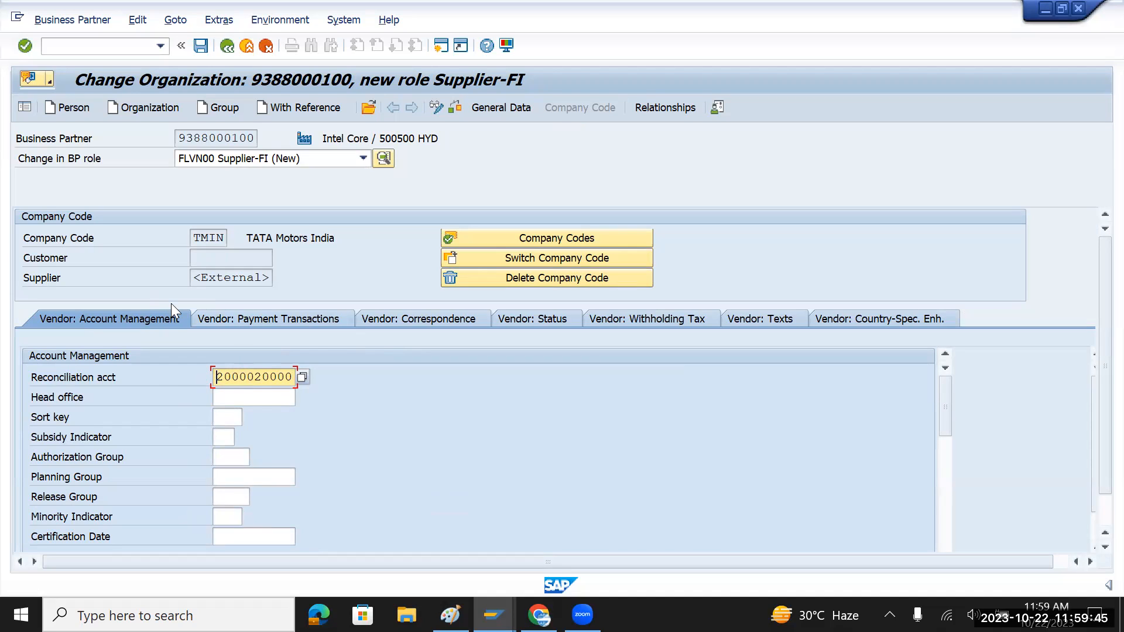
left_click(200, 48)
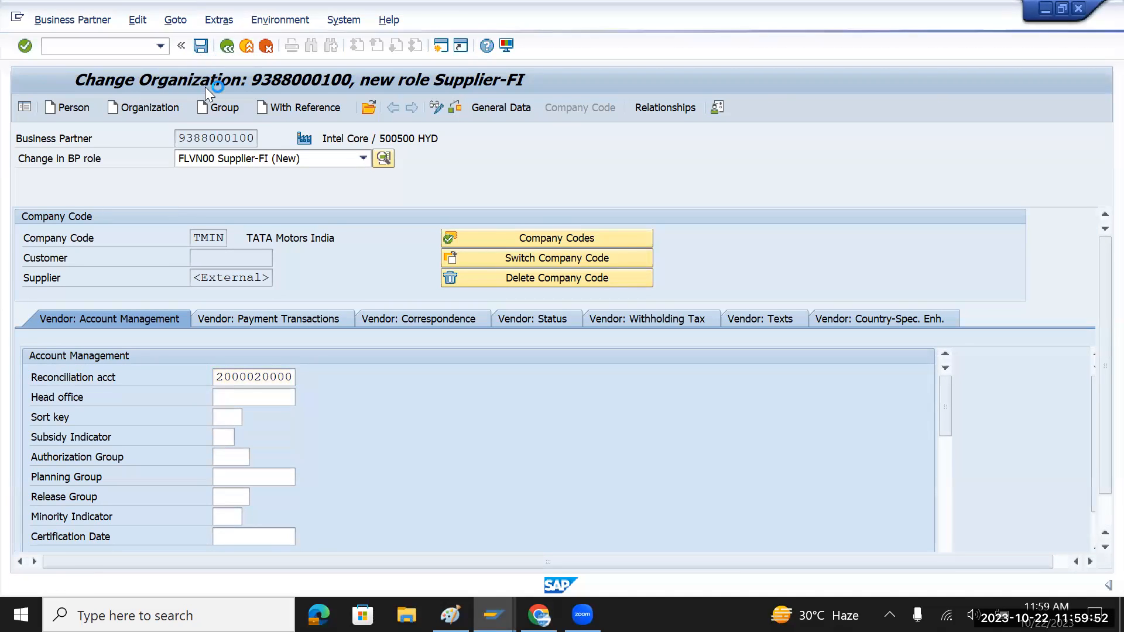
left_click_drag(193, 279, 280, 287)
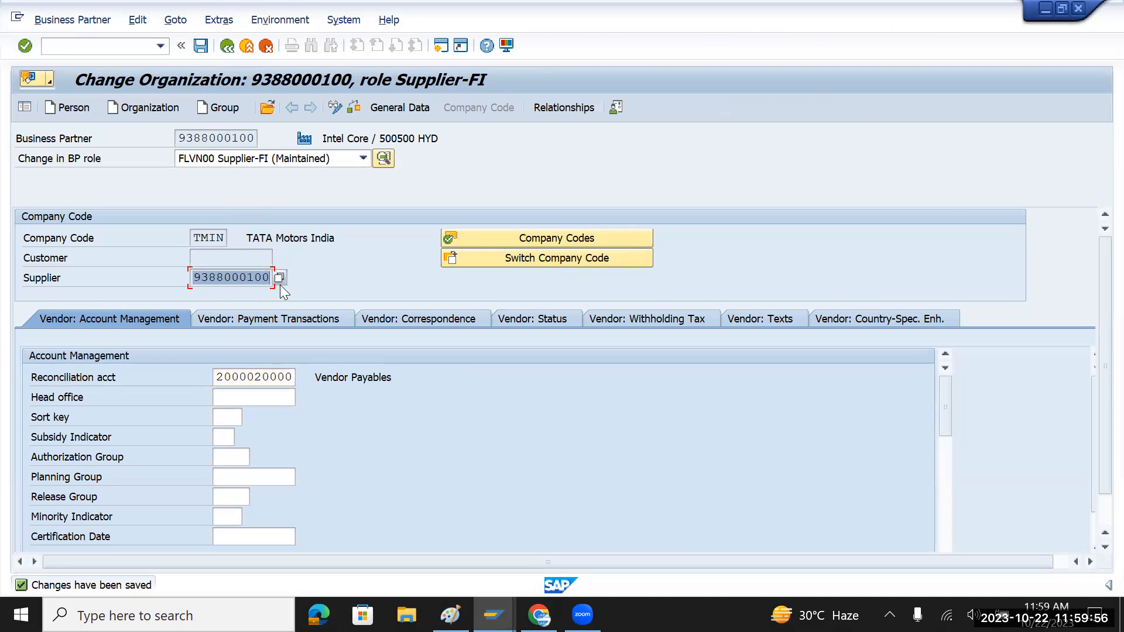
- Leave the business partner maintenance and start vendor invoice entry with transaction FB60
left_click(104, 50)
type("/n")
key("Return")
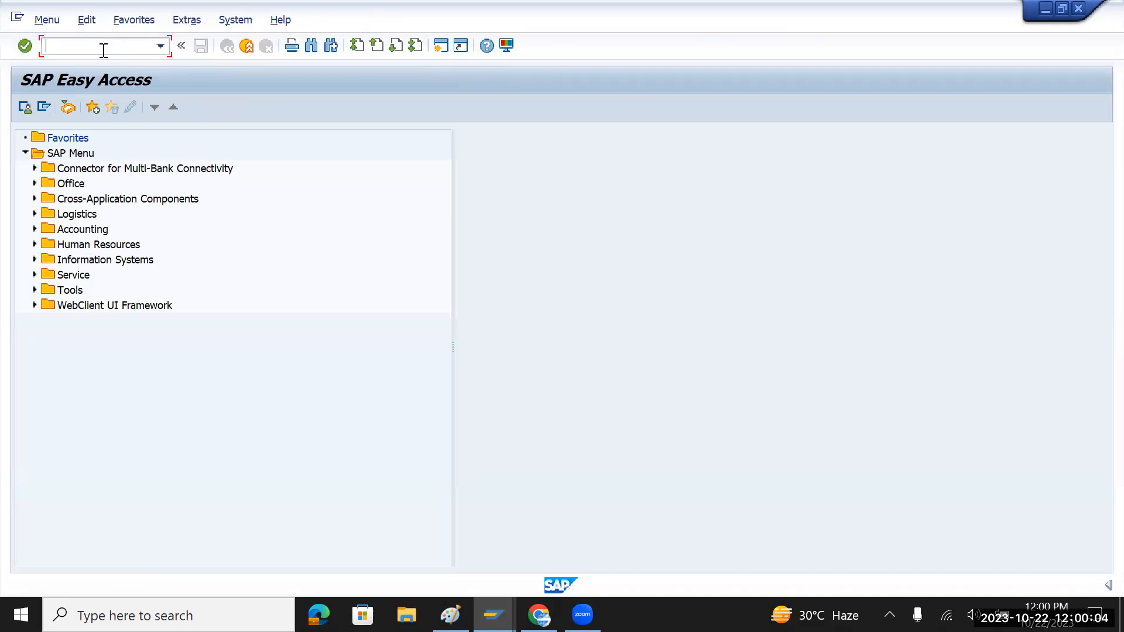
type("fb60")
key("Return")
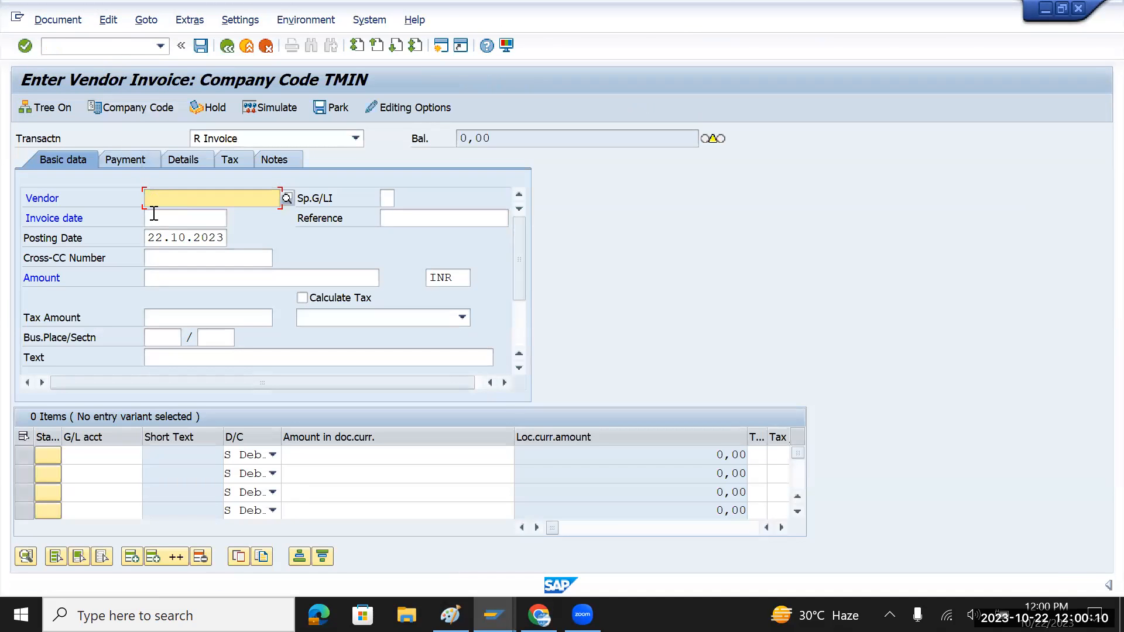
- Look up suppliers by country/region and company code and choose Intel Core as the invoice's vendor
left_click(287, 197)
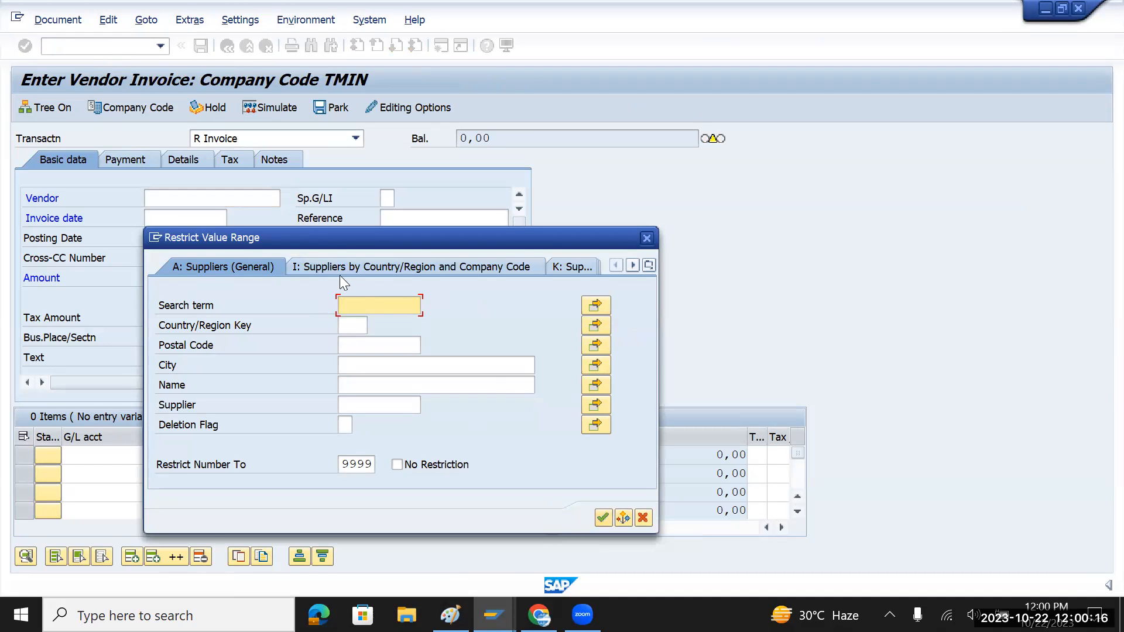
left_click(366, 268)
left_click(601, 498)
double_click(317, 301)
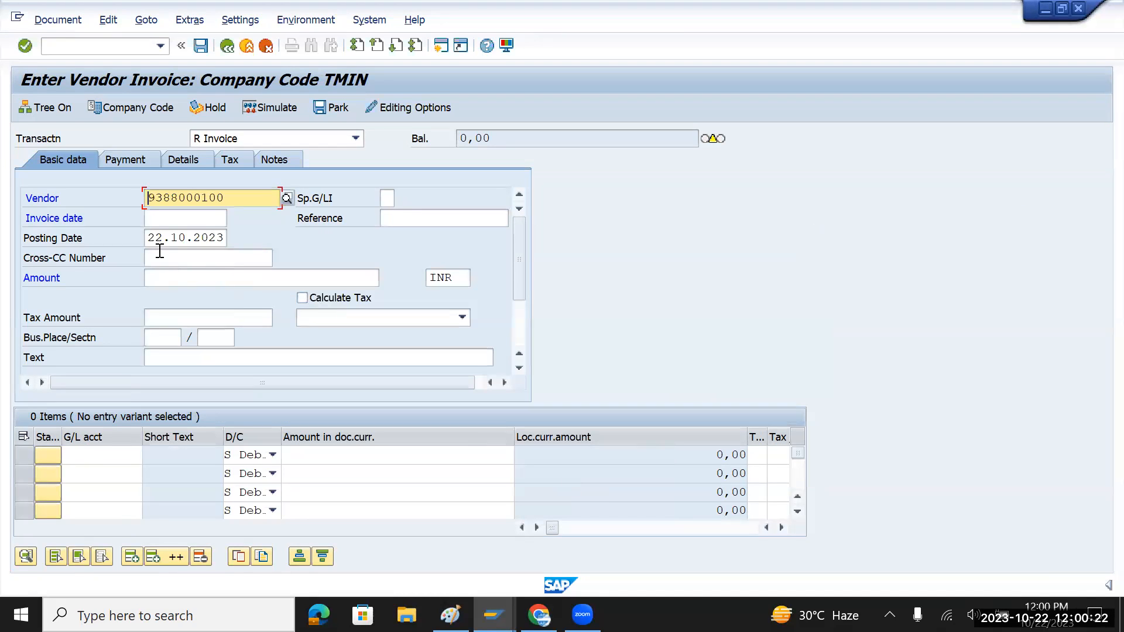
- Fill in the invoice header with invoice date 22.10.2023, reference Intel Chip and amount 100000 INR
left_click_drag(148, 237, 233, 238)
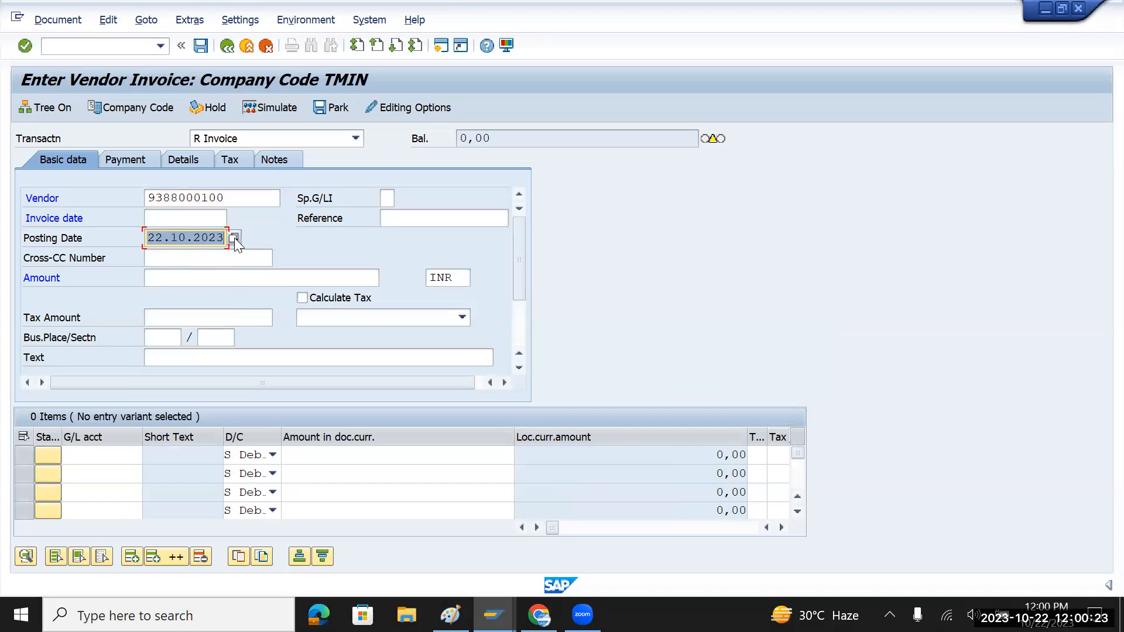
left_click(199, 223)
type("22.10.2023")
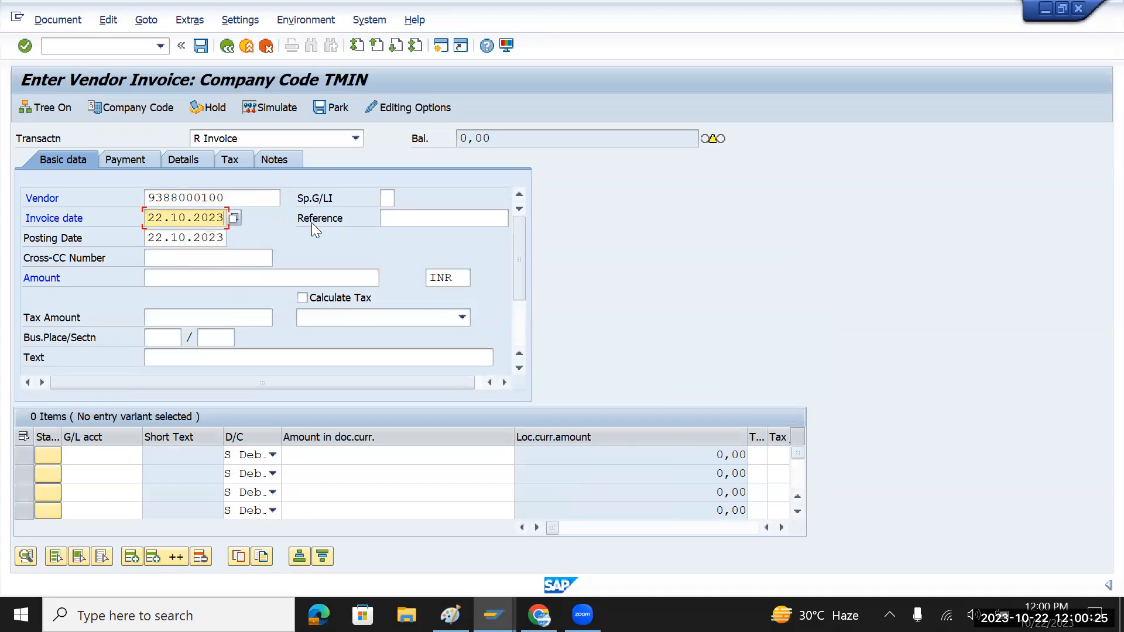
left_click(414, 220)
type("Intel Chip")
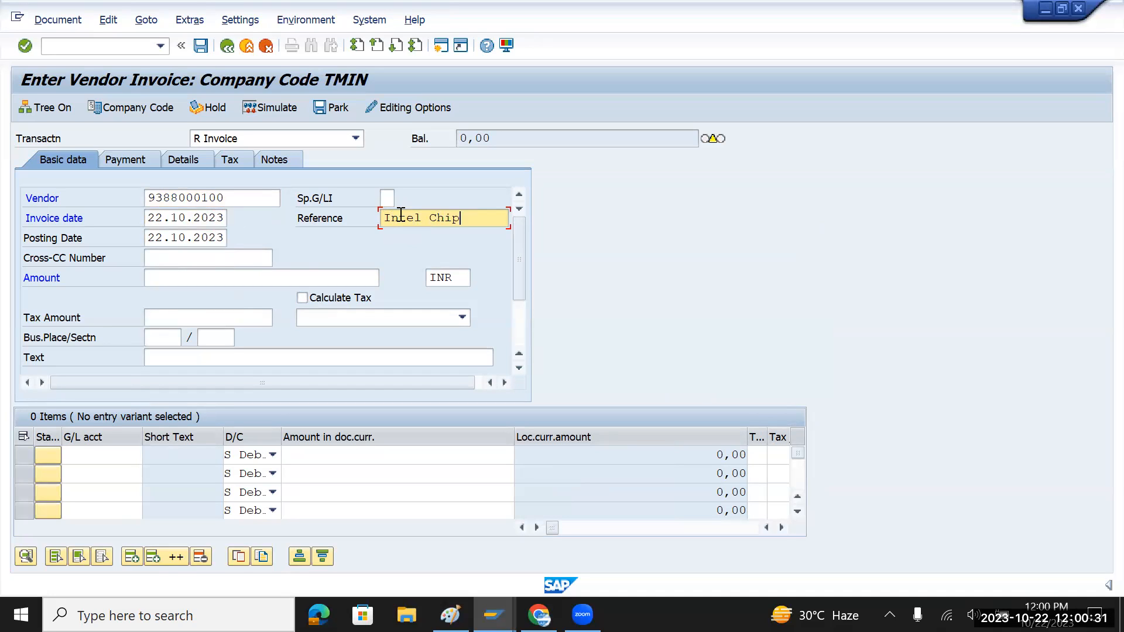
left_click(223, 274)
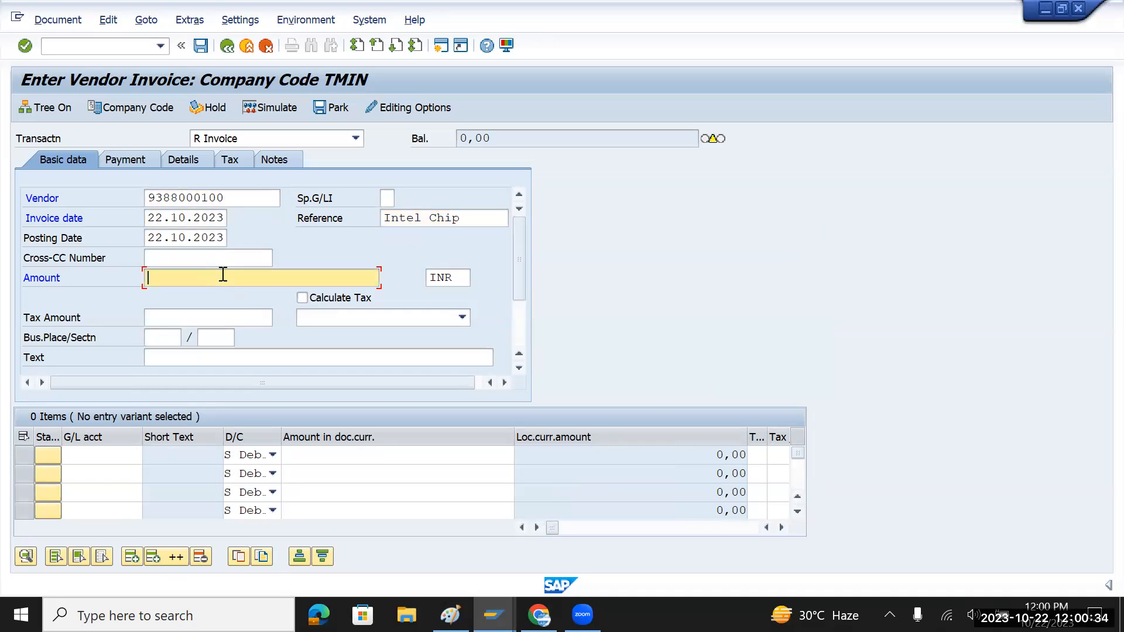
type("100000")
- Add a debit line item for the Purchase account from chart of accounts TMOP with an amount of 100000
left_click(140, 449)
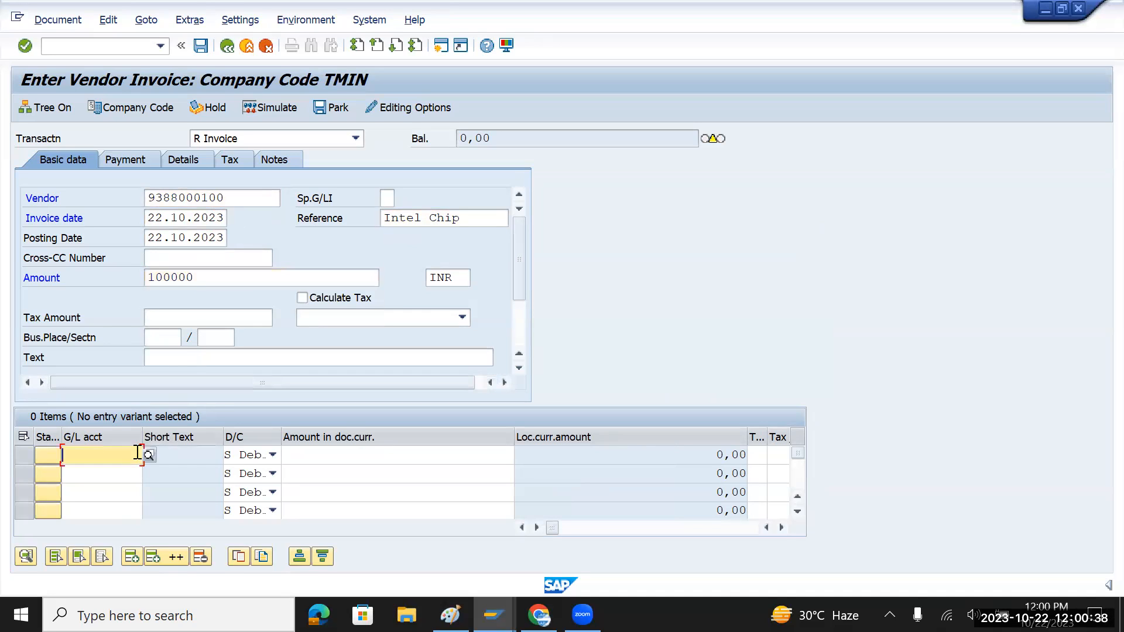
key("F4")
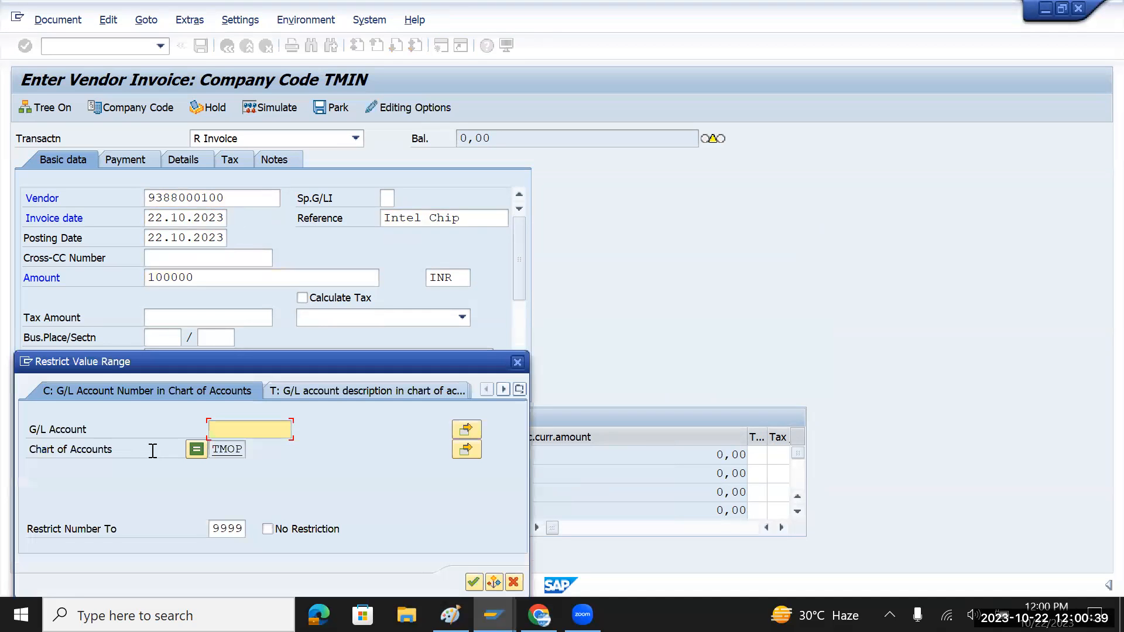
left_click(474, 581)
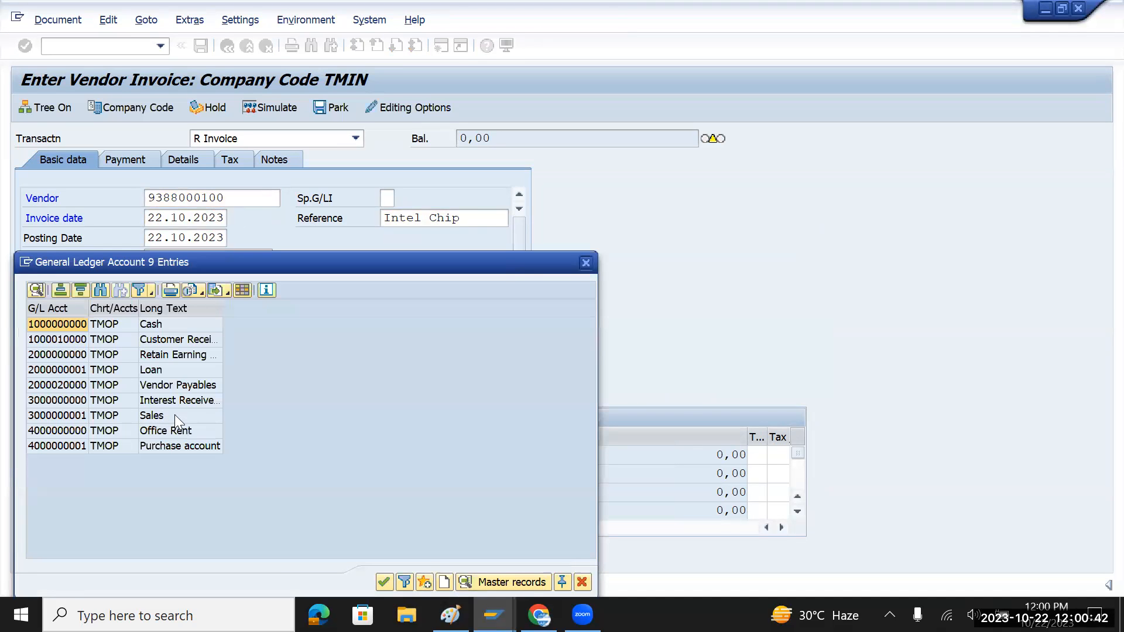
left_click(183, 445)
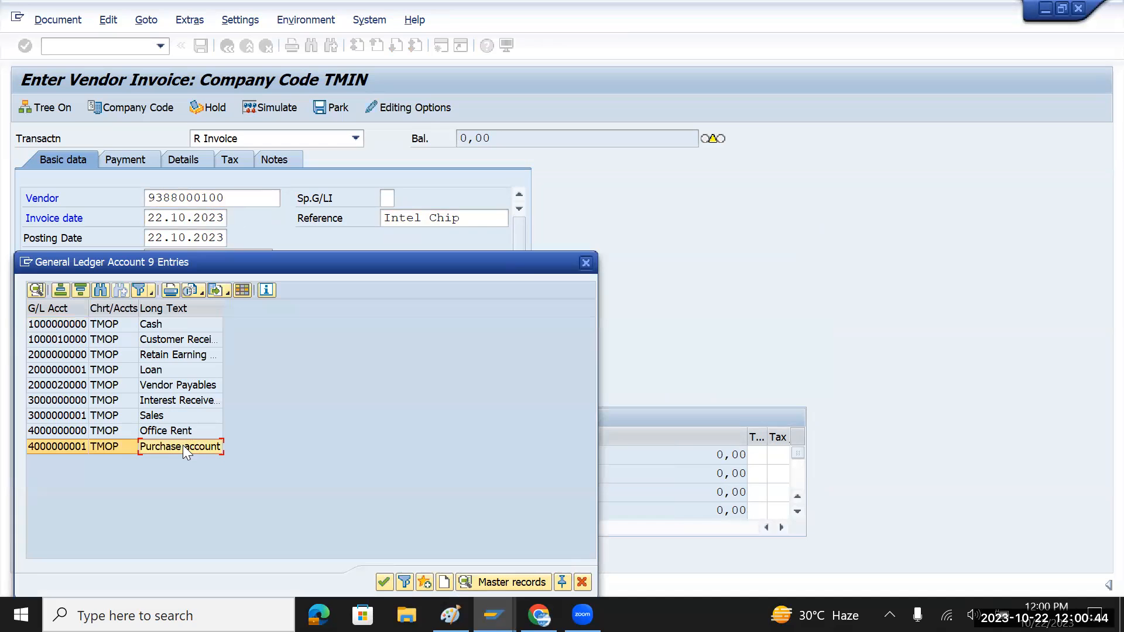
double_click(183, 445)
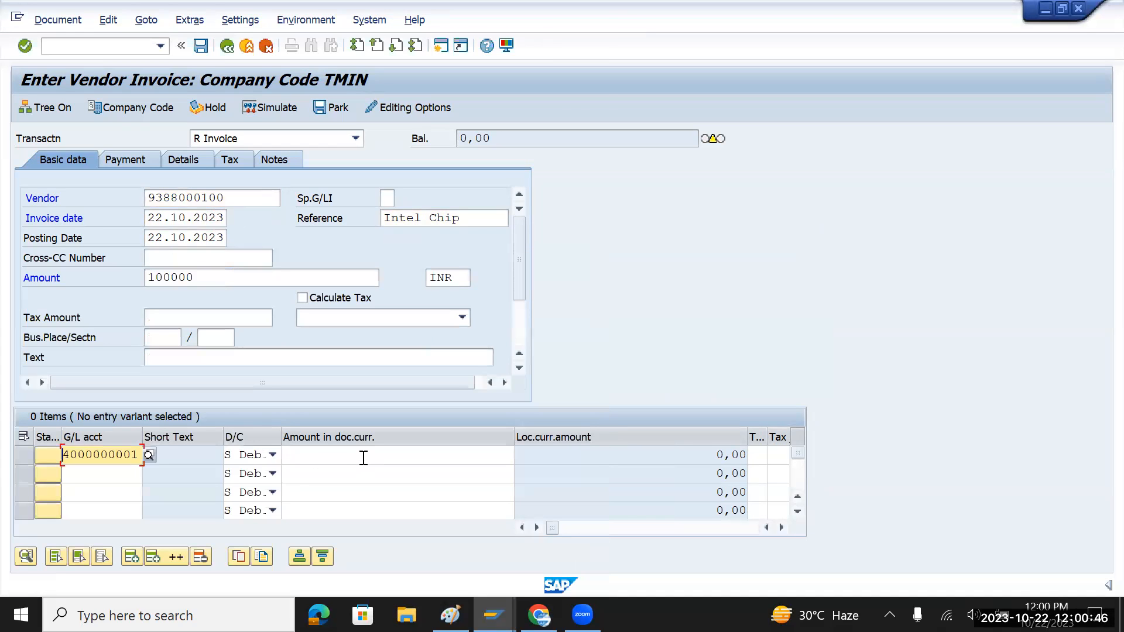
left_click(363, 457)
type("100000")
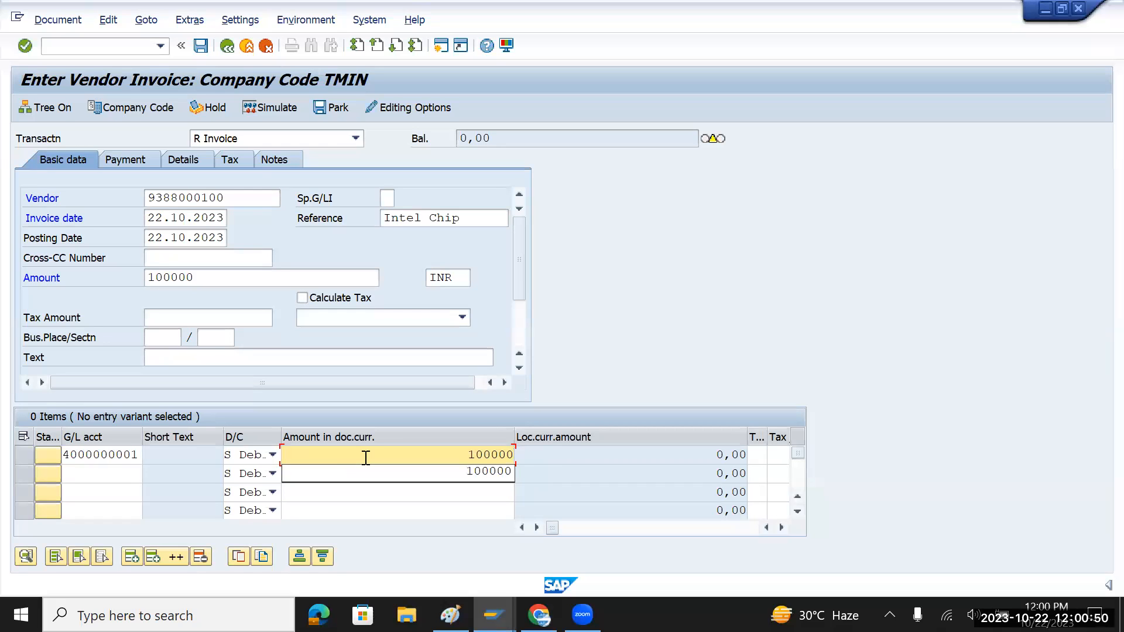
- Assign cost center HRCOSTTRU to the purchase line item
key("Tab")
key("Tab")
key("Tab")
key("Tab")
key("Tab")
key("Tab")
key("Tab")
key("Tab")
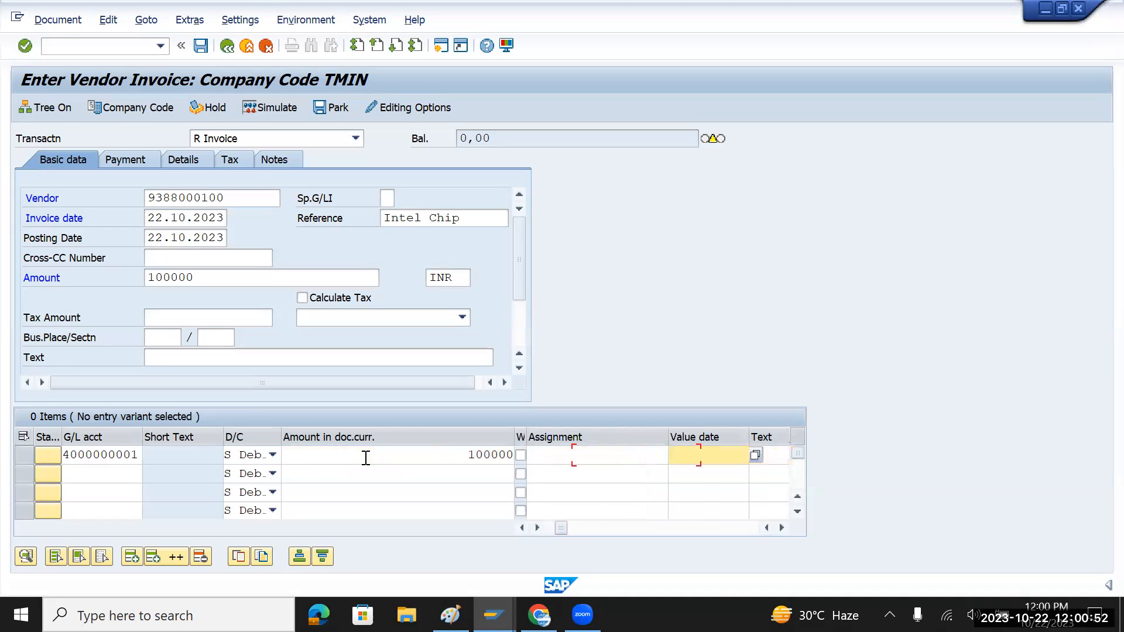
key("Tab")
key("Tab")
key("Tab")
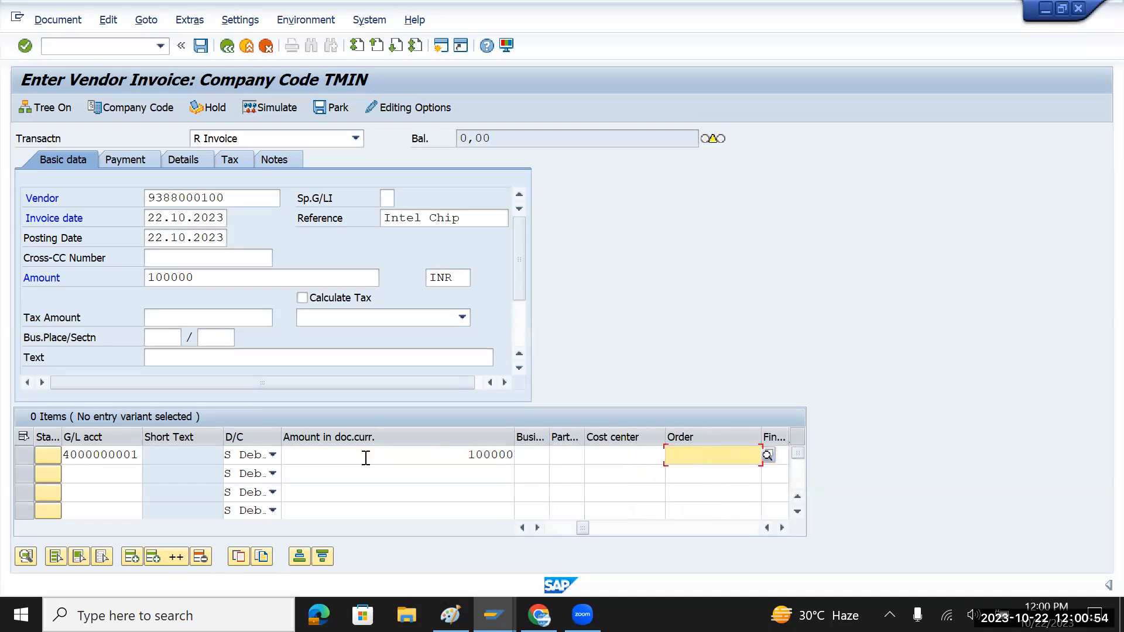
key("shift+Tab")
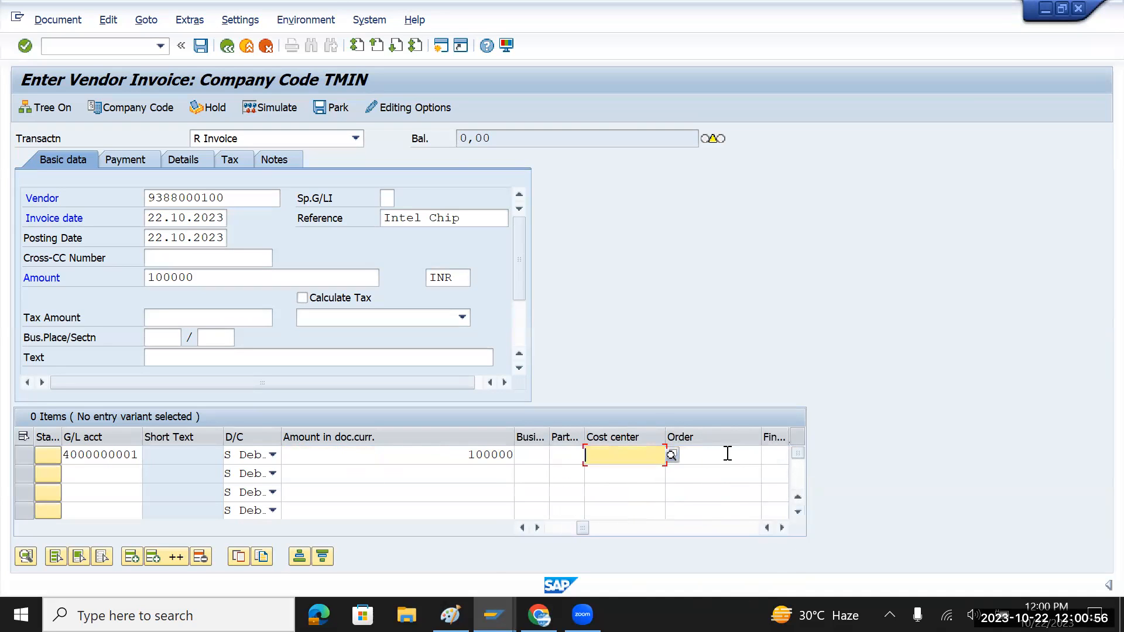
left_click(671, 455)
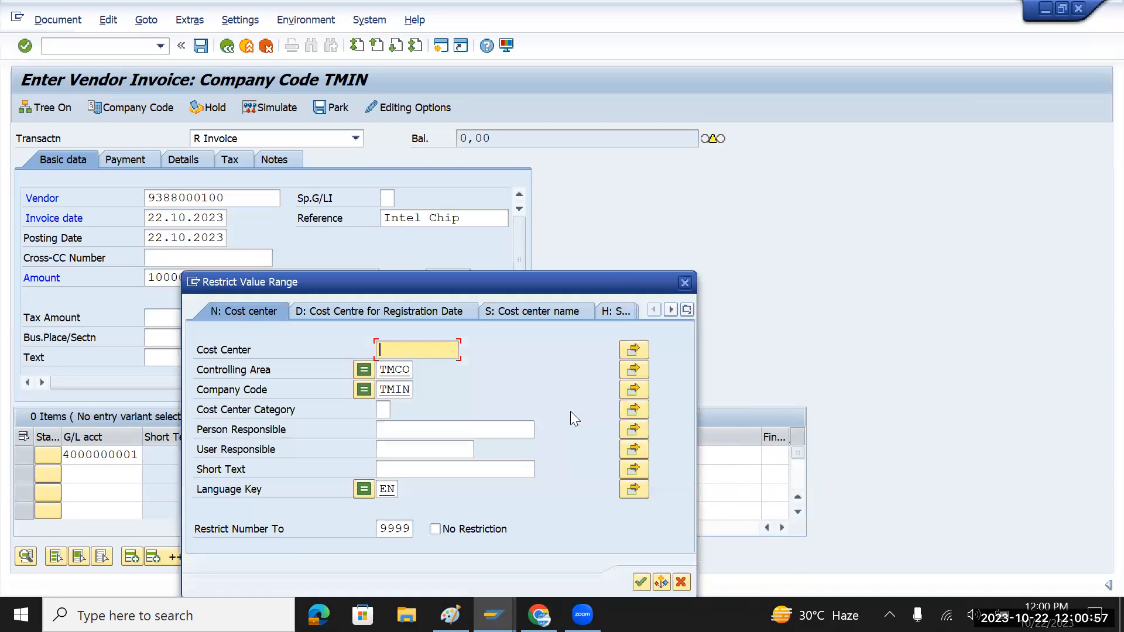
left_click(639, 580)
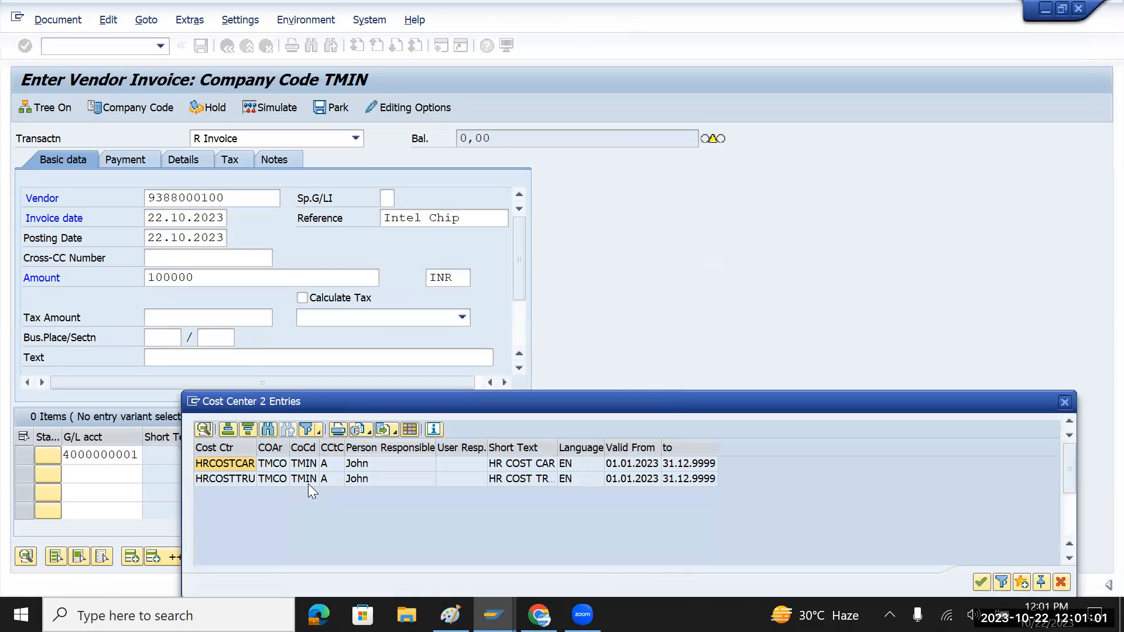
double_click(245, 482)
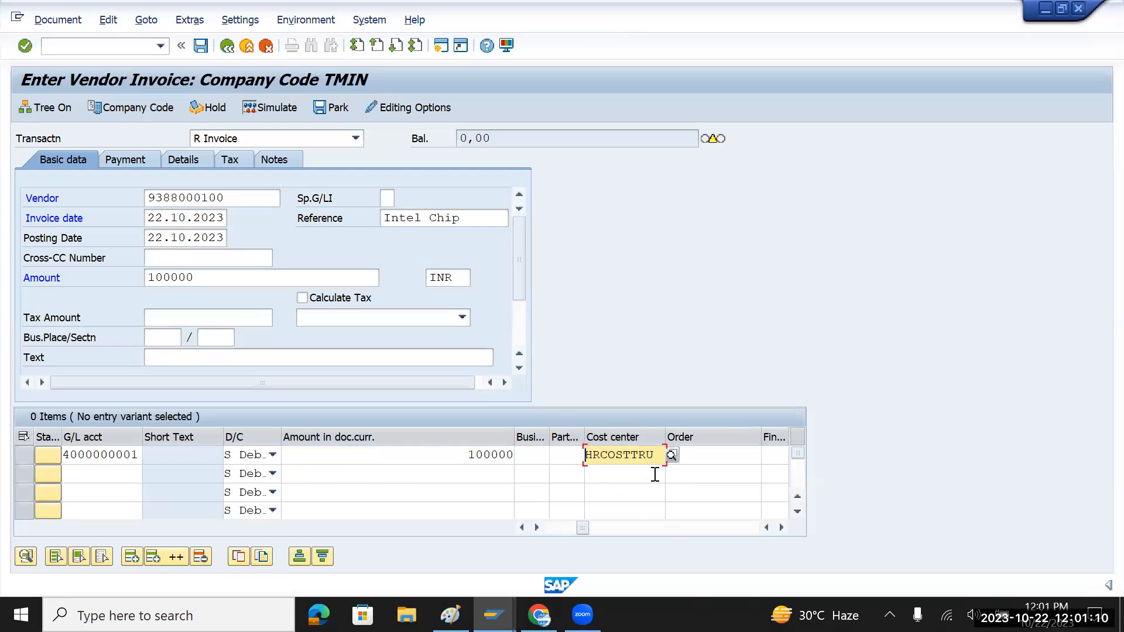
- Look up the cost centers and change the purchase line item's cost center to HRCOSTCAR
left_click(671, 456)
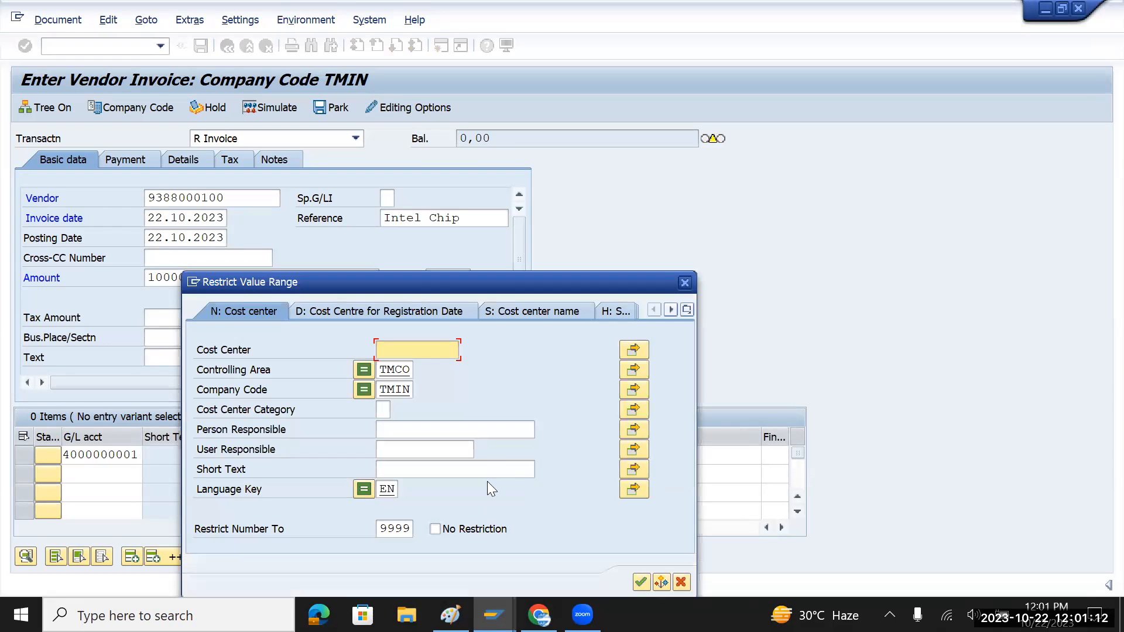
left_click(641, 581)
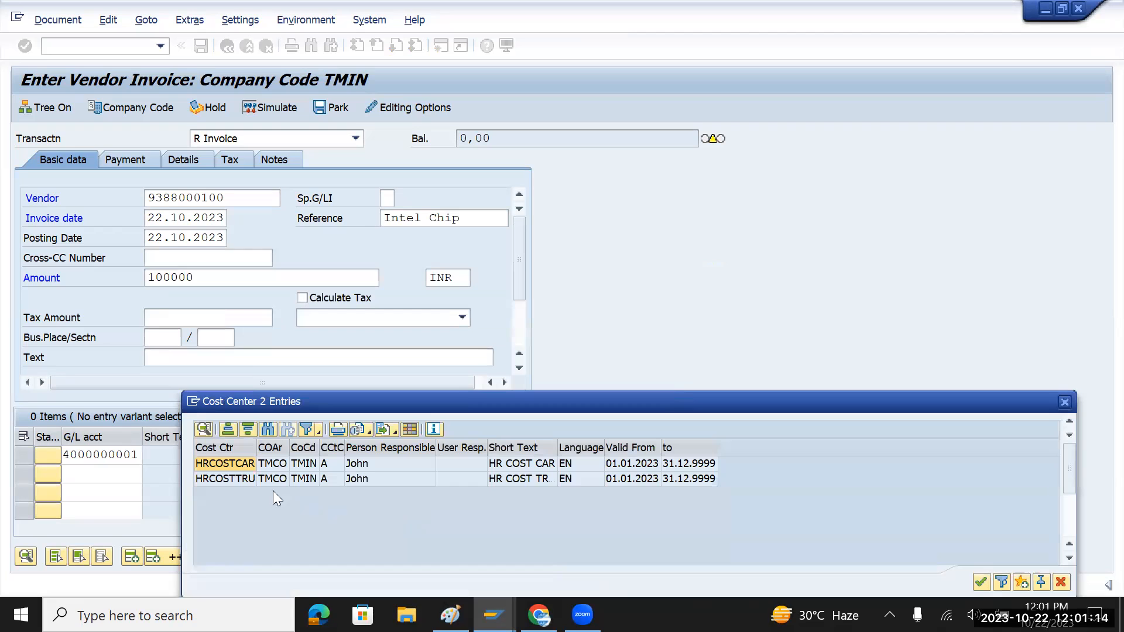
double_click(228, 465)
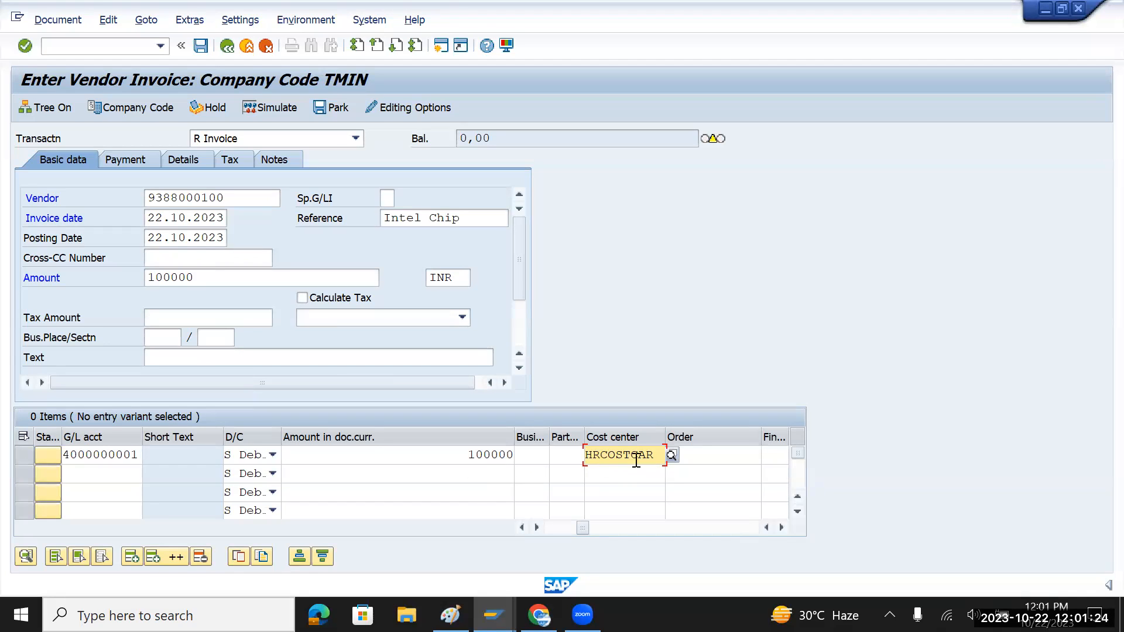
left_click_drag(643, 455, 578, 457)
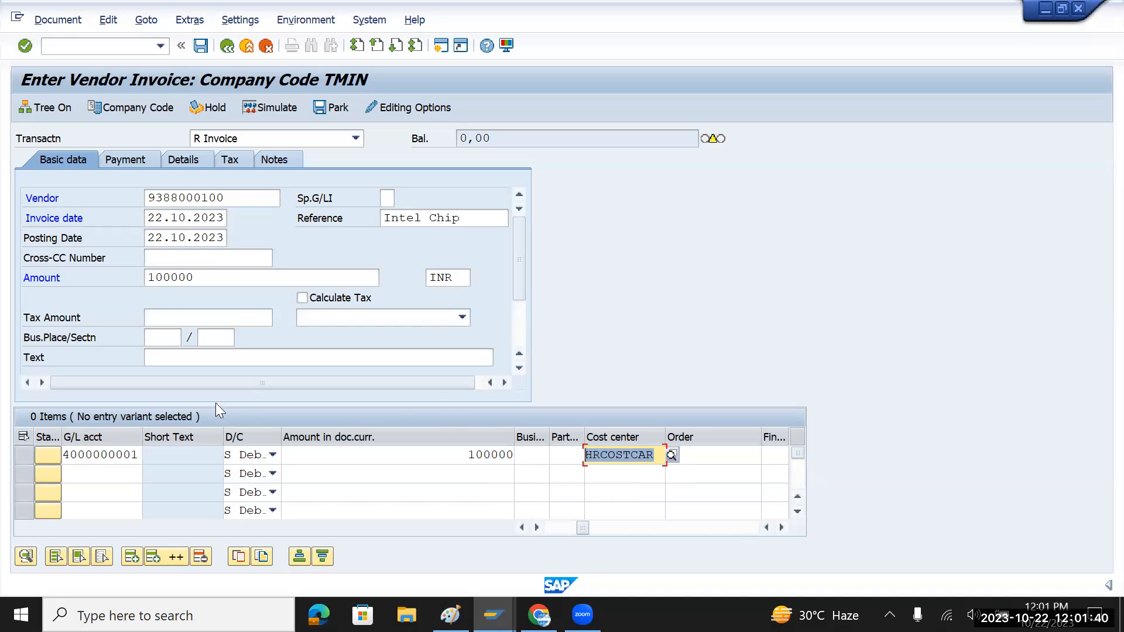
- Simulate the vendor invoice and post it in company code TMIN
mouse_move(580, 529)
left_mouse_down()
mouse_move(550, 535)
mouse_move(560, 534)
left_mouse_up()
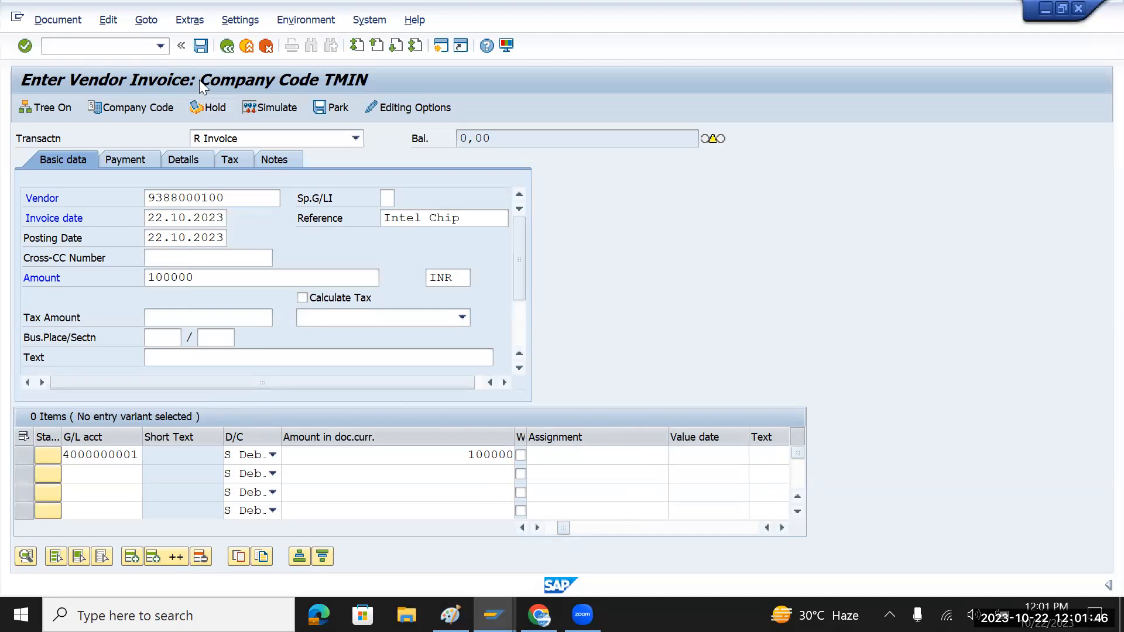
left_click(267, 106)
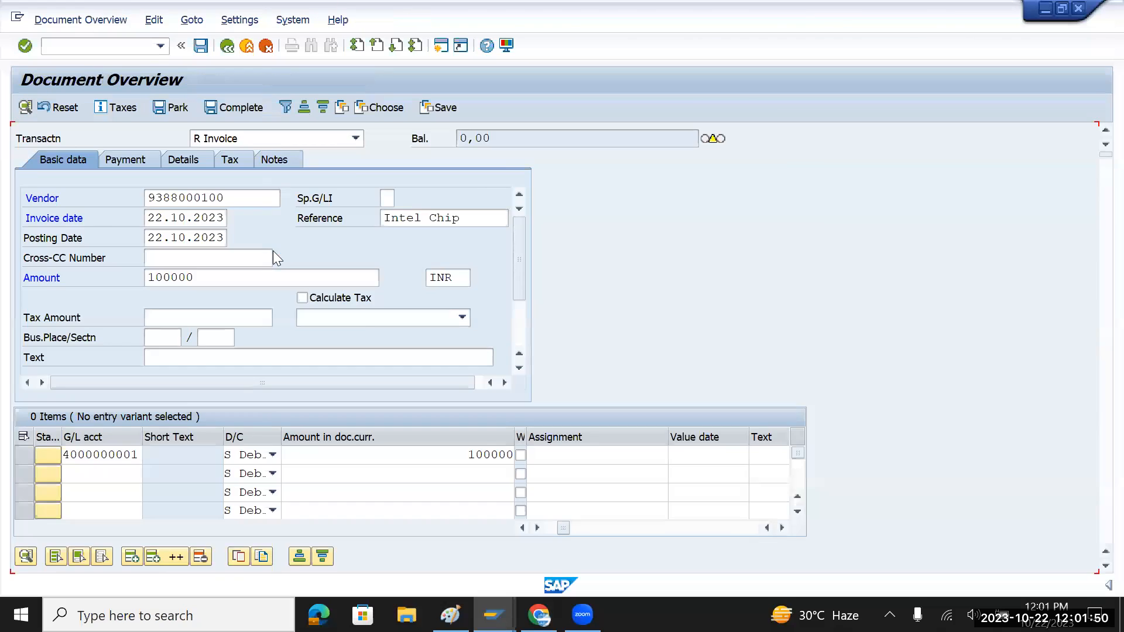
left_click(202, 47)
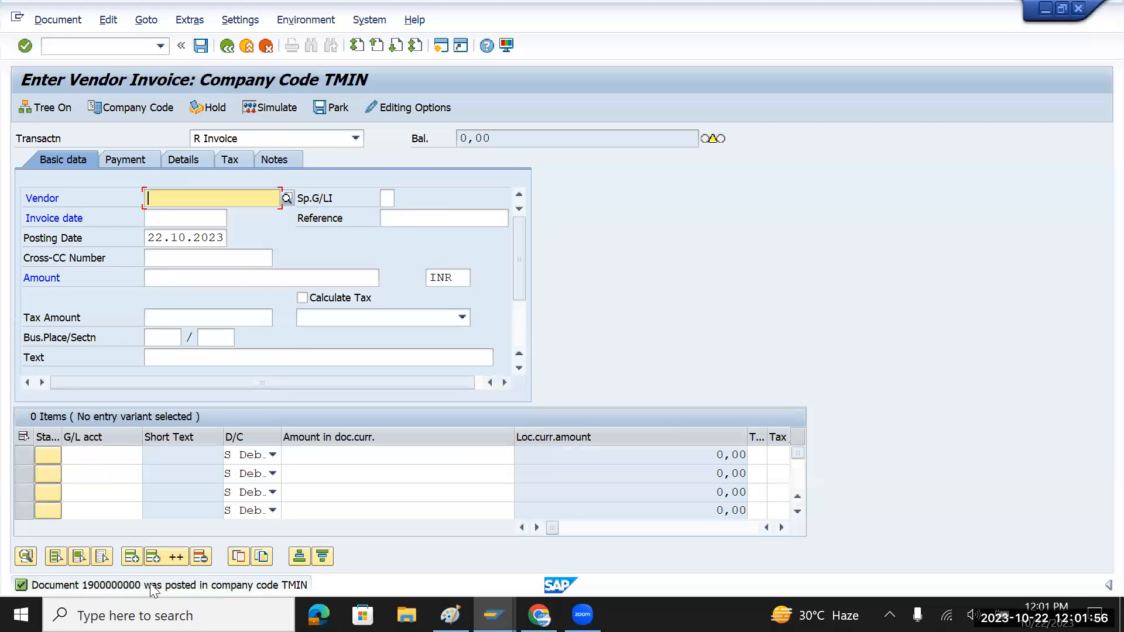
- Run transaction FBL1N and list the open vendor line items for company code TMIN at key date 22.10.2023
left_click(111, 49)
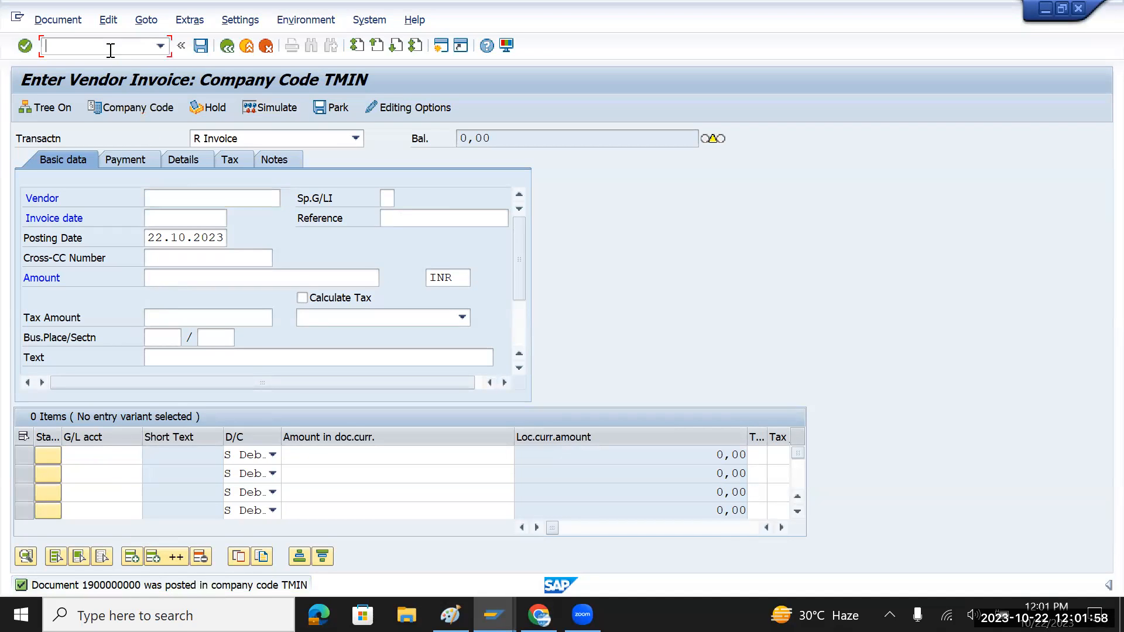
type("/n")
key("Return")
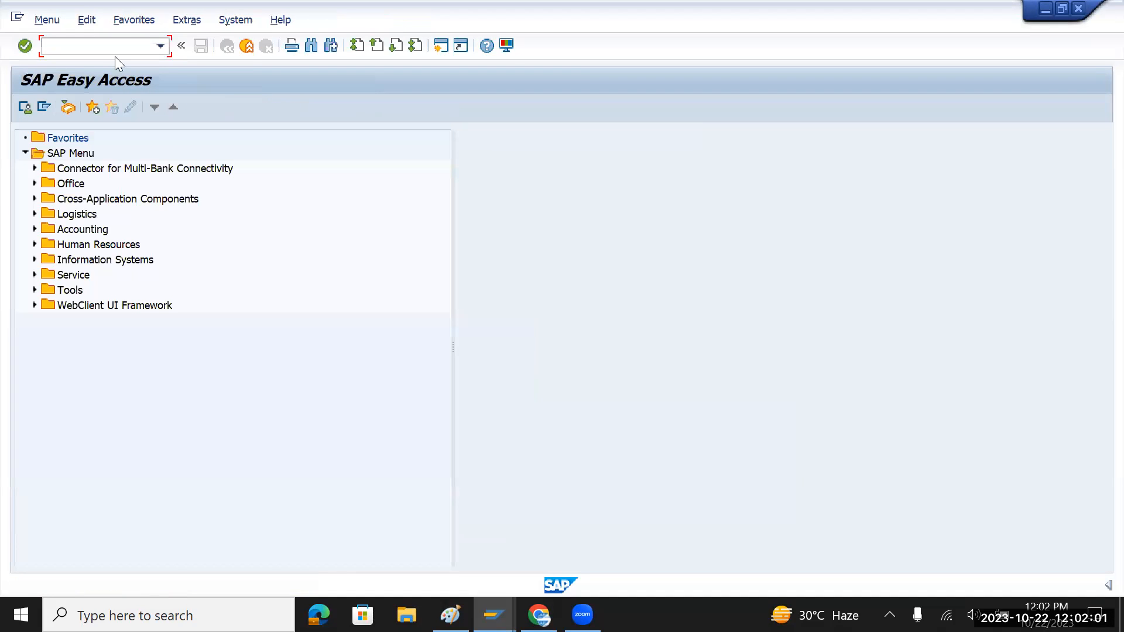
type("fbl1n")
key("Return")
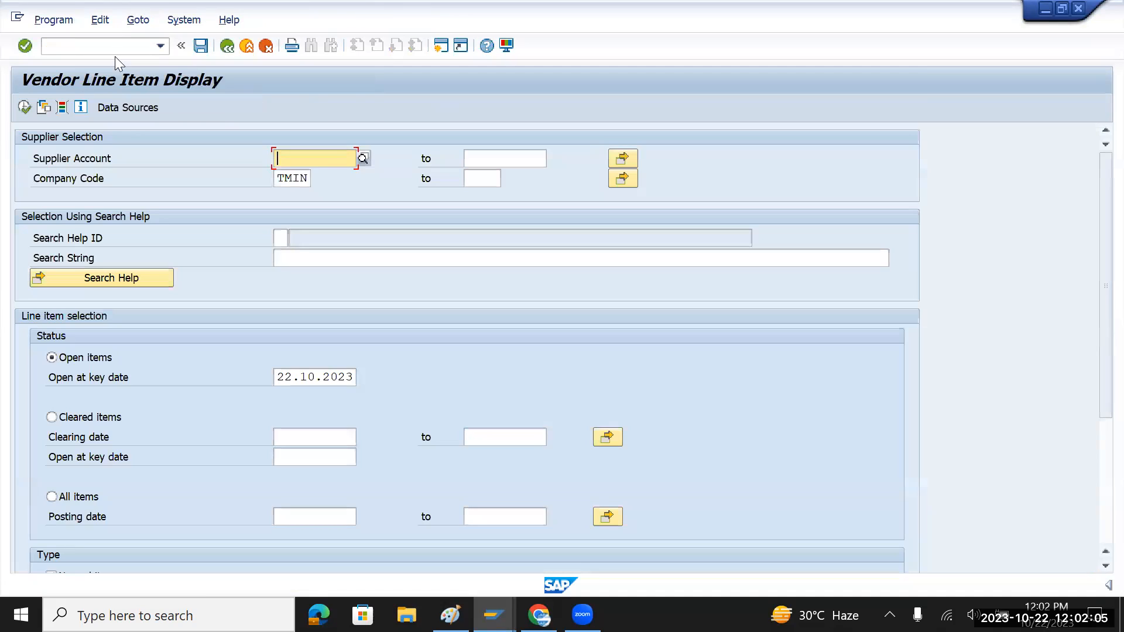
left_click(25, 108)
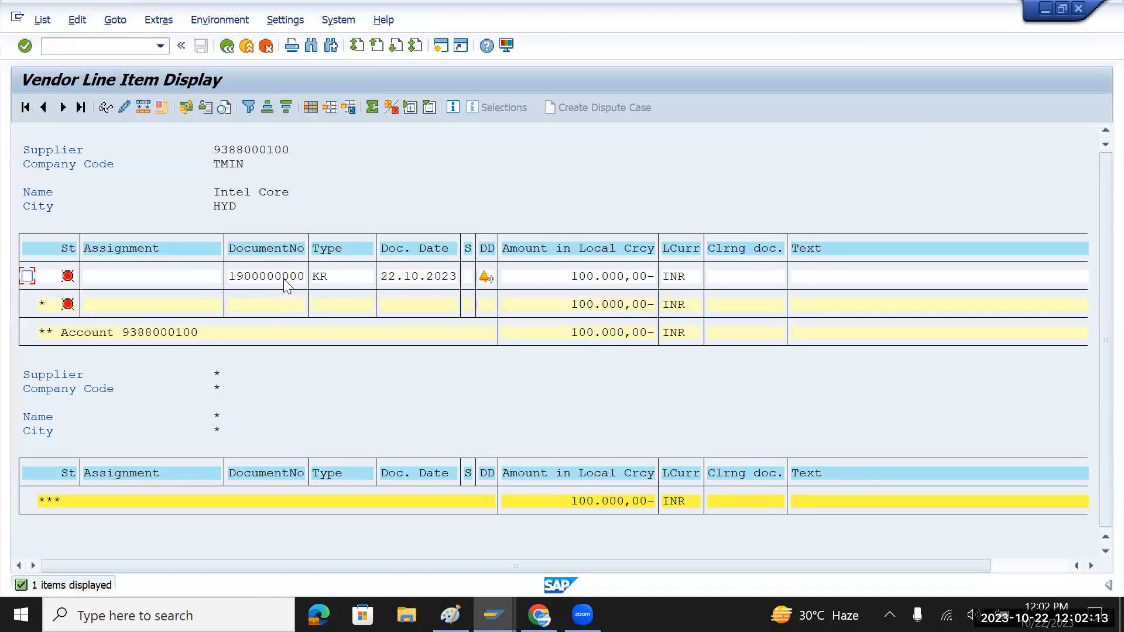
- Open the posted invoice from the line item list and view its data entry and general ledger postings
double_click(281, 277)
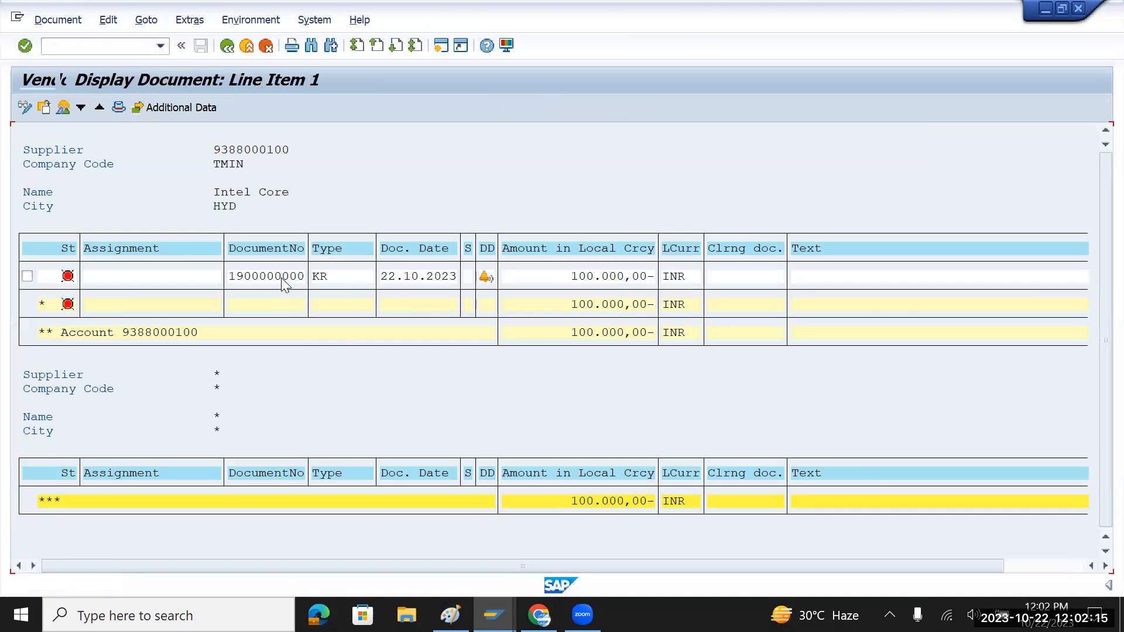
left_click(63, 108)
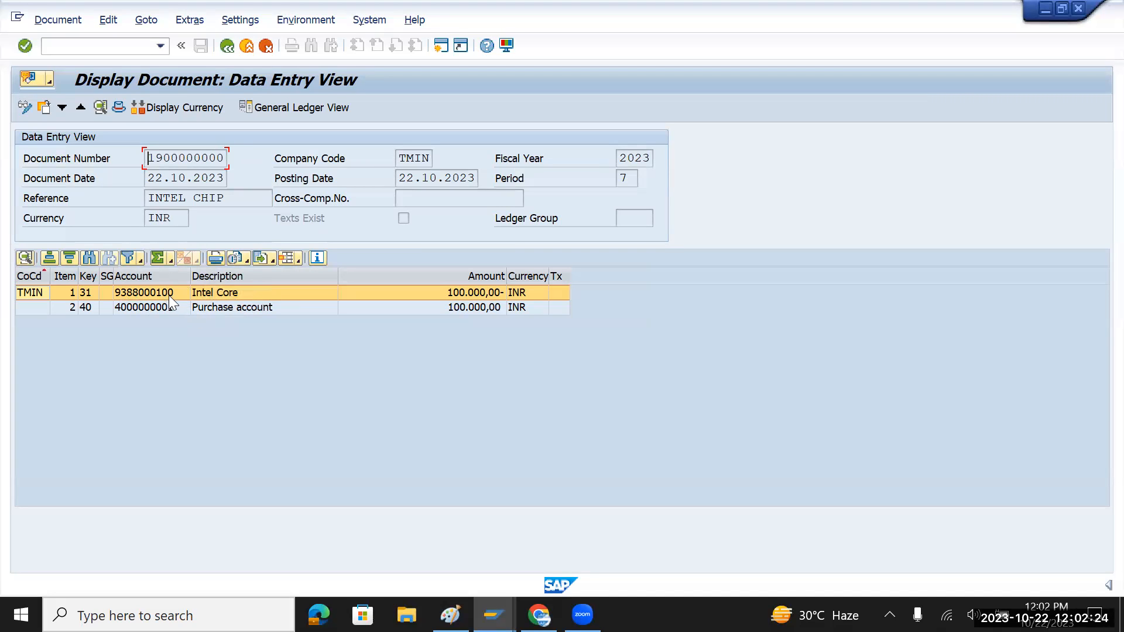
left_click(302, 108)
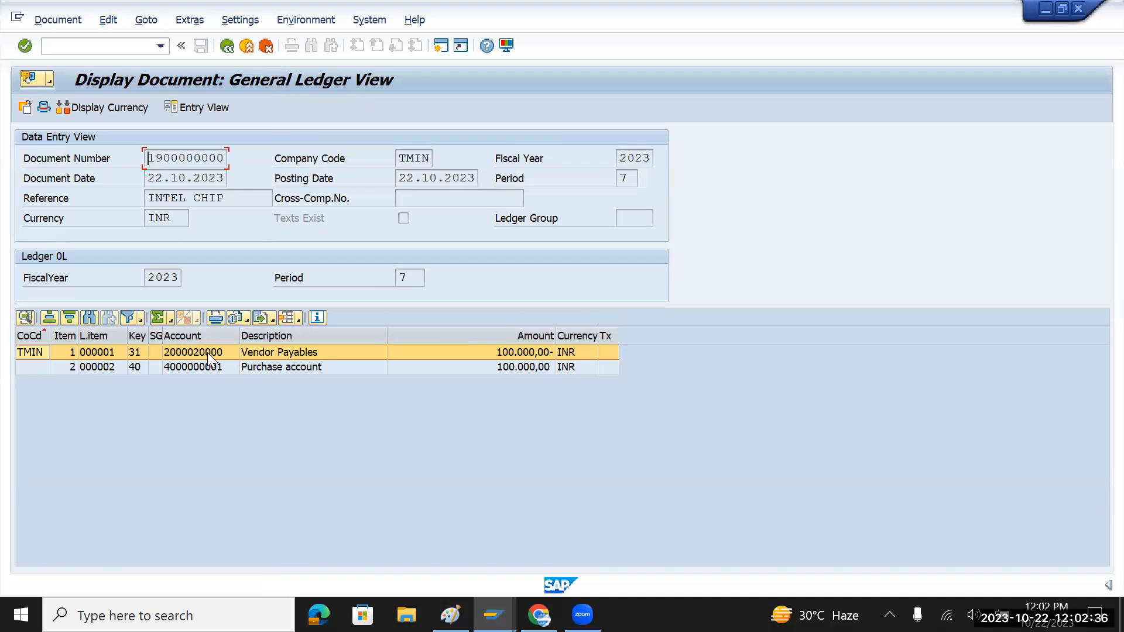
left_click(232, 52)
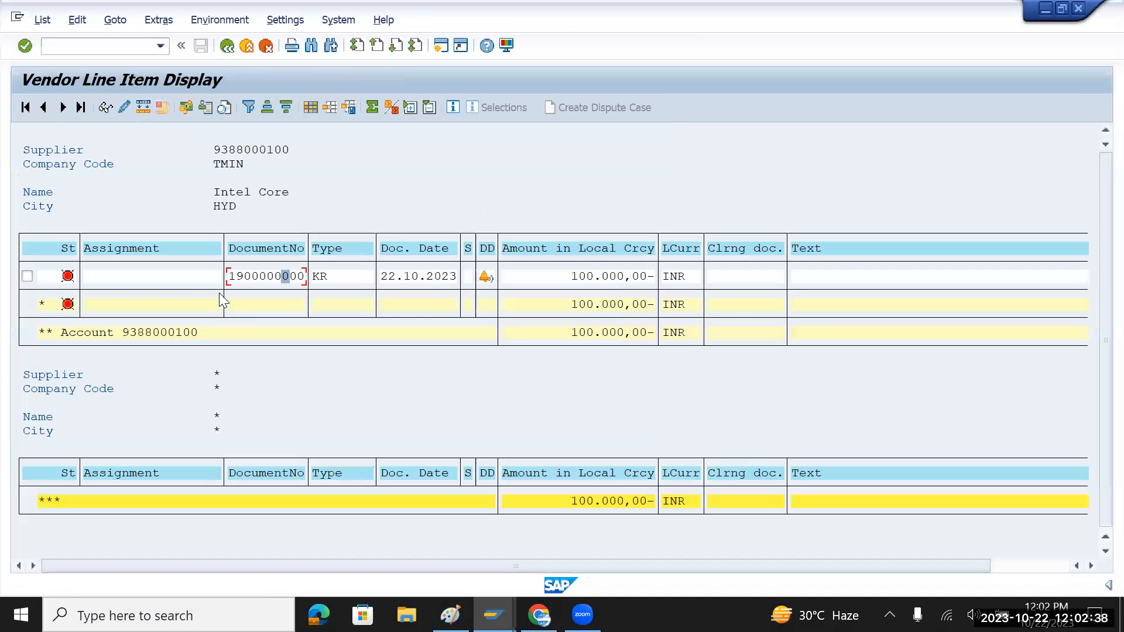
- Reopen the invoice's line item to check its vendor details, and return to the vendor line item selection
double_click(249, 280)
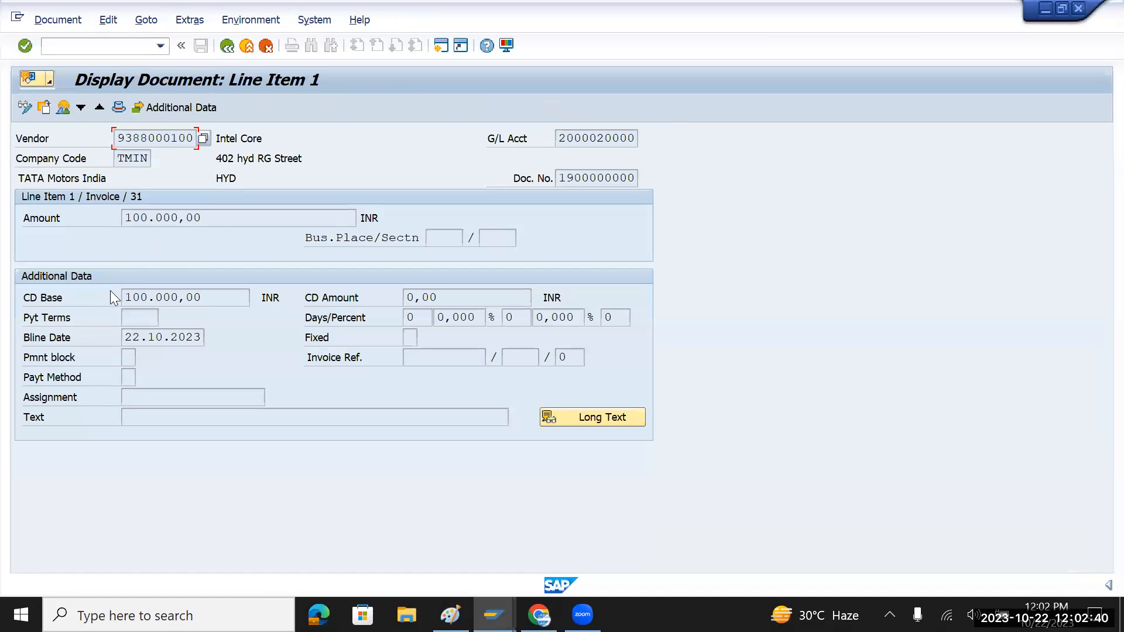
left_click_drag(124, 140, 237, 140)
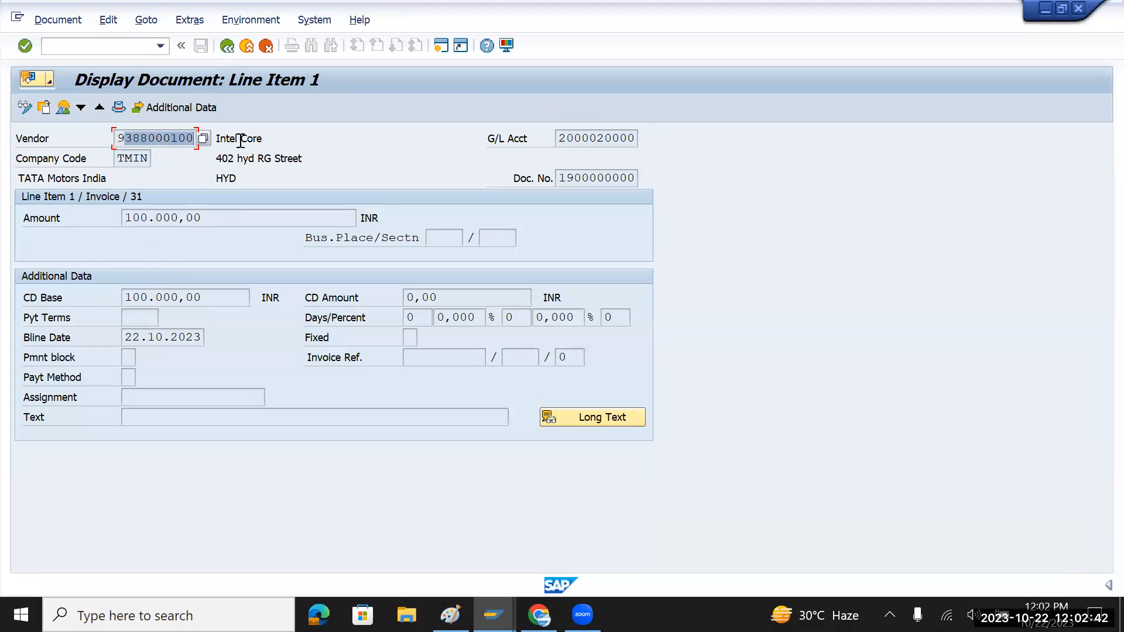
left_click(225, 48)
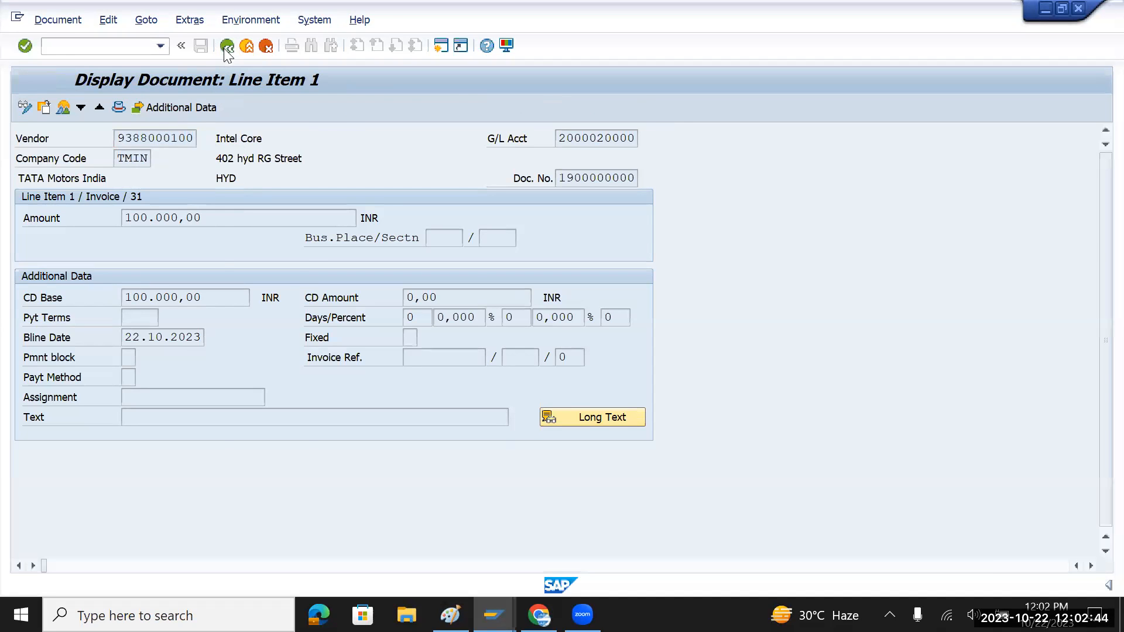
left_click(226, 48)
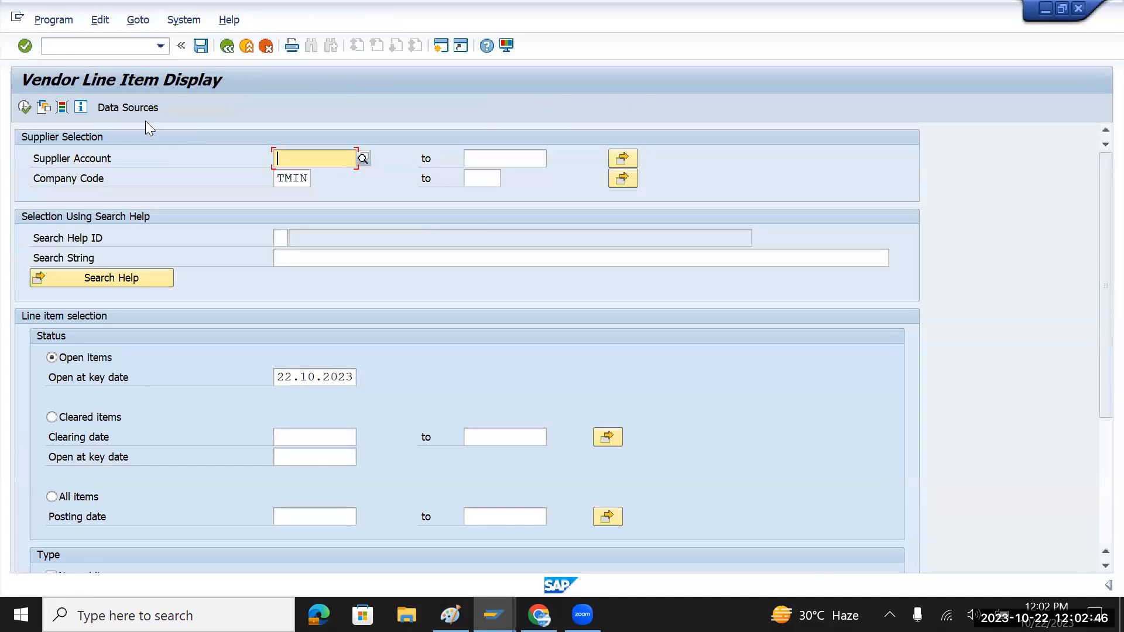
- Run transaction BP and start a new organization with the grouping TMIV Tata Motors International Vendor
left_click(104, 48)
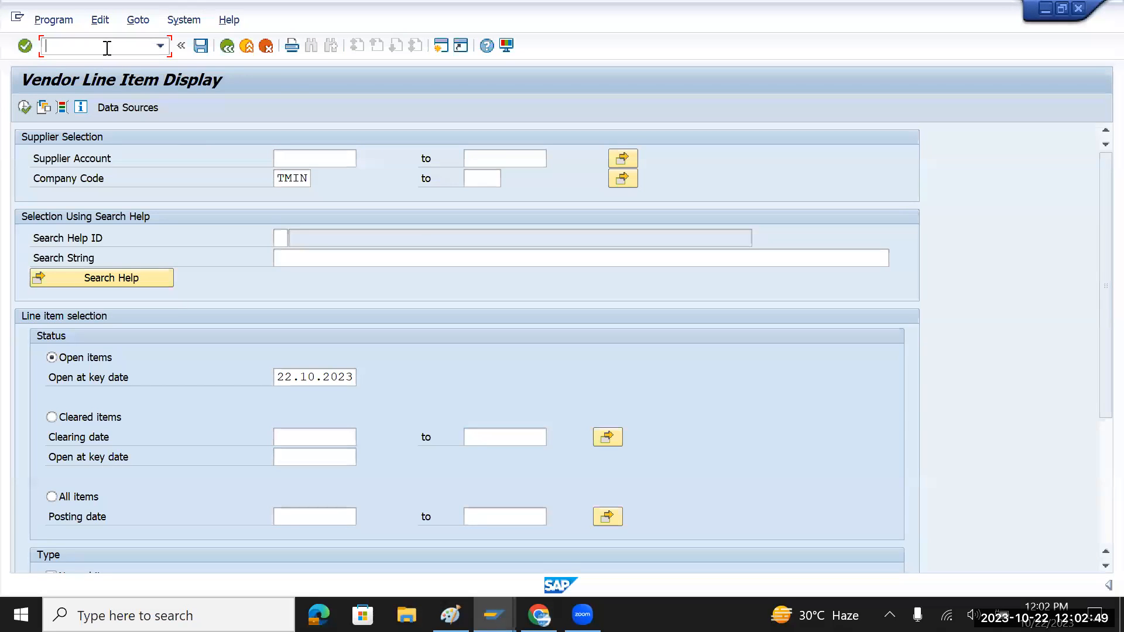
type("/n")
key("Return")
type("bp")
key("Return")
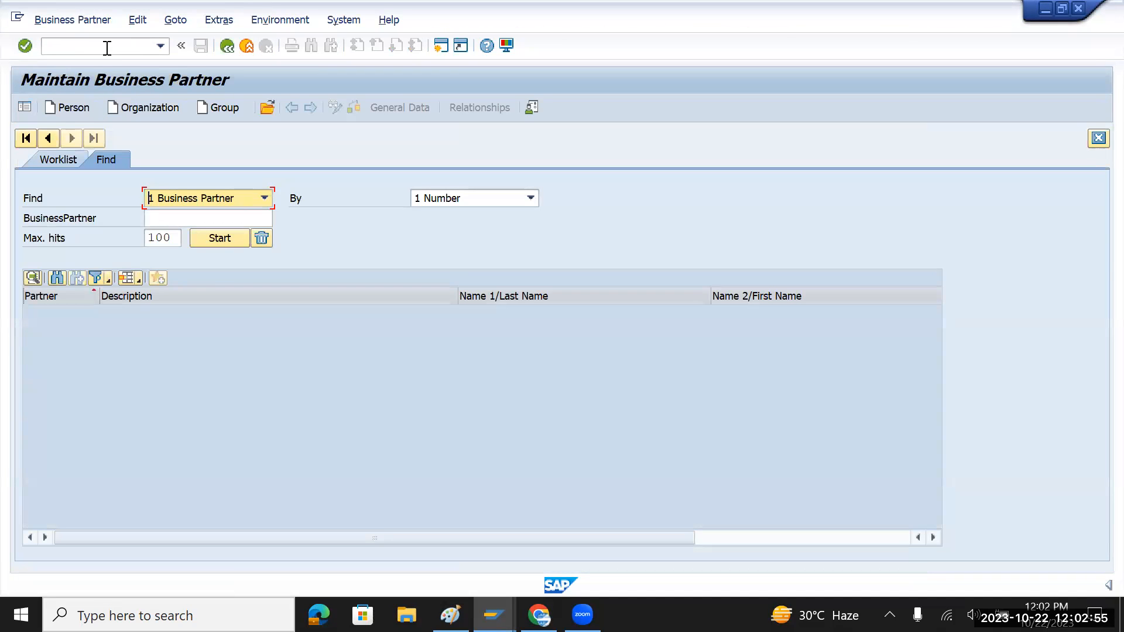
left_click(139, 107)
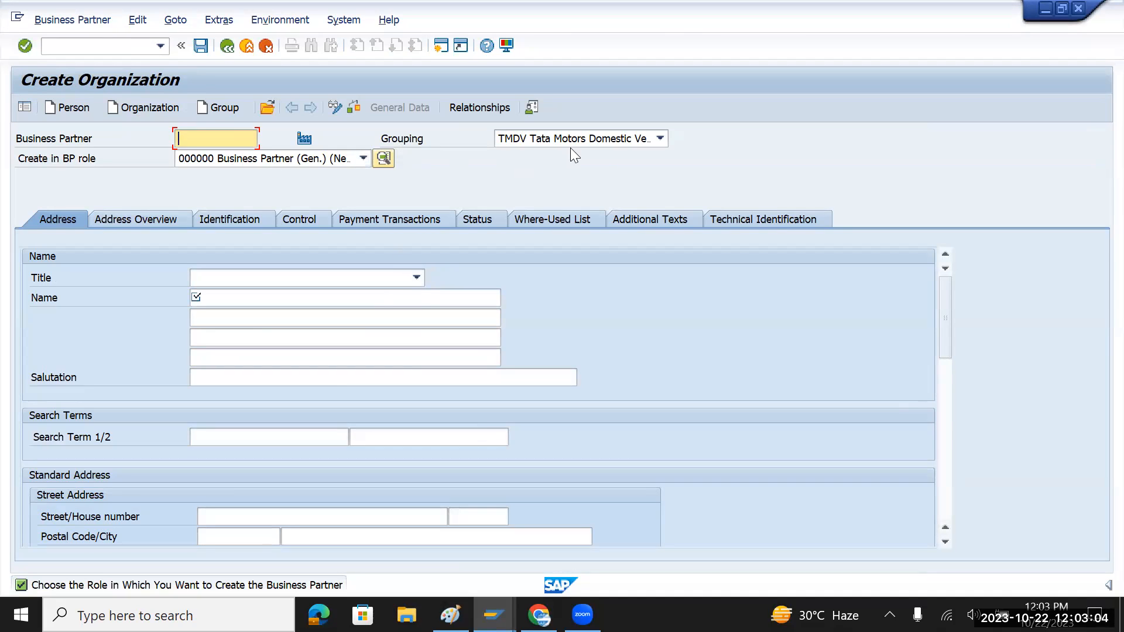
left_click(611, 139)
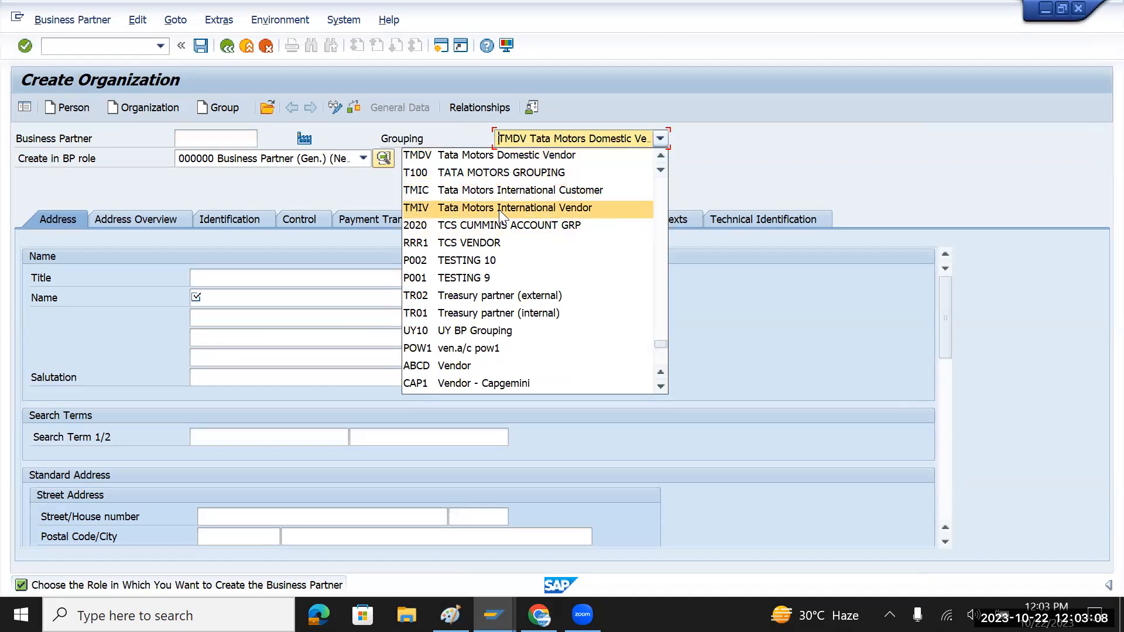
left_click(500, 212)
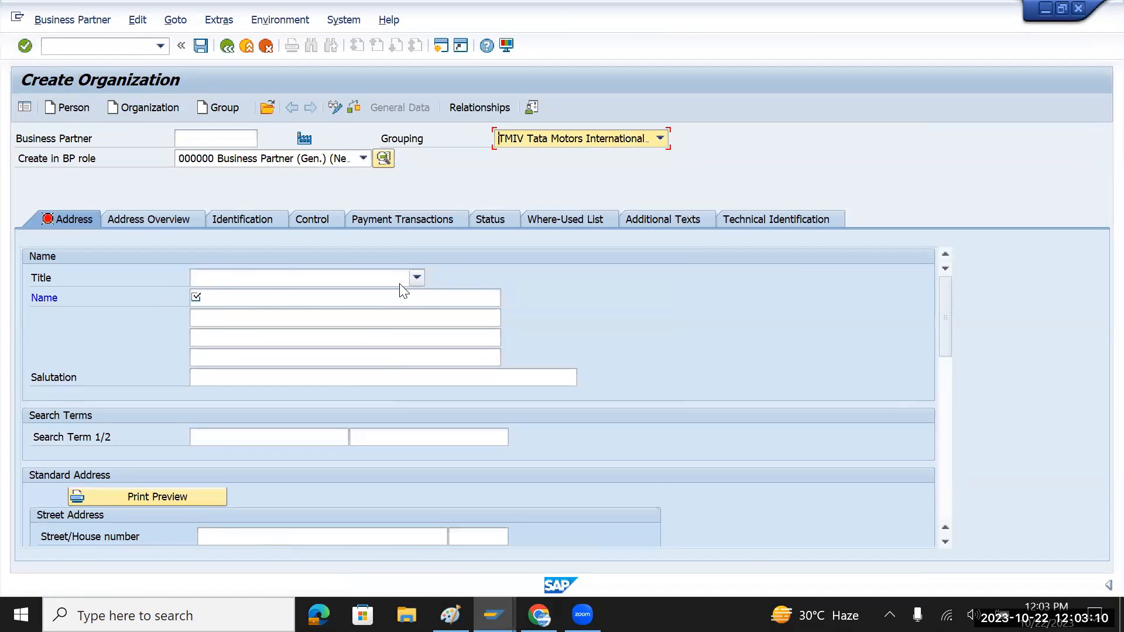
- Give the organization the title Company, the name Apple INC and the search term Apple
left_click(417, 277)
left_click(266, 297)
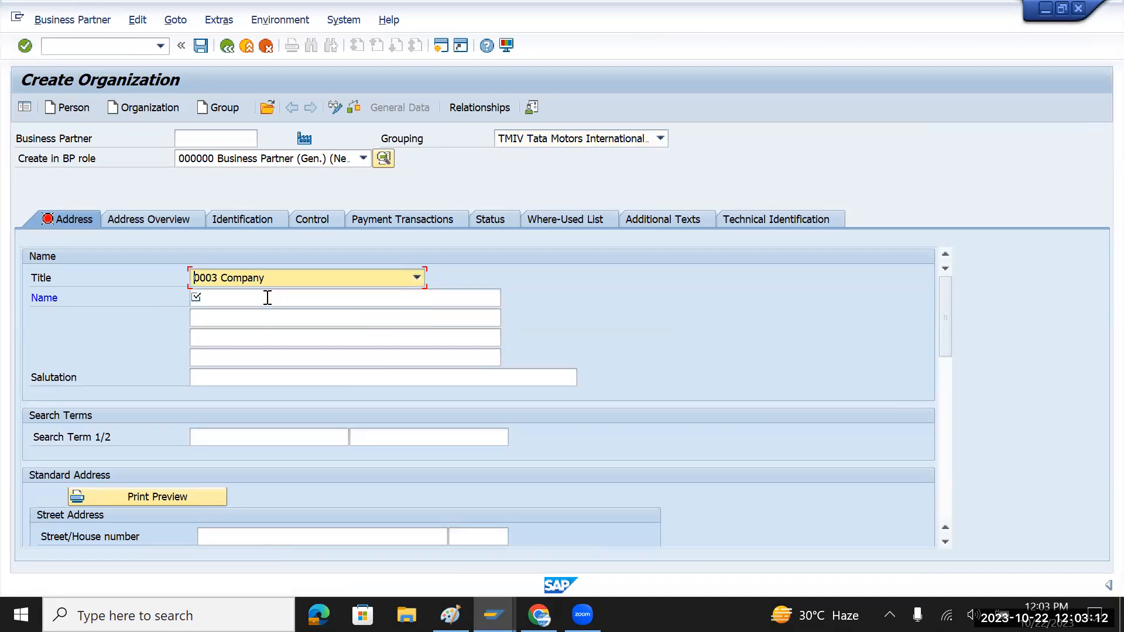
left_click(264, 298)
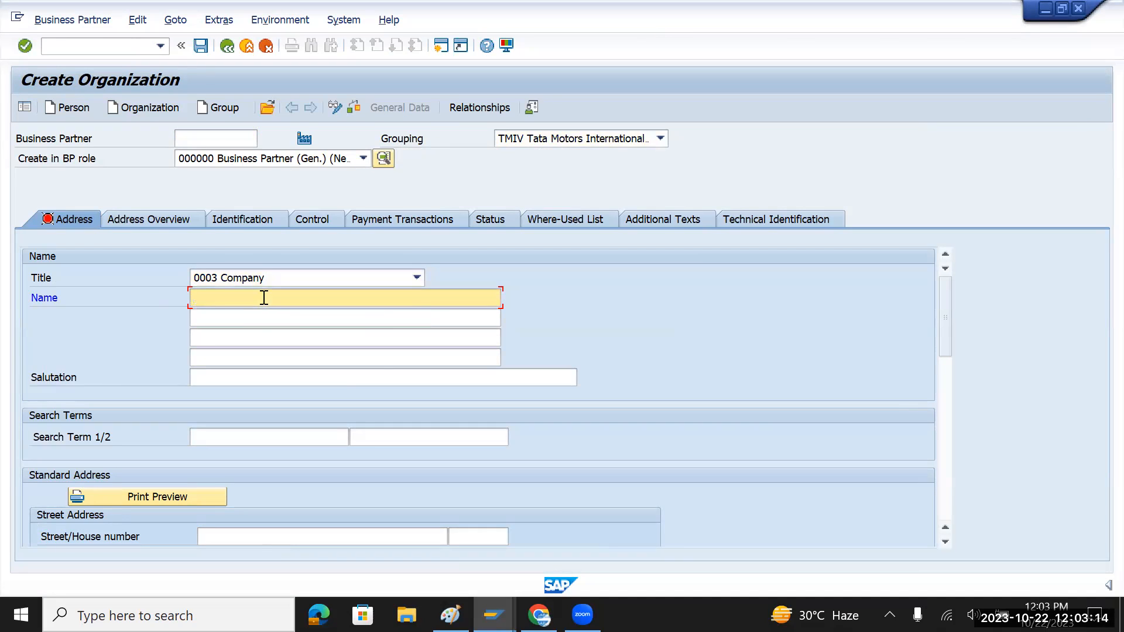
type("Apple INC")
left_click(262, 440)
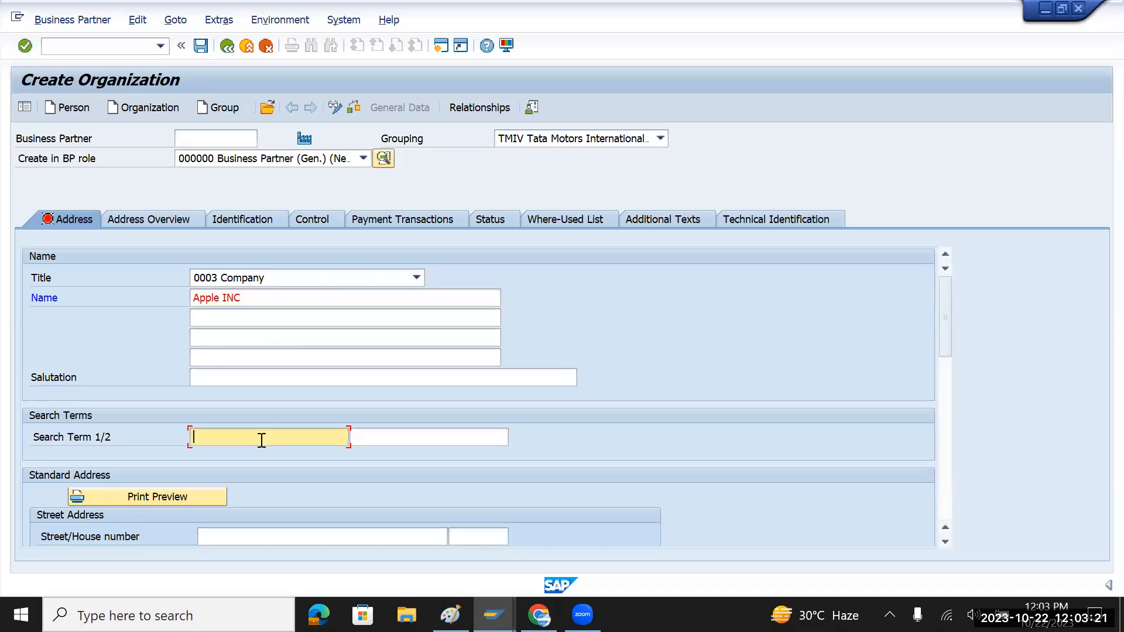
type("Apple")
- Enter the organization's street, house number, postal code and city in the standard address
scroll(421, 417, "down", 2)
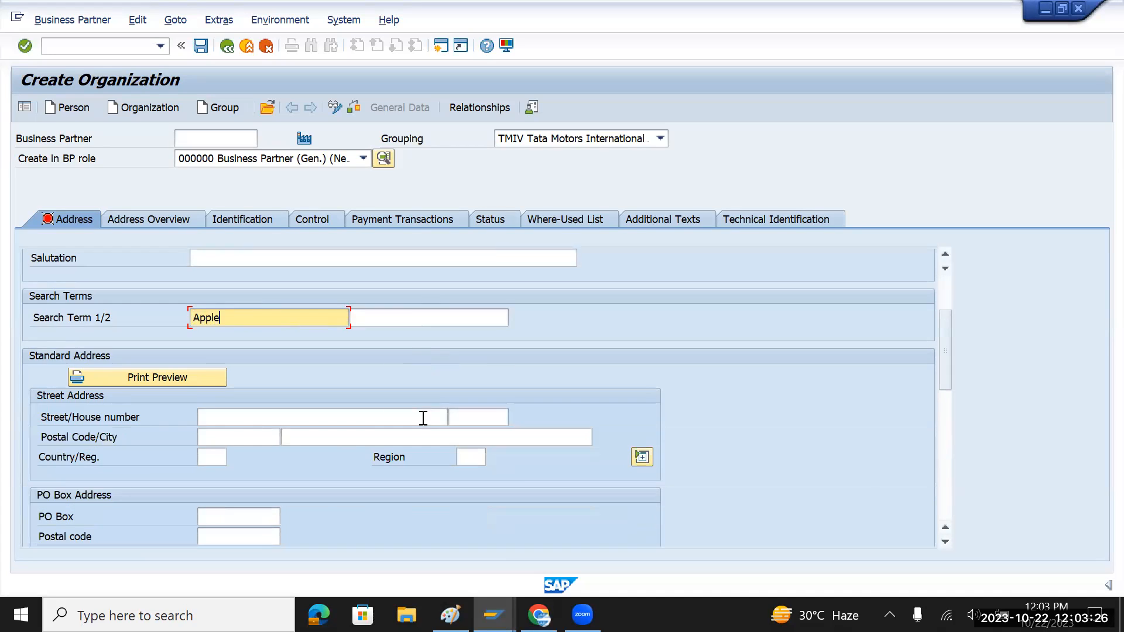
left_click(290, 419)
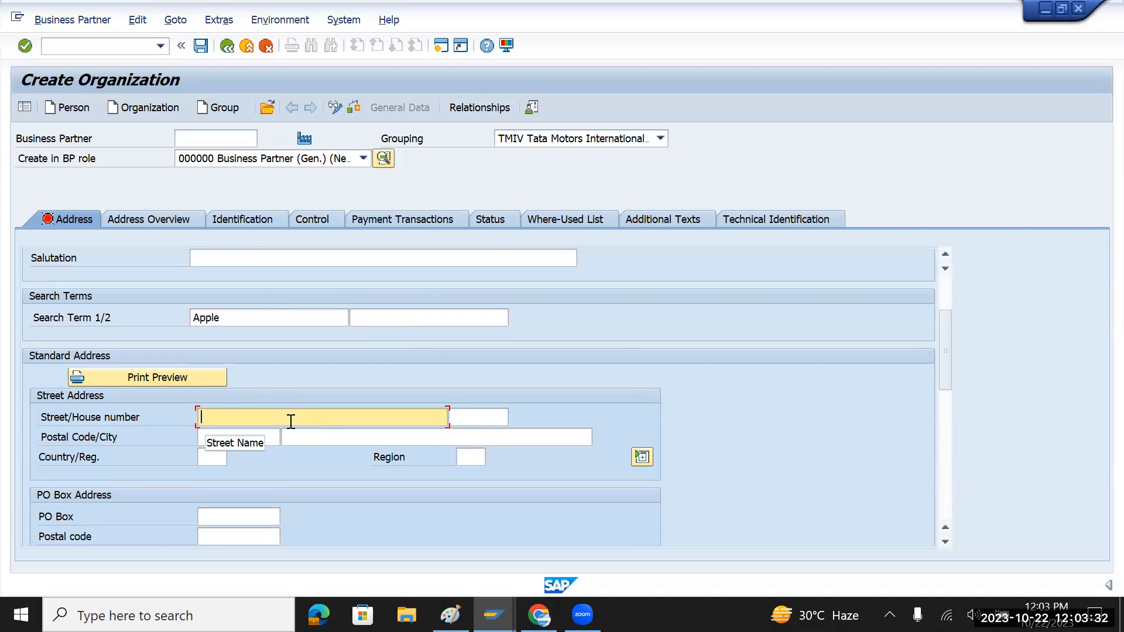
type("NY")
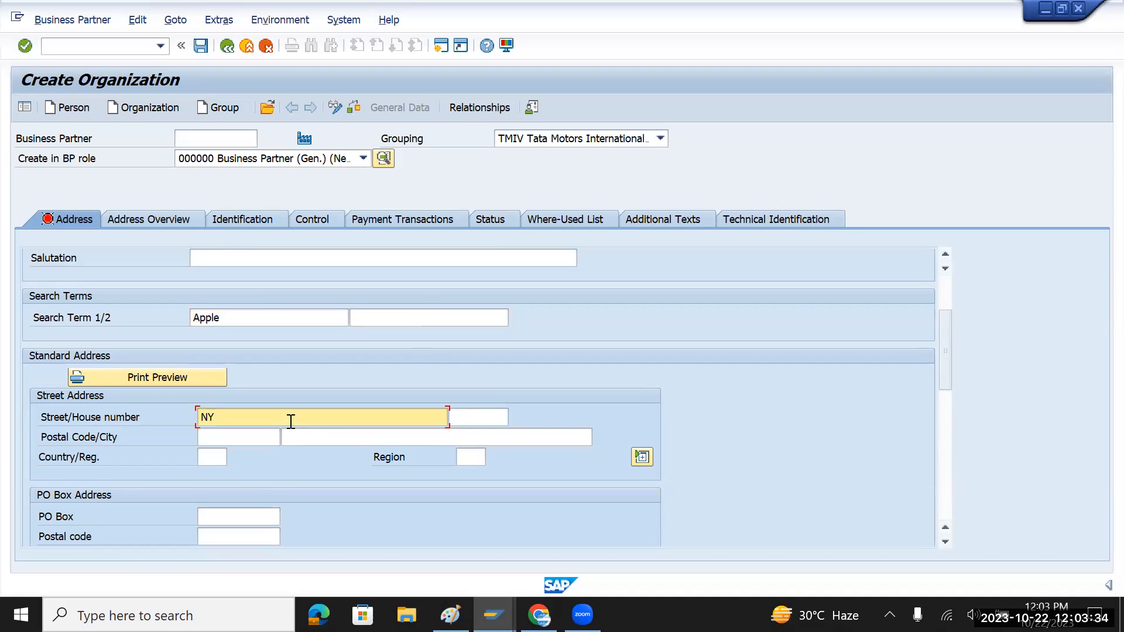
left_click(220, 438)
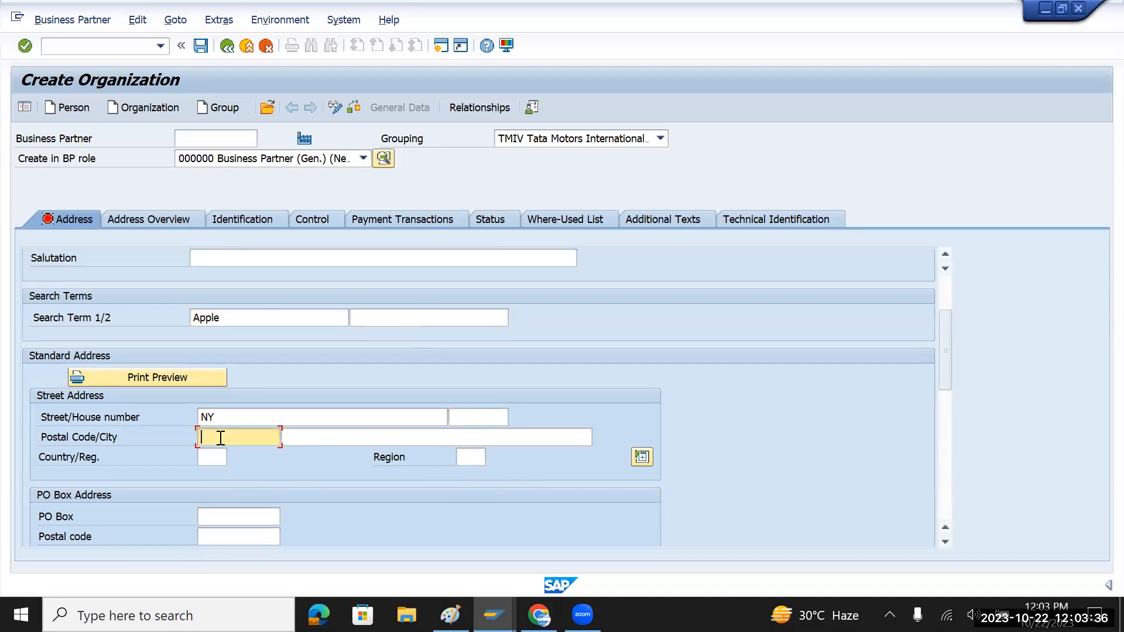
type("12345")
left_click(480, 421)
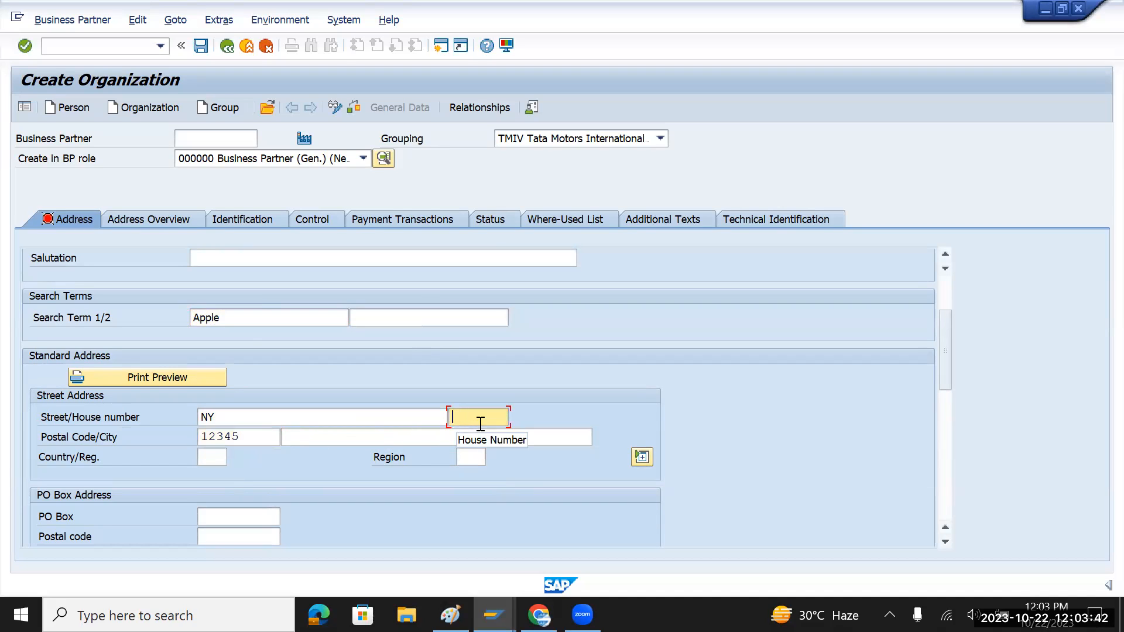
type("504")
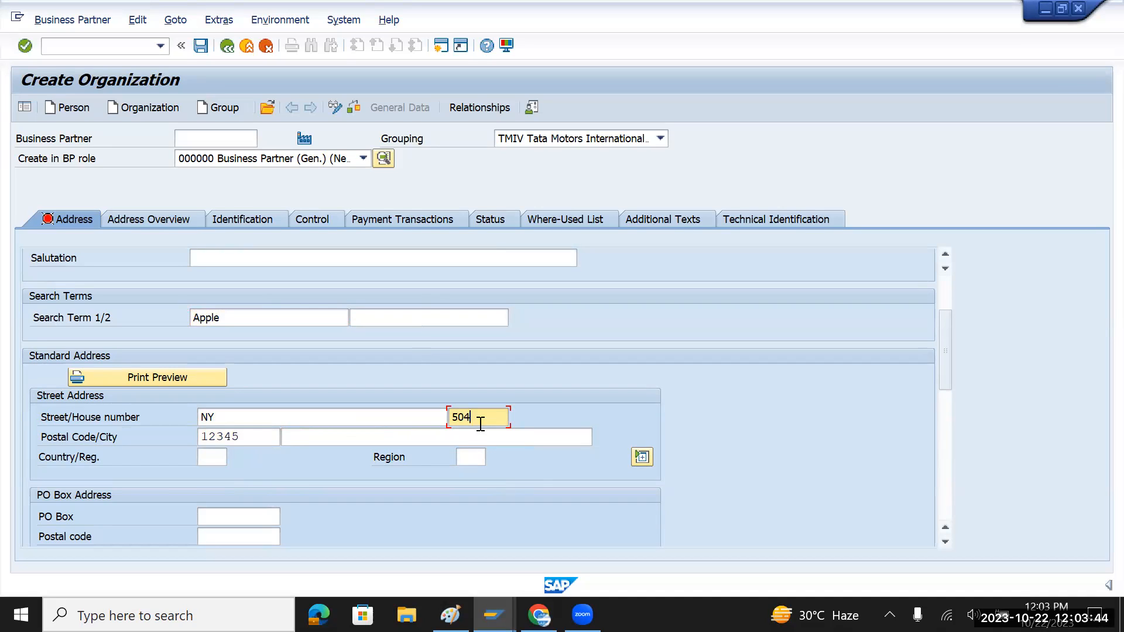
left_click(326, 439)
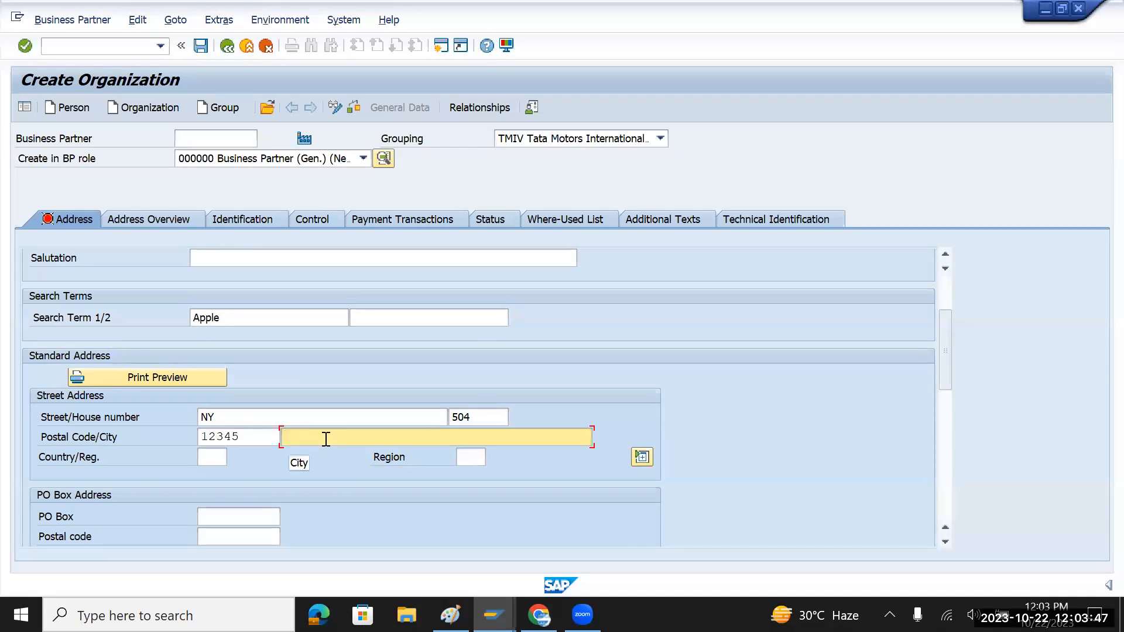
type("ny")
left_click(316, 454)
left_click(237, 418)
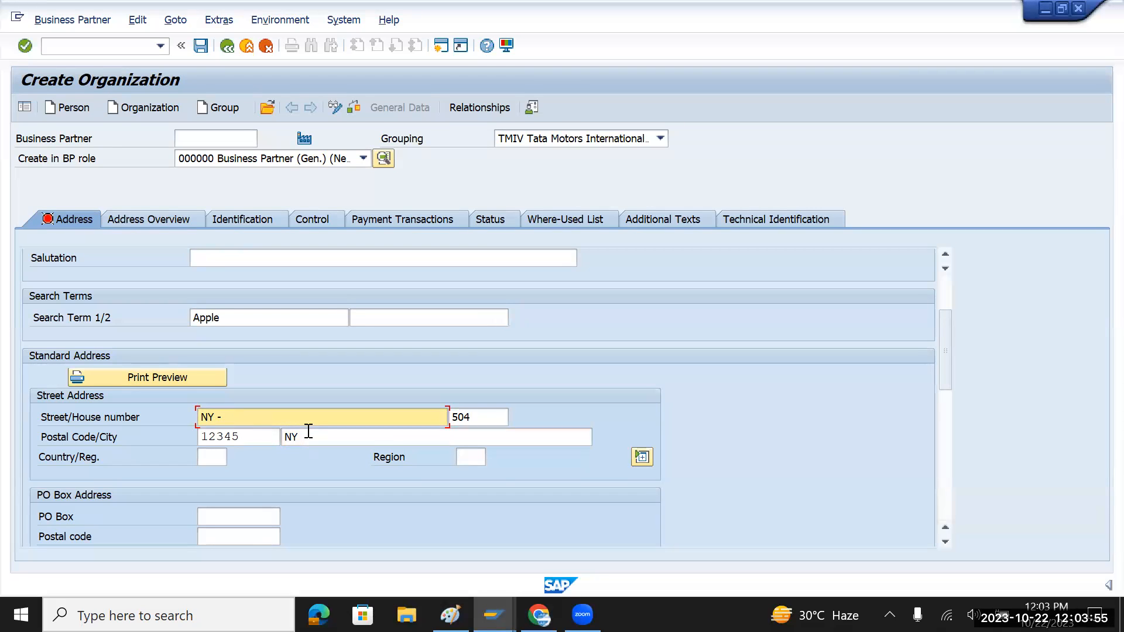
type("Apple INC")
- Set the address country to US and the region to NY
left_click(215, 461)
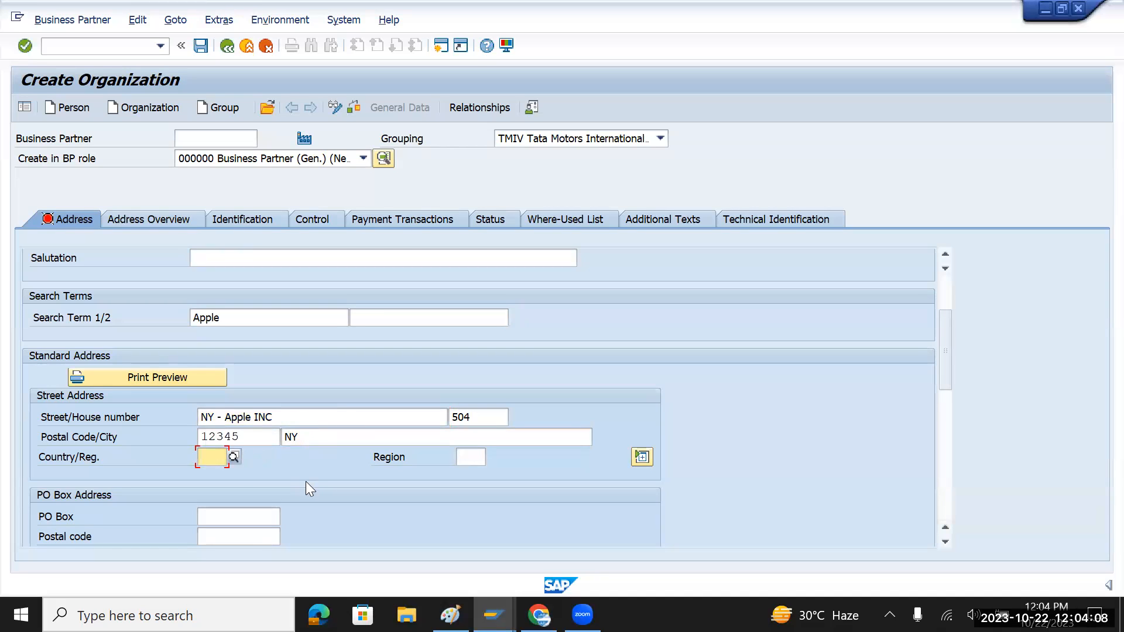
type("i")
key("BackSpace")
type("us")
key("Tab")
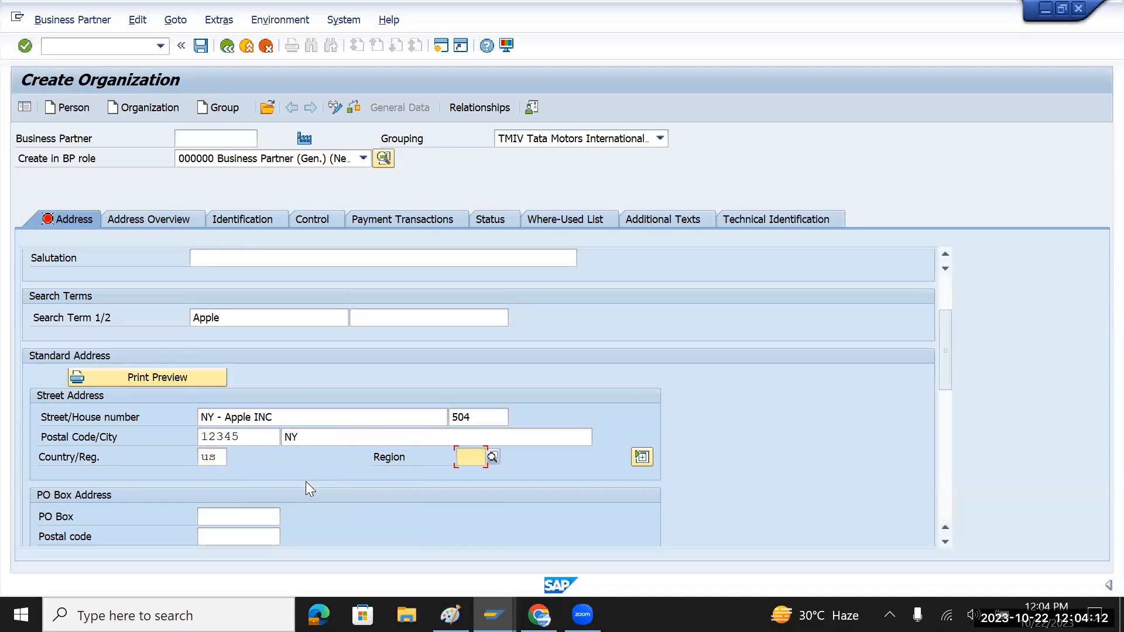
type("ny")
key("Tab")
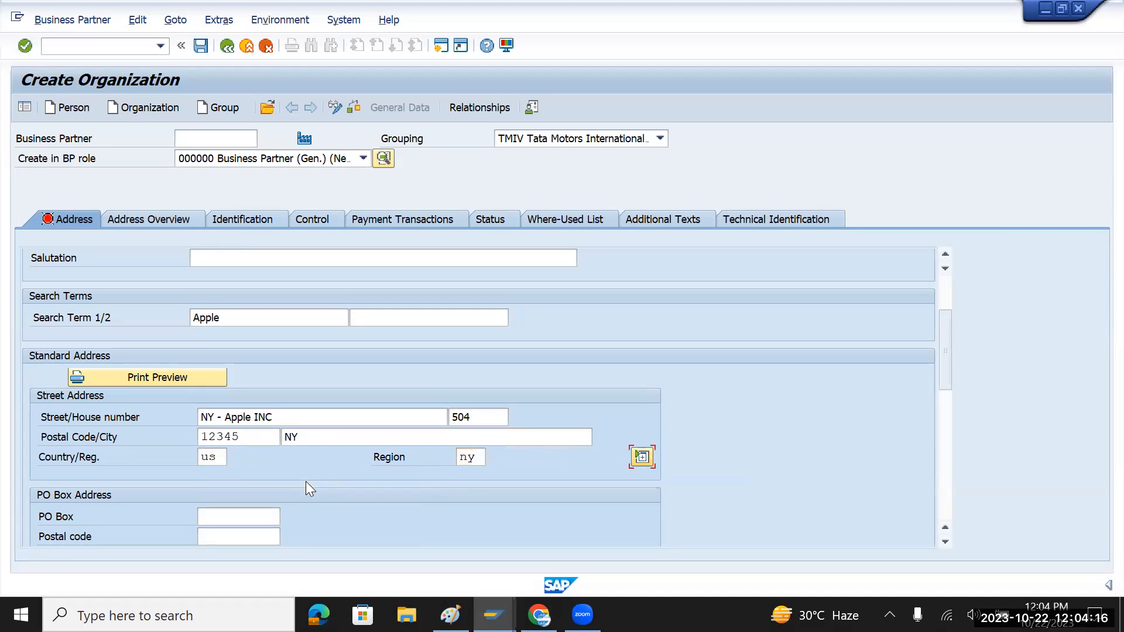
- Choose EN English as the communication language and save the new business partner
scroll(303, 511, "down", 2)
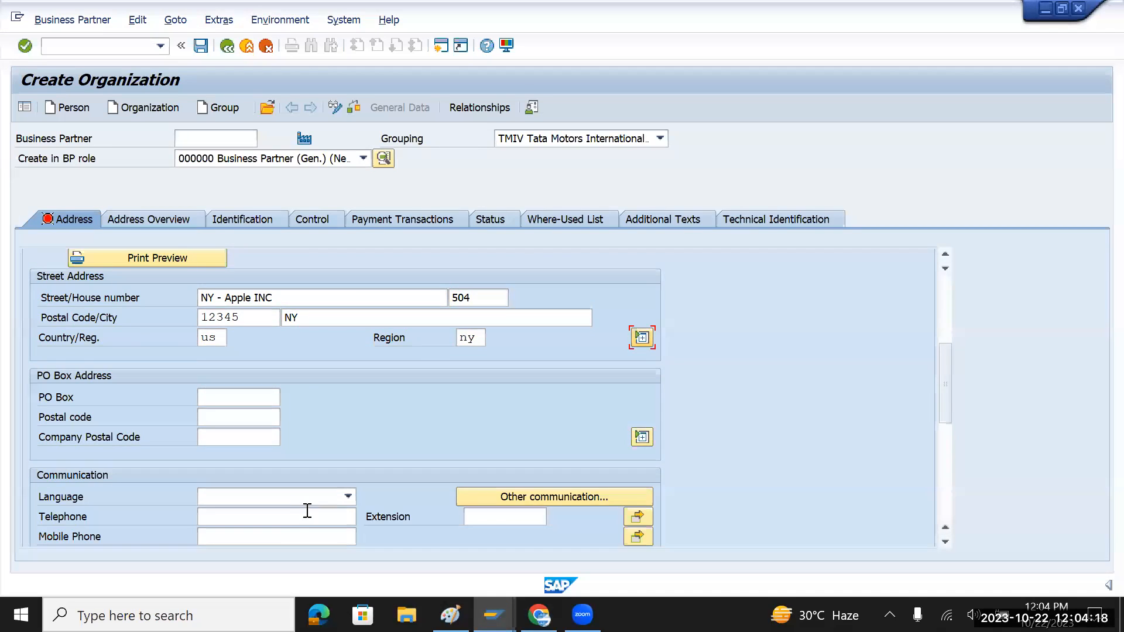
left_click(328, 497)
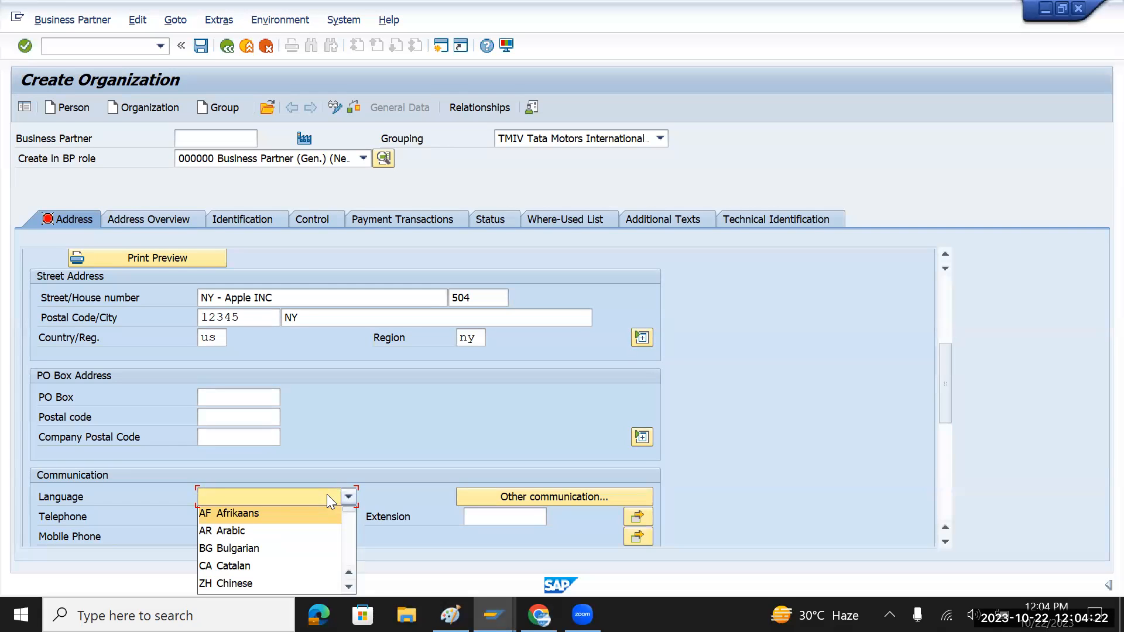
key("e")
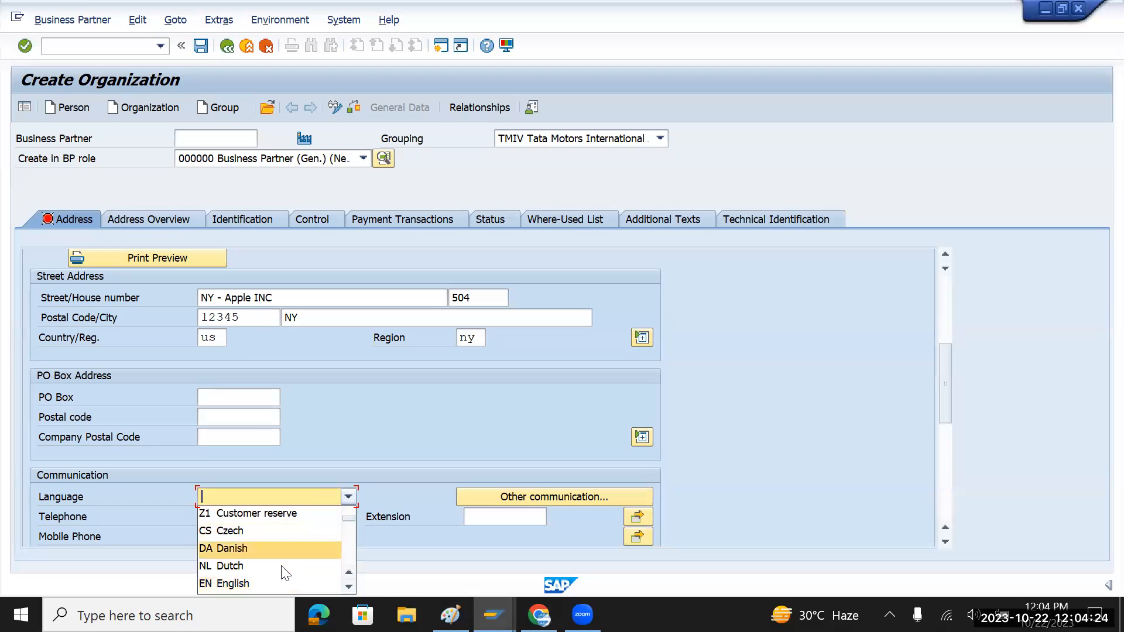
left_click(276, 584)
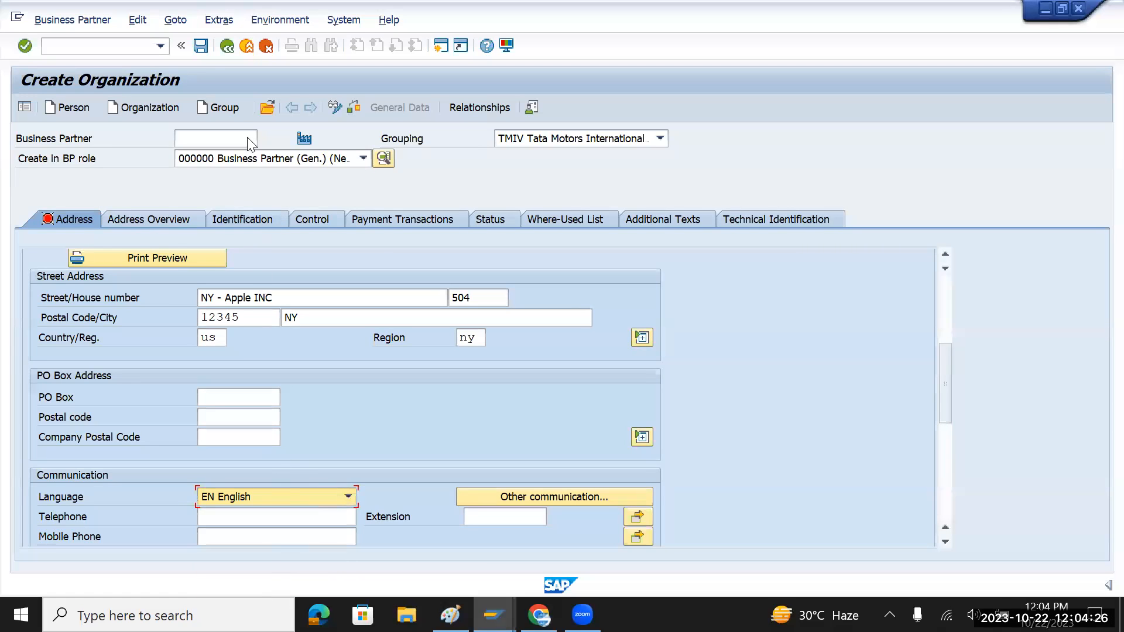
left_click(200, 46)
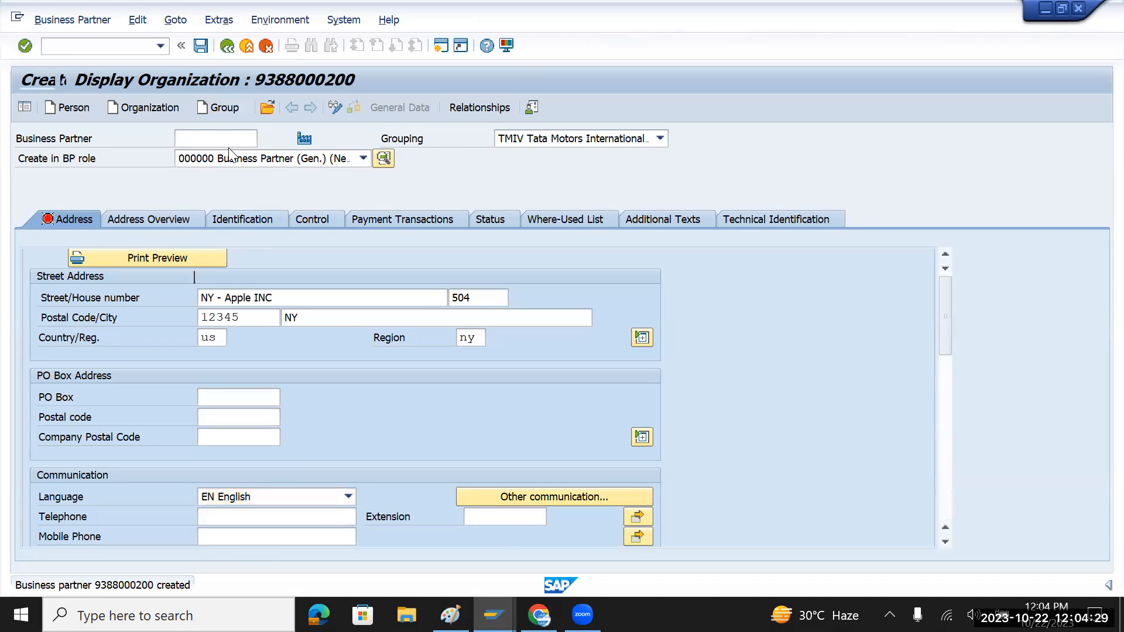
- Switch the saved Apple INC business partner from display to change mode
left_click_drag(223, 139, 257, 144)
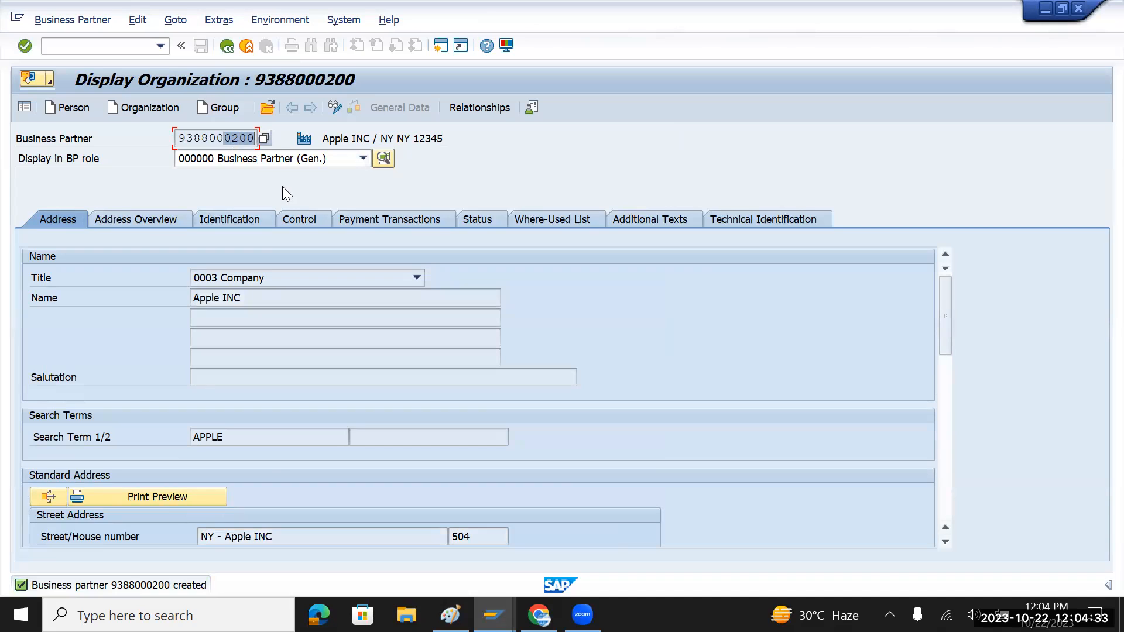
left_click(363, 158)
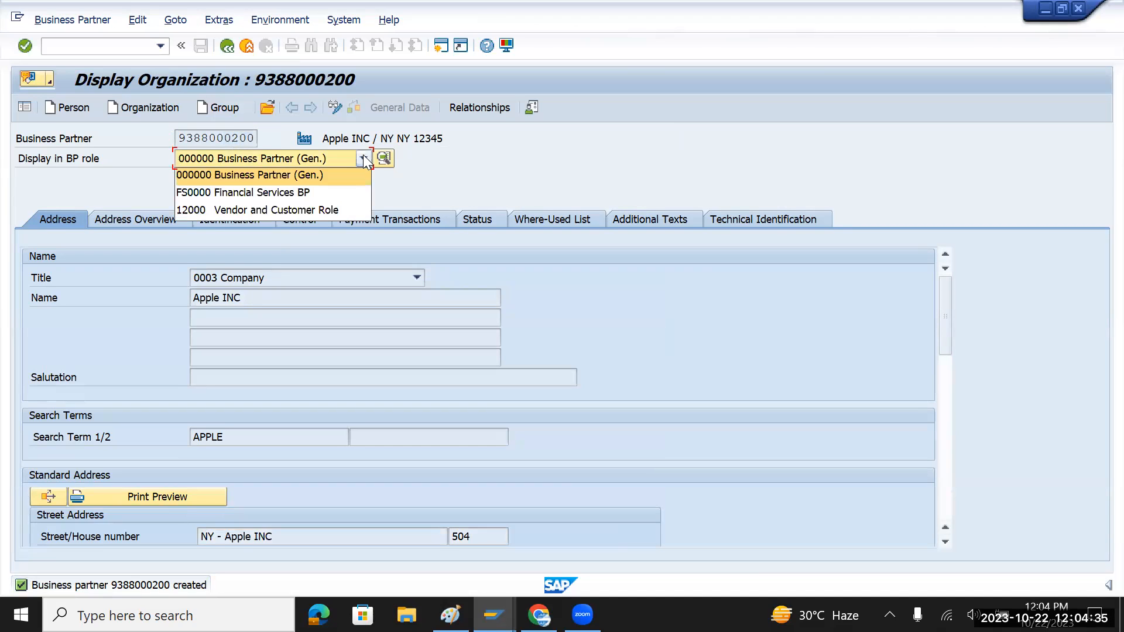
left_click(339, 107)
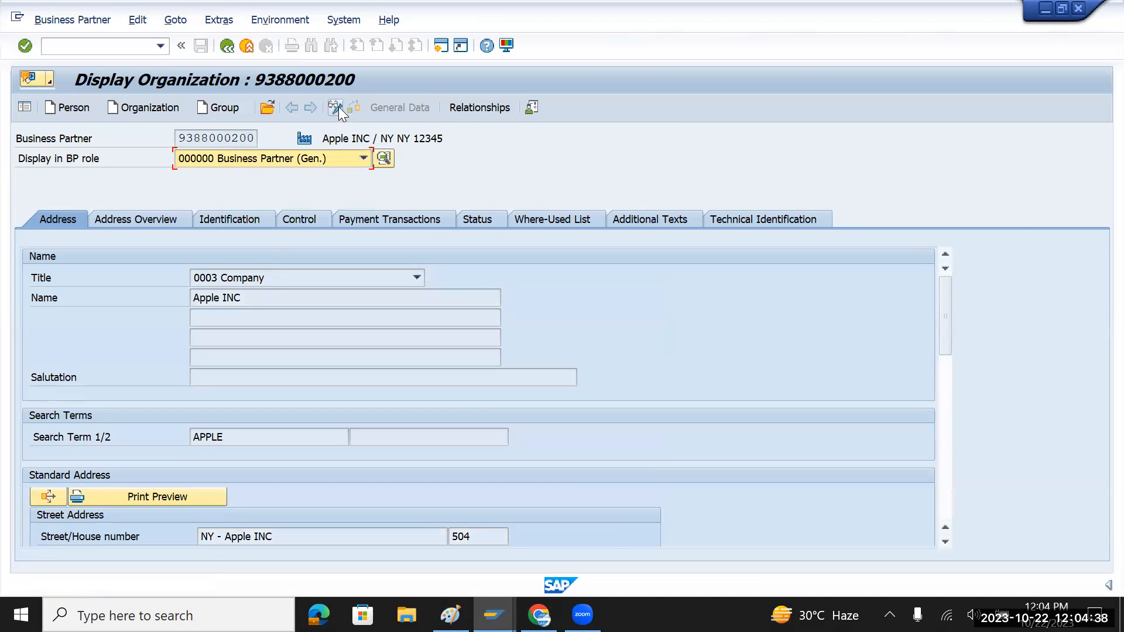
left_click(338, 107)
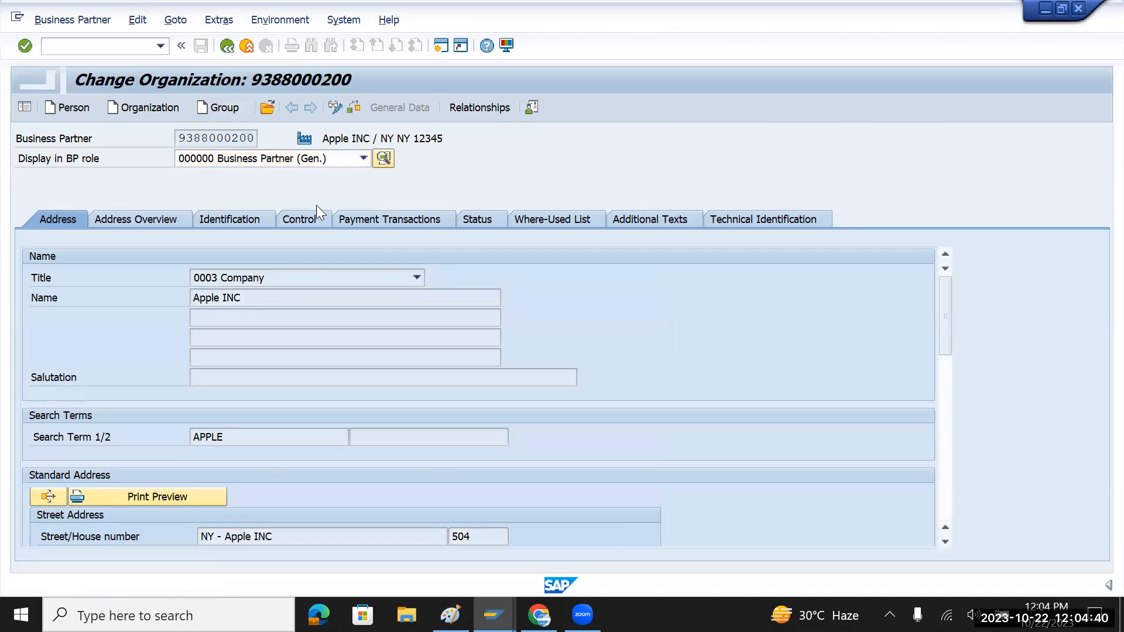
- Select the BP role FLVN00 Supplier-FI for the Apple INC business partner
left_click(363, 158)
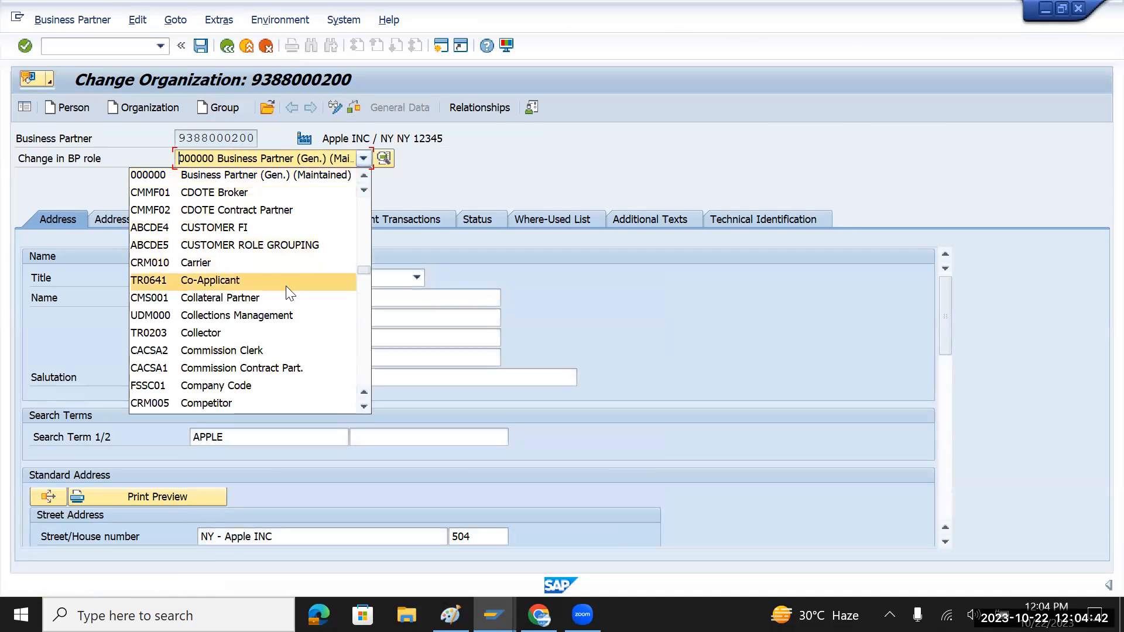
scroll(286, 287, "down", 3)
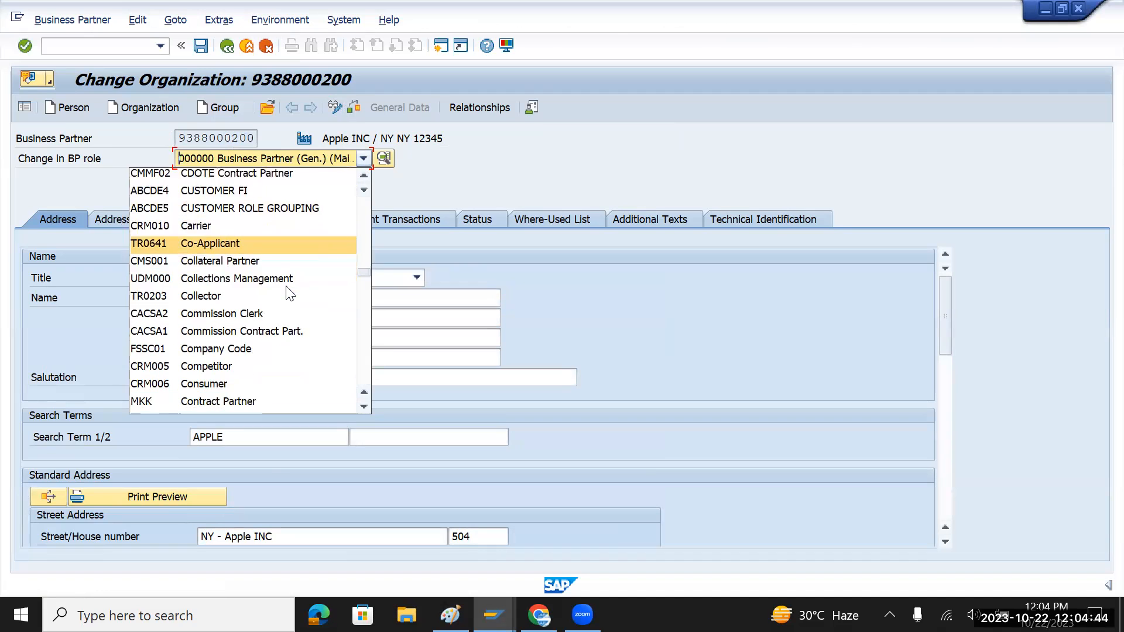
scroll(286, 293, "down", 2)
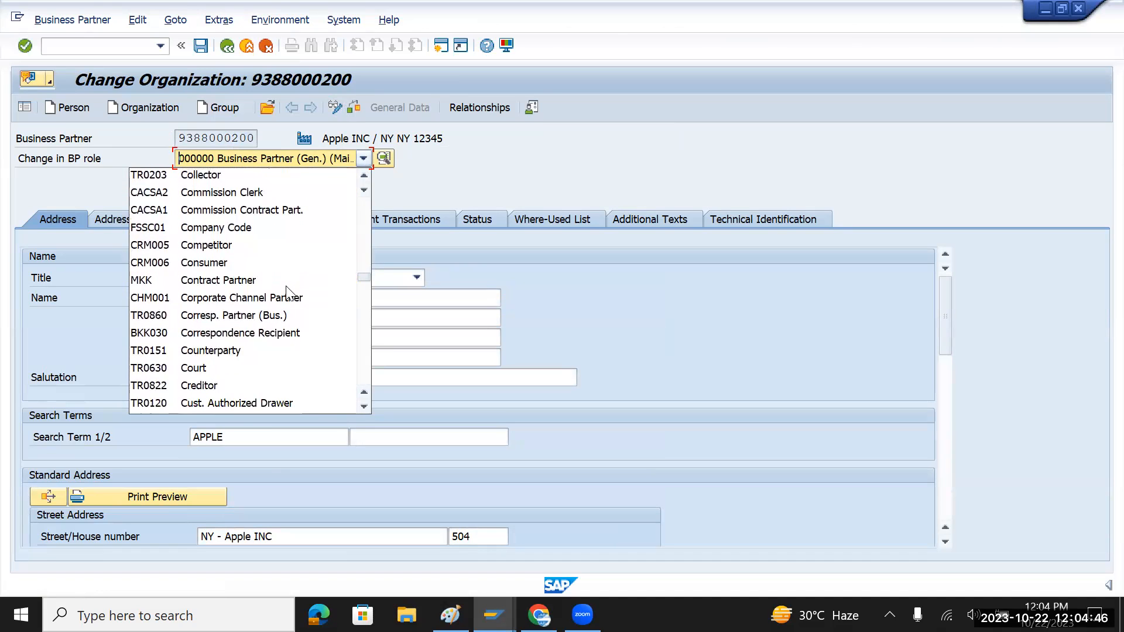
scroll(286, 293, "down", 1)
scroll(286, 293, "down", 1)
scroll(327, 275, "up", 6)
scroll(328, 275, "up", 3)
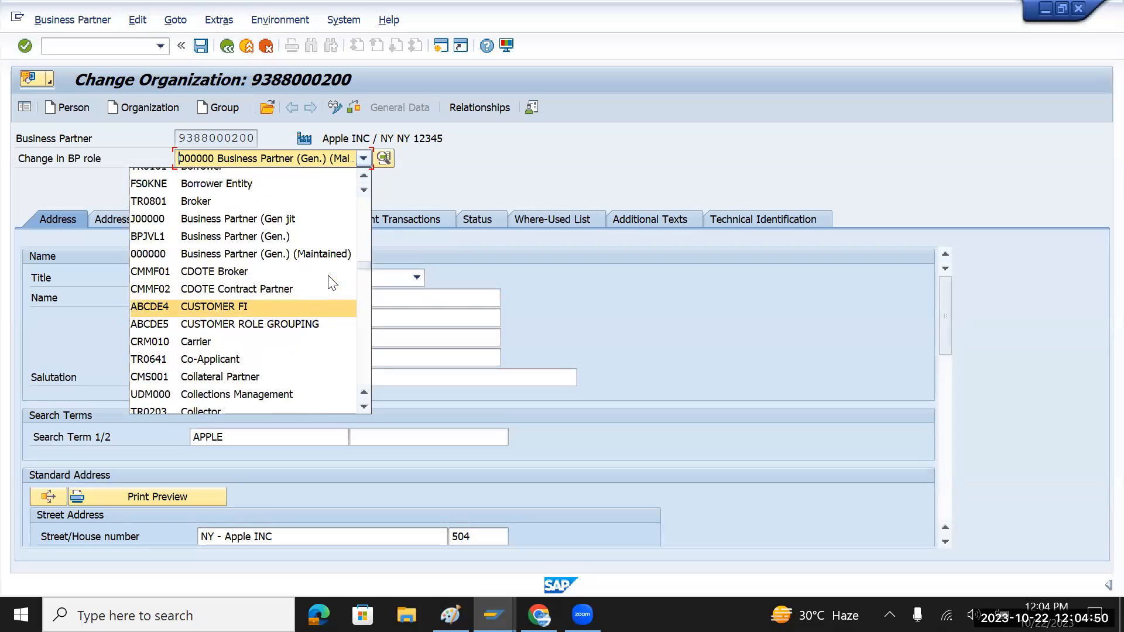
scroll(331, 283, "up", 4)
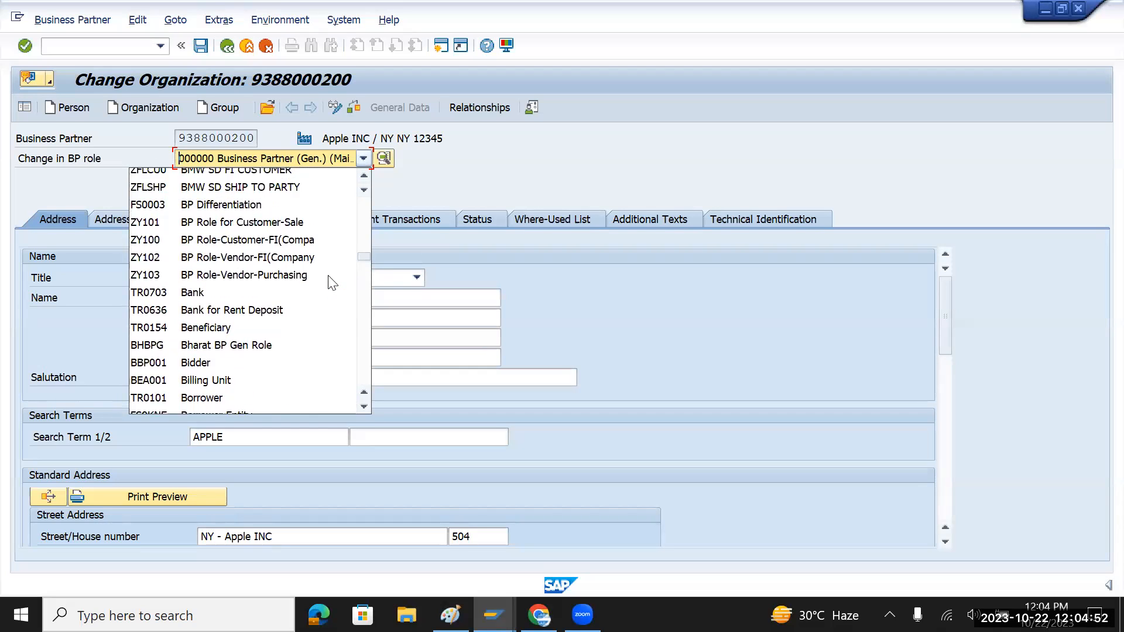
scroll(332, 283, "up", 7)
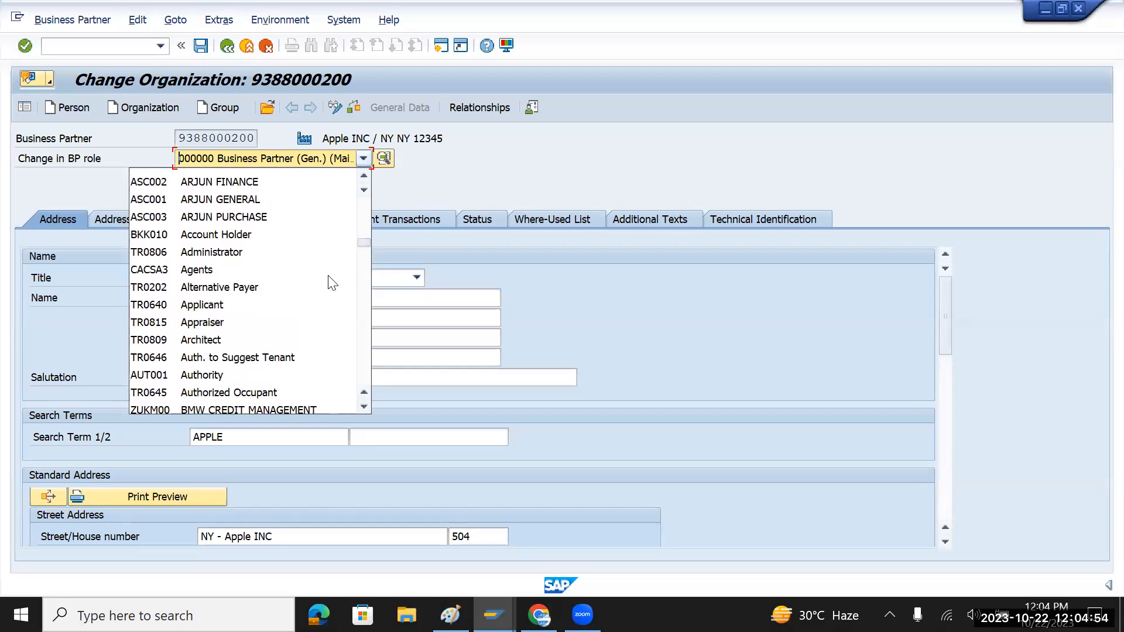
scroll(331, 282, "up", 2)
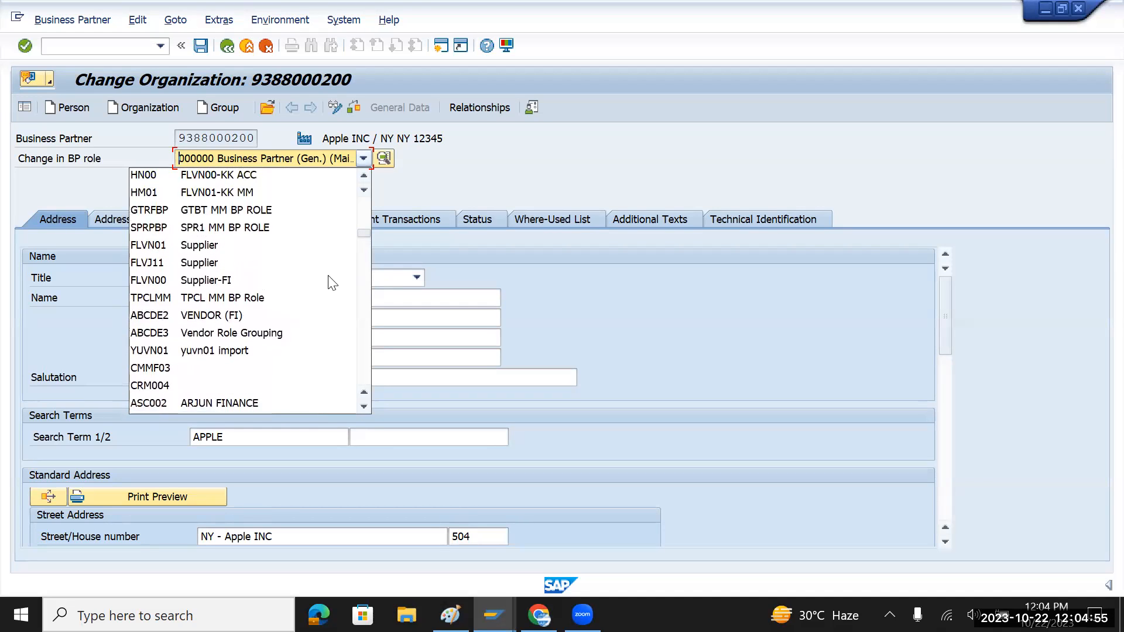
left_click(179, 282)
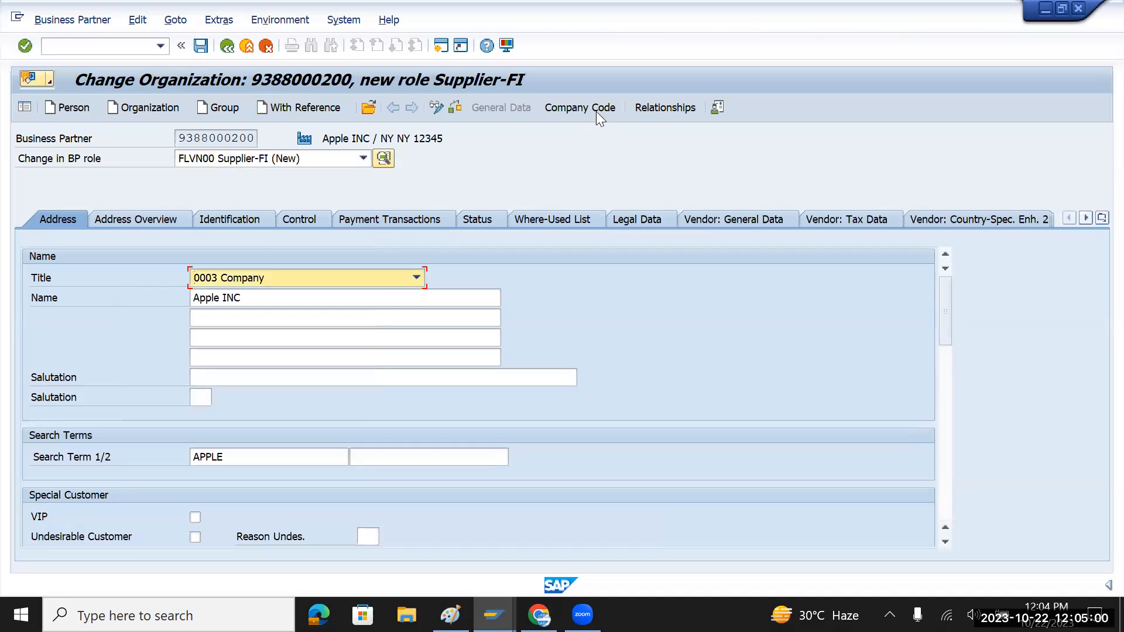
- Open the supplier's company code data and assign company code TMIN
left_click(594, 108)
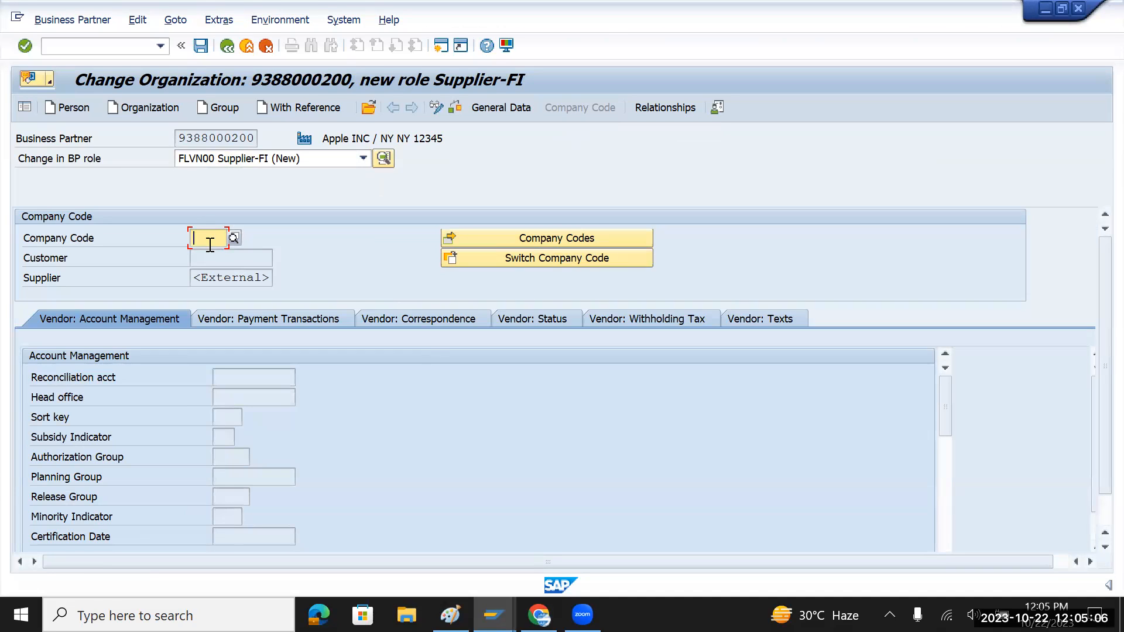
type("tm")
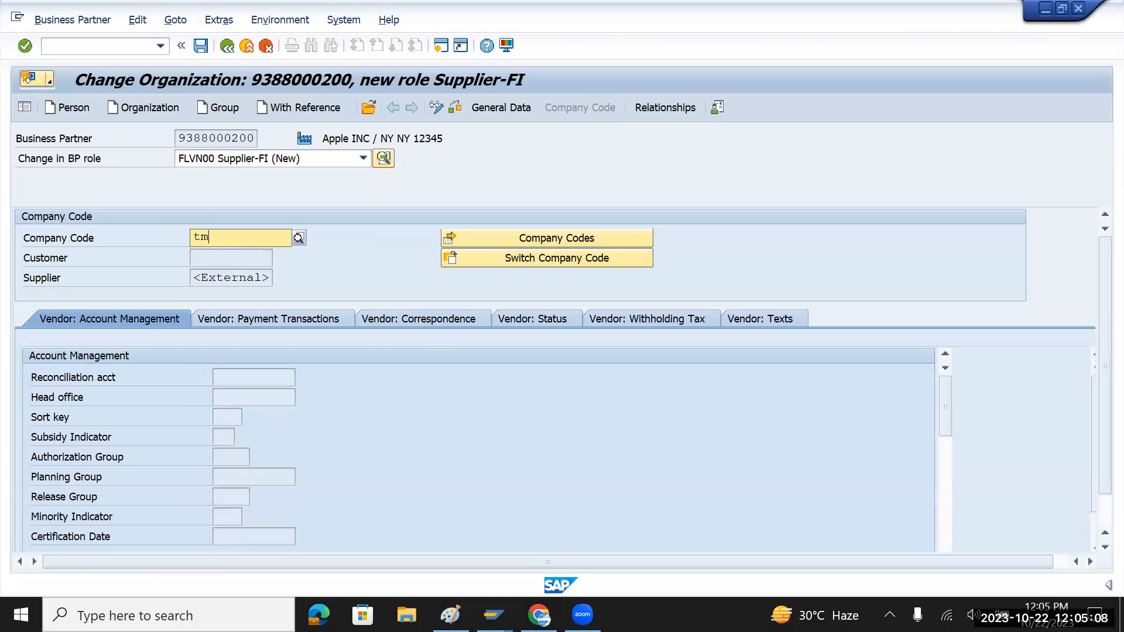
type("in")
key("Return")
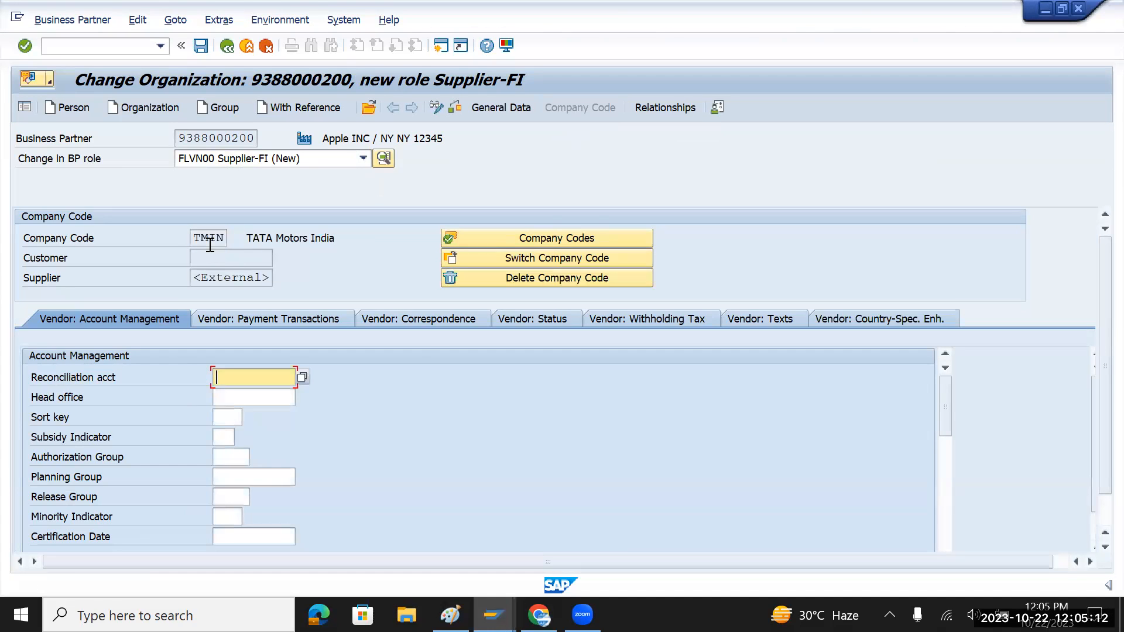
- Assign the Vendor Payables reconciliation account to the supplier in TMIN and save the role
left_click(305, 375)
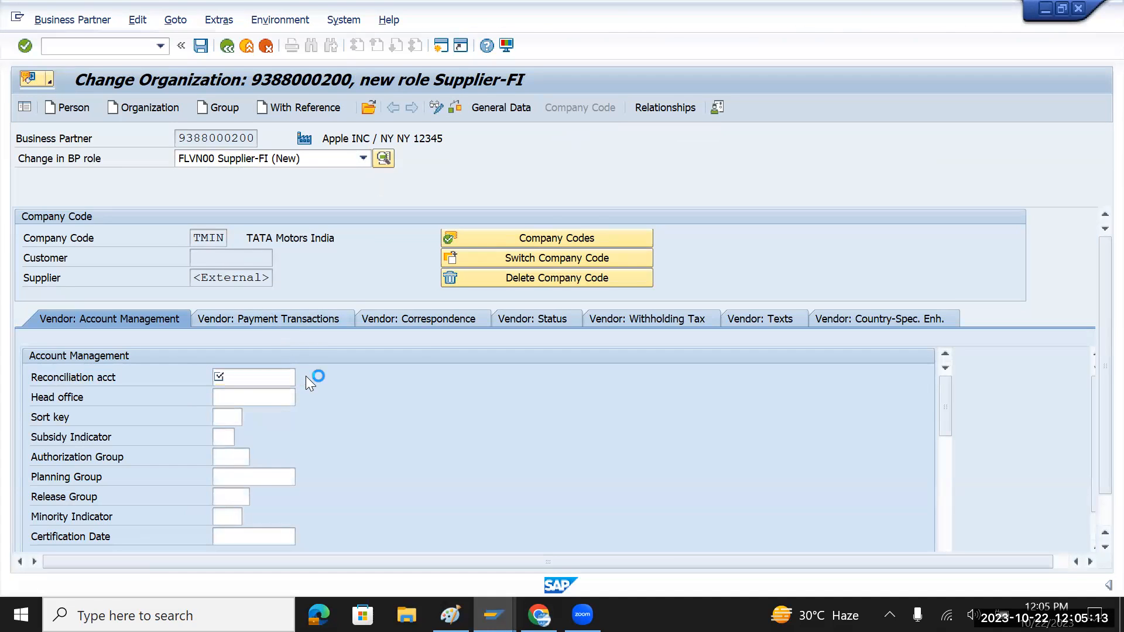
double_click(285, 220)
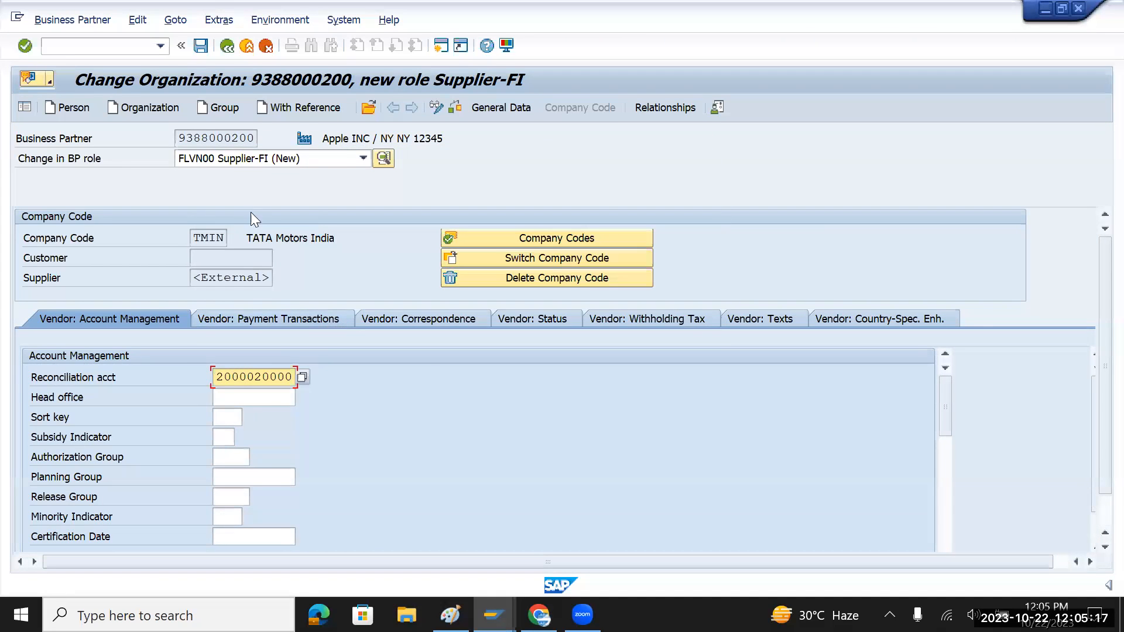
left_click(201, 47)
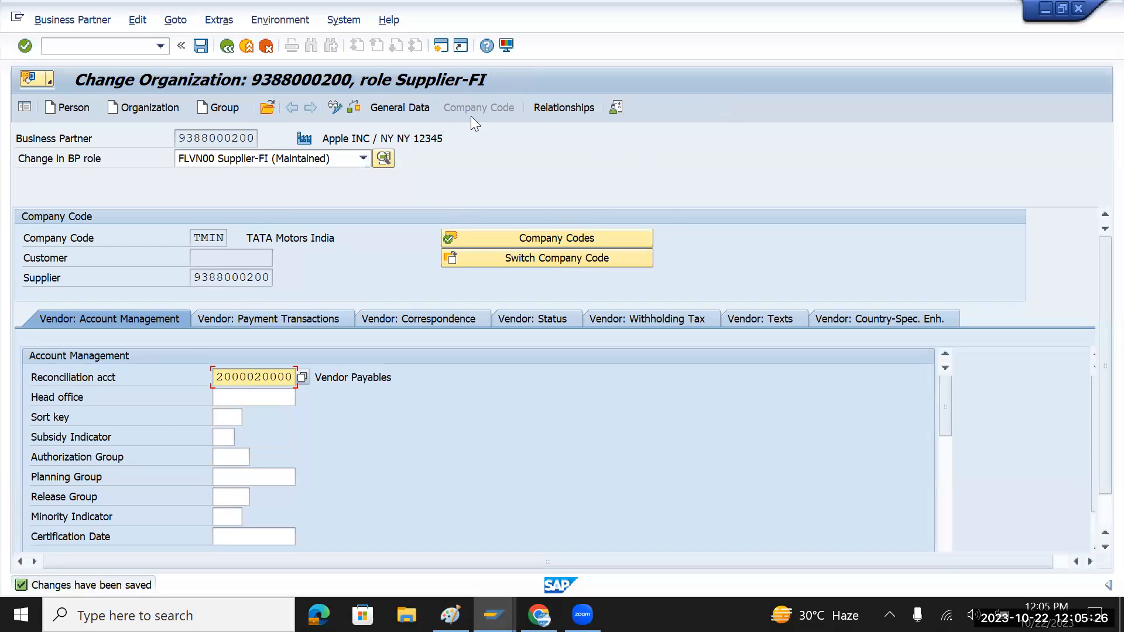
- Leave the saved Apple INC business partner record and return to the blank SAP start screen
left_click(136, 46)
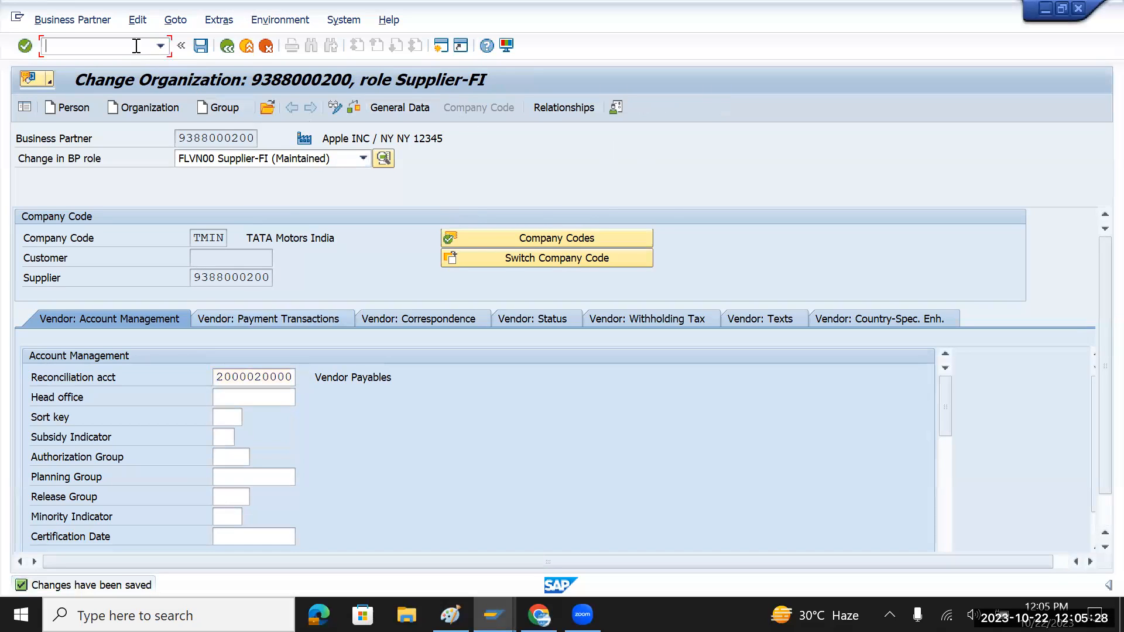
type("/n")
key("Return")
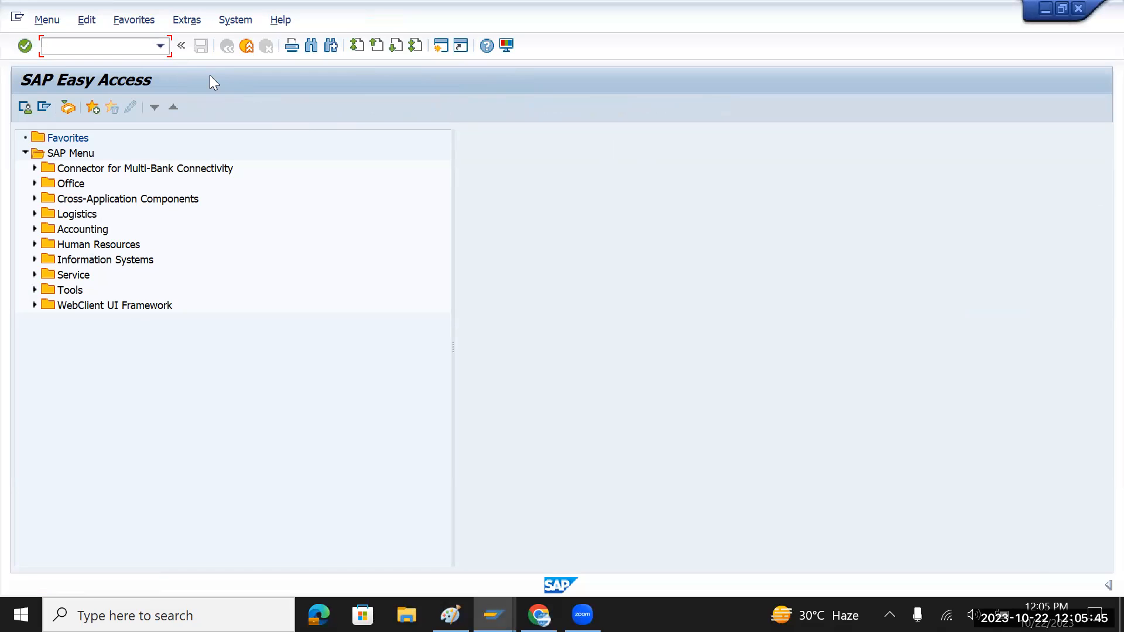
type("/n")
key("Return")
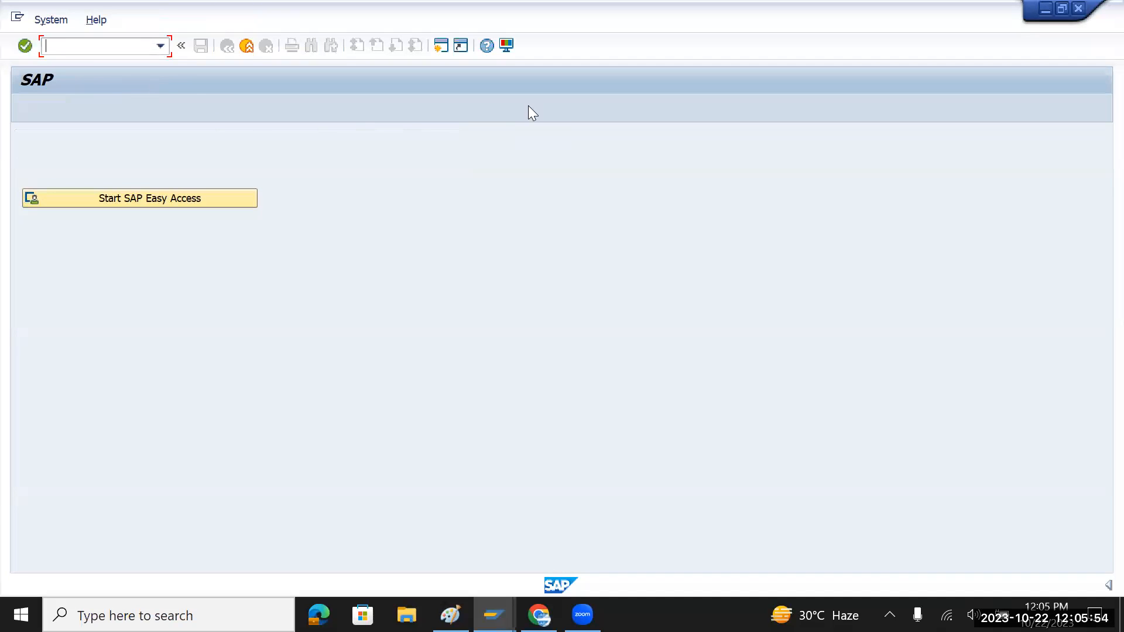
type("se16n")
key("Return")
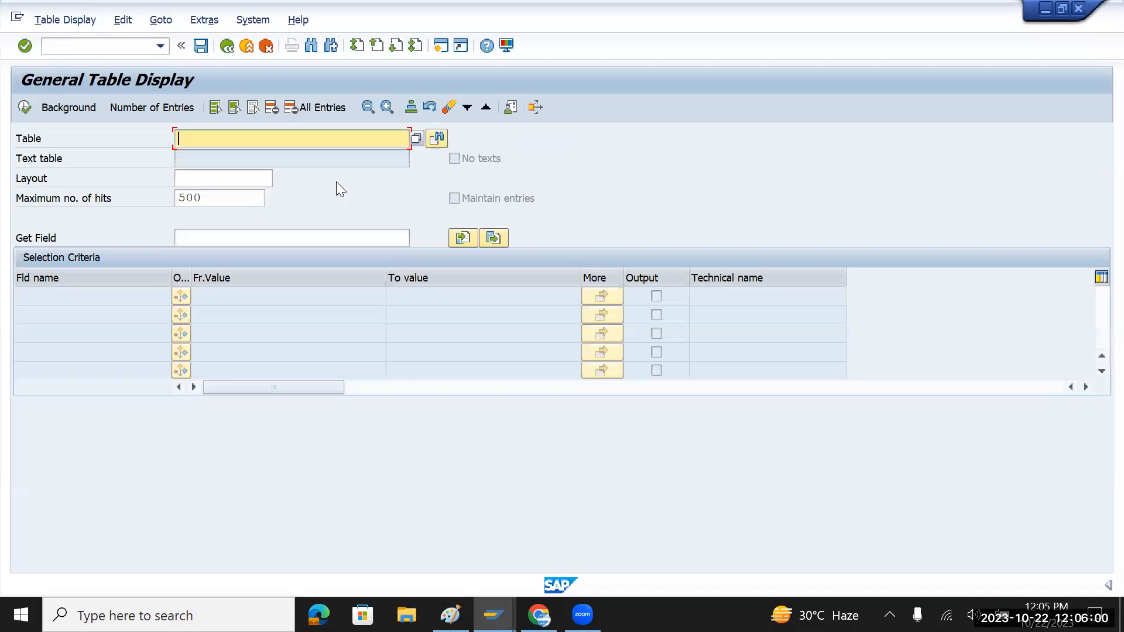
left_click(96, 46)
type("/n")
key("Return")
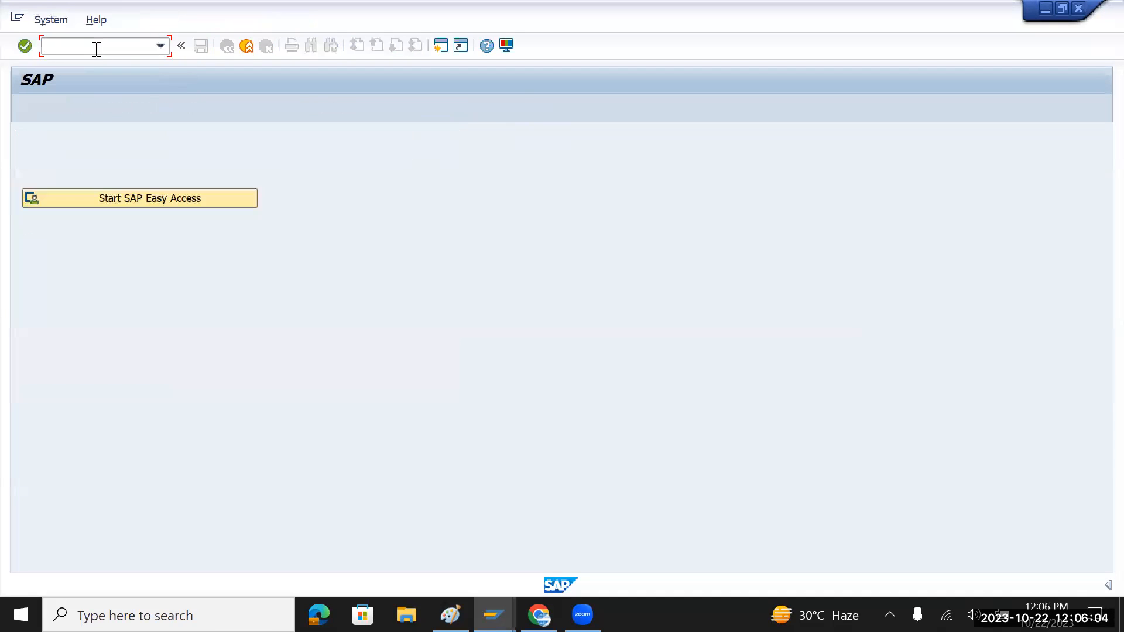
- Start transaction SE16N and load table LFB1, the vendor master at company code level
type("se16n")
key("Return")
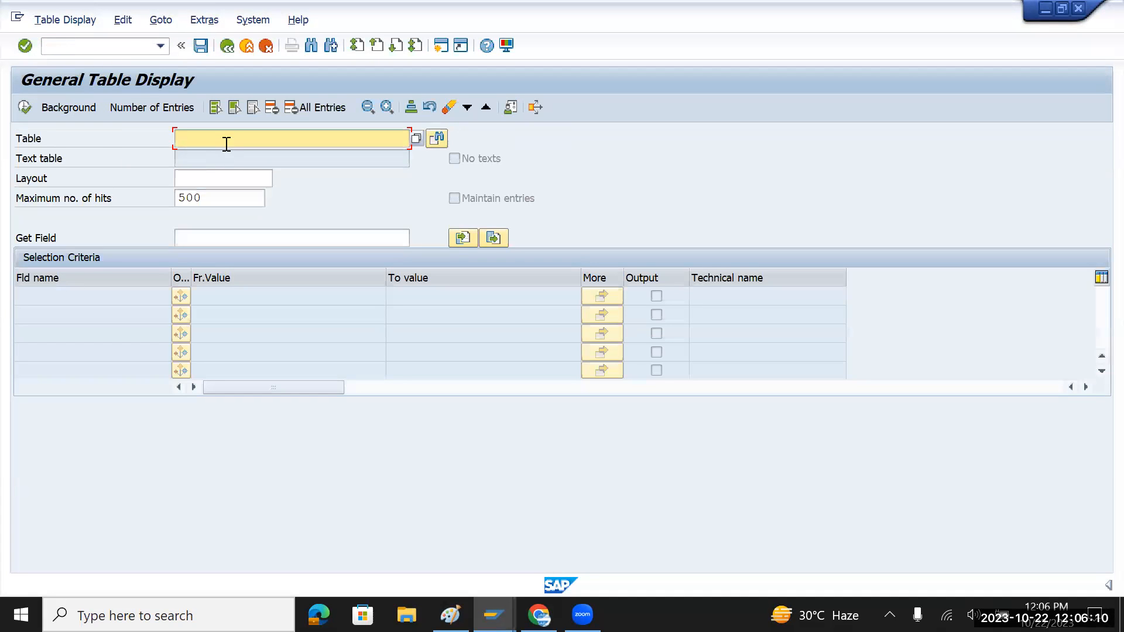
type("l")
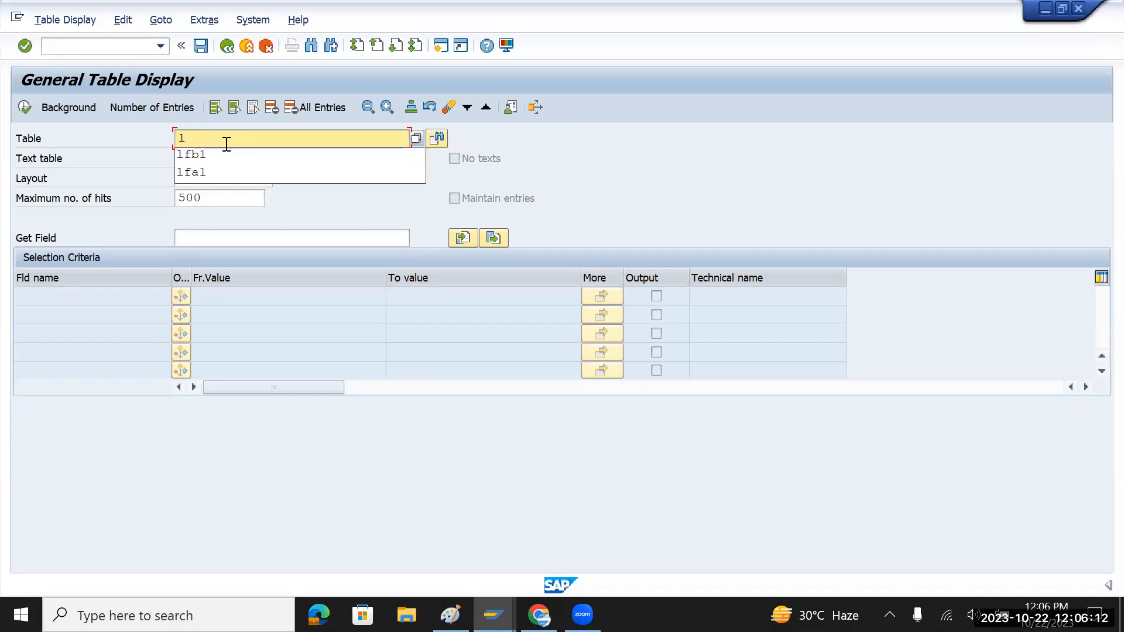
type("fb1")
key("Return")
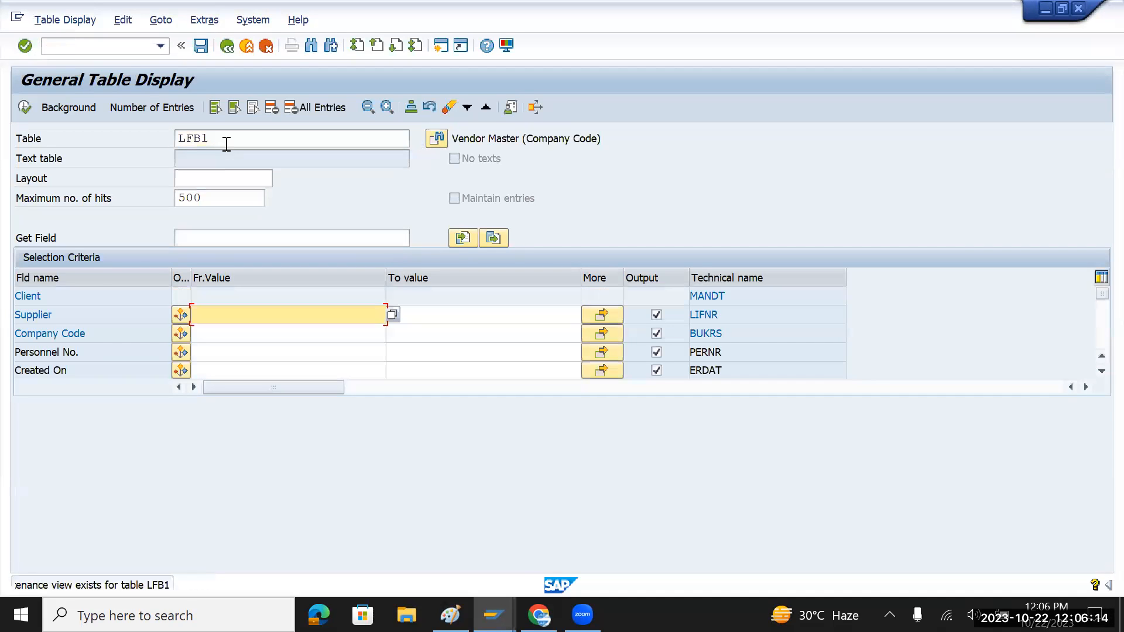
- Display the LFB1 vendor entries restricted to company code TMIN
left_click(226, 333)
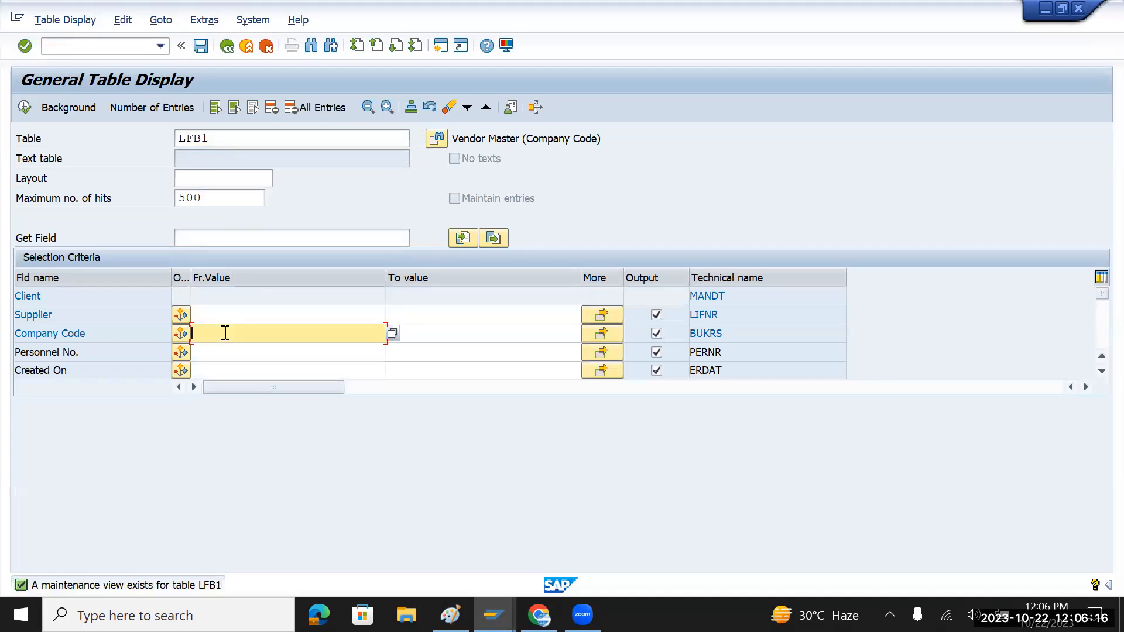
type("tmin")
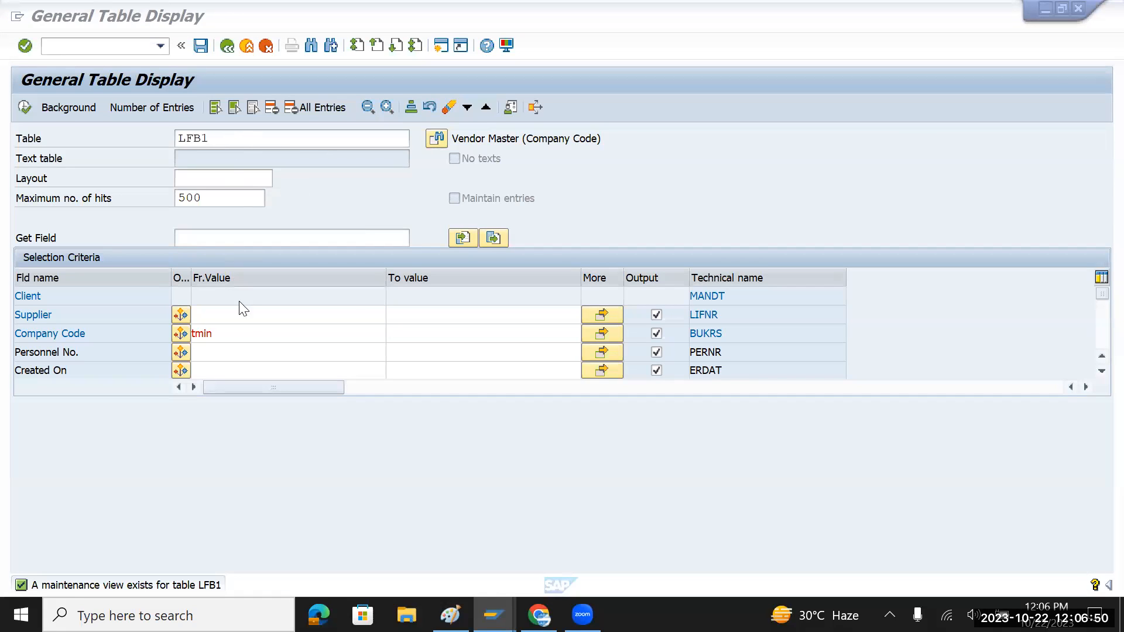
left_click(226, 141)
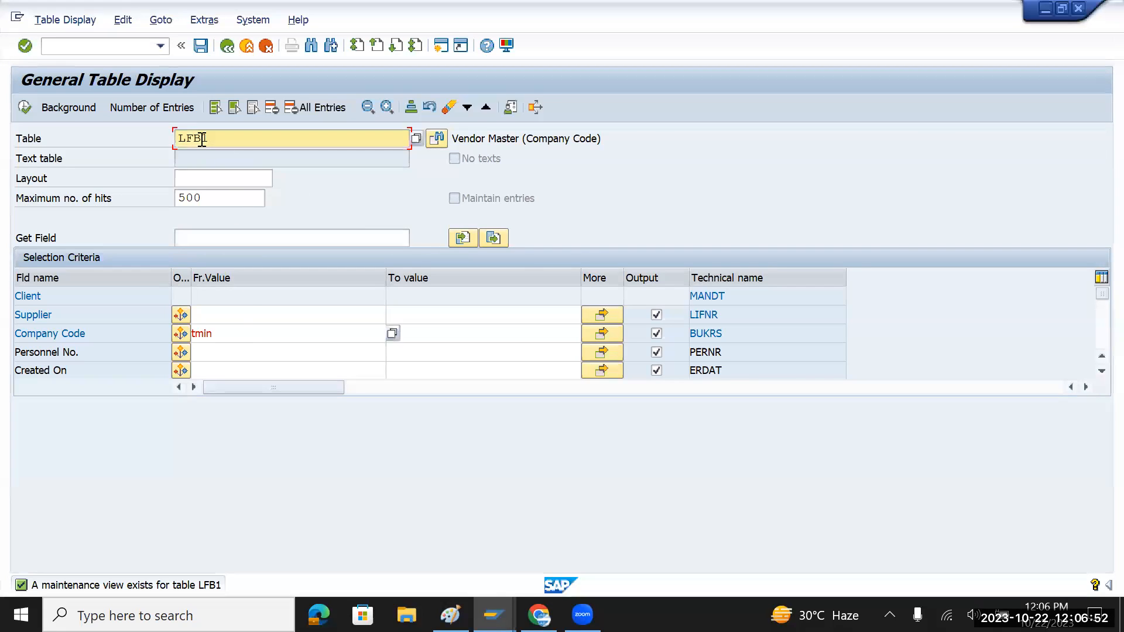
left_click(237, 332)
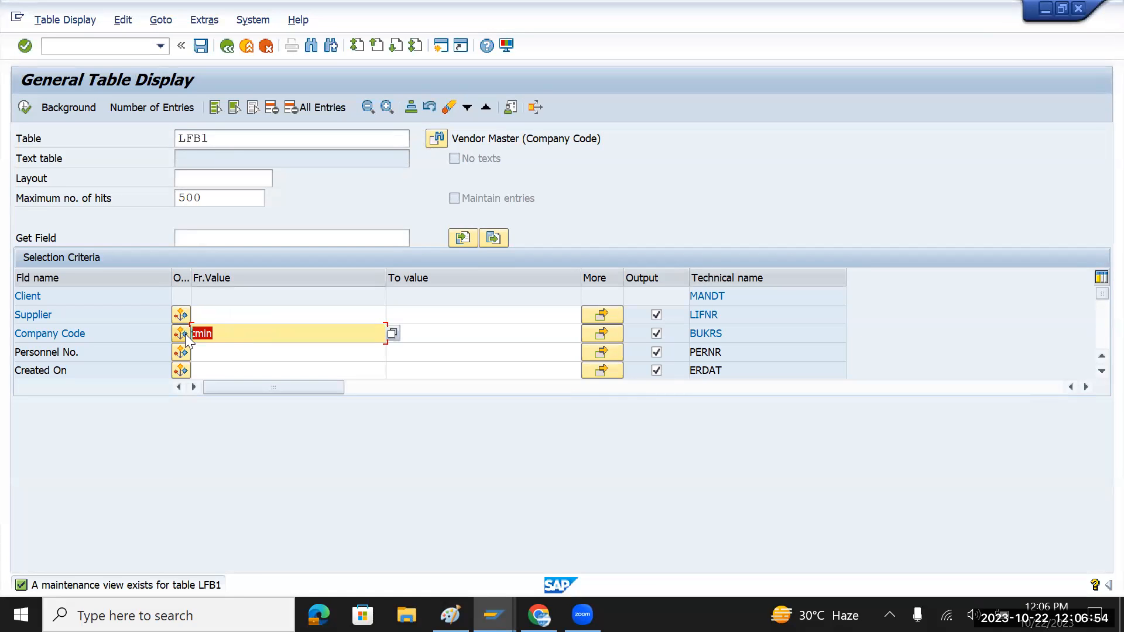
left_click(24, 108)
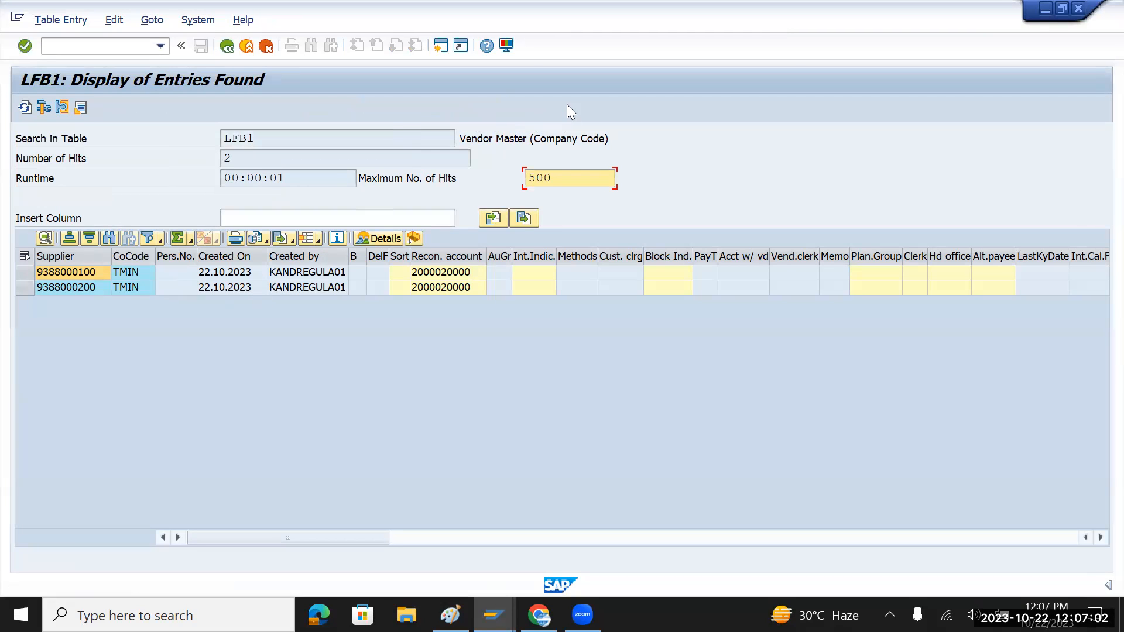
- Display the G/L account master entries of table SKB1 for company code TMIN
left_click(227, 46)
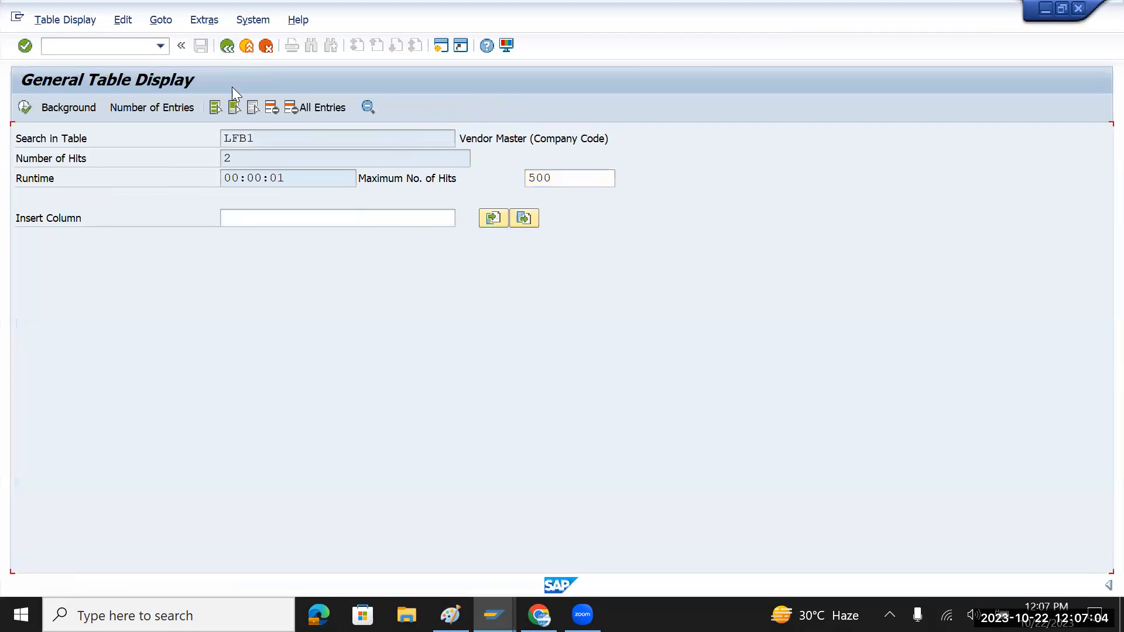
key("BackSpace")
key("BackSpace")
key("BackSpace")
key("BackSpace")
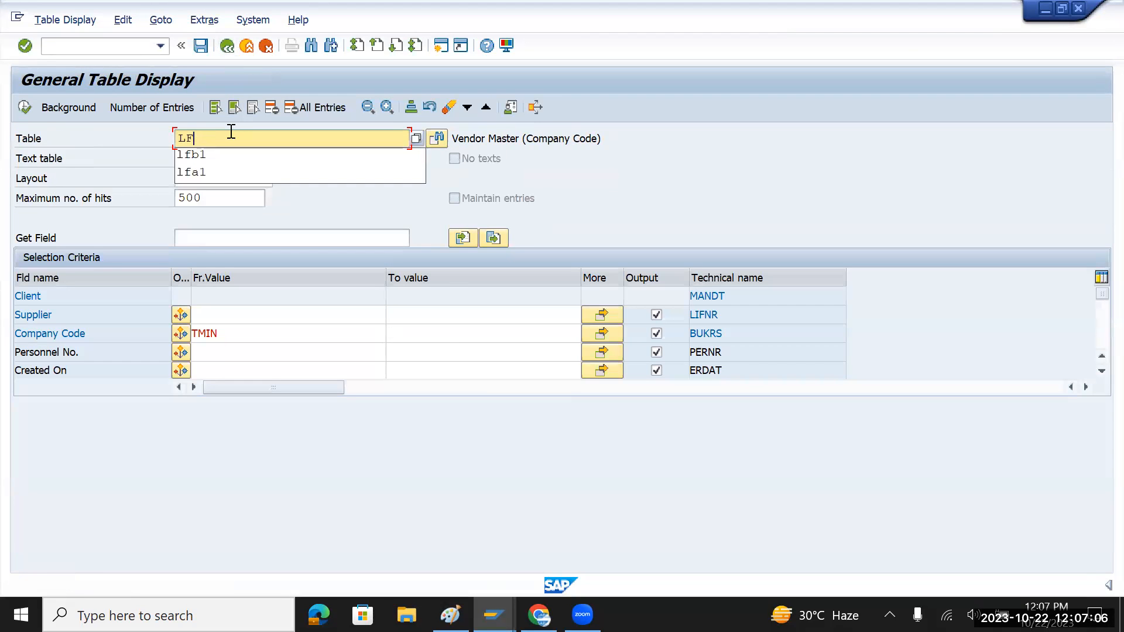
type("skb1")
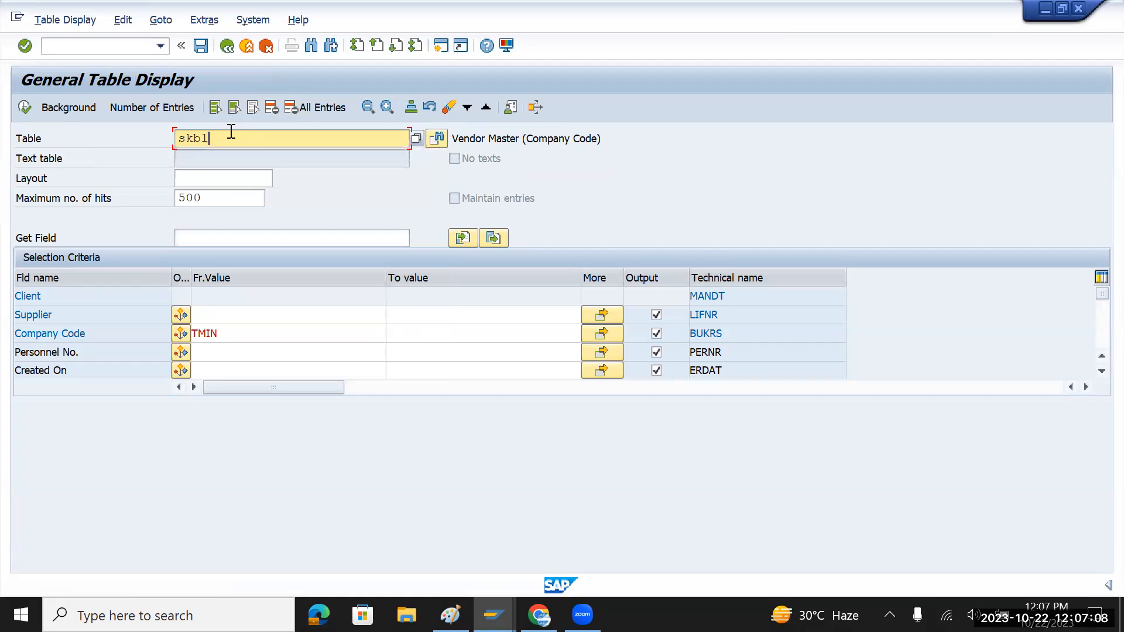
key("Return")
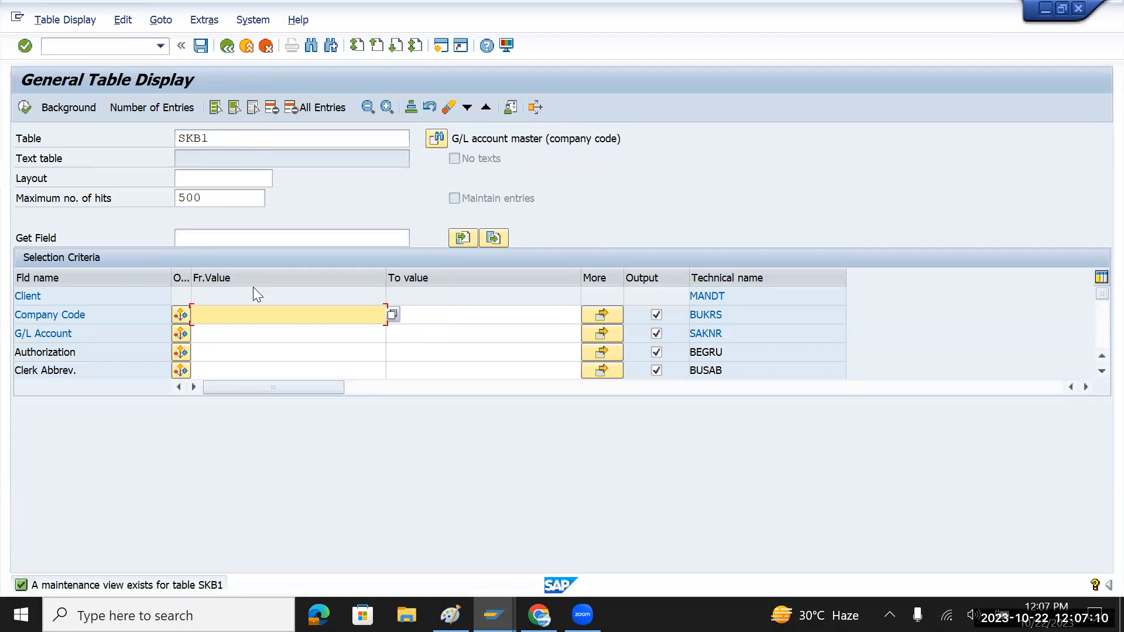
type("tmin")
key("Return")
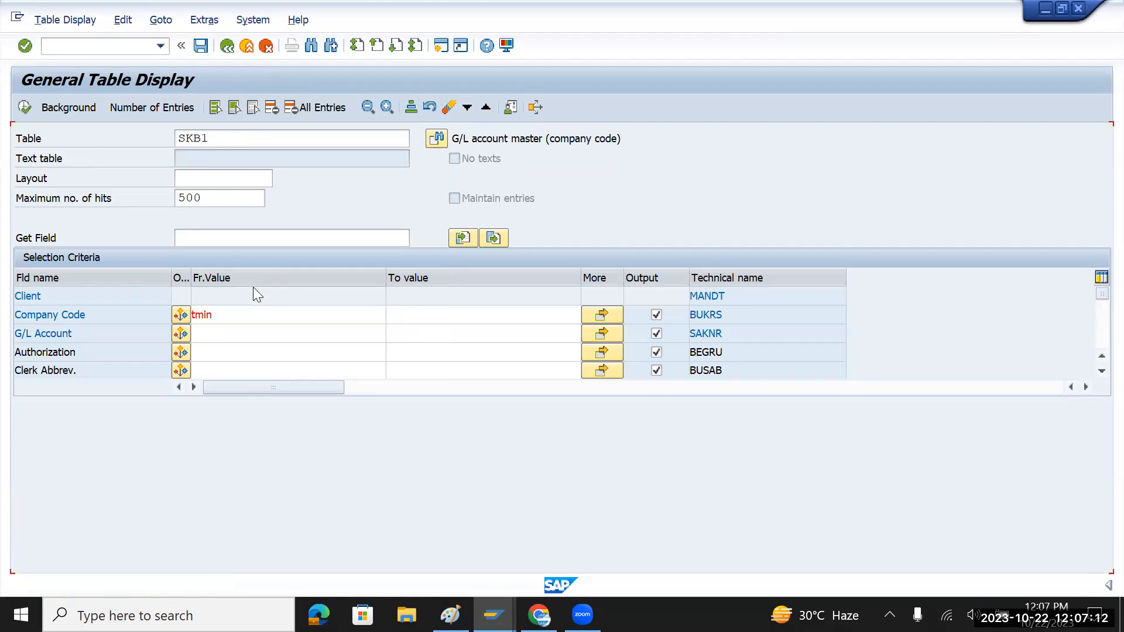
left_click(24, 107)
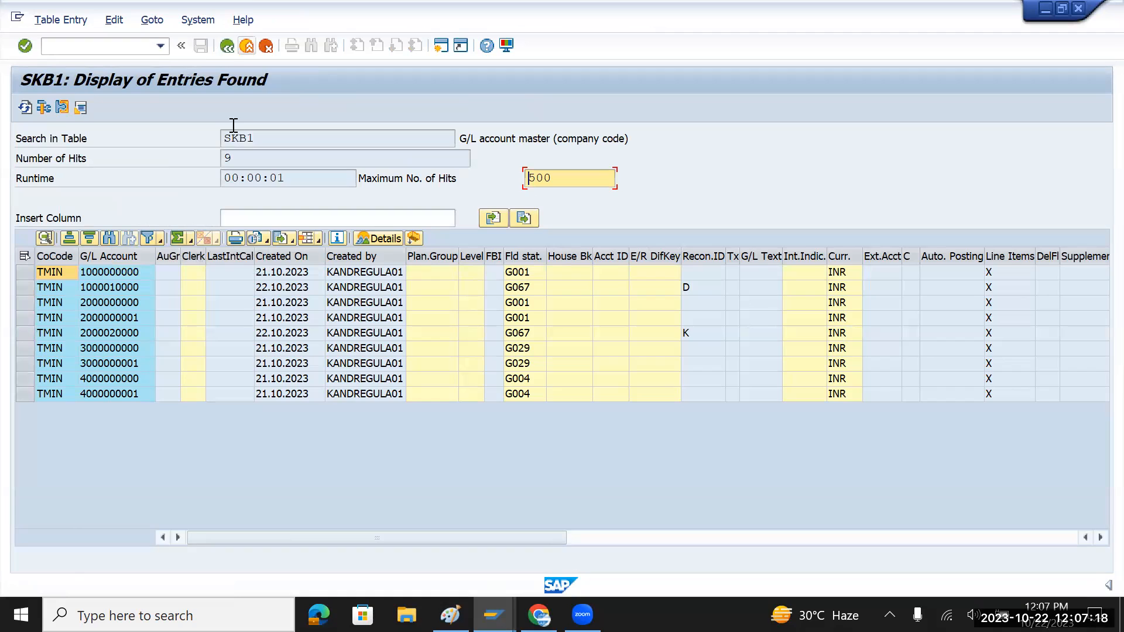
- Return to the table selection and load table KNB1, the customer master at company code level
left_click(226, 46)
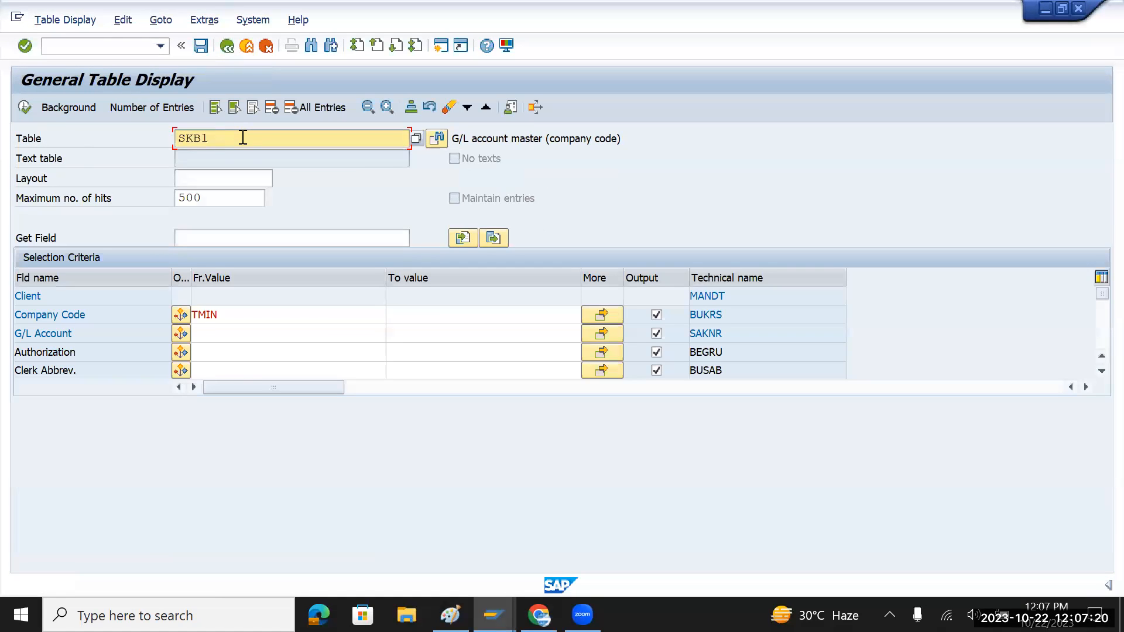
key("BackSpace")
key("BackSpace")
key("BackSpace")
key("BackSpace")
type("kbn")
key("BackSpace")
key("BackSpace")
type("bn")
key("BackSpace")
key("BackSpace")
type("nb1")
key("Return")
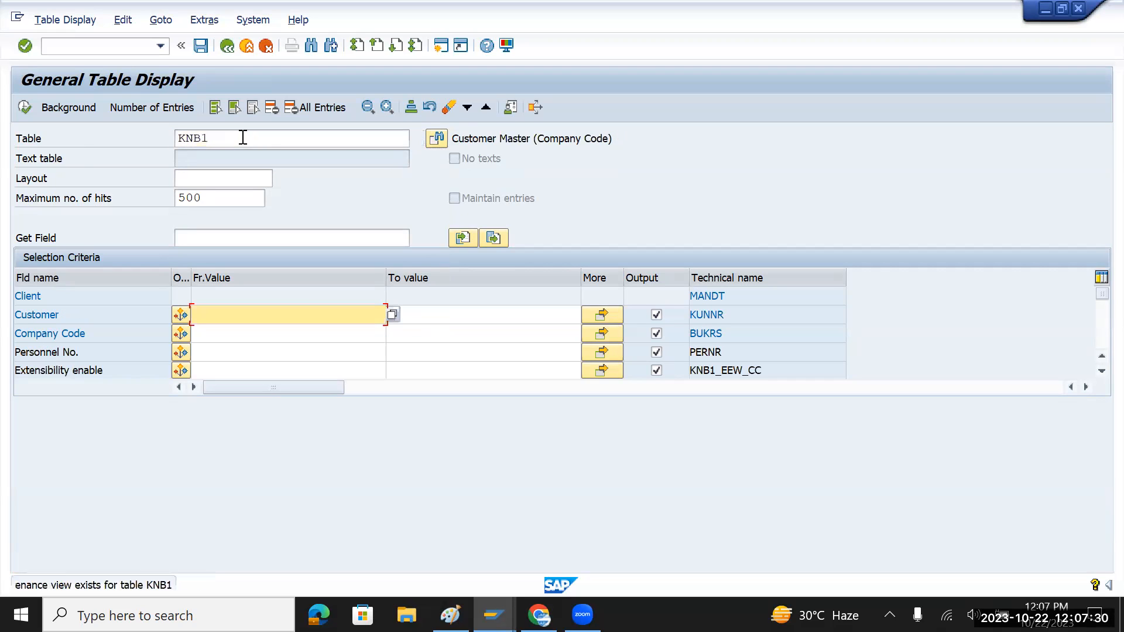
- Display the KNB1 customer entries restricted to company code TMIN
left_click(229, 332)
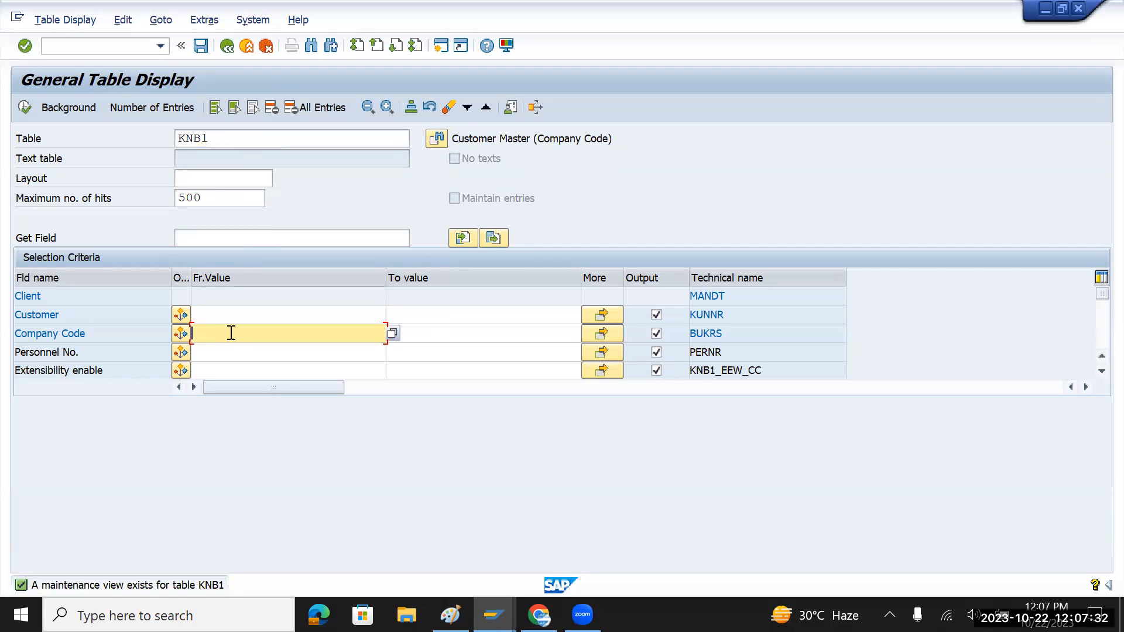
type("tmin")
key("Return")
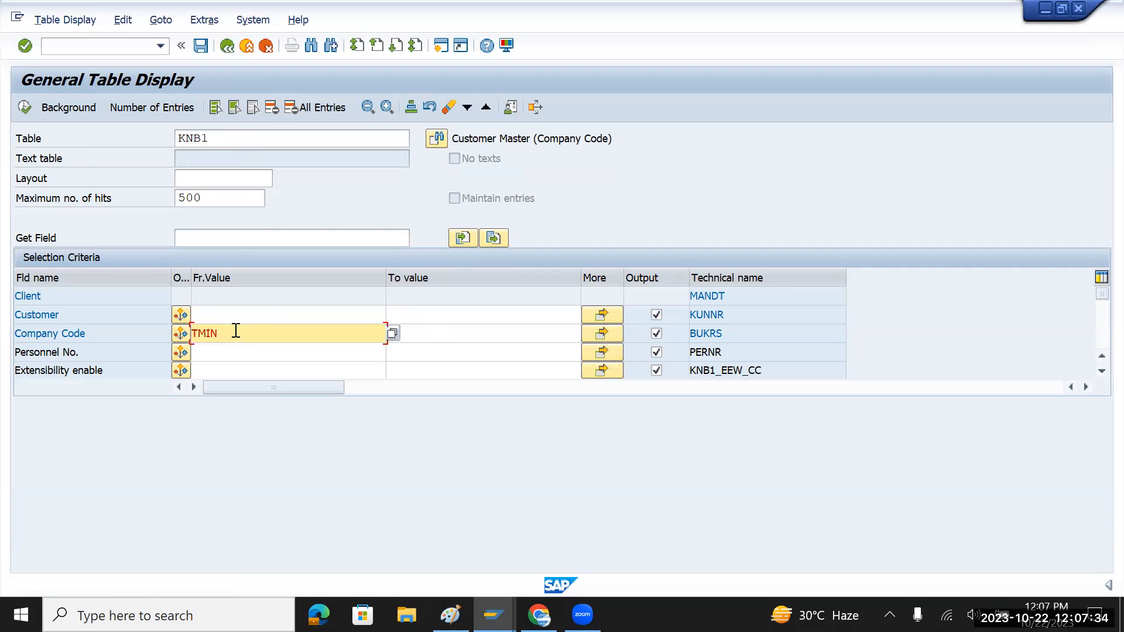
left_click(25, 109)
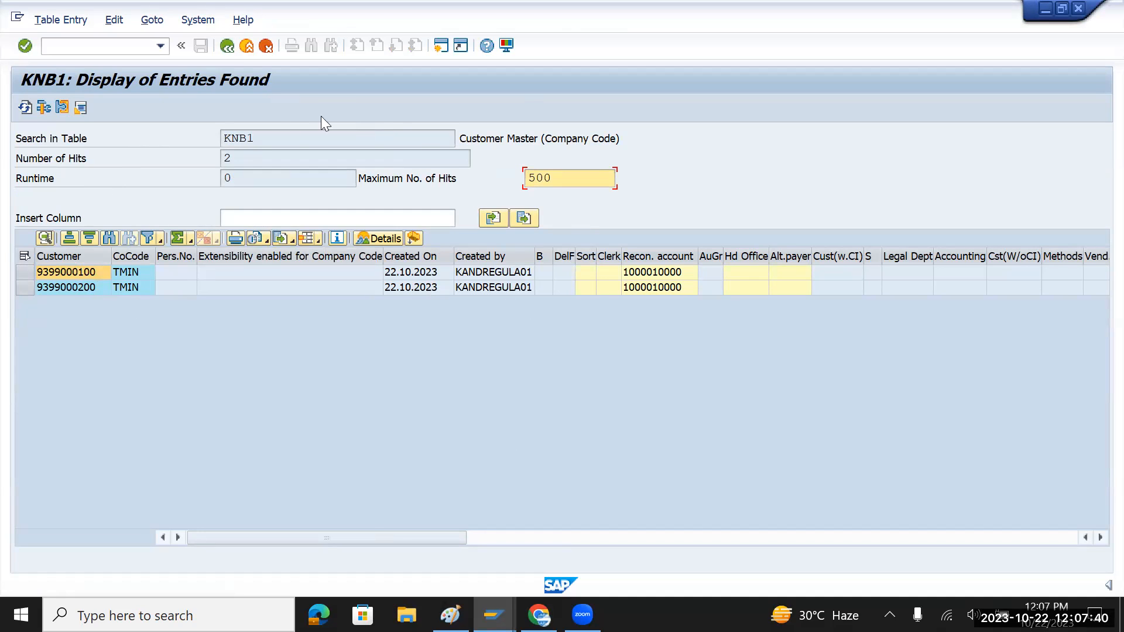
- Exit the KNB1 results, restart SE16N and load table ACDOCA for the universal journal line items
left_click(233, 49)
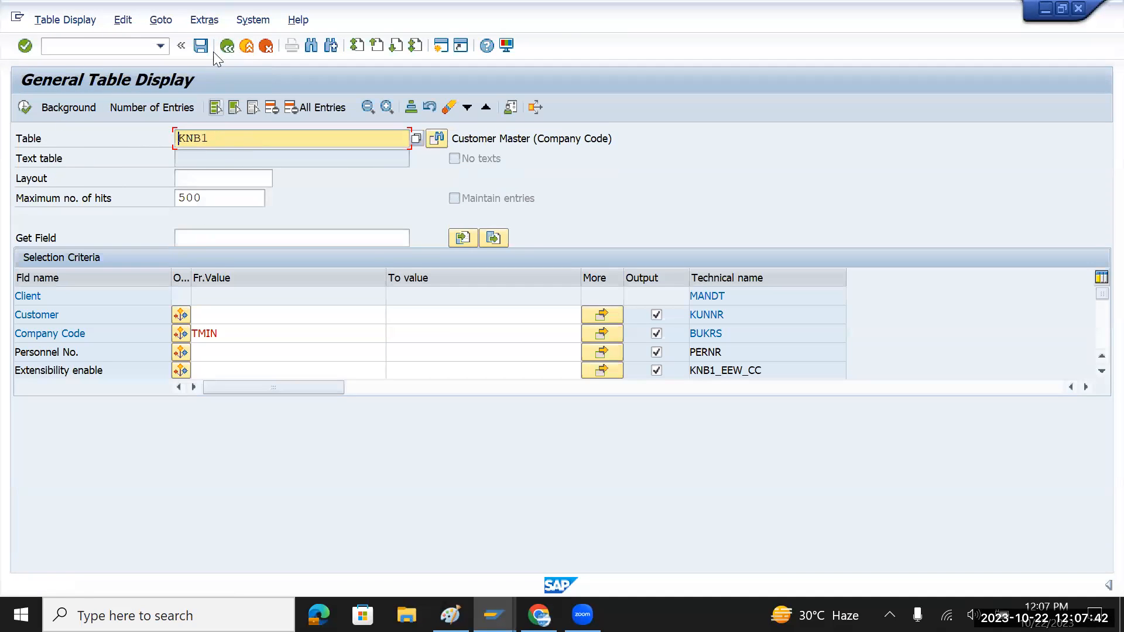
left_click(229, 48)
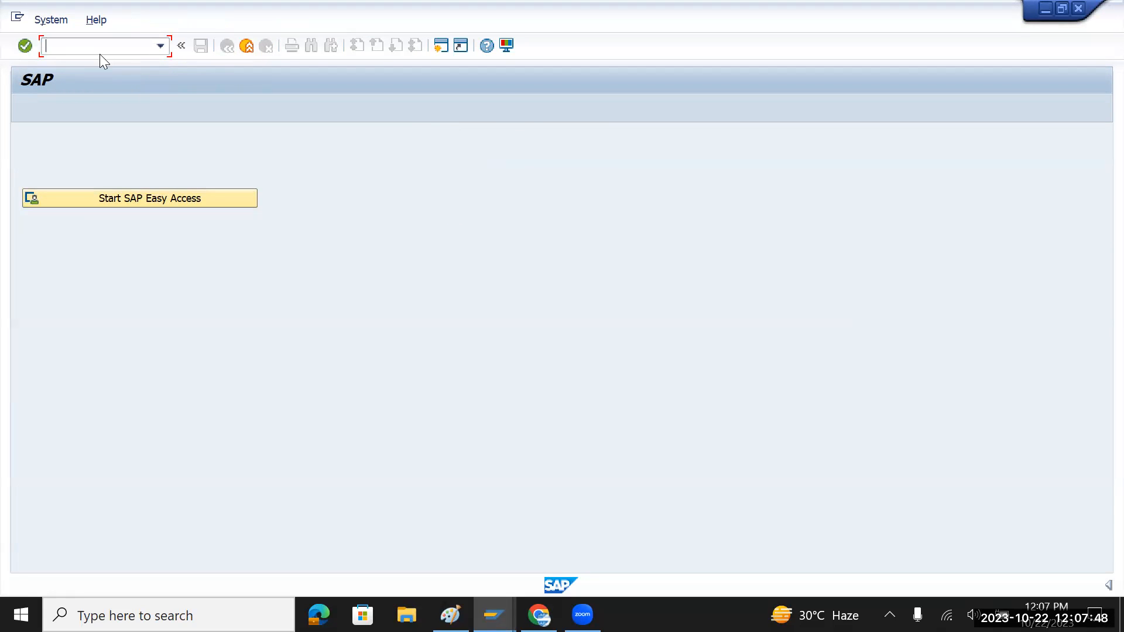
type("se16n")
key("Return")
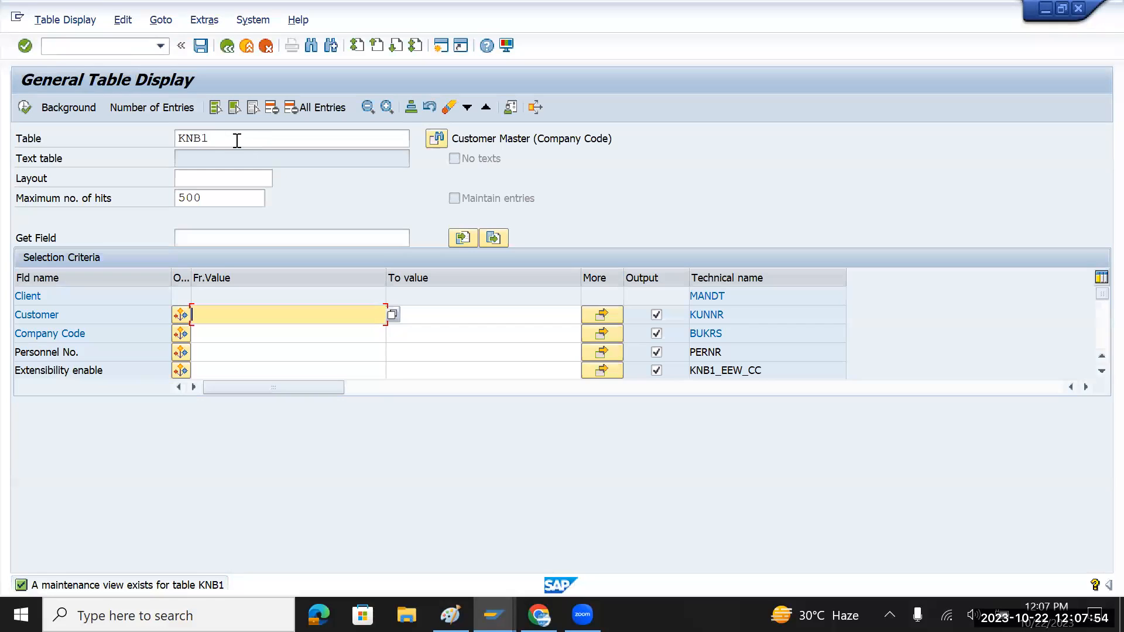
left_click(237, 140)
key("BackSpace")
key("BackSpace")
key("BackSpace")
key("BackSpace")
type("a")
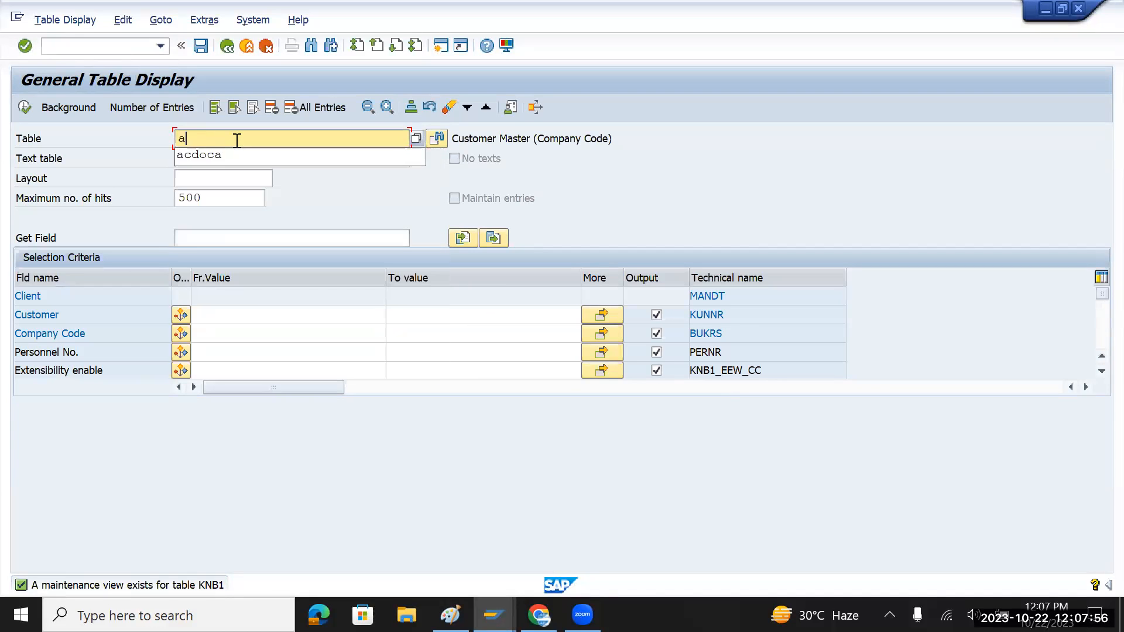
type("cdoca")
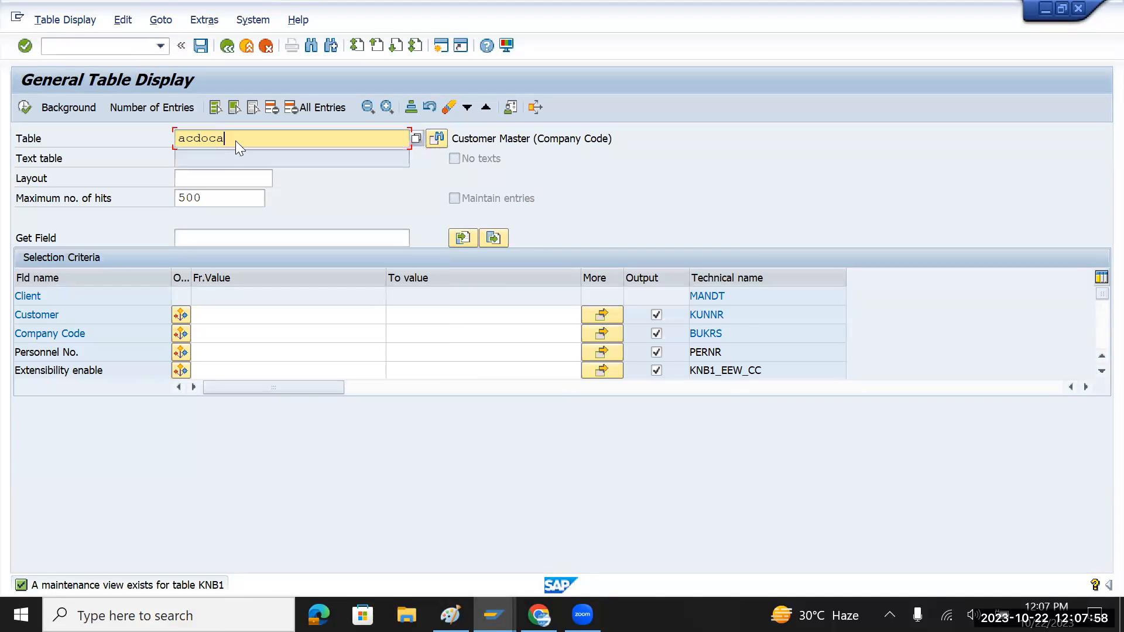
key("Return")
- Display the ACDOCA journal line items restricted to company code TMIN
left_click(237, 335)
type("tmin")
key("Return")
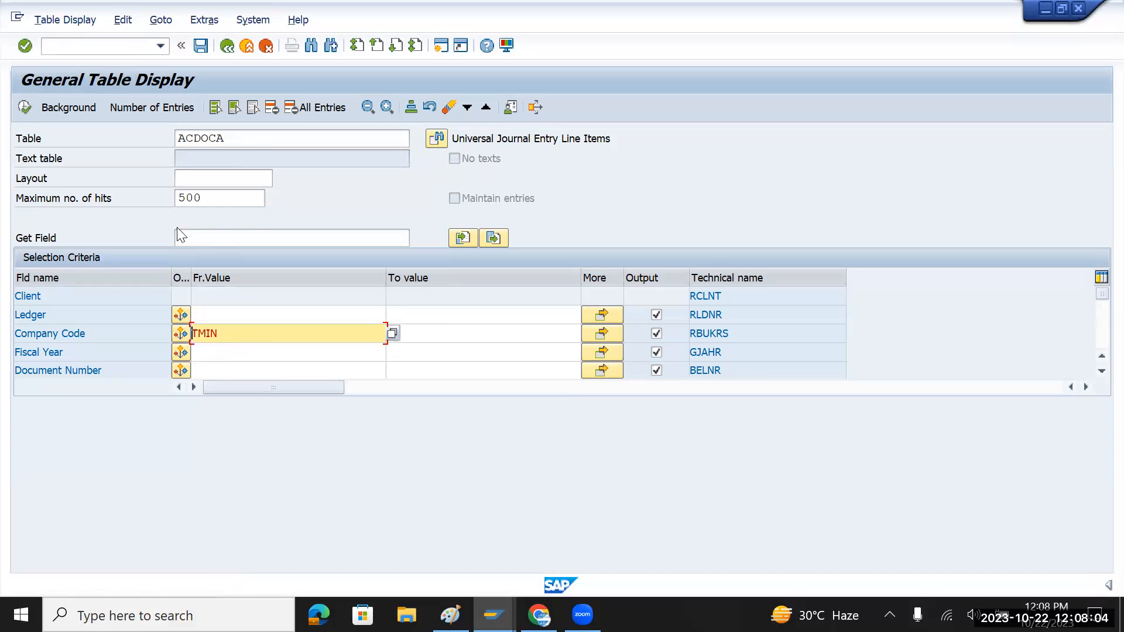
key("F8")
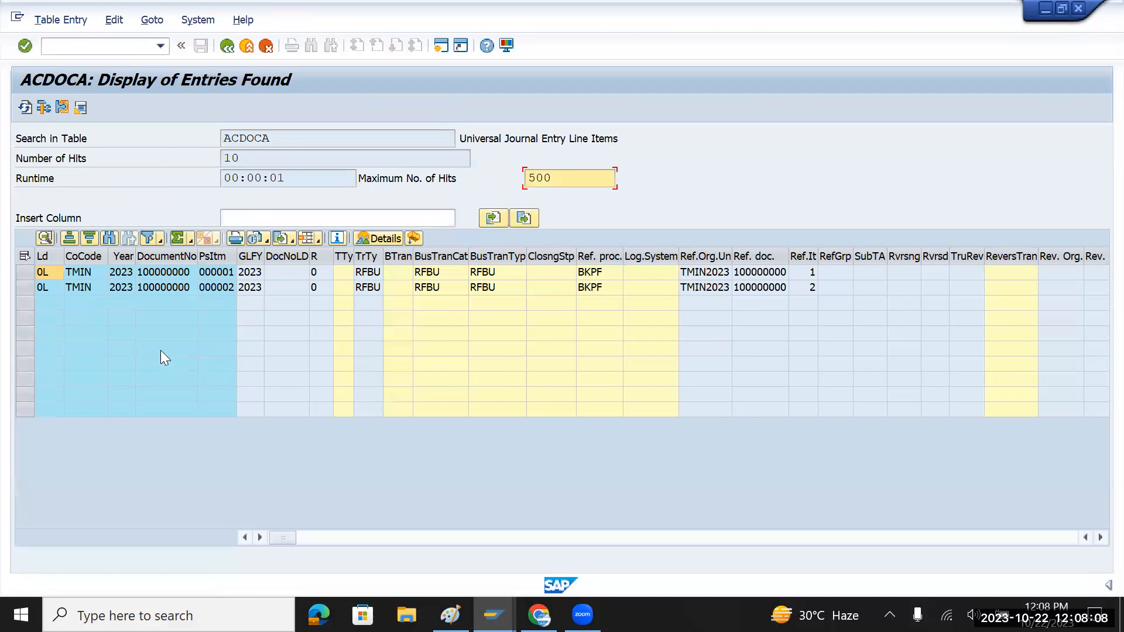
- Highlight the two RFIC line items in the ACDOCA results, followed by the two RFIV line items
left_click(163, 368)
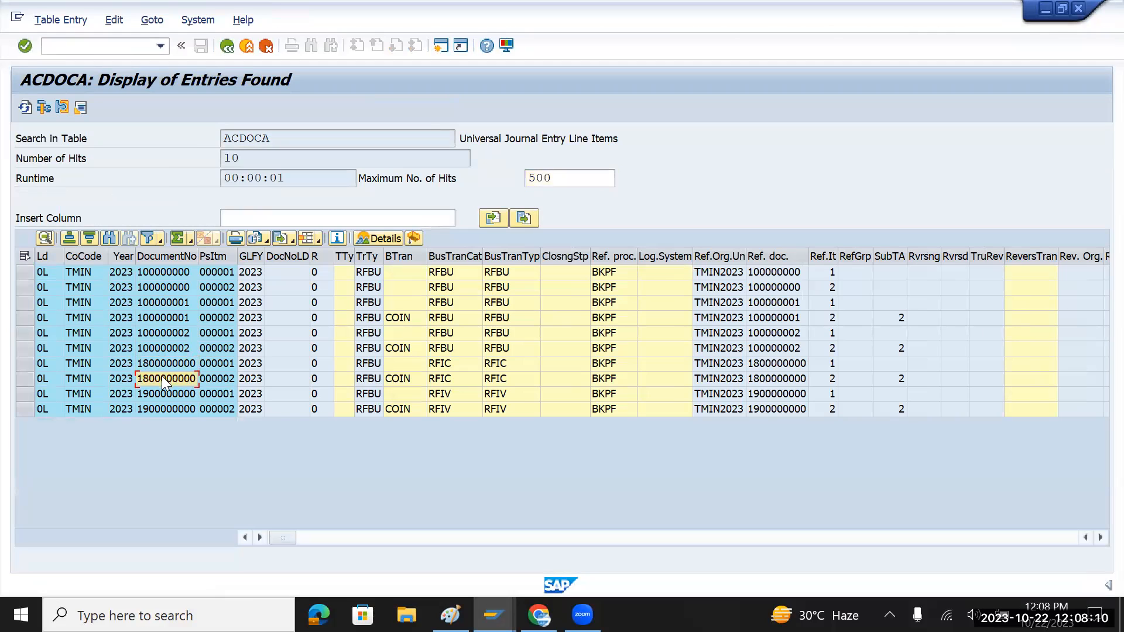
left_click(21, 365)
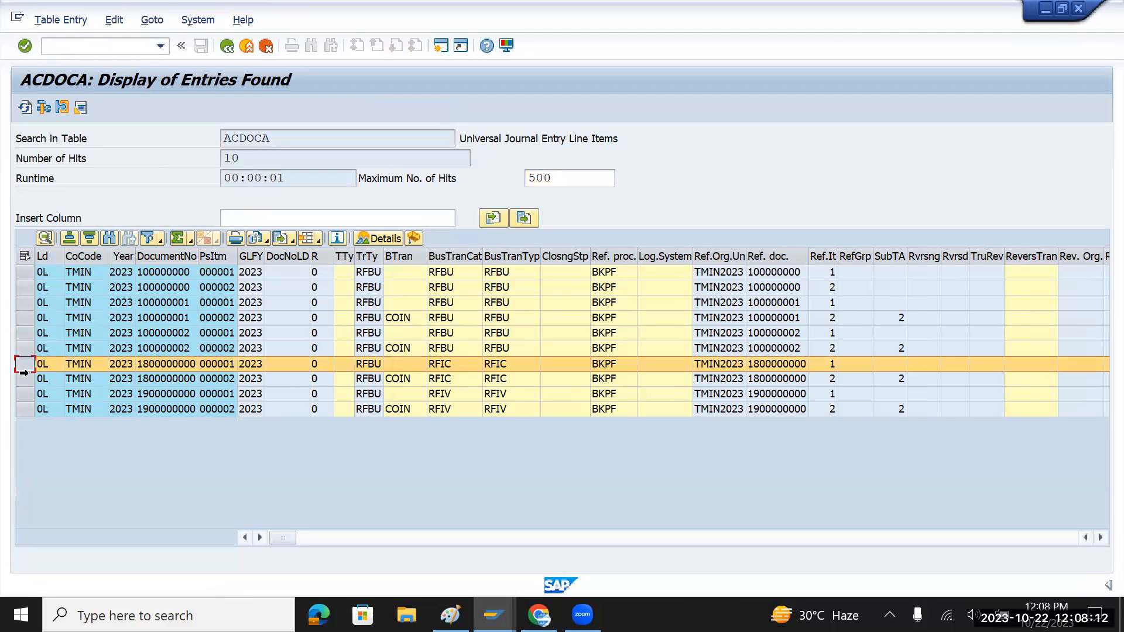
left_click(24, 379, "ctrl")
left_click(25, 394)
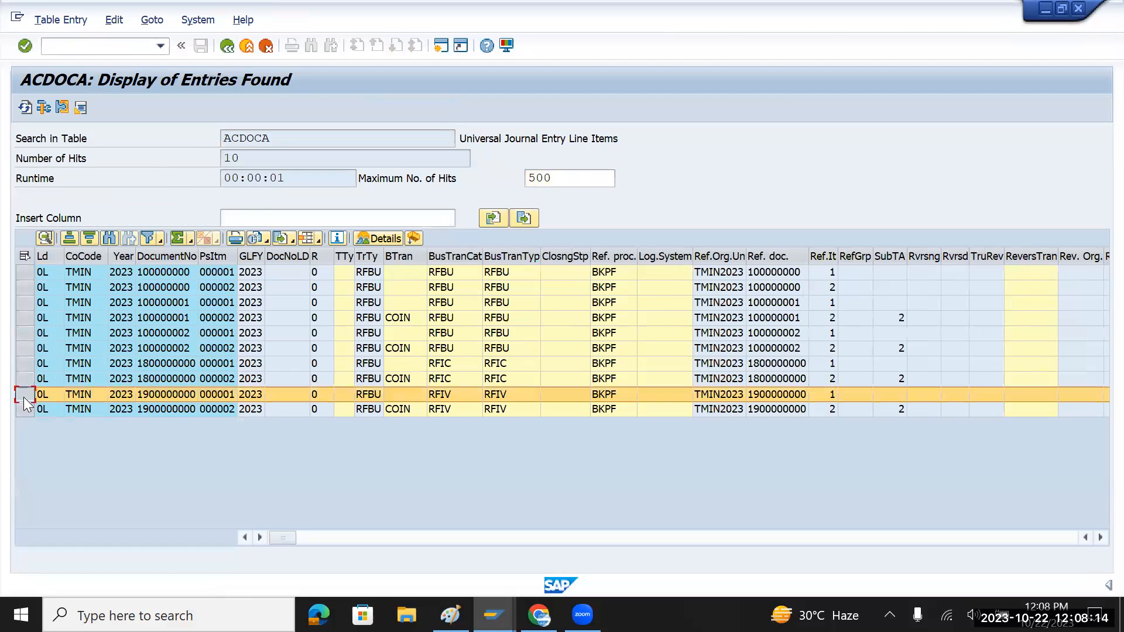
left_click(25, 409, "ctrl")
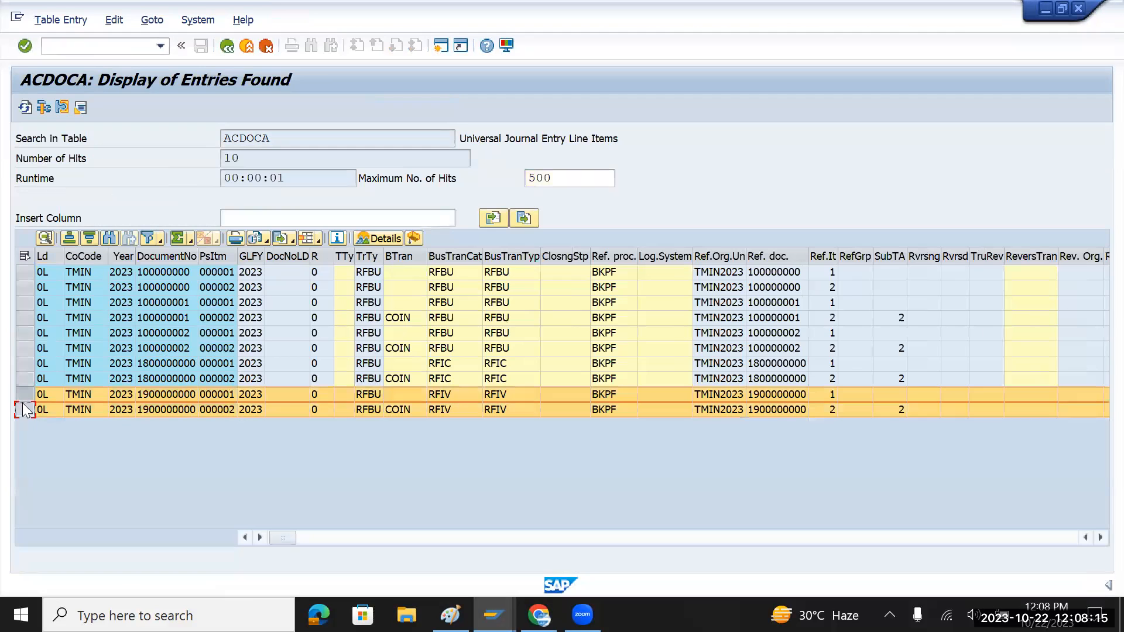
- Examine the amount, cost center, profit center and segment columns of the highlighted ACDOCA line items
left_click(672, 538)
left_click(680, 539)
left_click(685, 538)
left_click(689, 537)
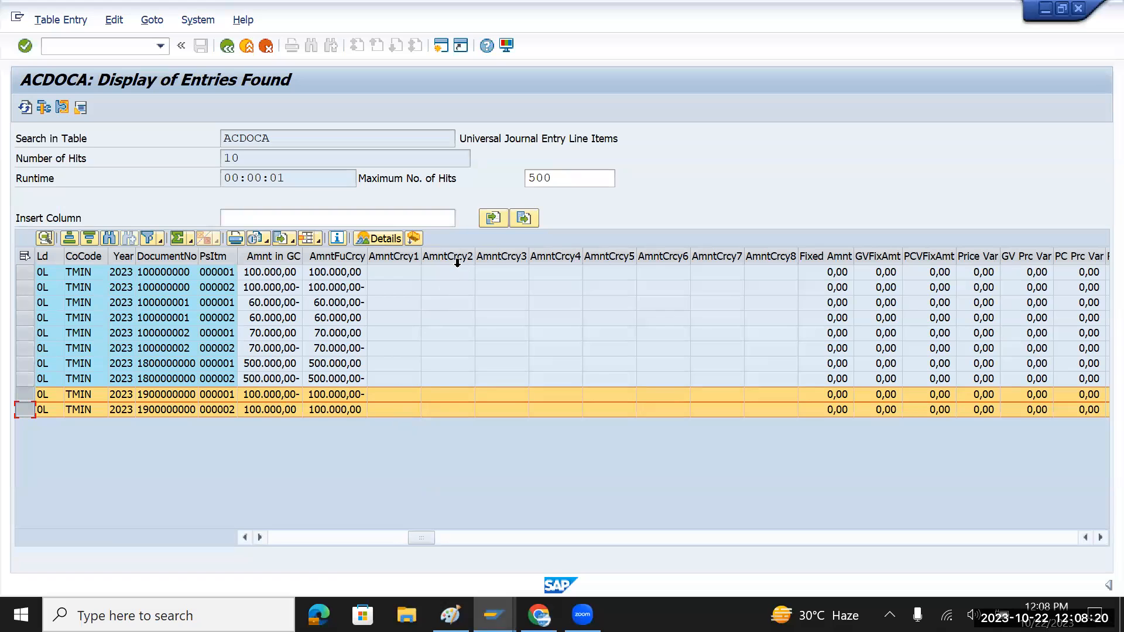
left_click(293, 537)
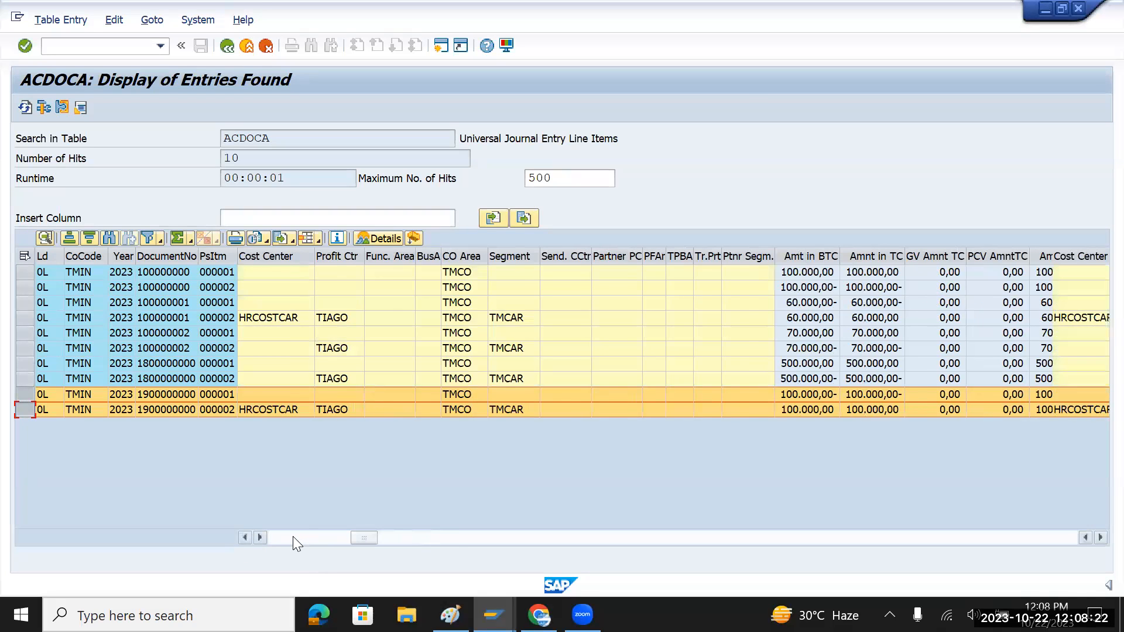
left_click(293, 536)
left_click(289, 536)
left_click(288, 537)
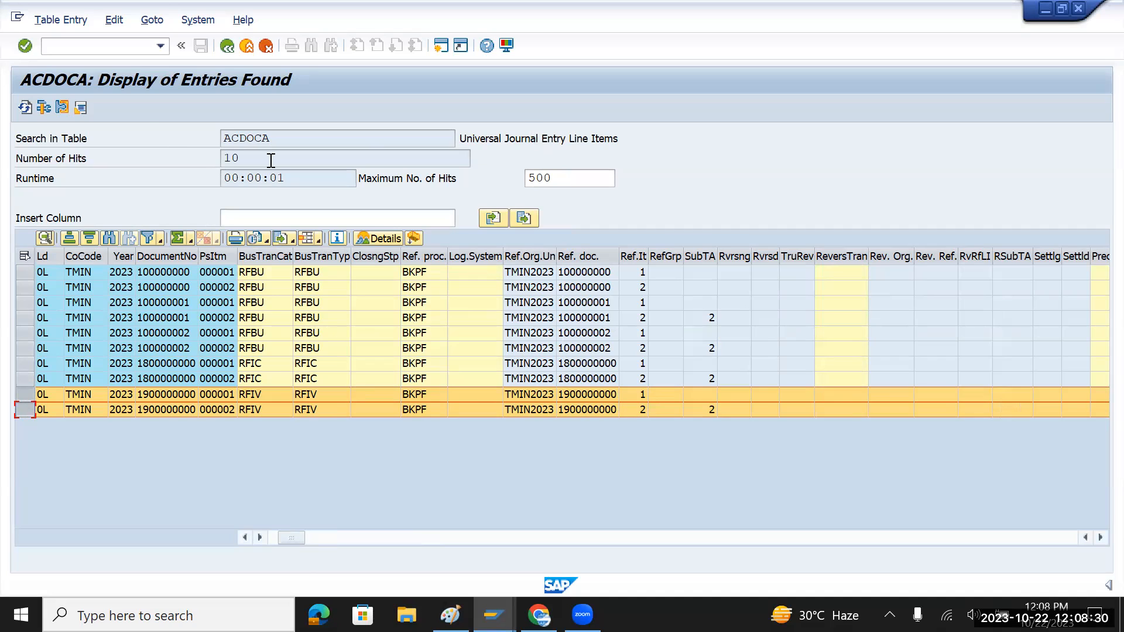
- Exit the ACDOCA results and return to the blank SAP start screen
left_click(85, 48)
type("/n")
key("Return")
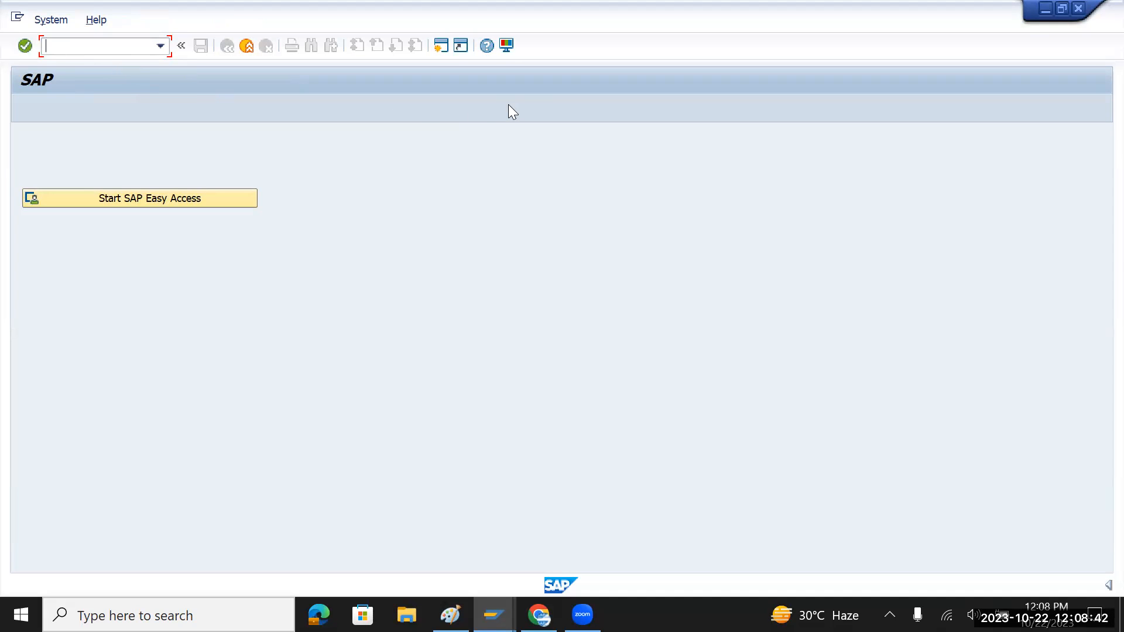
key("alt+Tab")
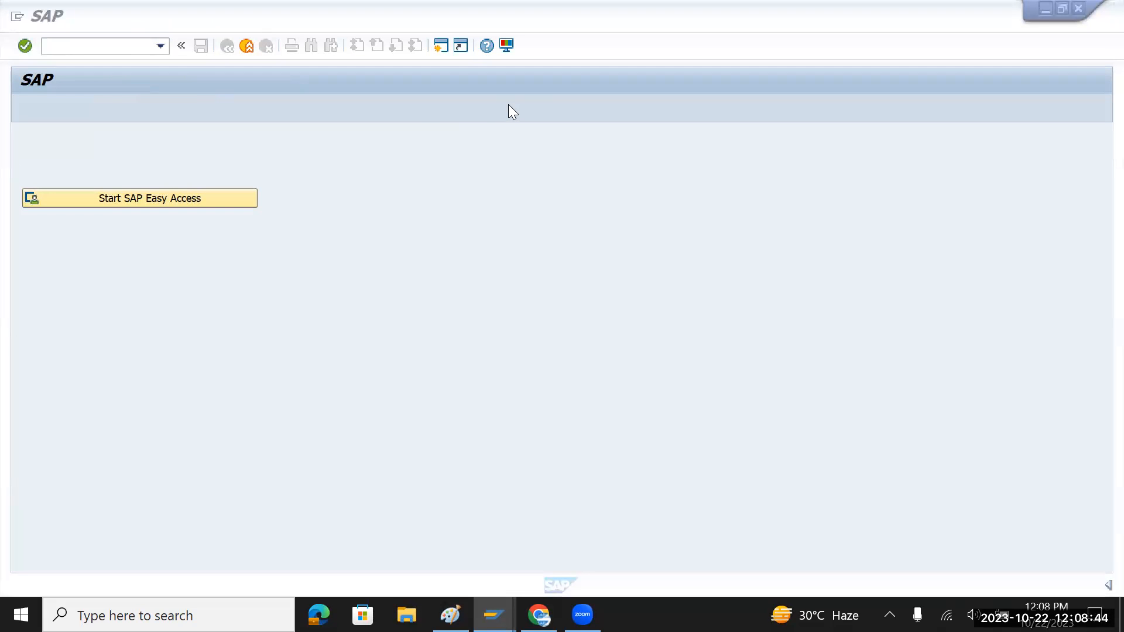